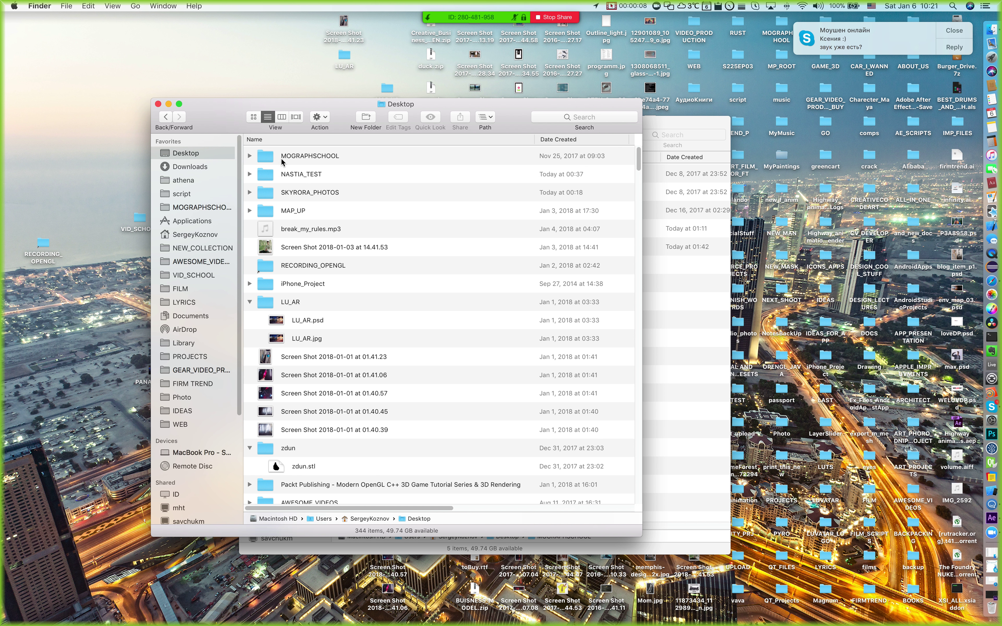
# Step: Open the MOGRAPHSCHOOL folder and answer the incoming Skype message with "не"
pyautogui.doubleClick(267, 156)
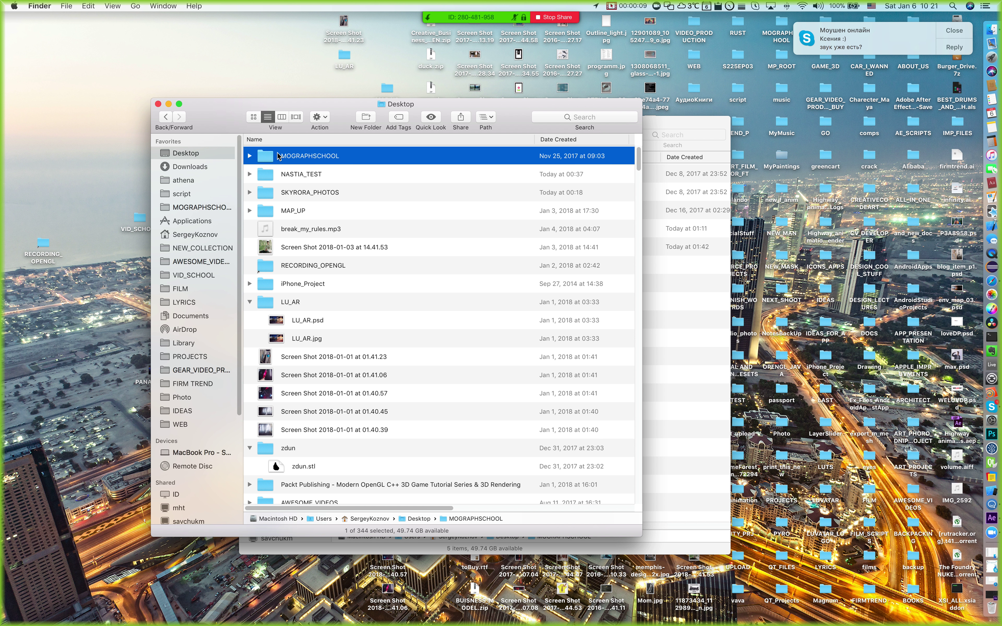
pyautogui.click(949, 49)
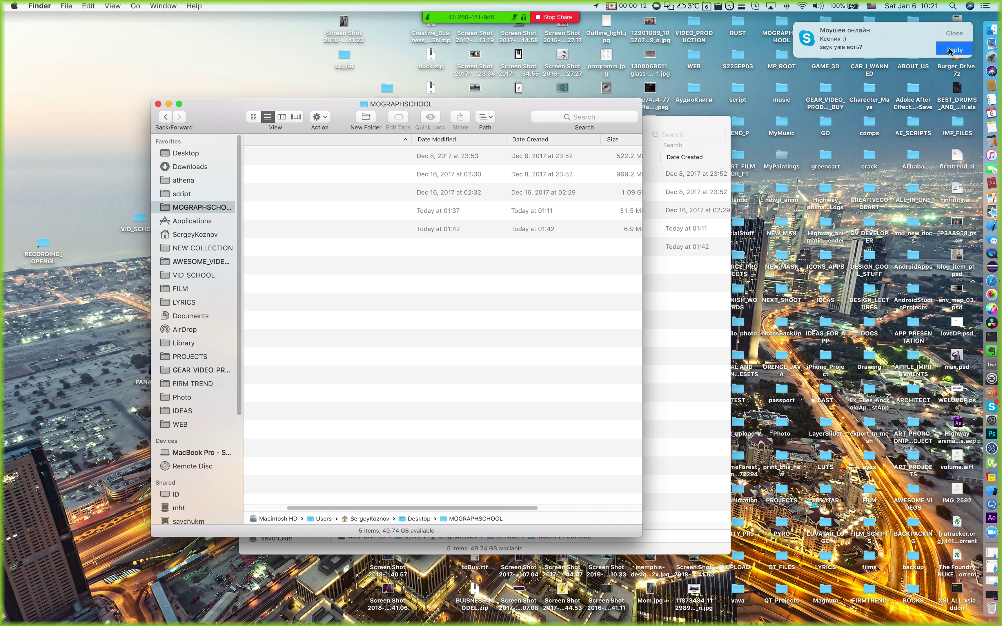
pyautogui.write('не')
pyautogui.press('Return')
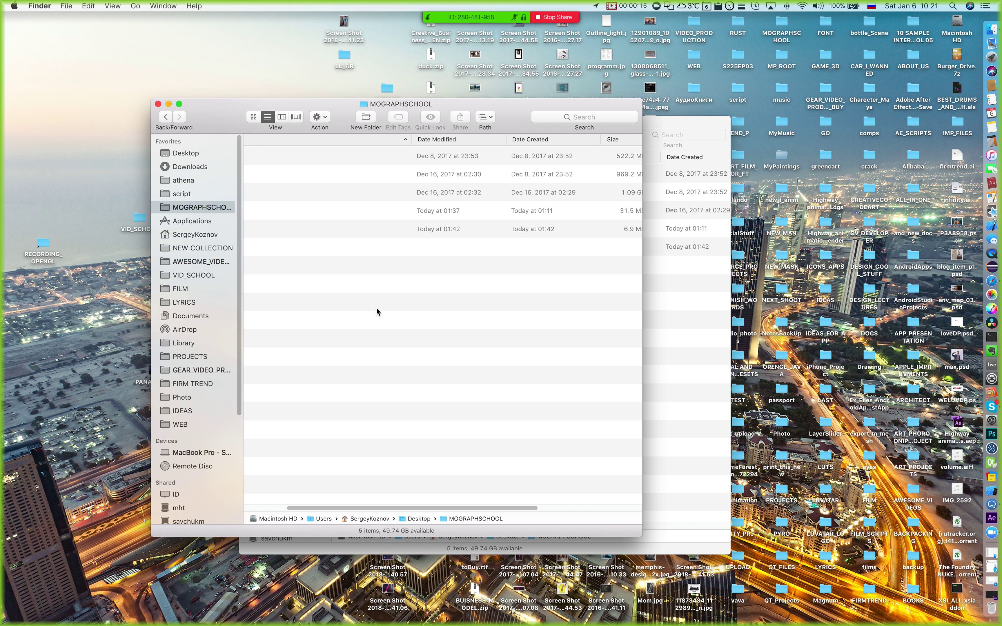
# Step: Open the LS04 lesson folder, reposition its window slightly and raise the system volume
pyautogui.doubleClick(330, 211)
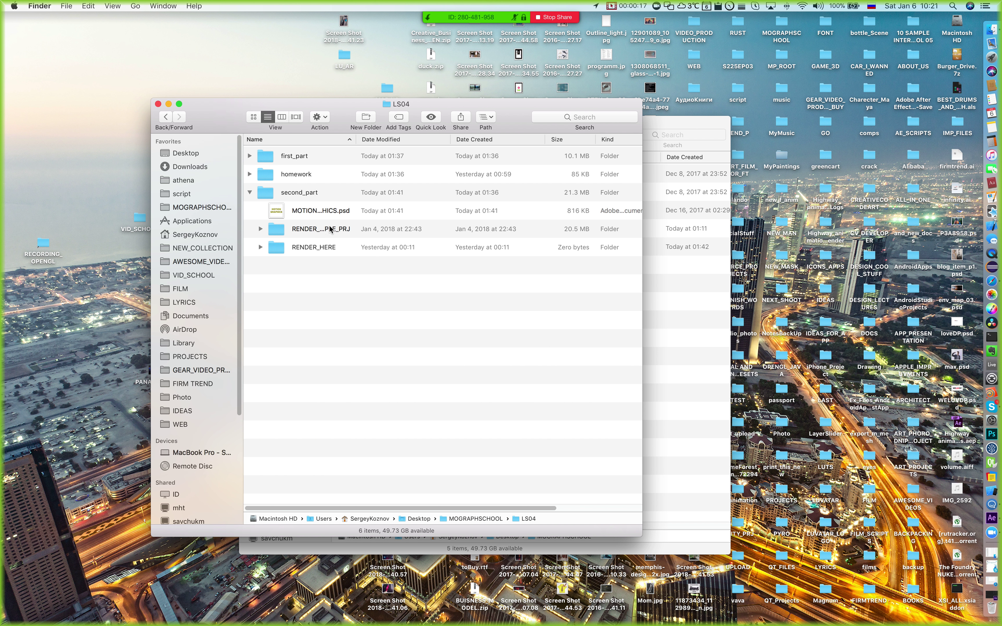
pyautogui.moveTo(339, 108); pyautogui.dragTo(358, 99)
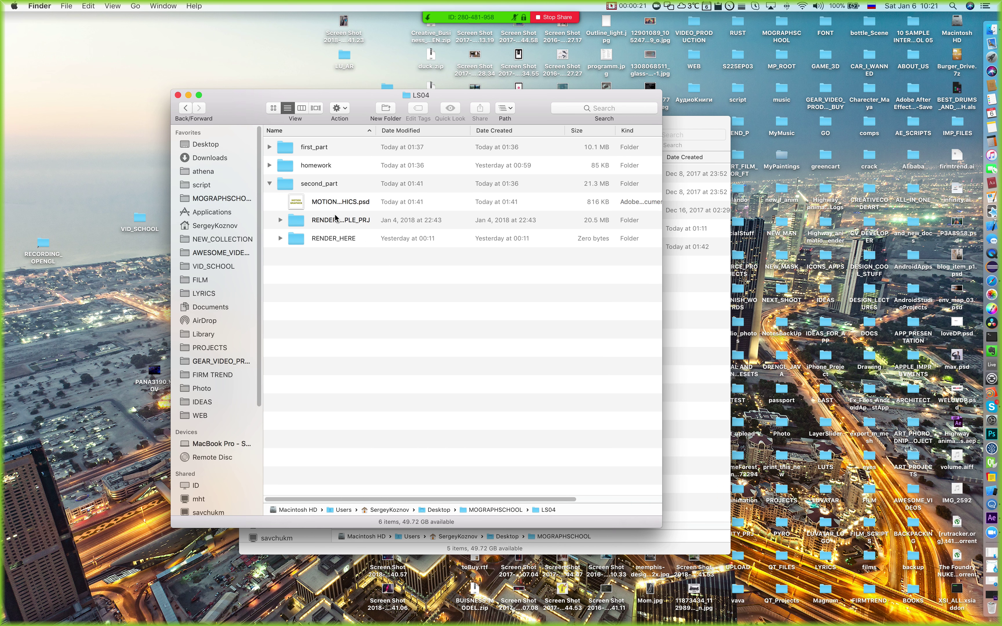
pyautogui.press('XF86AudioRaiseVolume')
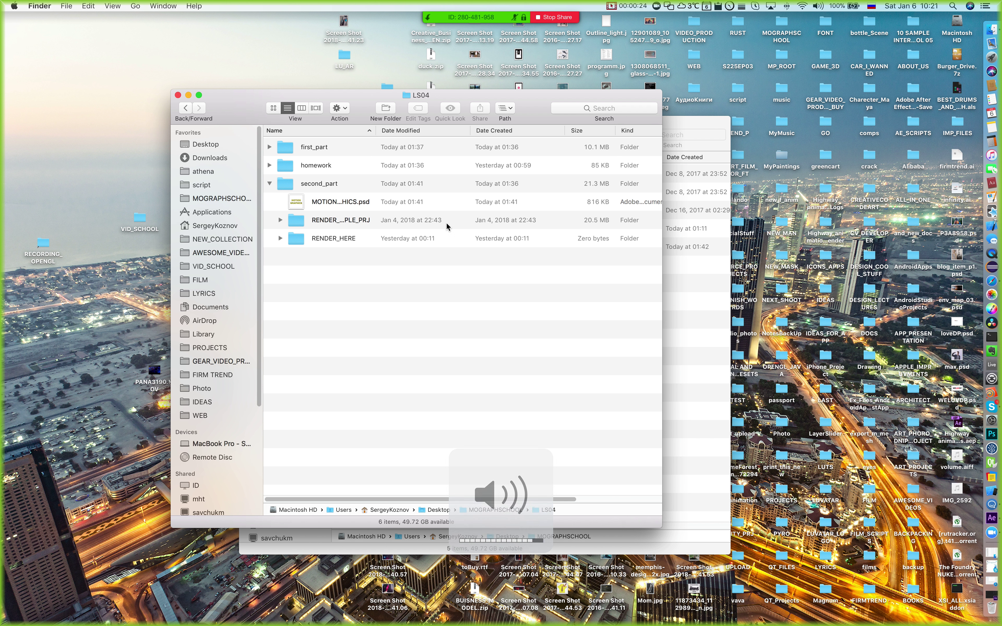
# Step: Switch to After Effects, unmute the microphone in the Zoom meeting and minimise the After Effects window
pyautogui.press('super+Tab')
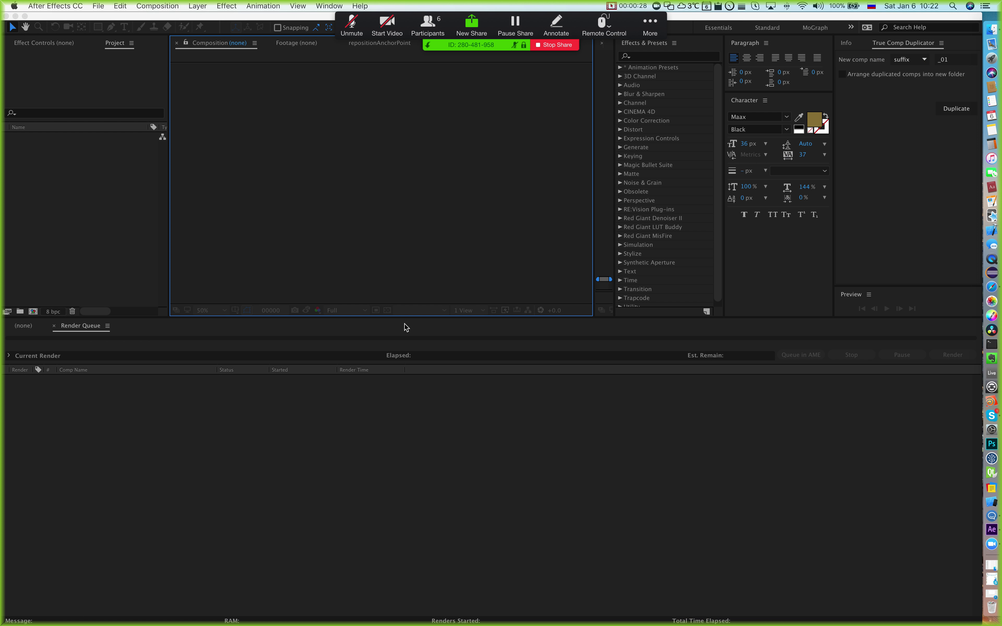
pyautogui.click(351, 26)
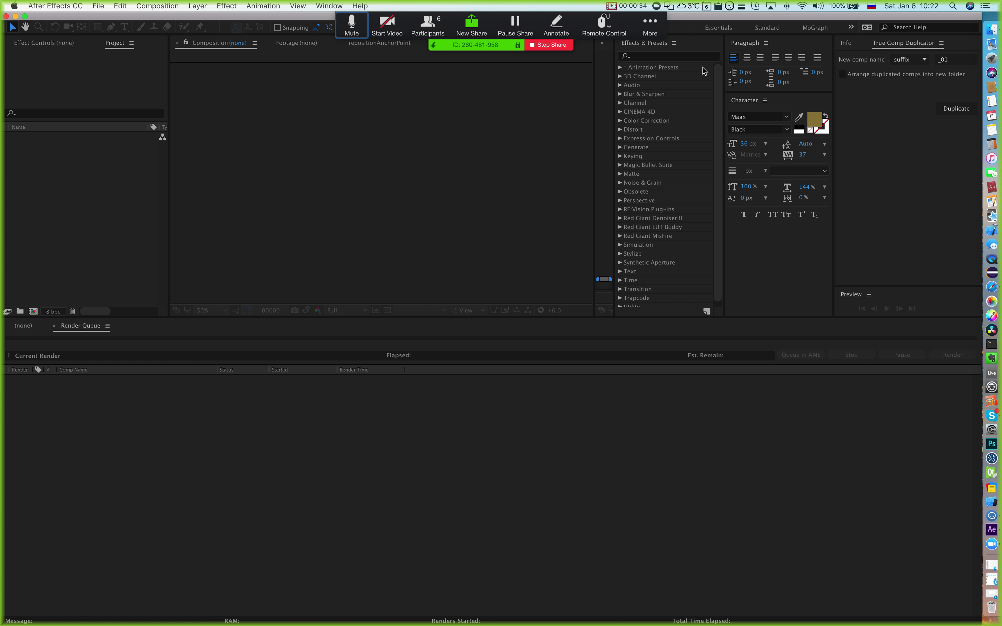
pyautogui.click(14, 17)
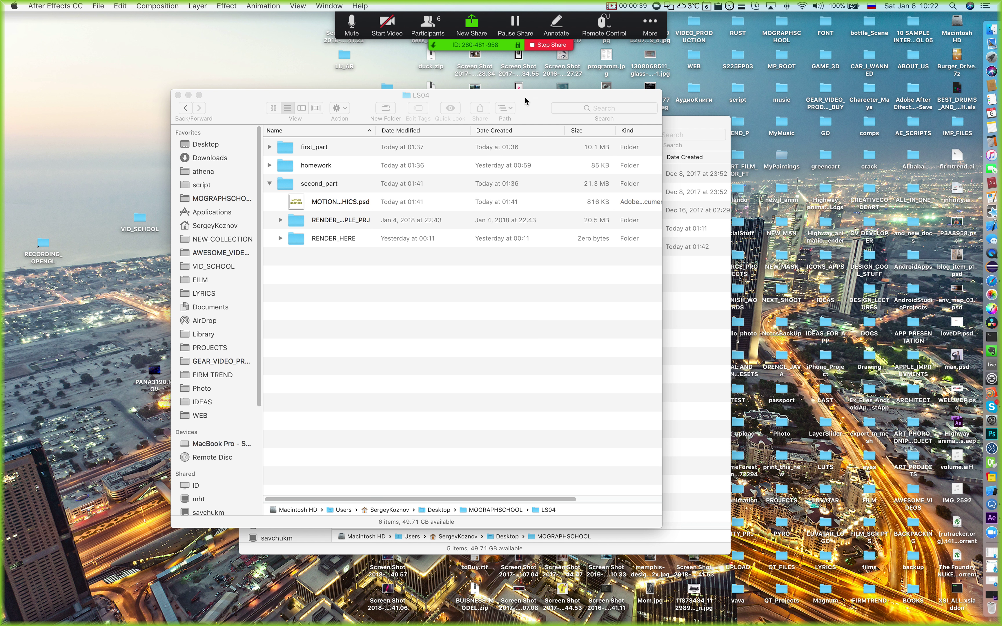
# Step: Arrange the LS04 and MOGRAPHSCHOOL Finder windows side by side on the desktop
pyautogui.moveTo(526, 100); pyautogui.dragTo(535, 162)
pyautogui.moveTo(554, 123); pyautogui.dragTo(620, 148)
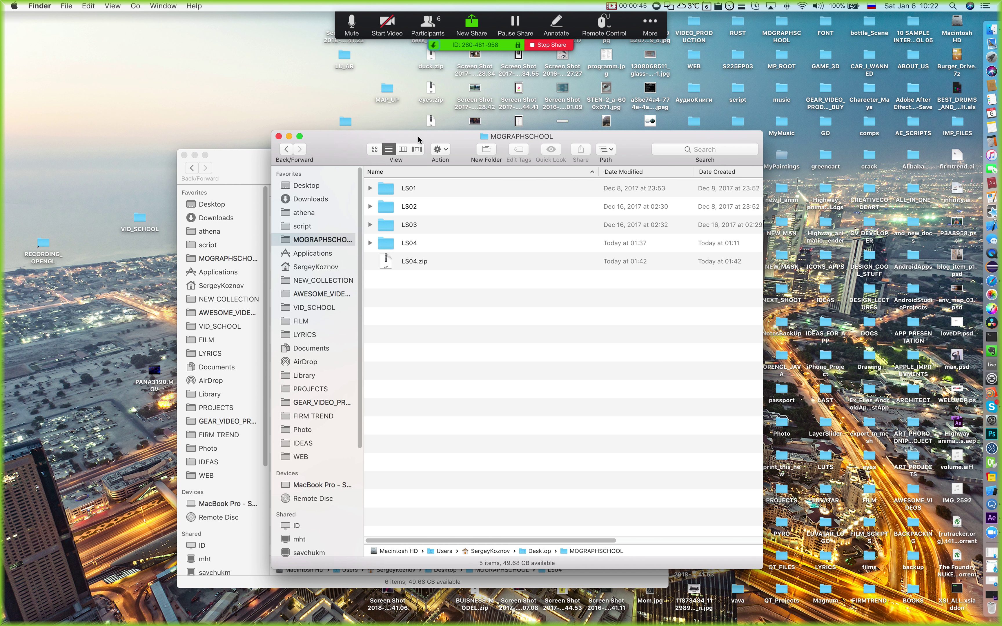
pyautogui.moveTo(374, 135); pyautogui.dragTo(531, 95)
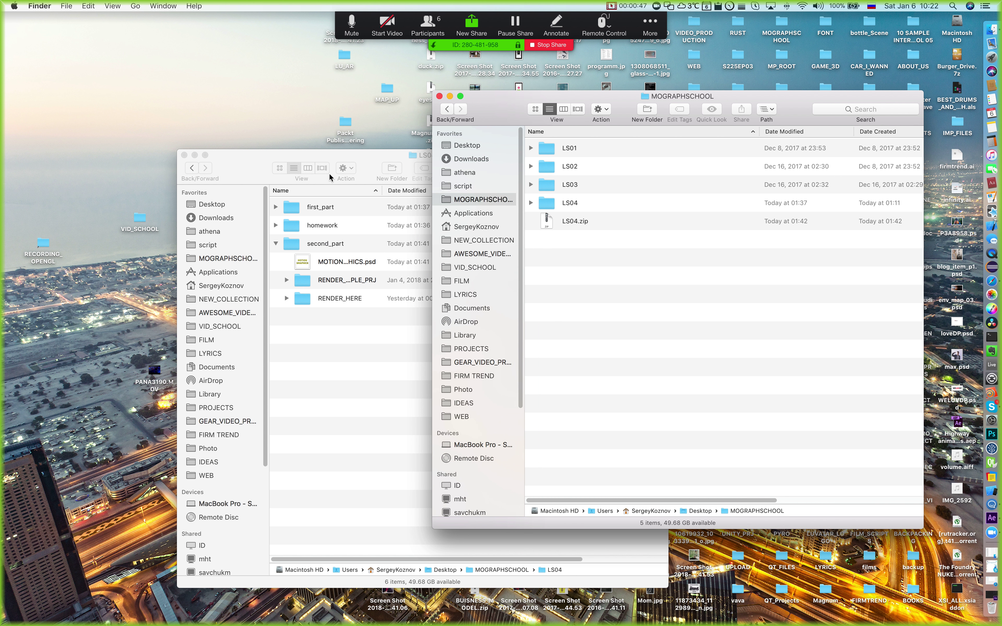
pyautogui.moveTo(377, 160); pyautogui.dragTo(319, 130)
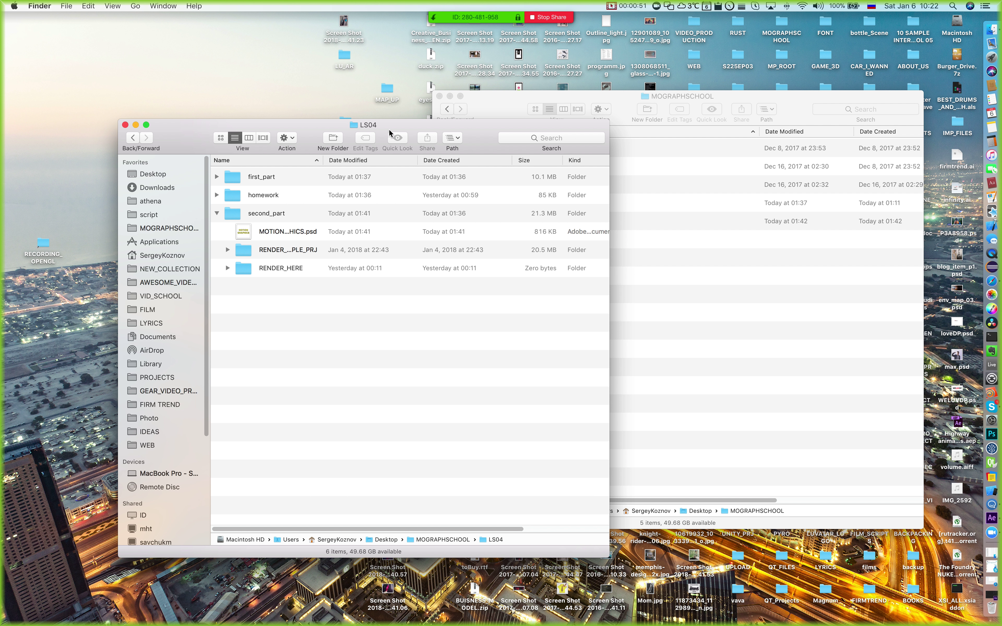
pyautogui.moveTo(363, 125); pyautogui.dragTo(322, 113)
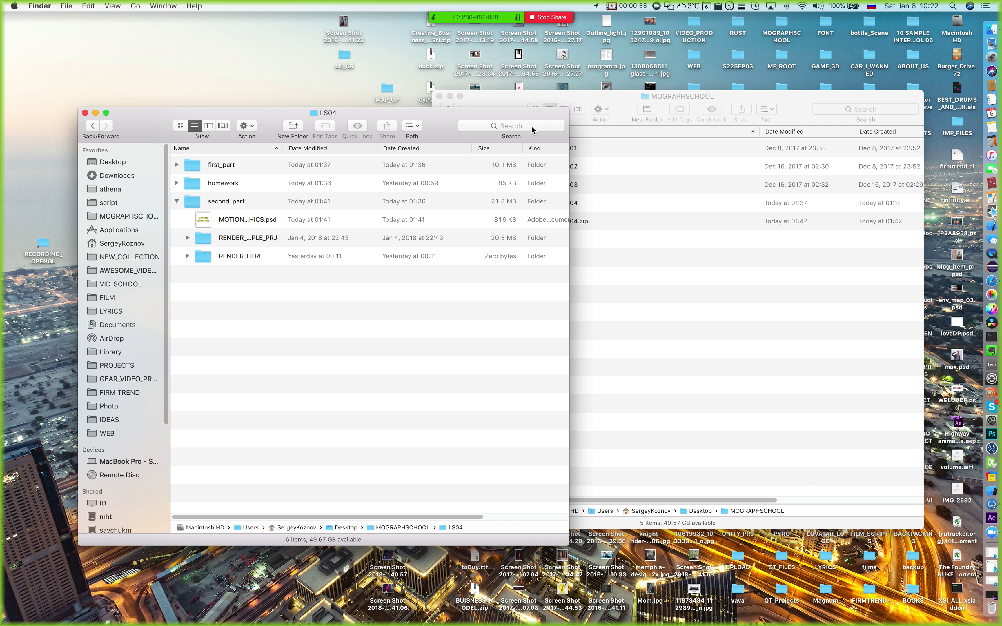
pyautogui.click(501, 121)
pyautogui.moveTo(449, 115); pyautogui.dragTo(299, 76)
pyautogui.click(685, 95)
pyautogui.moveTo(683, 95); pyautogui.dragTo(664, 70)
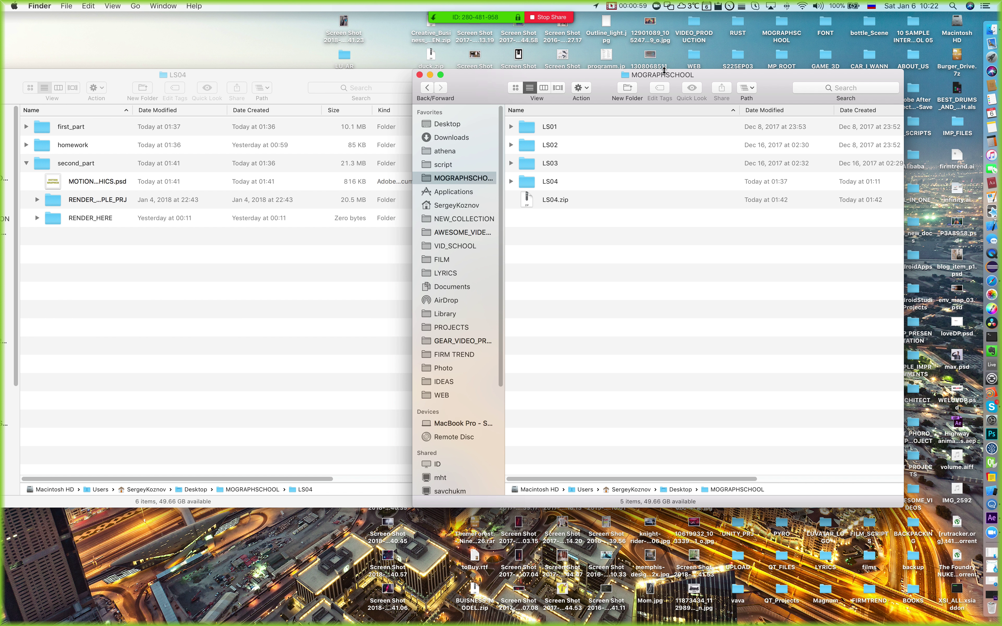
pyautogui.moveTo(161, 70); pyautogui.dragTo(250, 72)
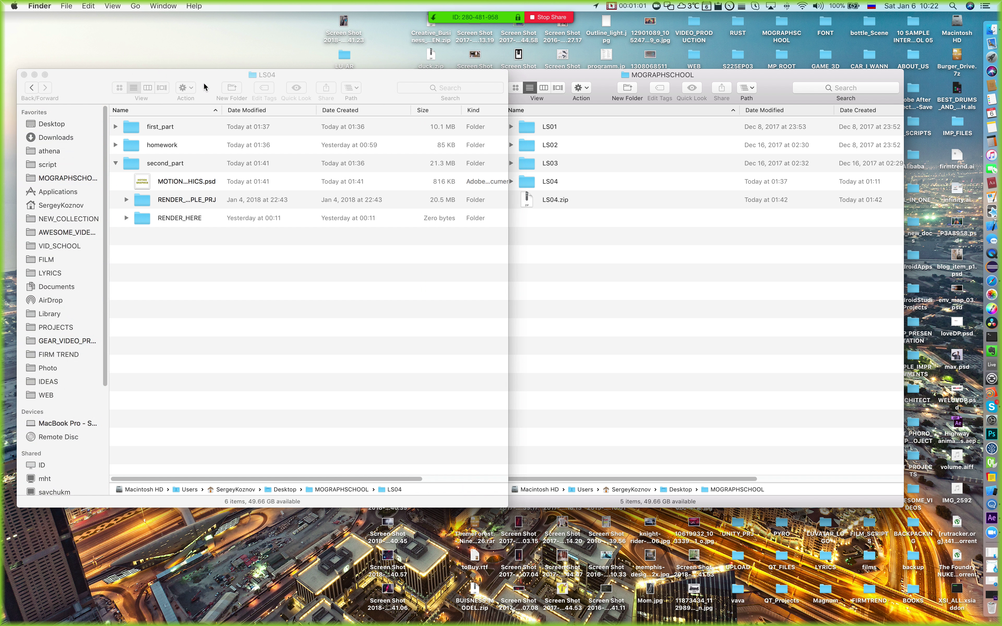
# Step: Show the Zoom participants list, minimise it and raise the system volume
pyautogui.click(978, 536)
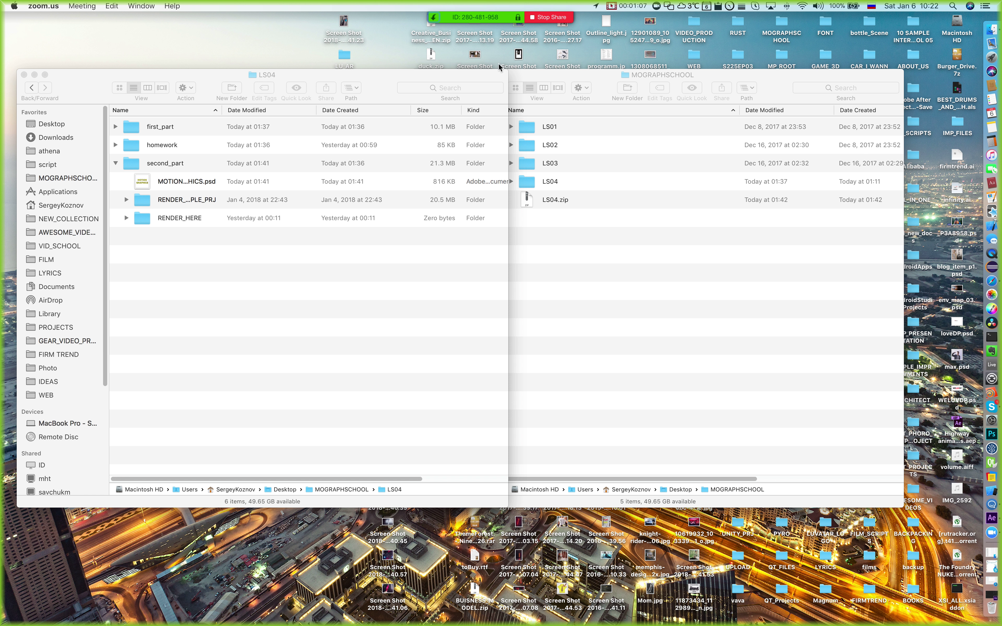
pyautogui.moveTo(492, 18)
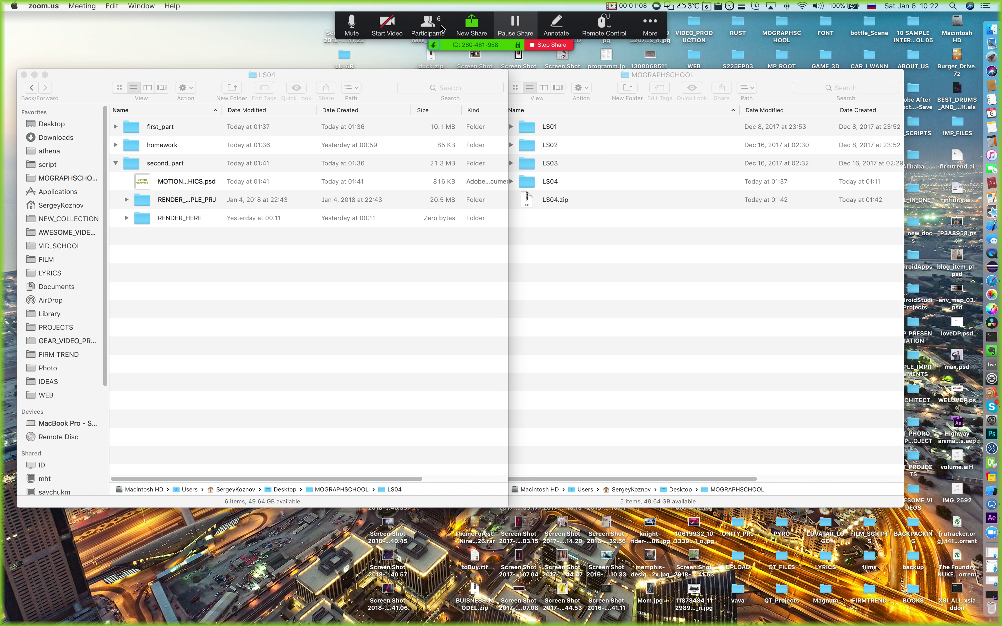
pyautogui.click(434, 28)
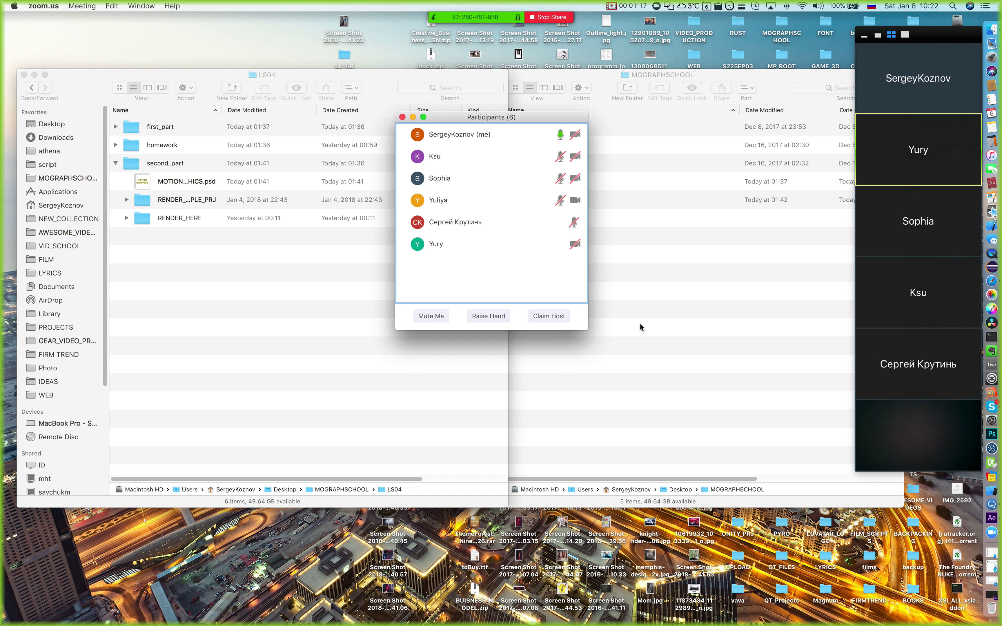
pyautogui.moveTo(439, 120); pyautogui.dragTo(418, 157)
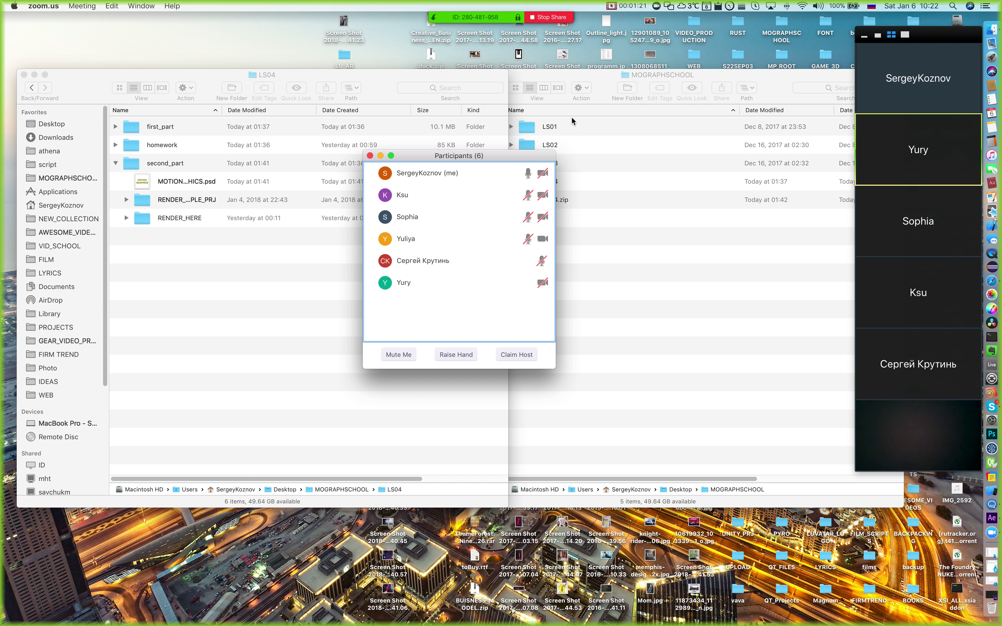
pyautogui.click(381, 155)
pyautogui.press('XF86AudioRaiseVolume')
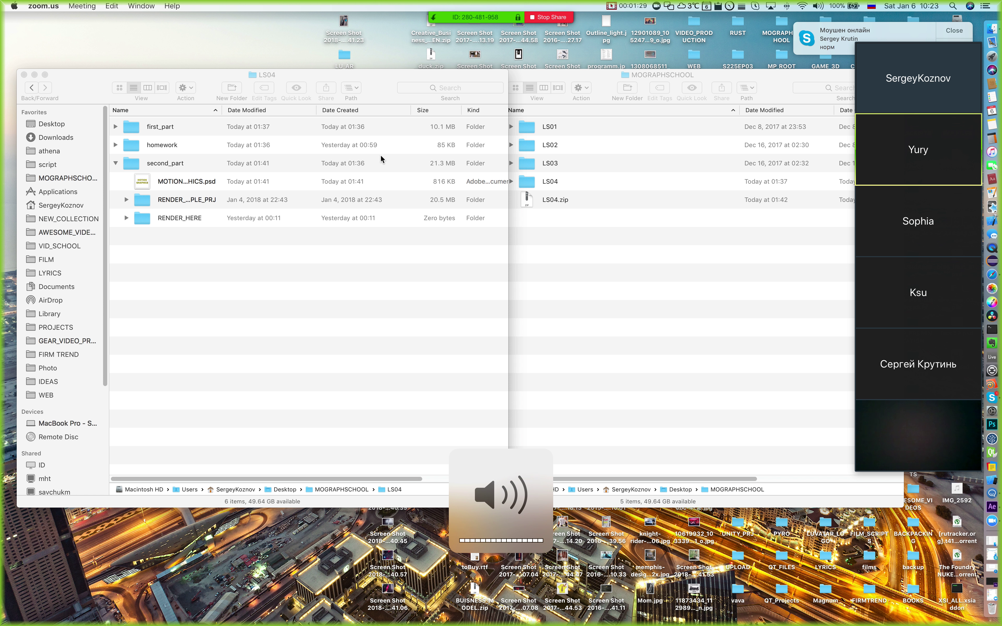
# Step: Bring the MOGRAPHSCHOOL window to the front, partly overlapping the LS04 window
pyautogui.moveTo(540, 76); pyautogui.dragTo(501, 74)
pyautogui.click(286, 295)
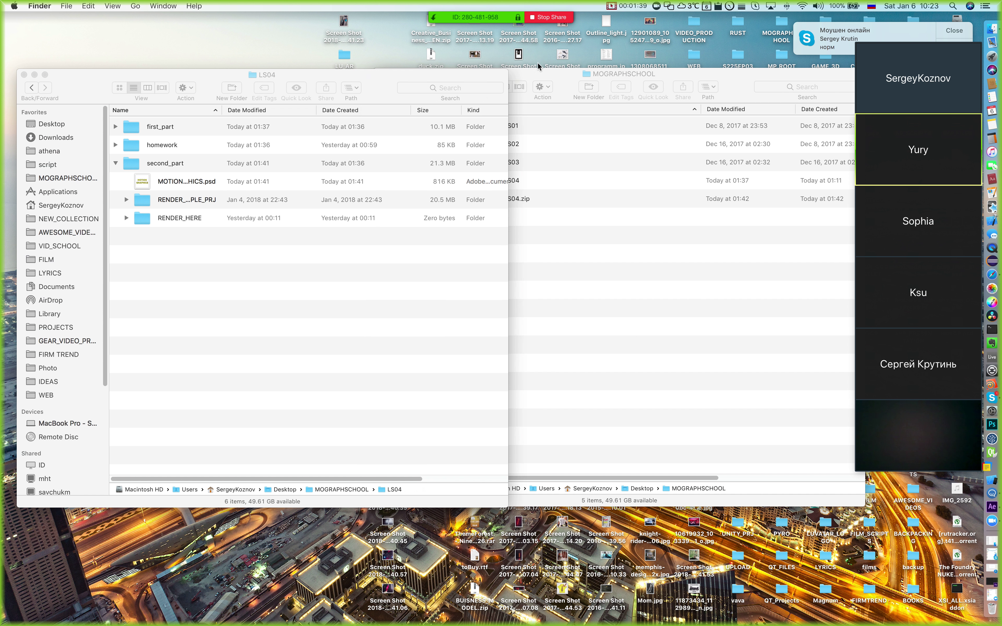
pyautogui.moveTo(548, 72); pyautogui.dragTo(462, 95)
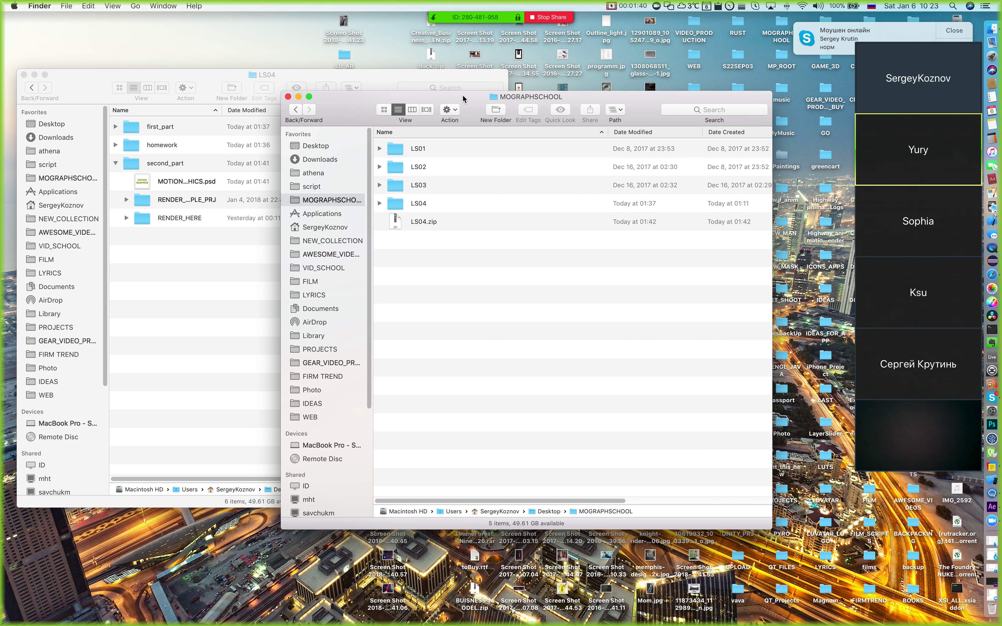
# Step: Open the LS04 note from the MoGraphSchool notebook in Notebook, keeping the reopened Zoom participants list clear of the notes
pyautogui.moveTo(963, 50)
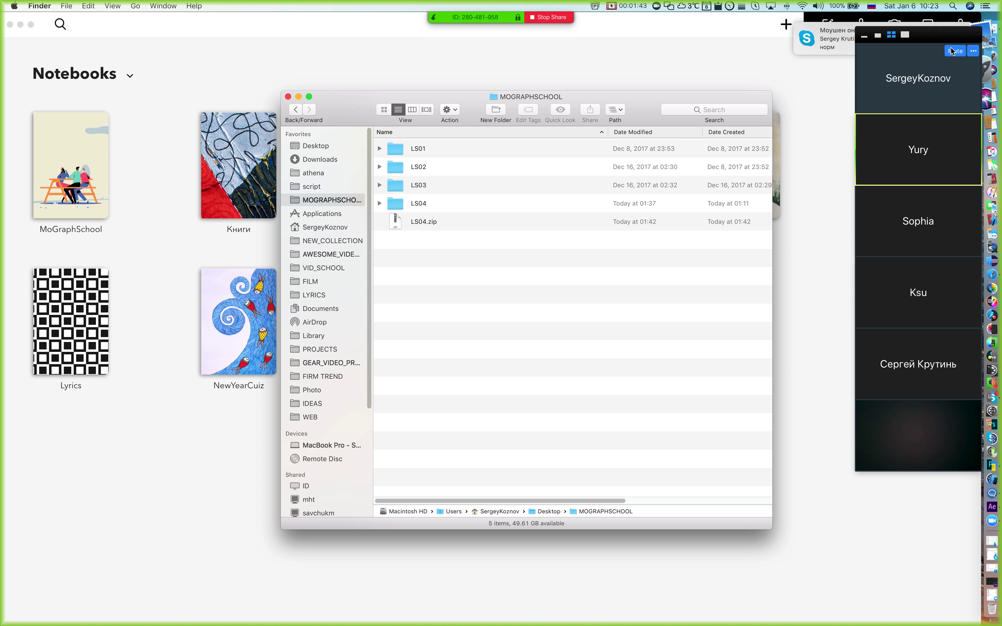
pyautogui.moveTo(555, 4)
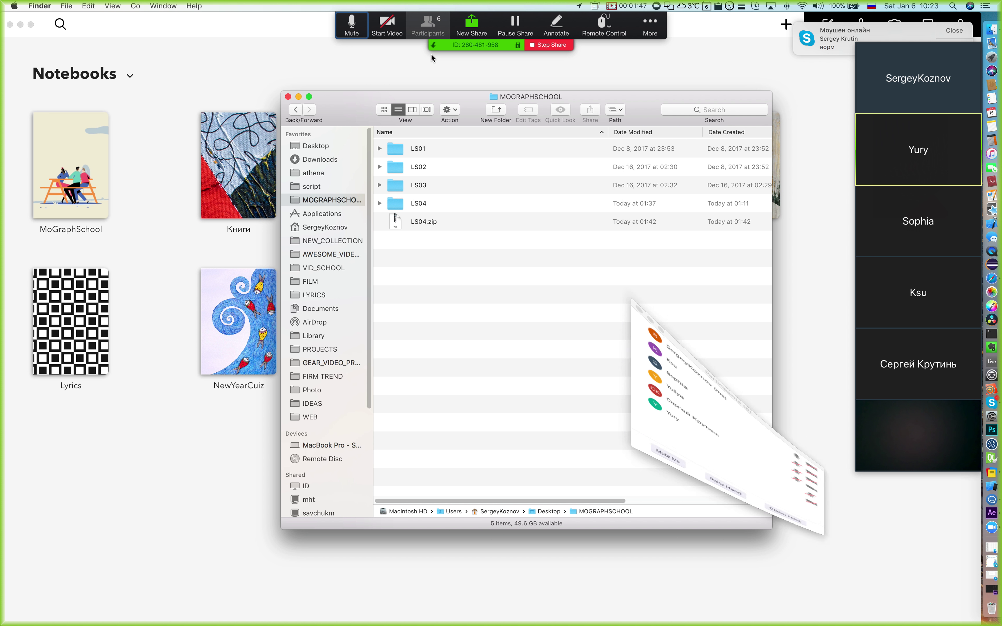
pyautogui.click(428, 25)
pyautogui.click(127, 225)
pyautogui.doubleClick(75, 186)
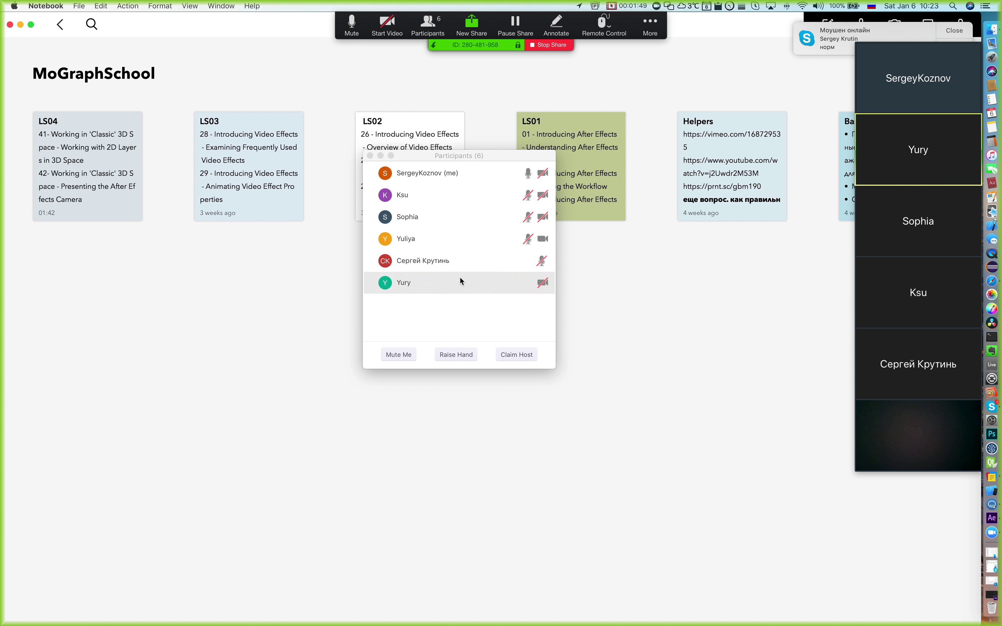
pyautogui.moveTo(472, 175); pyautogui.dragTo(503, 621)
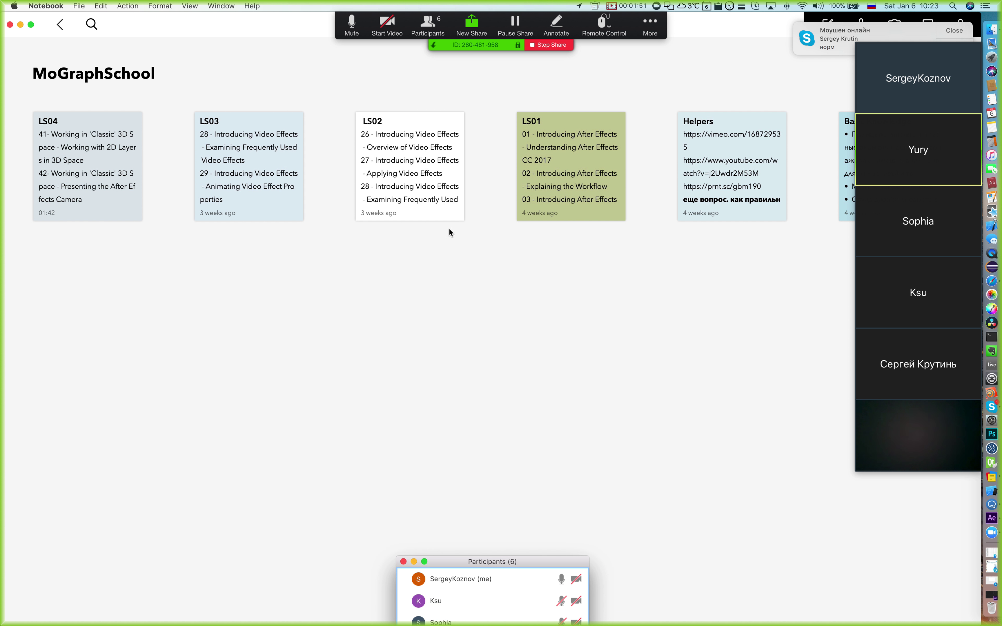
pyautogui.click(109, 165)
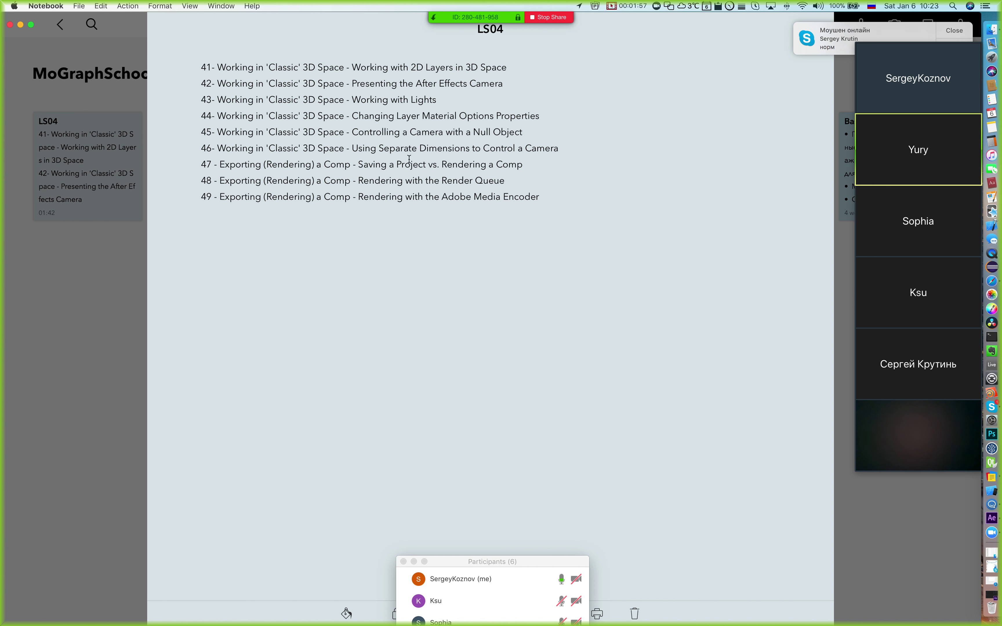
# Step: Highlight topics 47 to 49 on exporting a comp in the LS04 note, and minimise the Zoom participants and video windows
pyautogui.moveTo(568, 201); pyautogui.dragTo(152, 158)
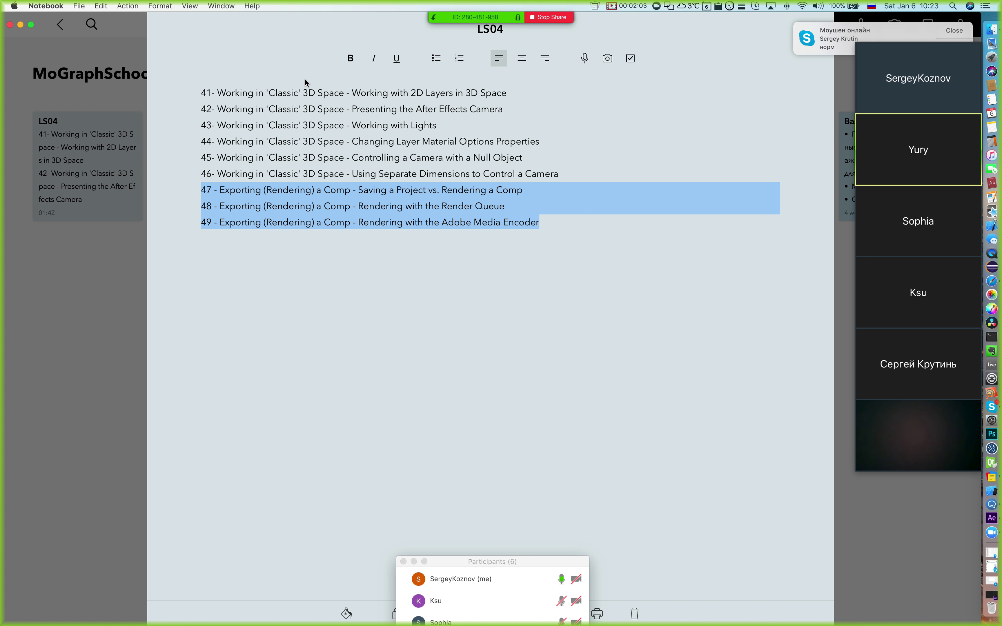
pyautogui.click(414, 562)
pyautogui.moveTo(555, 220); pyautogui.dragTo(176, 199)
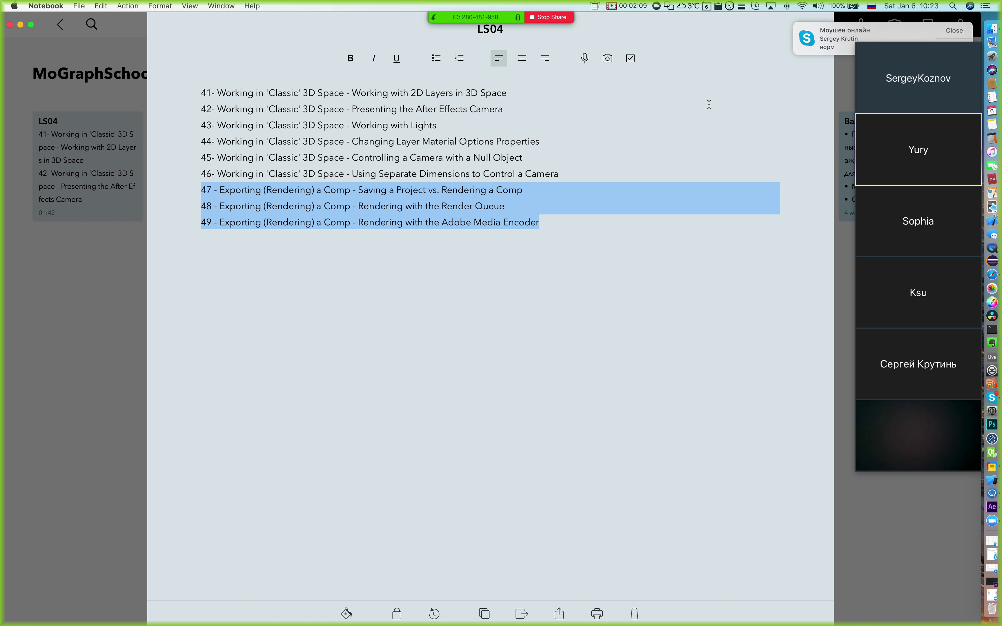
pyautogui.moveTo(957, 24)
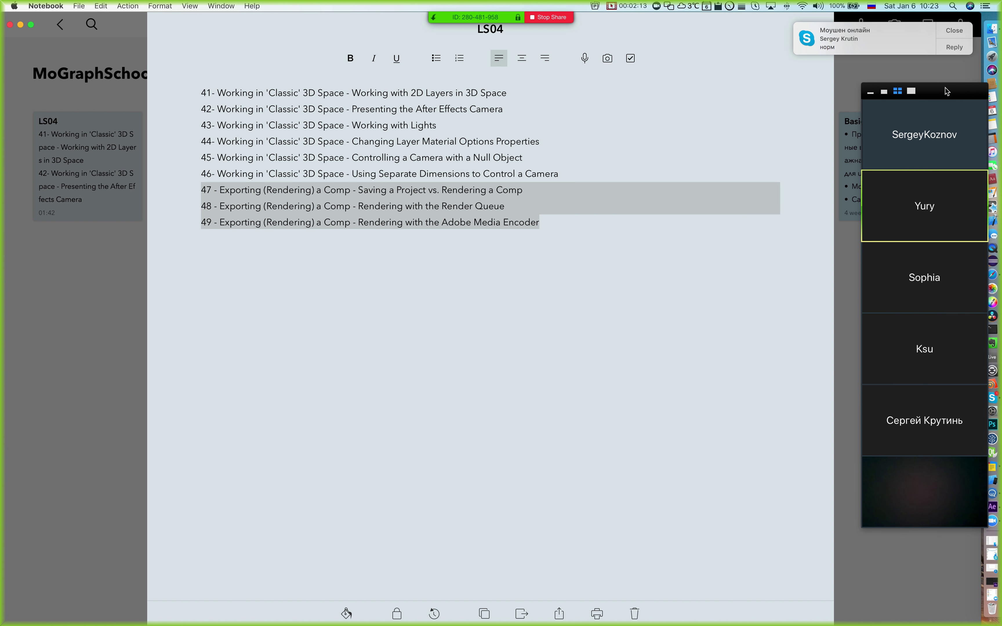
pyautogui.click(864, 36)
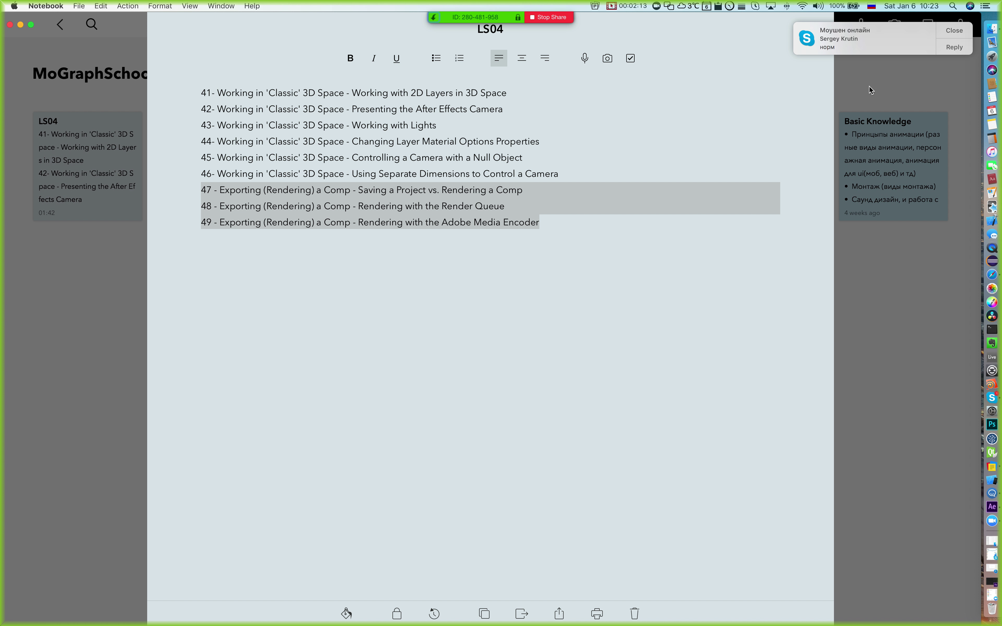
# Step: Minimise the Notebook window and move the MOGRAPHSCHOOL window so more of the LS04 folder shows beside it
pyautogui.click(21, 24)
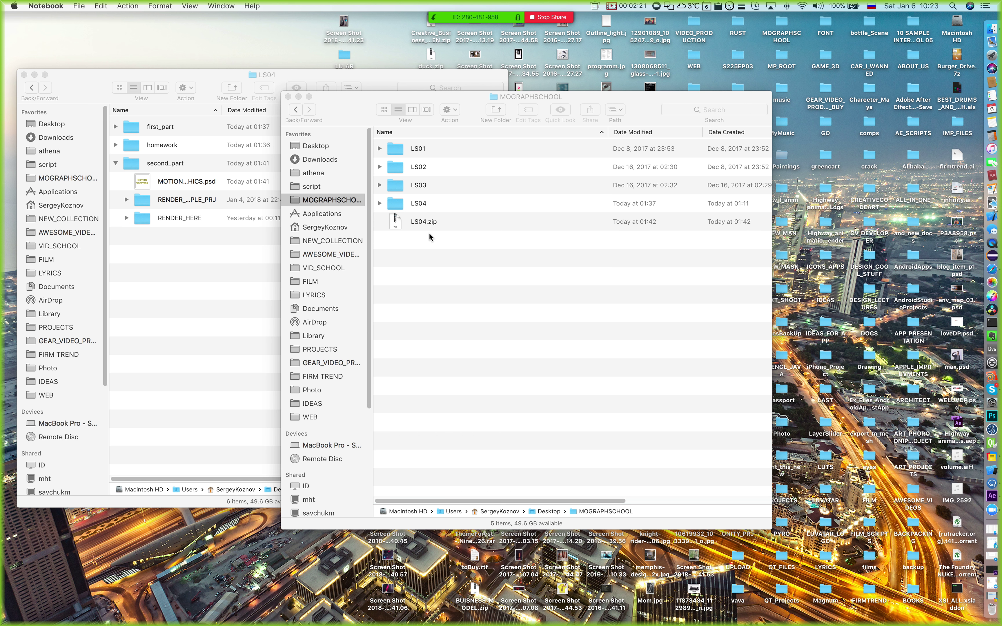
pyautogui.click(517, 97)
pyautogui.moveTo(518, 98); pyautogui.dragTo(541, 97)
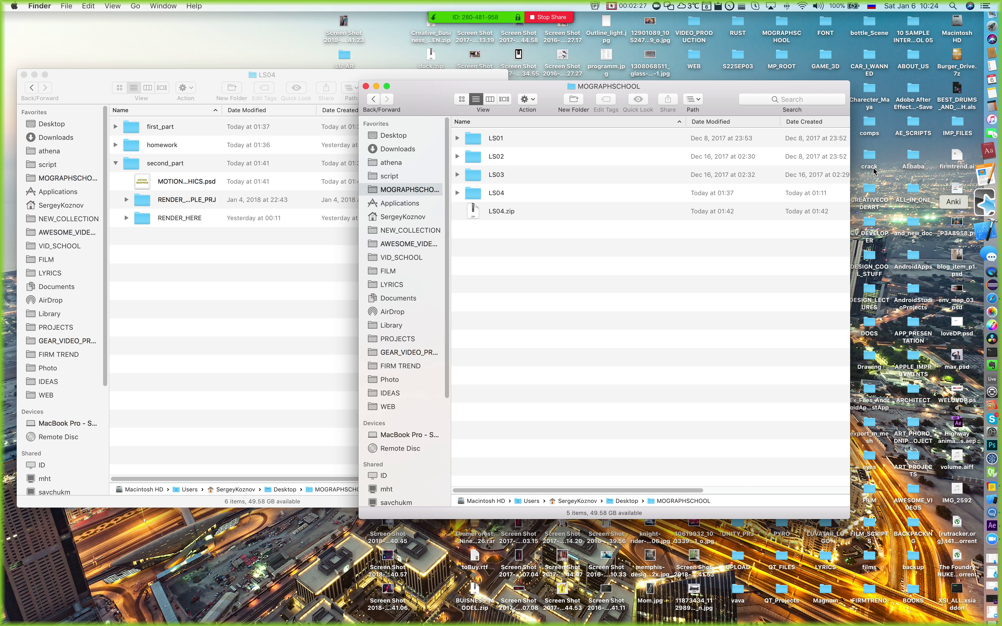
pyautogui.moveTo(539, 93)
pyautogui.mouseDown()
pyautogui.moveTo(570, 98)
pyautogui.moveTo(549, 96)
pyautogui.mouseUp()
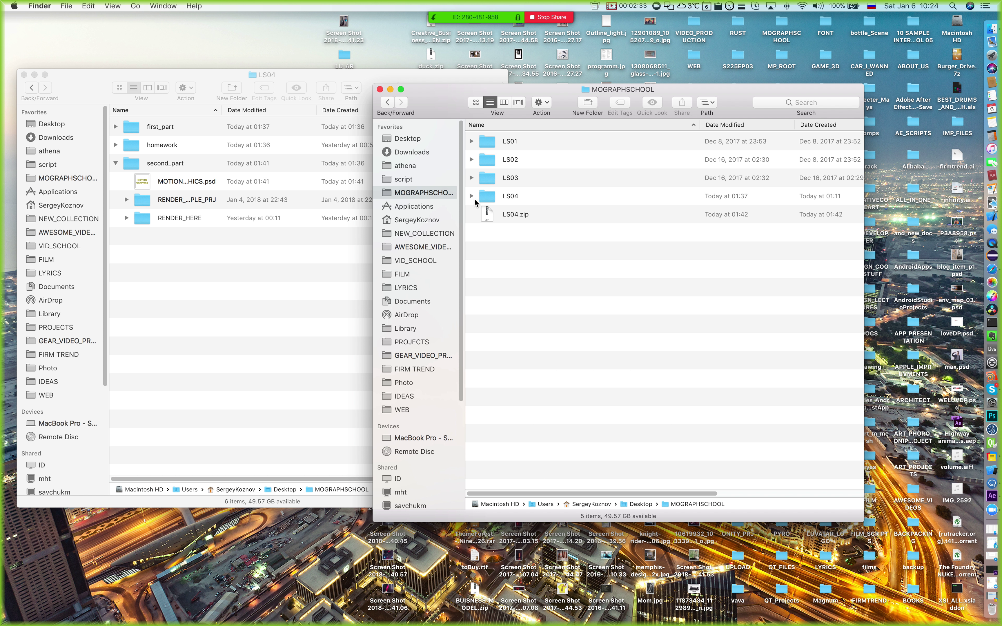
# Step: Search the installed applications for "medi" and try to launch Adobe Media Encoder CC 2017
pyautogui.press('F4')
pyautogui.write('ьуь')
pyautogui.press('BackSpace')
pyautogui.press('BackSpace')
pyautogui.press('BackSpace')
pyautogui.write('m')
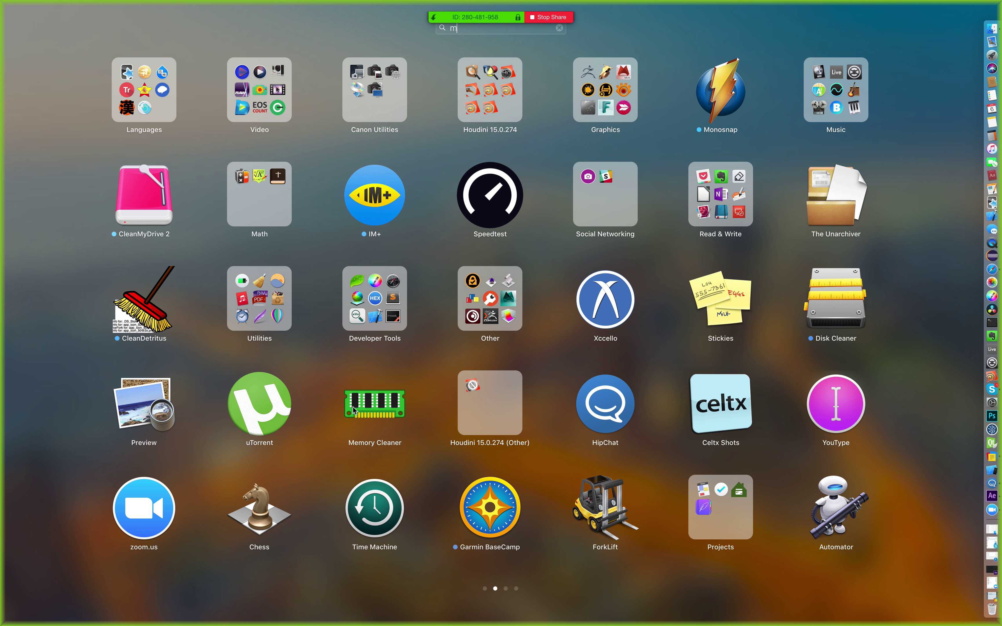
pyautogui.write('edi')
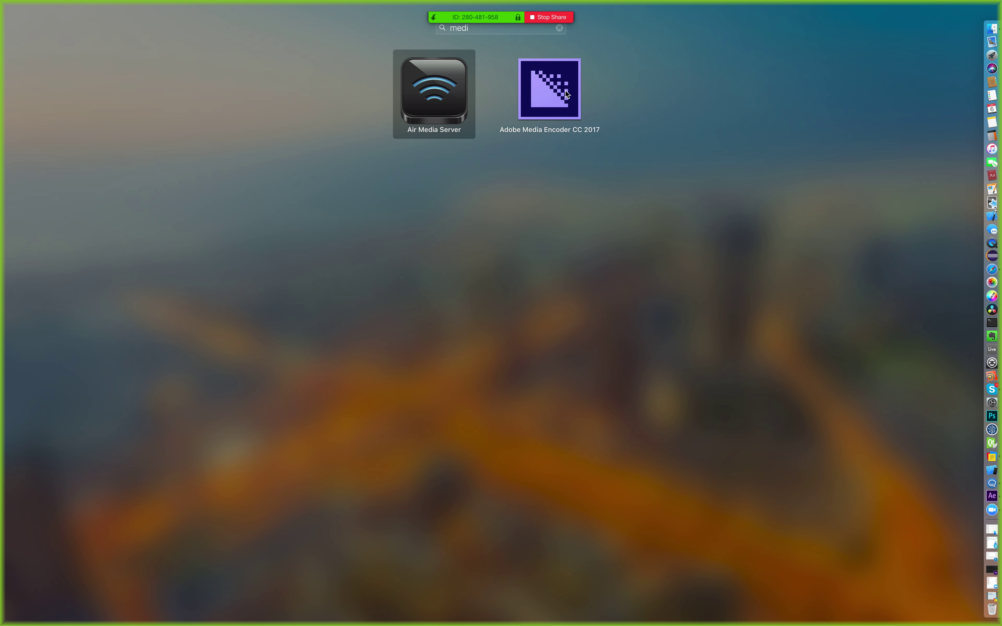
pyautogui.click(565, 90)
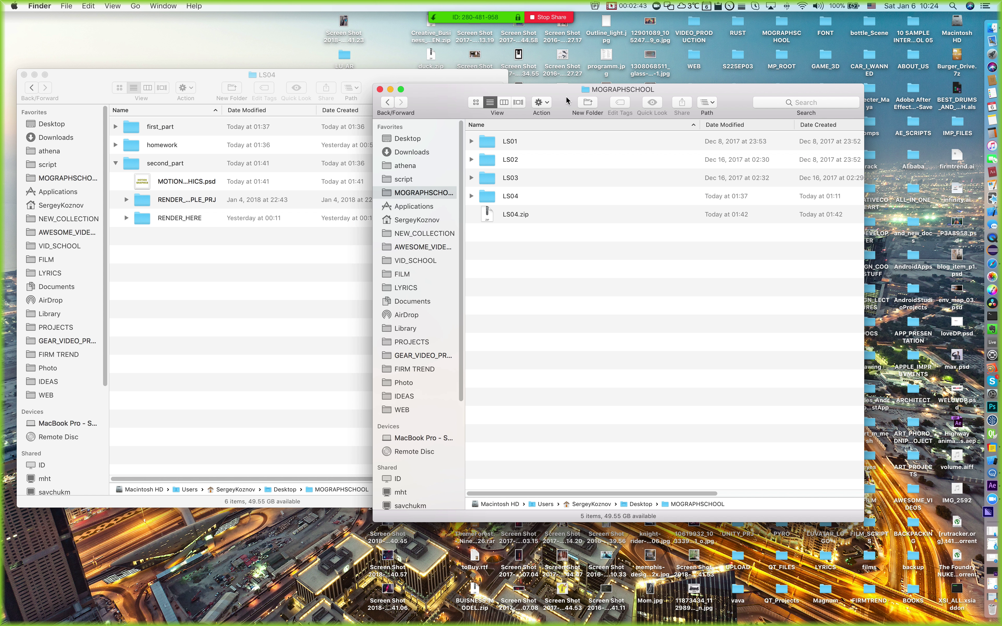
# Step: Move and narrow the MOGRAPHSCHOOL window so it sits beside the LS04 window without covering it
pyautogui.moveTo(559, 91); pyautogui.dragTo(593, 79)
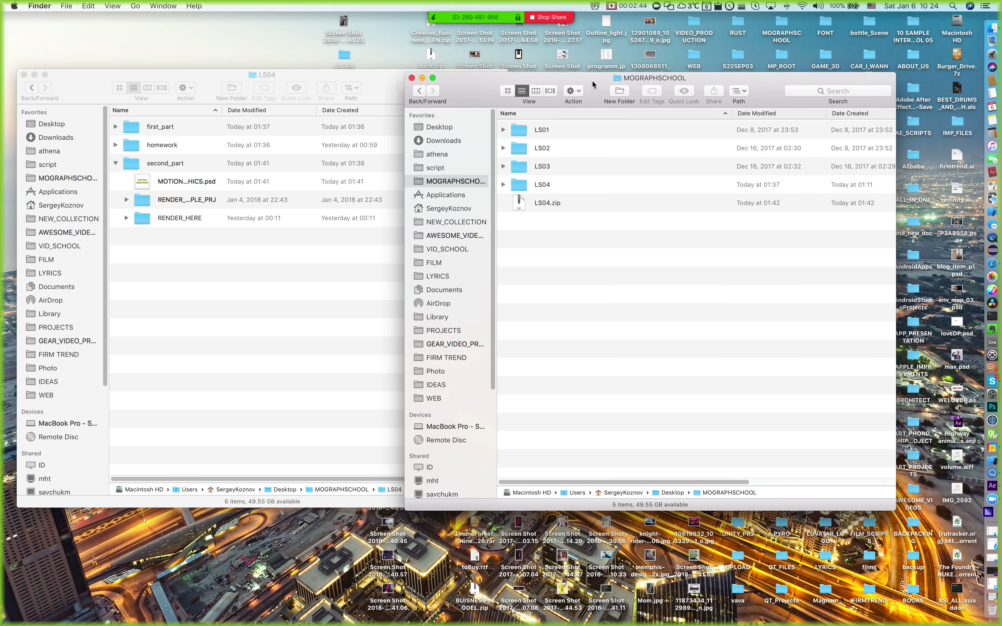
pyautogui.click(477, 82)
pyautogui.moveTo(407, 73); pyautogui.dragTo(584, 65)
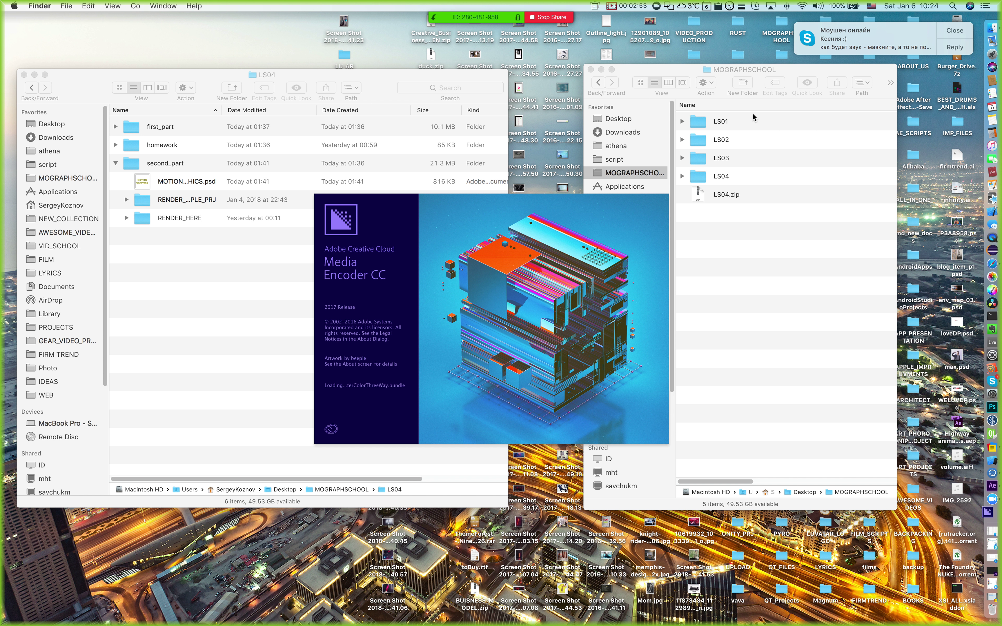
# Step: Reply "есть" and ")" to the Моушен онлайн group chat in Skype, then put the Skype window away
pyautogui.click(833, 43)
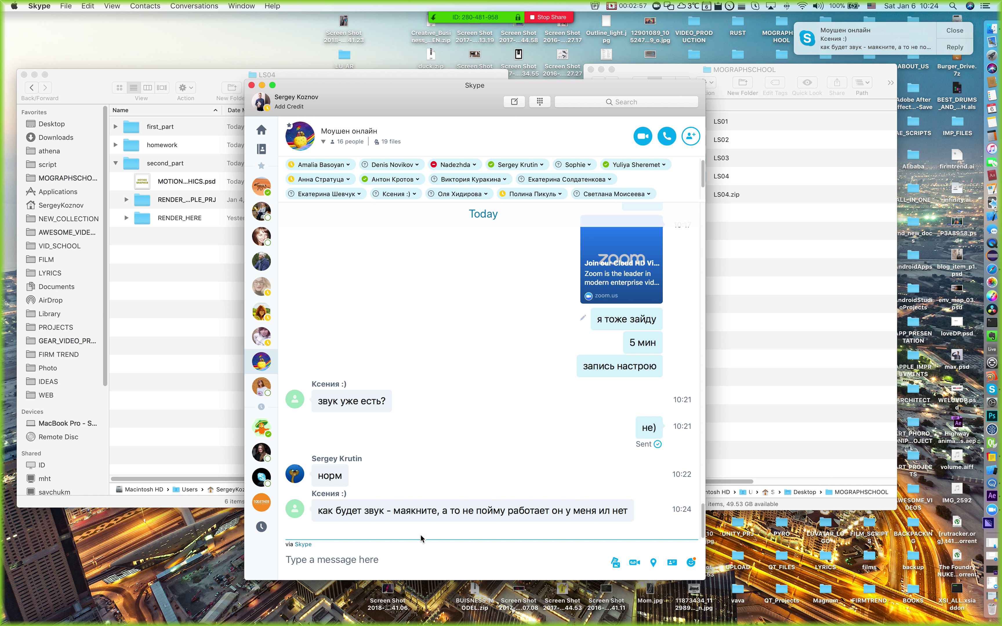
pyautogui.write('tc')
pyautogui.press('BackSpace')
pyautogui.press('BackSpace')
pyautogui.hotkey('ctrl', 'space')
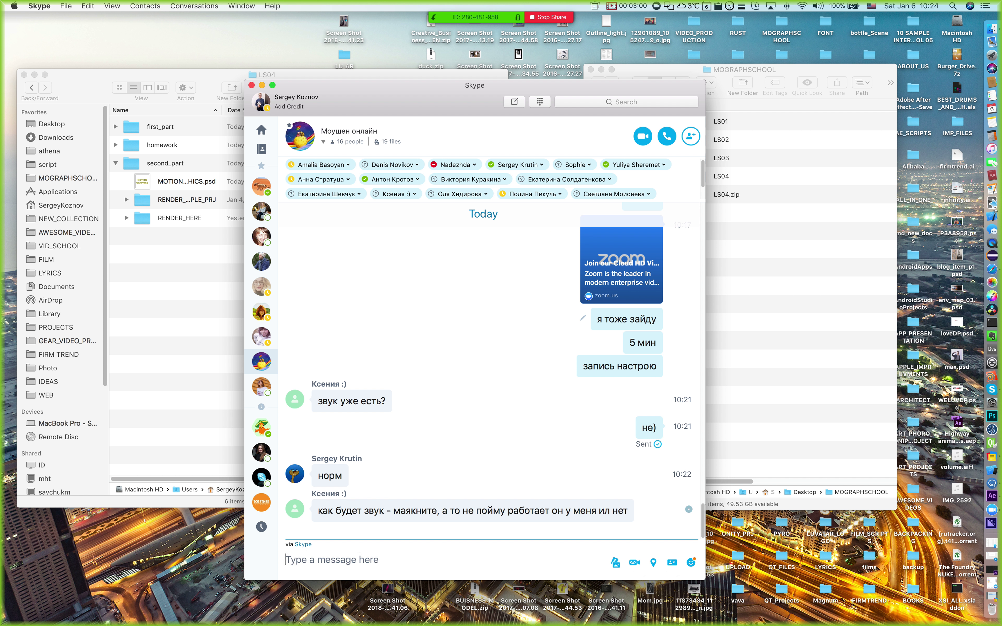
pyautogui.write('ем')
pyautogui.write('ть')
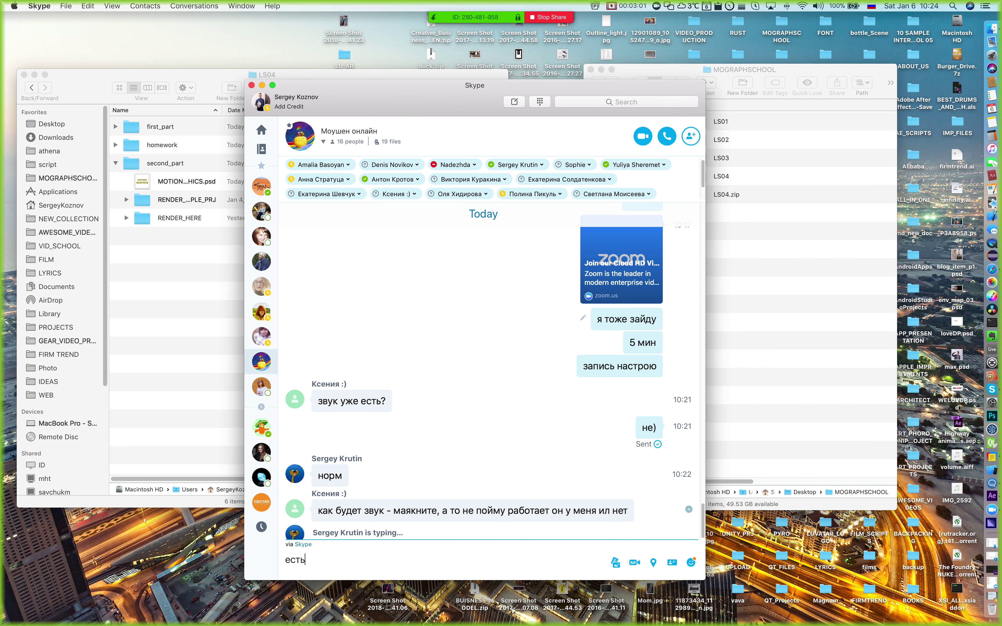
pyautogui.press('Return')
pyautogui.write(')')
pyautogui.press('Return')
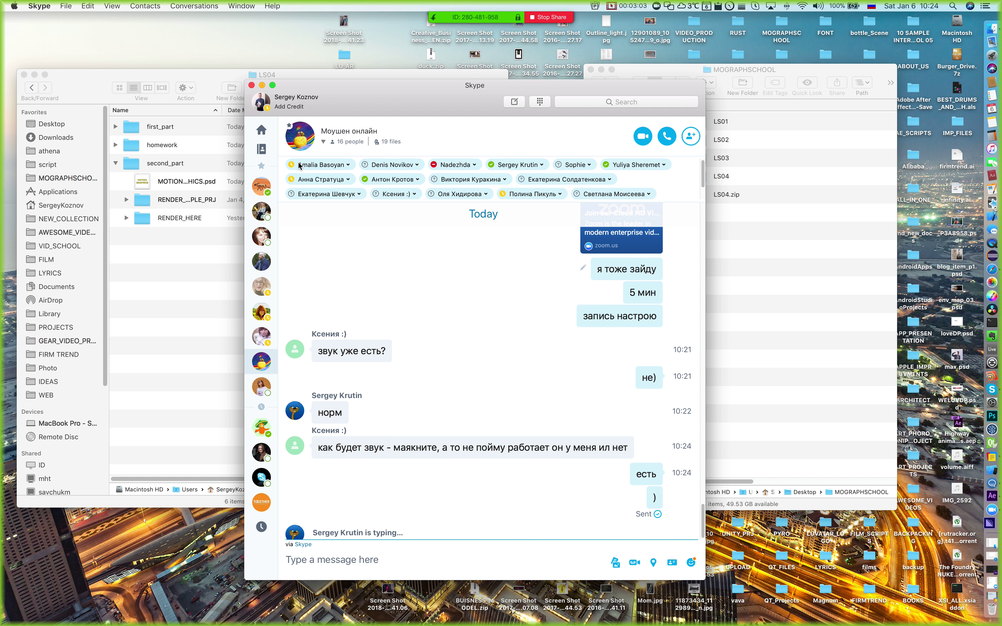
pyautogui.click(263, 85)
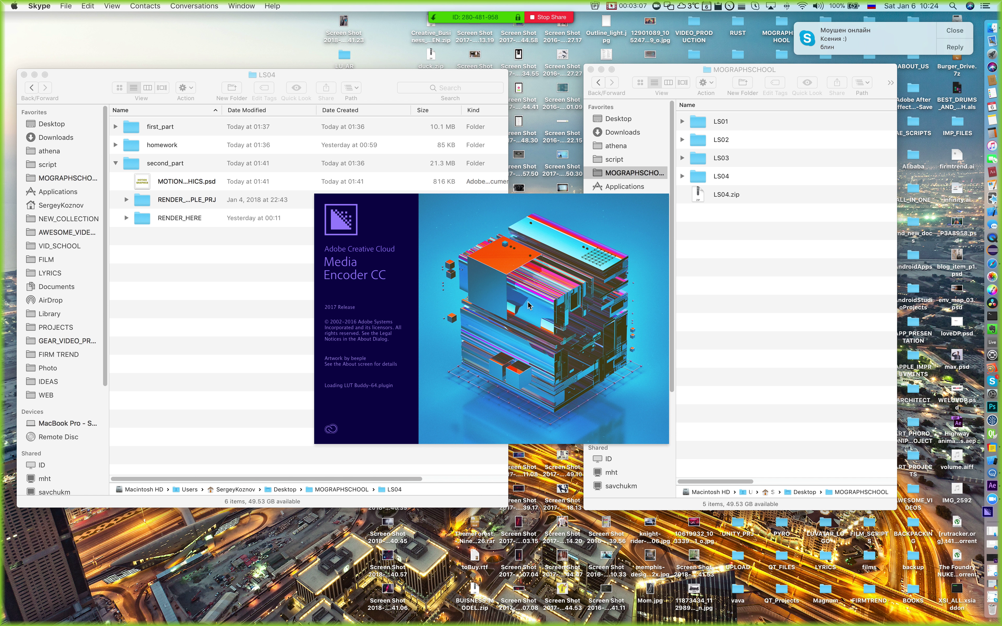
# Step: Open the LS04 folder in the MOGRAPHSCHOOL window and reposition that window beside the first LS04 window
pyautogui.moveTo(679, 76); pyautogui.dragTo(586, 86)
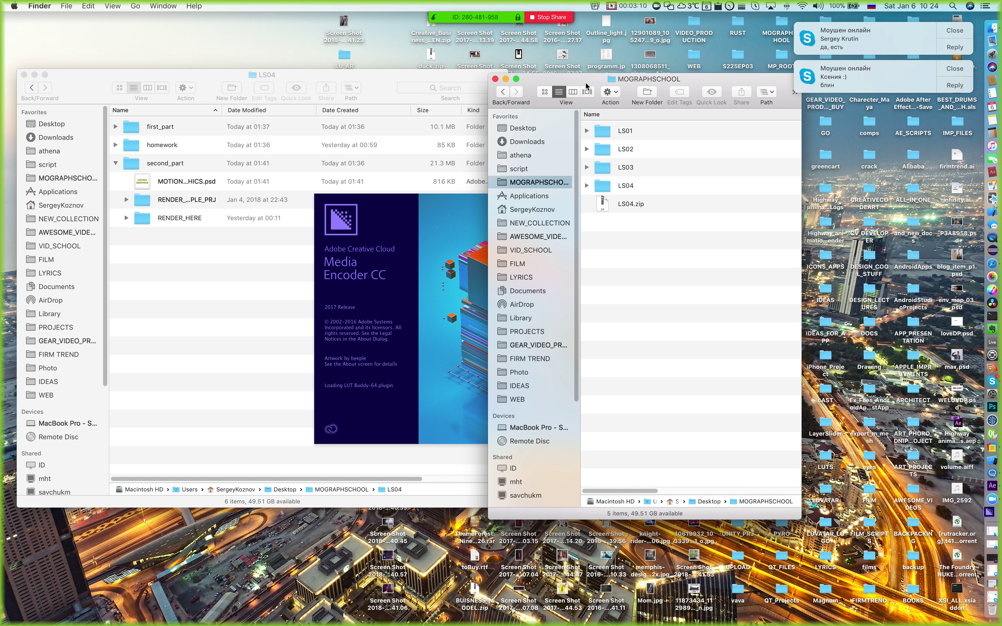
pyautogui.click(597, 189)
pyautogui.doubleClick(637, 189)
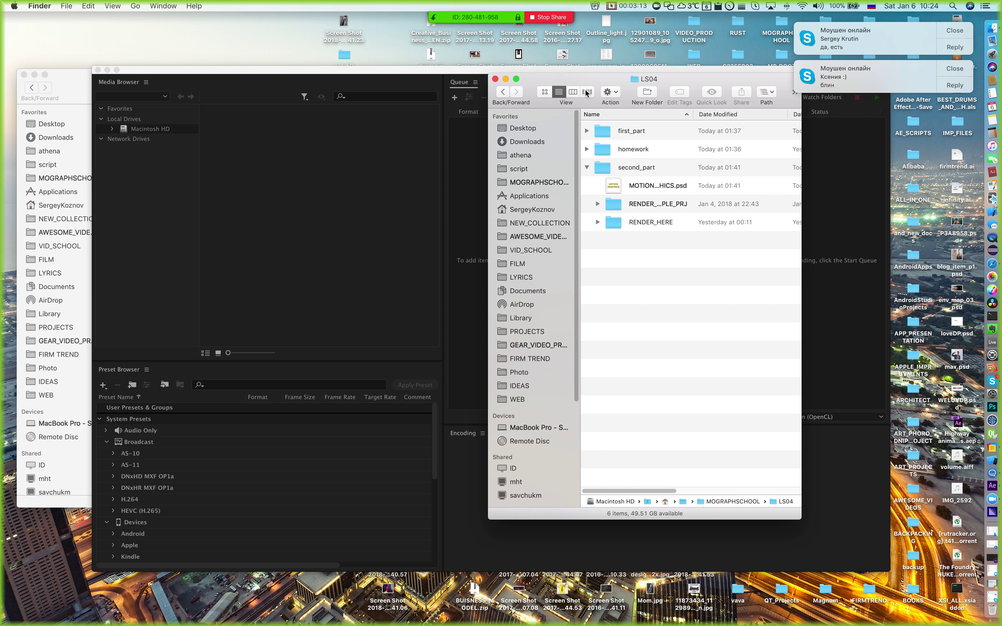
pyautogui.moveTo(585, 80); pyautogui.dragTo(548, 89)
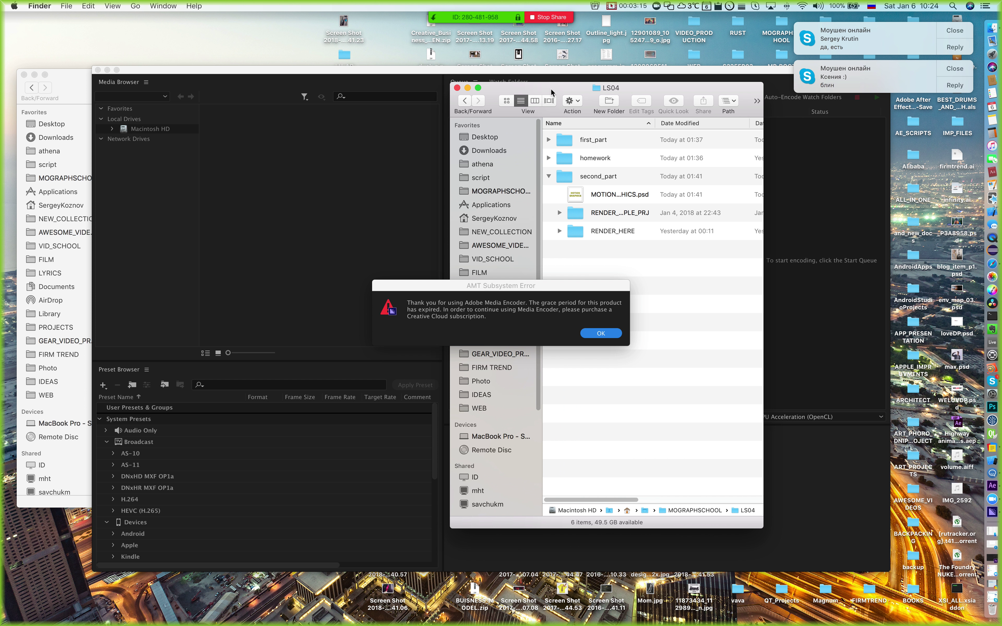
# Step: Dismiss the Media Encoder error dialogs and enlarge the front LS04 window on both sides
pyautogui.click(598, 334)
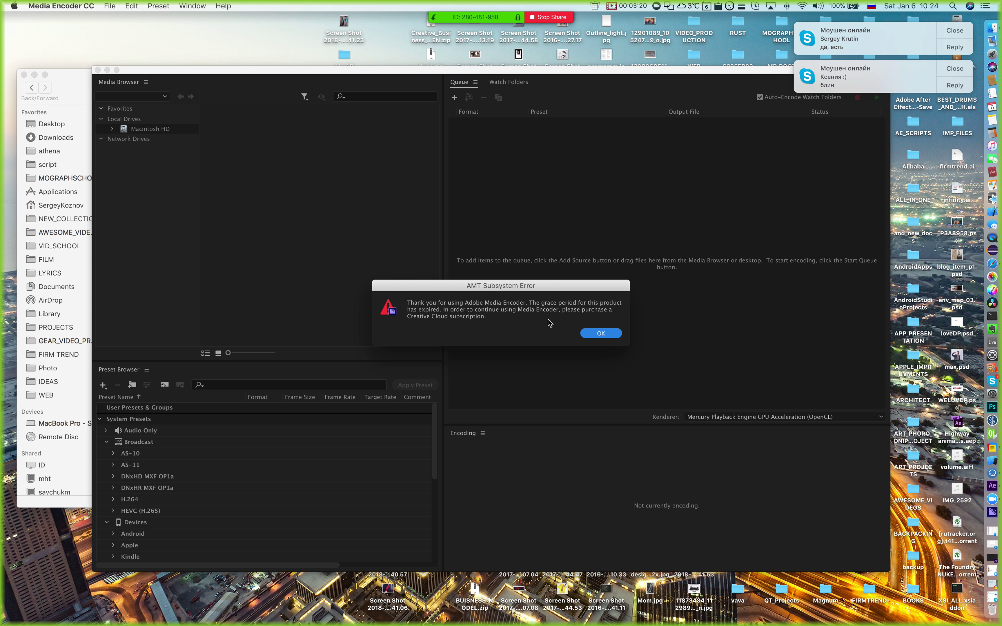
pyautogui.click(601, 333)
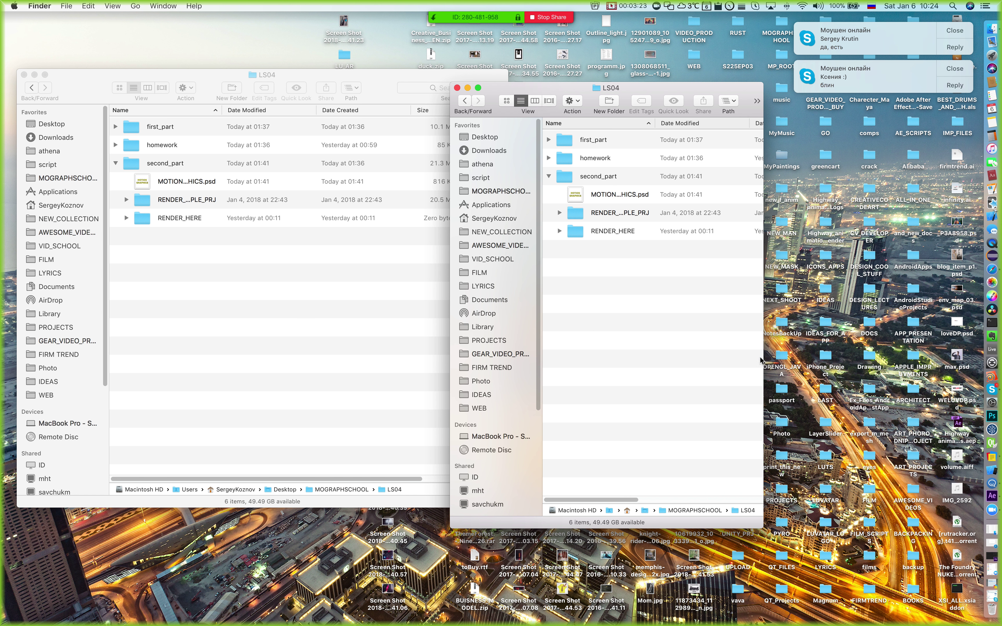
pyautogui.moveTo(764, 359); pyautogui.dragTo(888, 351)
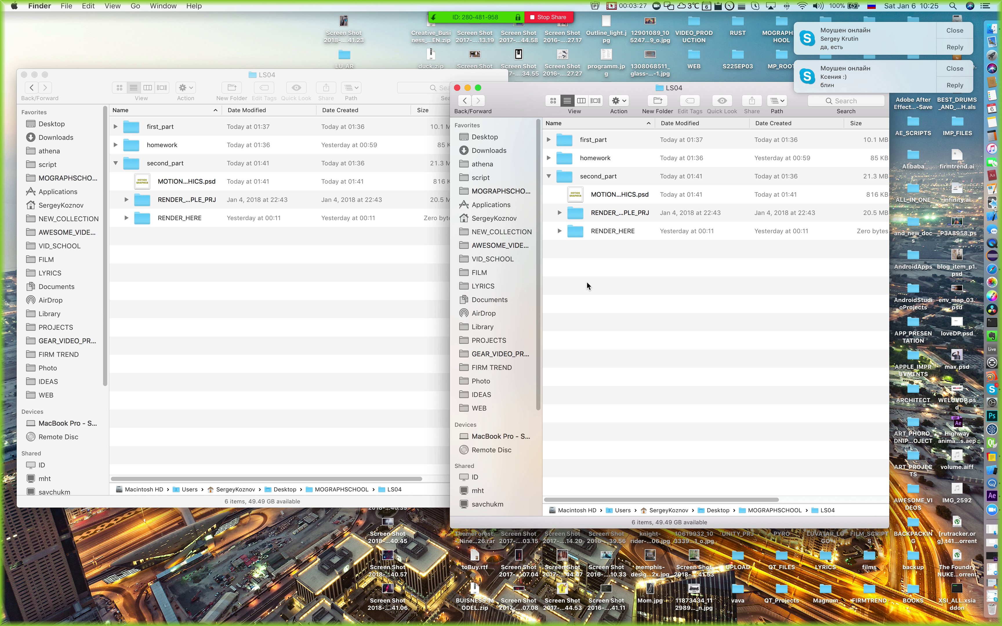
pyautogui.moveTo(450, 84); pyautogui.dragTo(392, 59)
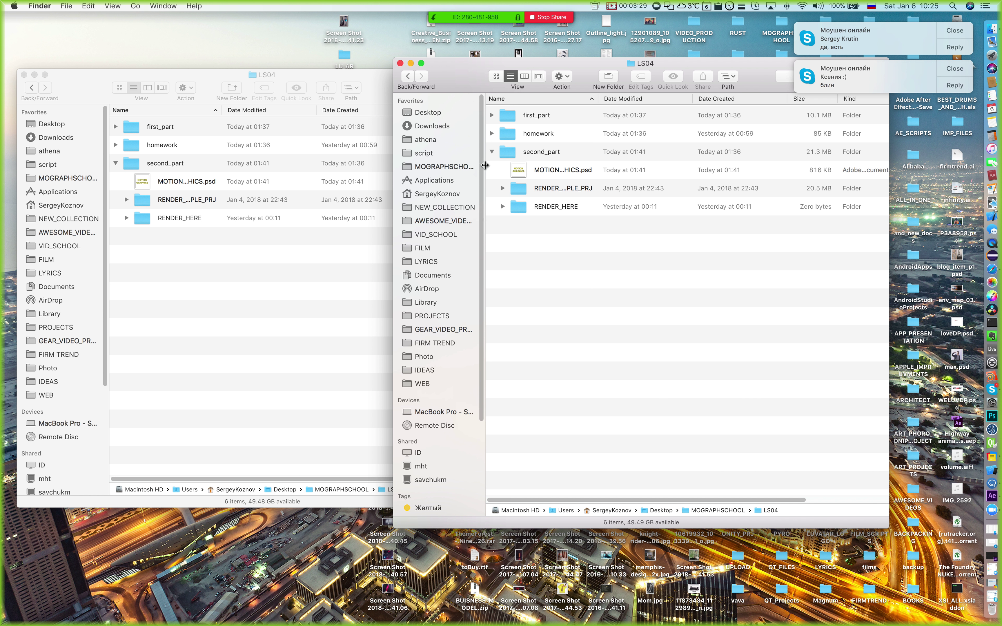
# Step: Look through the 3D folder inside first_part, widen the LS04 Name column, and return to the LS04 folder
pyautogui.doubleClick(511, 120)
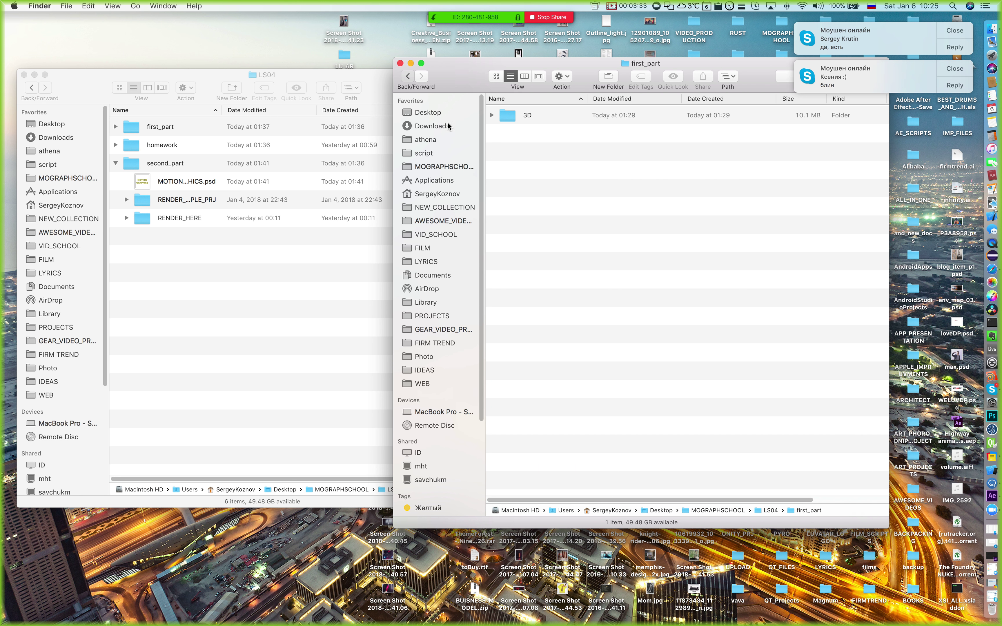
pyautogui.press('super+bracketleft')
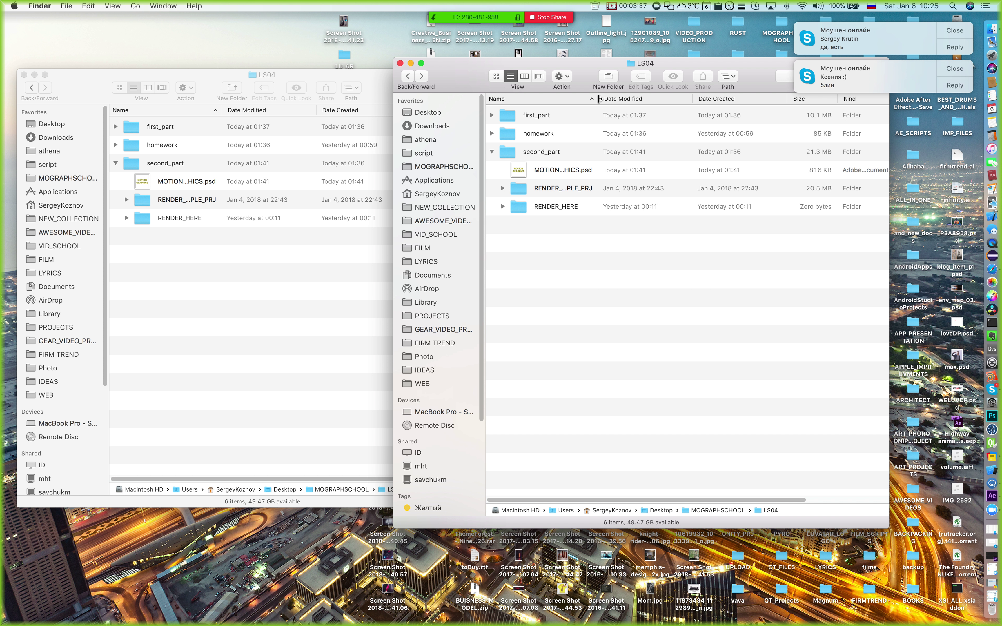
pyautogui.moveTo(599, 99); pyautogui.dragTo(681, 100)
pyautogui.doubleClick(540, 119)
pyautogui.click(520, 117)
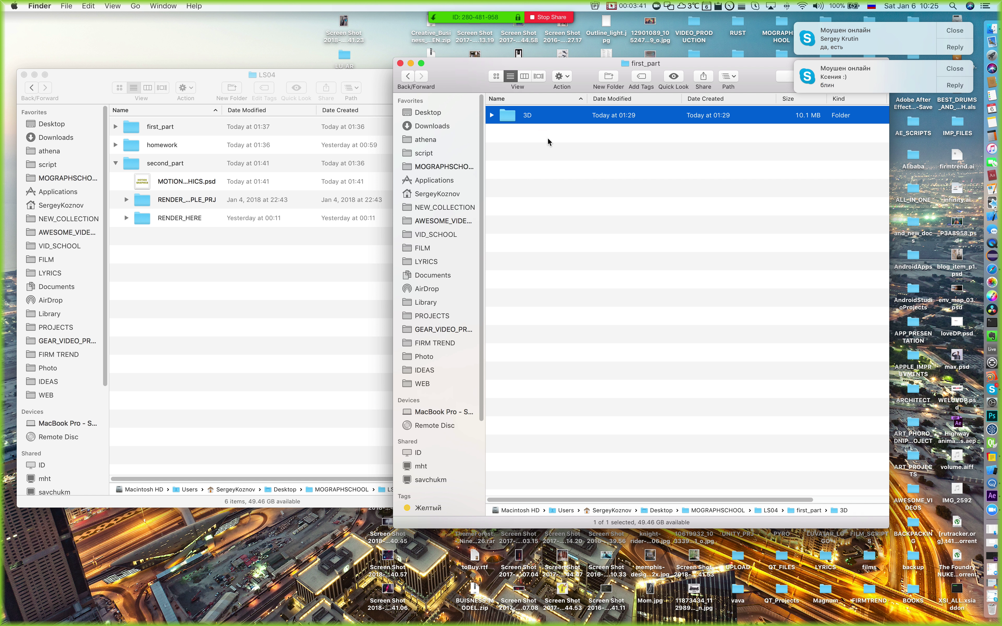
pyautogui.press('super+Down')
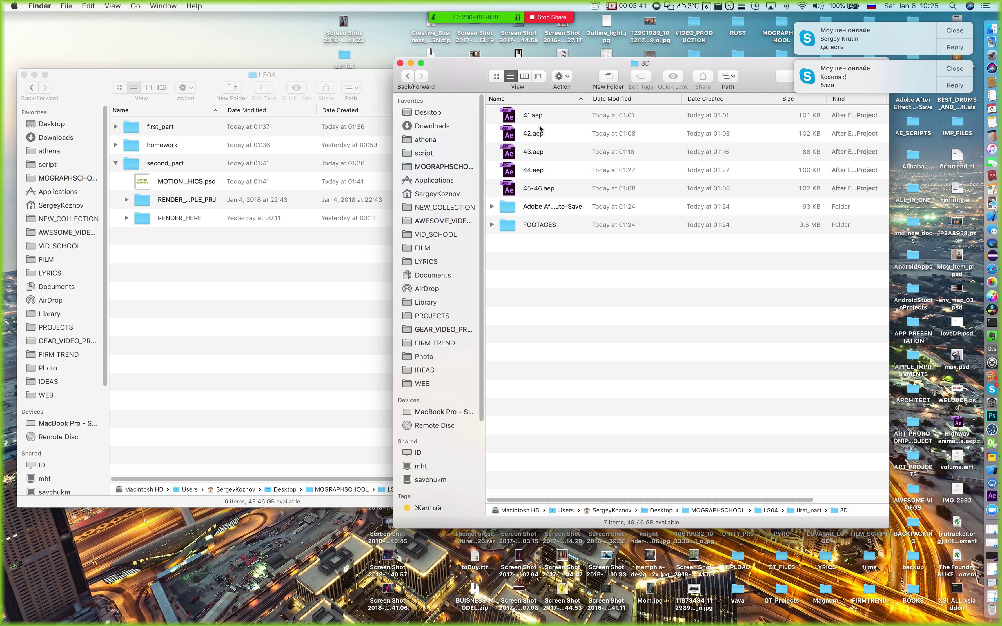
pyautogui.click(408, 77)
pyautogui.press('super+bracketleft')
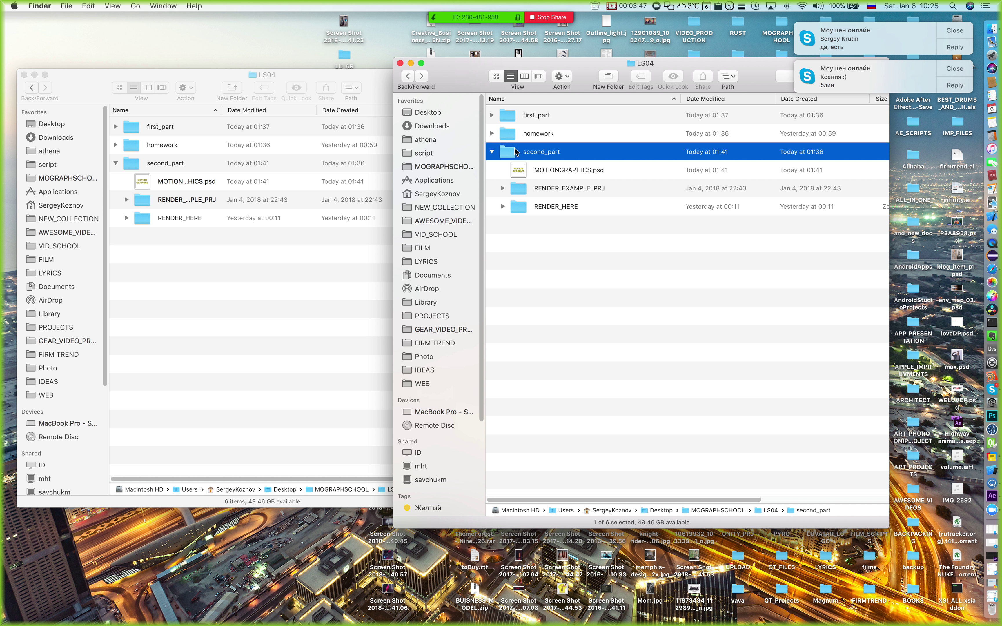
# Step: Open second_part with a wider Name column, expand RENDER_EXAMPLE_PRJ and select JUMBOSELL (converted).aep
pyautogui.click(514, 151)
pyautogui.press('super+Down')
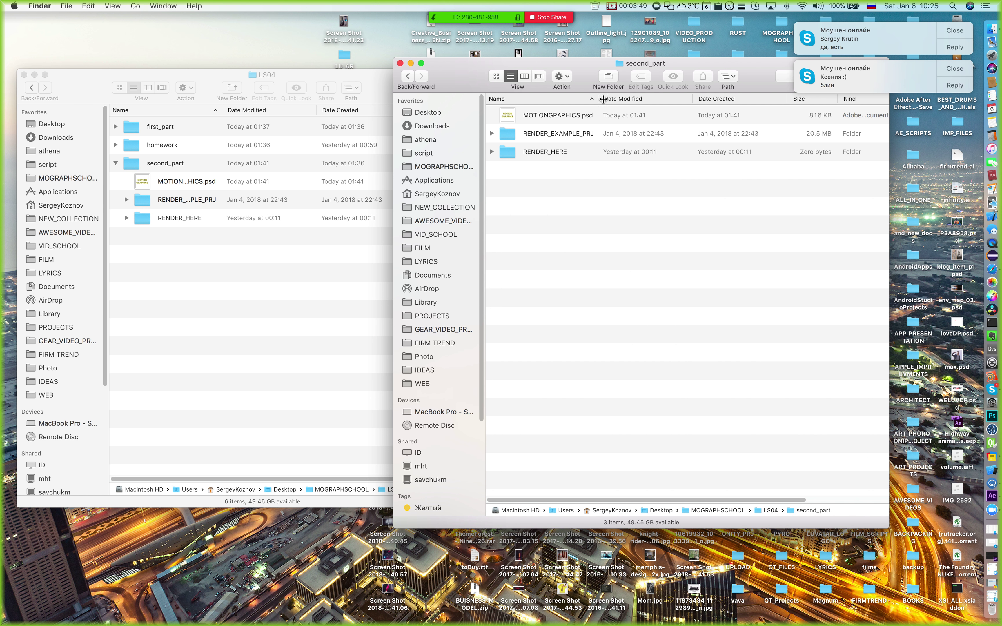
pyautogui.moveTo(598, 98); pyautogui.dragTo(657, 99)
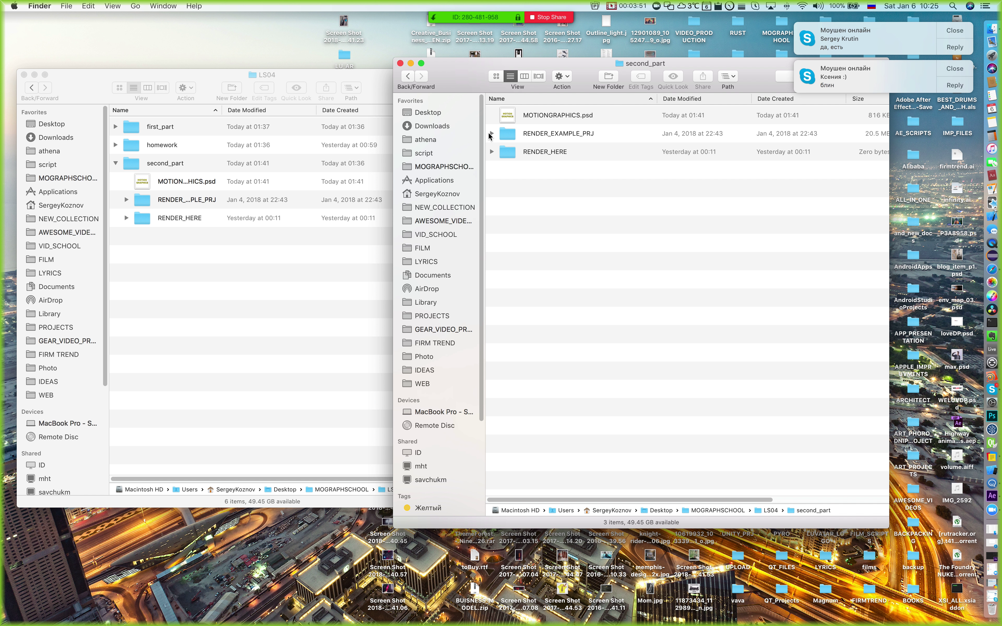
pyautogui.click(490, 134)
pyautogui.press('Right')
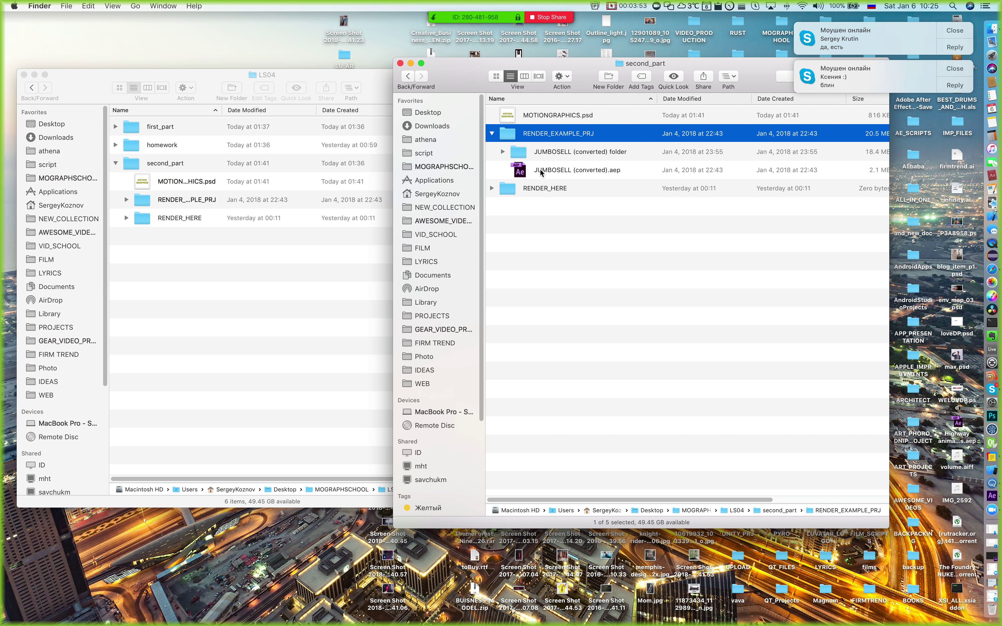
pyautogui.click(552, 172)
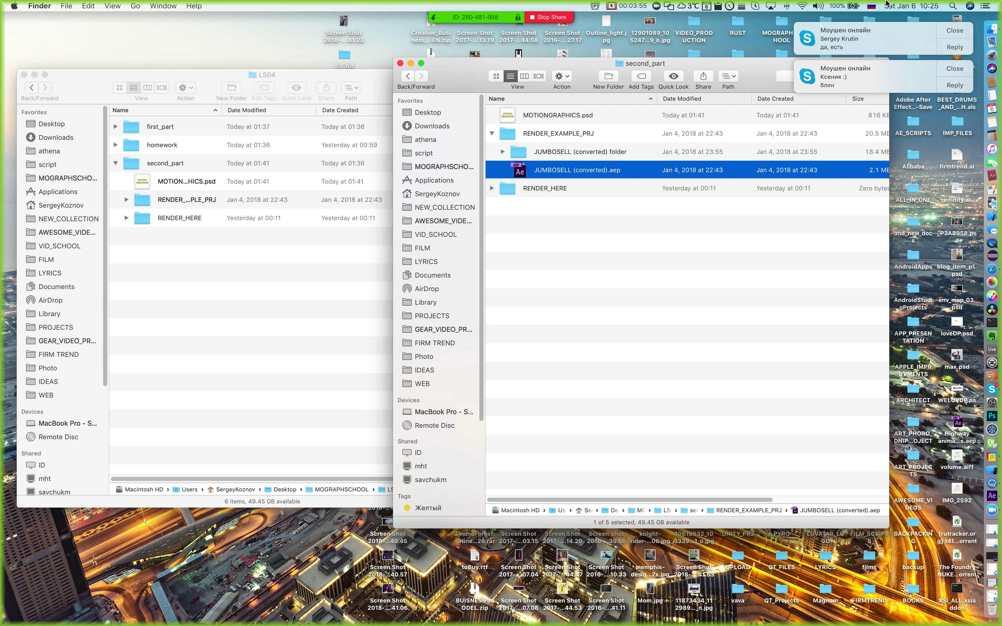
# Step: Clear a Skype notification and open JUMBOSELL (converted).aep in After Effects, accepting the version conversion and missing-files messages
pyautogui.click(954, 69)
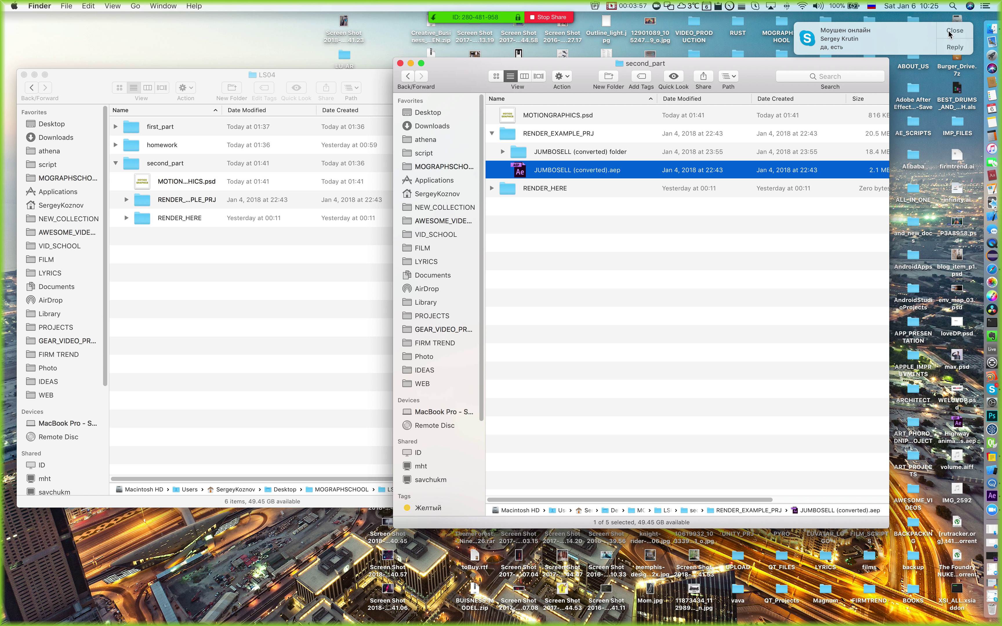
pyautogui.moveTo(566, 84); pyautogui.dragTo(486, 71)
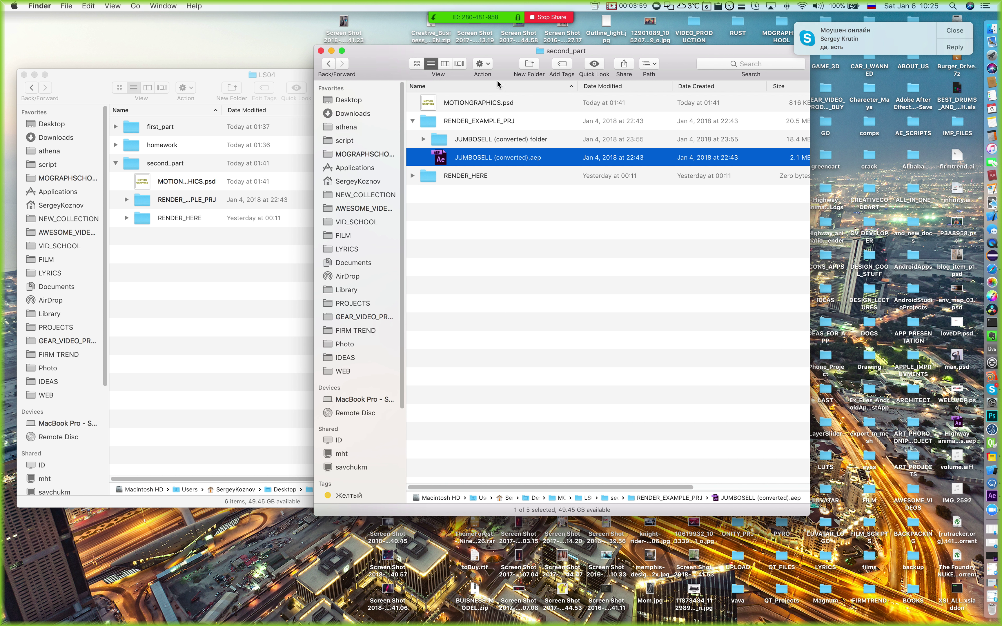
pyautogui.doubleClick(464, 160)
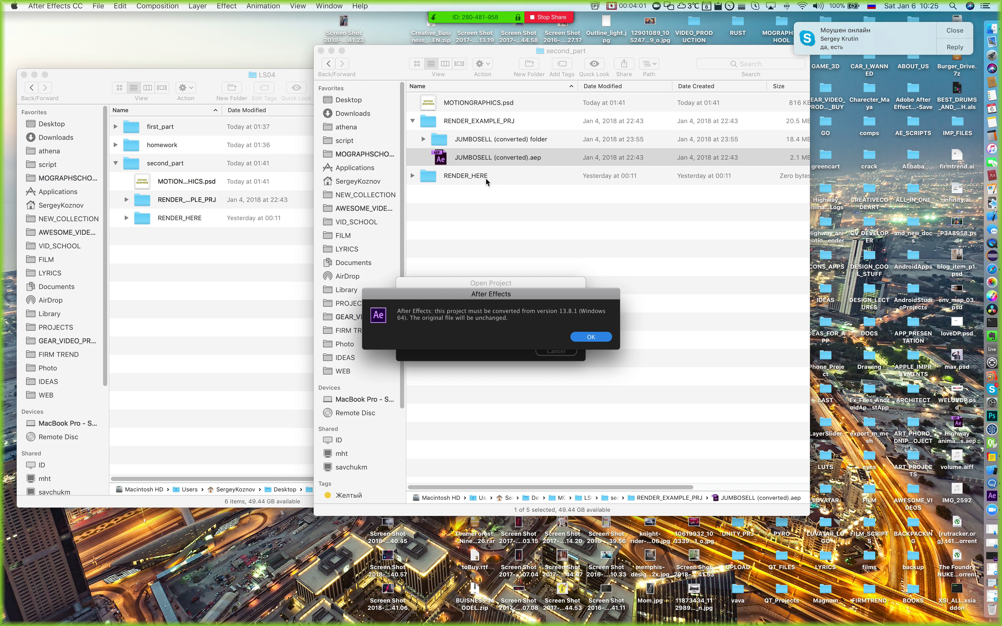
pyautogui.click(584, 336)
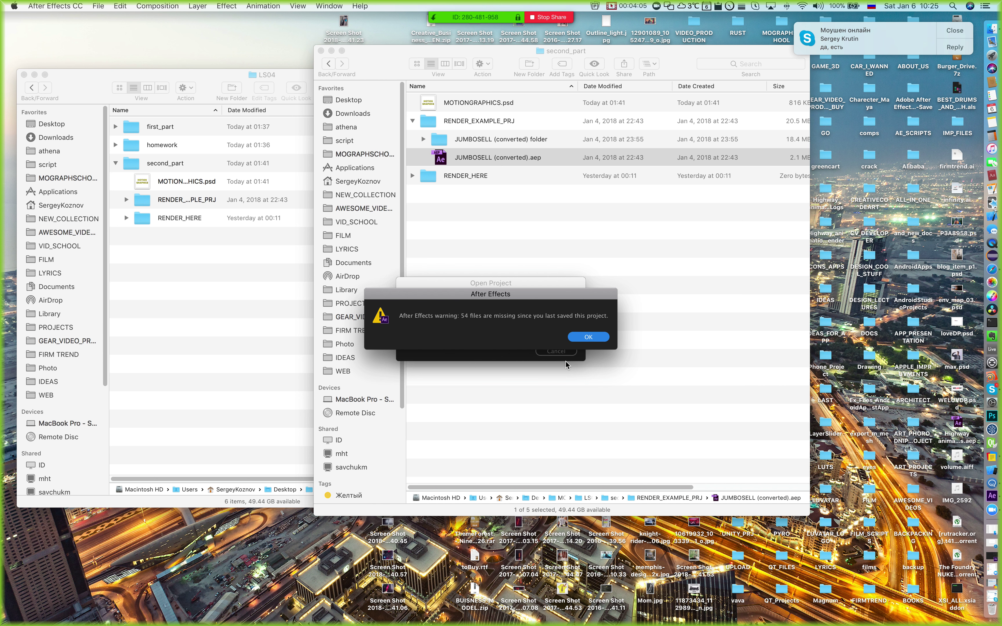
pyautogui.click(588, 337)
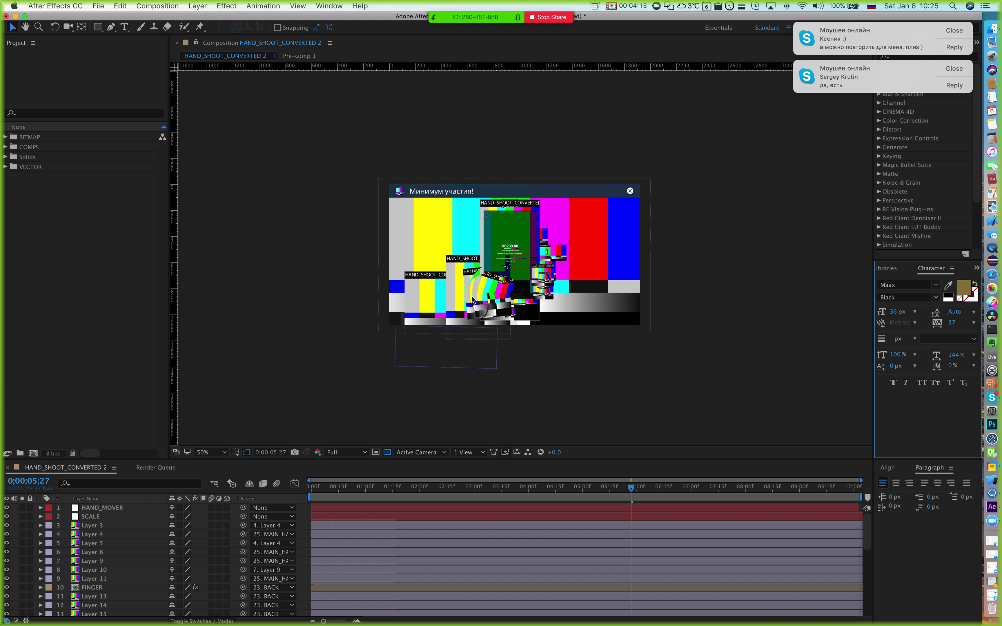
# Step: In Finder's second_part window, expand JUMBOSELL (converted) folder, compare its .aep file with the outer one, and return to After Effects
pyautogui.hotkey('ctrl', 'Up')
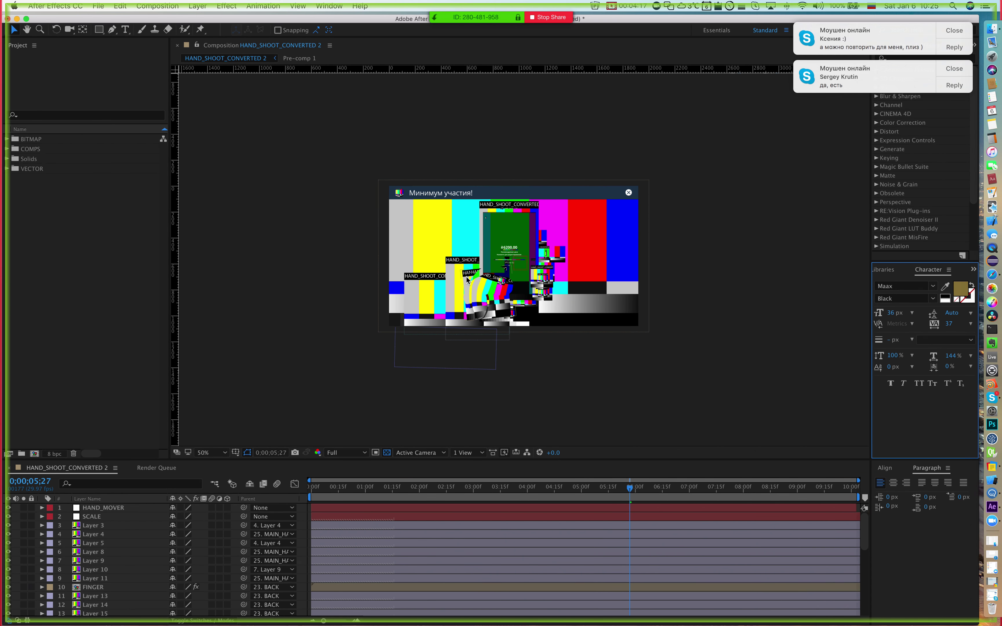
pyautogui.click(762, 171)
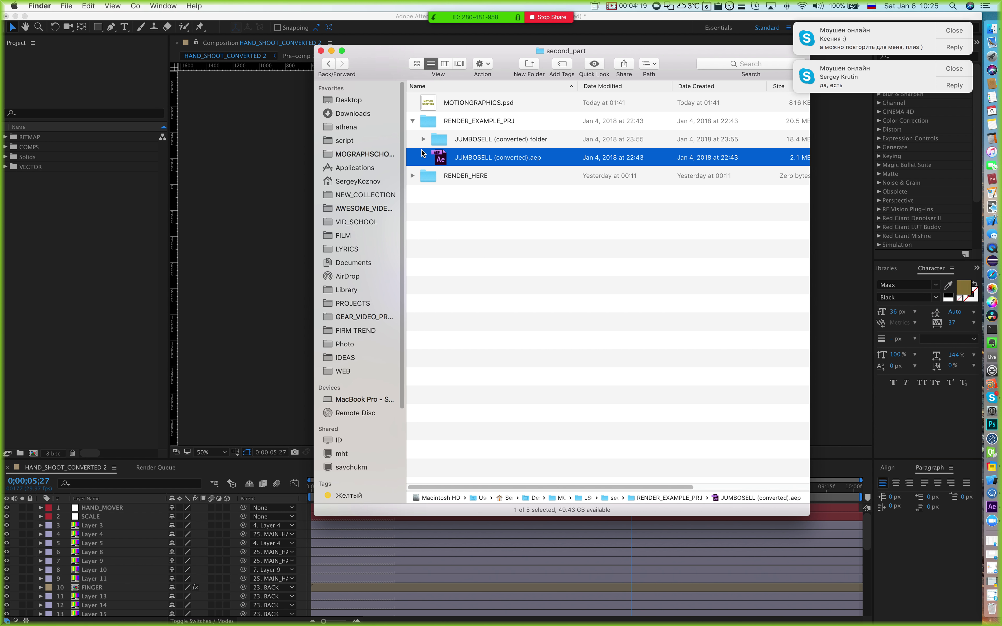
pyautogui.click(423, 142)
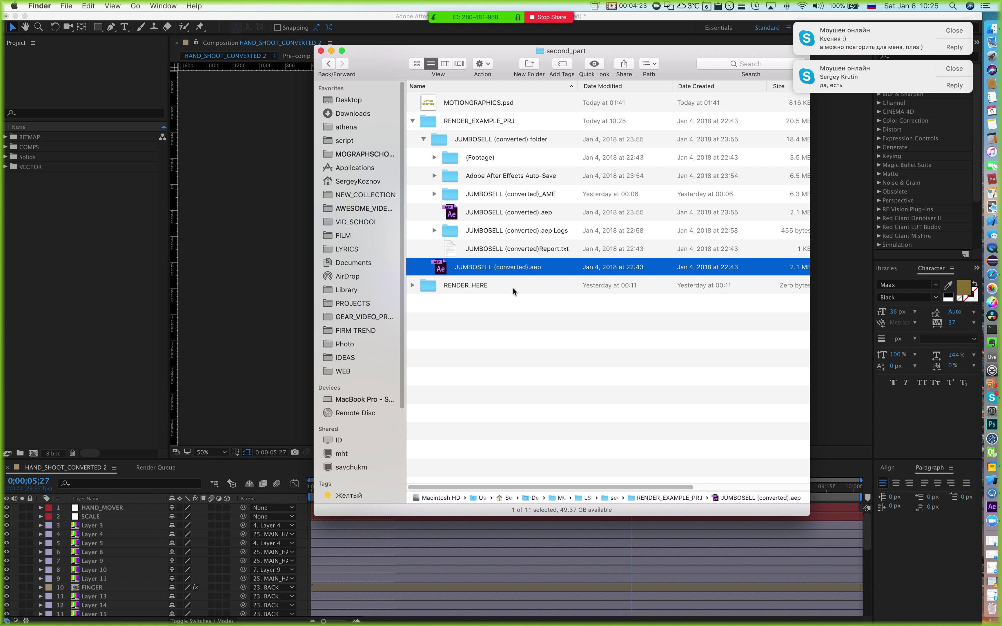
pyautogui.click(488, 213)
pyautogui.click(481, 268)
pyautogui.click(488, 214)
pyautogui.click(140, 58)
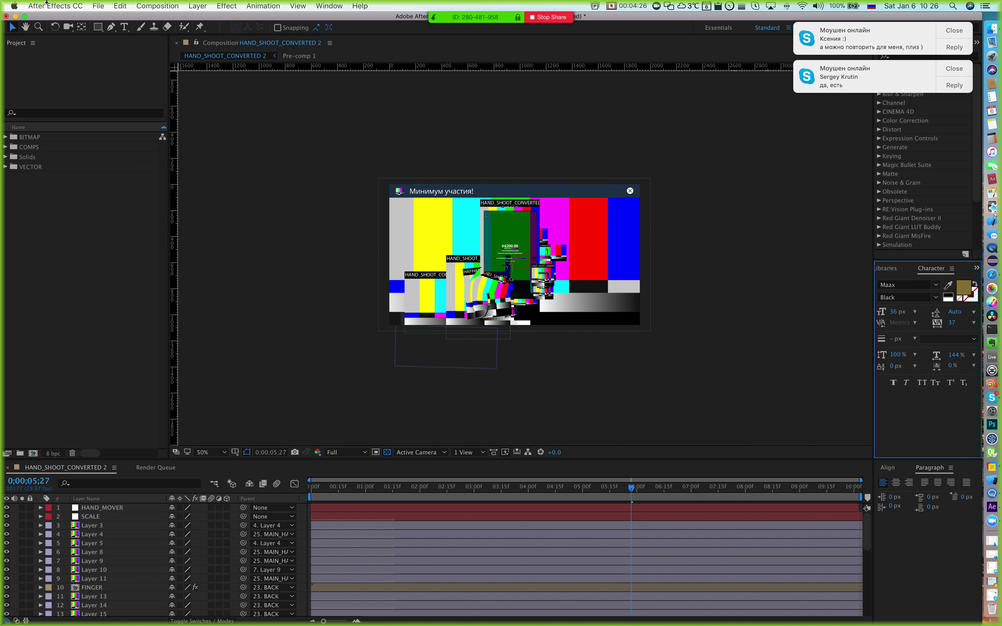
# Step: Close the project without saving and open JUMBOSELL (converted).aep from the JUMBOSELL (converted) folder, accepting the version conversion
pyautogui.click(81, 7)
pyautogui.moveTo(98, 6)
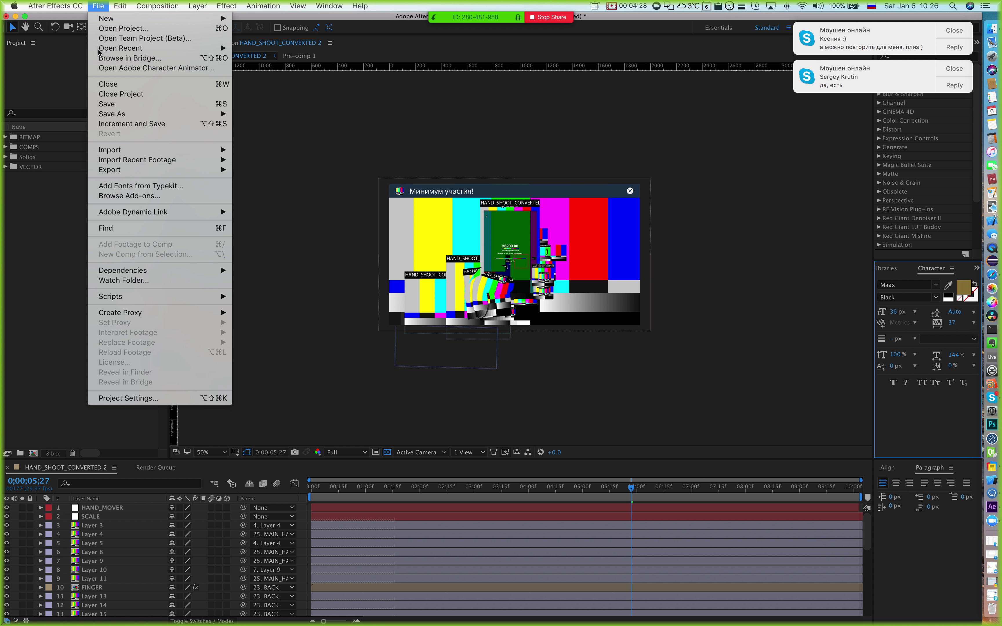
pyautogui.click(146, 95)
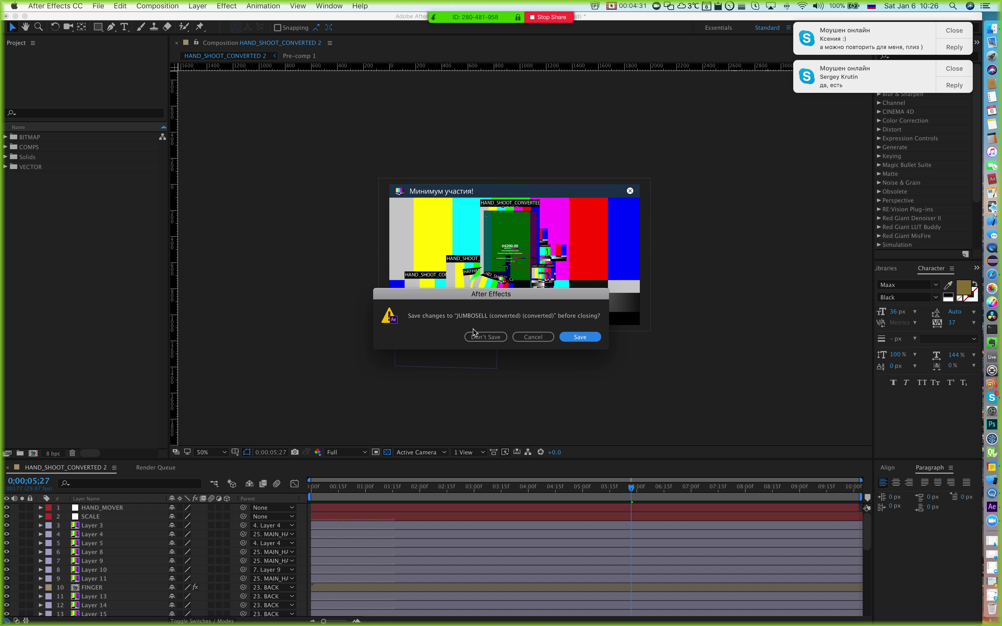
pyautogui.click(473, 334)
pyautogui.press('super+Tab')
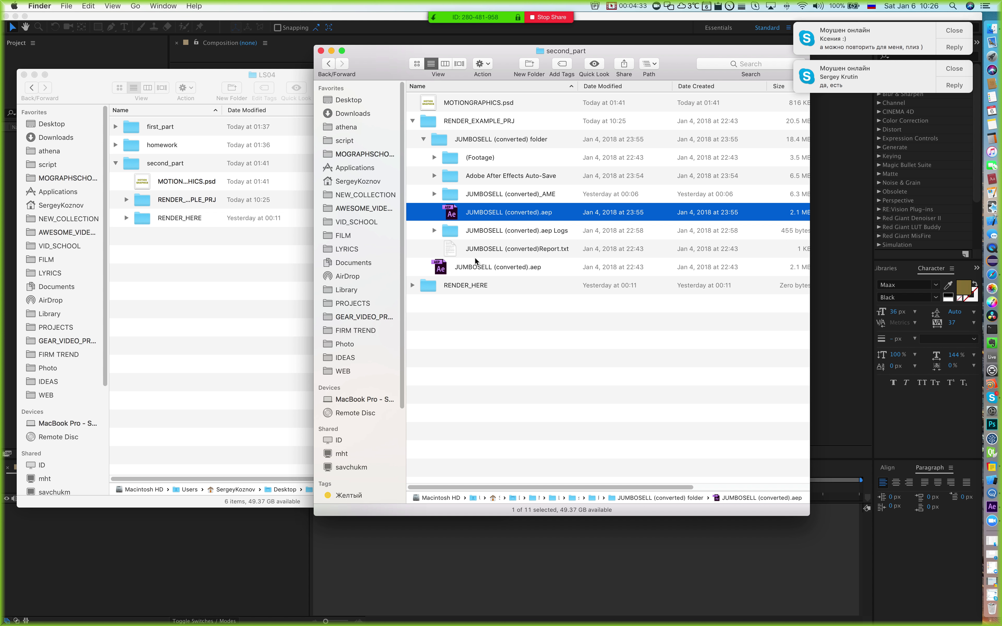
pyautogui.doubleClick(470, 214)
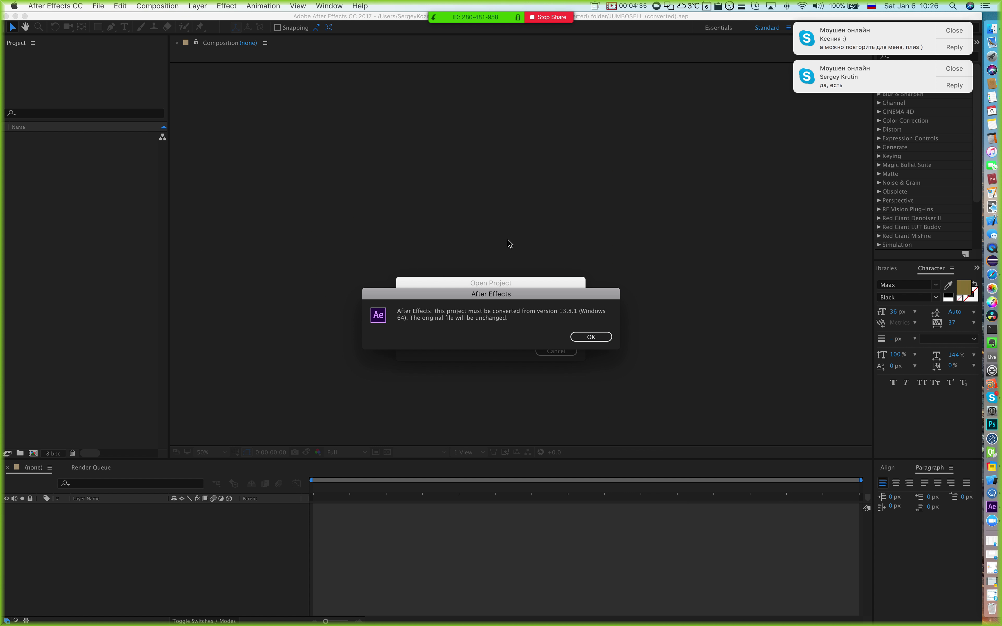
pyautogui.click(573, 338)
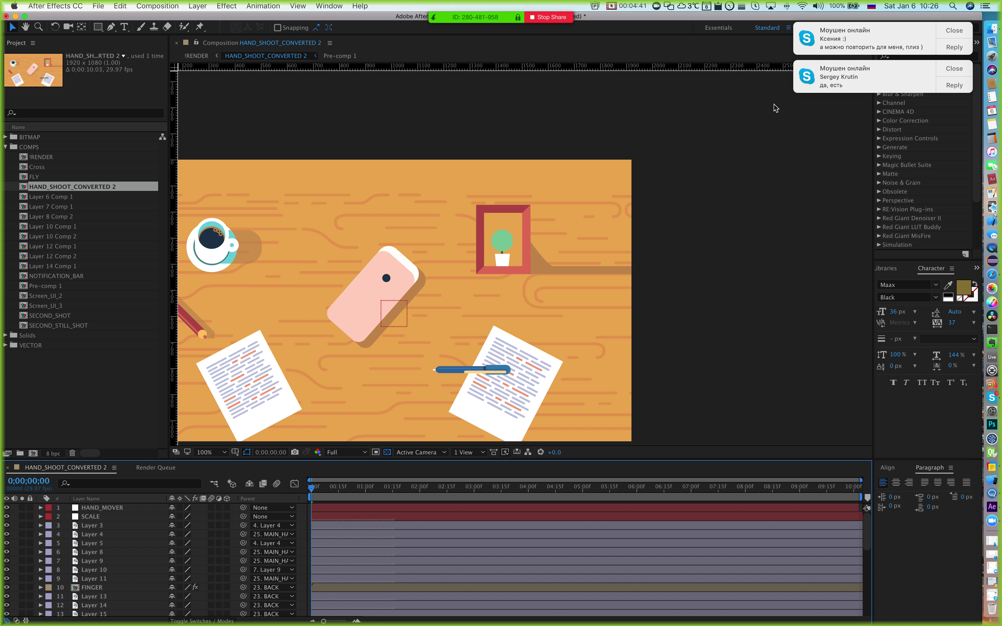
# Step: Read the Skype group chat from its notification, minimise it and return to the composition
pyautogui.click(856, 45)
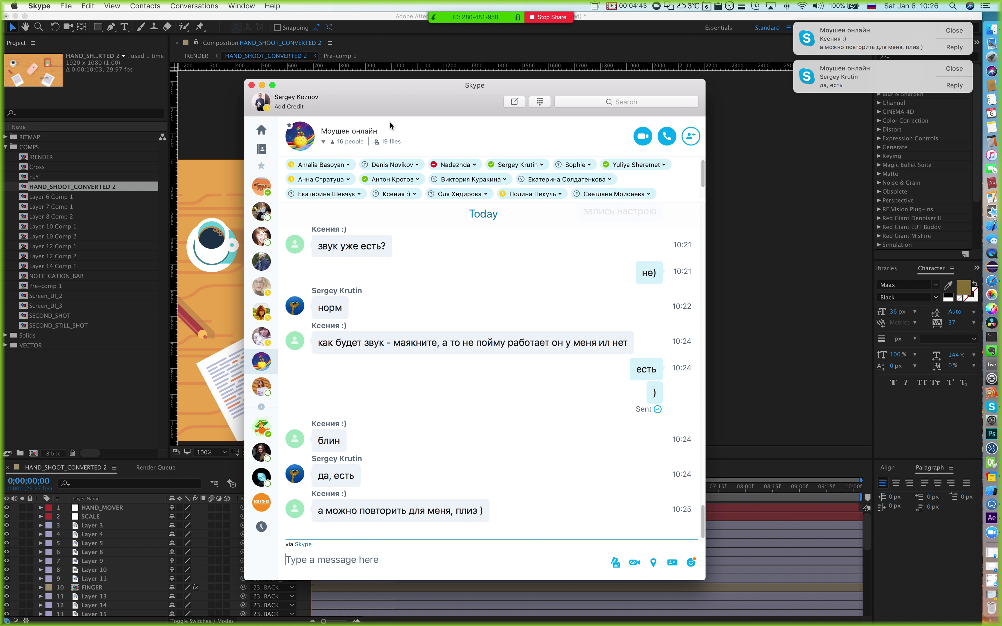
pyautogui.press('super+m')
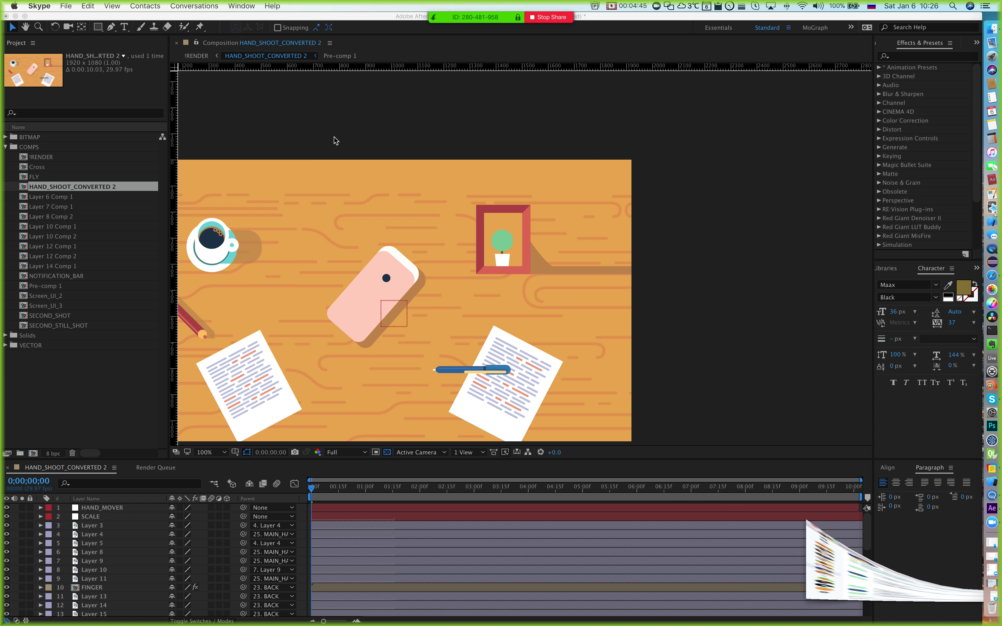
pyautogui.click(496, 130)
pyautogui.press('h')
pyautogui.moveTo(416, 331); pyautogui.dragTo(564, 277)
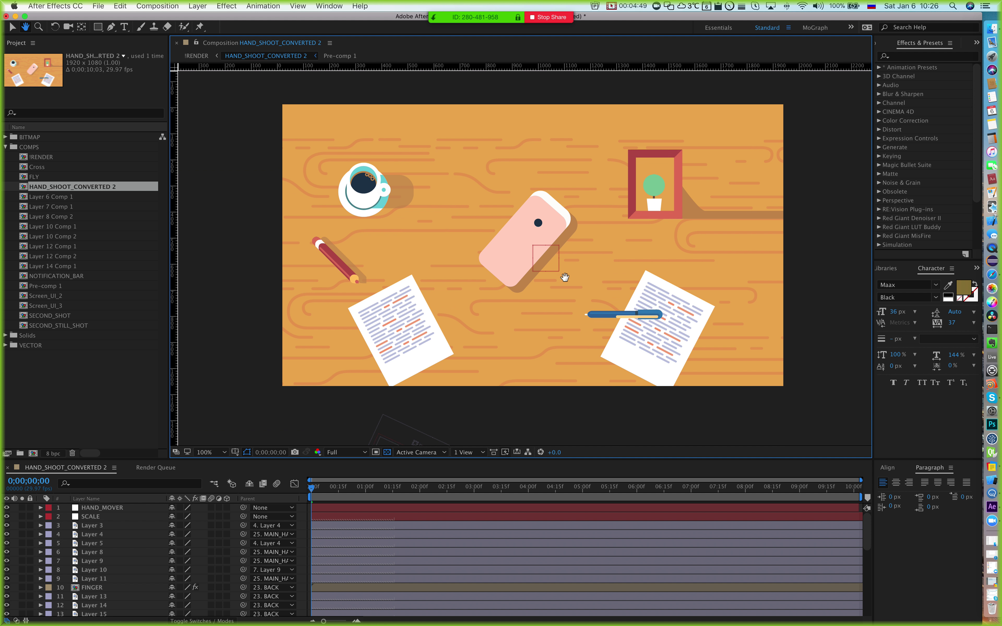
# Step: Switch to Notebook, review the LS04 topics 41 to 49 by highlighting lines on 3D space and rendering, and close the window
pyautogui.click(983, 501)
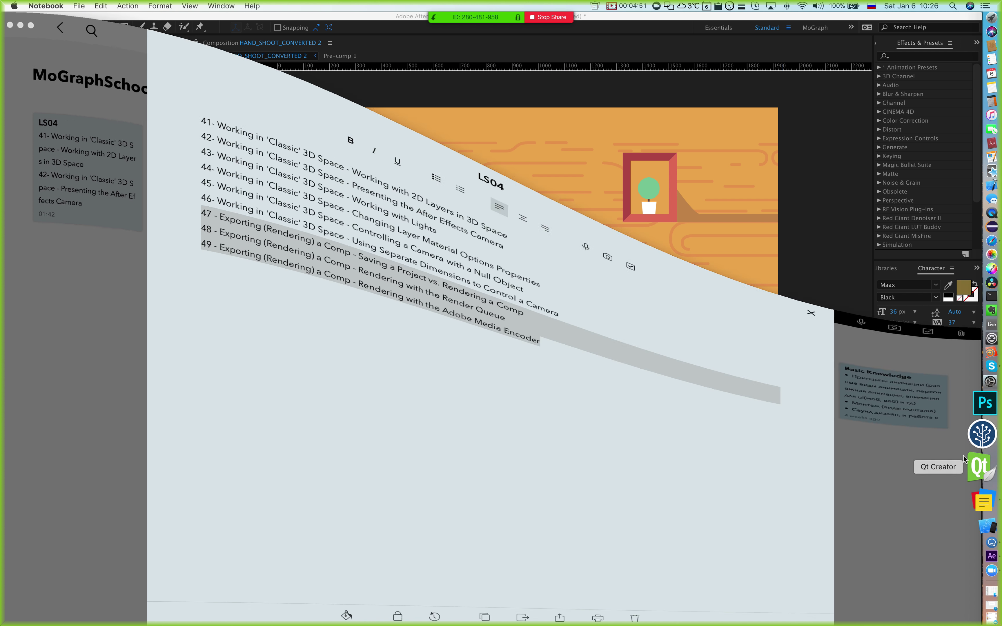
pyautogui.moveTo(264, 93); pyautogui.dragTo(558, 97)
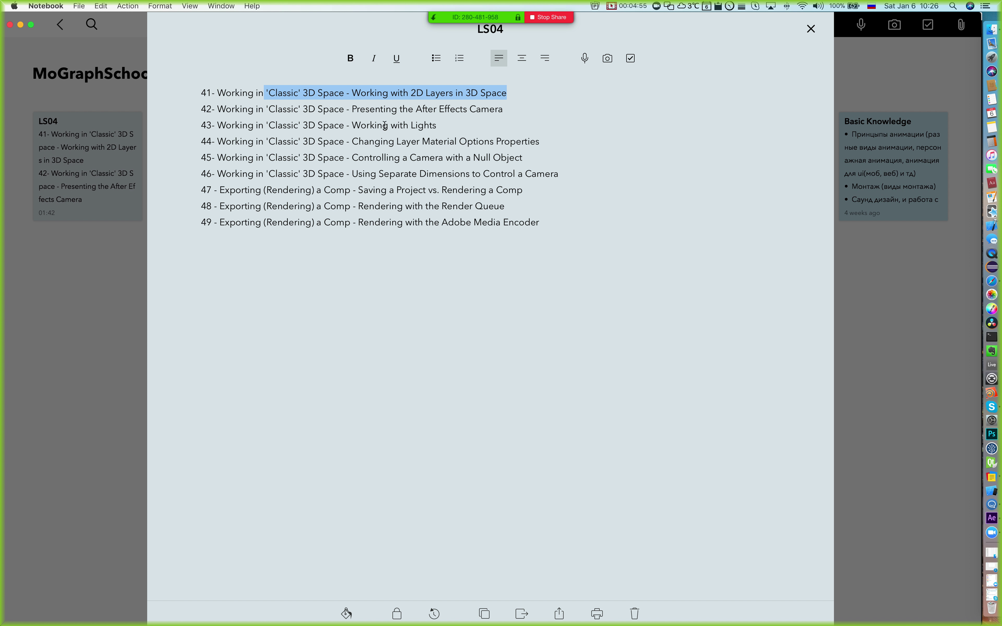
pyautogui.moveTo(522, 158); pyautogui.dragTo(609, 157)
pyautogui.click(364, 157)
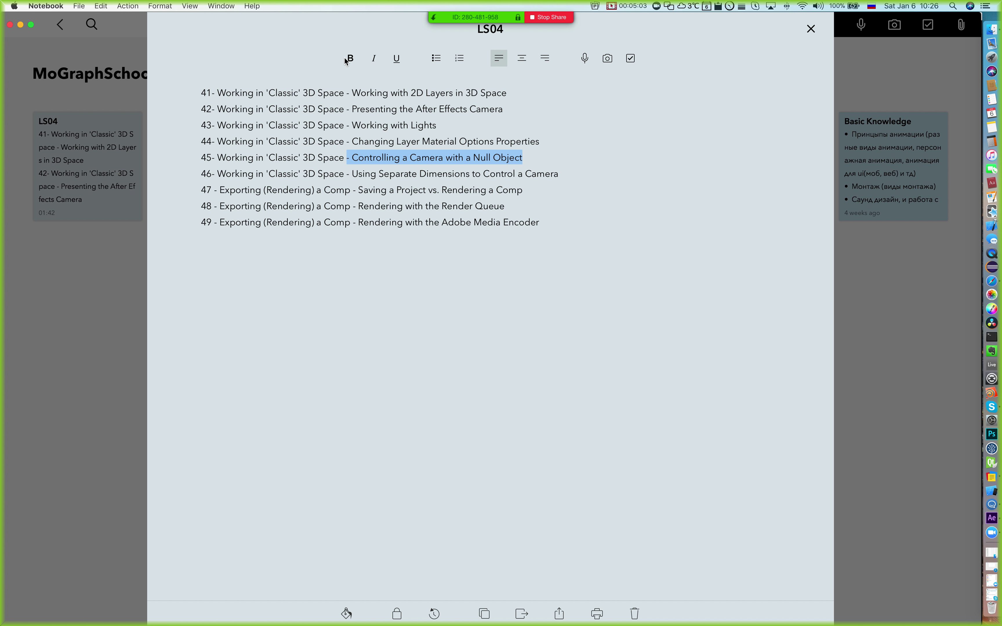
pyautogui.click(529, 166)
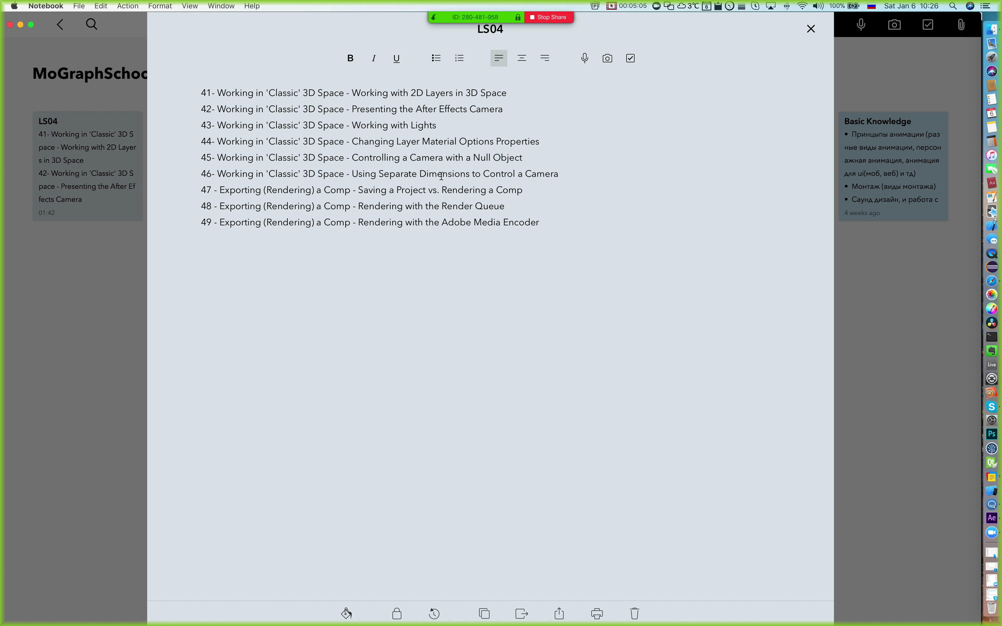
pyautogui.moveTo(300, 190); pyautogui.dragTo(538, 224)
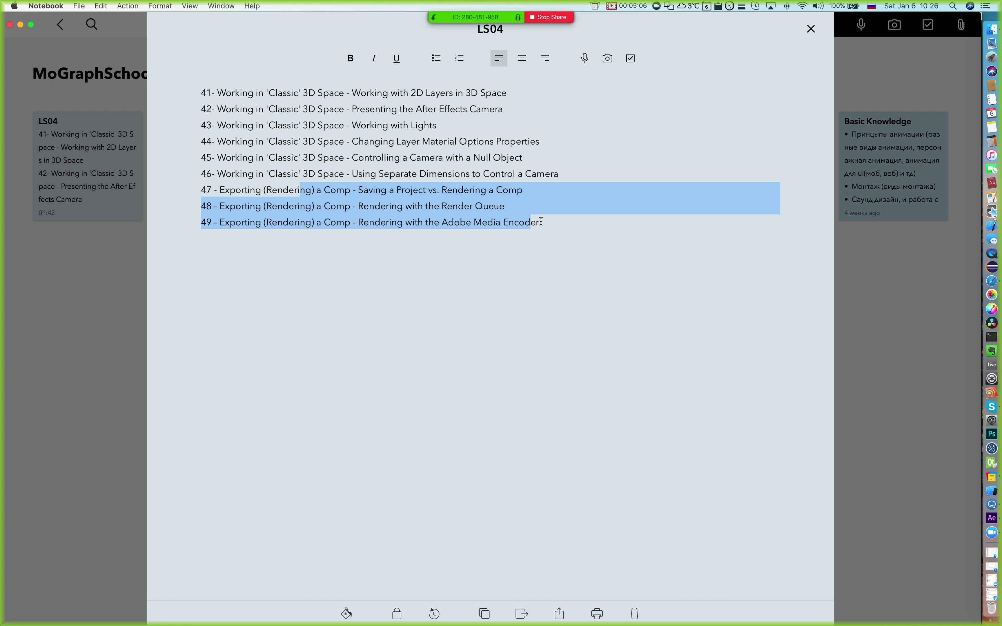
pyautogui.click(574, 227)
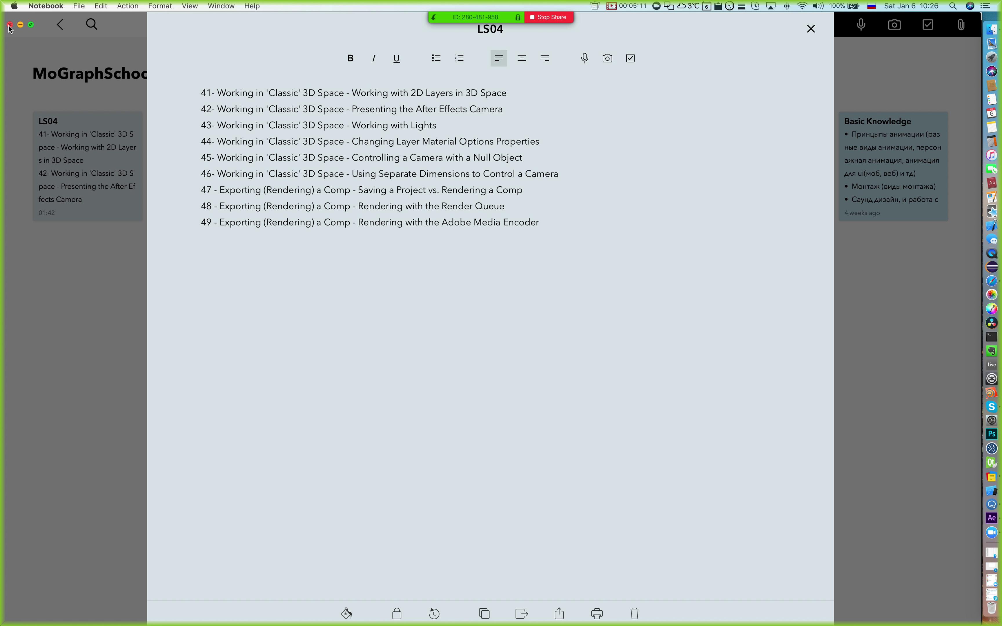
pyautogui.click(10, 25)
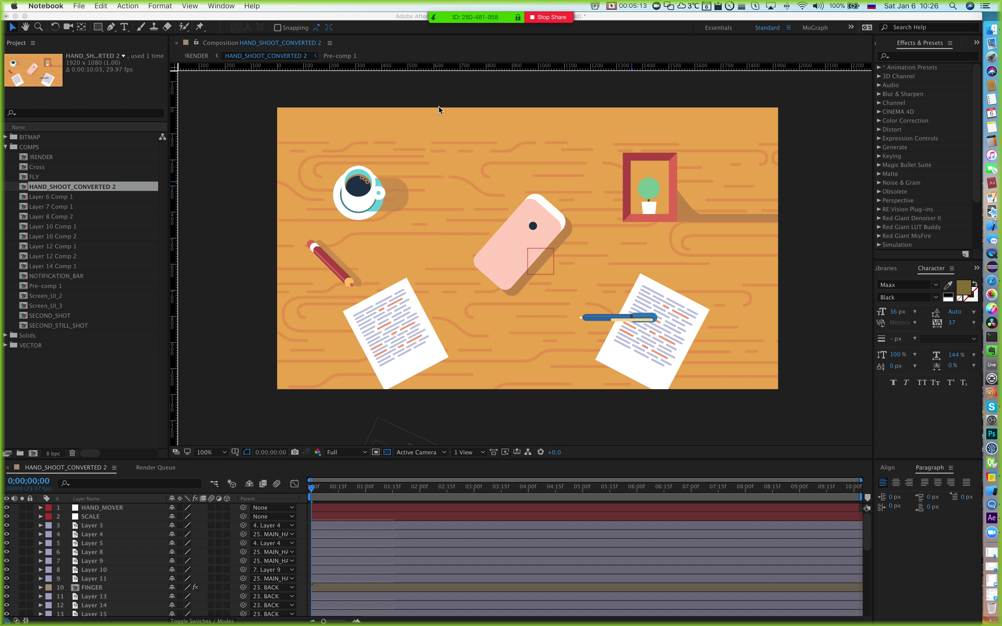
# Step: Scrub through the HAND_SHOOT_CONVERTED 2 timeline from the start to 0;00;09;28
pyautogui.click(443, 90)
pyautogui.scroll(5, 476, 290)
pyautogui.moveTo(472, 313); pyautogui.dragTo(525, 170)
pyautogui.click(316, 495)
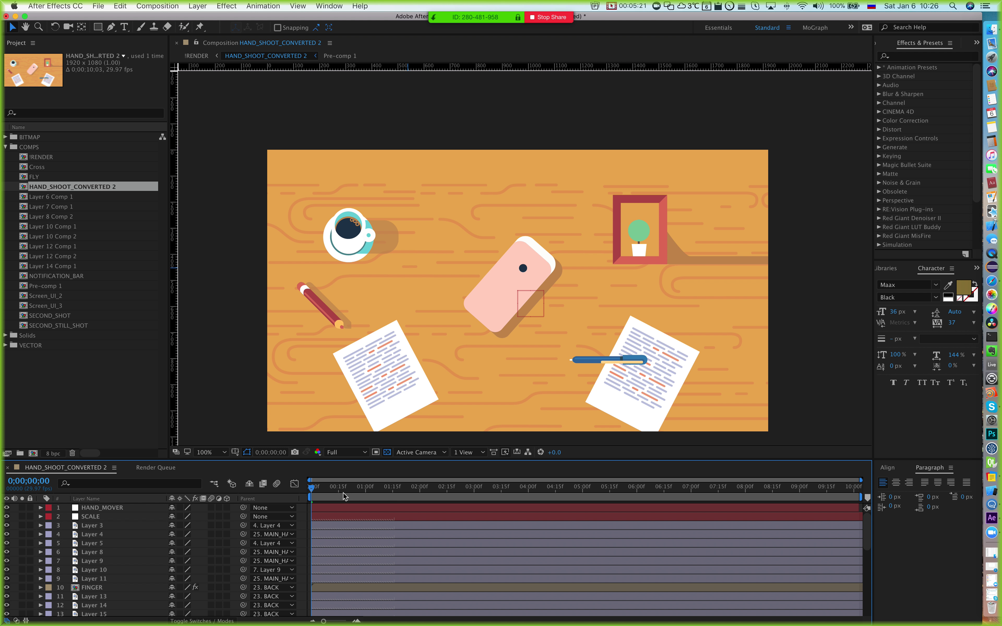
pyautogui.moveTo(383, 495); pyautogui.dragTo(681, 538)
pyautogui.moveTo(740, 523); pyautogui.dragTo(850, 509)
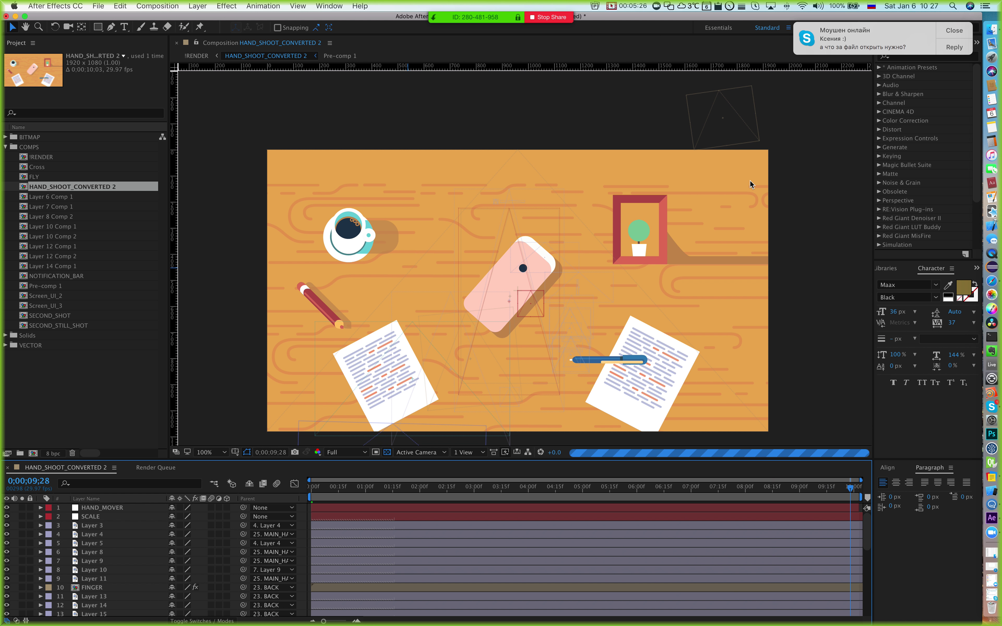
# Step: Switch to Finder and show the folder path of the second_part window
pyautogui.press('super+Tab')
pyautogui.press('super+Tab')
pyautogui.press('super+Tab')
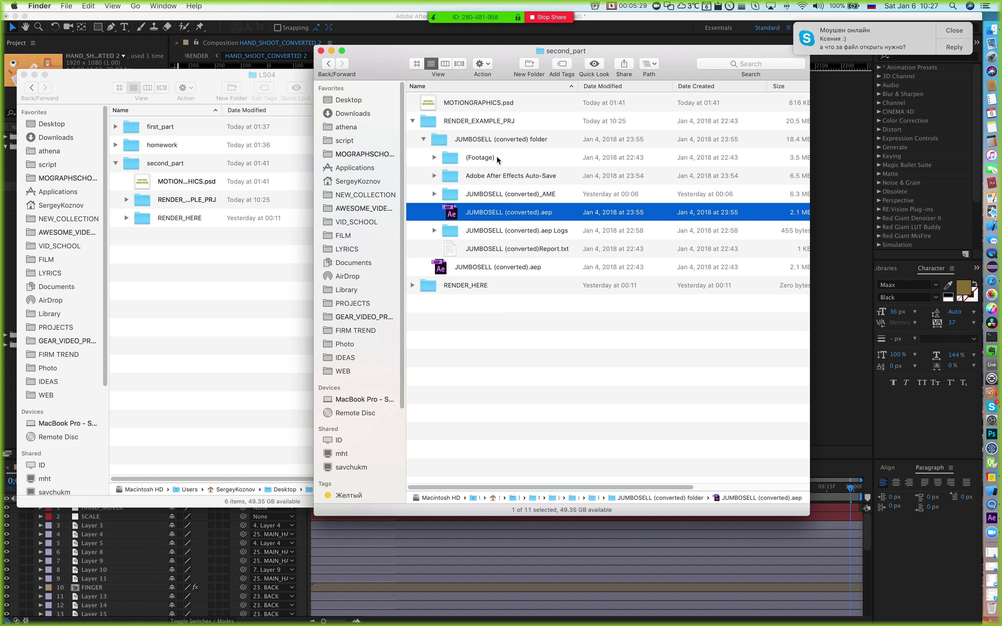
pyautogui.keyDown('super'); pyautogui.click(561, 51); pyautogui.keyUp('super')
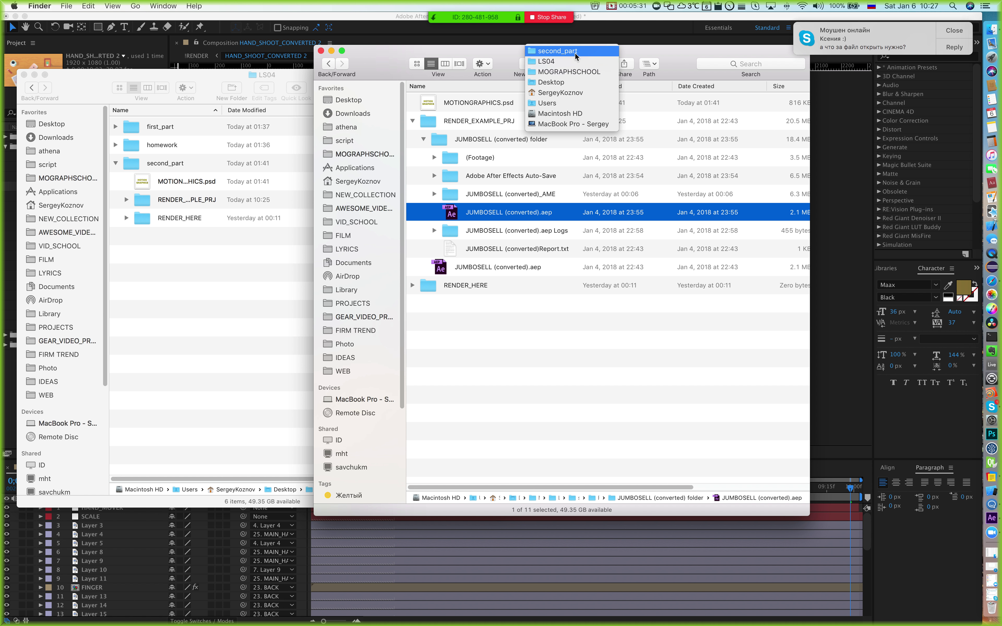
pyautogui.click(575, 54)
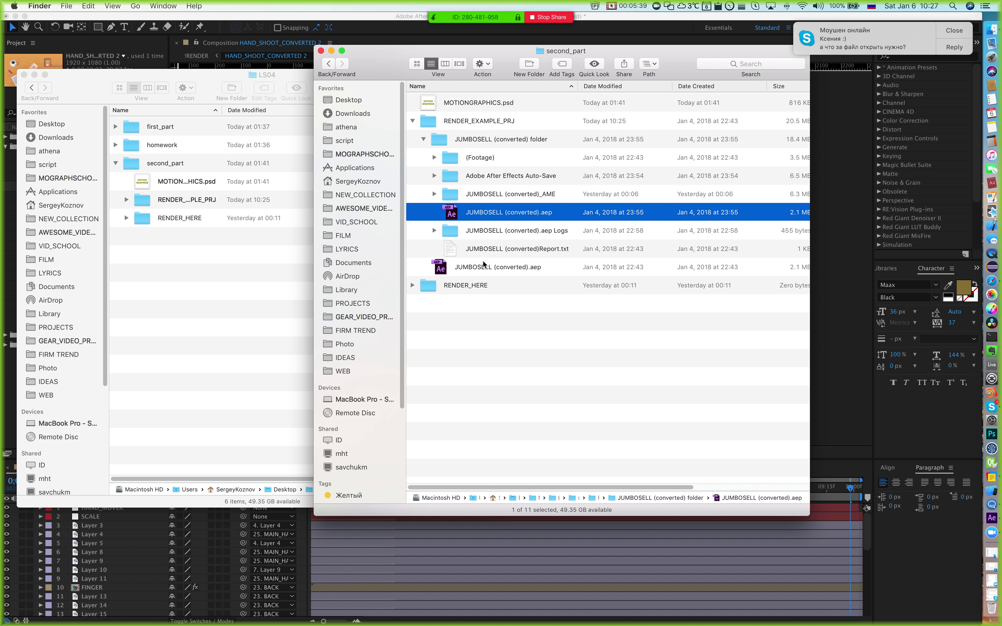
# Step: Delete the outer JUMBOSELL (converted).aep in RENDER_EXAMPLE_PRJ and select the one inside JUMBOSELL (converted) folder
pyautogui.press('Down')
pyautogui.press('Down')
pyautogui.press('Down')
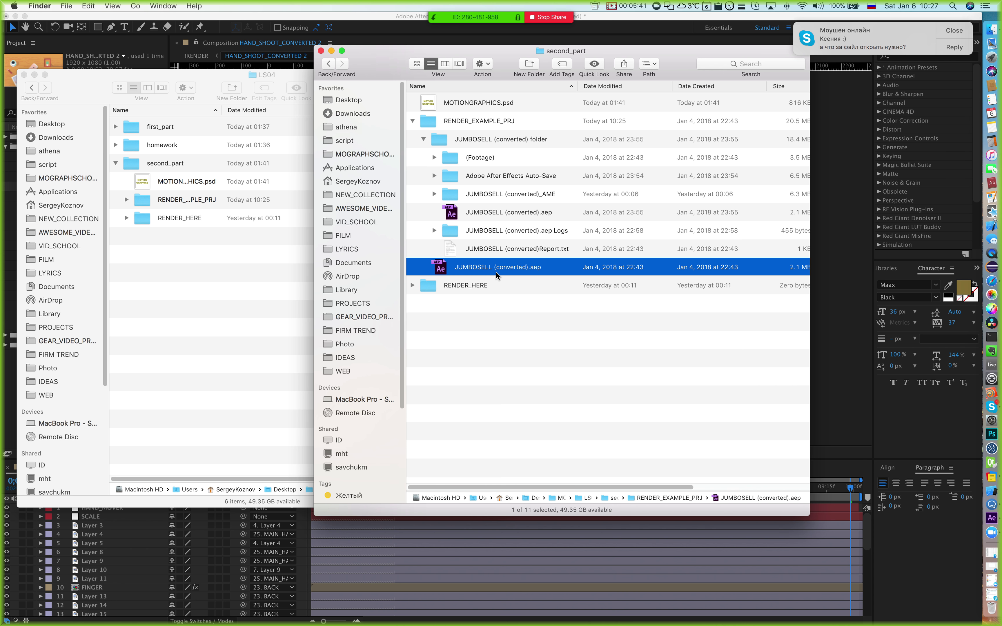
pyautogui.press('super+BackSpace')
pyautogui.click(498, 211)
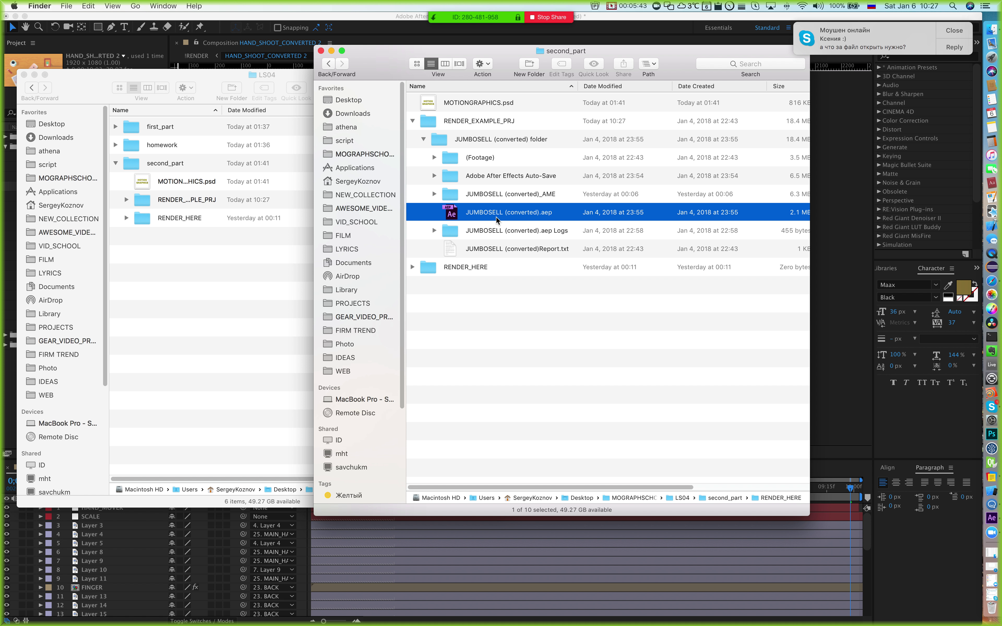
# Step: Narrow the Name column in the second_part window and minimise both Finder windows
pyautogui.moveTo(578, 86); pyautogui.dragTo(562, 85)
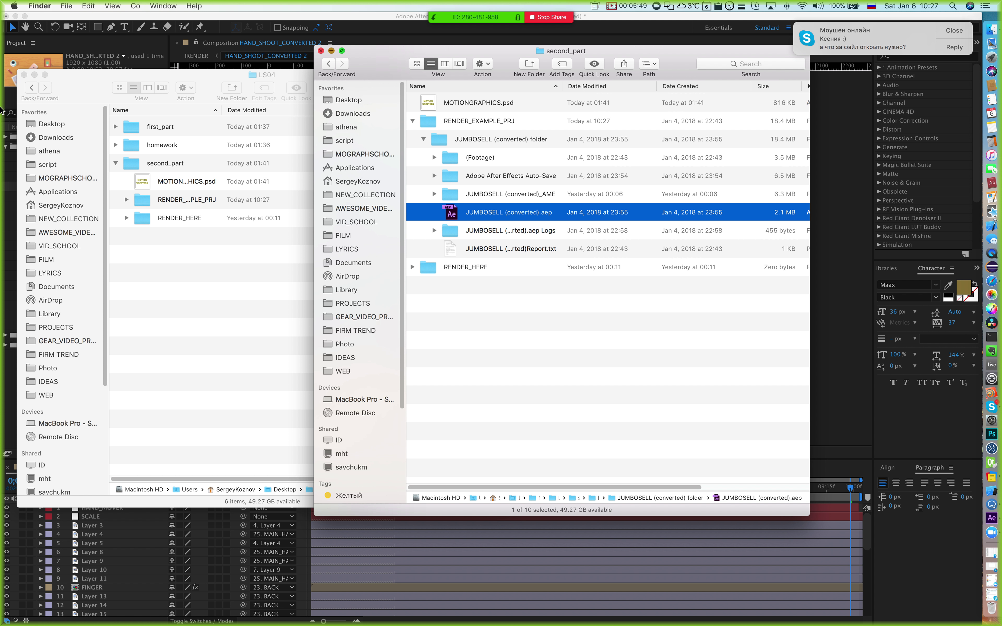
pyautogui.press('super+m')
pyautogui.click(36, 75)
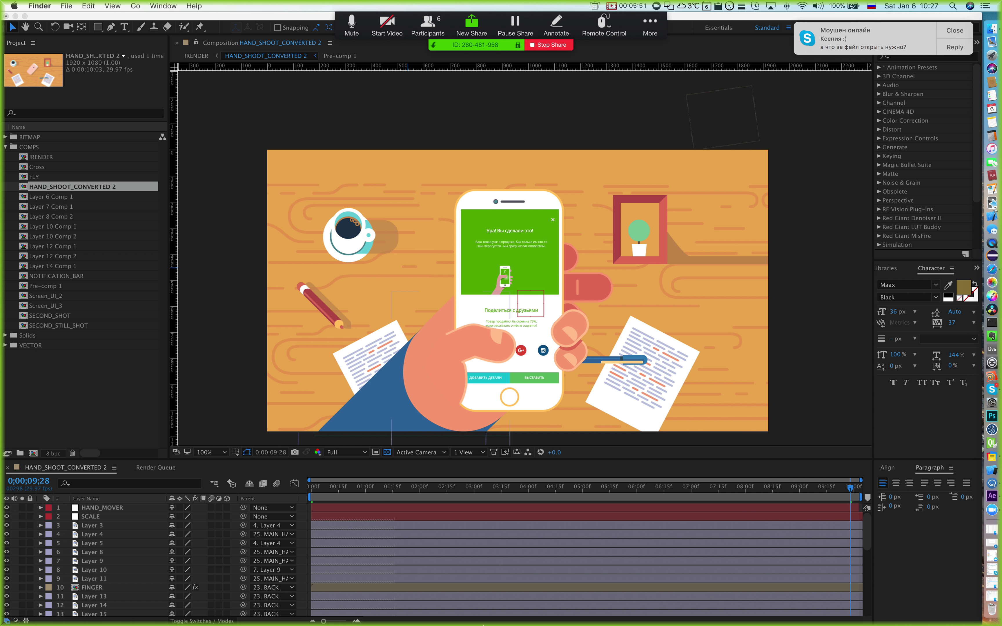
# Step: Scrub and preview the HAND_SHOOT_CONVERTED 2 animation, finishing with the current time at 0;00;05;12
pyautogui.click(375, 489)
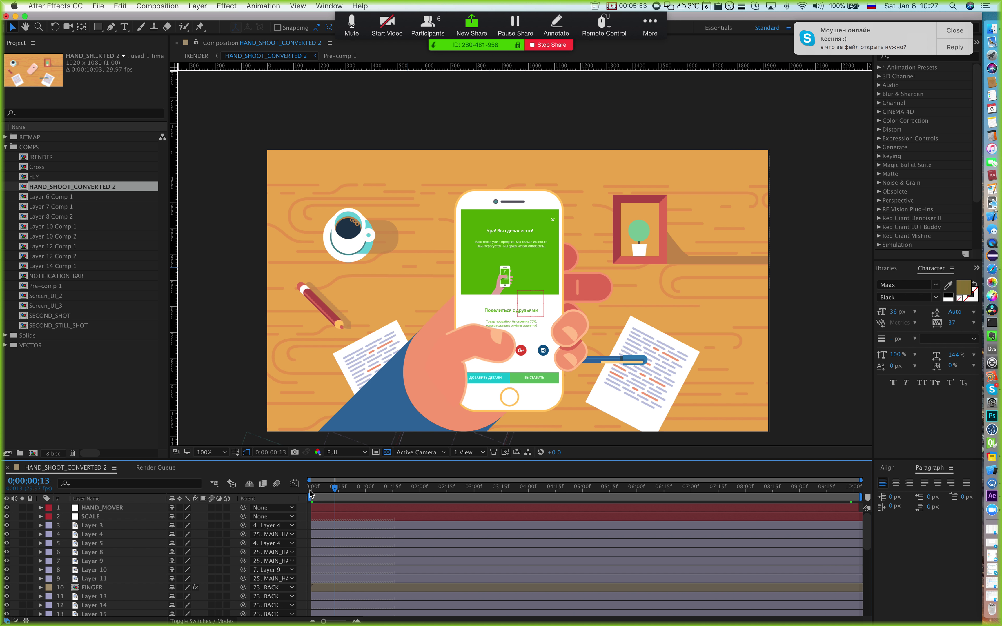
pyautogui.moveTo(335, 491); pyautogui.dragTo(501, 499)
pyautogui.press('space')
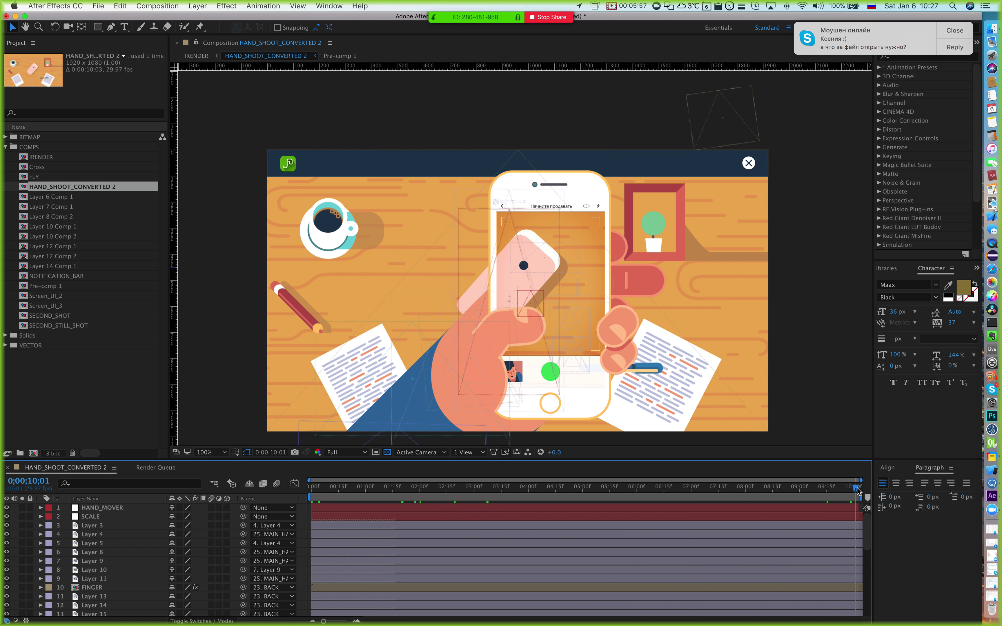
pyautogui.press('space')
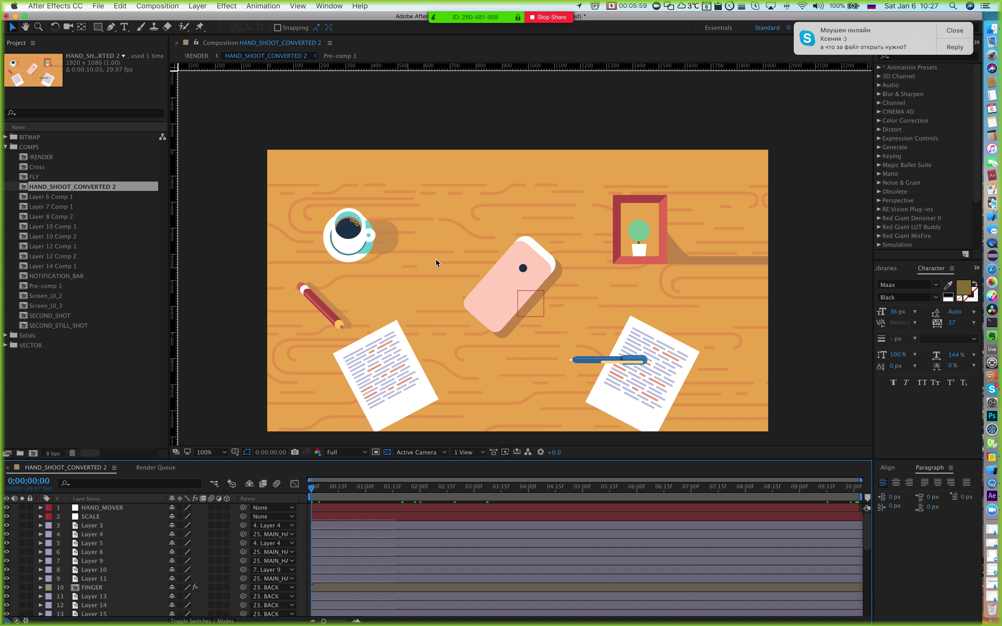
pyautogui.scroll(-2, 434, 247)
pyautogui.scroll(1, 431, 217)
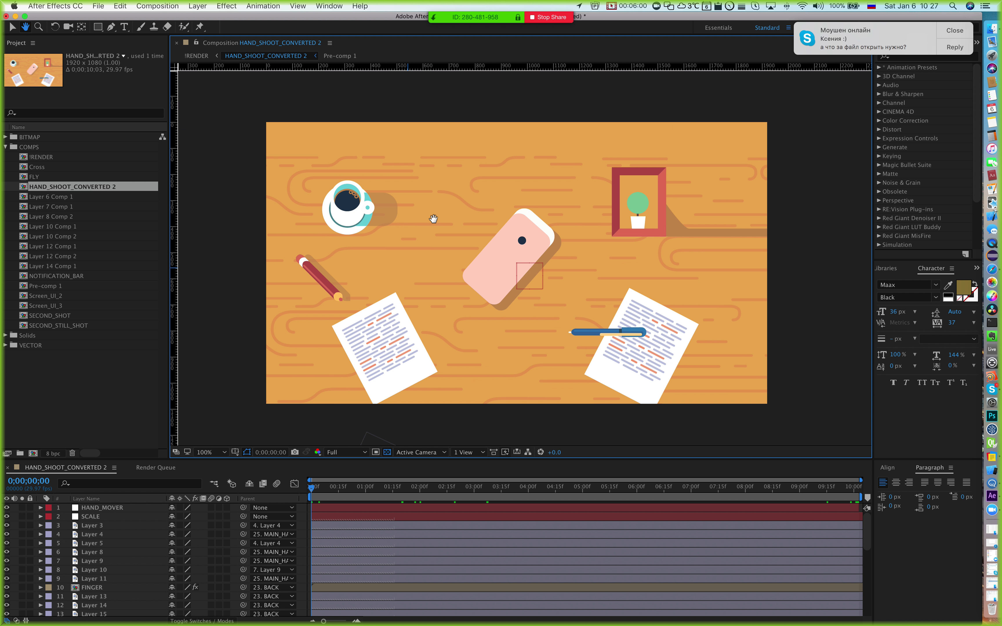
pyautogui.hscroll(4, 431, 217)
pyautogui.press('v')
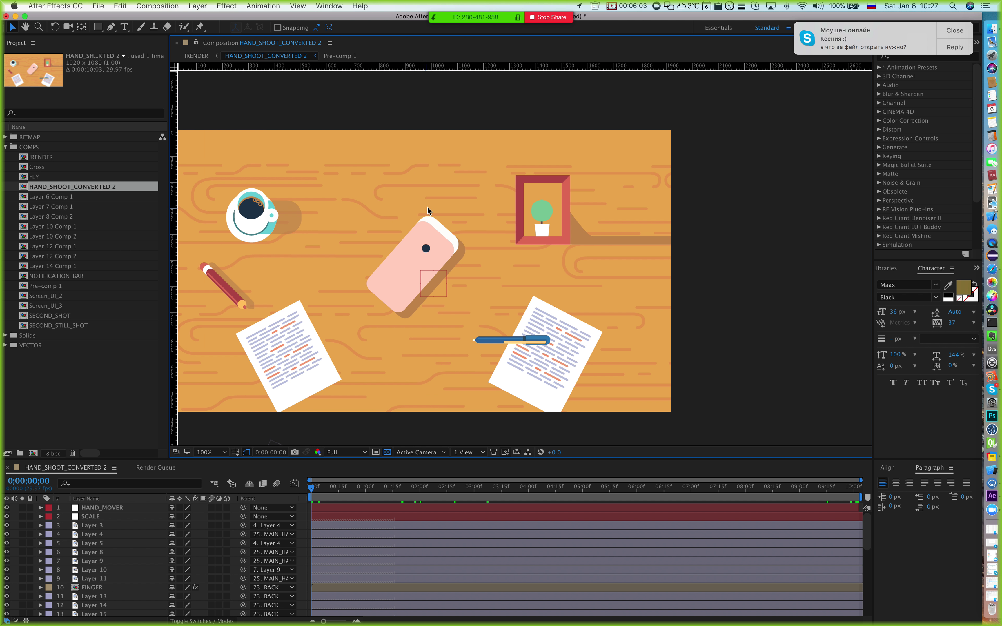
pyautogui.hscroll(-2, 427, 206)
pyautogui.scroll(-1, 427, 207)
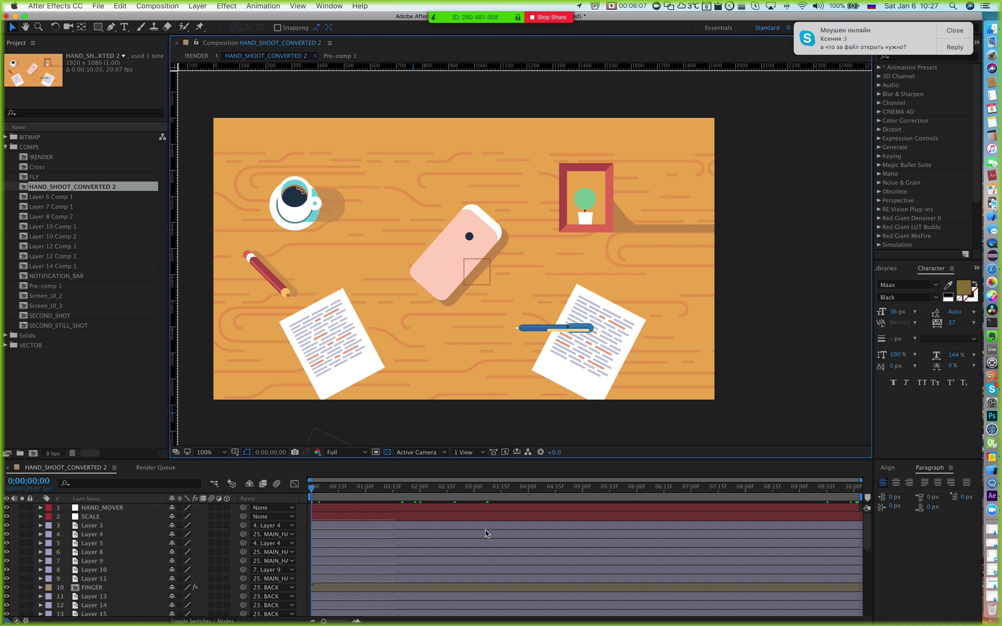
pyautogui.click(604, 493)
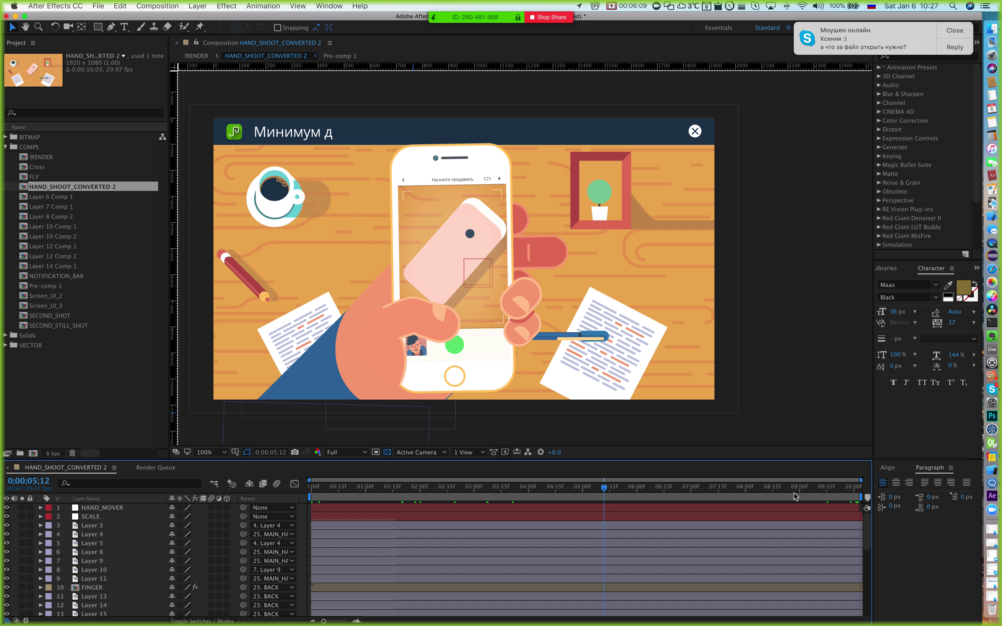
# Step: Open the !RENDER composition, undo an accidental layer shift, and scrub its timeline from the start to 0;00;06;08
pyautogui.doubleClick(40, 157)
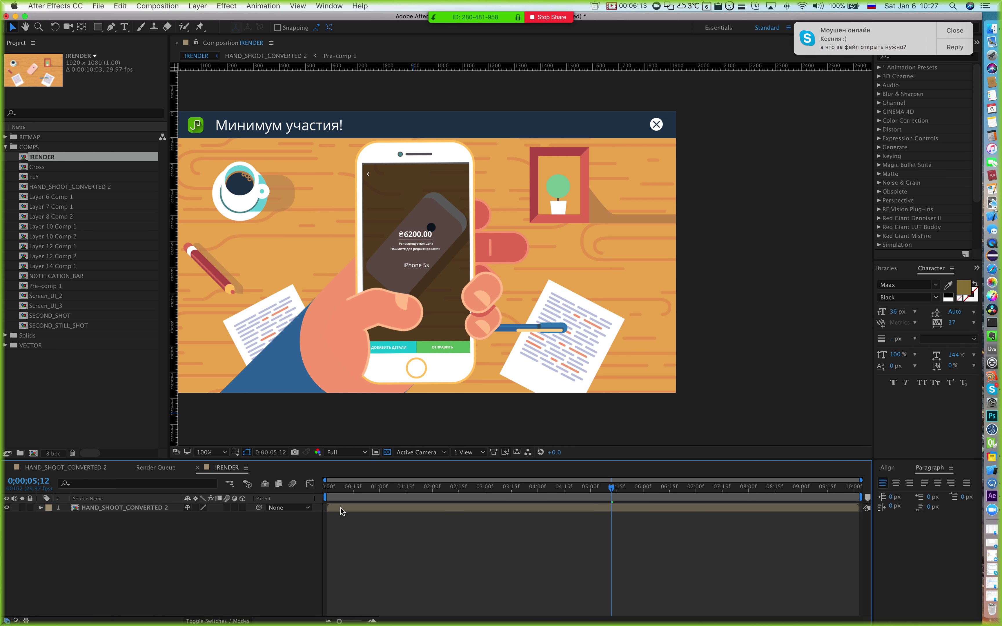
pyautogui.moveTo(551, 487); pyautogui.dragTo(249, 497)
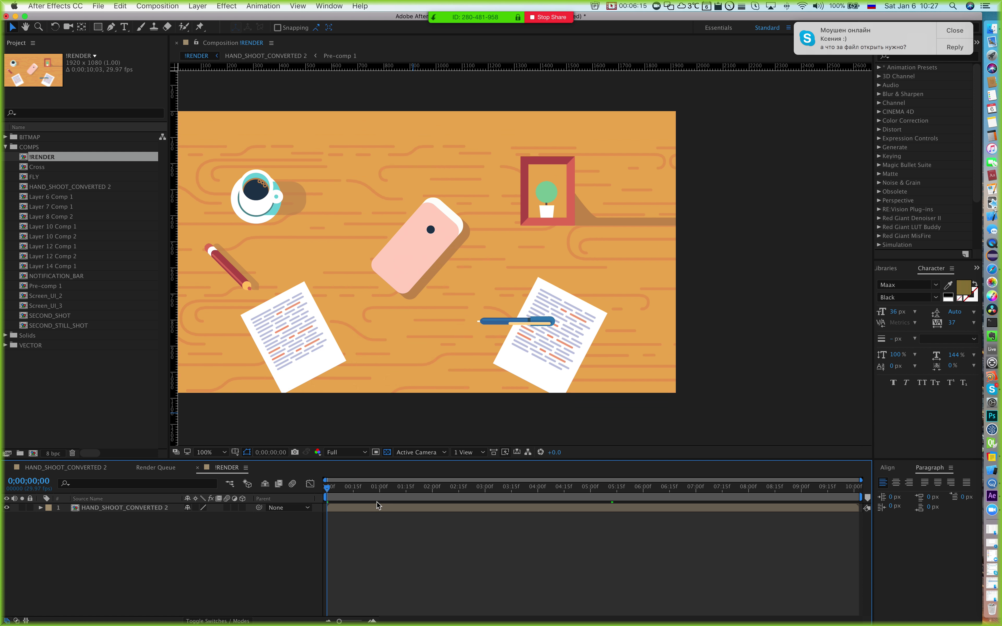
pyautogui.moveTo(379, 508); pyautogui.dragTo(522, 523)
pyautogui.press('super+z')
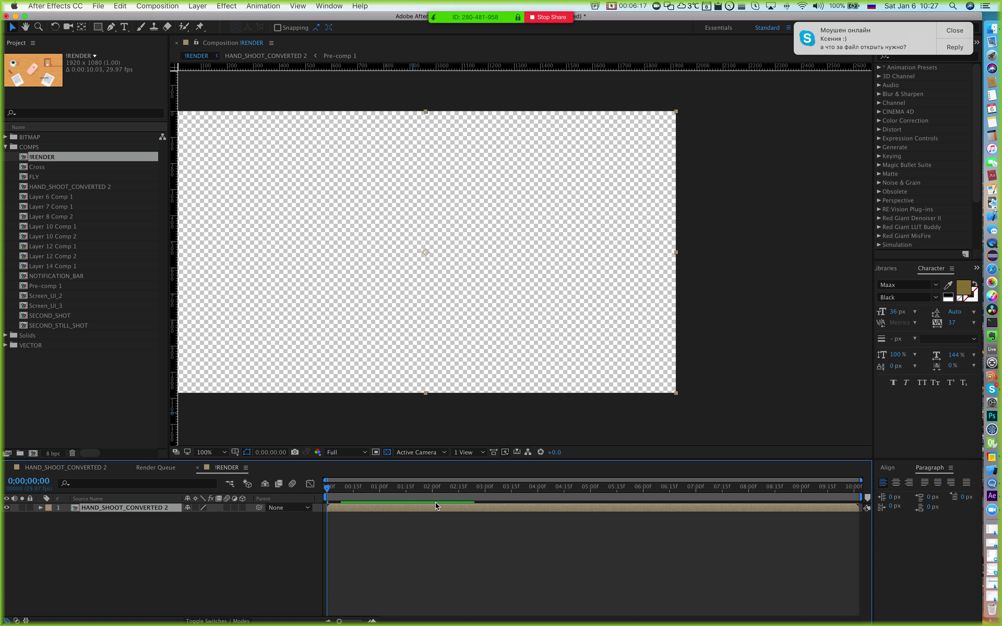
pyautogui.moveTo(436, 488); pyautogui.dragTo(657, 494)
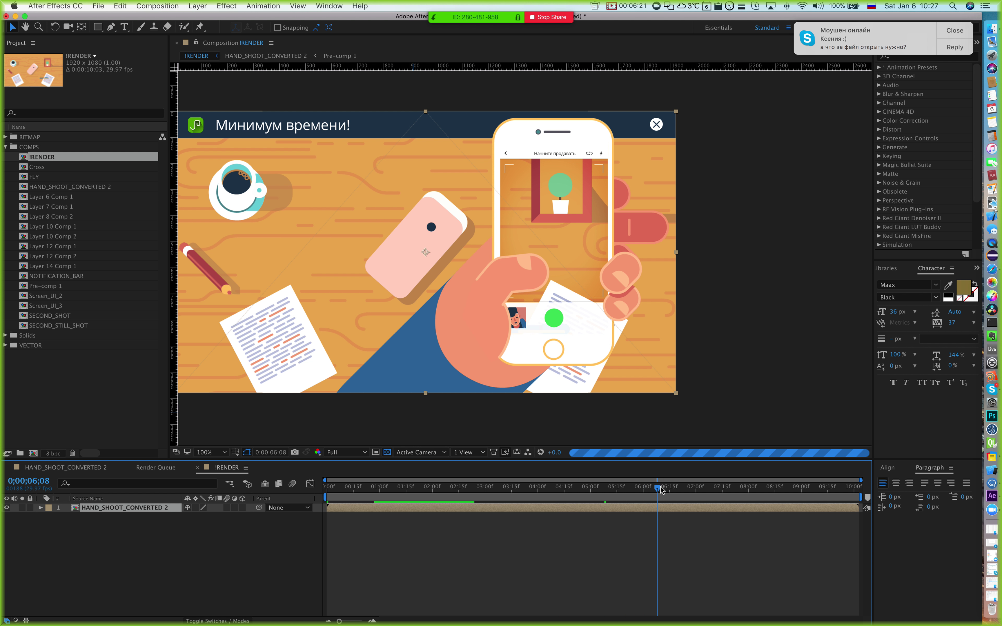
# Step: Switch to the HAND_SHOOT_CONVERTED 2 composition and scrub its timeline to 0;00;07;21
pyautogui.click(39, 467)
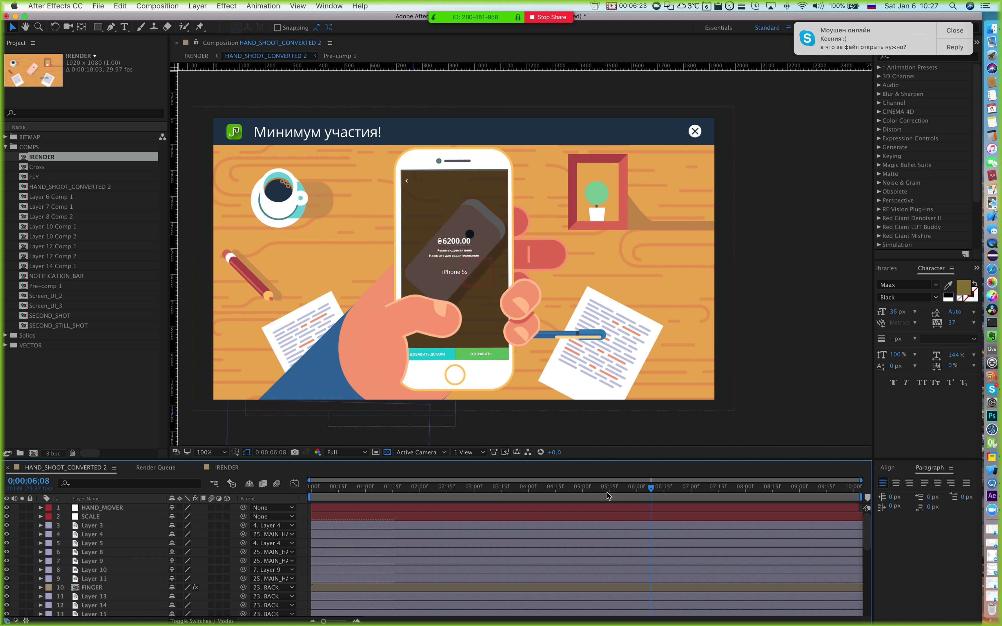
pyautogui.moveTo(686, 490); pyautogui.dragTo(859, 497)
pyautogui.moveTo(770, 499); pyautogui.dragTo(732, 495)
pyautogui.press('pageup')
pyautogui.press('pageup')
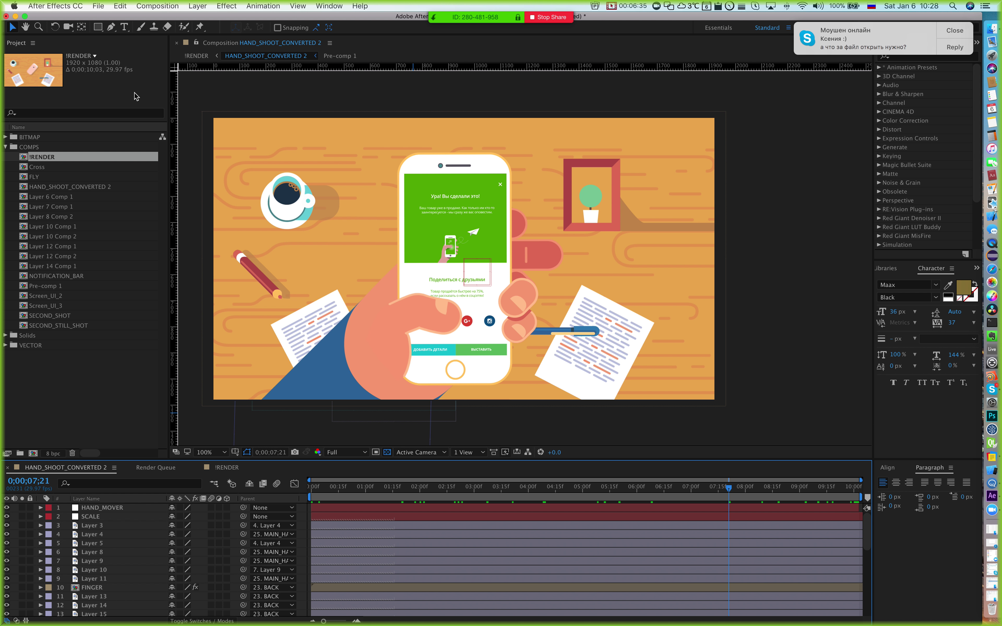
# Step: Switch to Finder, close the SKYRORA_PHOTOS window and place the Date Modified column after Size in the second_part window
pyautogui.press('super+Tab')
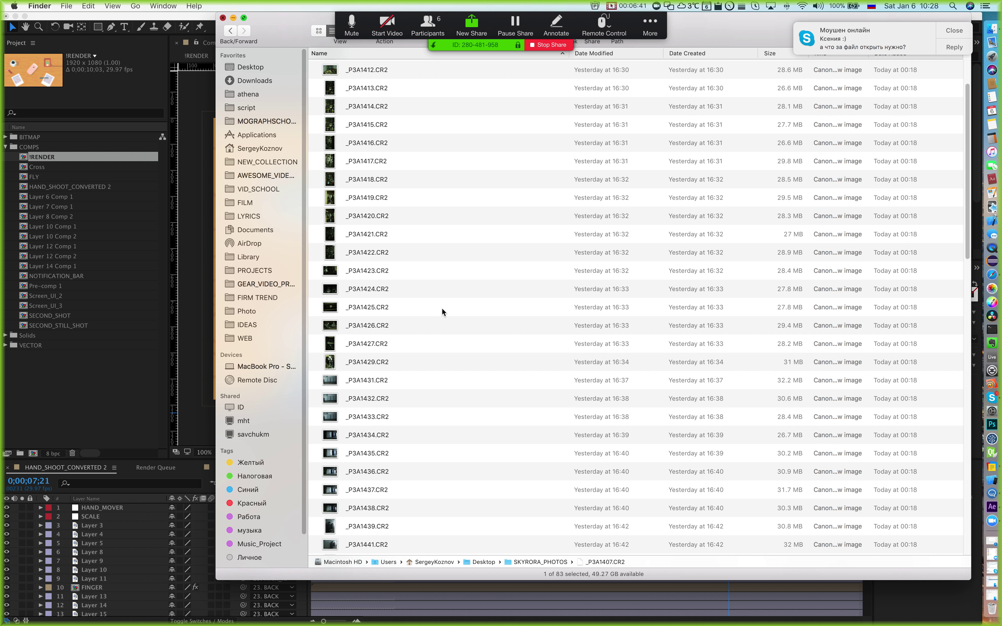
pyautogui.press('super+w')
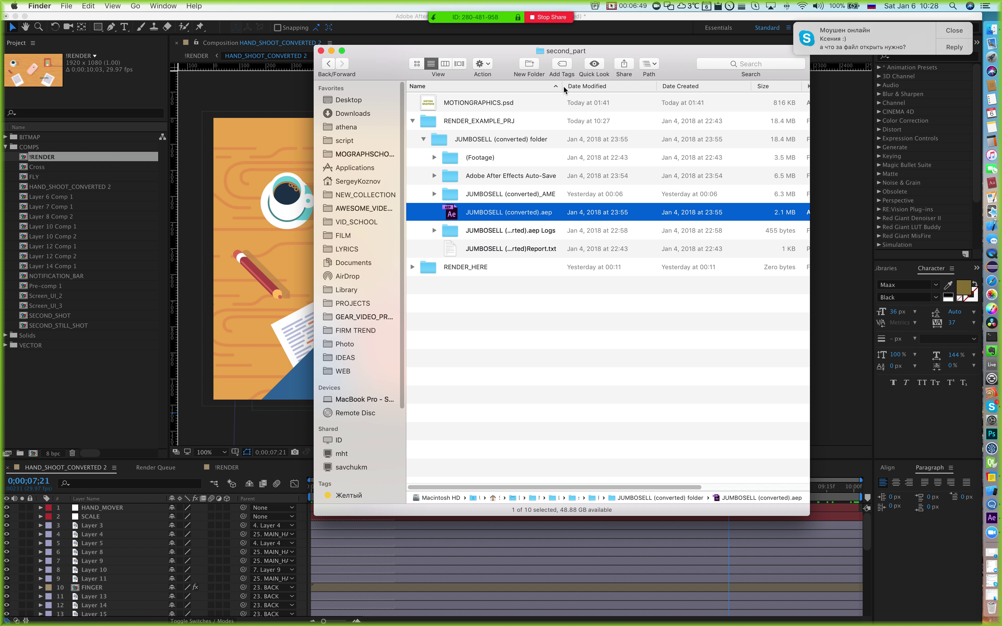
pyautogui.moveTo(564, 86); pyautogui.dragTo(566, 87)
pyautogui.hscroll(5, 566, 87)
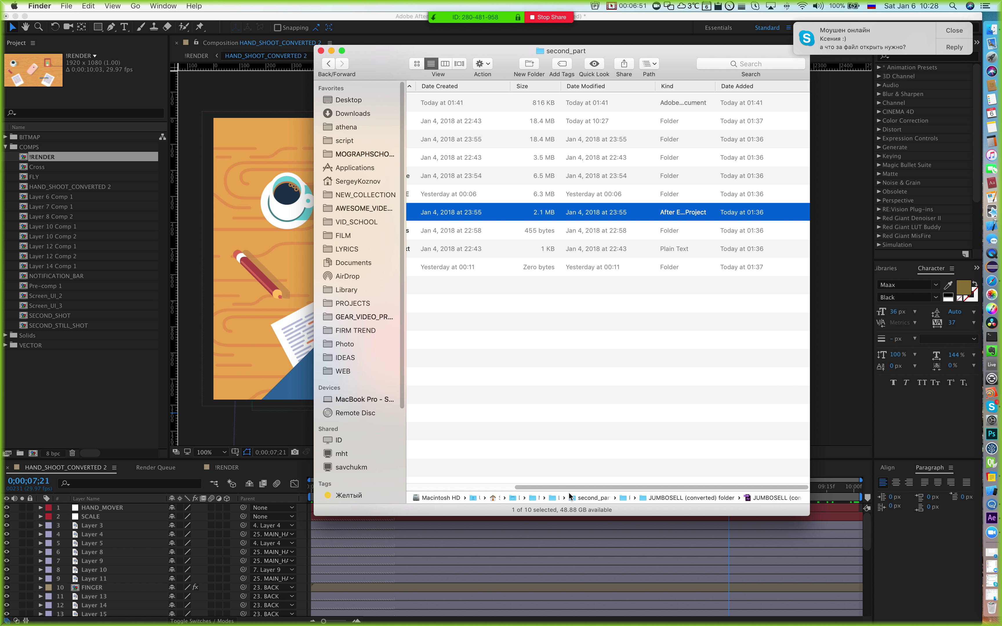
pyautogui.moveTo(567, 487); pyautogui.dragTo(445, 483)
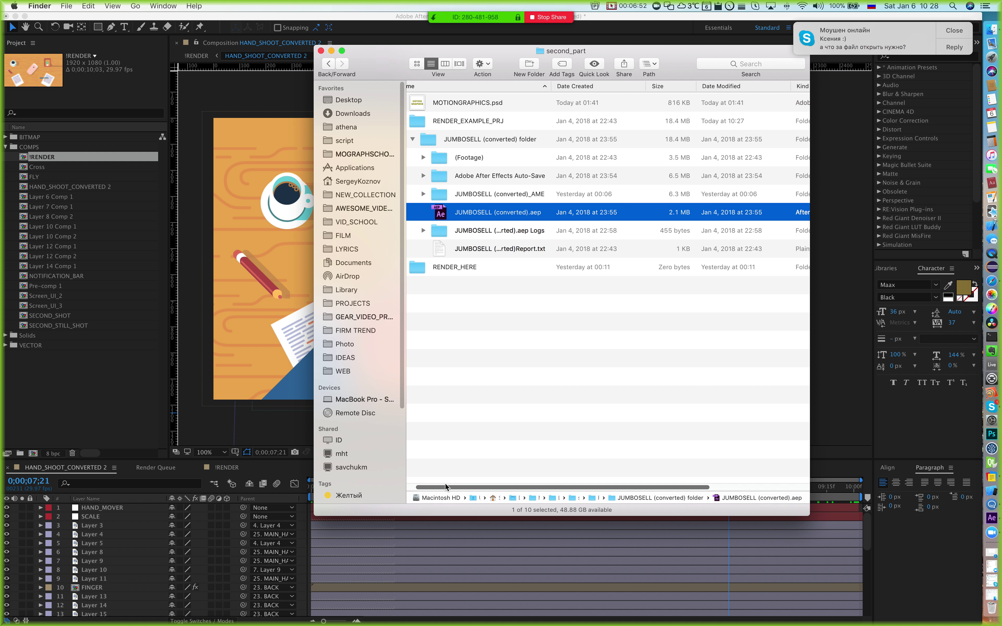
# Step: Look through the subfolders and files inside the JUMBOSELL (converted) folder, finishing on the (Footage) folder
pyautogui.click(529, 198)
pyautogui.press('Right')
pyautogui.press('Left')
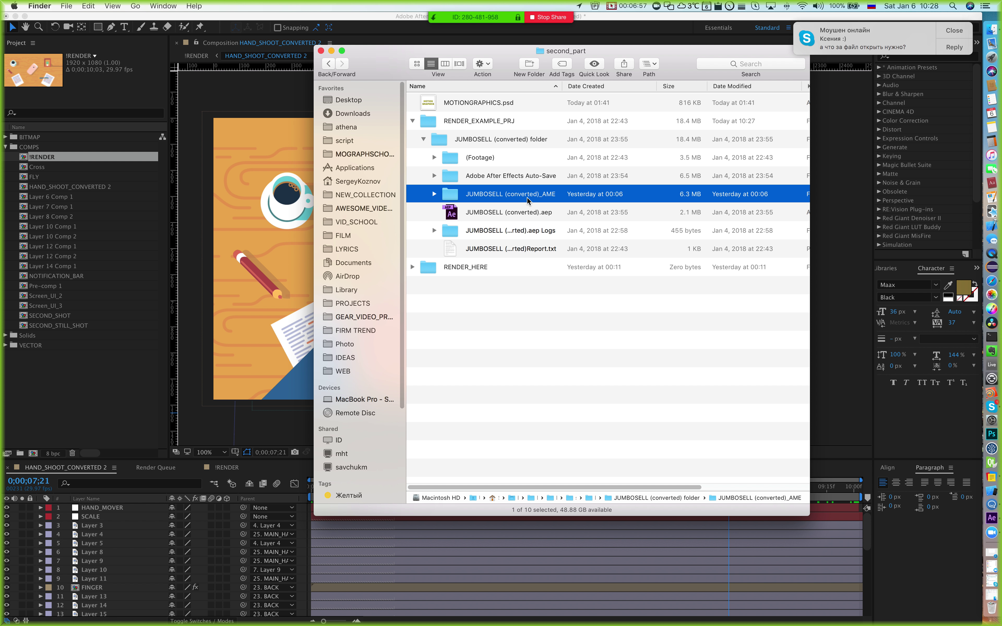
pyautogui.press('Right')
pyautogui.press('Left')
pyautogui.press('Down')
pyautogui.press('Up')
pyautogui.press('Down')
pyautogui.press('Down')
pyautogui.press('Up')
pyautogui.press('Up')
pyautogui.press('Up')
pyautogui.press('Up')
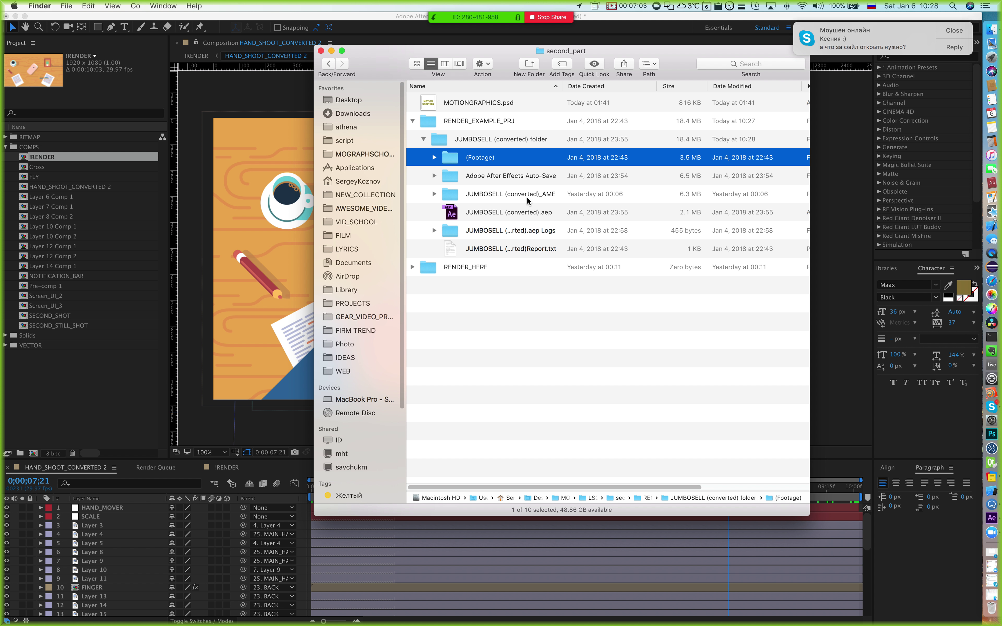
# Step: Expand the (Footage), BITMAP and VECTOR folders, select HAND_SHOOT_CONVERTED.ai and widen the Name column to fit the full file names
pyautogui.press('Right')
pyautogui.press('Down')
pyautogui.press('Right')
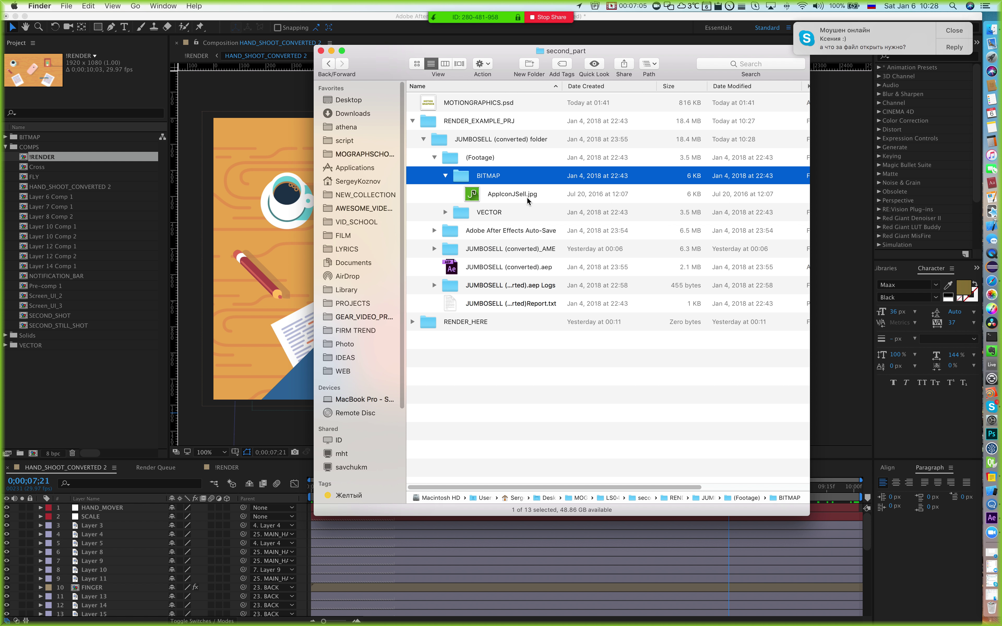
pyautogui.press('Down')
pyautogui.press('Down')
pyautogui.press('Right')
pyautogui.press('Down')
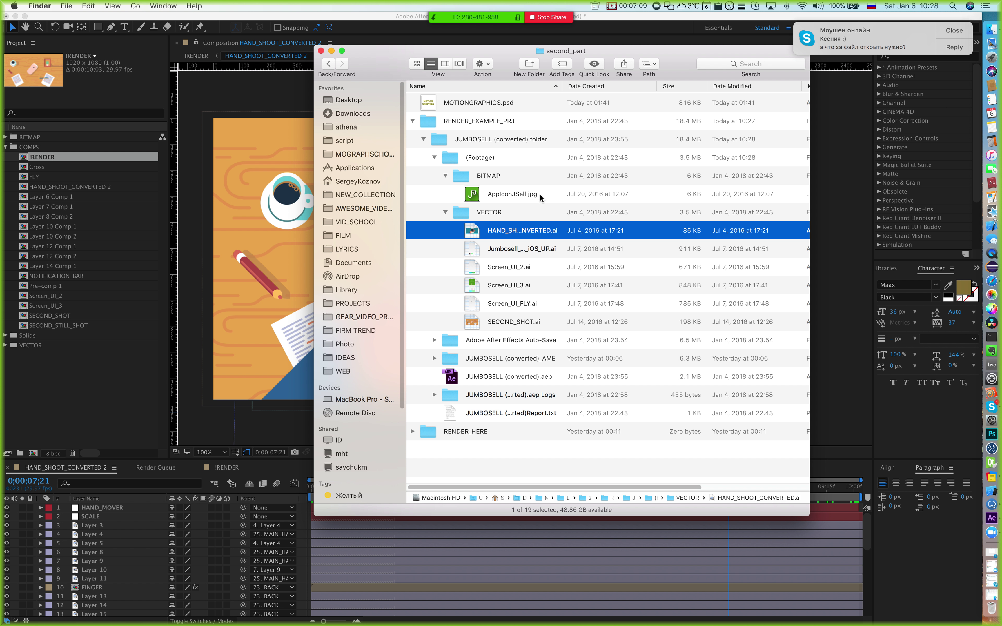
pyautogui.moveTo(562, 84); pyautogui.dragTo(593, 85)
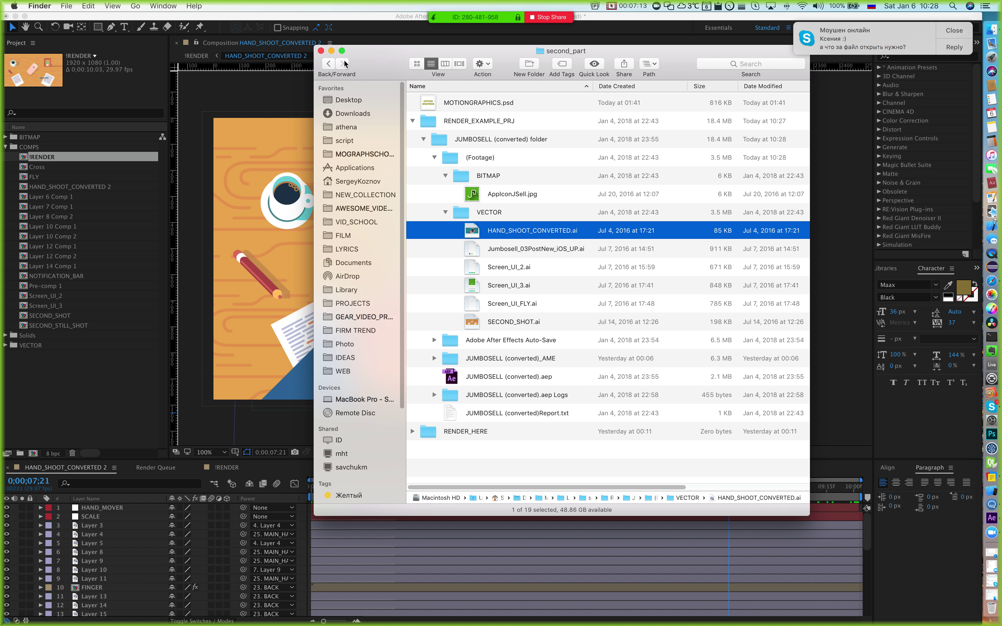
# Step: Switch to After Effects and view the project's Save As options without saving
pyautogui.click(348, 28)
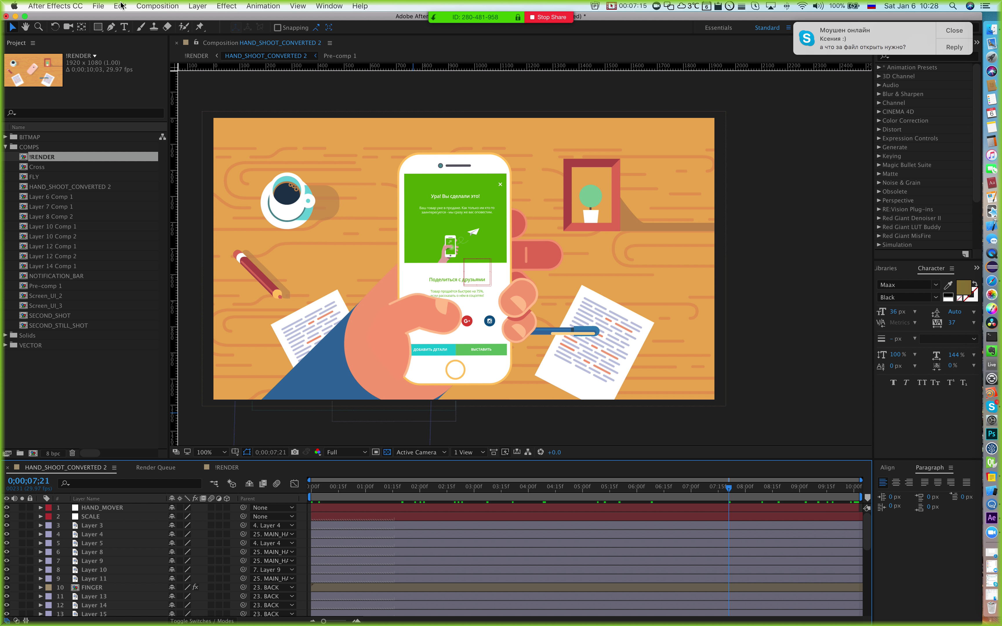
pyautogui.click(98, 6)
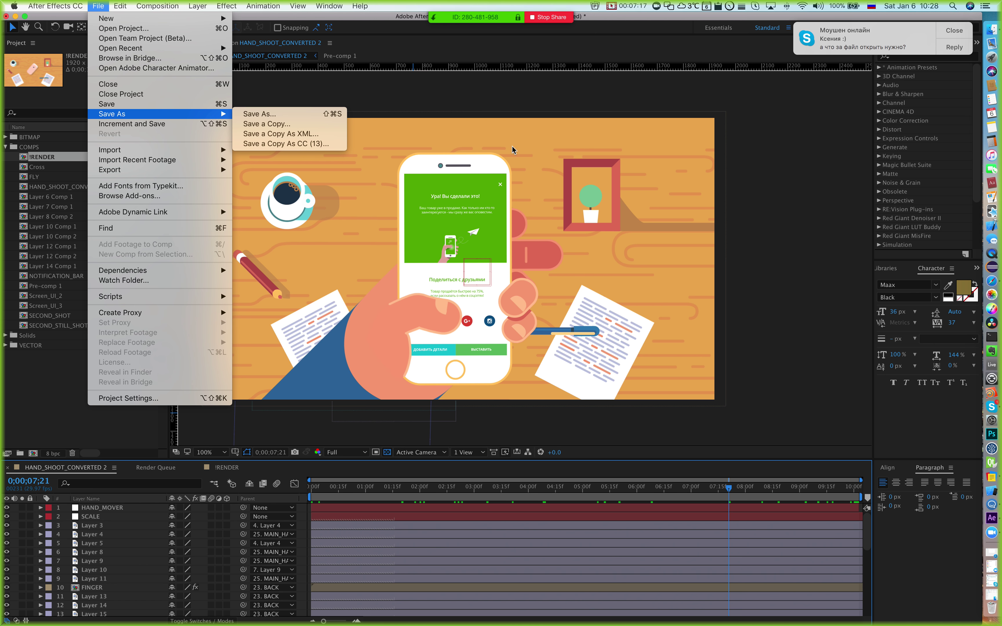
pyautogui.moveTo(203, 115)
pyautogui.click(319, 113)
# Step: Scrub through the HAND_SHOOT_CONVERTED 2 animation and return the current time to 0;00;00;00
pyautogui.press('h')
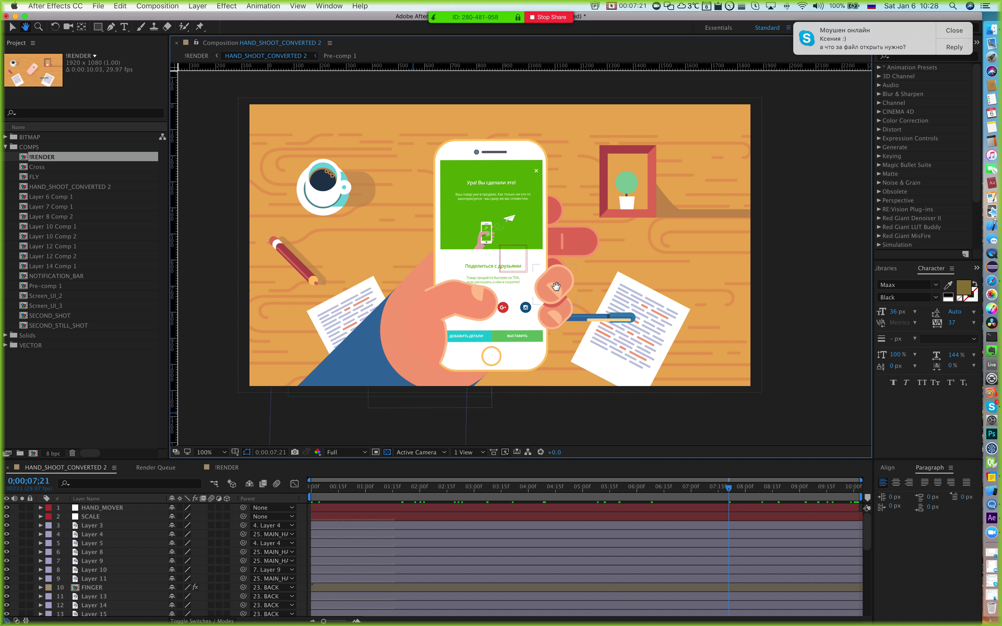
pyautogui.moveTo(557, 362); pyautogui.dragTo(583, 362)
pyautogui.press('v')
pyautogui.click(366, 487)
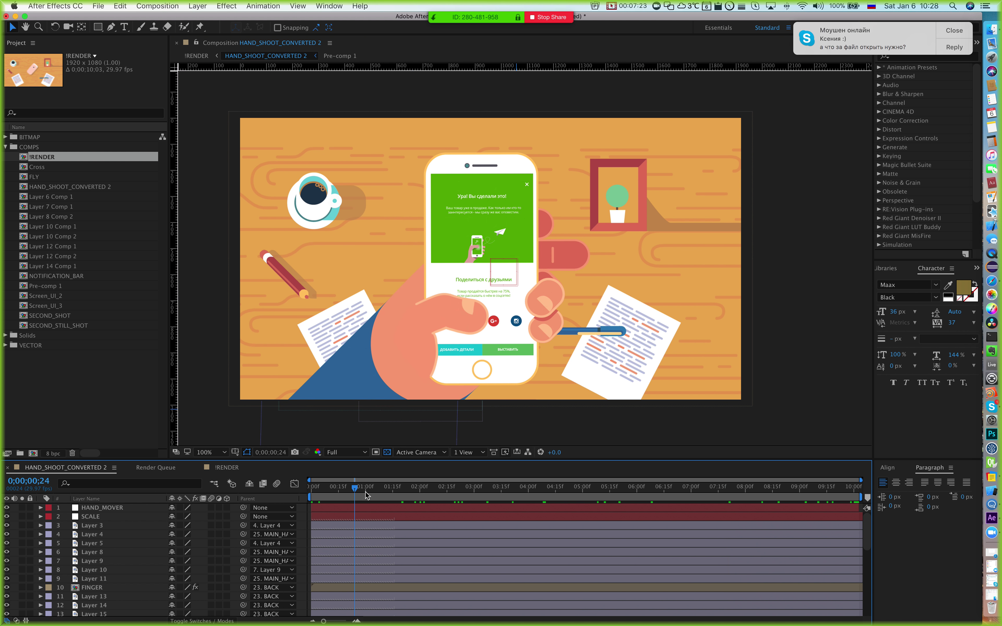
pyautogui.moveTo(415, 492); pyautogui.dragTo(539, 489)
pyautogui.click(482, 233)
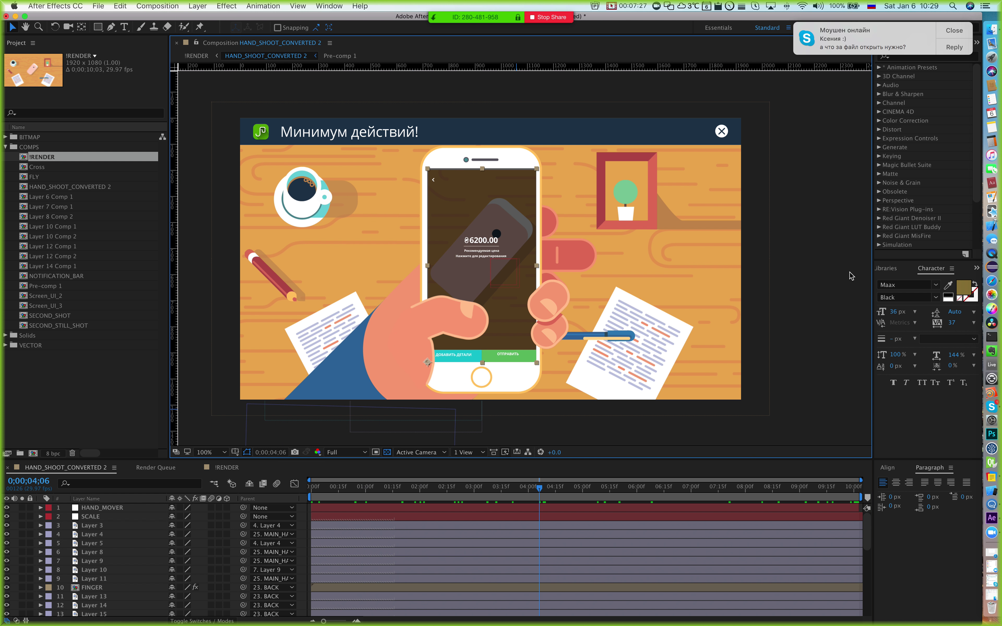
pyautogui.click(455, 487)
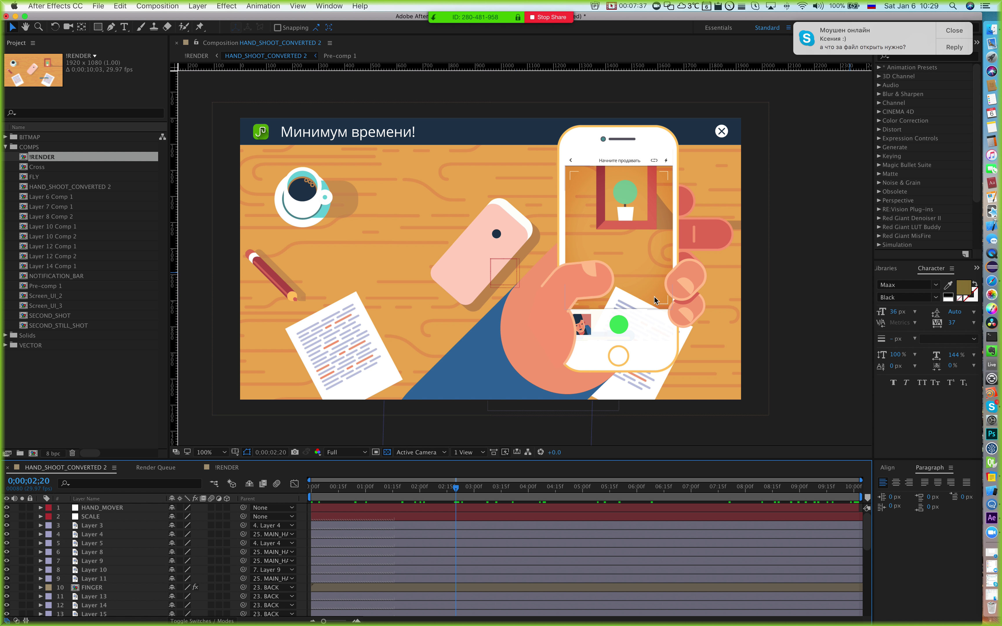
pyautogui.moveTo(311, 493); pyautogui.dragTo(695, 493)
pyautogui.press('Home')
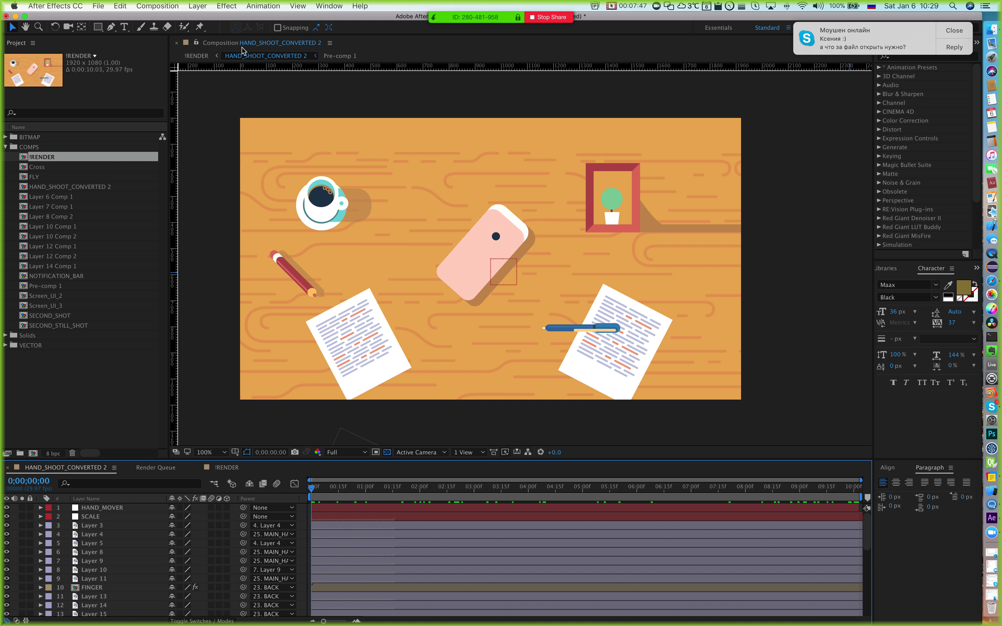
pyautogui.click(98, 8)
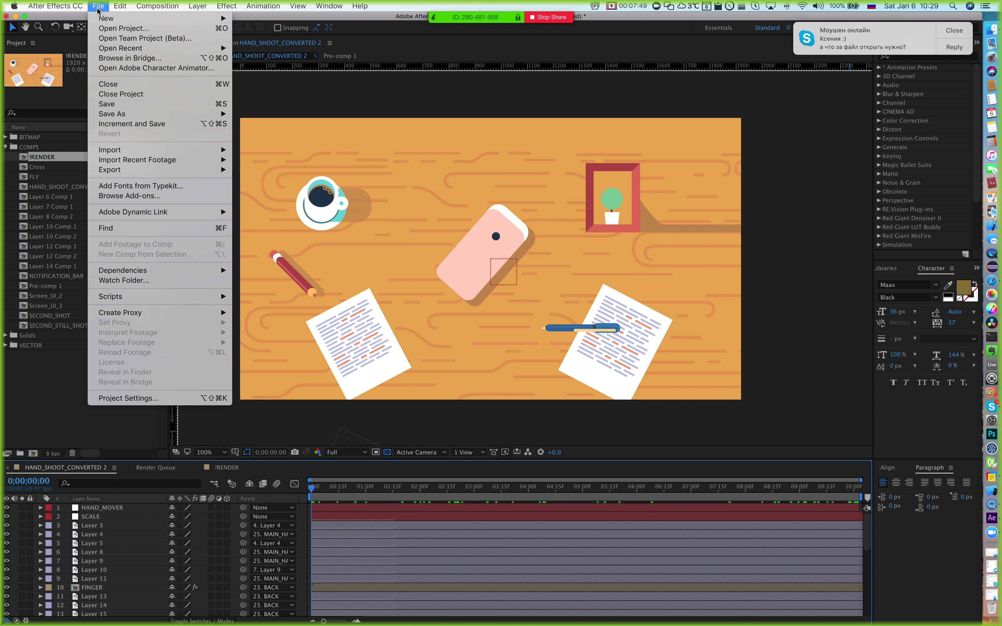
pyautogui.moveTo(211, 170)
pyautogui.click(341, 428)
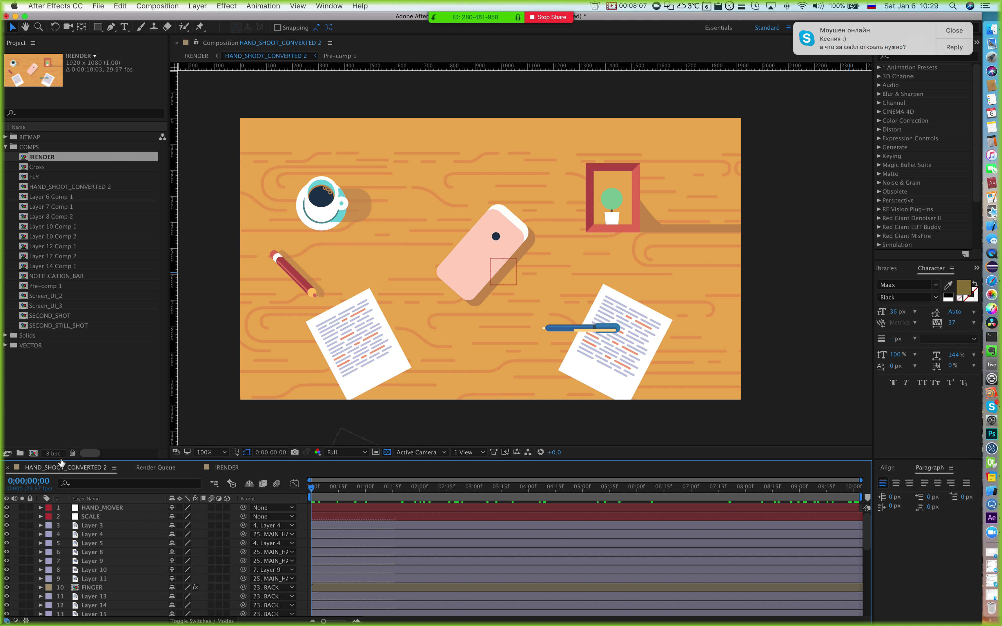
# Step: Make HAND_SHOOT_CONVERTED 2 the active composition and add it to the Render Queue
pyautogui.click(226, 469)
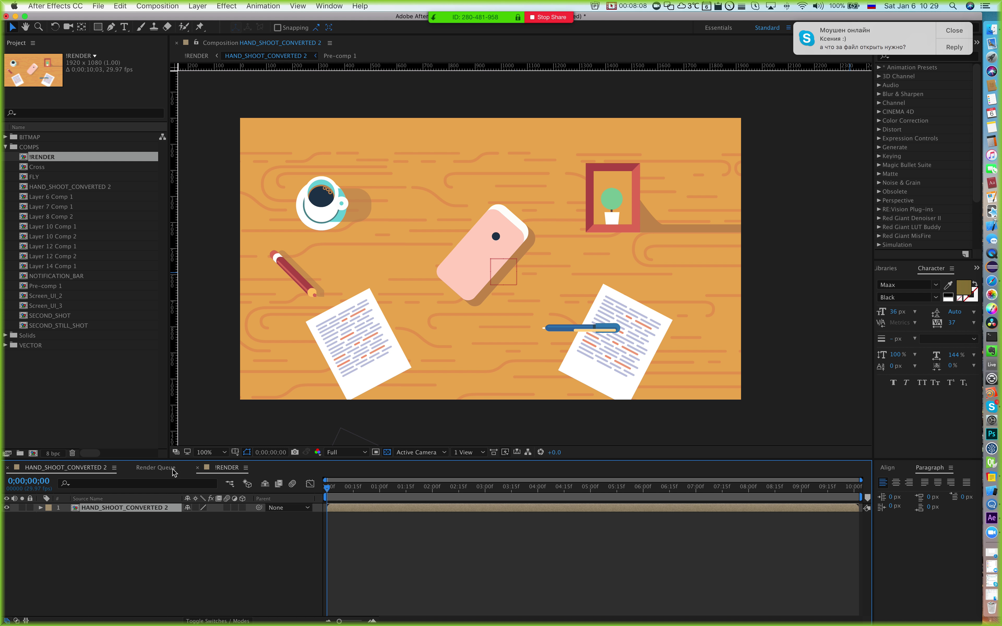
pyautogui.click(86, 468)
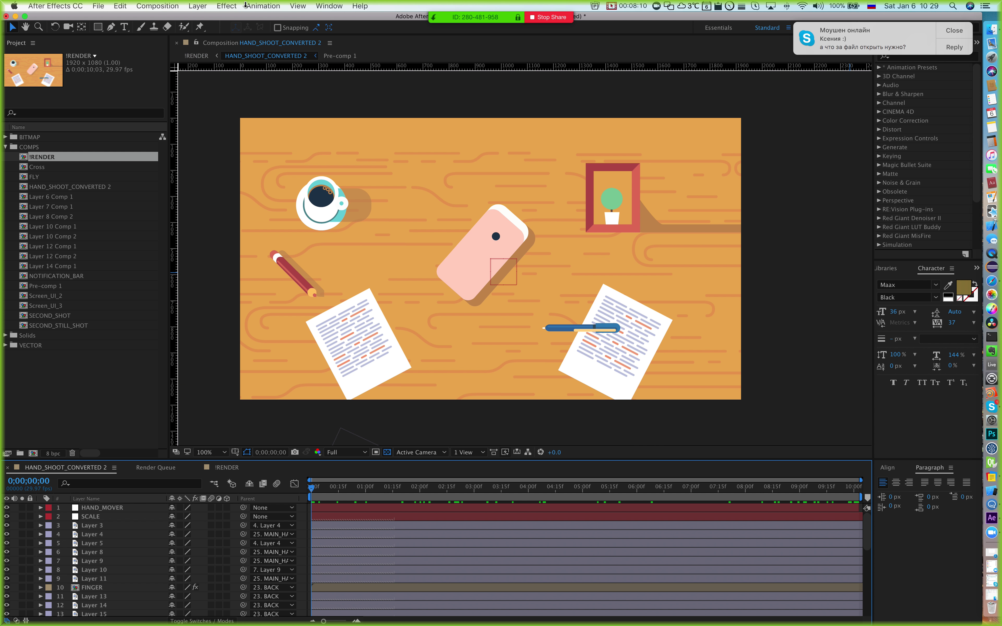
pyautogui.click(163, 6)
pyautogui.moveTo(184, 123)
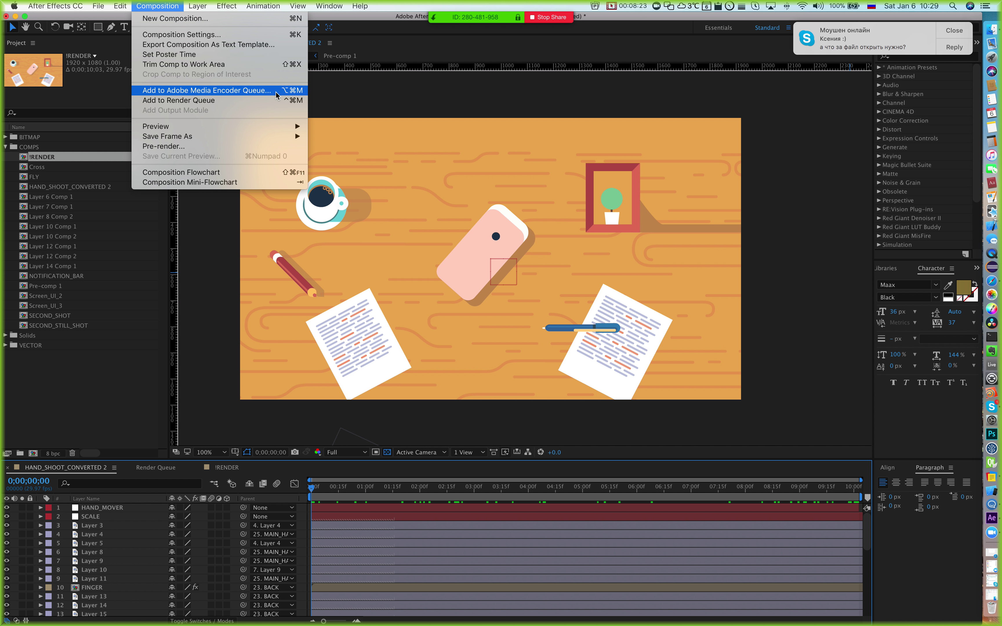
pyautogui.moveTo(98, 3)
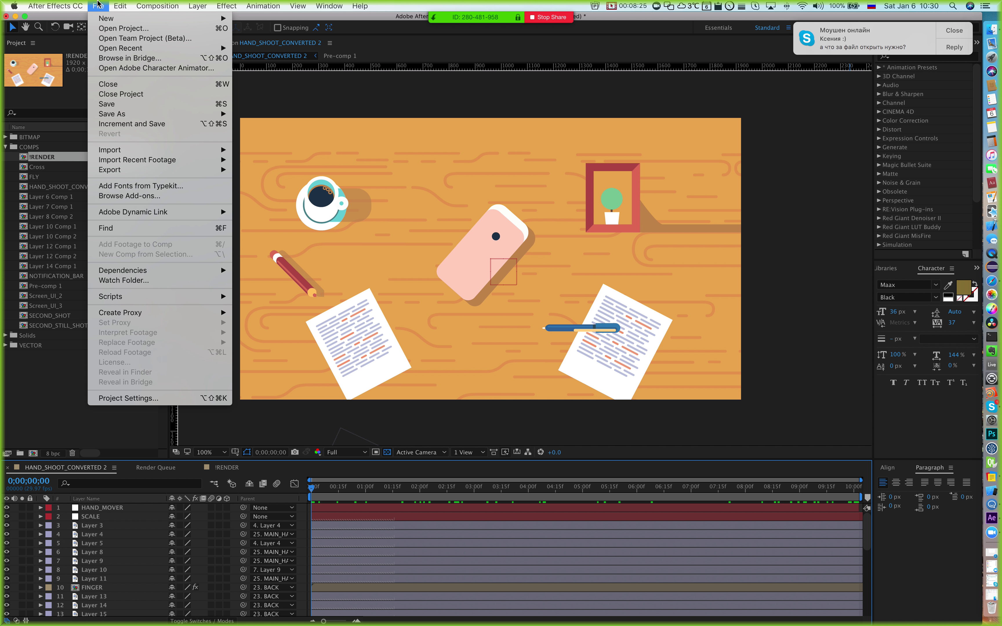
pyautogui.moveTo(137, 173)
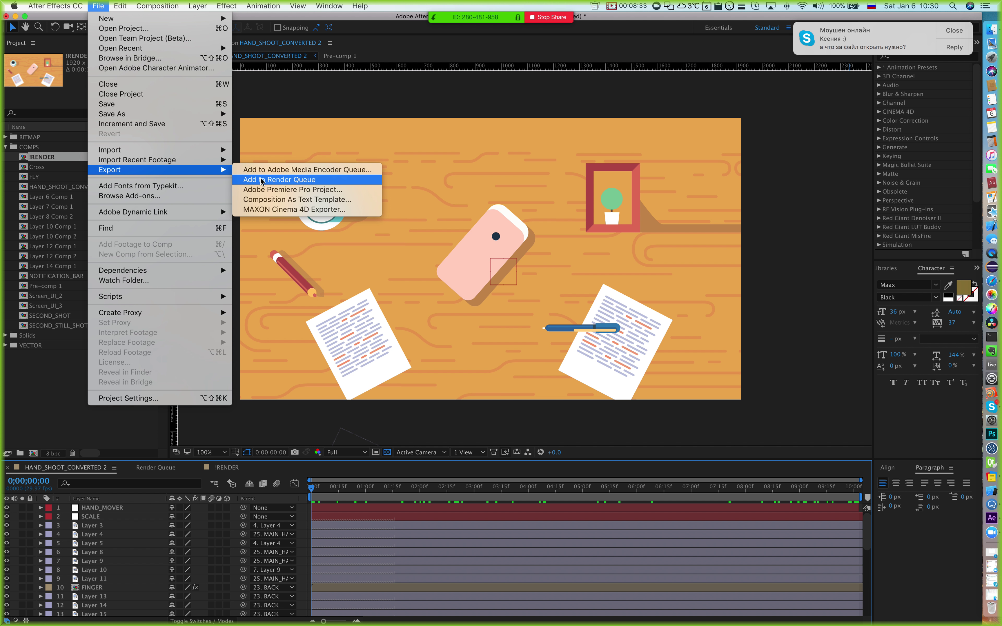
pyautogui.click(275, 180)
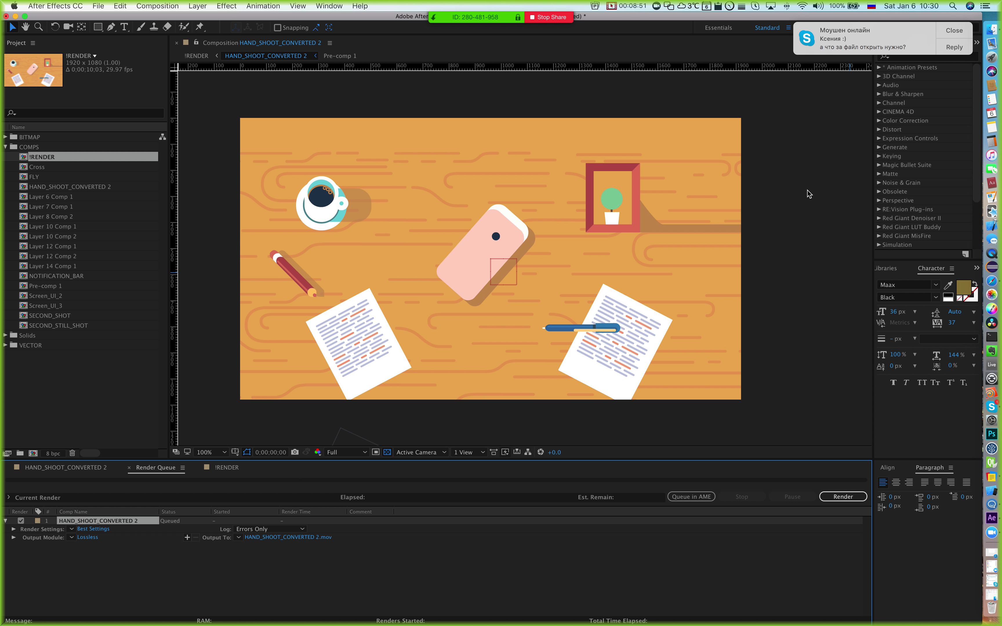
# Step: Dismiss the Skype notification and close the !RENDER timeline
pyautogui.click(948, 30)
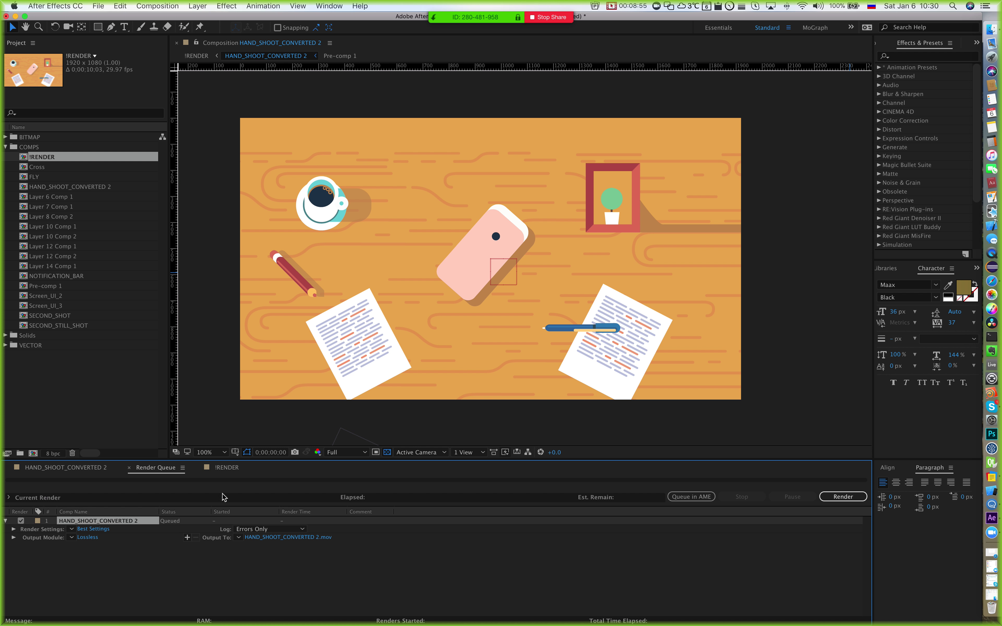
pyautogui.click(231, 467)
pyautogui.click(197, 467)
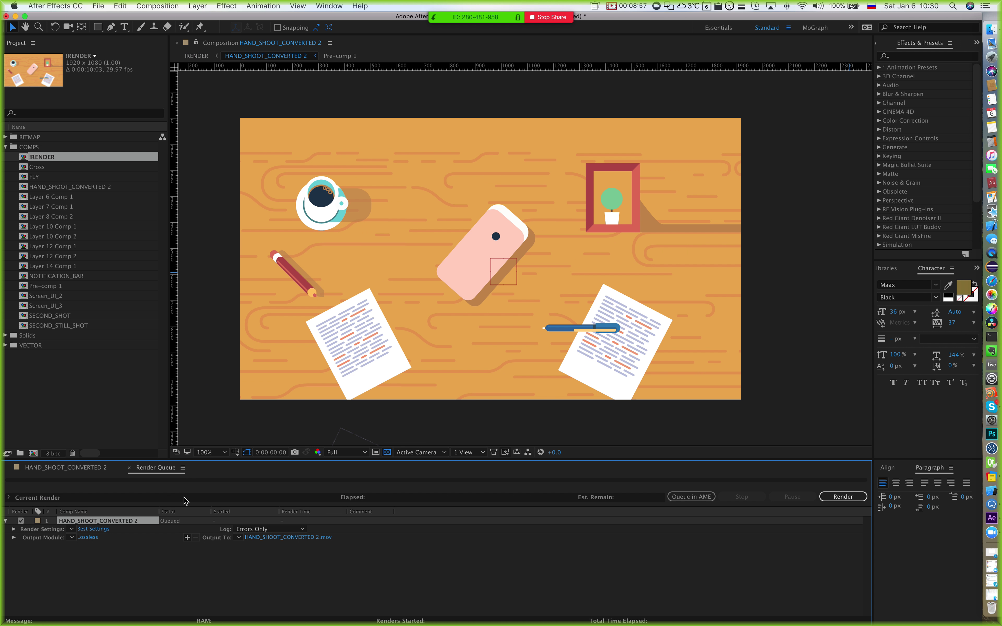
# Step: Make the Render Queue area taller and the Effects & Presets column wider
pyautogui.moveTo(165, 460); pyautogui.dragTo(166, 453)
pyautogui.moveTo(181, 412); pyautogui.dragTo(166, 413)
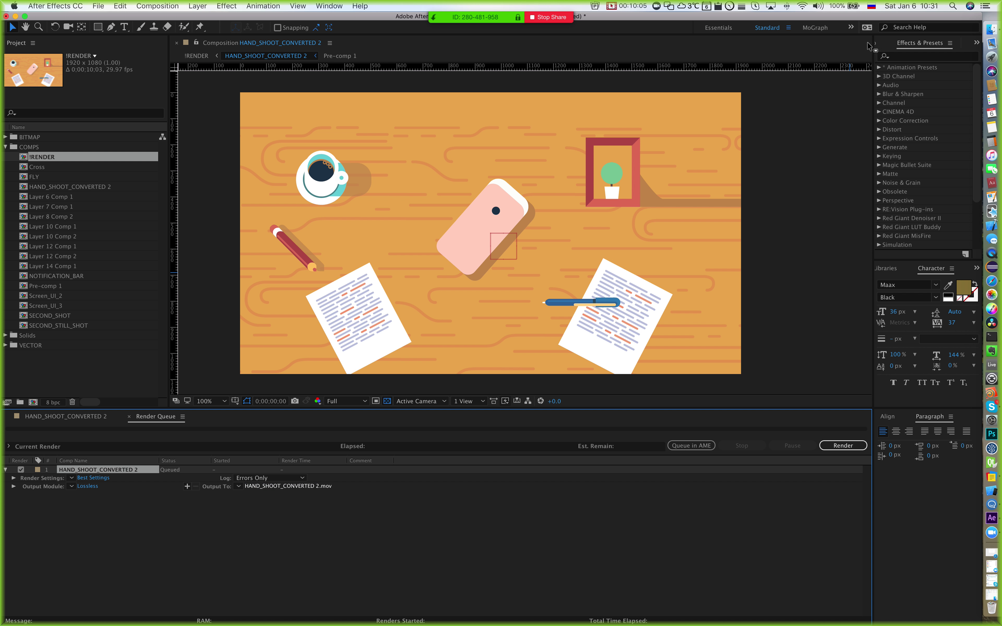
pyautogui.moveTo(873, 43); pyautogui.dragTo(855, 42)
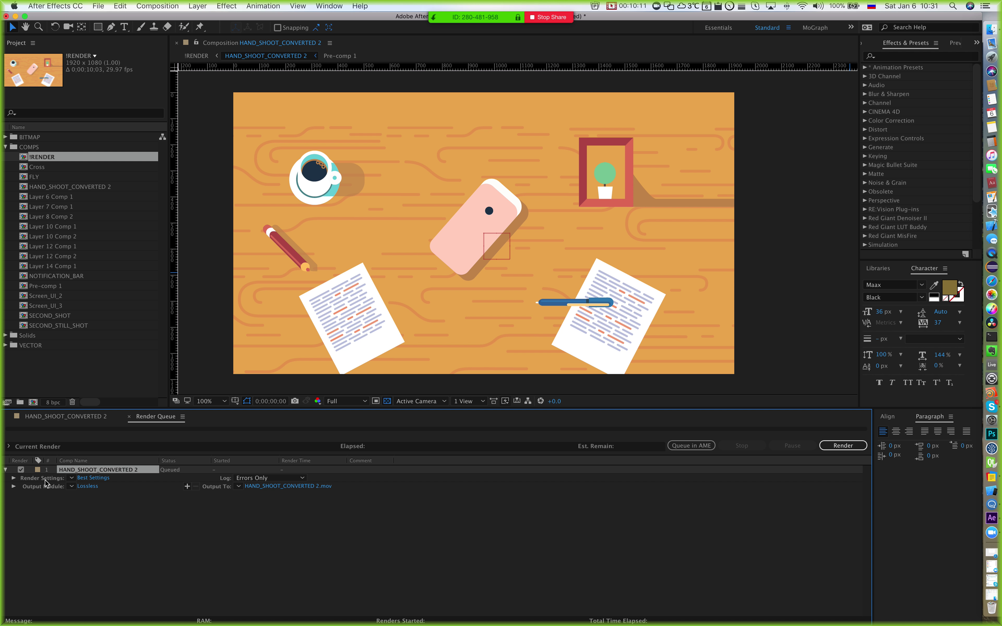
# Step: Open the output module settings of HAND_SHOOT_CONVERTED 2 and examine the available output formats, keeping QuickTime
pyautogui.click(88, 487)
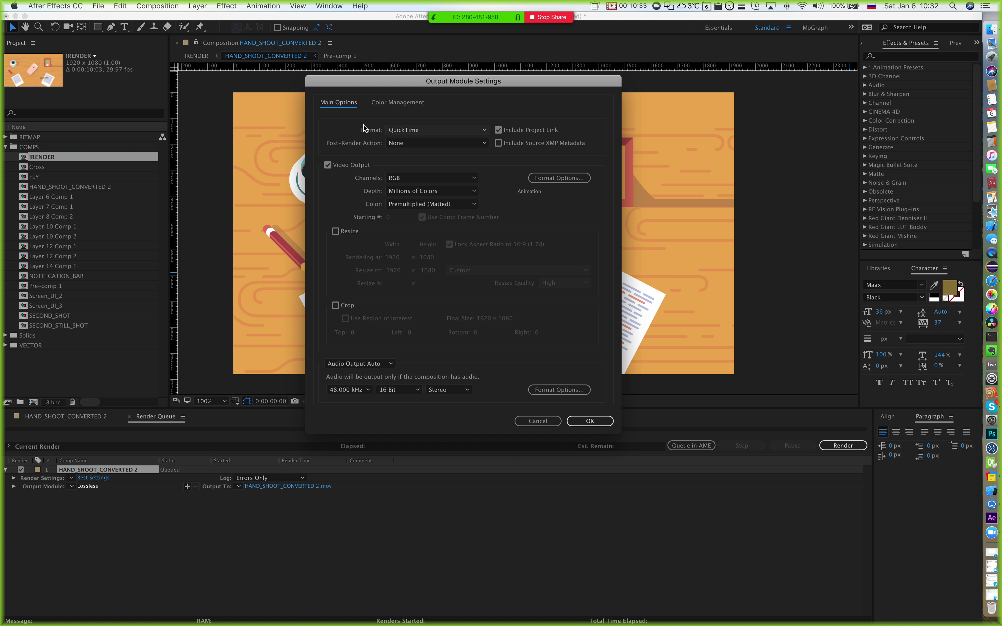
pyautogui.click(435, 129)
pyautogui.click(435, 128)
pyautogui.click(412, 132)
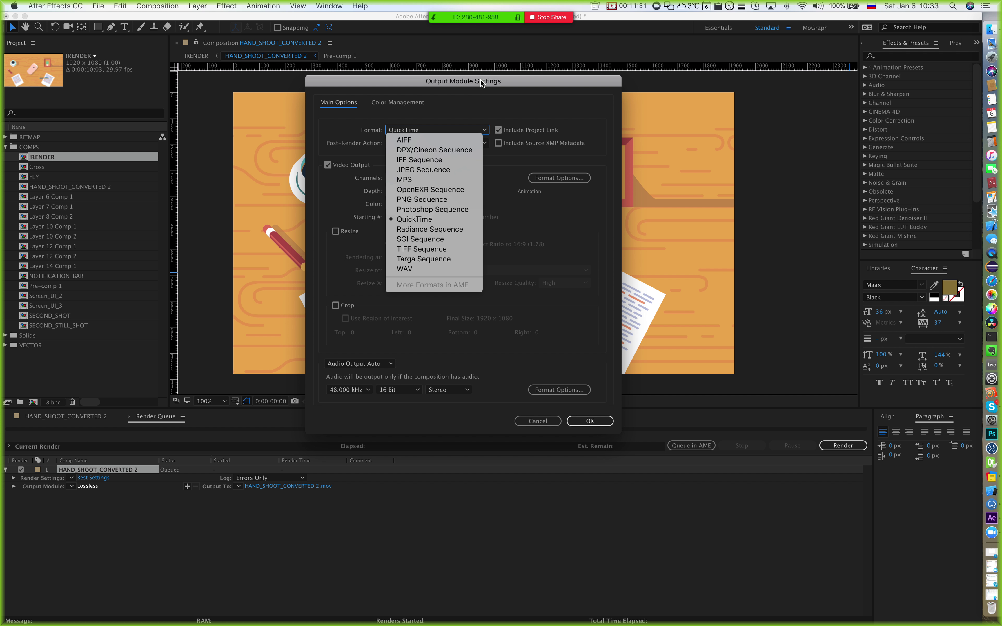
pyautogui.moveTo(483, 82); pyautogui.dragTo(492, 80)
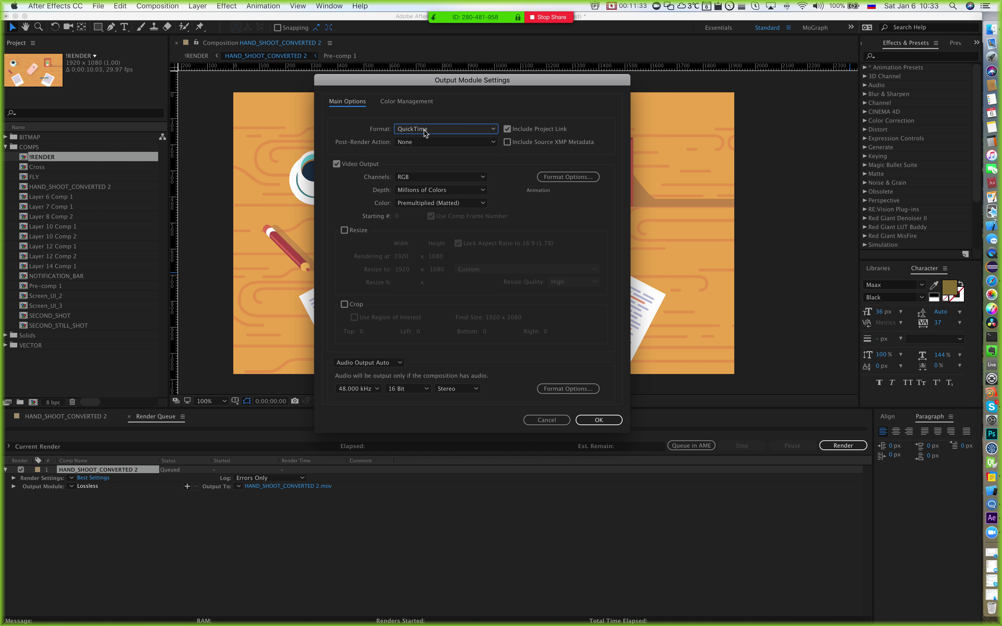
pyautogui.click(478, 99)
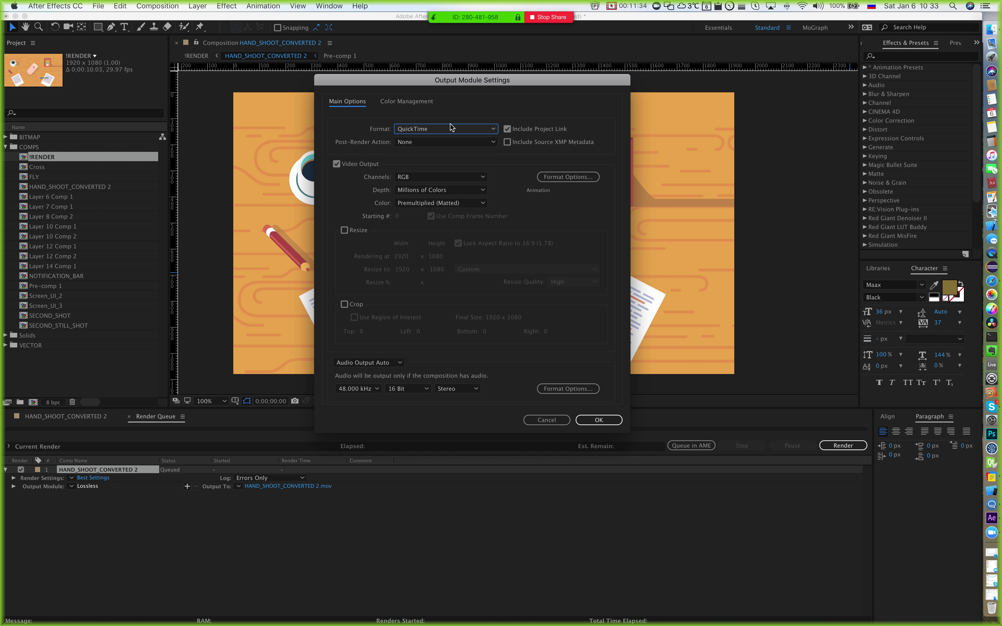
pyautogui.click(415, 135)
pyautogui.click(454, 100)
pyautogui.click(434, 130)
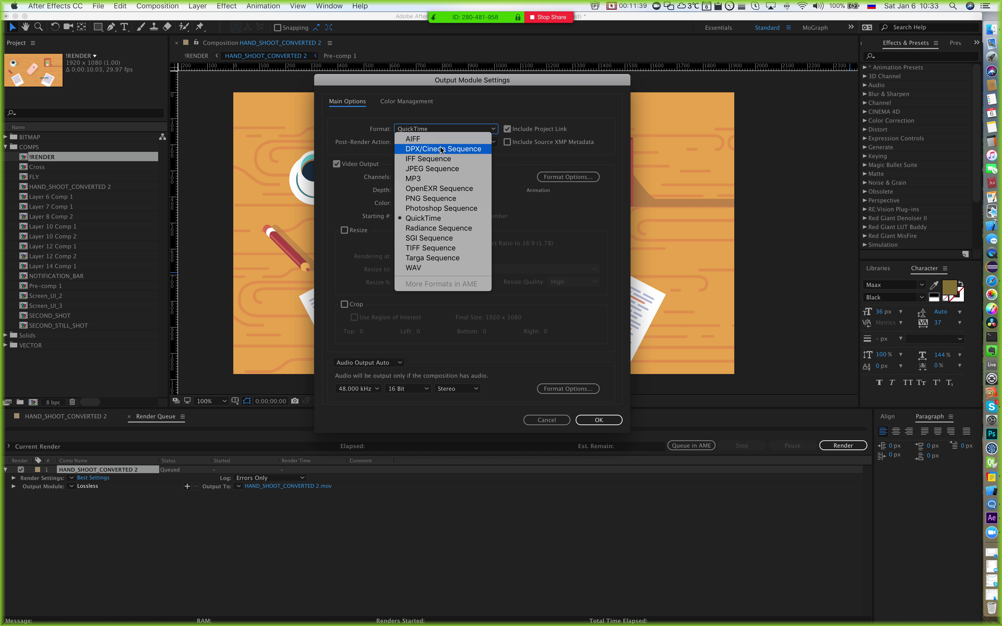
pyautogui.click(468, 103)
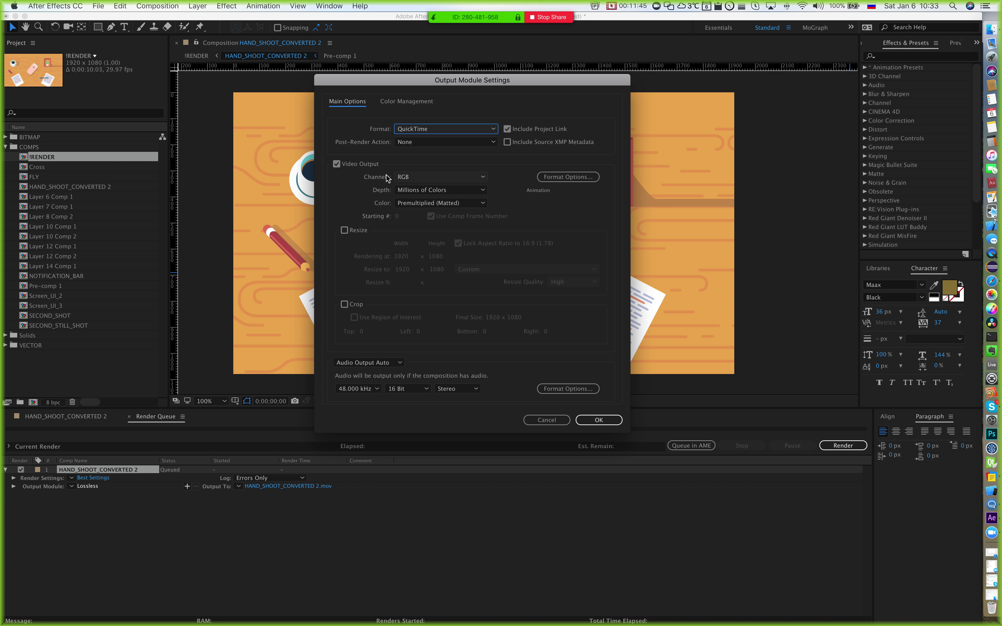
# Step: Open the QuickTime video format options and examine the available video codecs
pyautogui.click(573, 179)
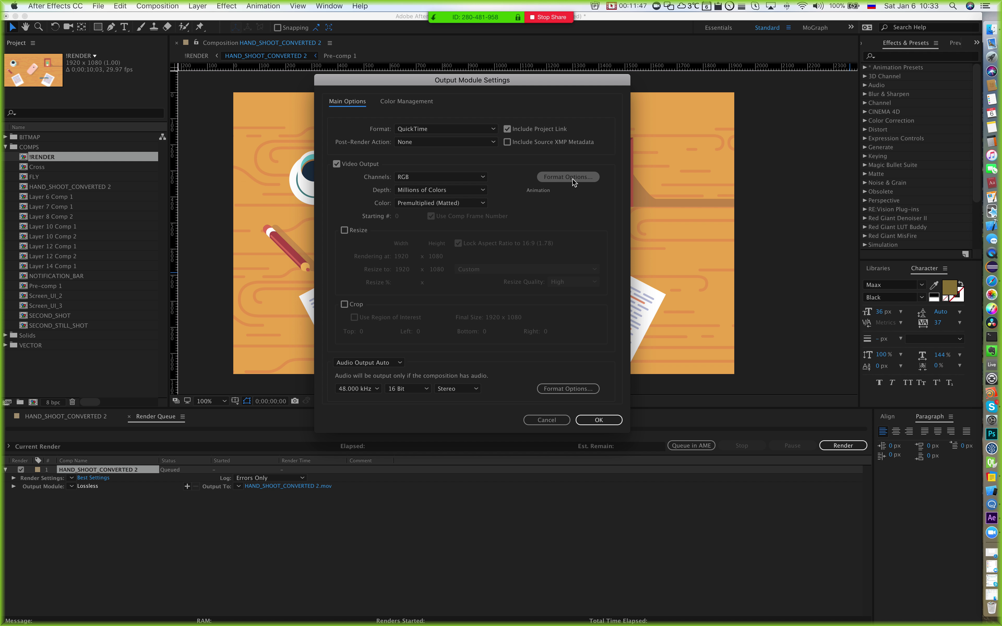
pyautogui.moveTo(332, 93); pyautogui.dragTo(608, 89)
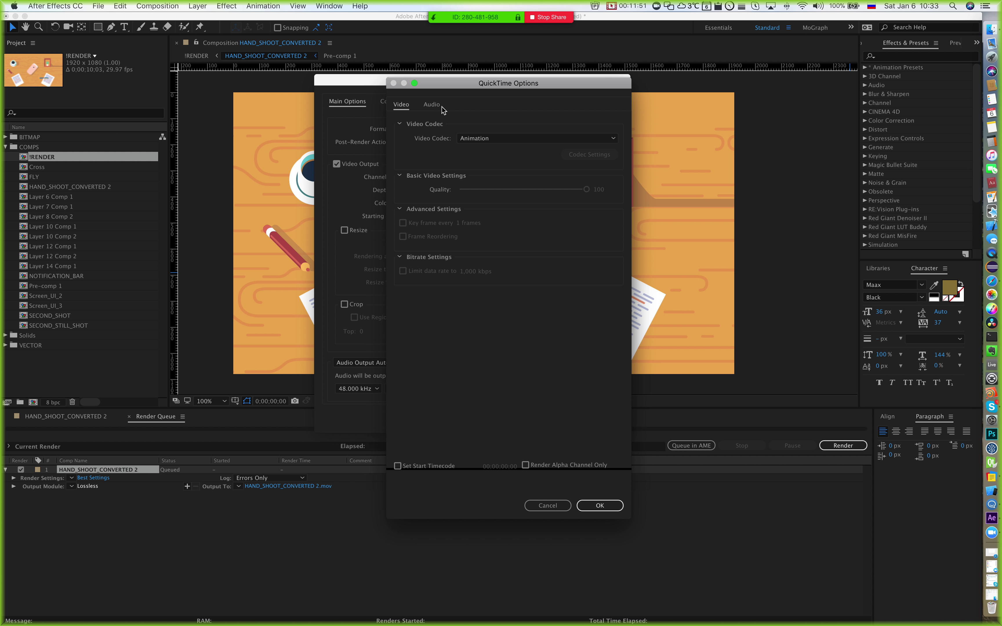
pyautogui.click(485, 138)
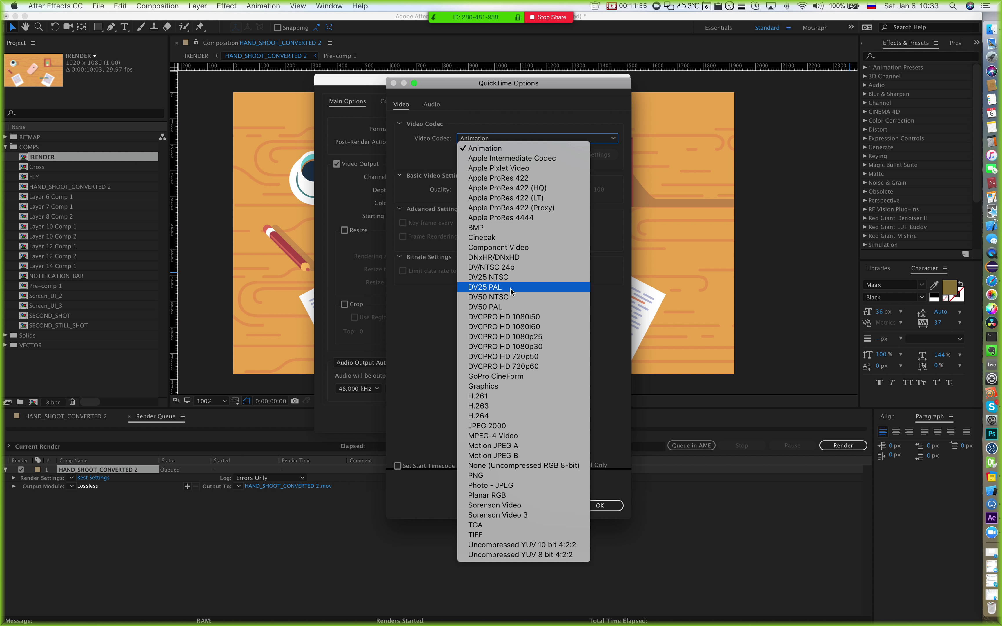
pyautogui.moveTo(541, 84); pyautogui.dragTo(545, 56)
# Step: Set the QuickTime video codec to H.264
pyautogui.click(506, 112)
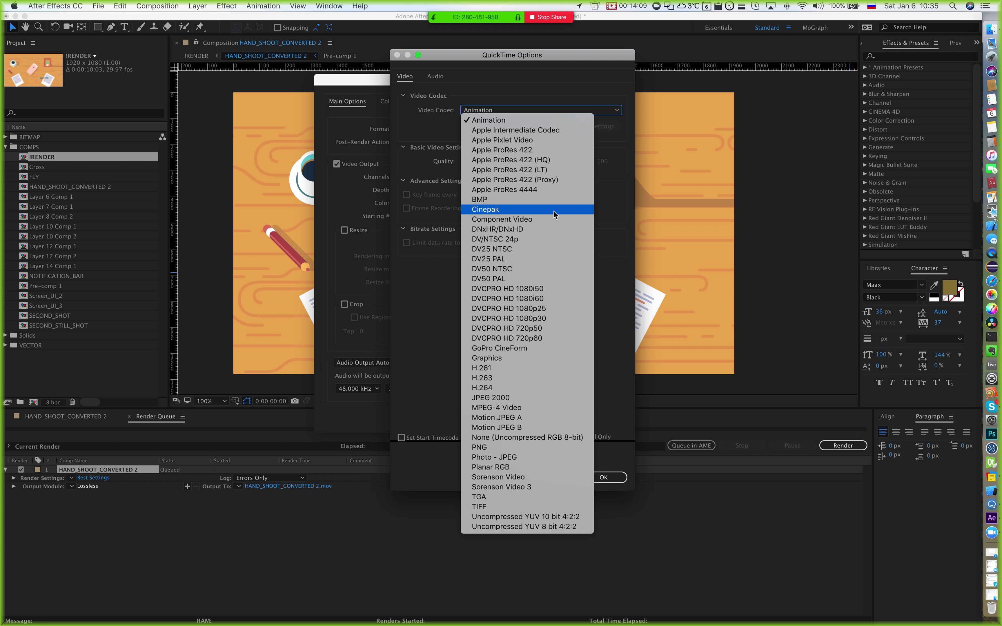
pyautogui.click(476, 387)
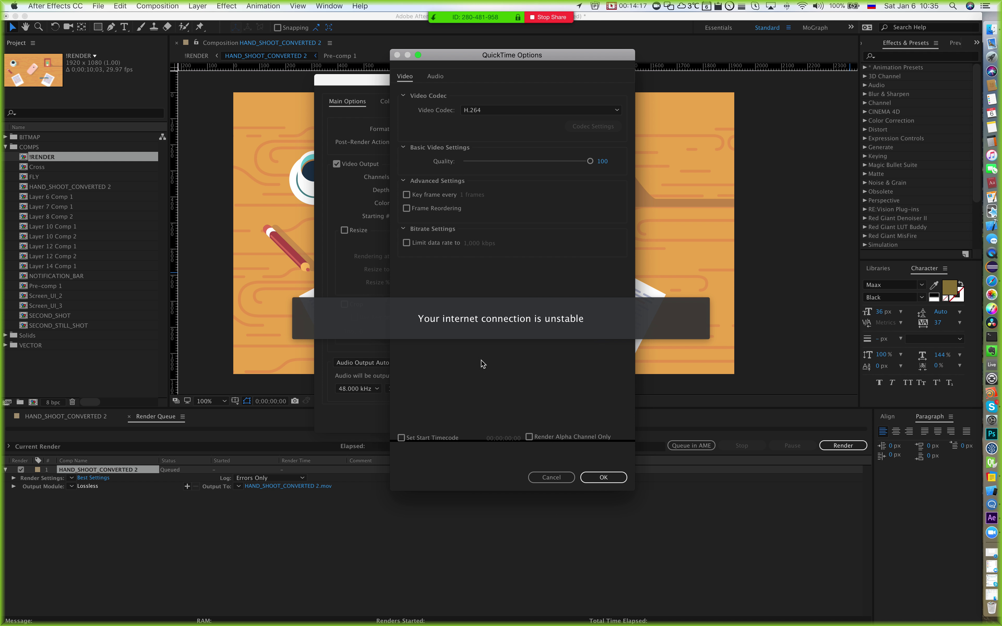
pyautogui.moveTo(509, 55); pyautogui.dragTo(516, 86)
# Step: Set the QuickTime video codec to None (Uncompressed RGB 8-bit) and accept the format options
pyautogui.click(491, 142)
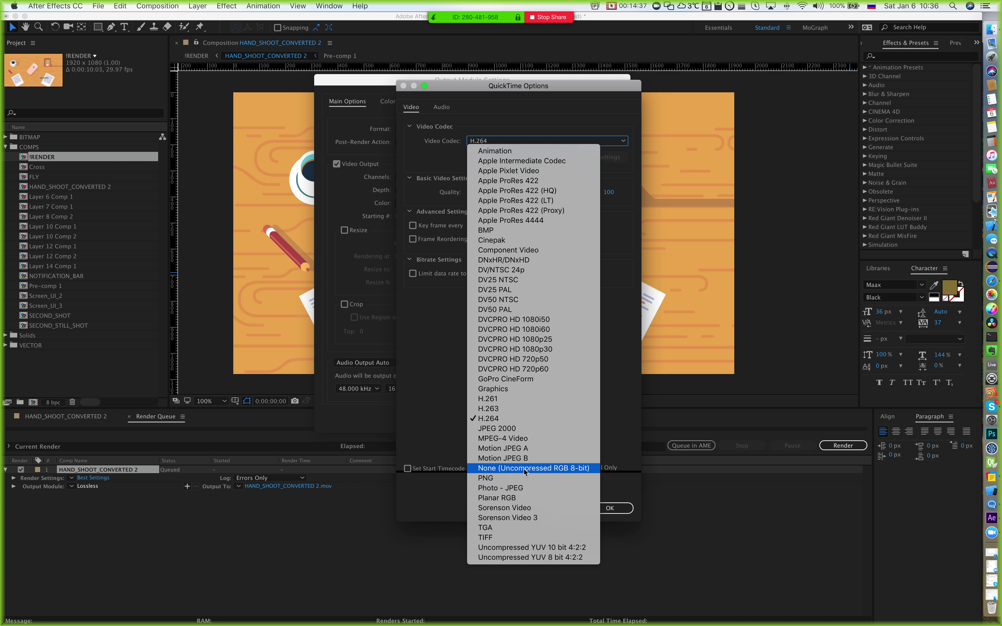
pyautogui.click(569, 469)
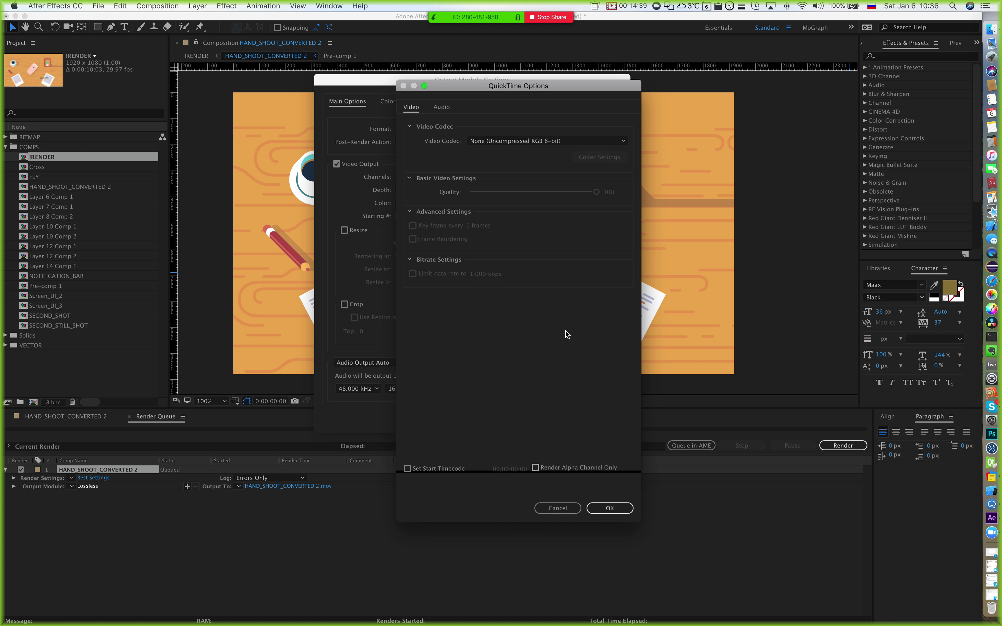
pyautogui.moveTo(514, 87)
pyautogui.mouseDown()
pyautogui.moveTo(497, 90)
pyautogui.moveTo(520, 100)
pyautogui.mouseUp()
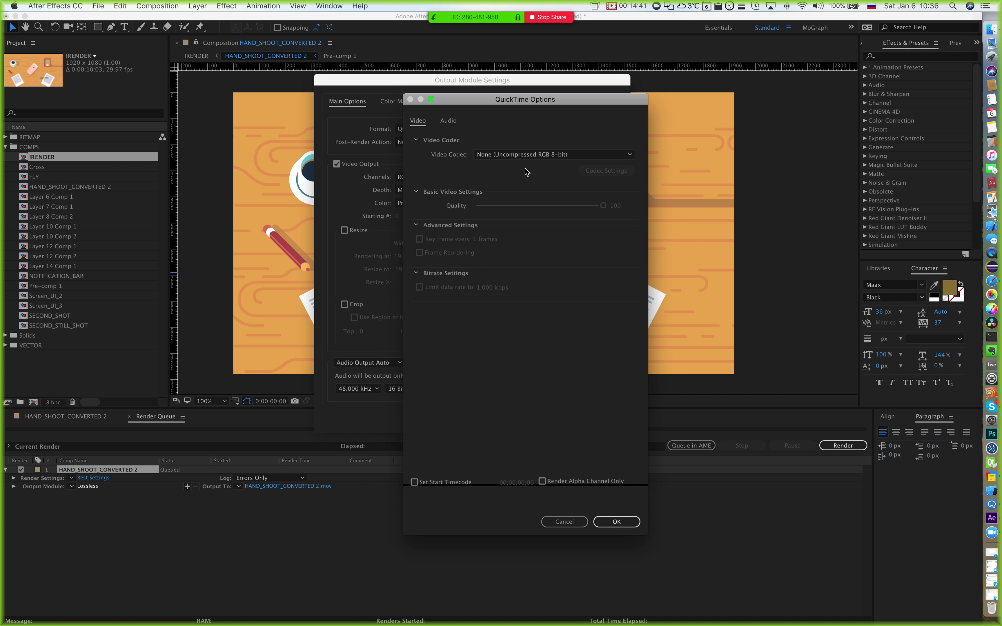
pyautogui.click(614, 522)
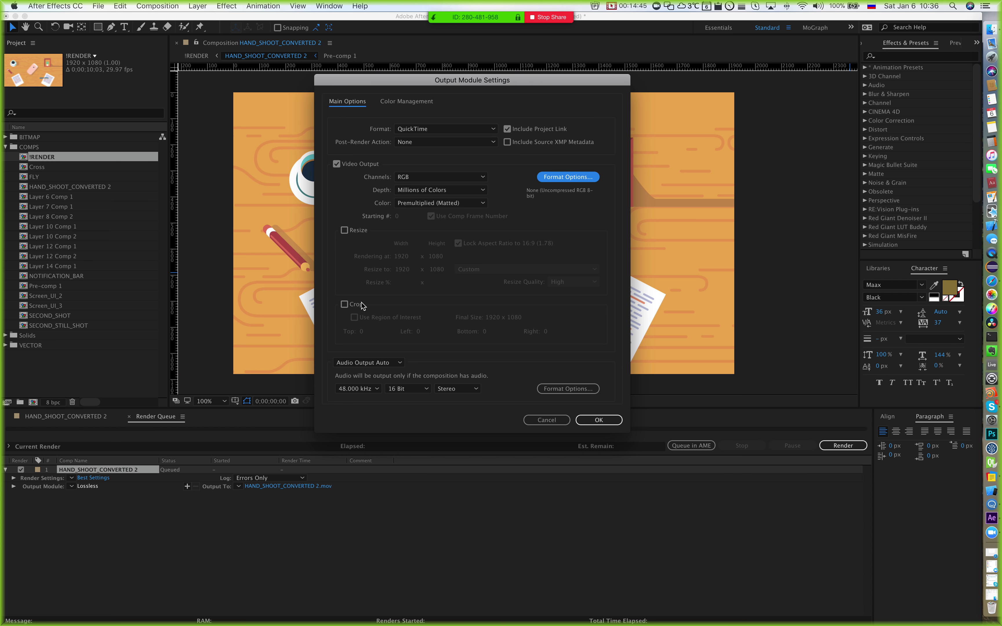
# Step: Turn audio output off and accept the output module settings
pyautogui.click(359, 364)
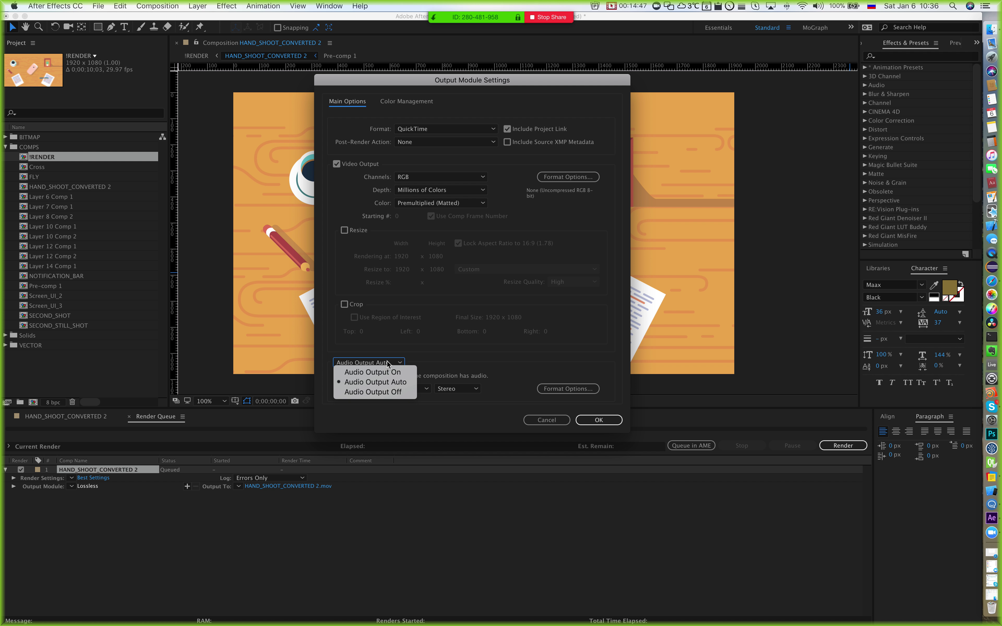
pyautogui.click(372, 392)
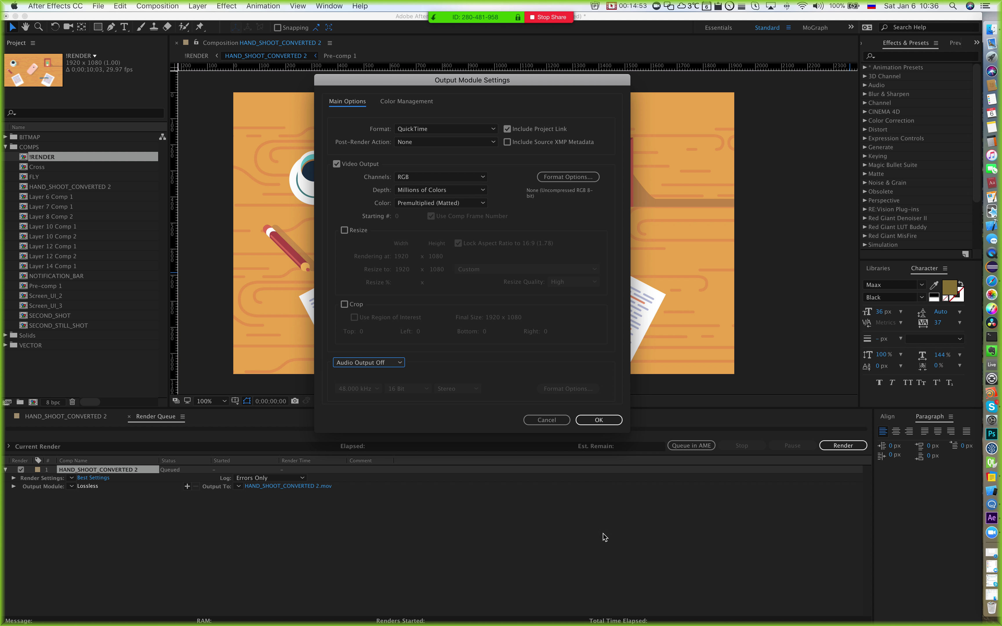
pyautogui.click(598, 420)
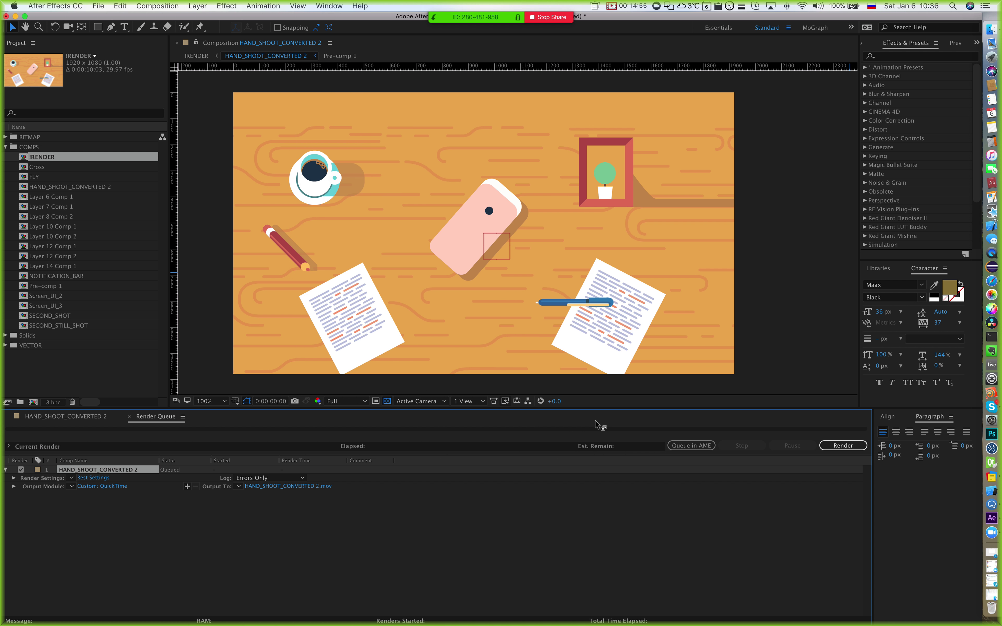
# Step: Choose the RENDER_HERE folder inside LS04's second_part folder in MOGRAPHSCHOOL as the render's output location
pyautogui.click(268, 486)
pyautogui.click(239, 486)
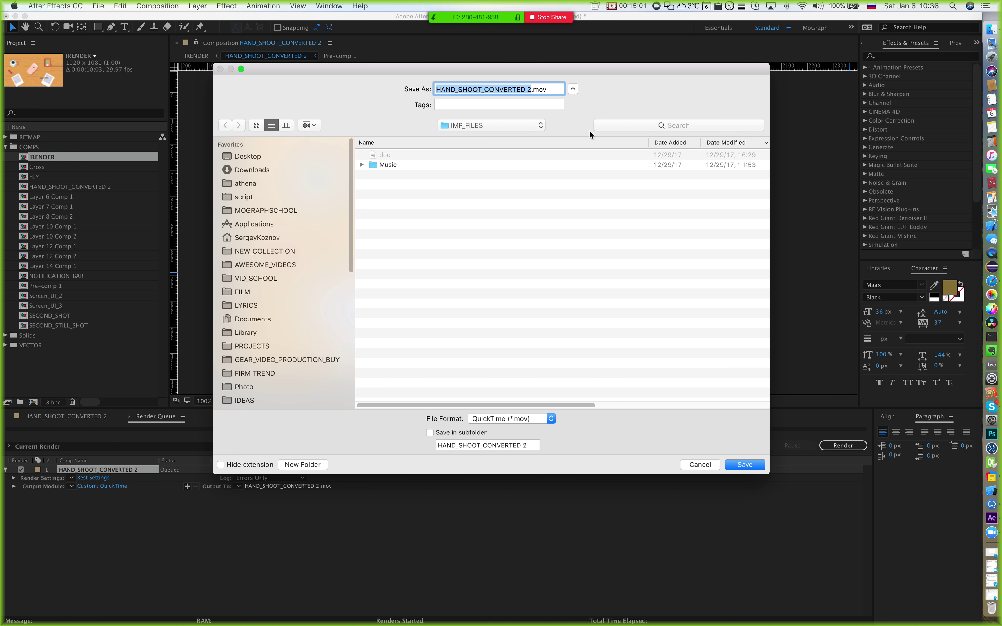
pyautogui.click(496, 128)
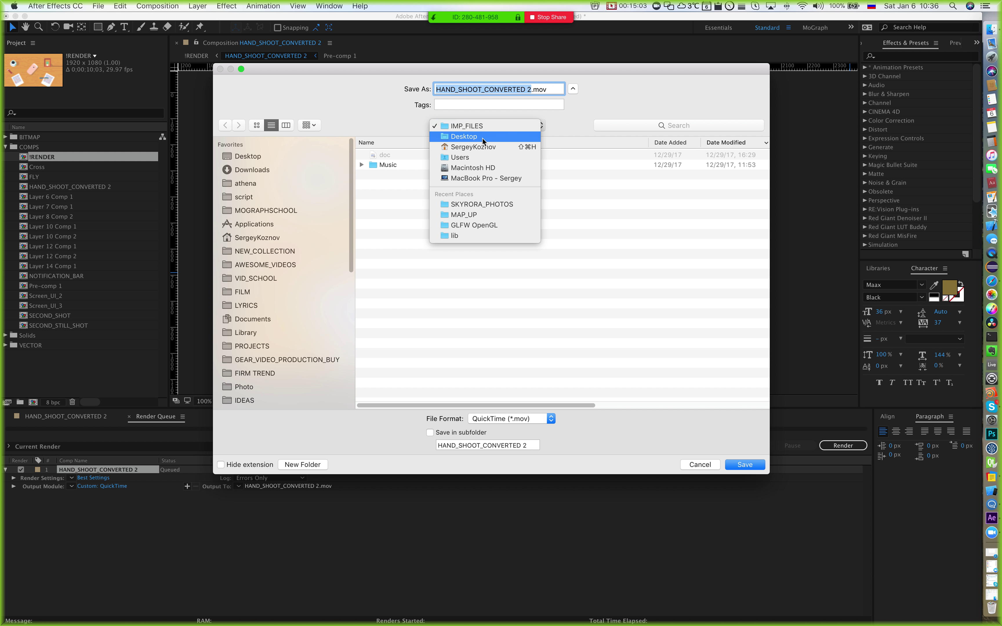
pyautogui.click(407, 293)
pyautogui.click(285, 210)
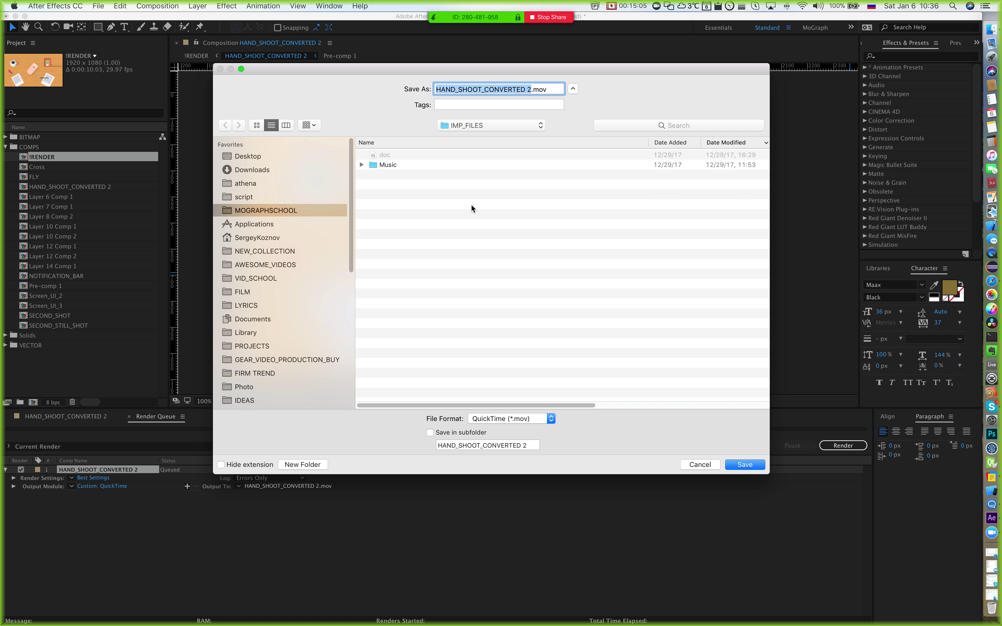
pyautogui.doubleClick(390, 166)
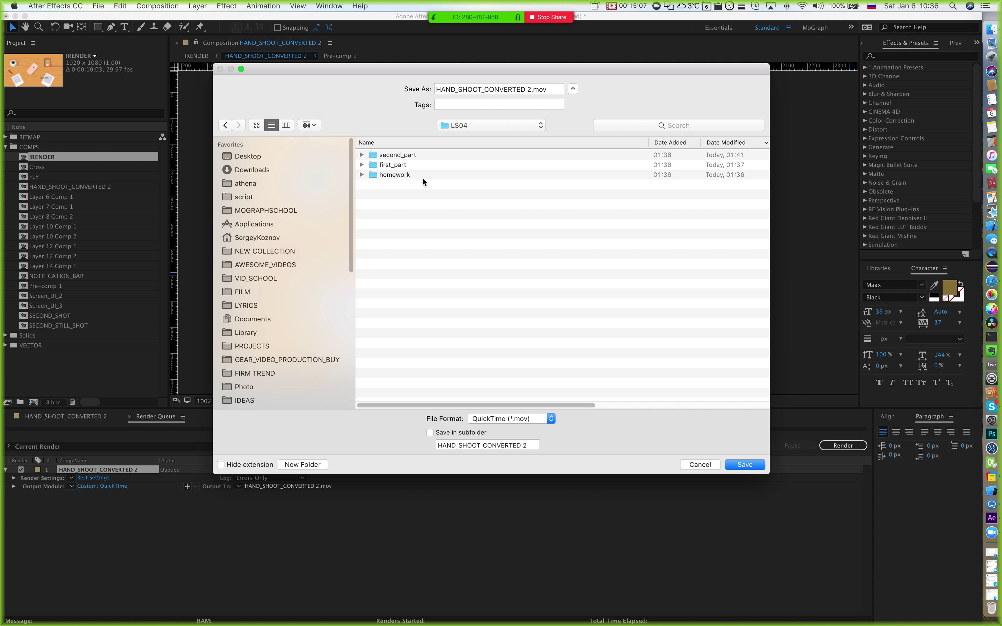
pyautogui.doubleClick(405, 154)
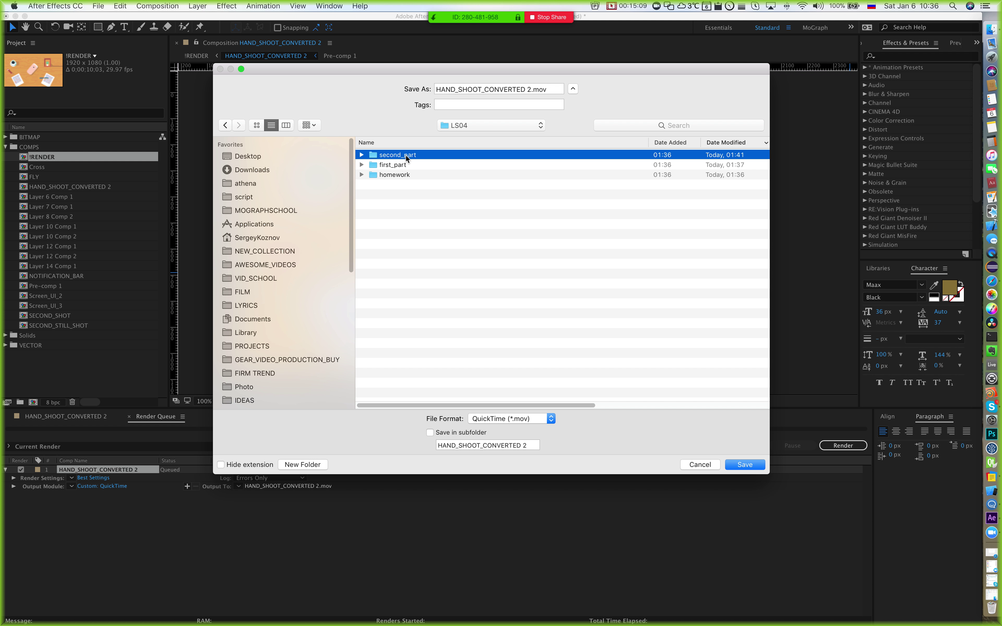
pyautogui.doubleClick(399, 175)
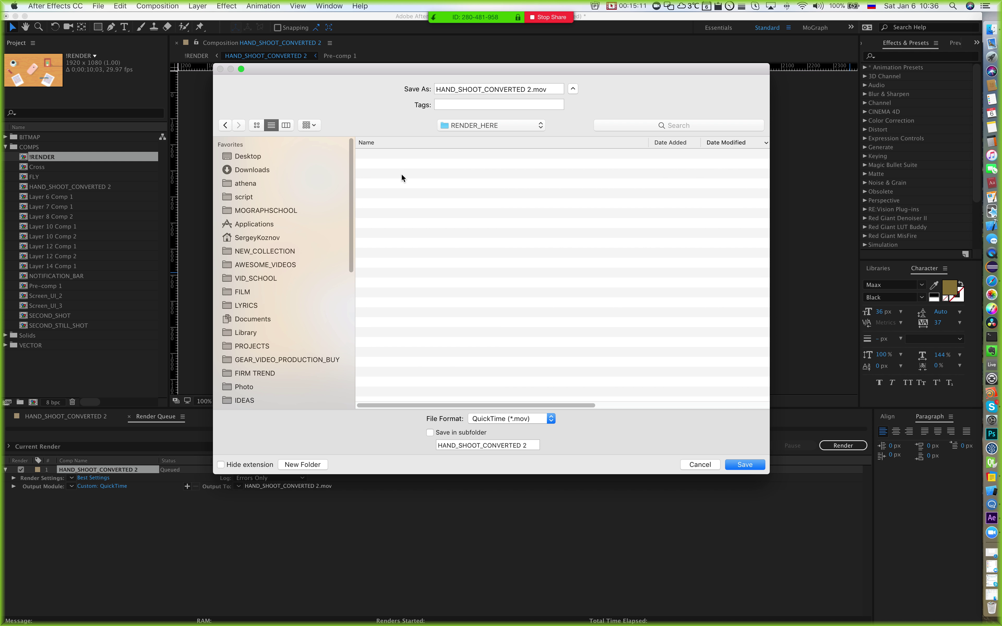
# Step: Save the output file as HAND_SHOOT_CONVERTED_UNCOMPRESSED.mov and start the render
pyautogui.doubleClick(528, 89)
pyautogui.press('BackSpace')
pyautogui.press('BackSpace')
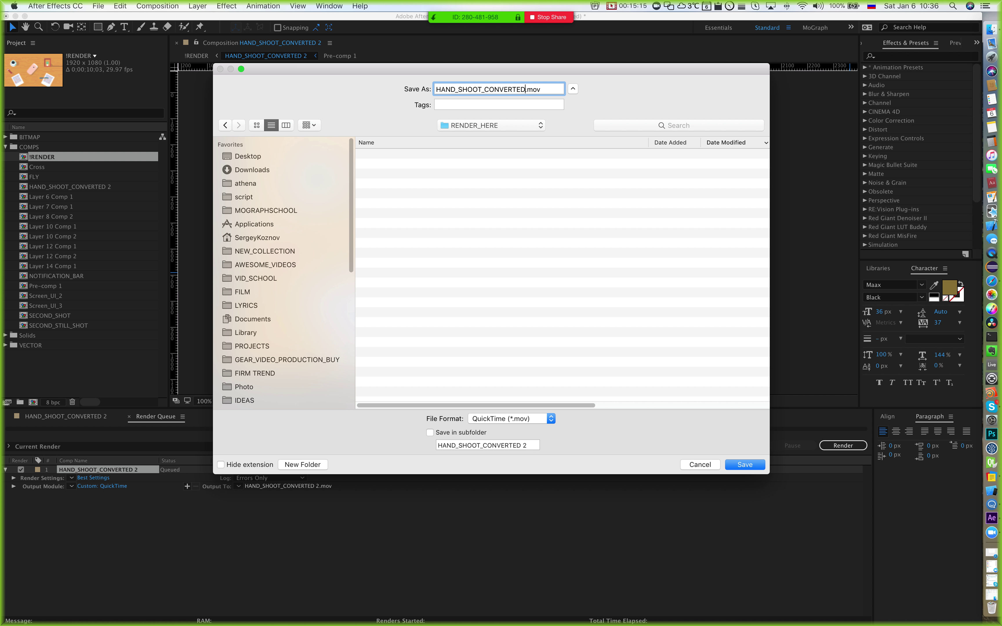
pyautogui.write('_UNCOMPRESSED')
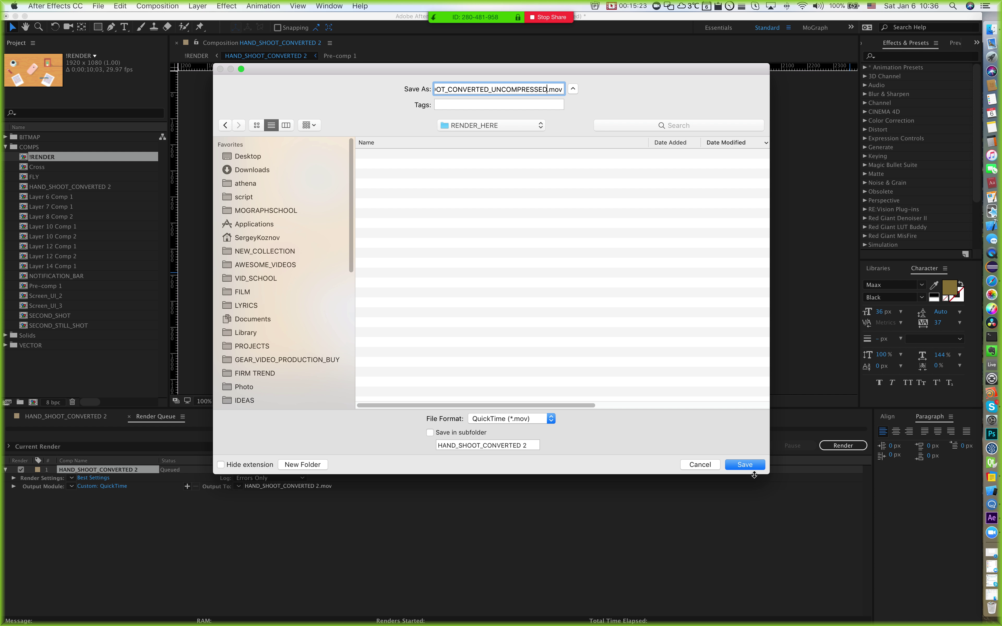
pyautogui.click(744, 464)
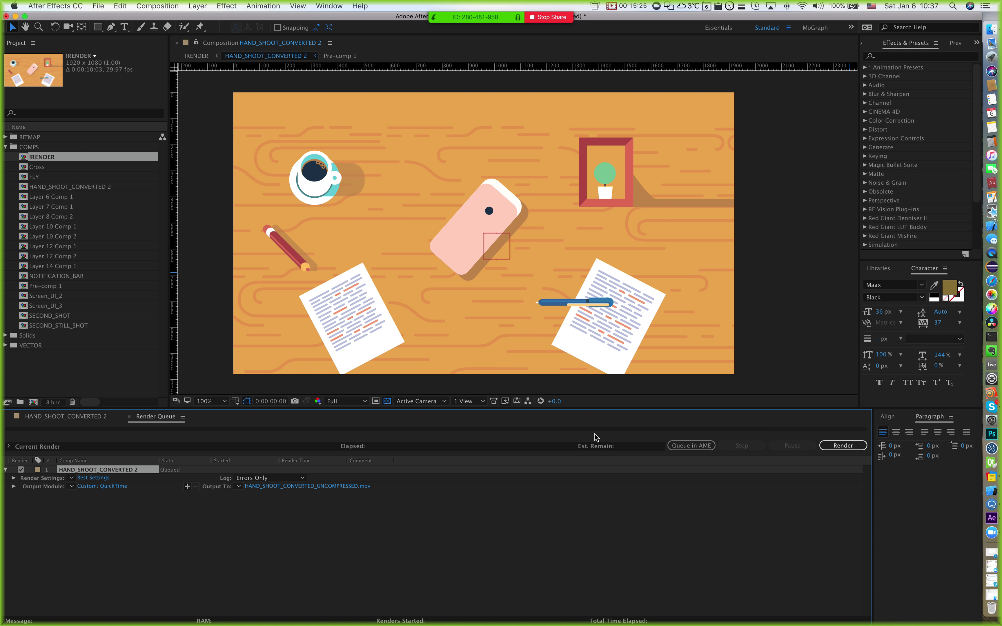
pyautogui.click(843, 445)
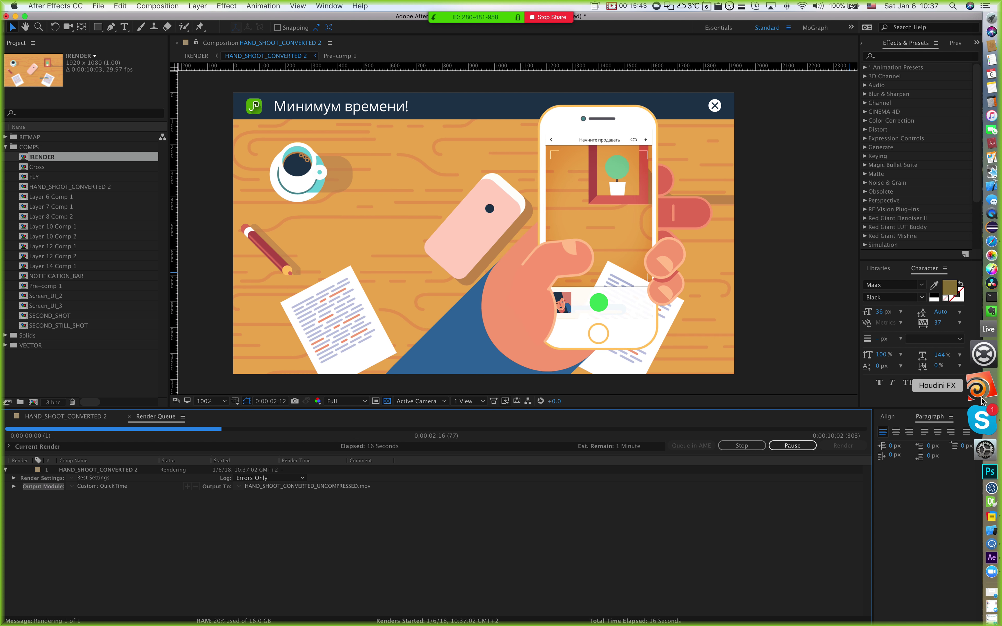
# Step: Check the class group chat in Skype, minimize it and switch to Finder
pyautogui.click(991, 407)
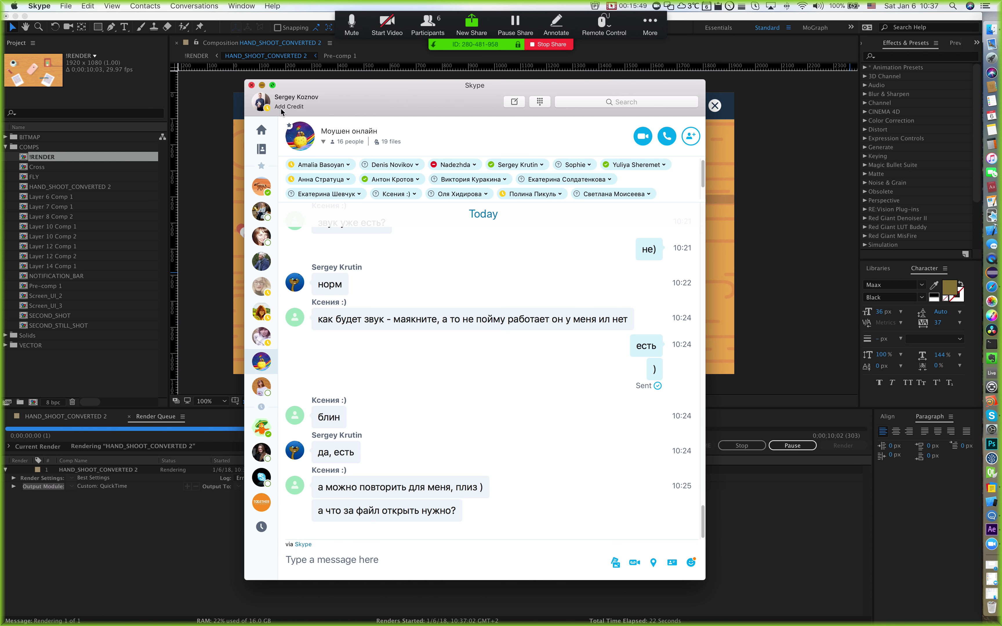
pyautogui.click(262, 85)
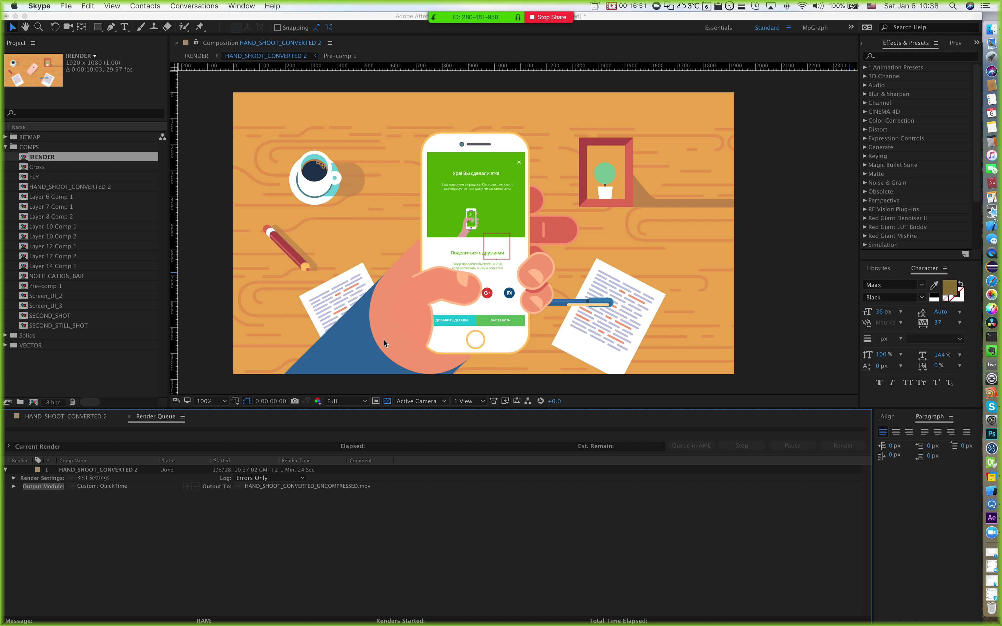
pyautogui.press('super+Tab')
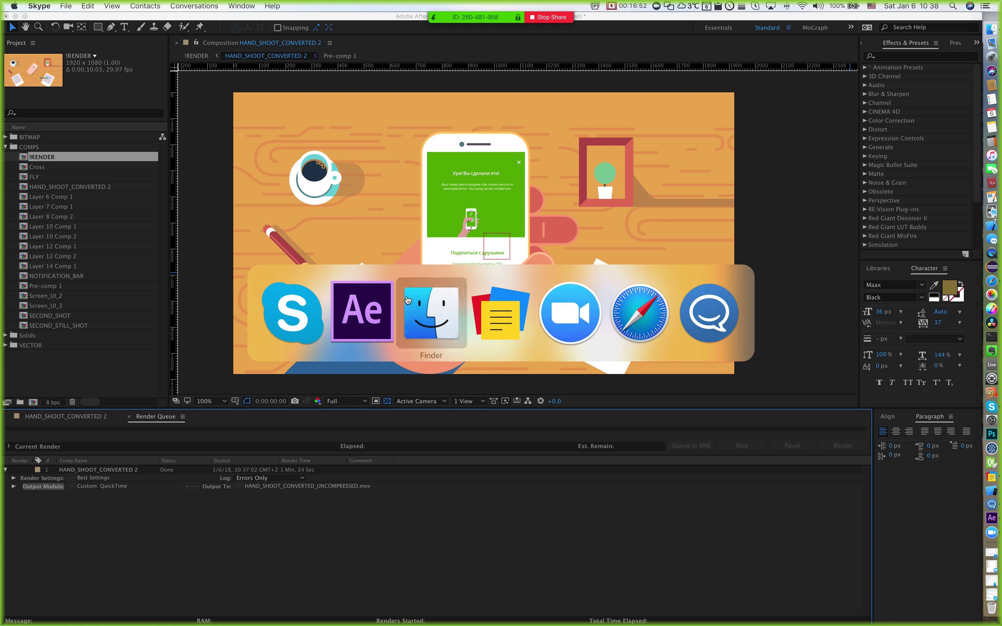
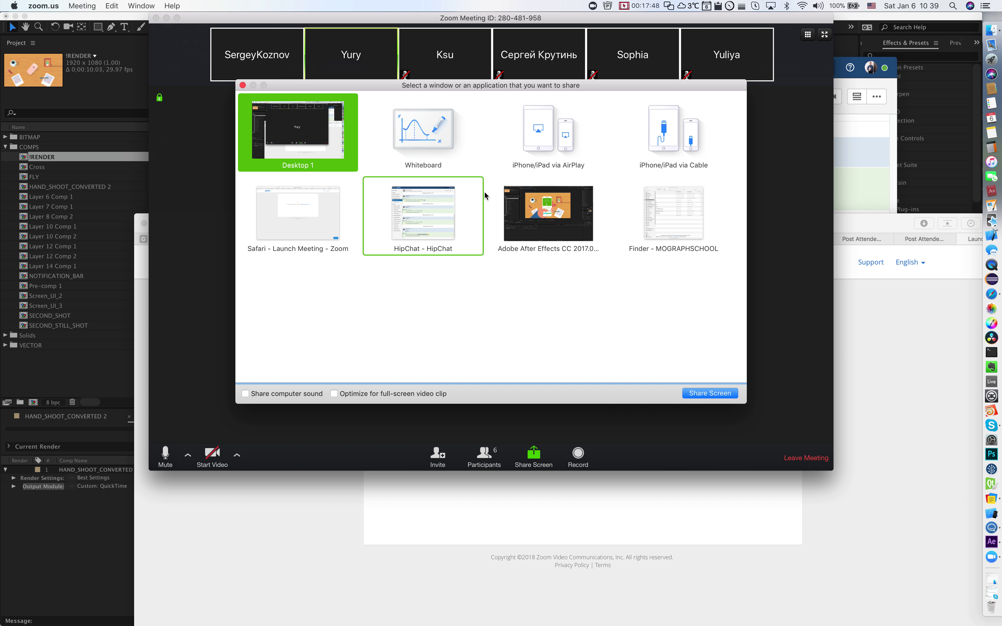
# Step: Share Desktop 1 in the Zoom meeting, minimize the Safari window and close the HipChat window
pyautogui.click(700, 393)
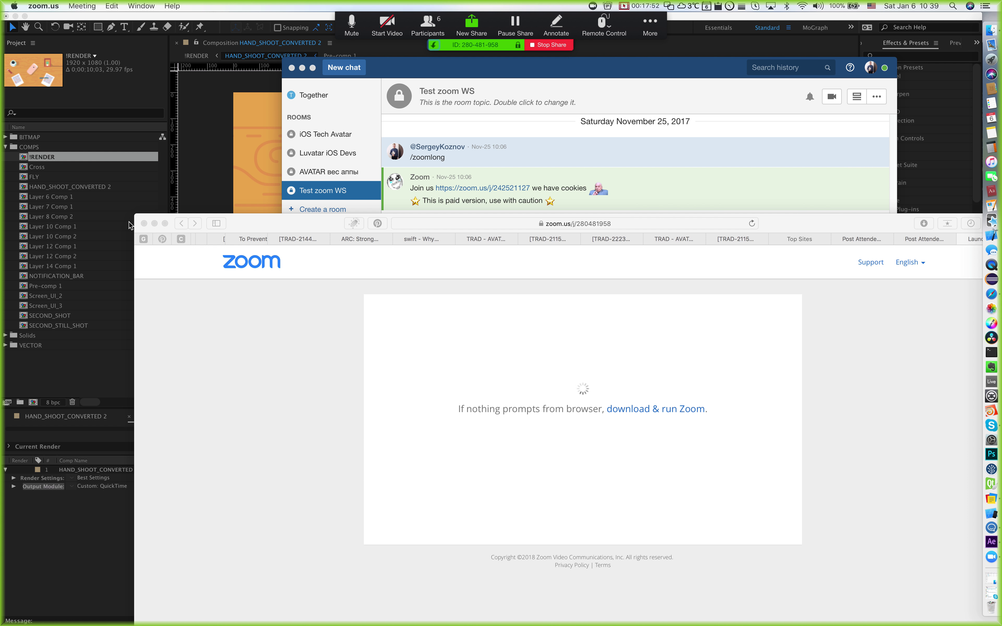
pyautogui.click(154, 224)
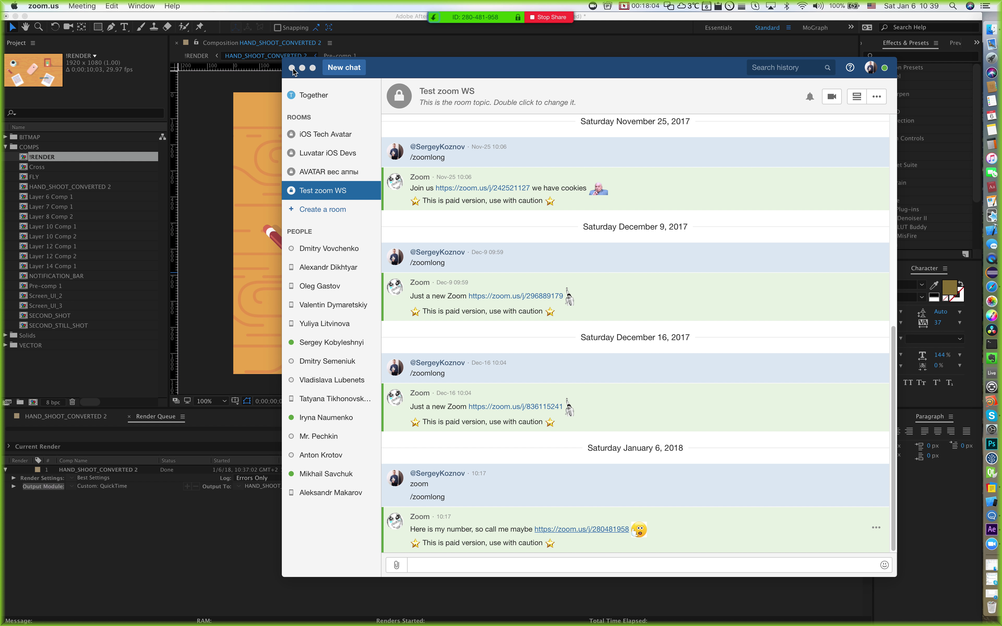
pyautogui.moveTo(293, 72); pyautogui.dragTo(225, 68)
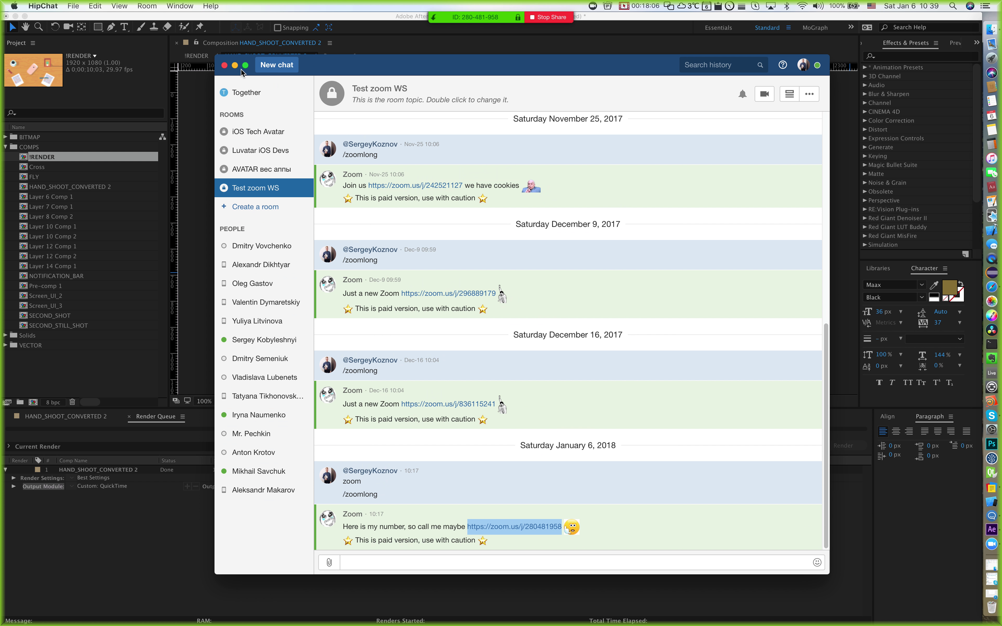
pyautogui.click(224, 65)
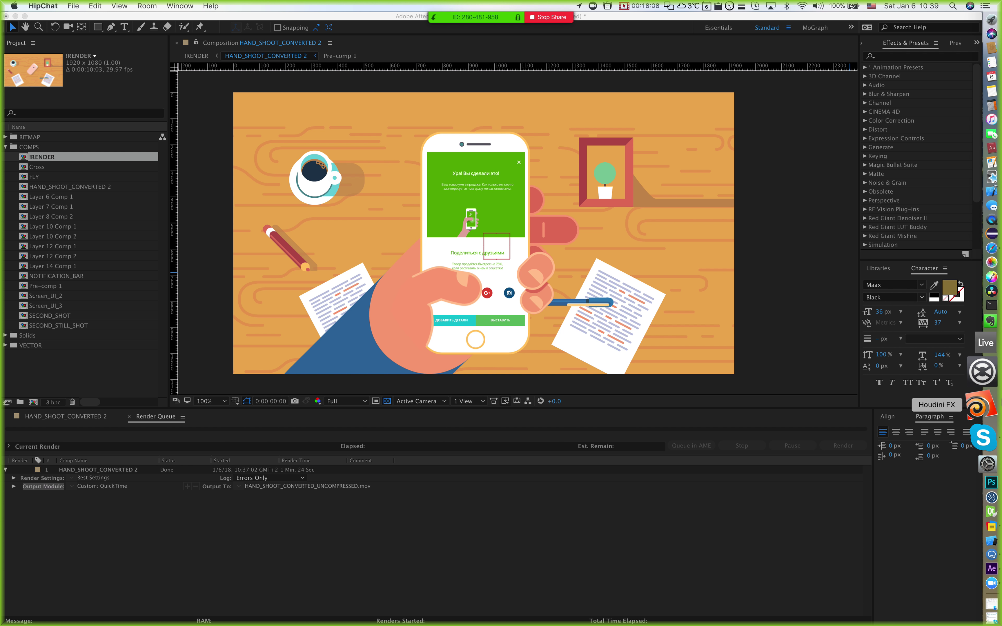
# Step: Restore the minimized LS04 Finder window, reposition it over After Effects and enlarge it
pyautogui.click(986, 568)
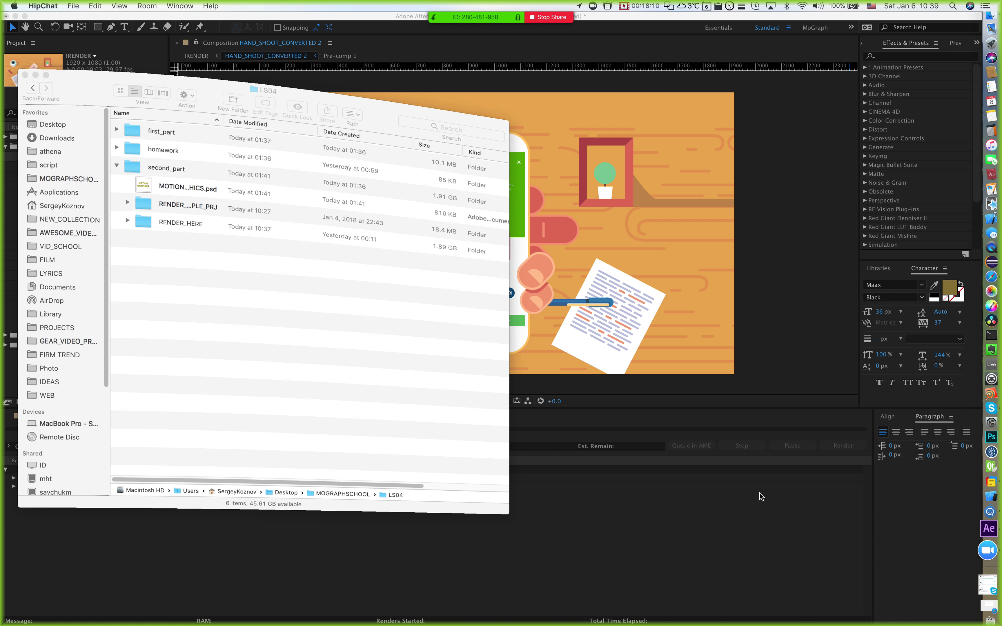
pyautogui.moveTo(374, 80); pyautogui.dragTo(542, 97)
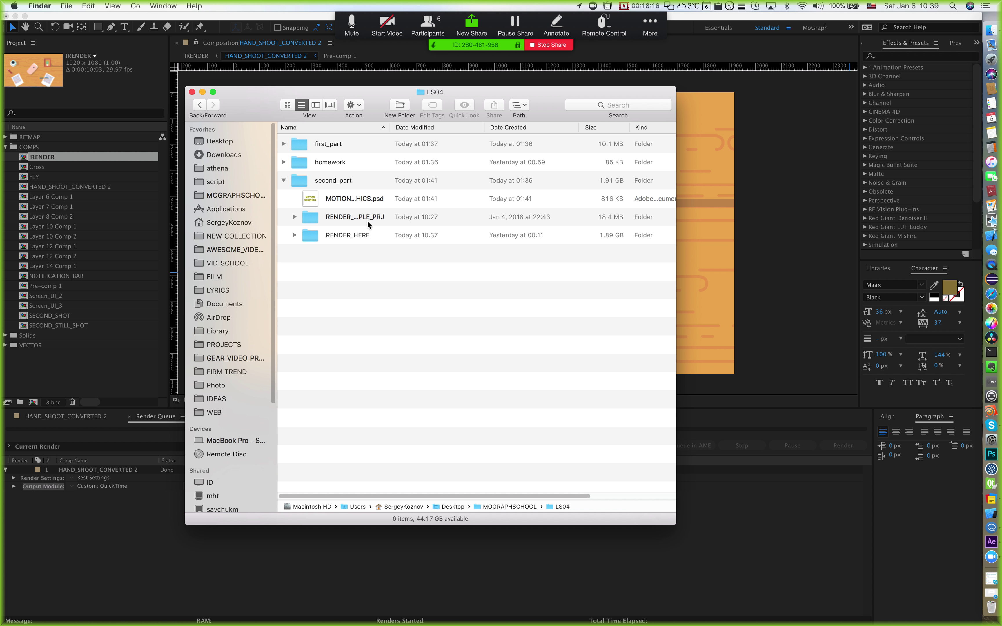
pyautogui.click(347, 203)
pyautogui.moveTo(357, 92); pyautogui.dragTo(451, 127)
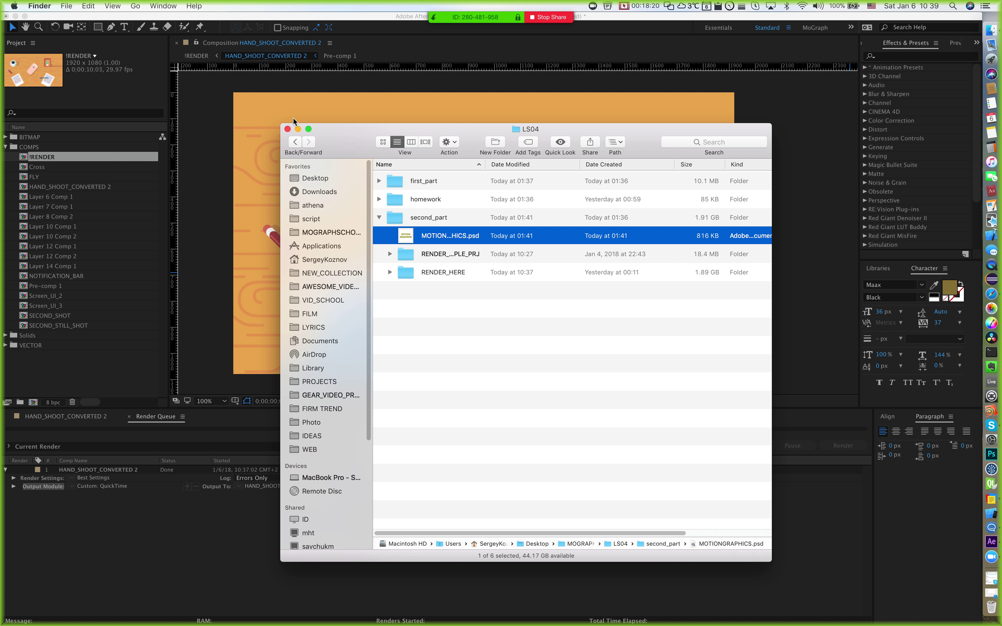
pyautogui.moveTo(281, 125); pyautogui.dragTo(222, 99)
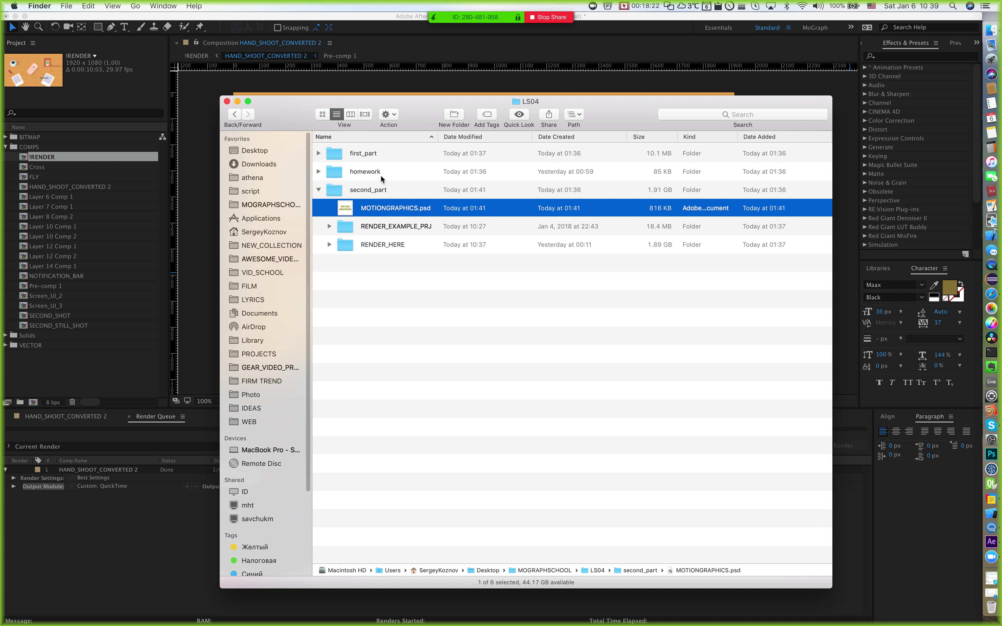
# Step: Expand RENDER_HERE inside the second_part folder and select HAND_SHOOT_CONVERTED_UNCOMPRESSED.mov, leaving RENDER_EXAMPLE_PRJ collapsed
pyautogui.click(350, 183)
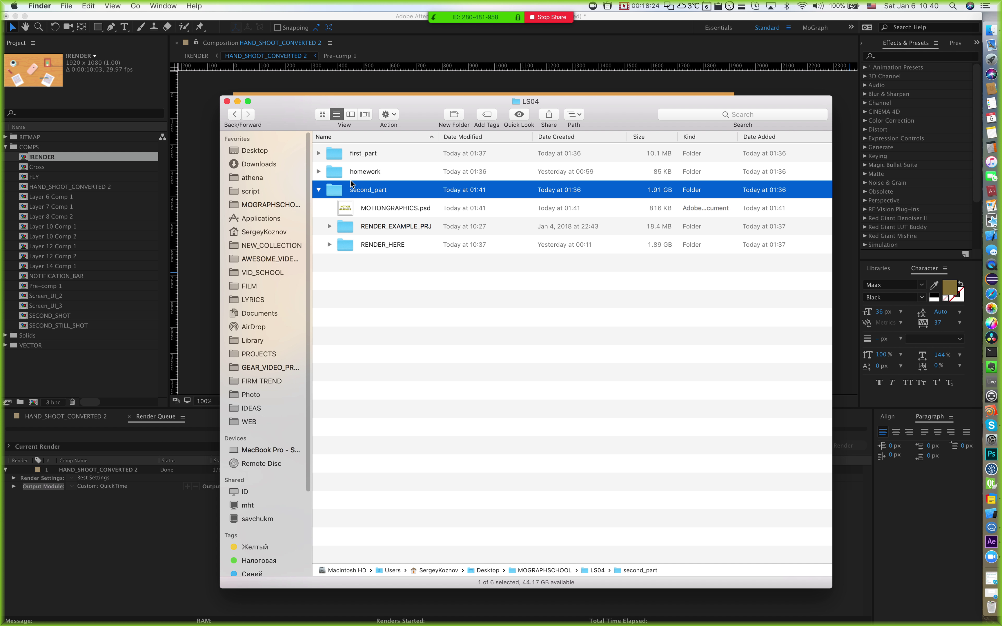
pyautogui.press('Up')
pyautogui.press('Up')
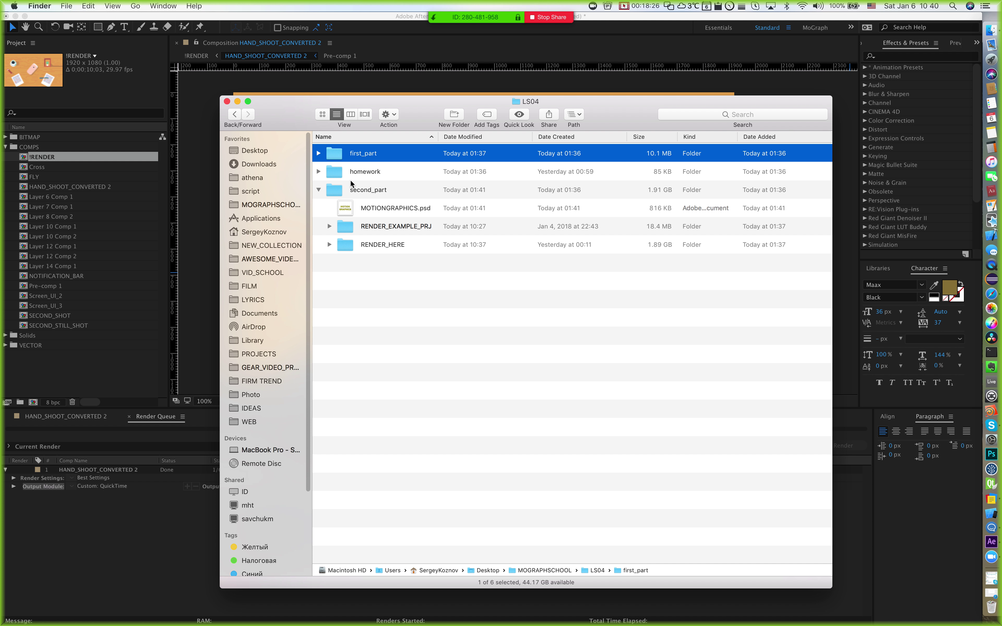
pyautogui.press('Down')
pyautogui.press('Down')
pyautogui.press('Down')
pyautogui.press('Down')
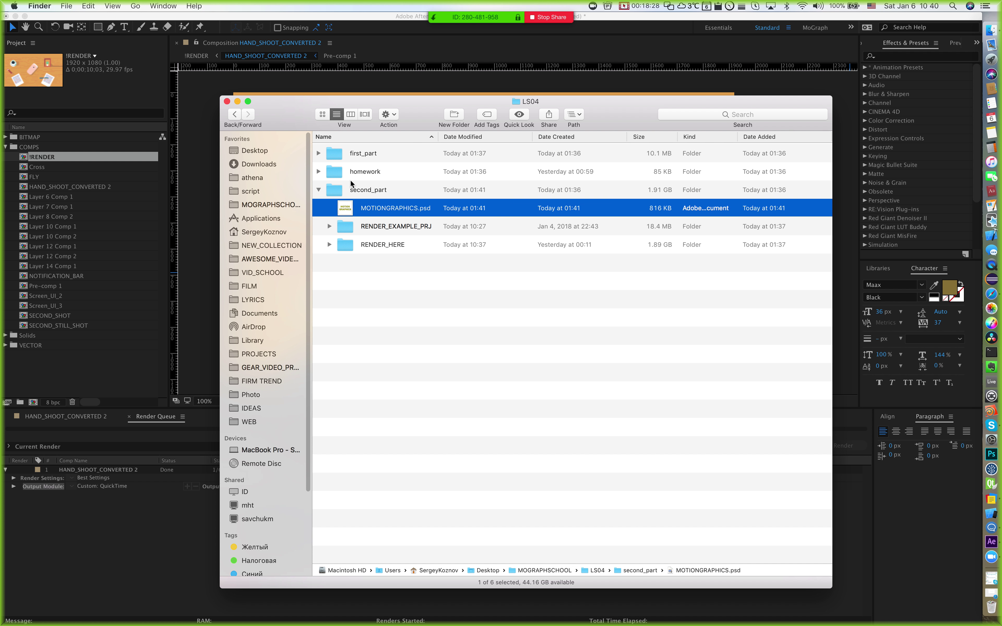
pyautogui.hotkey('alt', 'Right')
pyautogui.press('Up')
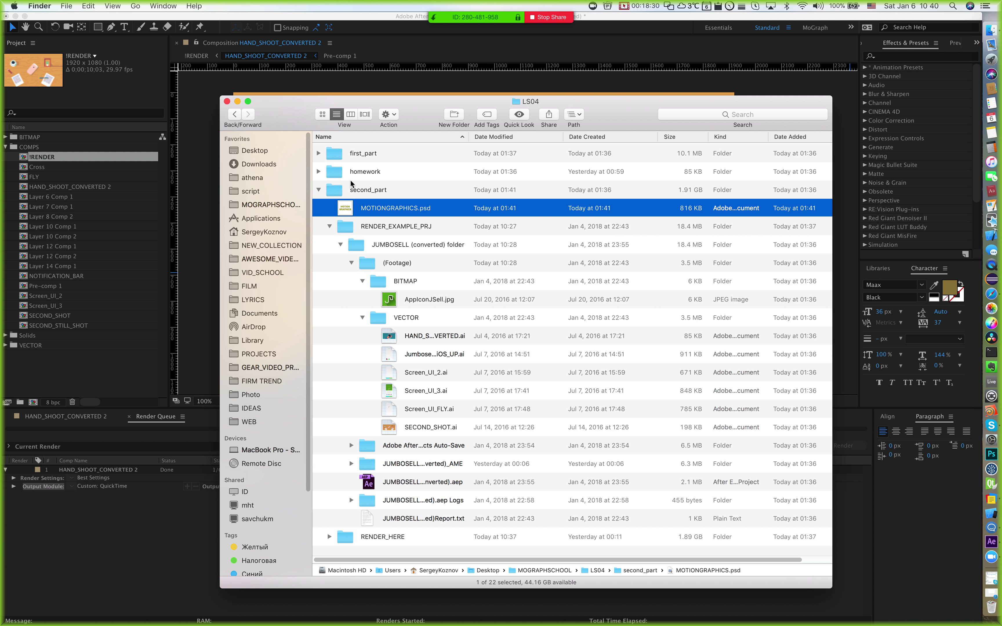
pyautogui.press('Down')
pyautogui.hotkey('alt', 'Left')
pyautogui.press('Down')
pyautogui.hotkey('alt', 'Right')
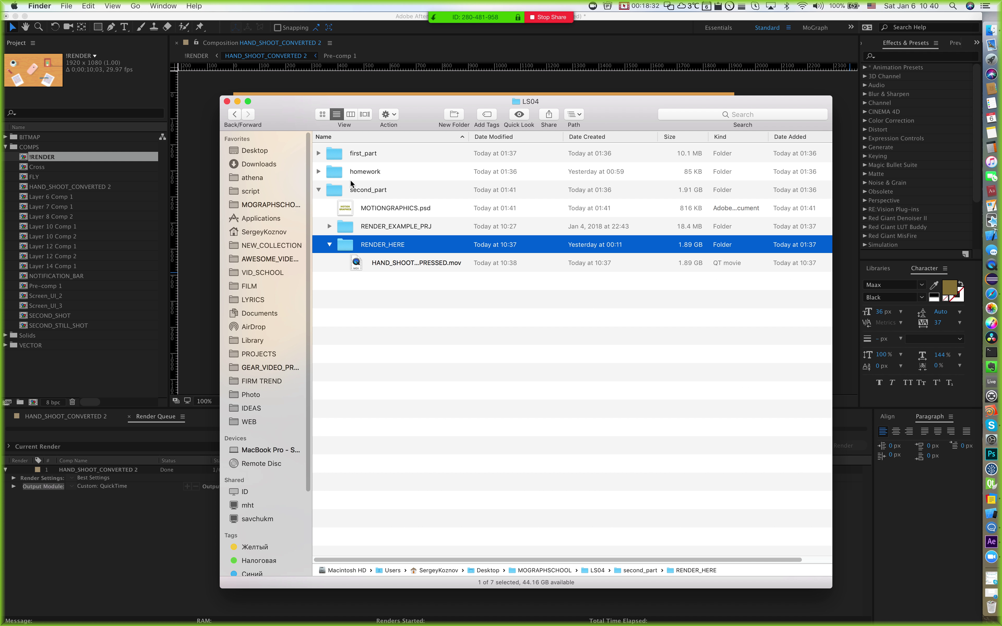
pyautogui.press('Down')
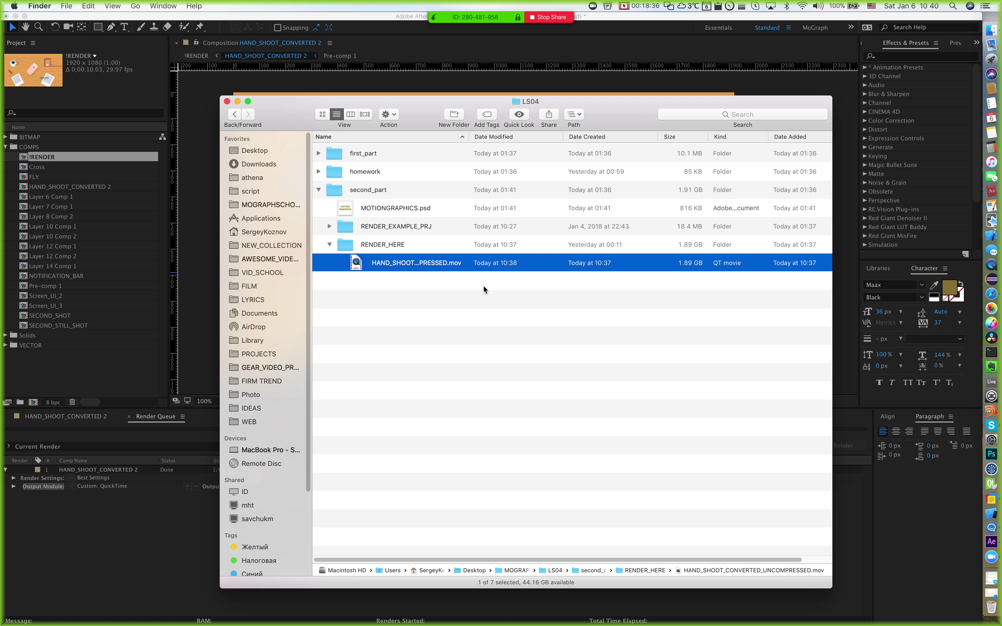
# Step: Preview the rendered movie with Quick Look, close the preview and widen the Name column
pyautogui.press('space')
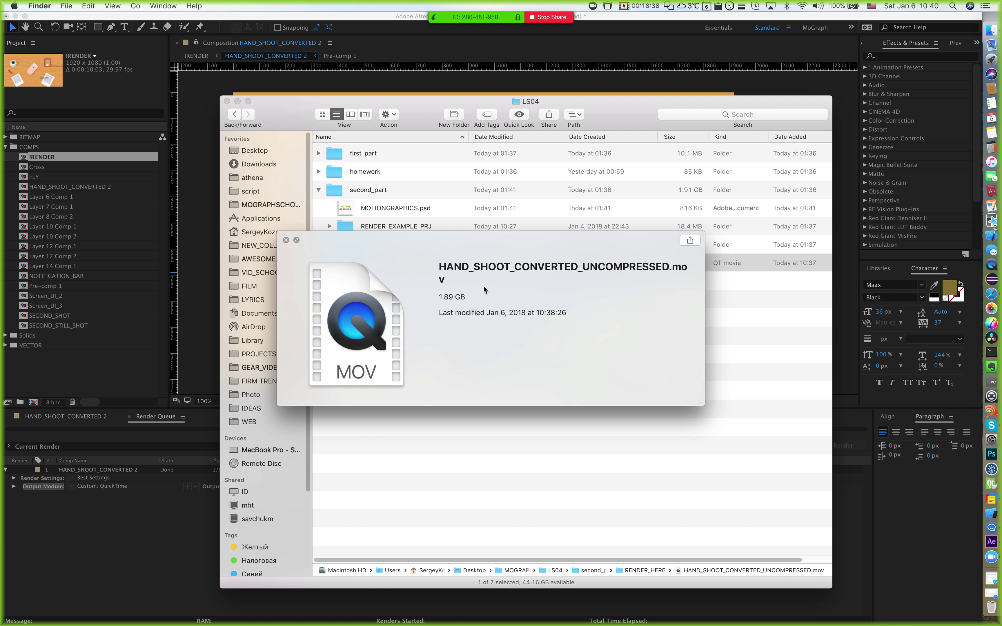
pyautogui.press('space')
pyautogui.moveTo(466, 136); pyautogui.dragTo(511, 137)
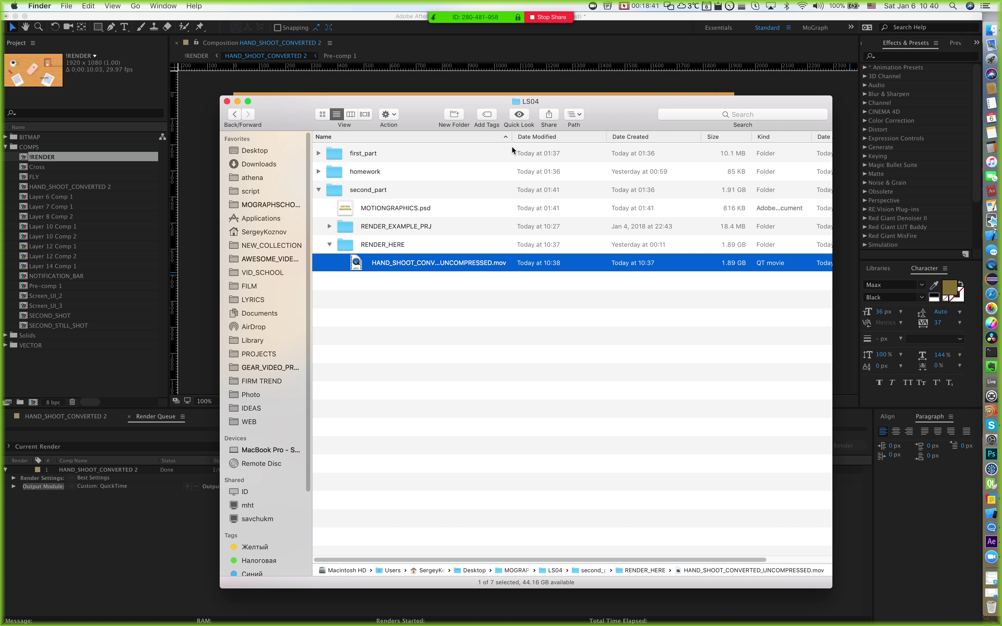
# Step: Play HAND_SHOOT_CONVERTED_UNCOMPRESSED.mov in Super Player Lite and close the player window
pyautogui.rightClick(418, 264)
pyautogui.moveTo(637, 278)
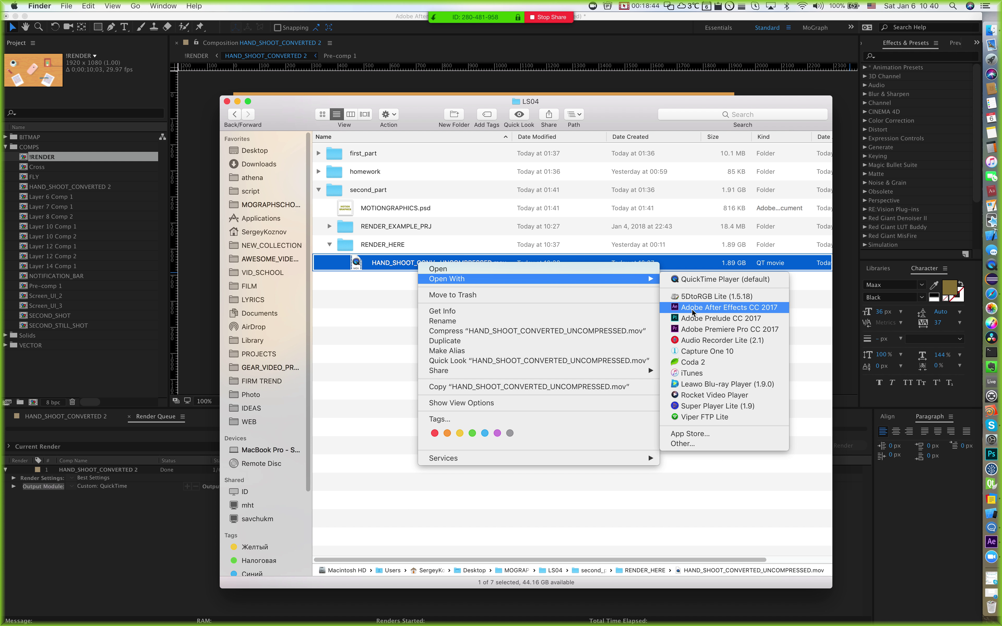
pyautogui.click(695, 405)
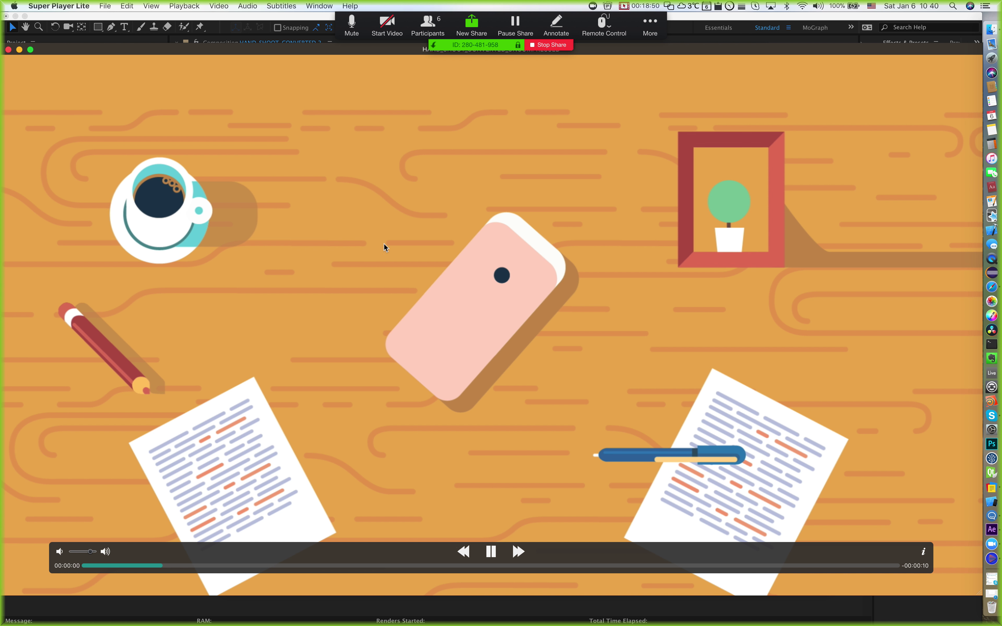
pyautogui.click(9, 50)
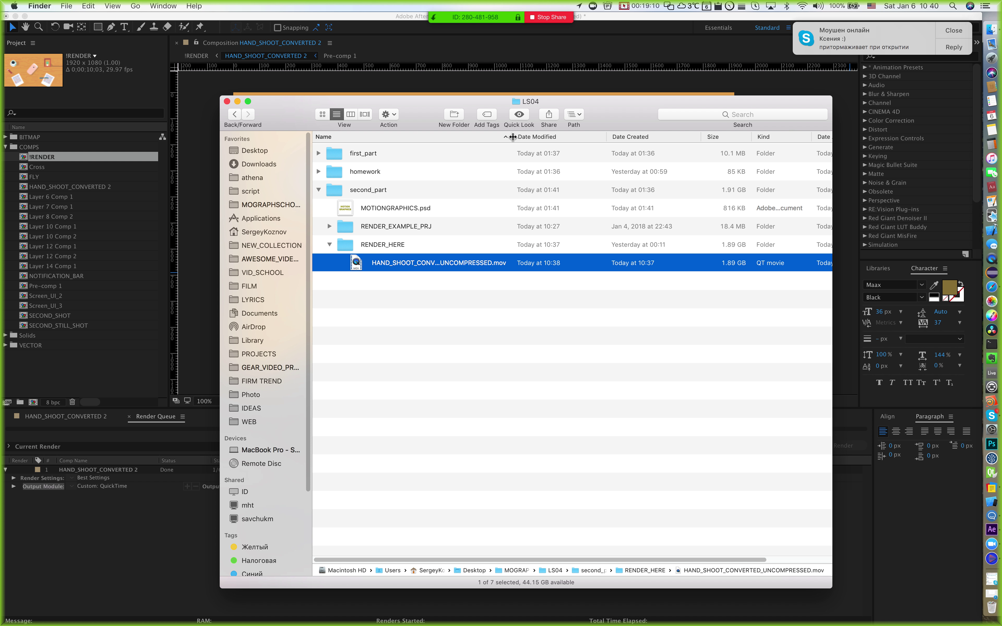
# Step: Widen the Name column to fit the movie's full file name and ignore the zoom.us crash report
pyautogui.moveTo(513, 137); pyautogui.dragTo(573, 157)
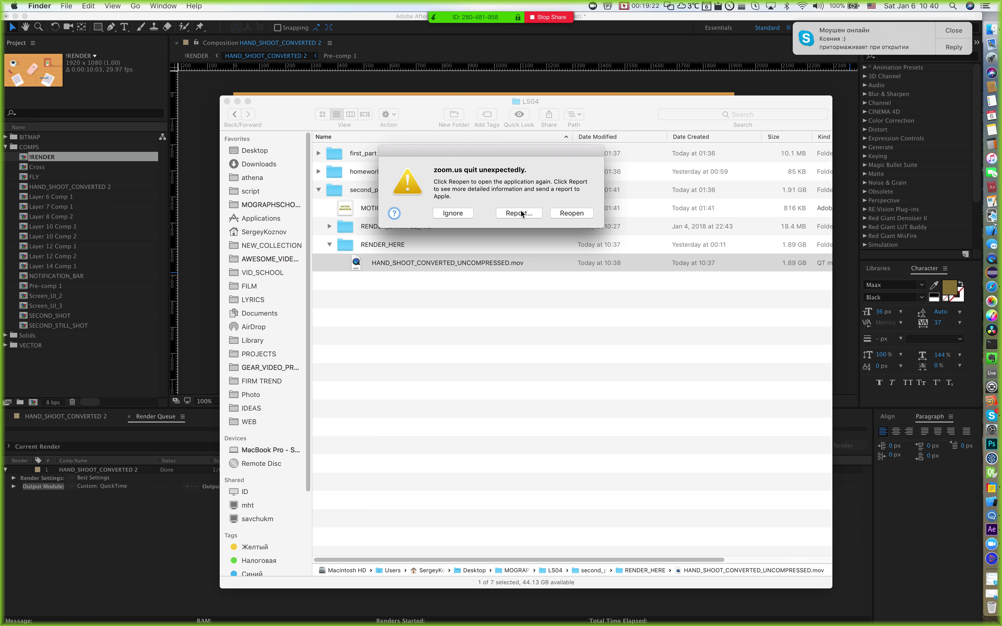
pyautogui.click(448, 213)
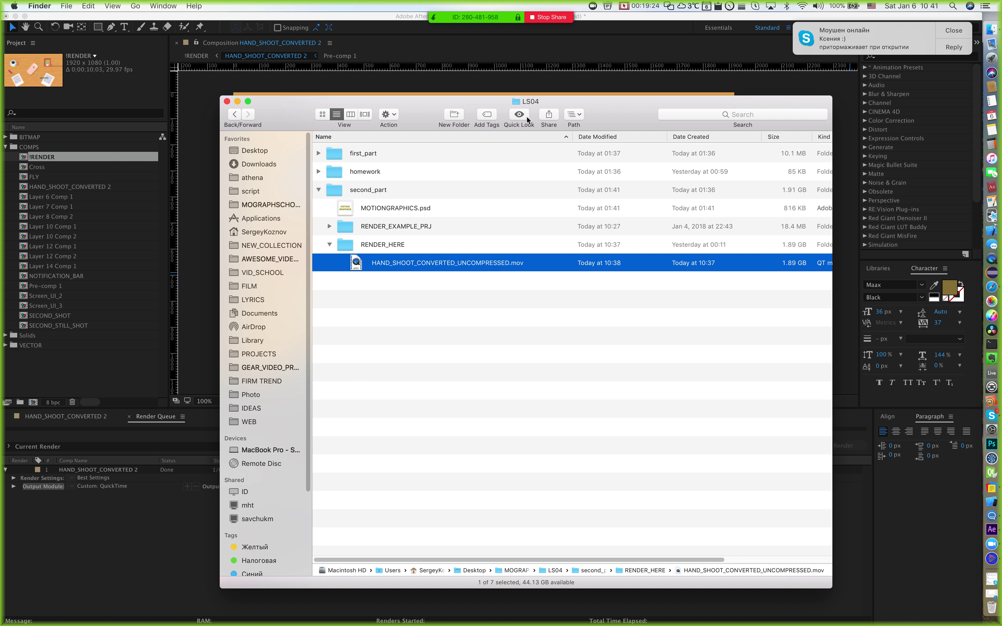
pyautogui.moveTo(565, 100); pyautogui.dragTo(539, 98)
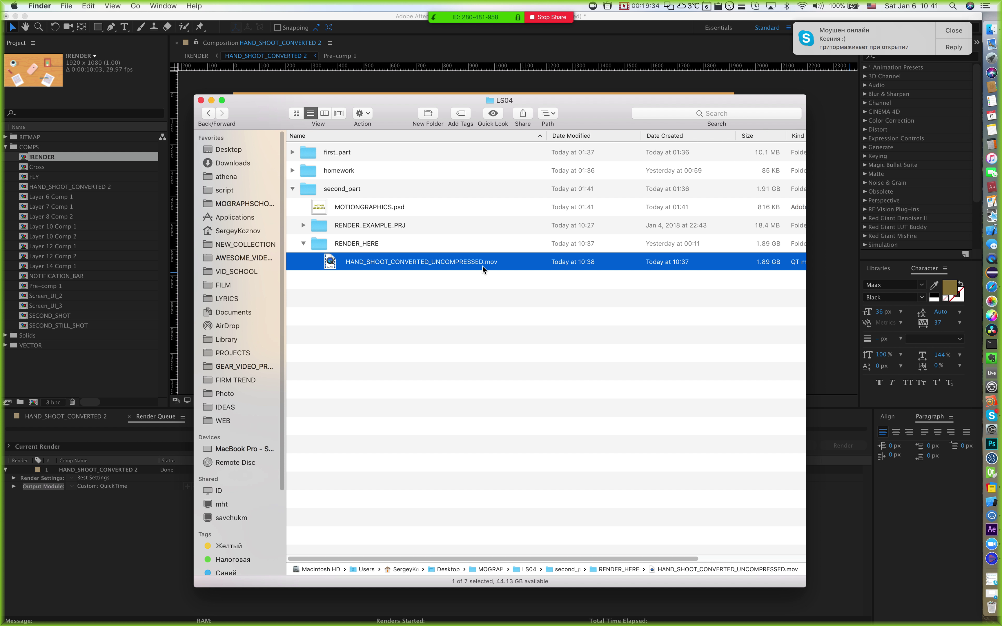
# Step: Switch to the HAND_SHOOT_CONVERTED 2 timeline in After Effects, advance one frame and return the playhead to the start
pyautogui.click(40, 422)
pyautogui.click(44, 419)
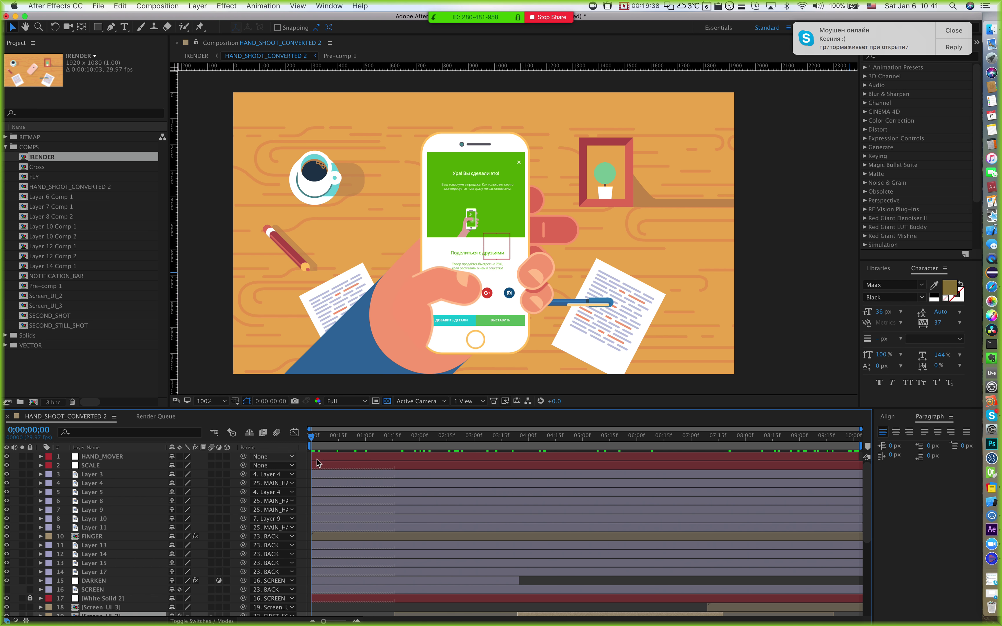
pyautogui.press('pagedown')
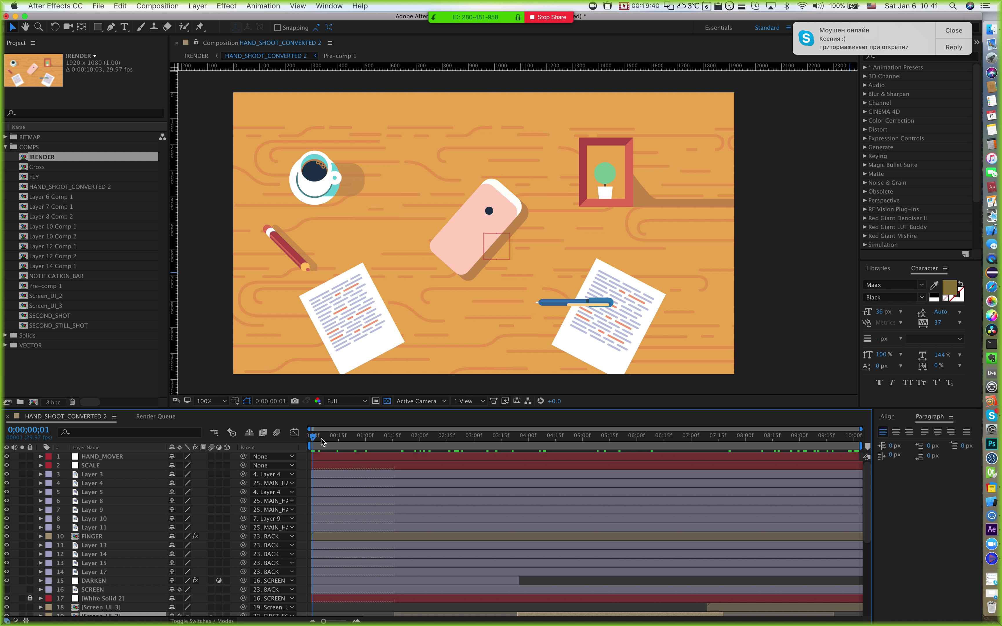
pyautogui.moveTo(322, 443); pyautogui.dragTo(269, 437)
# Step: Duplicate the finished HAND_SHOOT_CONVERTED 2 item in the Render Queue and select the copy
pyautogui.click(155, 416)
pyautogui.click(101, 469)
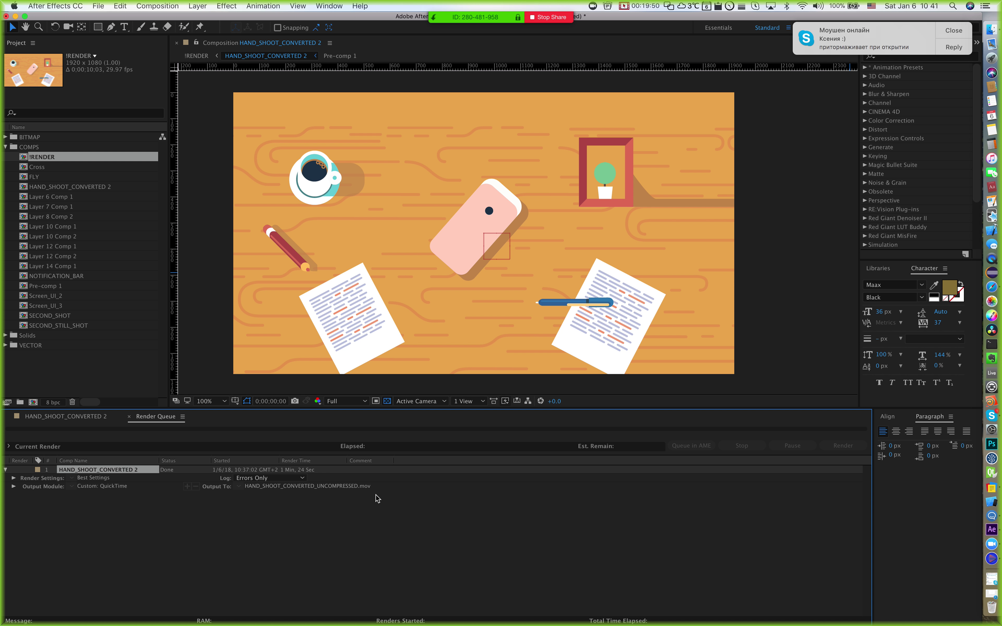
pyautogui.click(113, 496)
pyautogui.click(124, 471)
pyautogui.press('super+d')
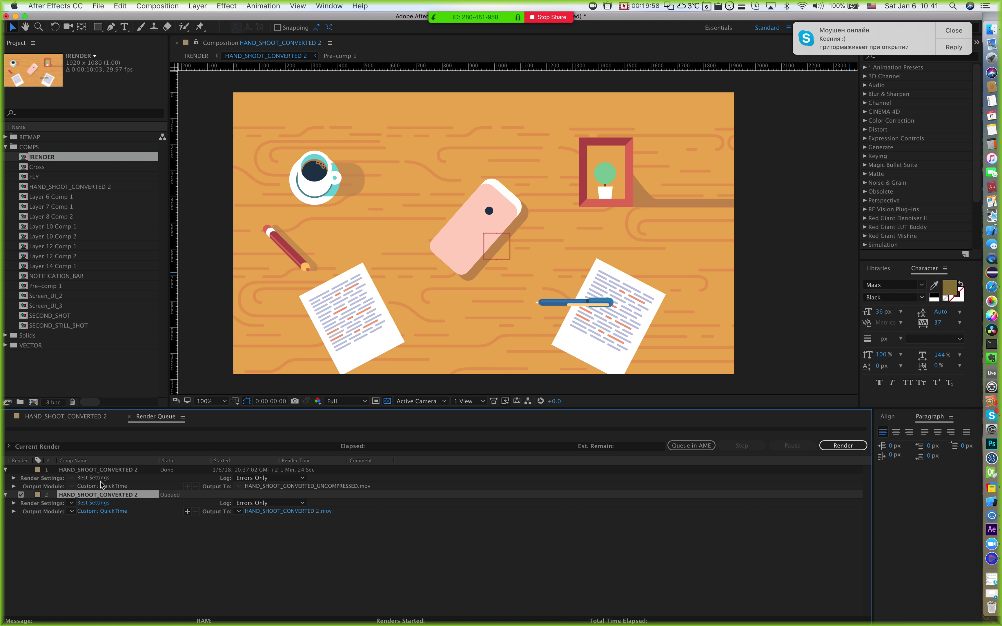
pyautogui.click(115, 470)
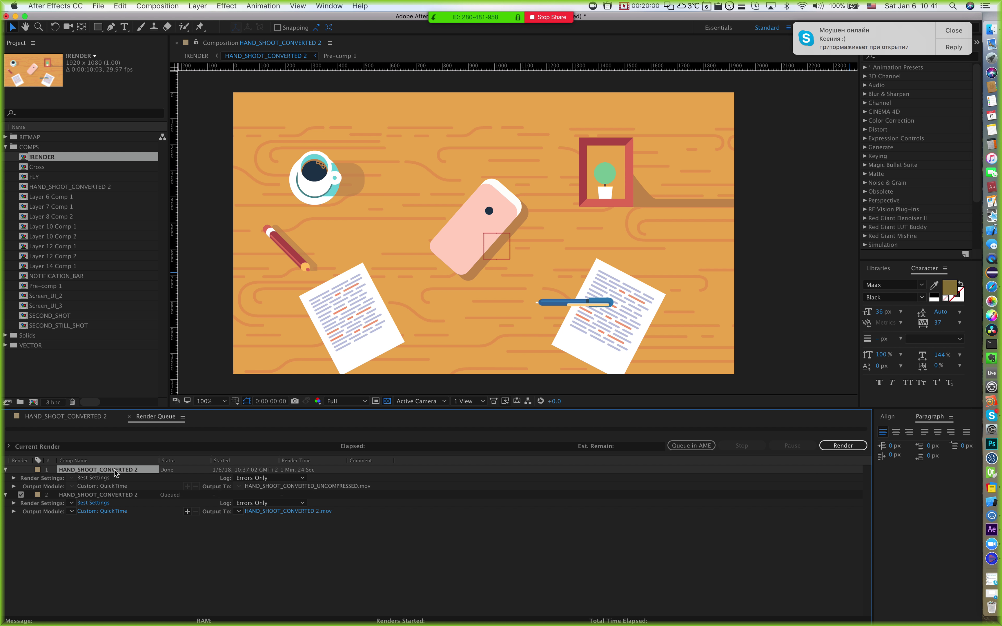
pyautogui.click(113, 496)
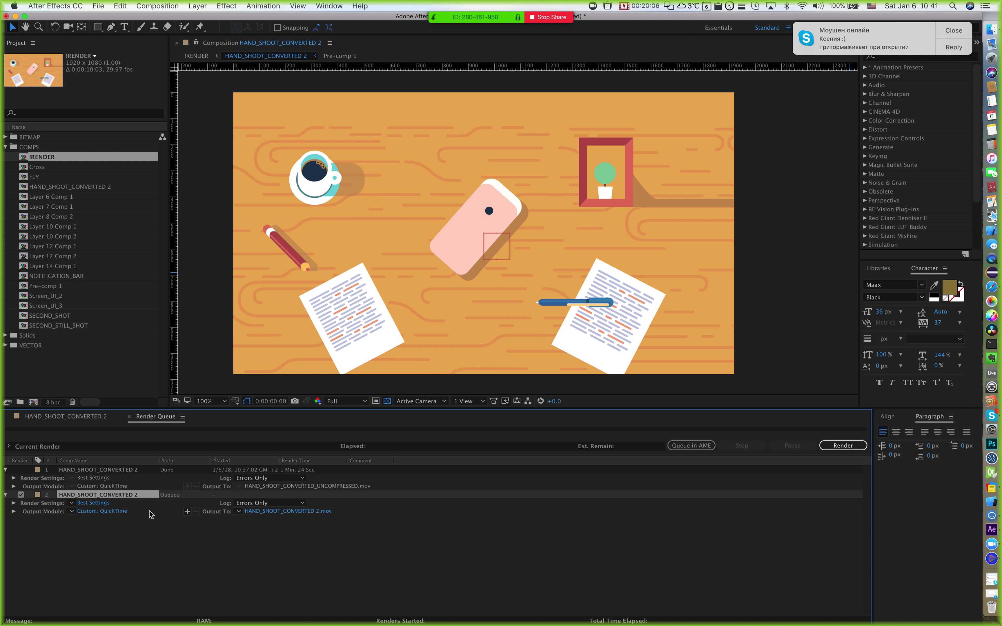
# Step: Set the queued copy's QuickTime video codec to H.264 and accept the output module settings
pyautogui.click(93, 512)
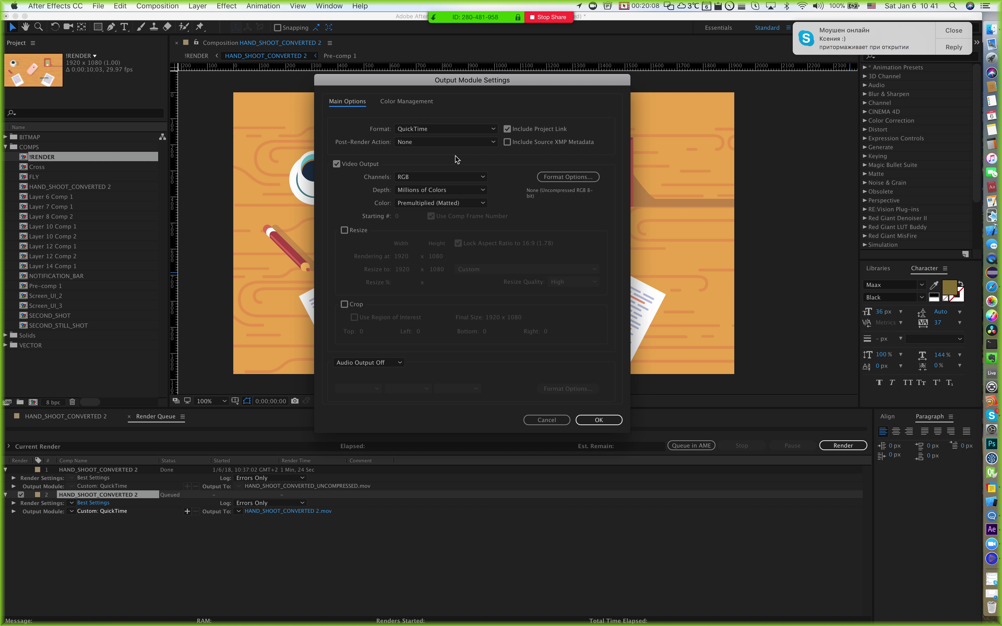
pyautogui.click(580, 177)
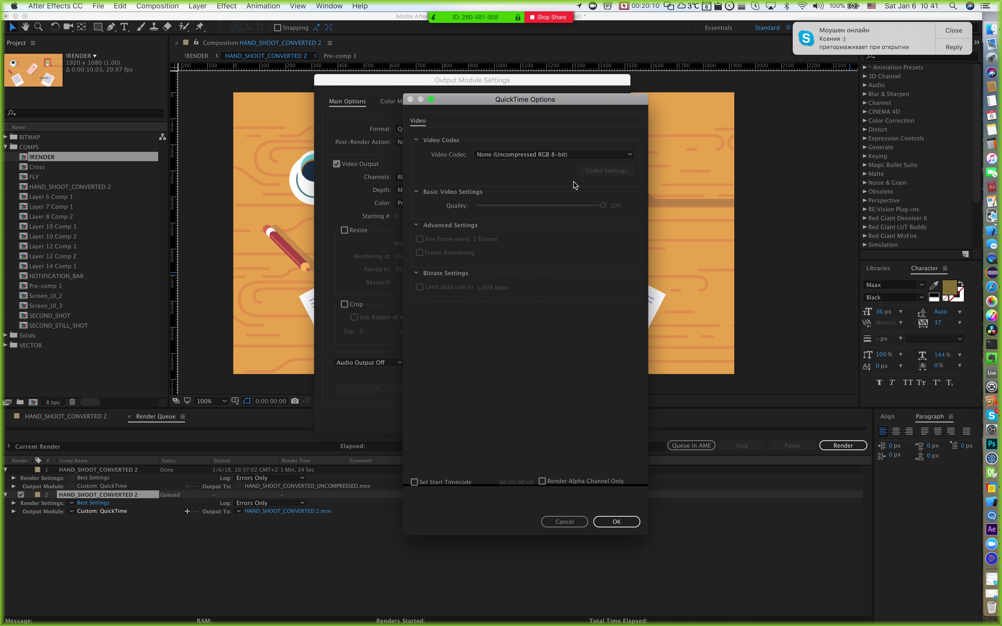
pyautogui.click(507, 156)
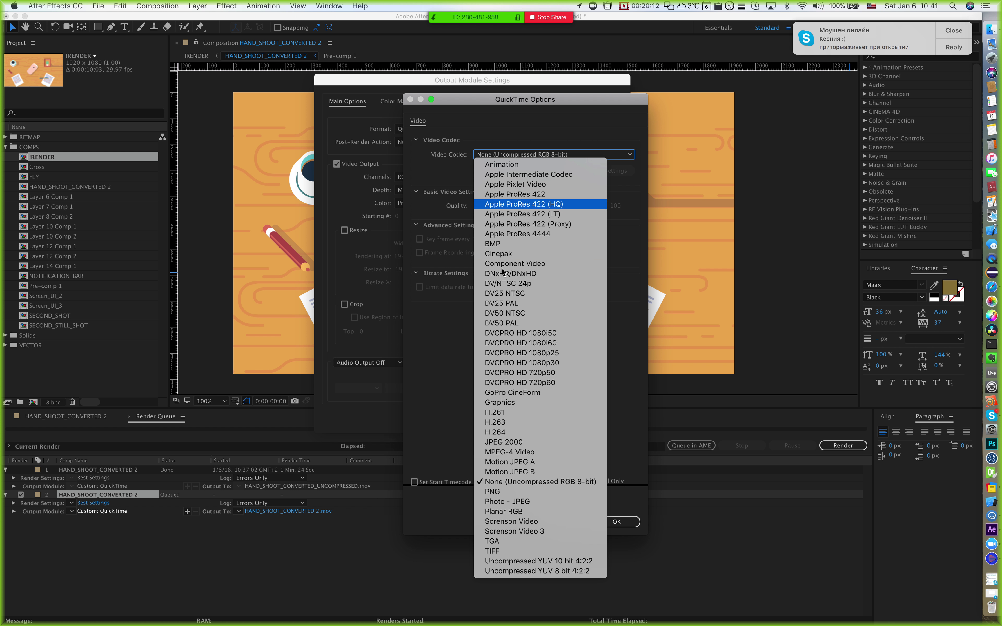
pyautogui.click(490, 435)
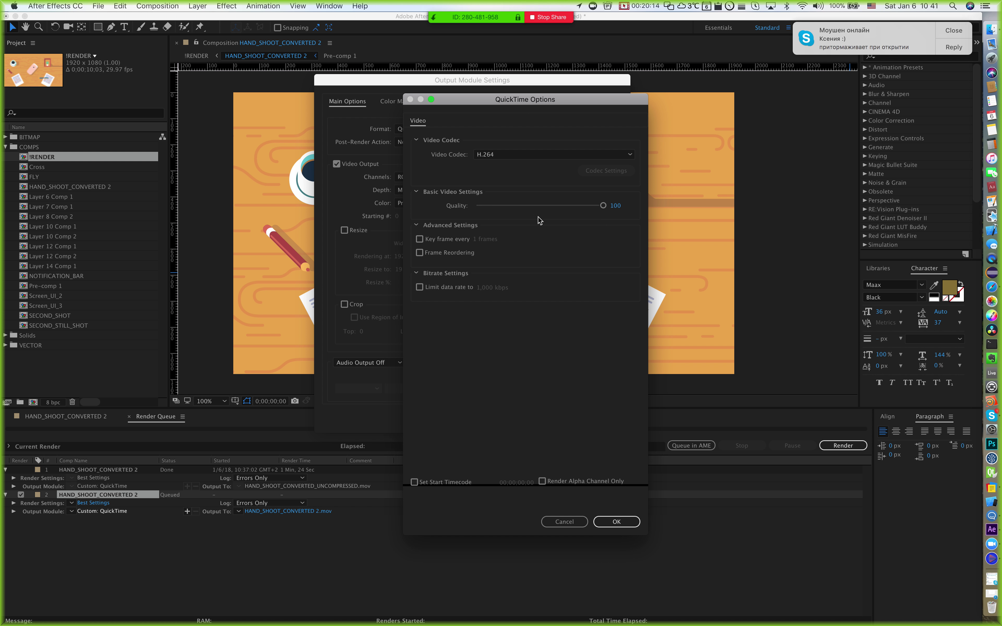
pyautogui.click(616, 522)
pyautogui.click(555, 182)
pyautogui.click(616, 522)
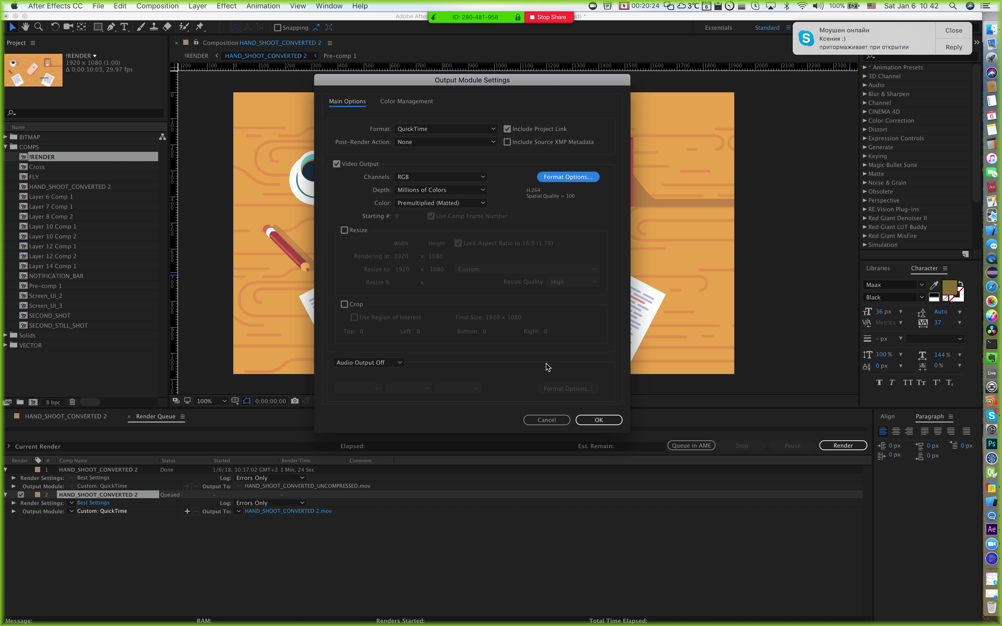
pyautogui.click(605, 420)
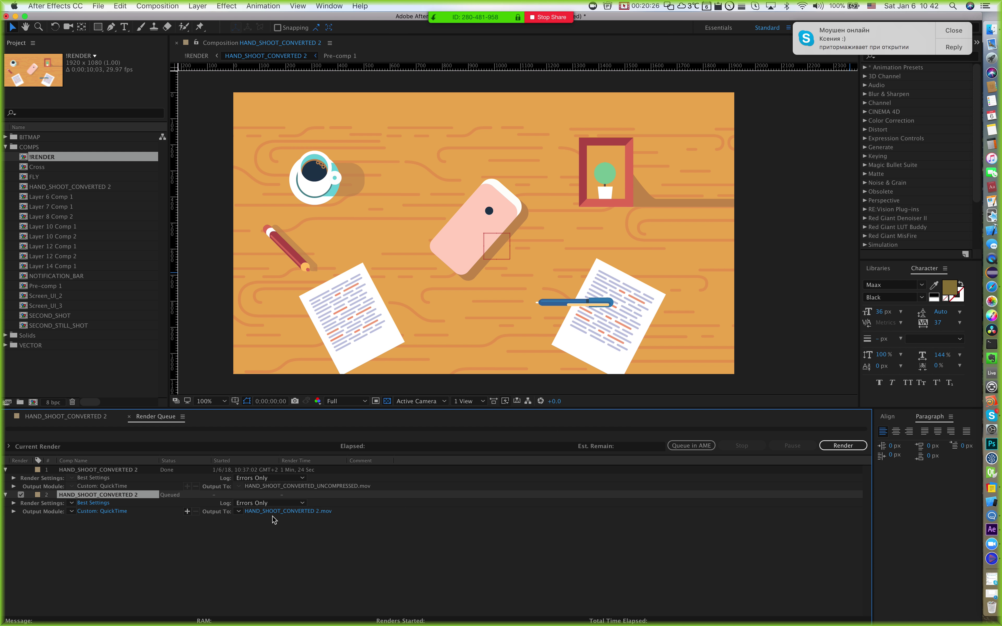
# Step: Name the queued copy's output file HAND_SHOOT_CONVERTED_H264.mov and save it to the RENDER_HERE folder
pyautogui.click(286, 511)
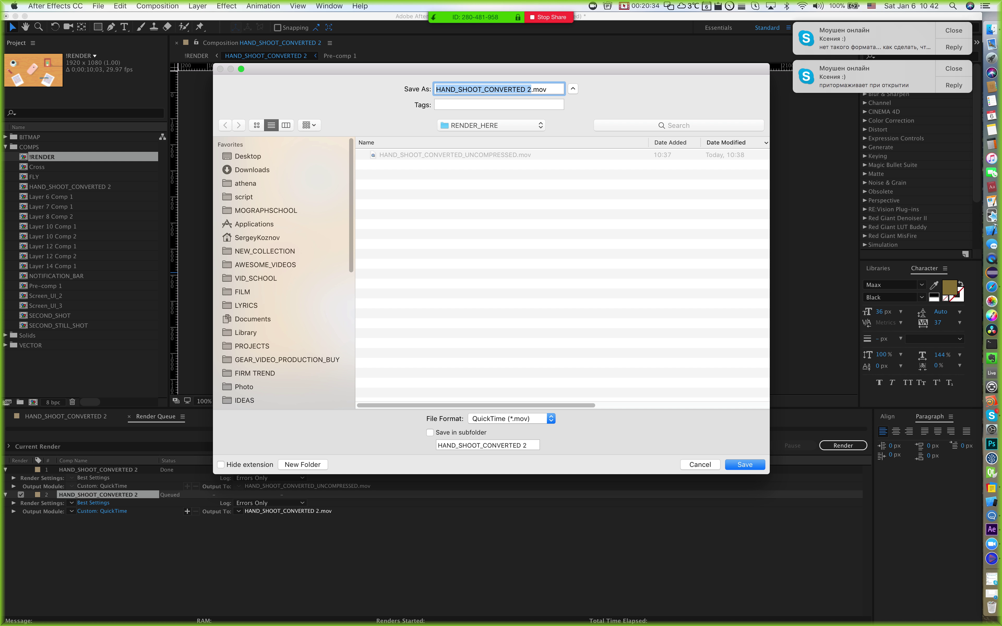
pyautogui.press('Right')
pyautogui.hotkey('shift', 'Left')
pyautogui.write('_H')
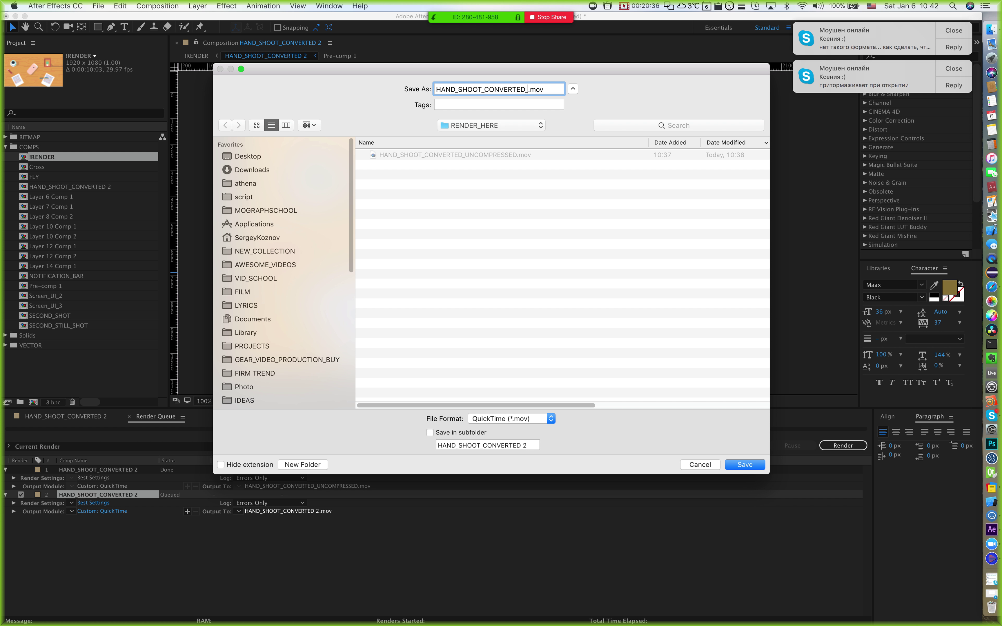
pyautogui.write('264')
pyautogui.click(737, 465)
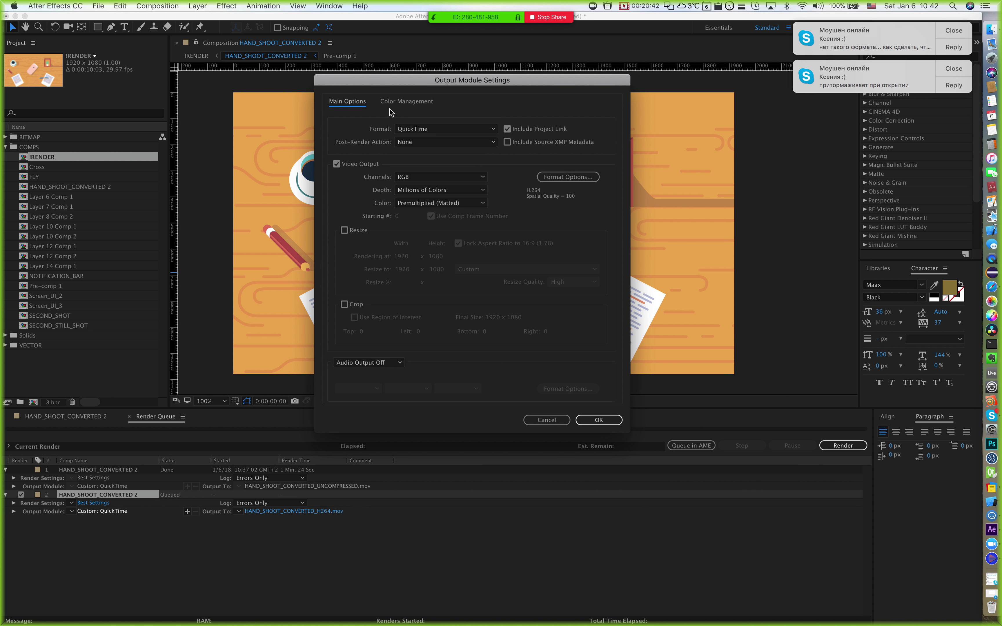
# Step: Review the queued copy's QuickTime format, H.264 codec and output file location, keeping the existing settings
pyautogui.click(445, 129)
pyautogui.click(423, 218)
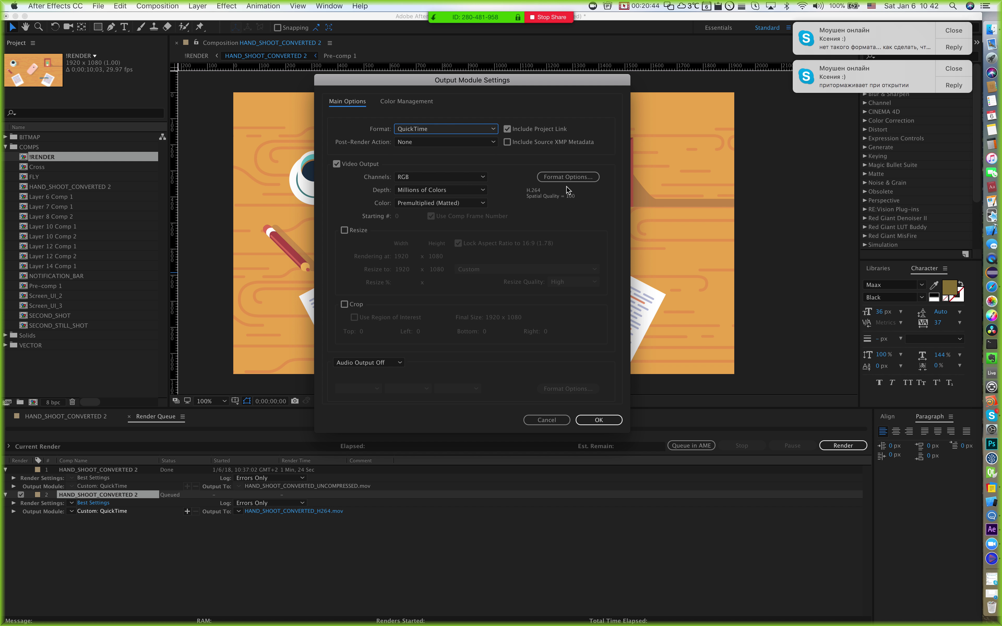
pyautogui.click(568, 177)
pyautogui.click(512, 155)
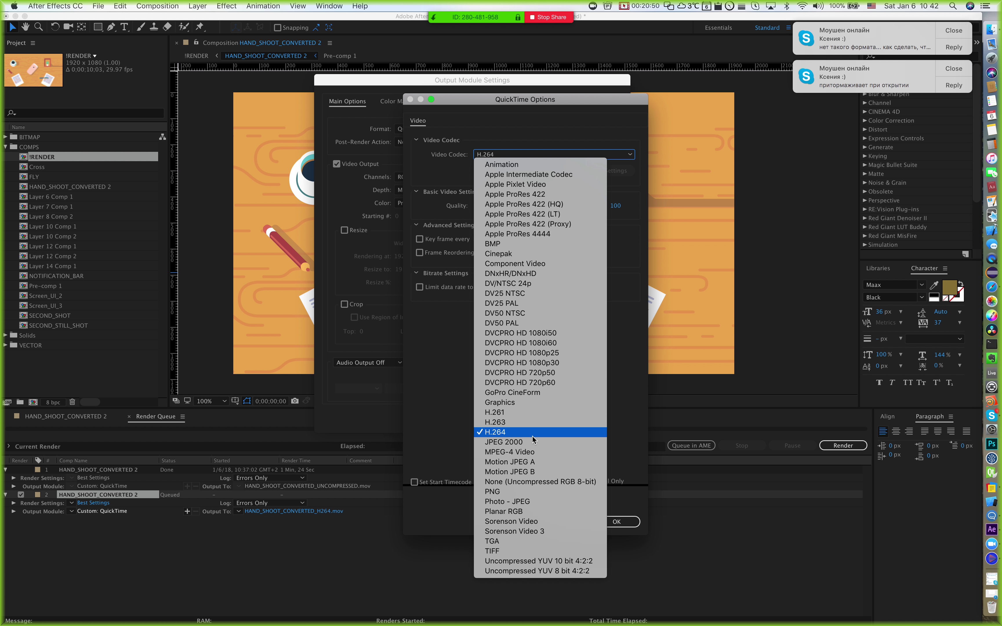
pyautogui.click(565, 434)
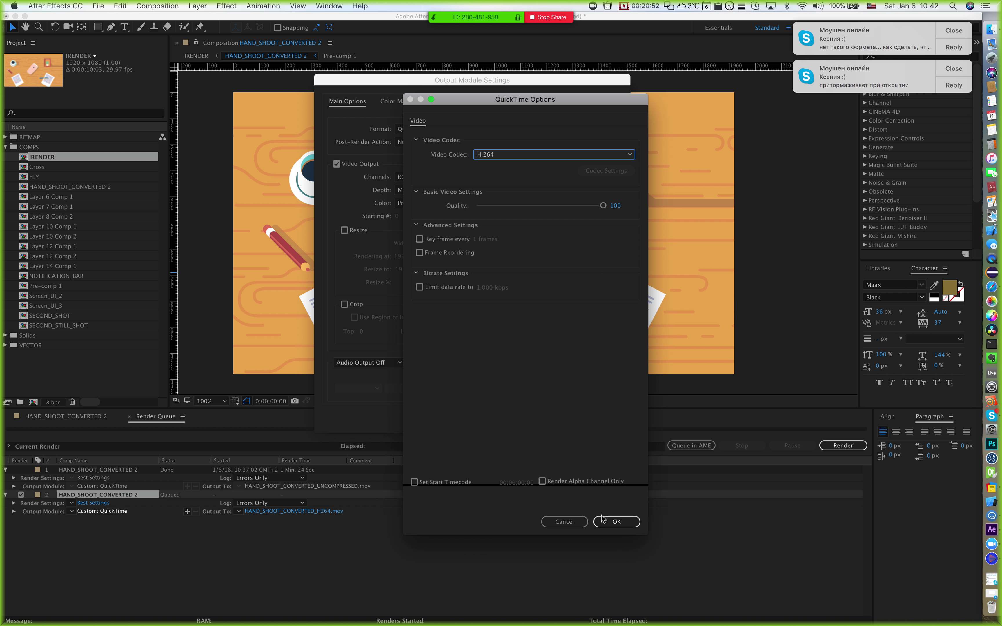
pyautogui.click(616, 521)
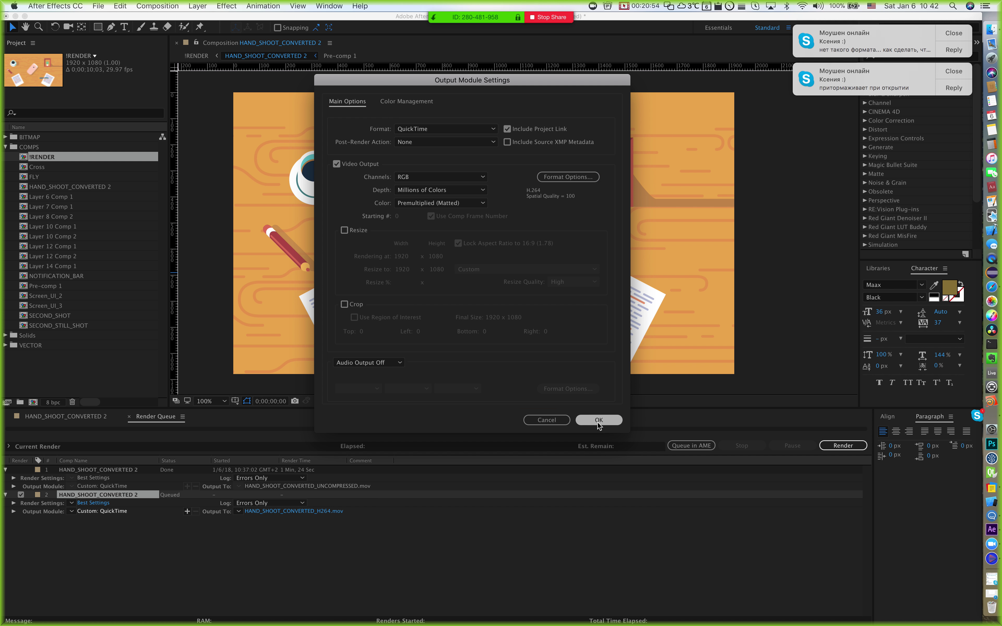
pyautogui.click(600, 421)
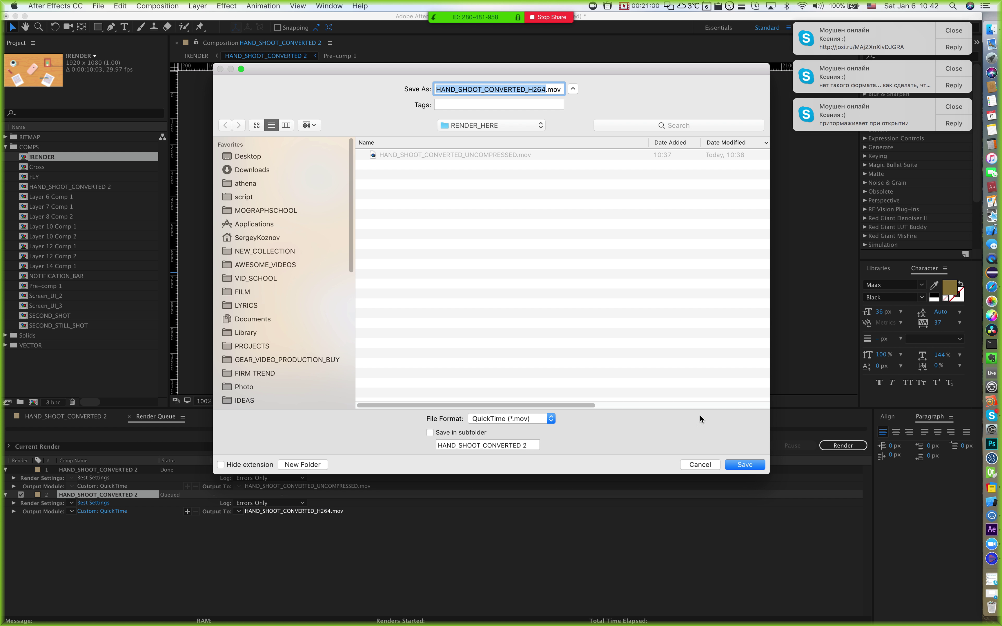
pyautogui.click(744, 465)
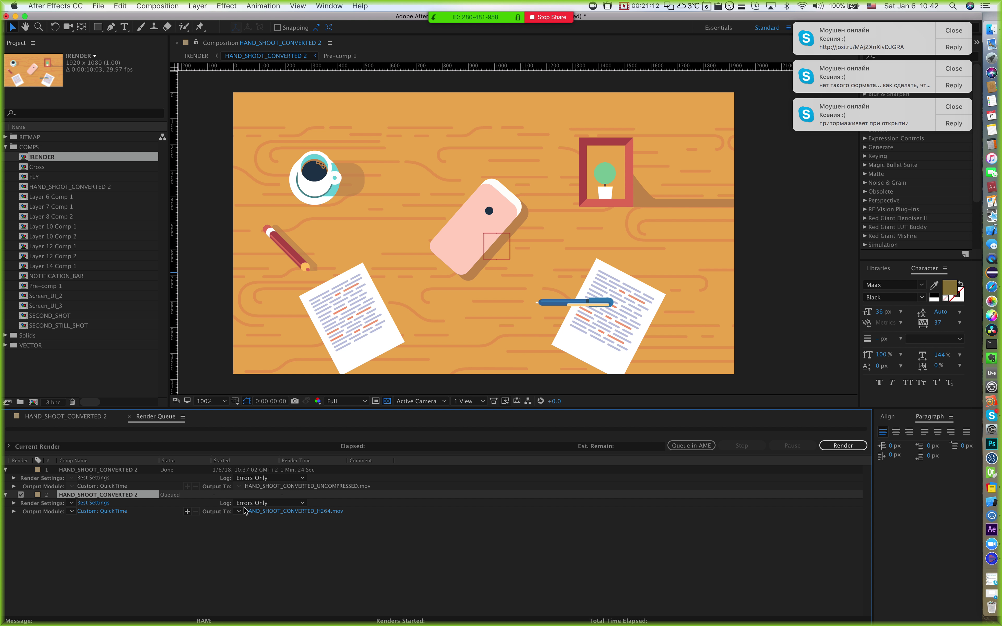
# Step: Check the queued copy's render settings without changing them and start the render
pyautogui.click(88, 504)
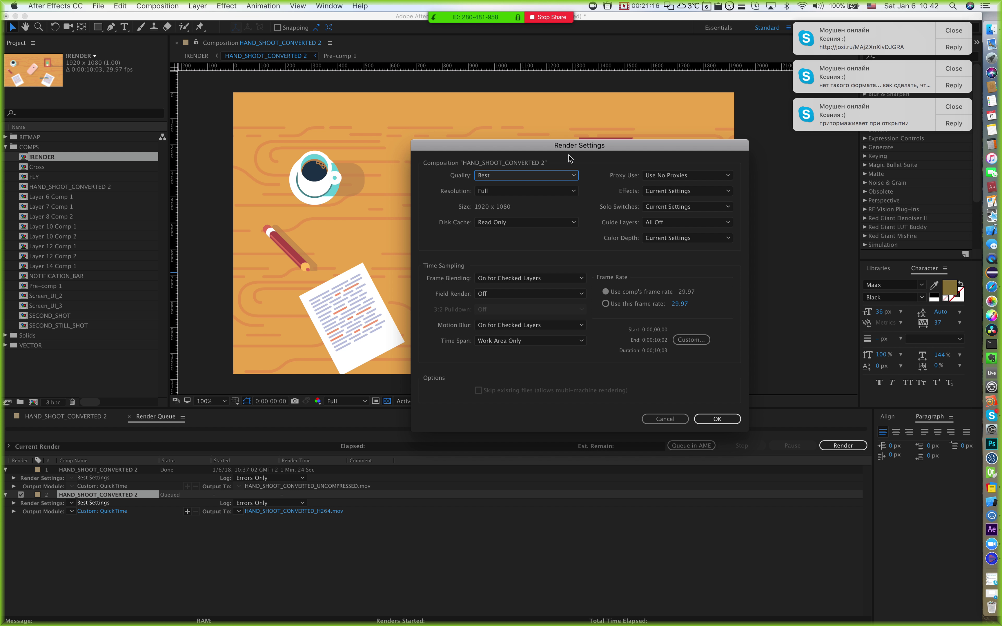
pyautogui.moveTo(569, 149); pyautogui.dragTo(490, 143)
pyautogui.click(581, 412)
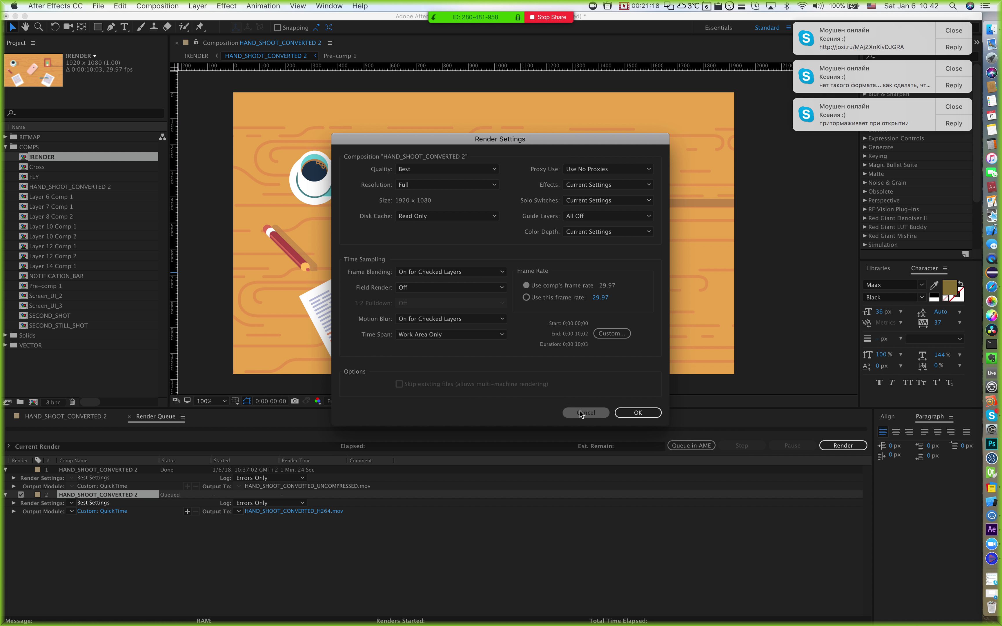
pyautogui.click(843, 446)
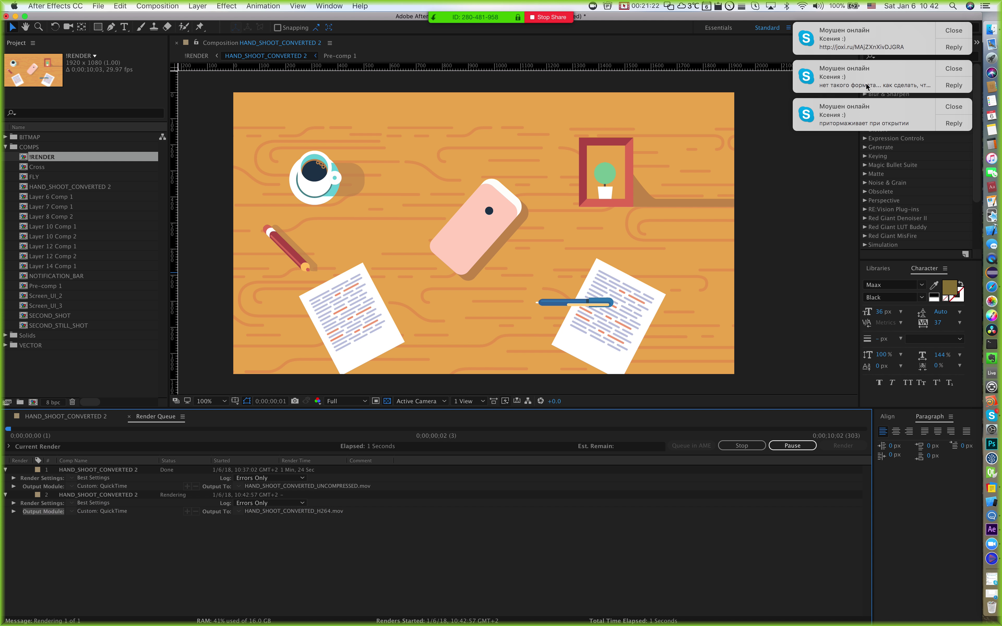
# Step: Switch to the Skype group chat and preview the shared screenshot of the QuickTime codec list
pyautogui.click(854, 45)
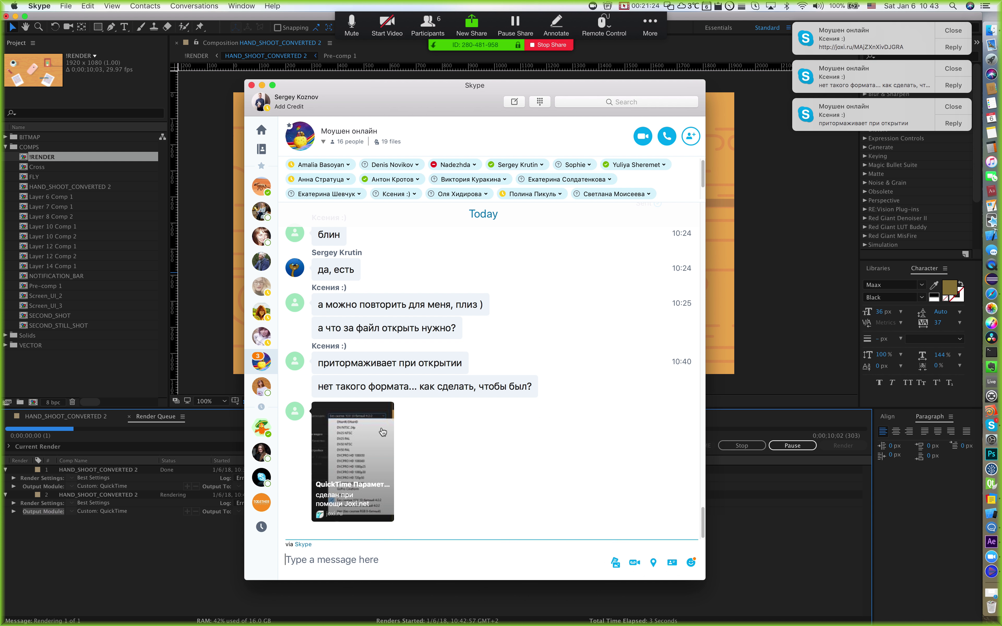
pyautogui.rightClick(382, 429)
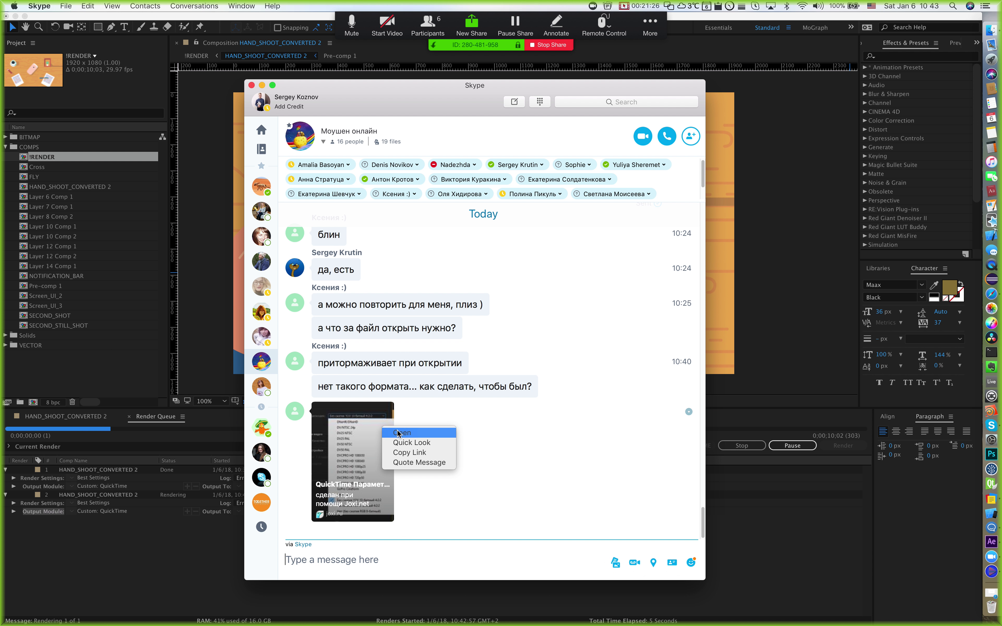
pyautogui.click(409, 443)
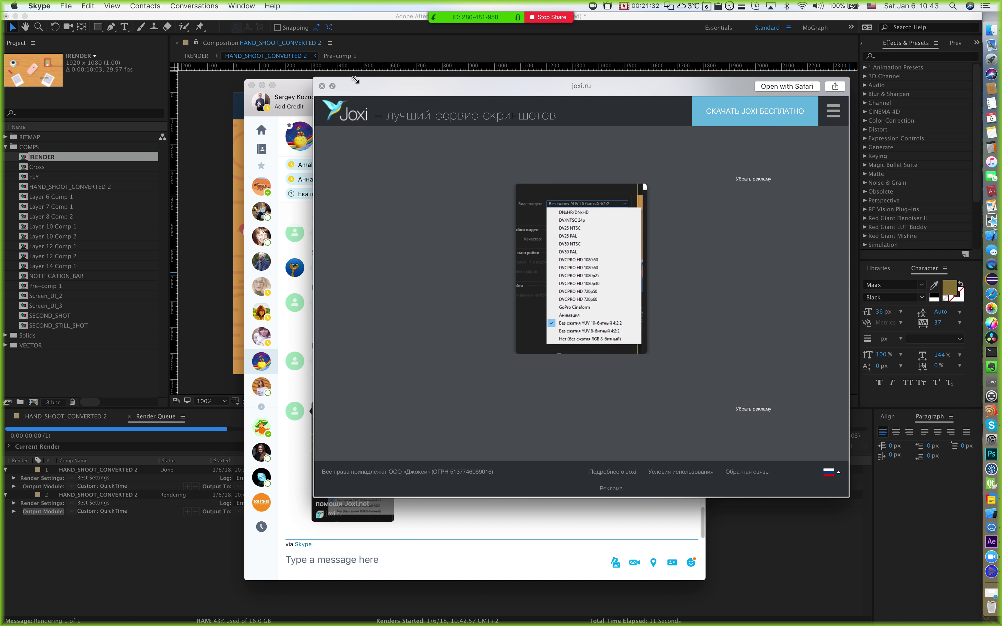
pyautogui.moveTo(313, 78)
pyautogui.mouseDown()
pyautogui.moveTo(355, 78)
pyautogui.moveTo(320, 74)
pyautogui.mouseUp()
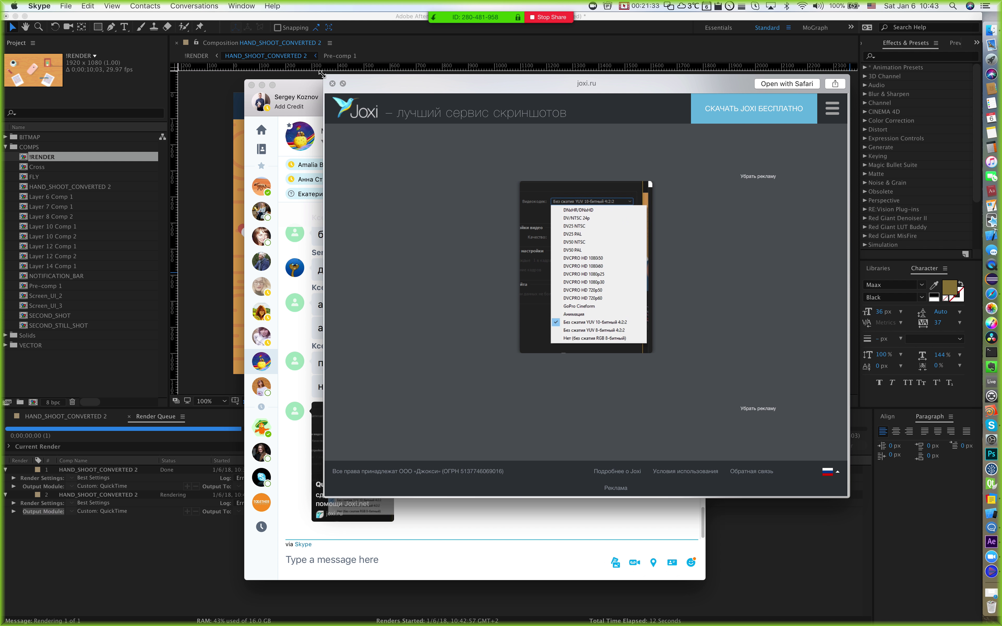
pyautogui.click(608, 311)
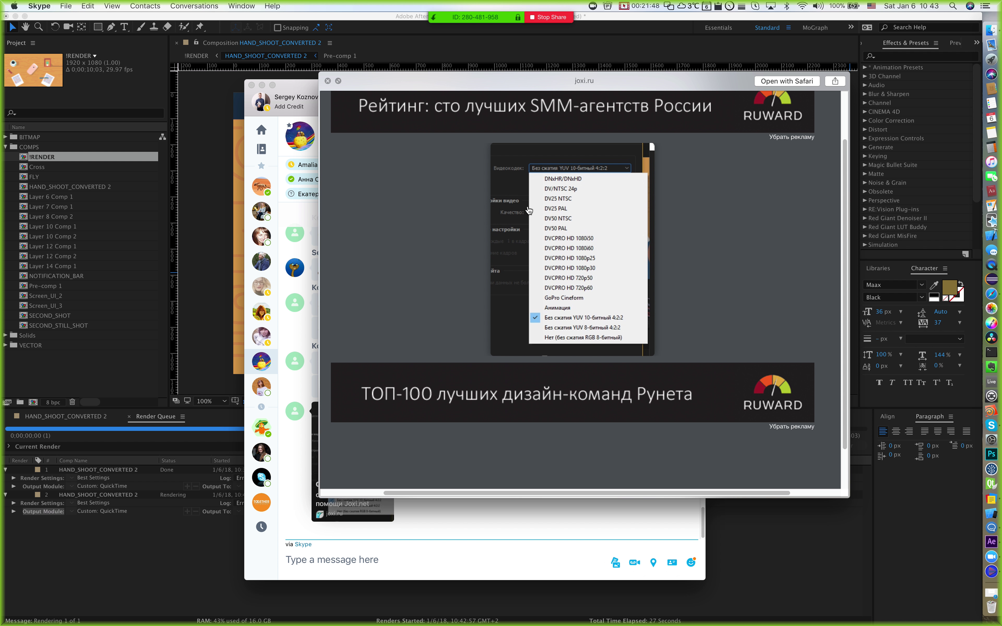
pyautogui.click(327, 81)
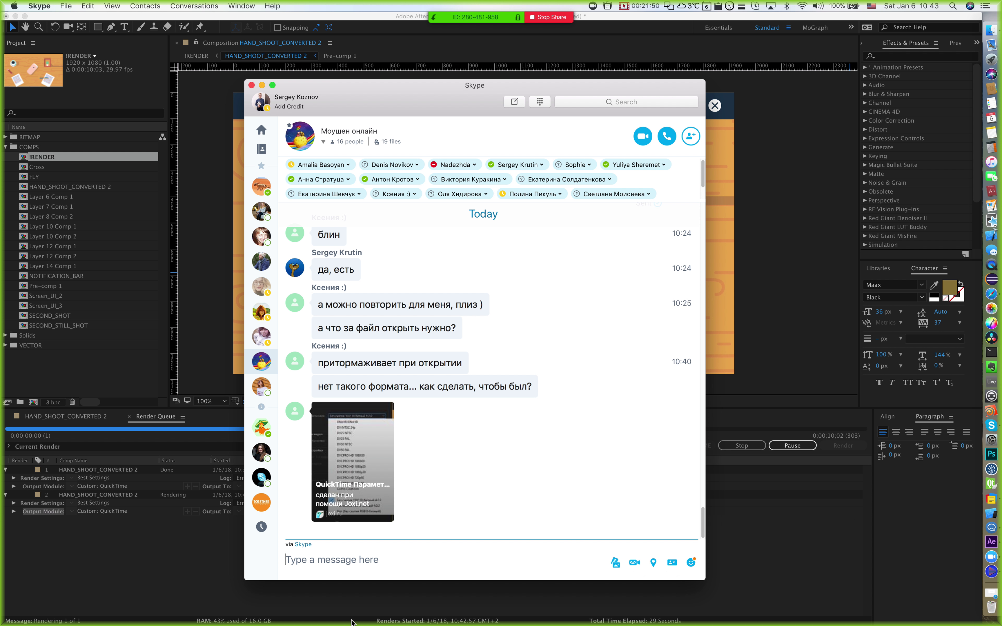
# Step: Reply "AVI" in the group chat and close the Skype window
pyautogui.write('Да')
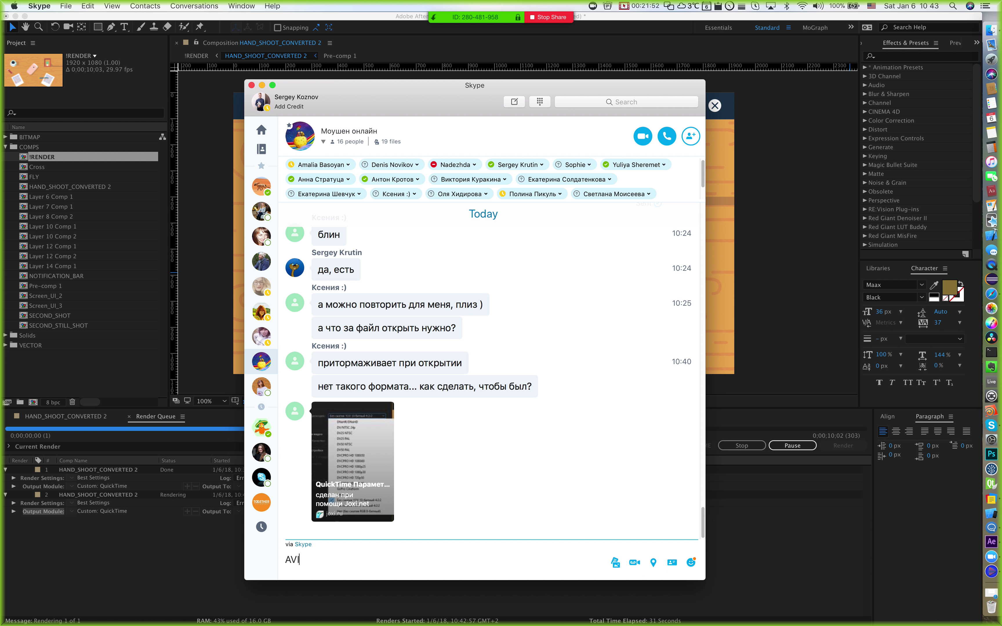
pyautogui.press('Return')
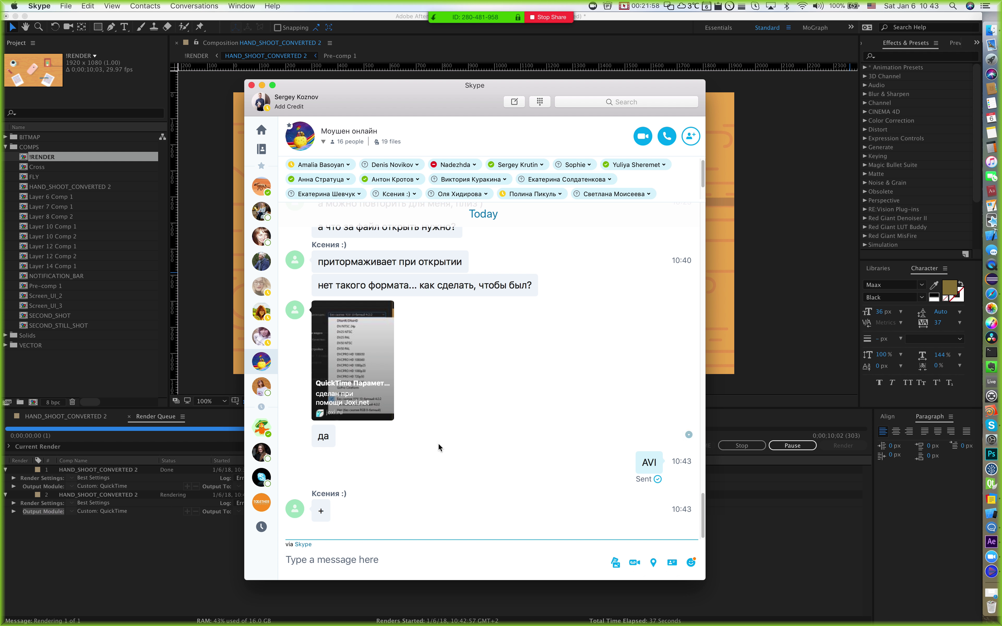
pyautogui.click(262, 84)
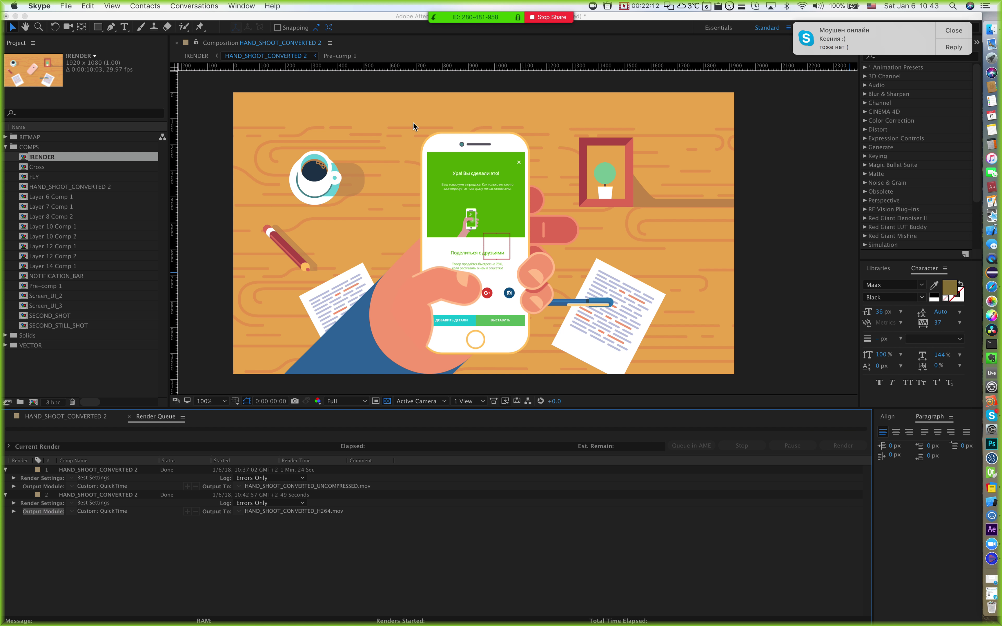
# Step: Reopen the Skype group chat from the new message, check the latest reply and shared screenshot, and close the window
pyautogui.click(840, 44)
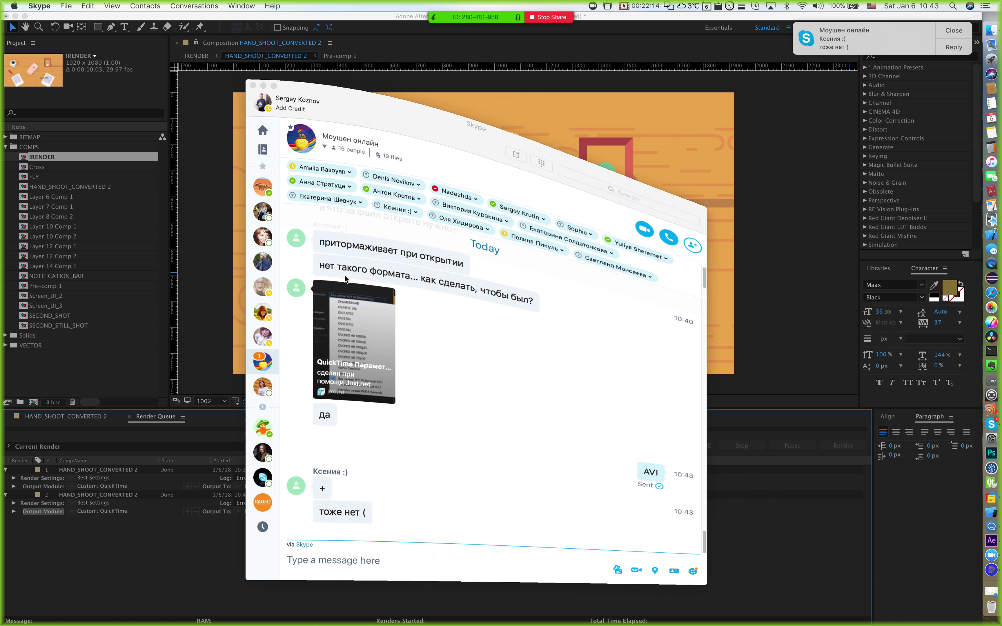
pyautogui.click(397, 516)
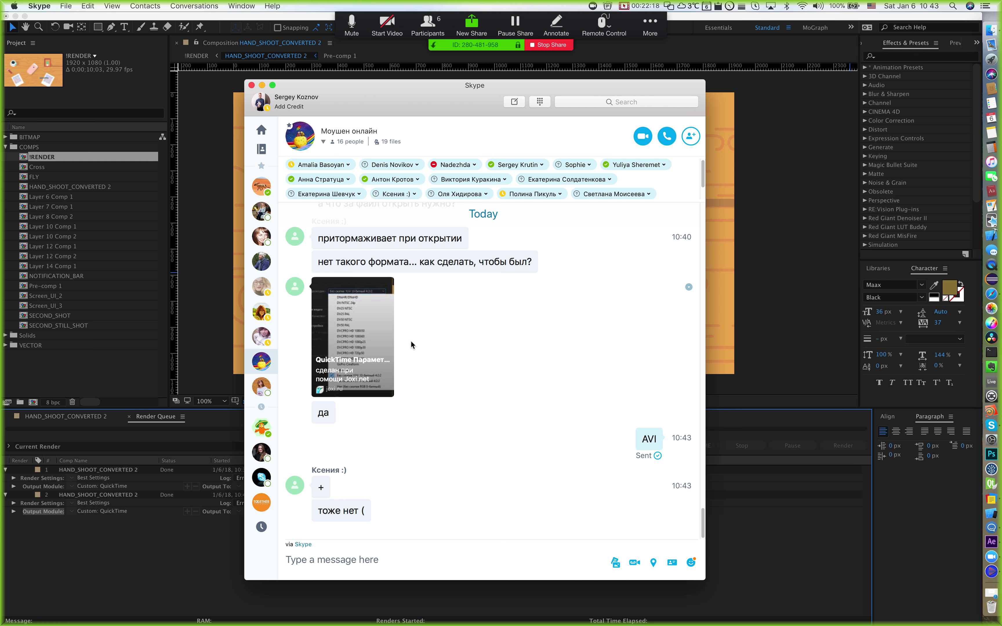
pyautogui.rightClick(360, 335)
pyautogui.click(528, 324)
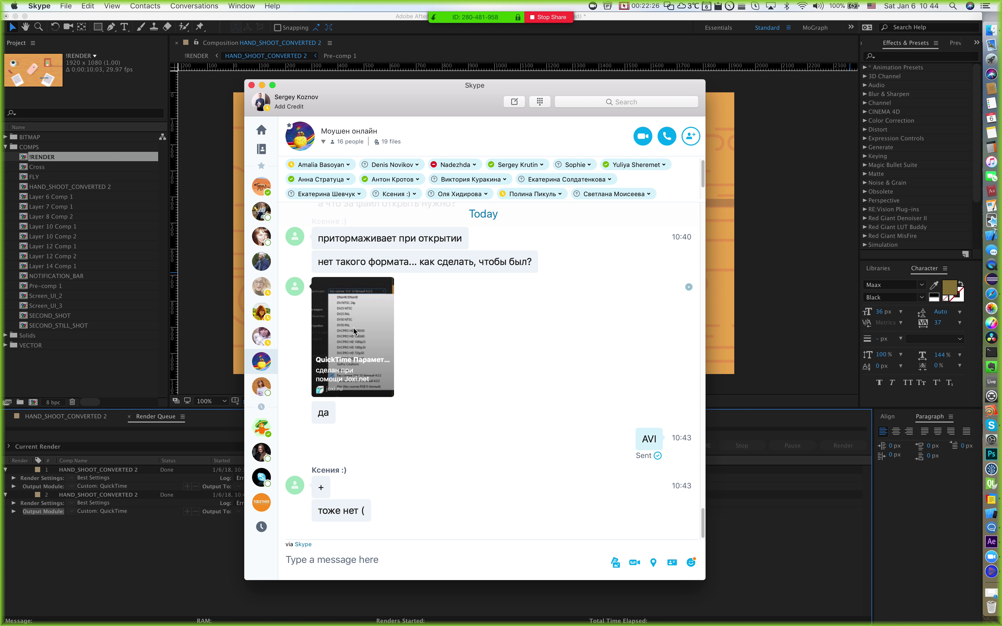
pyautogui.rightClick(354, 327)
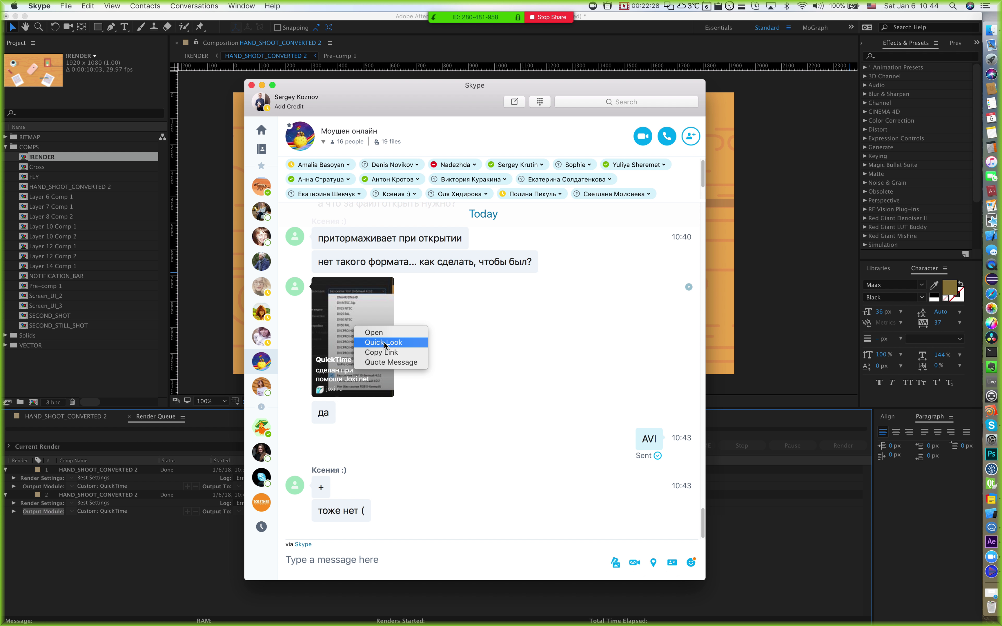
pyautogui.click(447, 358)
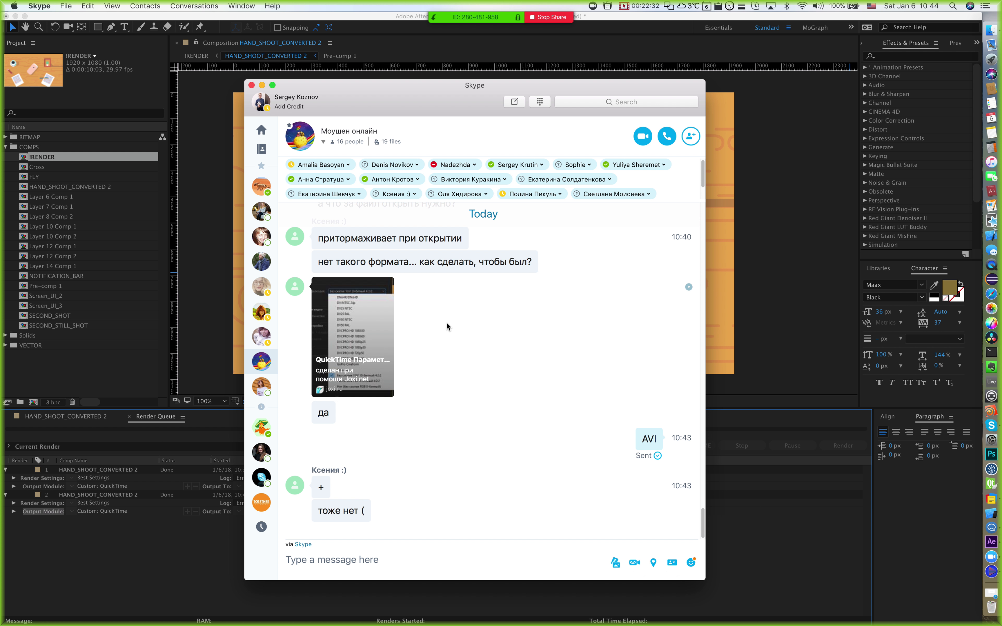
pyautogui.click(262, 85)
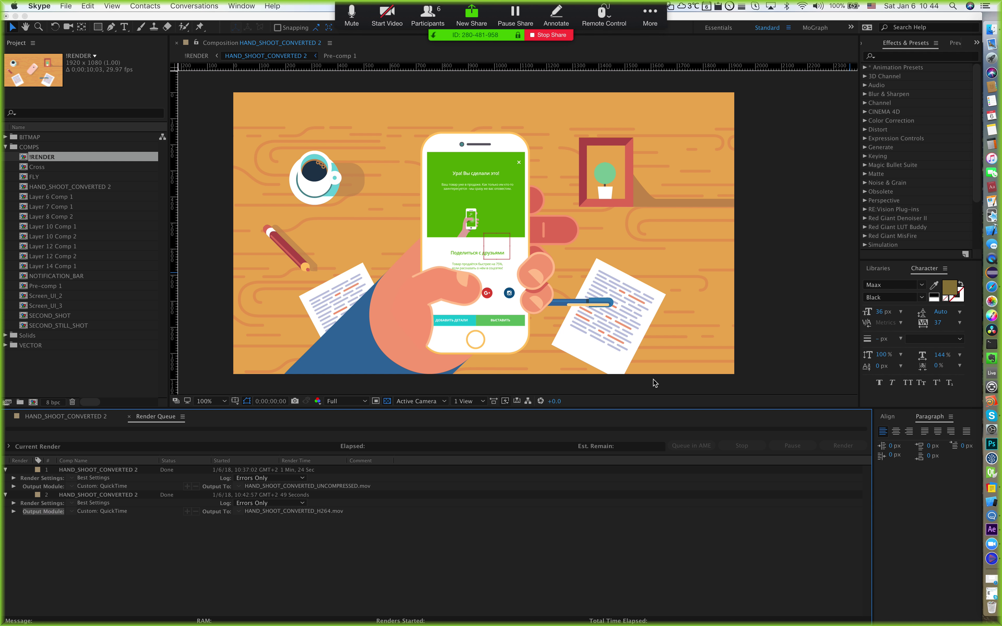
# Step: Switch to the LS04 folder in Finder and preview HAND_SHOOT_CONVERTED_H264.mov, comparing it with the uncompressed file's listing
pyautogui.click(15, 16)
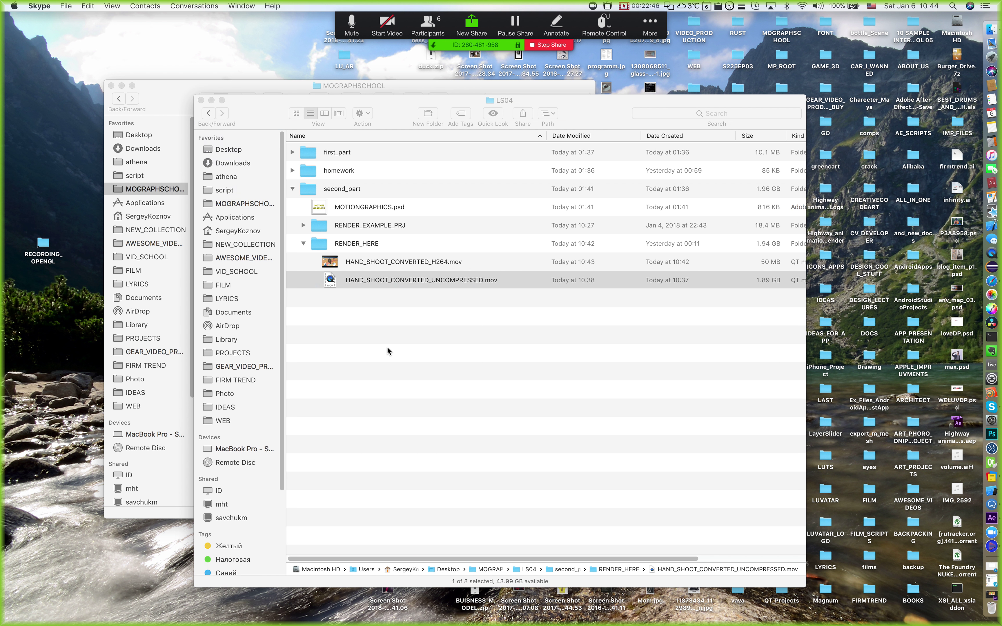
pyautogui.click(388, 351)
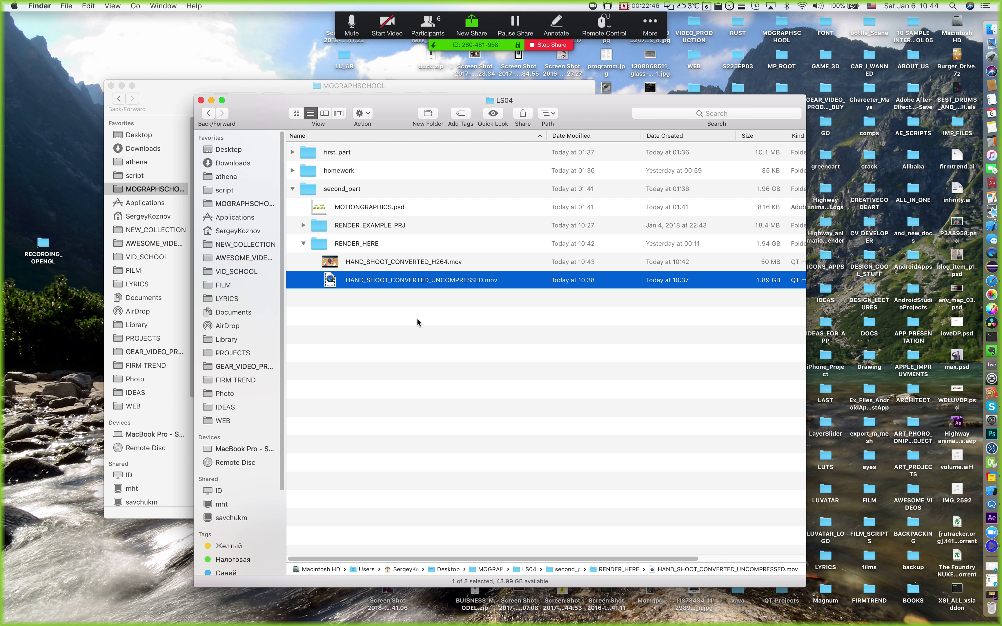
pyautogui.press('Up')
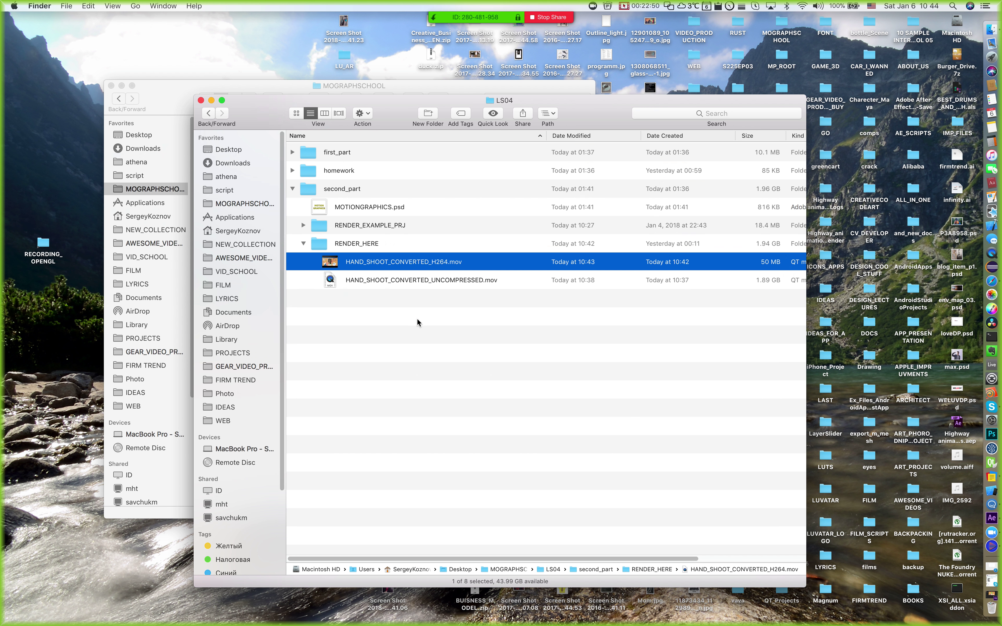
pyautogui.press('space')
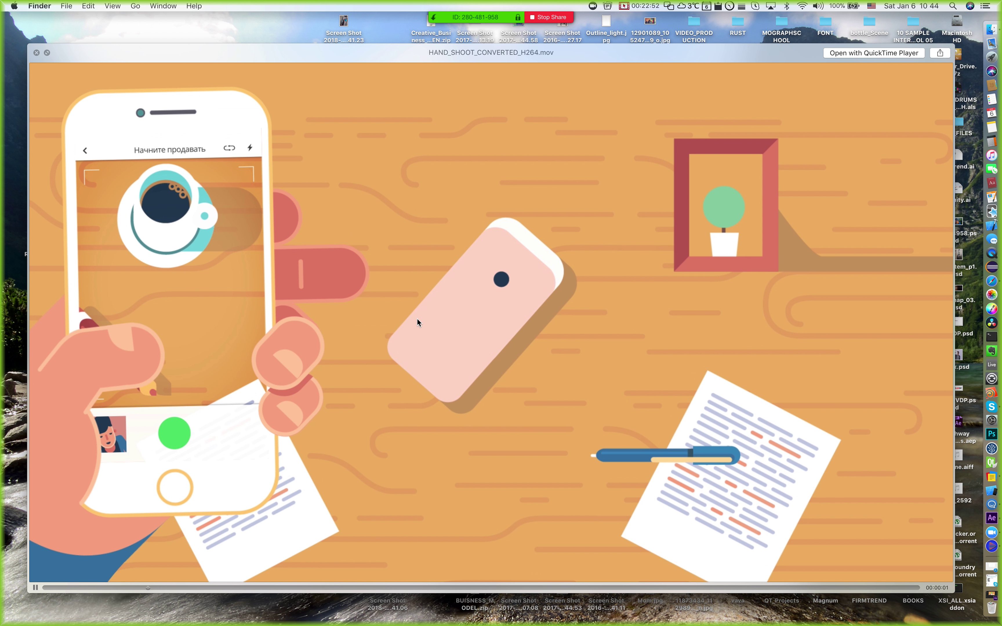
pyautogui.press('space')
pyautogui.press('Down')
pyautogui.press('Up')
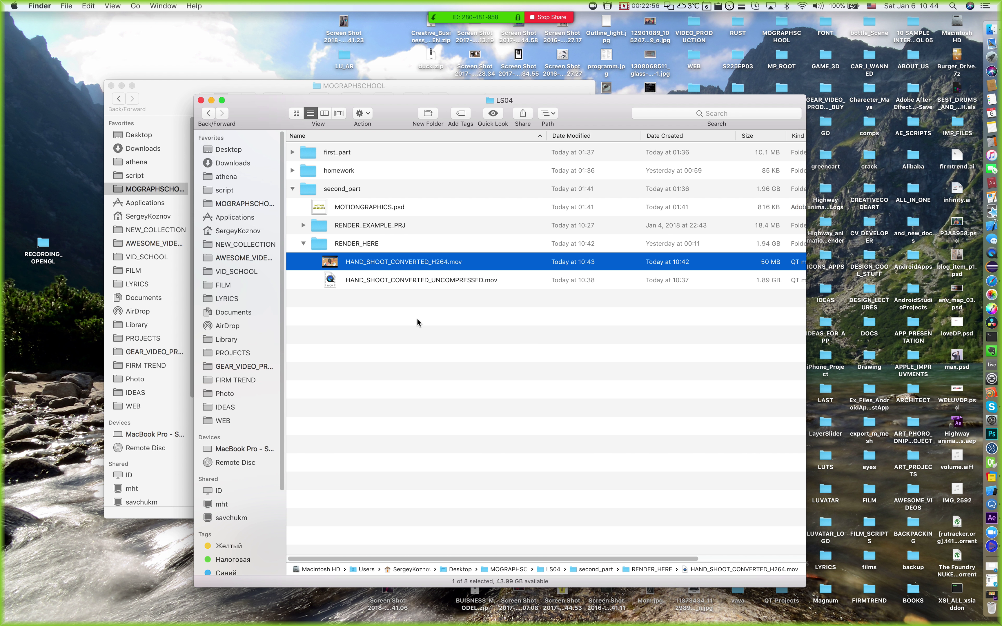
# Step: Switch back to After Effects and select the finished H.264 item in the Render Queue
pyautogui.press('super+Tab')
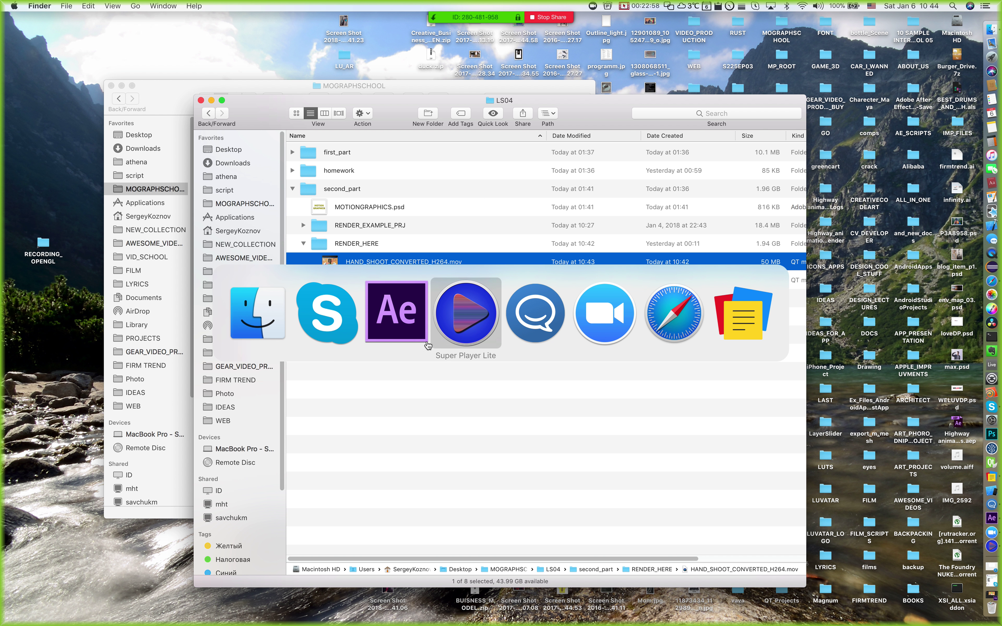
pyautogui.click(396, 330)
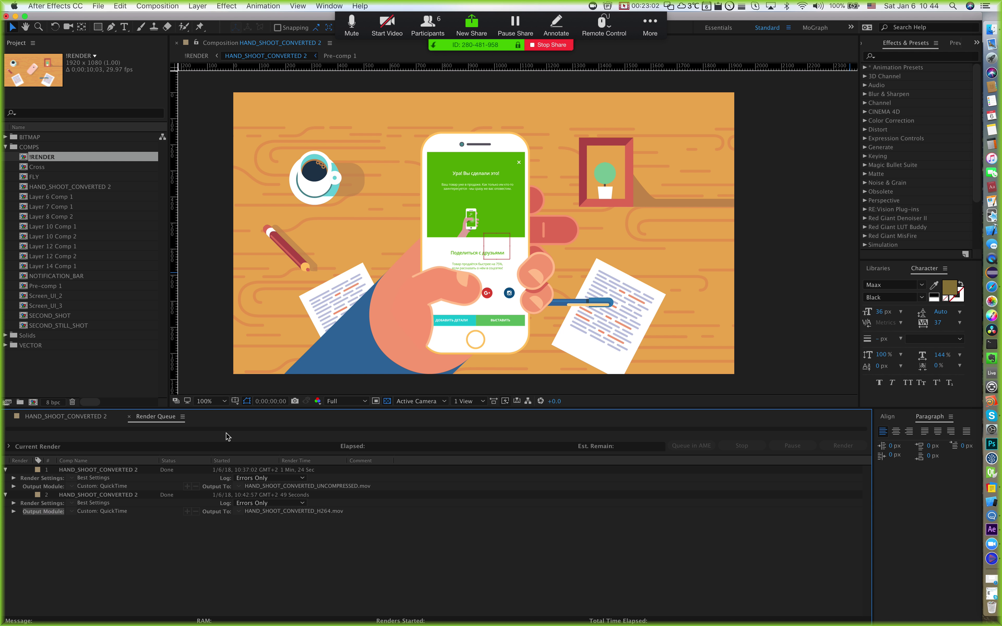
pyautogui.click(92, 495)
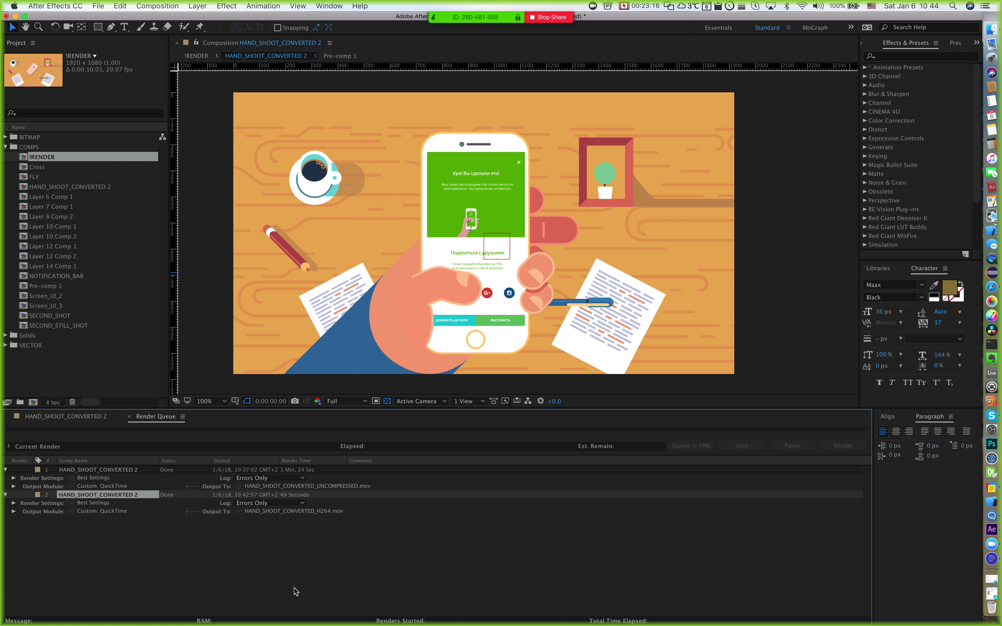
# Step: Return to the HAND_SHOOT_CONVERTED 2 timeline, find its lowest layers and scrub to 0;00;01;28
pyautogui.click(62, 417)
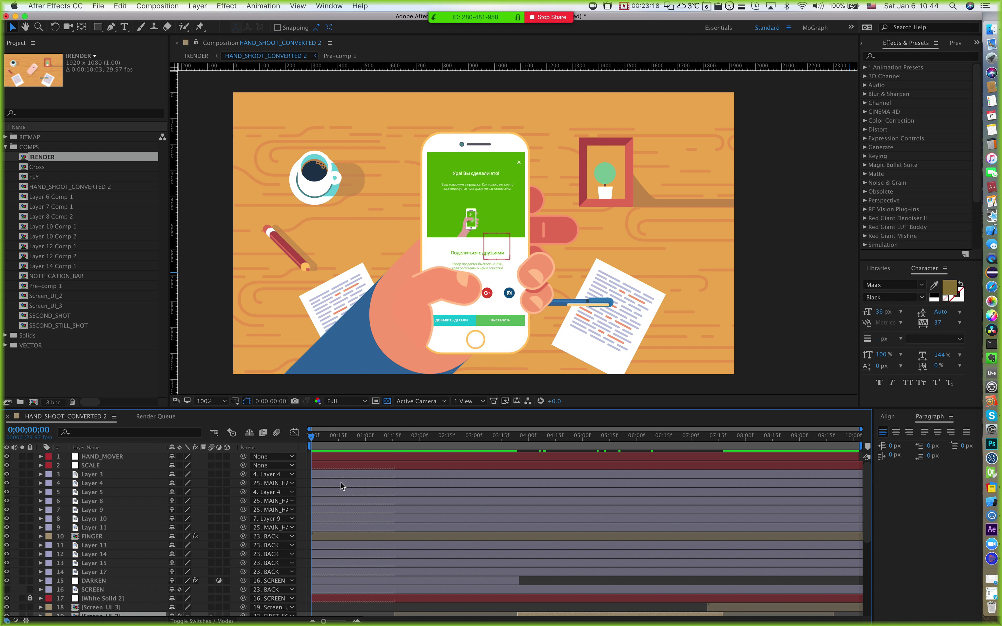
pyautogui.scroll(-5, 379, 526)
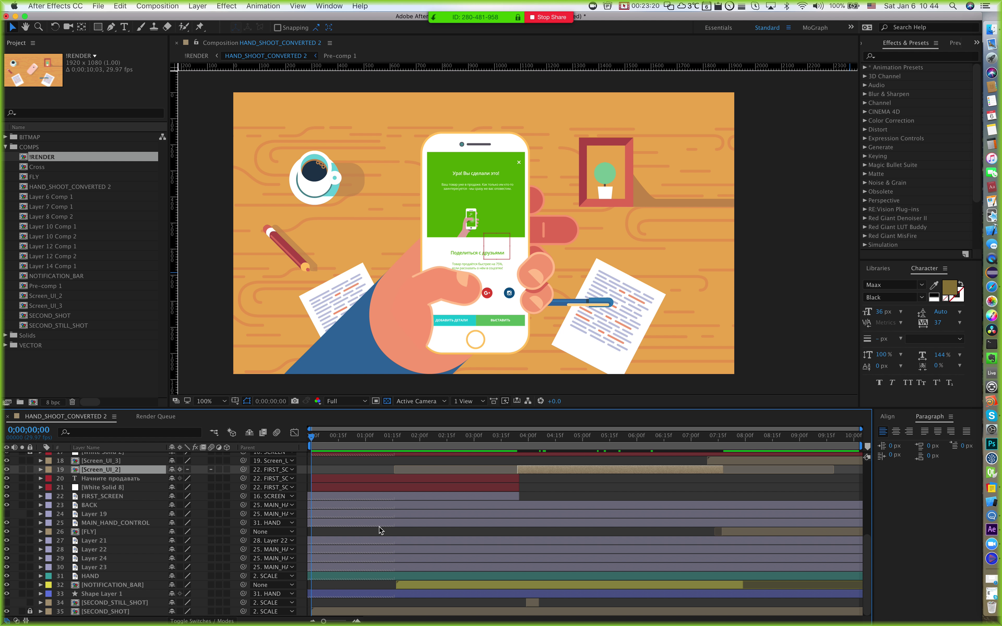
pyautogui.click(5, 616)
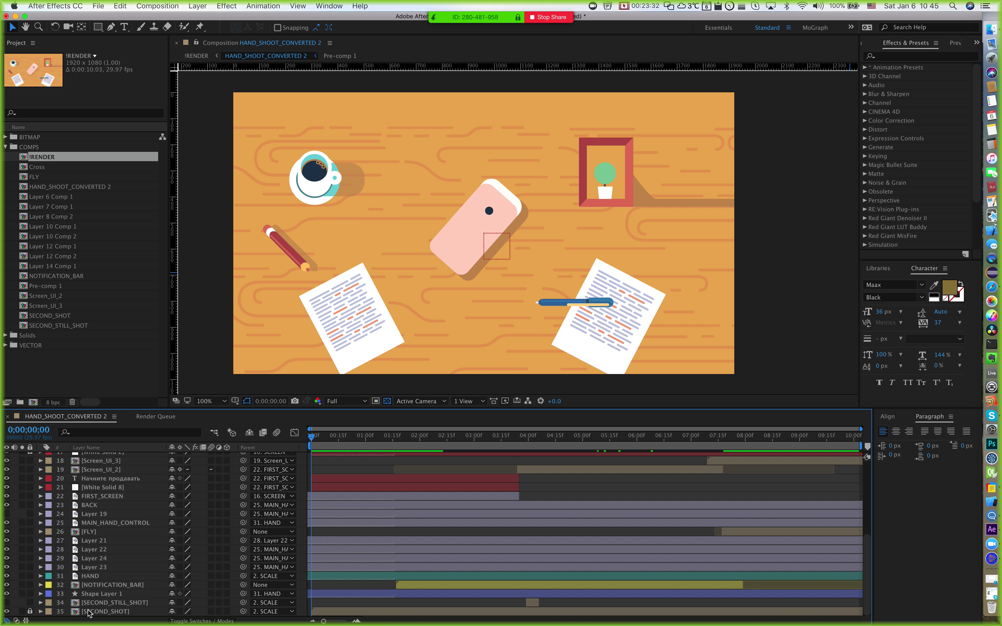
pyautogui.moveTo(328, 439); pyautogui.dragTo(417, 445)
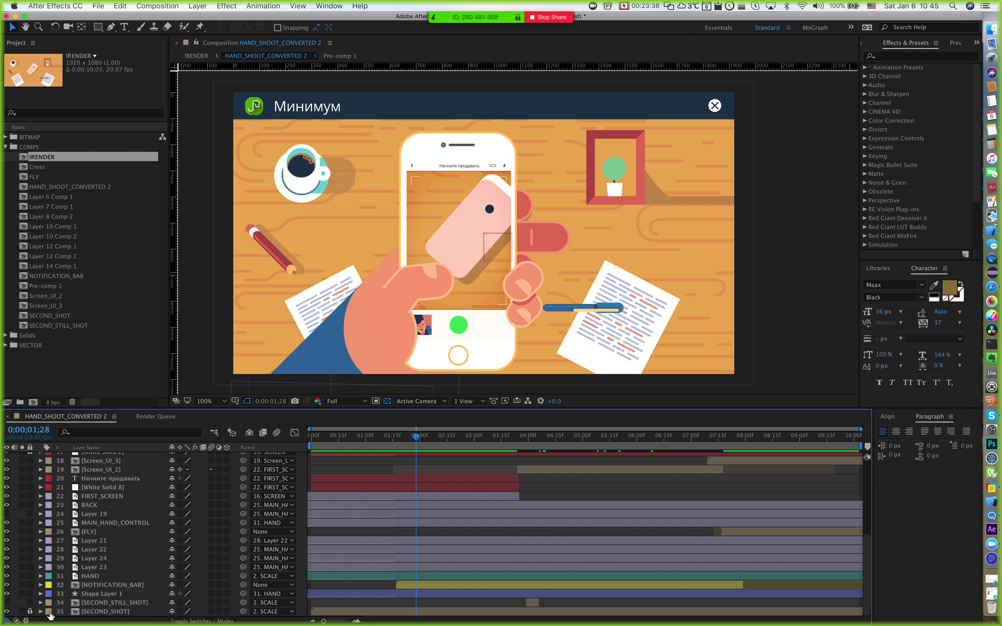
# Step: Open the SECOND_SHOT precomp from its layer and hide both SECOND_SHOT.ai layers to make the background transparent
pyautogui.click(88, 614)
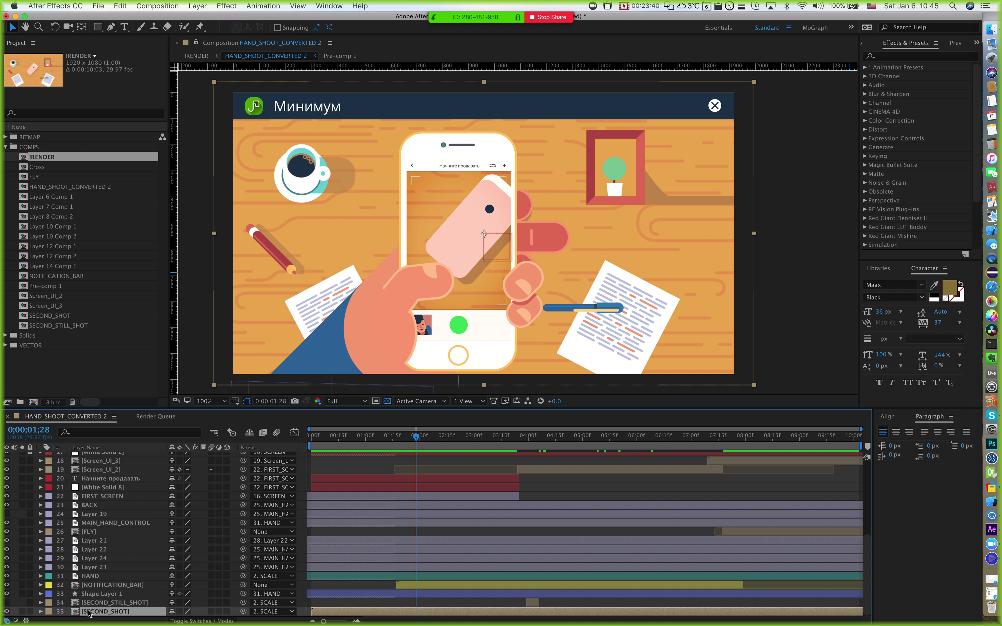
pyautogui.click(7, 612)
pyautogui.click(7, 611)
pyautogui.doubleClick(89, 612)
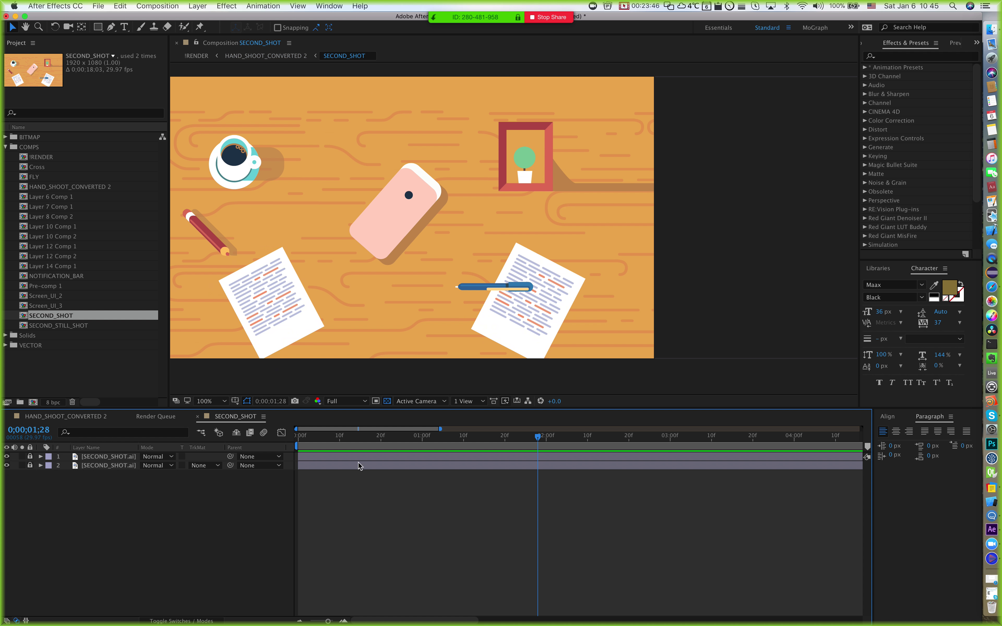
pyautogui.click(7, 465)
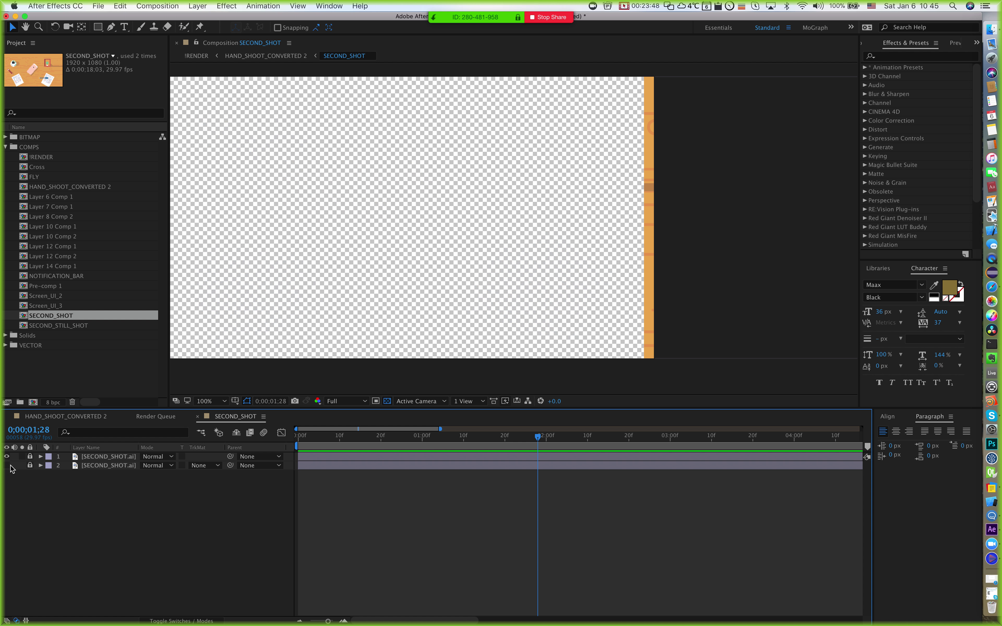
pyautogui.click(8, 465)
pyautogui.click(7, 465)
pyautogui.click(6, 456)
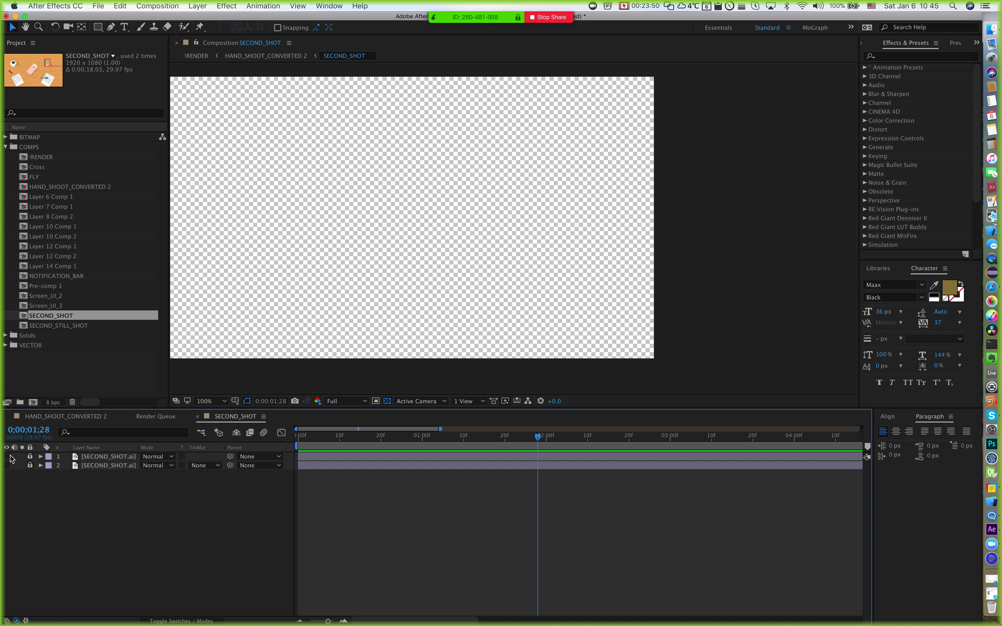
# Step: Go back to HAND_SHOOT_CONVERTED 2, scrub through it and preview the animation over transparency from 0;00;00;06
pyautogui.click(89, 416)
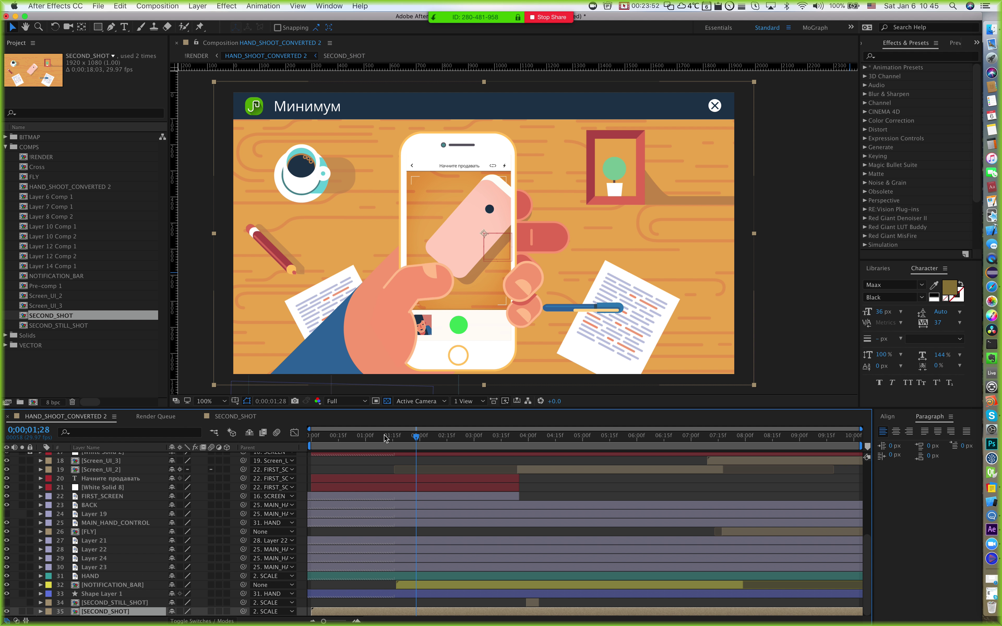
pyautogui.moveTo(408, 439); pyautogui.dragTo(531, 447)
pyautogui.click(572, 451)
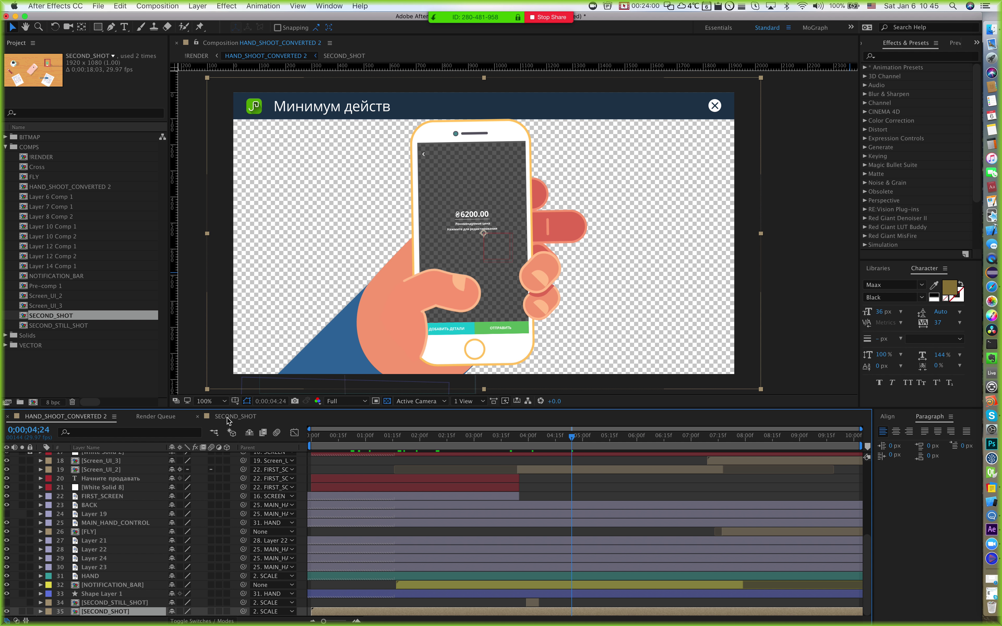
pyautogui.click(317, 436)
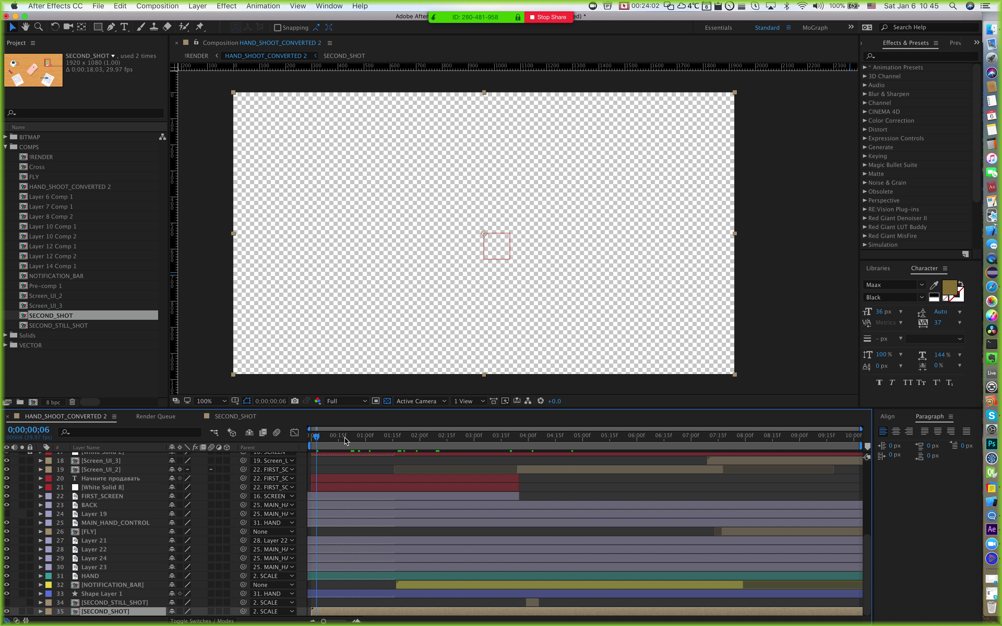
pyautogui.press('space')
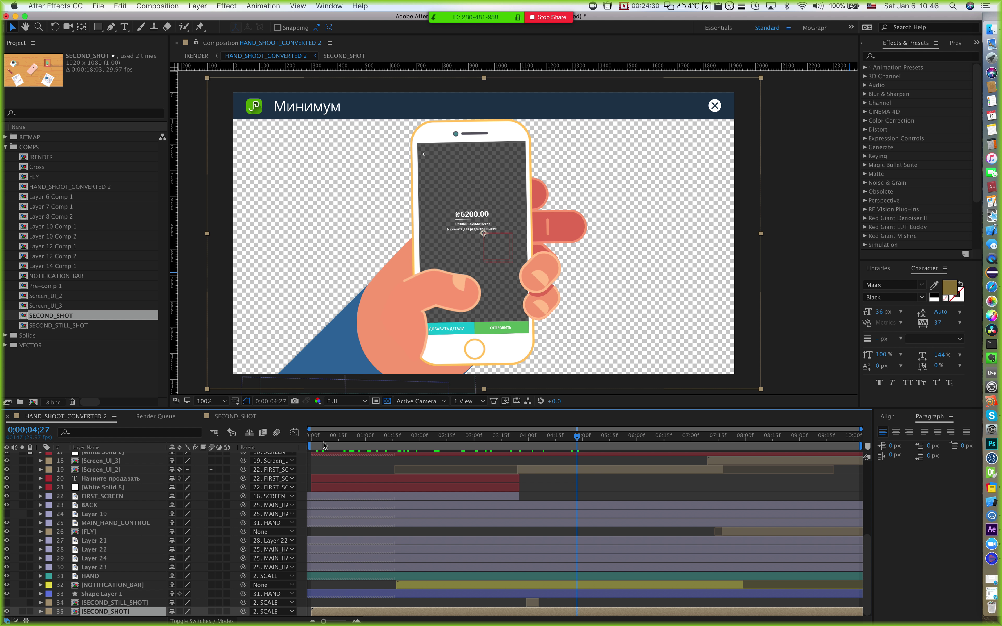
# Step: Check the Render Queue, return to the HAND_SHOOT_CONVERTED 2 timeline and add that composition to the Render Queue for export
pyautogui.click(145, 418)
pyautogui.click(93, 418)
pyautogui.click(148, 418)
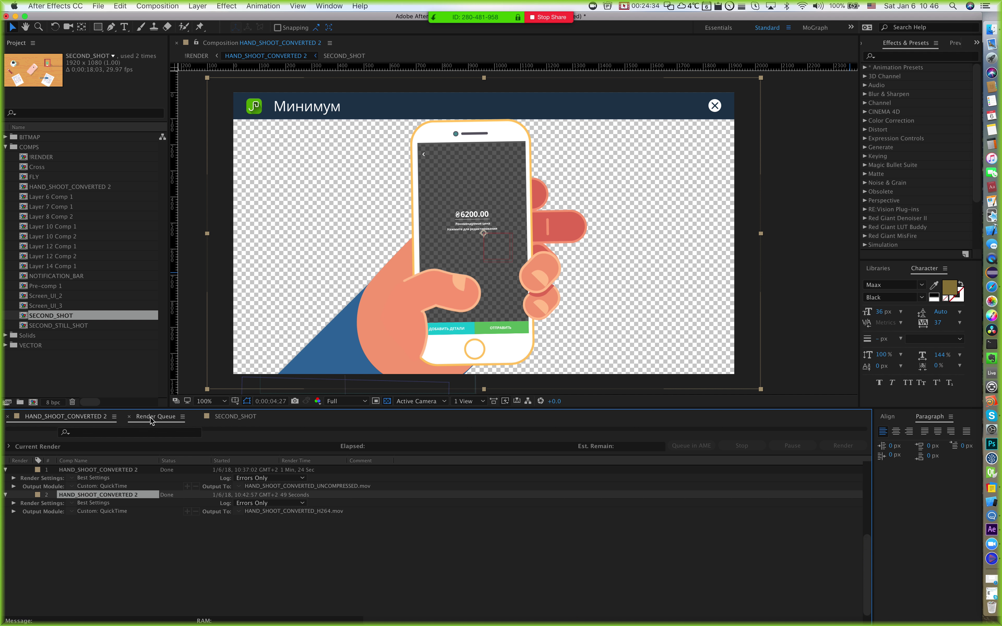
pyautogui.click(95, 417)
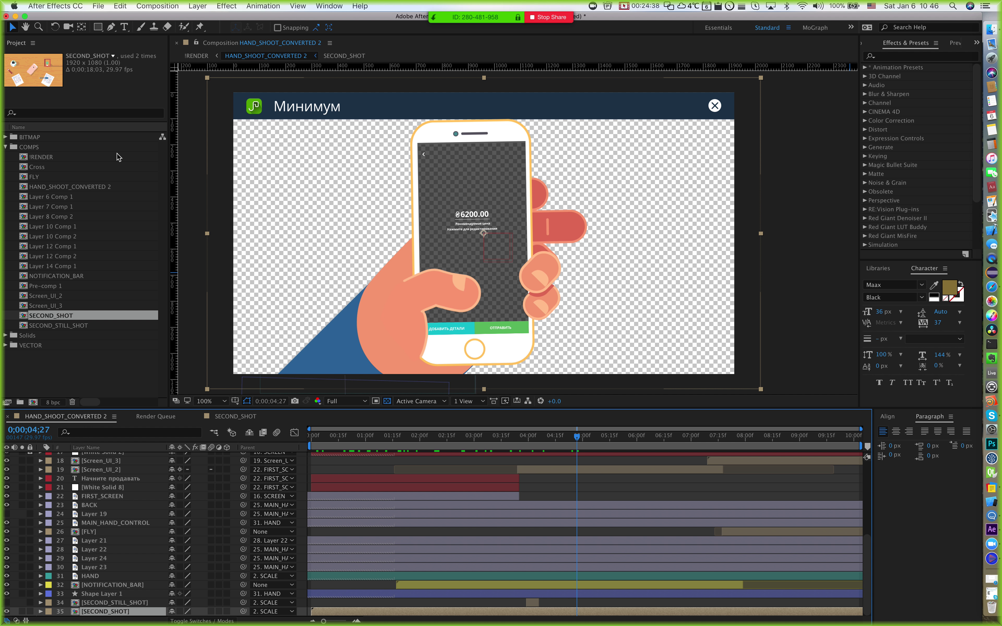
pyautogui.click(99, 6)
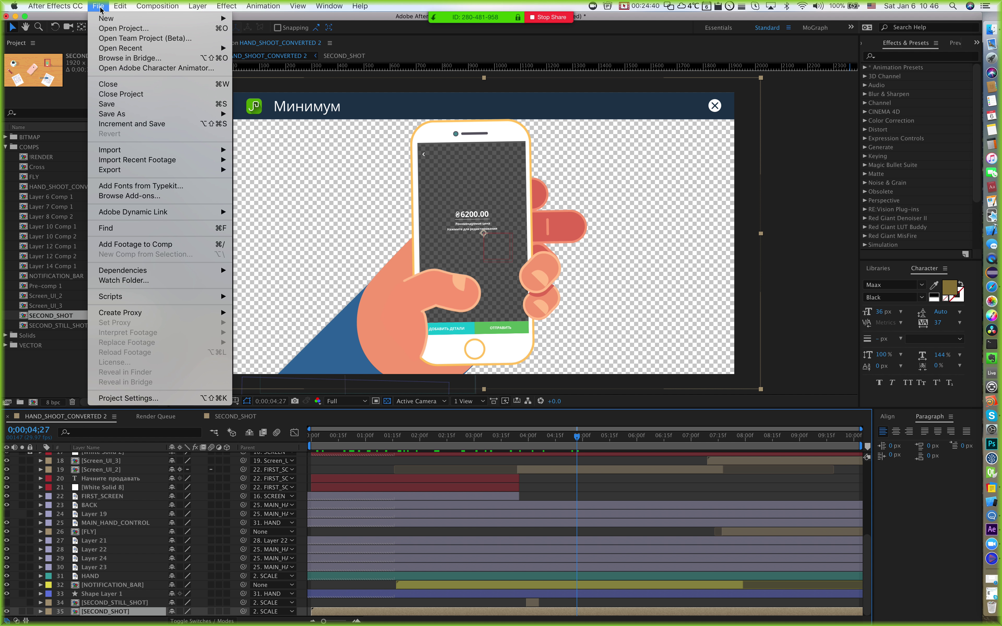
pyautogui.moveTo(115, 162)
pyautogui.press('Escape')
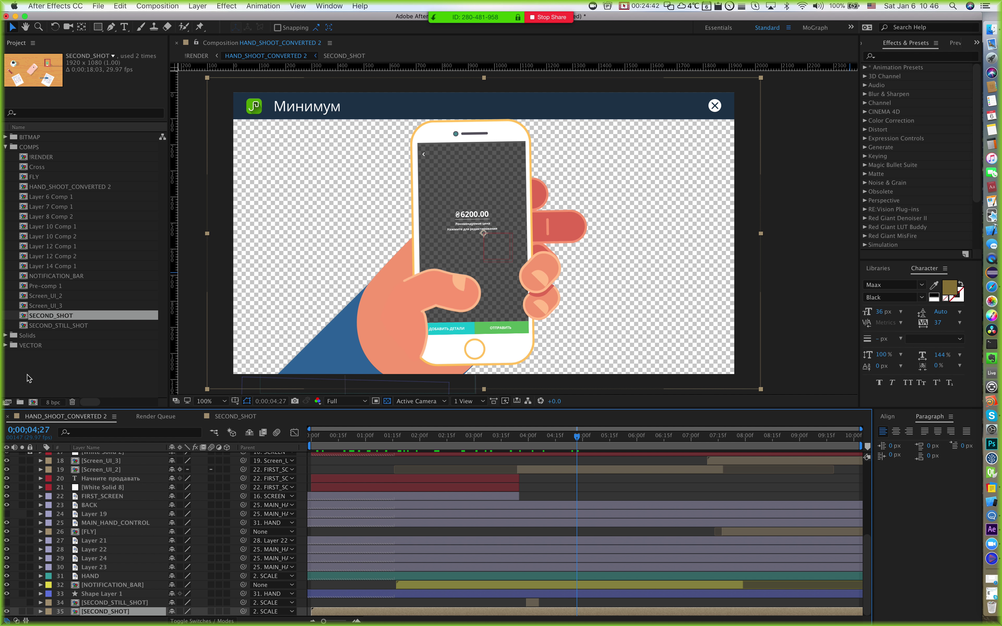
pyautogui.click(100, 6)
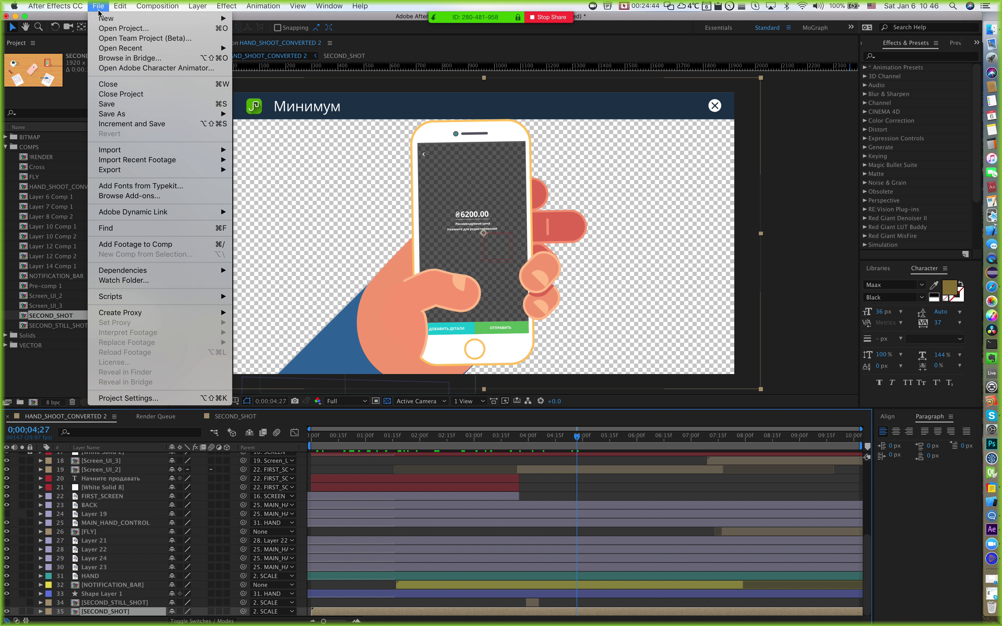
pyautogui.moveTo(120, 178)
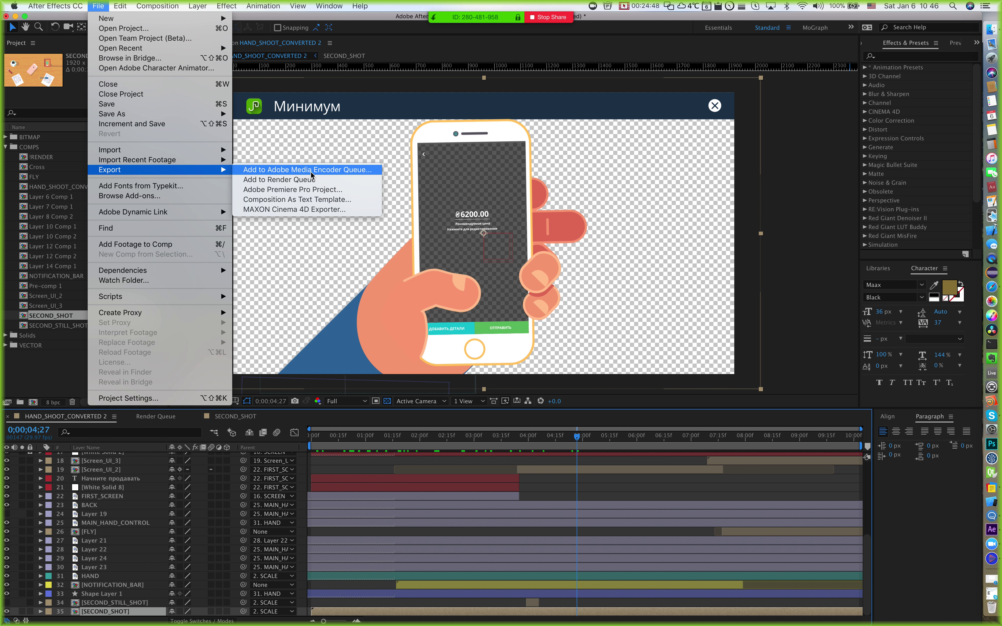
pyautogui.click(300, 181)
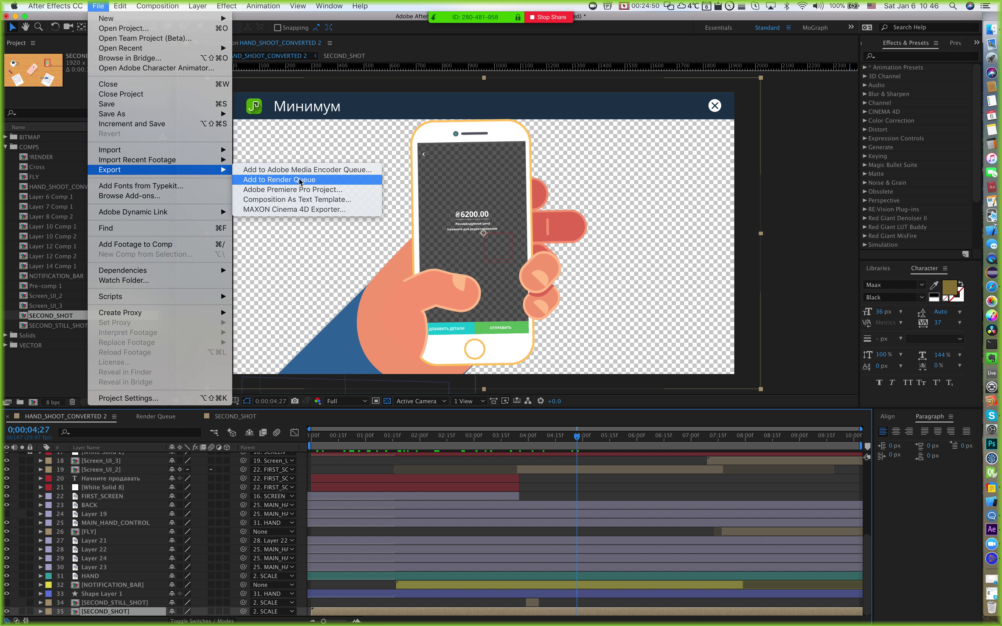
# Step: Delete the two finished HAND_SHOOT_CONVERTED 2 renders from the Render Queue
pyautogui.click(95, 495)
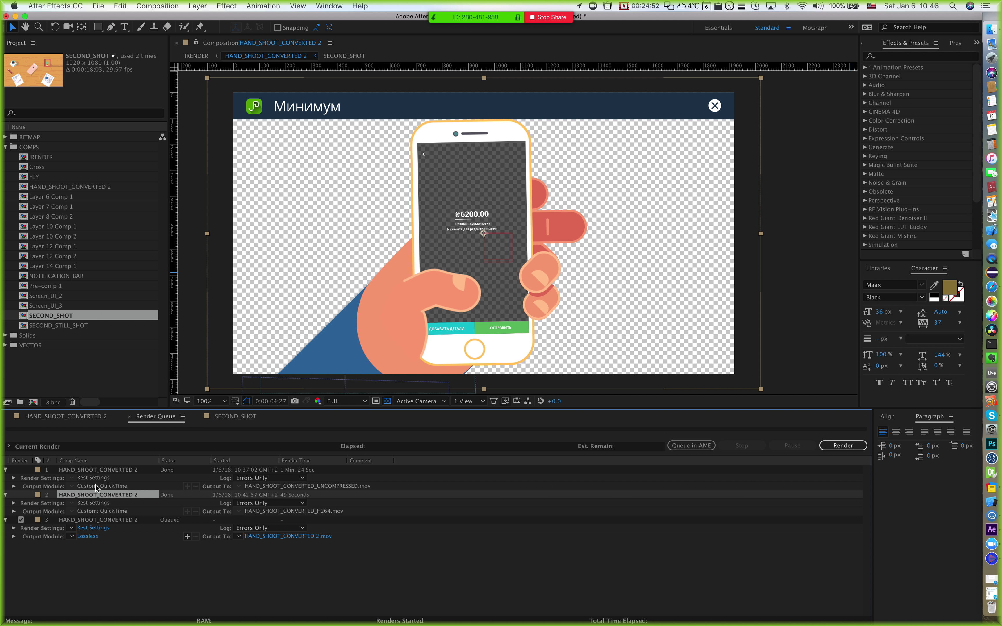
pyautogui.keyDown('shift'); pyautogui.click(95, 469); pyautogui.keyUp('shift')
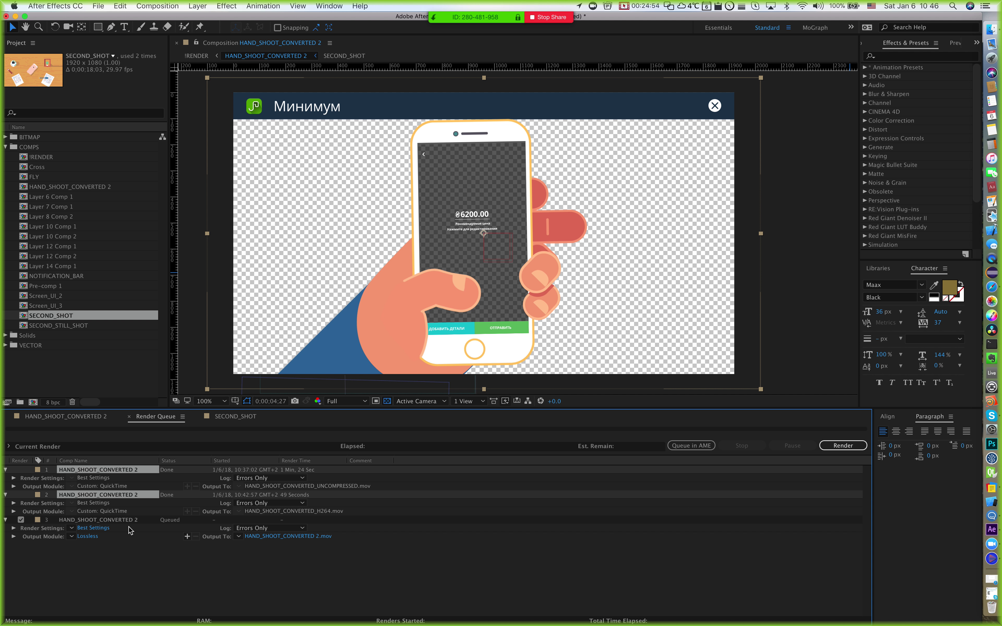
pyautogui.press('Delete')
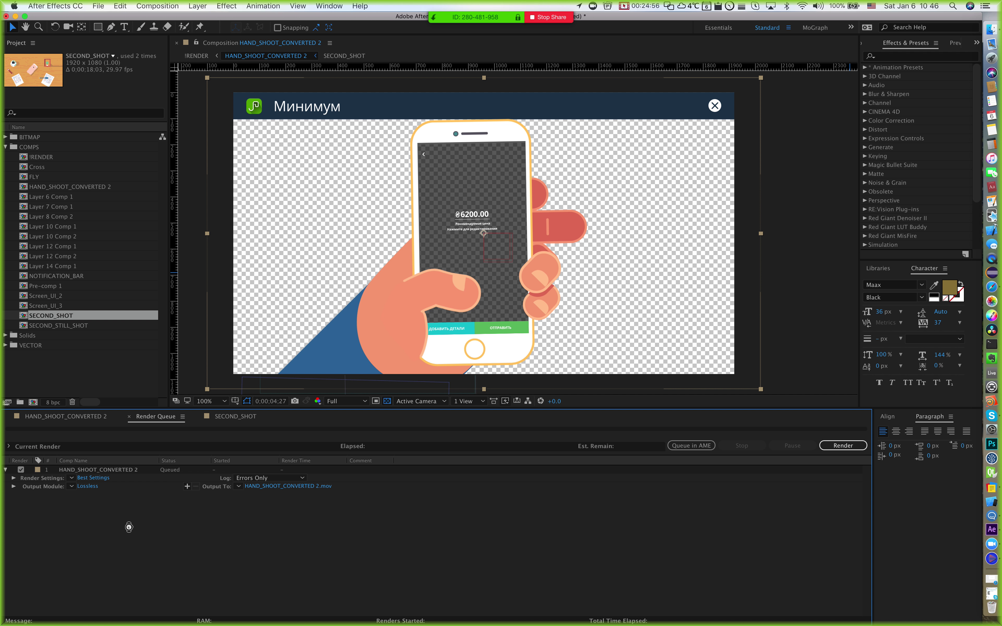
# Step: Switch to Finder to glance at the rendered files in the LS04 folder and return to After Effects
pyautogui.click(88, 476)
pyautogui.press('super+Tab')
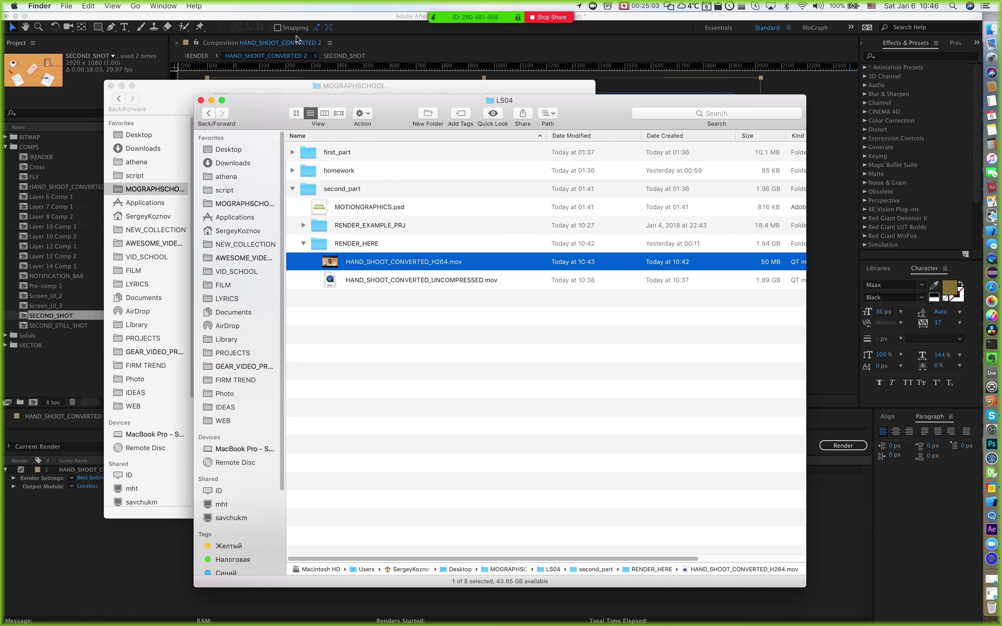
pyautogui.click(299, 17)
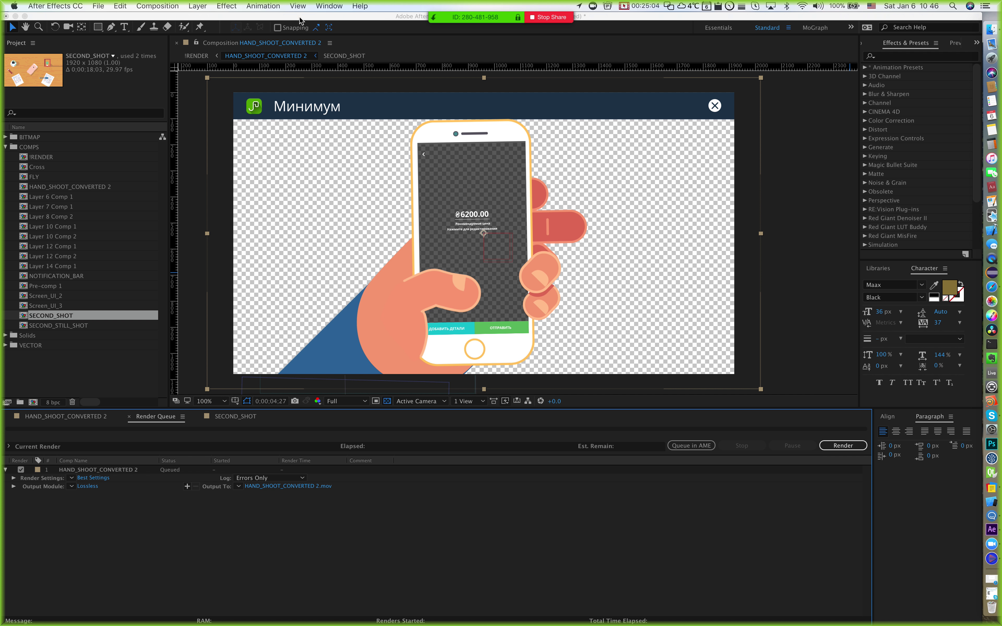
# Step: Review the queued item's output module settings and its render settings, cancelling both dialogs
pyautogui.click(86, 487)
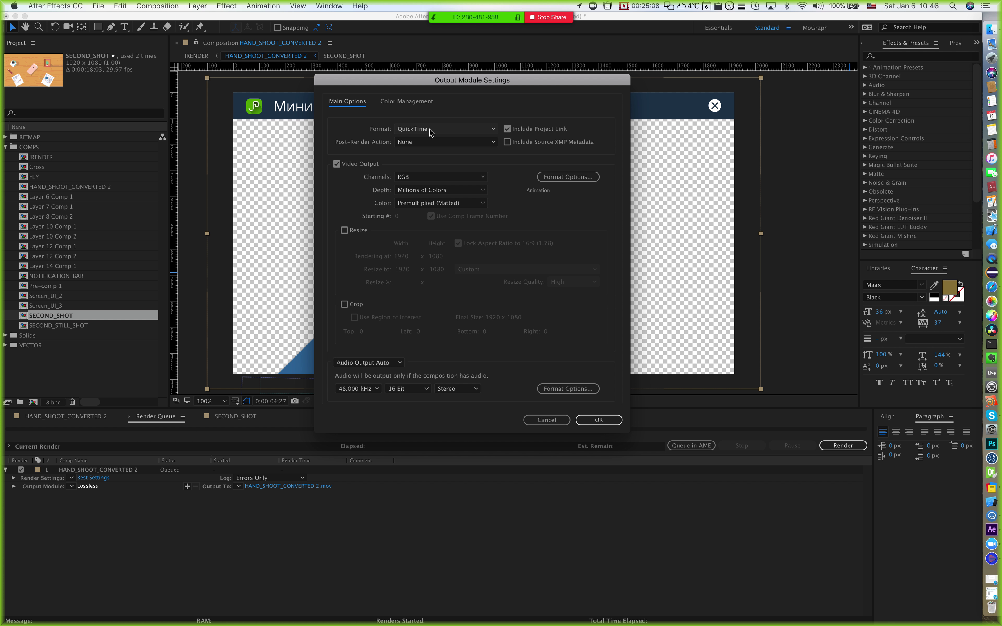
pyautogui.press('Escape')
pyautogui.click(91, 478)
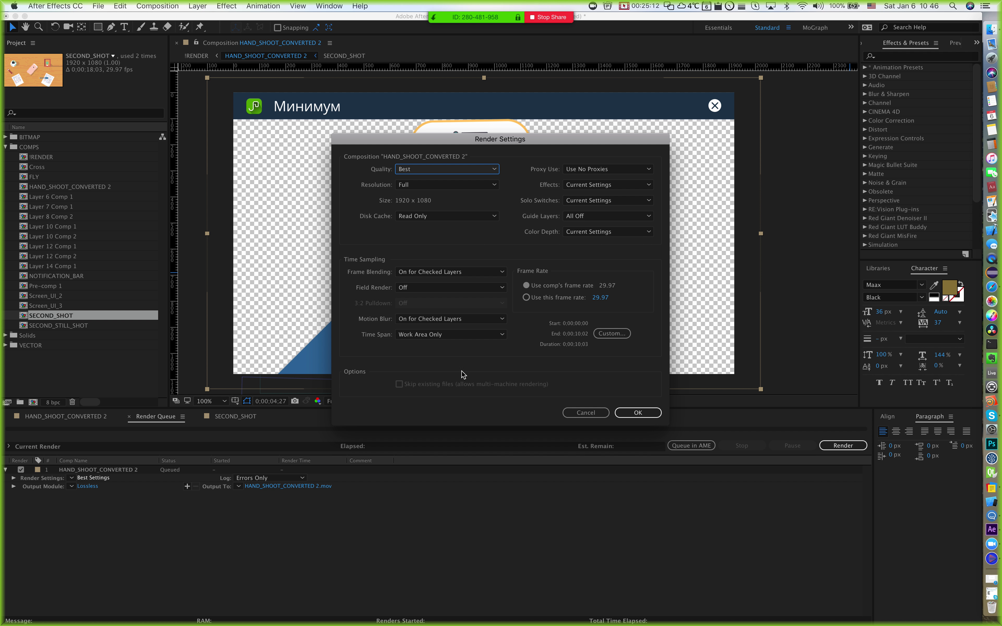
pyautogui.press('Escape')
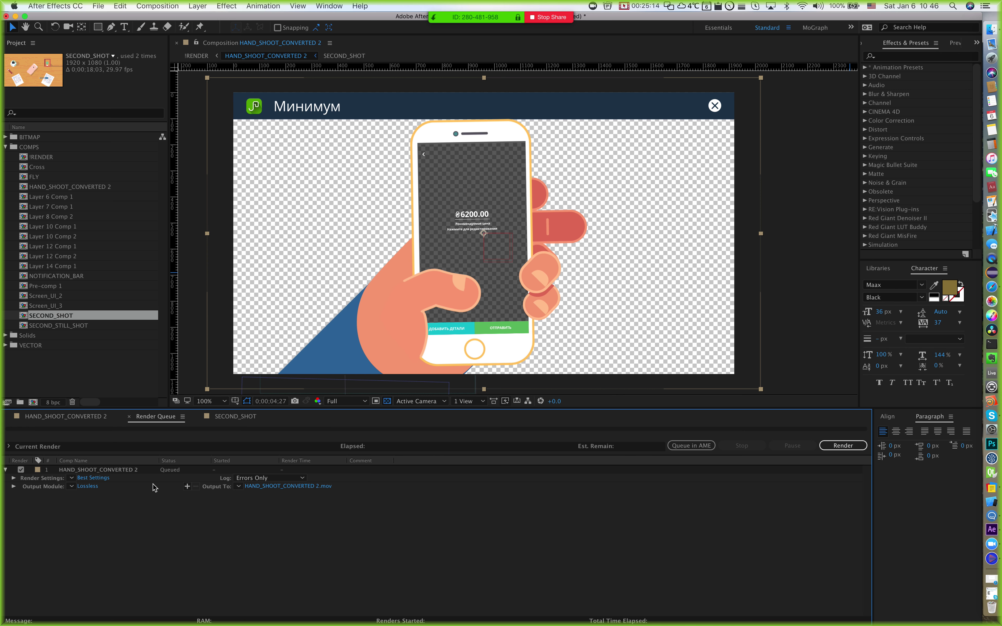
# Step: Reopen the queued item's output module settings and examine the available output formats, leaving QuickTime selected
pyautogui.click(86, 486)
pyautogui.moveTo(456, 83); pyautogui.dragTo(427, 136)
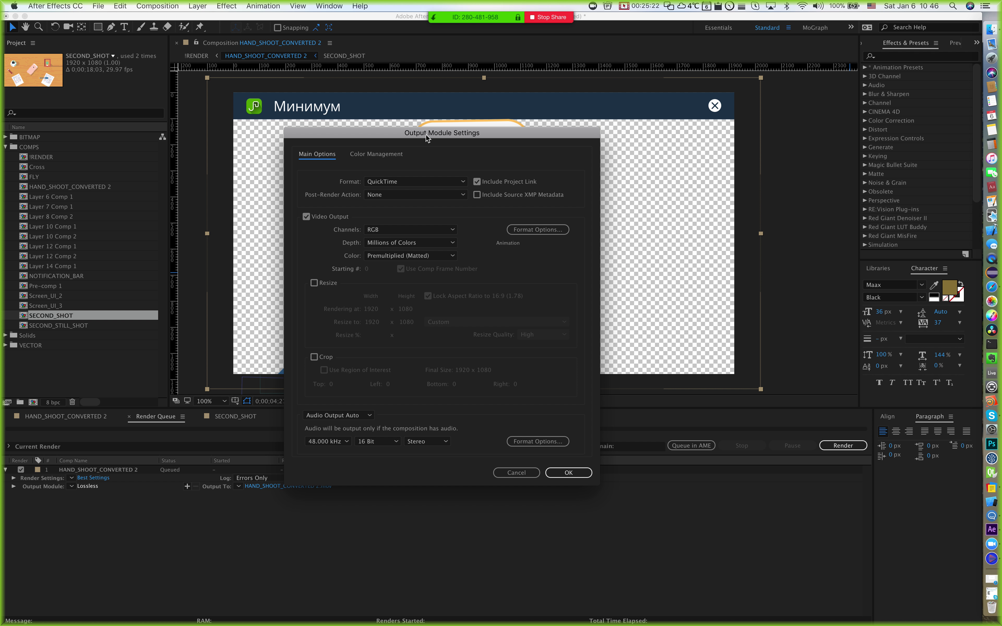
pyautogui.moveTo(425, 134); pyautogui.dragTo(415, 95)
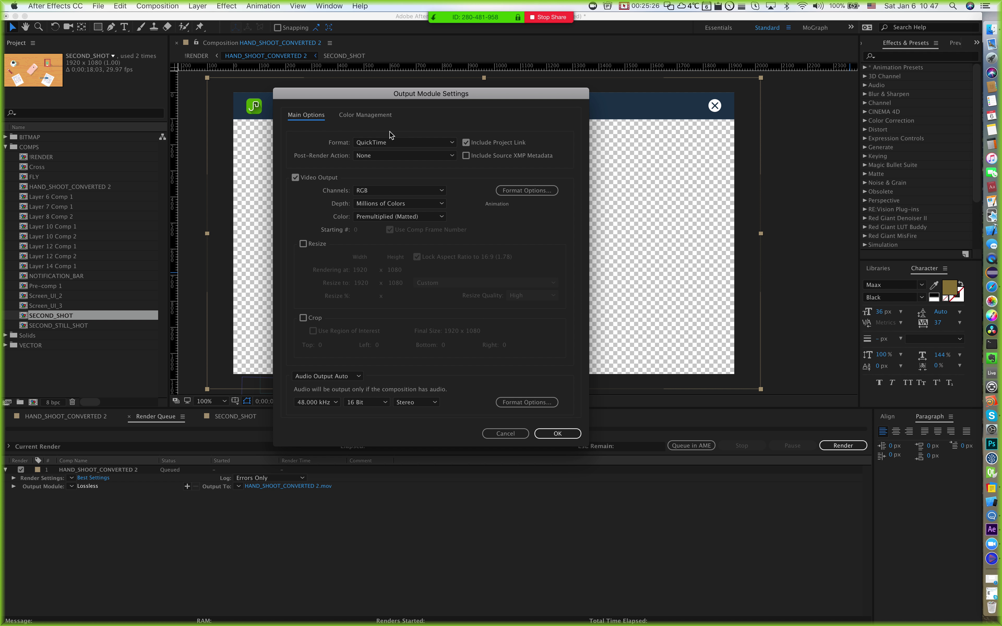
pyautogui.click(372, 143)
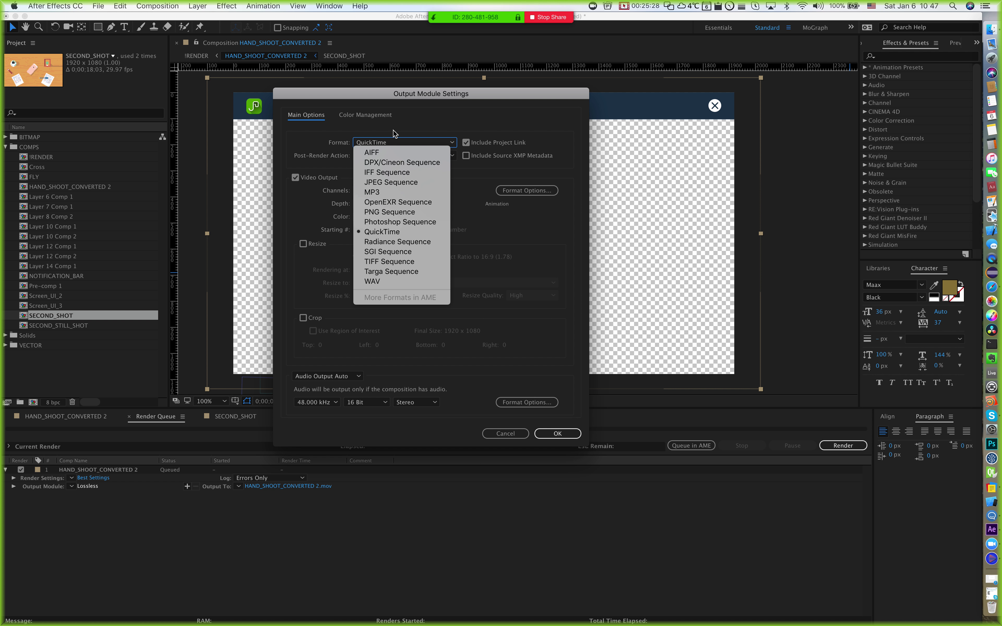
pyautogui.click(394, 141)
pyautogui.click(395, 142)
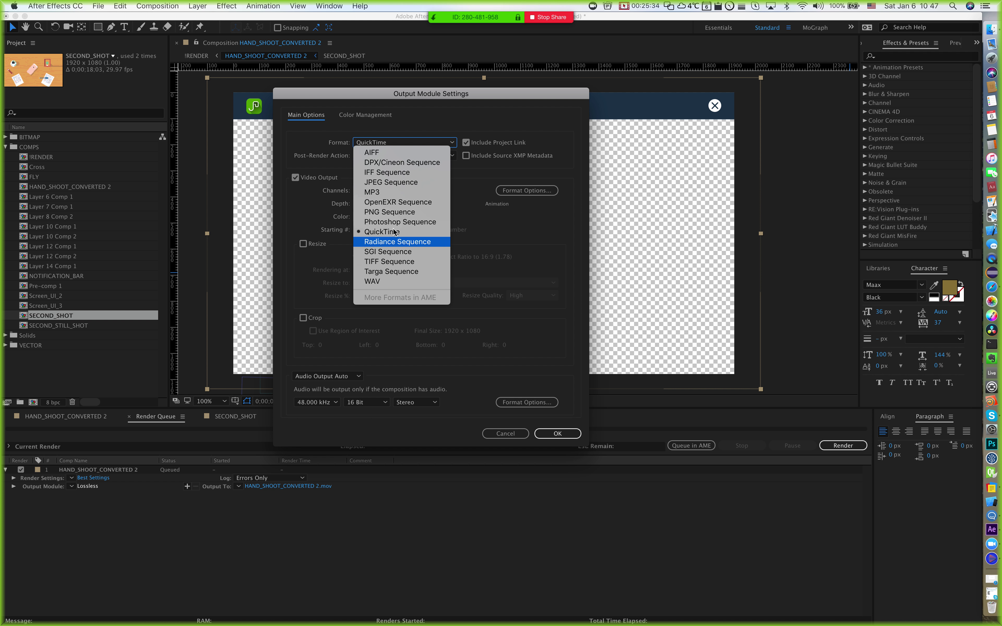
pyautogui.click(458, 107)
pyautogui.click(414, 143)
pyautogui.click(448, 109)
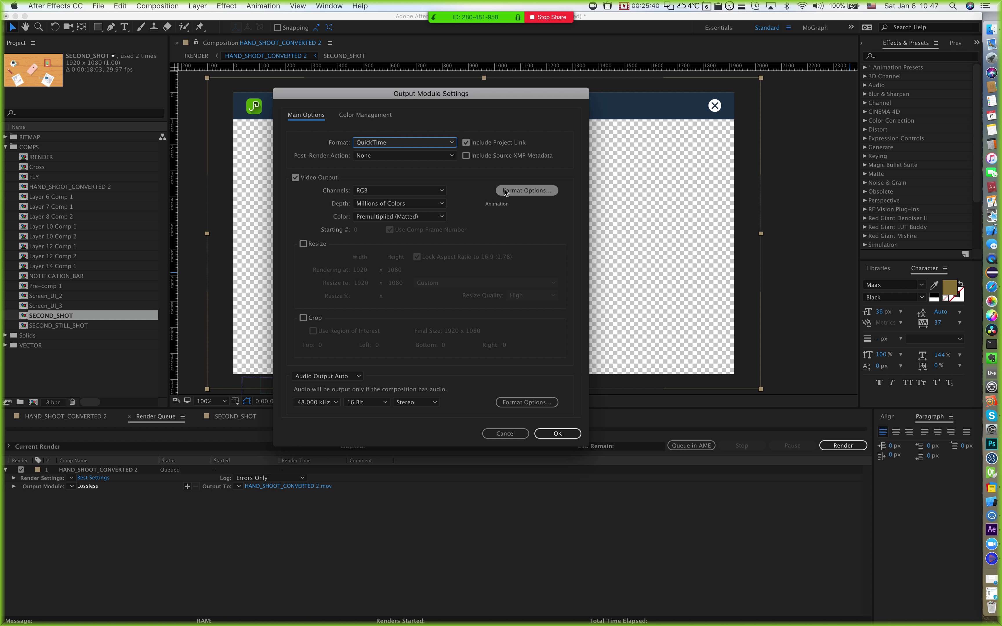
# Step: Examine the available channel options and the QuickTime video codecs, keeping RGB and Animation selected
pyautogui.click(376, 193)
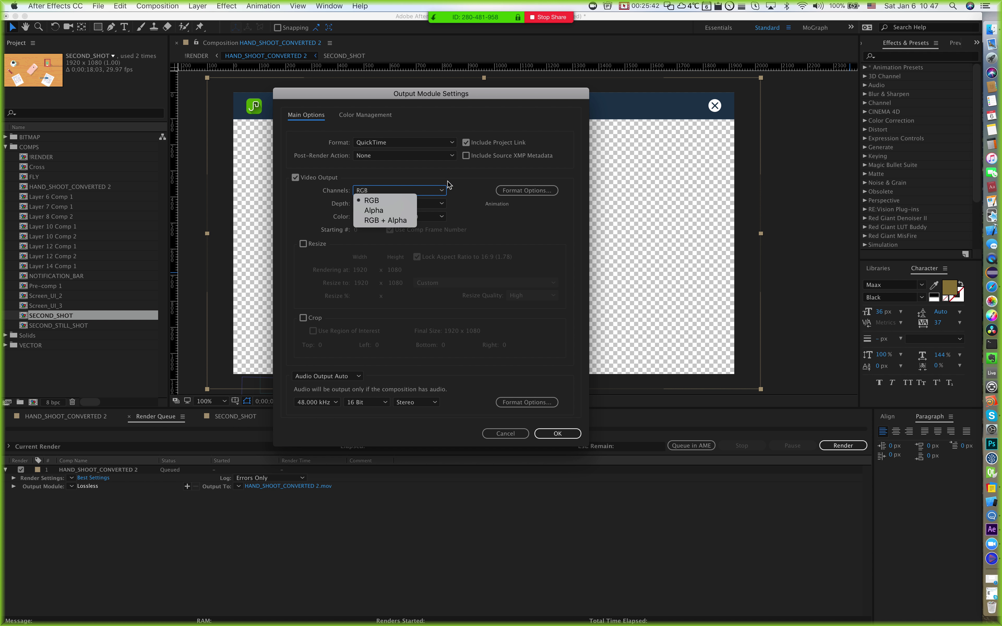
pyautogui.click(374, 194)
pyautogui.click(514, 189)
pyautogui.click(491, 154)
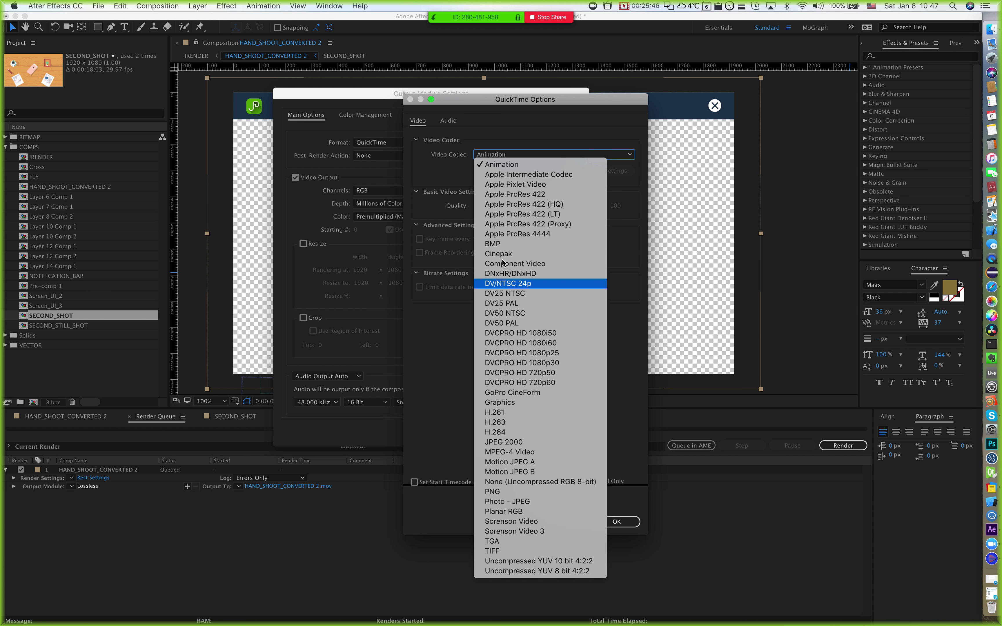
pyautogui.click(501, 142)
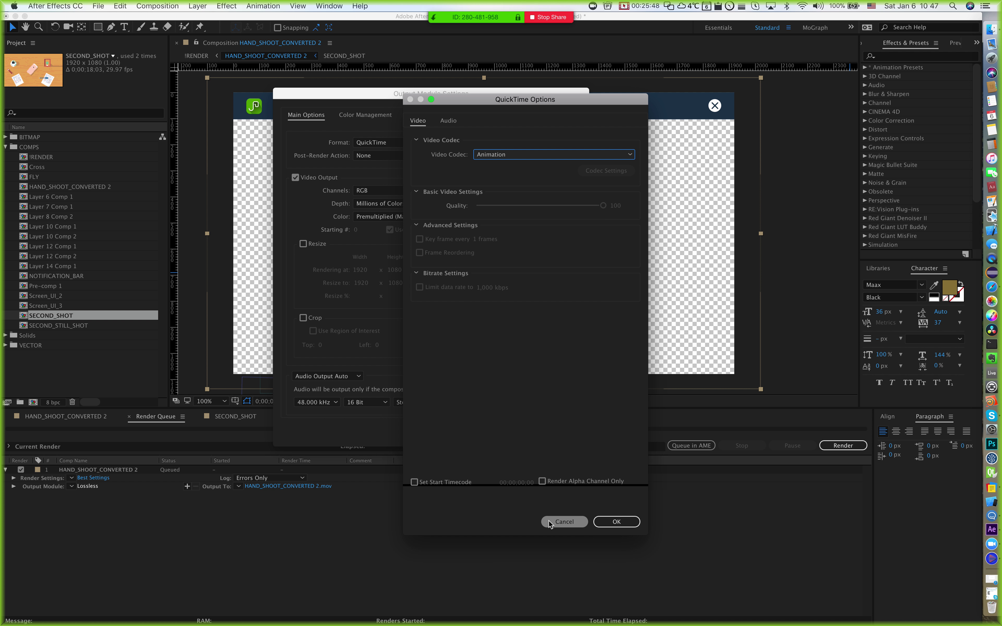
# Step: Leave the QuickTime options with the Animation codec and set the output channels to RGB + Alpha
pyautogui.click(550, 521)
pyautogui.click(509, 193)
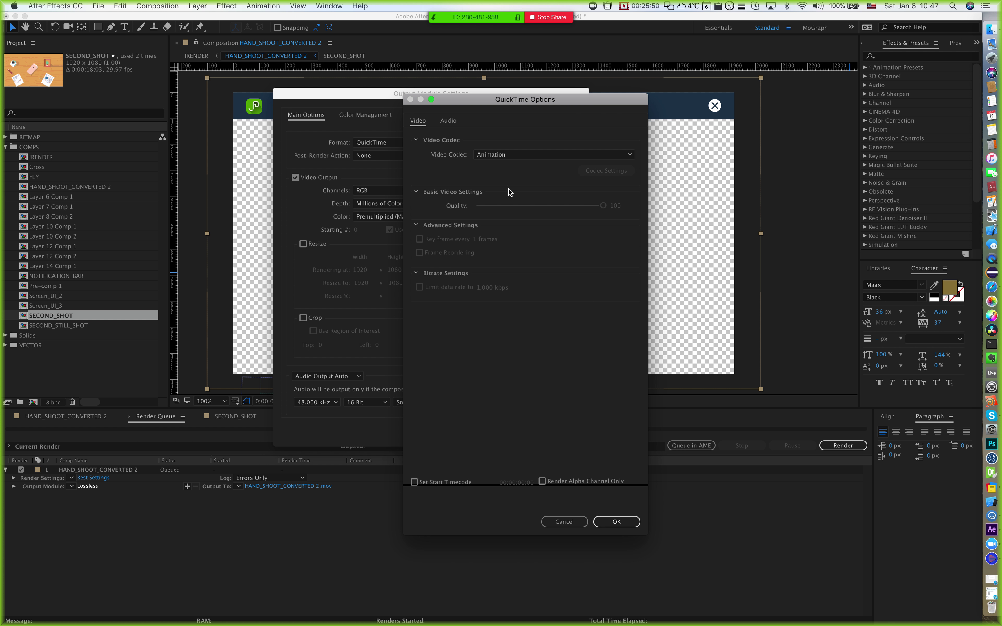
pyautogui.press('Return')
pyautogui.click(426, 190)
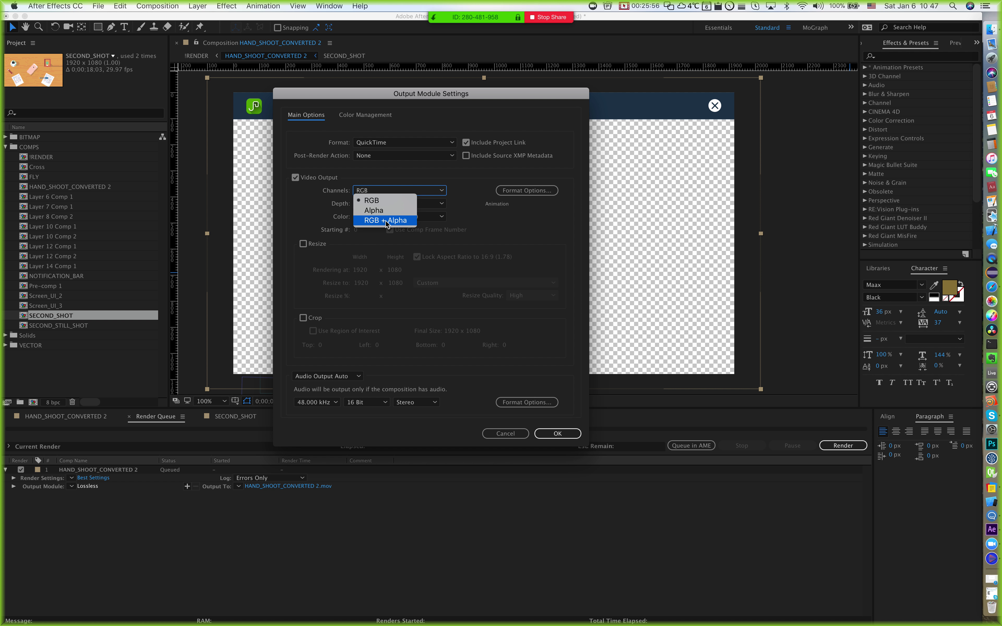
pyautogui.click(376, 221)
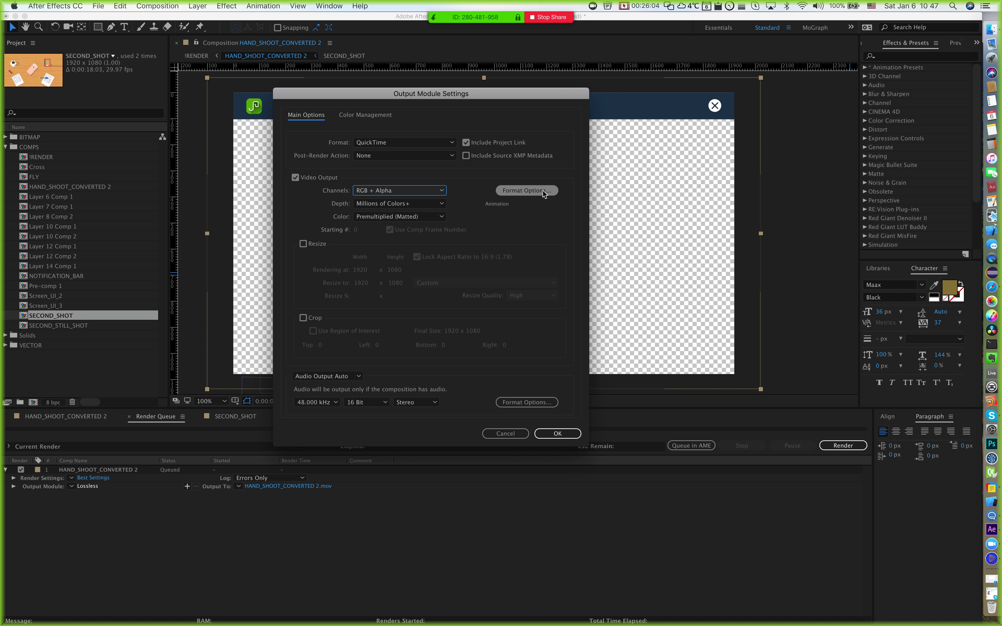
# Step: Try the H.264 video codec in the QuickTime format options for the output module
pyautogui.click(522, 190)
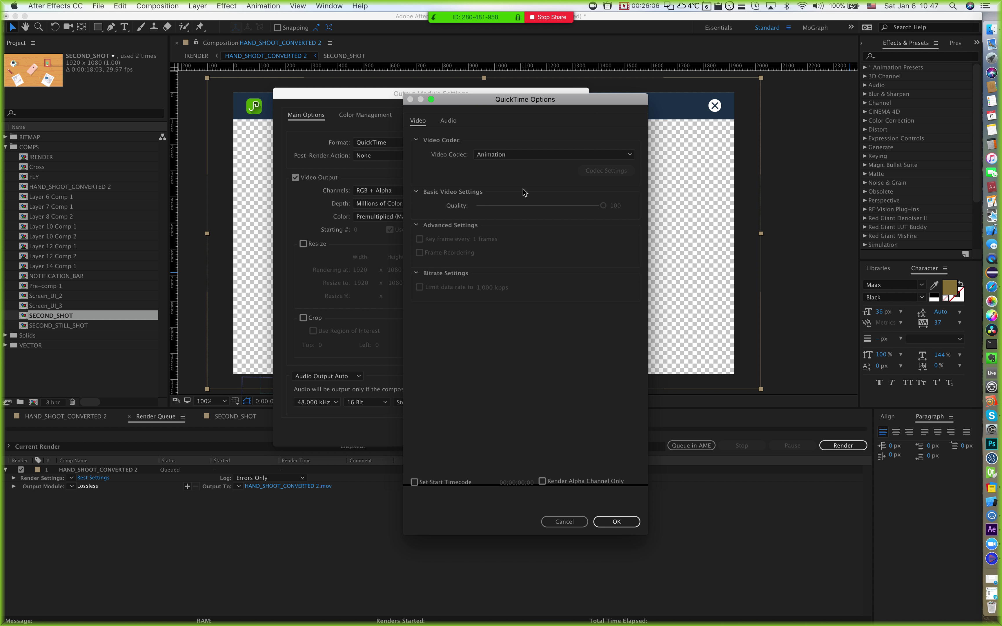
pyautogui.moveTo(486, 99); pyautogui.dragTo(513, 103)
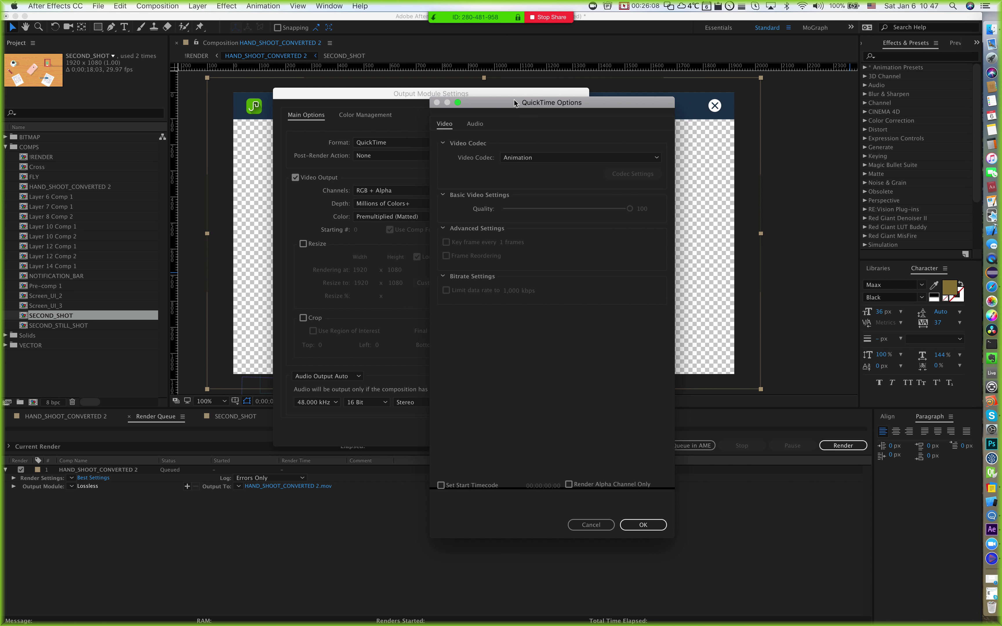
pyautogui.click(511, 158)
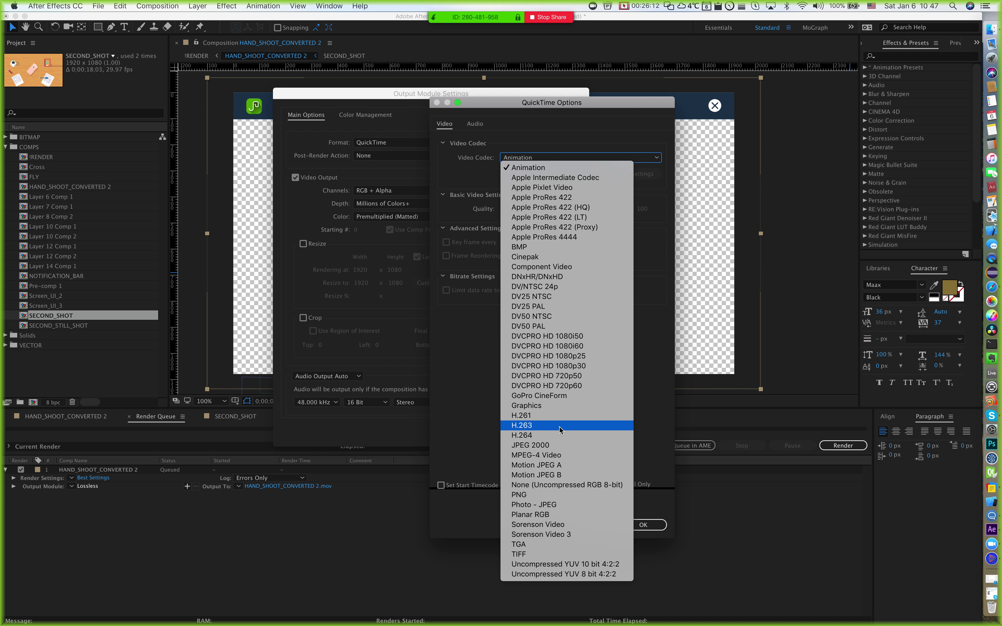
pyautogui.click(554, 130)
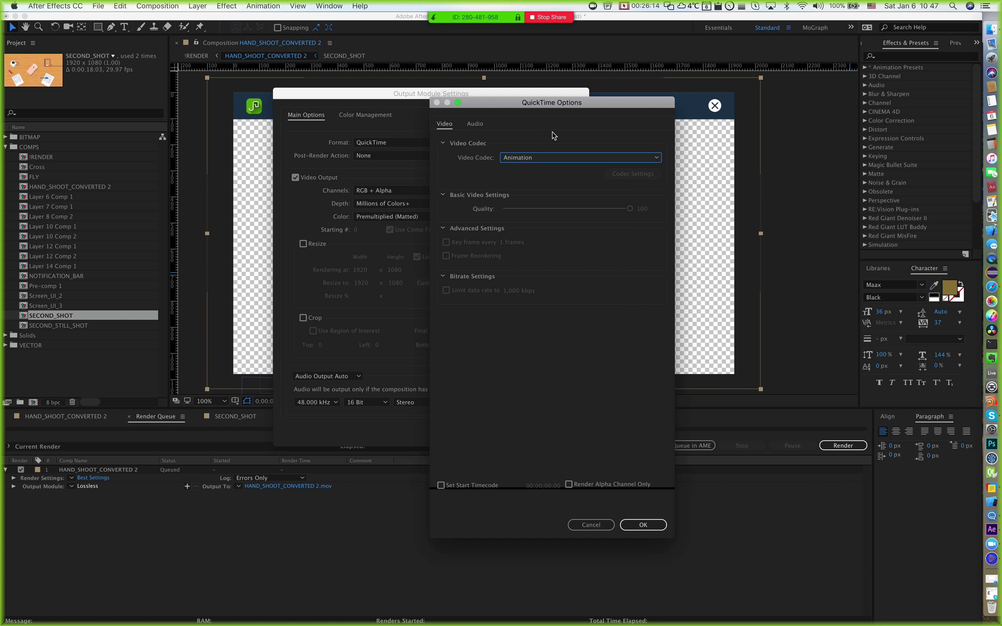
pyautogui.click(532, 158)
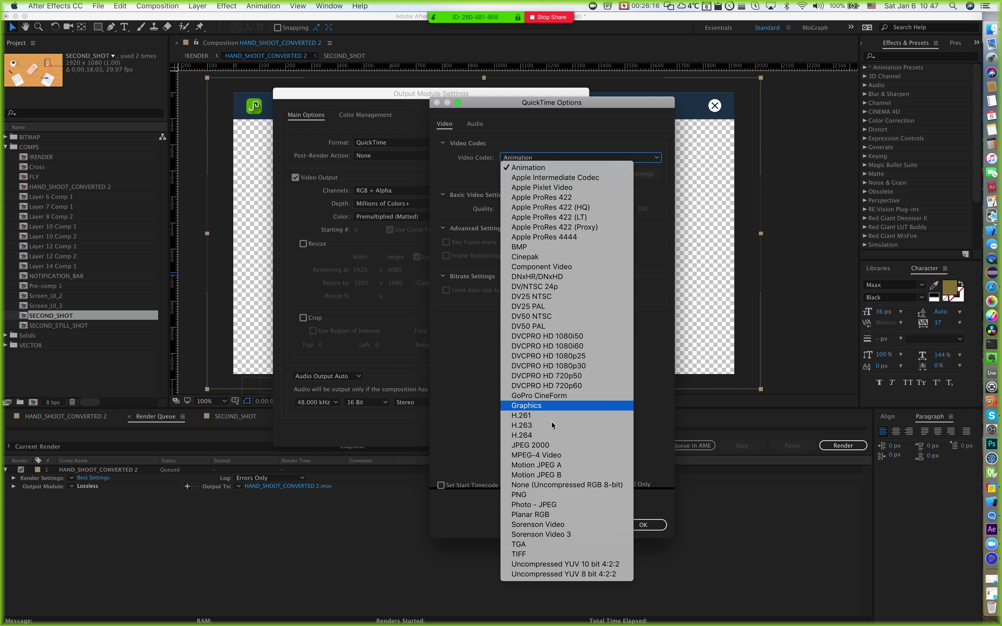
pyautogui.click(527, 435)
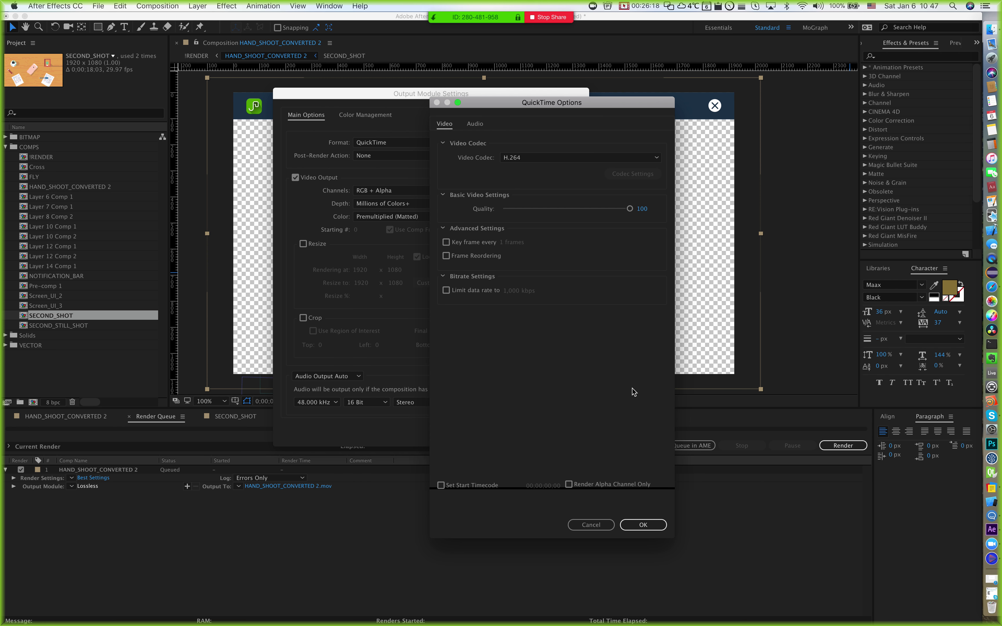
pyautogui.click(646, 526)
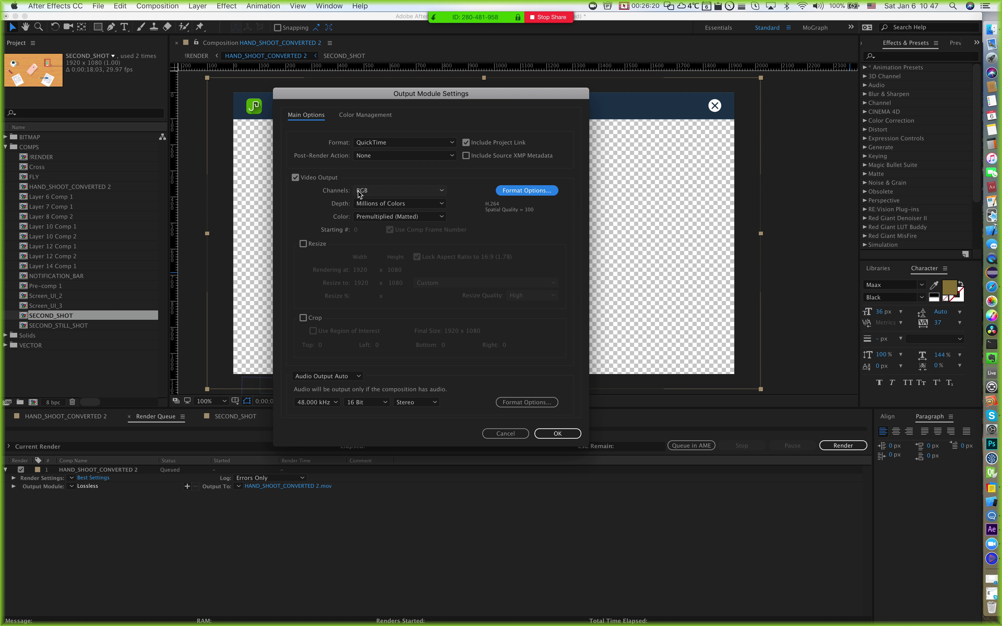
# Step: Set the QuickTime video codec to PNG and the output channels to RGB + Alpha
pyautogui.click(536, 190)
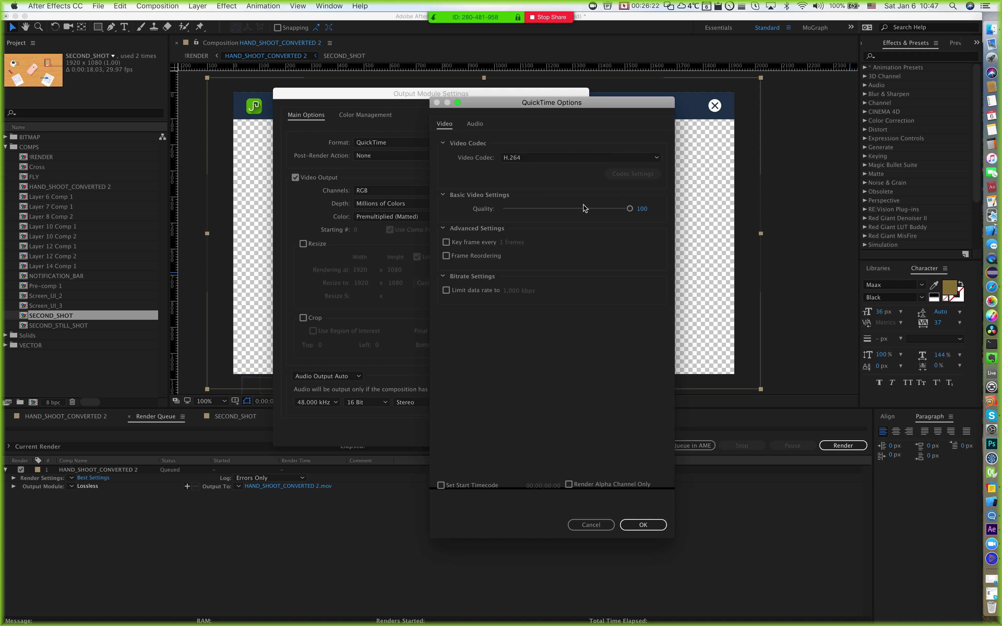
pyautogui.click(564, 160)
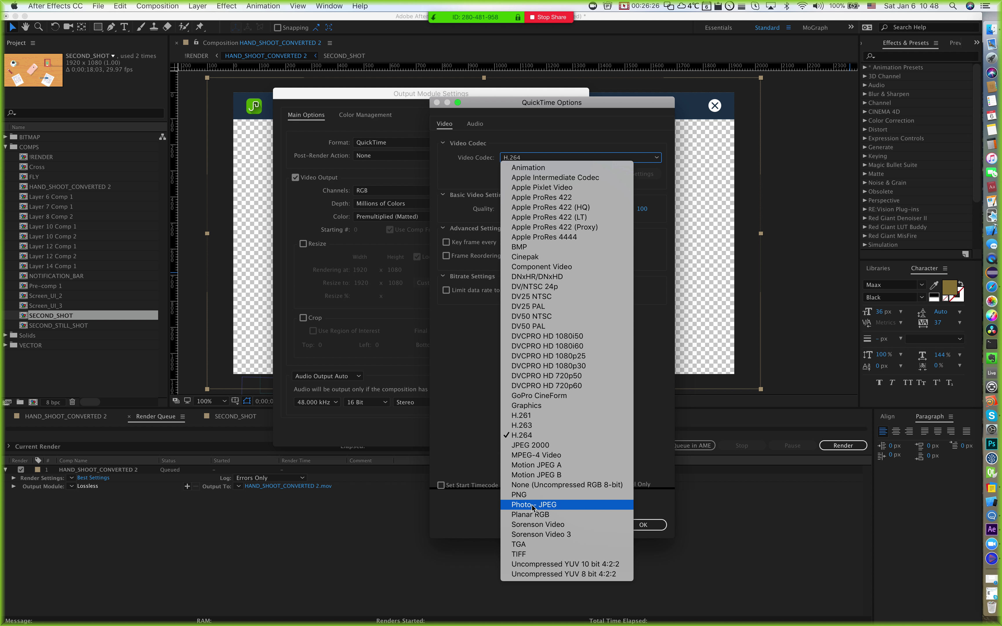
pyautogui.press('Escape')
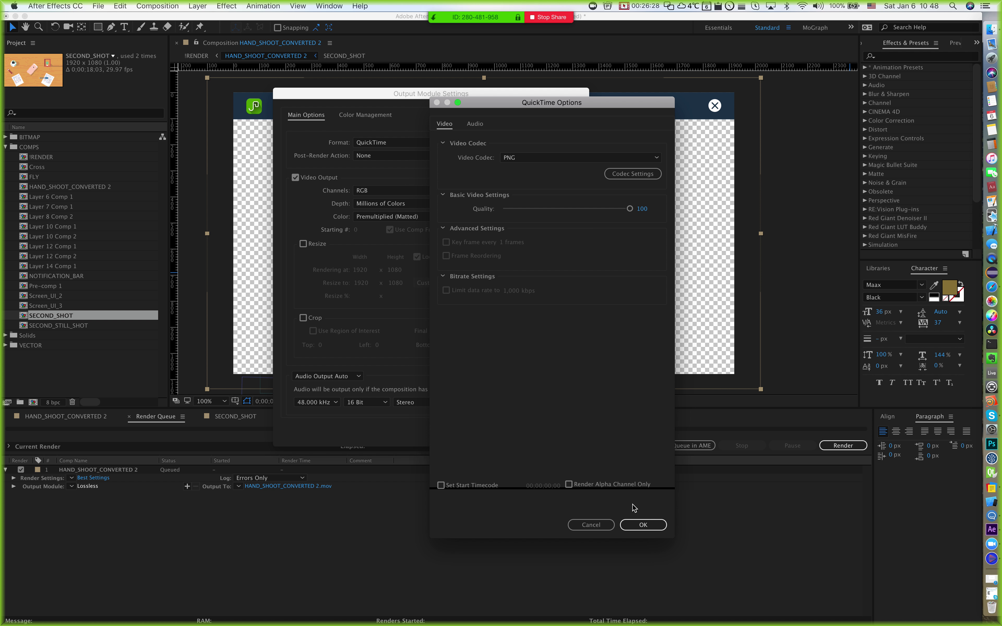
pyautogui.click(640, 525)
pyautogui.click(401, 191)
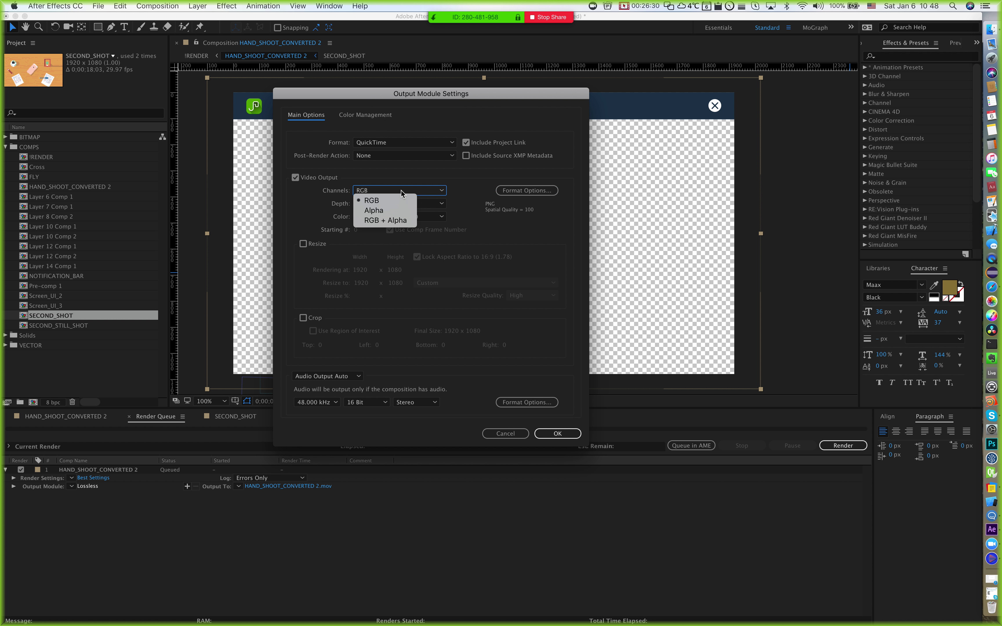
pyautogui.click(386, 221)
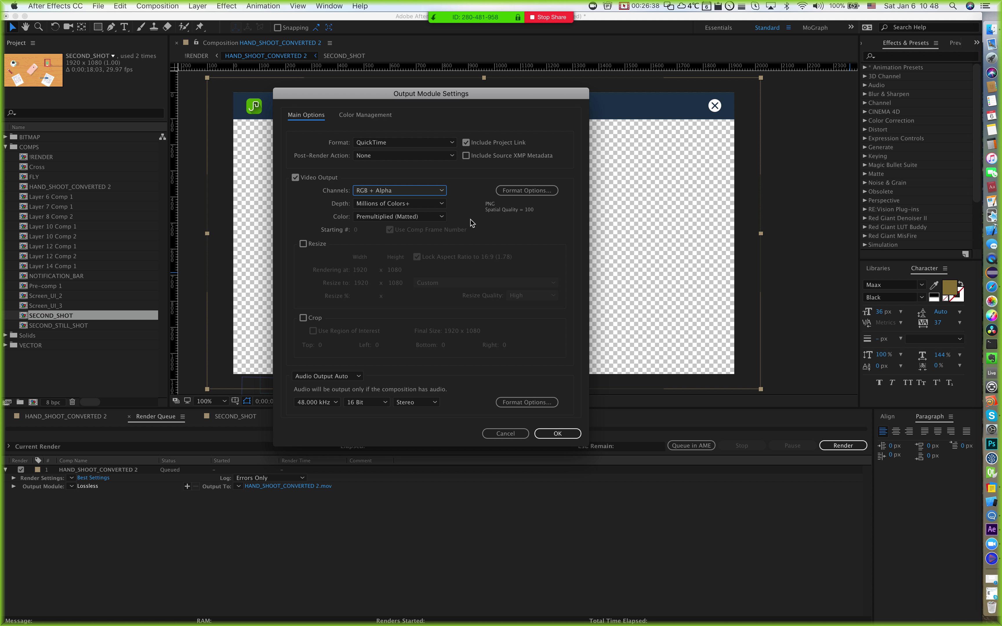
# Step: Recheck the QuickTime codec list, keeping PNG, and accept the output module settings
pyautogui.click(534, 190)
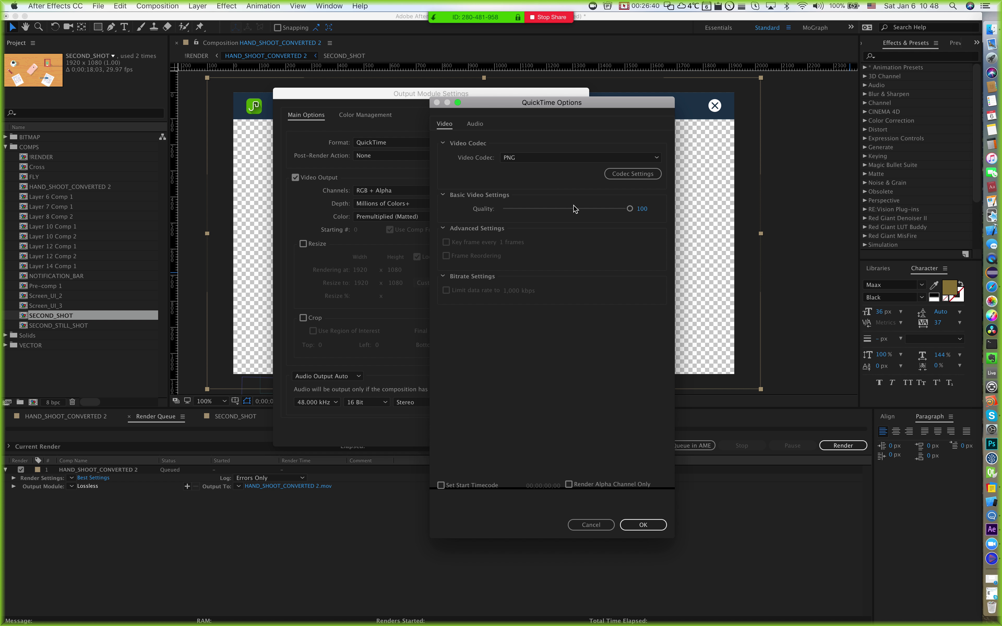
pyautogui.click(531, 158)
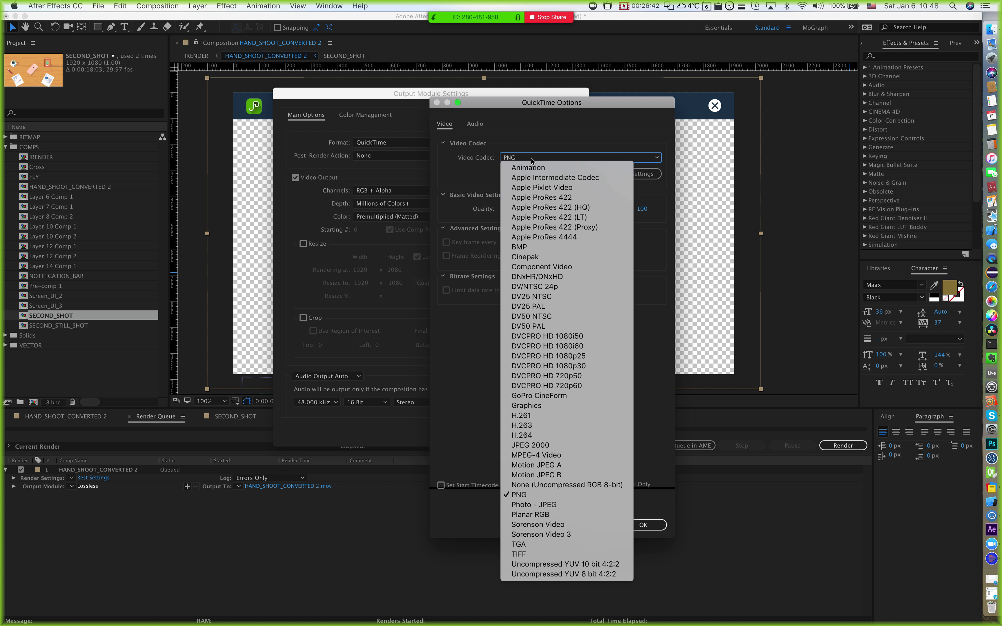
pyautogui.click(555, 145)
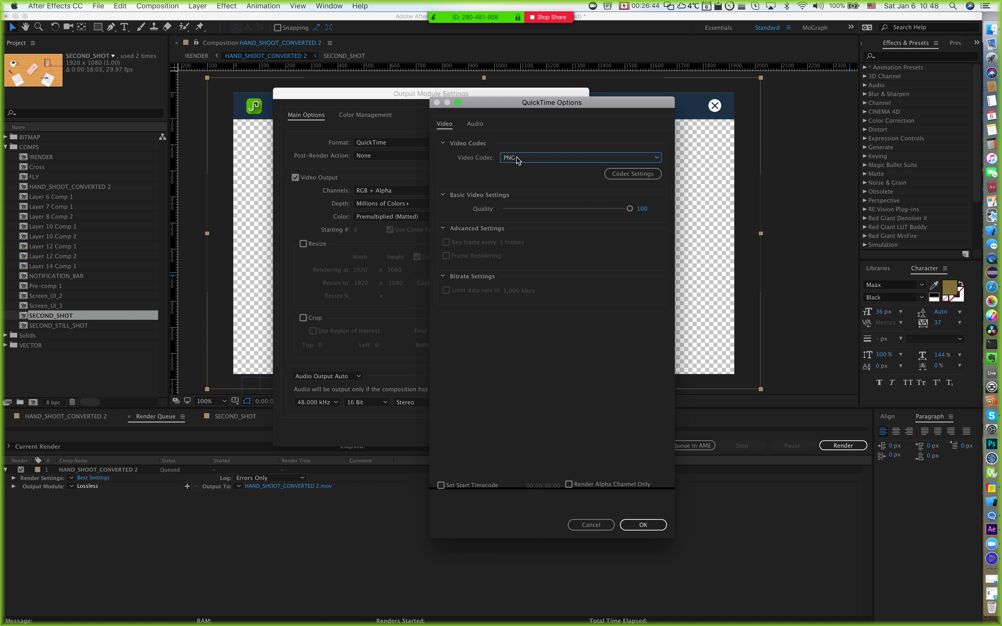
pyautogui.click(642, 525)
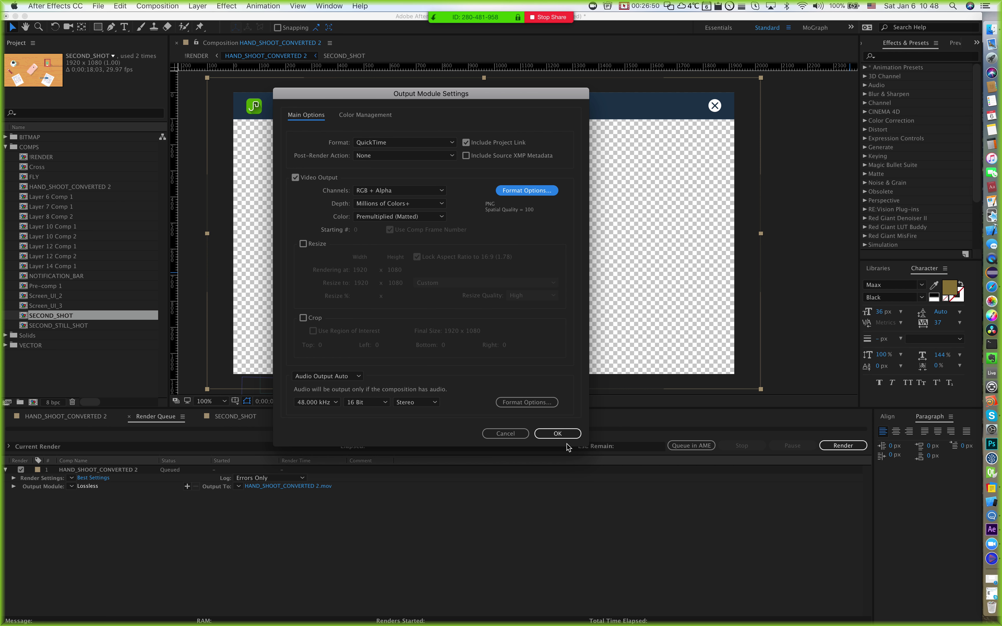
pyautogui.click(558, 433)
# Step: Duplicate the HAND_SHOOT_CONVERTED 2 render item and set the duplicate's QuickTime video codec to Animation
pyautogui.click(139, 470)
pyautogui.press('super+d')
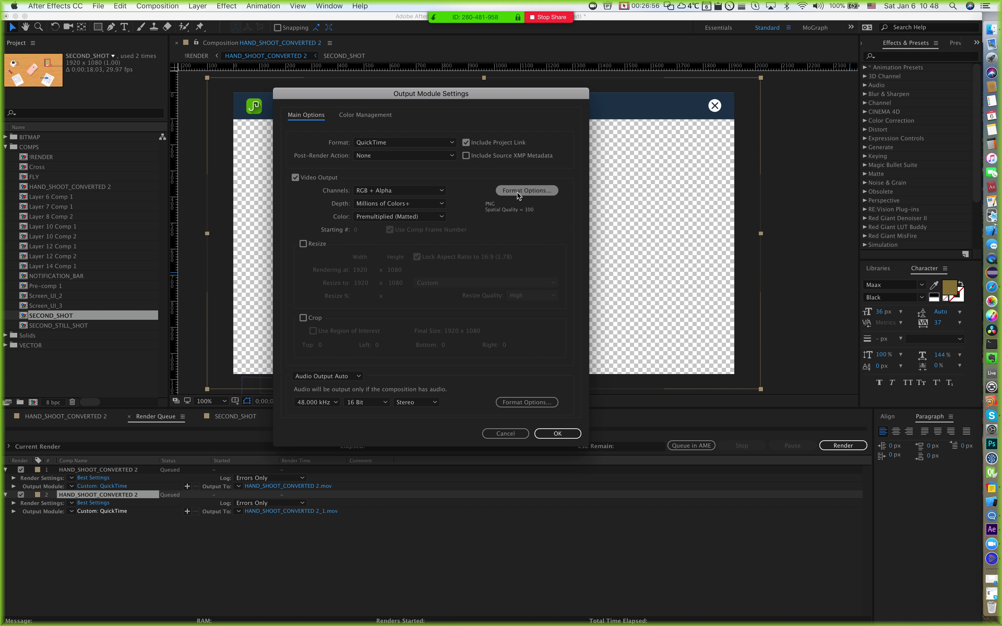
pyautogui.click(517, 192)
pyautogui.click(531, 161)
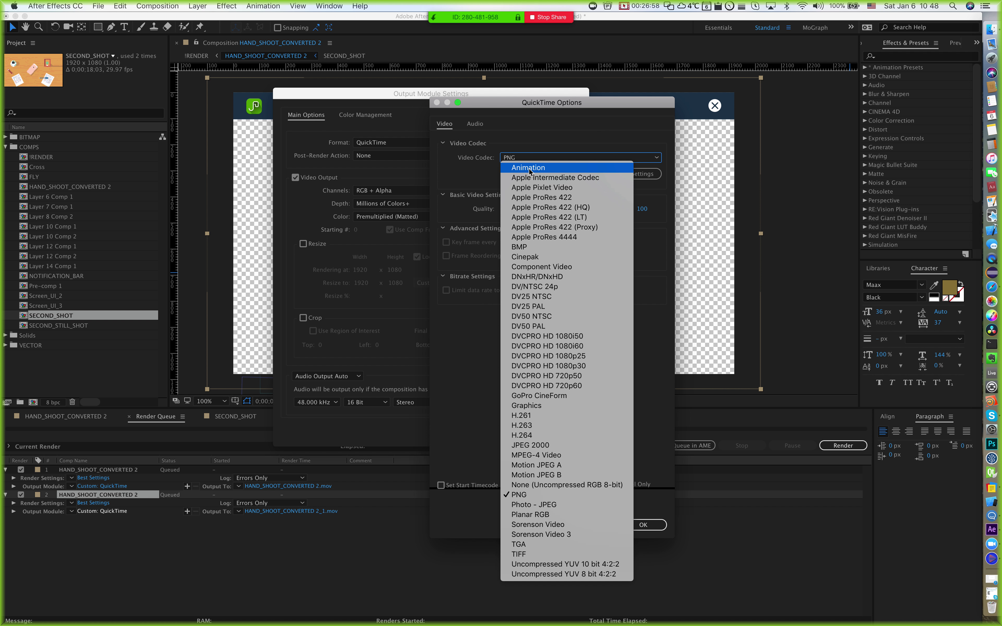
pyautogui.click(529, 168)
pyautogui.click(643, 525)
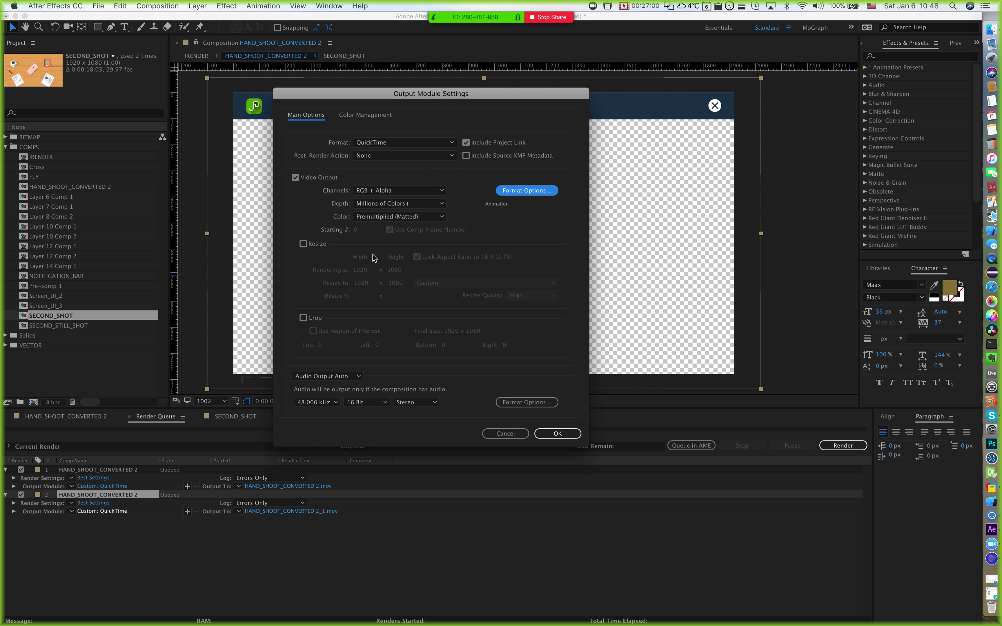
pyautogui.click(557, 433)
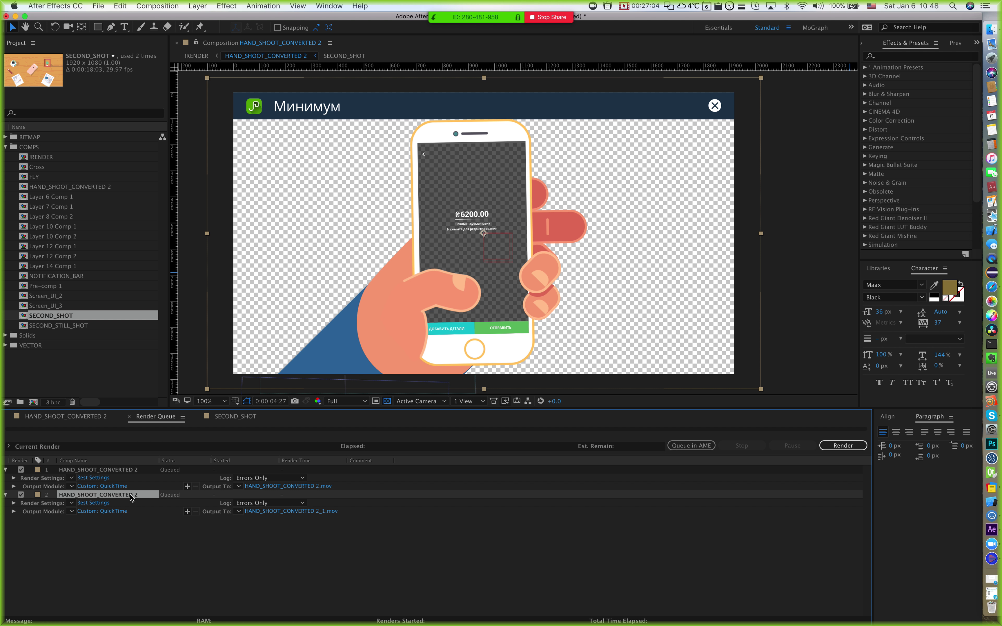
# Step: Examine the audio output options in the duplicate's output module settings, try Audio Output Off and cancel the dialog
pyautogui.click(103, 511)
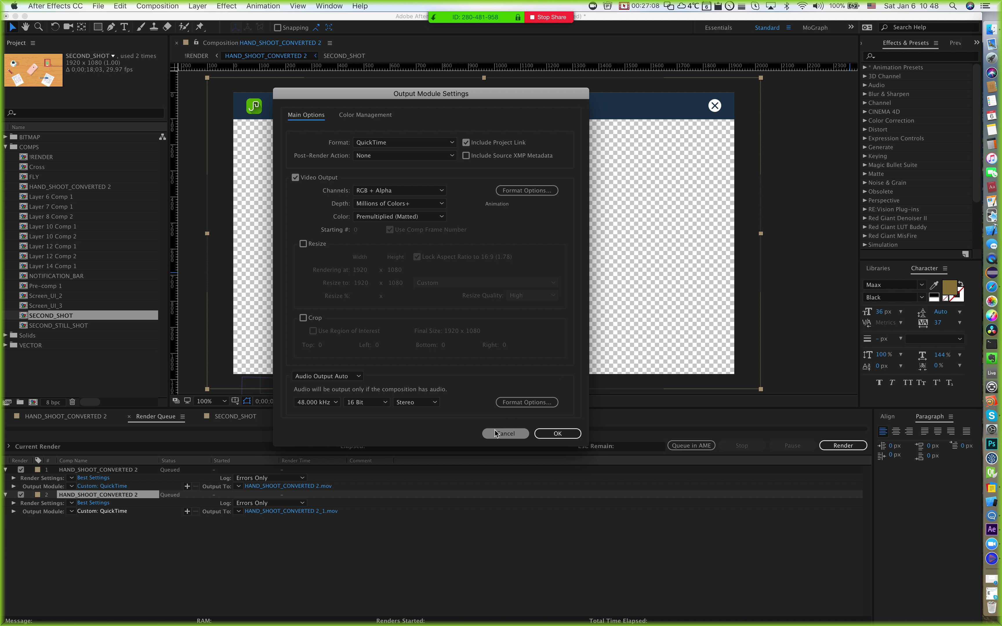
pyautogui.click(333, 375)
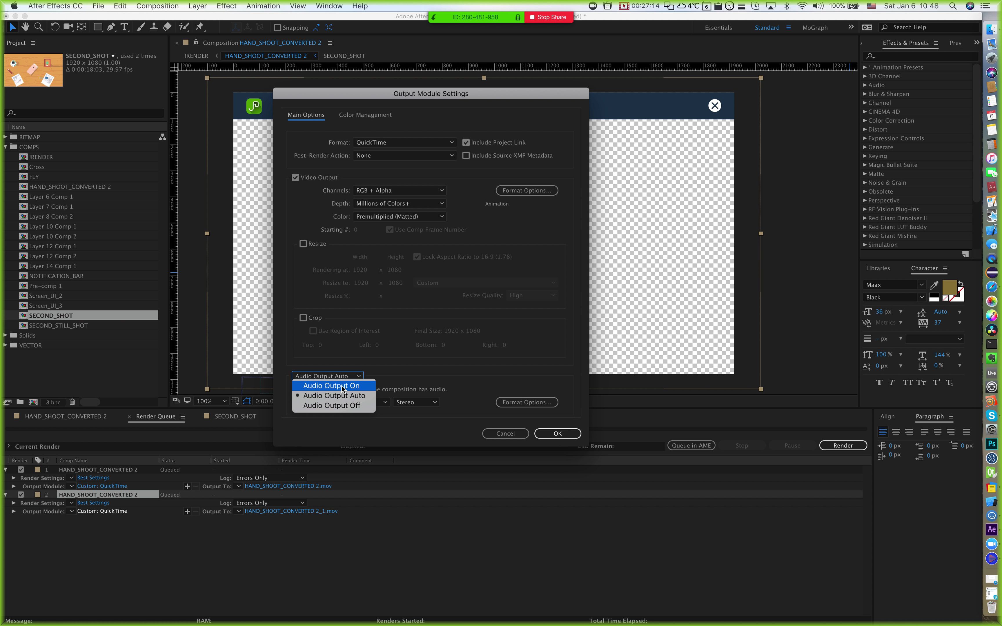
pyautogui.click(458, 378)
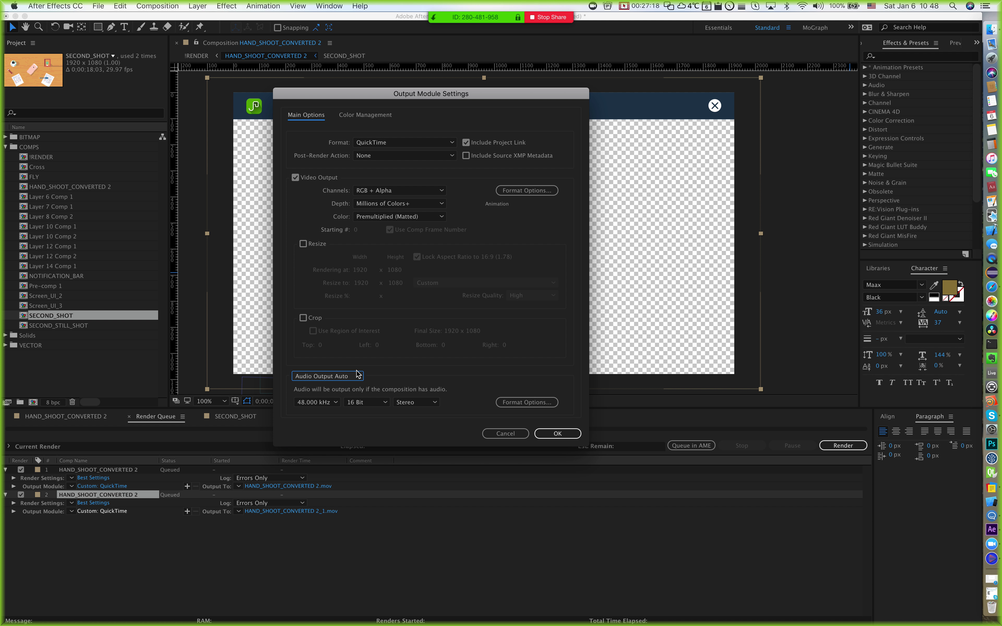
pyautogui.click(350, 377)
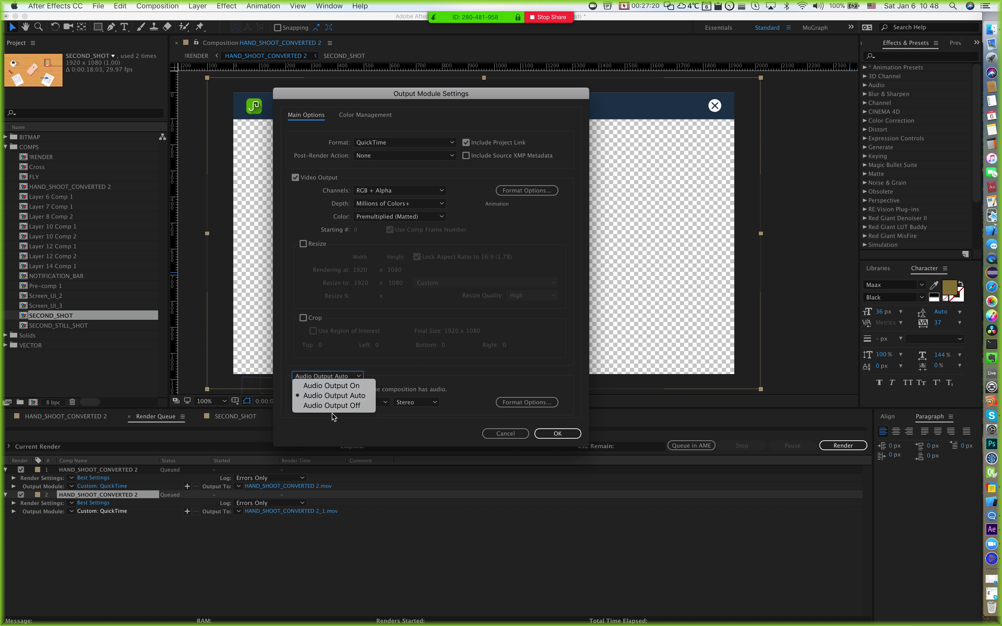
pyautogui.click(334, 406)
pyautogui.click(501, 432)
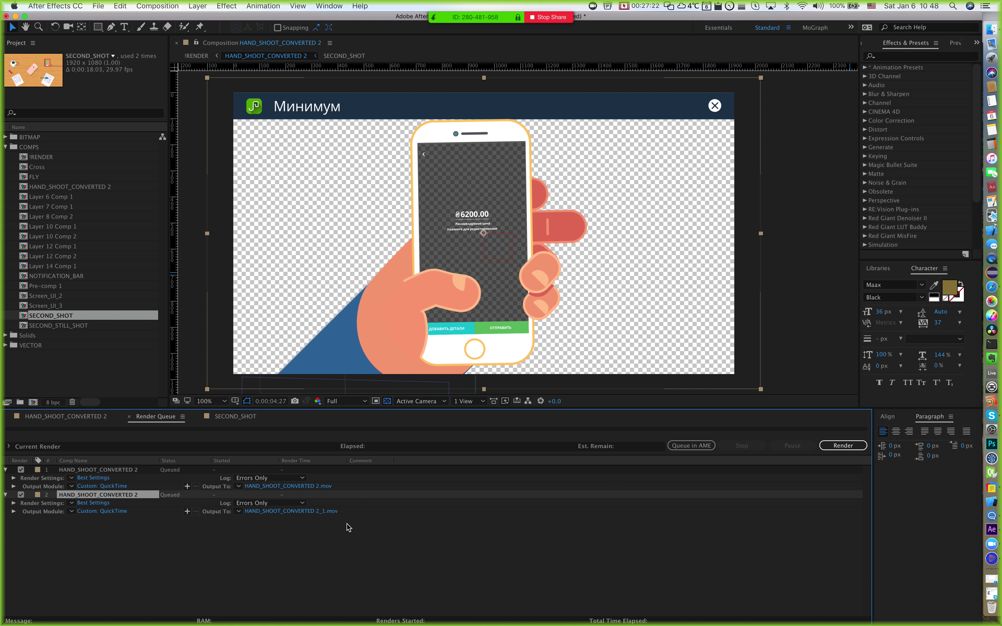
# Step: Start rendering the two queued HAND_SHOOT_CONVERTED 2 items
pyautogui.click(97, 469)
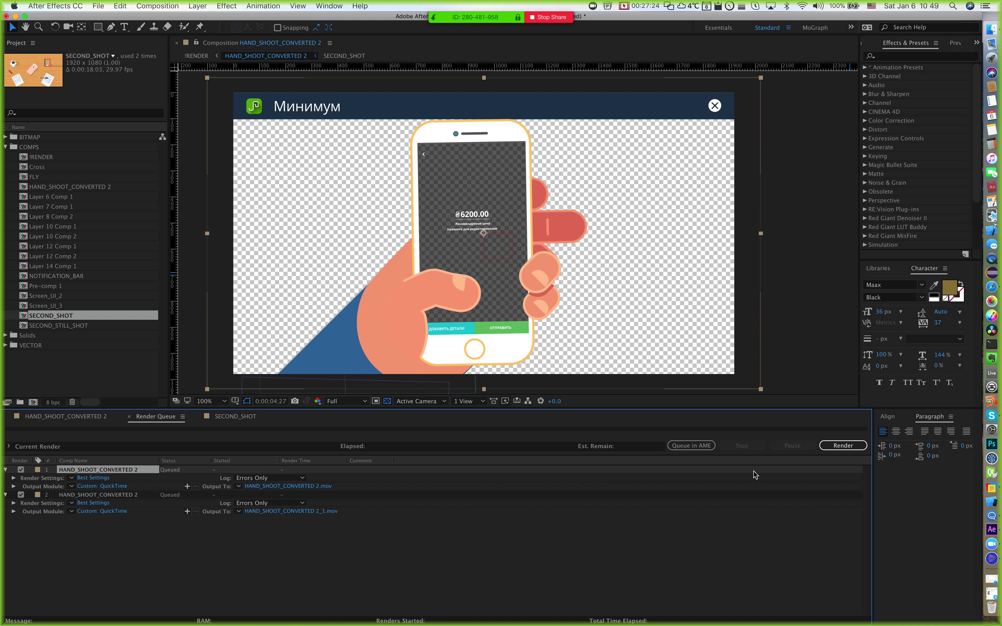
pyautogui.click(846, 449)
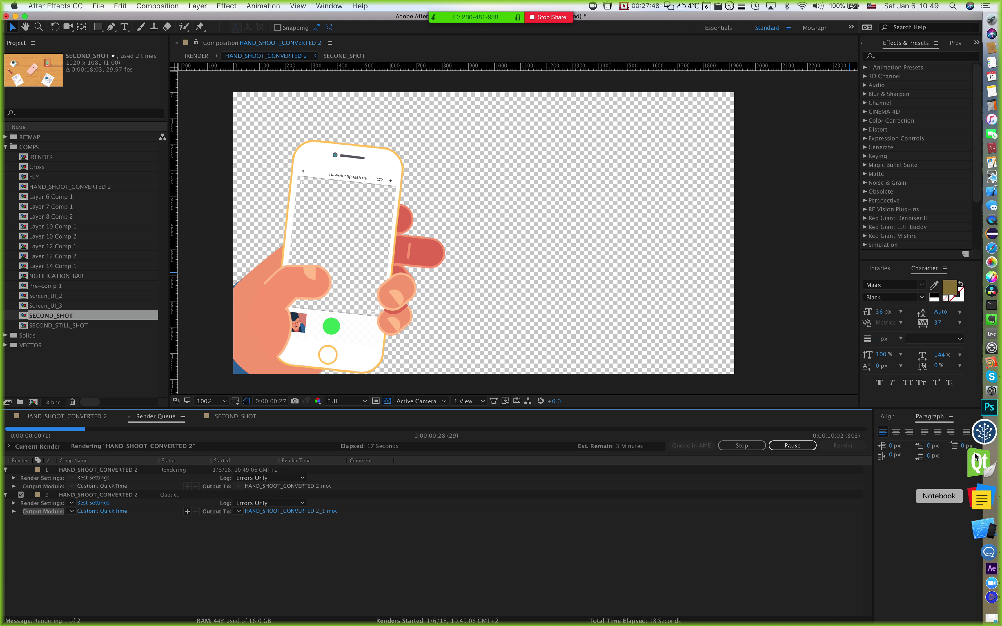
# Step: Switch to Skype, check the class group chat for messages and put its window away
pyautogui.click(987, 417)
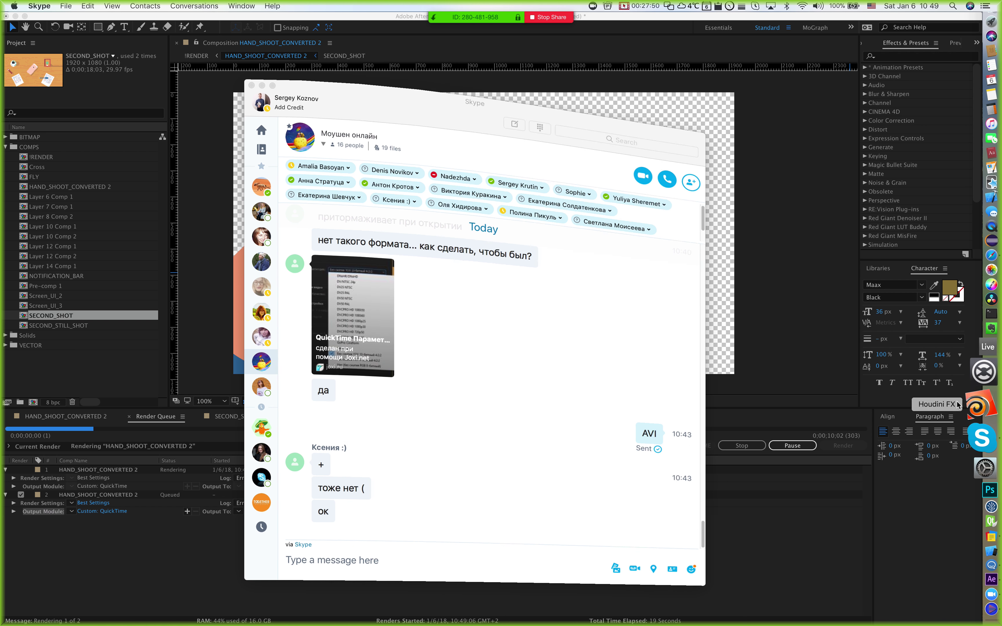
pyautogui.moveTo(443, 99); pyautogui.dragTo(682, 80)
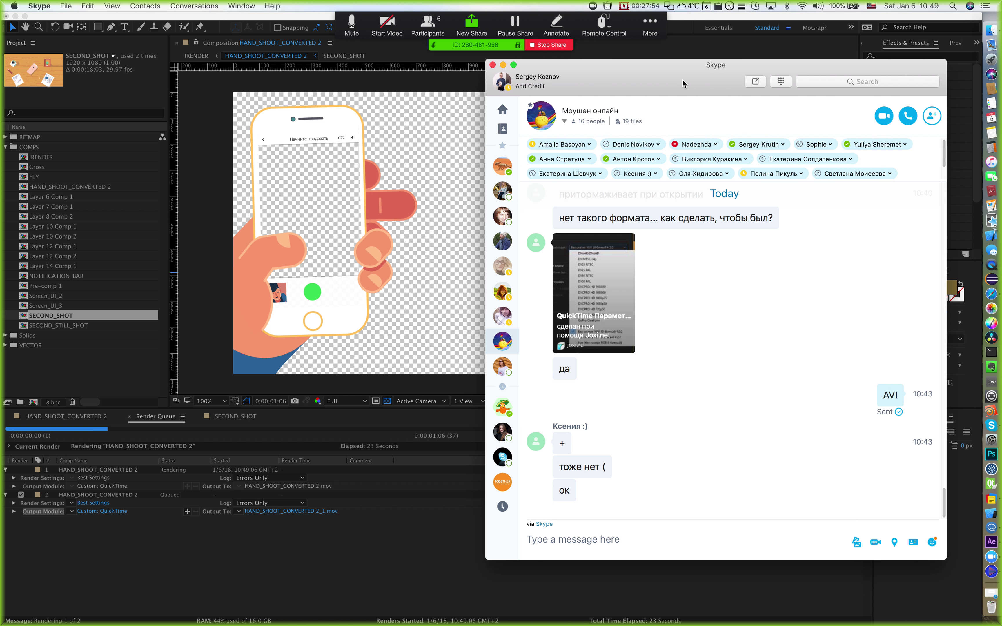
pyautogui.click(504, 65)
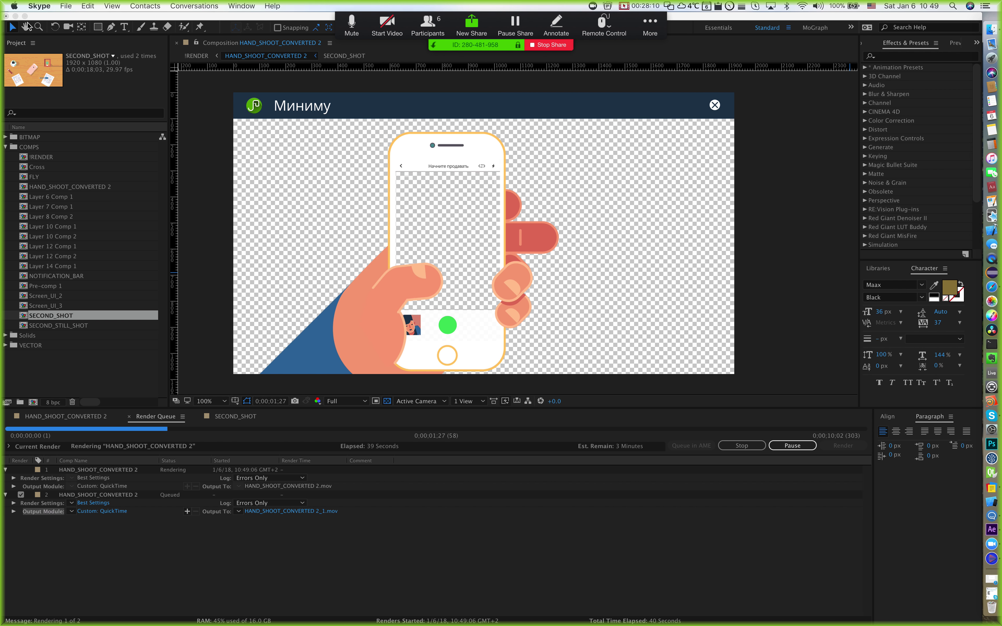
# Step: Minimize the render window and select HAND_SHOOT_CONVERTED_H264.mov among the RENDER_HERE files in Finder
pyautogui.click(15, 16)
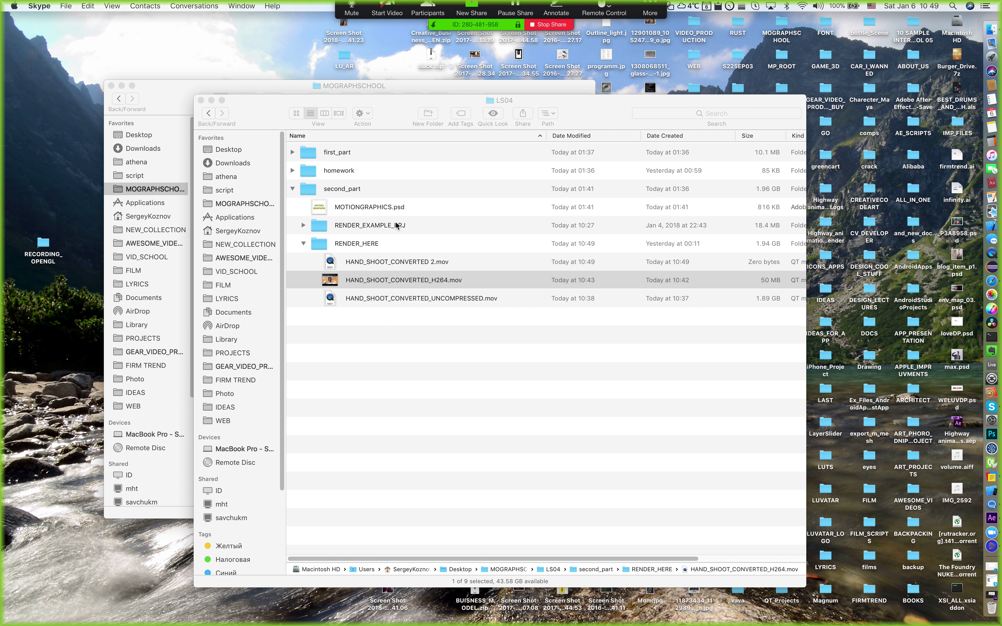
pyautogui.click(430, 284)
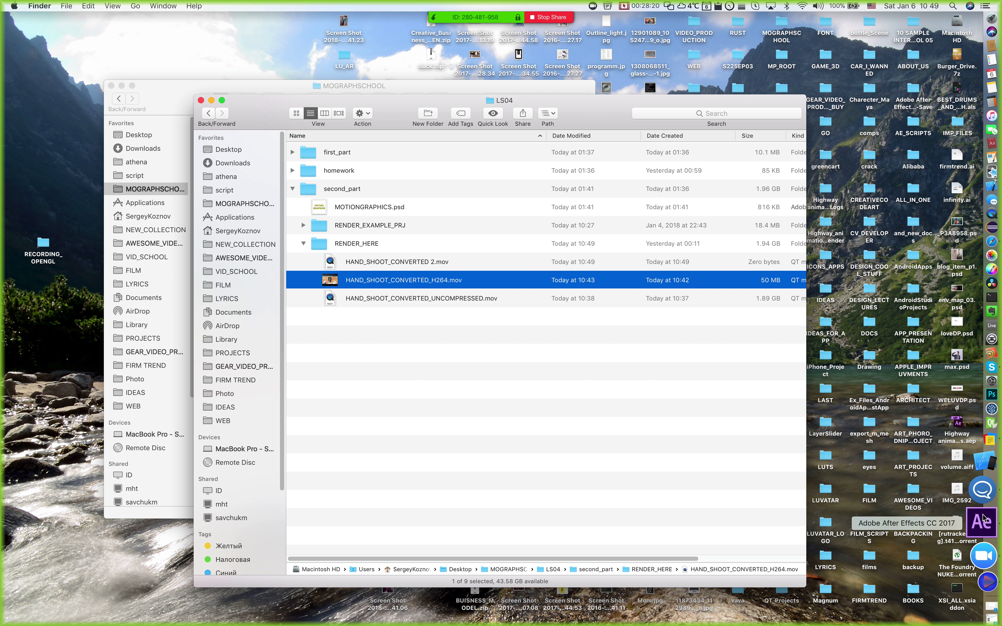
# Step: Switch to After Effects to check the render progress and dismiss the incoming Skype notification
pyautogui.click(981, 519)
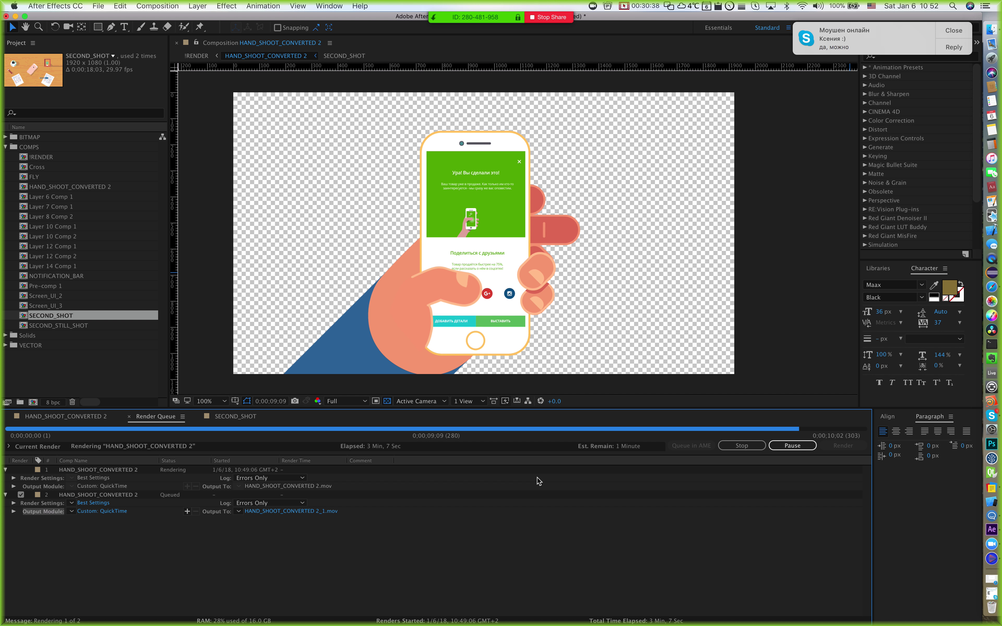
pyautogui.click(953, 31)
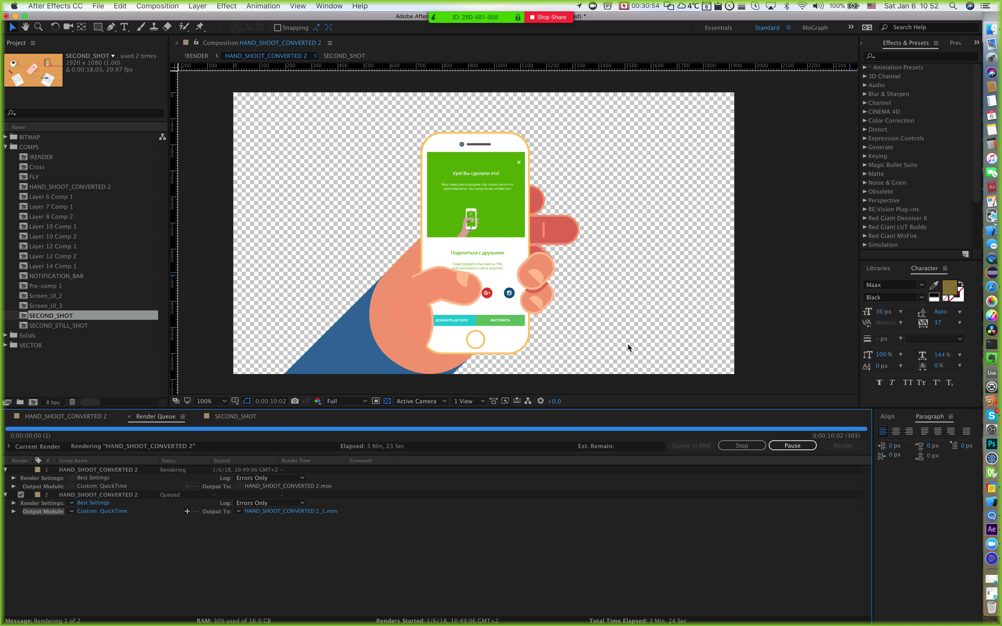
# Step: Switch to Finder, select the rendered HAND_SHOOT_CONVERTED 2.mov and return to After Effects to check the render queue
pyautogui.press('super+Tab')
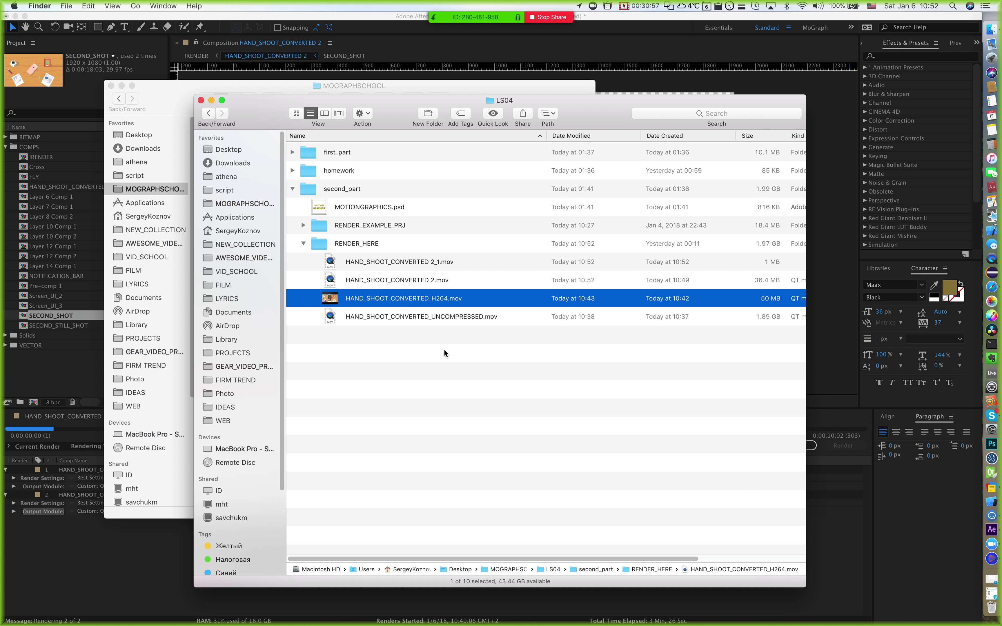
pyautogui.click(431, 375)
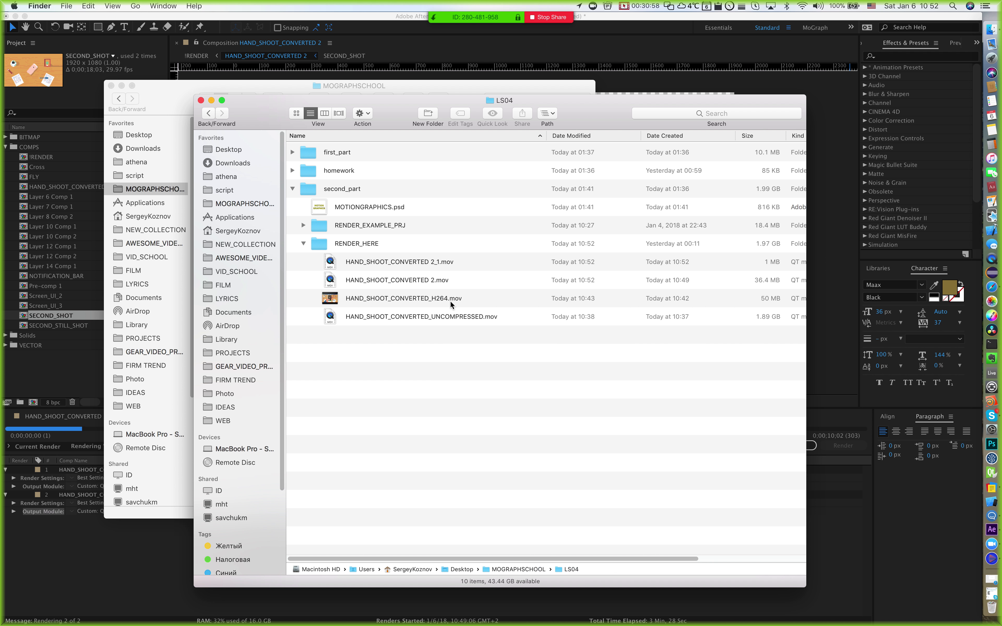
pyautogui.click(417, 283)
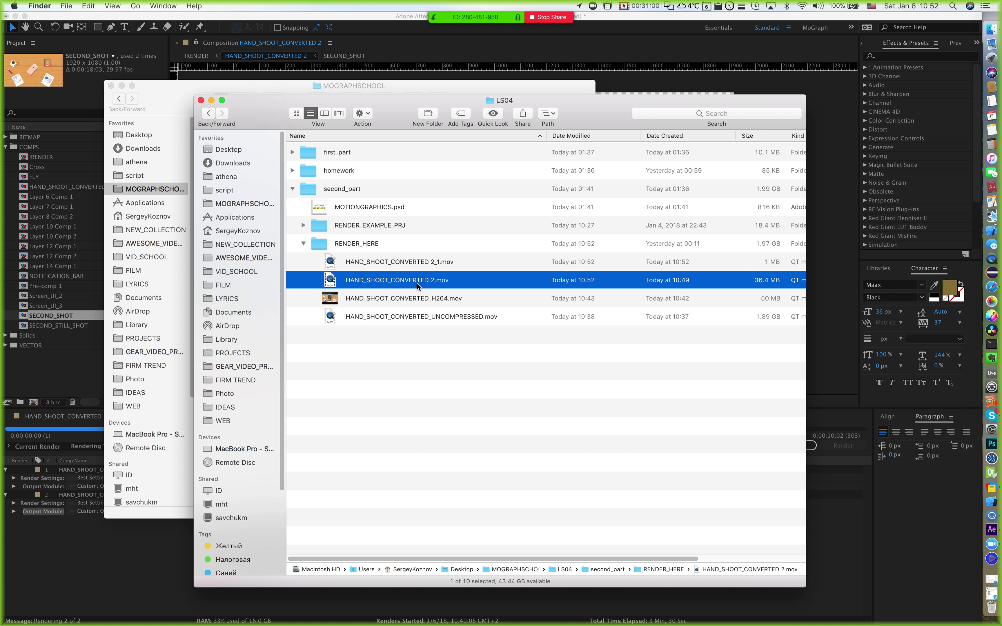
pyautogui.click(160, 576)
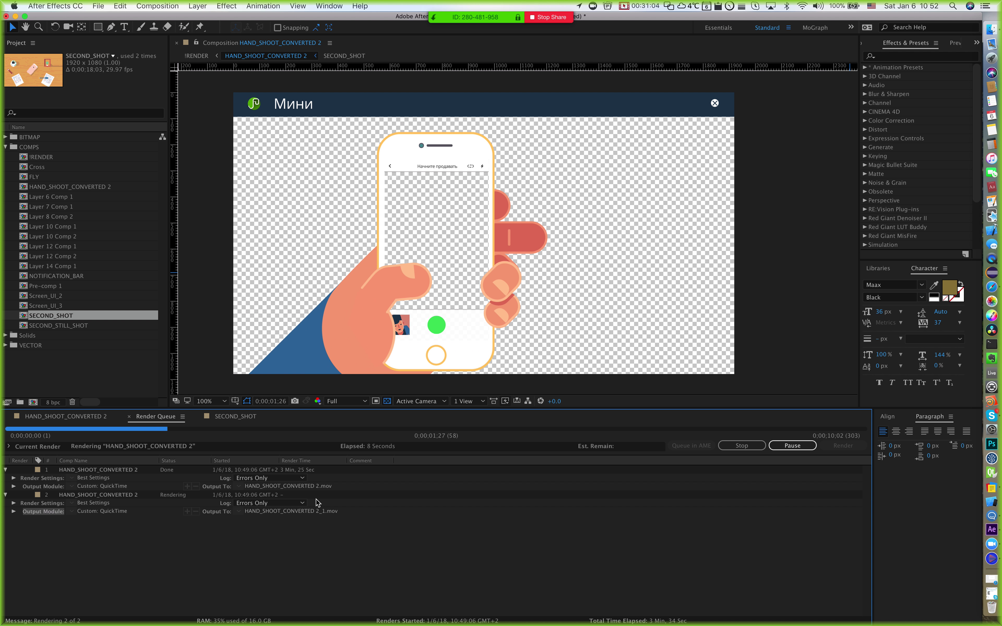
# Step: Play HAND_SHOOT_CONVERTED 2.mov from Finder in Super Player Lite and close the player window
pyautogui.press('super+Tab')
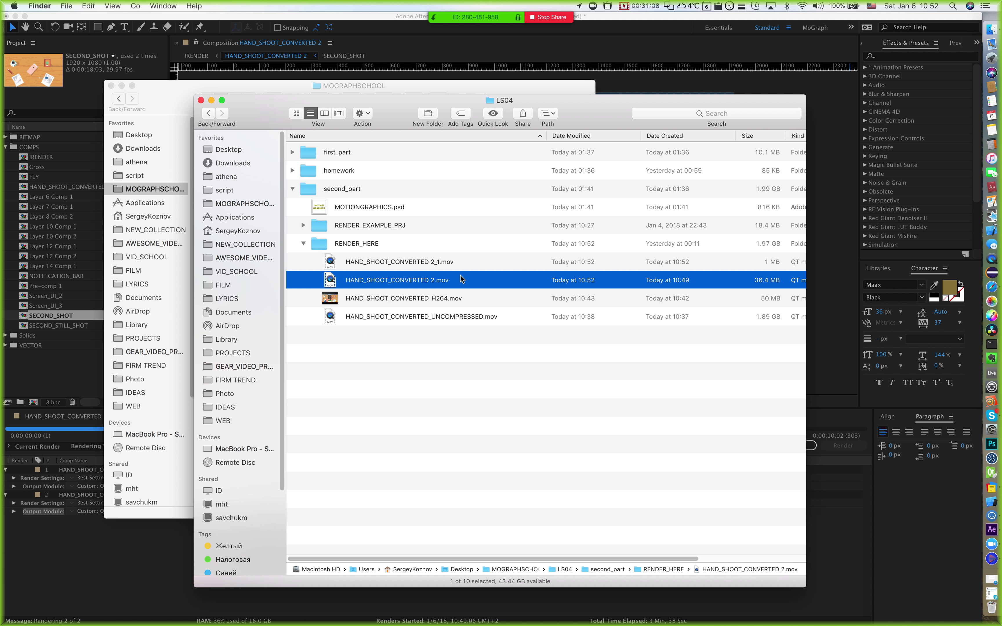
pyautogui.rightClick(462, 279)
pyautogui.click(404, 385)
pyautogui.press('space')
pyautogui.press('space')
pyautogui.rightClick(474, 276)
pyautogui.moveTo(565, 291)
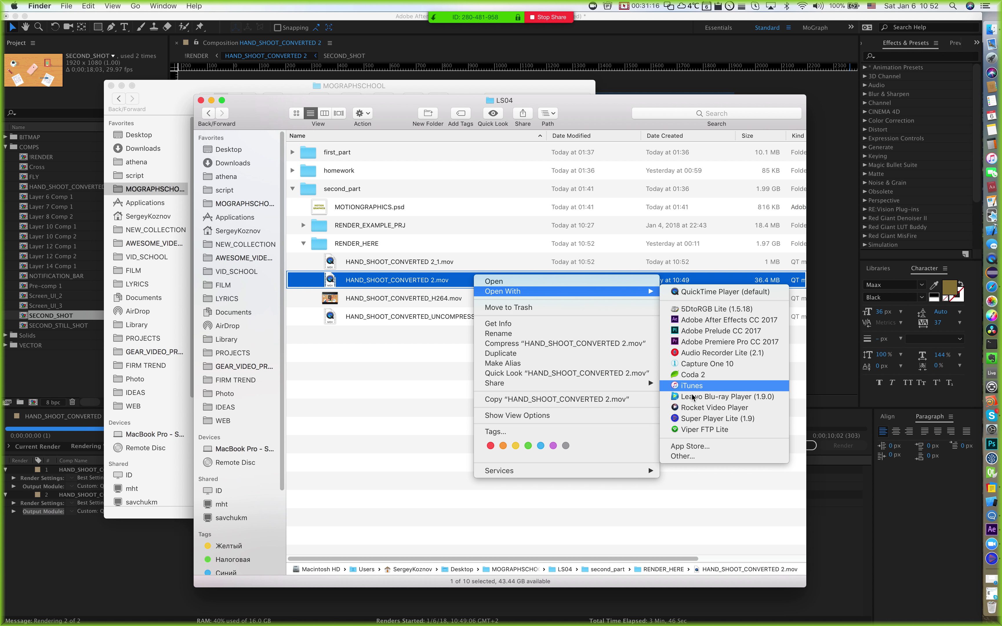
pyautogui.click(685, 420)
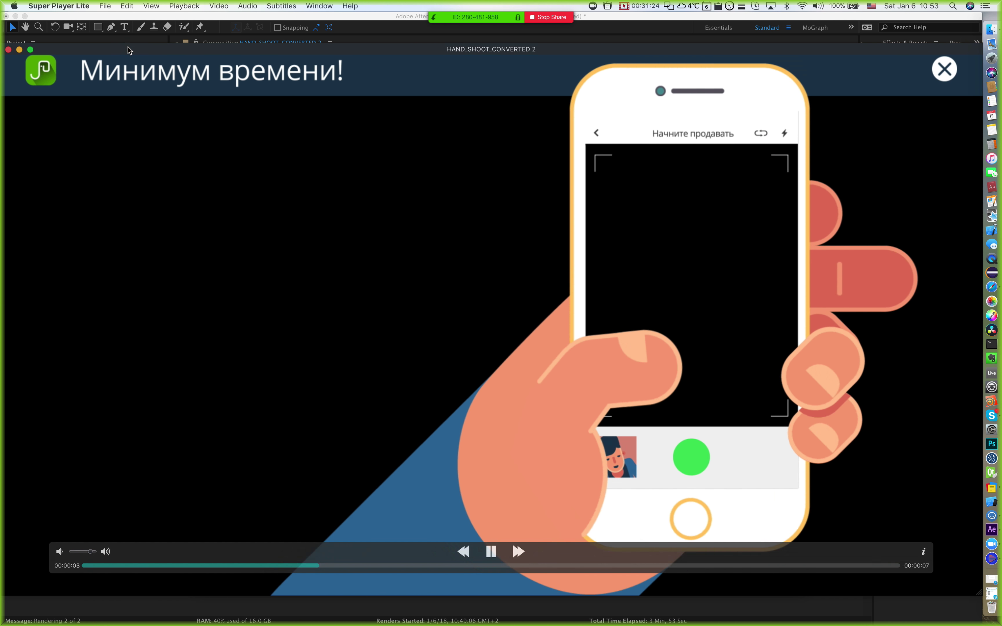
pyautogui.moveTo(128, 47); pyautogui.dragTo(236, 47)
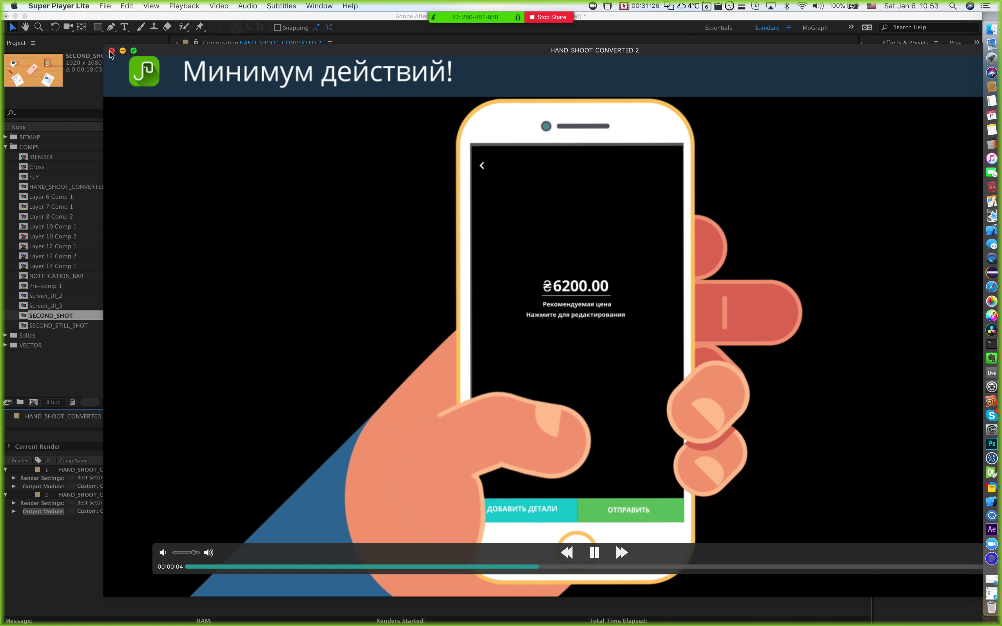
pyautogui.click(111, 51)
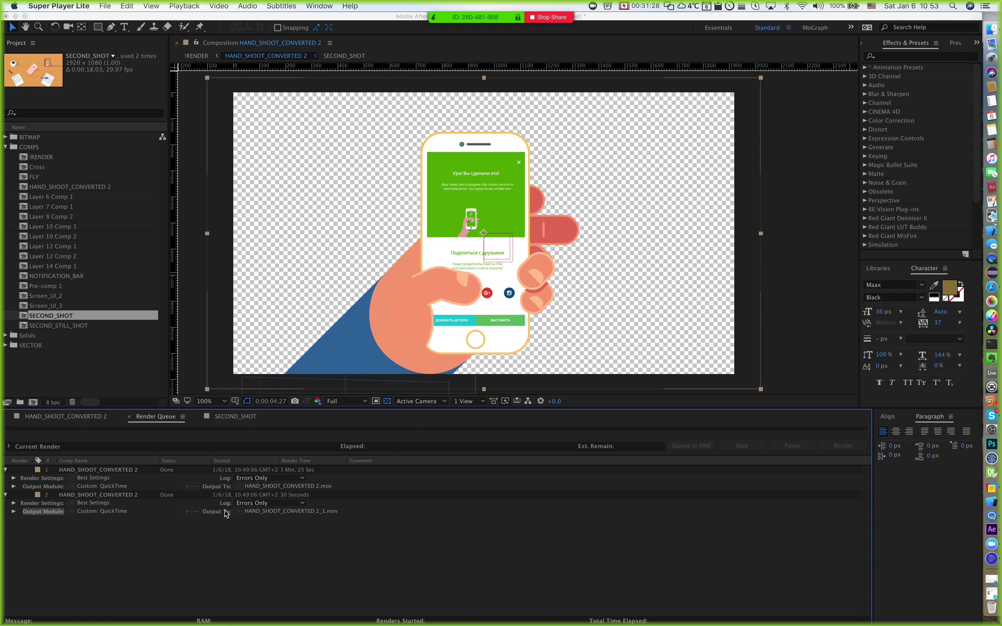
# Step: Switch to Finder and compare the file sizes of HAND_SHOOT_CONVERTED 2_1.mov and HAND_SHOOT_CONVERTED 2.mov
pyautogui.press('super+Tab')
pyautogui.press('super+Tab')
pyautogui.press('super+shift+Tab')
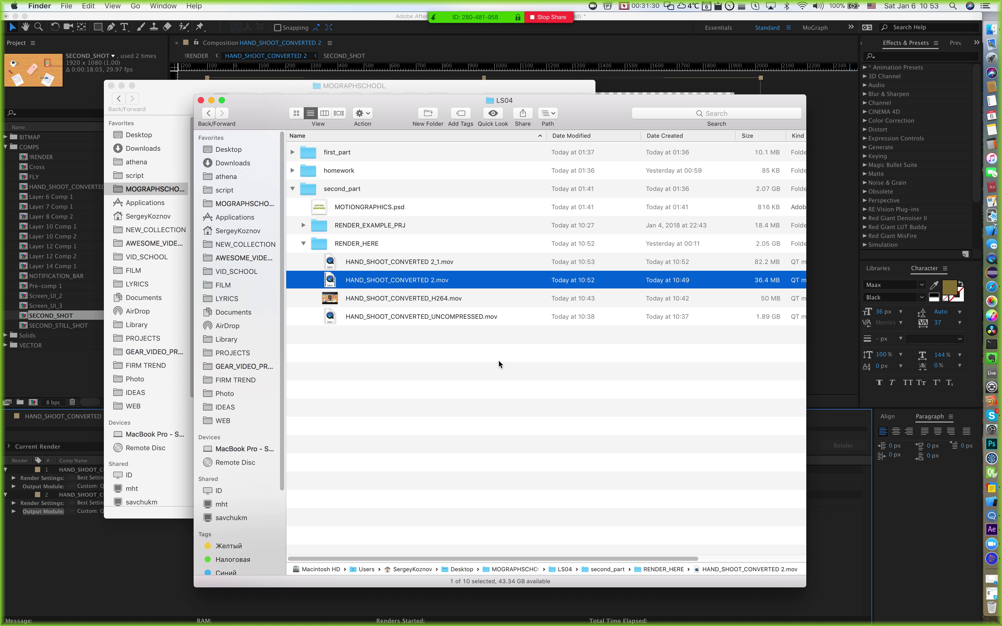
pyautogui.click(498, 360)
pyautogui.click(380, 258)
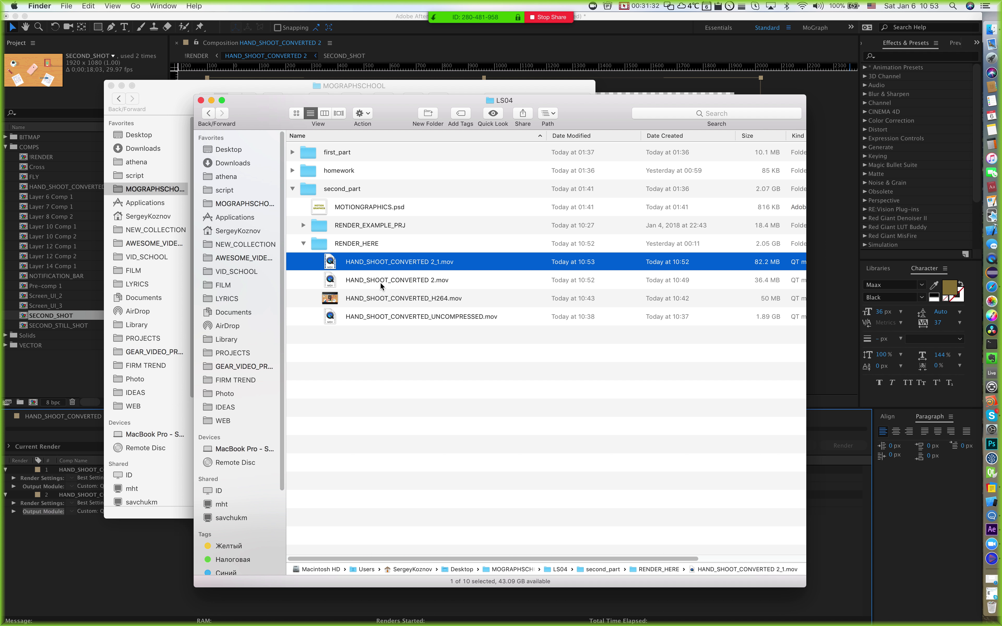
pyautogui.click(381, 280)
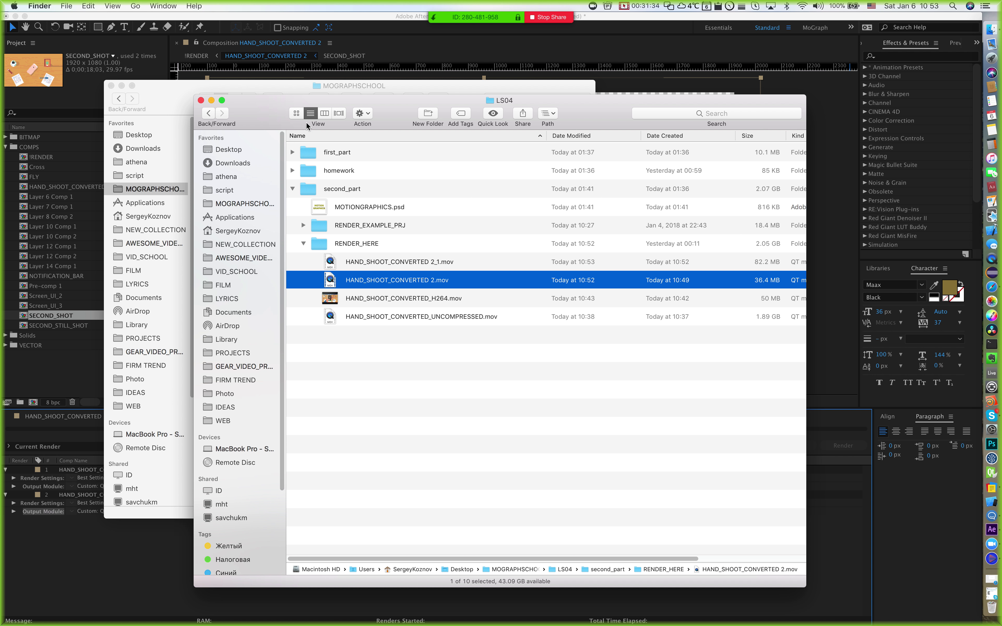
# Step: Duplicate the first finished render item in After Effects, check its output module's codec without changes, and return to Finder
pyautogui.click(281, 19)
pyautogui.click(113, 472)
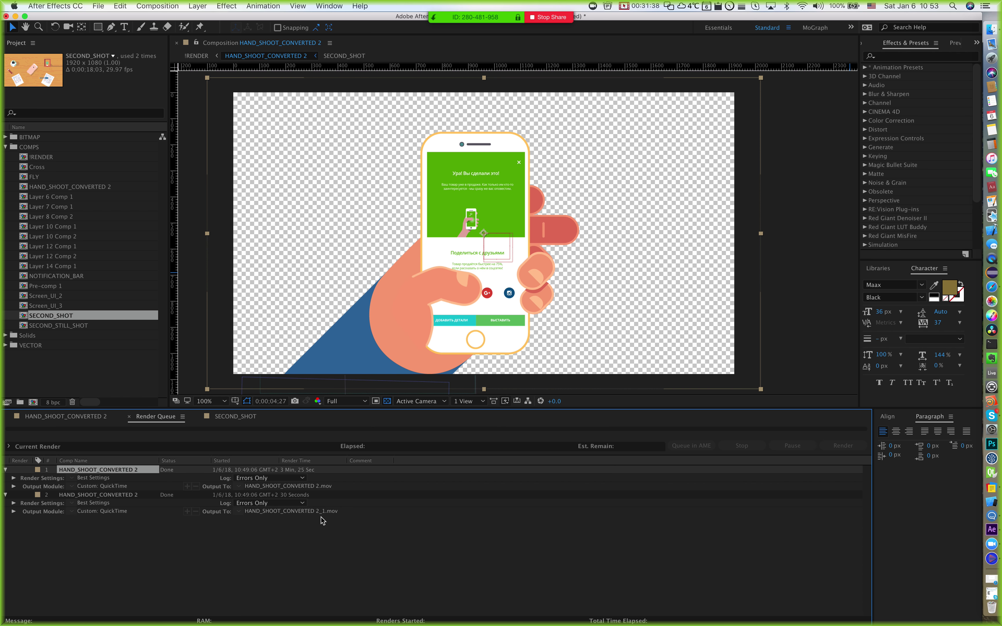
pyautogui.press('super+Tab')
pyautogui.press('super+Tab')
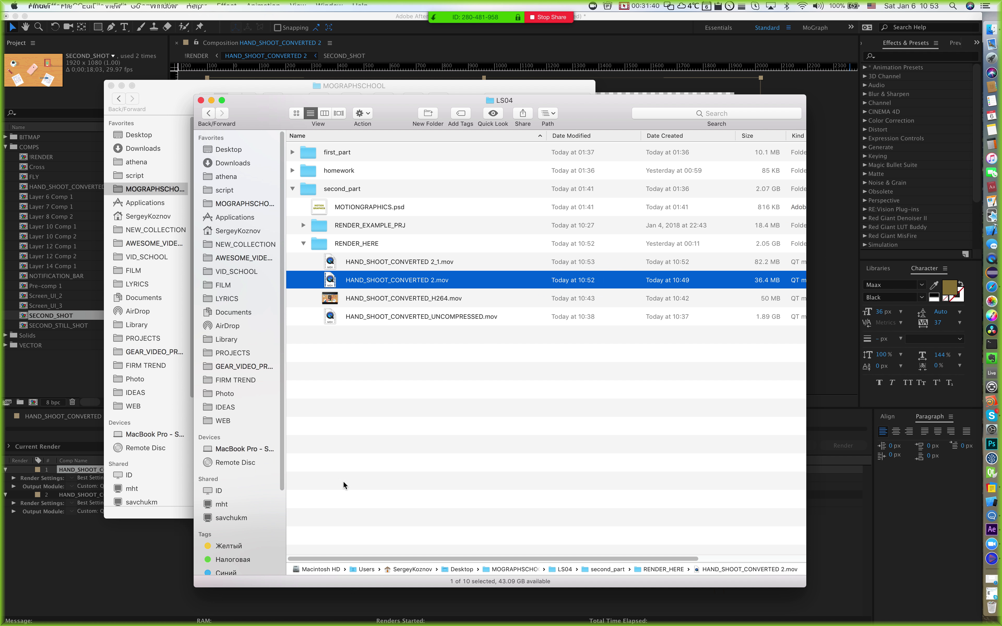
pyautogui.press('super+d')
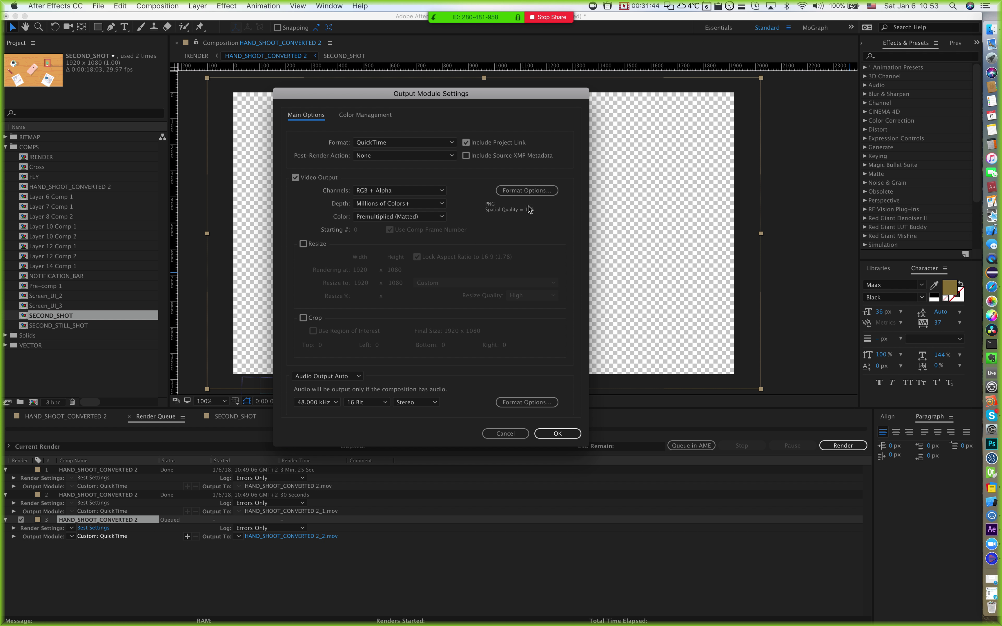
pyautogui.click(516, 433)
pyautogui.press('super+Tab')
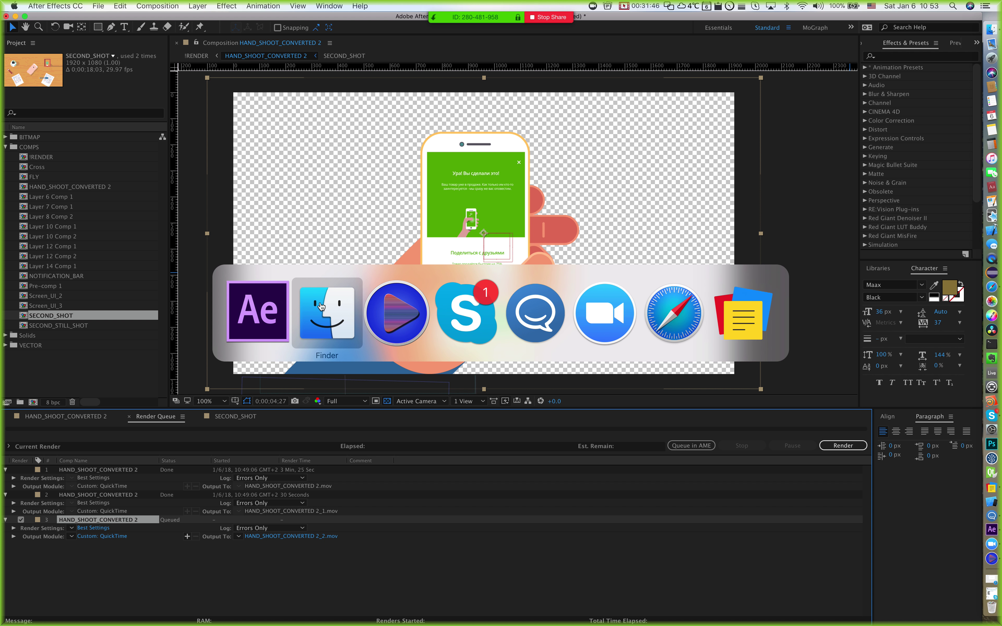
pyautogui.click(322, 307)
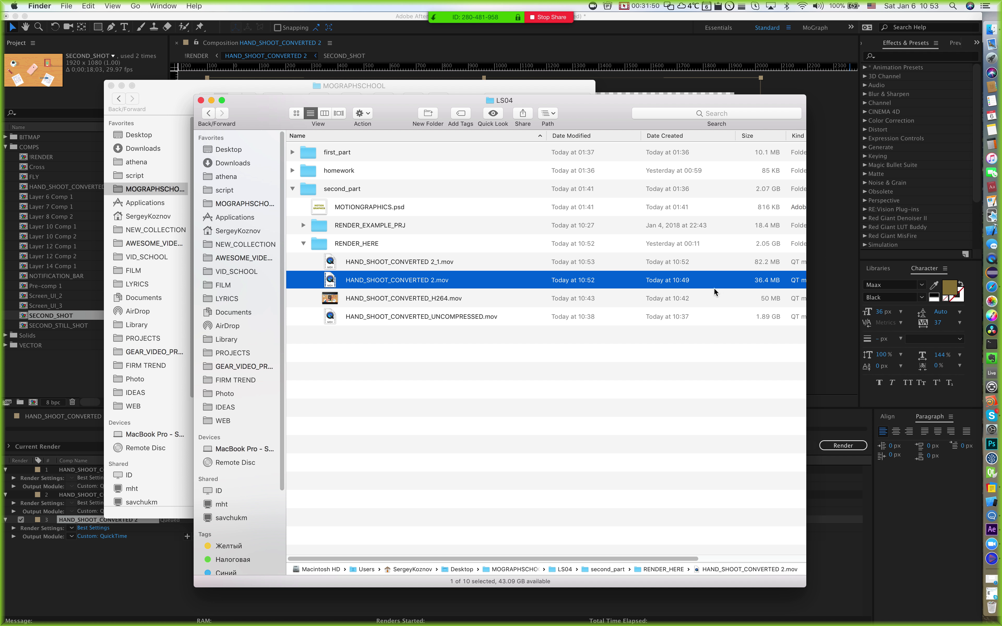
# Step: Close the JUMBOSELL (converted) (converted) project in After Effects without saving its changes
pyautogui.click(252, 22)
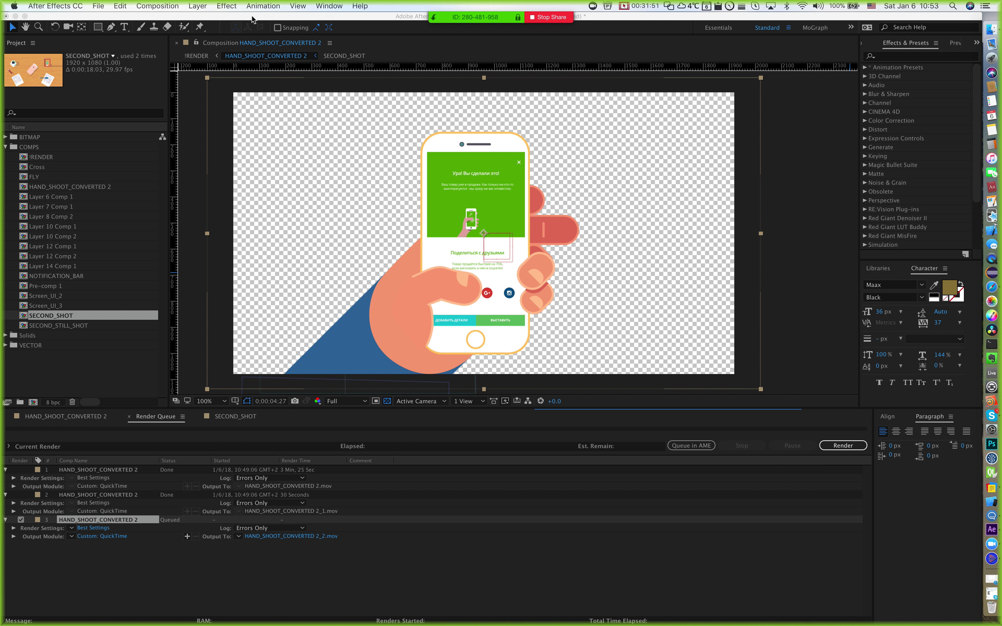
pyautogui.click(102, 8)
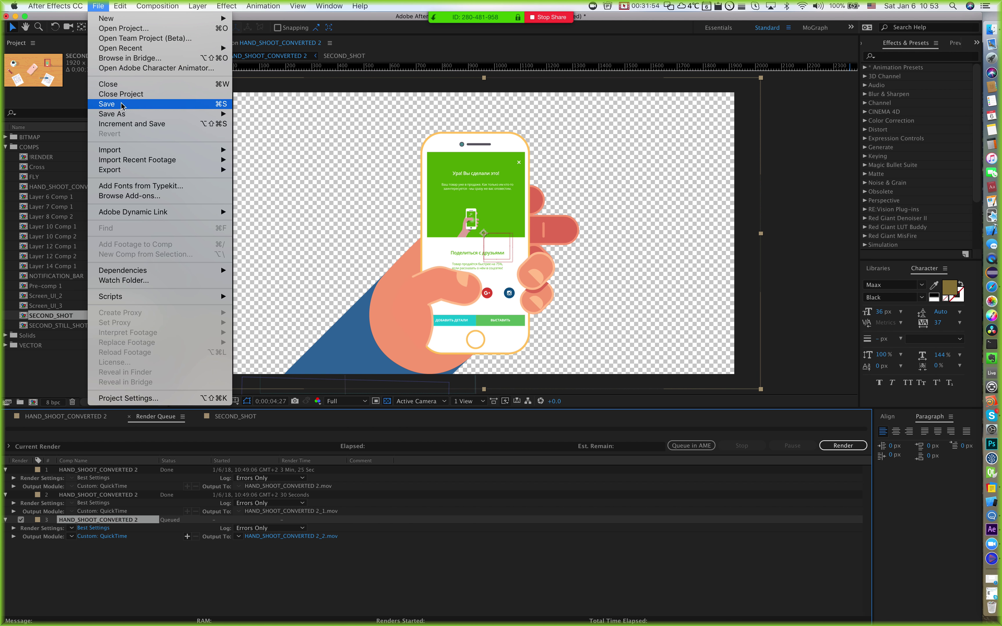
pyautogui.click(124, 94)
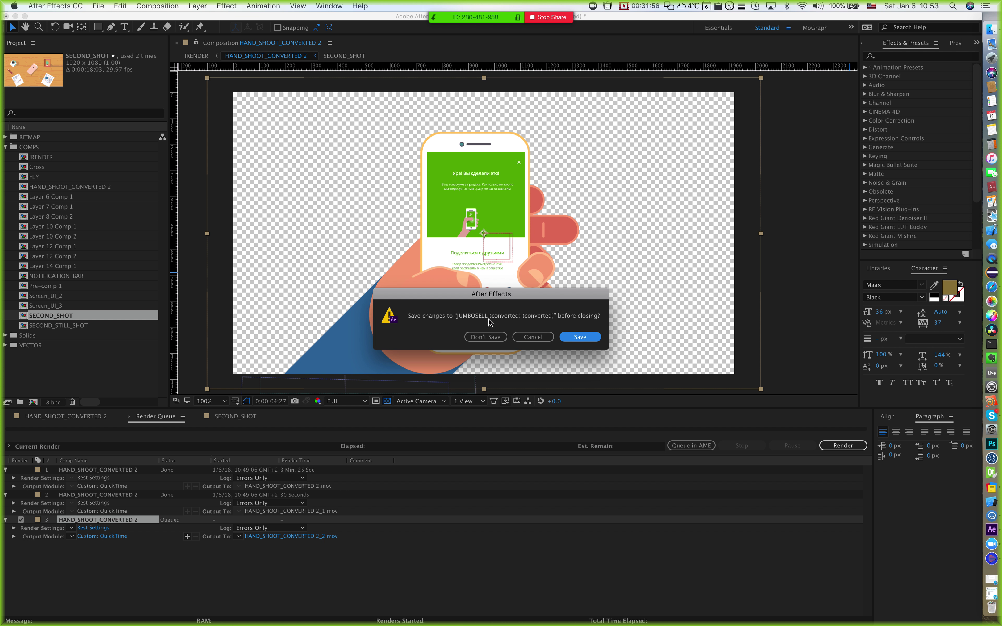
pyautogui.click(479, 337)
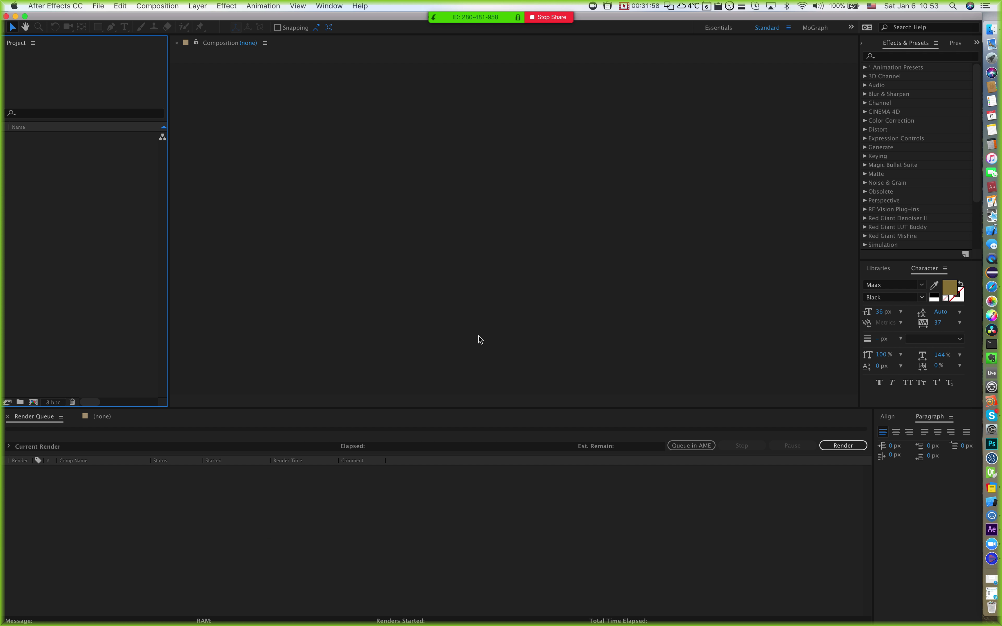
# Step: Import HAND_SHOOT_CONVERTED 2_1.mov and HAND_SHOOT_CONVERTED 2.mov from the Finder folder RENDER_HERE into the empty After Effects project
pyautogui.press('super+Tab')
pyautogui.keyDown('super'); pyautogui.click(427, 262); pyautogui.keyUp('super')
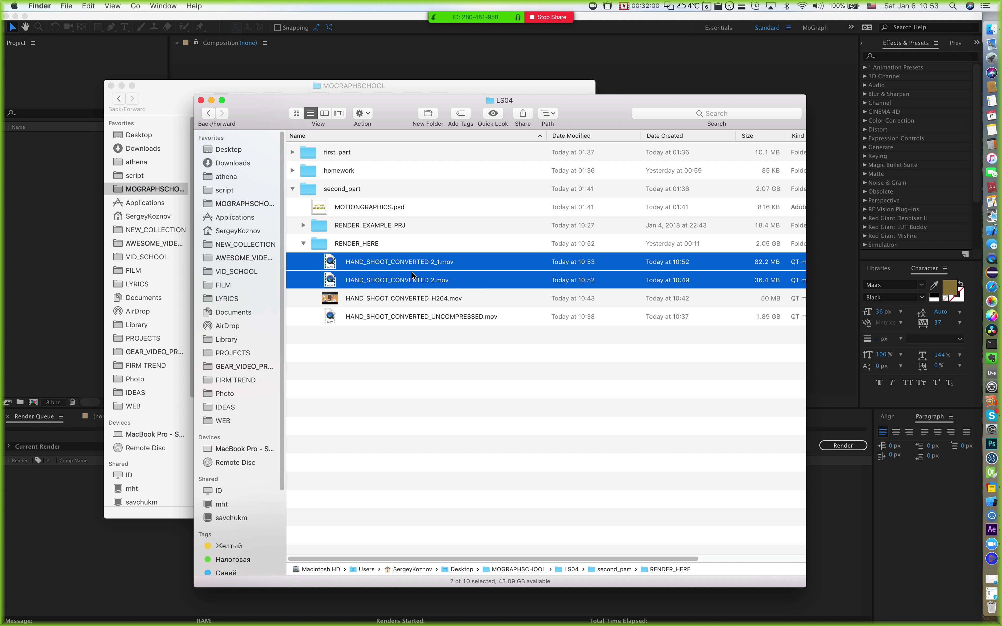
pyautogui.moveTo(427, 263); pyautogui.dragTo(117, 194)
pyautogui.press('super+Tab')
pyautogui.press('super+shift+Tab')
pyautogui.press('super+shift+Tab')
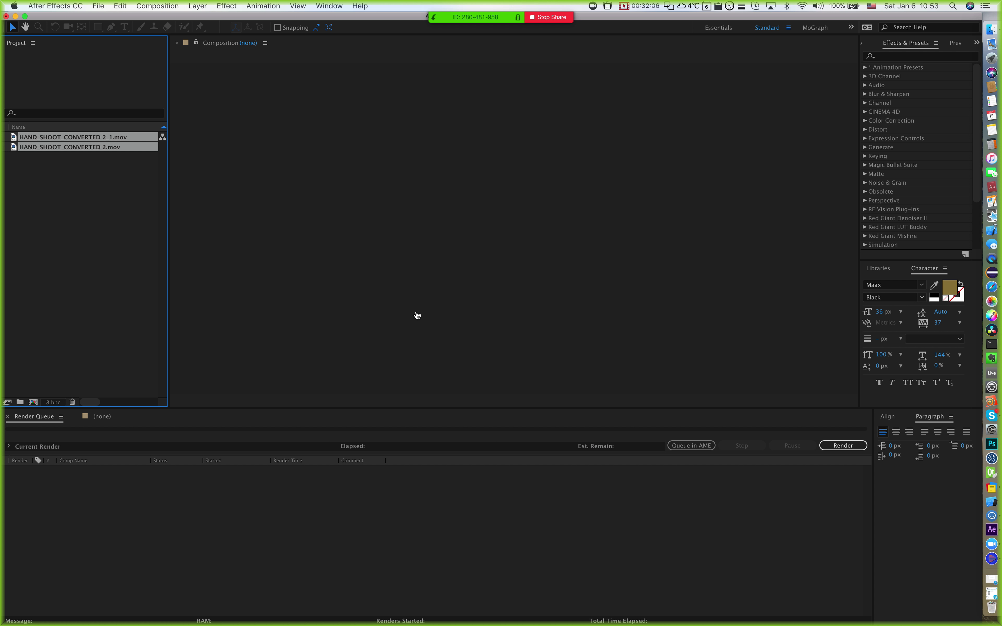
pyautogui.press('super+Tab')
pyautogui.press('super+Tab')
pyautogui.press('super+shift+Tab')
pyautogui.press('super+shift+Tab')
pyautogui.click(80, 211)
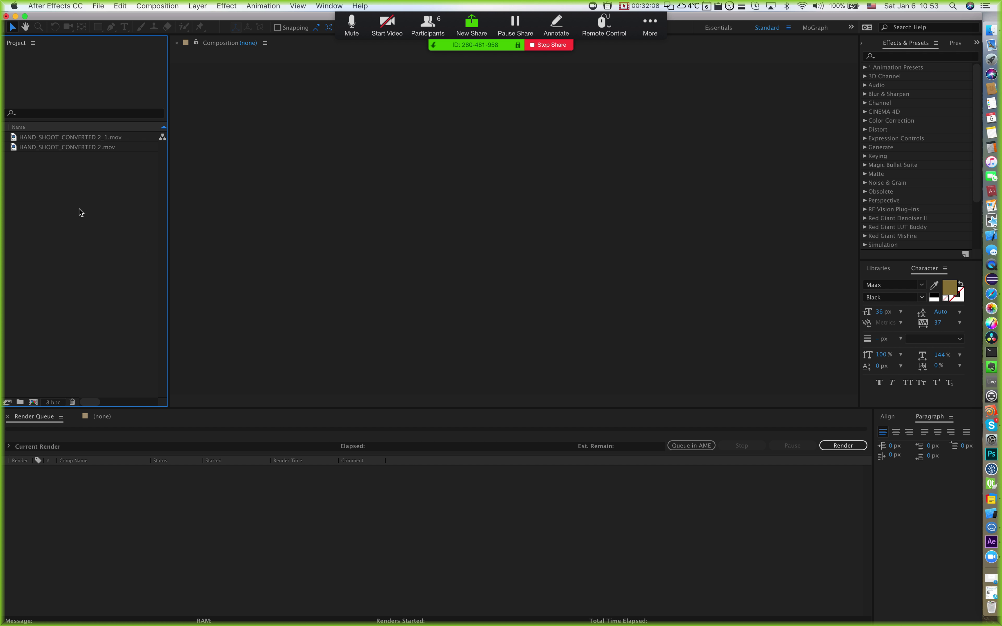
# Step: Create a composition from HAND_SHOOT_CONVERTED 2.mov and check its alpha against the transparency grid, scrubbing to frame 172
pyautogui.click(81, 146)
pyautogui.moveTo(66, 149); pyautogui.dragTo(588, 228)
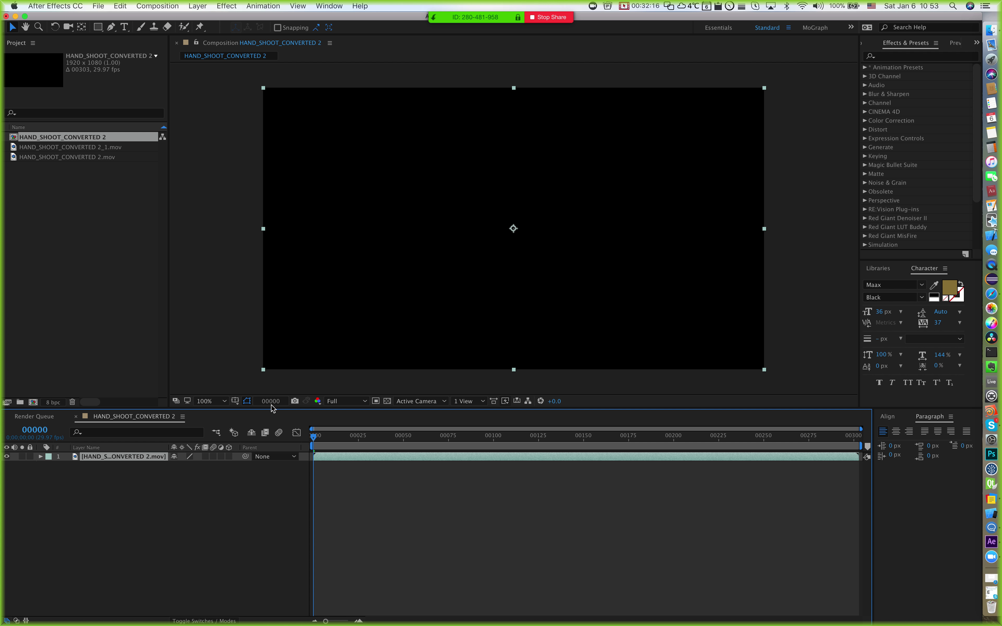
pyautogui.click(386, 401)
pyautogui.moveTo(321, 439); pyautogui.dragTo(624, 437)
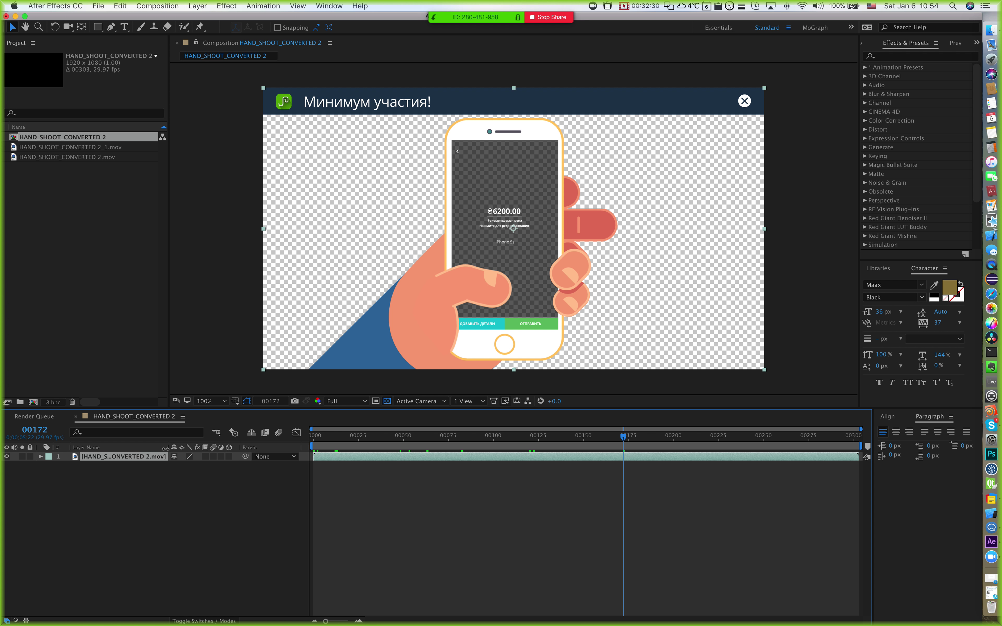
# Step: Add HAND_SHOOT_CONVERTED 2_1.mov above the existing layer and scrub it alone to frame 175 with the lower layer hidden
pyautogui.click(109, 165)
pyautogui.moveTo(100, 150); pyautogui.dragTo(153, 456)
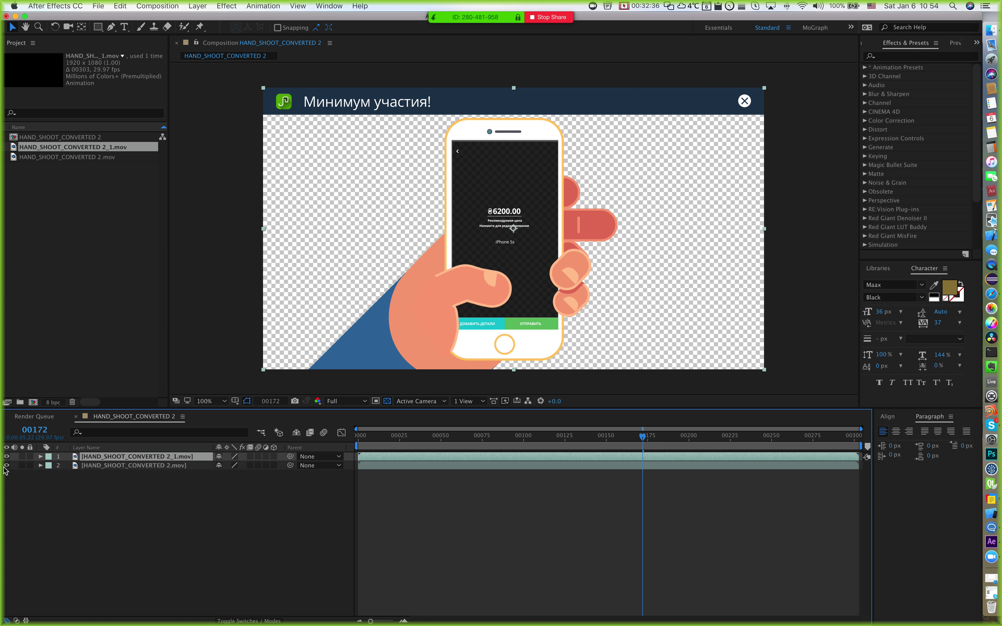
pyautogui.moveTo(360, 436); pyautogui.dragTo(647, 437)
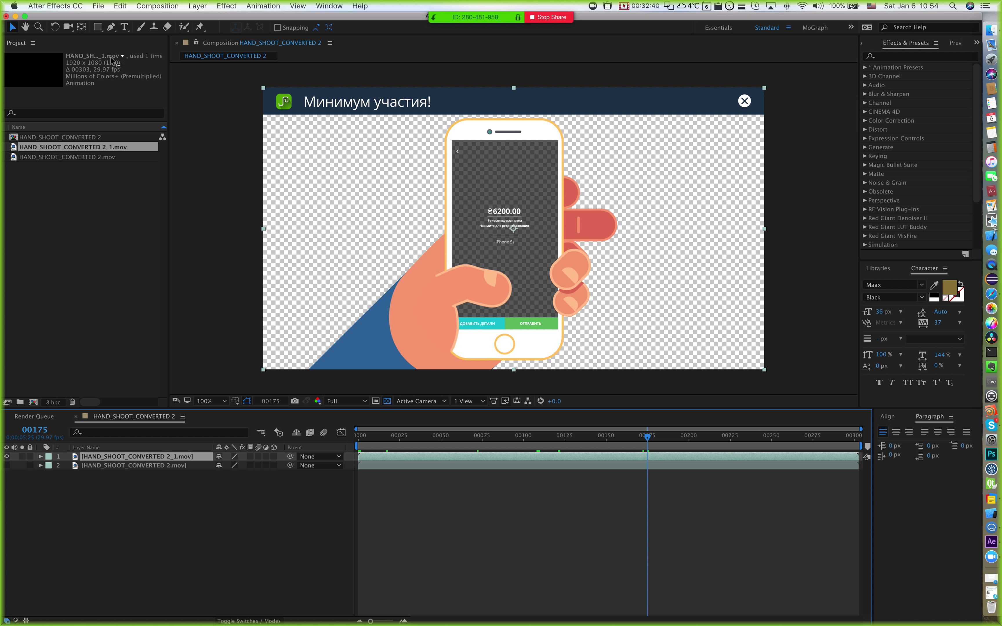
pyautogui.click(98, 6)
pyautogui.press('Escape')
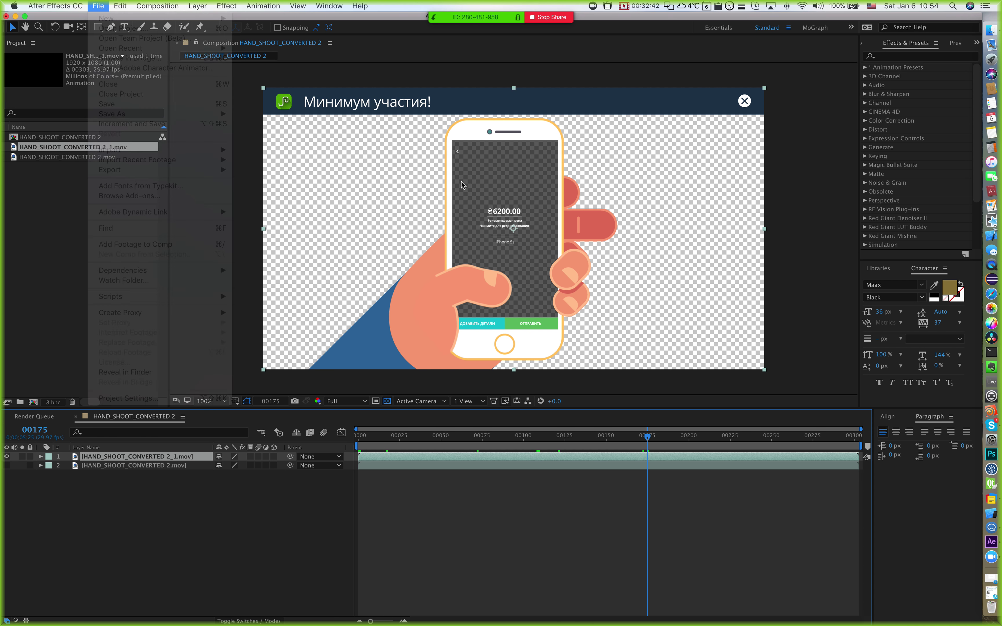
# Step: Inspect the frame at 200%, then show HAND_SHOOT_CONVERTED 2.mov instead of HAND_SHOOT_CONVERTED 2_1.mov to compare their quality
pyautogui.press('.')
pyautogui.press('.')
pyautogui.press(',')
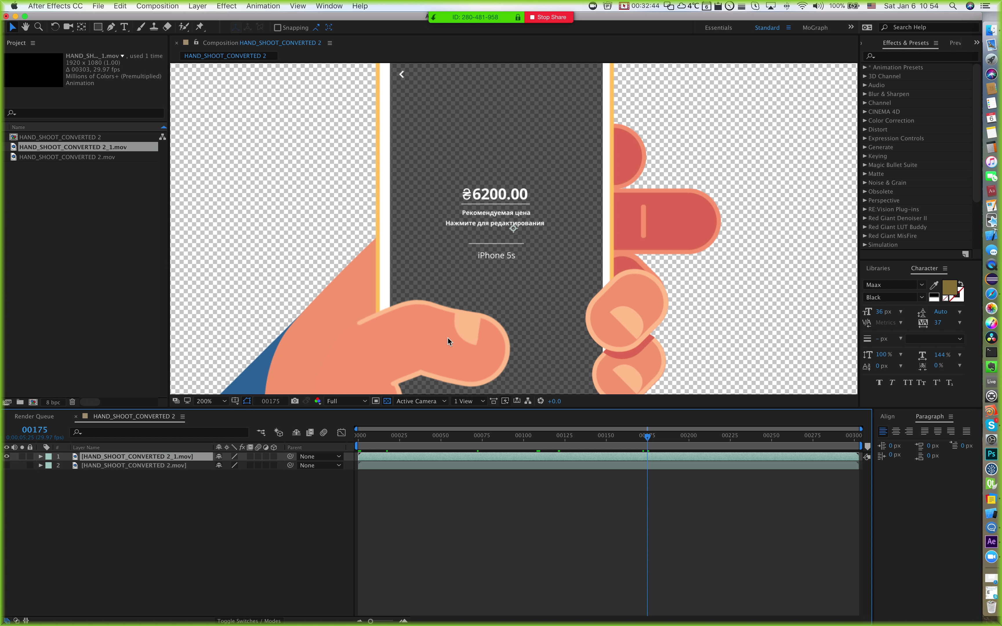
pyautogui.scroll(-10, 447, 338)
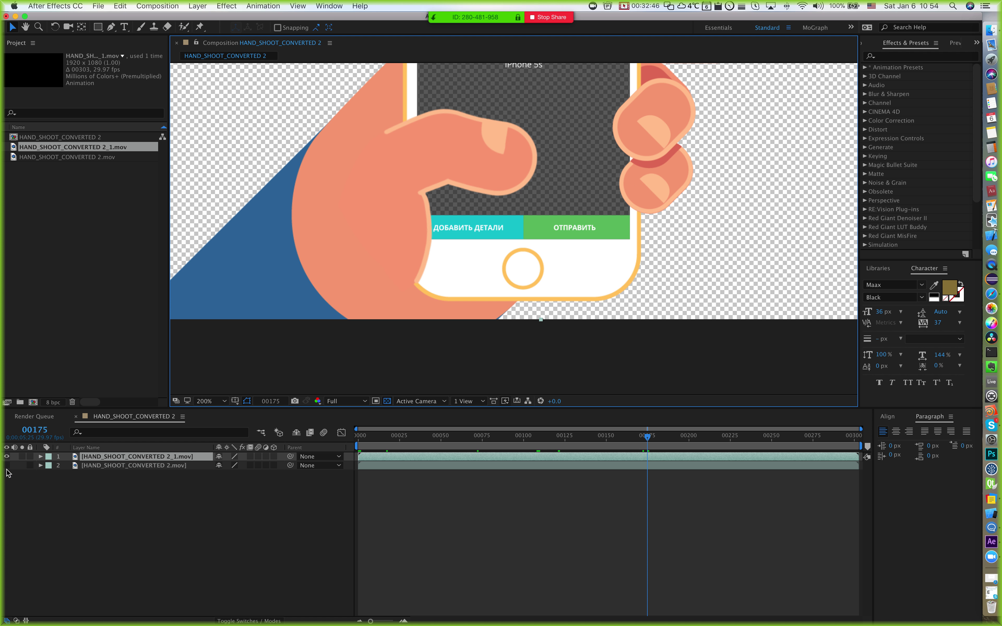
pyautogui.click(6, 464)
pyautogui.click(6, 456)
pyautogui.press('space')
pyautogui.moveTo(559, 275); pyautogui.dragTo(558, 281)
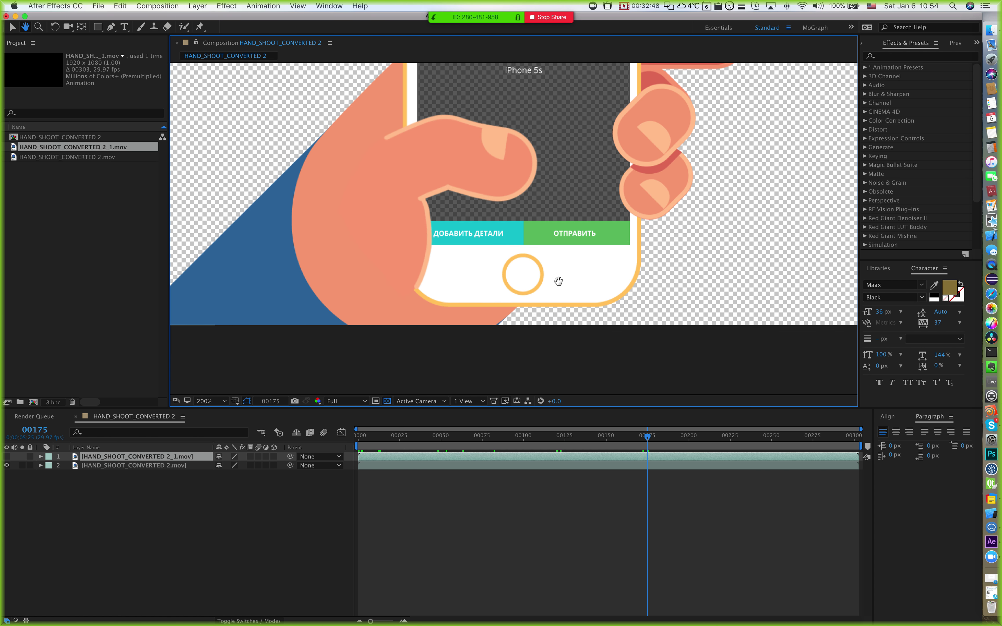
pyautogui.scroll(6, 558, 281)
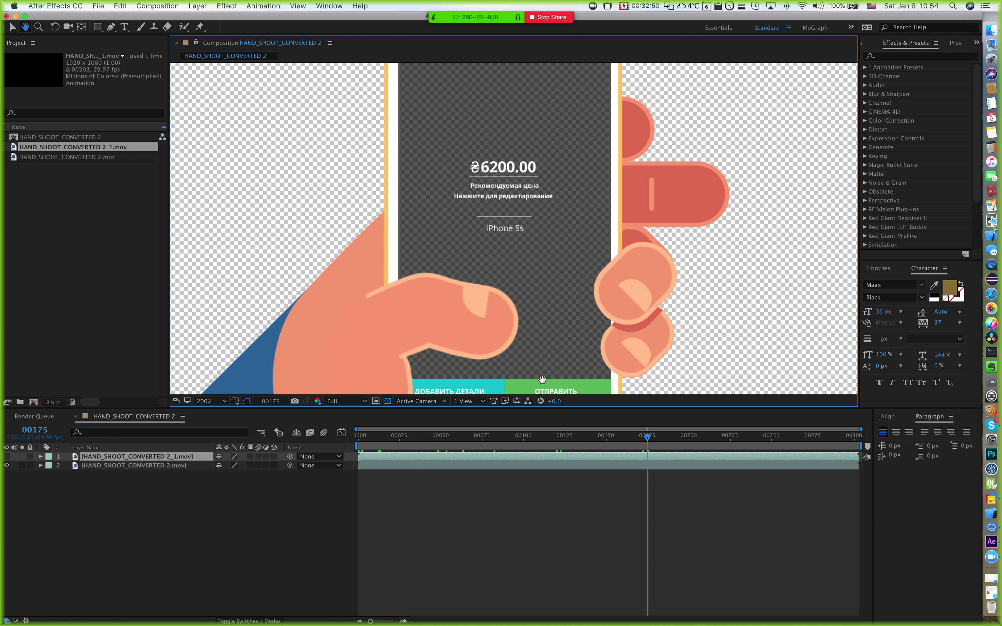
# Step: Close the comparison project without saving its changes
pyautogui.scroll(8, 542, 379)
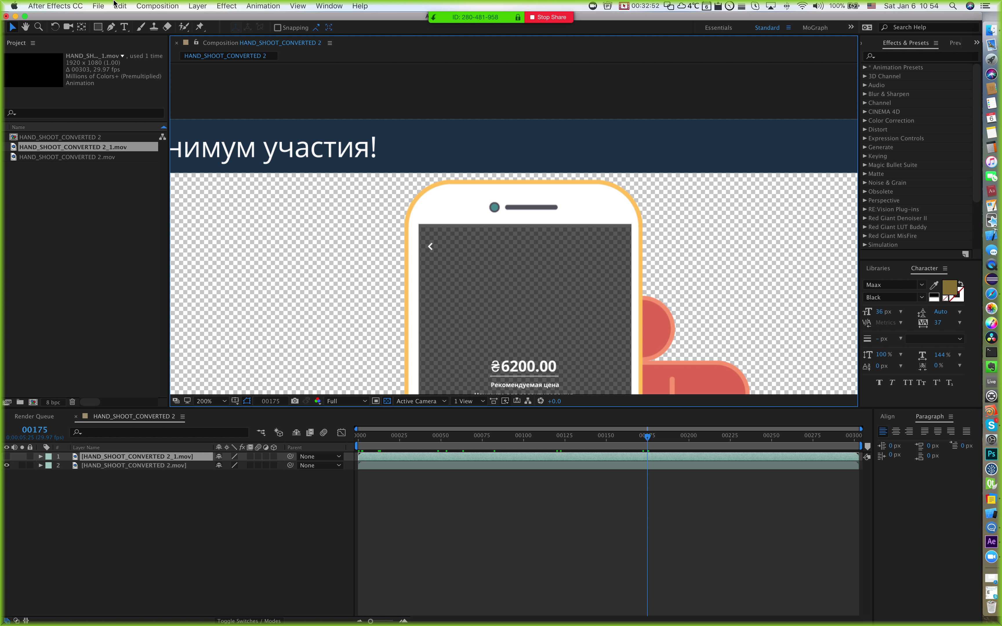
pyautogui.click(98, 6)
pyautogui.click(124, 92)
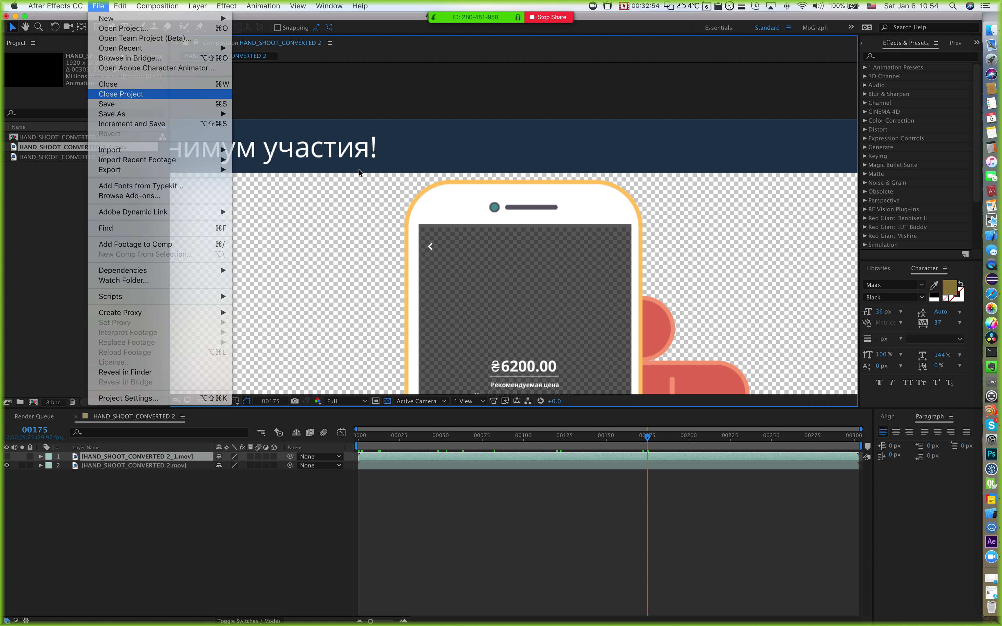
pyautogui.click(451, 337)
# Step: Switch to Finder and compare the sizes of HAND_SHOOT_CONVERTED 2.mov and HAND_SHOOT_CONVERTED_H264.mov in RENDER_HERE
pyautogui.press('super+Tab')
pyautogui.press('Tab')
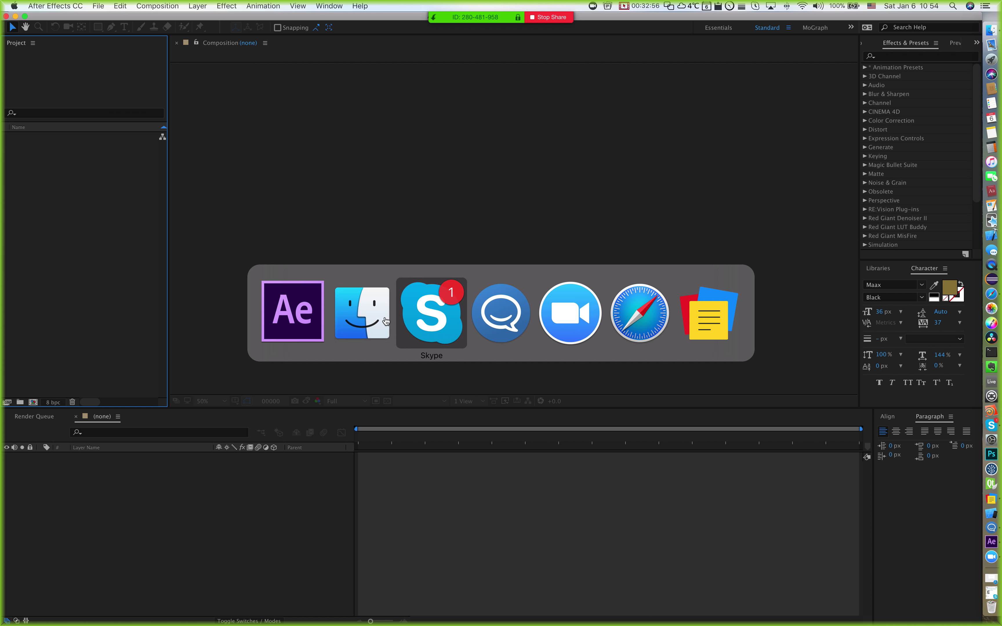
pyautogui.press('super+shift+Tab')
pyautogui.click(437, 350)
pyautogui.click(437, 266)
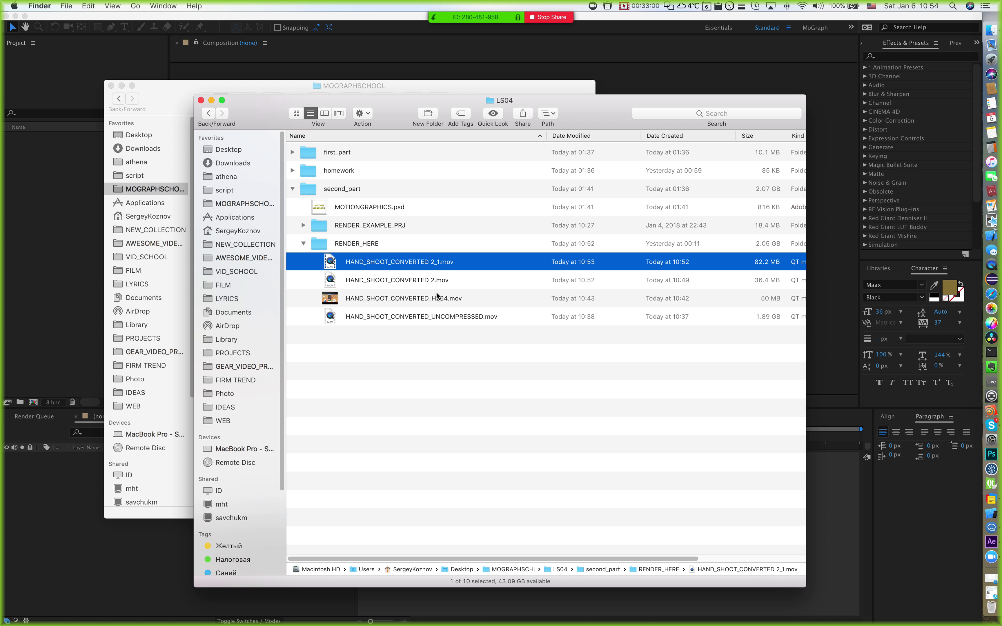
pyautogui.click(422, 303)
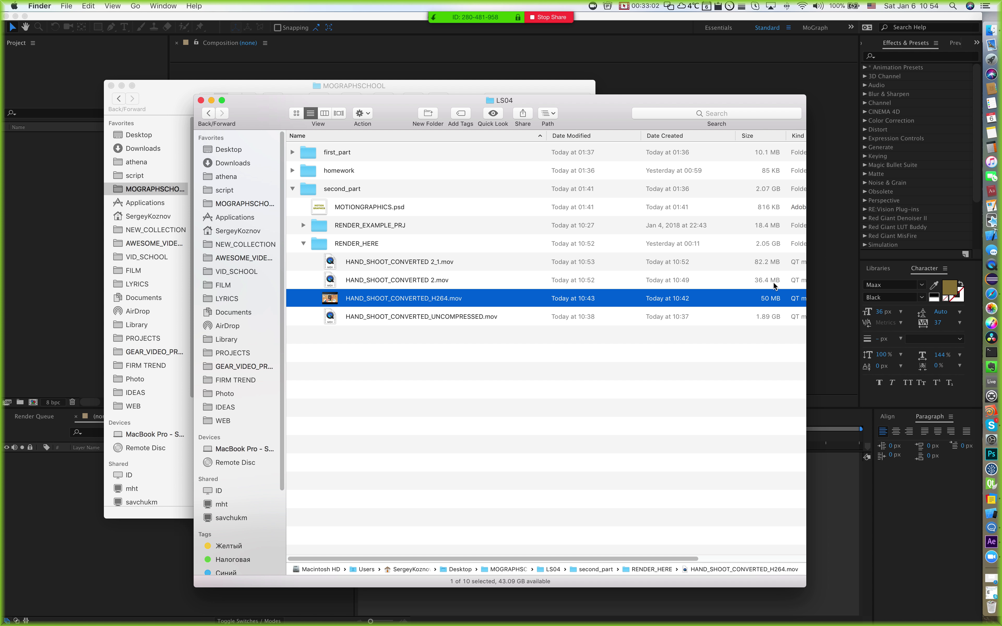
pyautogui.click(439, 285)
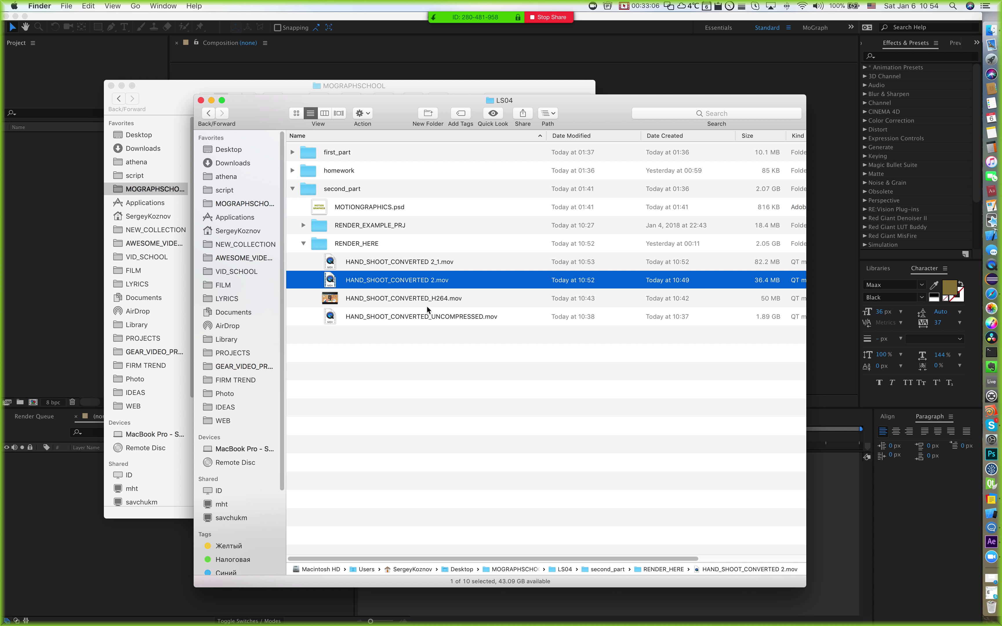
pyautogui.click(436, 302)
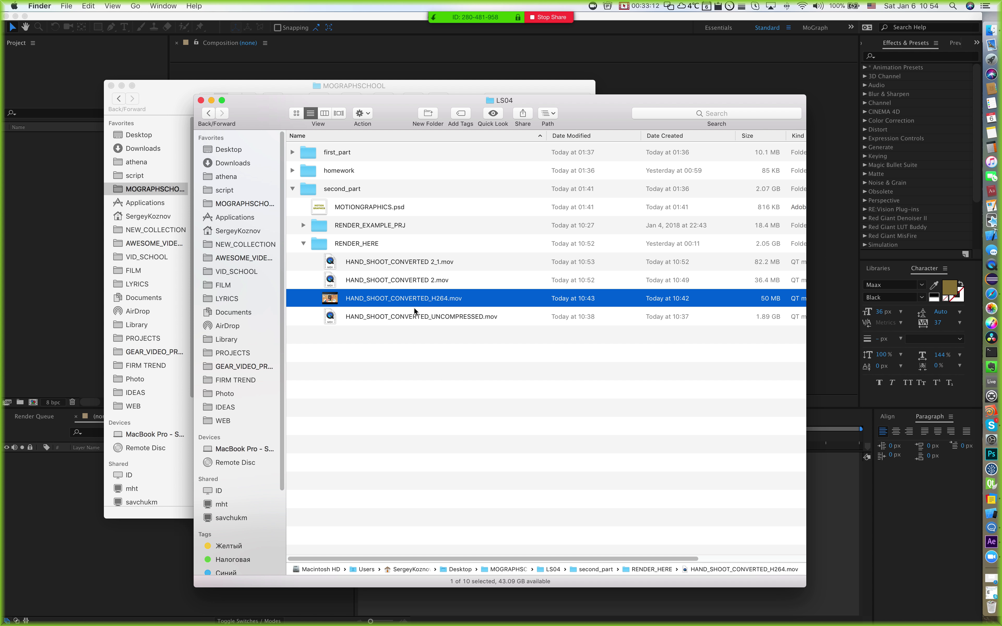
# Step: Bring the MOGRAPHSCHOOL Finder window forward and close it
pyautogui.moveTo(164, 84); pyautogui.dragTo(175, 85)
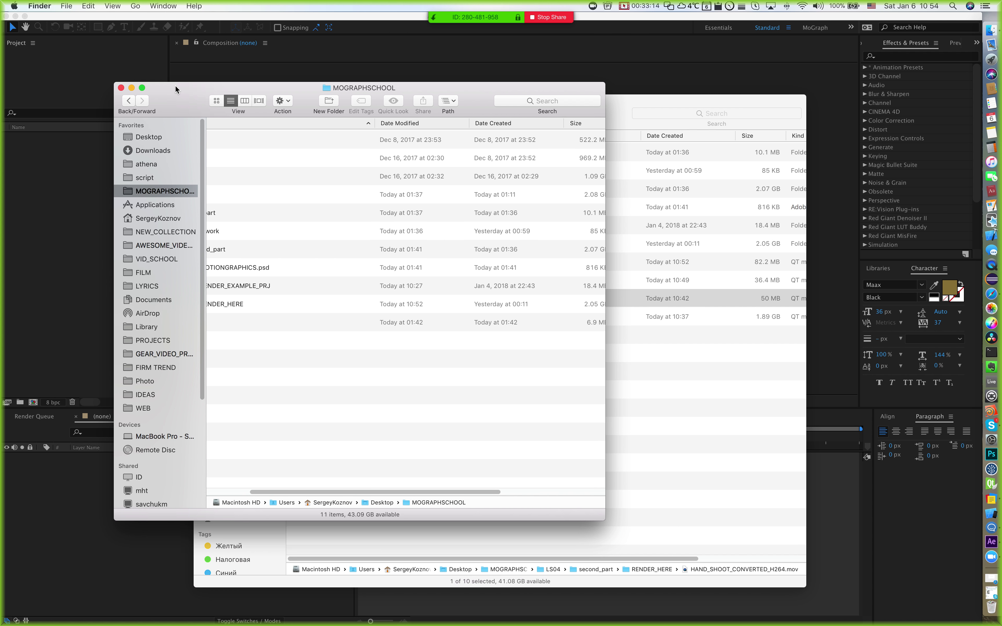
pyautogui.hscroll(-3, 385, 425)
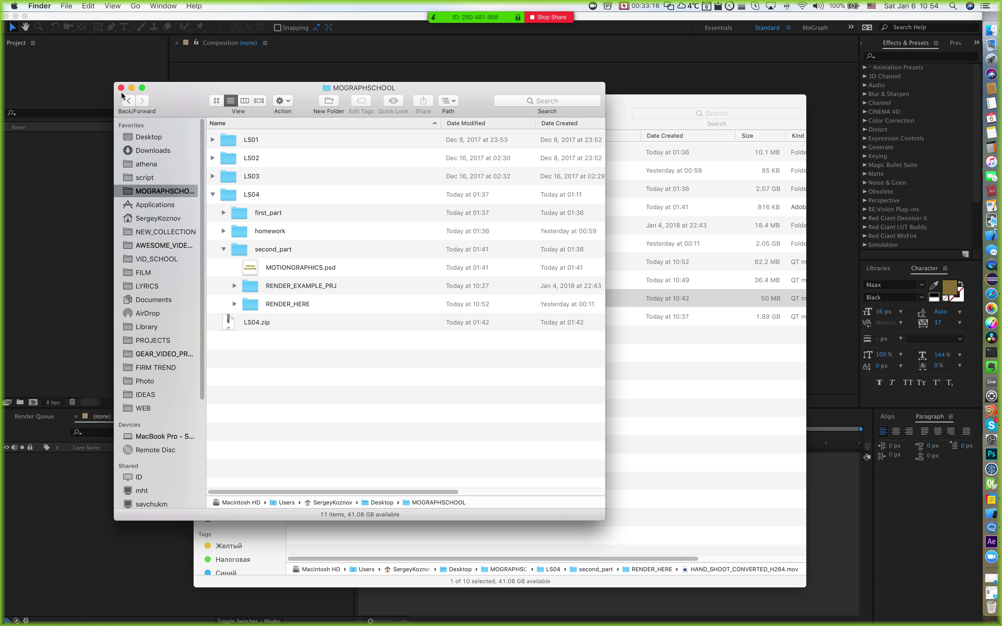
pyautogui.press('super+w')
pyautogui.click(436, 93)
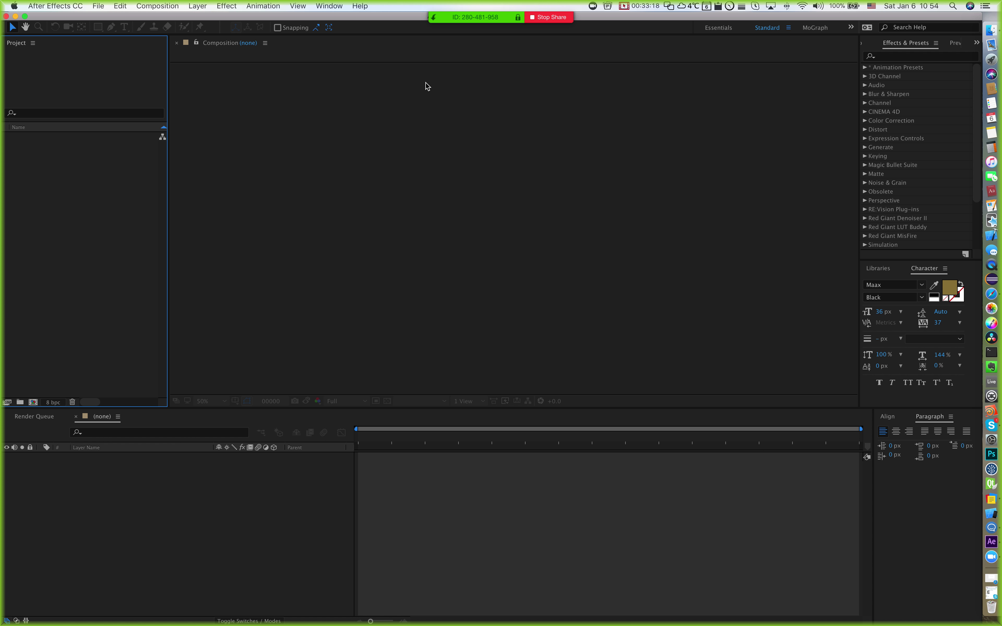
# Step: Return to Finder, reposition and widen the LS04 window to reveal more file columns, and select HAND_SHOOT_CONVERTED_H264.mov
pyautogui.press('super+Tab')
pyautogui.moveTo(420, 104); pyautogui.dragTo(383, 69)
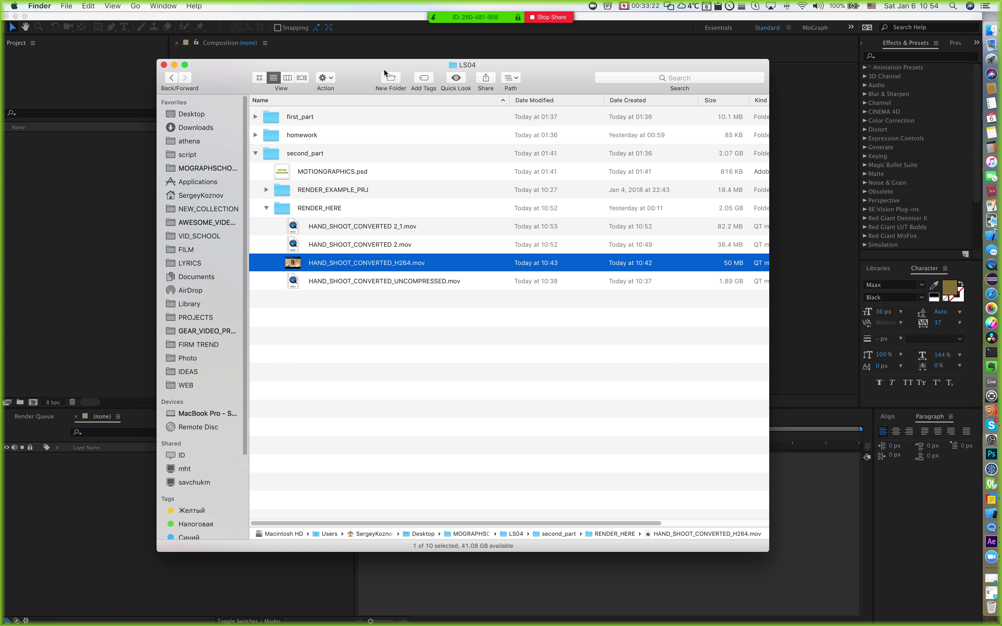
pyautogui.moveTo(769, 69); pyautogui.dragTo(853, 70)
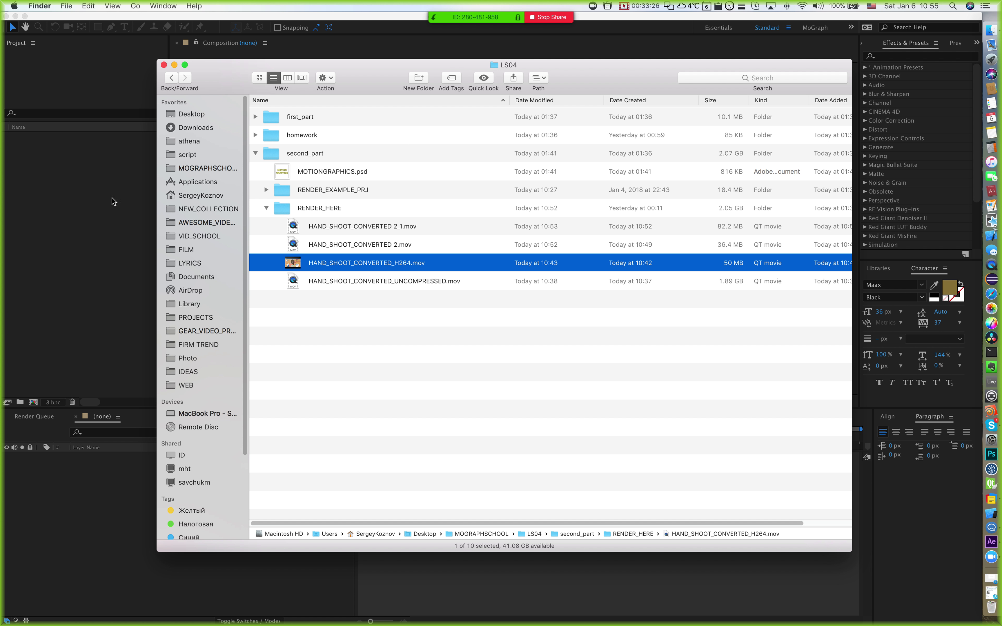
pyautogui.click(389, 317)
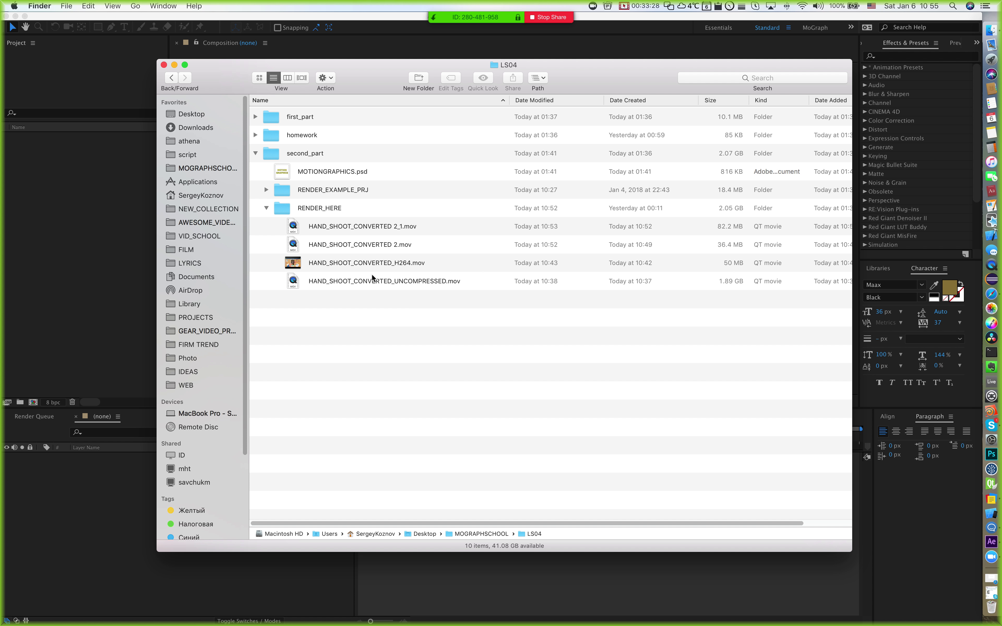
pyautogui.click(368, 264)
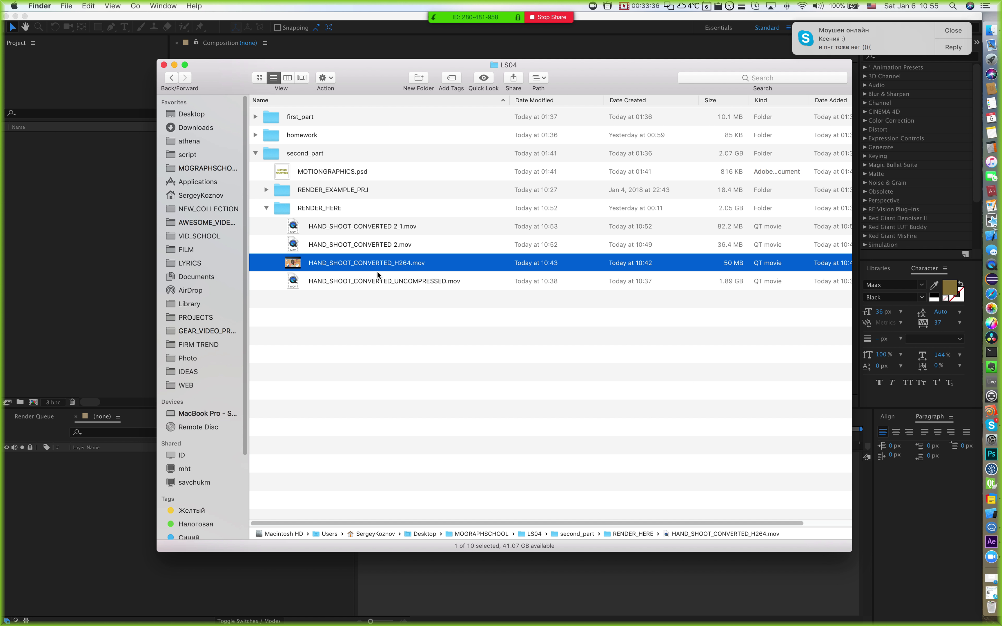
# Step: Read the new group chat message in Skype, minimize its window and return to After Effects
pyautogui.click(843, 49)
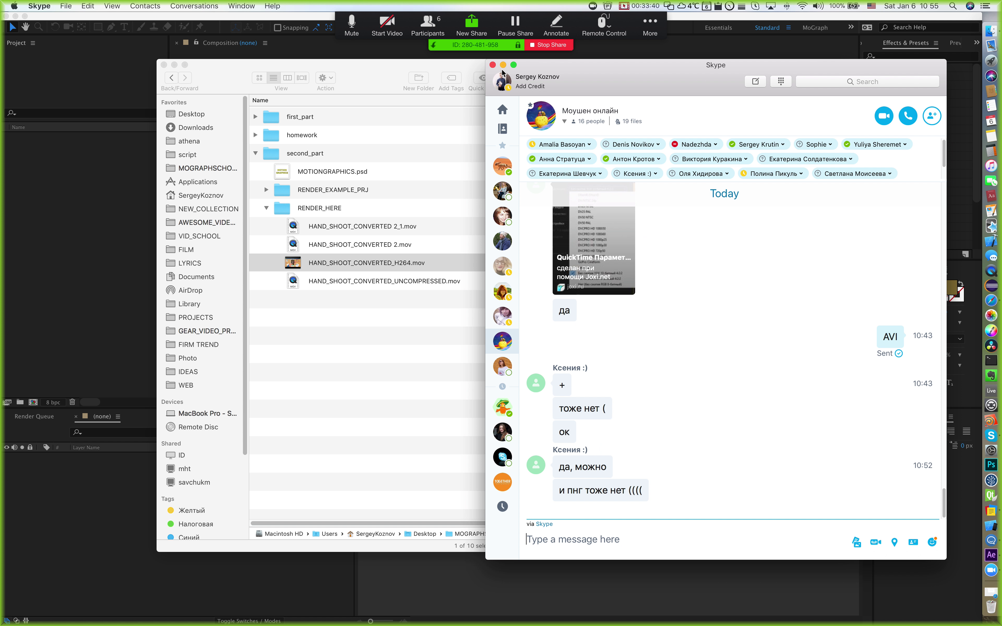
pyautogui.click(503, 64)
pyautogui.click(66, 174)
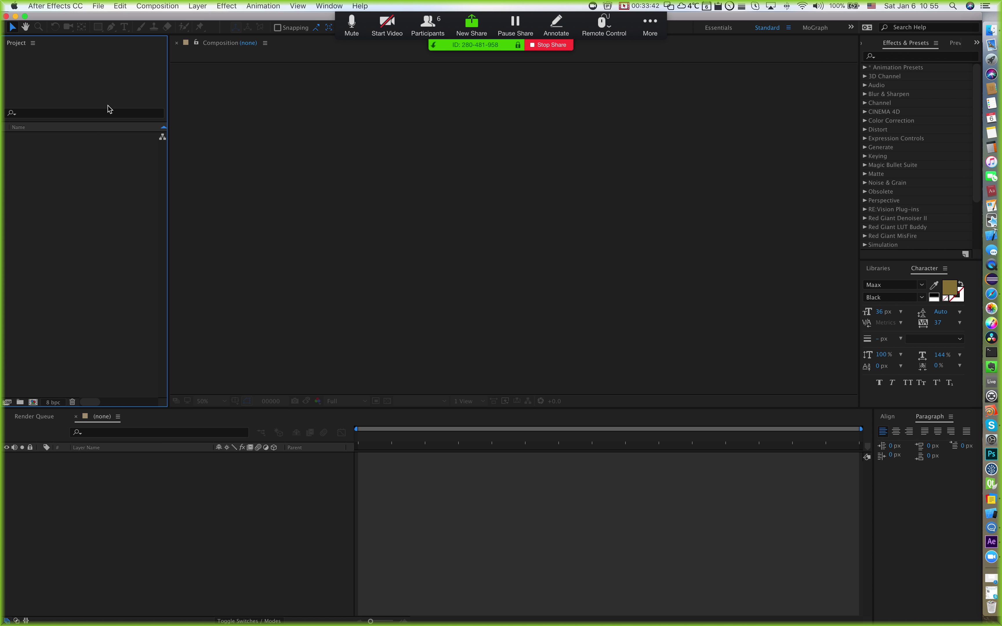
pyautogui.click(158, 5)
pyautogui.click(351, 287)
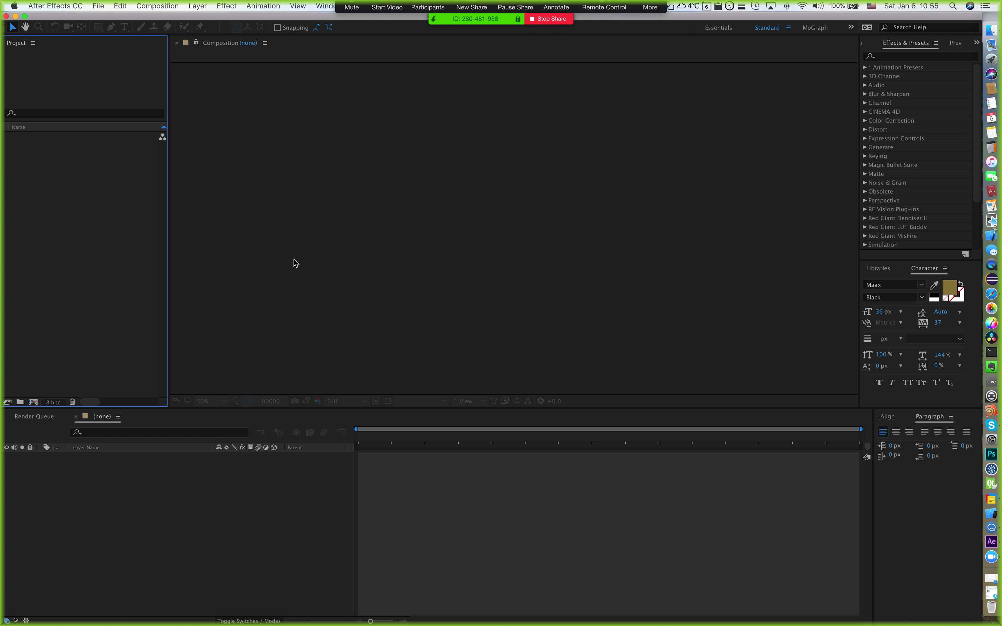
# Step: Import HAND_SHOOT_CONVERTED_H264.mov from the Finder folder RENDER_HERE into the empty After Effects project
pyautogui.press('super+Tab')
pyautogui.click(431, 313)
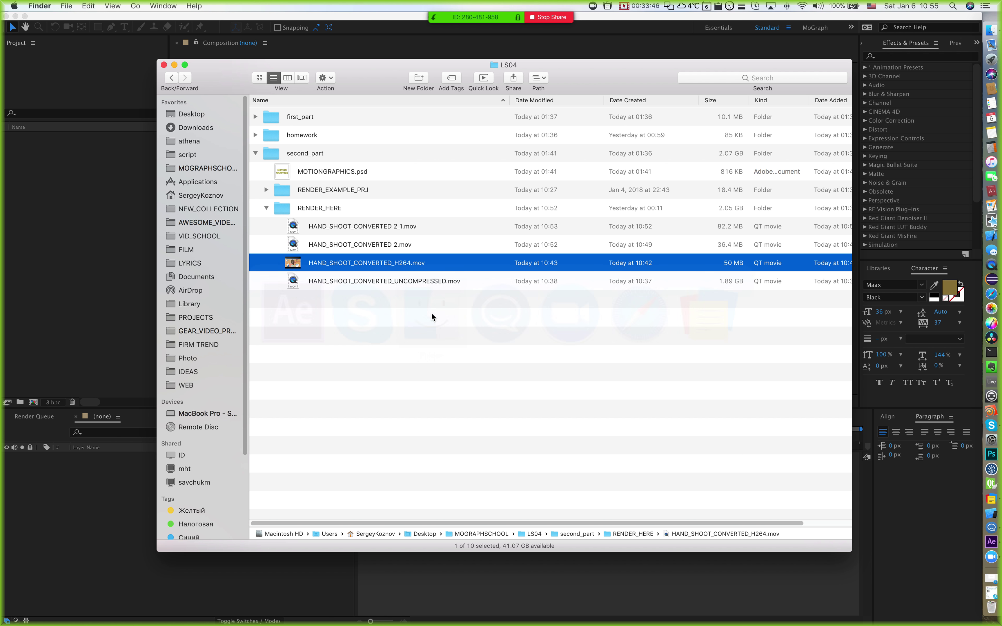
pyautogui.moveTo(326, 266); pyautogui.dragTo(124, 170)
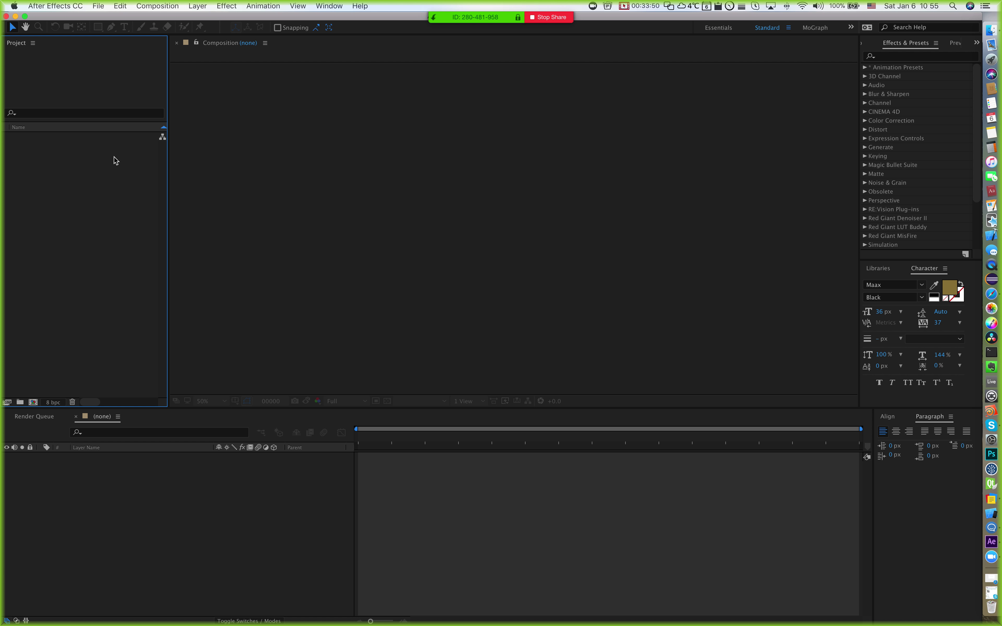
pyautogui.moveTo(71, 139); pyautogui.dragTo(507, 293)
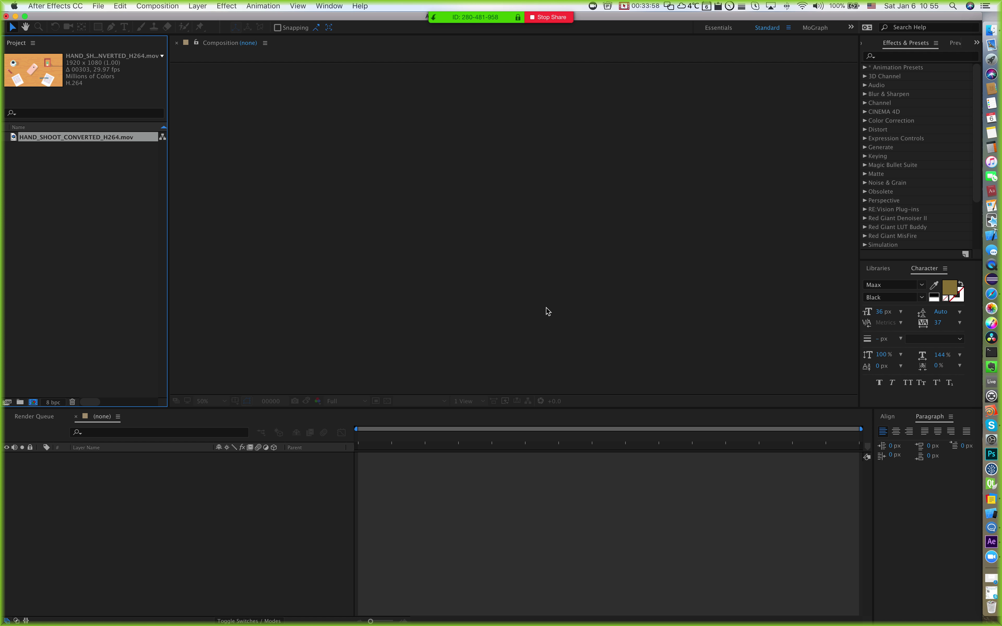
# Step: Delete HAND_SHOOT_CONVERTED_H264.mov from the project and look at the rendered files in Finder again
pyautogui.click(39, 157)
pyautogui.click(44, 139)
pyautogui.press('Delete')
pyautogui.press('super+Tab')
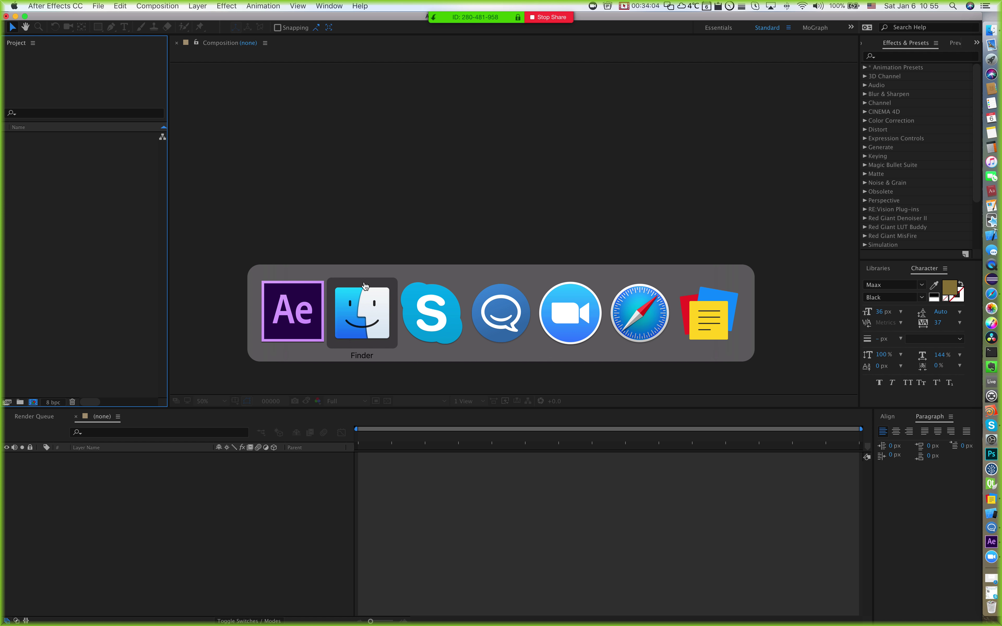
pyautogui.click(362, 310)
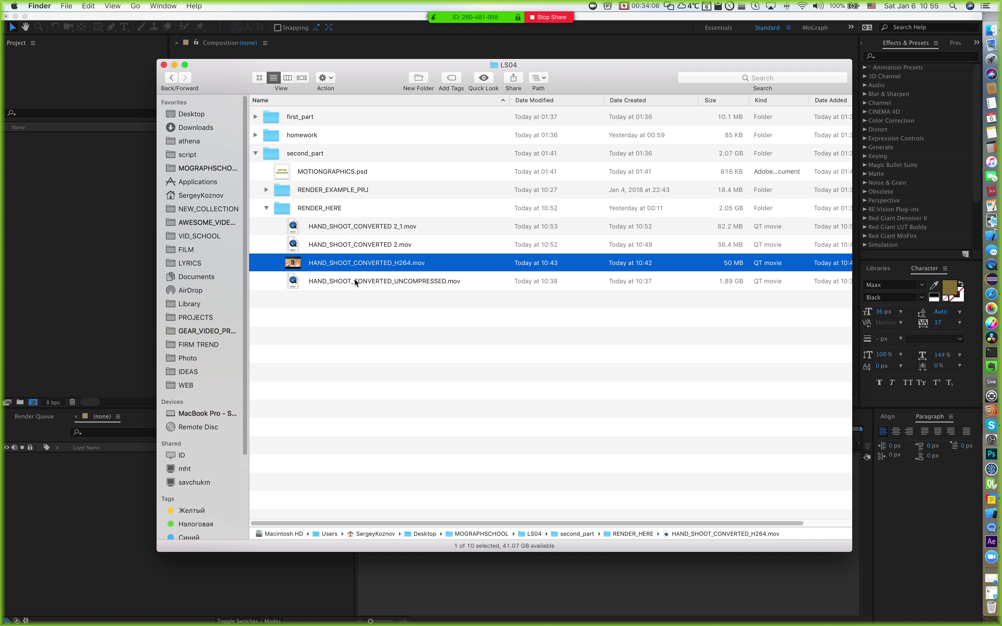
pyautogui.click(371, 333)
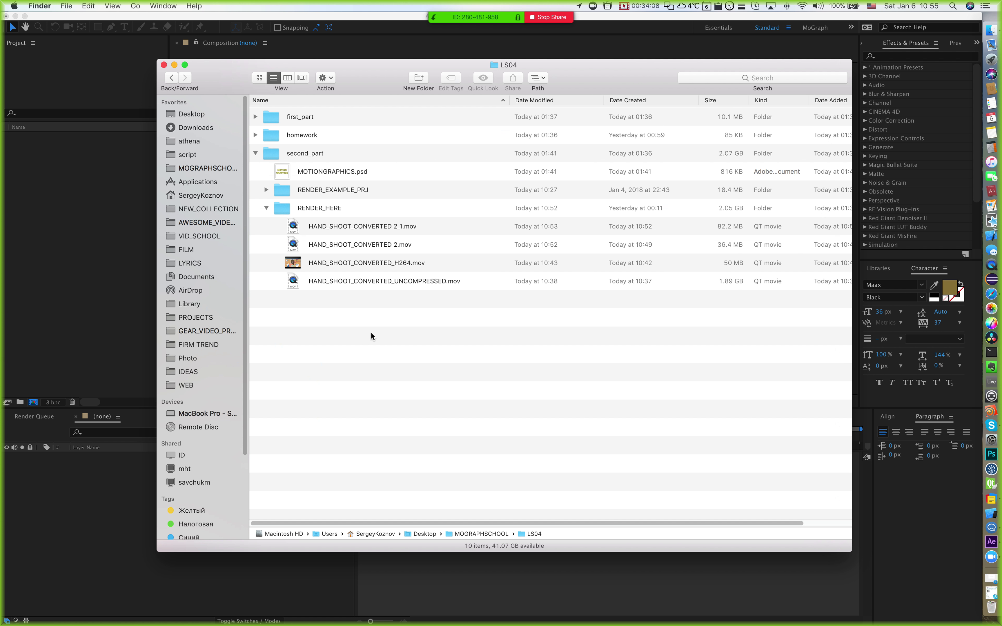
# Step: Reopen the recent project JUMBOSELL (converted).aep in After Effects, discarding the untitled project and accepting the version conversion
pyautogui.click(70, 198)
pyautogui.click(98, 6)
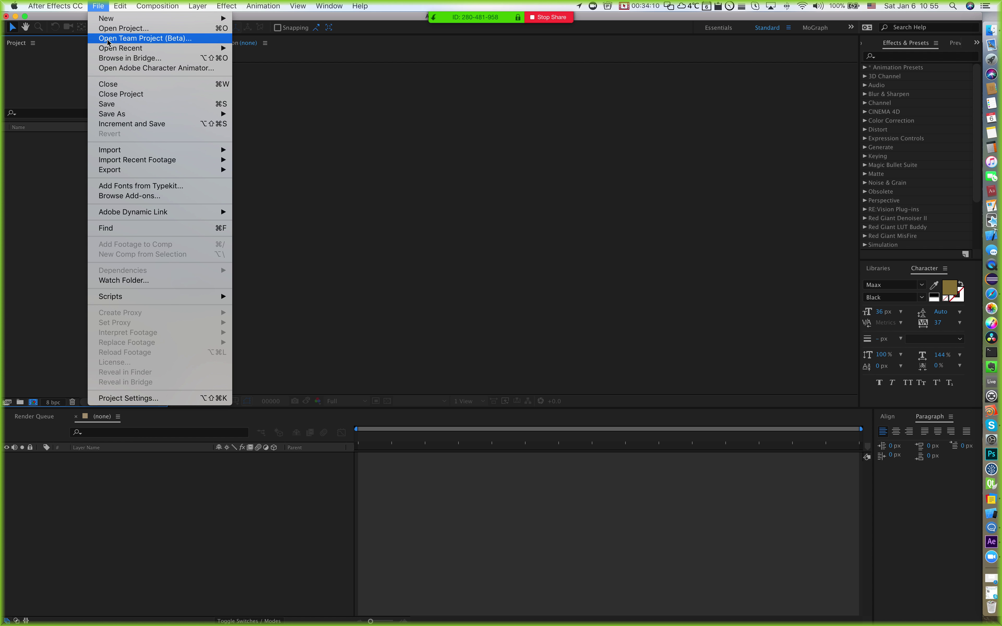
pyautogui.moveTo(124, 48)
pyautogui.click(348, 49)
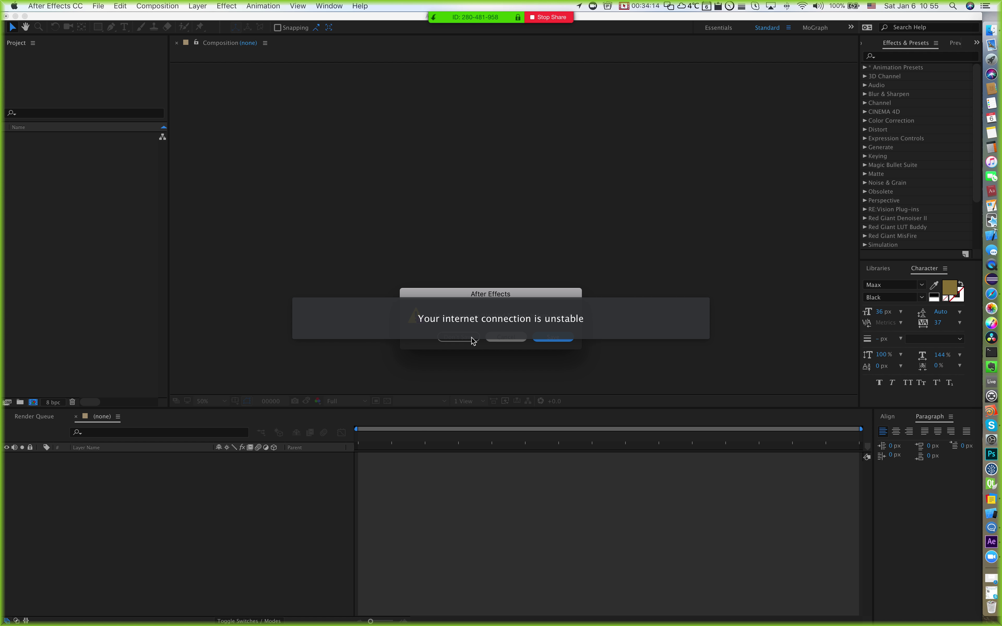
pyautogui.moveTo(495, 294); pyautogui.dragTo(483, 214)
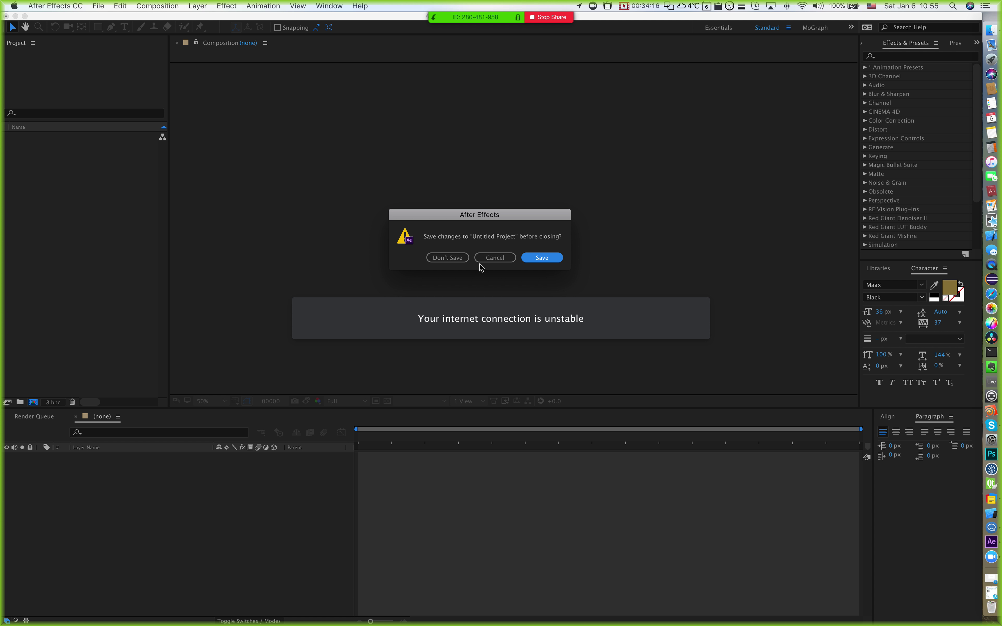
pyautogui.press('super+d')
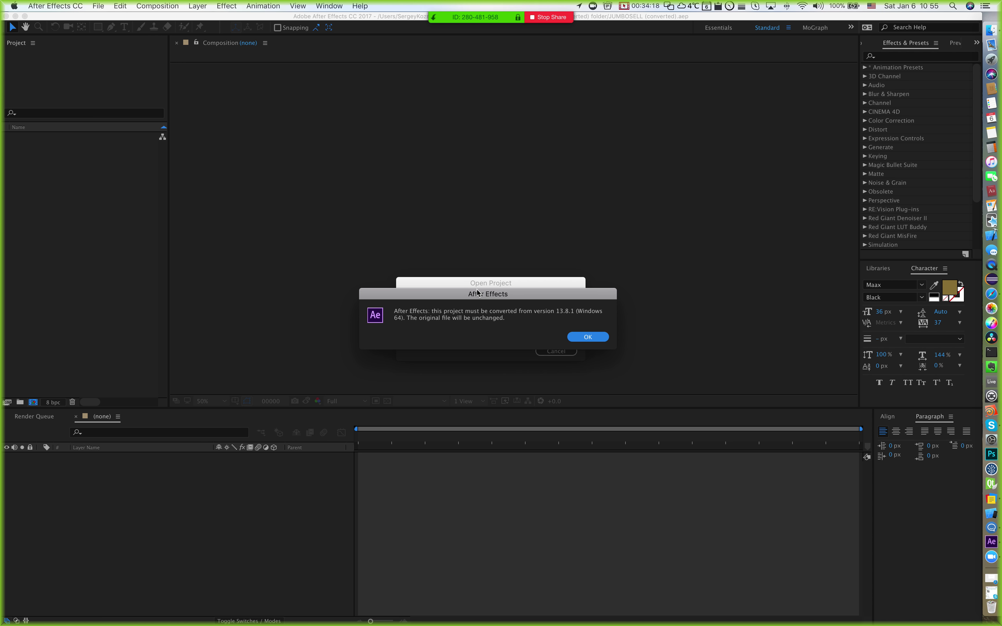
pyautogui.click(565, 301)
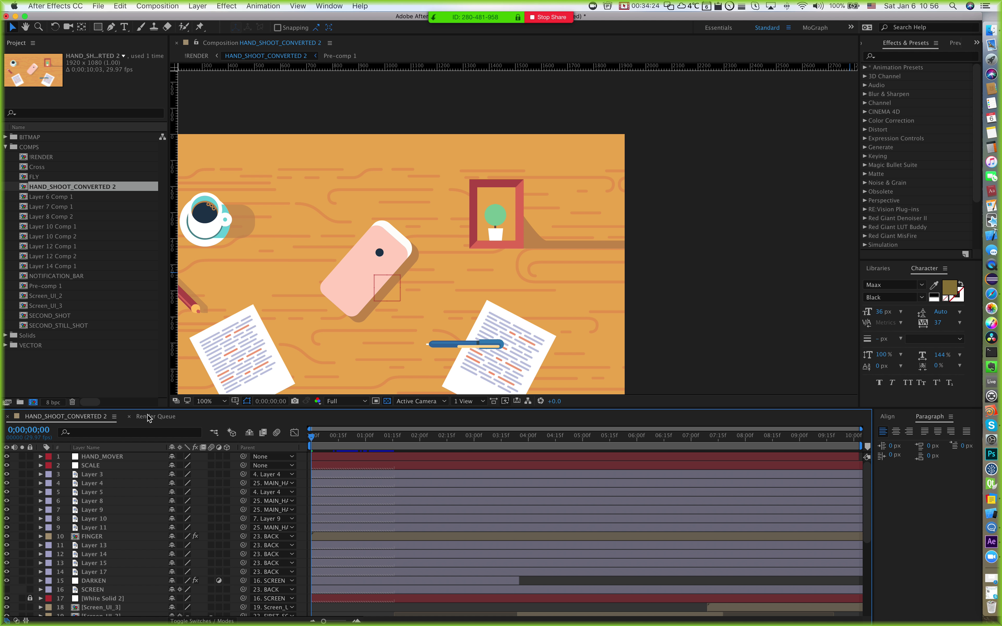
# Step: Add the HAND_SHOOT_CONVERTED 2 composition to the render queue and review its render settings, keeping Best quality and Full resolution
pyautogui.click(150, 417)
pyautogui.click(146, 6)
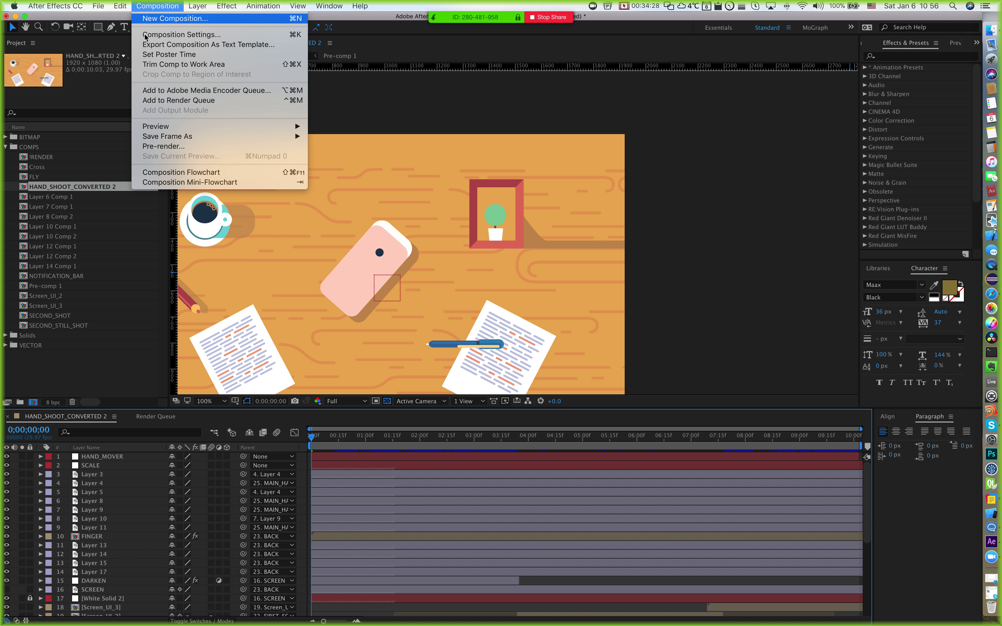
pyautogui.moveTo(154, 125)
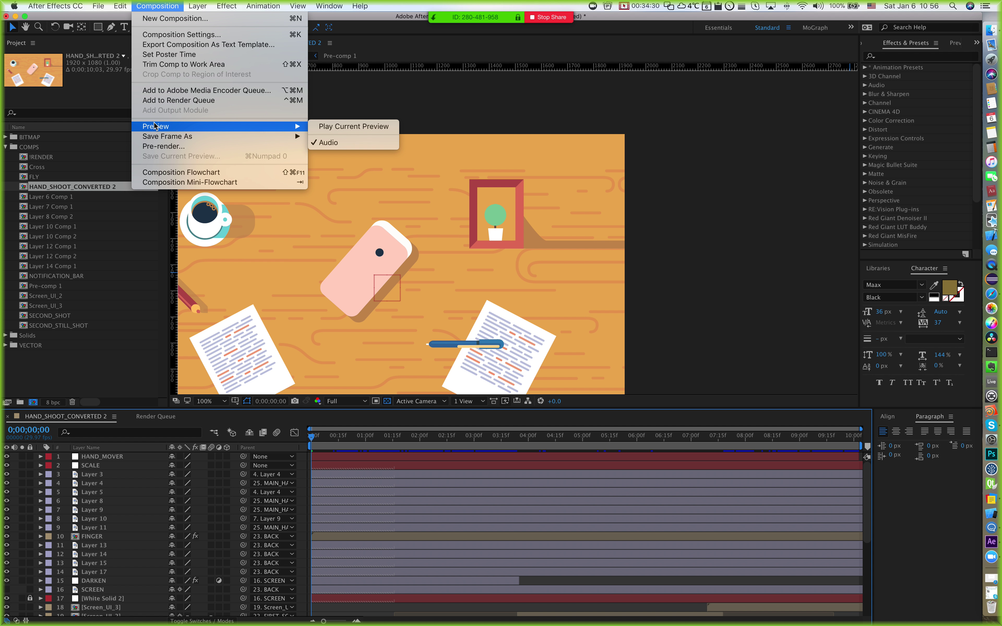
pyautogui.click(160, 104)
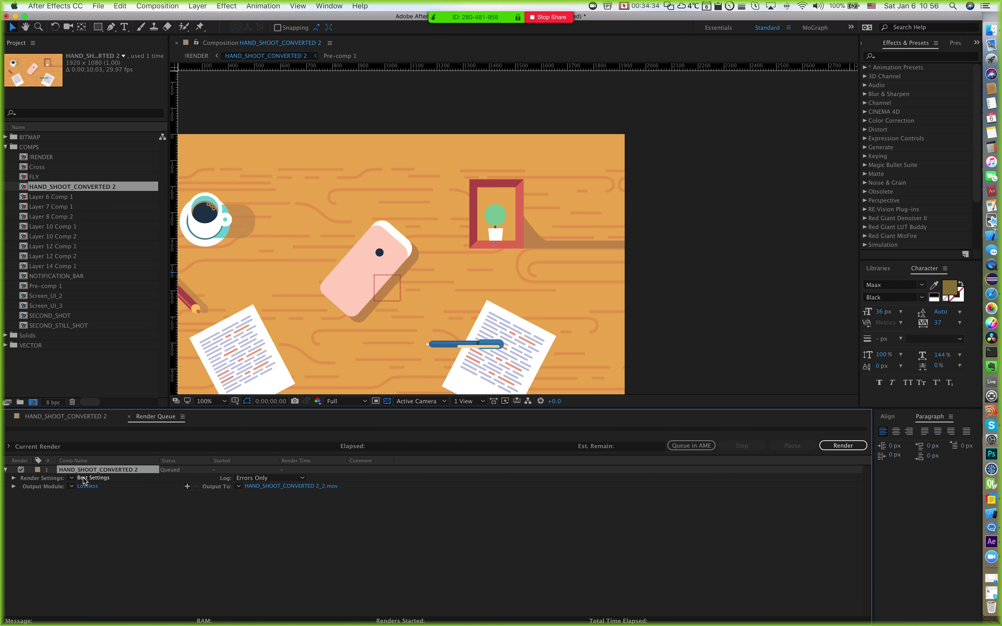
pyautogui.click(83, 478)
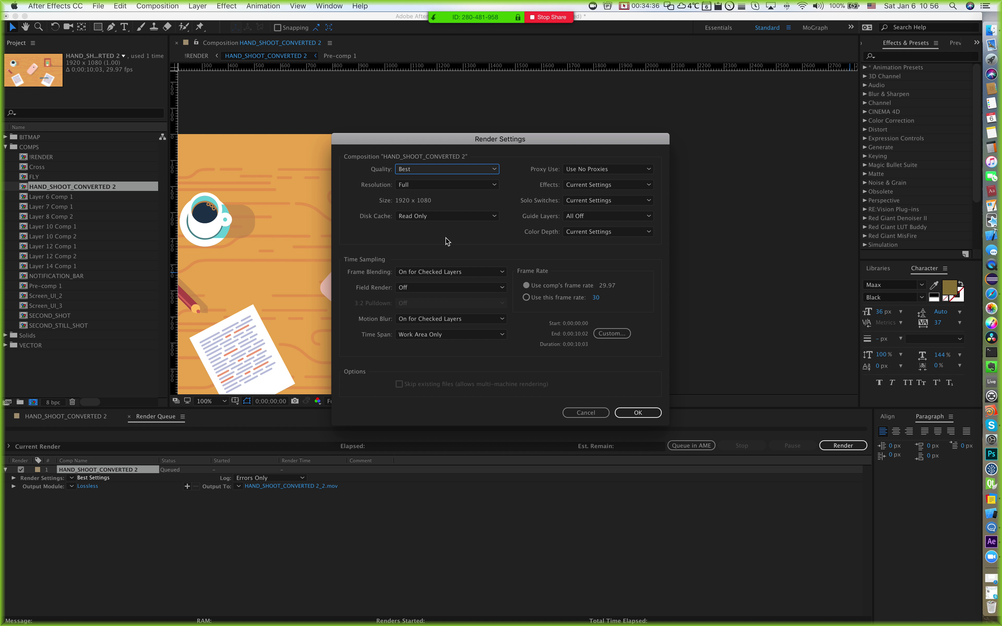
pyautogui.press('Return')
# Step: Open the output module settings of HAND_SHOOT_CONVERTED 2 and review the post-render action and format choices, keeping None and QuickTime
pyautogui.click(88, 486)
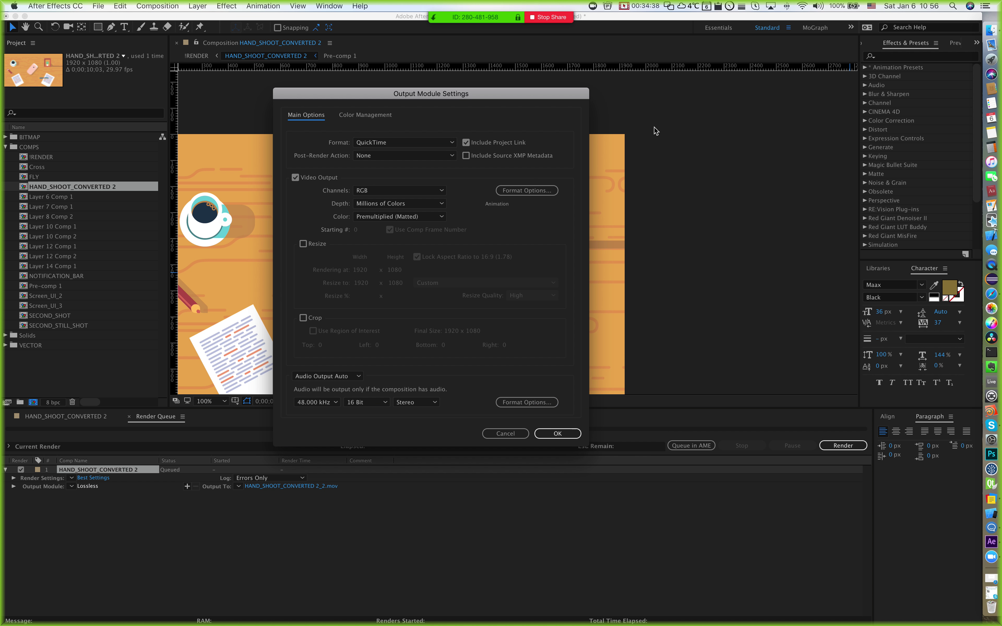
pyautogui.moveTo(455, 93); pyautogui.dragTo(503, 94)
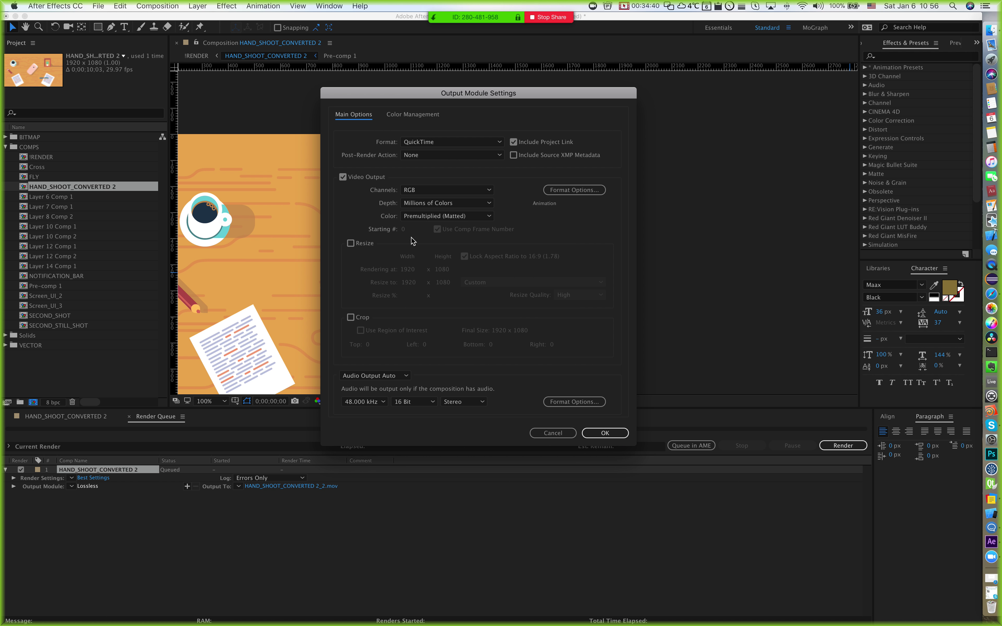
pyautogui.click(457, 156)
pyautogui.click(380, 161)
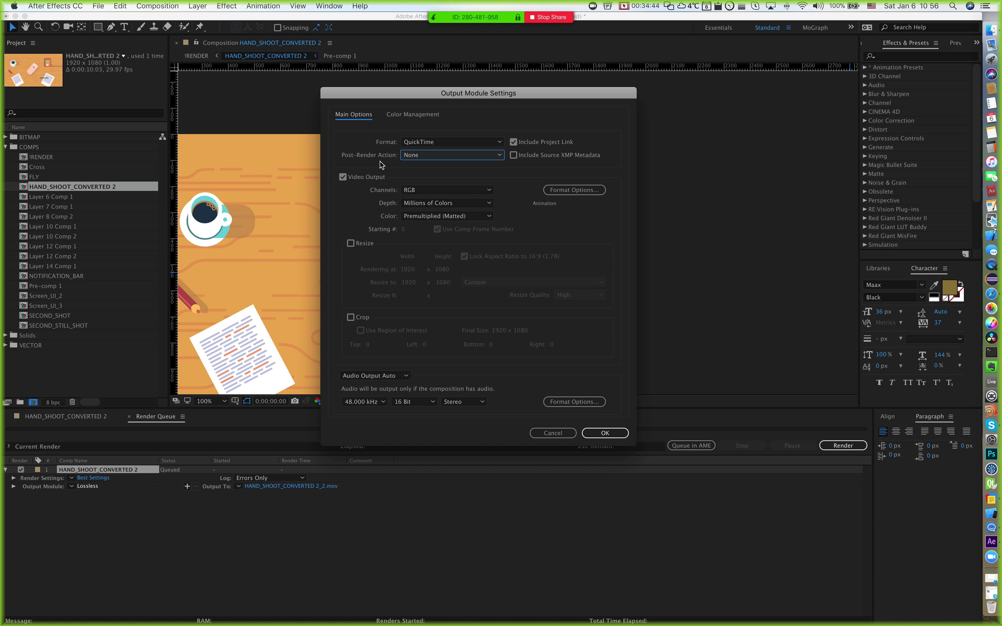
pyautogui.click(417, 139)
pyautogui.click(422, 143)
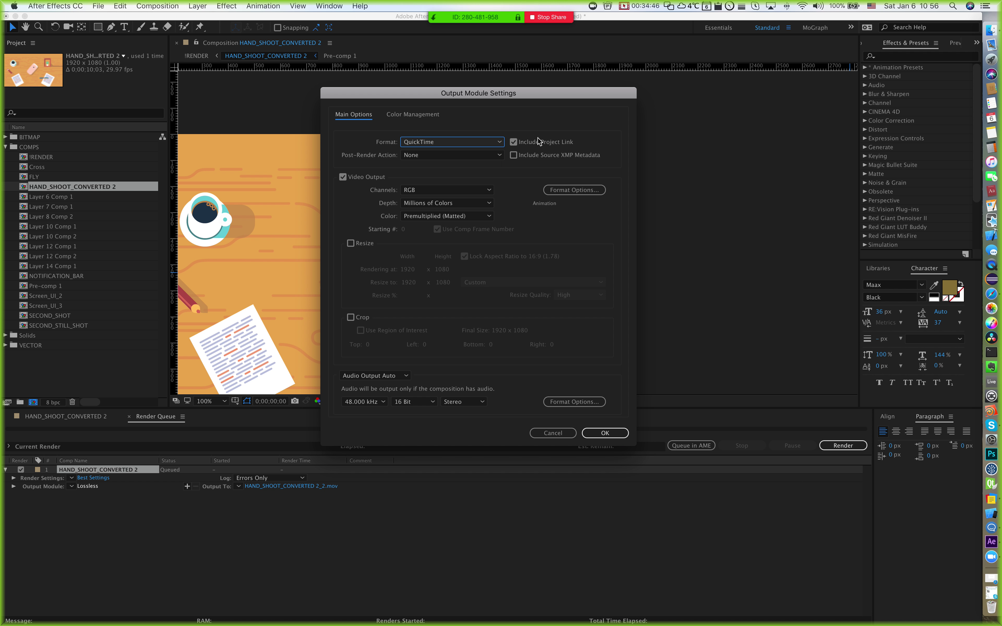
# Step: Switch Video Output off and back on in the output module settings
pyautogui.click(353, 180)
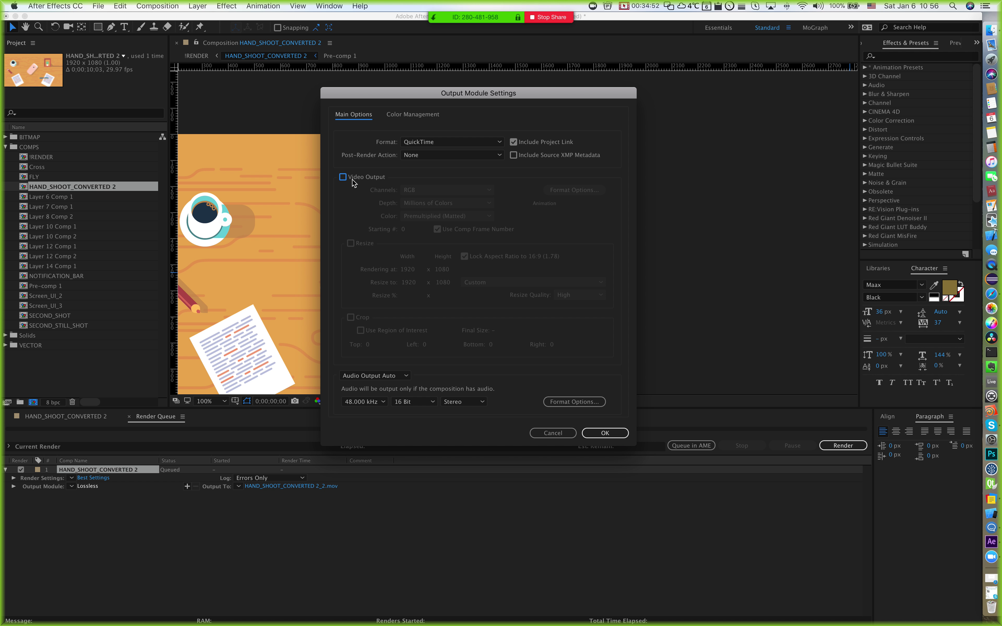
pyautogui.click(346, 177)
pyautogui.click(344, 178)
pyautogui.click(343, 179)
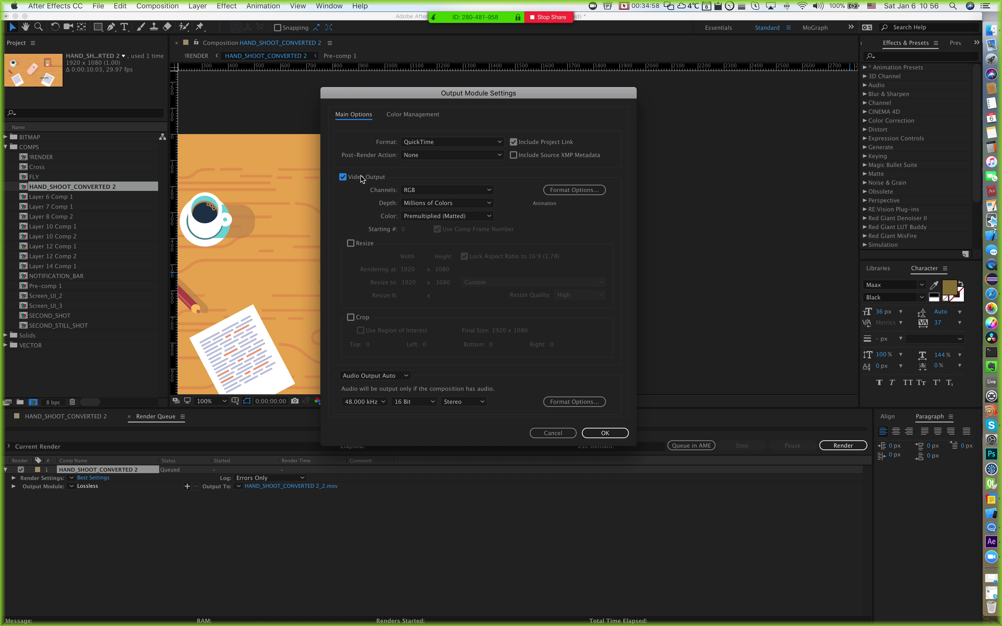
# Step: Review the available channels and colour depths for the Animation codec, keeping RGB and Millions of Colors
pyautogui.click(452, 189)
pyautogui.click(456, 185)
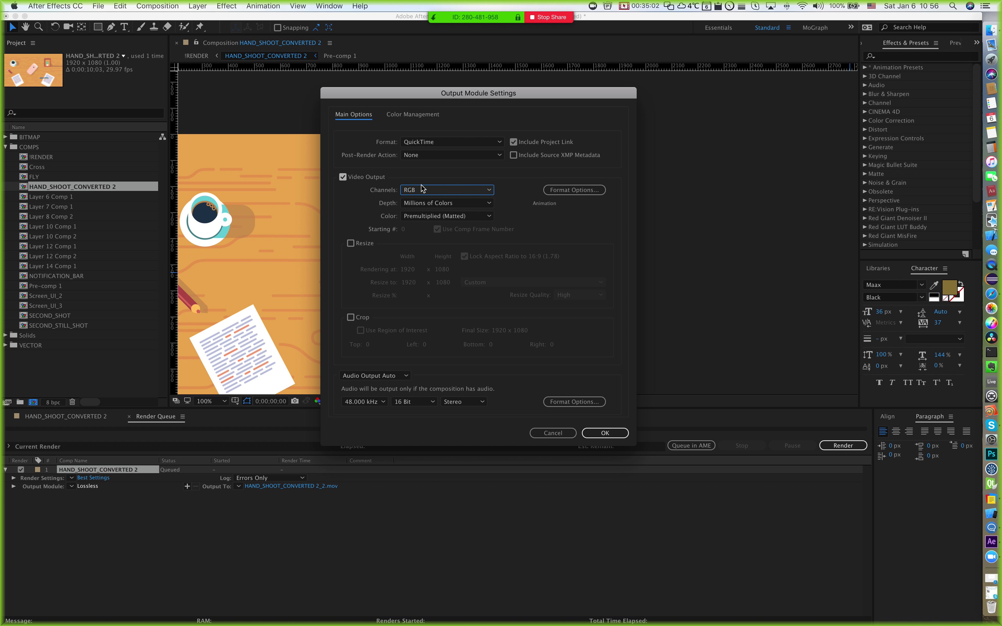
pyautogui.click(456, 186)
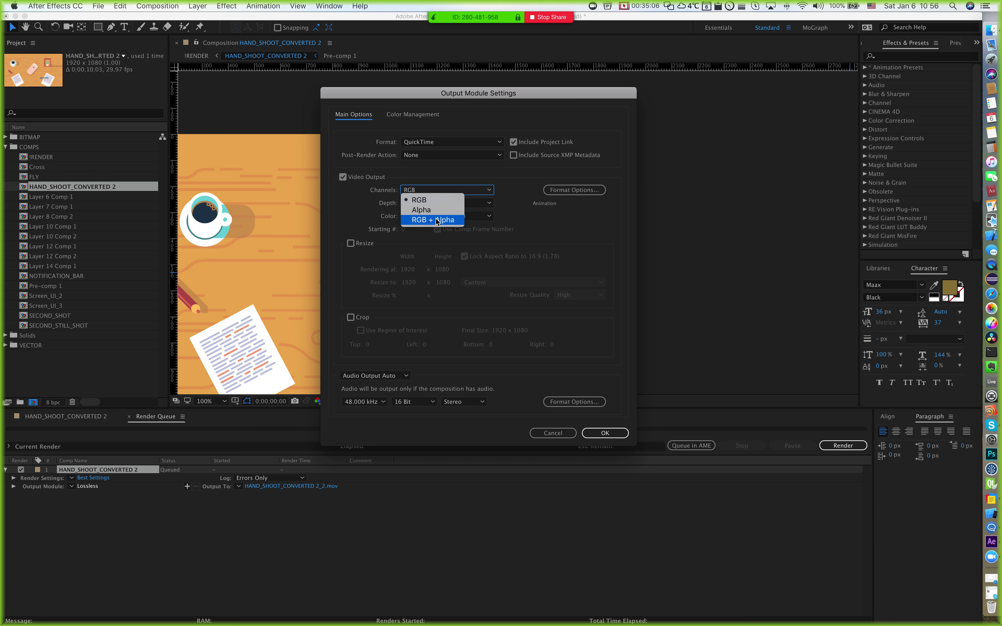
pyautogui.click(441, 191)
pyautogui.click(442, 206)
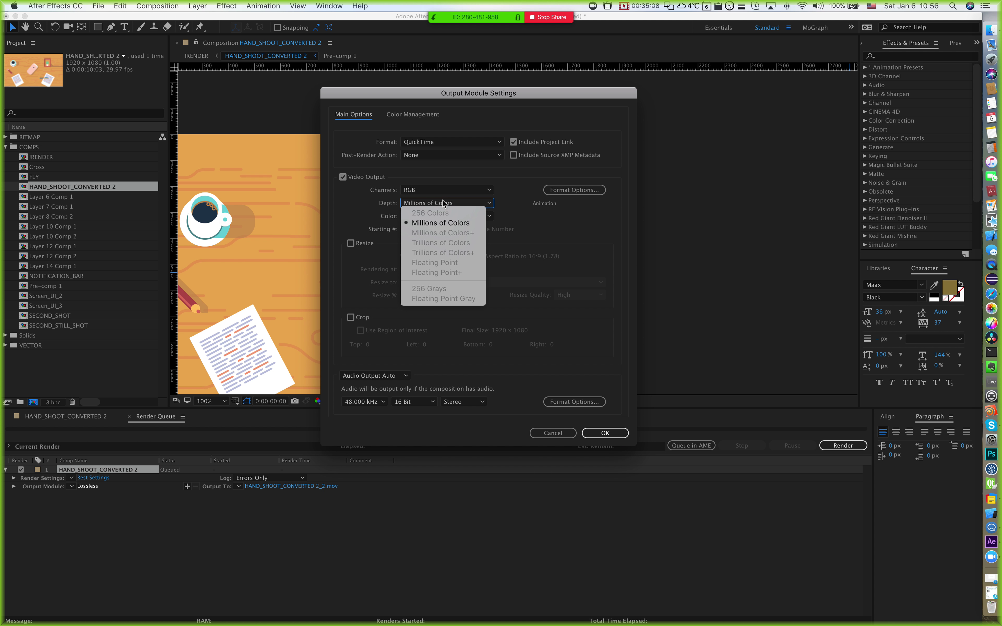
pyautogui.click(379, 197)
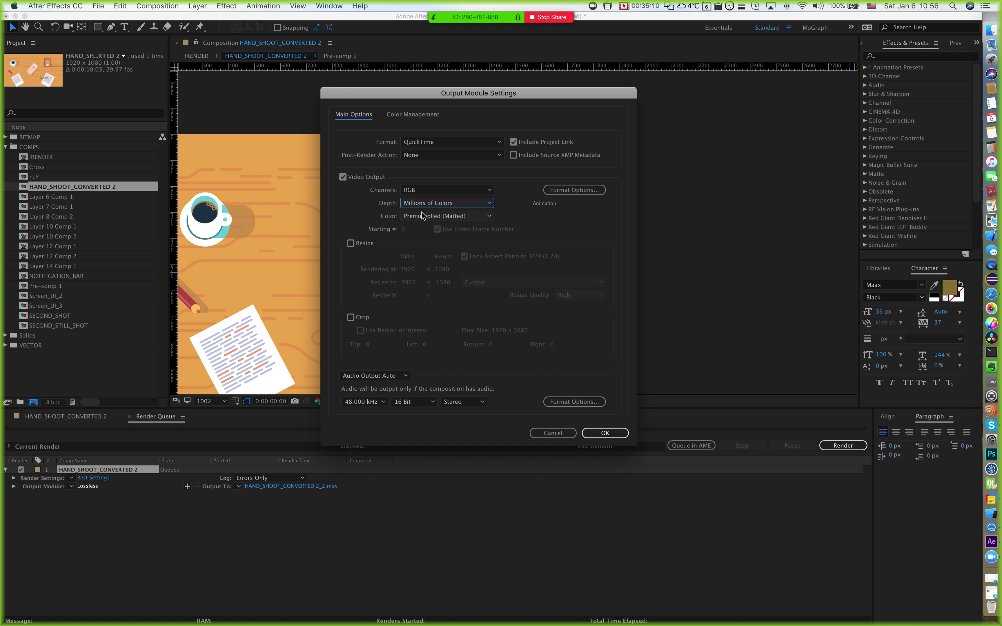
# Step: Set the QuickTime video codec of the output module to H.264 in the format options
pyautogui.click(588, 192)
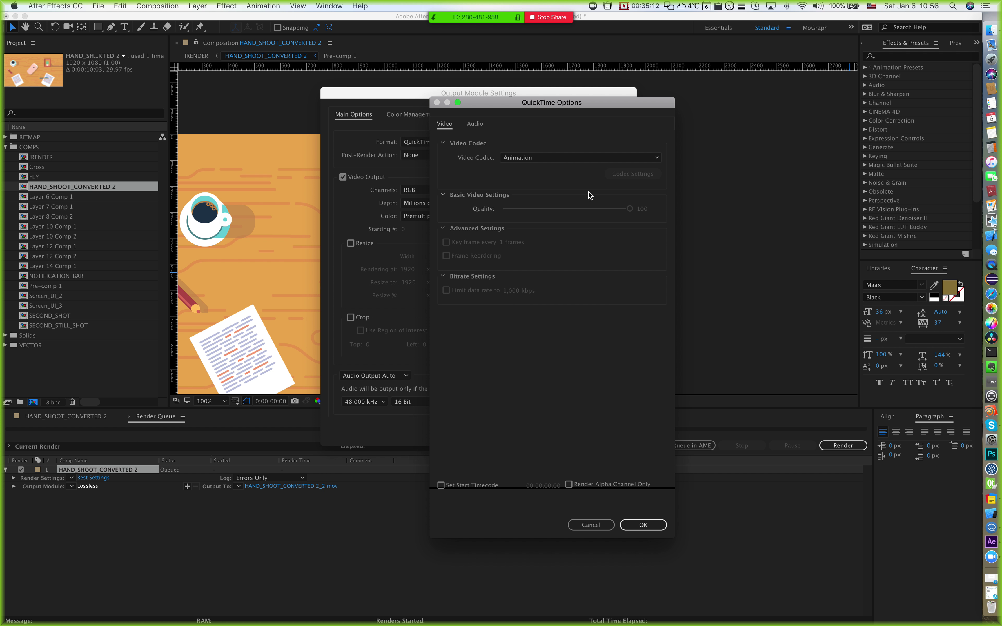
pyautogui.click(557, 157)
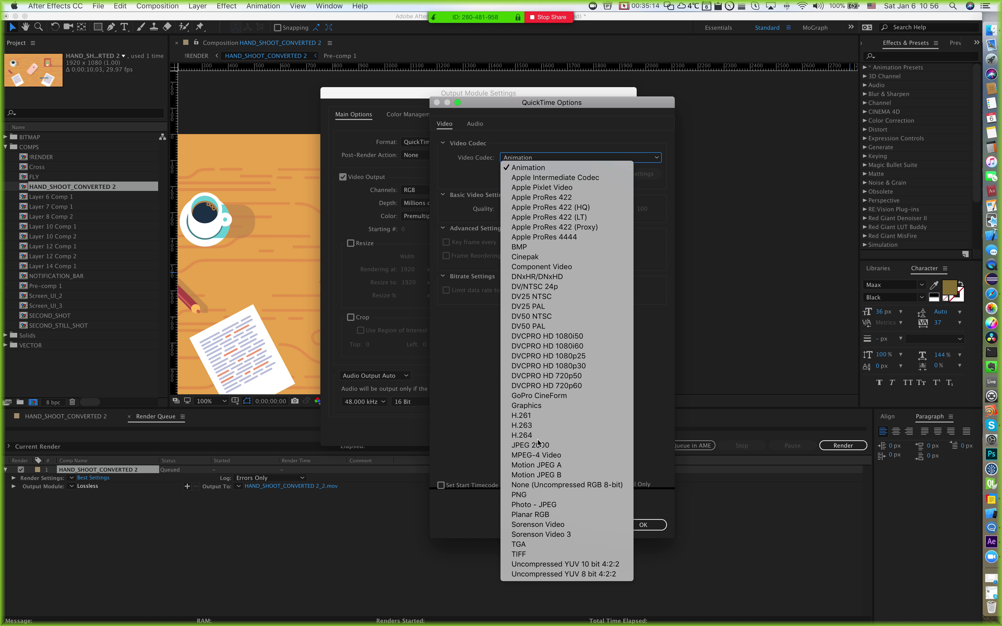
pyautogui.click(548, 436)
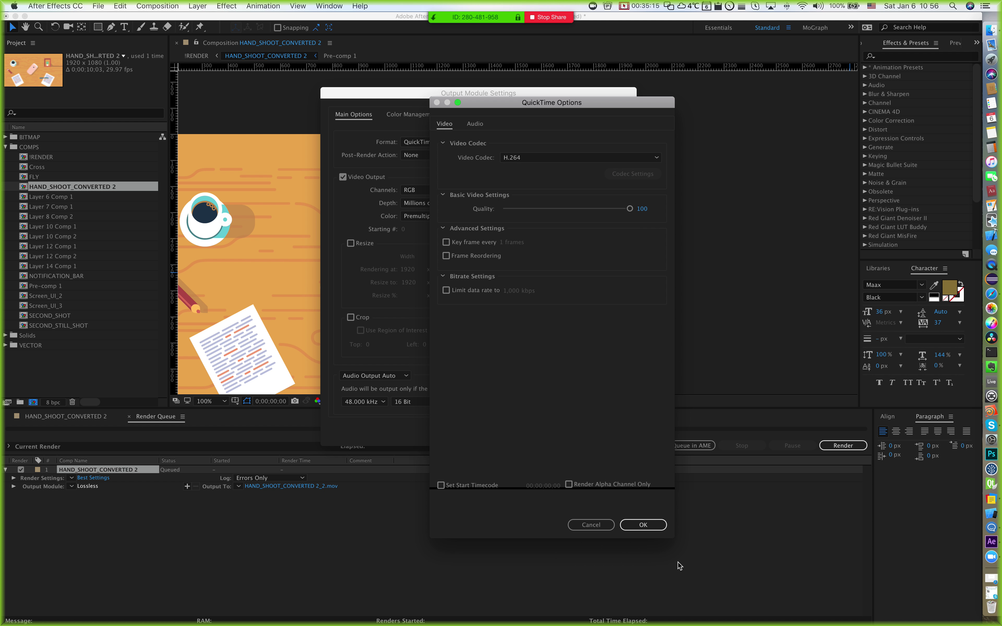
pyautogui.click(643, 525)
# Step: Examine which channel and colour depth options H.264 offers, rechecking the codec in the video format options
pyautogui.click(433, 190)
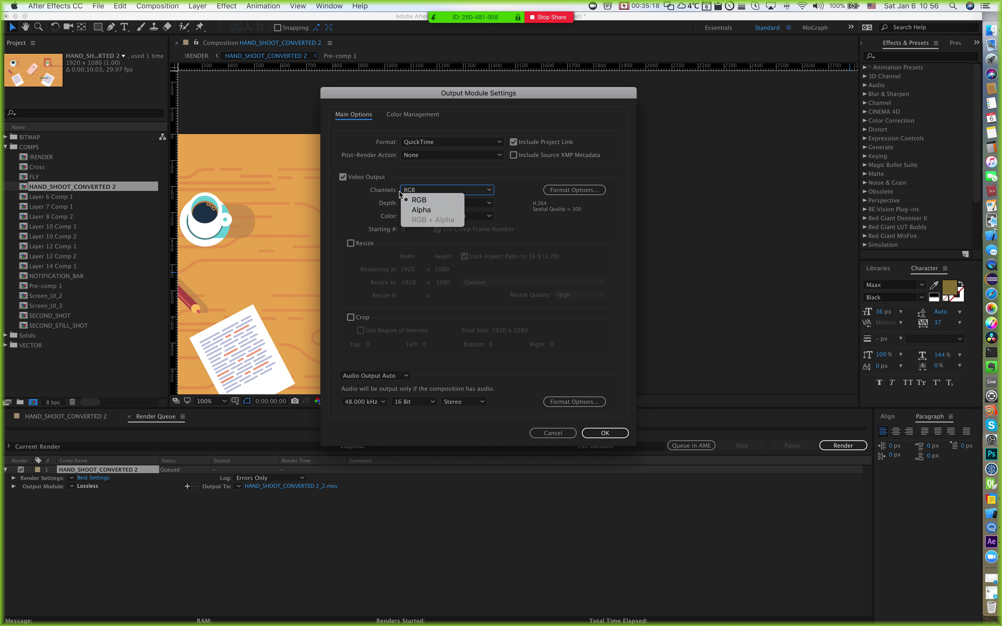
pyautogui.click(433, 205)
pyautogui.click(433, 204)
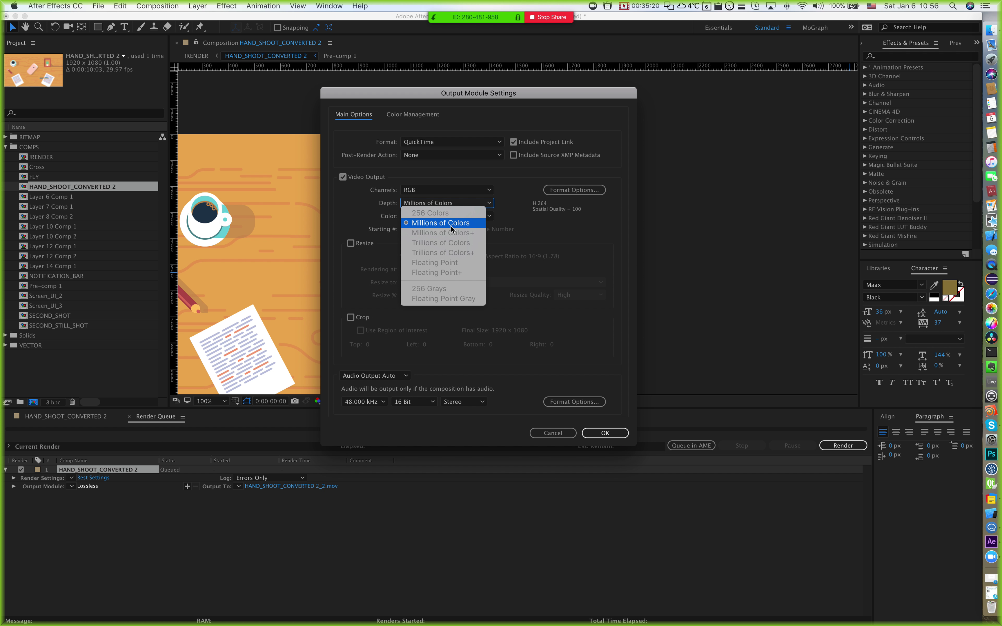
pyautogui.click(519, 275)
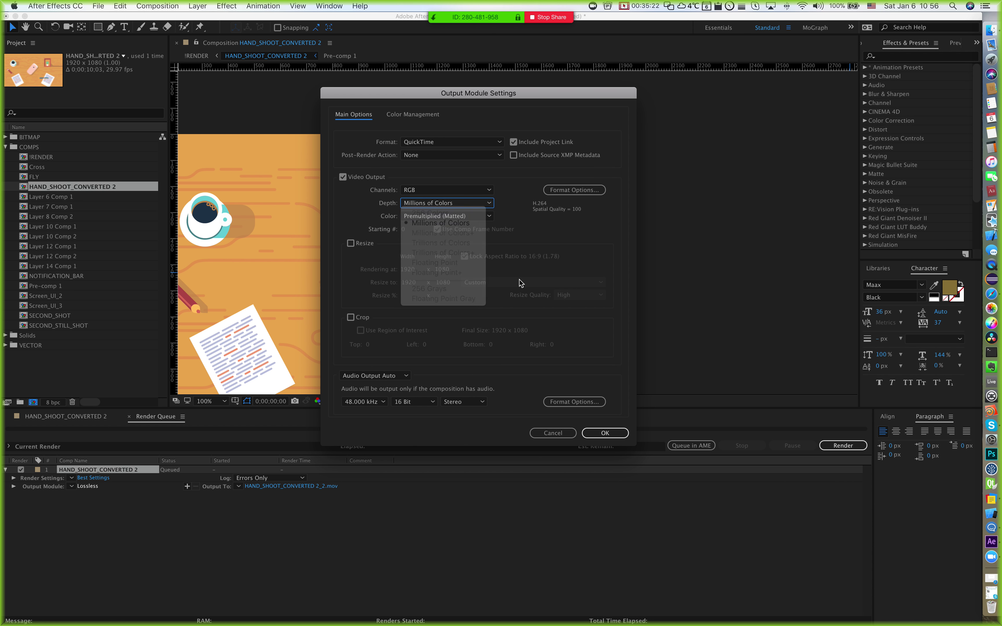
pyautogui.click(574, 189)
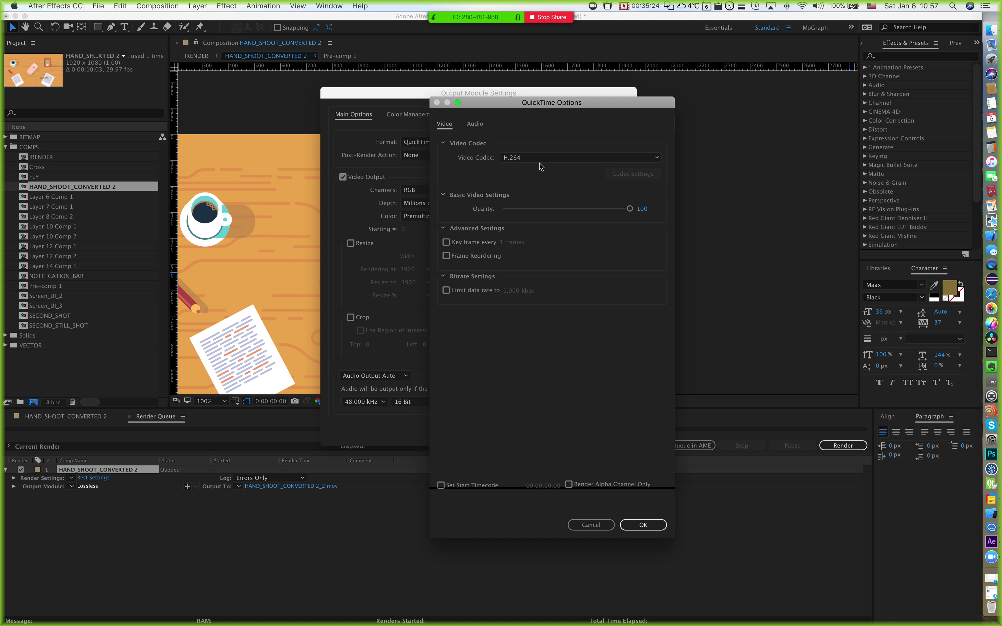
pyautogui.press('Return')
pyautogui.click(454, 203)
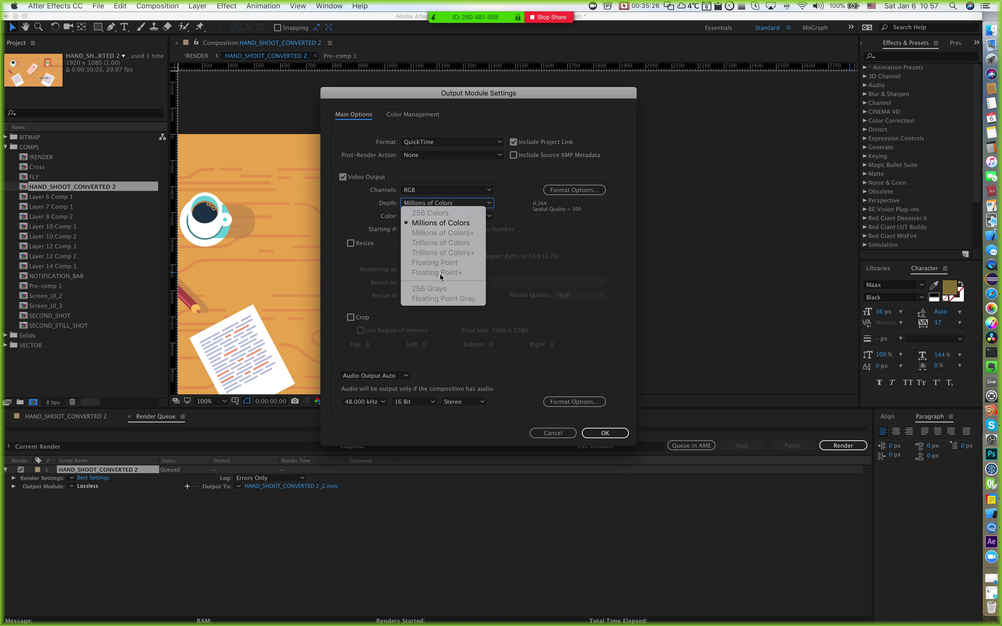
# Step: Reopen the video format options and look through the list of QuickTime video codecs
pyautogui.click(592, 190)
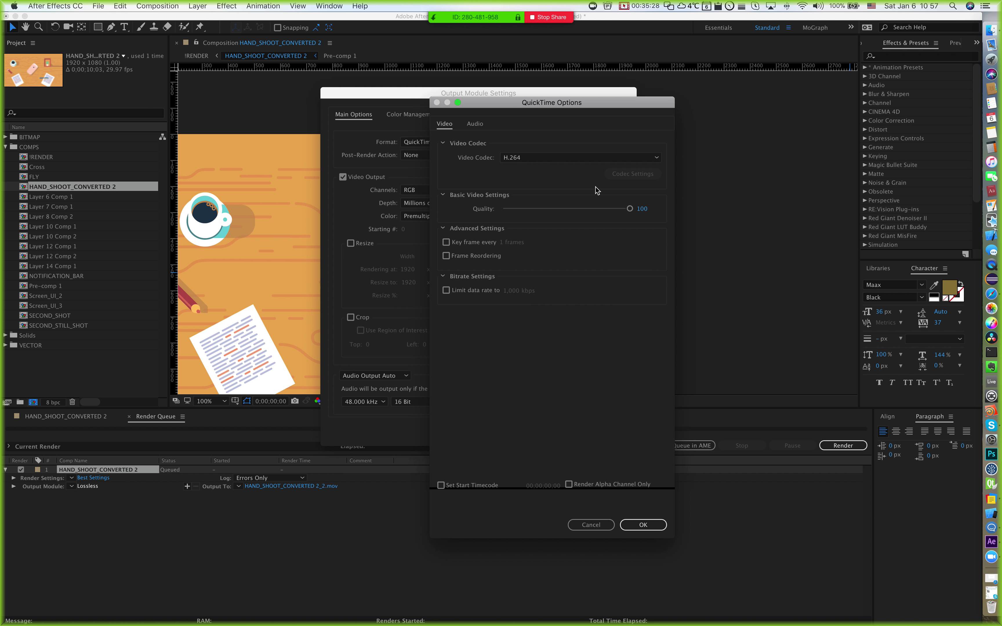
pyautogui.click(535, 158)
pyautogui.press('g')
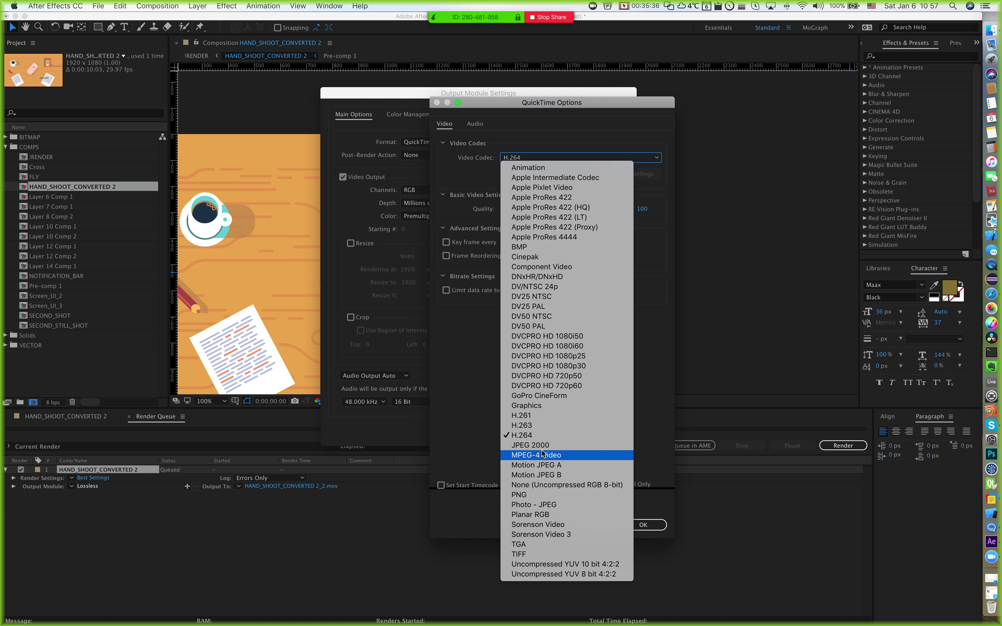
# Step: Set the QuickTime video codec to Uncompressed YUV 10 bit 4:2:2 and keep the colour depth at Trillions of Colors
pyautogui.click(559, 564)
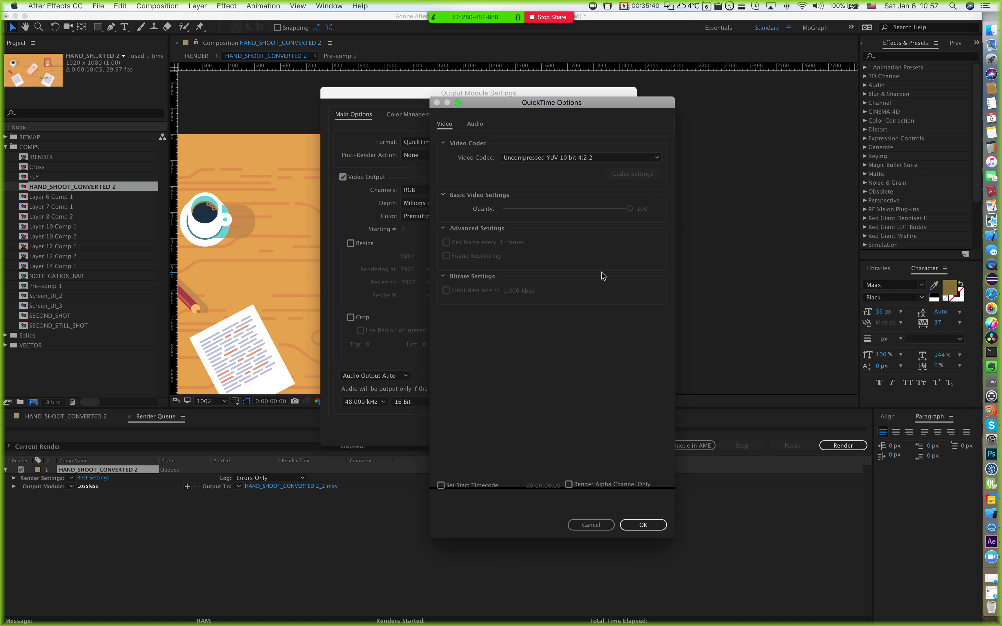
pyautogui.click(643, 525)
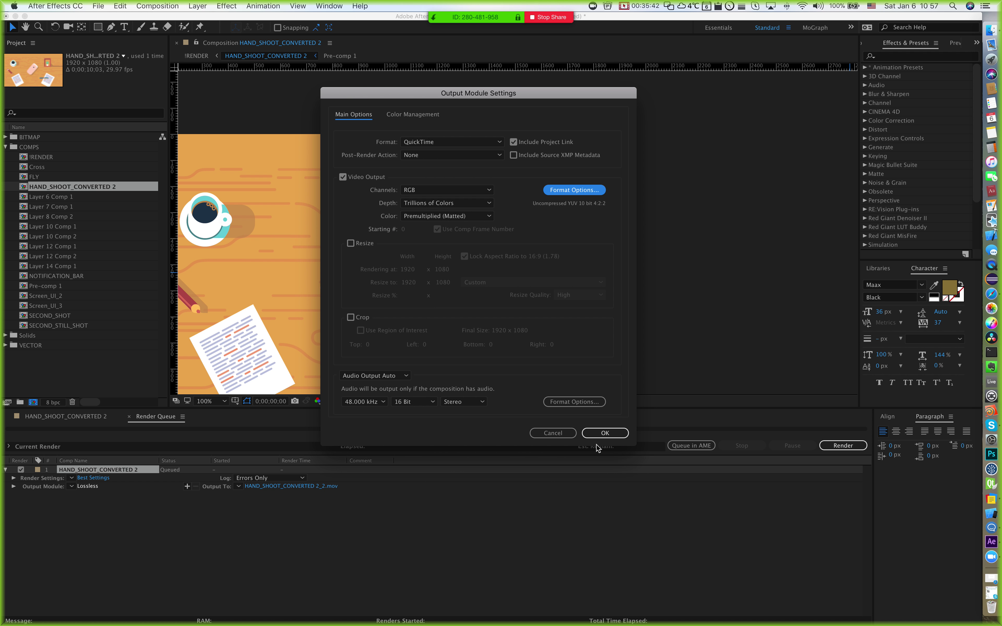
pyautogui.click(458, 202)
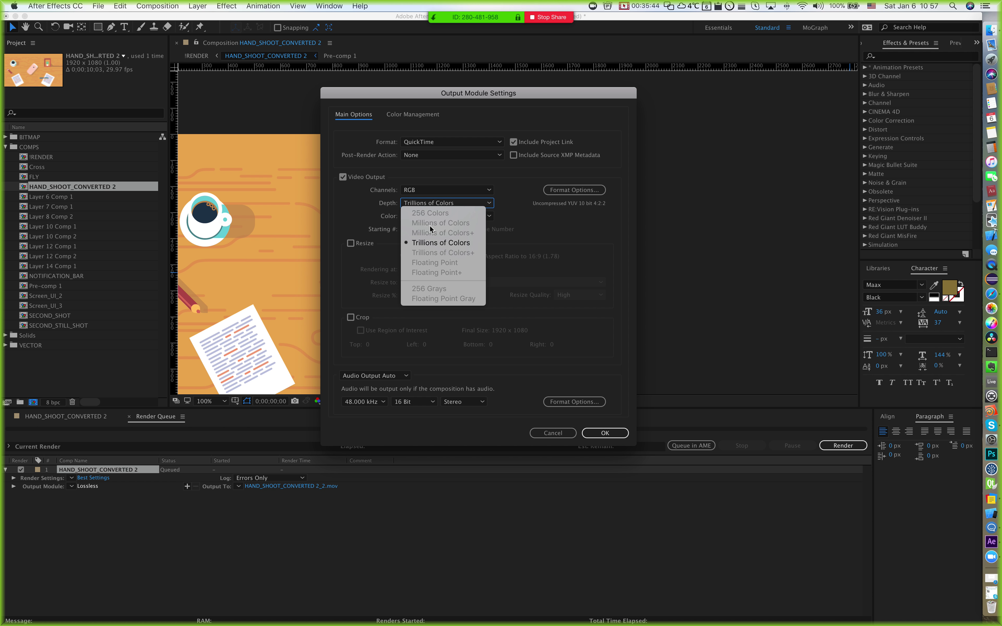
pyautogui.click(578, 189)
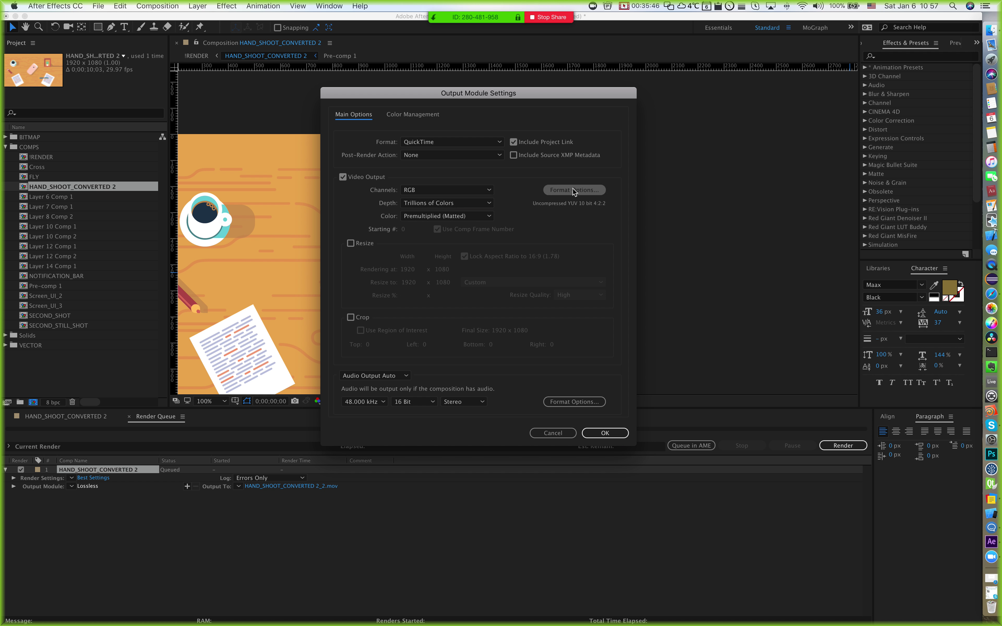
pyautogui.click(572, 189)
pyautogui.press('Escape')
pyautogui.click(428, 203)
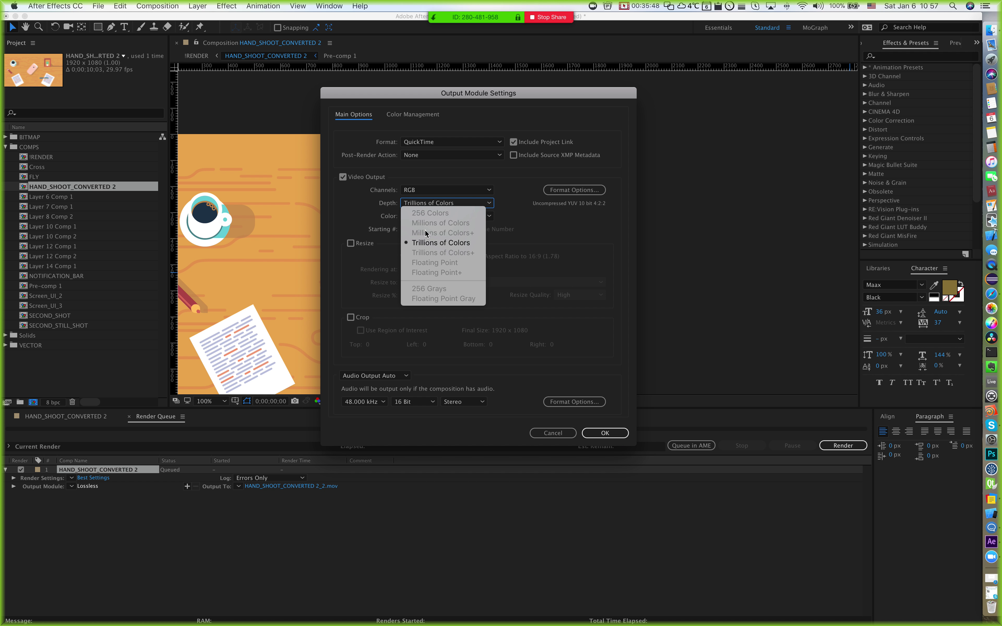
pyautogui.click(440, 243)
# Step: Change the QuickTime video codec to None (Uncompressed RGB 8-bit) and check the colour depth setting
pyautogui.click(573, 189)
pyautogui.click(562, 160)
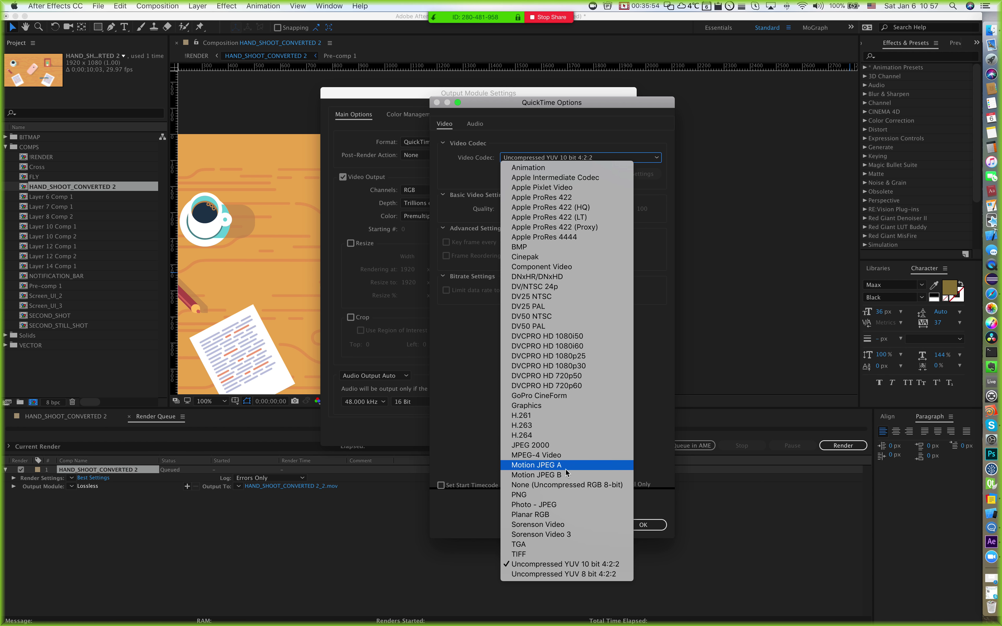
pyautogui.click(549, 484)
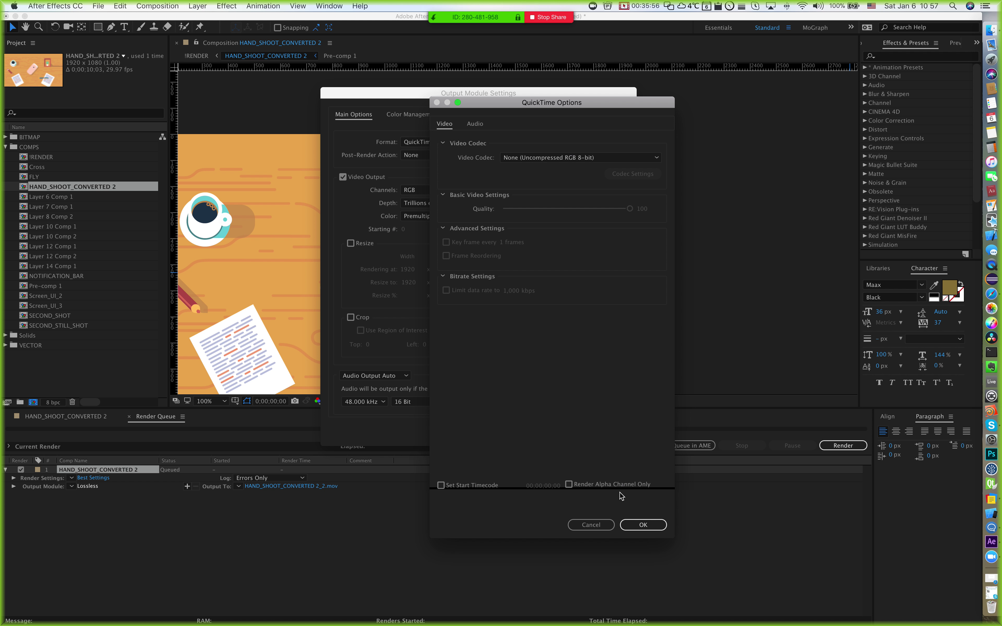
pyautogui.click(641, 525)
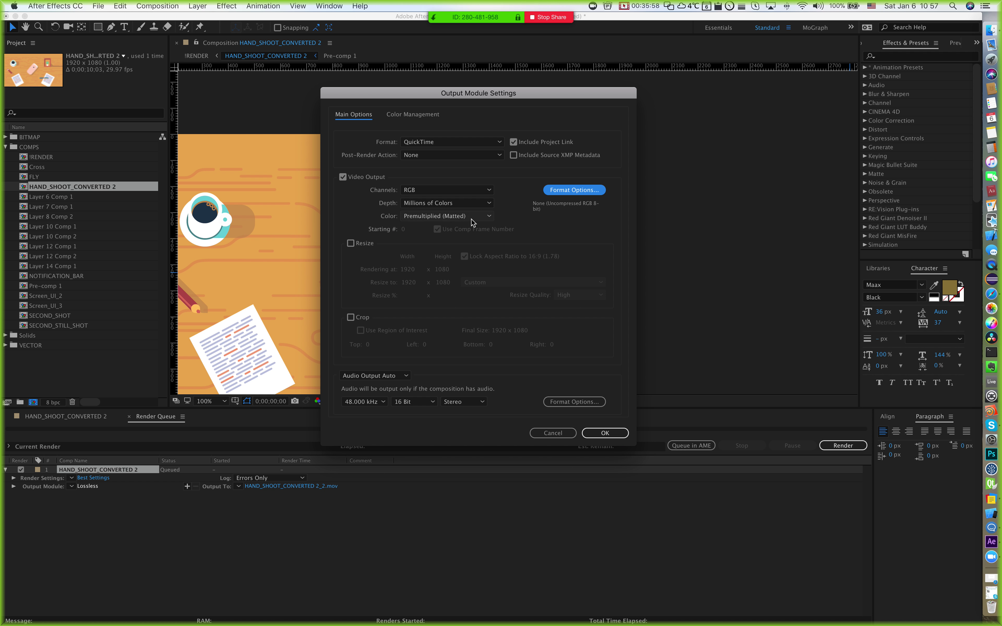
pyautogui.click(469, 203)
pyautogui.click(468, 206)
pyautogui.click(587, 192)
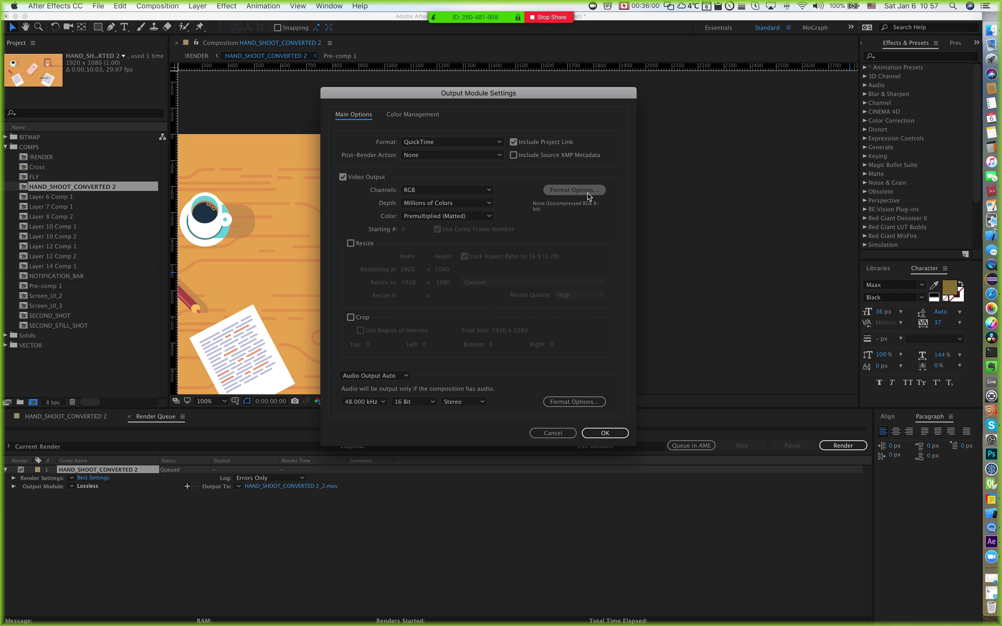
pyautogui.click(566, 162)
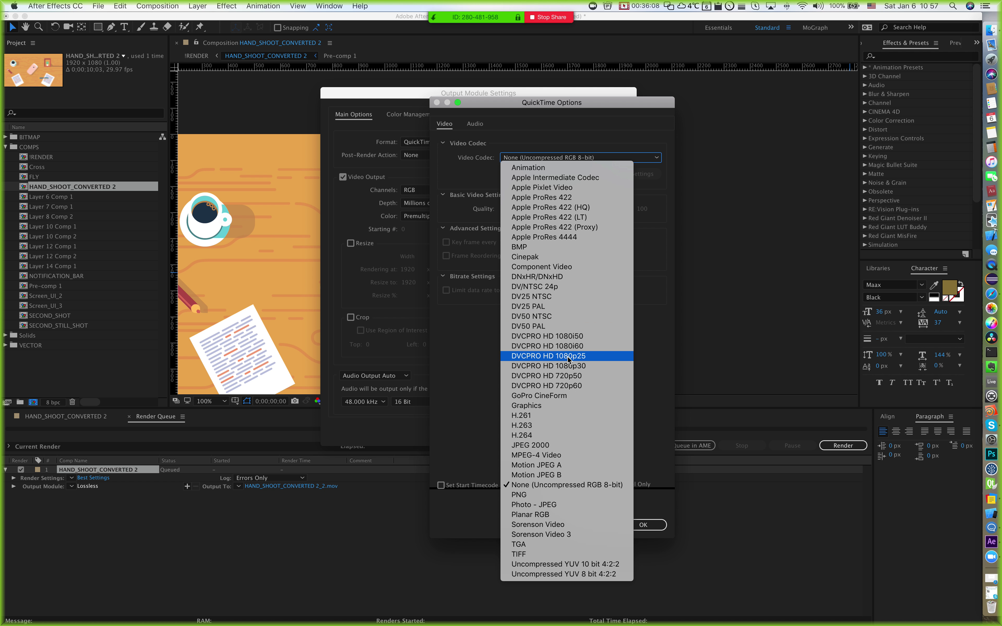
pyautogui.click(524, 209)
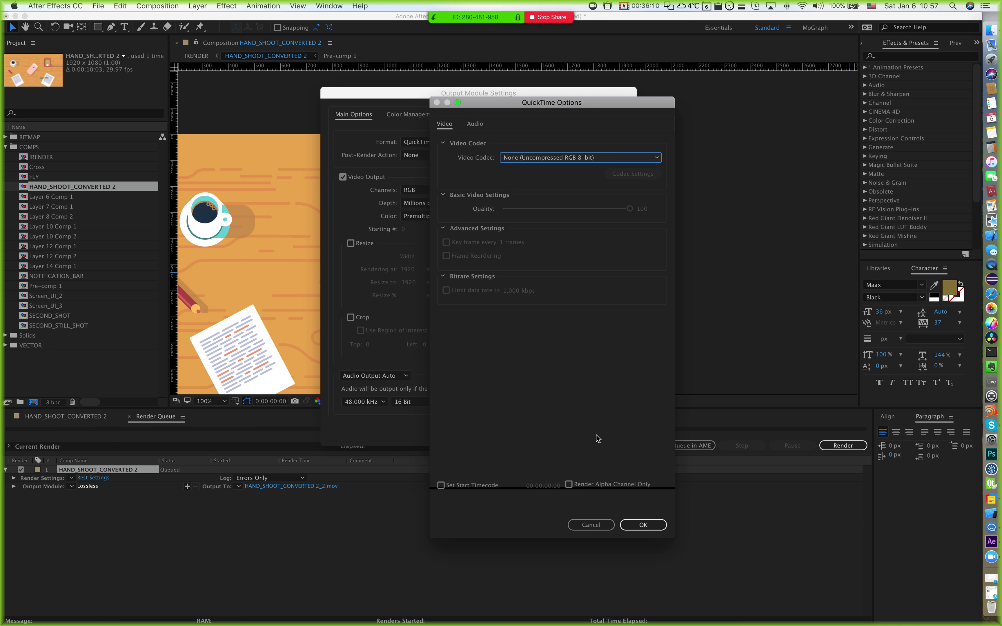
pyautogui.click(596, 525)
# Step: Switch the QuickTime video codec to Apple ProRes 4444 and inspect which colour depths it offers
pyautogui.click(566, 188)
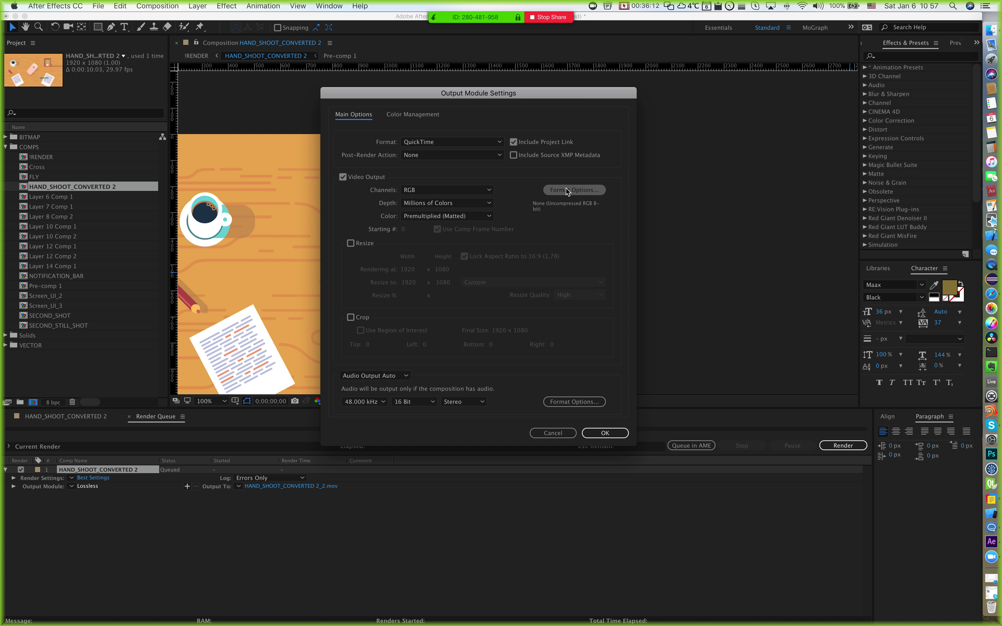
pyautogui.click(563, 157)
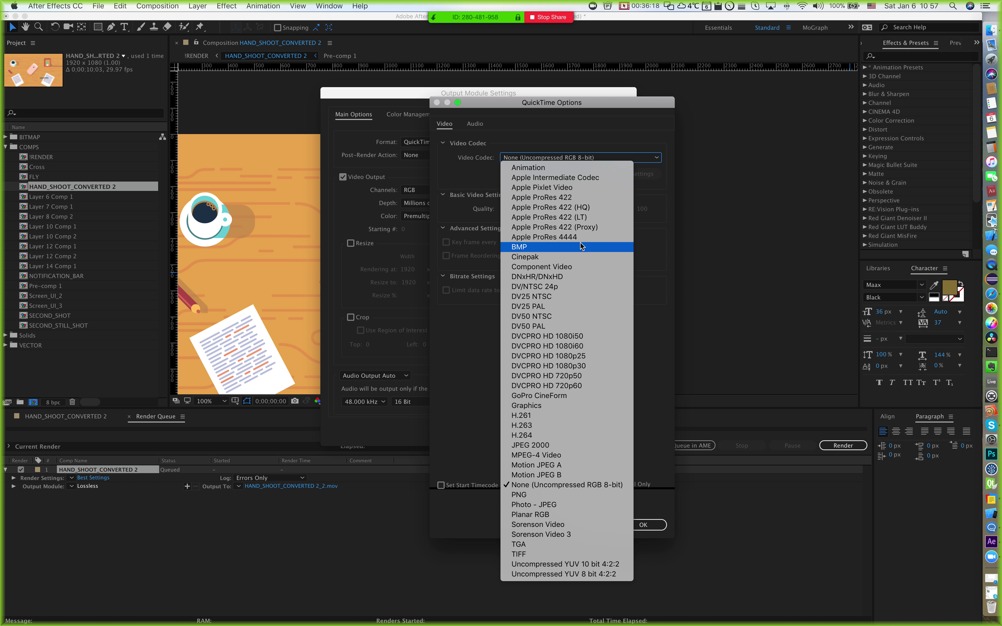
pyautogui.click(546, 238)
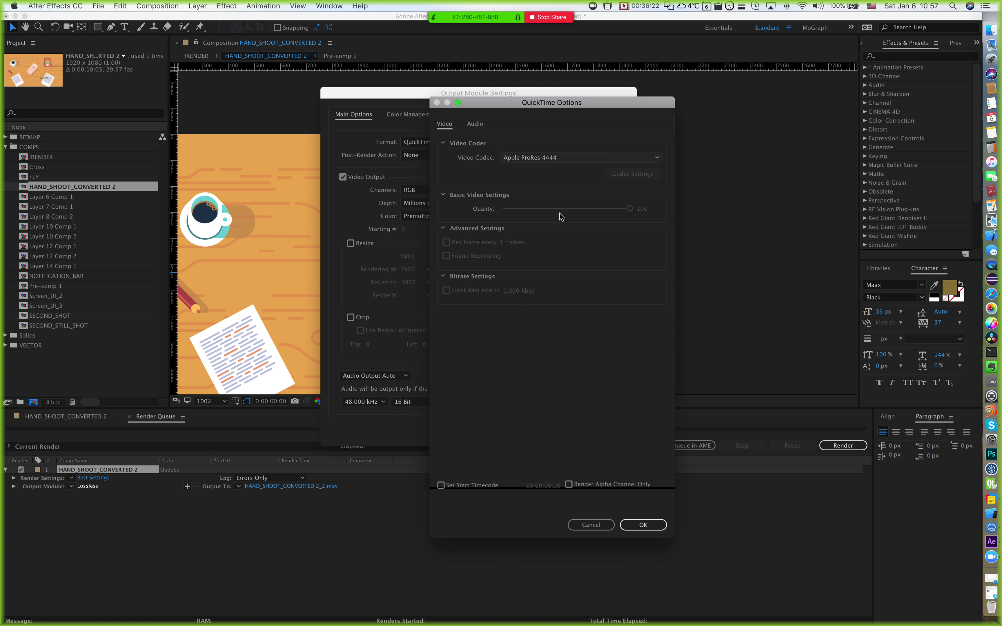
pyautogui.click(644, 525)
pyautogui.click(448, 204)
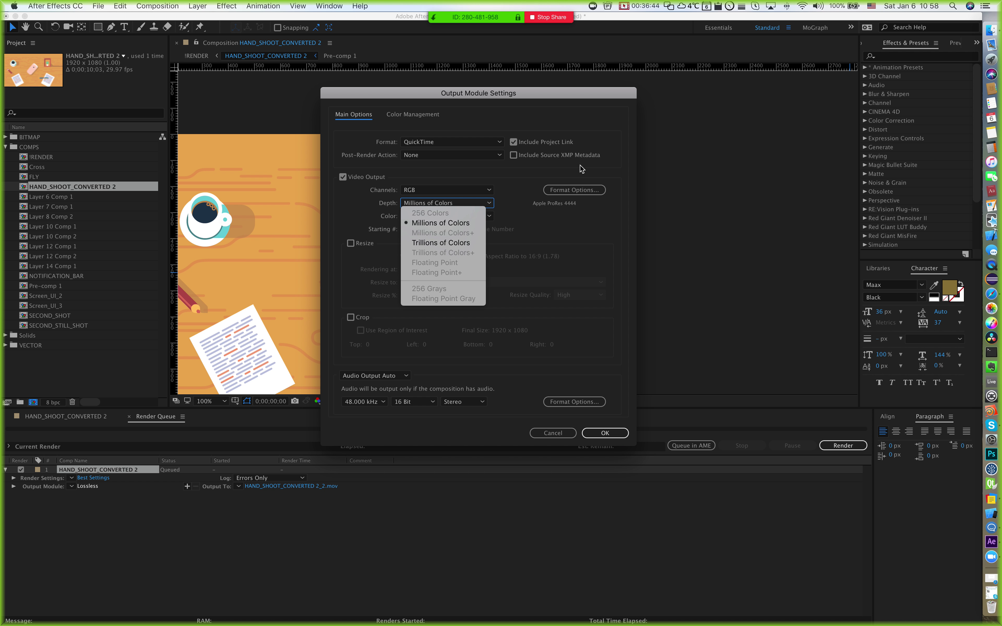
pyautogui.click(578, 189)
# Step: Switch the video codec from Apple ProRes 4444 to H.264 and inspect the available channels and colour depths
pyautogui.click(577, 189)
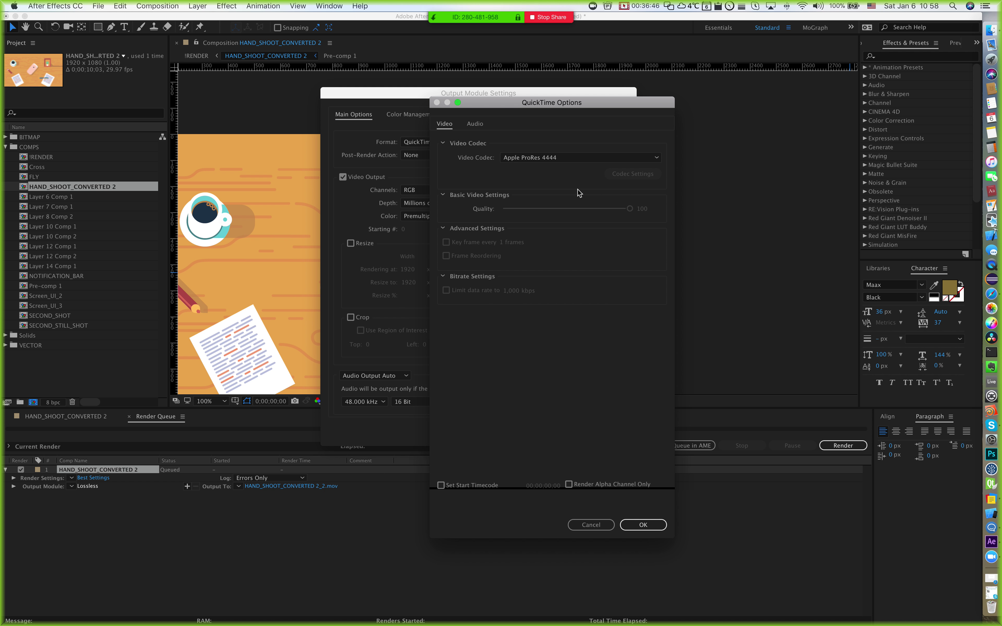
pyautogui.click(560, 158)
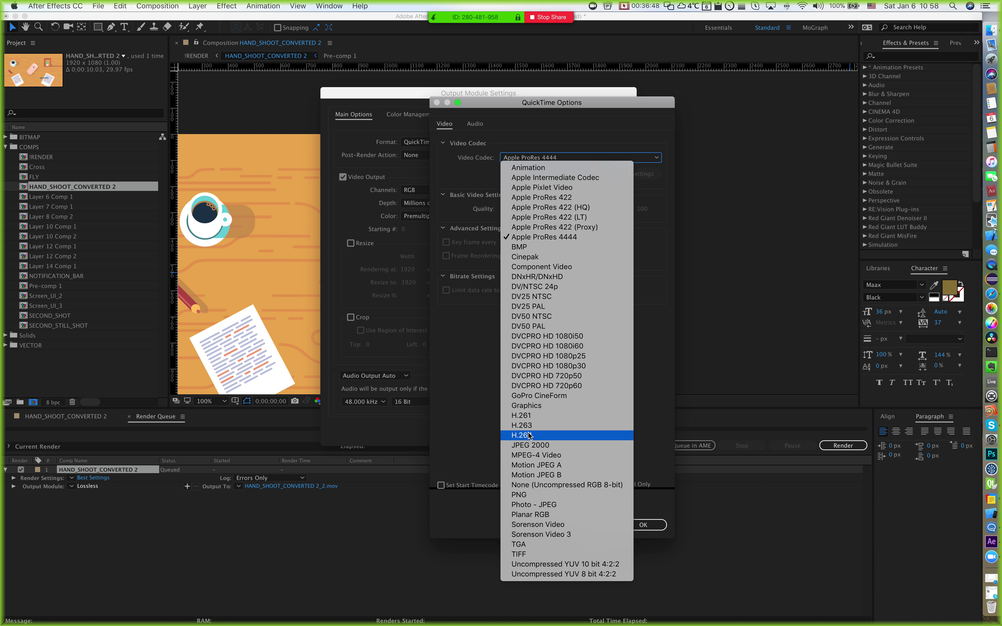
pyautogui.click(552, 435)
pyautogui.click(643, 524)
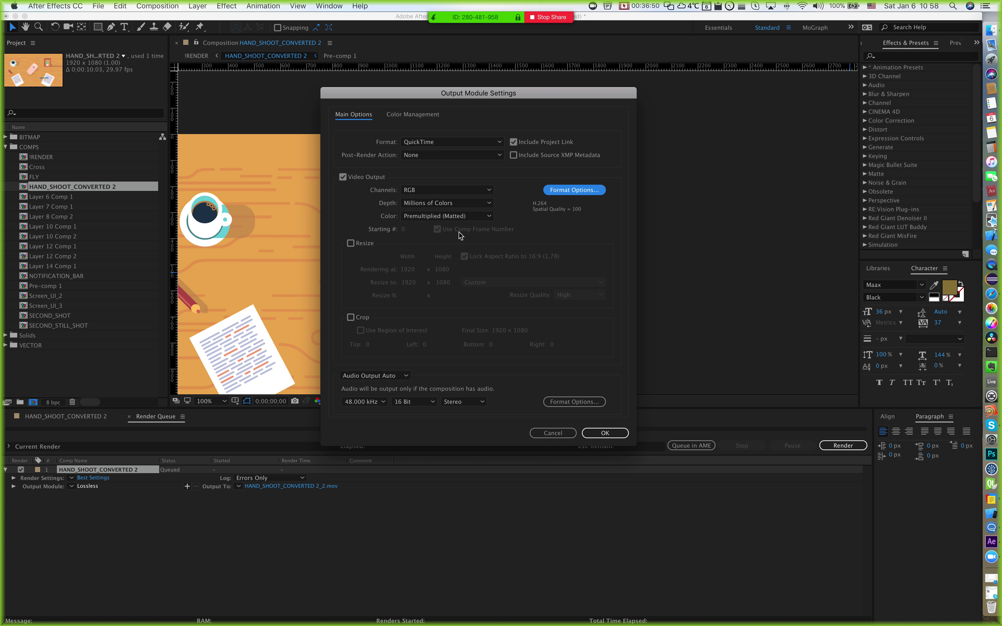
pyautogui.click(451, 191)
pyautogui.click(451, 193)
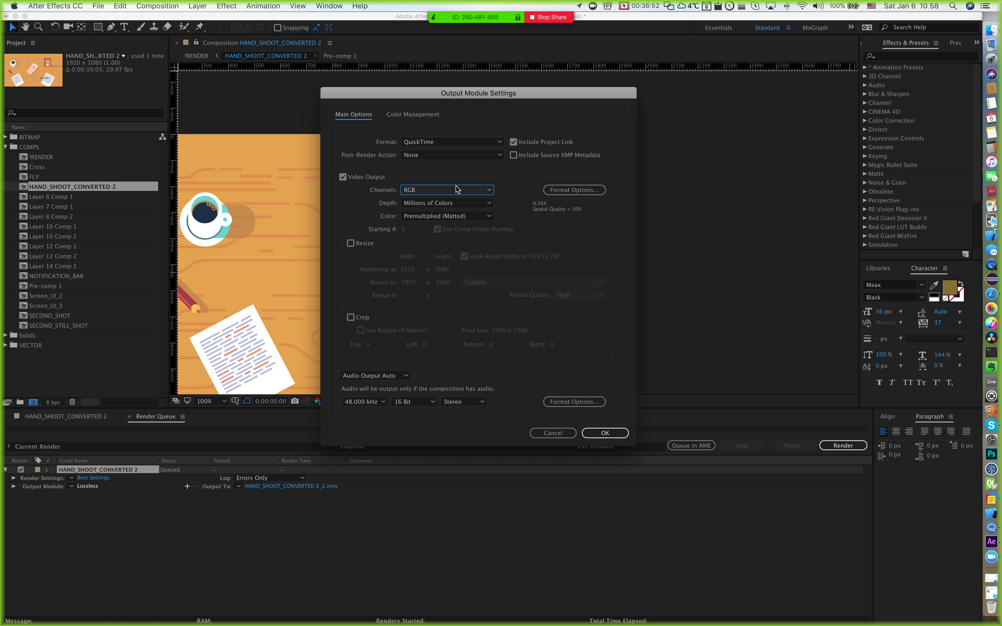
pyautogui.click(453, 203)
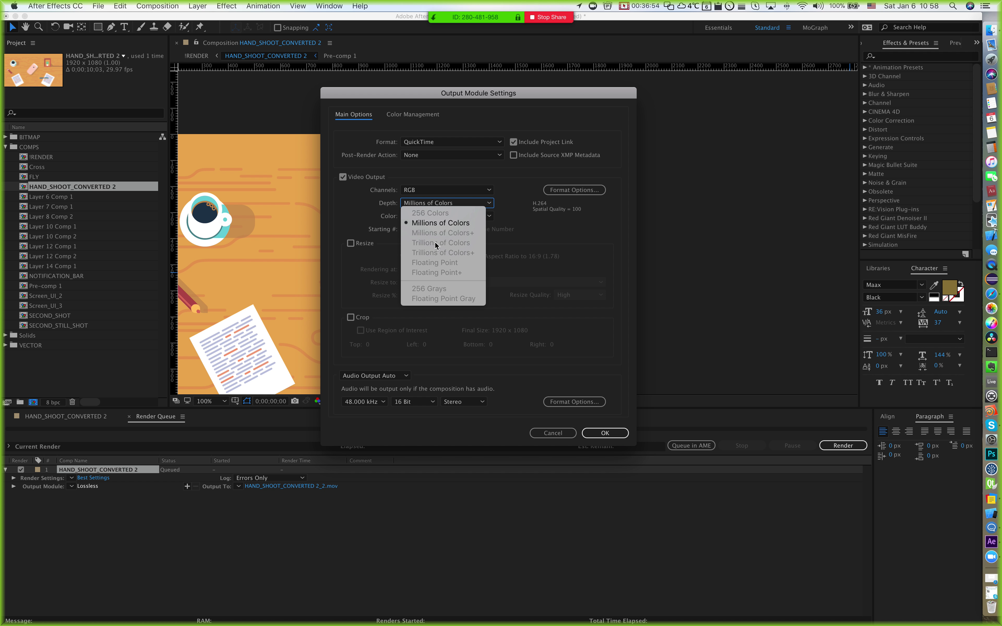
pyautogui.click(582, 195)
# Step: Set the QuickTime video codec to Apple ProRes 422 (HQ) and compare its available channels and colour depths
pyautogui.click(577, 189)
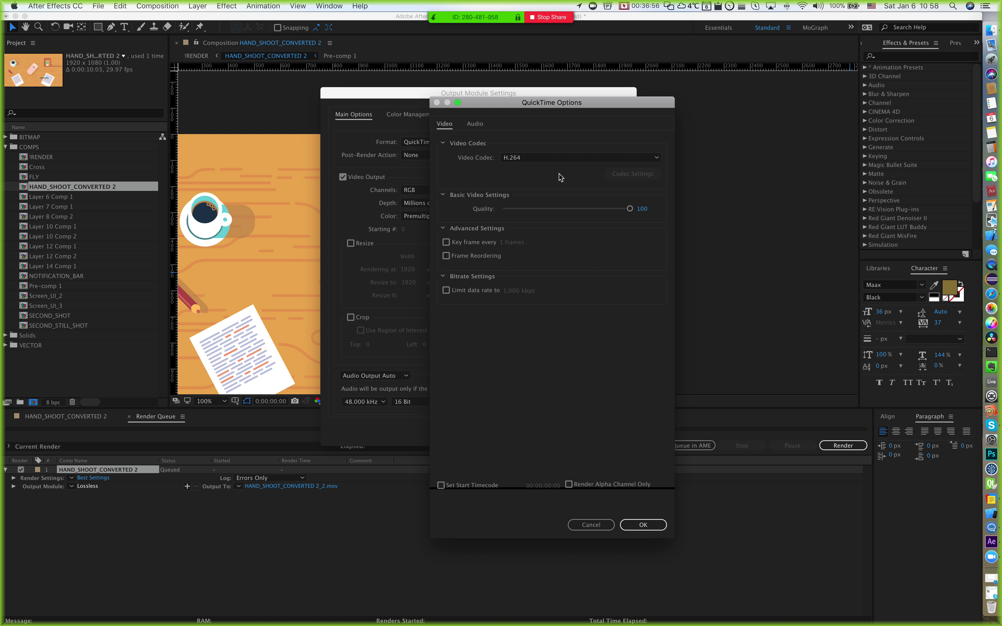
pyautogui.click(554, 158)
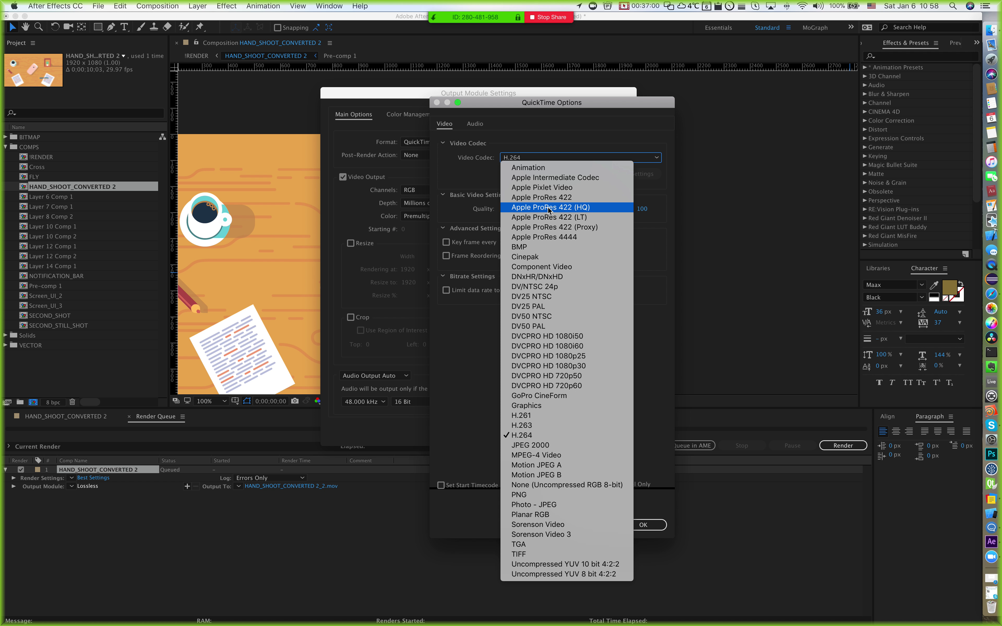
pyautogui.click(586, 209)
pyautogui.click(651, 527)
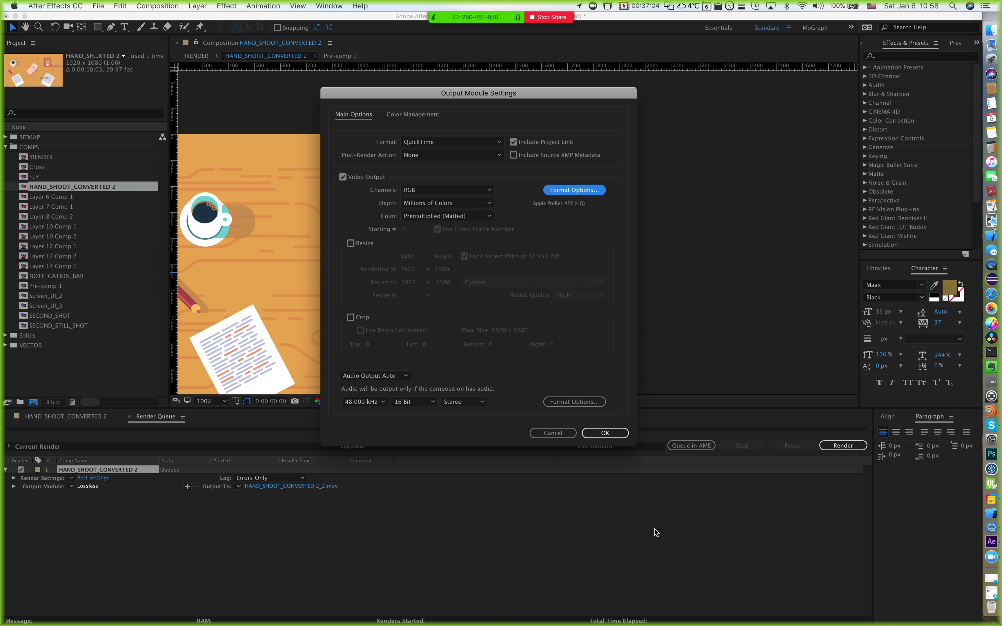
pyautogui.click(439, 191)
pyautogui.click(438, 196)
pyautogui.click(439, 203)
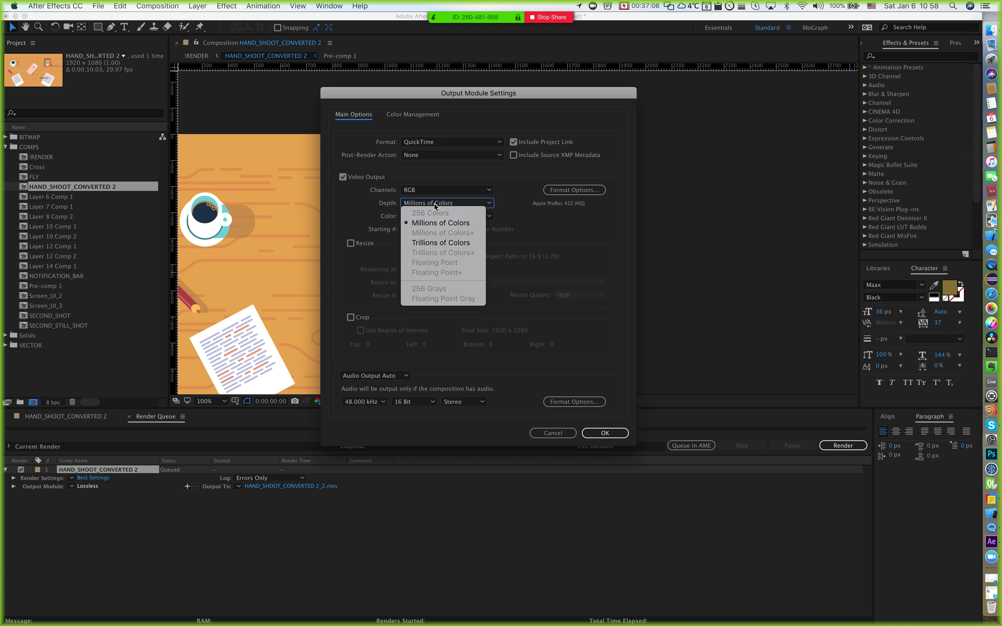
pyautogui.click(571, 246)
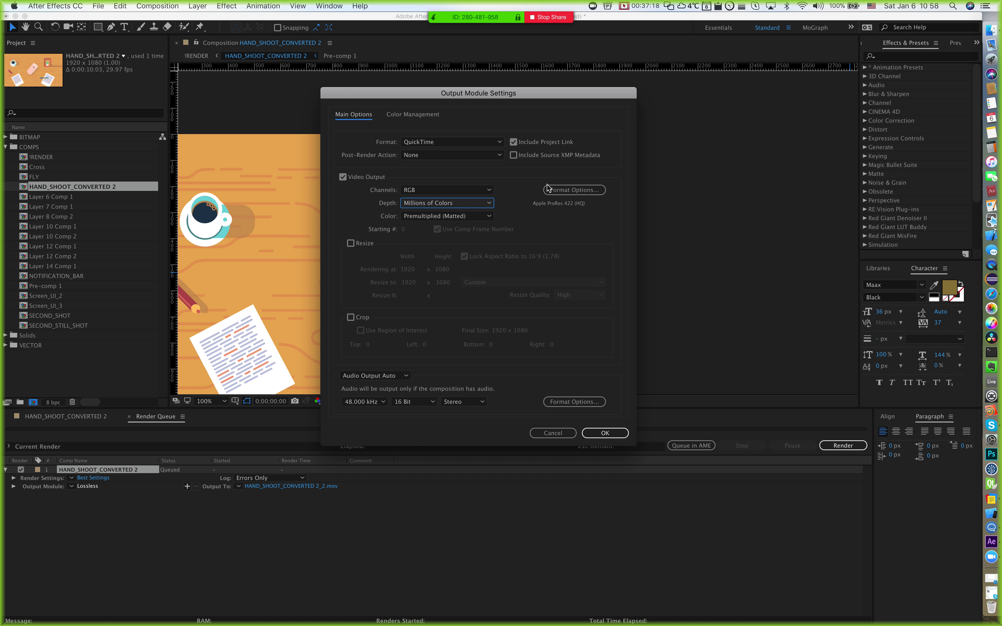
# Step: Set the QuickTime video codec back to H.264 and check its colour depth options
pyautogui.click(598, 191)
pyautogui.click(545, 157)
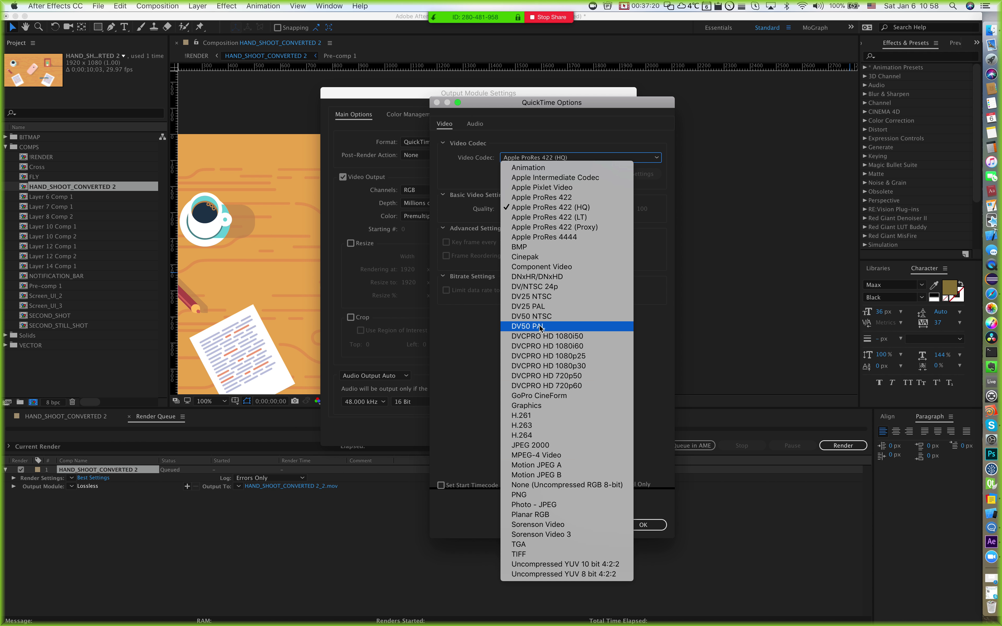
pyautogui.click(522, 435)
pyautogui.click(640, 524)
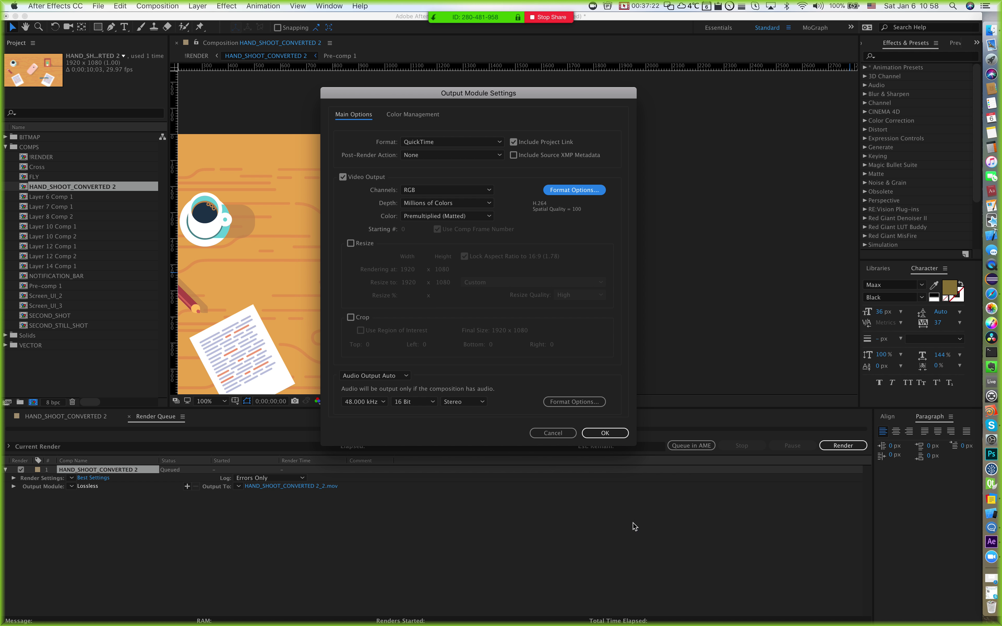
pyautogui.click(427, 204)
pyautogui.click(428, 205)
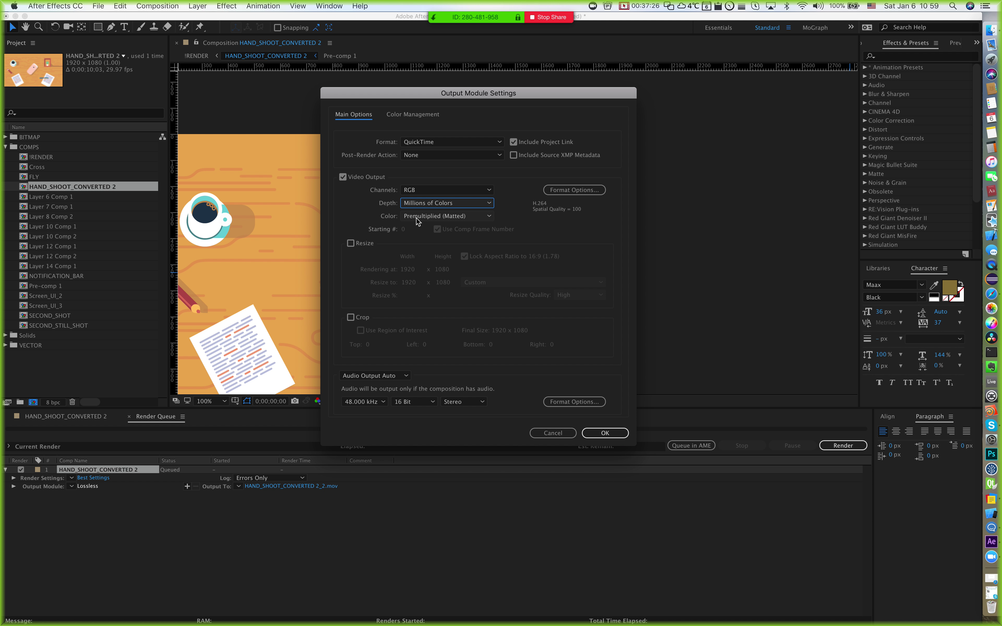
# Step: Examine the output module's Color matting choices and its Post-Render Action choices without changing them
pyautogui.click(432, 217)
pyautogui.click(372, 215)
pyautogui.click(466, 216)
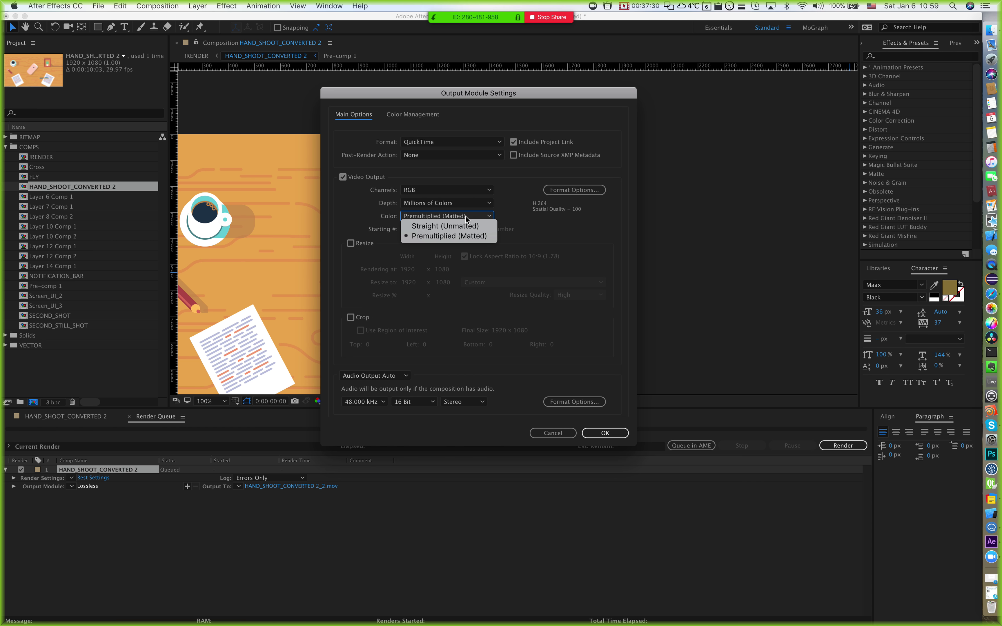
pyautogui.click(515, 234)
pyautogui.click(438, 218)
pyautogui.click(540, 232)
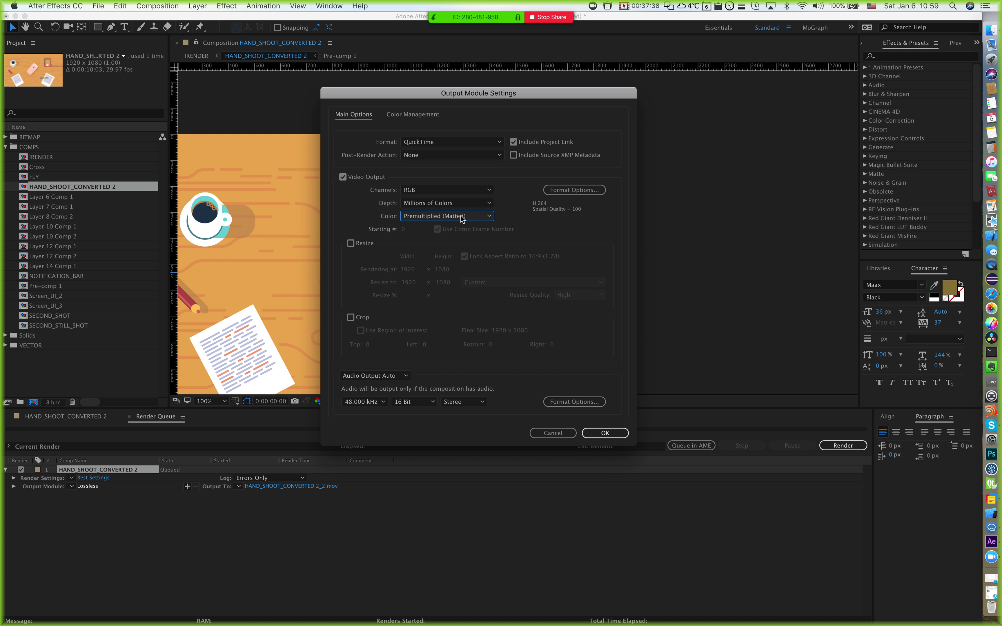
pyautogui.click(426, 156)
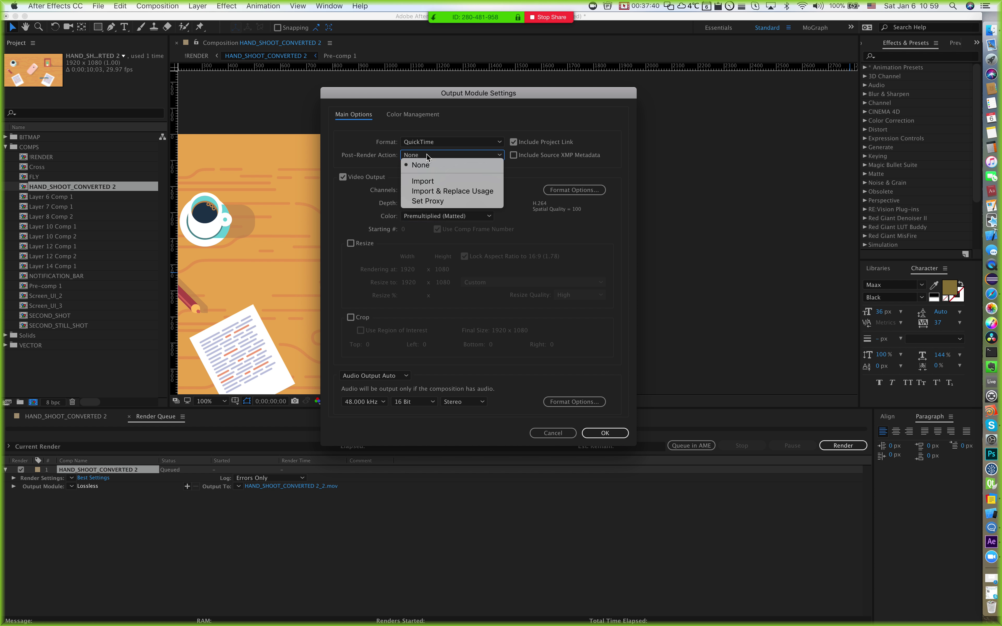
pyautogui.click(357, 143)
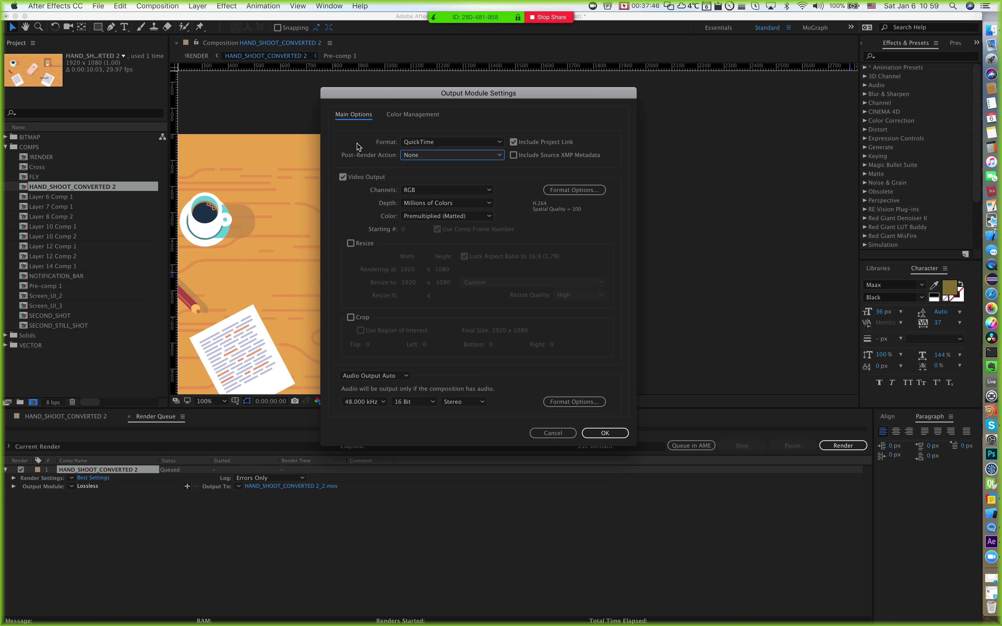
pyautogui.click(431, 216)
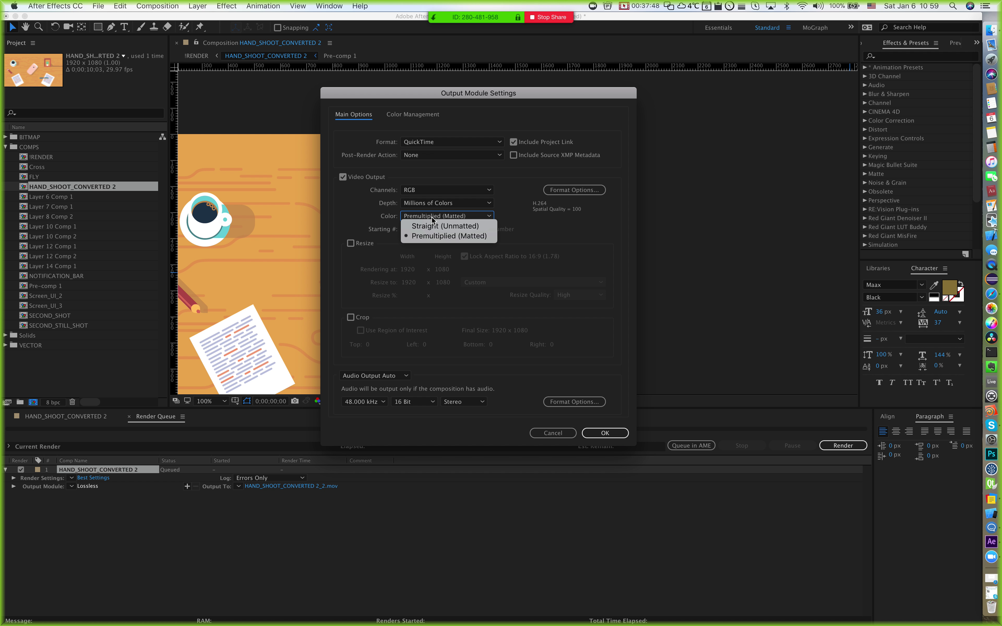
pyautogui.click(545, 221)
# Step: Check the output module's channel and colour depth choices, keeping RGB and Millions of Colors
pyautogui.click(447, 189)
pyautogui.click(442, 183)
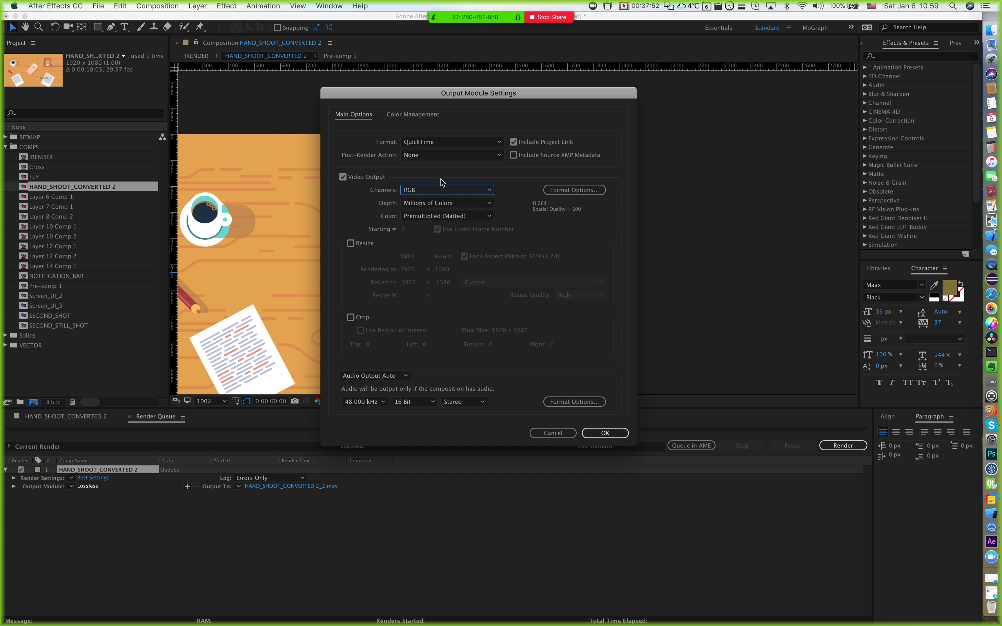
pyautogui.click(423, 205)
pyautogui.click(423, 206)
pyautogui.click(426, 189)
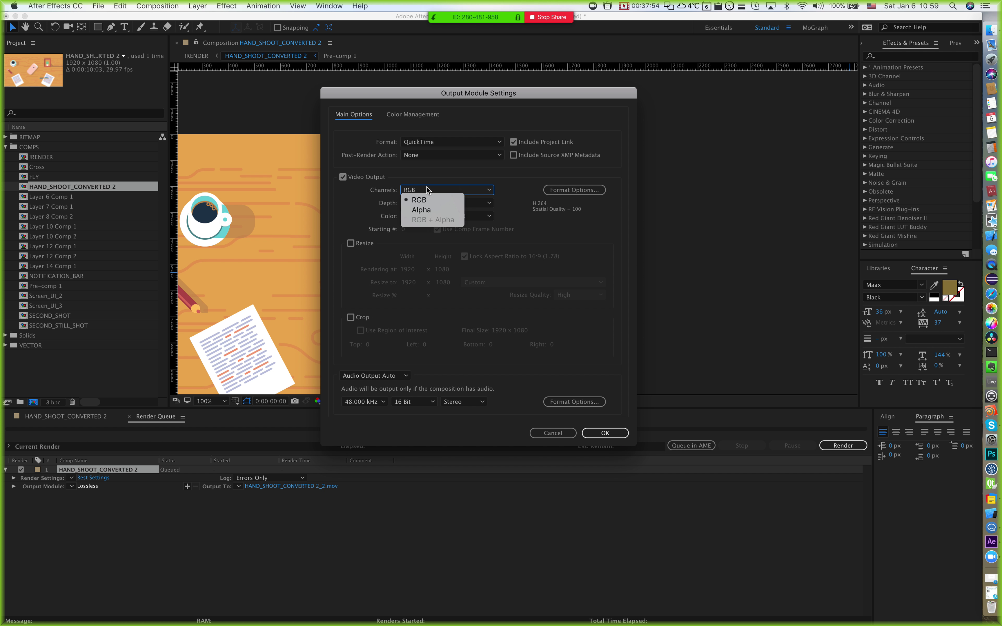
pyautogui.click(419, 199)
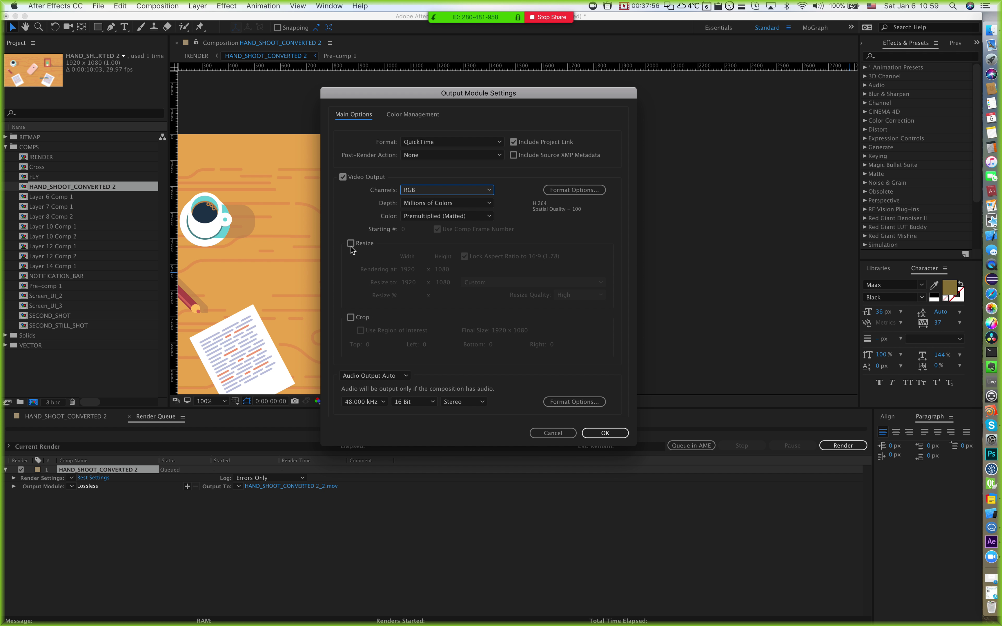
# Step: Turn on Resize for the output and examine the available size presets, keeping Custom
pyautogui.click(351, 243)
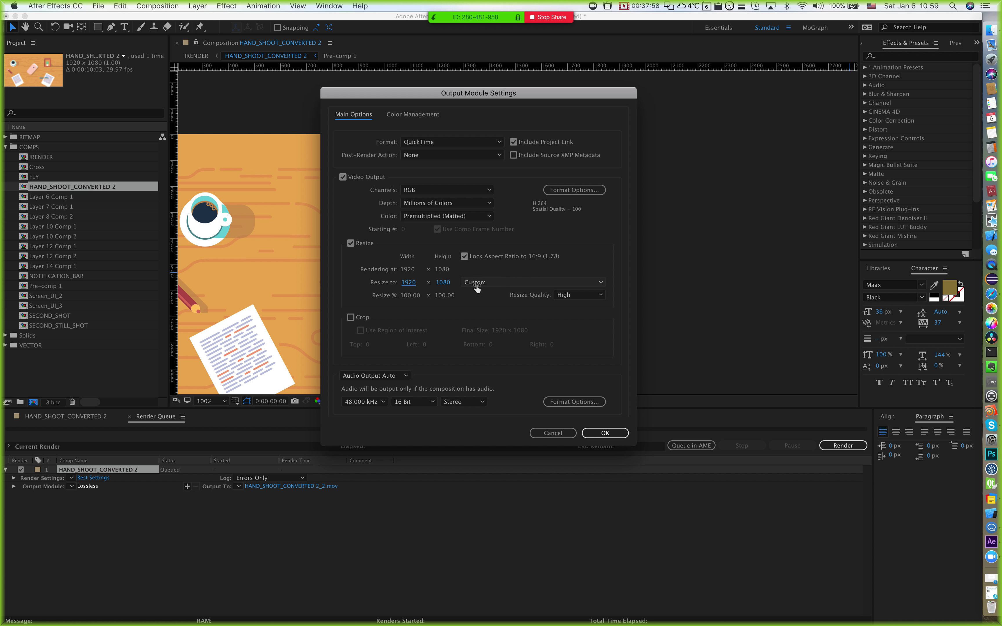
pyautogui.click(487, 279)
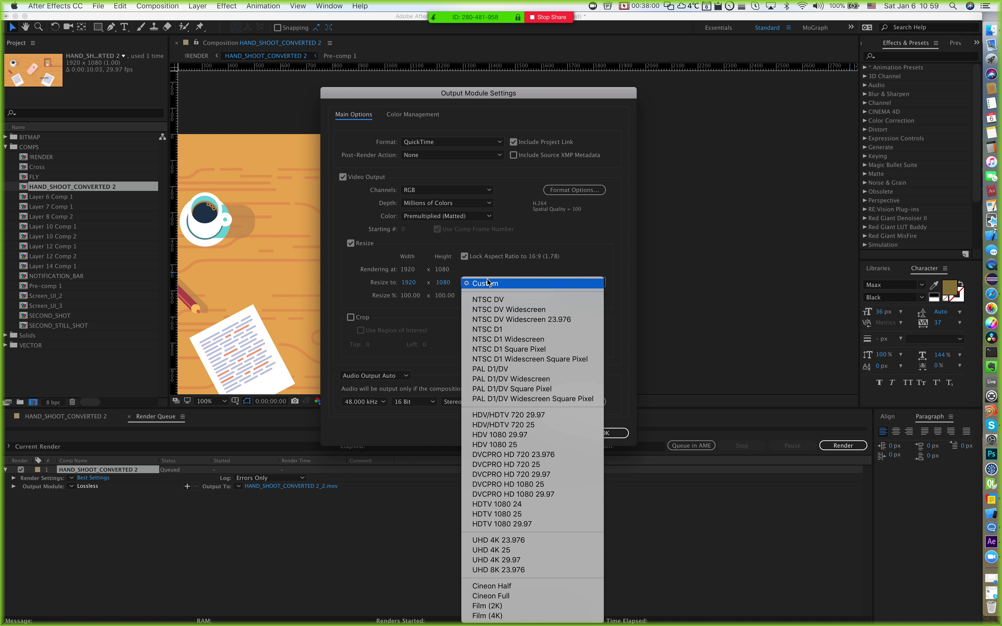
pyautogui.click(488, 282)
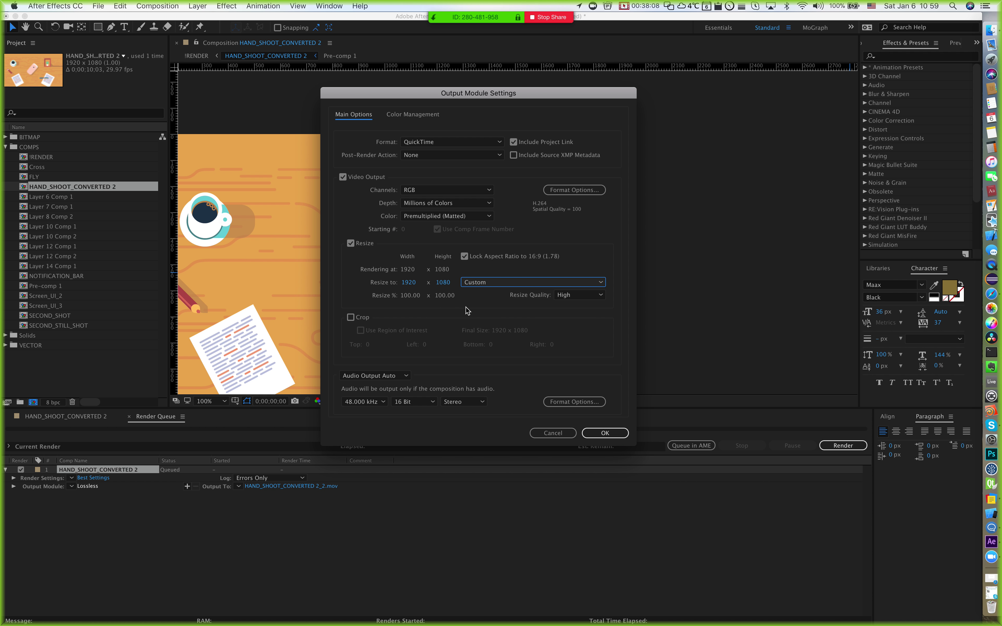
pyautogui.moveTo(488, 91); pyautogui.dragTo(494, 111)
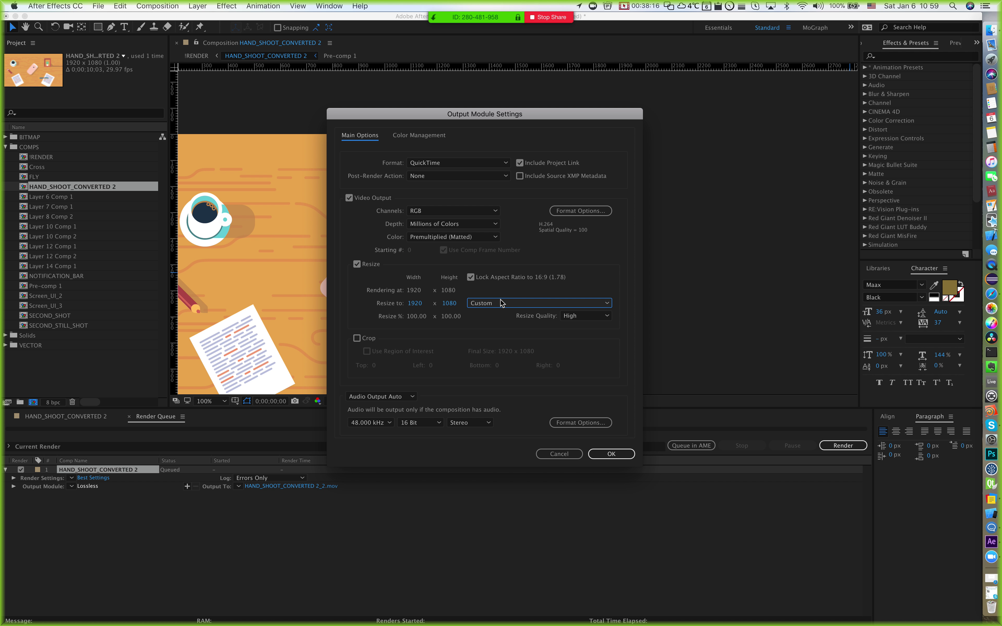
pyautogui.click(517, 304)
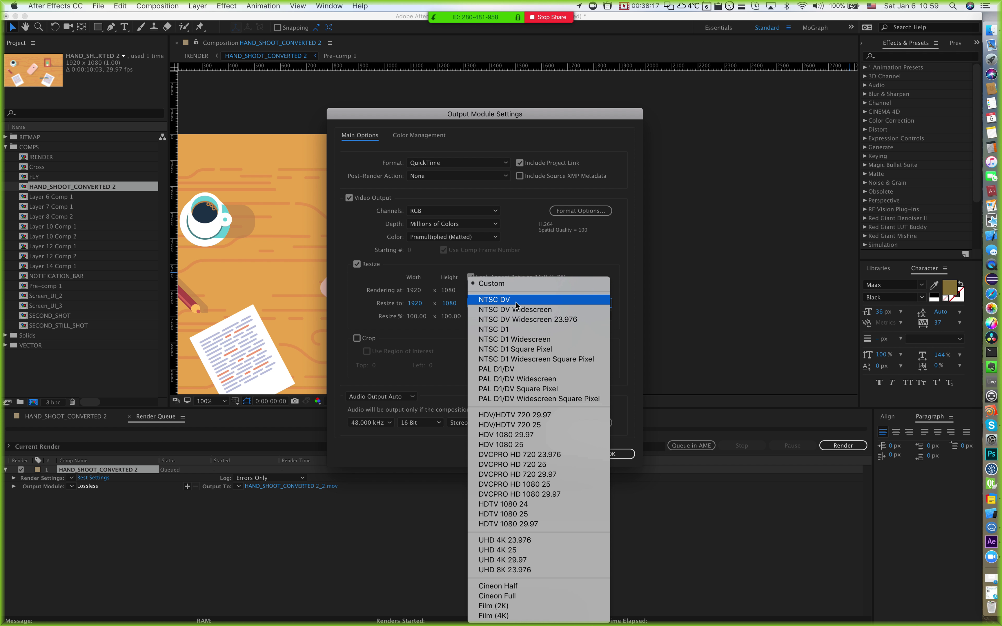
pyautogui.click(524, 288)
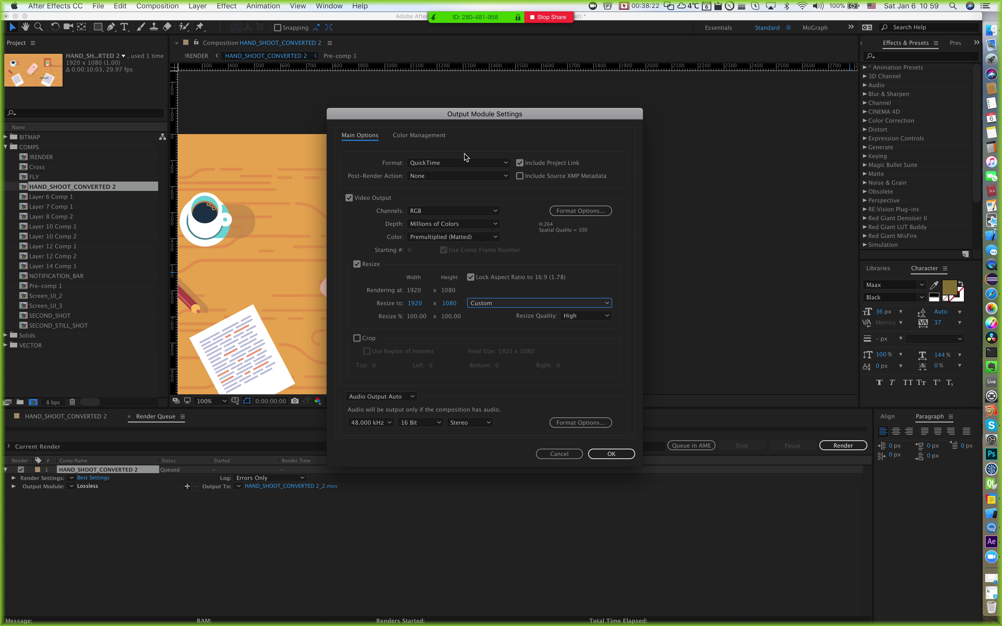
# Step: Try resizing the output to 2031 x 1142 with the aspect ratio locked, and turn Resize off
pyautogui.moveTo(451, 116); pyautogui.dragTo(501, 110)
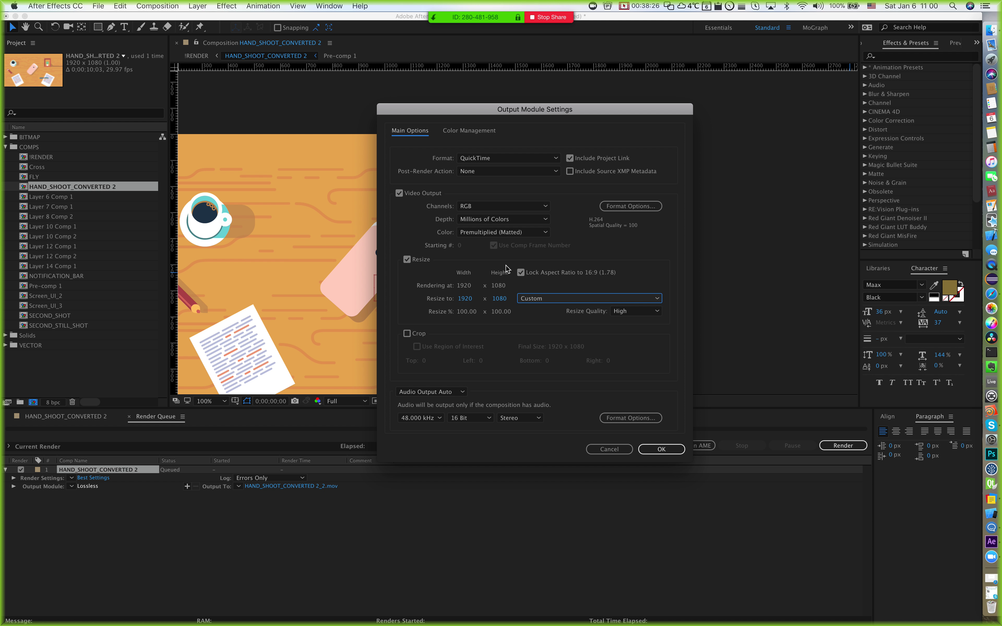
pyautogui.moveTo(468, 295); pyautogui.dragTo(483, 319)
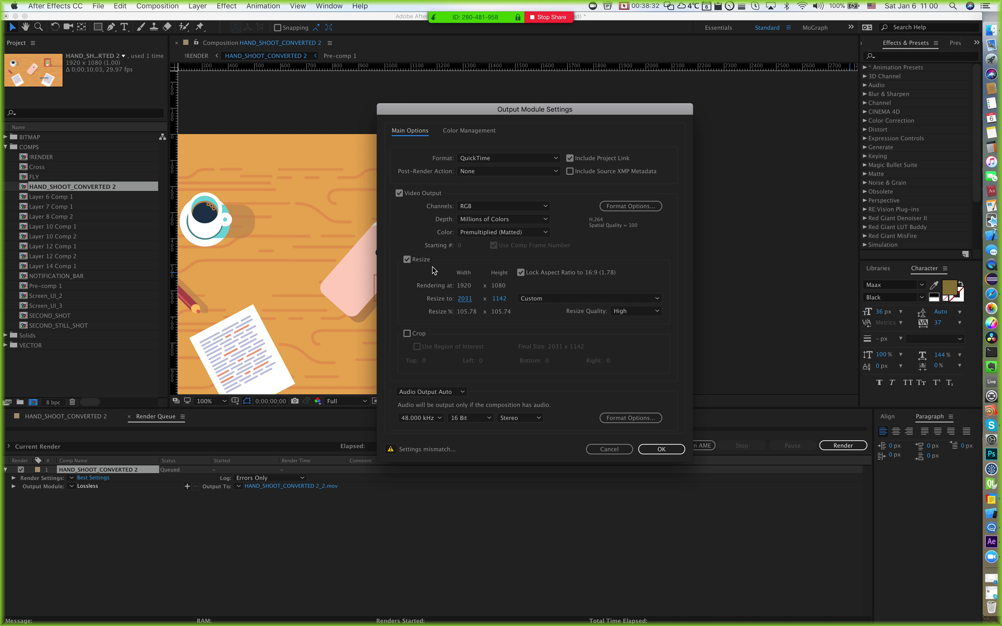
pyautogui.click(407, 260)
# Step: Enable Crop for the video output and try a top crop value of 50
pyautogui.click(407, 333)
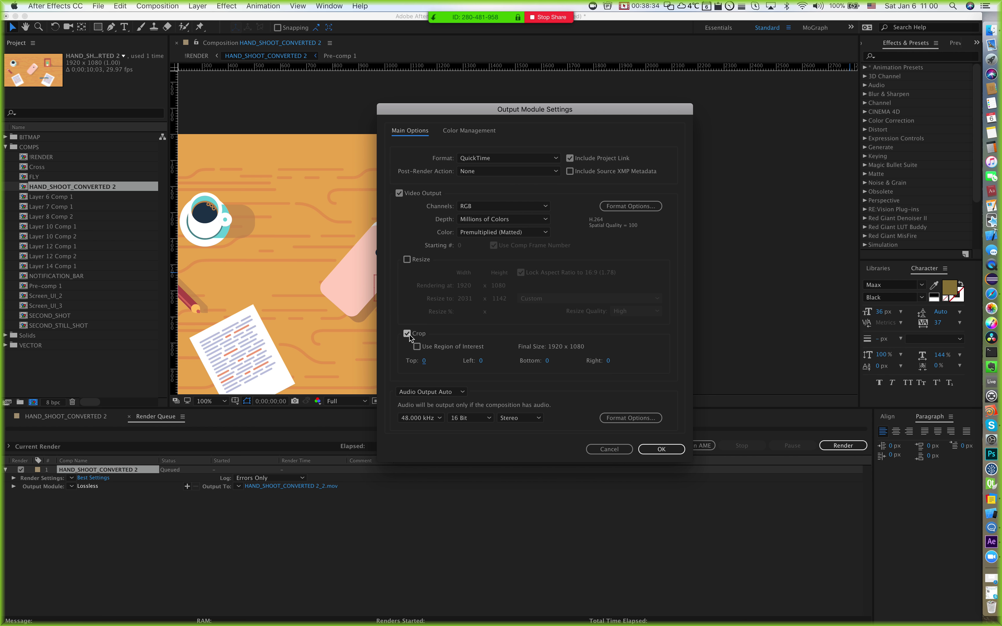
pyautogui.click(423, 360)
pyautogui.write('50')
pyautogui.press('Tab')
pyautogui.click(602, 374)
# Step: Examine the audio output modes, sample rates, bit depths and audio codec settings without changing them
pyautogui.click(431, 392)
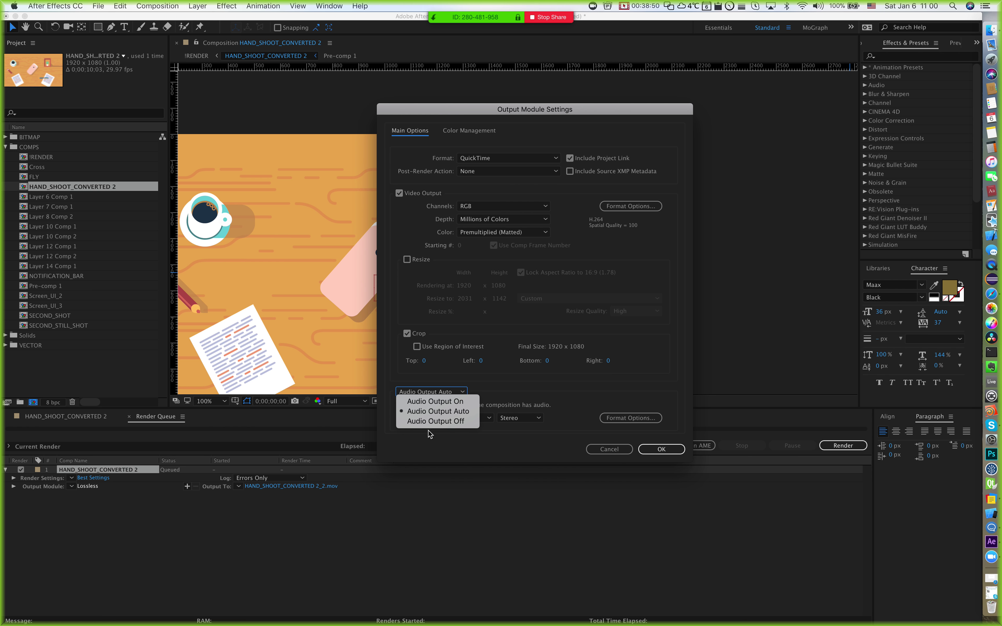
pyautogui.click(546, 374)
pyautogui.click(435, 418)
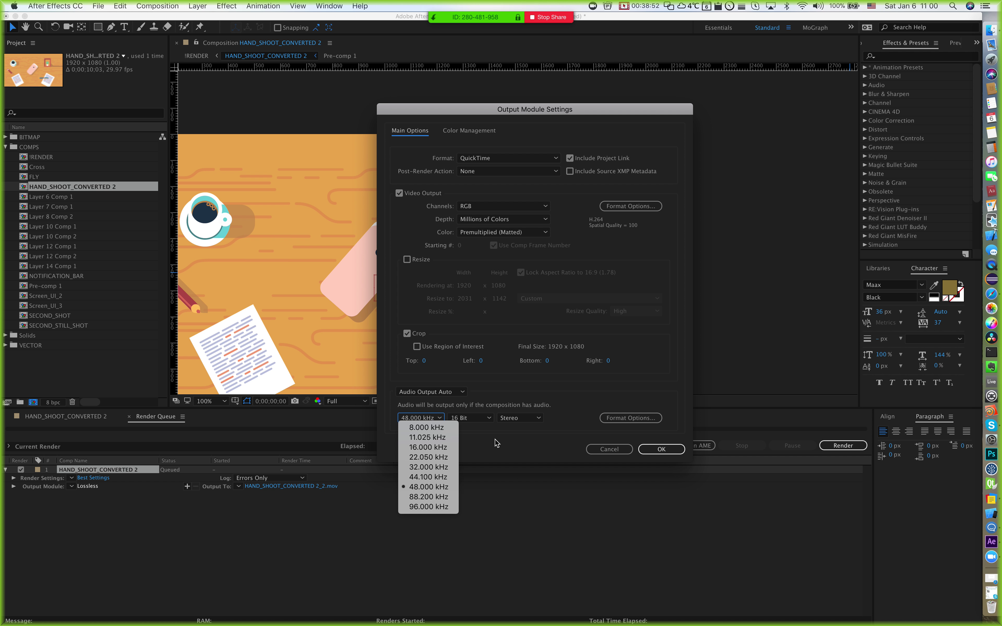
pyautogui.click(494, 438)
pyautogui.click(440, 420)
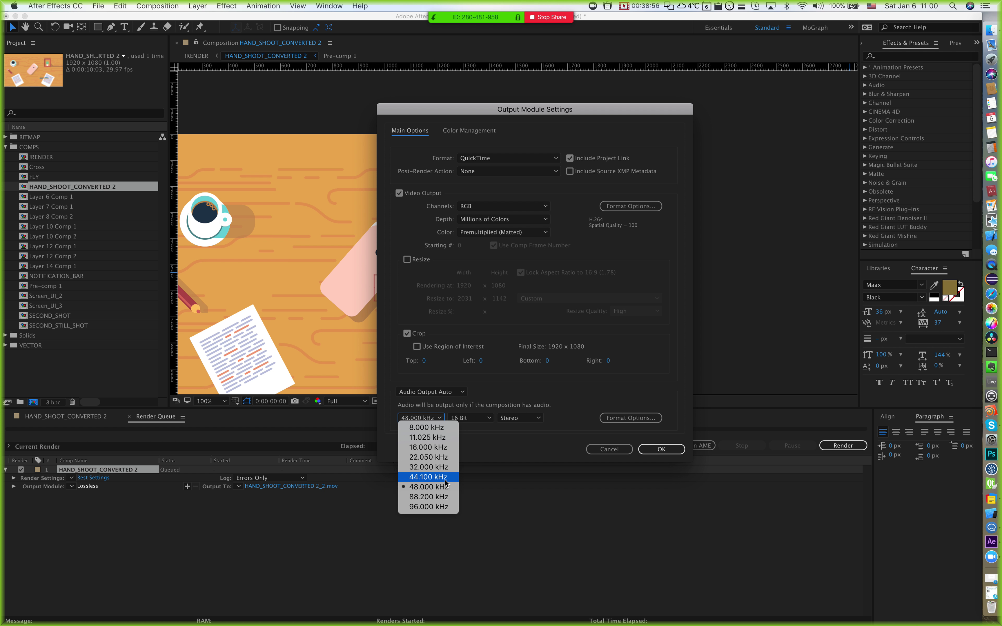
pyautogui.click(502, 446)
pyautogui.click(486, 419)
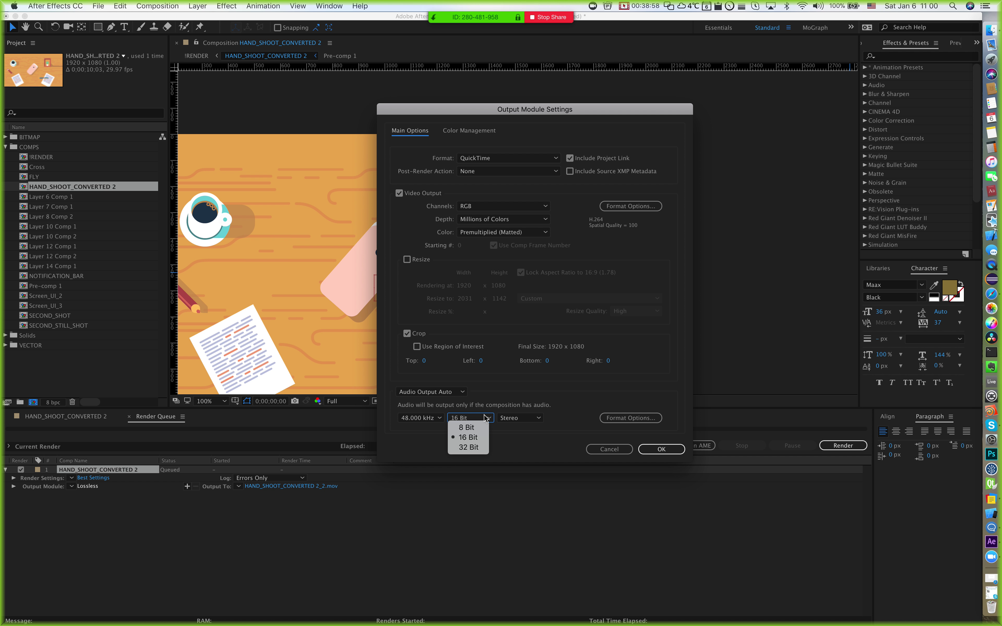
pyautogui.click(471, 419)
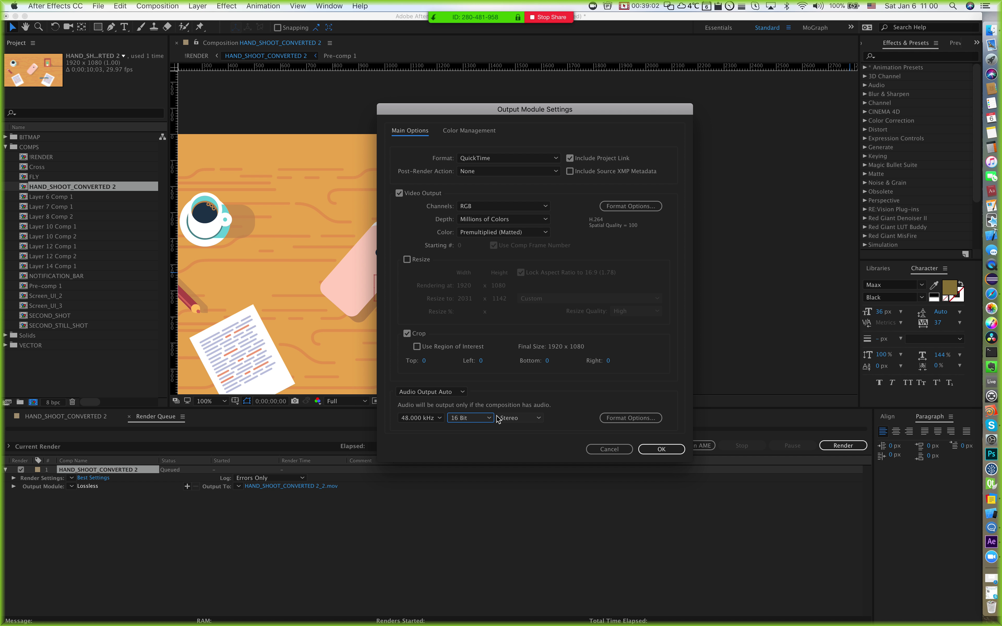
pyautogui.click(634, 418)
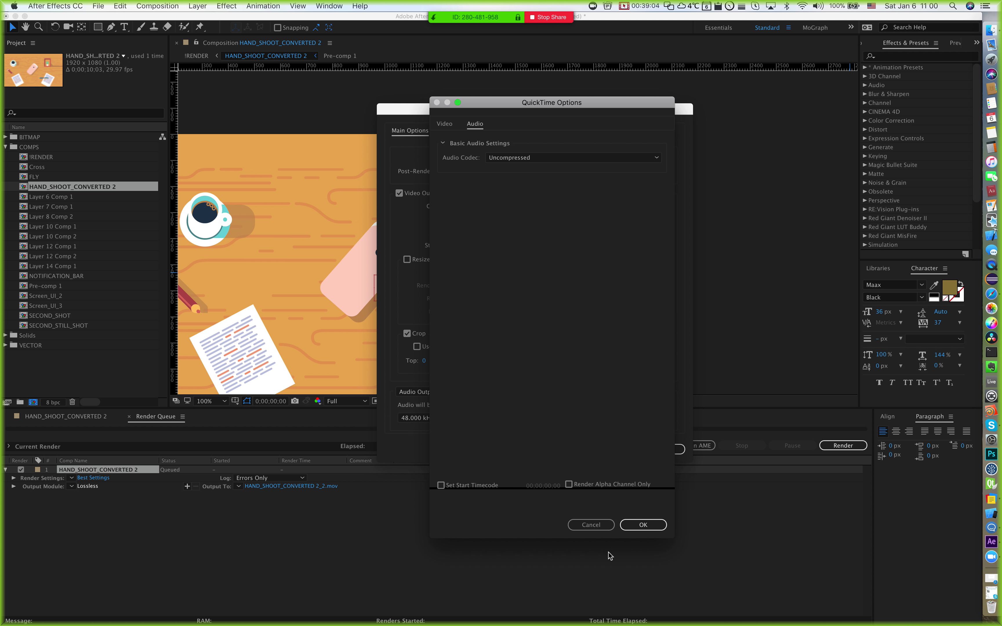
pyautogui.click(589, 525)
# Step: Review the QuickTime video options, codec list and Post-Render Action choices, keeping H.264 and None
pyautogui.click(624, 212)
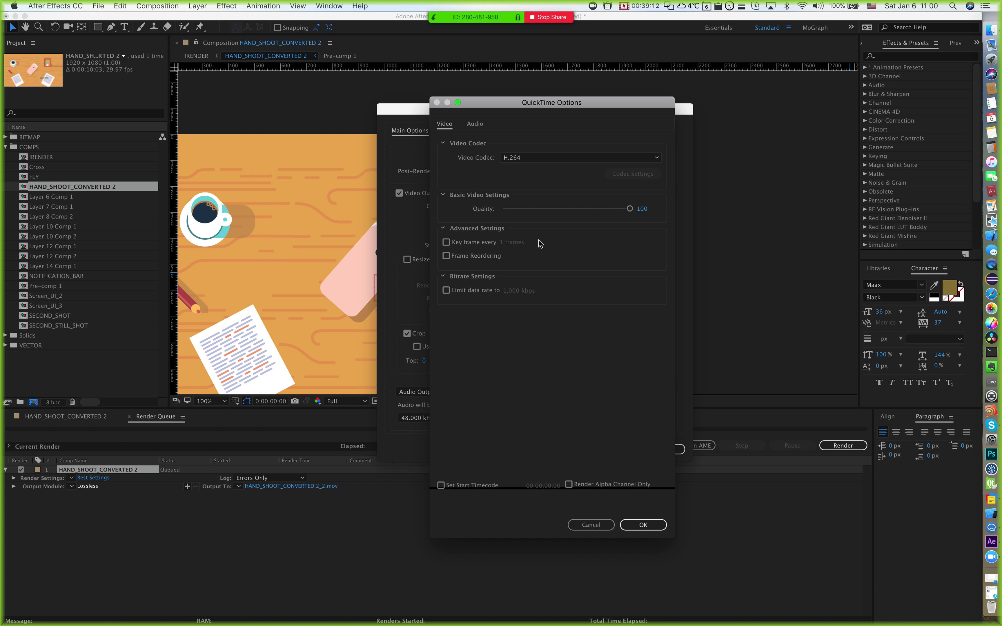
pyautogui.click(594, 522)
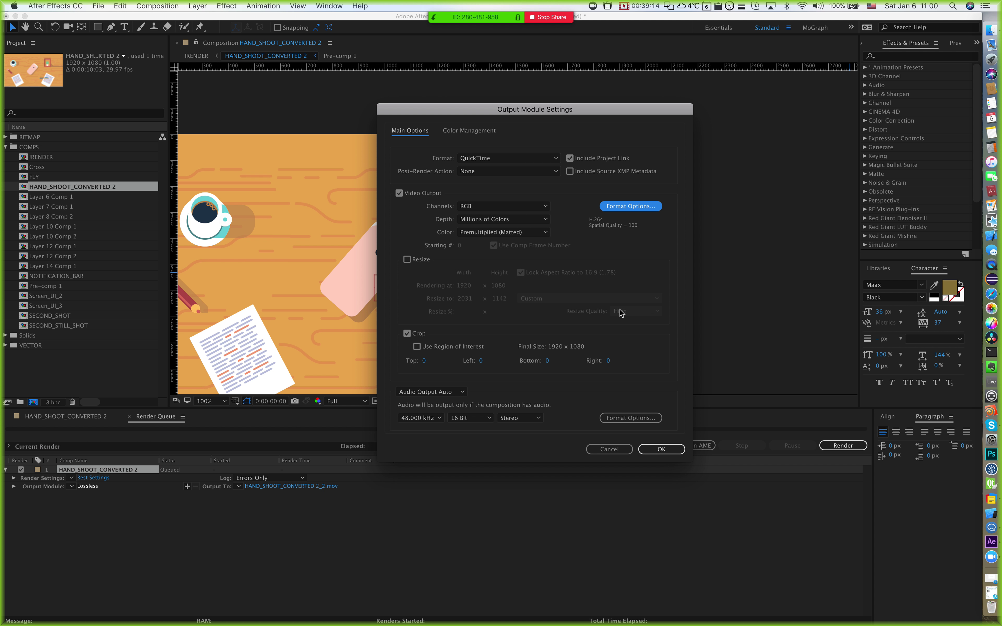
pyautogui.click(634, 206)
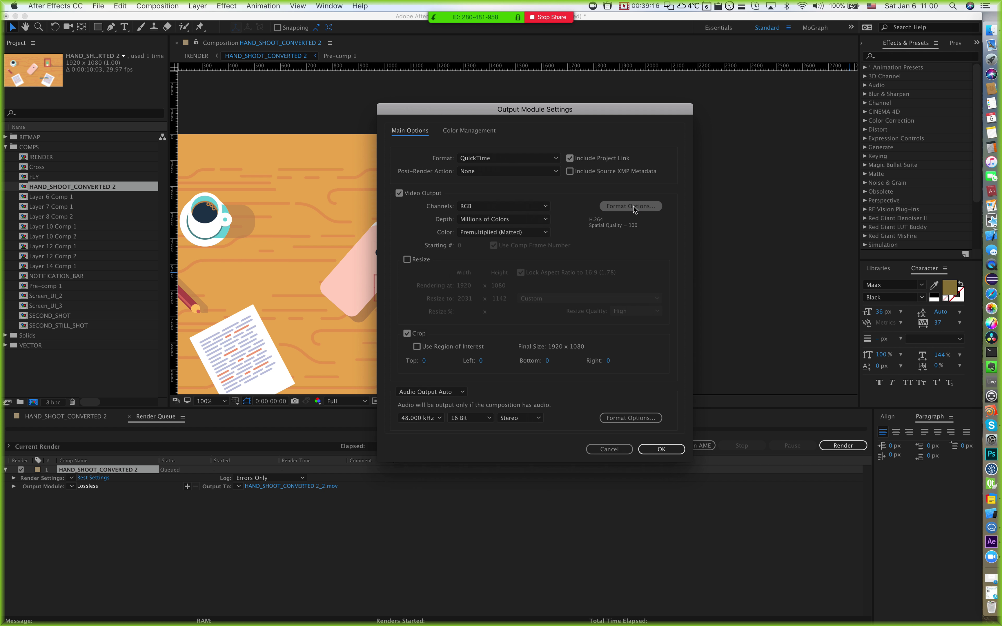
pyautogui.click(592, 157)
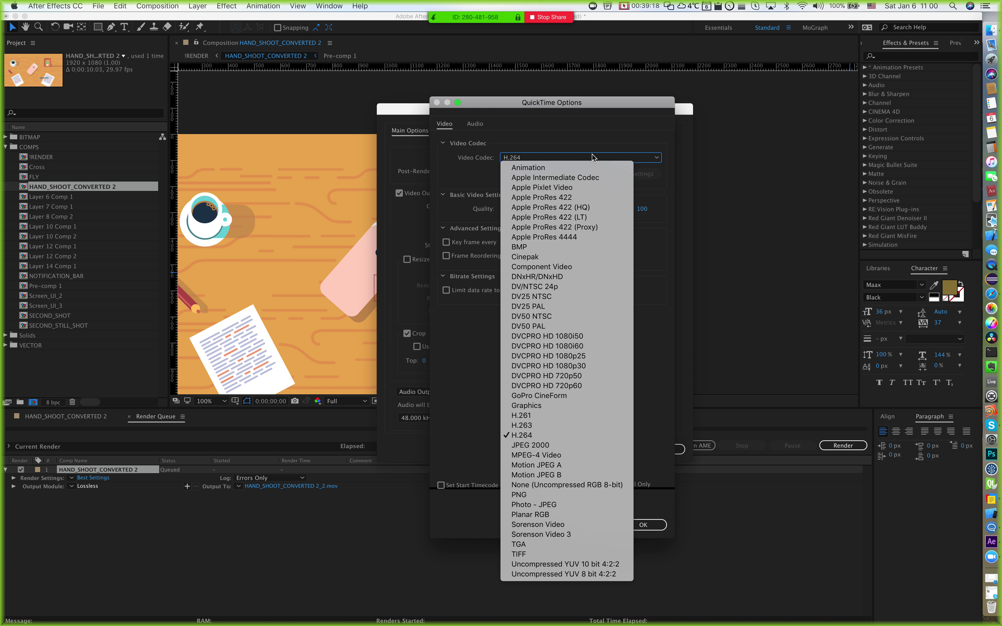
pyautogui.click(591, 145)
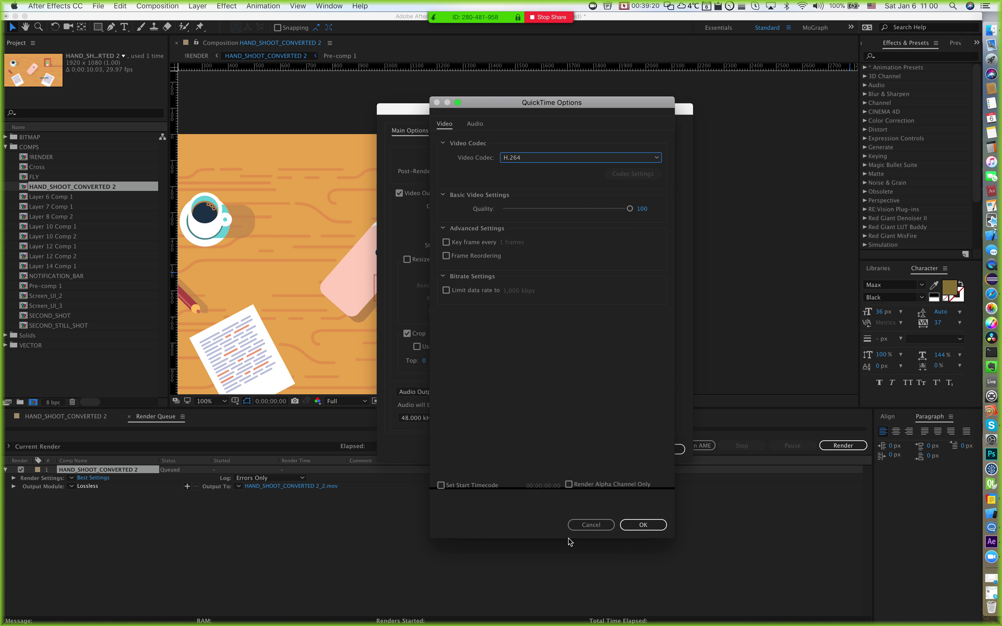
pyautogui.click(579, 525)
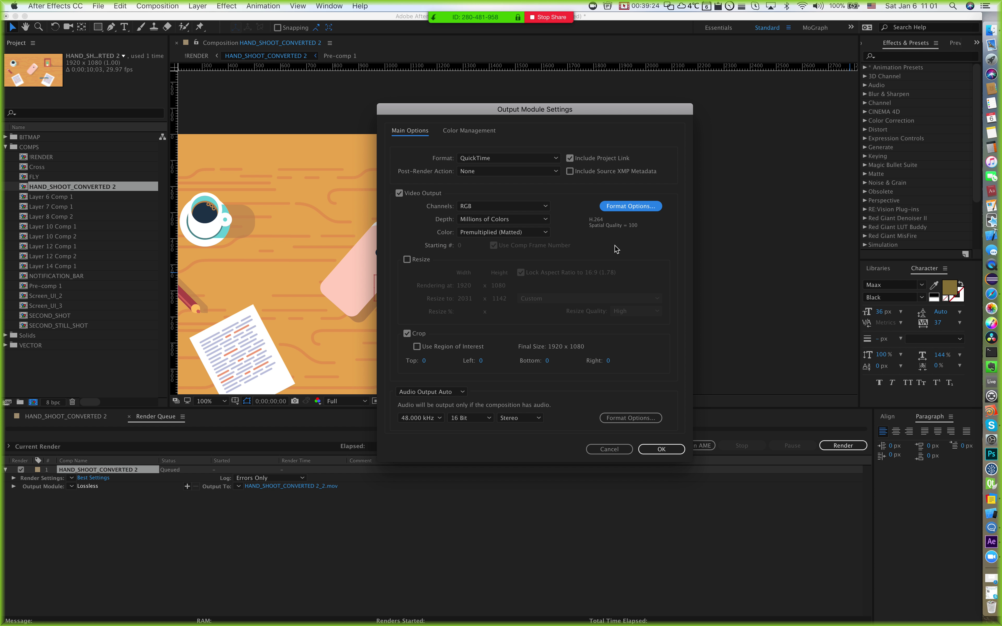
pyautogui.click(497, 170)
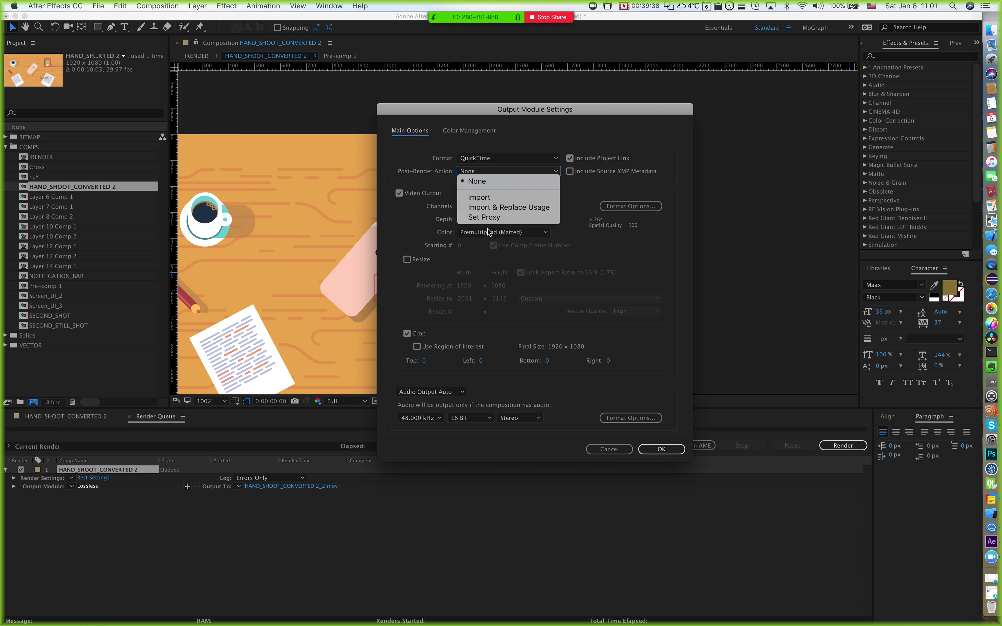
pyautogui.click(633, 274)
# Step: Open the QuickTime video options, test the H.264 quality at 97 and set it back to 100
pyautogui.click(631, 206)
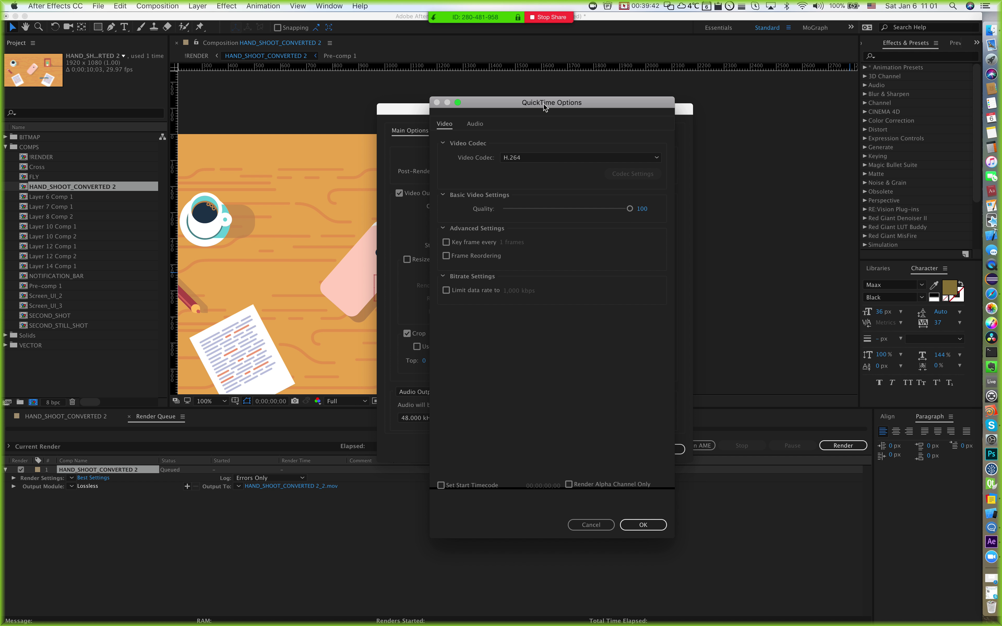
pyautogui.moveTo(543, 104); pyautogui.dragTo(408, 95)
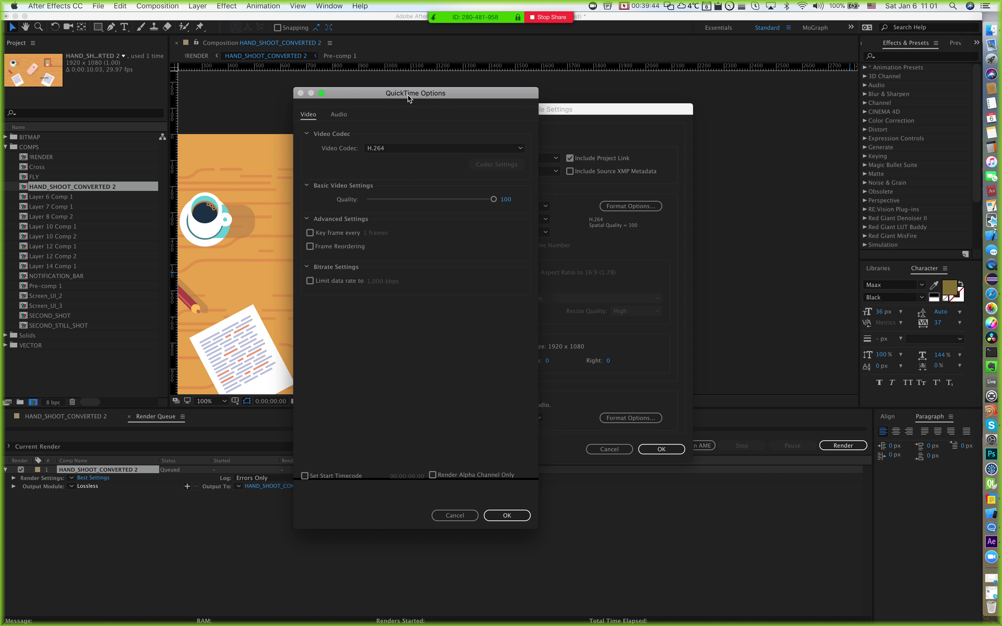
pyautogui.click(419, 155)
pyautogui.click(423, 152)
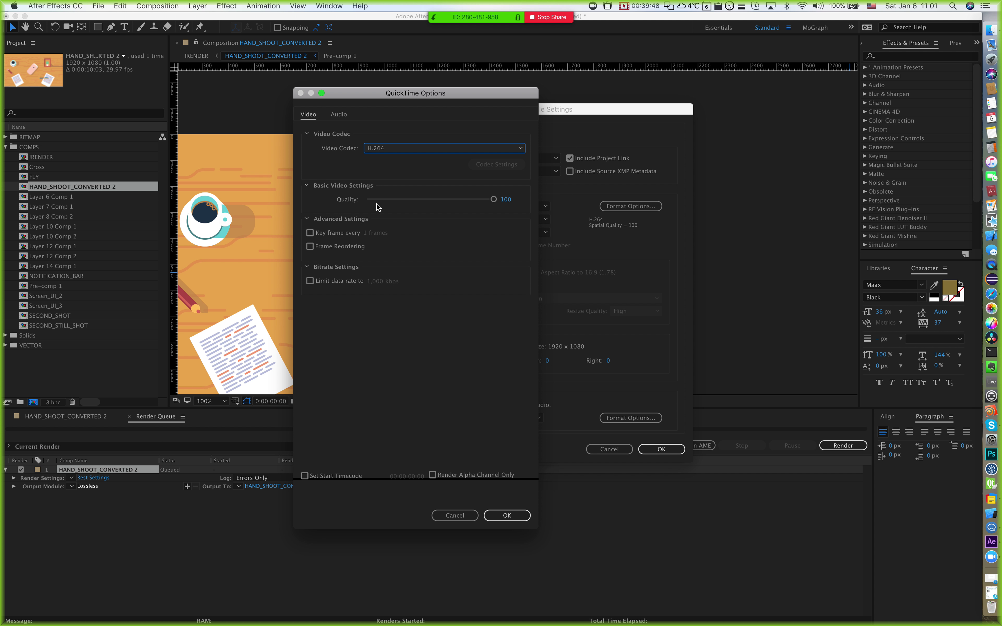
pyautogui.moveTo(493, 199); pyautogui.dragTo(494, 258)
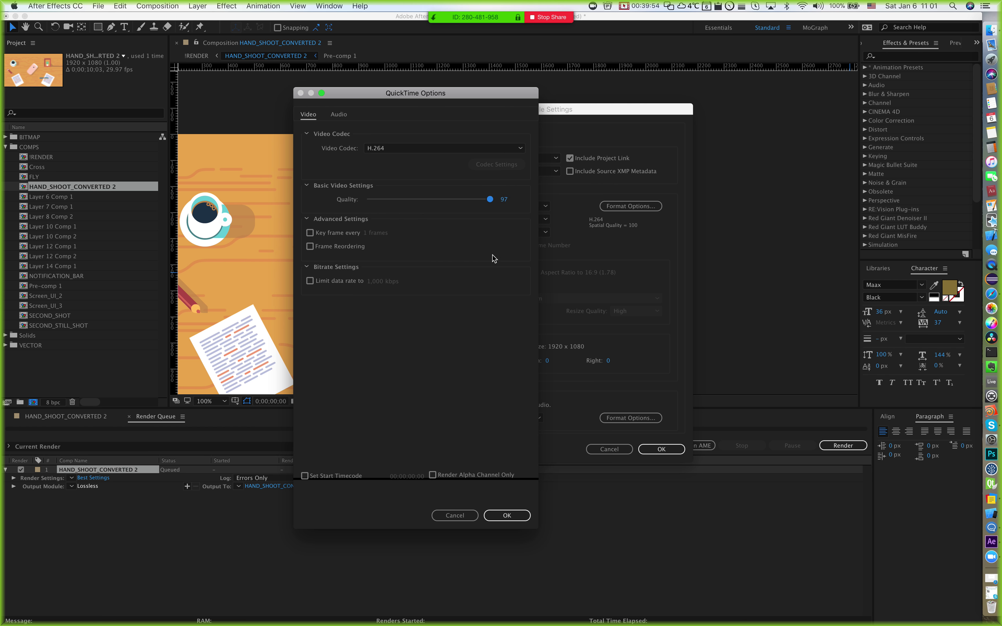
pyautogui.moveTo(490, 199); pyautogui.dragTo(579, 239)
# Step: Limit the H.264 data rate to 1,000 kbps and accept the QuickTime options and output module settings
pyautogui.click(329, 281)
pyautogui.click(310, 234)
pyautogui.click(310, 234)
pyautogui.click(346, 236)
pyautogui.click(346, 237)
pyautogui.click(375, 281)
pyautogui.click(392, 301)
pyautogui.click(506, 516)
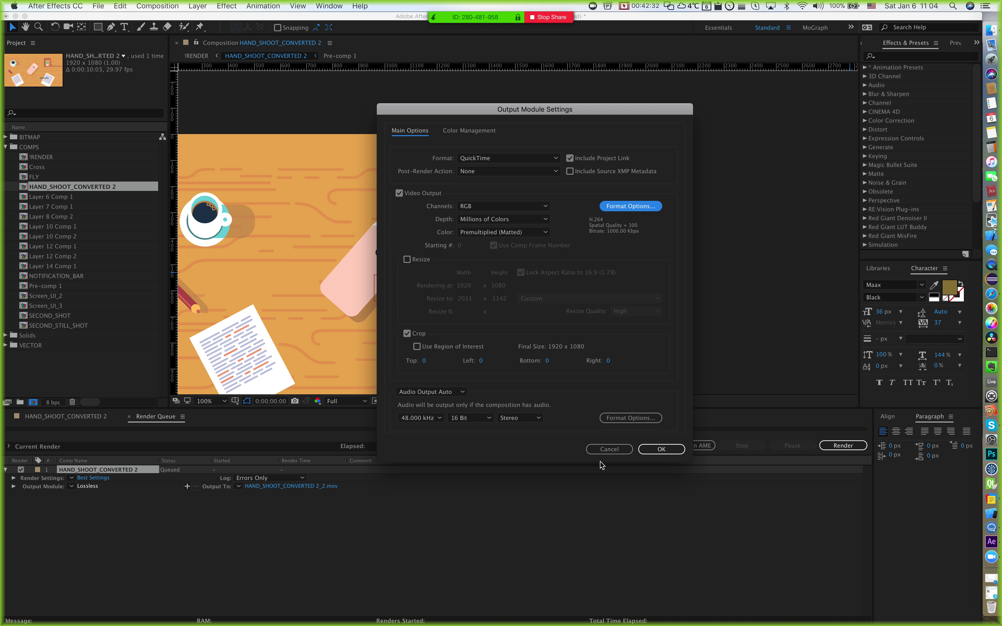
pyautogui.click(659, 452)
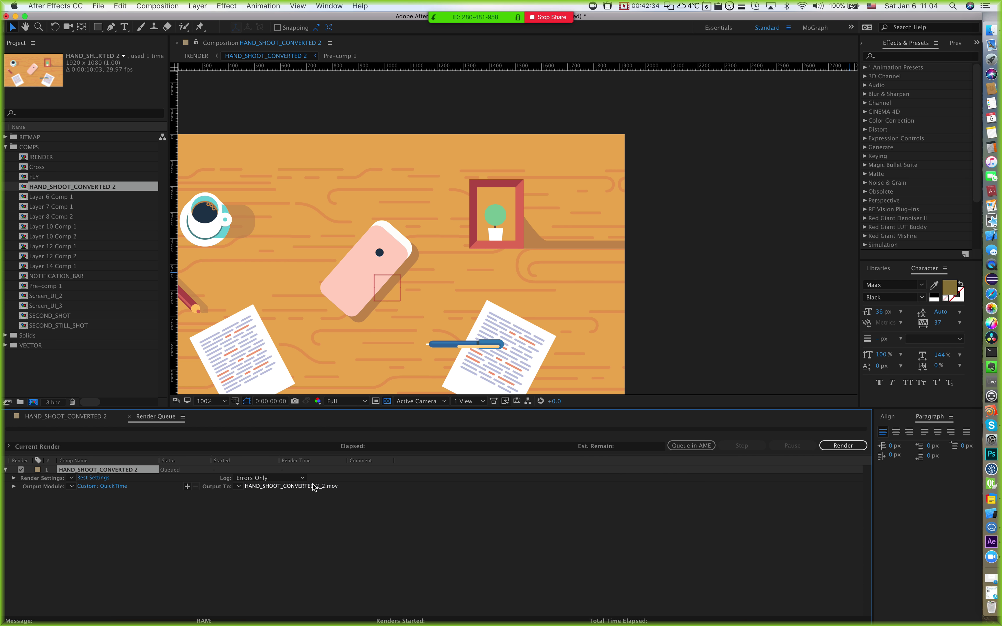
# Step: Name the output file HAND_SHOOT_CONVERTED_BITRATE_1000.mov and start rendering the queued composition
pyautogui.click(314, 486)
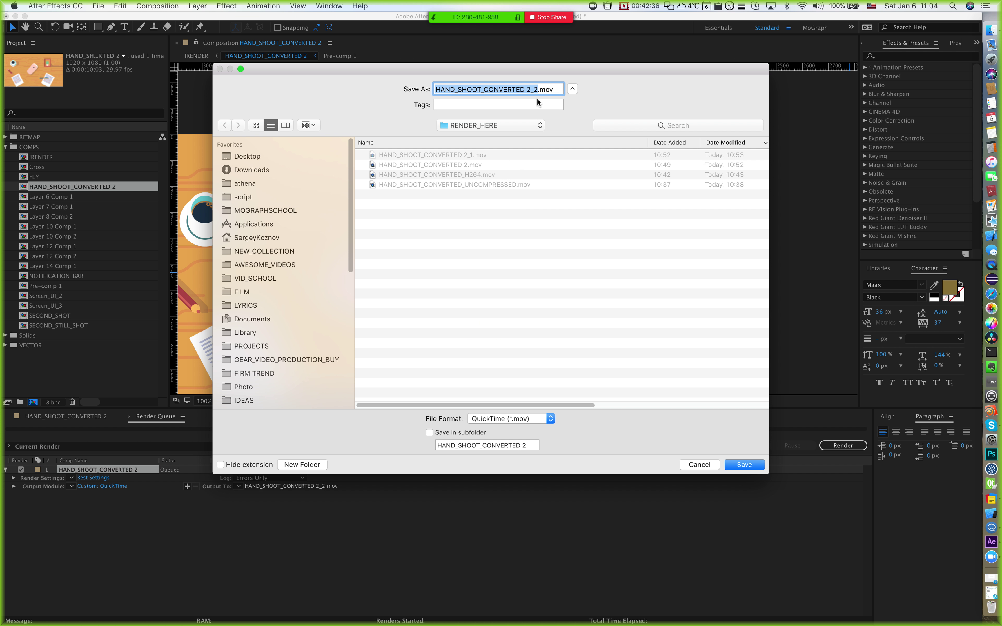
pyautogui.press('Right')
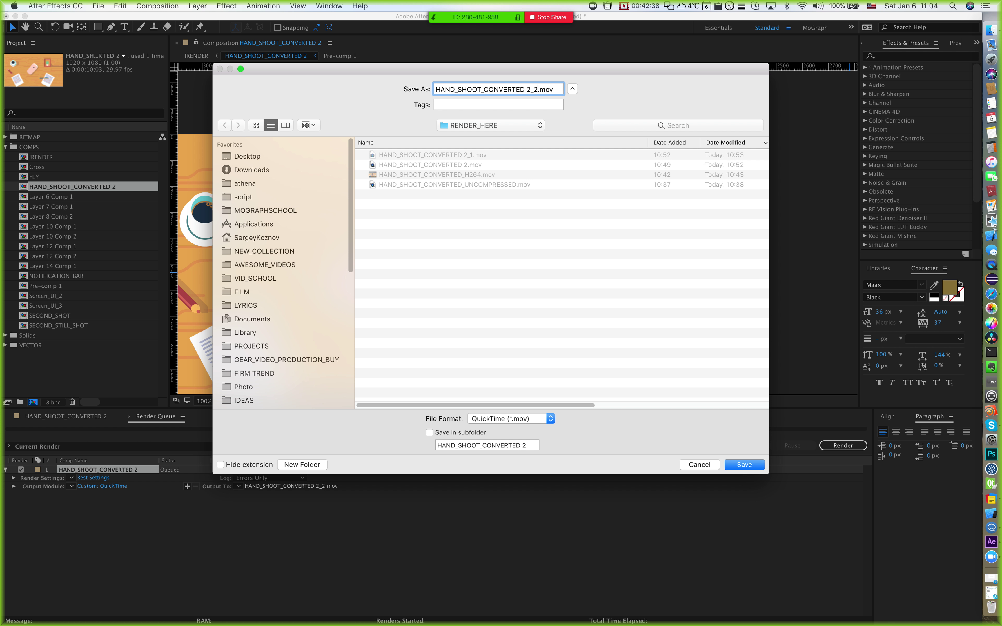
pyautogui.press('BackSpace')
pyautogui.press('BackSpace')
pyautogui.press('BackSpace')
pyautogui.press('BackSpace')
pyautogui.write('_BITRATE_1000')
pyautogui.press('Return')
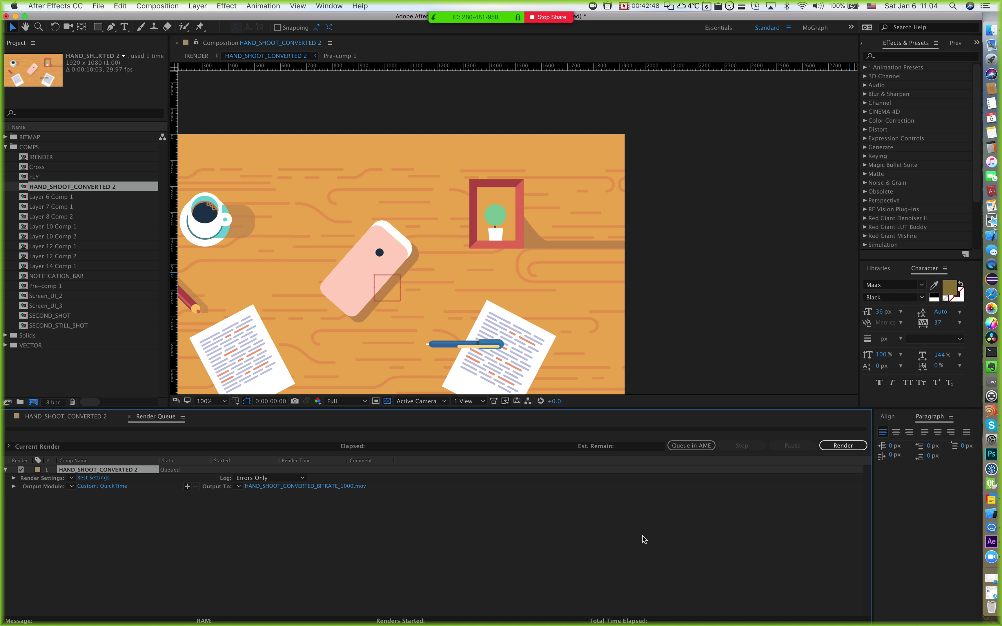
pyautogui.click(840, 446)
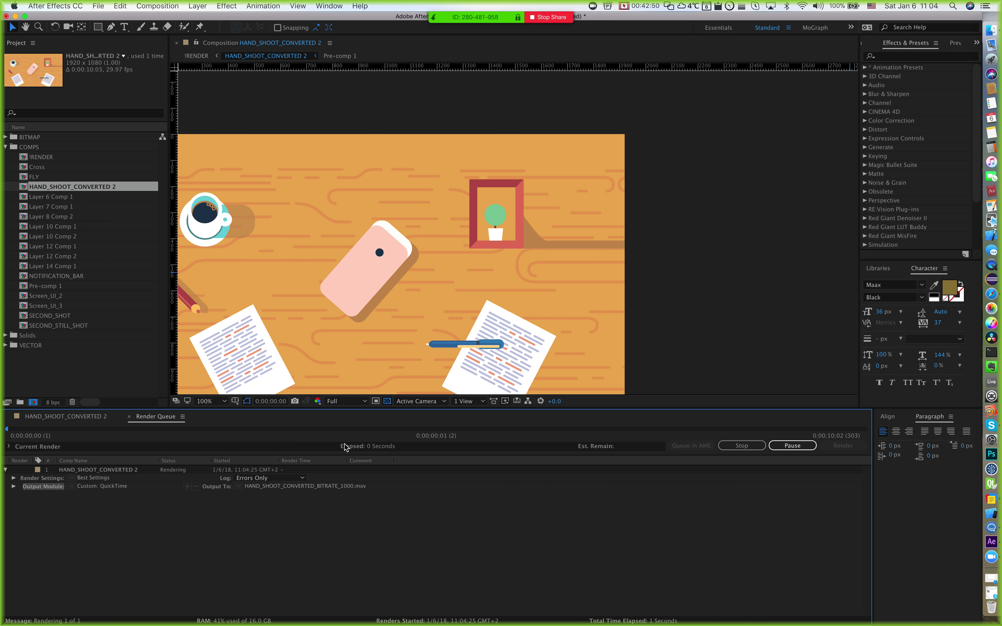
# Step: Switch to Finder and preview HAND_SHOOT_CONVERTED_BITRATE_1000.mov at different sizes, including full-screen playback, to examine its compression quality
pyautogui.press('super+Tab')
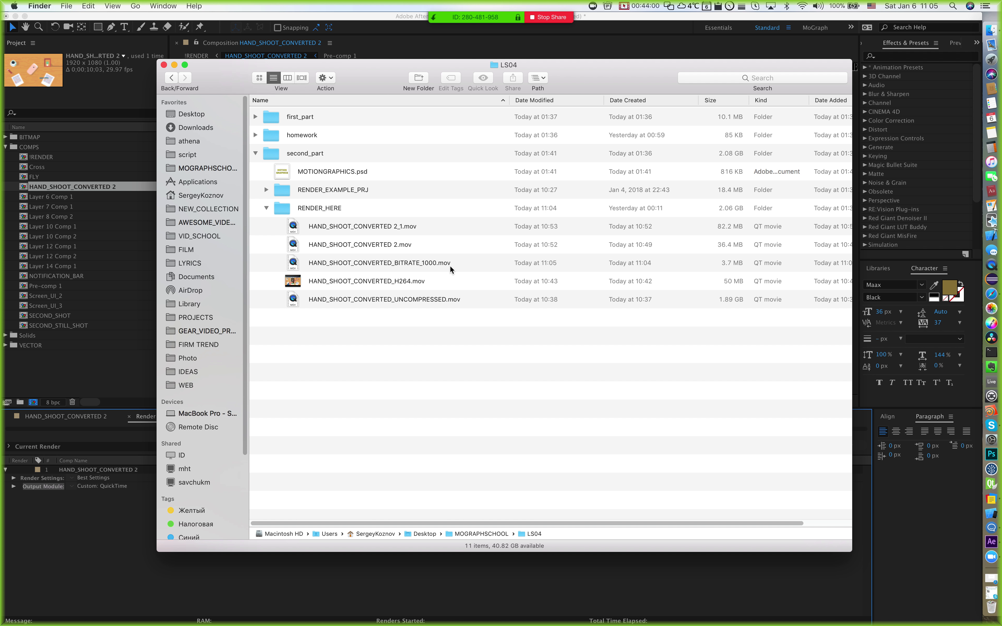
pyautogui.click(440, 265)
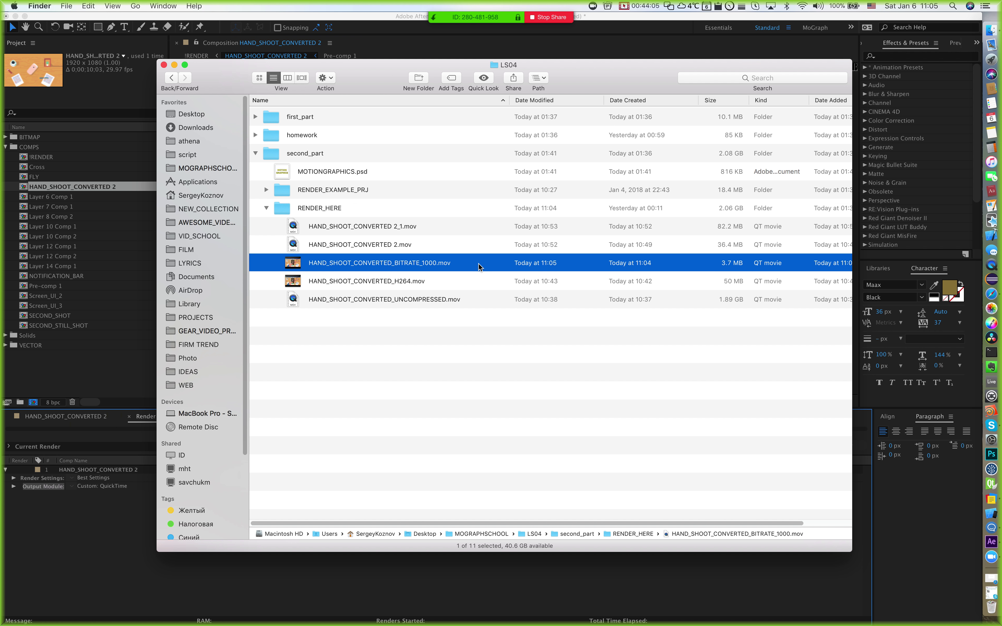
pyautogui.press('space')
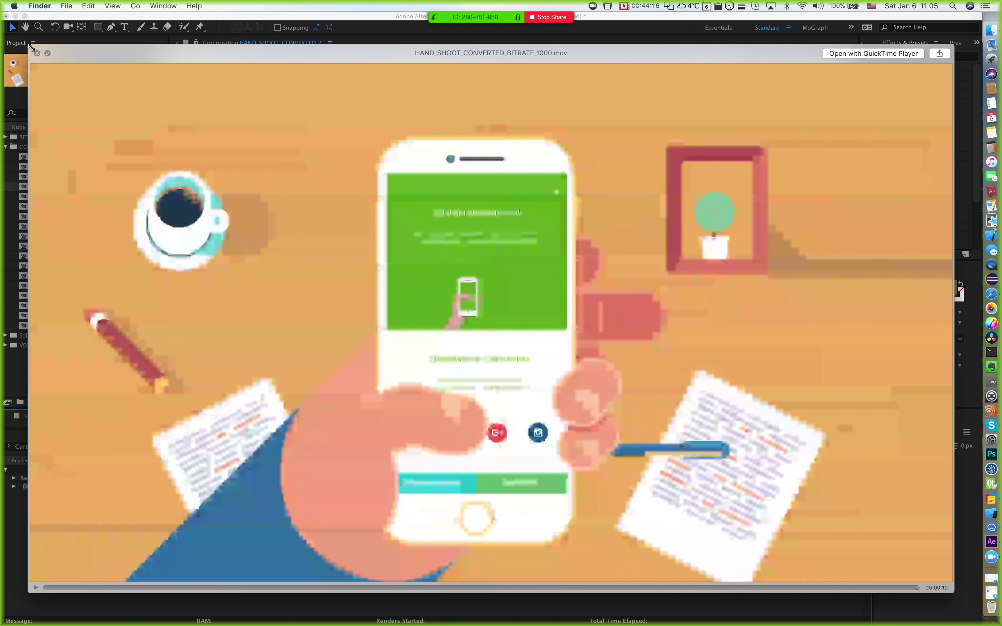
pyautogui.click(46, 52)
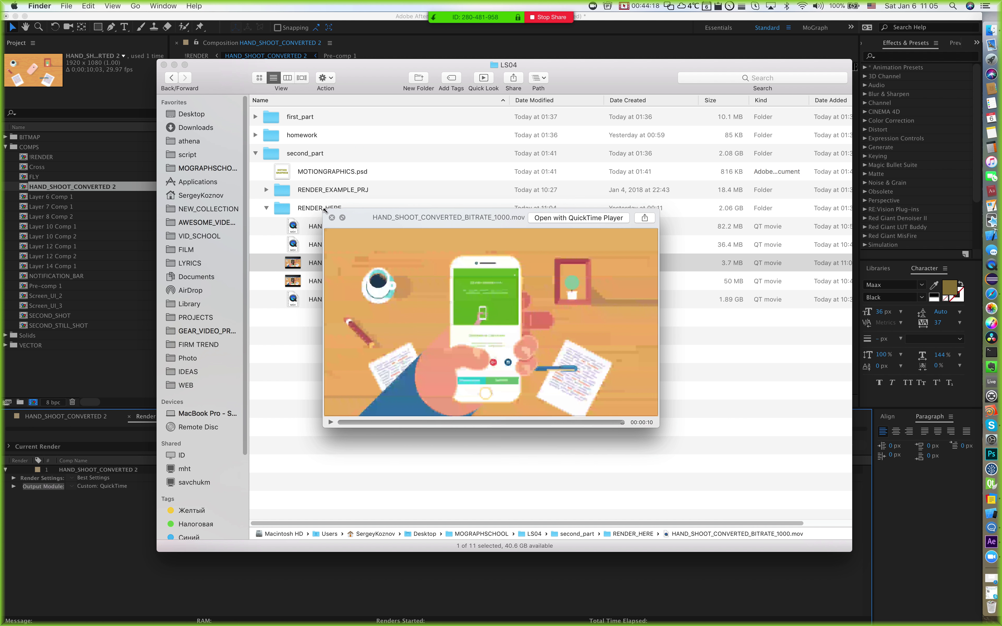
pyautogui.moveTo(401, 224); pyautogui.dragTo(395, 247)
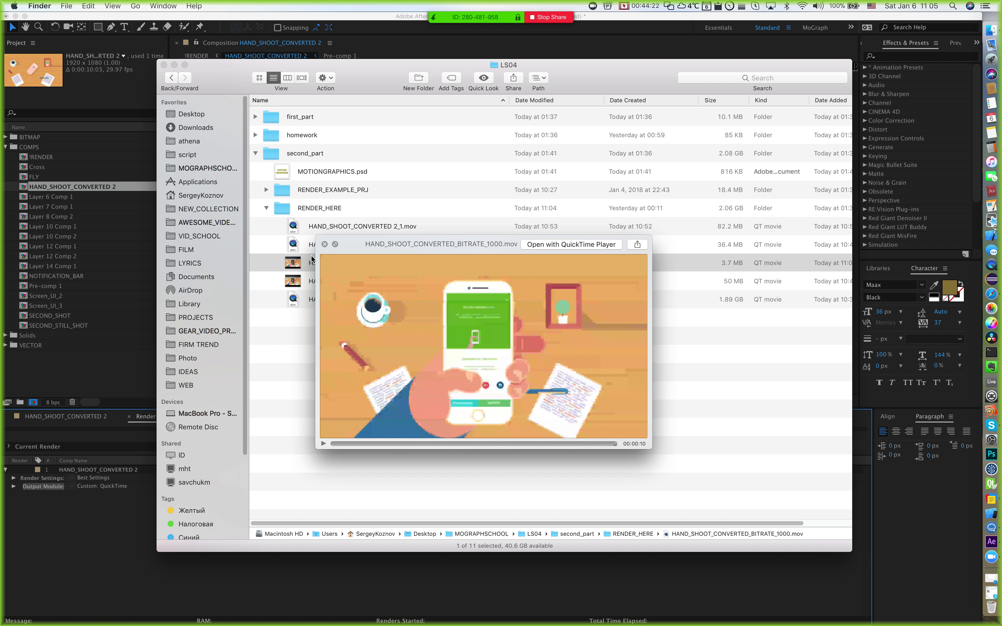
pyautogui.moveTo(315, 236); pyautogui.dragTo(173, 98)
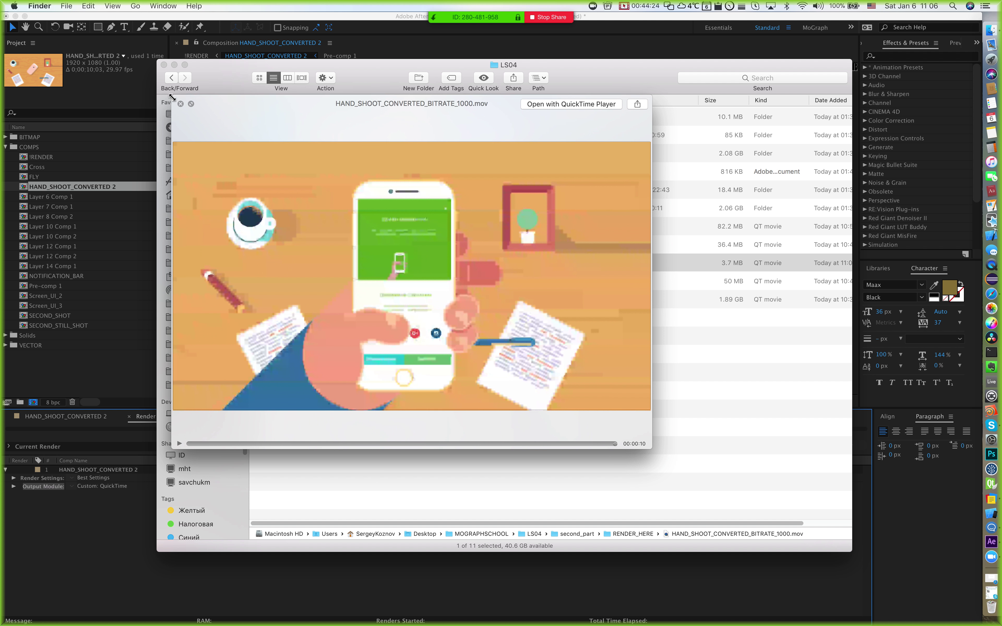
pyautogui.click(191, 107)
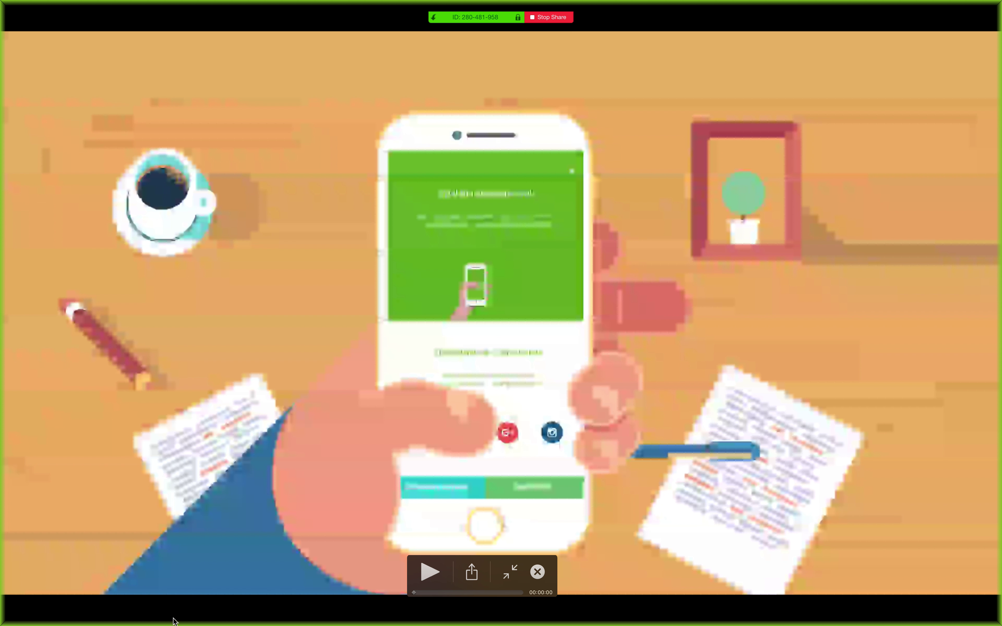
pyautogui.click(429, 570)
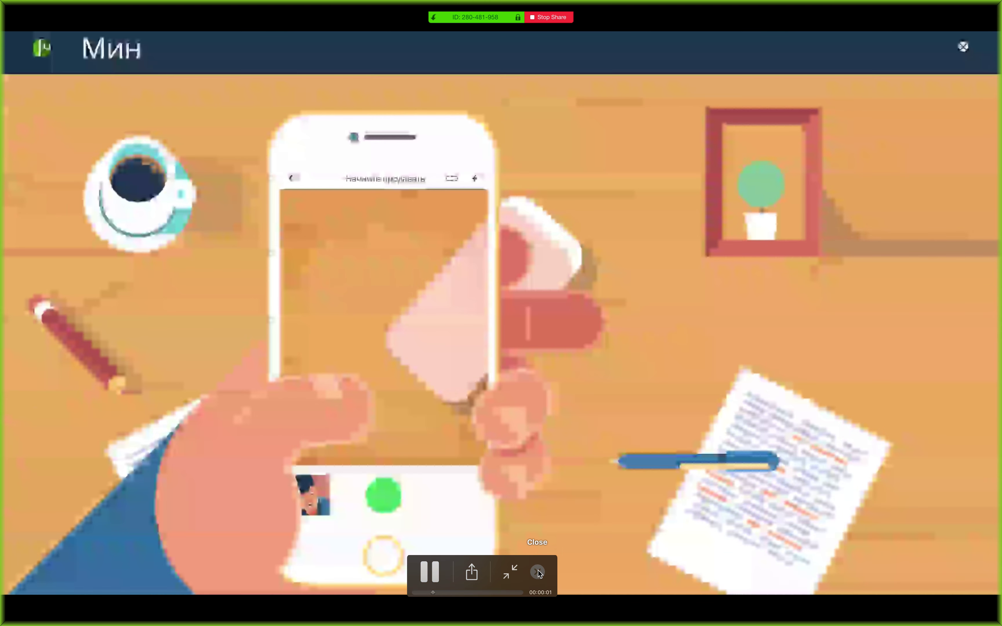
pyautogui.click(538, 571)
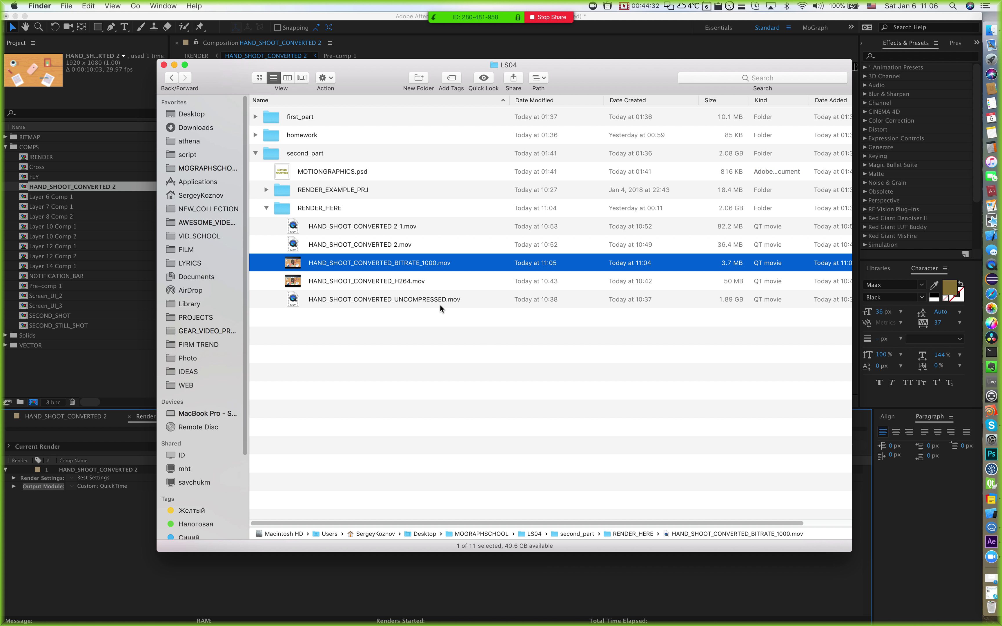
# Step: Return to After Effects and duplicate the finished HAND_SHOOT_CONVERTED 2 item in the render queue
pyautogui.click(273, 56)
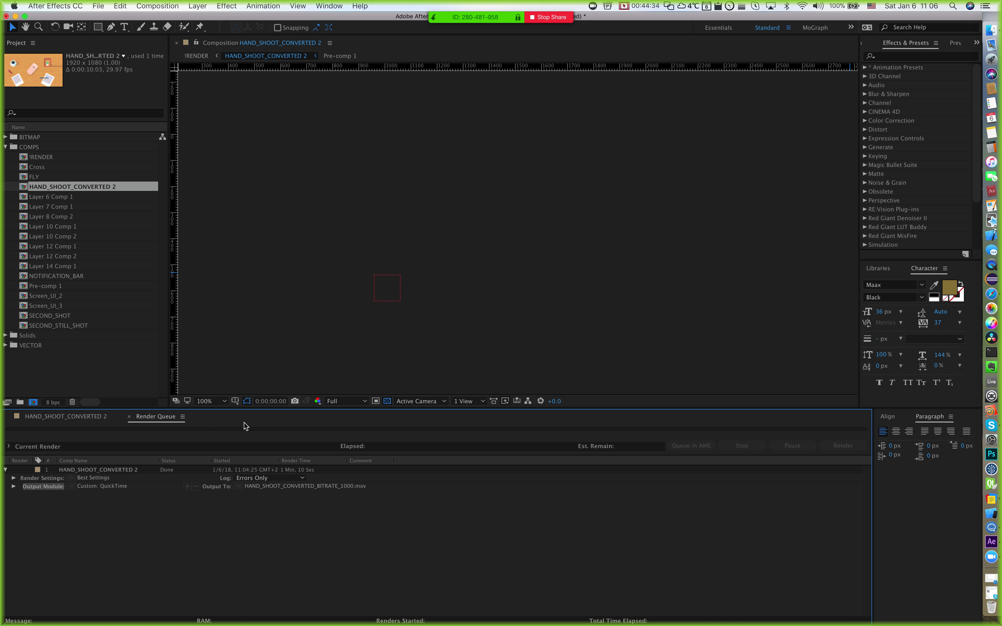
pyautogui.click(131, 469)
pyautogui.press('super+d')
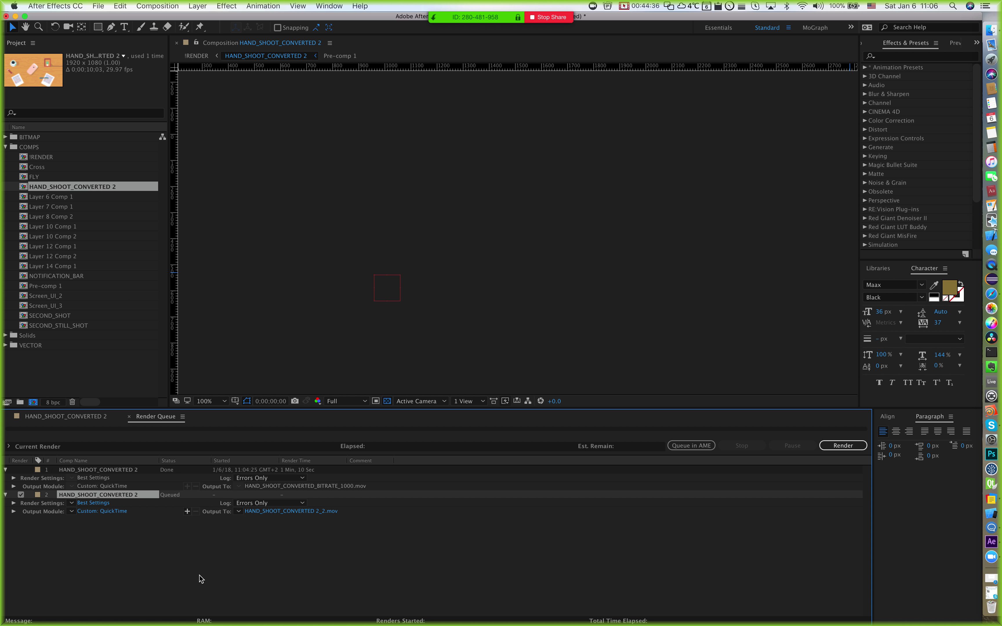
pyautogui.click(118, 522)
pyautogui.click(284, 510)
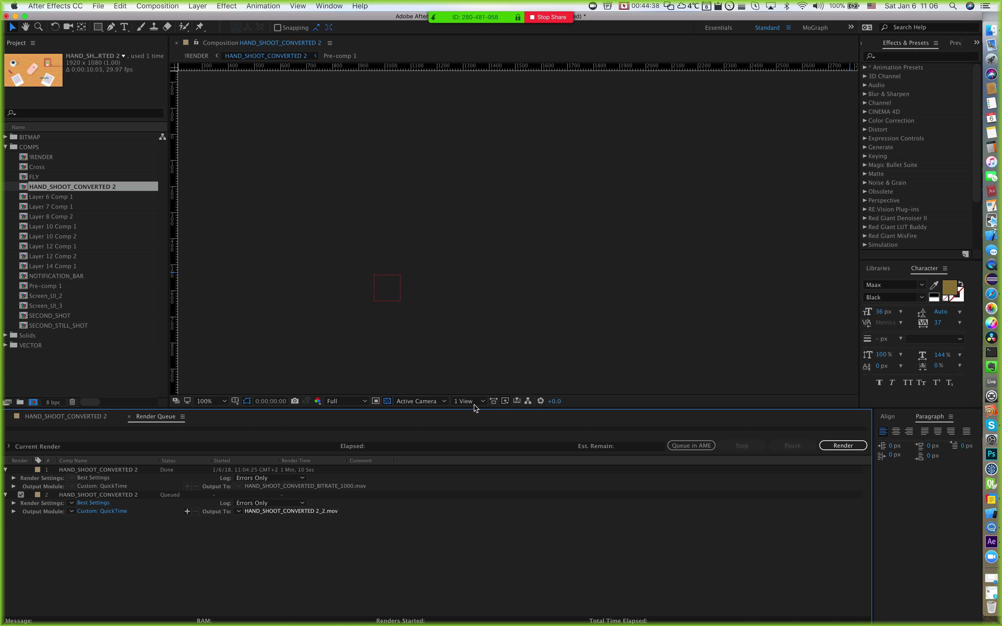
pyautogui.press('Return')
# Step: Limit the duplicated item's H.264 data rate to 20,000 kbps and accept the QuickTime options and output module settings
pyautogui.click(110, 513)
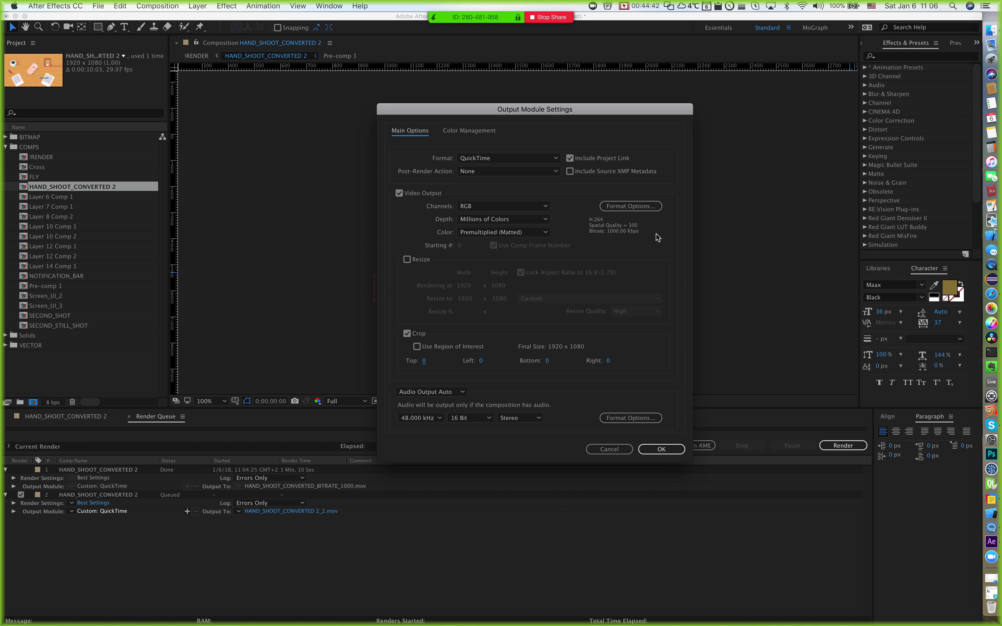
pyautogui.click(633, 207)
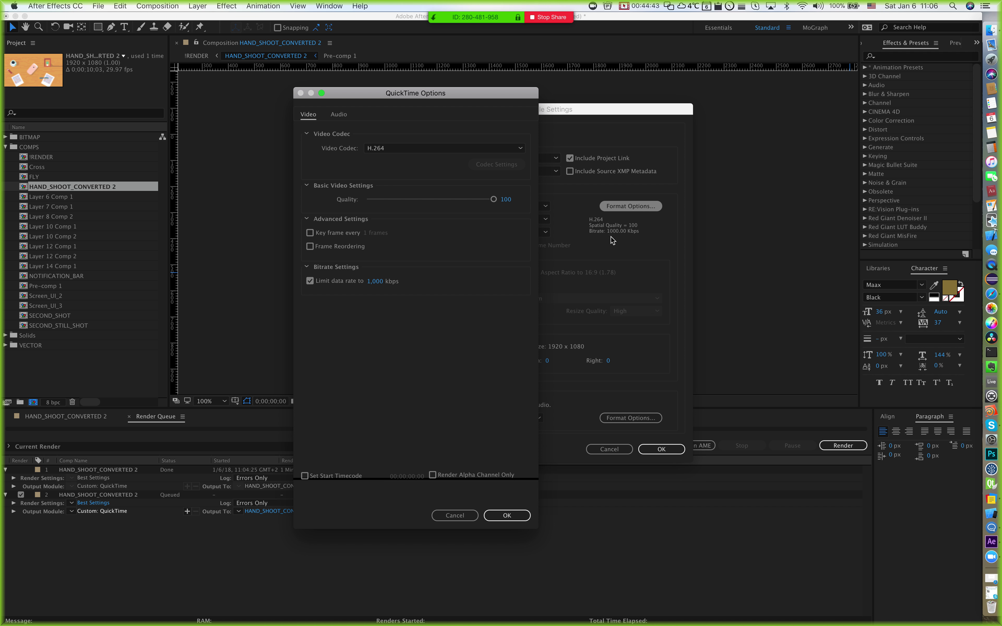
pyautogui.click(371, 282)
pyautogui.press('BackSpace')
pyautogui.write('20')
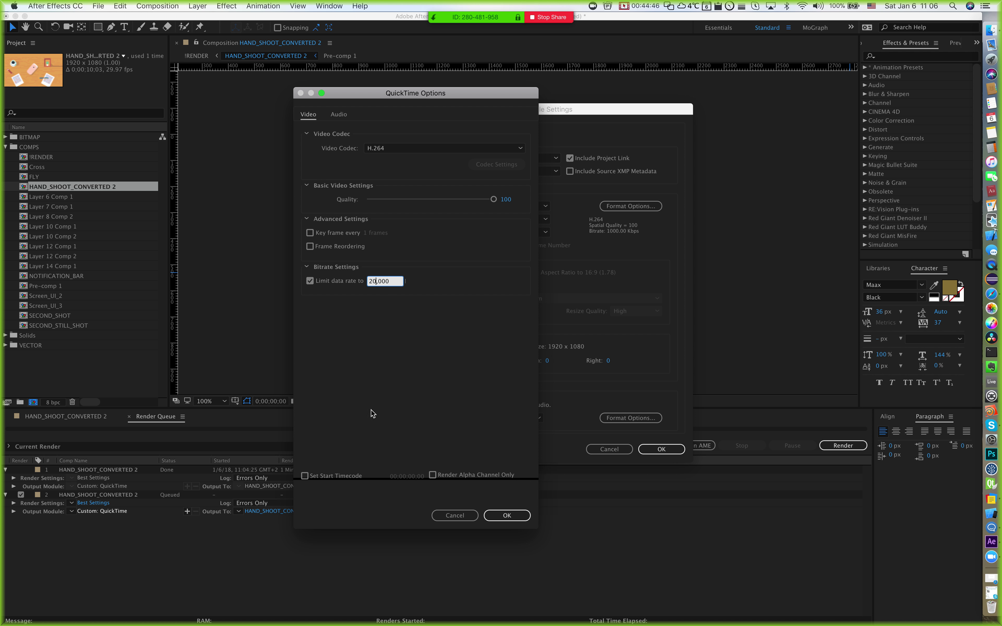
pyautogui.click(506, 514)
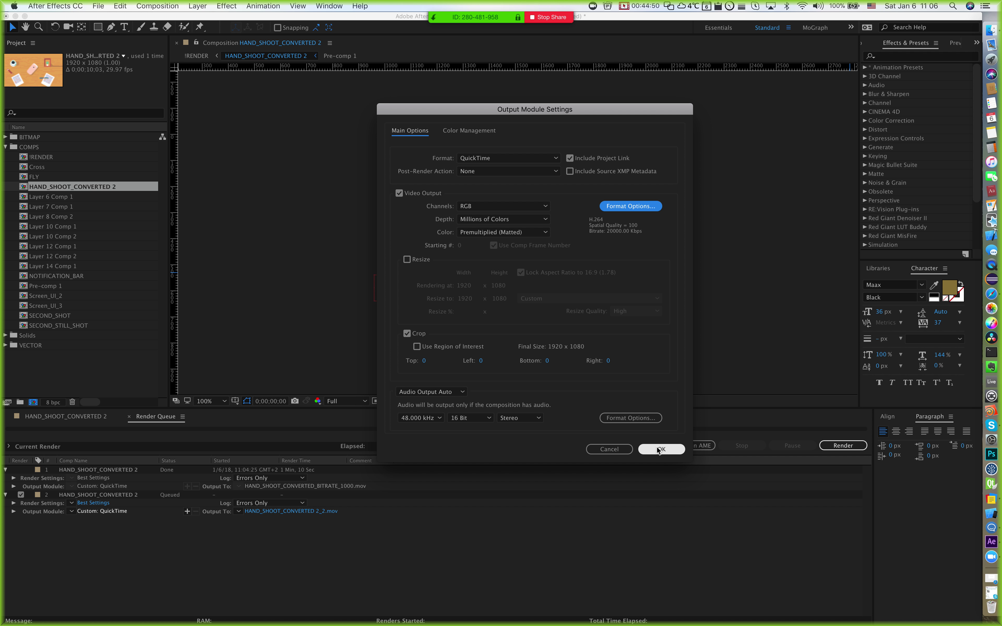
pyautogui.press('Return')
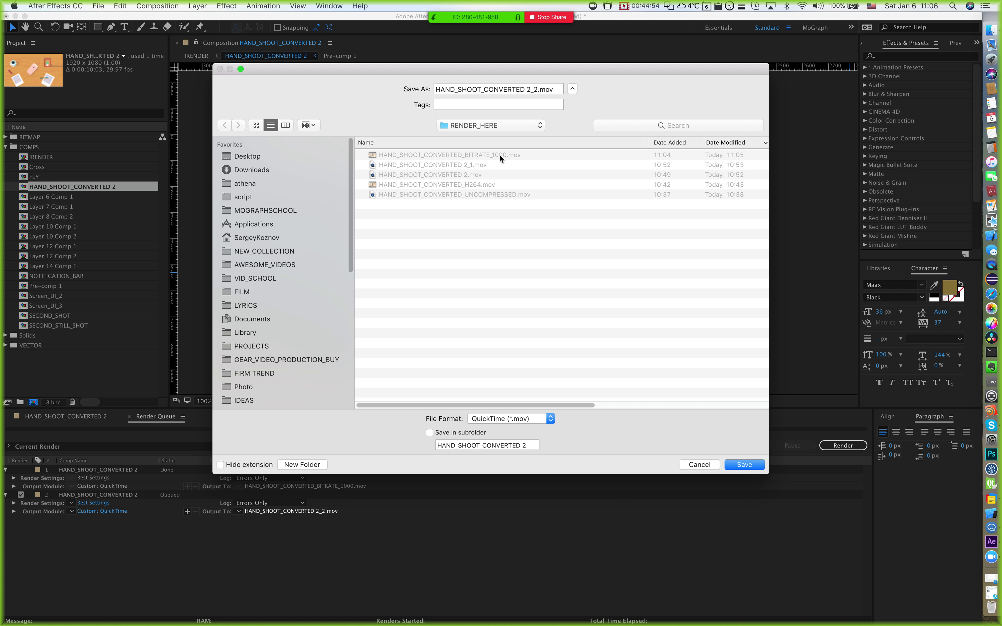
# Step: Name the duplicated item's output file HAND_SHOOT_CONVERTED_BITRATE_20000.mov in RENDER_HERE and start rendering
pyautogui.click(499, 155)
pyautogui.moveTo(557, 89); pyautogui.dragTo(517, 89)
pyautogui.write('ATE_2000.mov')
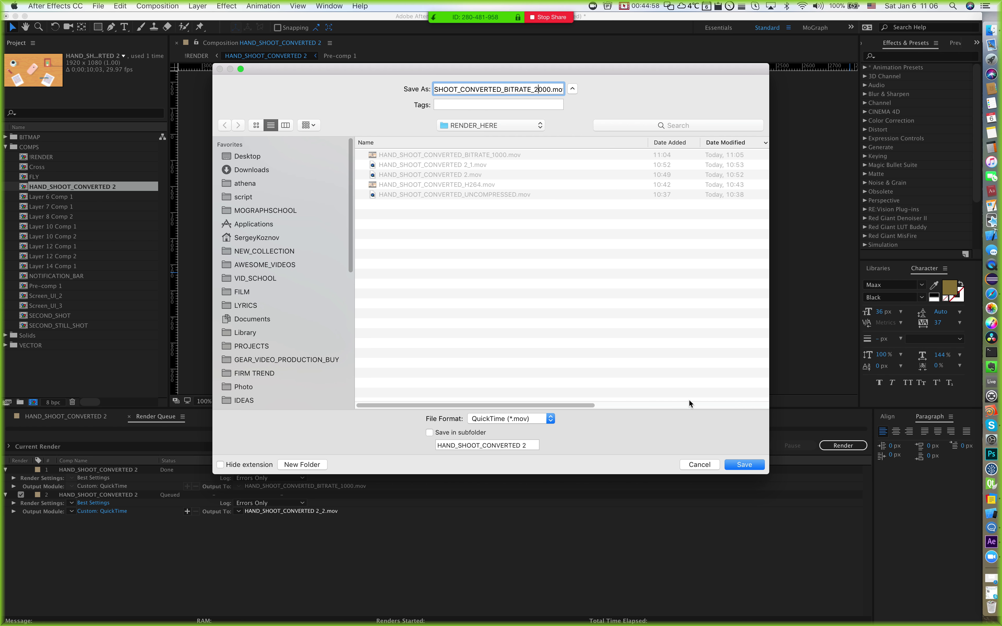
pyautogui.press('Left')
pyautogui.press('Left')
pyautogui.press('Left')
pyautogui.press('Left')
pyautogui.press('Left')
pyautogui.press('Left')
pyautogui.press('Left')
pyautogui.write('0')
pyautogui.click(752, 469)
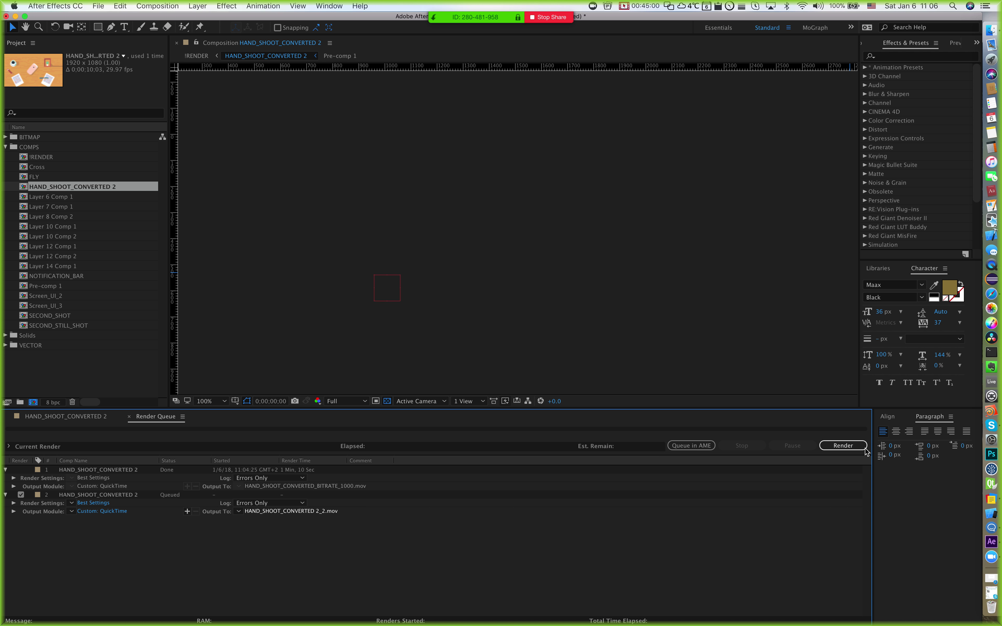
pyautogui.click(843, 445)
# Step: Switch to Finder, open the RENDER_HERE folder and sort its movies by size, largest first
pyautogui.press('super+Tab')
pyautogui.press('super+shift+Tab')
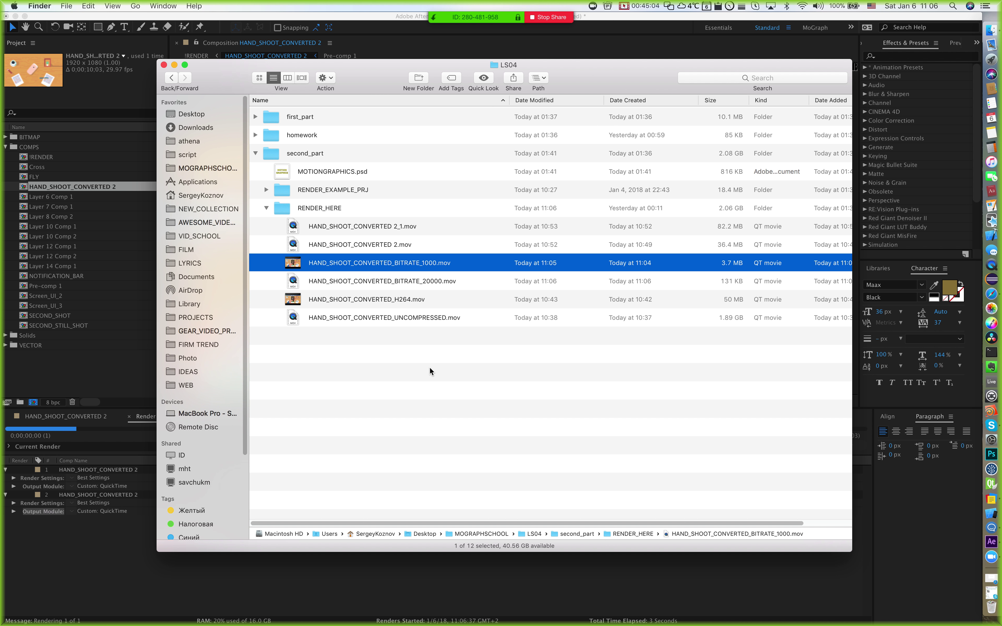
pyautogui.click(429, 368)
pyautogui.click(687, 262)
pyautogui.click(320, 205)
pyautogui.press('super+Down')
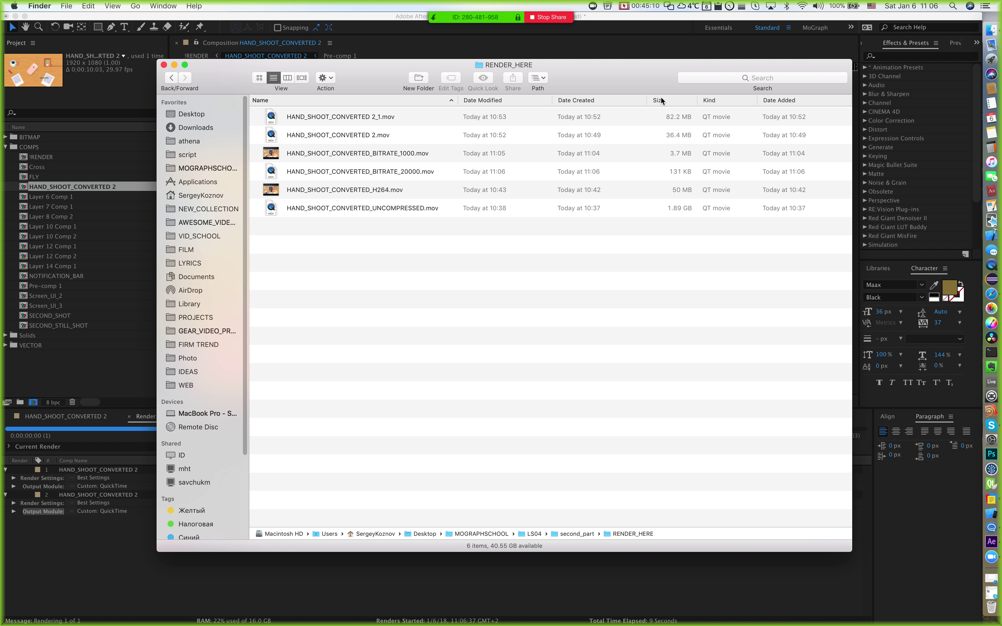
pyautogui.click(661, 98)
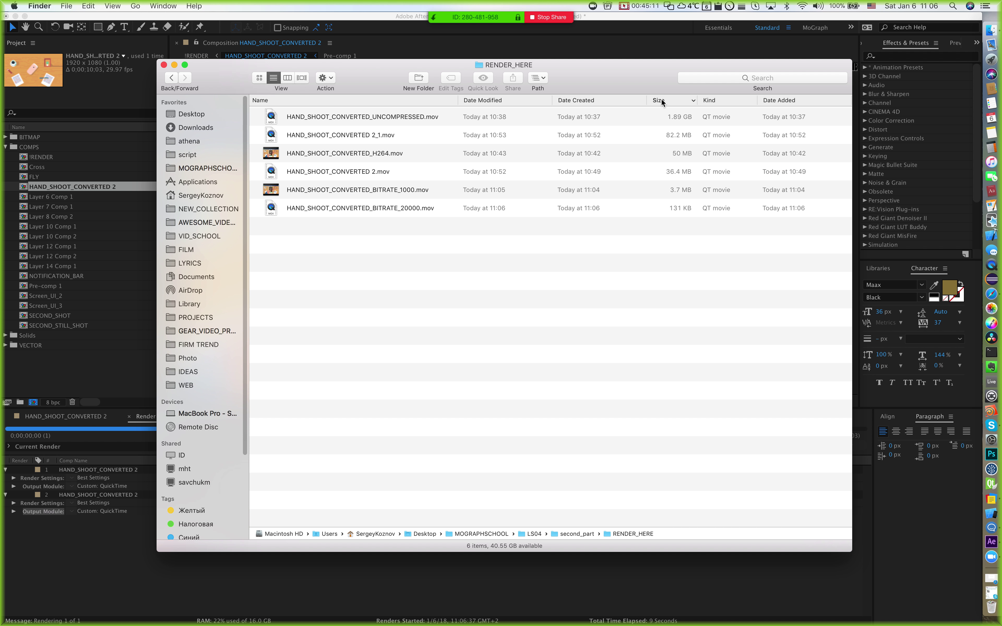
# Step: Compare the file sizes of the uncompressed, H.264 and bitrate-limited movies in RENDER_HERE
pyautogui.click(683, 195)
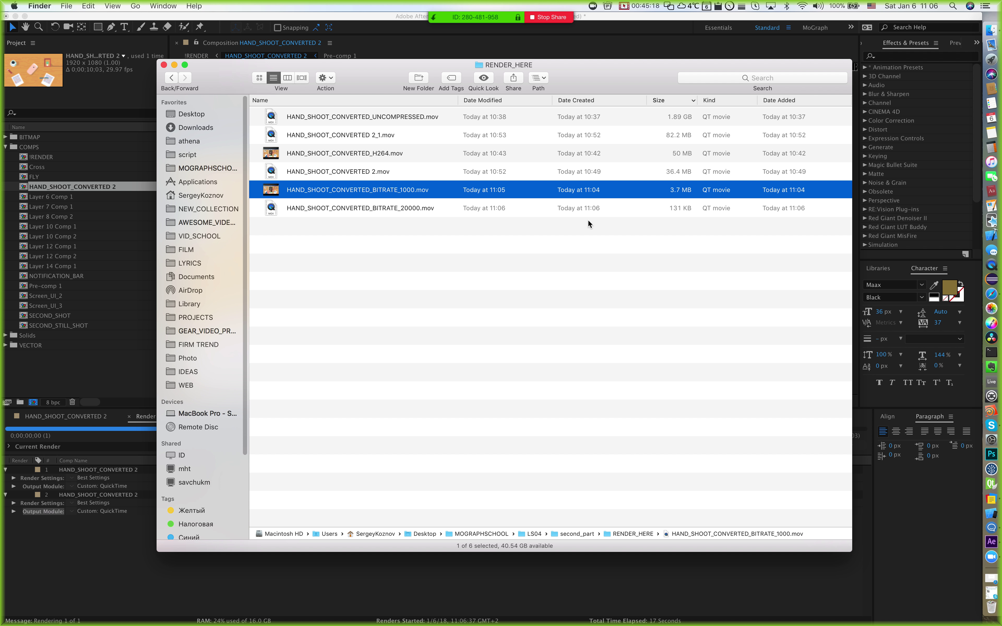
pyautogui.click(408, 175)
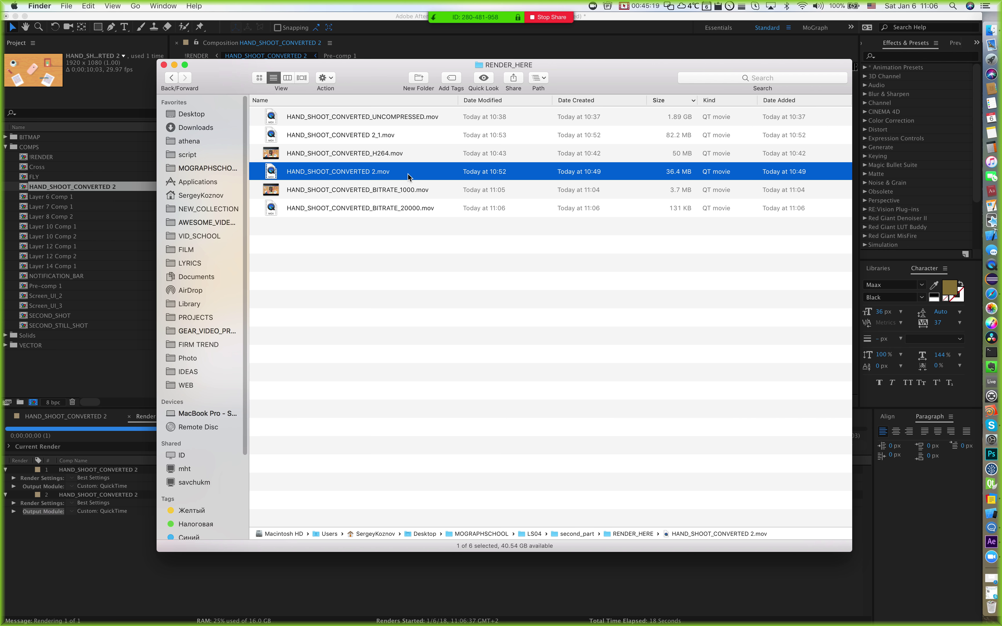
pyautogui.click(394, 157)
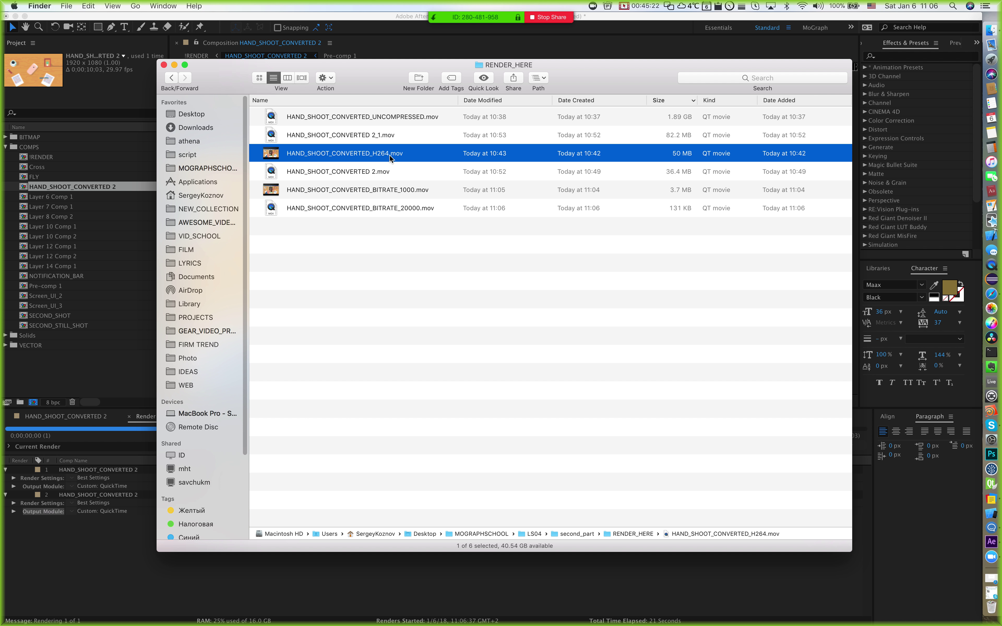
pyautogui.press('Up')
pyautogui.press('Up')
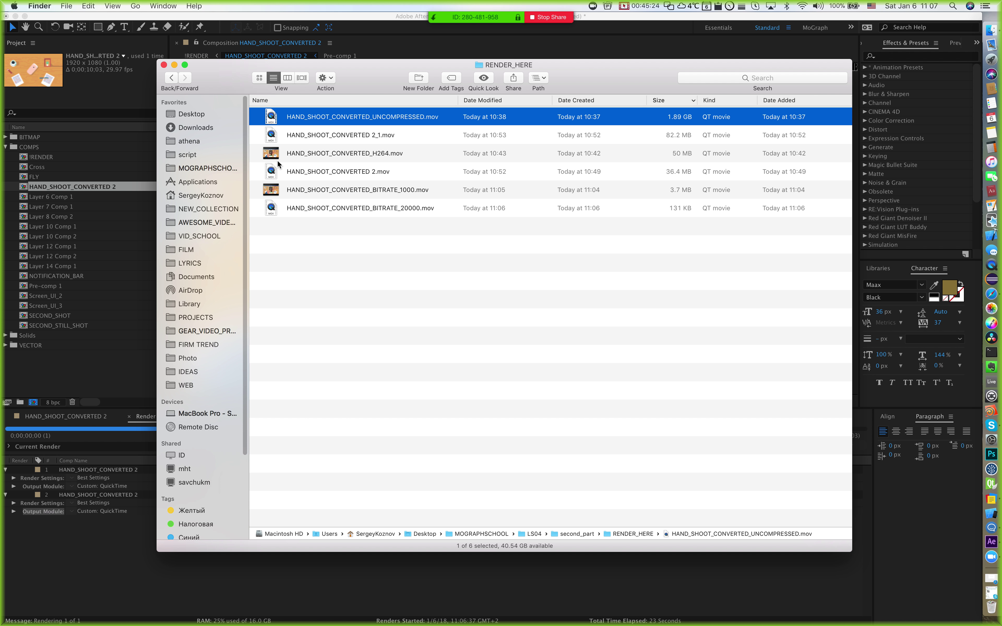
pyautogui.click(368, 155)
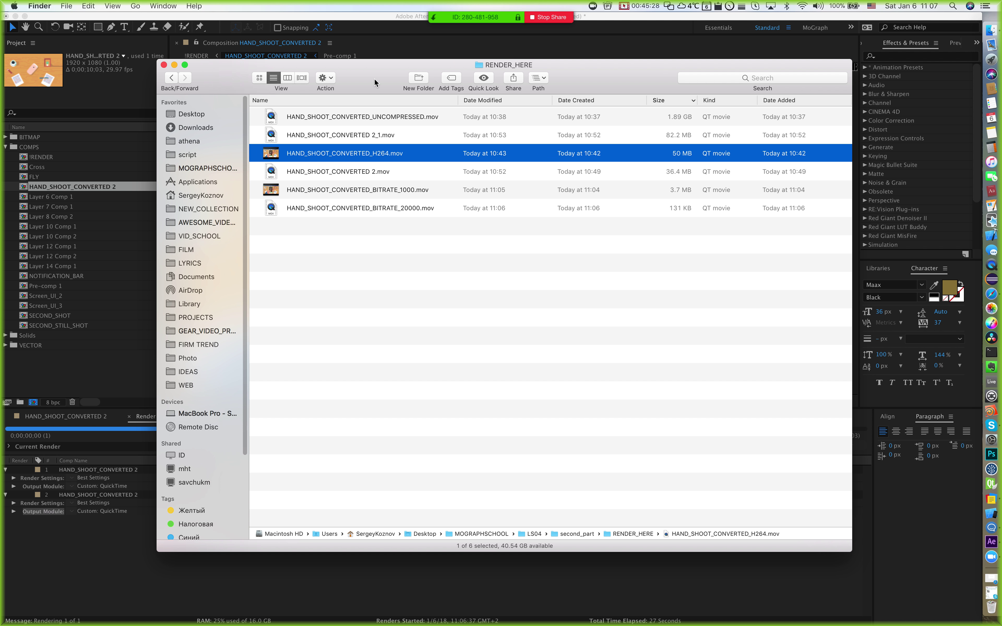
pyautogui.moveTo(374, 79); pyautogui.dragTo(397, 81)
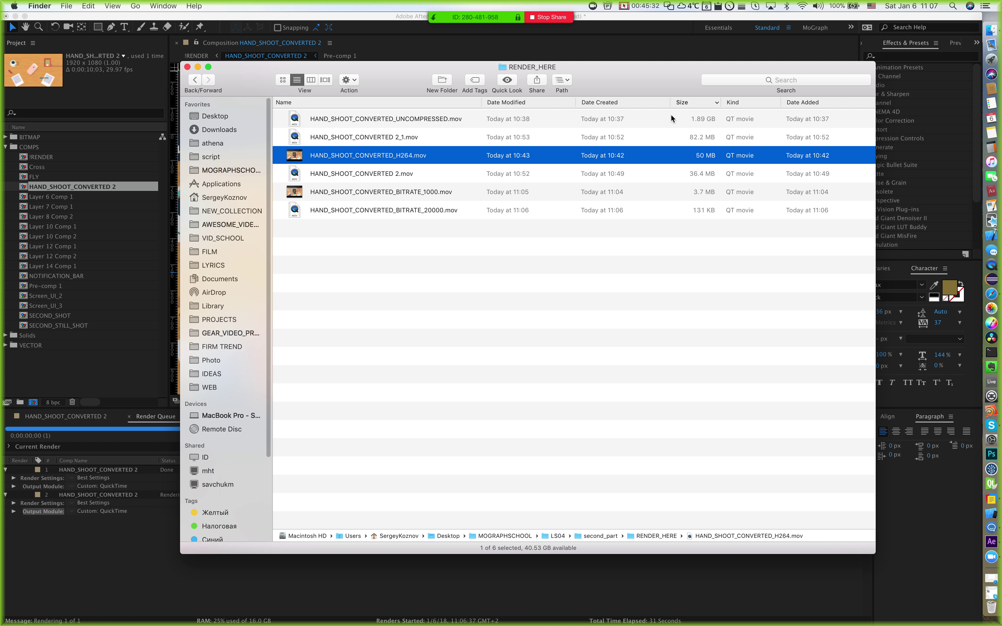
pyautogui.click(344, 140)
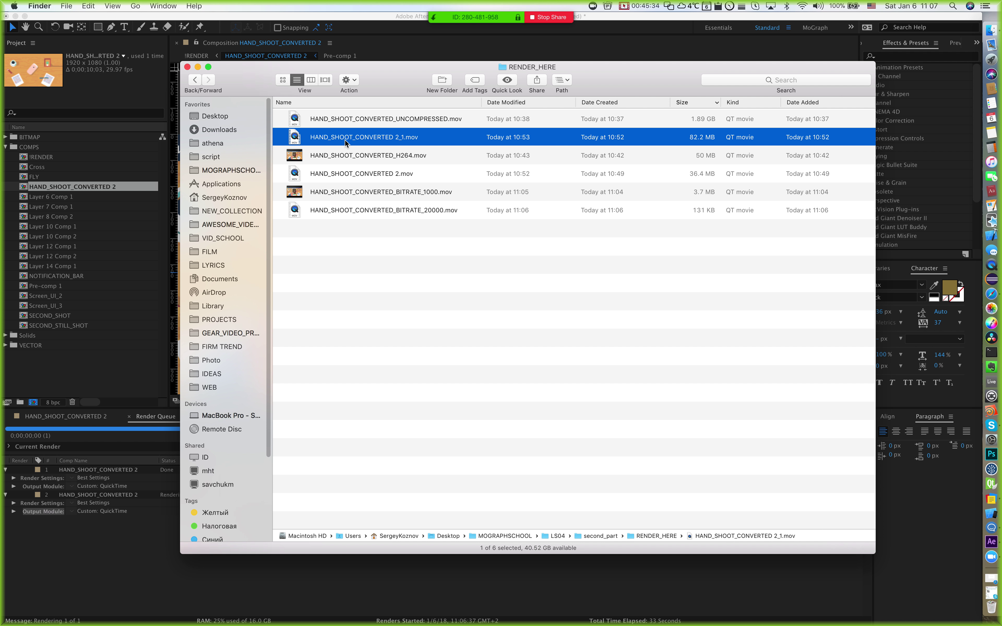
pyautogui.click(362, 210)
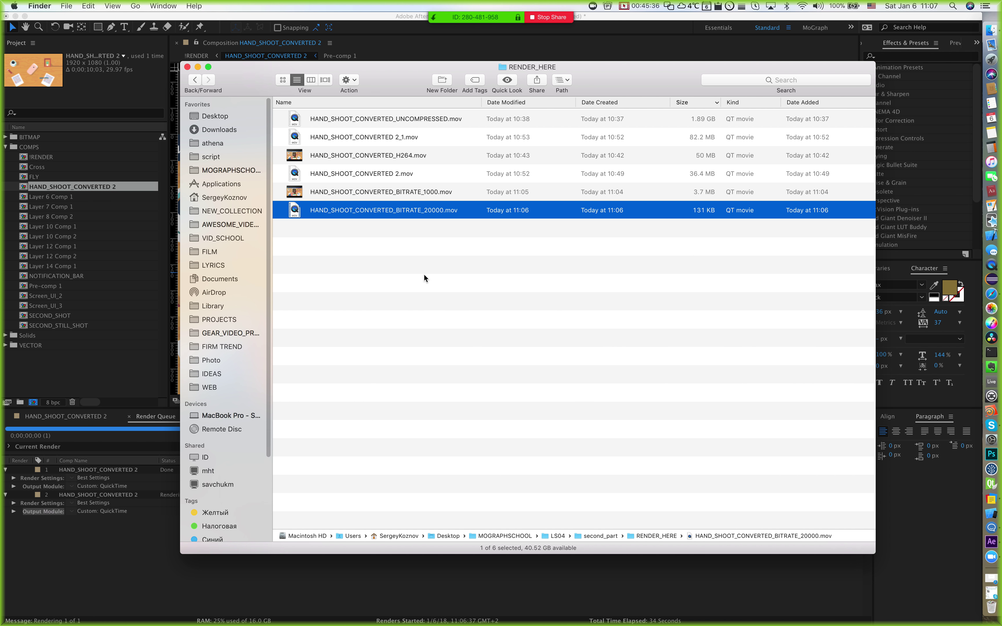
pyautogui.click(571, 390)
# Step: Preview HAND_SHOOT_CONVERTED_BITRATE_20000.mov from the RENDER_HERE folder to examine its image quality
pyautogui.moveTo(423, 64); pyautogui.dragTo(459, 104)
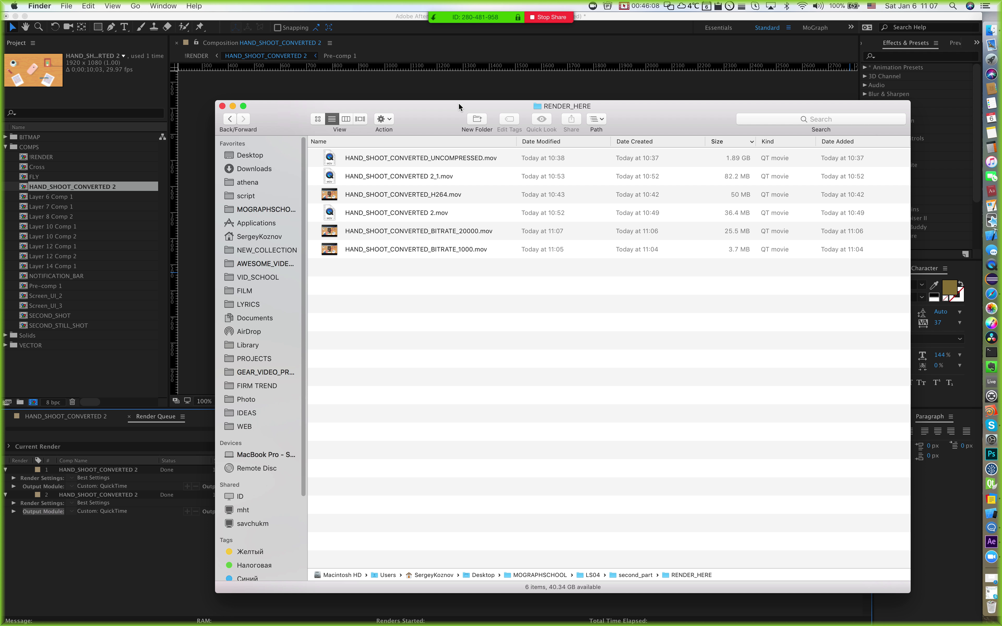
pyautogui.click(393, 232)
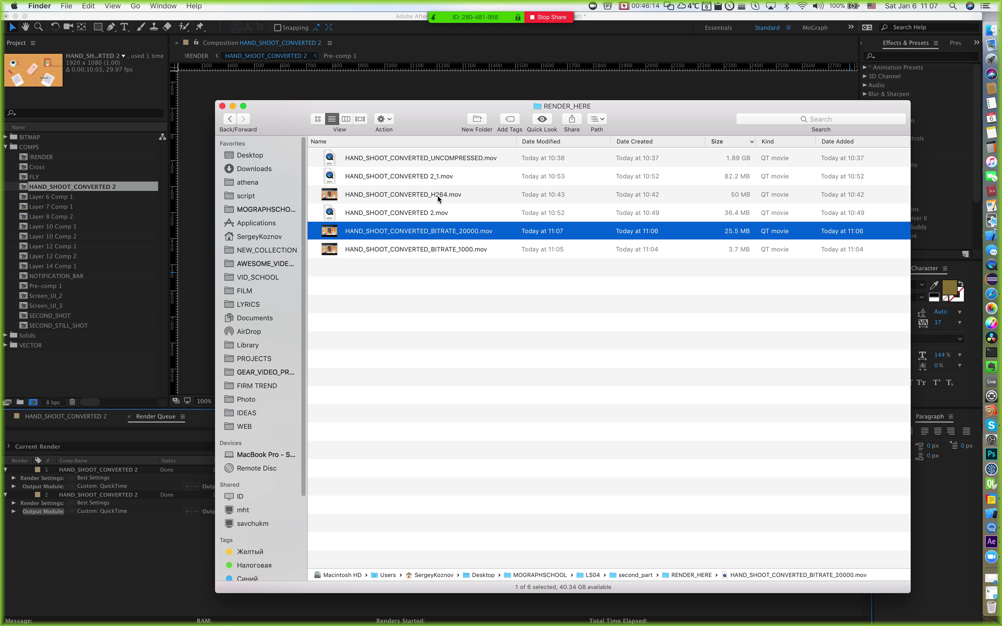
pyautogui.press('space')
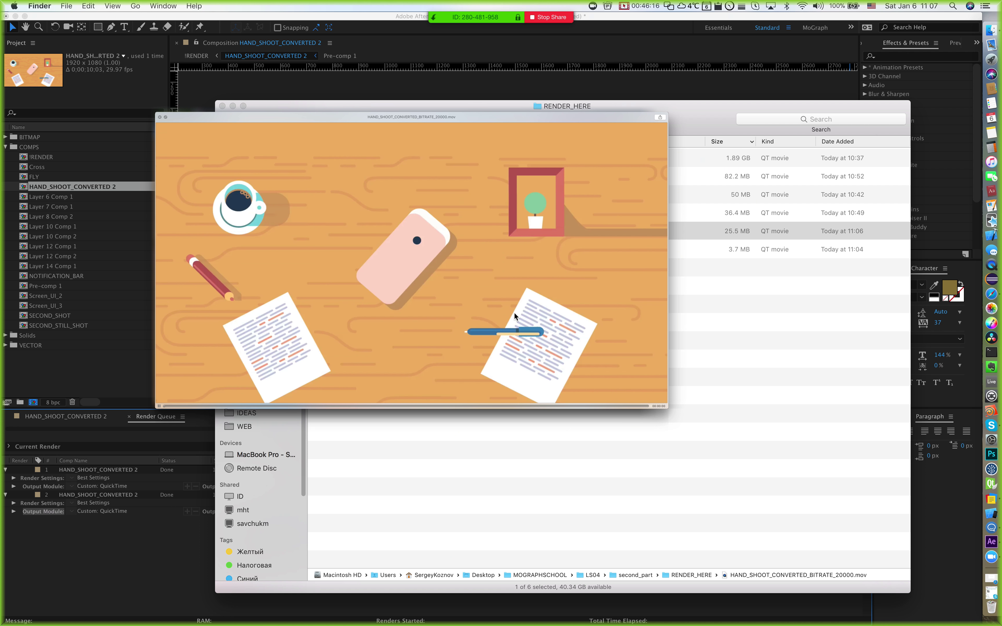
pyautogui.press('space')
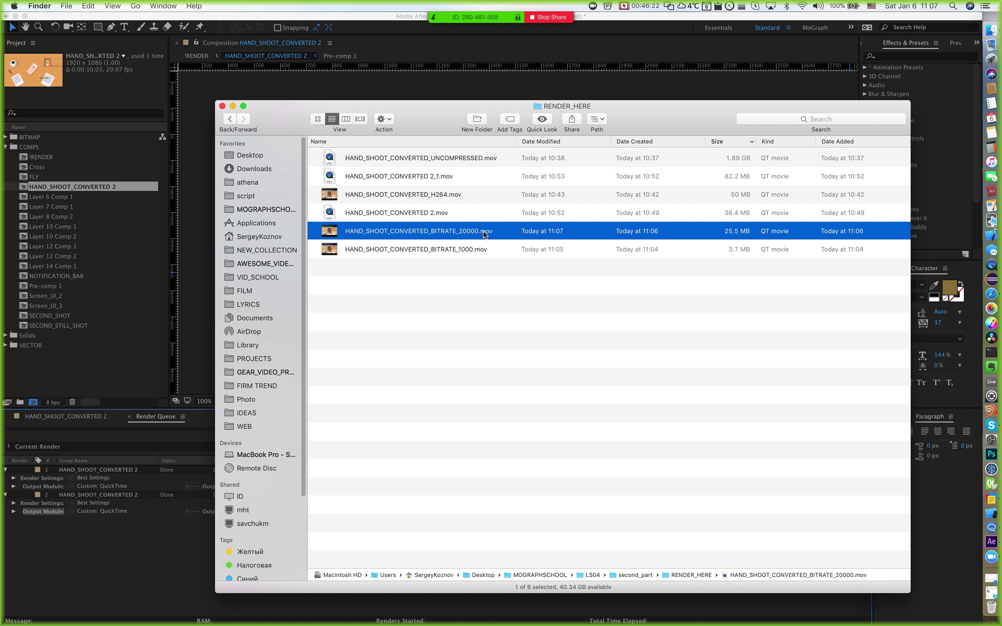
pyautogui.press('space')
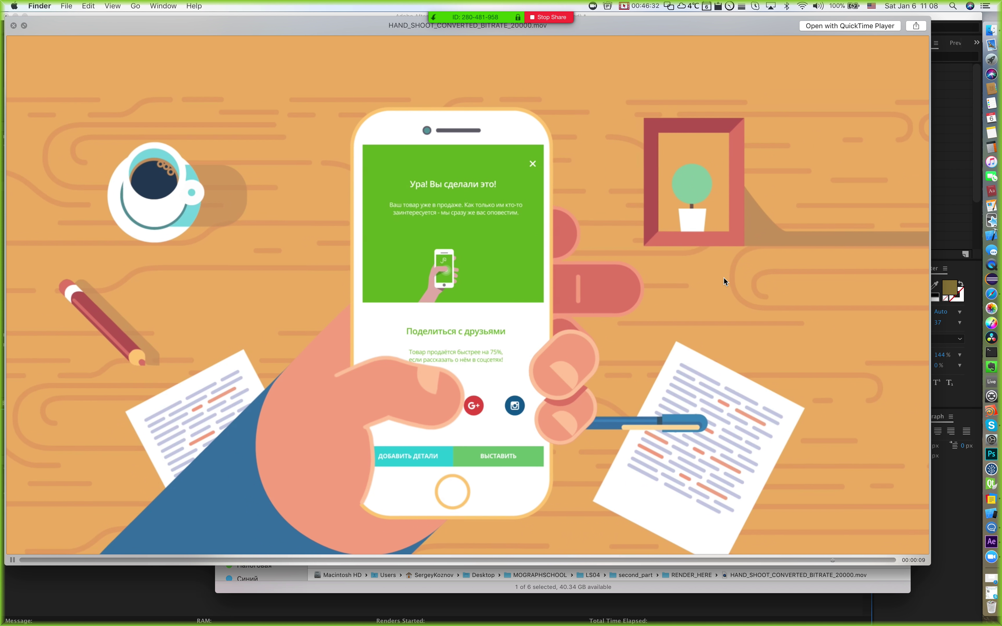
# Step: Preview HAND_SHOOT_CONVERTED_H264.mov and HAND_SHOOT_CONVERTED_BITRATE_20000.mov in RENDER_HERE to compare their image quality
pyautogui.press('space')
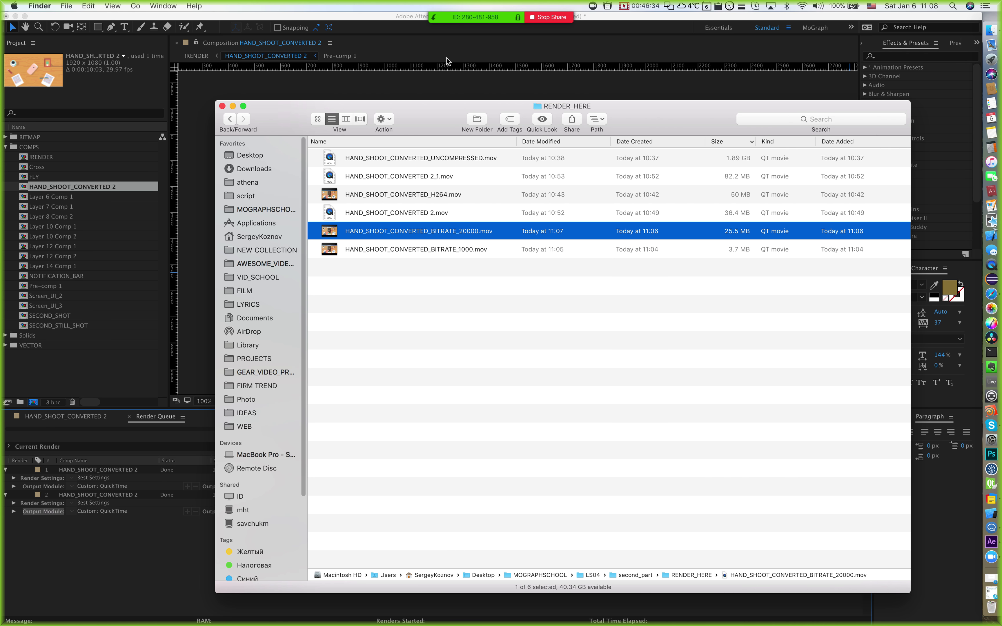
pyautogui.click(413, 195)
pyautogui.press('space')
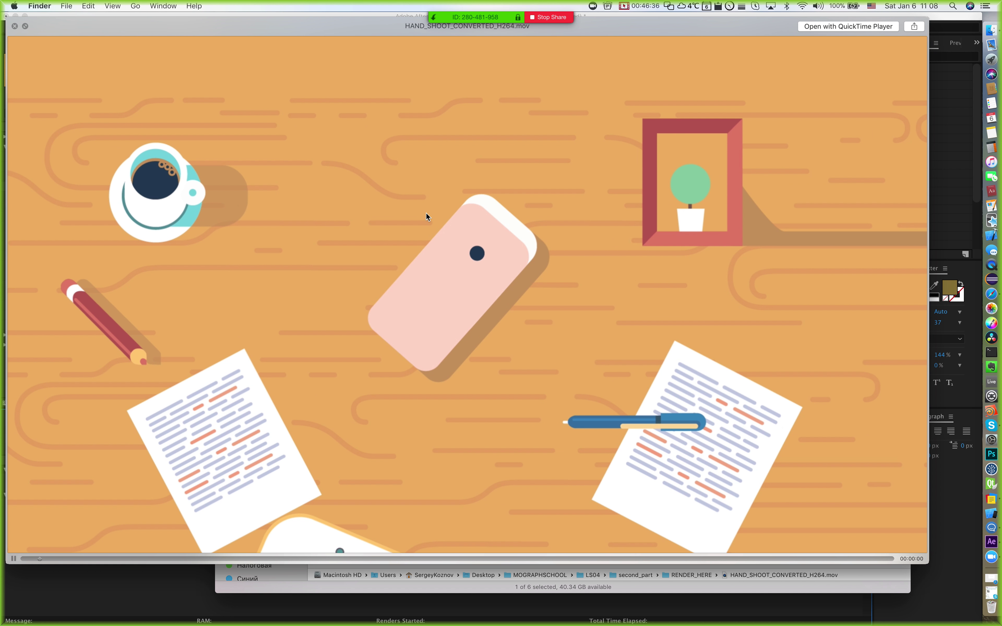
pyautogui.press('space')
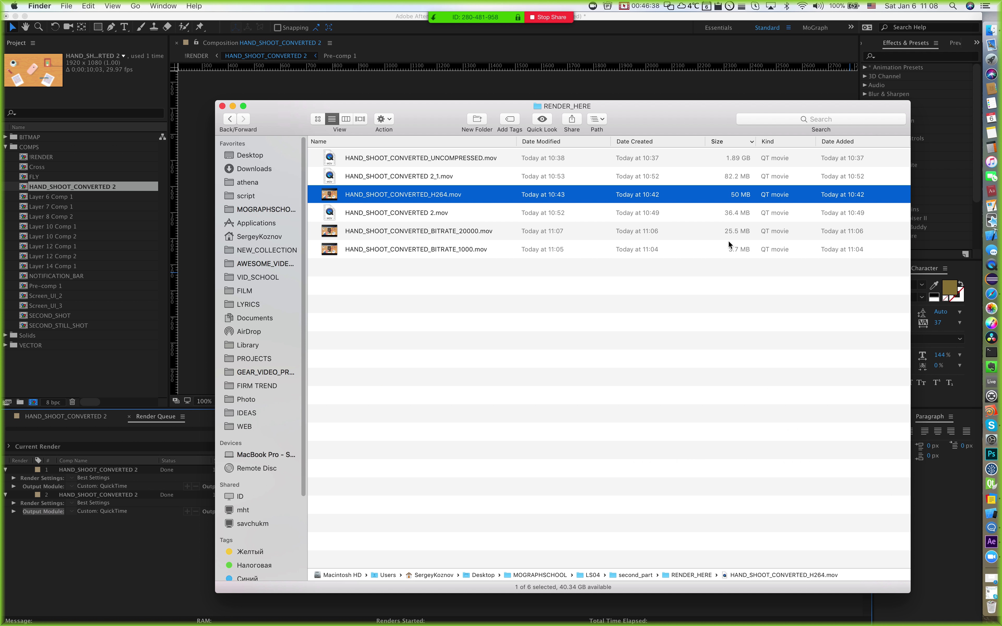
pyautogui.click(433, 234)
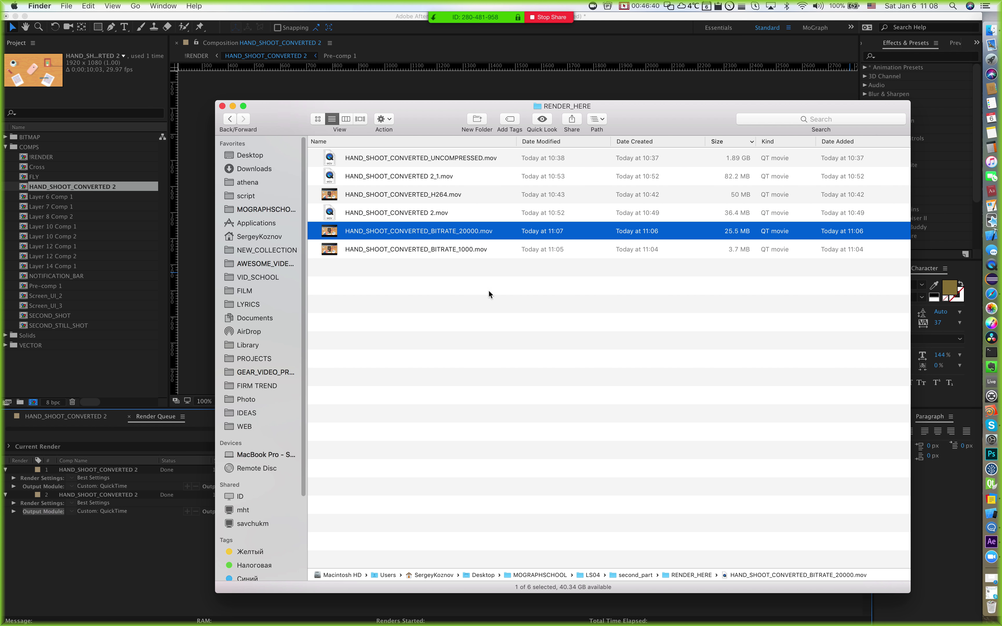
pyautogui.press('space')
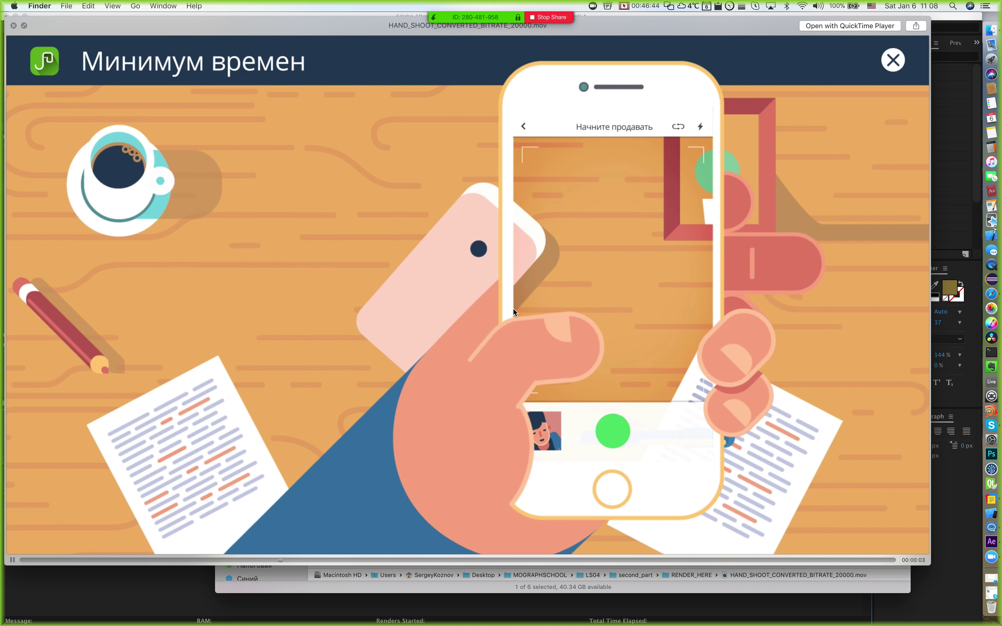
pyautogui.press('space')
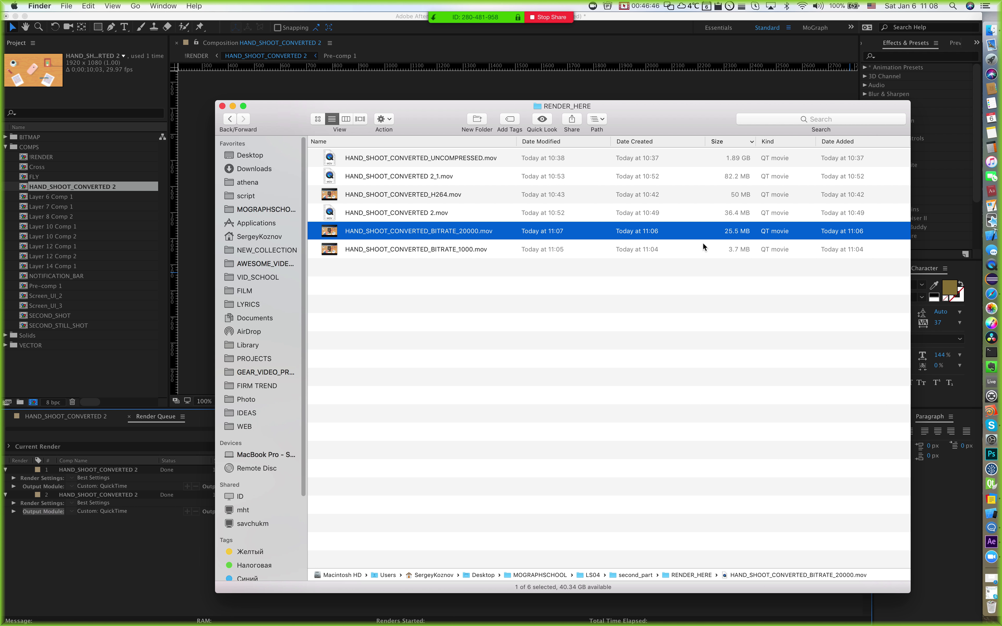
# Step: Switch back to After Effects and duplicate the render queue item that outputs HAND_SHOOT_CONVERTED_BITRATE_20000.mov
pyautogui.moveTo(360, 105); pyautogui.dragTo(331, 81)
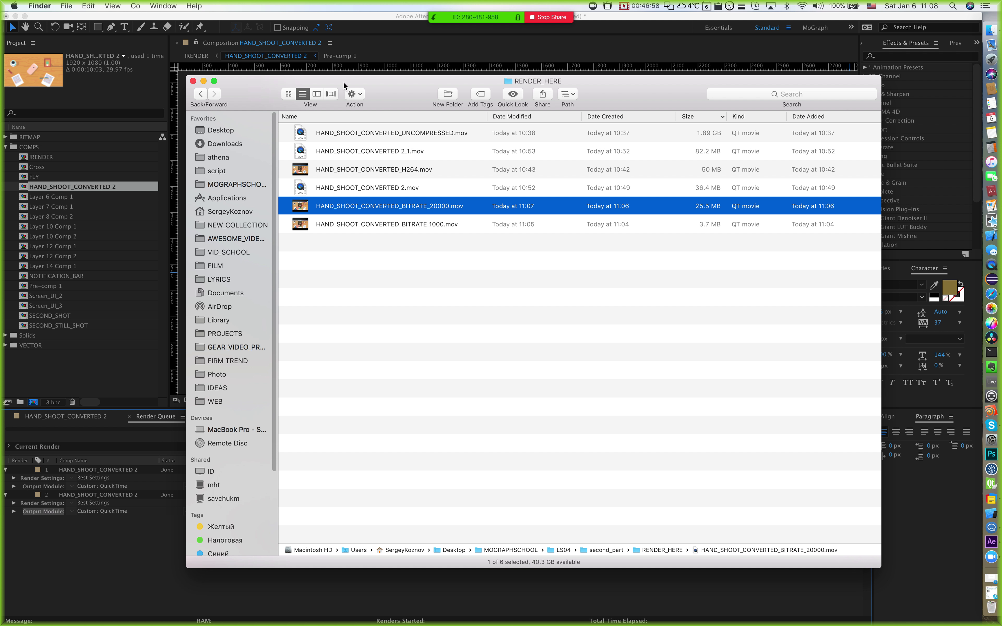
pyautogui.click(378, 25)
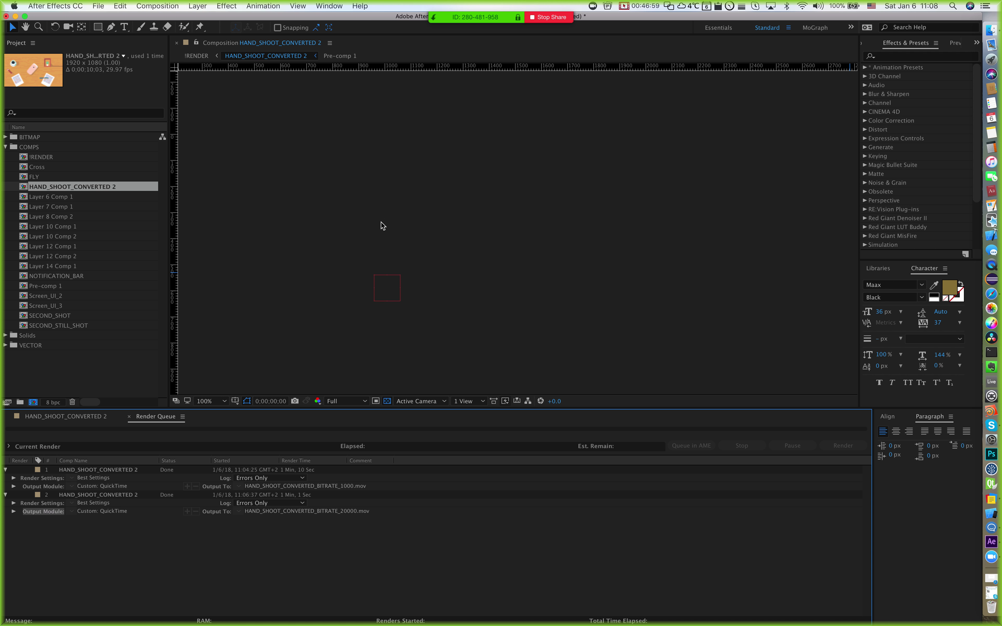
pyautogui.click(88, 416)
pyautogui.click(149, 418)
pyautogui.click(128, 495)
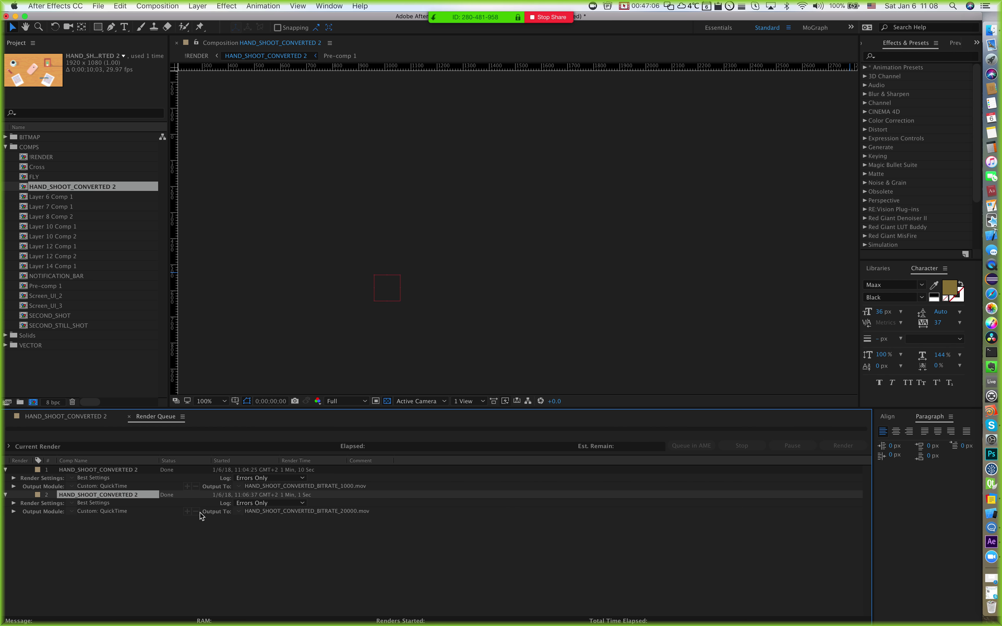
pyautogui.press('super+d')
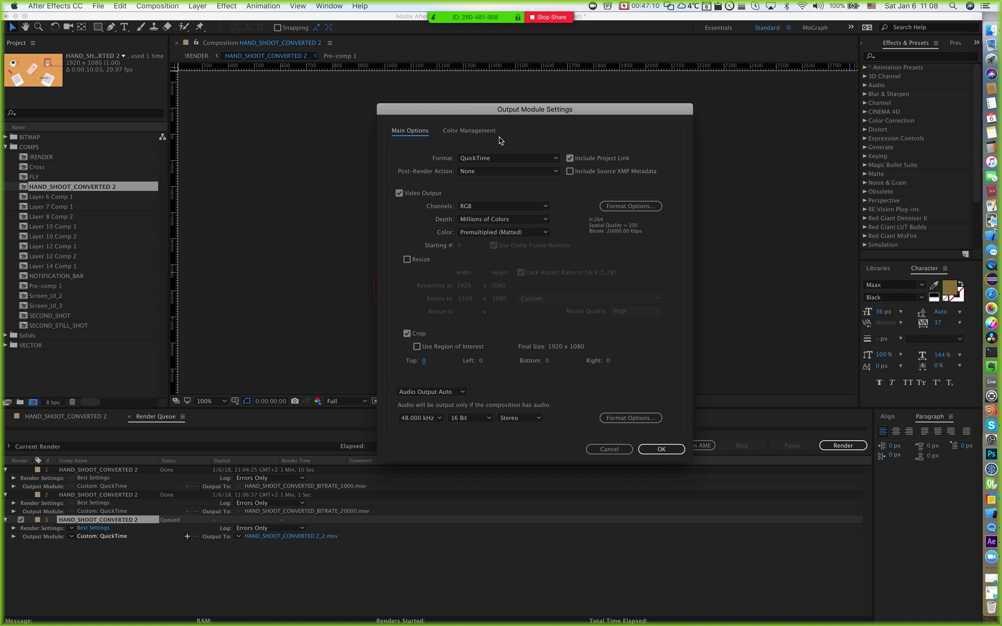
# Step: Set the duplicated item's QuickTime video codec to Apple ProRes 422 (HQ) and accept the output module settings
pyautogui.click(632, 204)
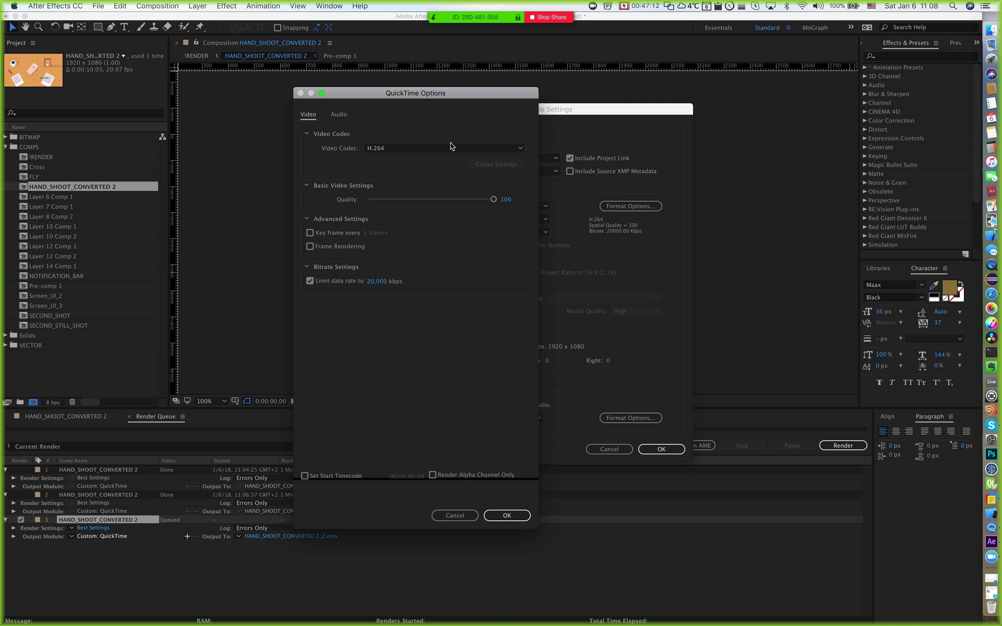
pyautogui.click(439, 148)
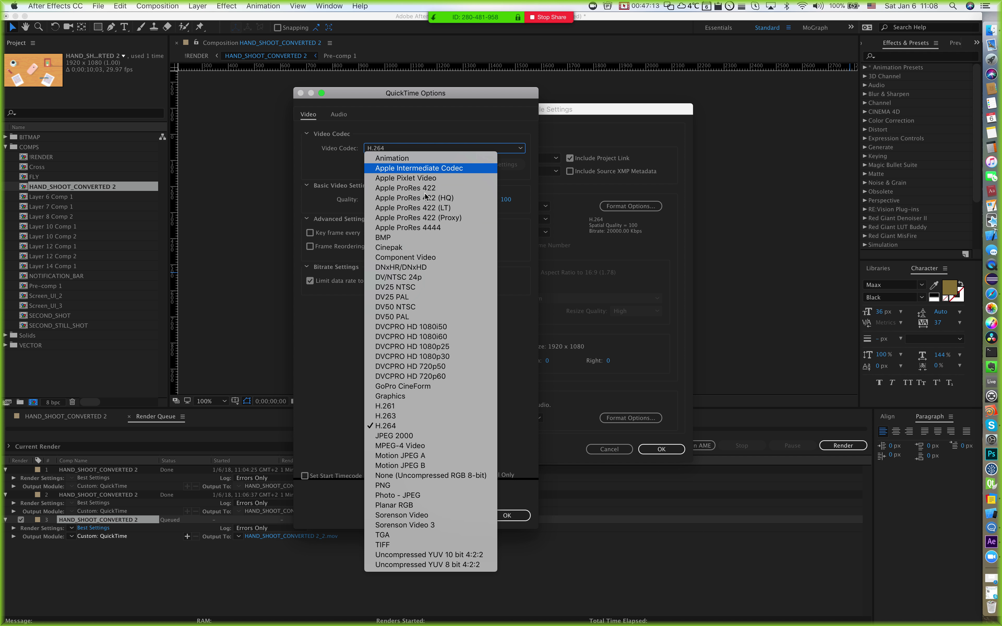
pyautogui.click(422, 228)
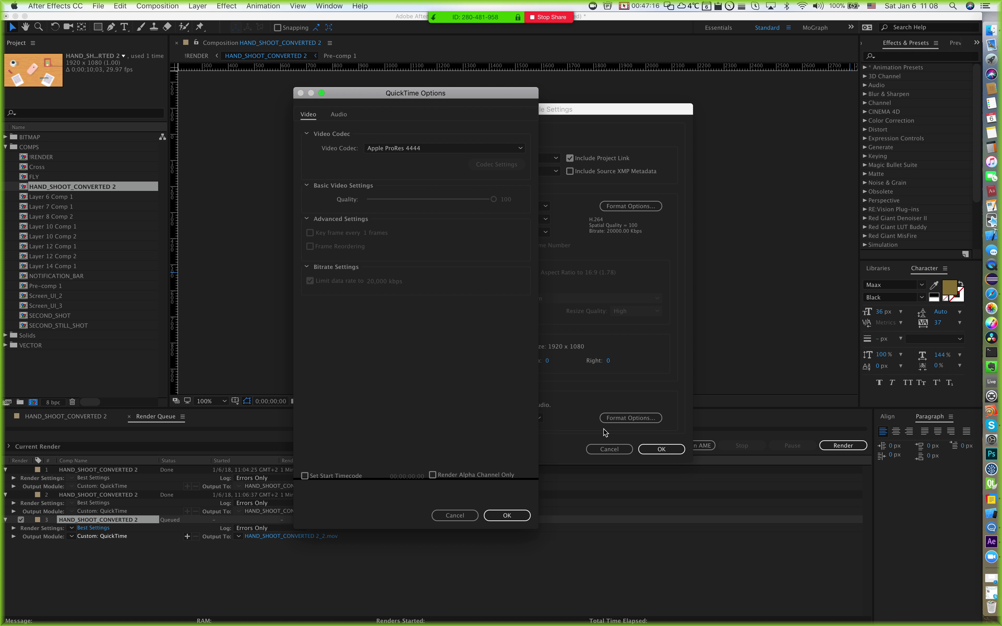
pyautogui.click(463, 147)
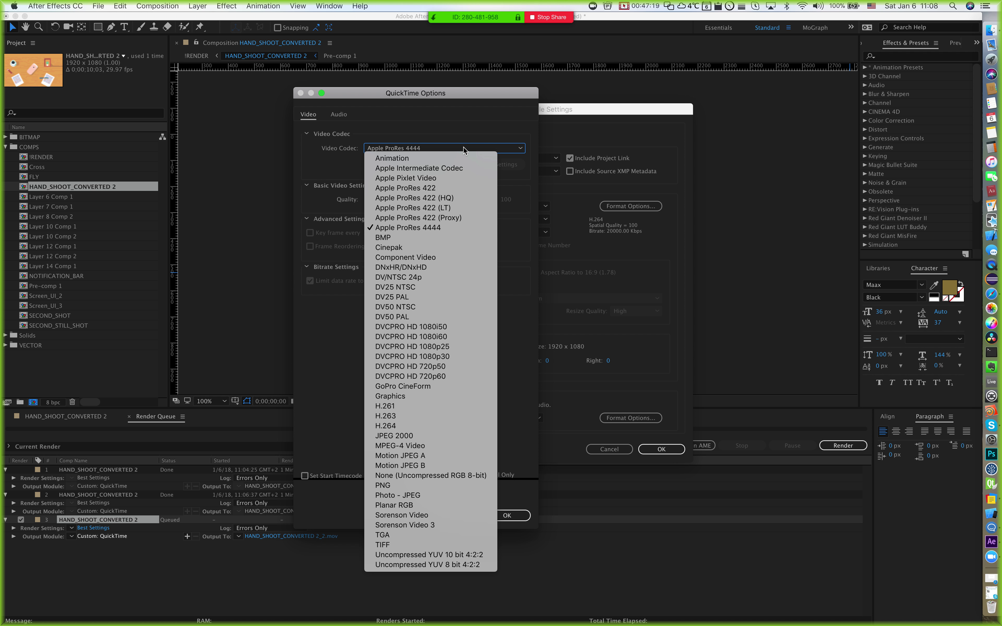
pyautogui.click(439, 198)
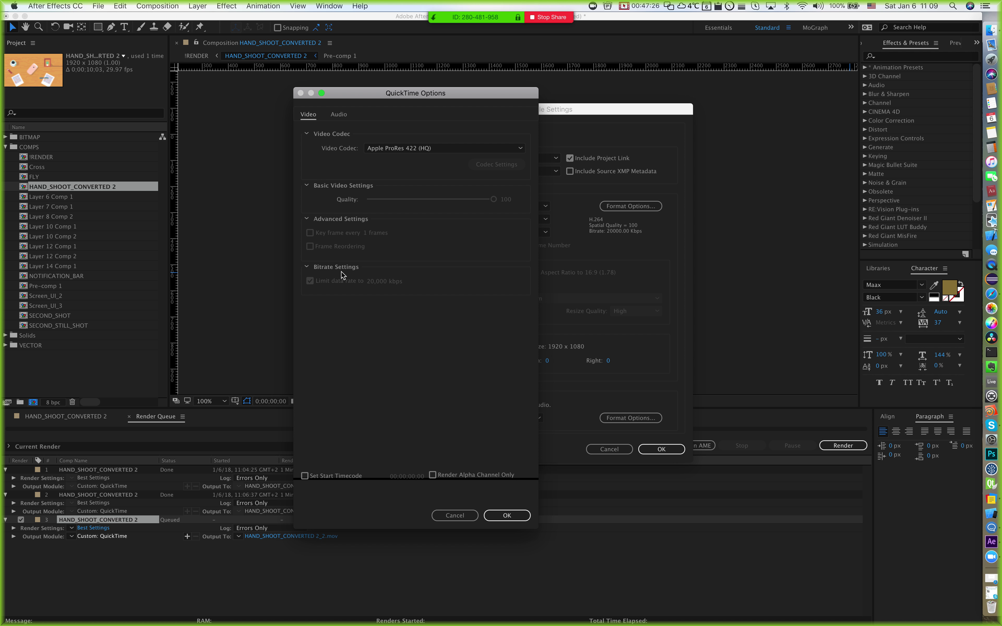
pyautogui.click(465, 151)
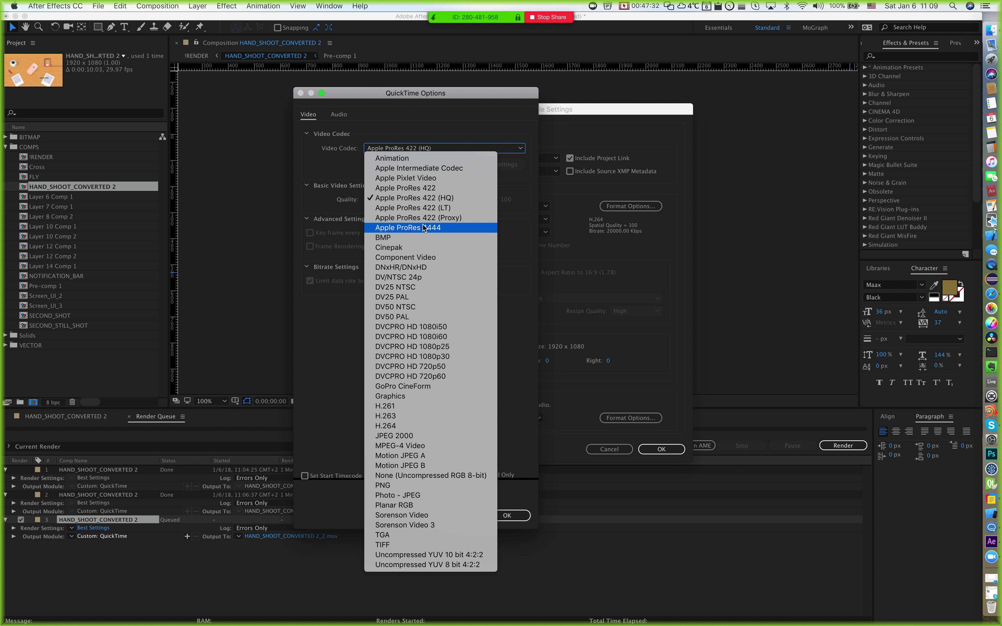
pyautogui.press('Escape')
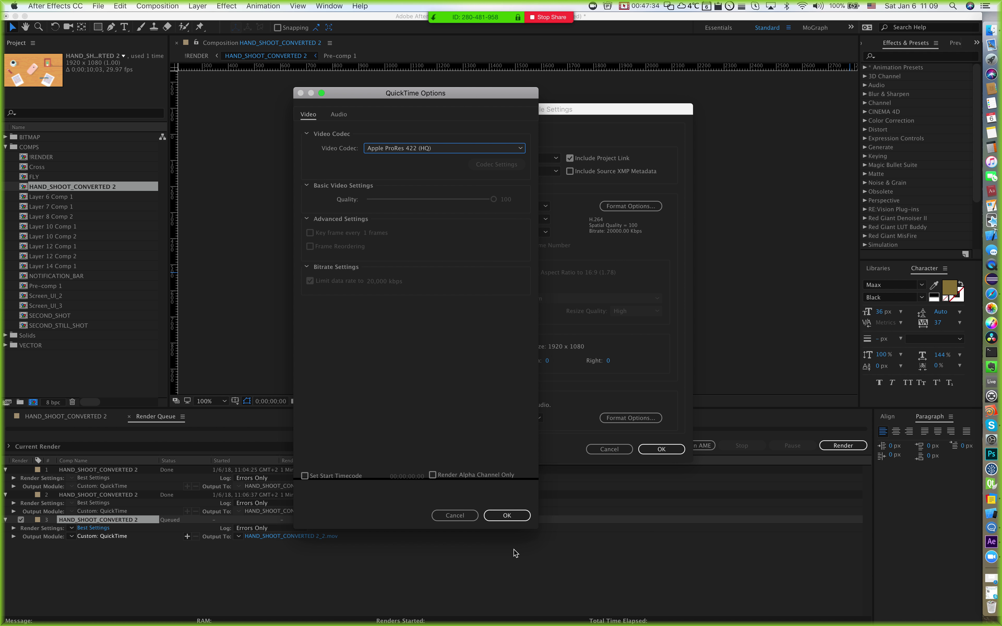
pyautogui.click(507, 515)
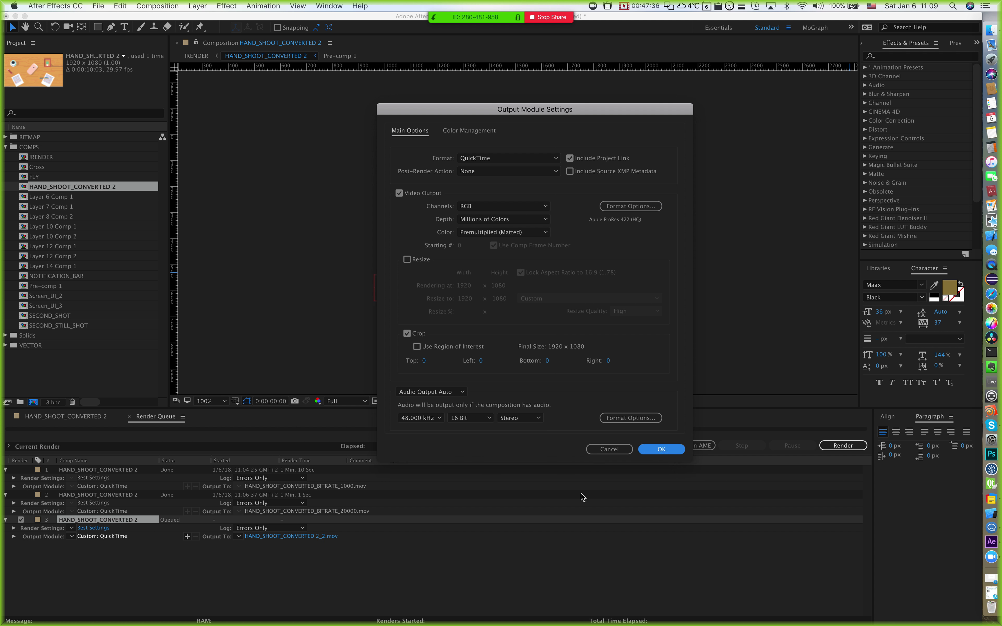
pyautogui.press('Return')
# Step: Name the duplicated item's output file HAND_SHOOT_CONVERTED_PROREZ.mov and save it in the RENDER_HERE folder
pyautogui.click(313, 541)
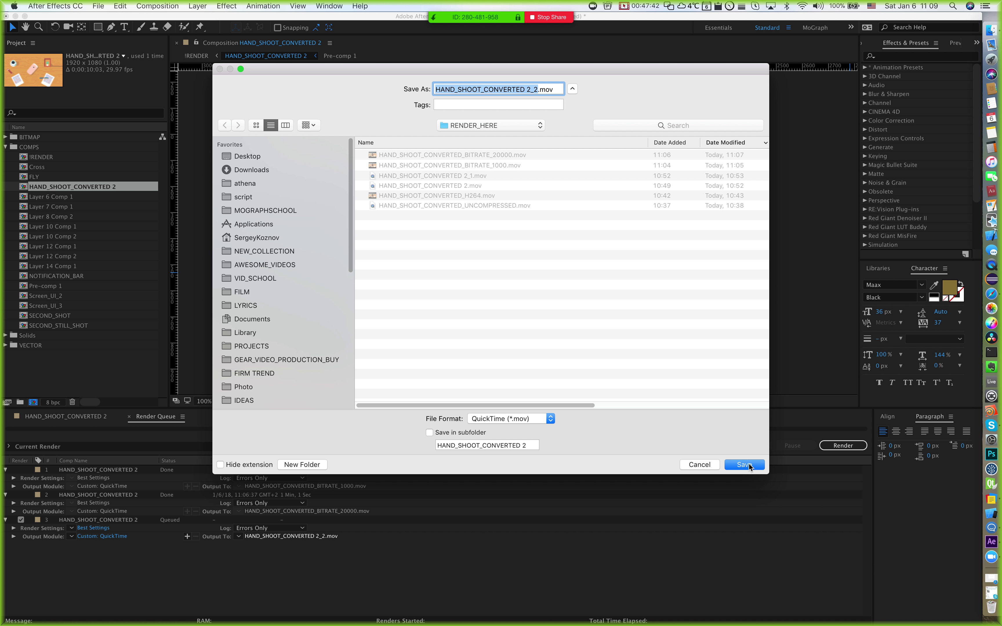
pyautogui.press('Right')
pyautogui.press('BackSpace')
pyautogui.press('BackSpace')
pyautogui.press('BackSpace')
pyautogui.press('BackSpace')
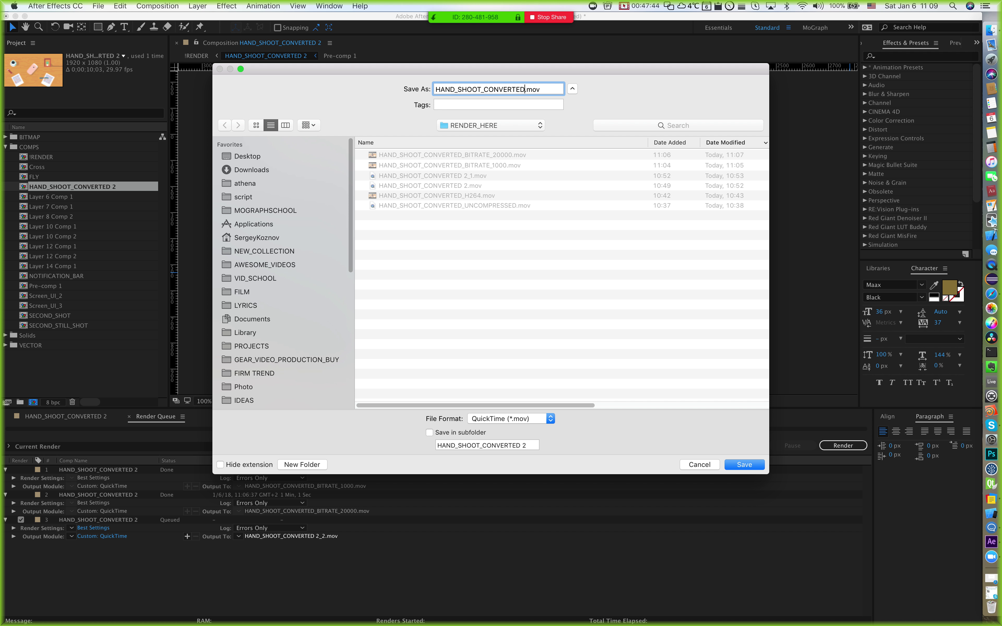
pyautogui.write('_')
pyautogui.write('REZ')
pyautogui.press('Return')
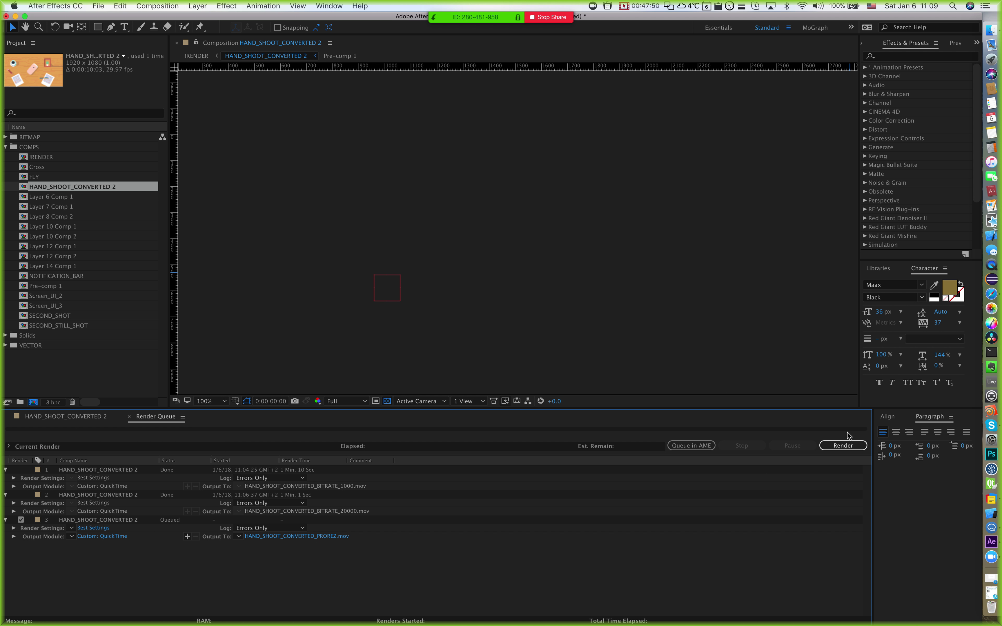
# Step: Check the ProRes item's output destination without changing it and start rendering the queue
pyautogui.click(325, 536)
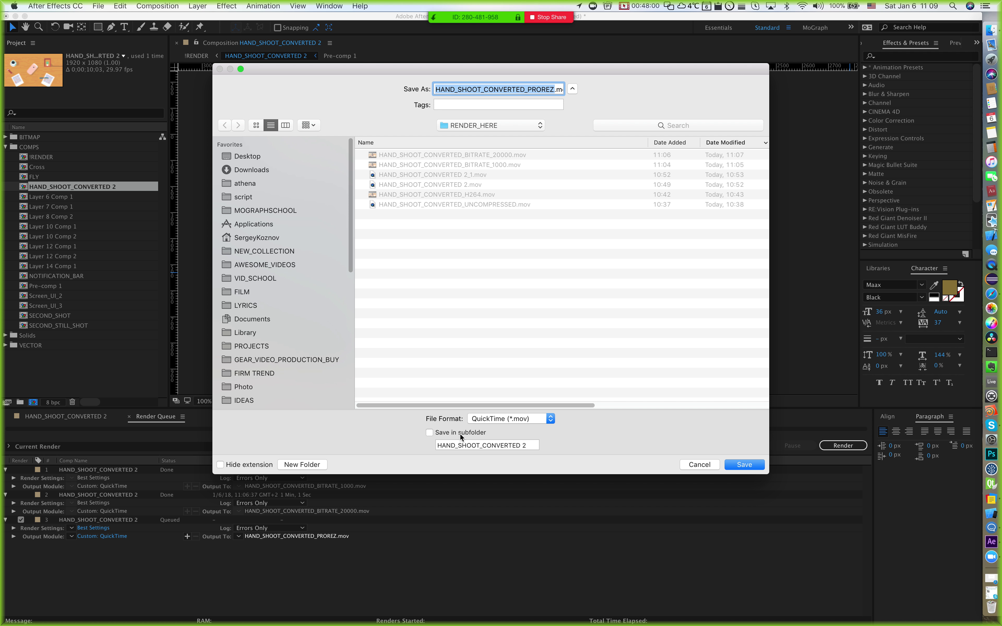
pyautogui.press('Escape')
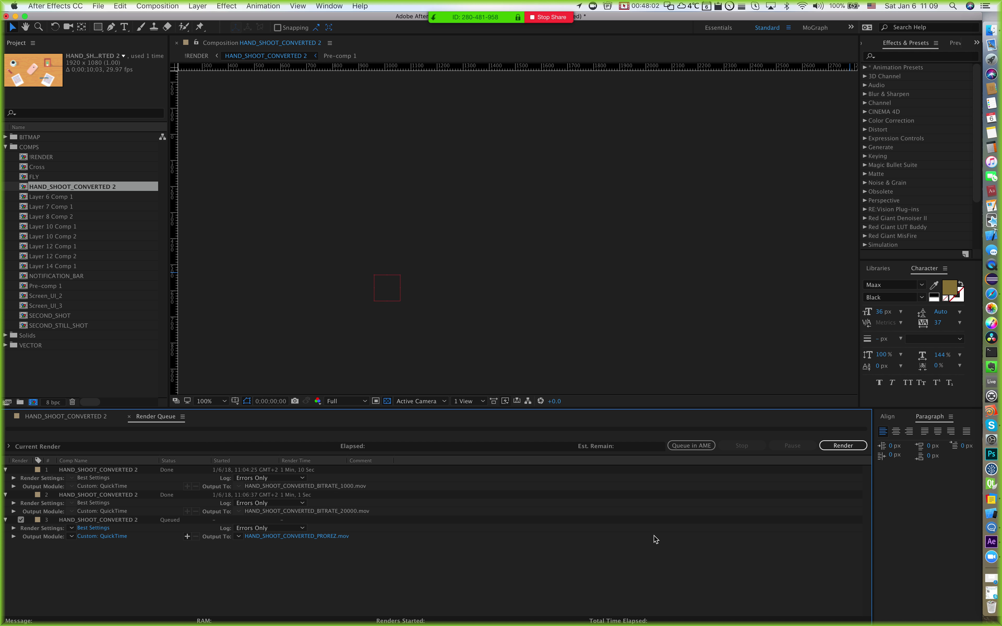
pyautogui.click(849, 446)
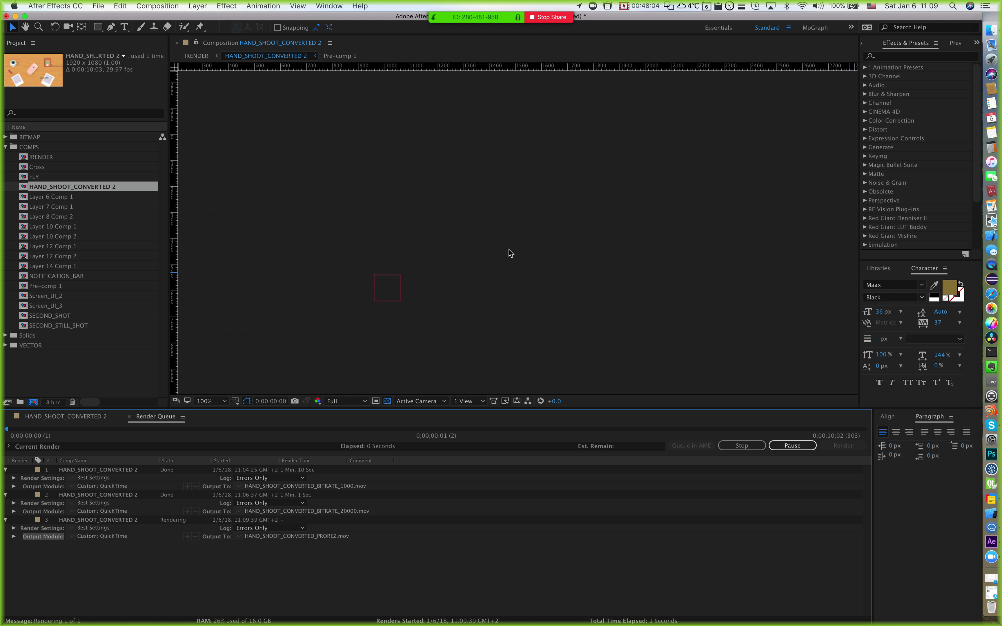
# Step: Switch to the RENDER_HERE folder in Finder, enlarge its window and widen the sidebar to show full folder names
pyautogui.press('super+Tab')
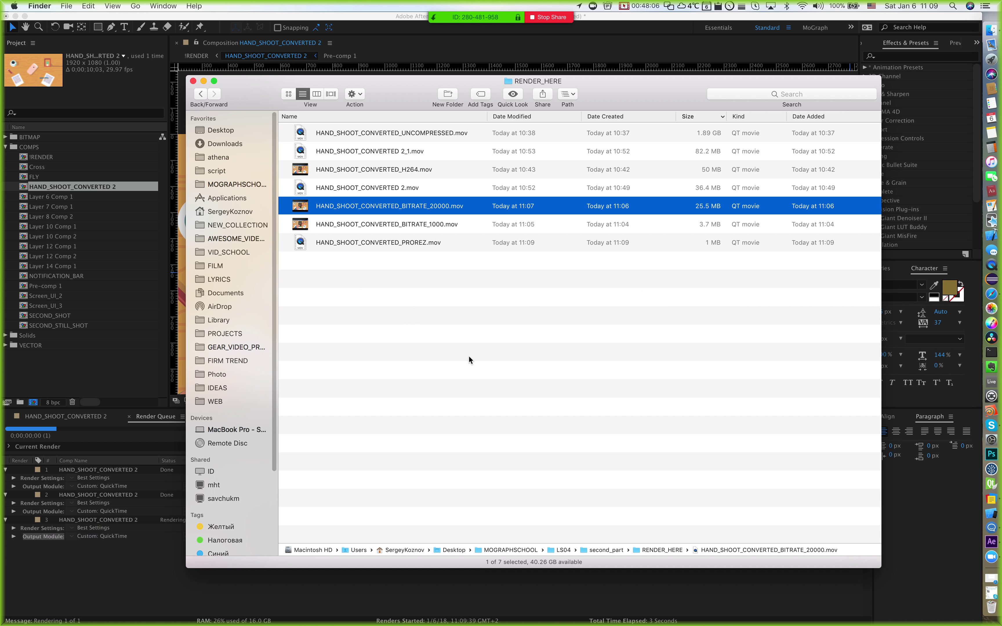
pyautogui.click(469, 356)
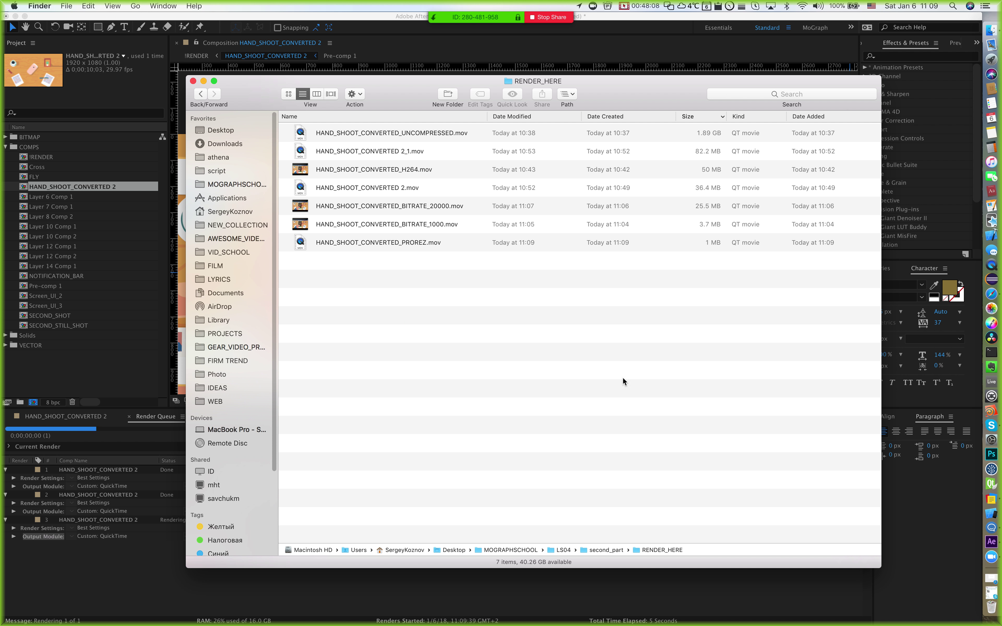
pyautogui.moveTo(386, 94); pyautogui.dragTo(451, 107)
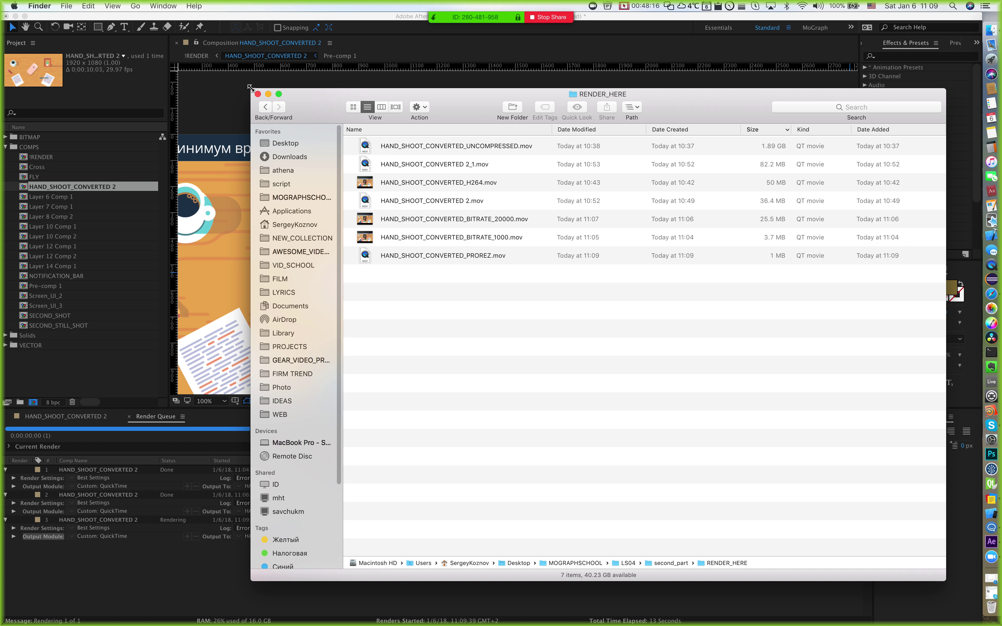
pyautogui.moveTo(251, 88); pyautogui.dragTo(202, 66)
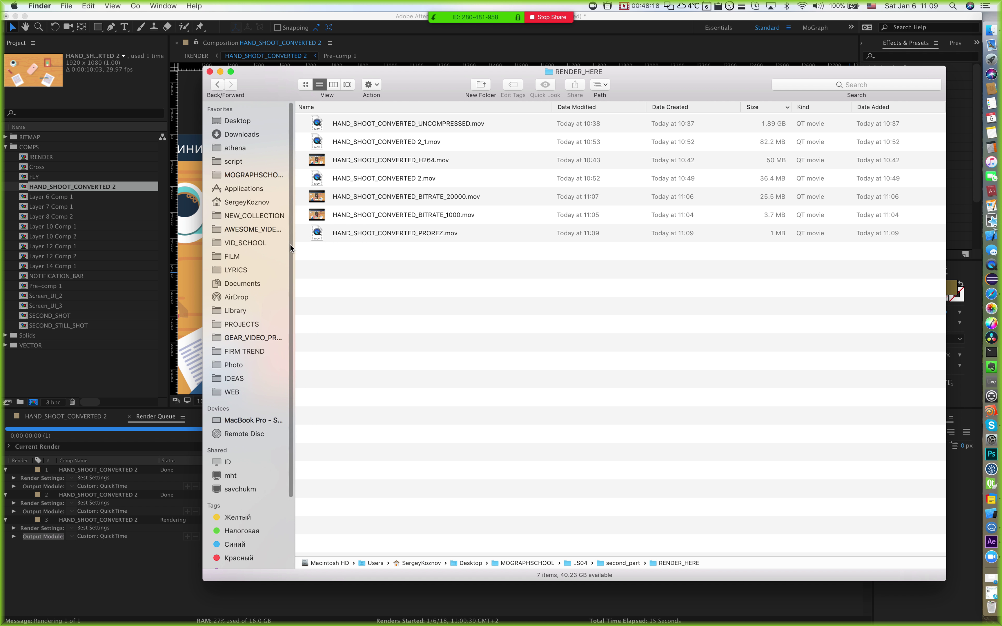
pyautogui.moveTo(293, 245); pyautogui.dragTo(340, 240)
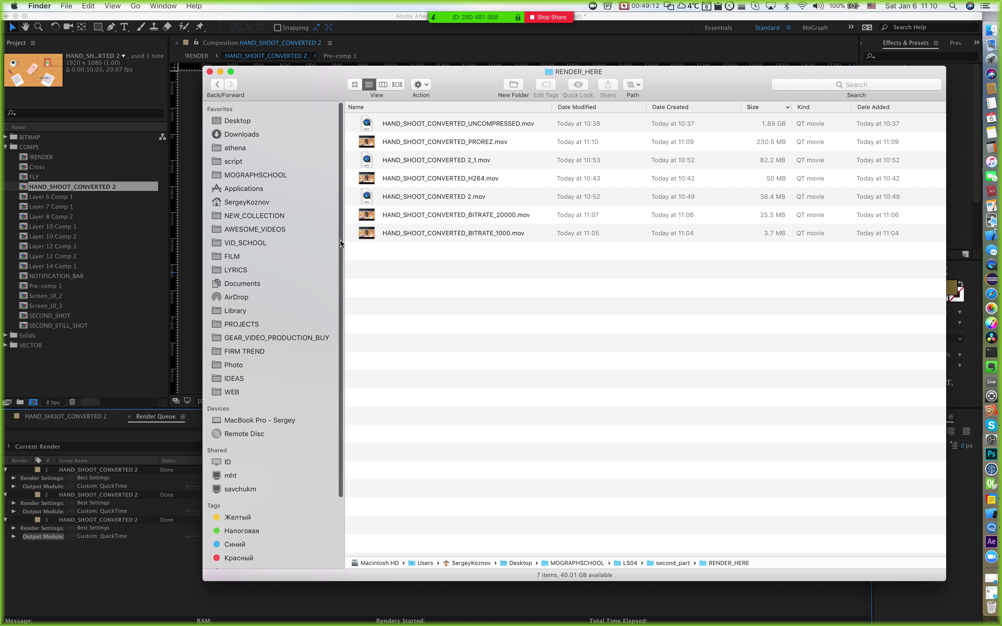
# Step: Preview HAND_SHOOT_CONVERTED_PROREZ.mov and compare its file size with the uncompressed movie in RENDER_HERE
pyautogui.click(503, 147)
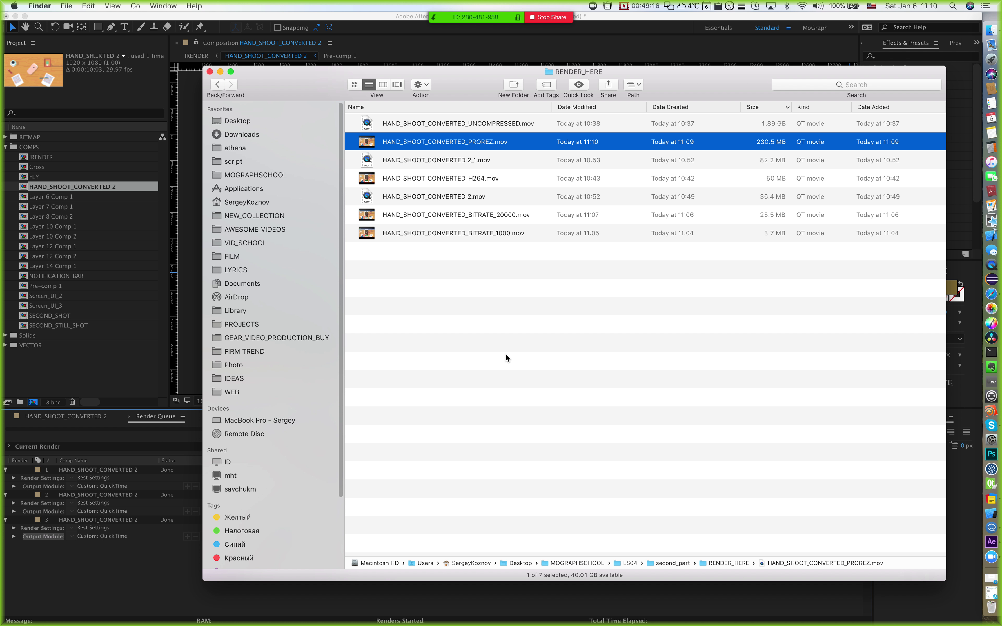
pyautogui.press('space')
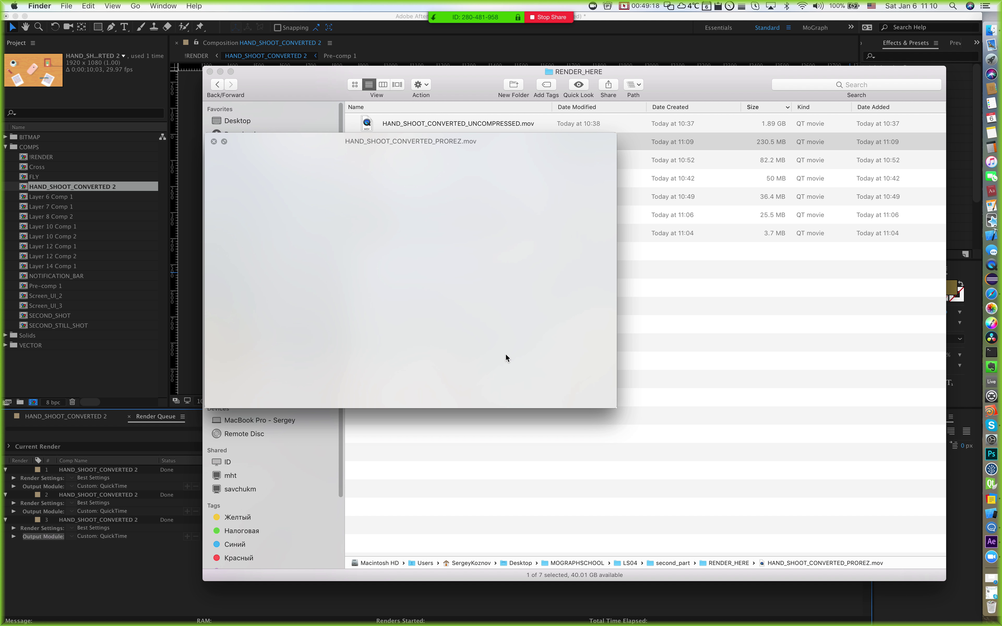
pyautogui.press('space')
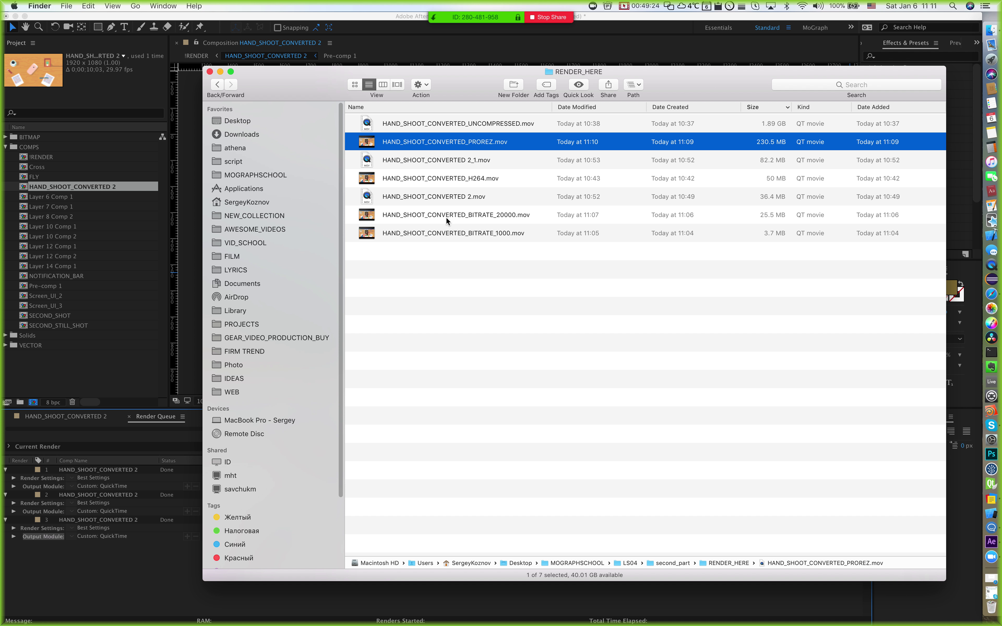
pyautogui.click(435, 129)
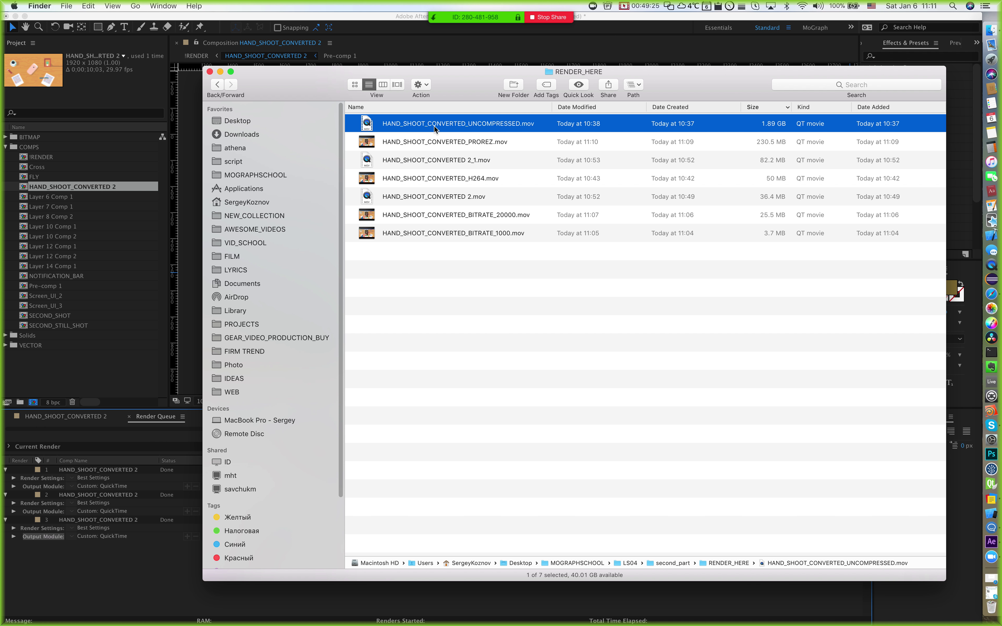
pyautogui.click(431, 148)
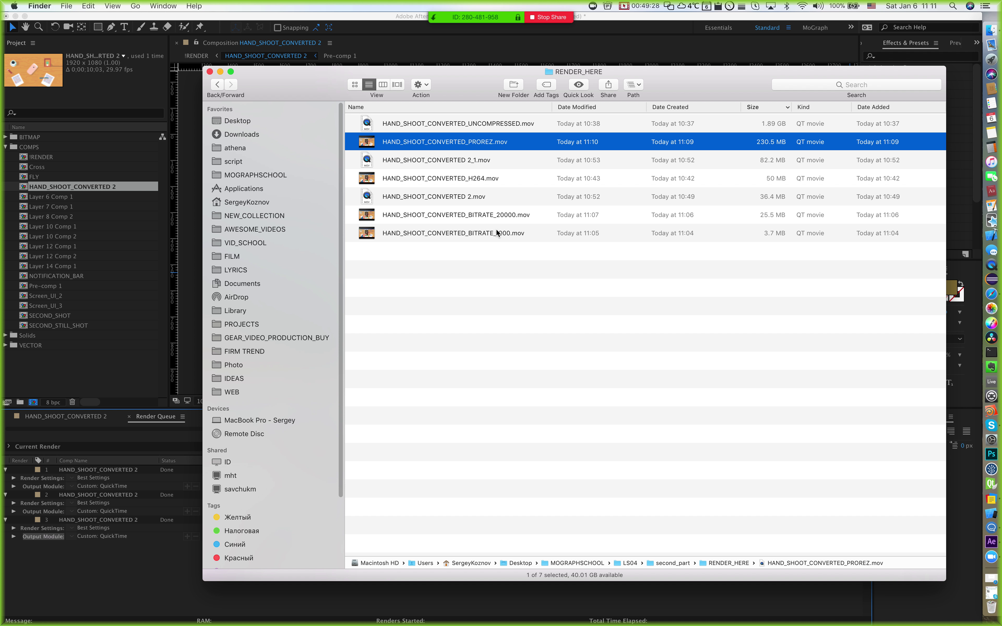
pyautogui.press('space')
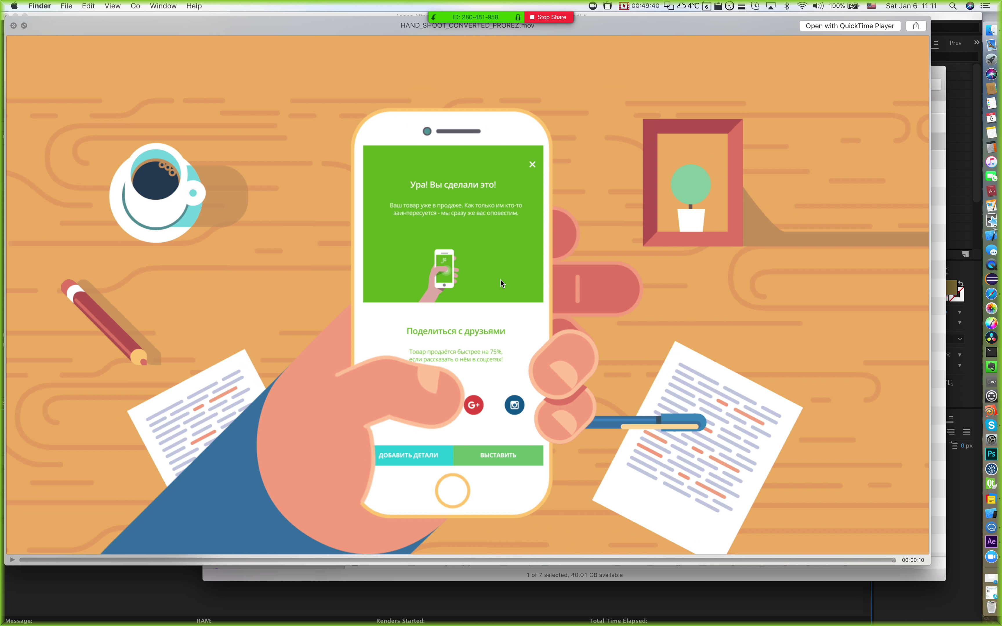
# Step: Close the preview, open HAND_SHOOT_CONVERTED_PROREZ.mov in QuickTime Player, shrink its window and move it below the listed movie files
pyautogui.press('space')
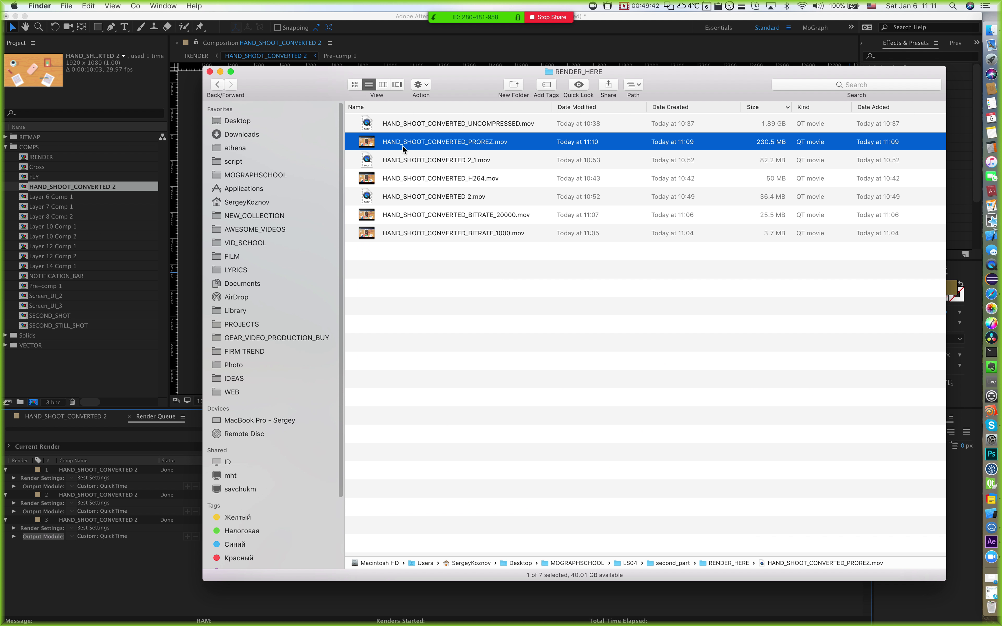
pyautogui.rightClick(403, 145)
pyautogui.moveTo(468, 162)
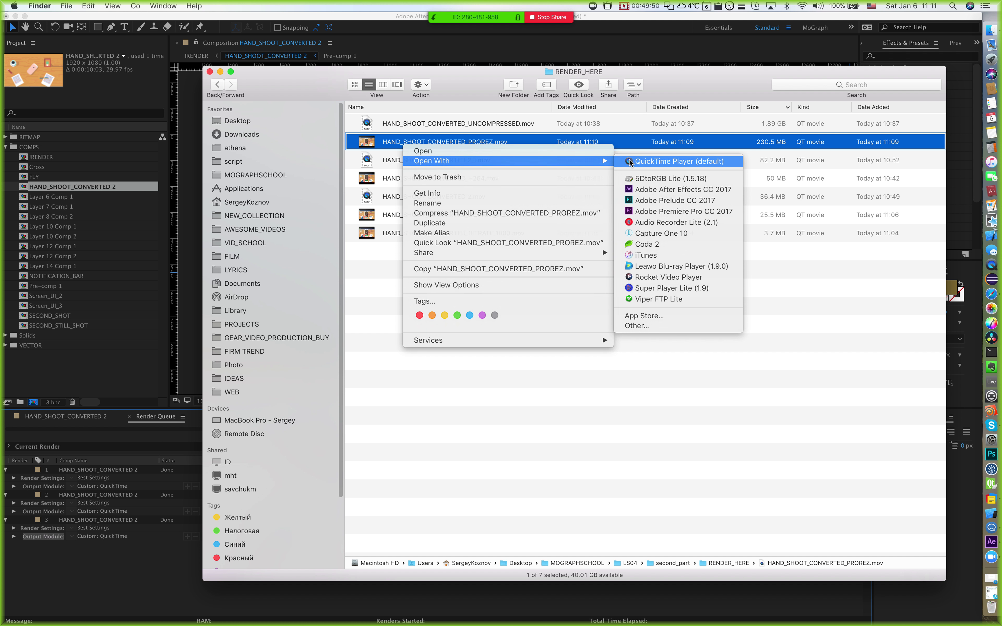
pyautogui.click(670, 161)
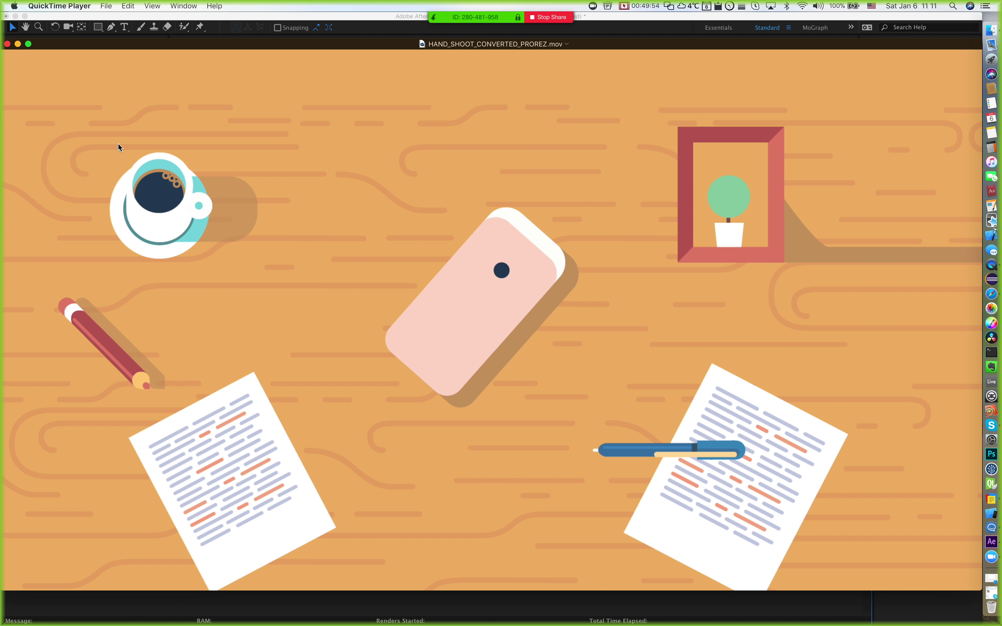
pyautogui.moveTo(46, 46); pyautogui.dragTo(73, 62)
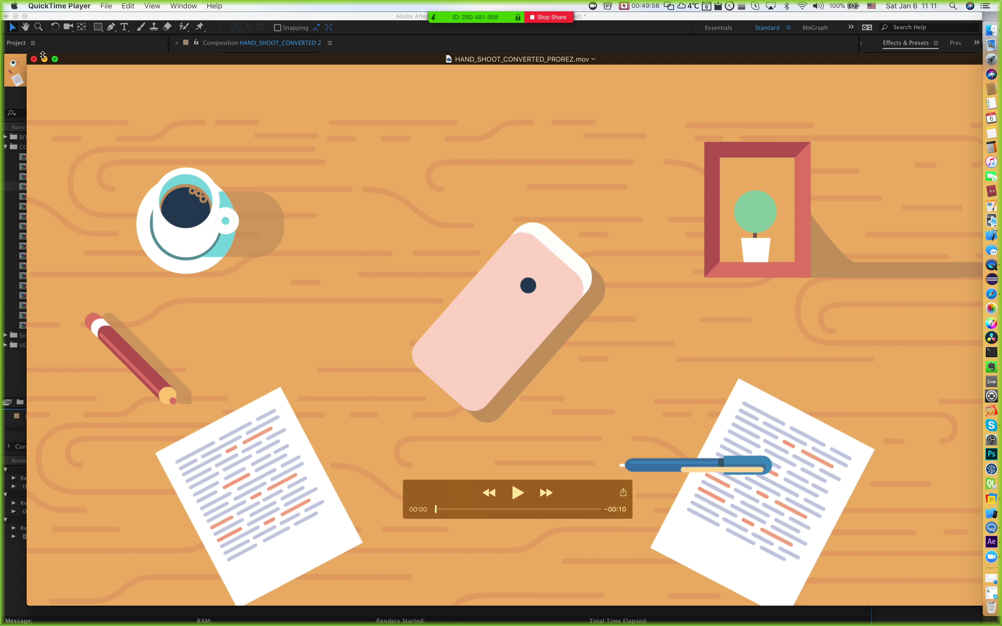
pyautogui.moveTo(138, 116); pyautogui.dragTo(267, 187)
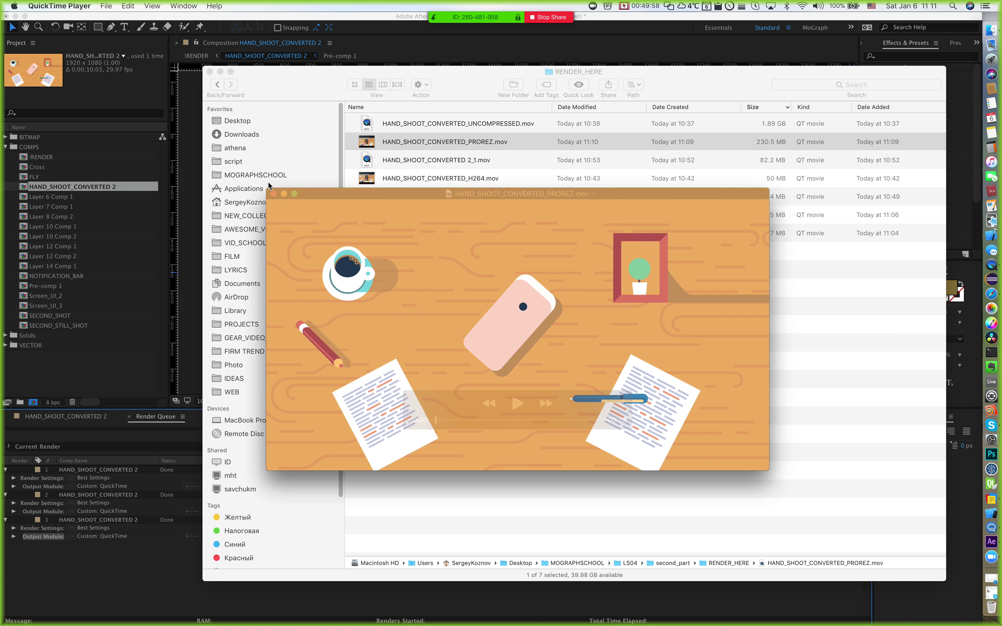
pyautogui.moveTo(414, 194); pyautogui.dragTo(382, 249)
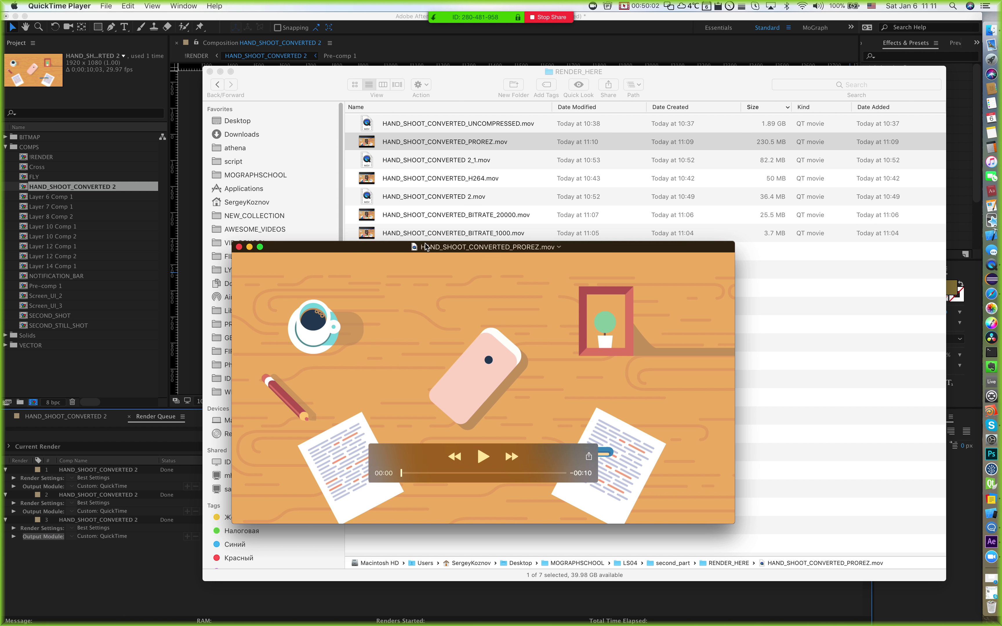
# Step: Open HAND_SHOOT_CONVERTED_BITRATE_20000.mov in QuickTime Player from the RENDER_HERE folder, shrink its window and move it aside from the ProRes movie
pyautogui.rightClick(478, 219)
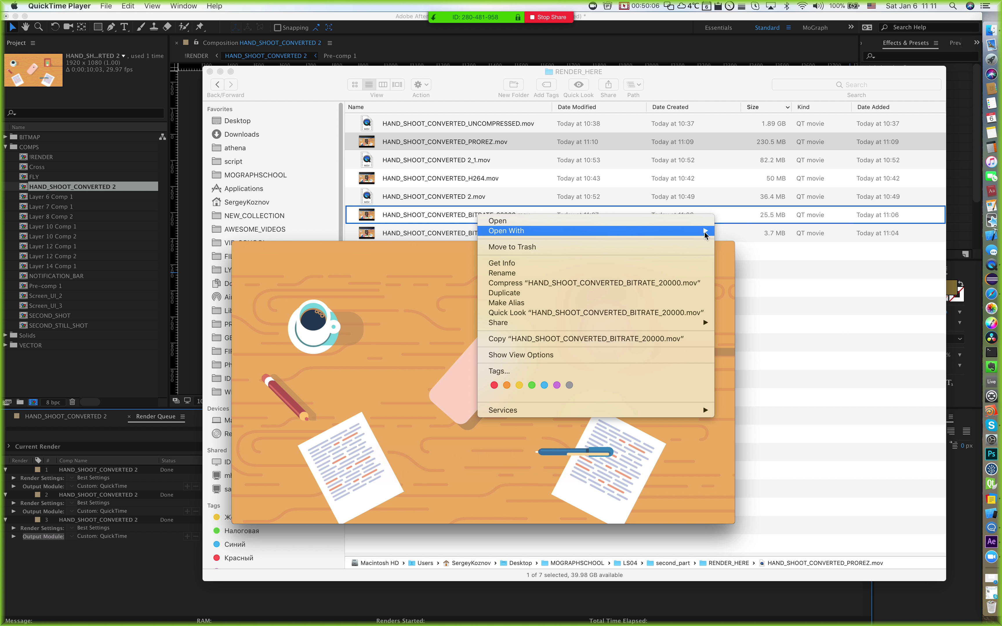
pyautogui.moveTo(706, 235)
pyautogui.click(749, 229)
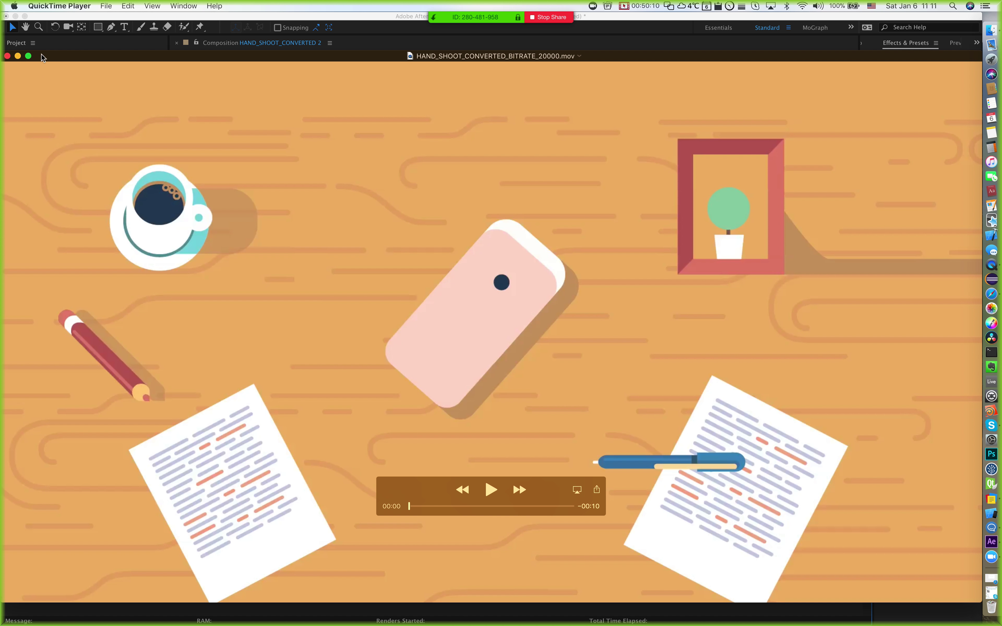
pyautogui.moveTo(42, 57); pyautogui.dragTo(128, 60)
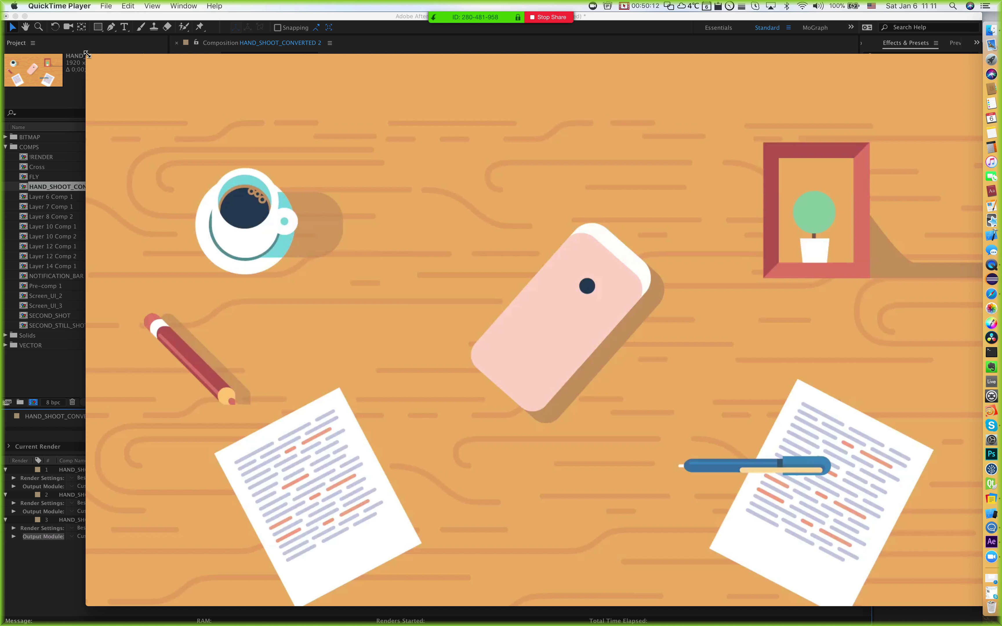
pyautogui.press('super+1')
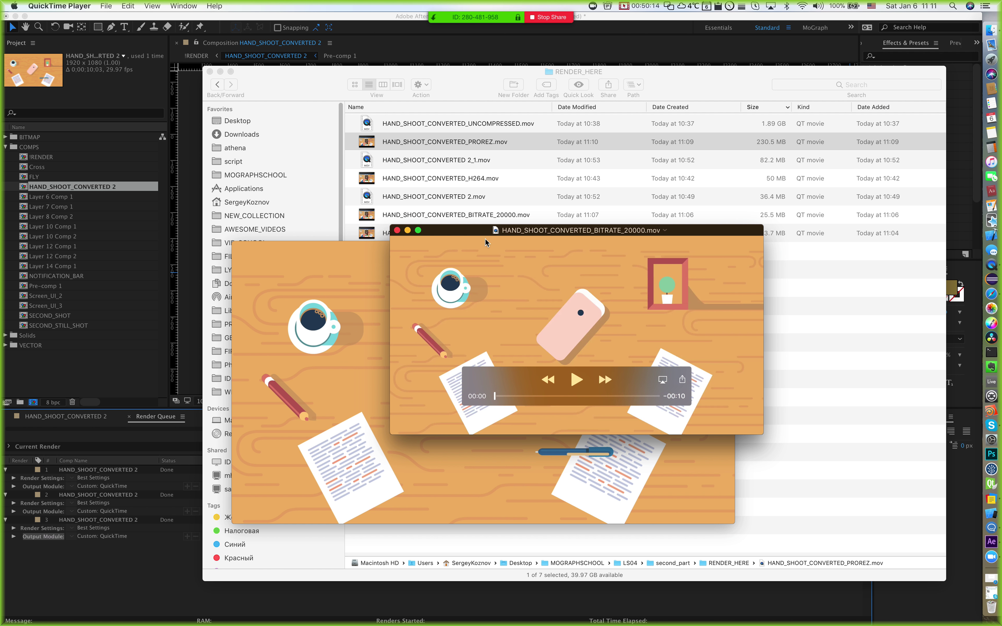
pyautogui.moveTo(485, 239); pyautogui.dragTo(651, 231)
# Step: Arrange the ProRes and BITRATE_20000 movie windows side by side without overlap
pyautogui.click(418, 247)
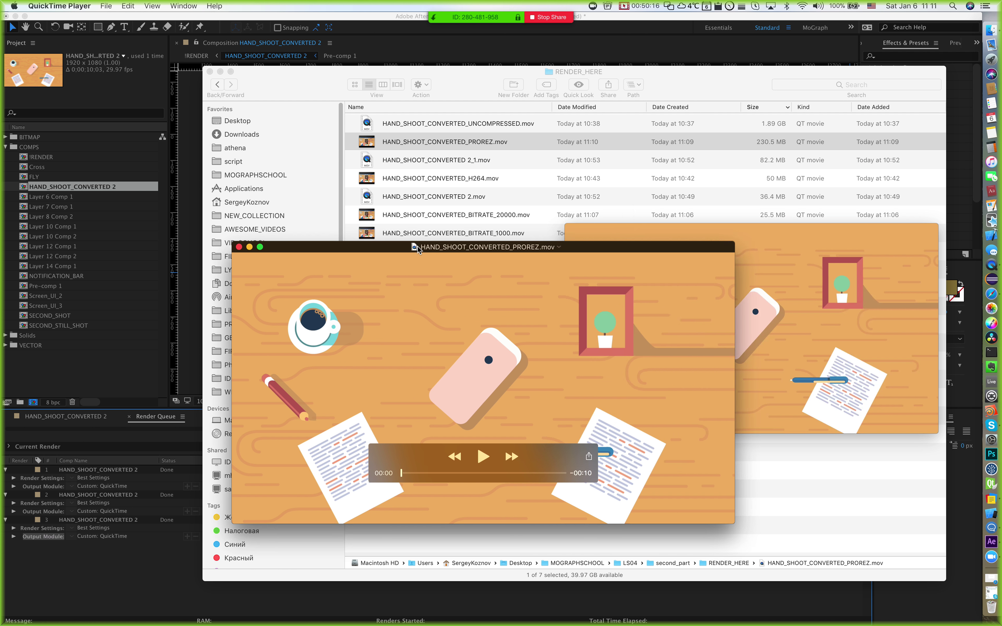
pyautogui.moveTo(417, 246); pyautogui.dragTo(268, 140)
pyautogui.click(653, 243)
pyautogui.moveTo(653, 243); pyautogui.dragTo(664, 180)
pyautogui.moveTo(486, 142); pyautogui.dragTo(431, 141)
pyautogui.moveTo(653, 168); pyautogui.dragTo(592, 171)
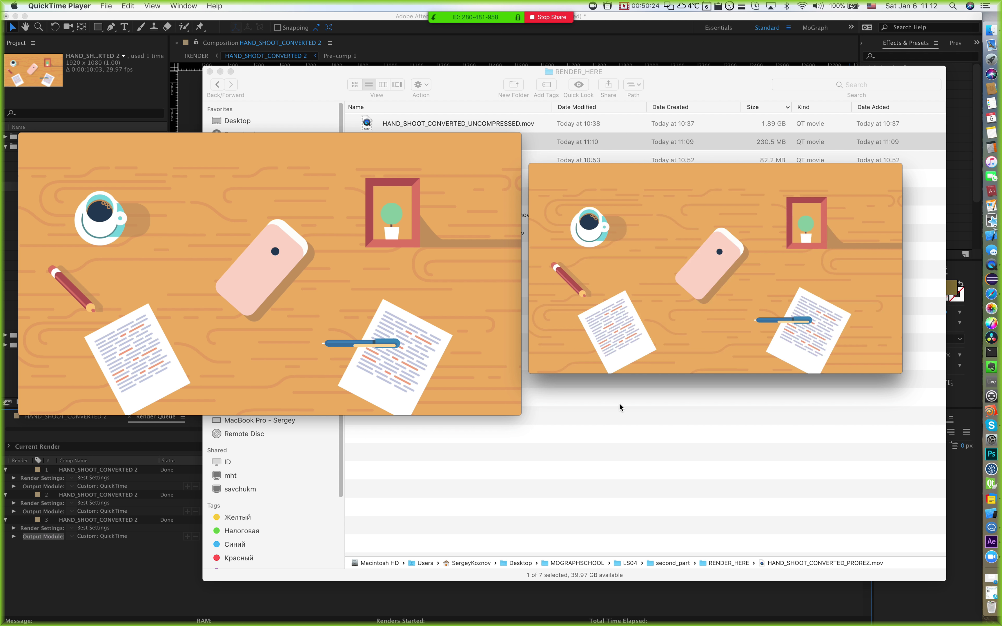
# Step: Enlarge both movie windows so the artwork is large enough for comparing detail, shifting the BITRATE_20000 window over the ProRes one
pyautogui.moveTo(525, 374); pyautogui.dragTo(329, 496)
pyautogui.click(221, 359)
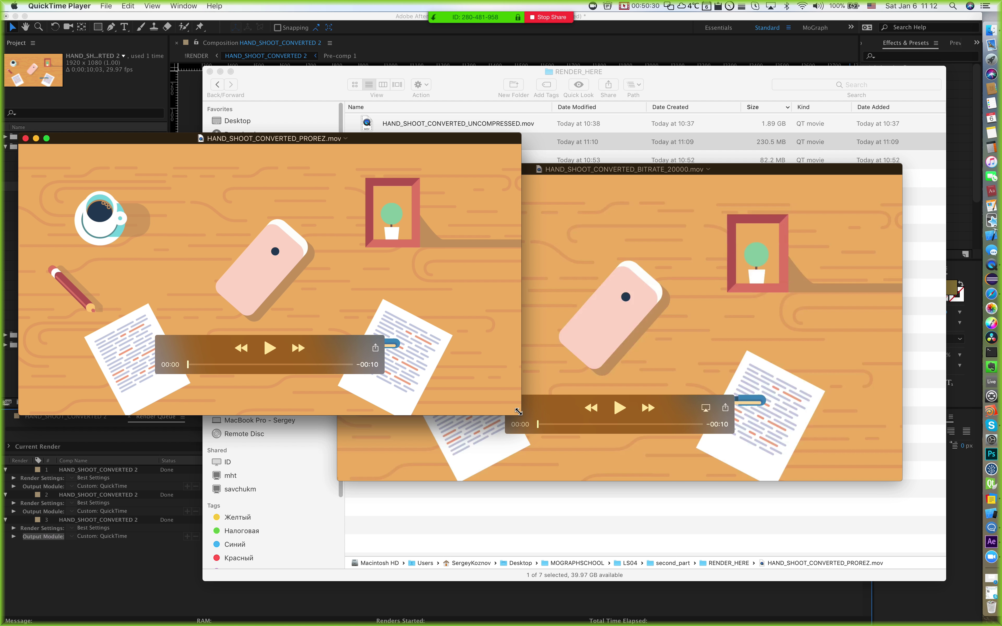
pyautogui.moveTo(518, 413); pyautogui.dragTo(732, 535)
pyautogui.moveTo(793, 194); pyautogui.dragTo(880, 104)
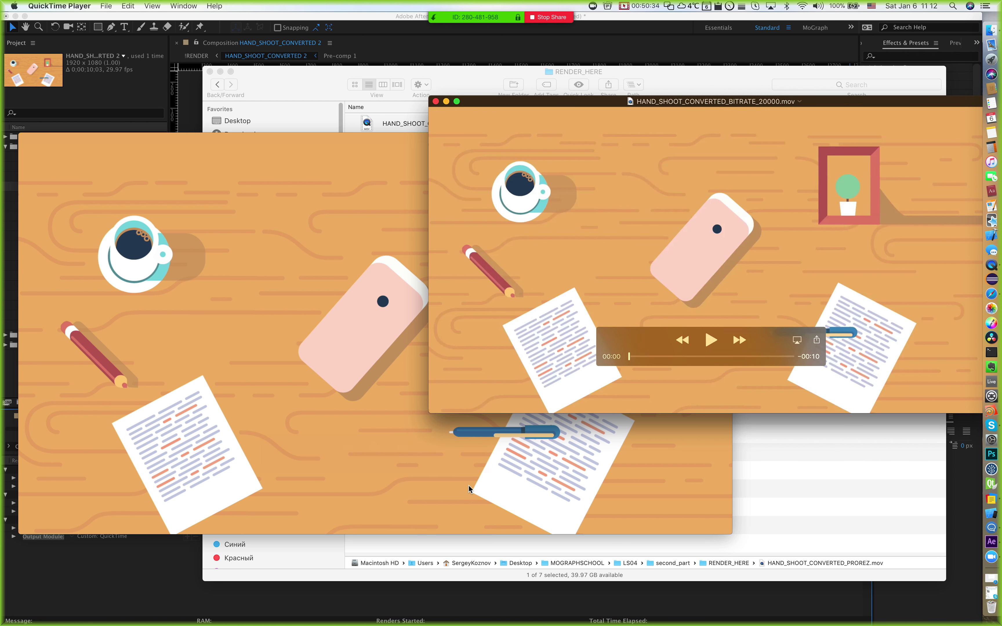
pyautogui.moveTo(430, 412); pyautogui.dragTo(236, 466)
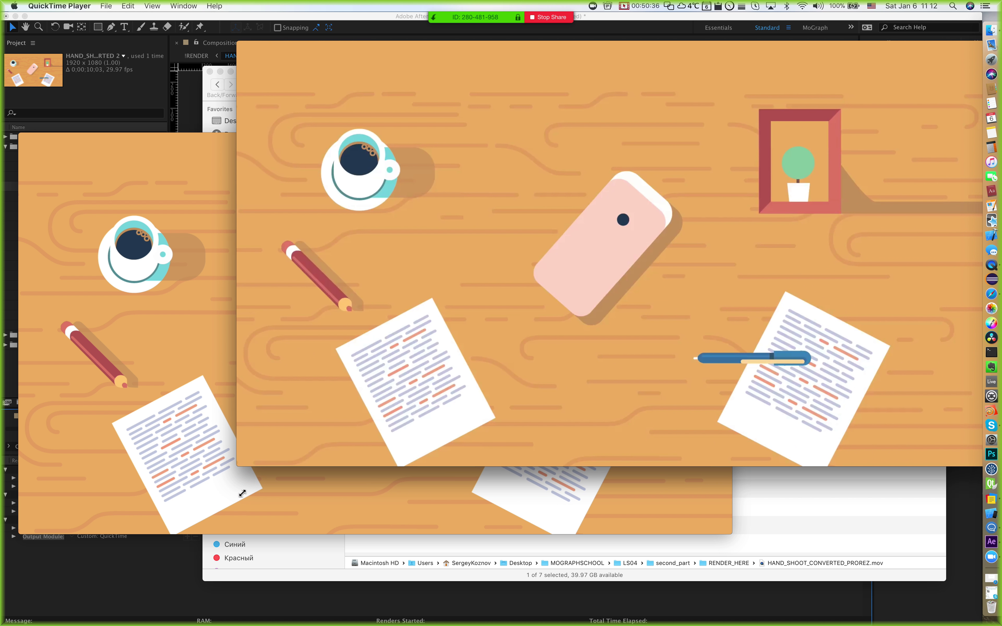
# Step: Overlap the ProRes window on the BITRATE_20000 window at matching scale with both pencils showing, and capture a screenshot of that area
pyautogui.click(184, 199)
pyautogui.moveTo(290, 139); pyautogui.dragTo(626, 55)
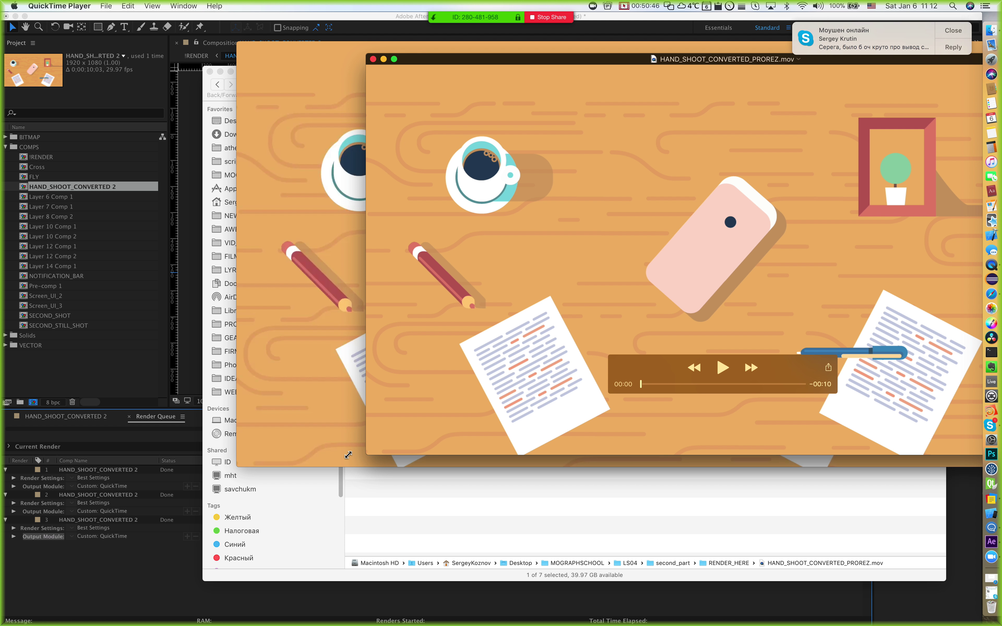
pyautogui.moveTo(366, 455); pyautogui.dragTo(335, 465)
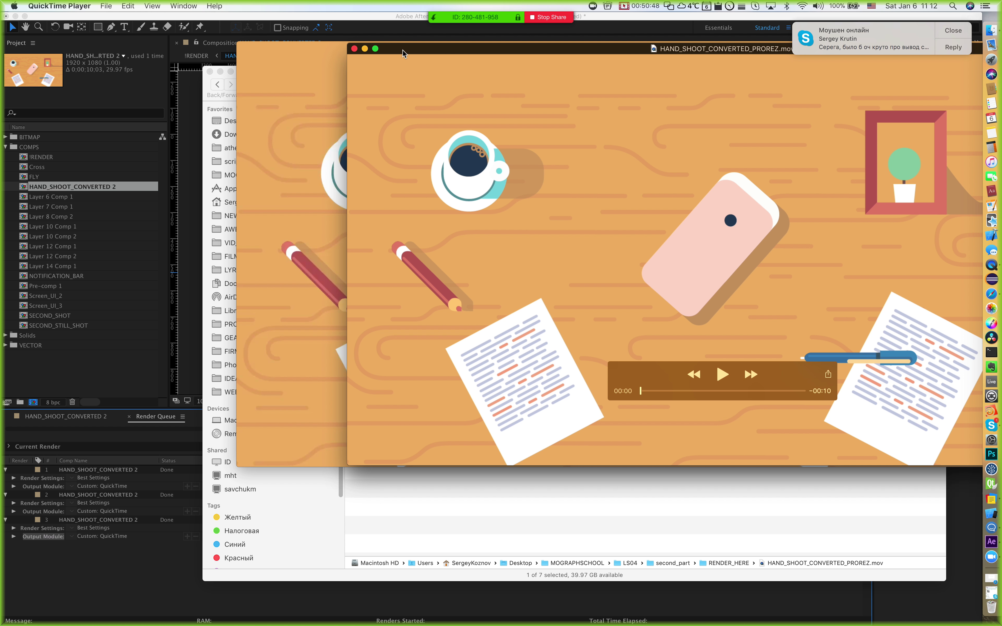
pyautogui.moveTo(403, 50); pyautogui.dragTo(426, 49)
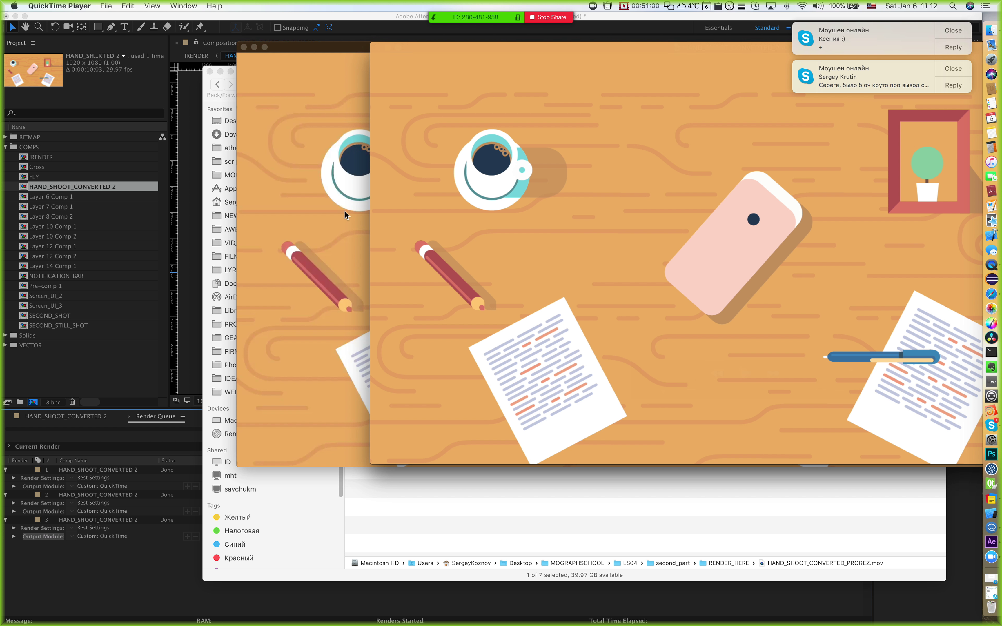
pyautogui.press('super+shift+4')
pyautogui.moveTo(248, 155); pyautogui.dragTo(577, 394)
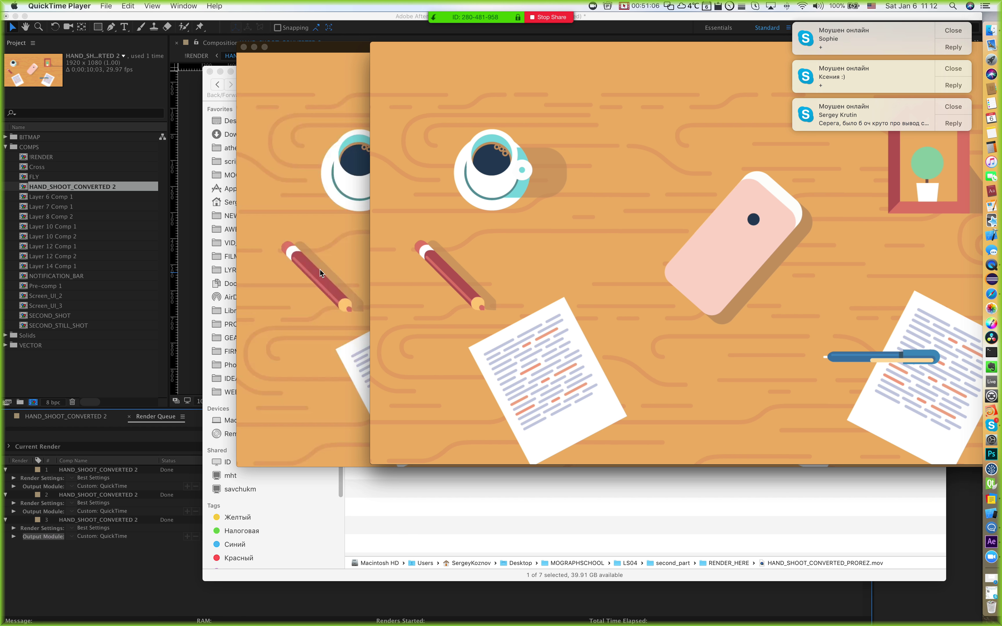
# Step: Close the ProRes and BITRATE_20000 movies and quit QuickTime Player
pyautogui.click(377, 48)
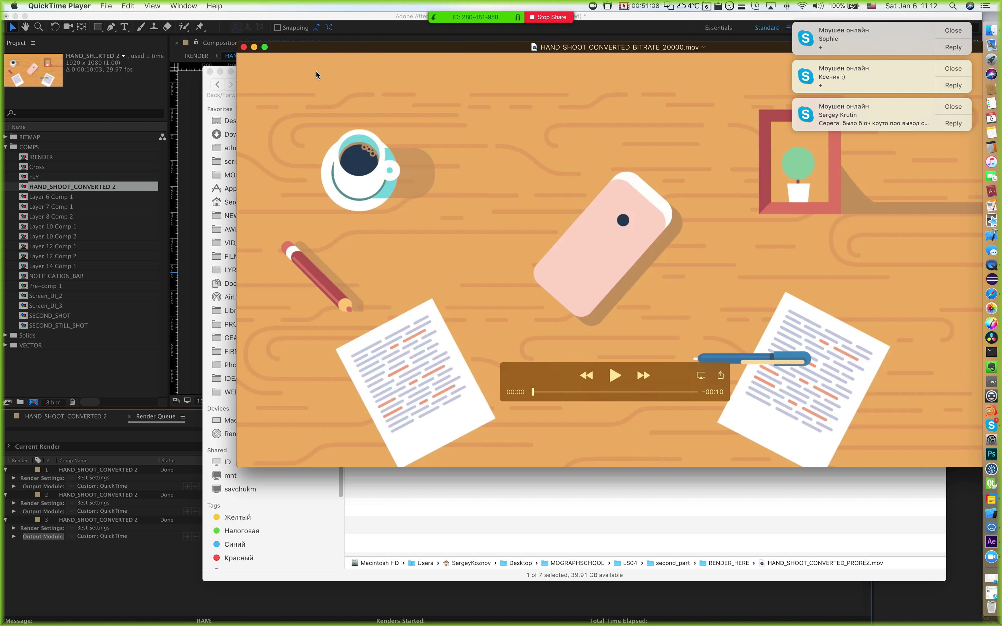
pyautogui.moveTo(312, 53); pyautogui.dragTo(273, 86)
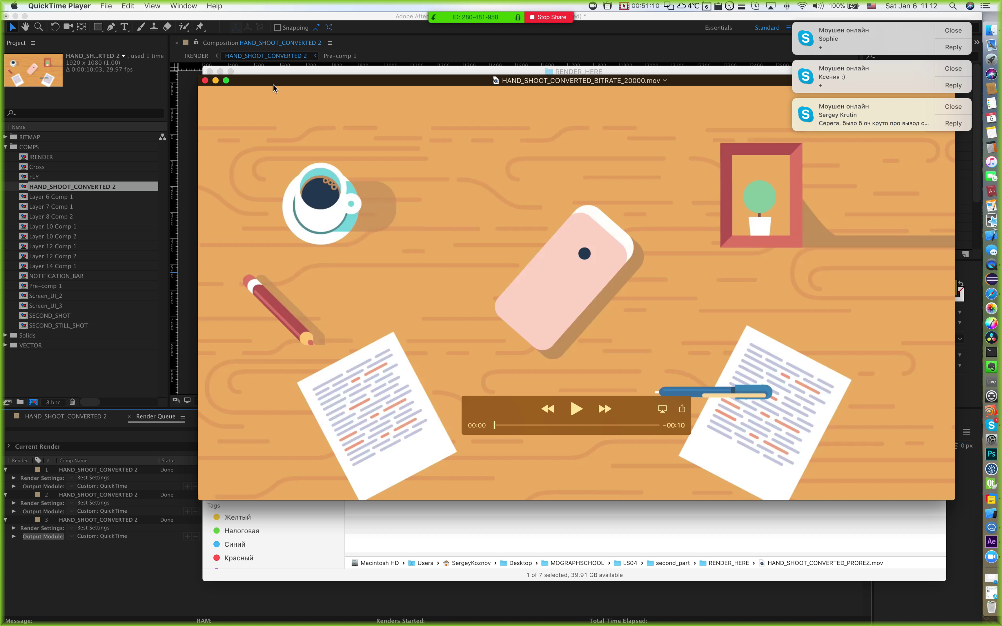
pyautogui.click(205, 81)
pyautogui.click(205, 81)
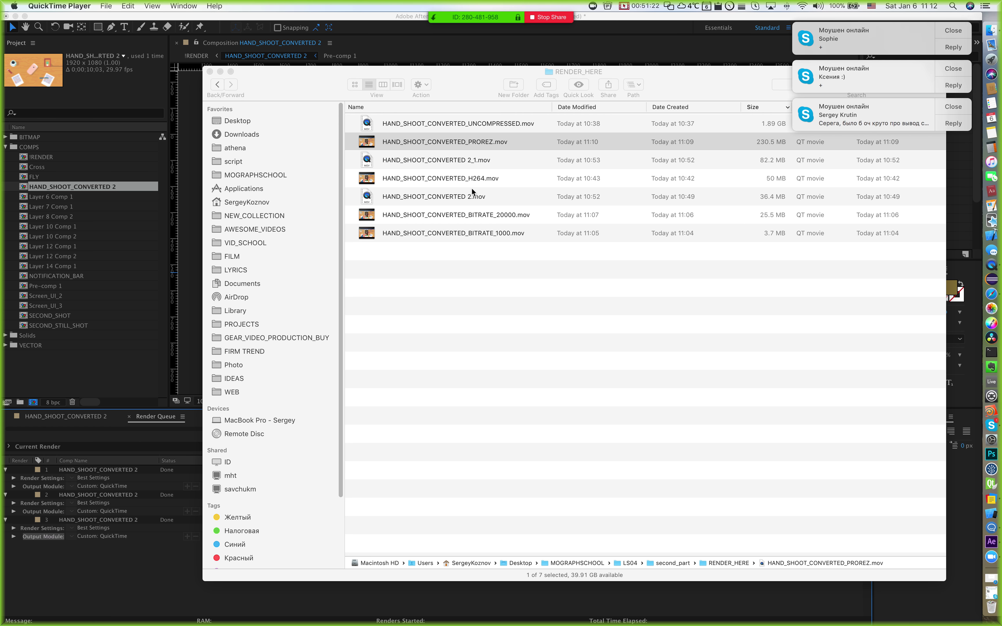
pyautogui.press('super+q')
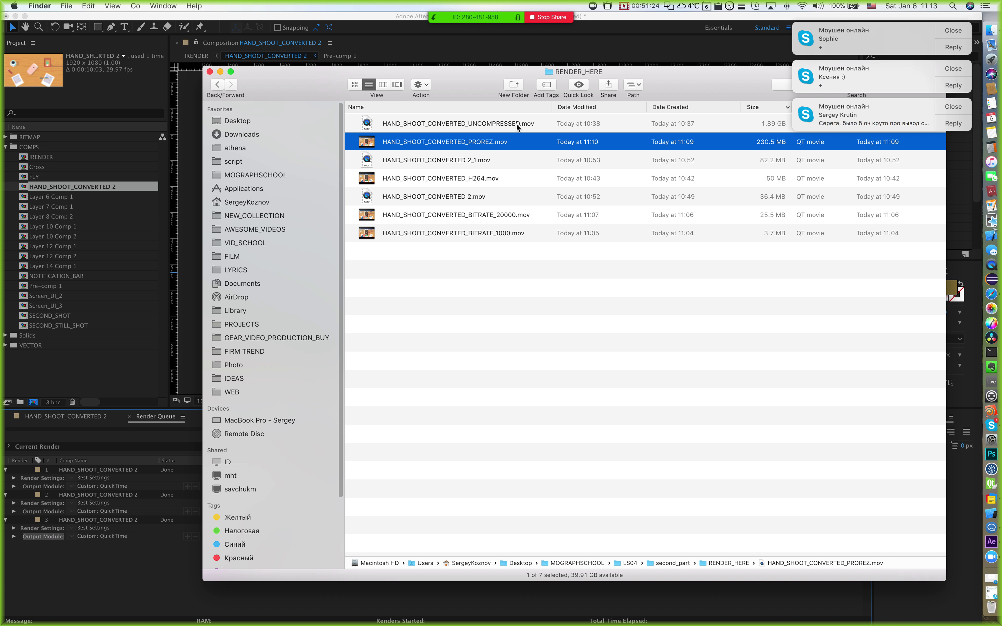
# Step: Switch to After Effects and close the JUMBOSELL project without saving its changes
pyautogui.click(362, 24)
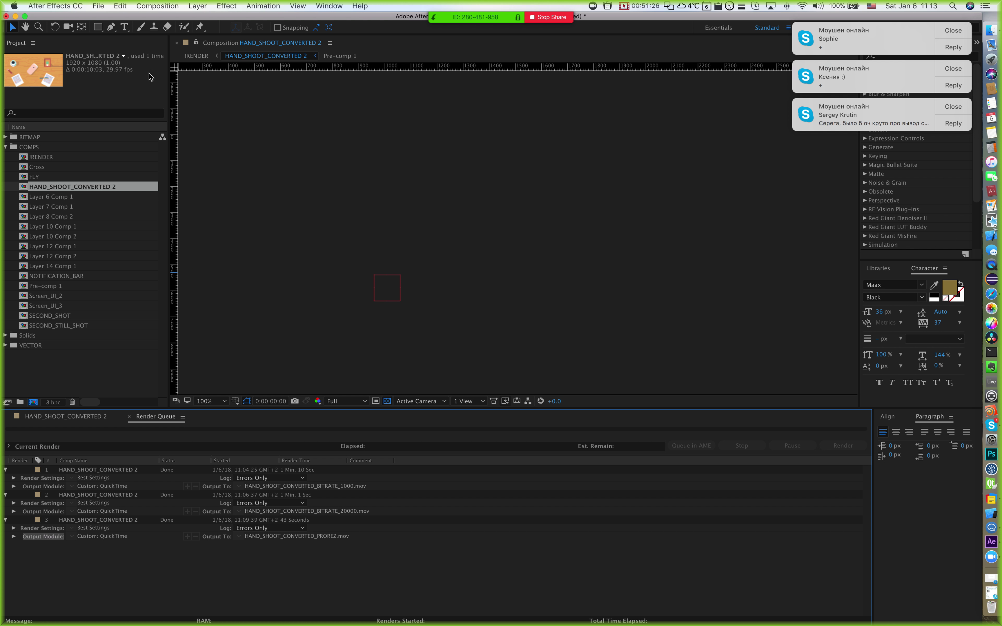
pyautogui.click(98, 7)
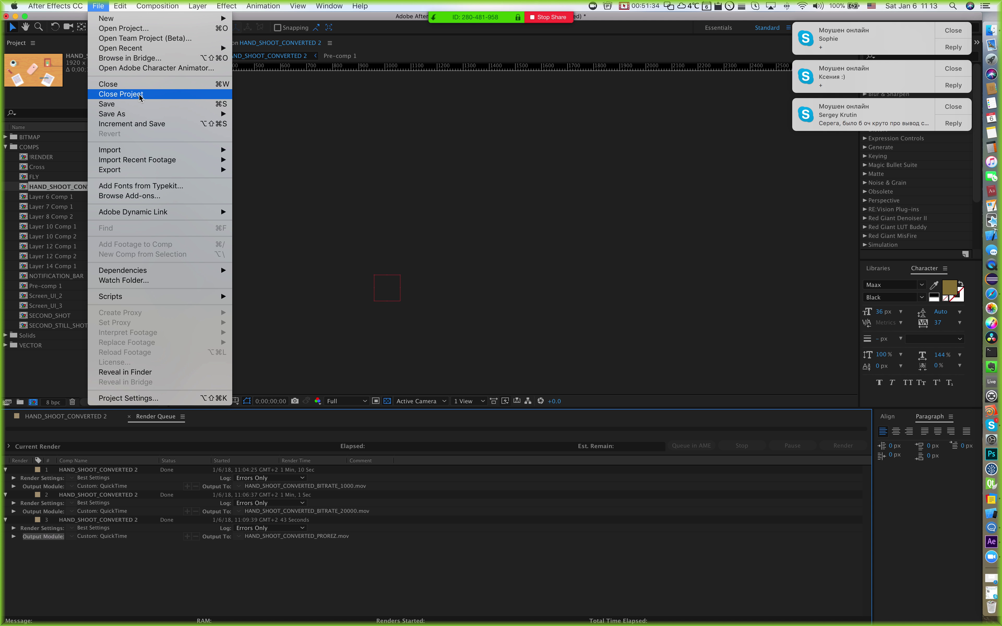
pyautogui.click(140, 94)
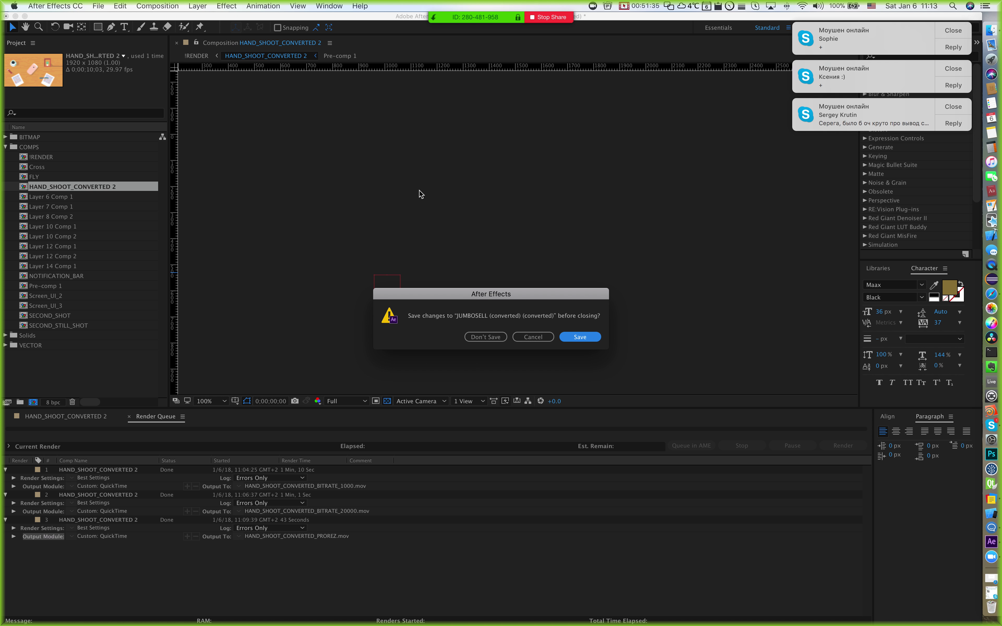
pyautogui.click(480, 339)
# Step: Import Screen Shot 2018-01-06 at 11.12.36.png from the Finder's Desktop folder into After Effects and create a composition from it
pyautogui.press('super+Tab')
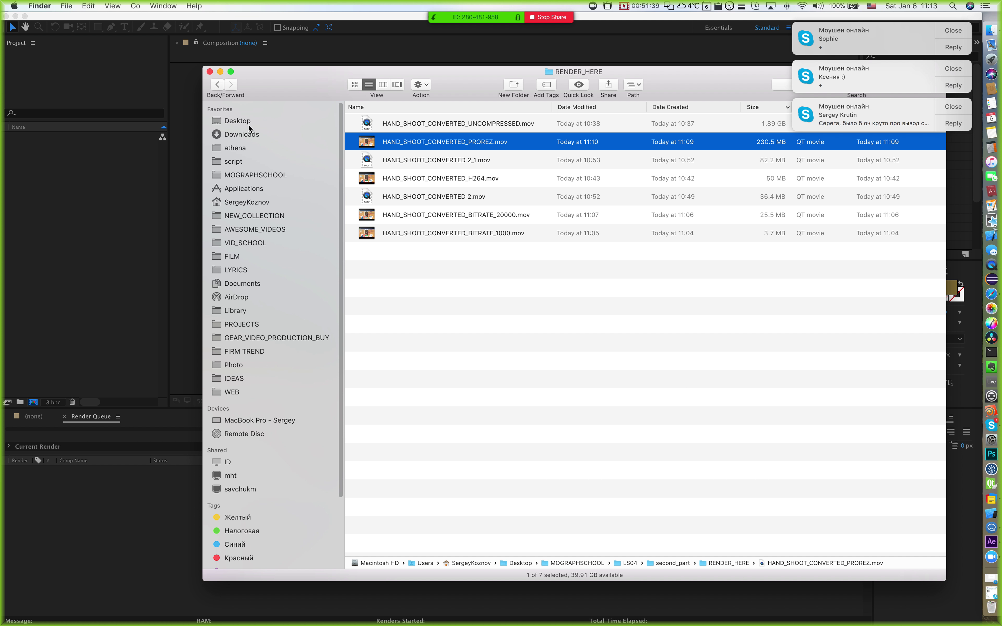
pyautogui.click(248, 124)
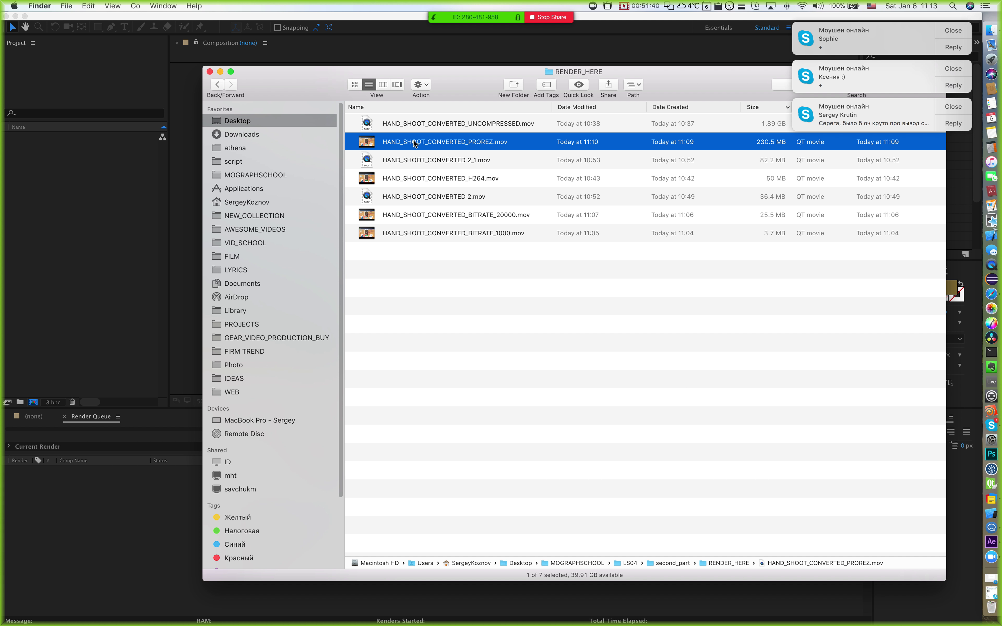
pyautogui.click(407, 124)
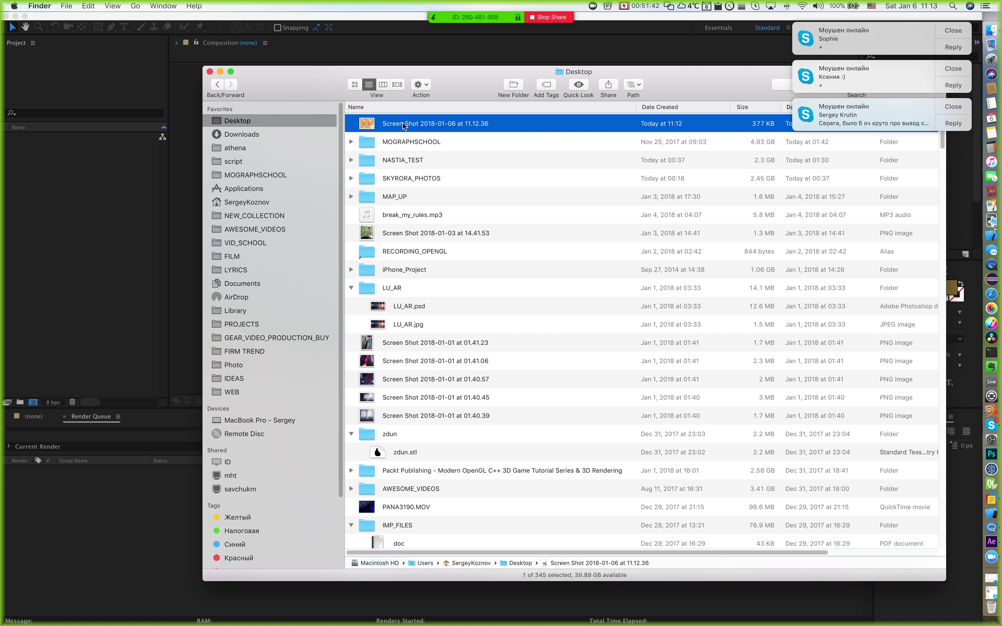
pyautogui.moveTo(402, 122); pyautogui.dragTo(128, 218)
pyautogui.press('super+Tab')
pyautogui.moveTo(81, 139); pyautogui.dragTo(33, 403)
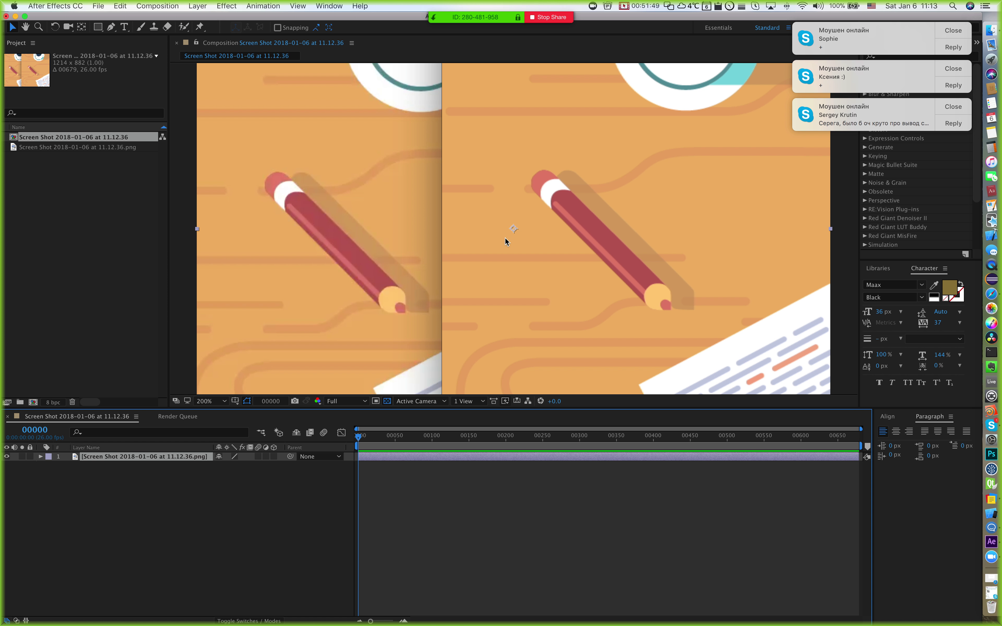
# Step: Examine the two pencils and their surroundings in the screenshot composition at 200% and 400% magnification, comparing H.264 and ProRes image quality
pyautogui.press('h')
pyautogui.moveTo(494, 228); pyautogui.dragTo(539, 193)
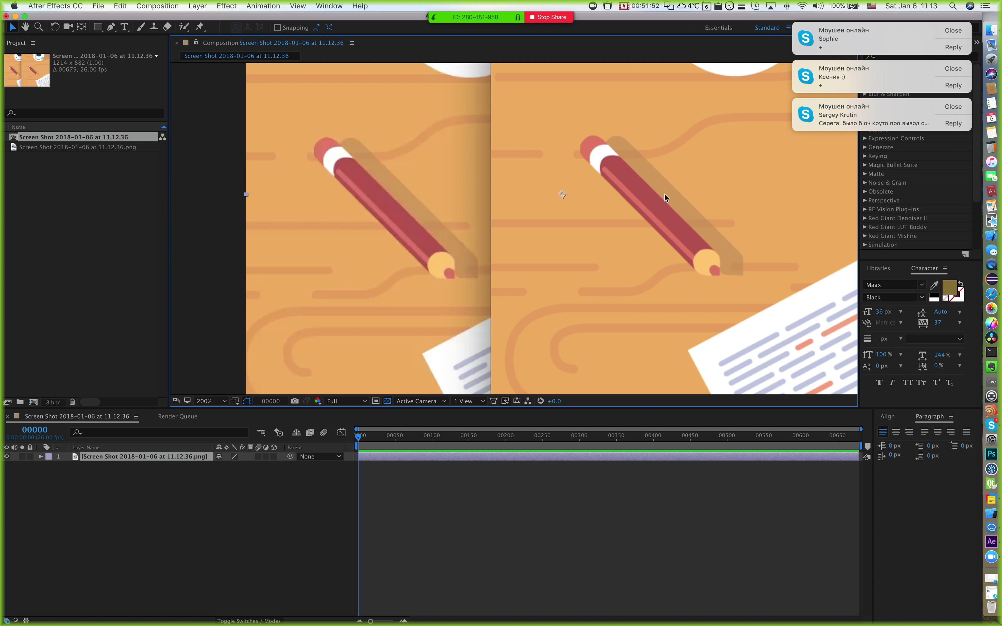
pyautogui.press('v')
pyautogui.scroll(1, 380, 206)
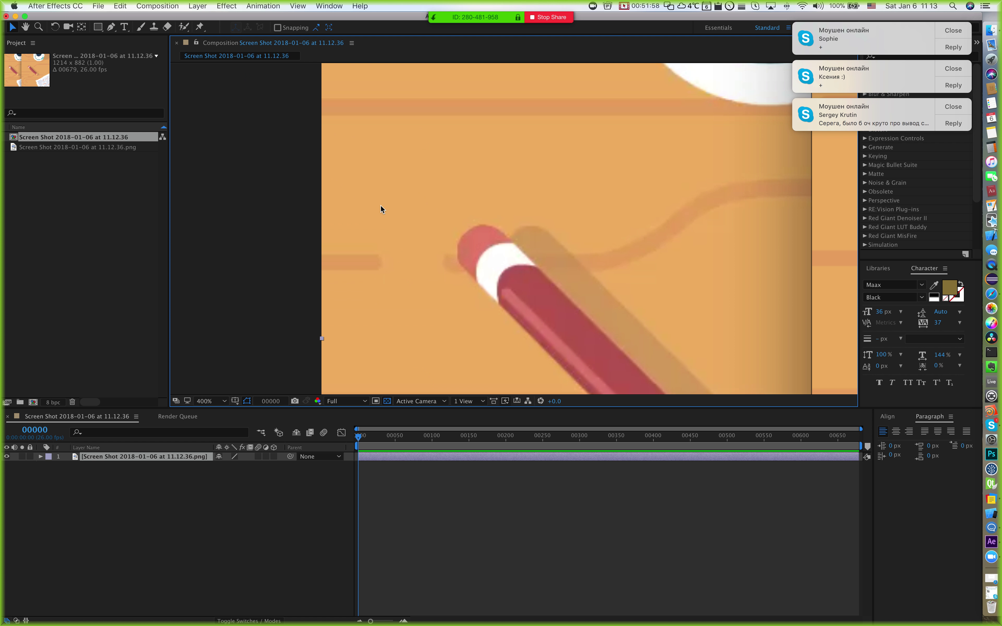
pyautogui.press('h')
pyautogui.moveTo(606, 240); pyautogui.dragTo(407, 134)
pyautogui.press('v')
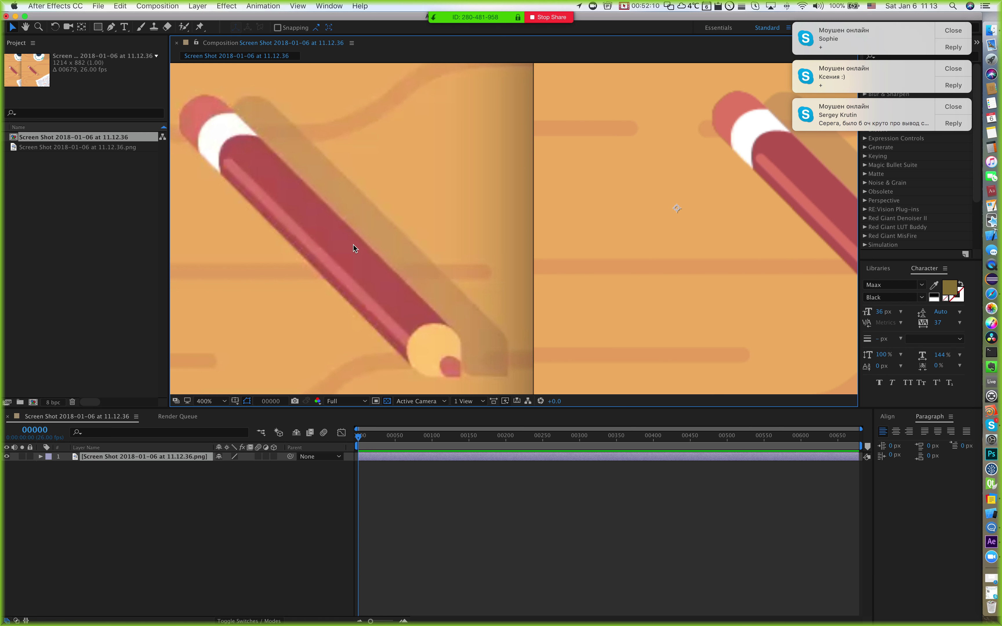
pyautogui.press('space')
pyautogui.moveTo(605, 227)
pyautogui.mouseDown()
pyautogui.moveTo(546, 224)
pyautogui.moveTo(597, 213)
pyautogui.moveTo(648, 220)
pyautogui.moveTo(533, 217)
pyautogui.moveTo(570, 217)
pyautogui.mouseUp()
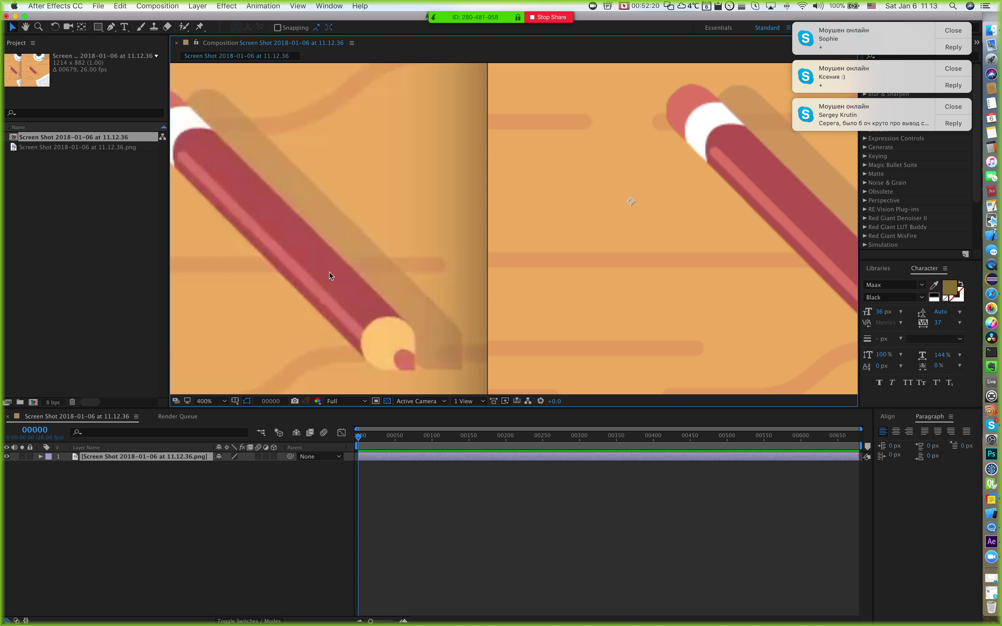
pyautogui.moveTo(240, 215)
pyautogui.mouseDown()
pyautogui.moveTo(261, 203)
pyautogui.moveTo(435, 191)
pyautogui.mouseUp()
pyautogui.press('v')
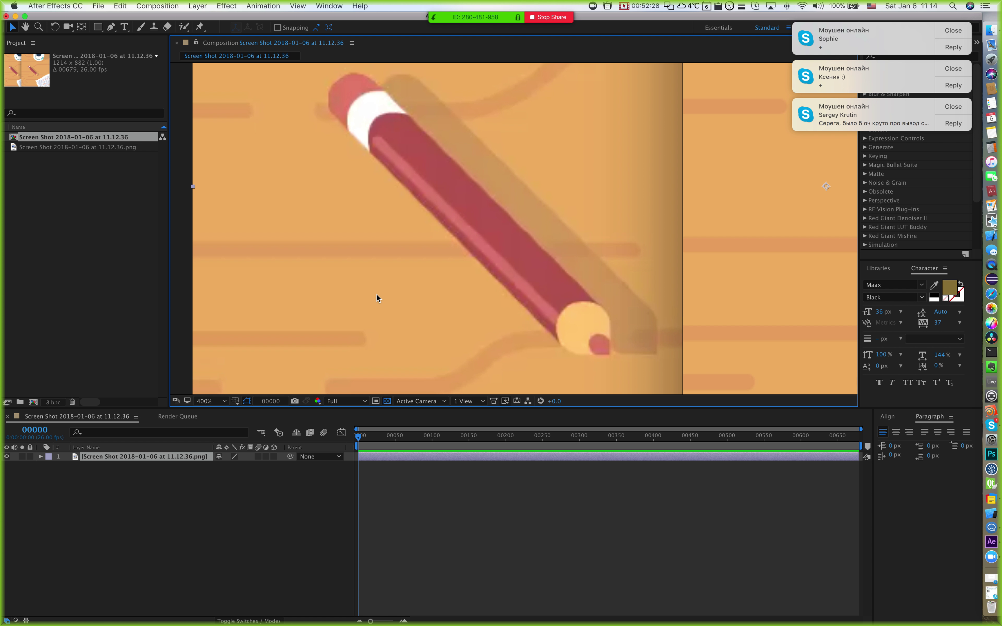
# Step: Examine the wood grain and the paper sheet below the H.264 pencil at 200%, 400% and 800% magnification for compression artefacts
pyautogui.press(',')
pyautogui.press(',')
pyautogui.press(',')
pyautogui.press('.')
pyautogui.press('h')
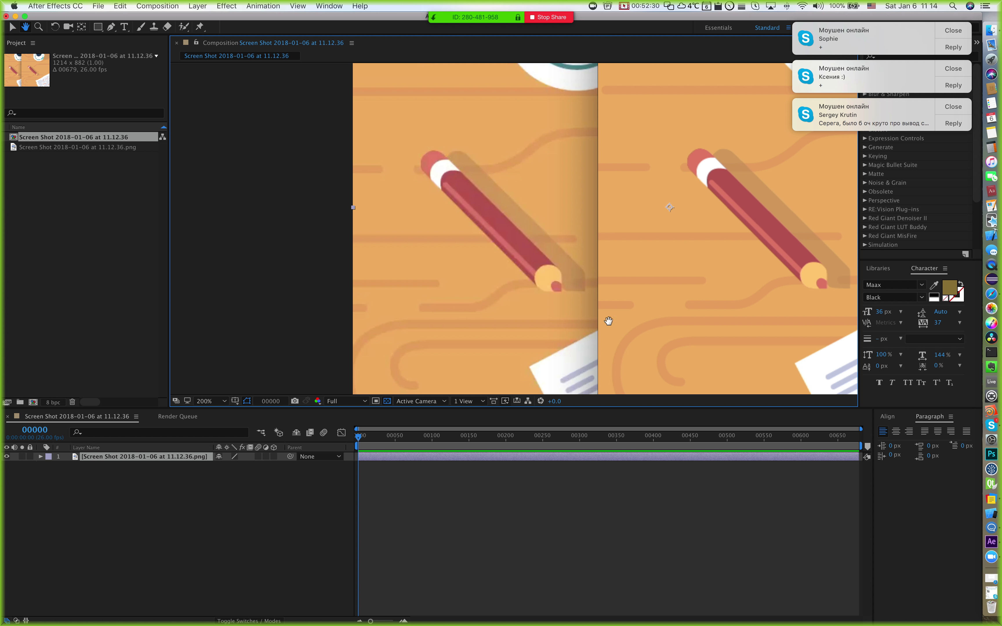
pyautogui.scroll(3, 608, 321)
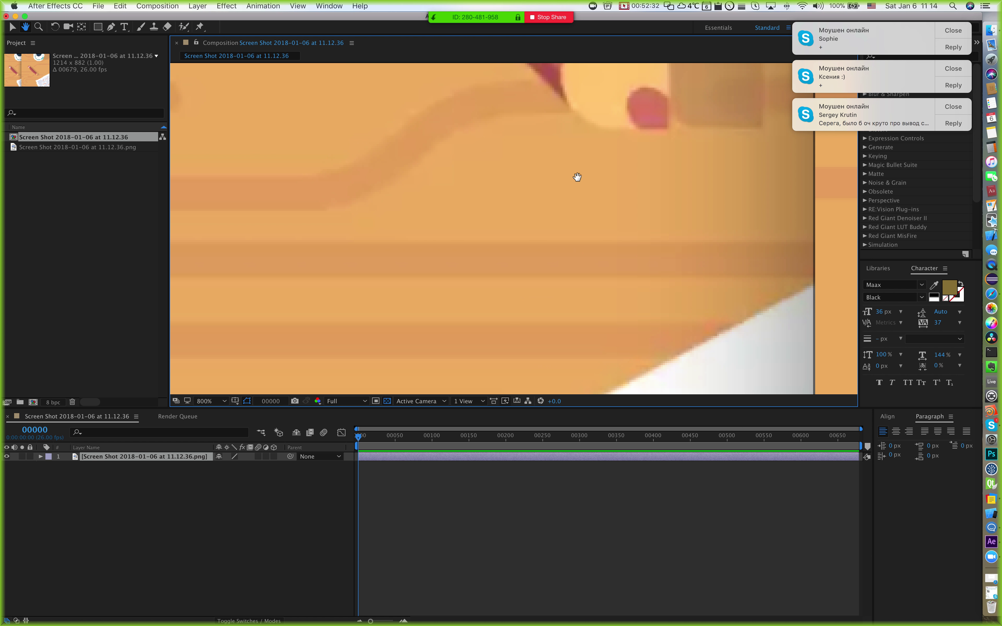
pyautogui.moveTo(576, 177); pyautogui.dragTo(514, 166)
pyautogui.press('v')
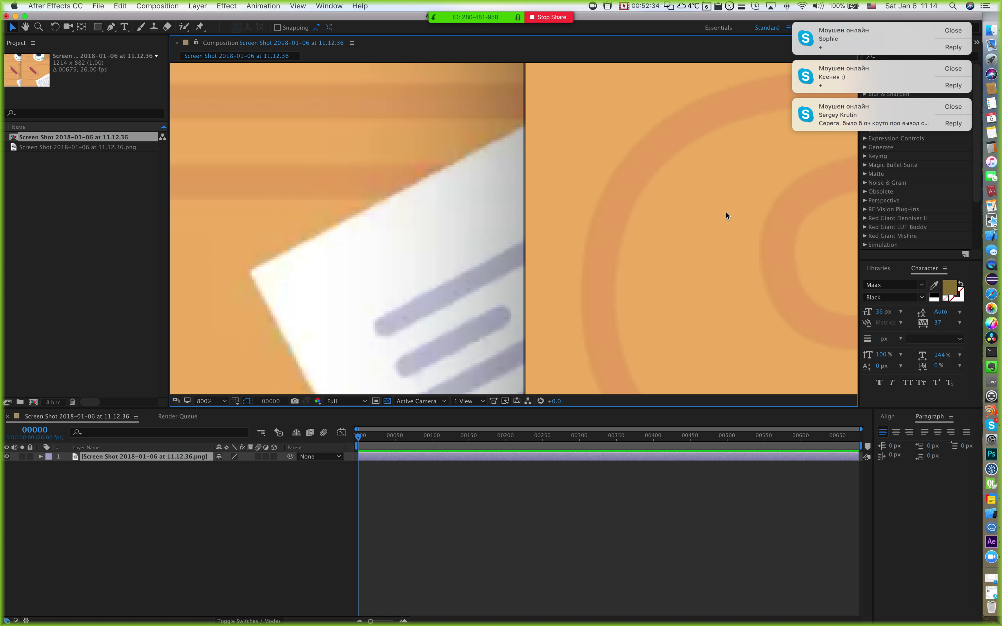
pyautogui.press(',')
pyautogui.press('h')
pyautogui.moveTo(320, 217); pyautogui.dragTo(497, 197)
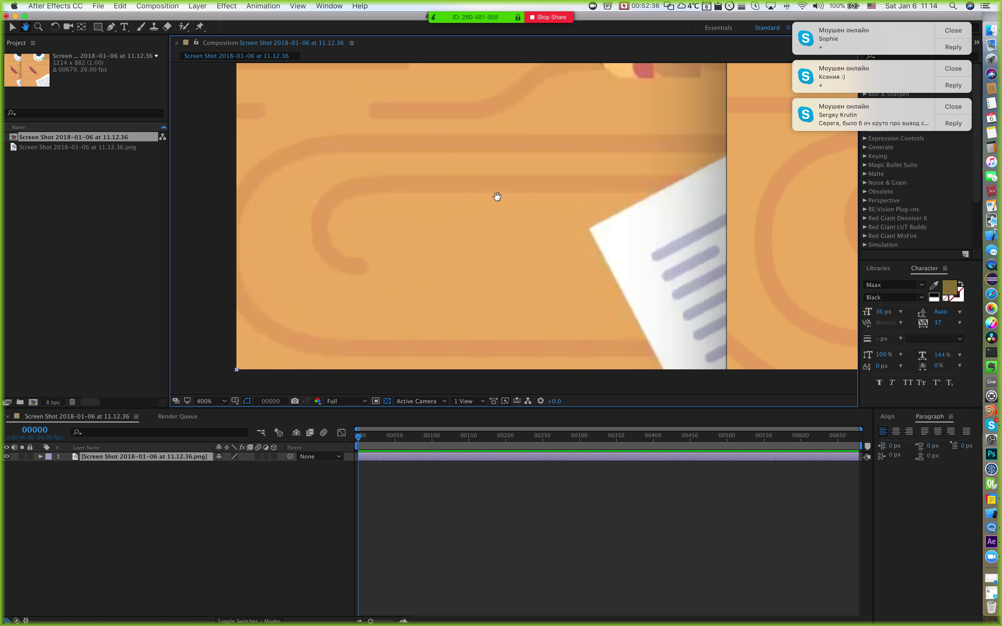
pyautogui.press('v')
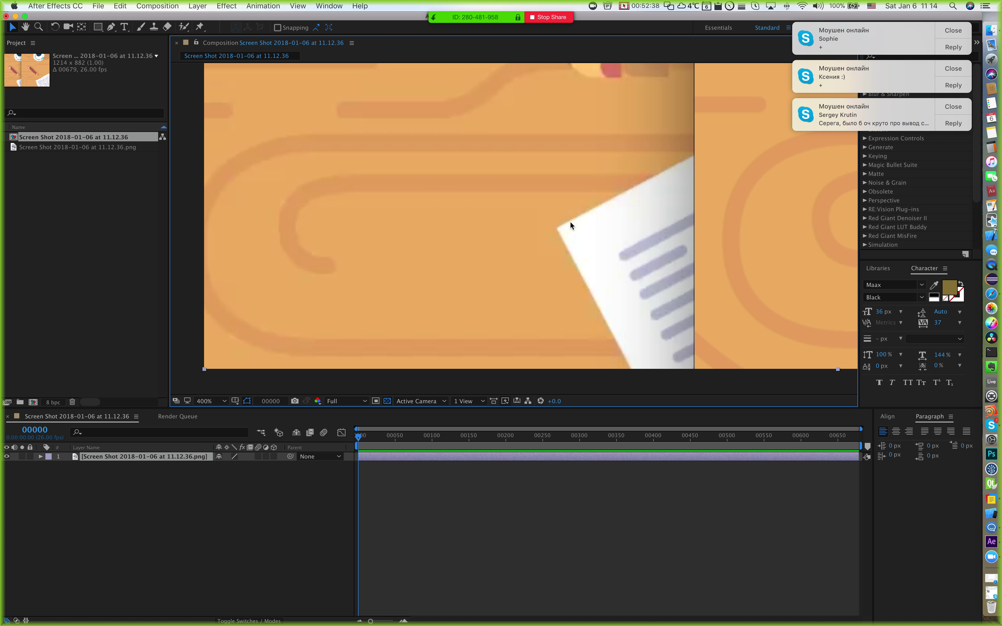
# Step: Compare the two halves of the screenshot composition at reduced magnifications, including 100% and 50%
pyautogui.press(',')
pyautogui.press(',')
pyautogui.press('h')
pyautogui.moveTo(670, 215); pyautogui.dragTo(500, 289)
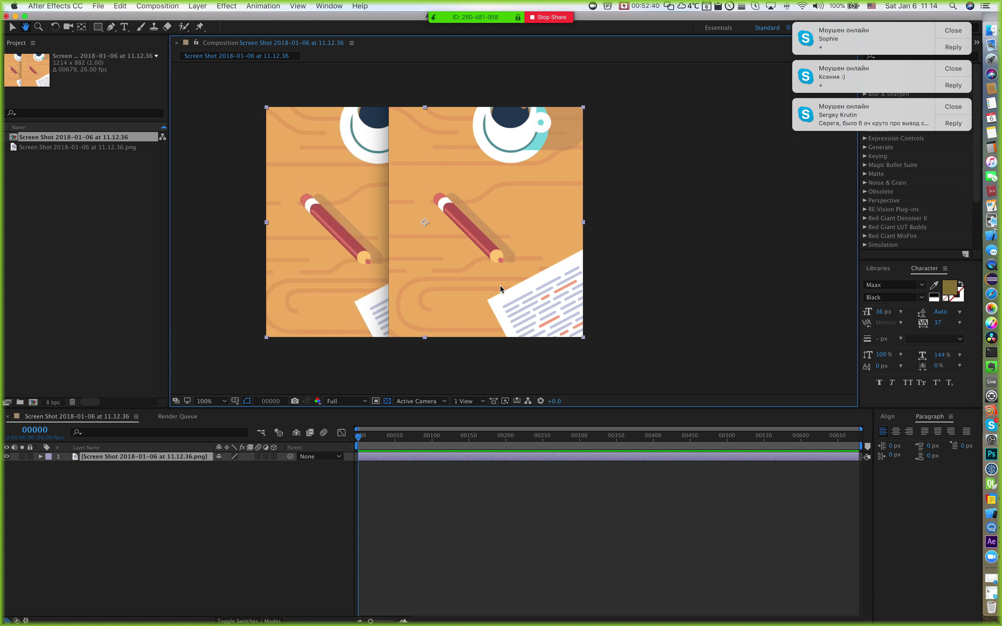
pyautogui.press('.')
pyautogui.moveTo(534, 134); pyautogui.dragTo(586, 264)
pyautogui.press('v')
pyautogui.press(',')
pyautogui.press(',')
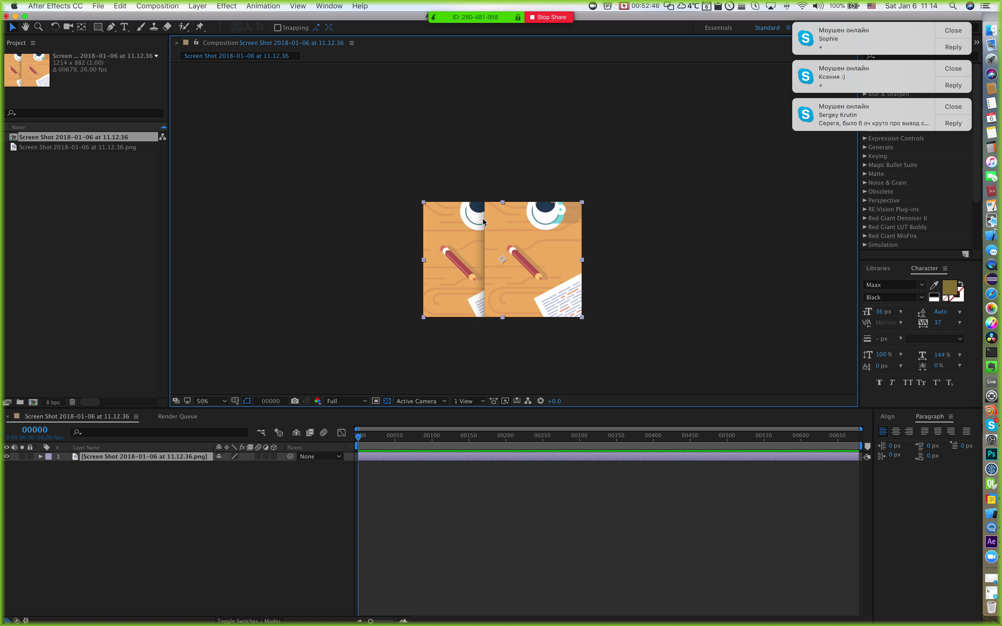
pyautogui.press('.')
pyautogui.moveTo(479, 270)
pyautogui.mouseDown()
pyautogui.moveTo(483, 183)
pyautogui.moveTo(450, 186)
pyautogui.mouseUp()
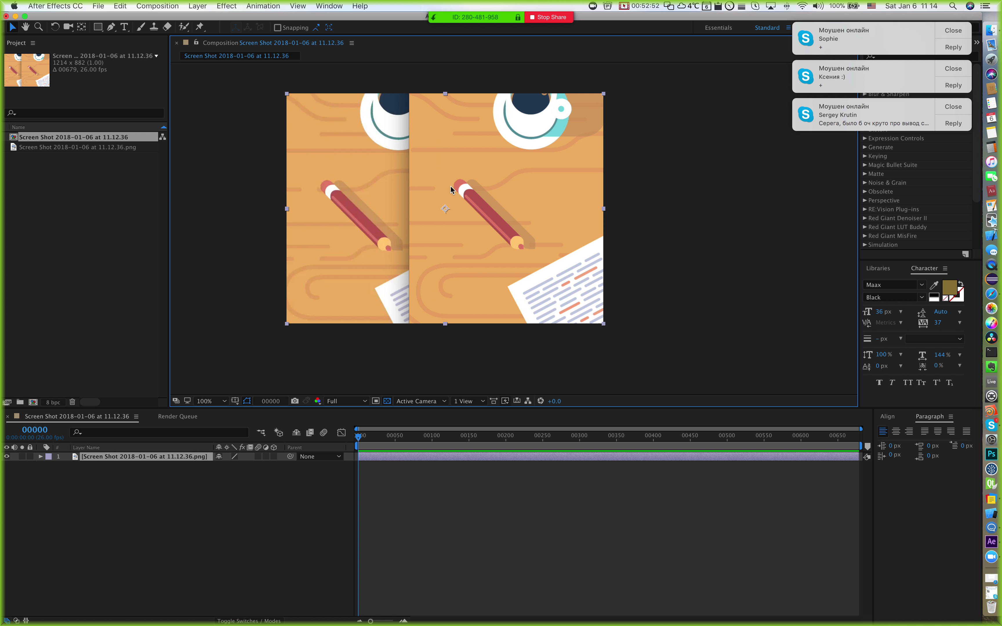
# Step: Close the project that contains the screenshot composition
pyautogui.click(98, 5)
pyautogui.click(142, 94)
pyautogui.press('Return')
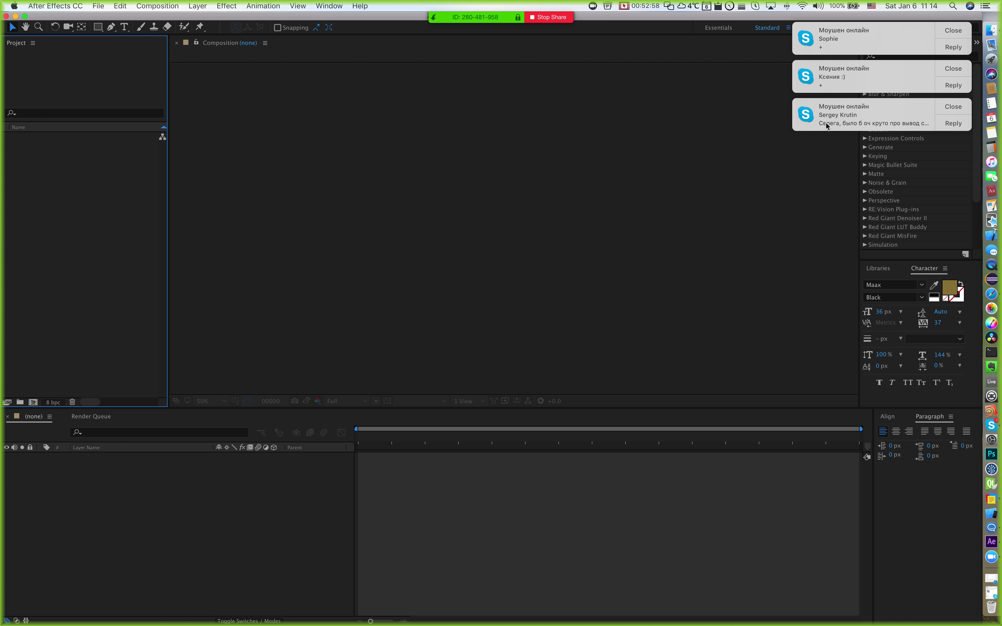
# Step: Switch to Skype, read the Моушен онлайн group's question about exporting SVG animation, and return to After Effects
pyautogui.press('super+Tab')
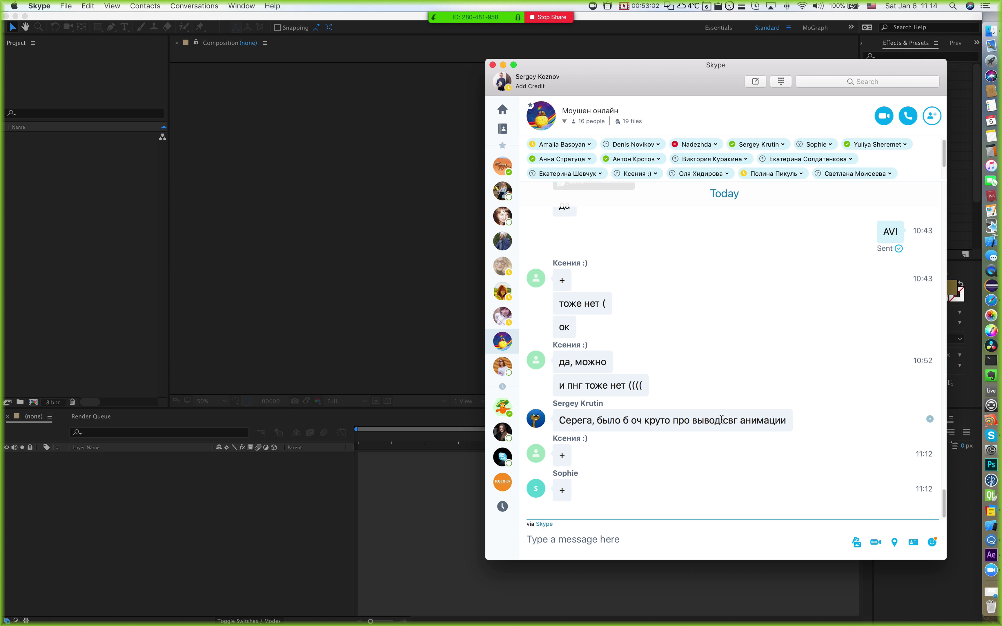
pyautogui.moveTo(719, 422); pyautogui.dragTo(796, 421)
pyautogui.click(796, 421)
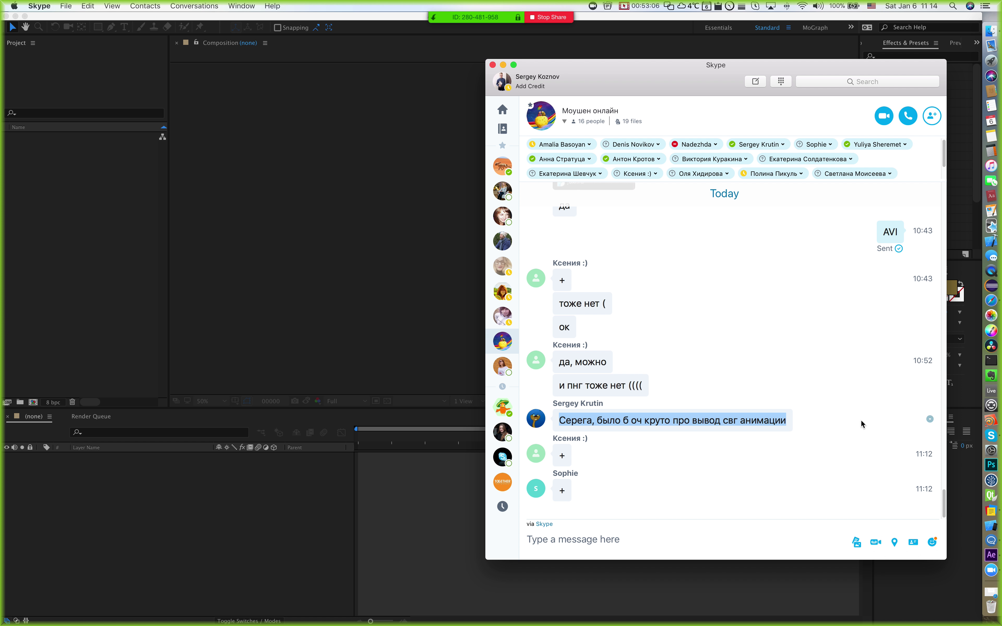
pyautogui.click(382, 237)
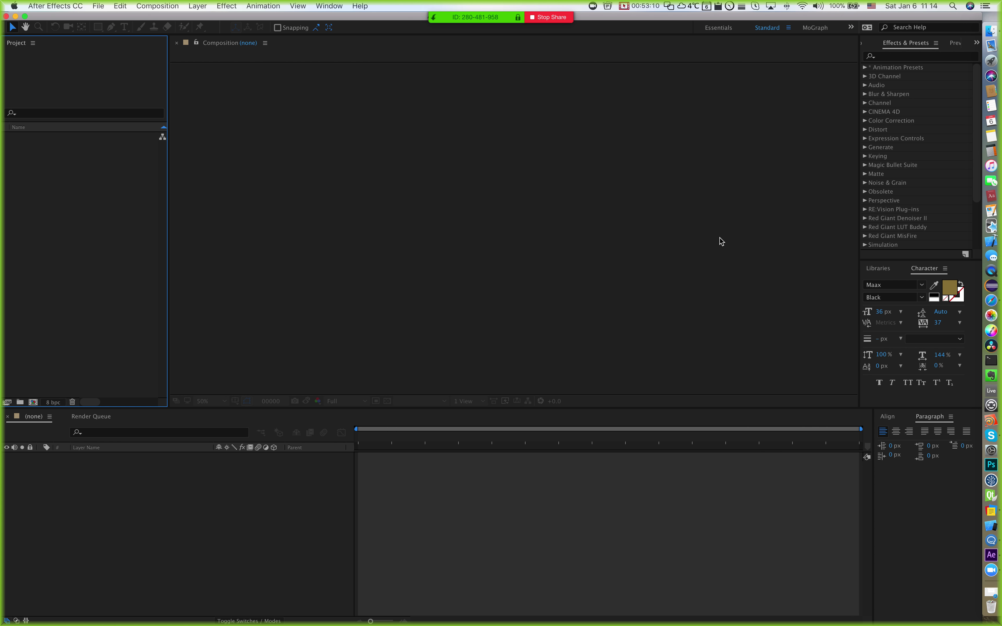
pyautogui.press('super+Tab')
pyautogui.moveTo(648, 83); pyautogui.dragTo(611, 83)
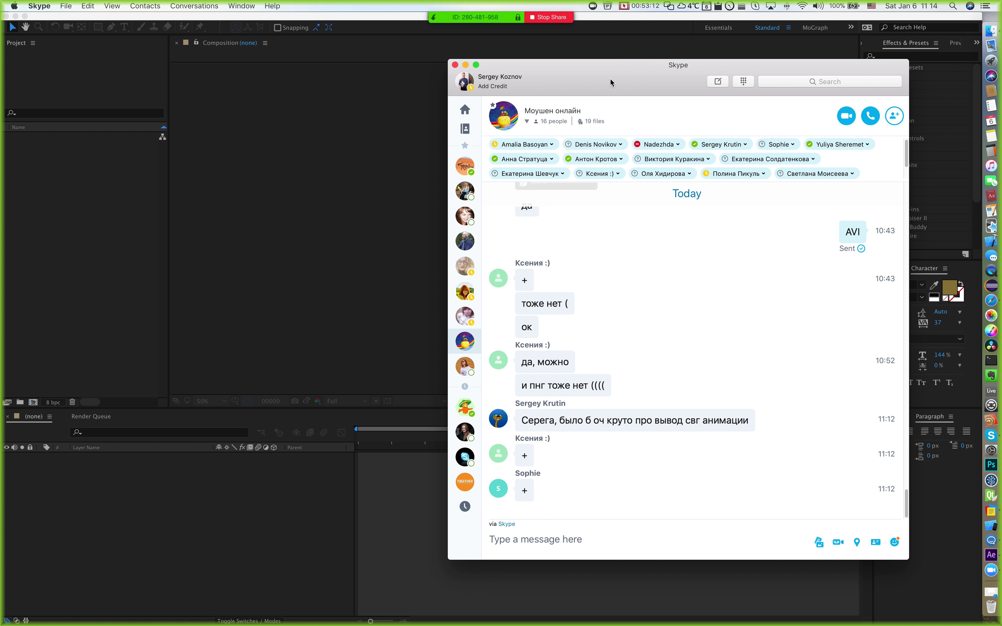
pyautogui.press('super+Tab')
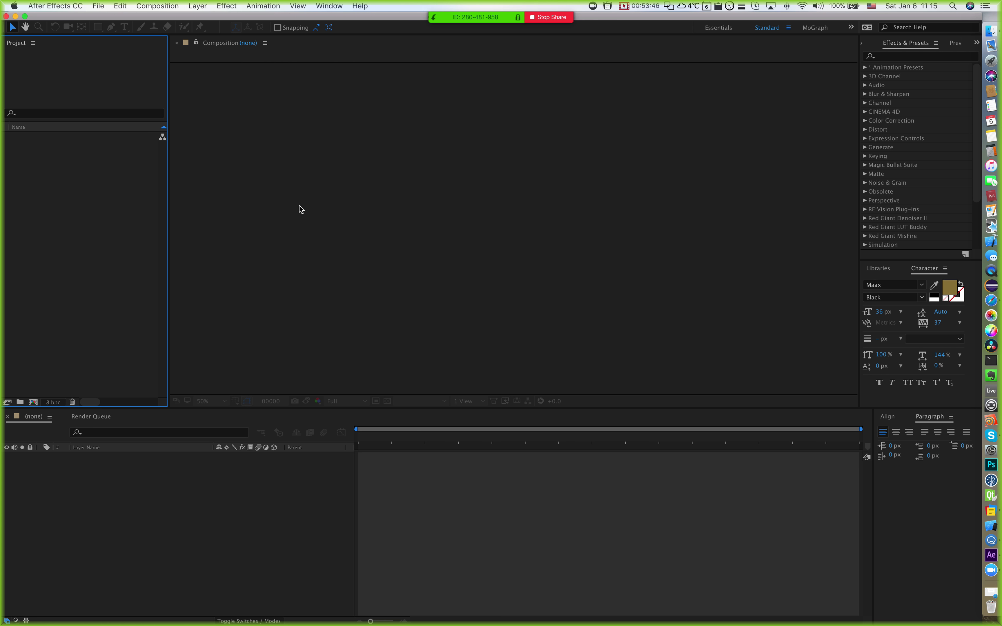
pyautogui.press('super+Tab')
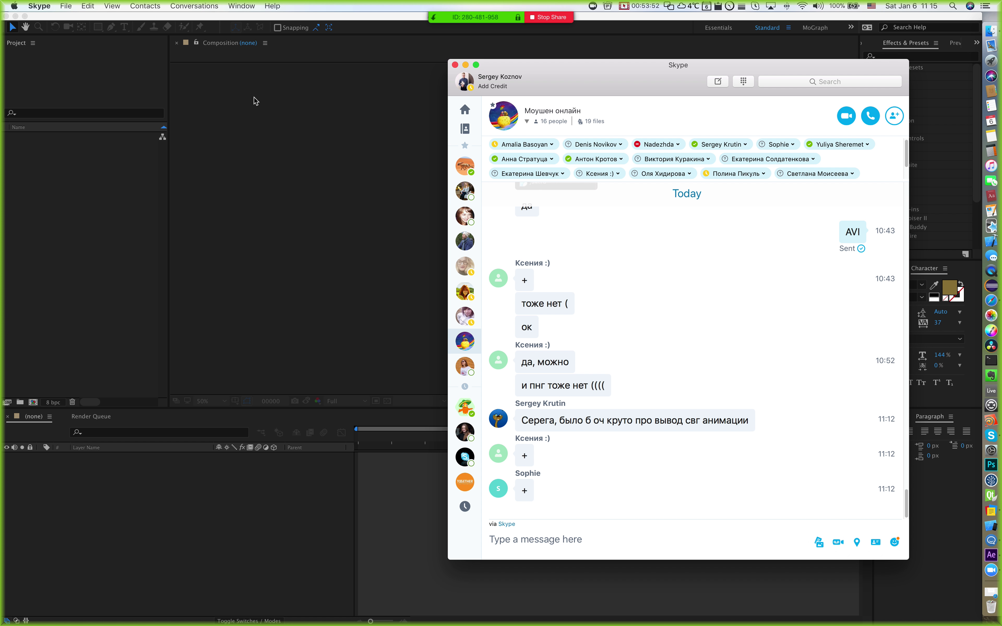
pyautogui.click(217, 89)
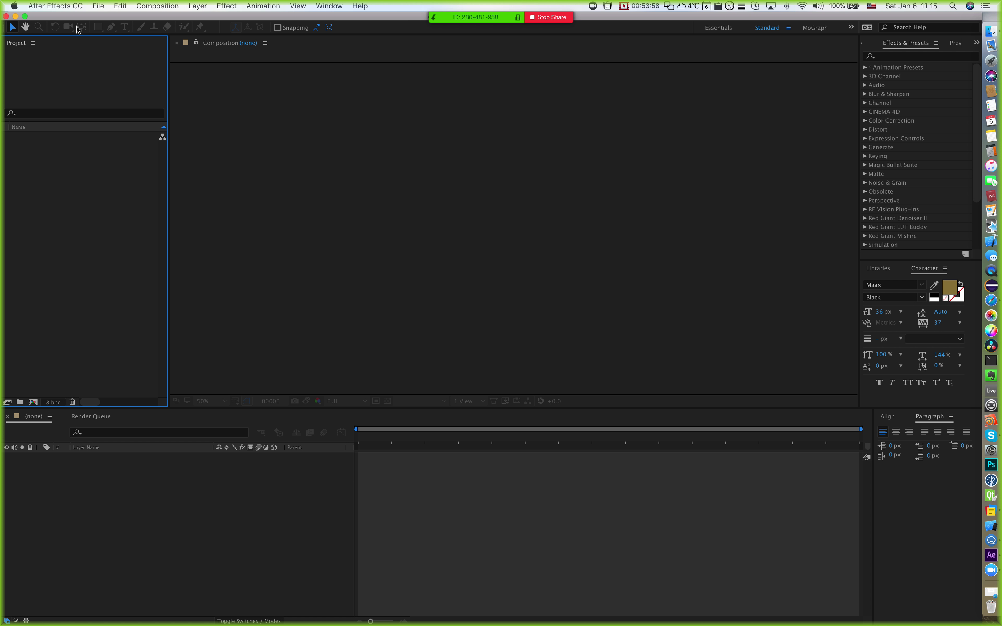
# Step: Reopen the recent project JUMBOSELL (converted).aep from the JUMBOSELL (converted) folder and accept its version conversion
pyautogui.click(114, 8)
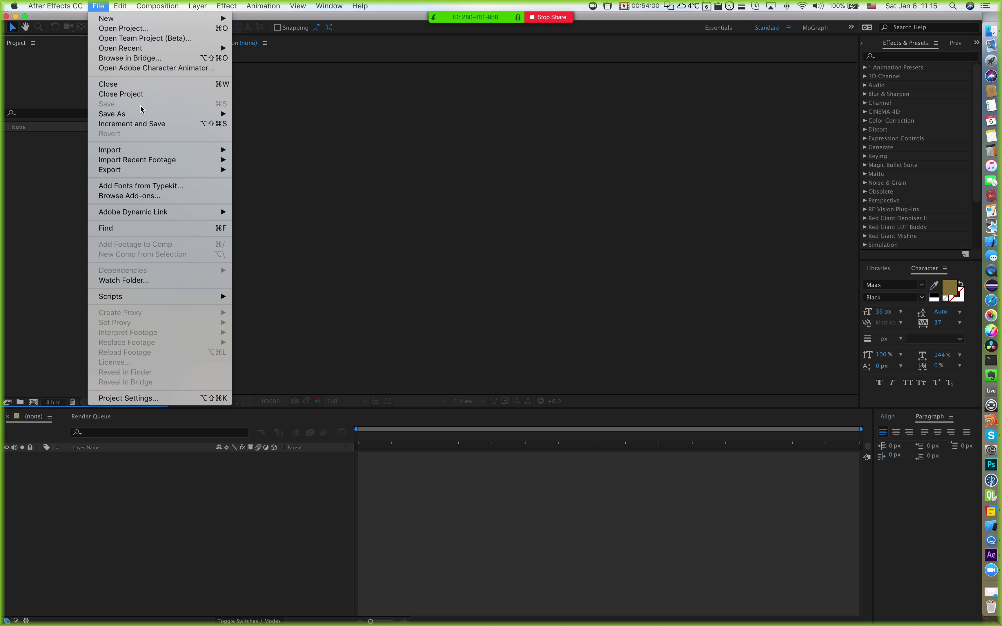
pyautogui.moveTo(150, 53)
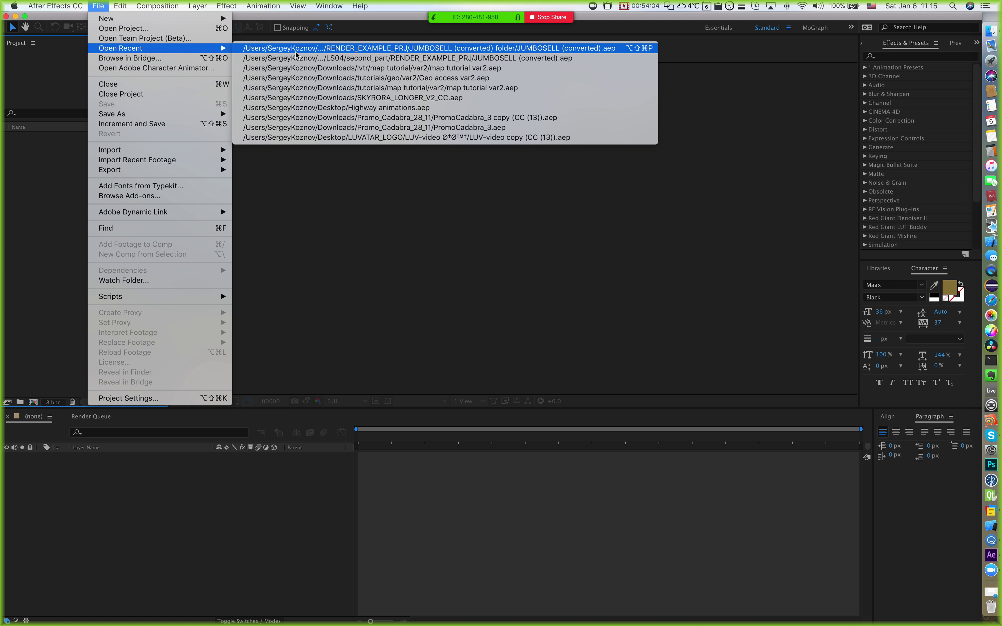
pyautogui.click(296, 50)
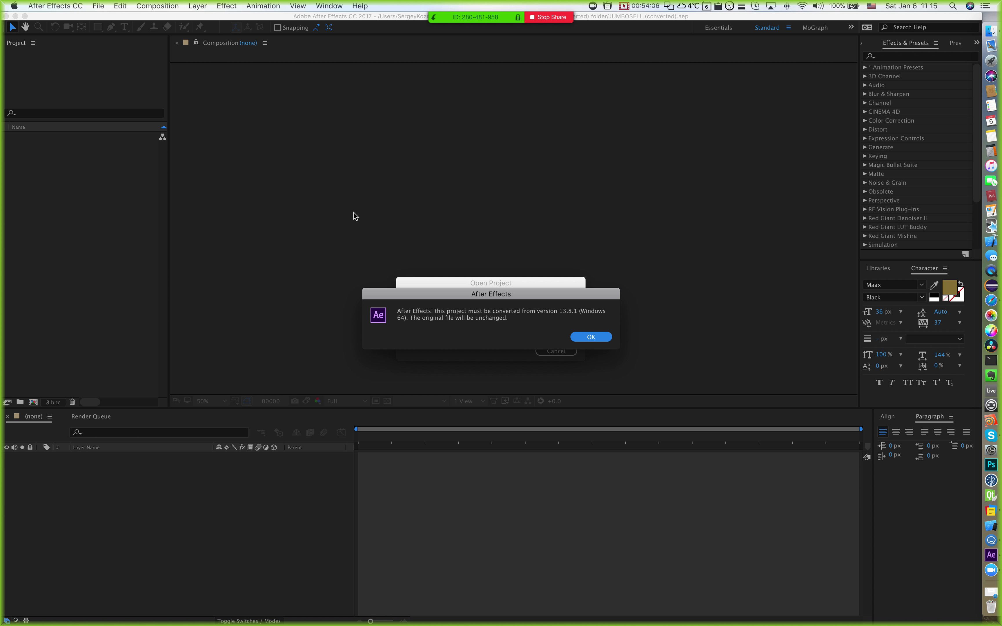
pyautogui.click(585, 340)
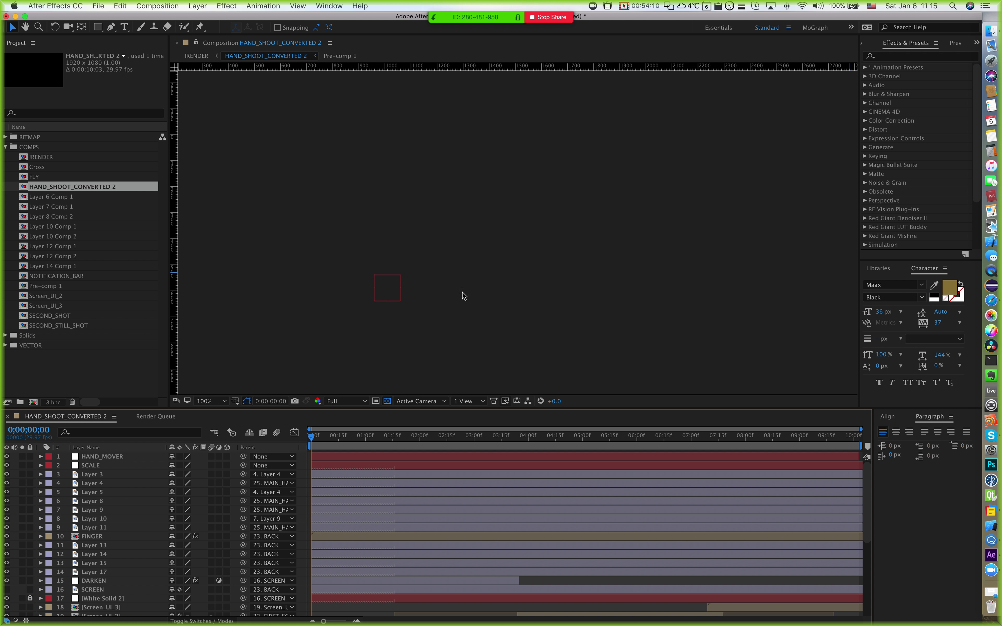
pyautogui.click(98, 5)
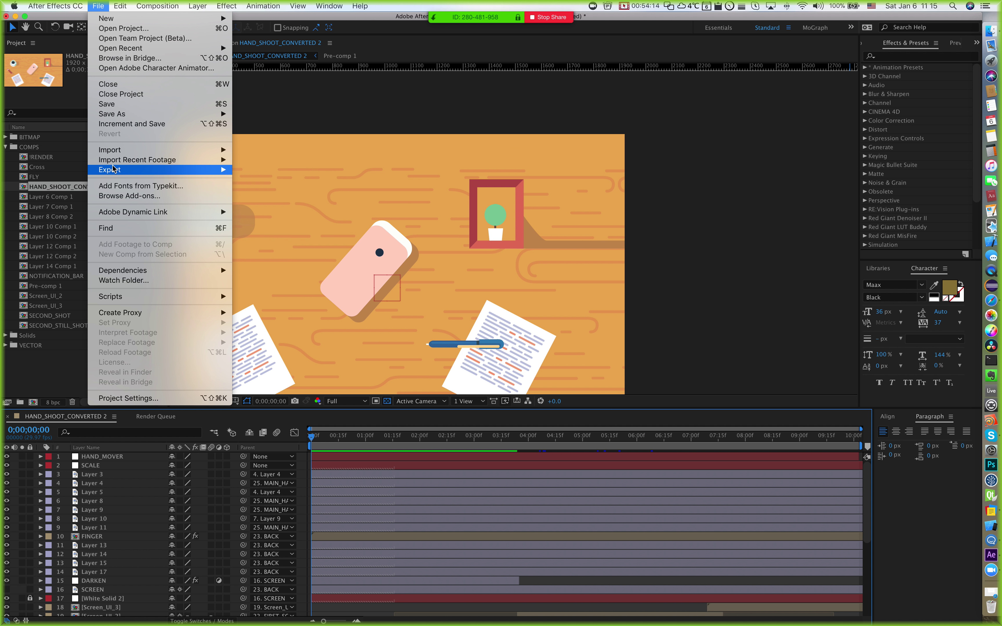
pyautogui.moveTo(112, 169)
pyautogui.click(270, 122)
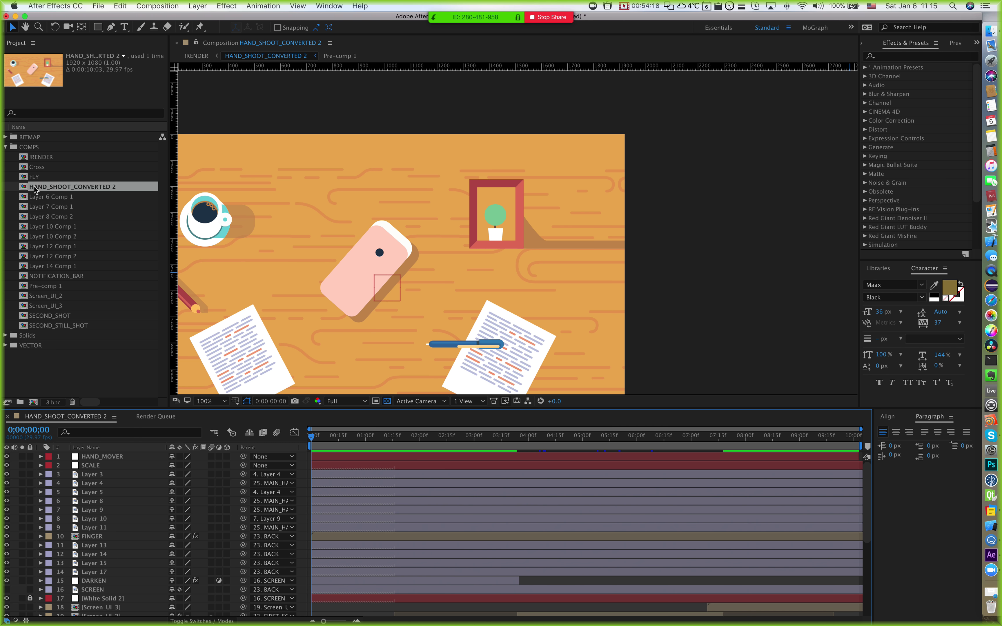
# Step: Open the !RENDER composition, move it out of the COMPS folder to the project root, and collapse COMPS
pyautogui.doubleClick(45, 158)
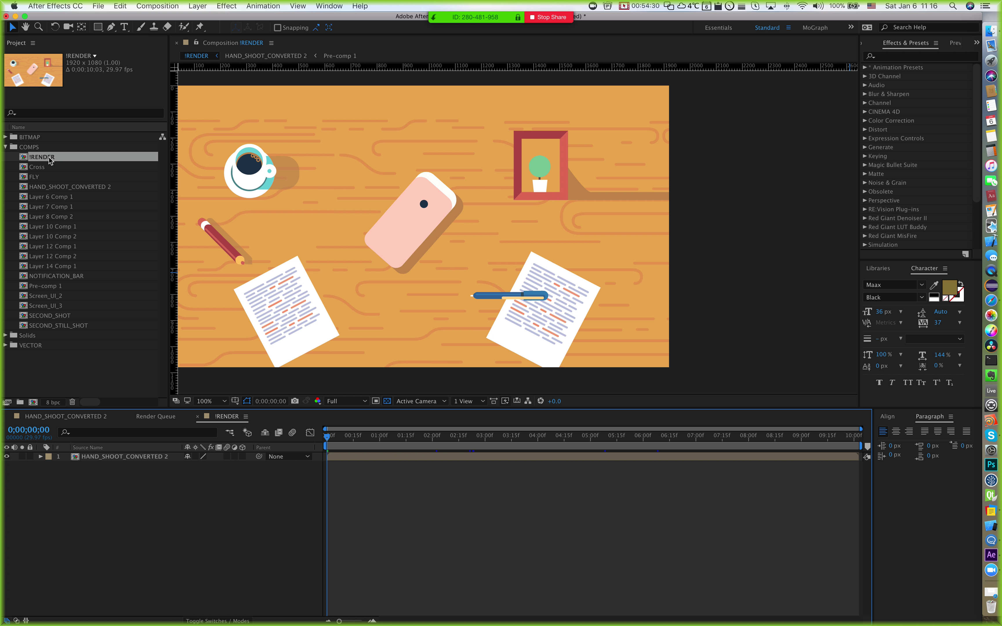
pyautogui.moveTo(49, 157); pyautogui.dragTo(65, 357)
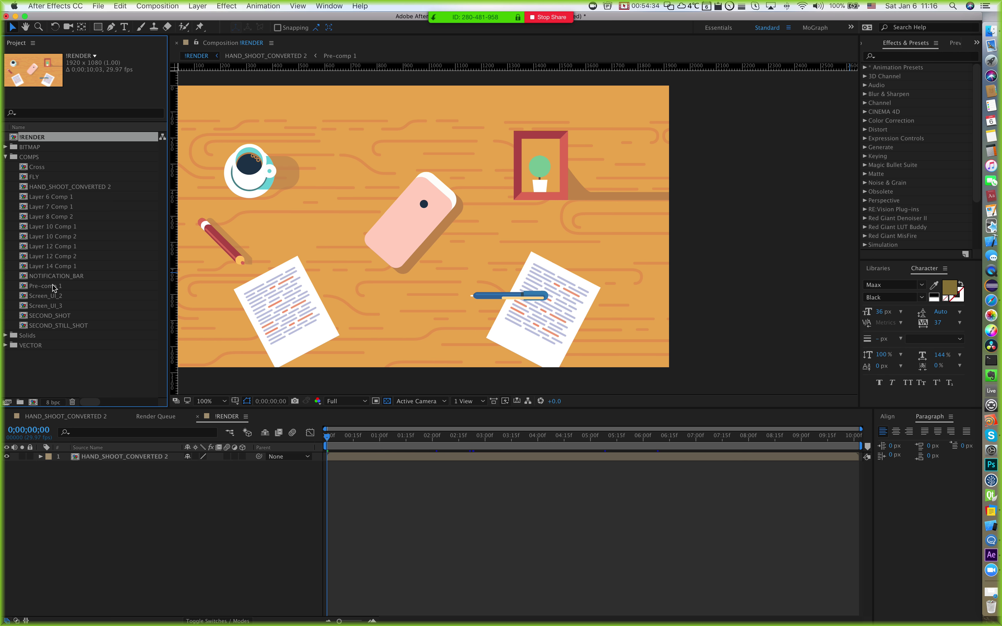
pyautogui.click(6, 156)
pyautogui.click(45, 274)
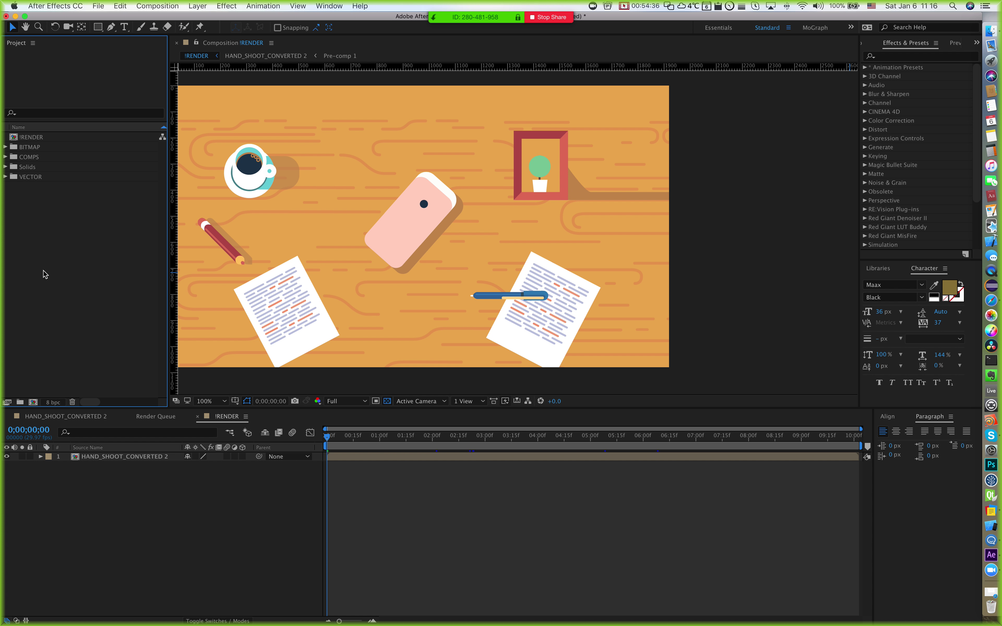
pyautogui.click(35, 139)
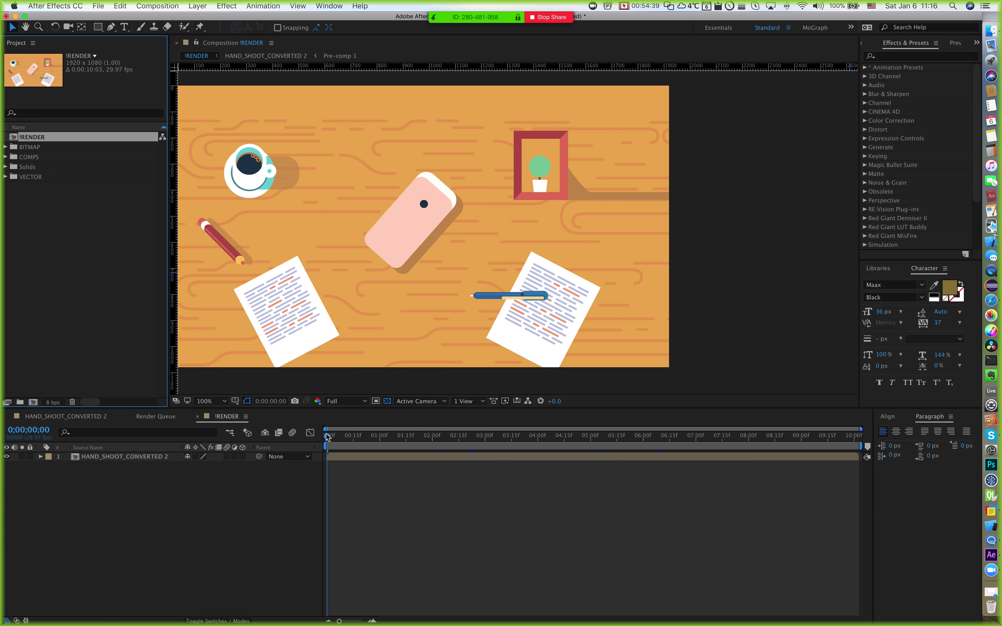
# Step: Scrub the opening of !RENDER and align the HAND_SHOOT_CONVERTED 2 layer's start with the playhead at 0;00;00;00
pyautogui.click(359, 437)
pyautogui.moveTo(370, 443); pyautogui.dragTo(274, 439)
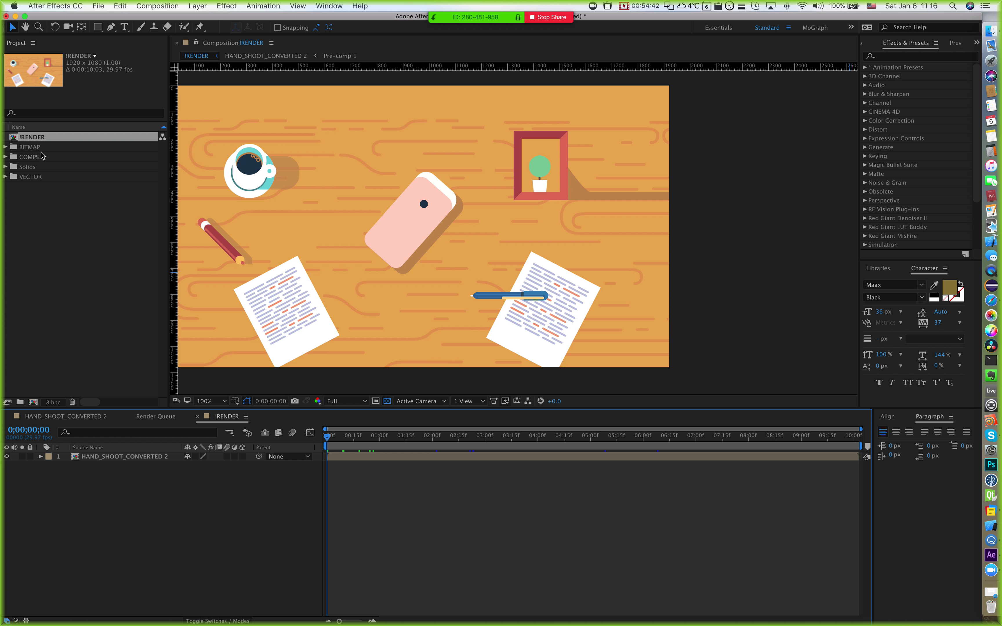
pyautogui.click(36, 139)
pyautogui.moveTo(438, 455); pyautogui.dragTo(464, 473)
pyautogui.press('[')
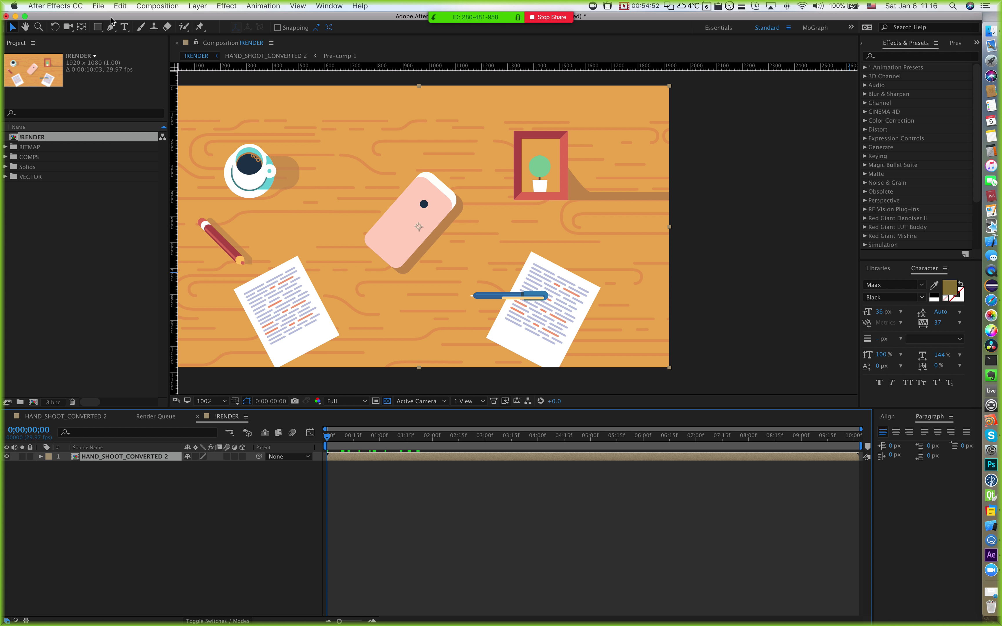
# Step: Try to send the !RENDER composition to the Adobe Media Encoder queue, and dismiss Media Encoder's dialog
pyautogui.click(98, 6)
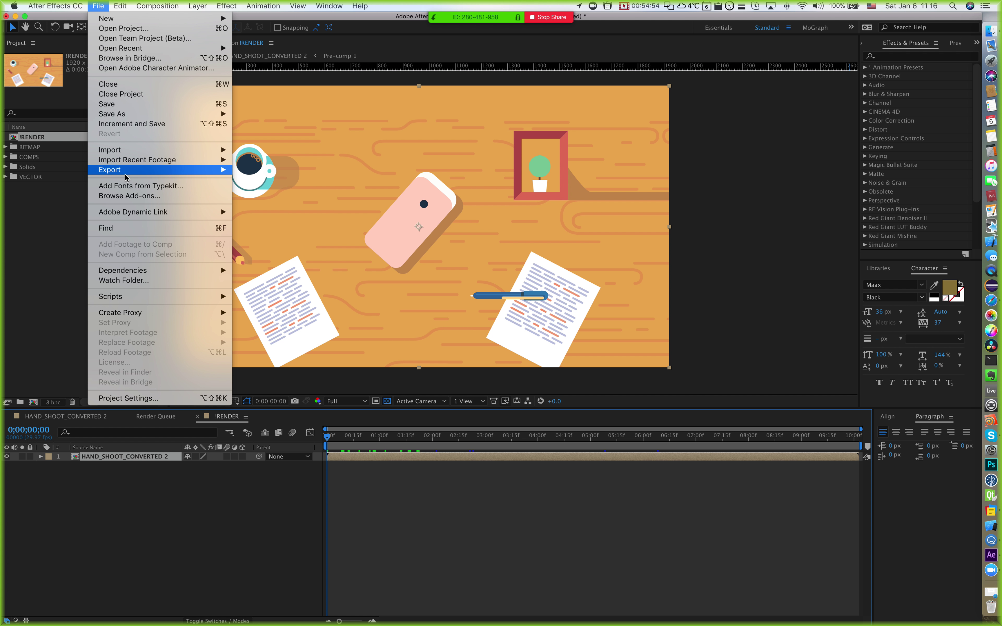
pyautogui.moveTo(124, 173)
pyautogui.click(412, 195)
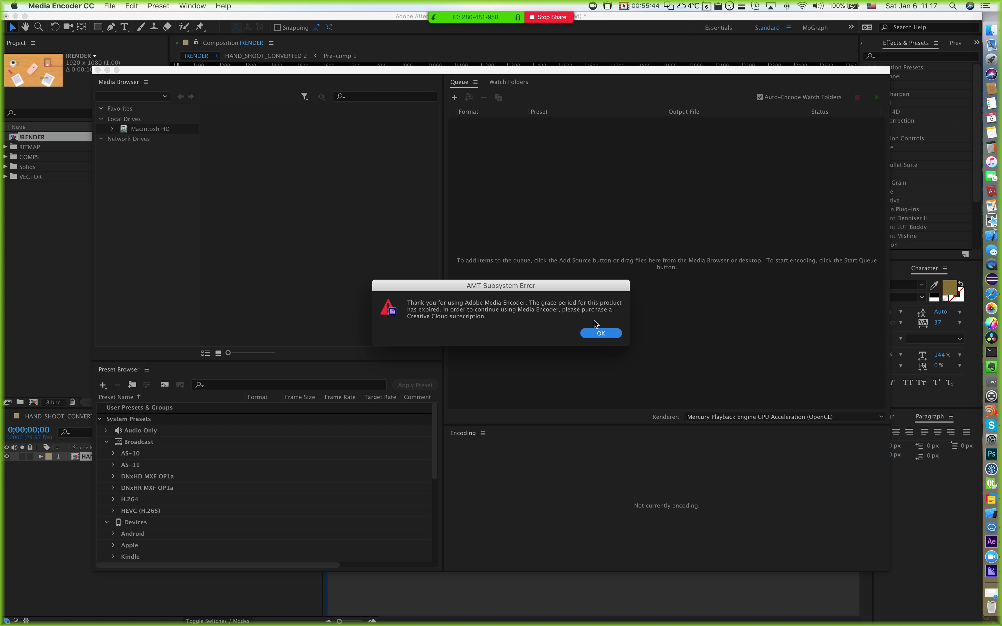
pyautogui.moveTo(510, 286); pyautogui.dragTo(534, 263)
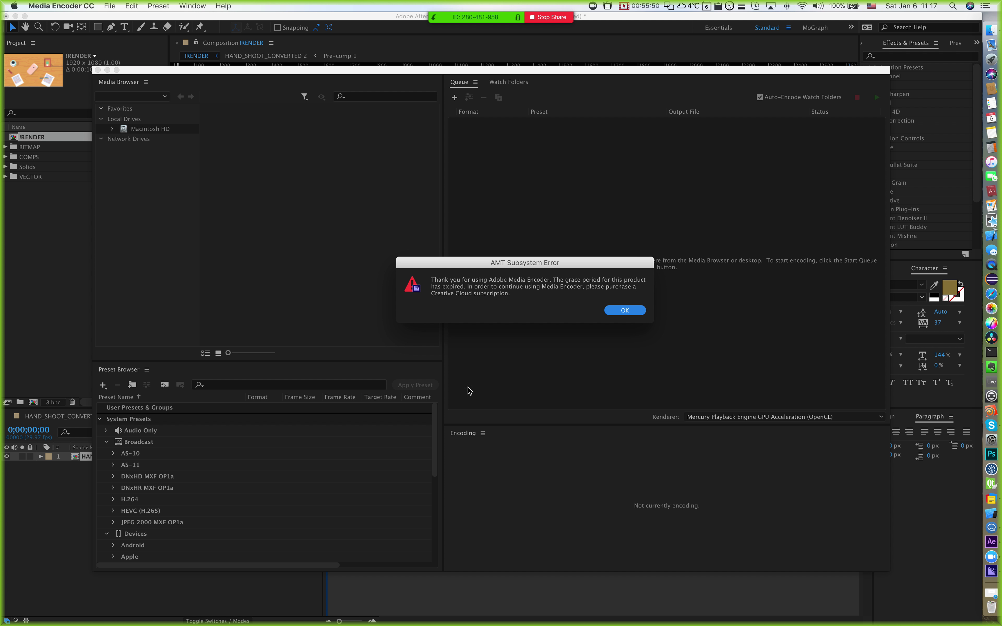
pyautogui.click(625, 311)
pyautogui.press('Return')
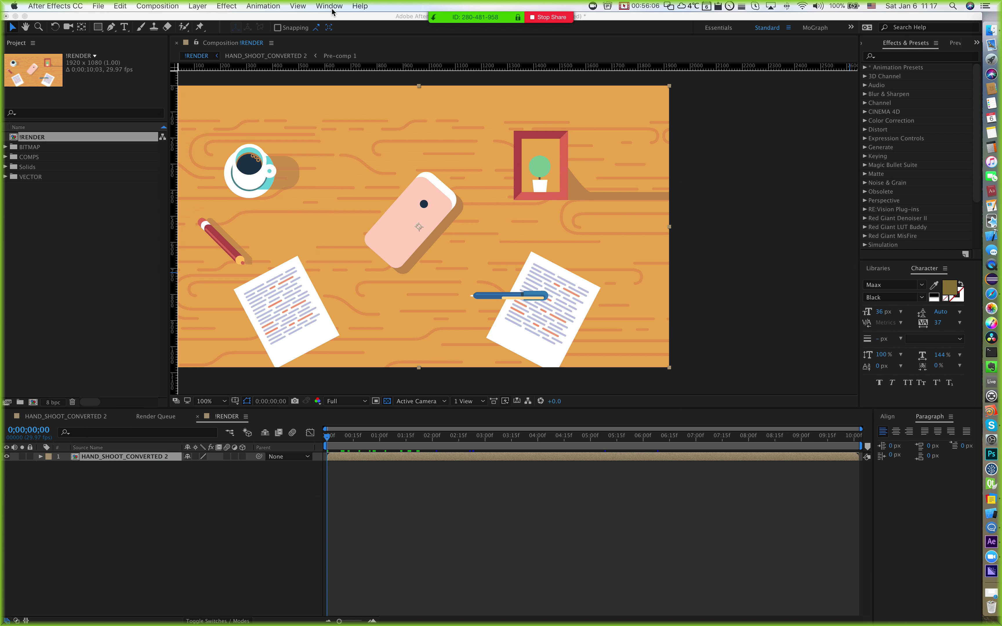
# Step: Switch to Skype, minimise its chat window, and return to After Effects
pyautogui.press('super+Tab')
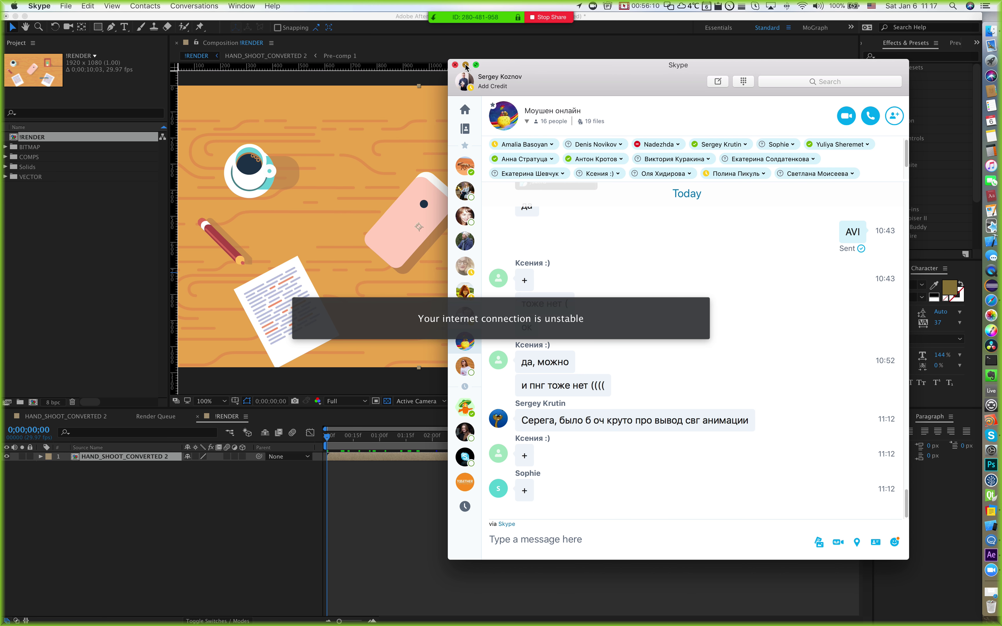
pyautogui.click(465, 65)
pyautogui.click(315, 19)
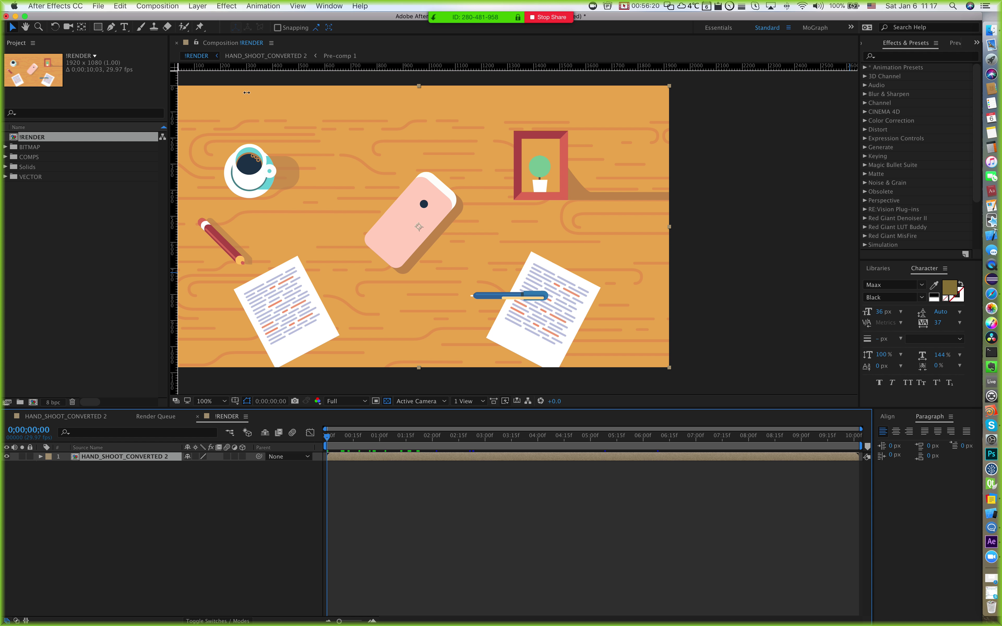
# Step: Close the current After Effects project and answer the save prompt, leaving the Project panel empty
pyautogui.click(66, 9)
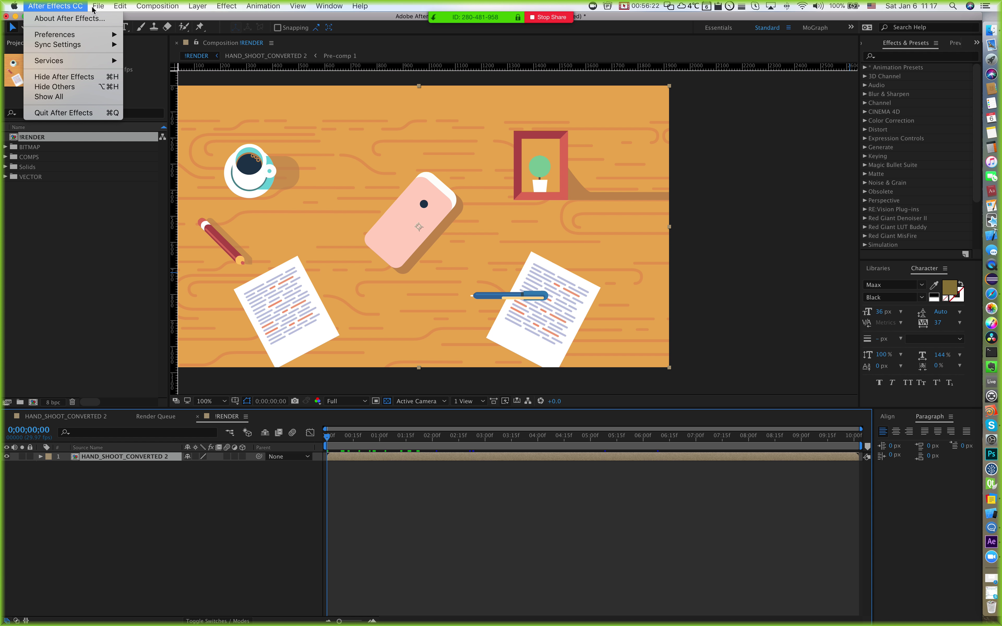
pyautogui.moveTo(96, 9)
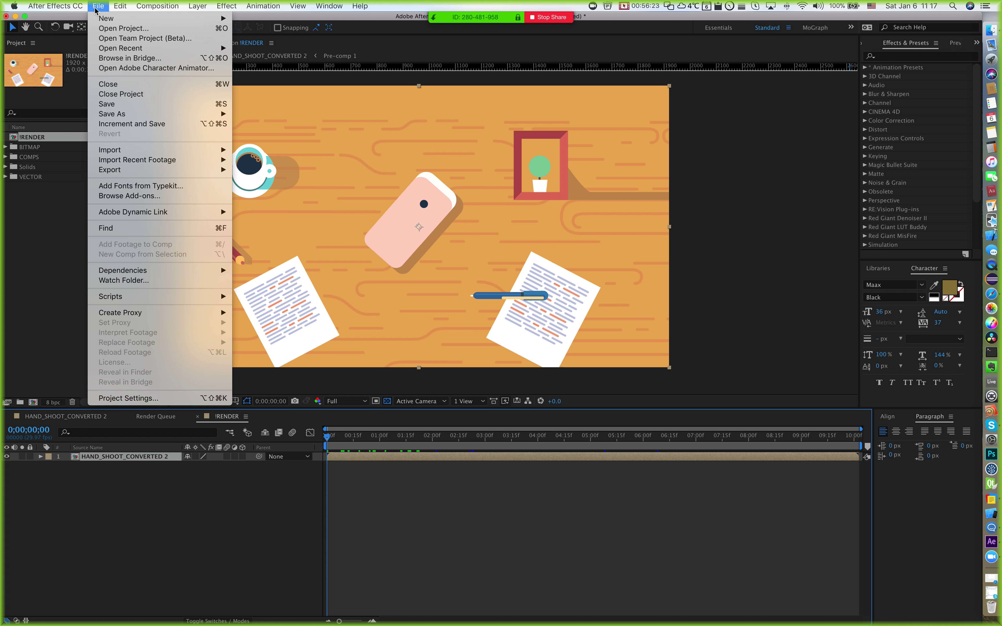
pyautogui.click(120, 94)
pyautogui.click(476, 338)
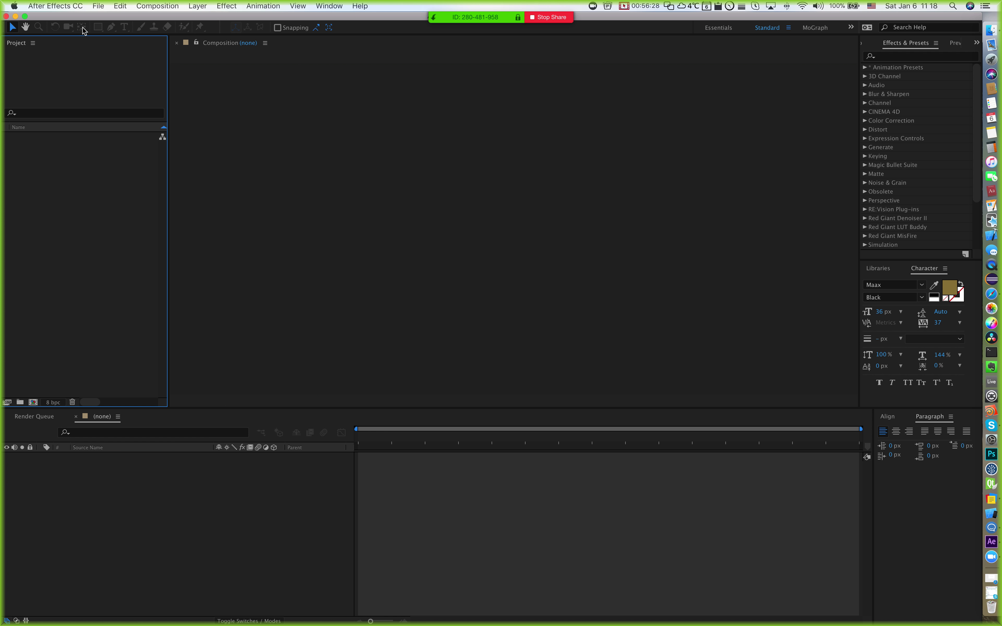
# Step: Leave After Effects for the Finder Desktop window and return to the empty After Effects workspace
pyautogui.click(62, 6)
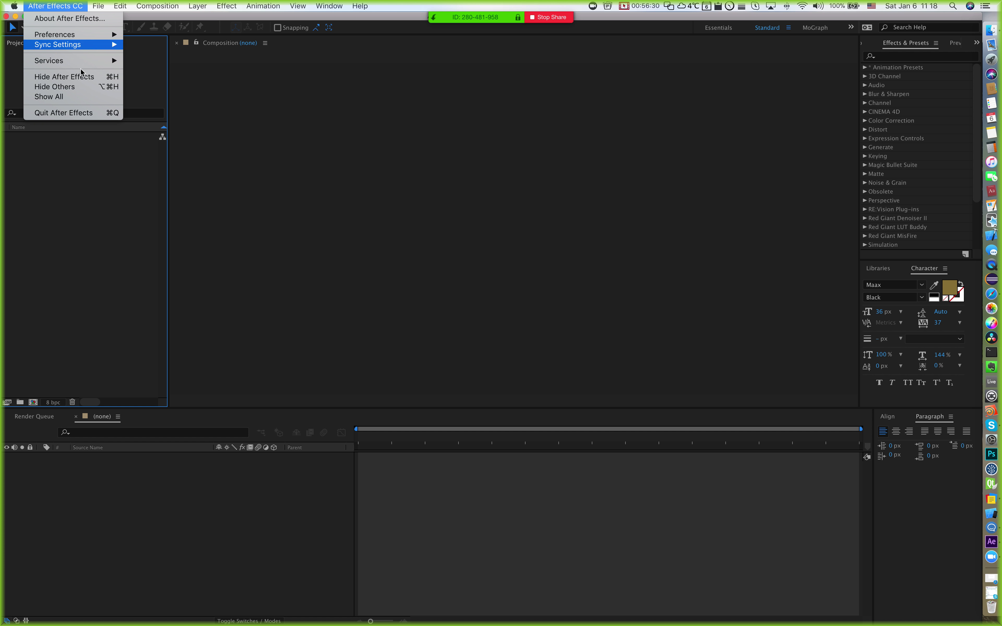
pyautogui.click(64, 14)
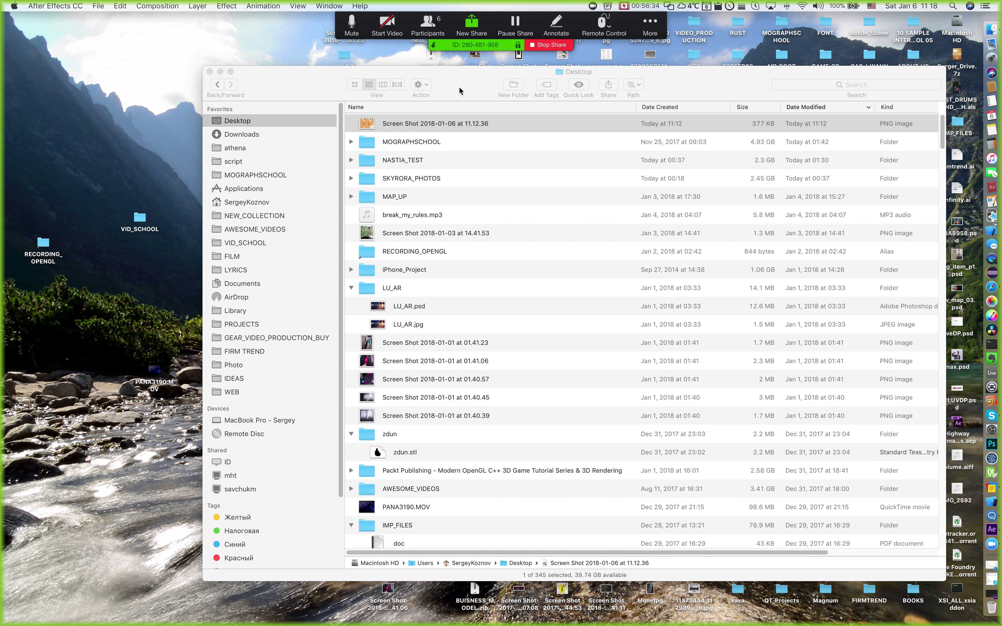
pyautogui.click(473, 84)
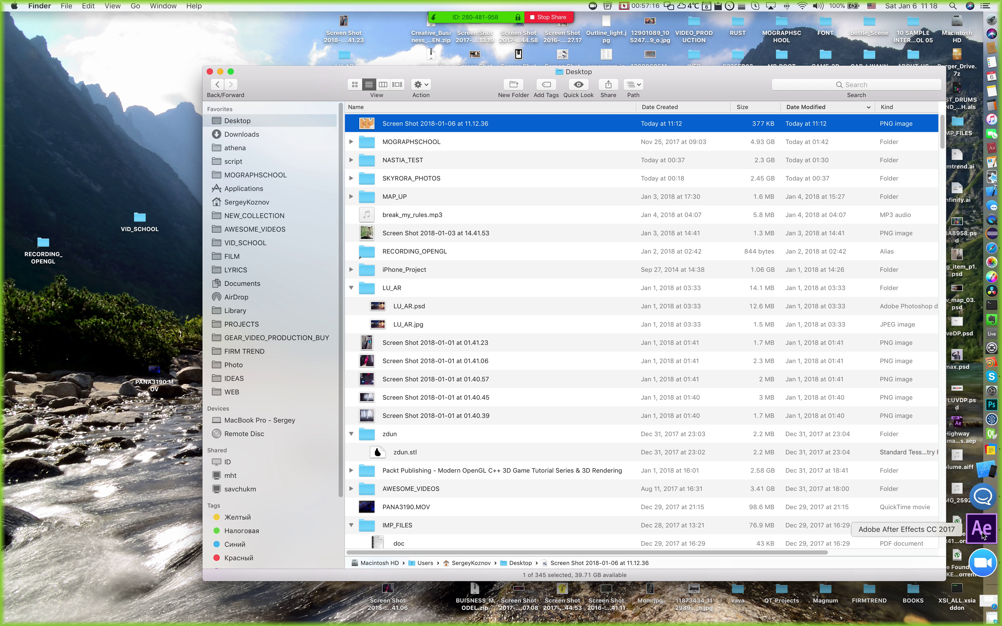
pyautogui.click(990, 538)
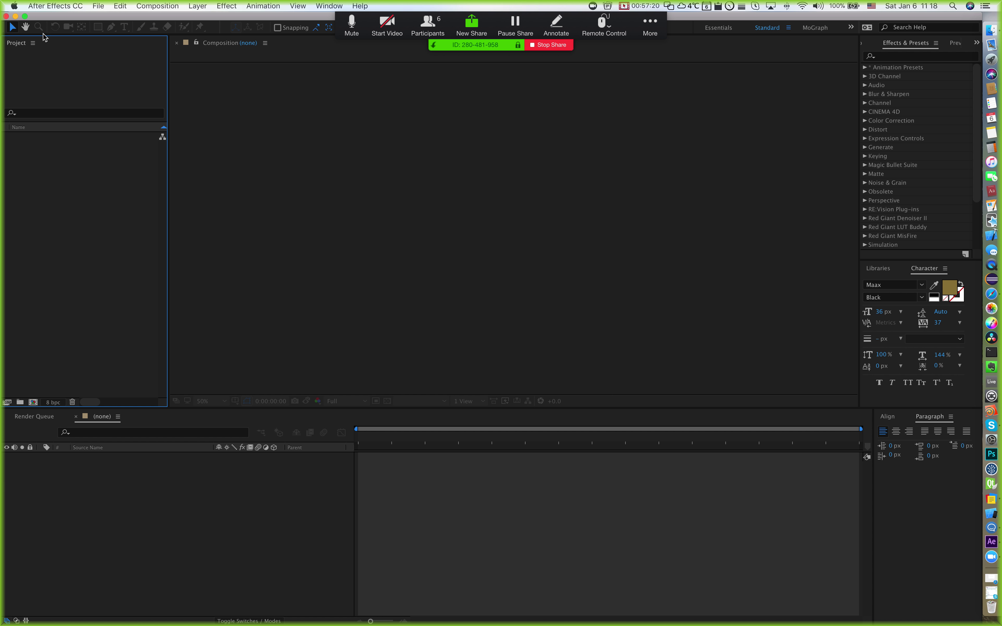
# Step: Switch to Finder, reposition the Desktop window over After Effects, and narrow its sidebar
pyautogui.press('super+Tab')
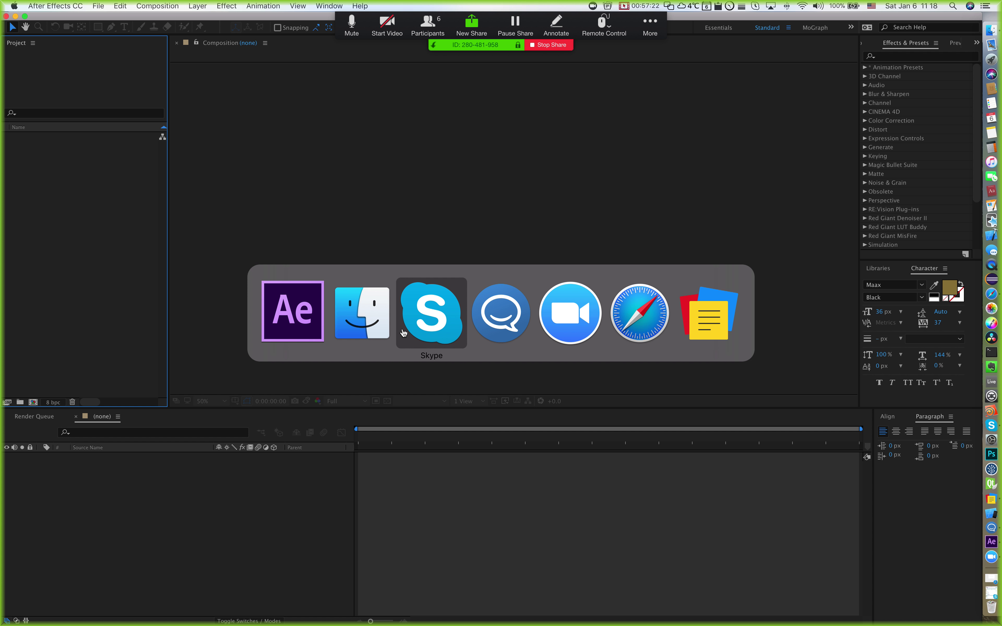
pyautogui.click(358, 322)
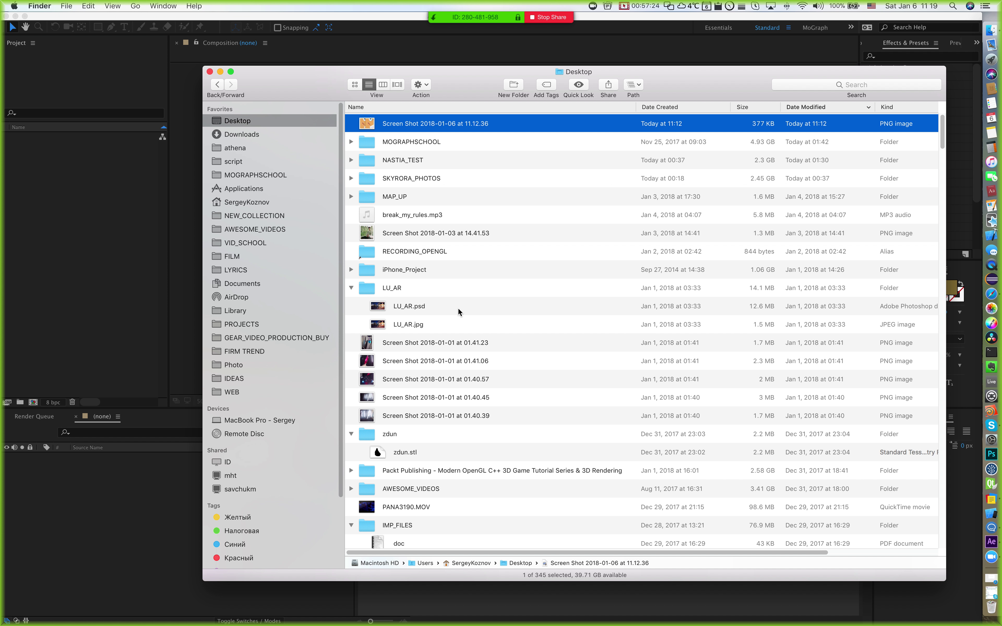
pyautogui.moveTo(203, 67); pyautogui.dragTo(222, 33)
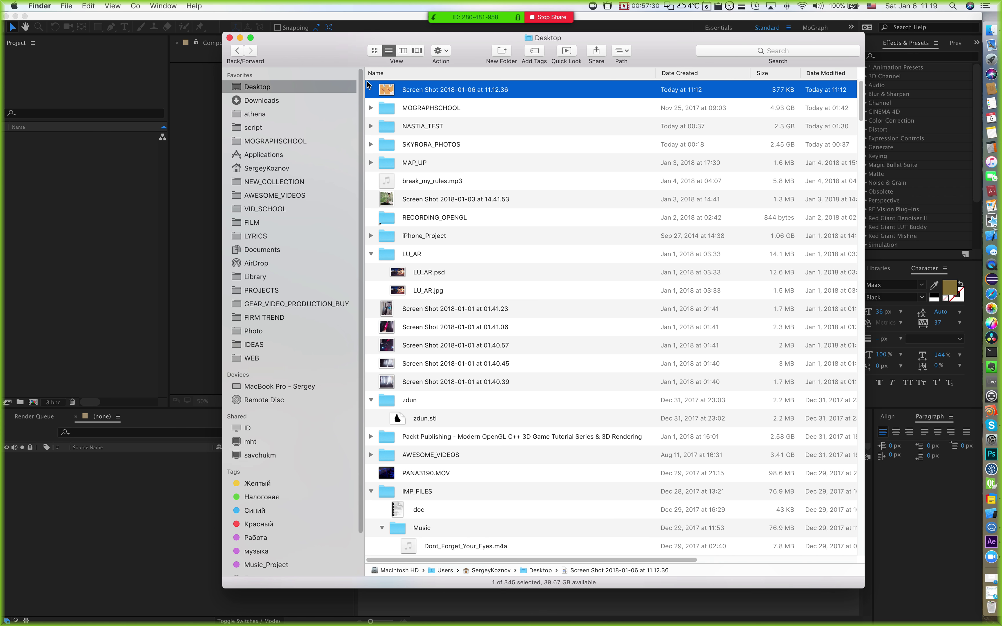
pyautogui.moveTo(362, 82); pyautogui.dragTo(325, 81)
pyautogui.press('super+Tab')
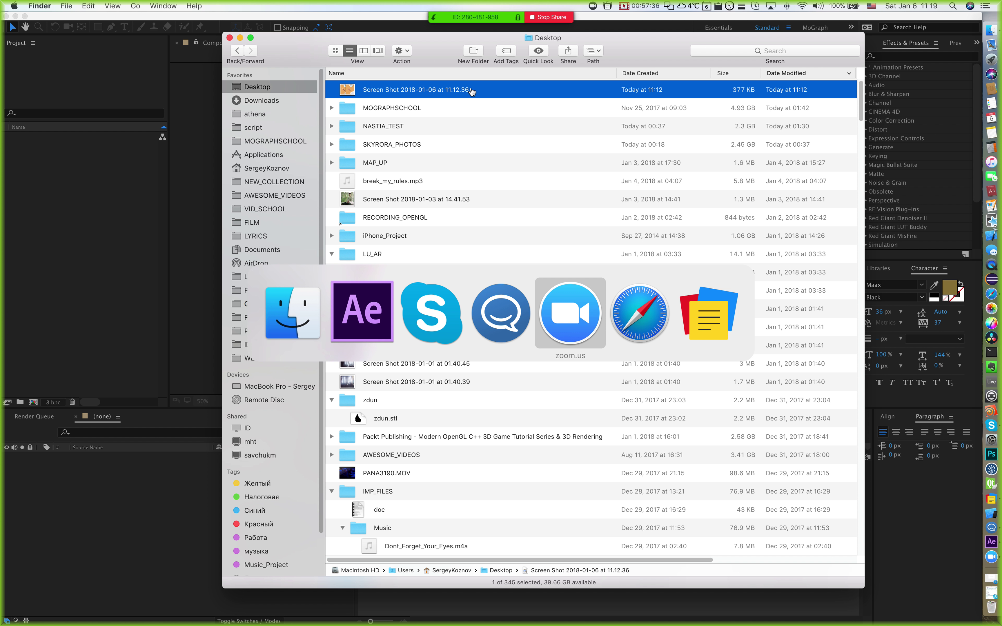
pyautogui.press('Escape')
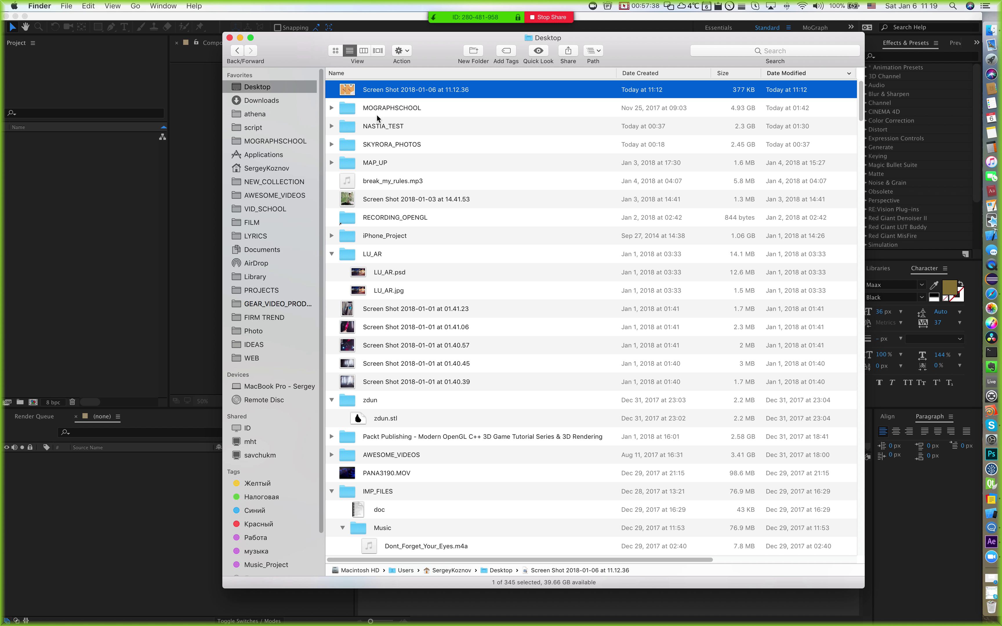
# Step: Expand the MOGRAPHSCHOOL folder on the Desktop and open its LS04 folder
pyautogui.click(336, 113)
pyautogui.click(332, 108)
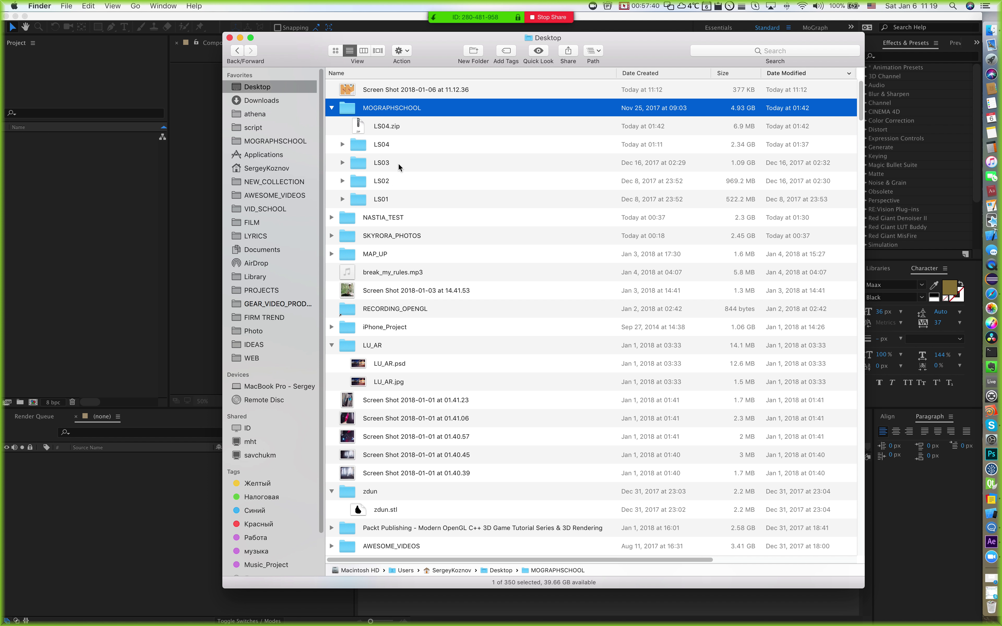
pyautogui.click(371, 149)
pyautogui.press('cmd+Down')
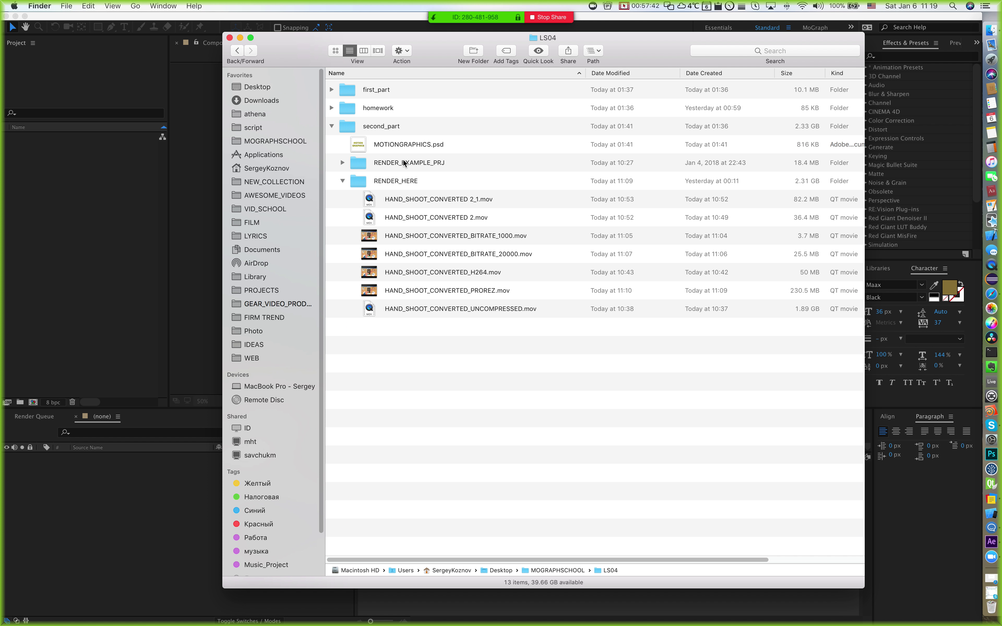
# Step: Collapse RENDER_HERE and look through the RENDER_EXAMPLE_PRJ folder and other contents of second_part
pyautogui.click(341, 181)
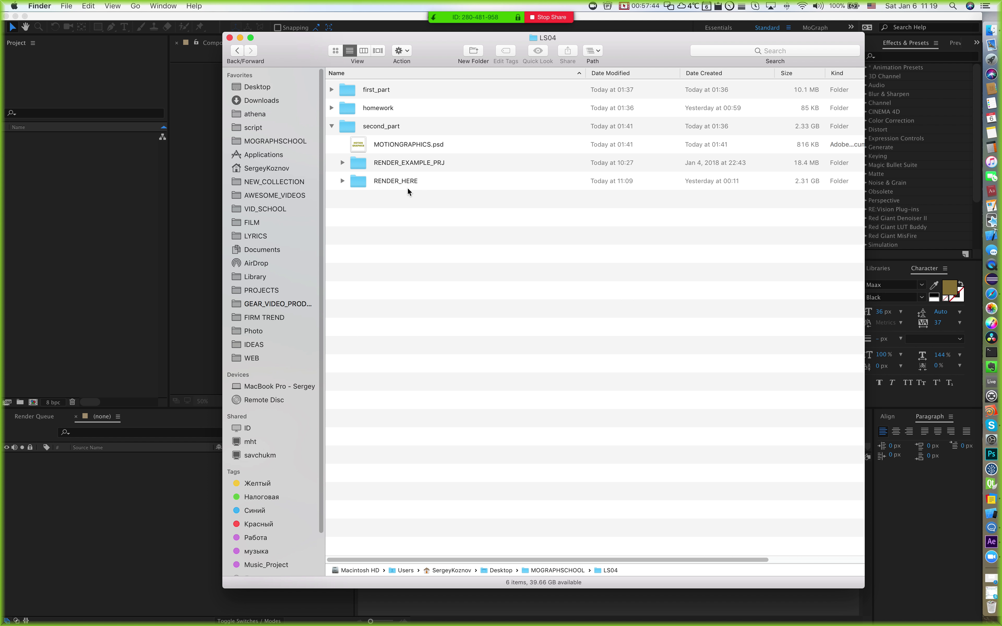
pyautogui.click(396, 185)
pyautogui.press('Right')
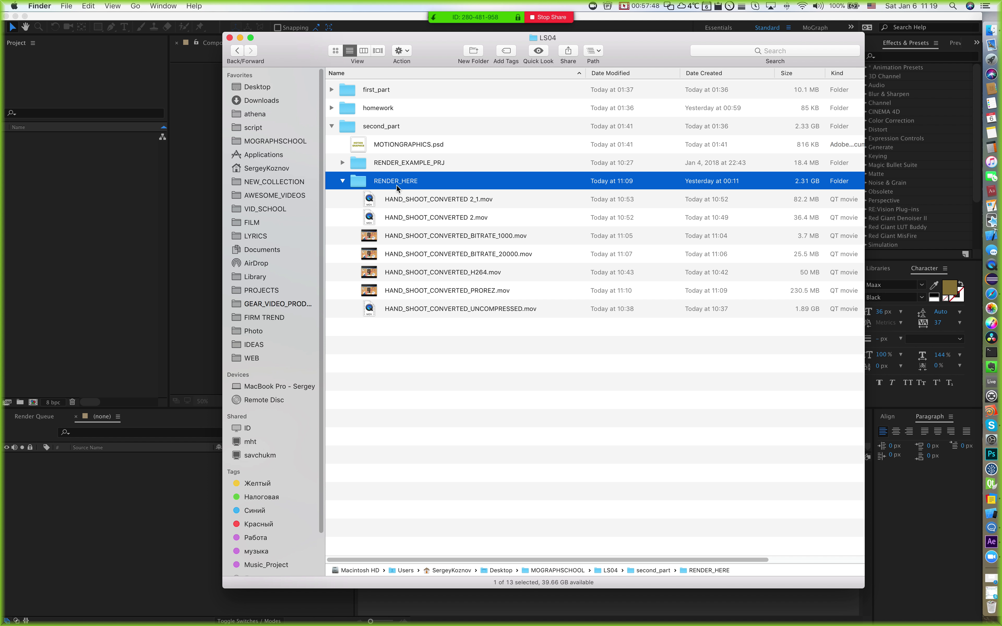
pyautogui.press('Left')
pyautogui.press('Up')
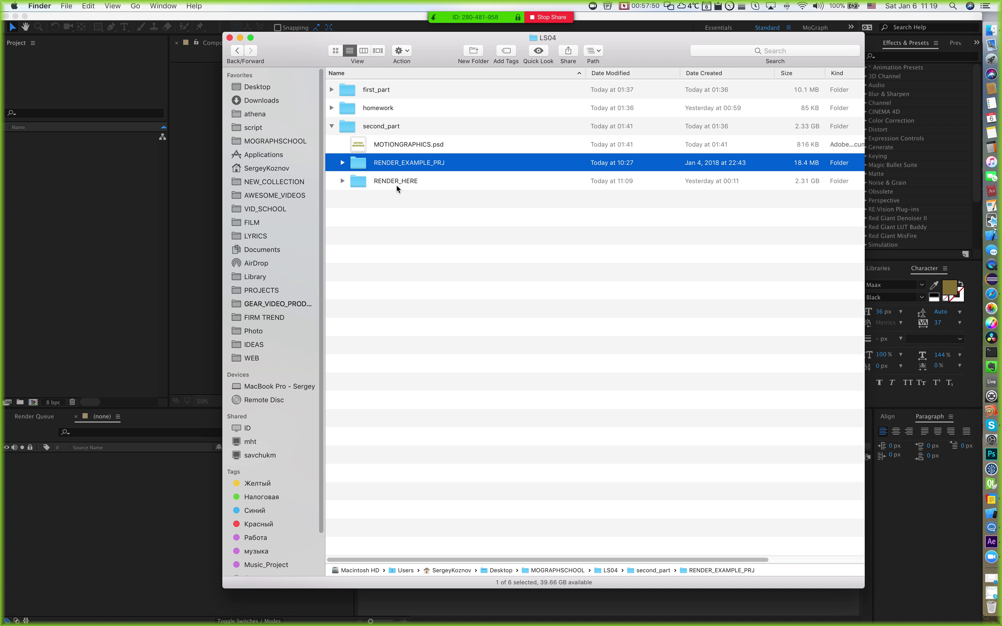
pyautogui.hotkey('alt', 'Right')
pyautogui.press('Left')
pyautogui.press('Up')
pyautogui.press('Up')
pyautogui.press('Down')
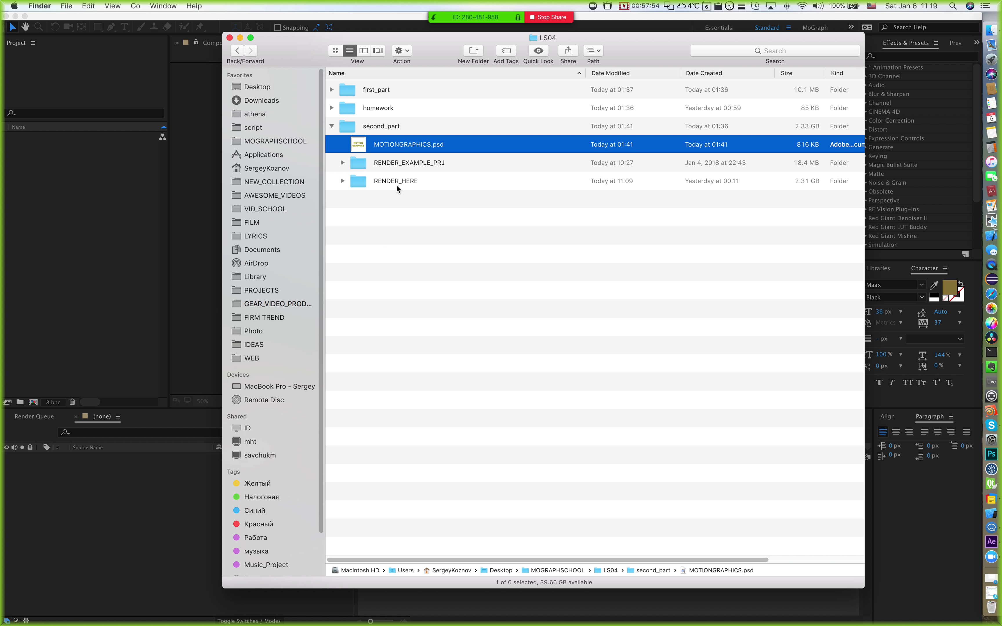
pyautogui.press('Up')
pyautogui.press('Up')
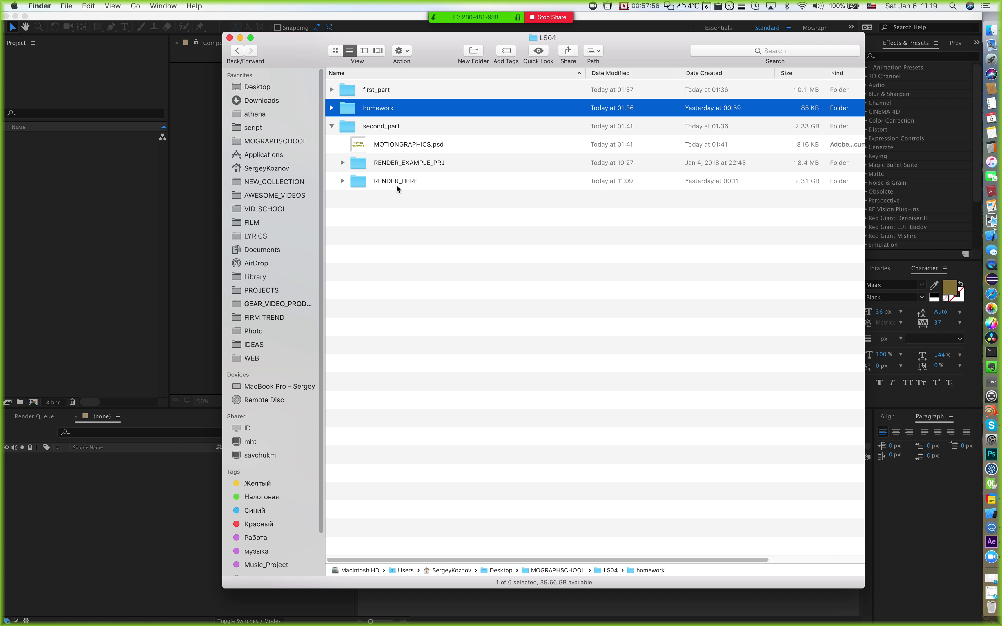
# Step: Check the homework folder, expand first_part, and open its 3D folder of After Effects projects
pyautogui.press('Right')
pyautogui.press('Left')
pyautogui.press('Up')
pyautogui.press('Right')
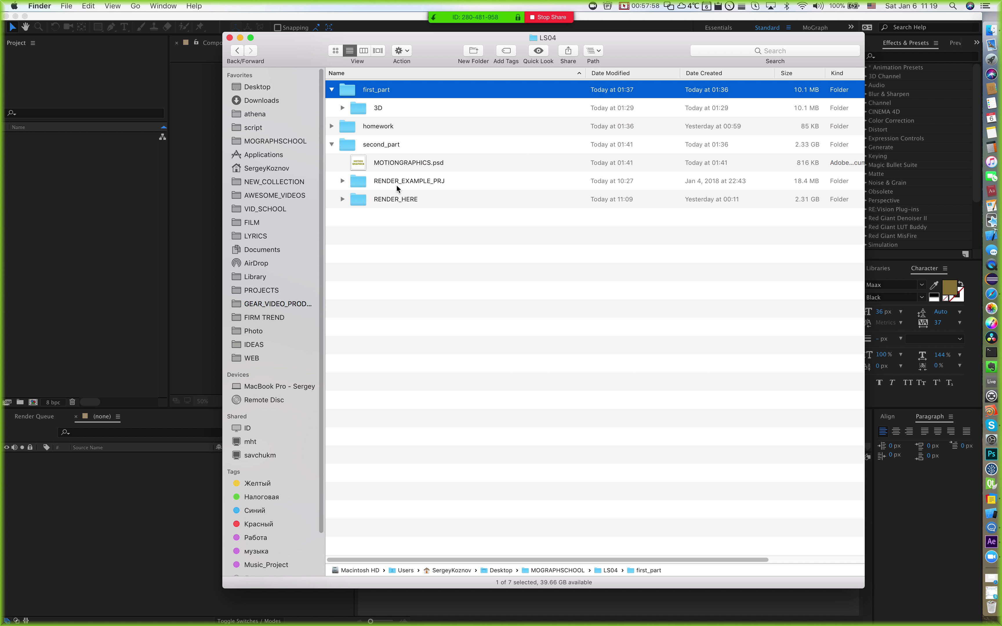
pyautogui.press('Down')
pyautogui.press('Right')
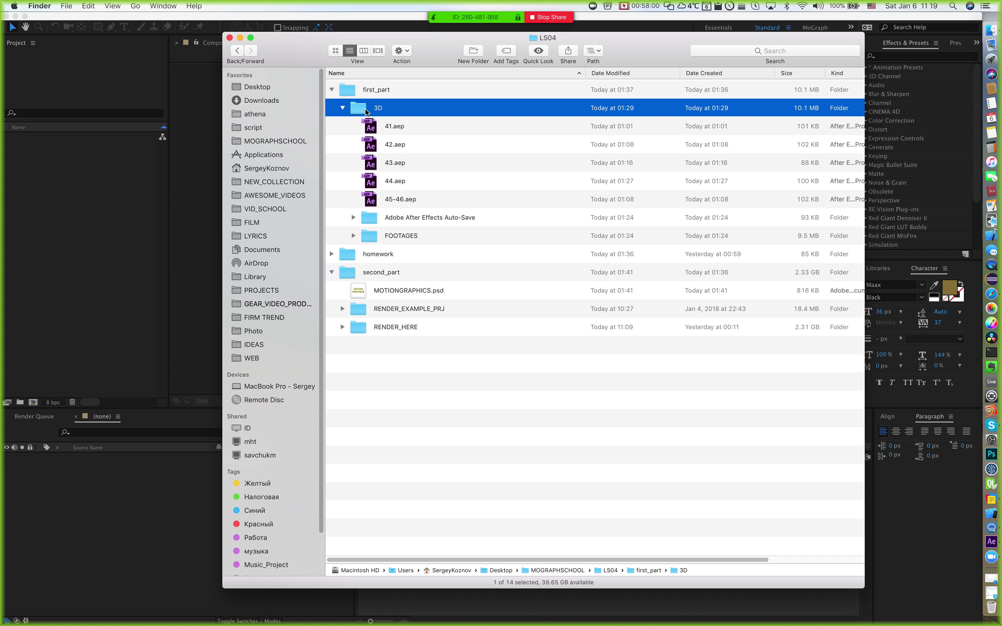
pyautogui.press('super+Down')
# Step: Switch to Notebook to consult the LS04 lesson list, and return to the 3D folder in Finder
pyautogui.press('super+Tab')
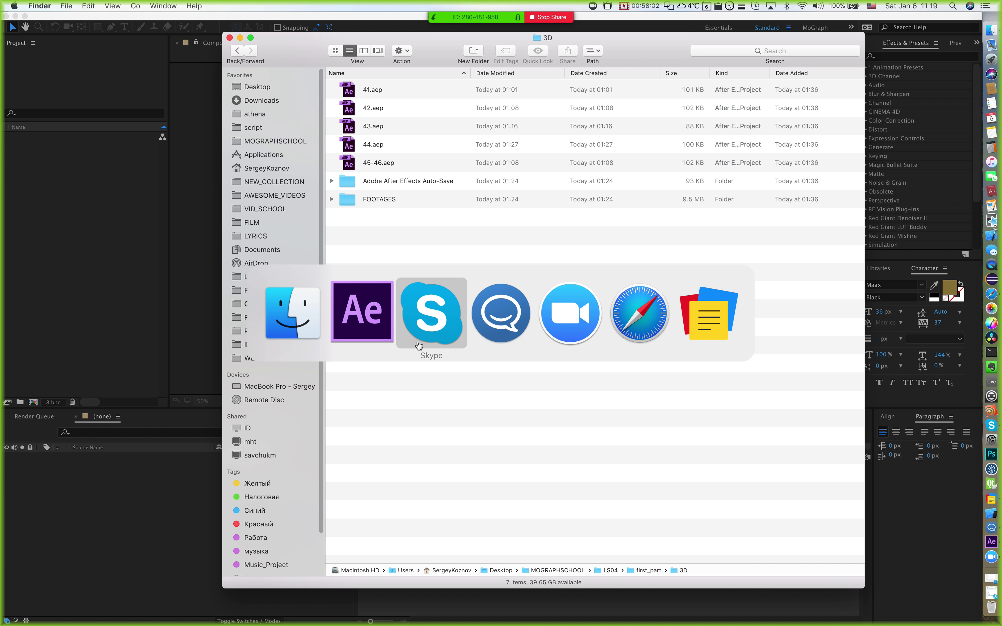
pyautogui.click(676, 319)
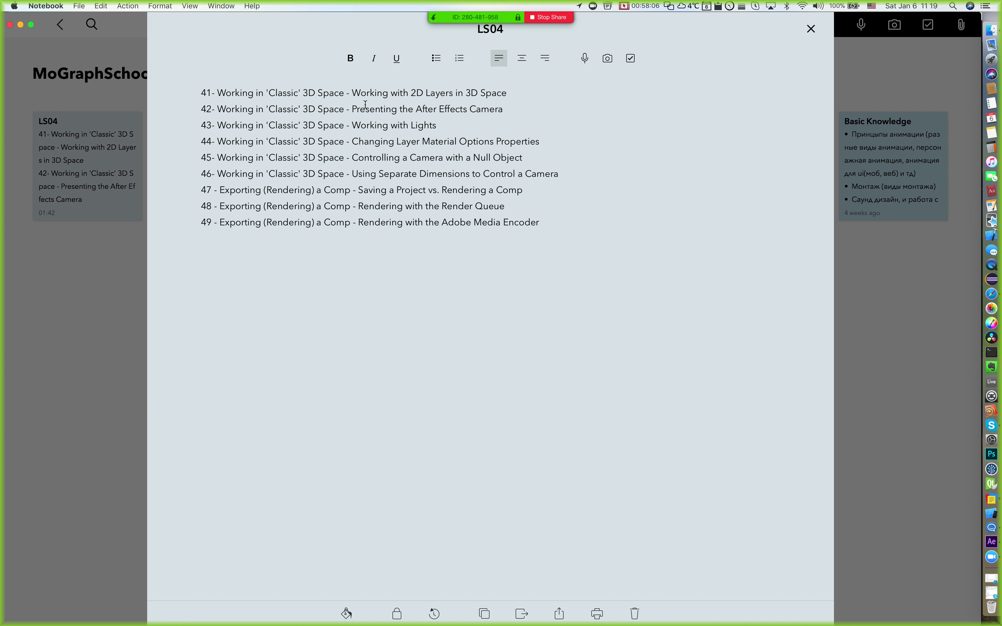
pyautogui.press('super+Tab')
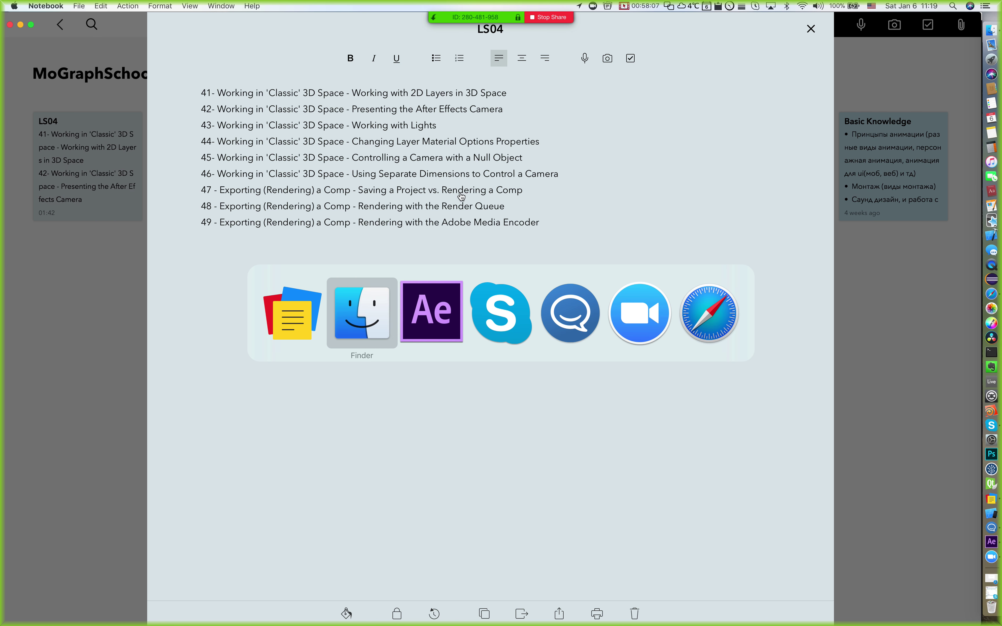
pyautogui.click(371, 316)
# Step: Open 41.aep in After Effects, accept the version conversion, and adjust the DOMIMO composition's view
pyautogui.doubleClick(359, 91)
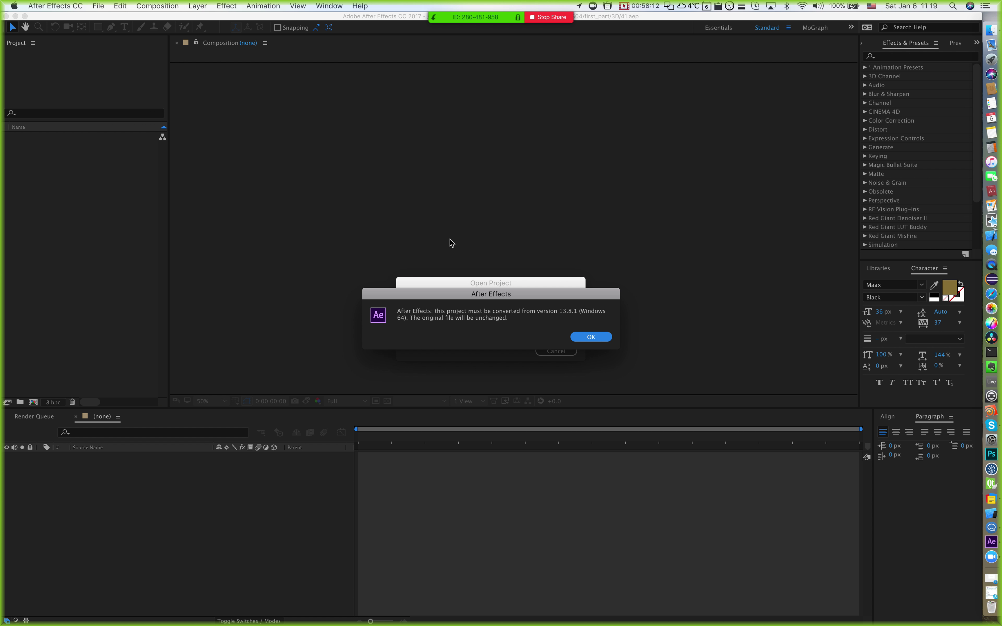
pyautogui.press('Return')
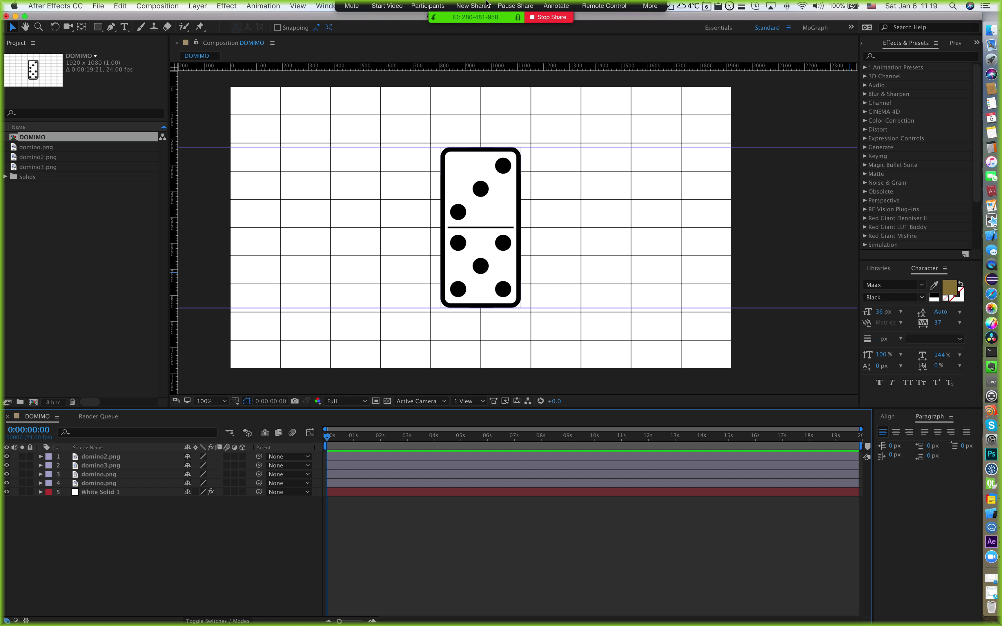
pyautogui.press('h')
pyautogui.moveTo(486, 137); pyautogui.dragTo(481, 152)
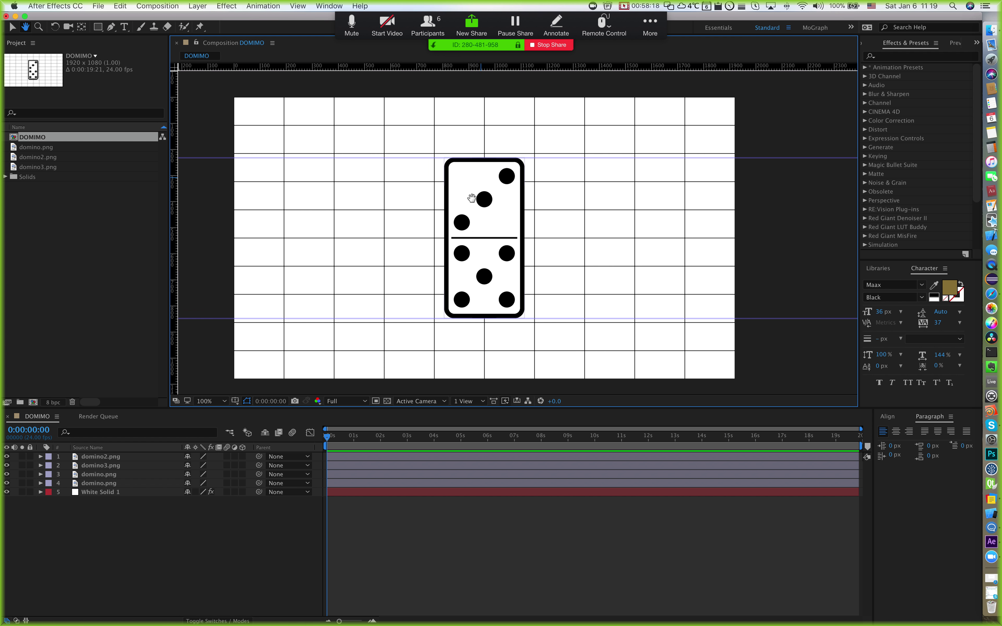
# Step: Bring up the LS04 note in Notebook, shrink and minimise its window, and return to After Effects
pyautogui.press('super+Tab')
pyautogui.click(348, 283)
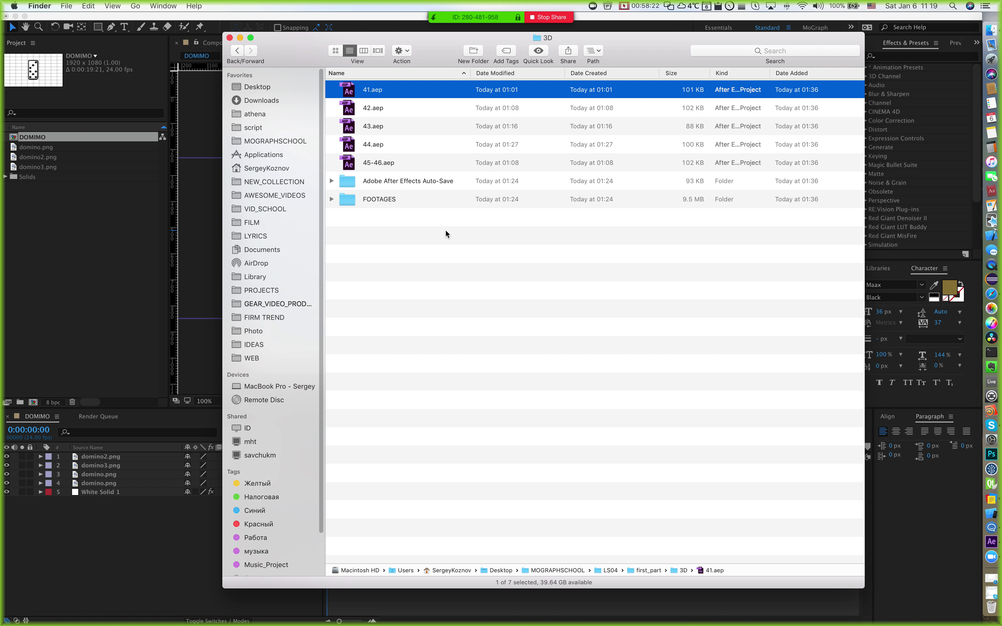
pyautogui.press('super+Tab')
pyautogui.click(421, 312)
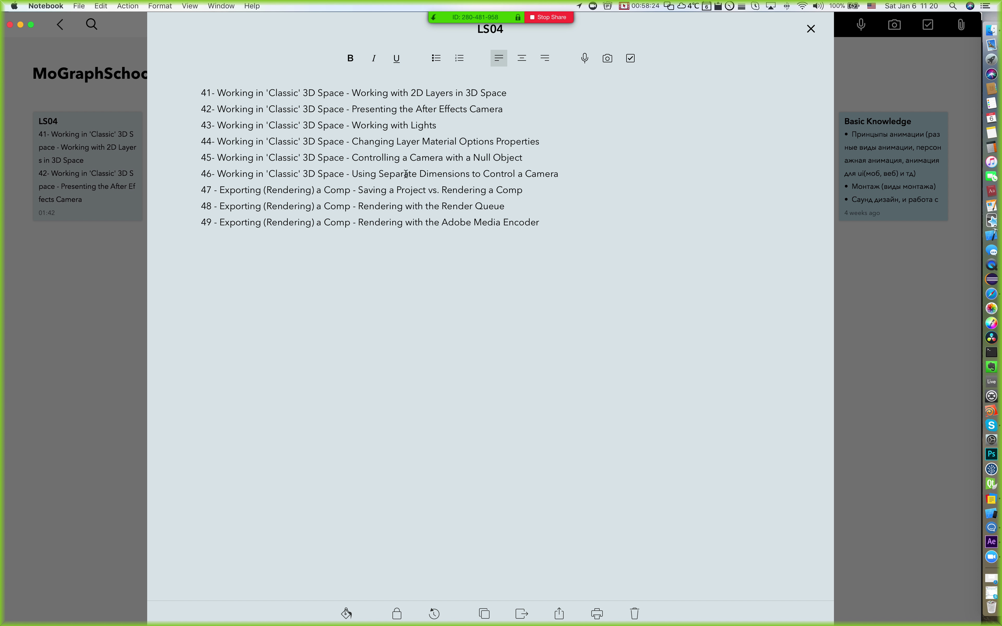
pyautogui.moveTo(4, 13); pyautogui.dragTo(249, 135)
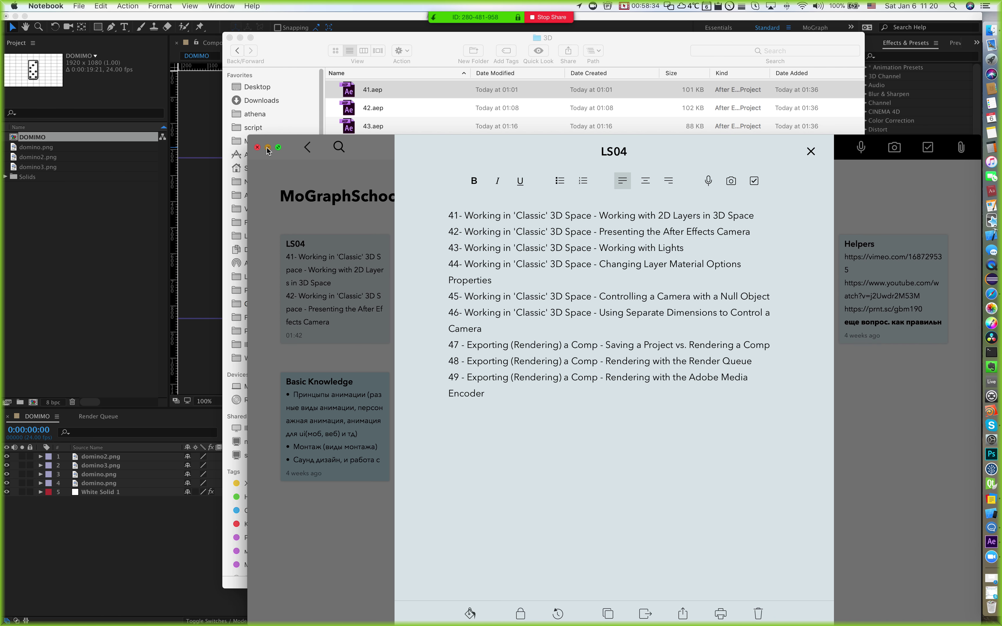
pyautogui.press('super+m')
pyautogui.click(289, 15)
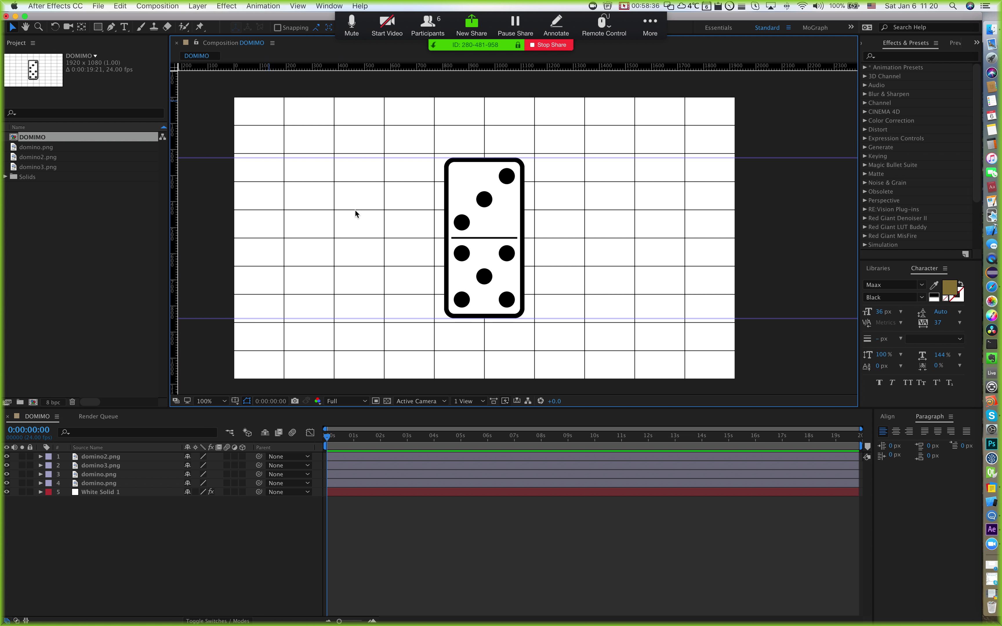
# Step: Scrub the DOMIMO timeline to 0:00:03:19, pick the White Solid 1 background, and clear the selection
pyautogui.scroll(-2, 637, 331)
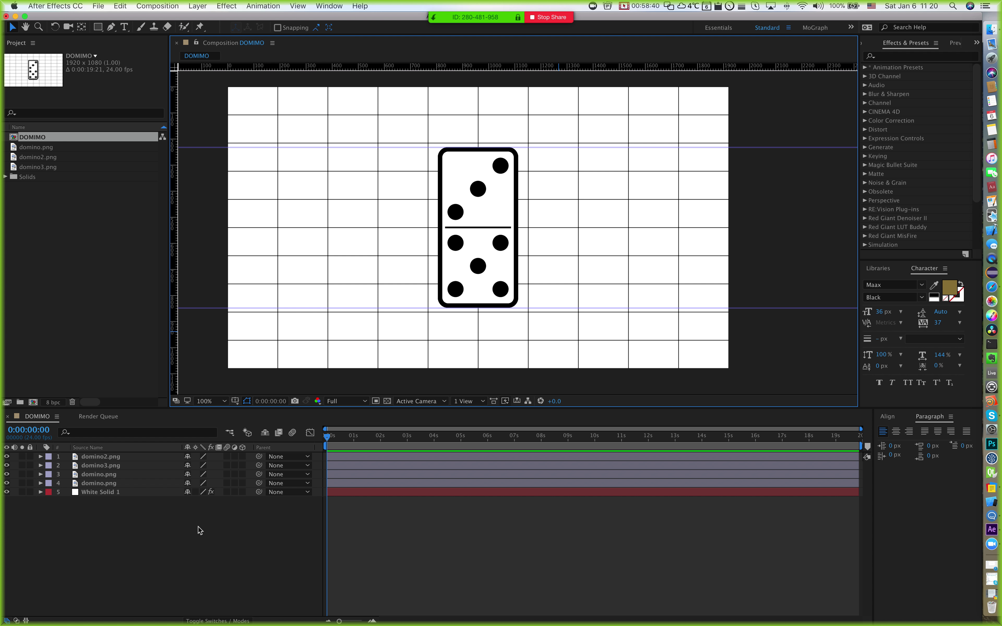
pyautogui.click(428, 538)
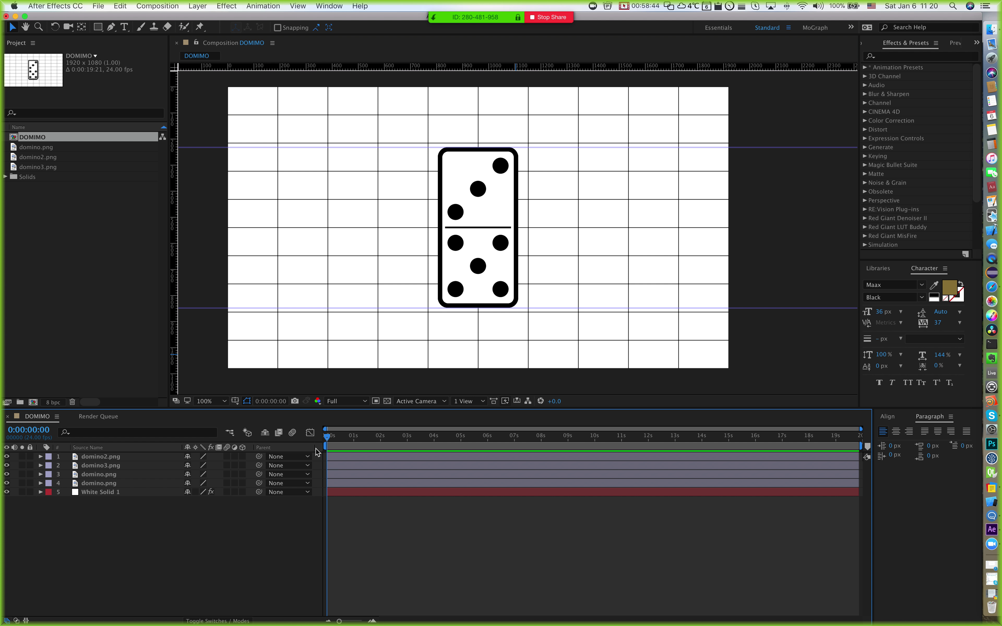
pyautogui.moveTo(355, 440); pyautogui.dragTo(428, 440)
pyautogui.click(470, 222)
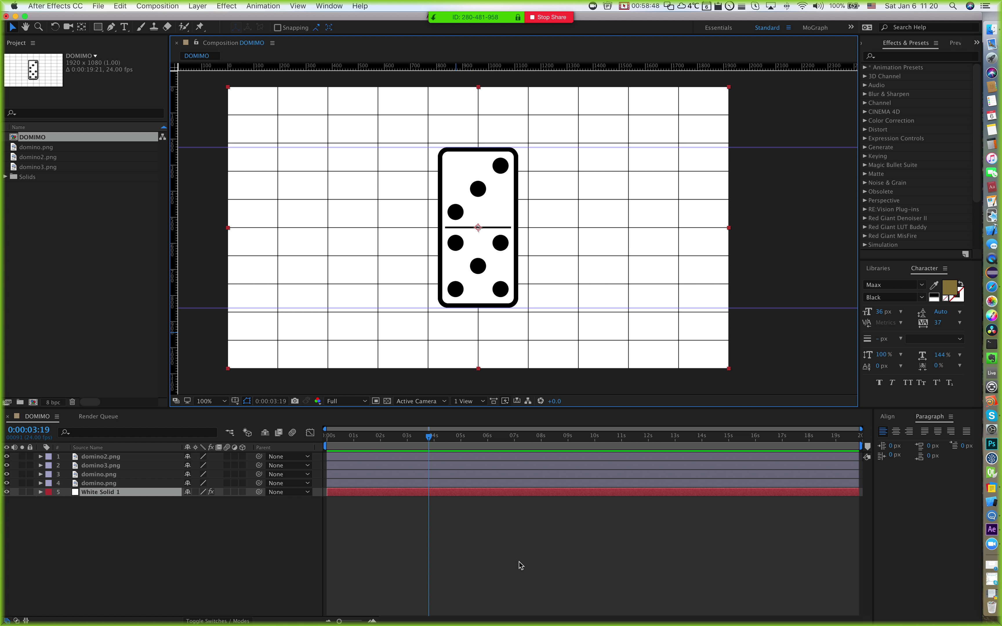
pyautogui.click(480, 514)
# Step: Move the front domino from the centre to the right part of the grid, and nudge the White Solid 1 background
pyautogui.click(437, 456)
pyautogui.moveTo(438, 250); pyautogui.dragTo(581, 263)
pyautogui.moveTo(253, 202); pyautogui.dragTo(256, 201)
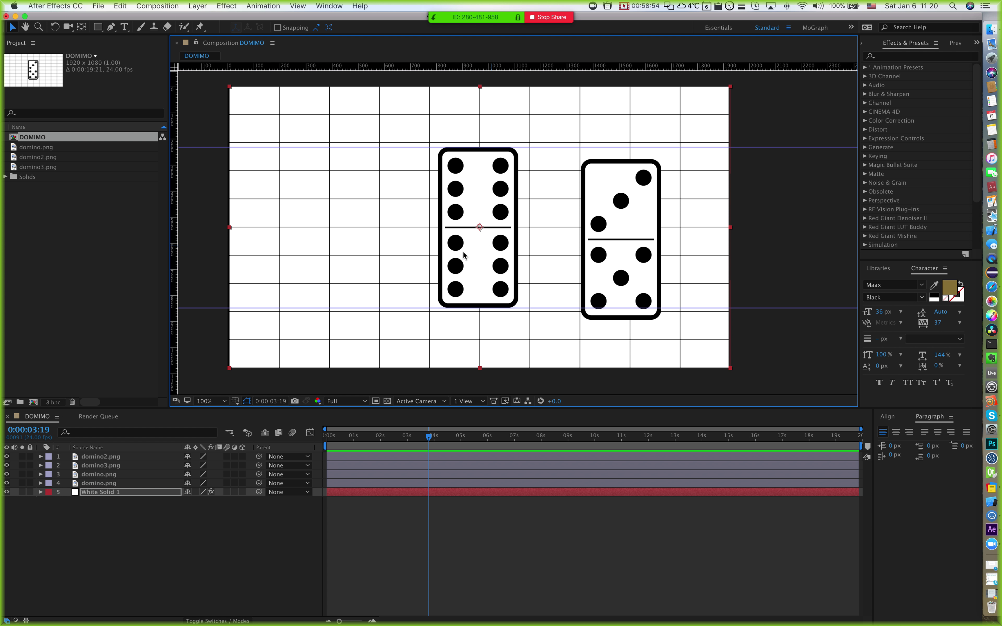
# Step: Move the double-six domino to the left part of the grid, and undo the background and domino moves
pyautogui.press('super+z')
pyautogui.click(494, 212)
pyautogui.moveTo(494, 213); pyautogui.dragTo(344, 212)
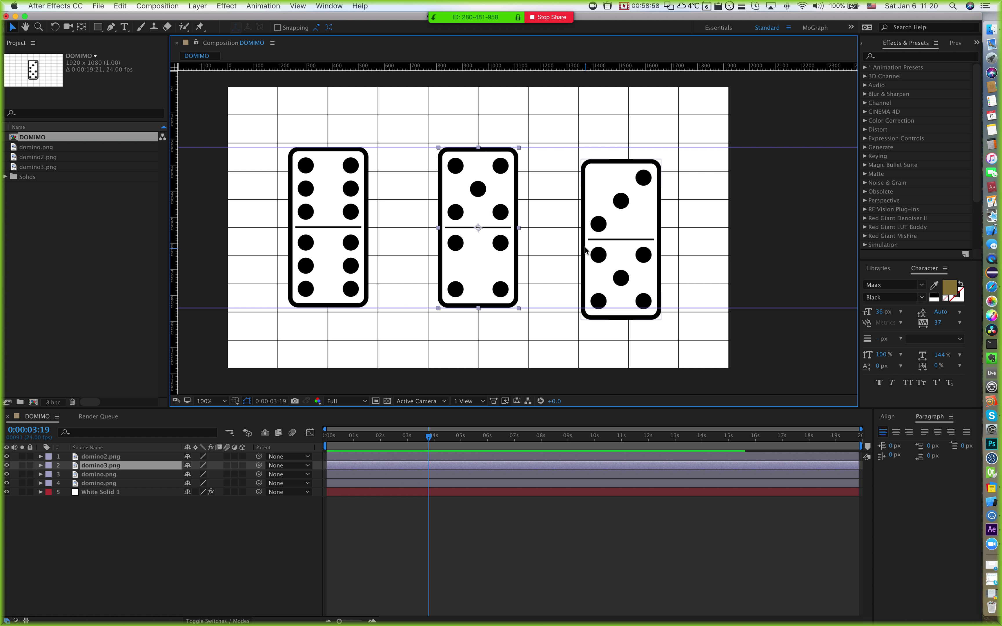
pyautogui.press('super+z')
pyautogui.press('super+z')
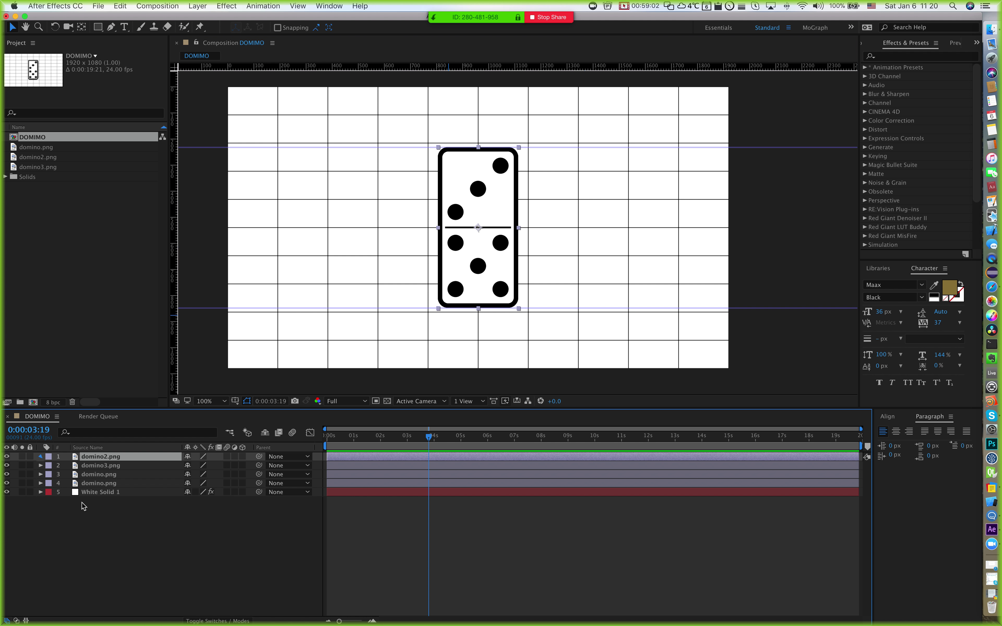
# Step: Reveal domino2.png's transform properties and try changing its Rotation and Position, undoing each change
pyautogui.click(40, 457)
pyautogui.click(49, 465)
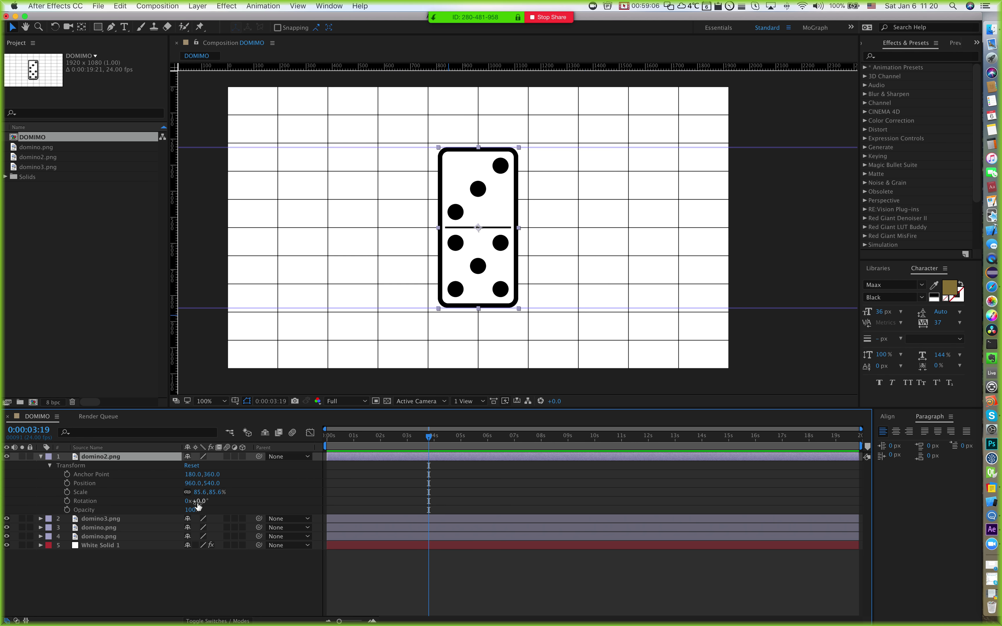
pyautogui.moveTo(196, 501); pyautogui.dragTo(271, 510)
pyautogui.press('super+z')
pyautogui.moveTo(212, 484); pyautogui.dragTo(184, 488)
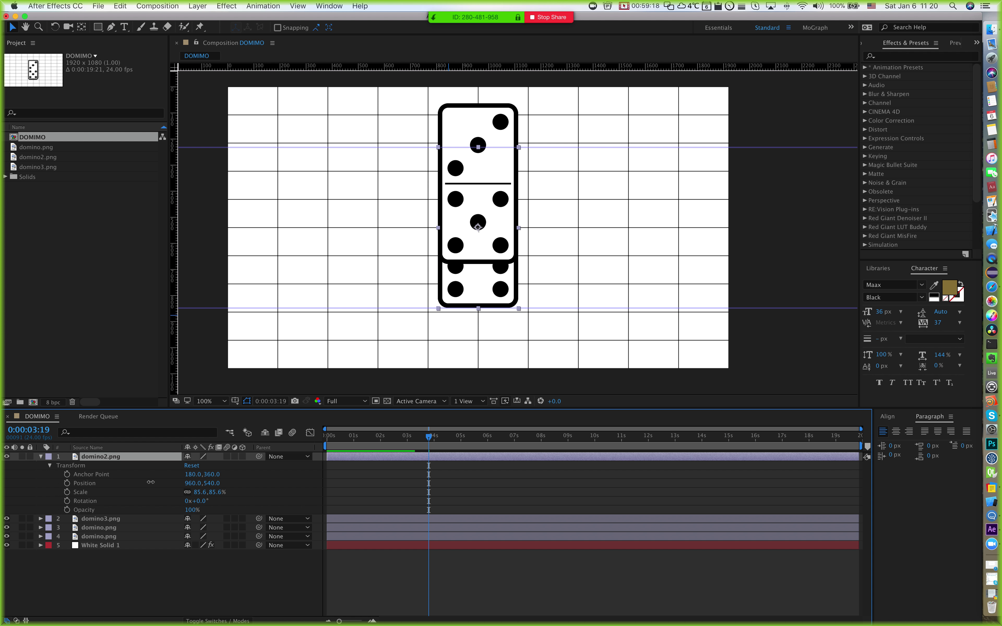
pyautogui.press('super+z')
pyautogui.press('super+z')
pyautogui.press('super+z')
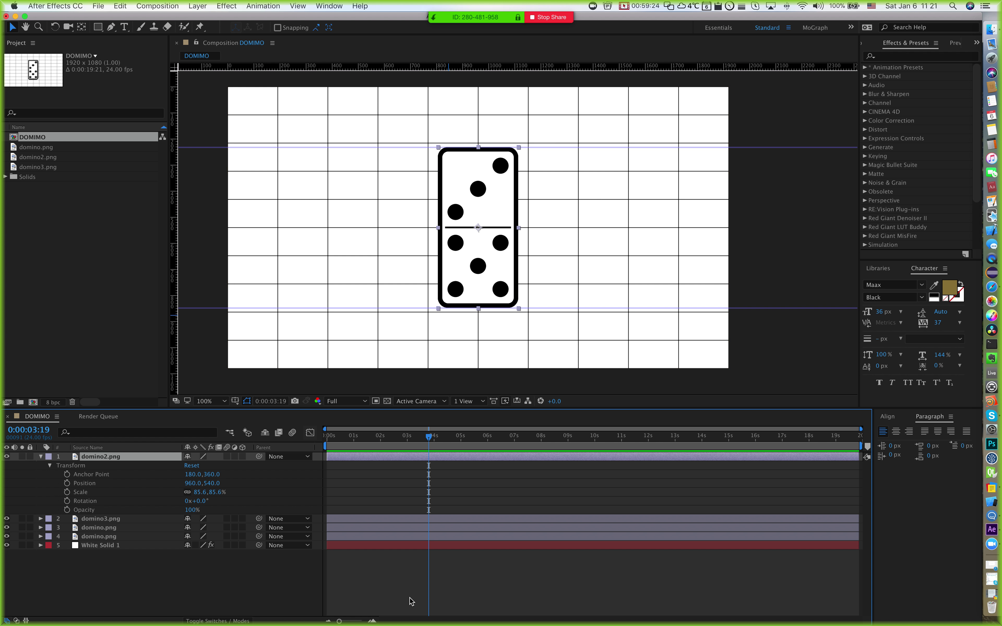
# Step: Collapse domino2.png's properties and turn all four domino layers into 3D layers
pyautogui.keyDown('shift'); pyautogui.click(94, 537); pyautogui.keyUp('shift')
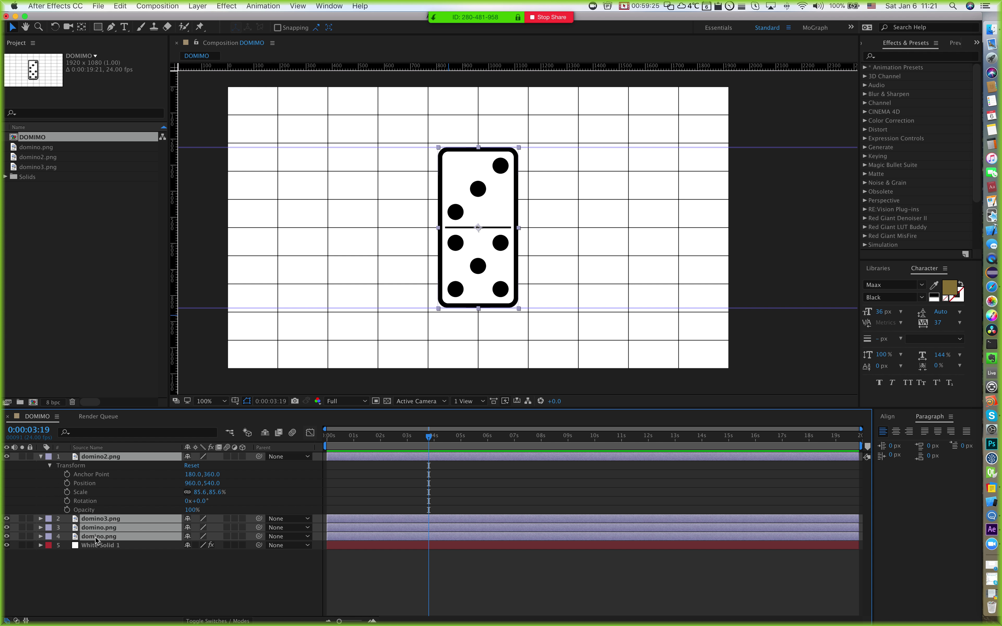
pyautogui.click(123, 577)
pyautogui.click(41, 457)
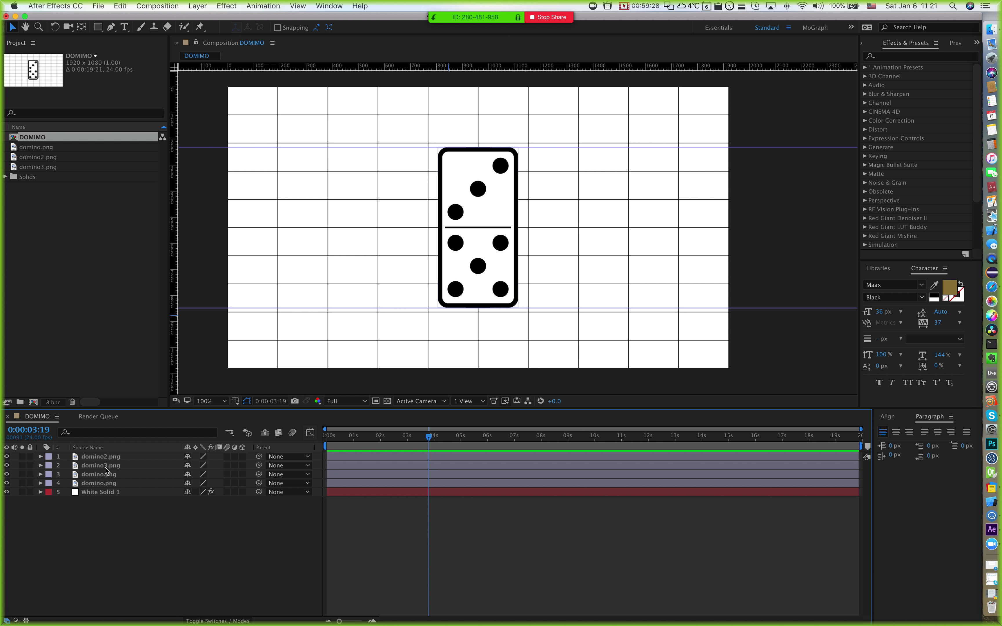
pyautogui.click(105, 466)
pyautogui.click(111, 457)
pyautogui.keyDown('shift'); pyautogui.click(98, 482); pyautogui.keyUp('shift')
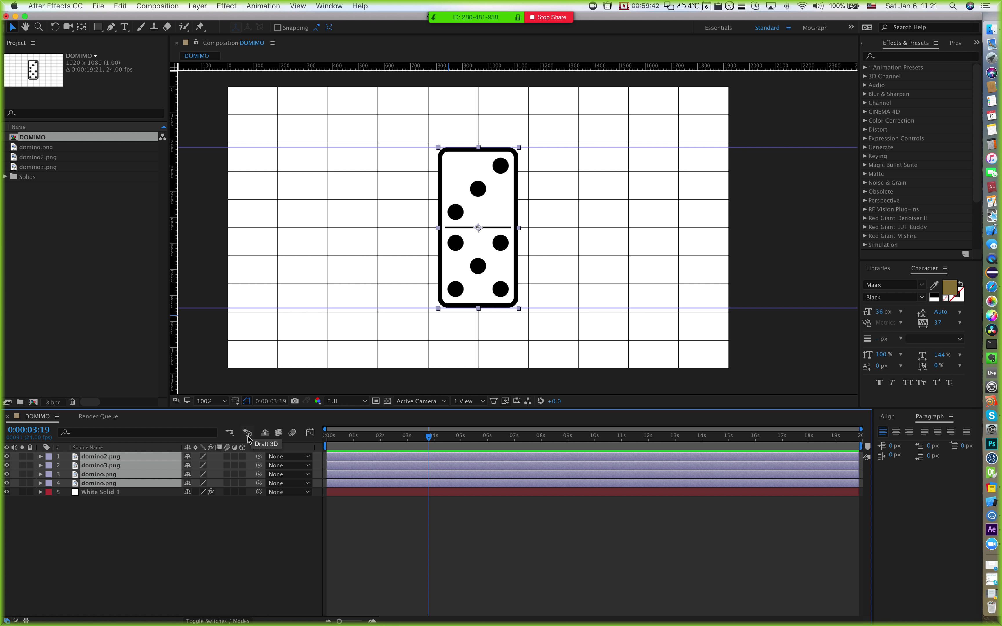
pyautogui.click(244, 458)
pyautogui.click(398, 551)
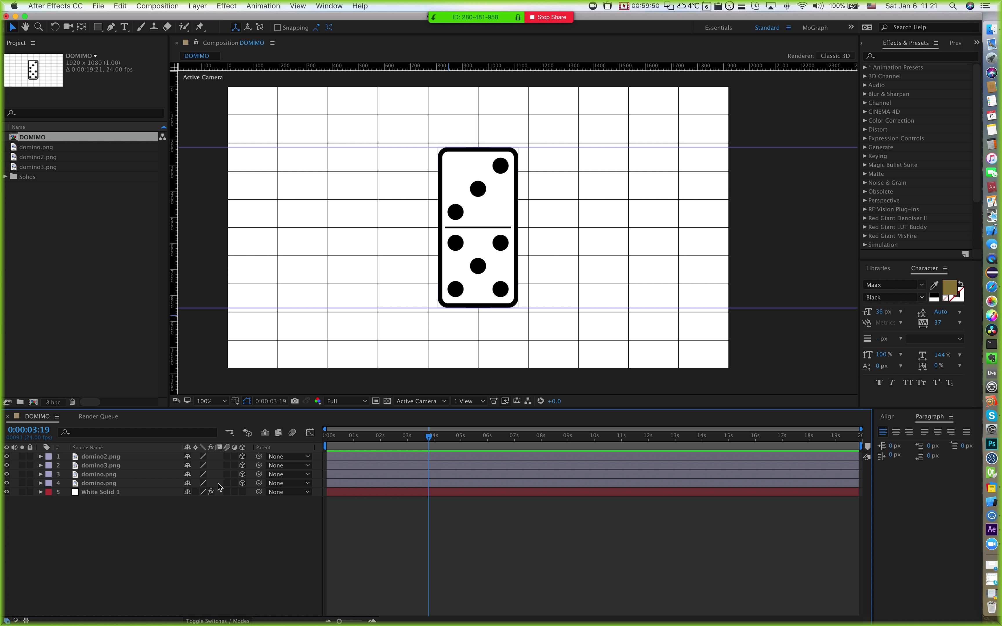
# Step: Hide and reshow the White Solid 1 background, and make it a 3D layer
pyautogui.click(506, 274)
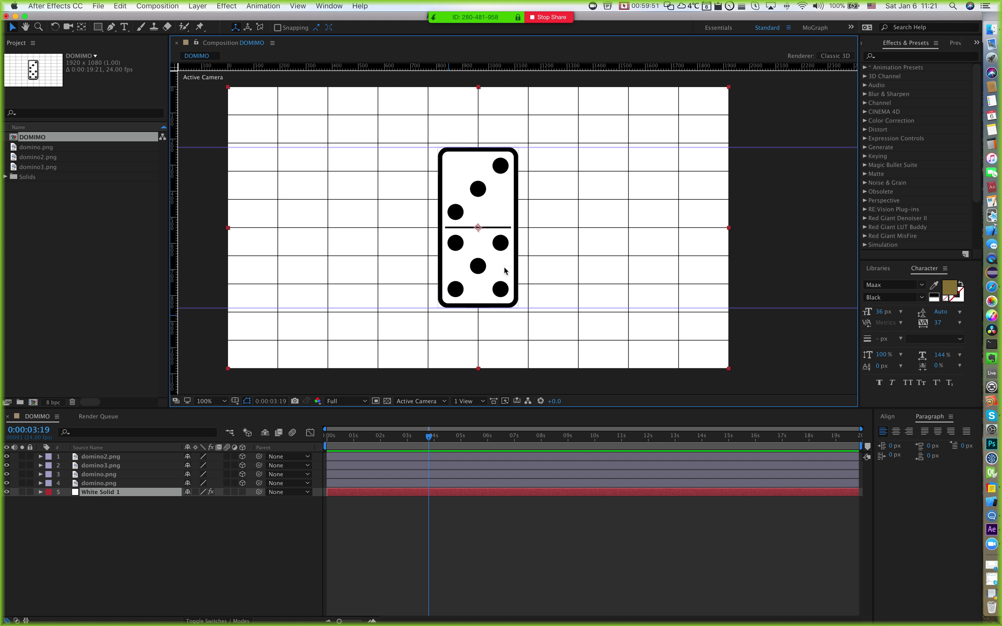
pyautogui.click(445, 563)
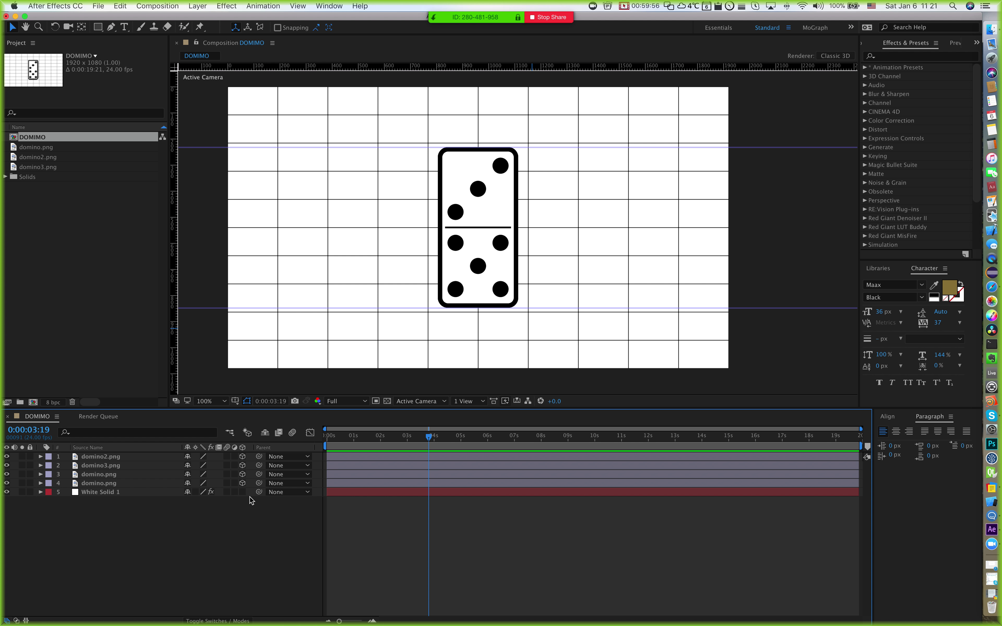
pyautogui.click(7, 492)
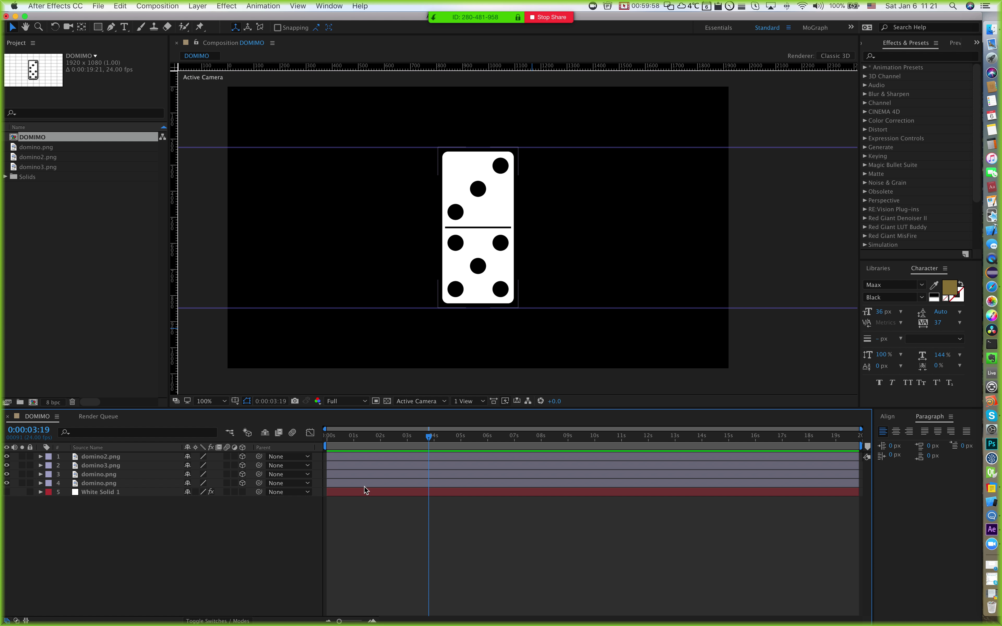
pyautogui.click(6, 491)
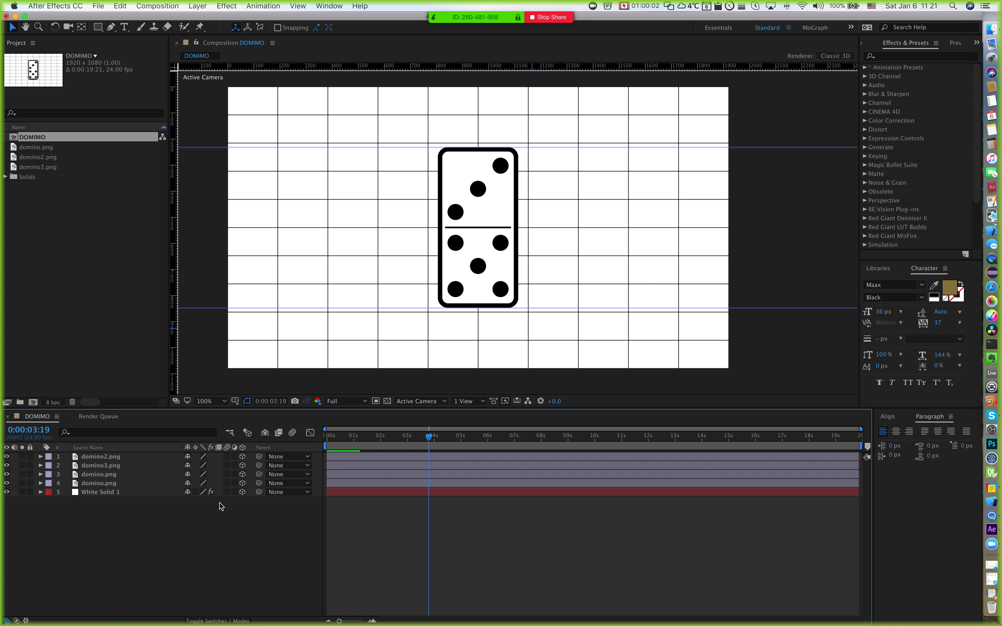
pyautogui.click(97, 492)
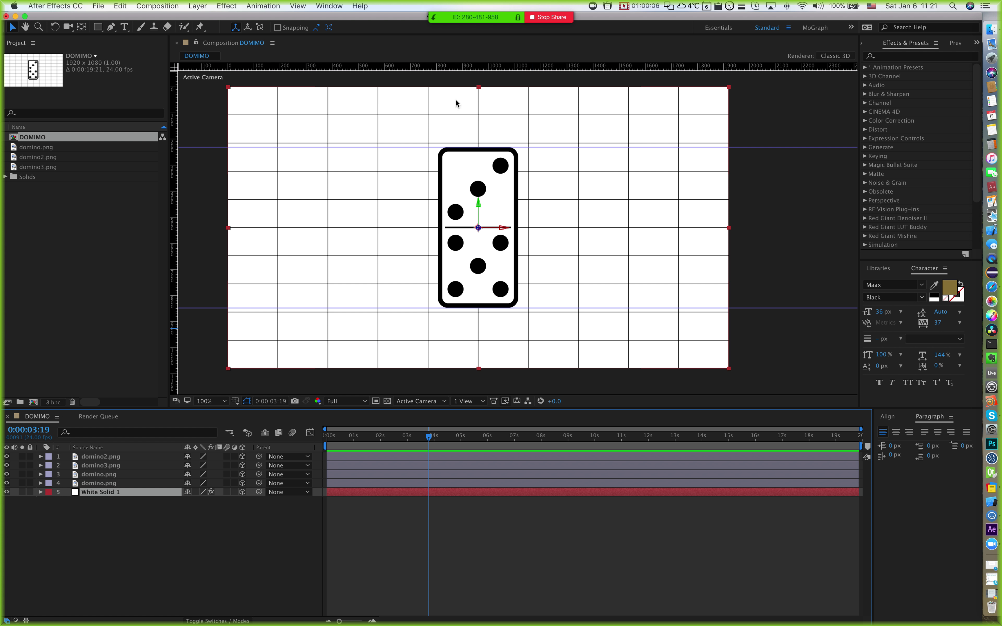
pyautogui.click(369, 573)
# Step: Select all four domino layers to check their 3D axis handles, and clear the selection
pyautogui.click(94, 482)
pyautogui.keyDown('shift'); pyautogui.click(98, 458); pyautogui.keyUp('shift')
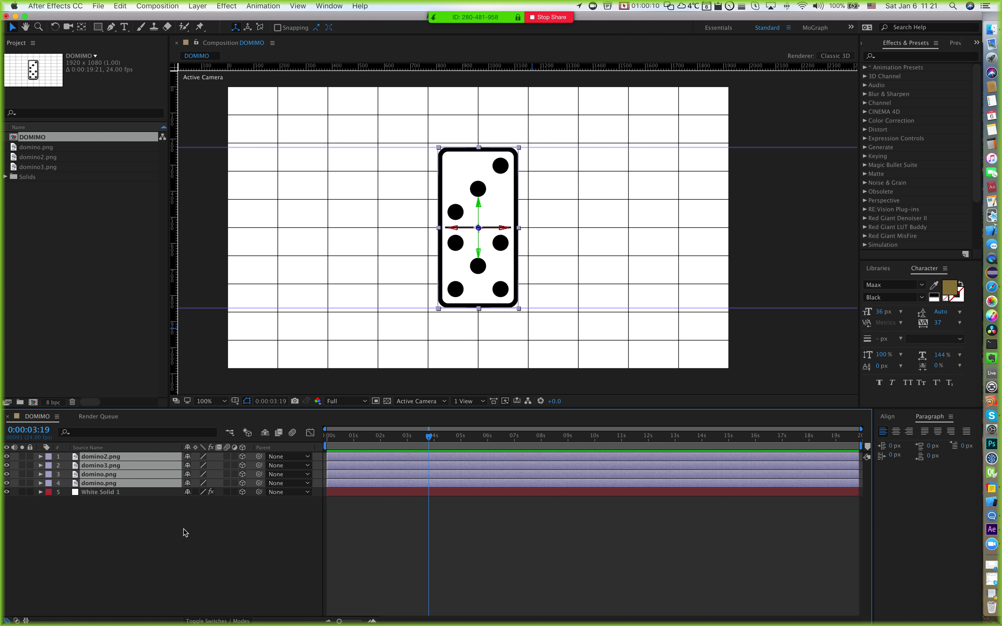
pyautogui.click(449, 516)
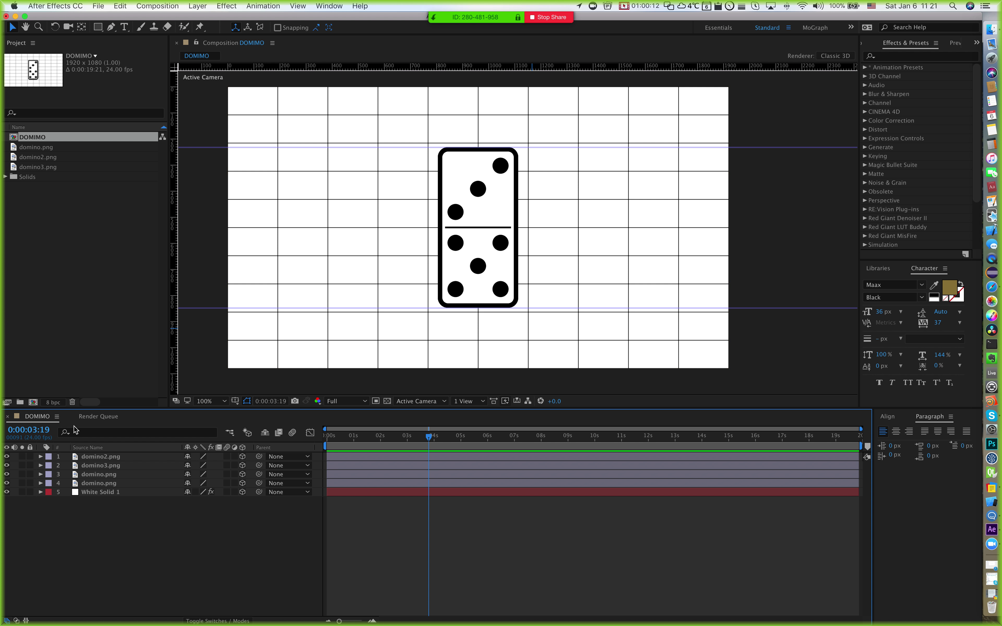
# Step: Expand domino2.png's 3D transform properties and examine its X, Y and Z Rotation and Scale
pyautogui.click(97, 457)
pyautogui.click(40, 456)
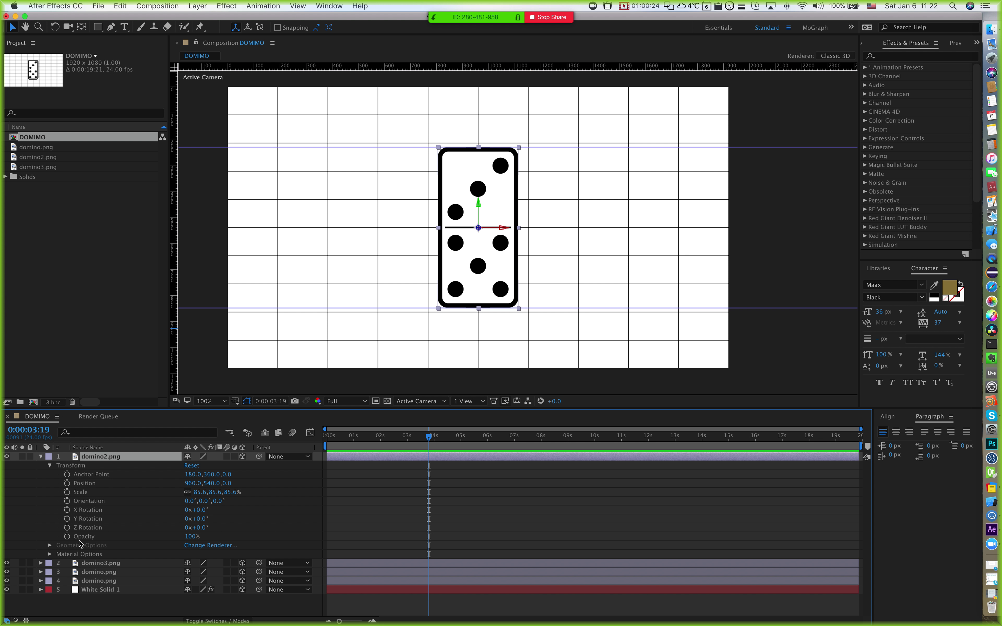
pyautogui.click(100, 512)
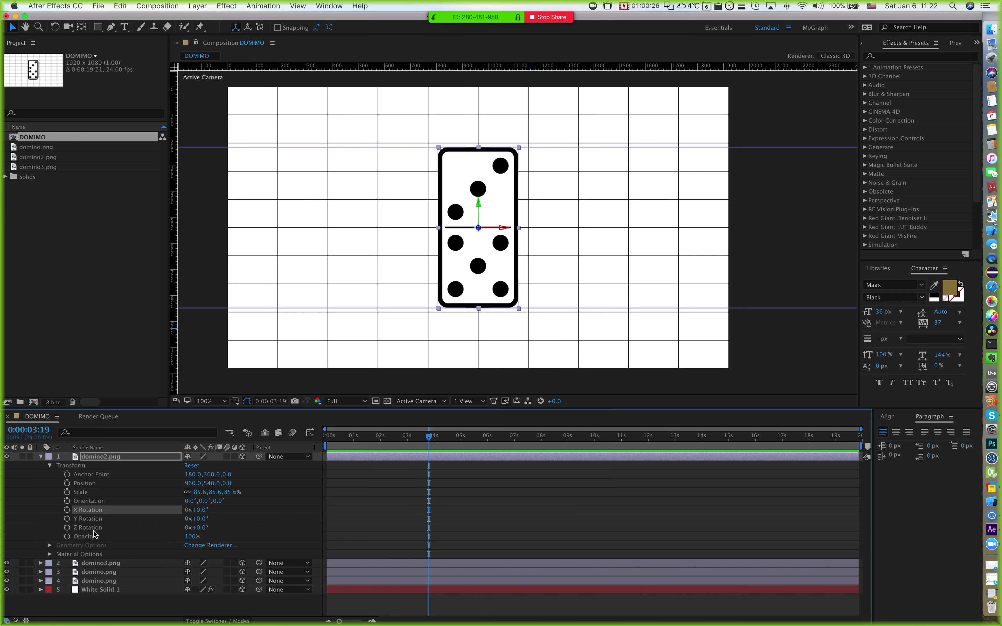
pyautogui.keyDown('shift'); pyautogui.click(94, 528); pyautogui.keyUp('shift')
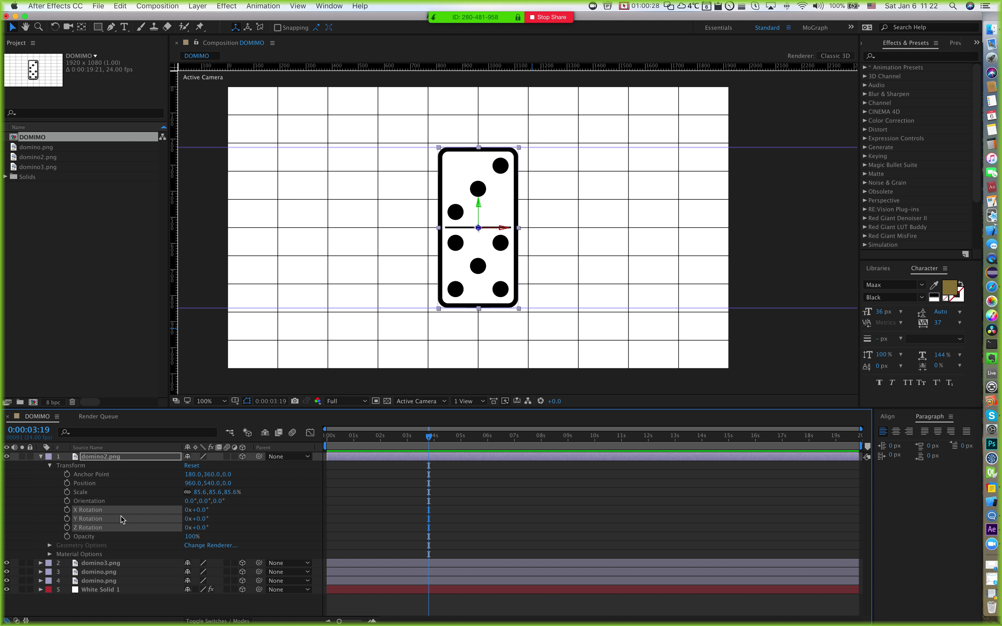
pyautogui.click(92, 493)
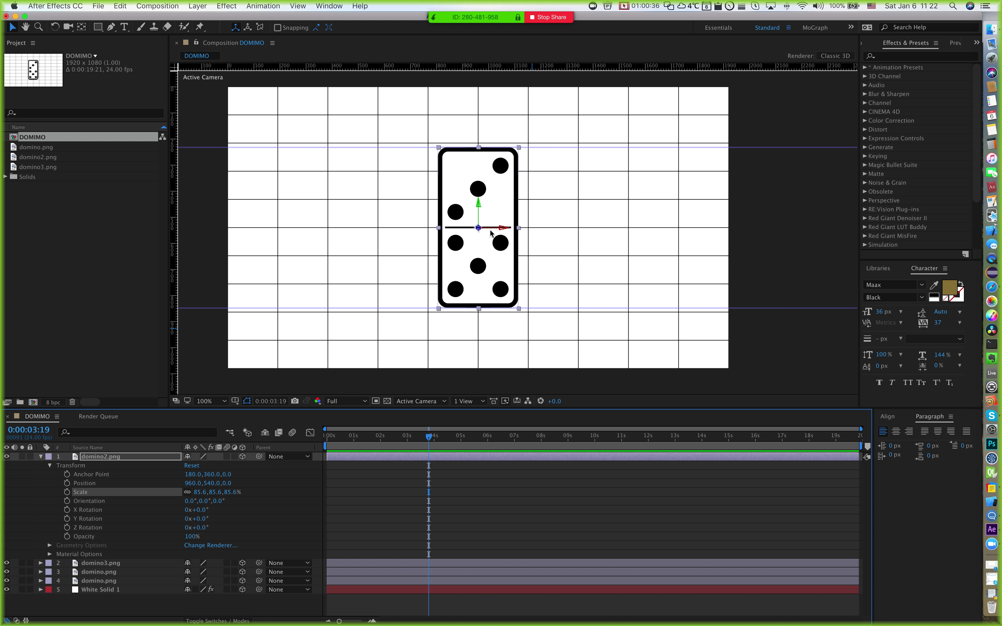
pyautogui.click(56, 483)
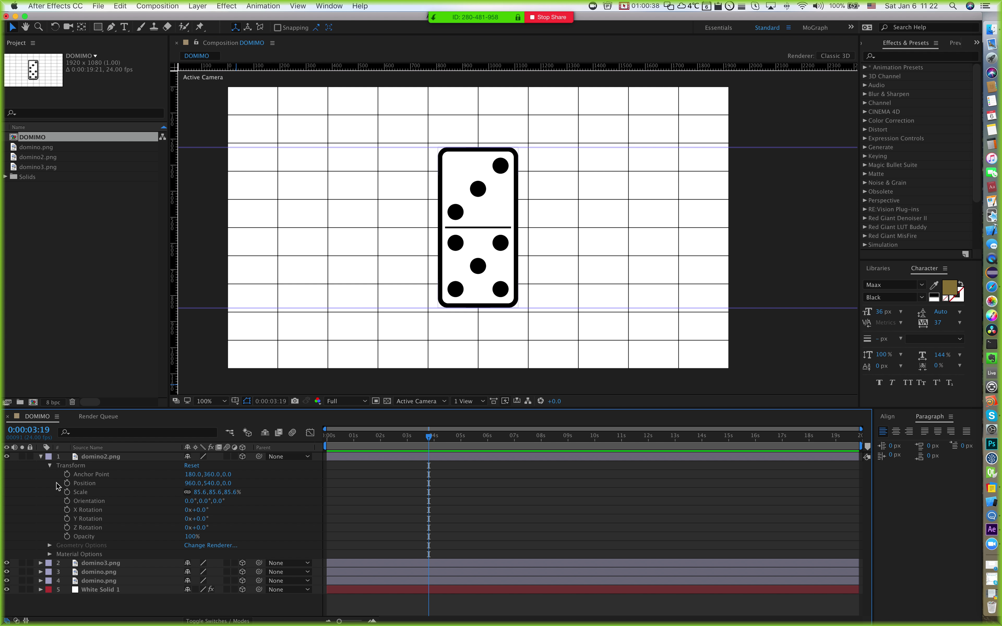
pyautogui.click(109, 455)
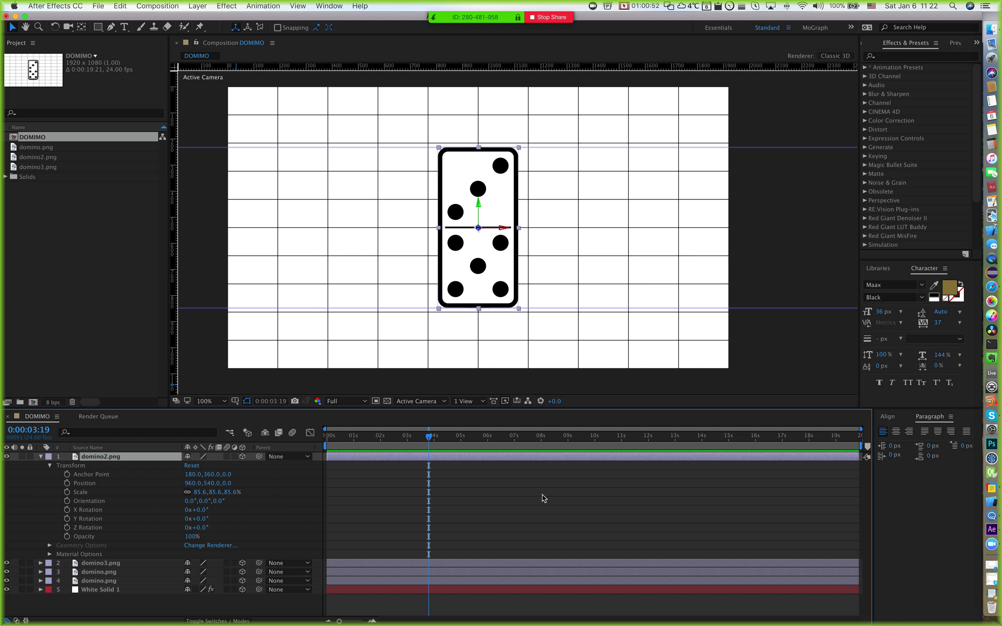
# Step: Check the DOMIMO composition's 3D Renderer settings and cancel the dialog
pyautogui.click(837, 54)
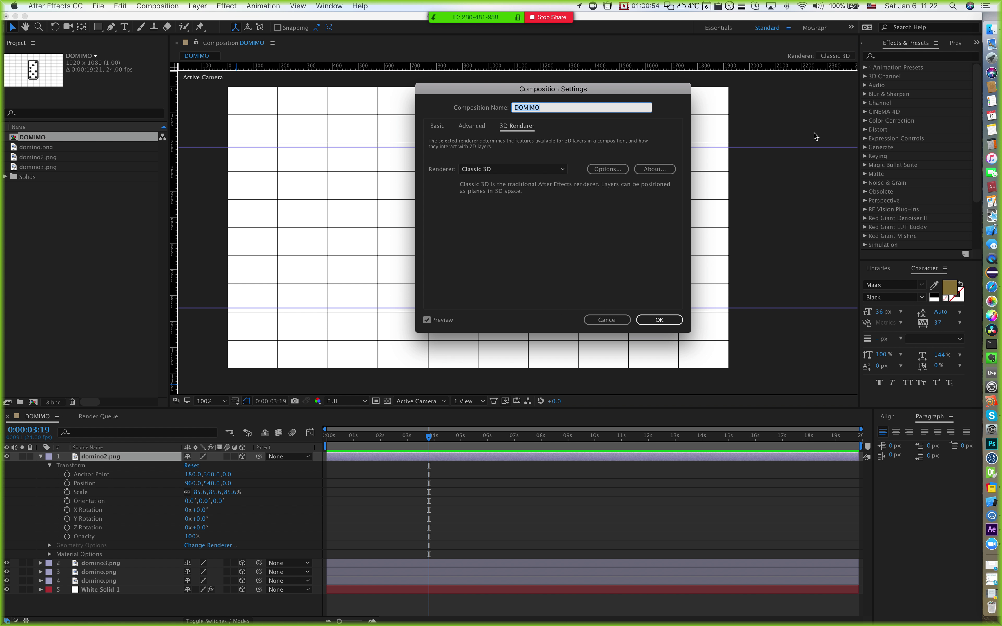
pyautogui.click(607, 320)
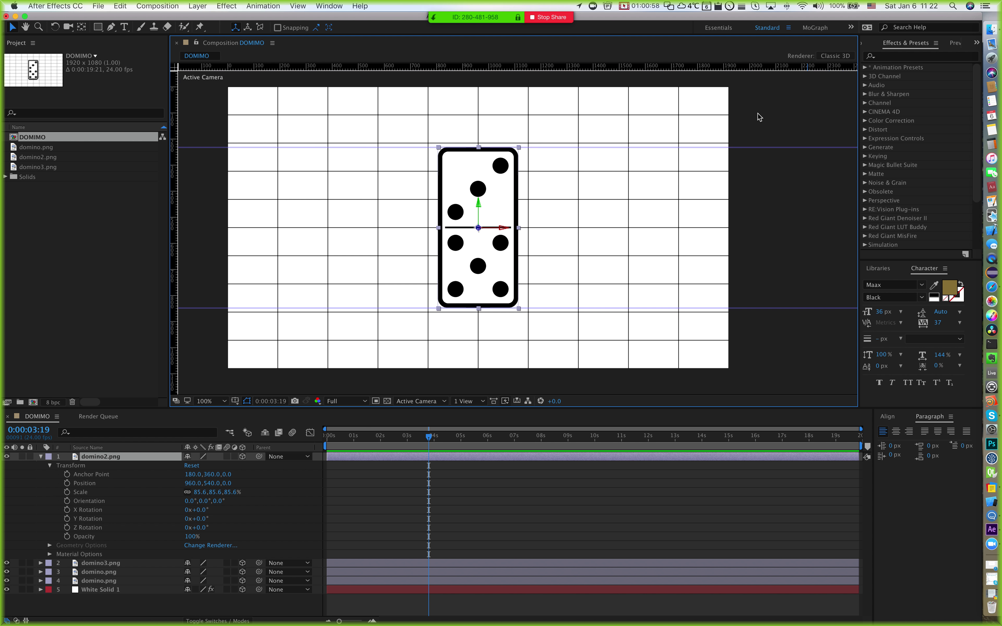
# Step: Change the composition's view layout to 2 Views - Horizontal
pyautogui.hscroll(-3, 598, 243)
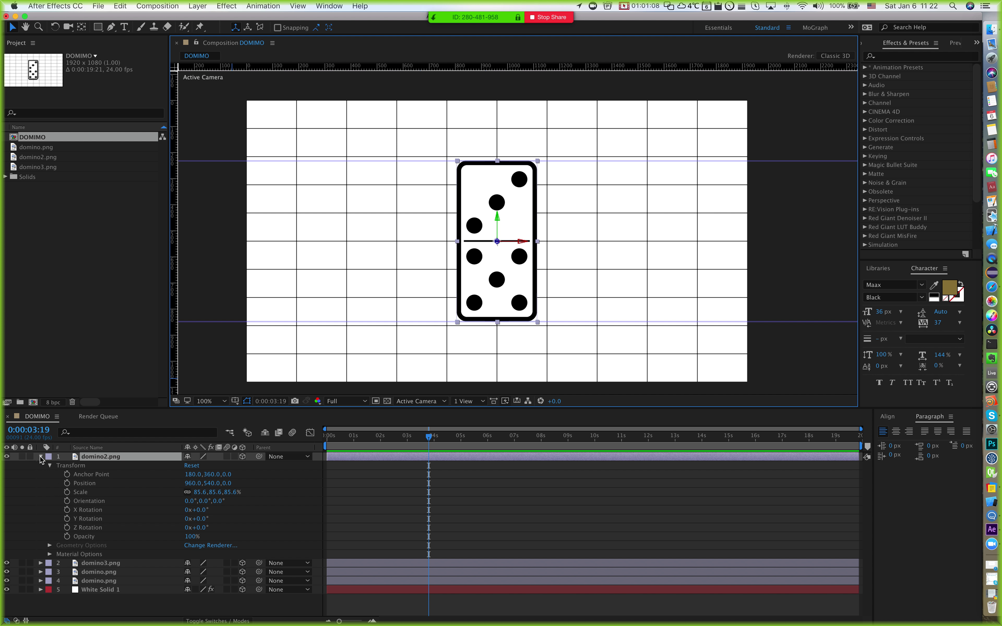
pyautogui.press('h')
pyautogui.moveTo(483, 285); pyautogui.dragTo(408, 232)
pyautogui.press('v')
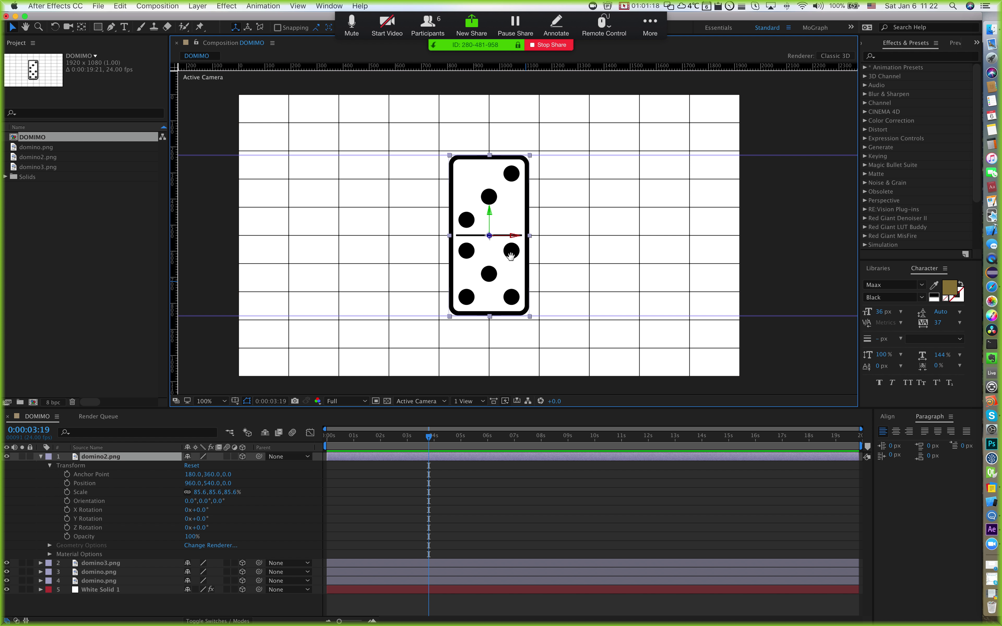
pyautogui.press('h')
pyautogui.moveTo(509, 257)
pyautogui.mouseDown()
pyautogui.moveTo(532, 261)
pyautogui.moveTo(521, 257)
pyautogui.mouseUp()
pyautogui.press('v')
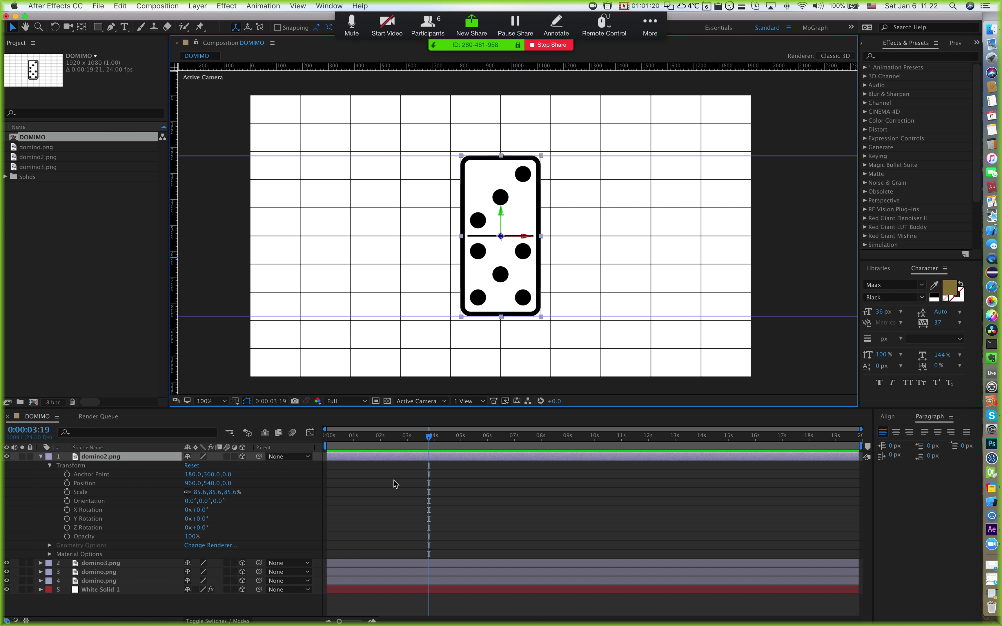
pyautogui.click(468, 401)
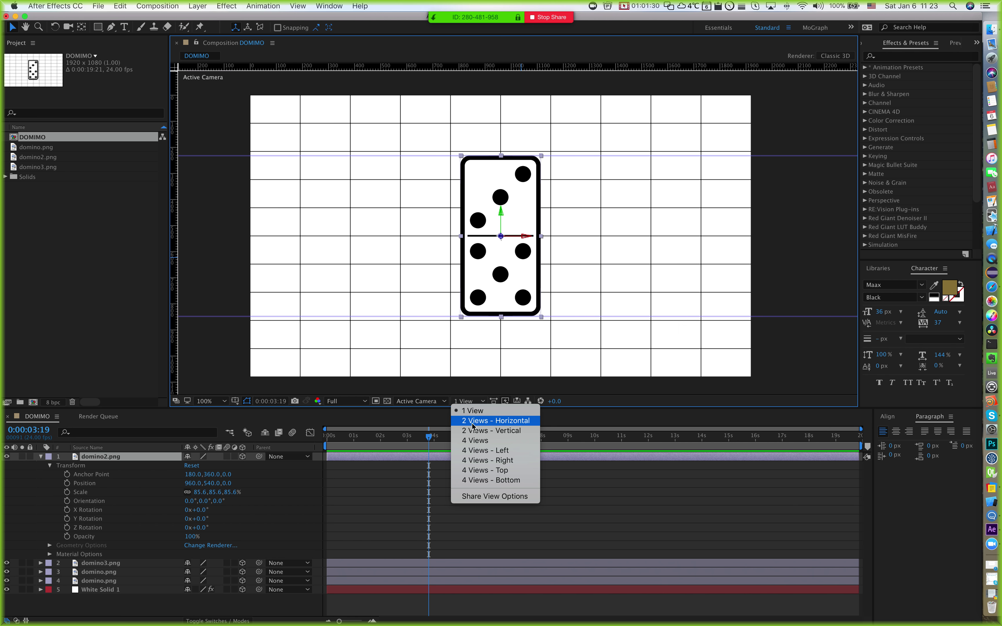
pyautogui.click(486, 421)
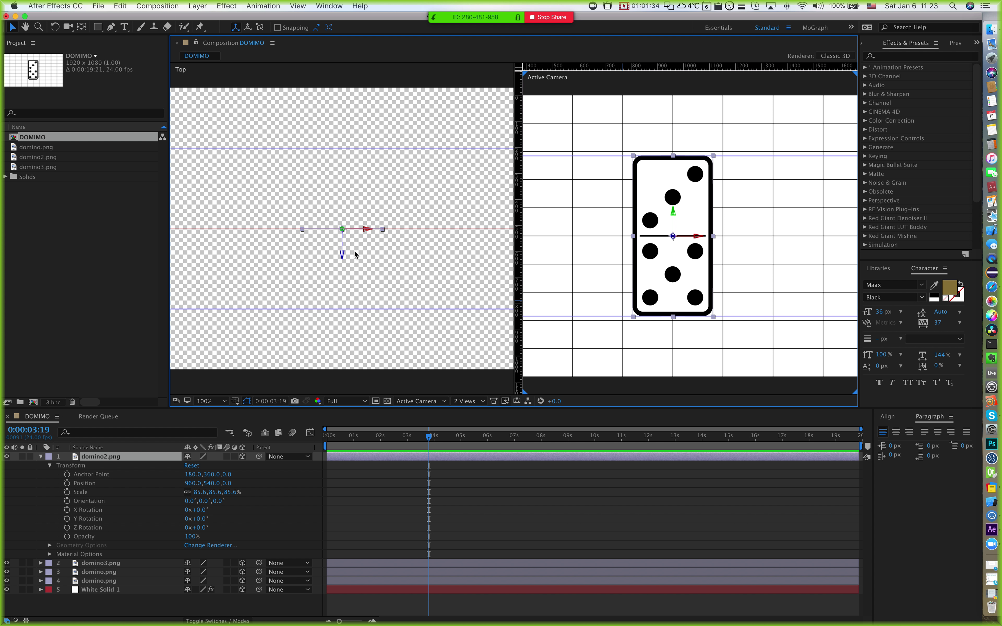
# Step: Zoom out the Top view to fit the whole frame, reposition the domino in the Active Camera view, and select White Solid 1
pyautogui.scroll(-2, 353, 251)
pyautogui.click(468, 401)
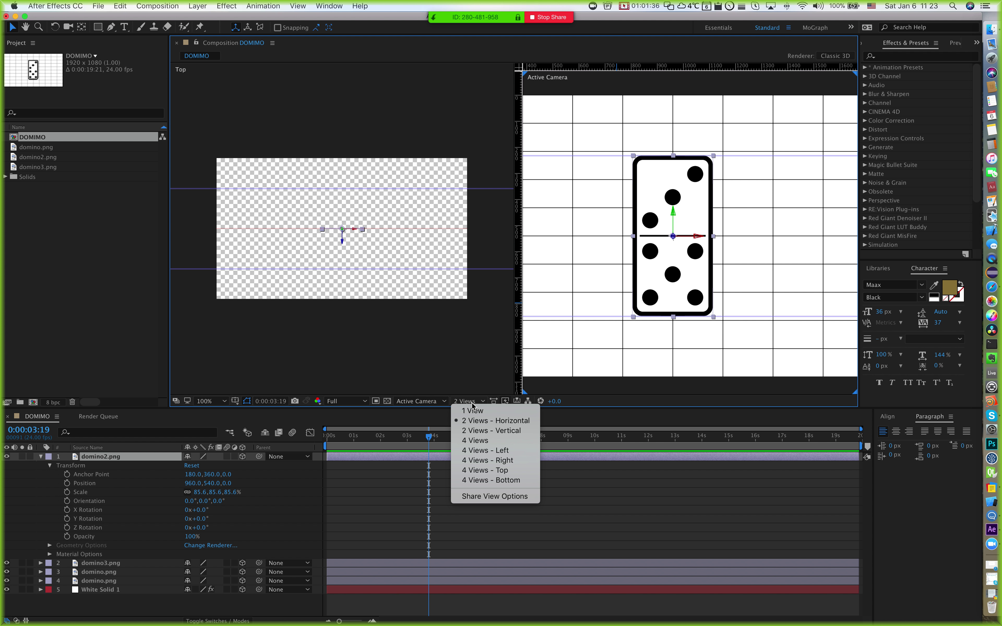
pyautogui.click(702, 279)
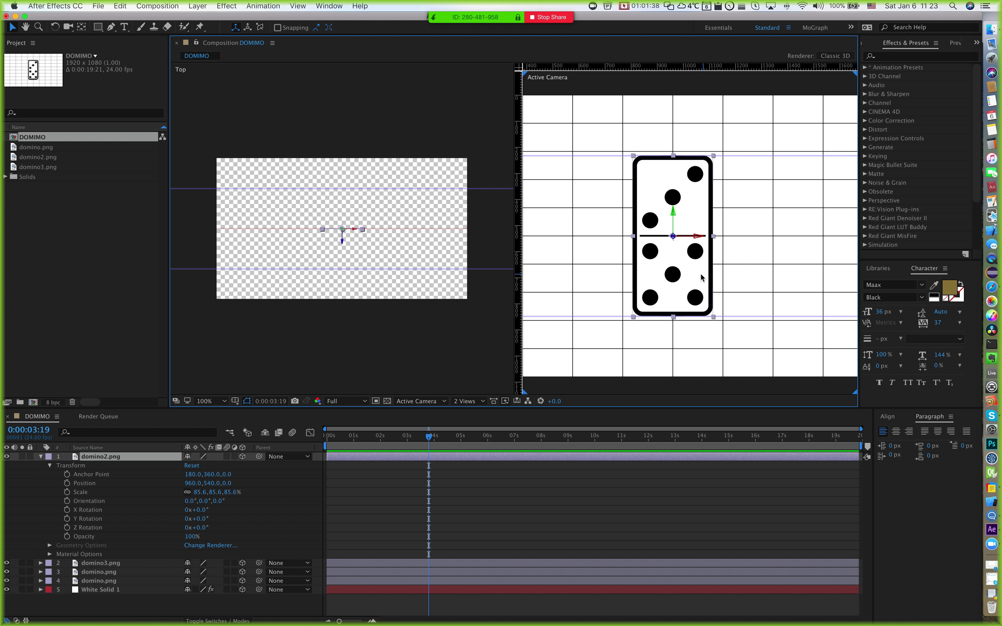
pyautogui.press('h')
pyautogui.moveTo(699, 269); pyautogui.dragTo(747, 264)
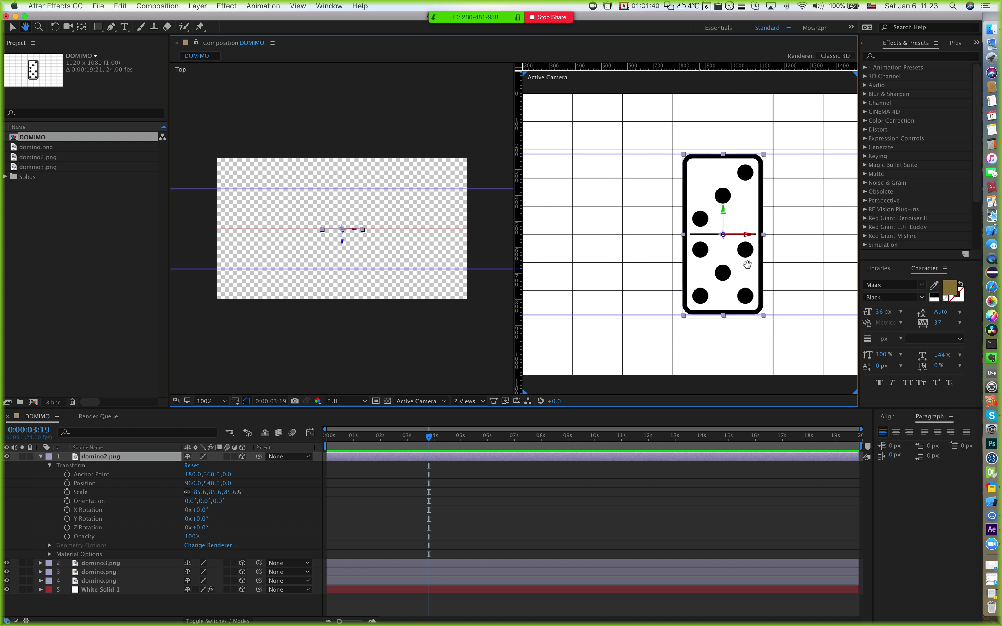
pyautogui.press('v')
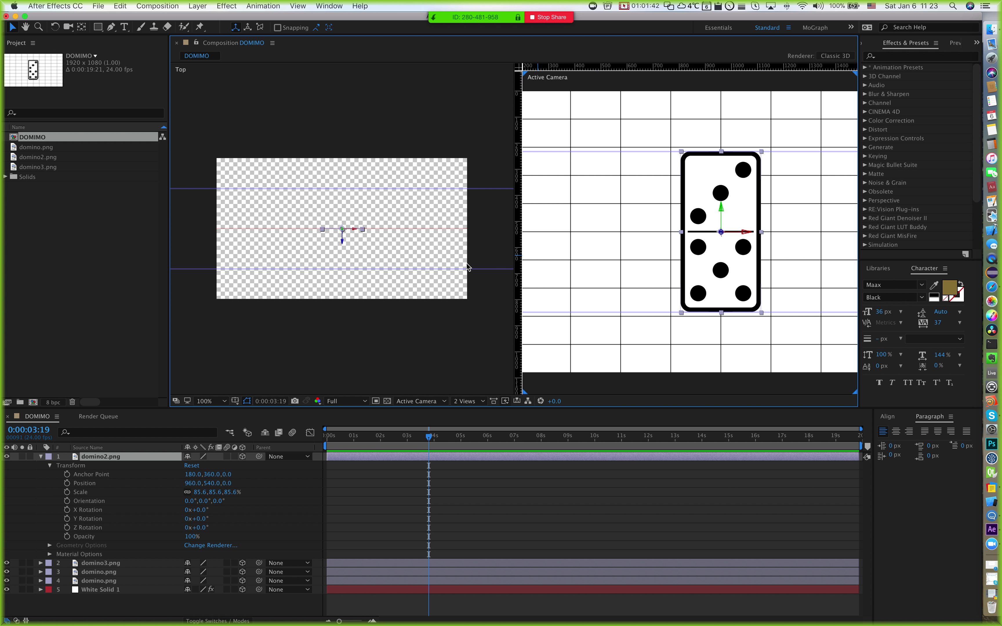
pyautogui.click(466, 264)
pyautogui.press(',')
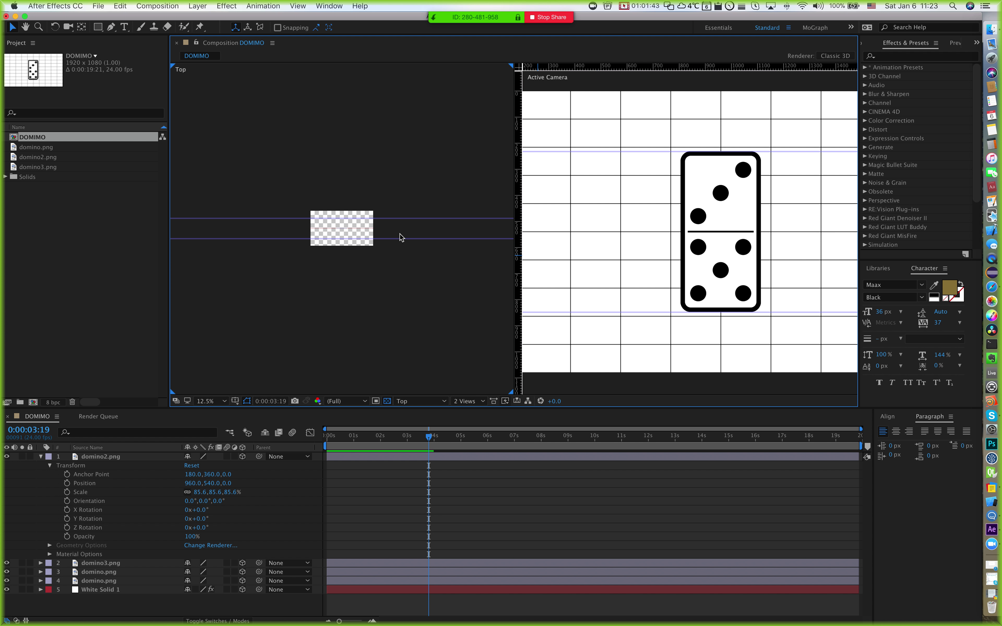
pyautogui.click(764, 250)
pyautogui.press('.')
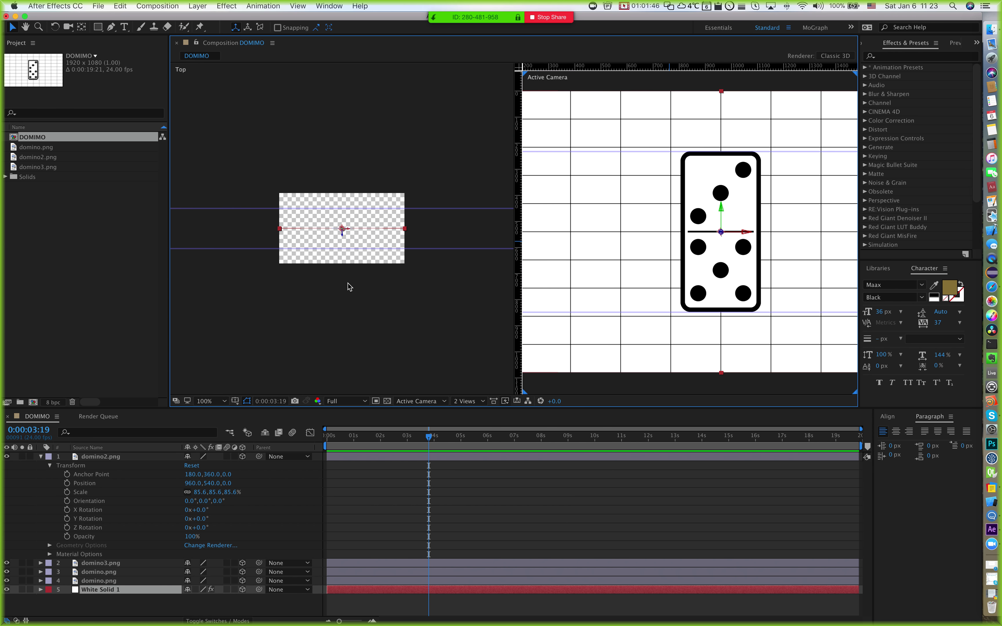
# Step: Set the Top view's magnification to 50% and reposition its composition frame so it fits the view
pyautogui.press('.')
pyautogui.press('.')
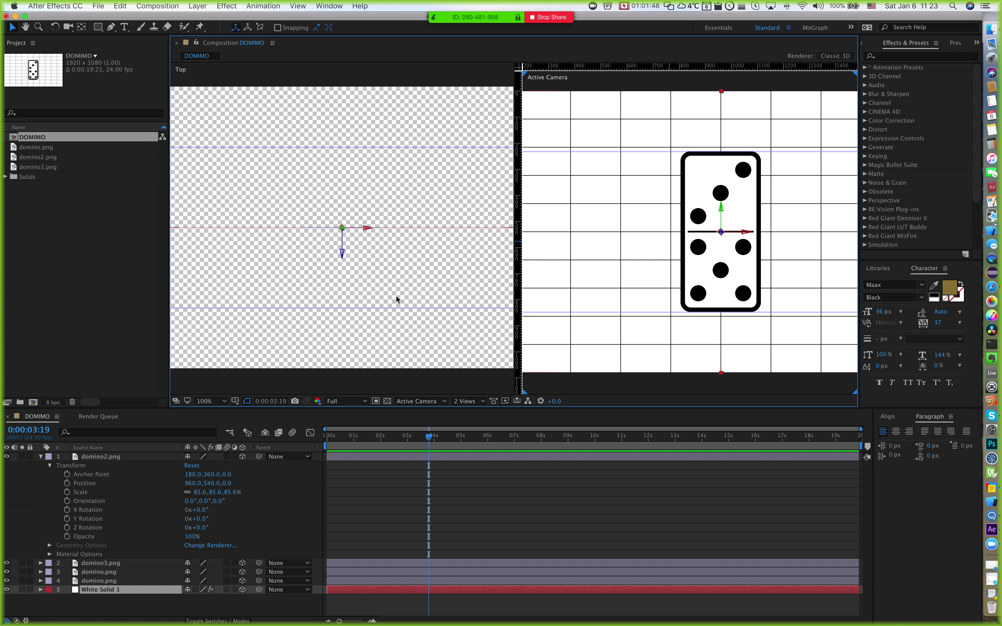
pyautogui.press(',')
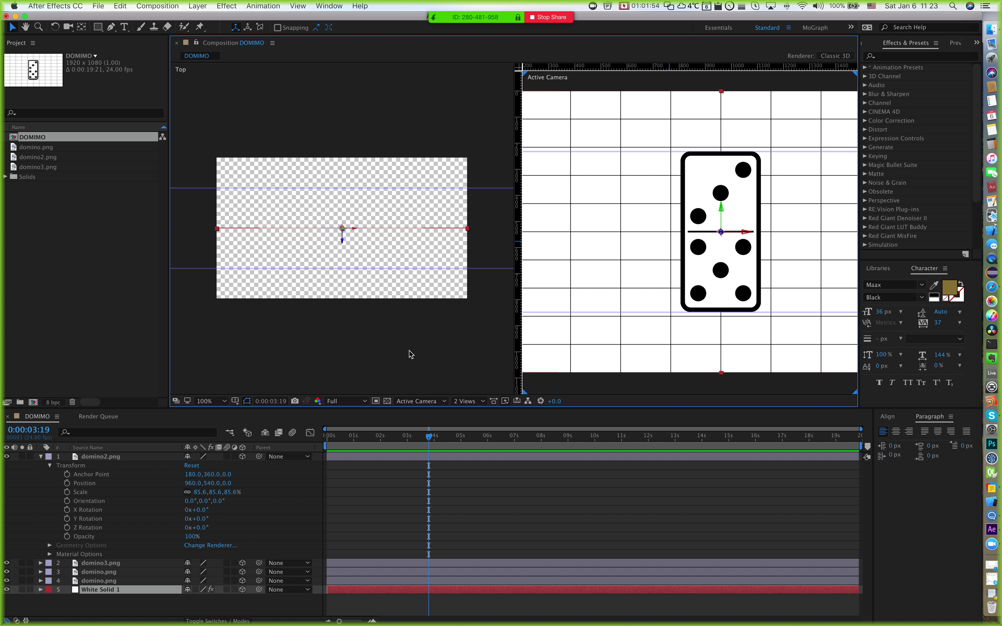
pyautogui.press('h')
pyautogui.scroll(-1, 367, 240)
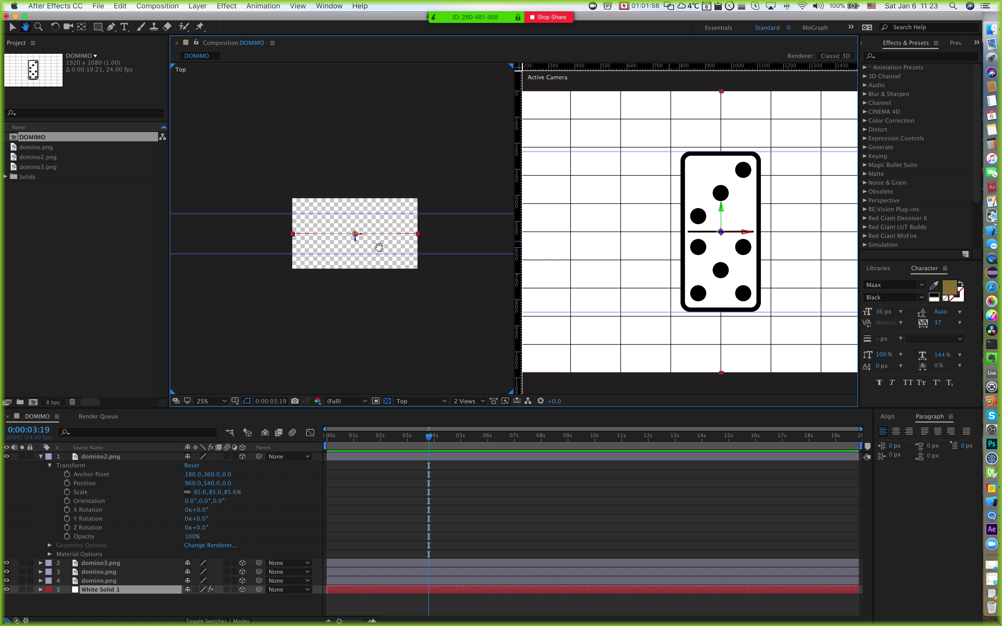
pyautogui.scroll(1, 380, 246)
pyautogui.moveTo(381, 247); pyautogui.dragTo(378, 233)
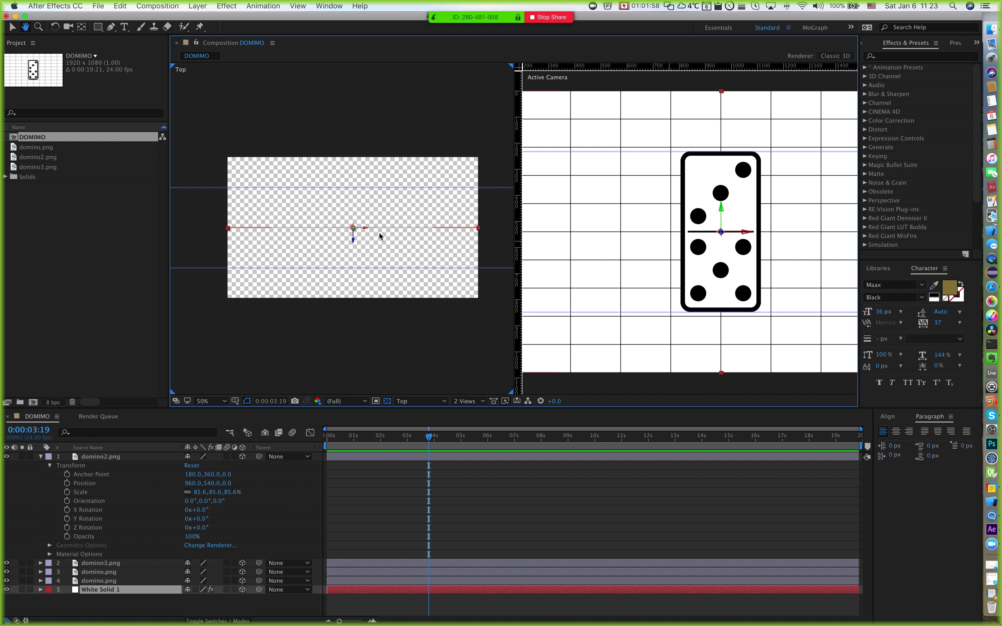
# Step: Try moving White Solid 1 forward in depth along Z in the Top view, and undo the move
pyautogui.press('v')
pyautogui.moveTo(353, 239); pyautogui.dragTo(352, 273)
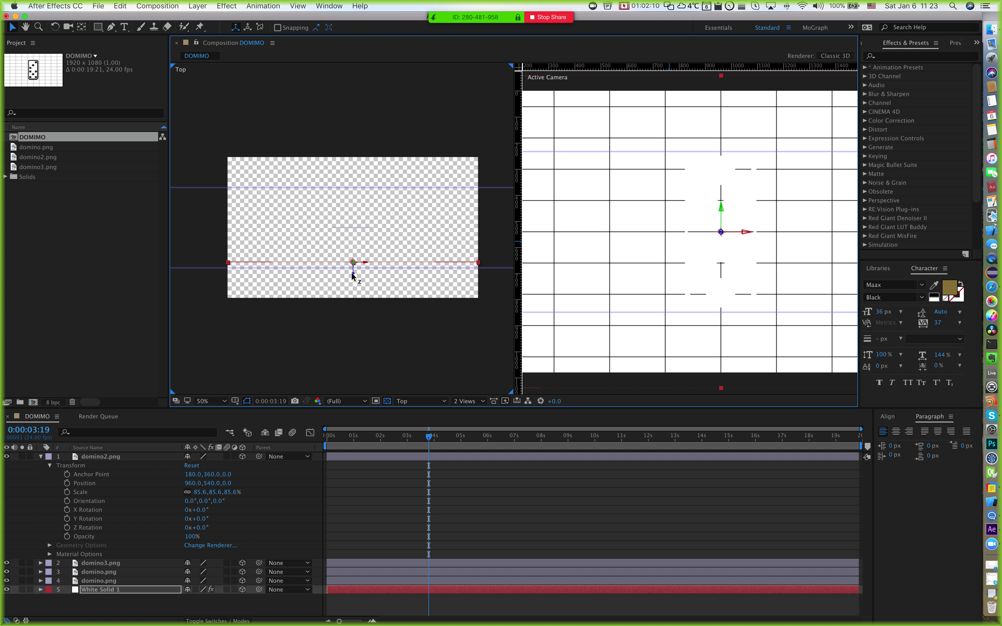
pyautogui.press('super+z')
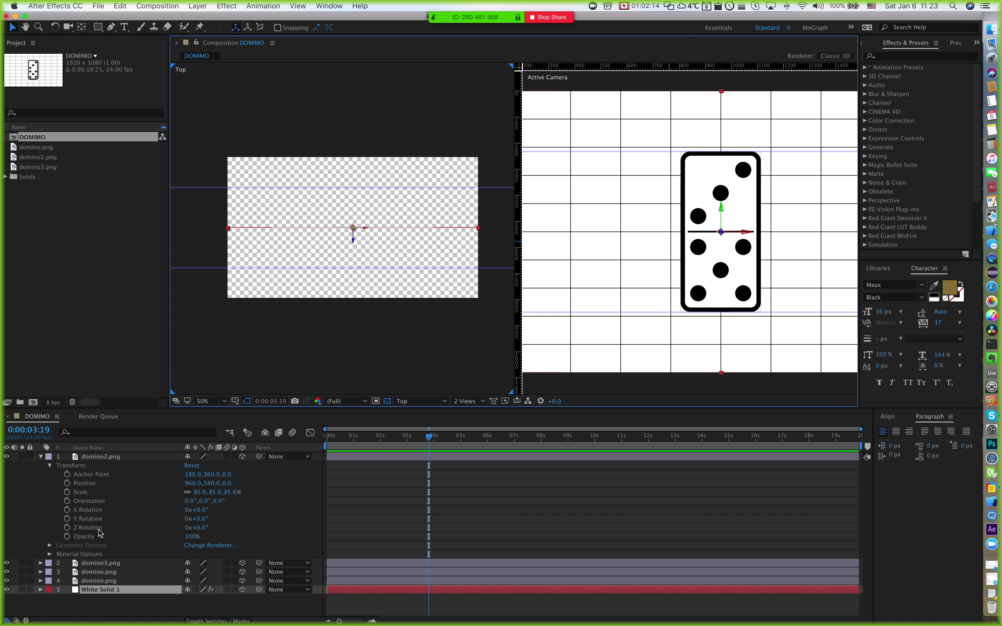
# Step: Move layer 4 domino.png forward in depth along Z and sideways along X in the Top view, clear of the central dominoes
pyautogui.click(97, 457)
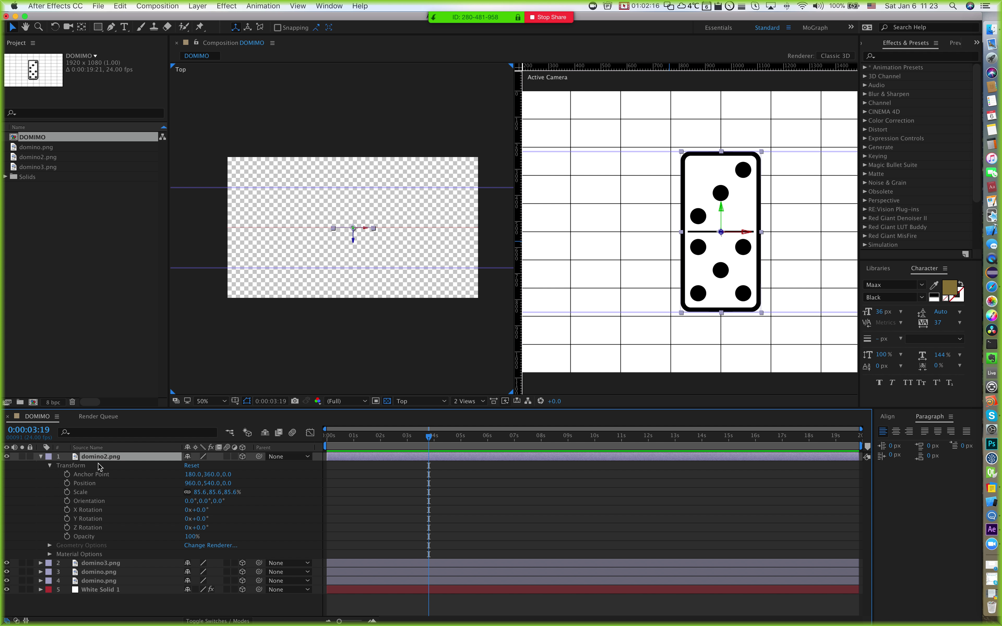
pyautogui.click(99, 581)
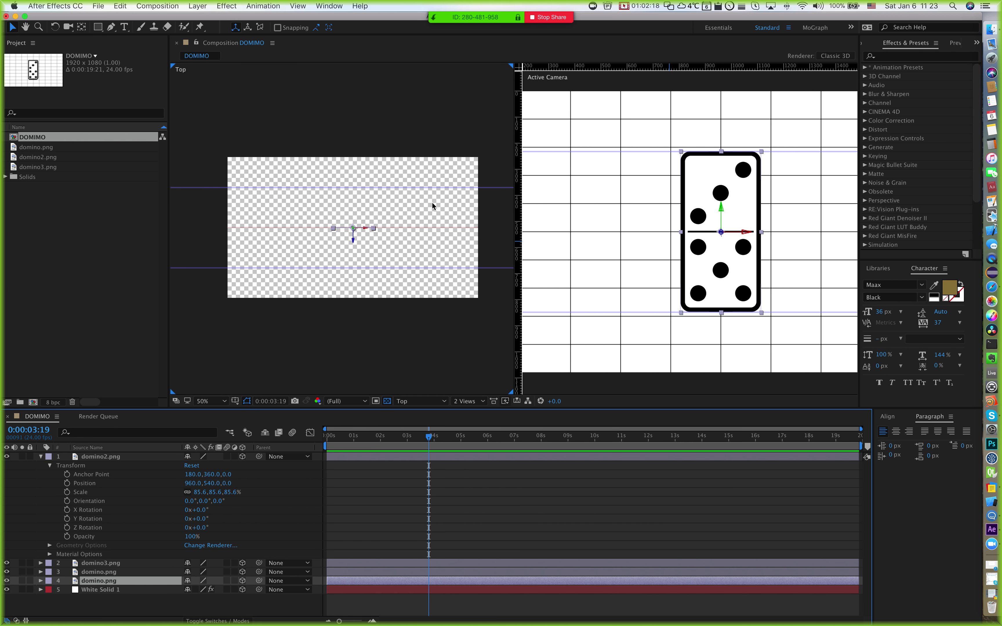
pyautogui.moveTo(352, 243); pyautogui.dragTo(320, 265)
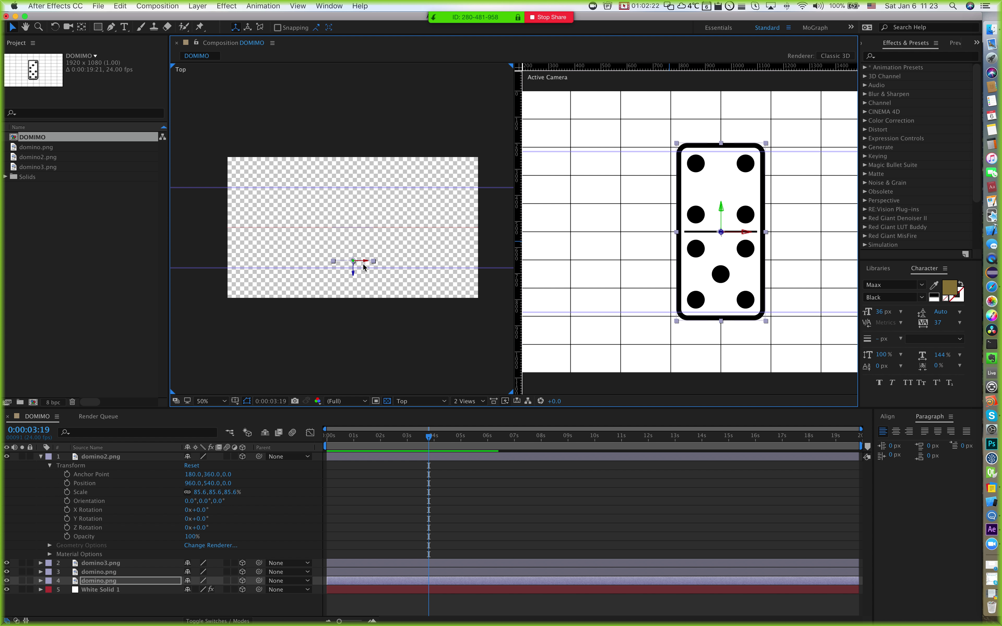
pyautogui.moveTo(402, 268); pyautogui.dragTo(429, 265)
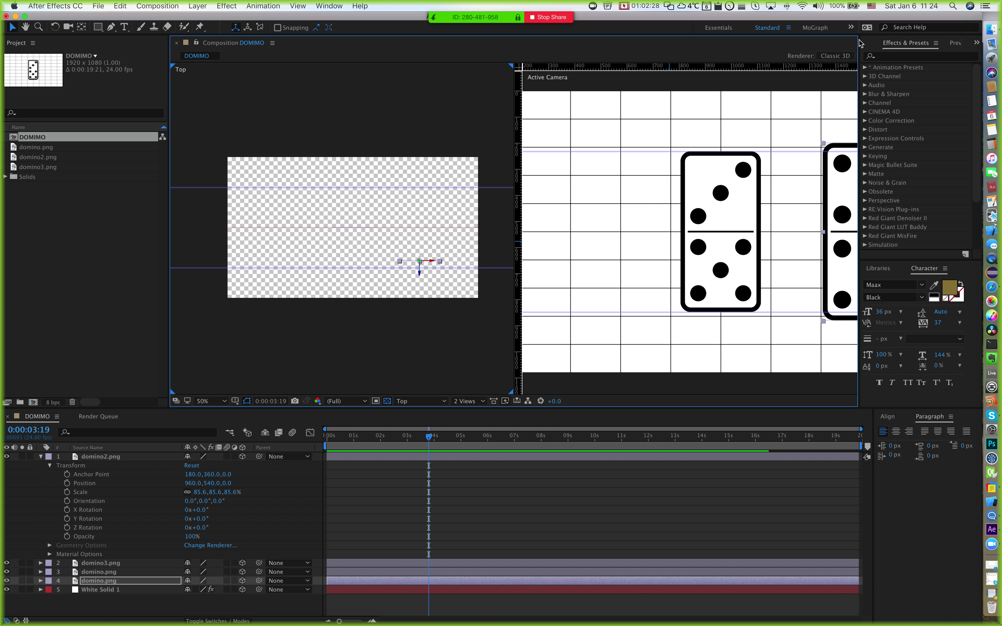
# Step: Widen the composition viewer and move layer 3 domino.png forward and sideways in the Top view, midway between domino2.png and layer 4
pyautogui.moveTo(858, 41); pyautogui.dragTo(960, 49)
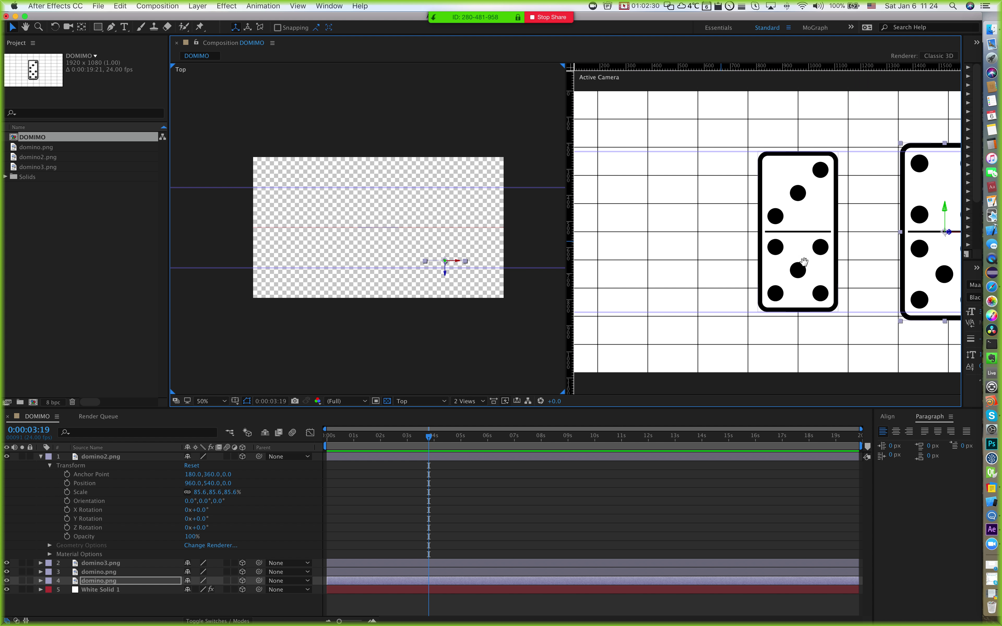
pyautogui.moveTo(799, 259); pyautogui.dragTo(764, 260)
pyautogui.press(',')
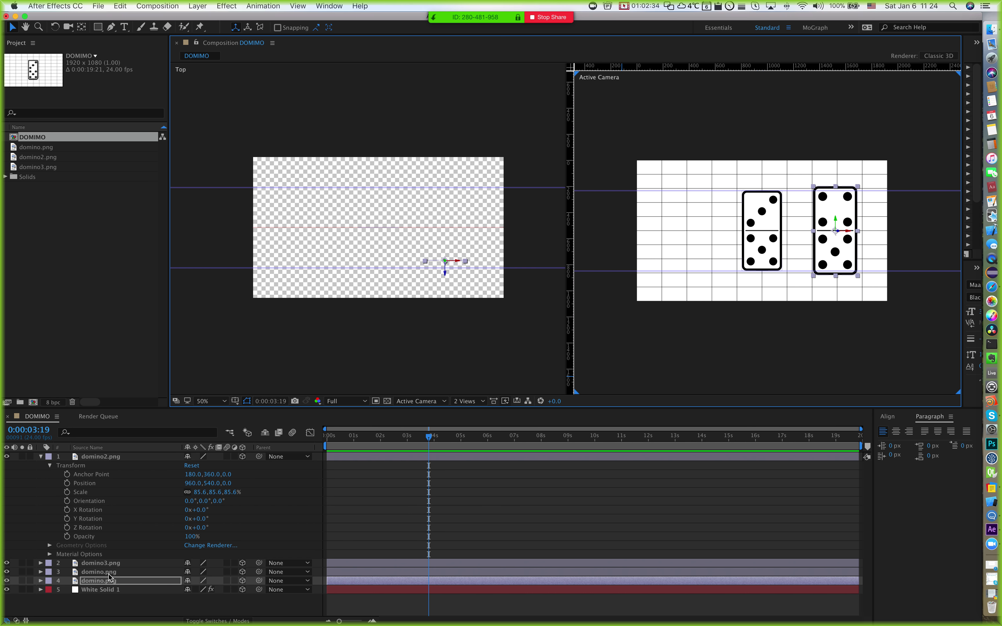
pyautogui.press('super+Up')
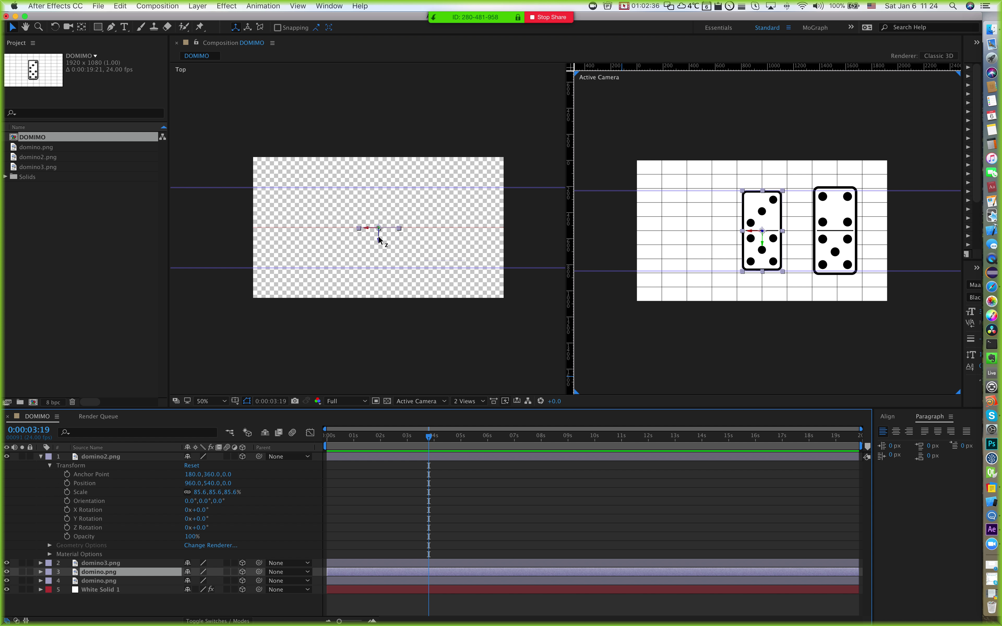
pyautogui.moveTo(378, 235); pyautogui.dragTo(404, 250)
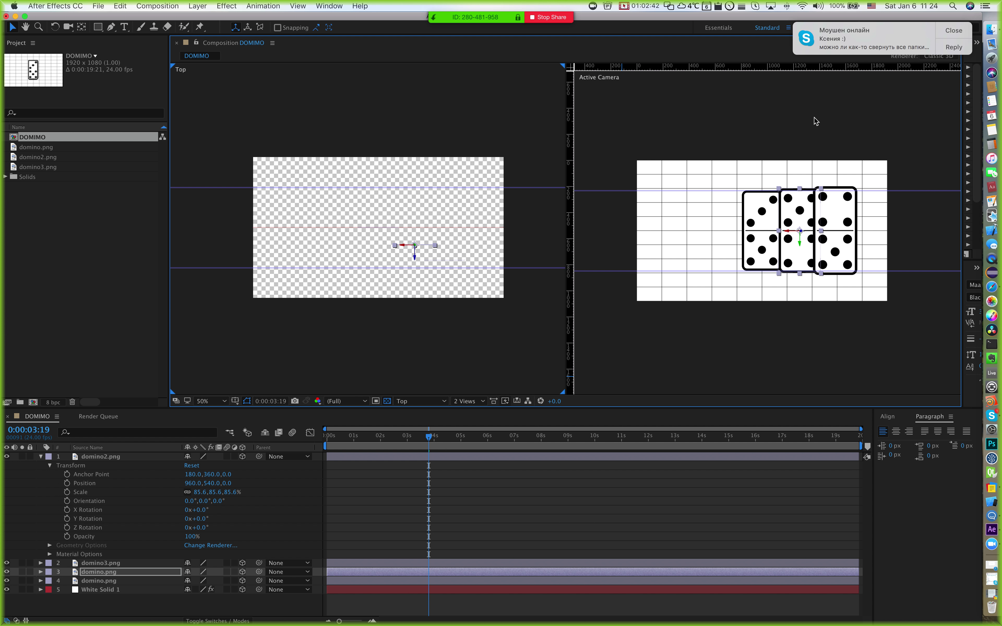
# Step: Open the new Skype message asking how to collapse all folders at once, and return to After Effects
pyautogui.click(872, 48)
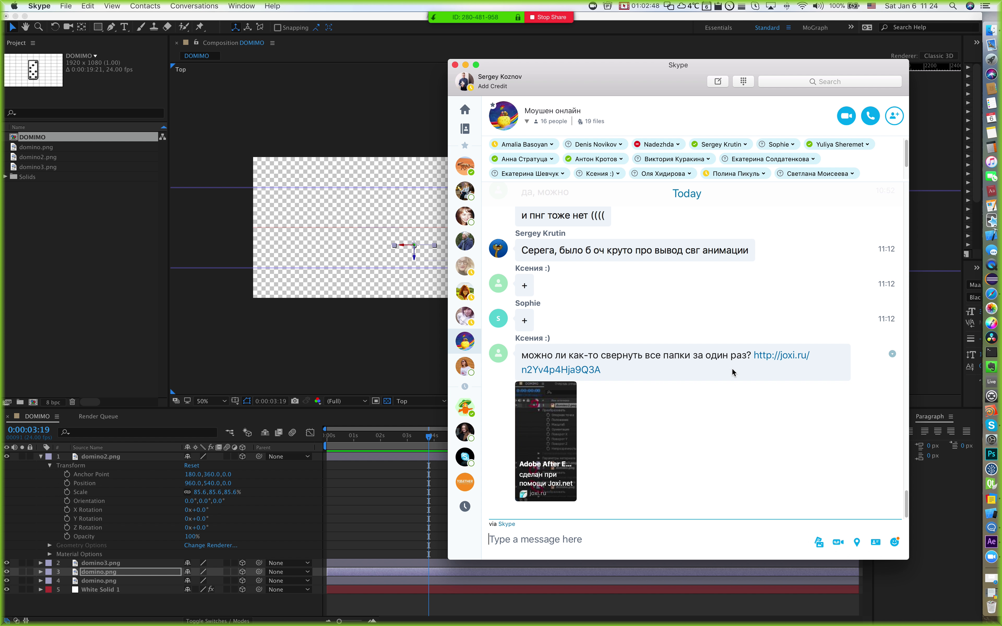
pyautogui.click(124, 467)
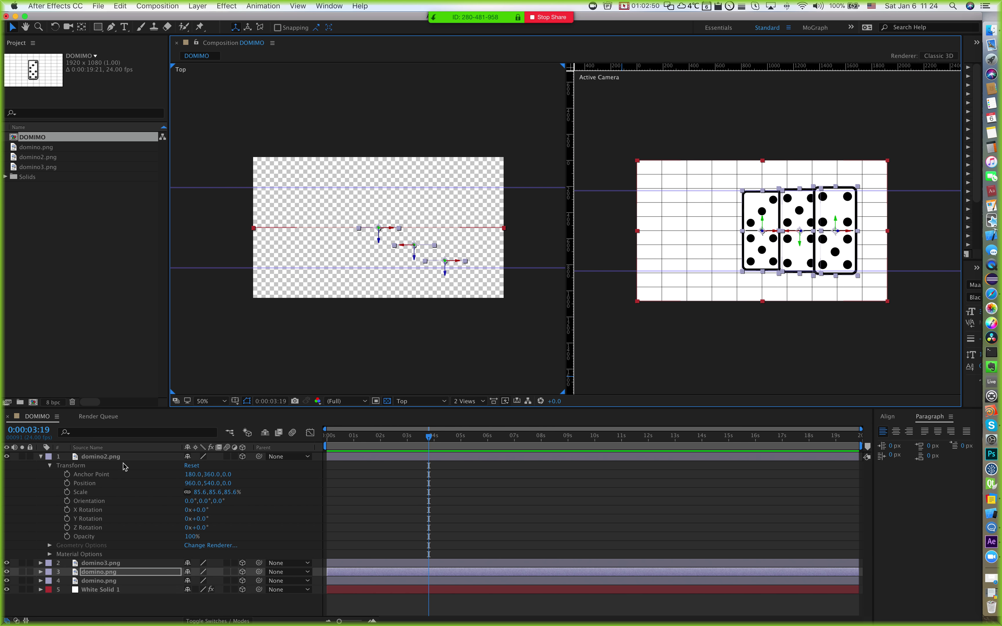
# Step: Select all layers in the DOMIMO timeline and collapse domino2.png's expanded properties
pyautogui.press('super+a')
pyautogui.click(165, 476)
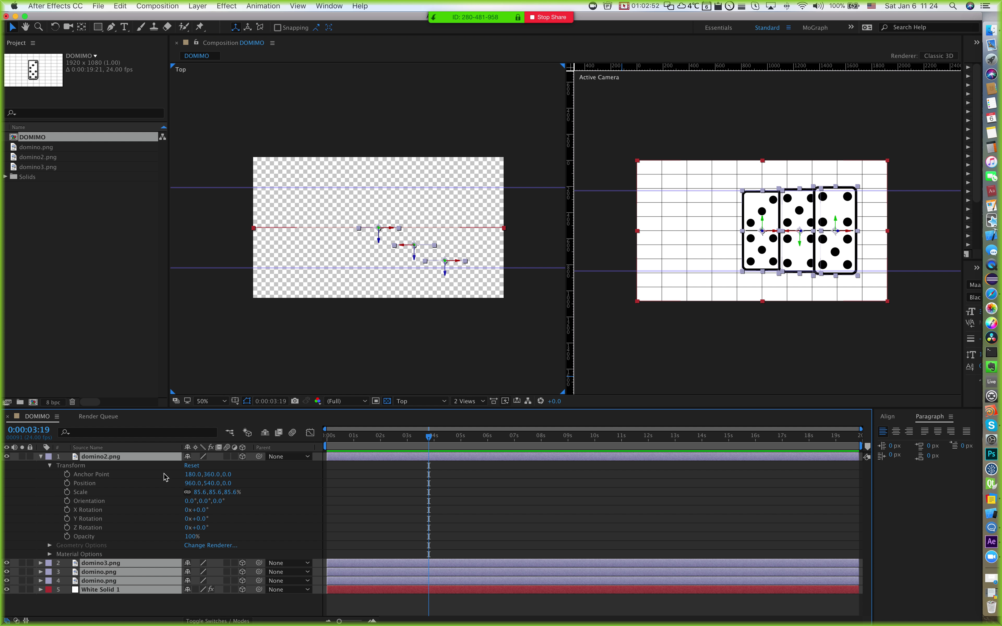
pyautogui.click(41, 457)
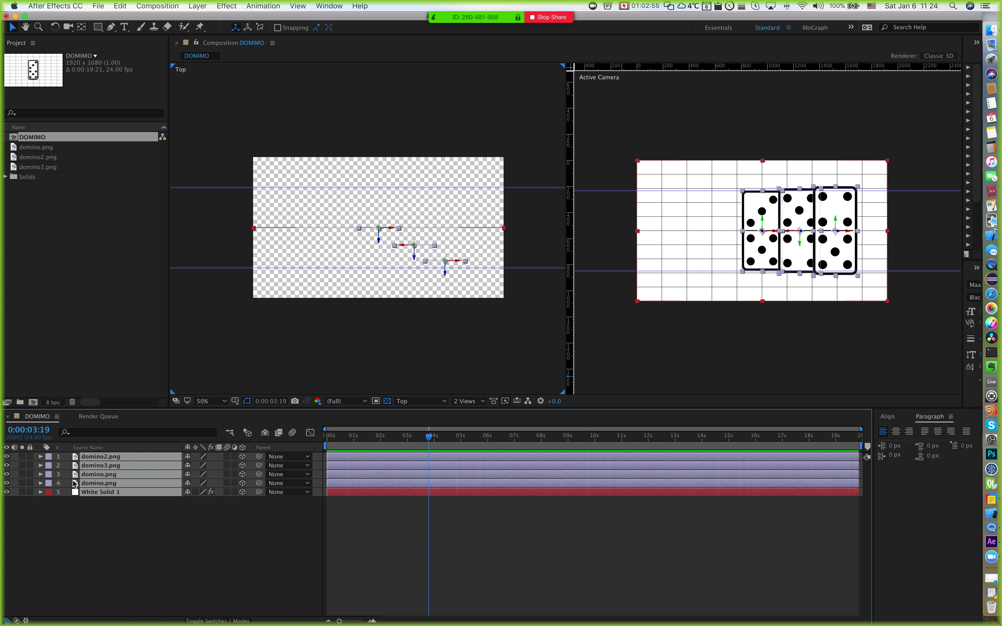
# Step: Expand domino3.png and layer 3 domino.png, select all layers, collapse them together and clear the selection
pyautogui.click(111, 525)
pyautogui.click(41, 465)
pyautogui.click(40, 500)
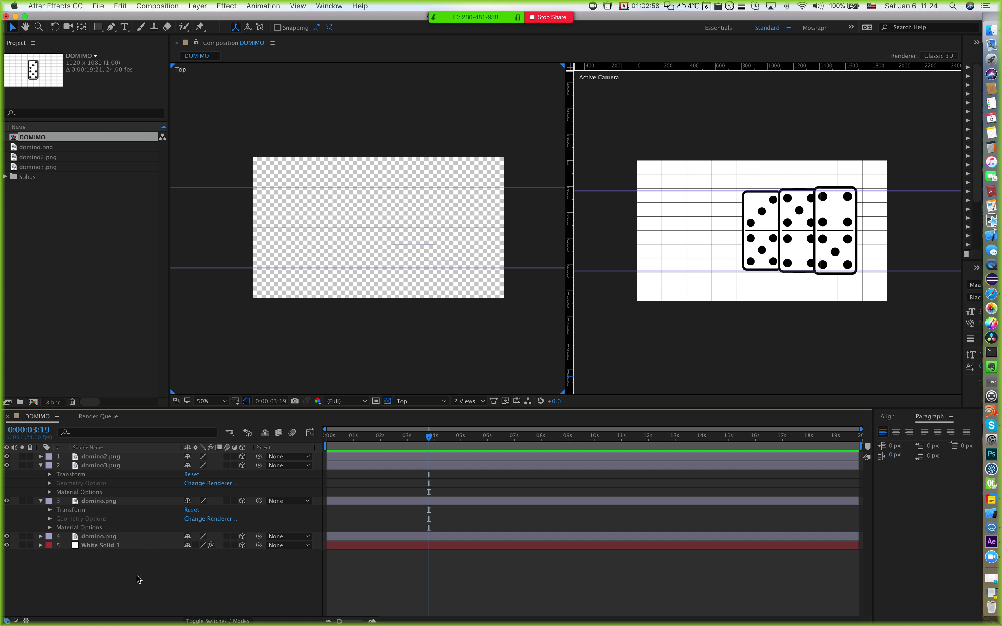
pyautogui.press('super+a')
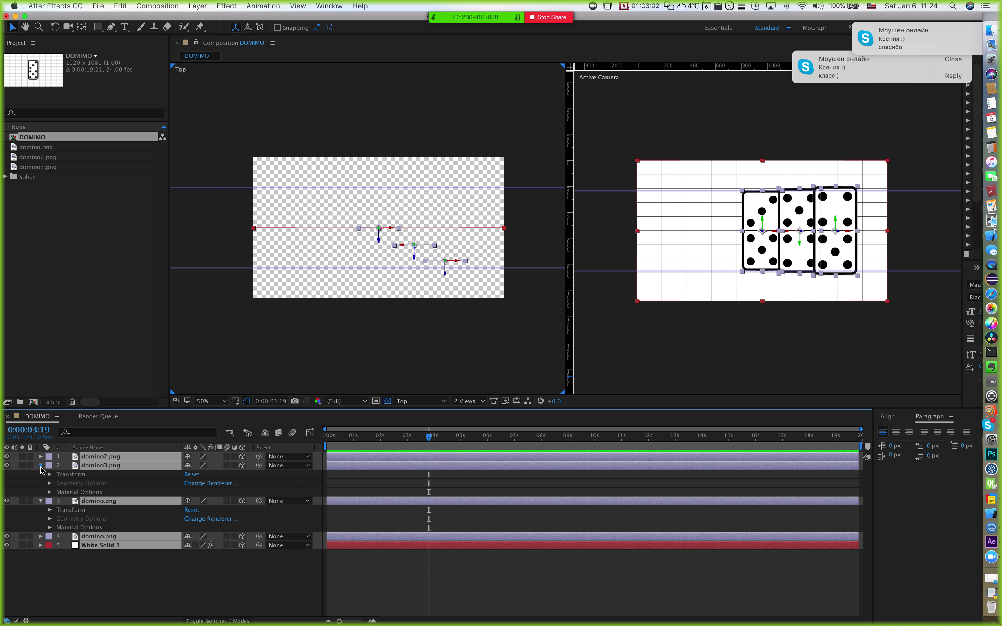
pyautogui.press('u')
pyautogui.click(111, 548)
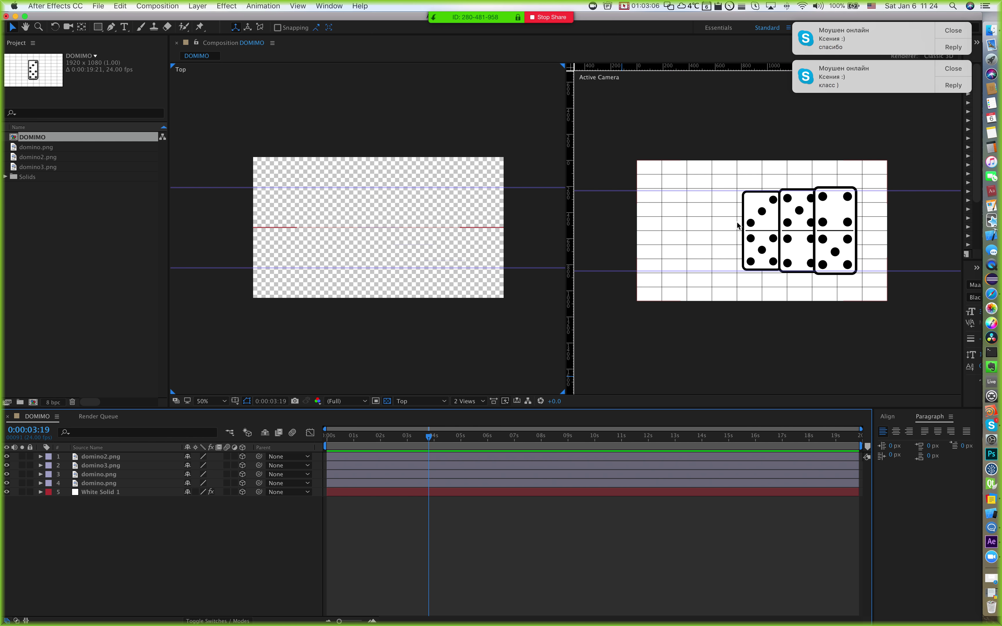
# Step: Select domino2.png and move it backward in depth and sideways in the Top view, away from the other dominoes
pyautogui.click(764, 219)
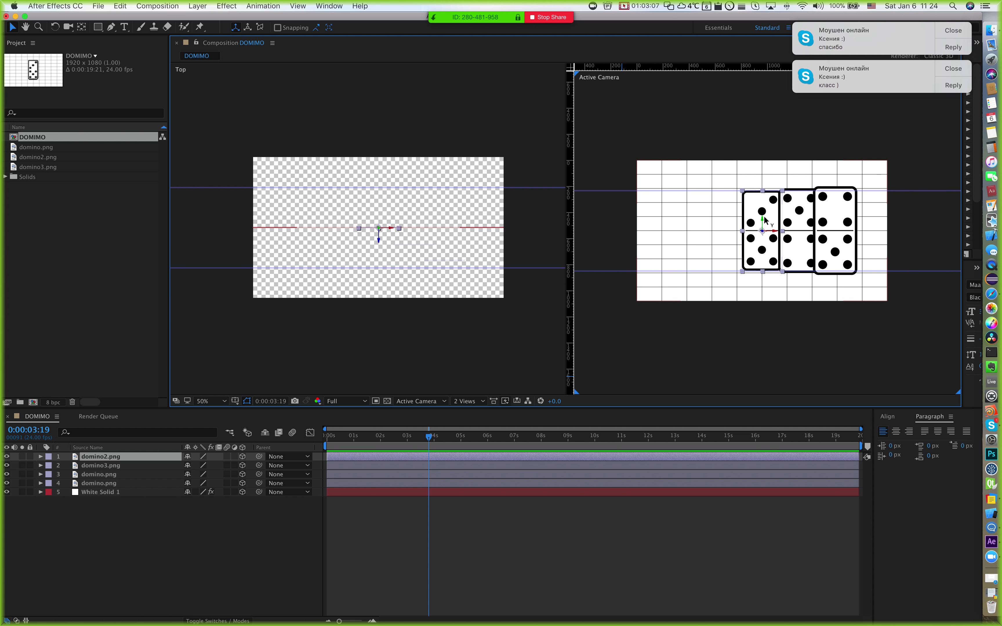
pyautogui.click(92, 484)
pyautogui.click(101, 475)
pyautogui.click(103, 465)
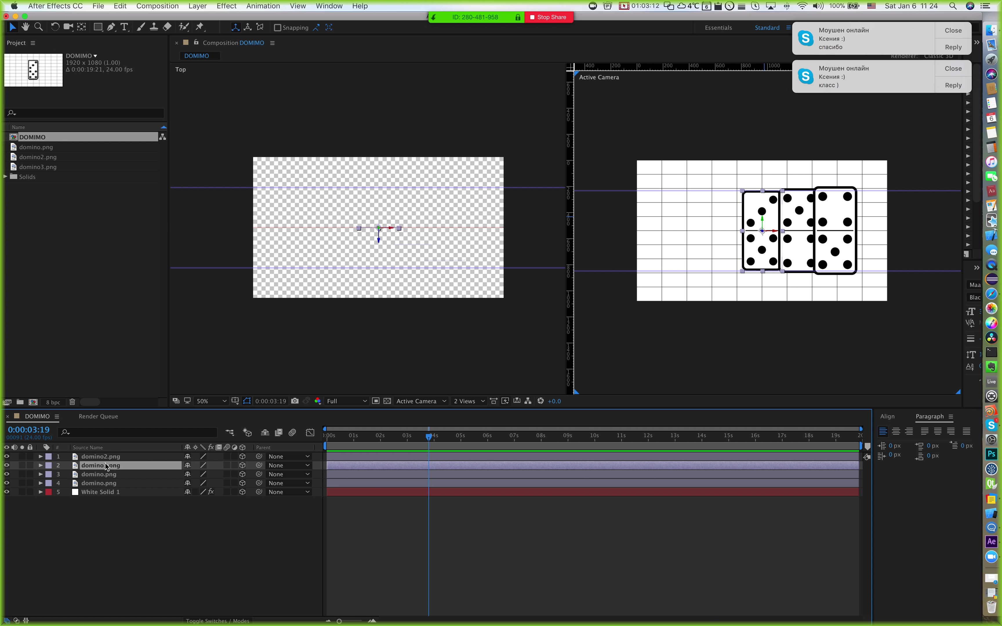
pyautogui.press('super+Up')
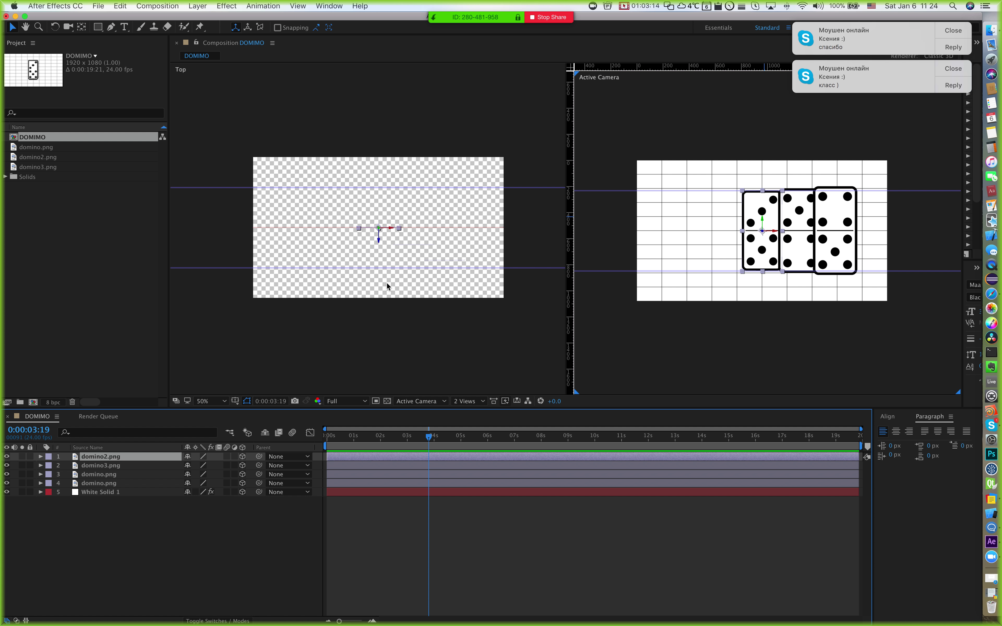
pyautogui.moveTo(378, 237); pyautogui.dragTo(335, 207)
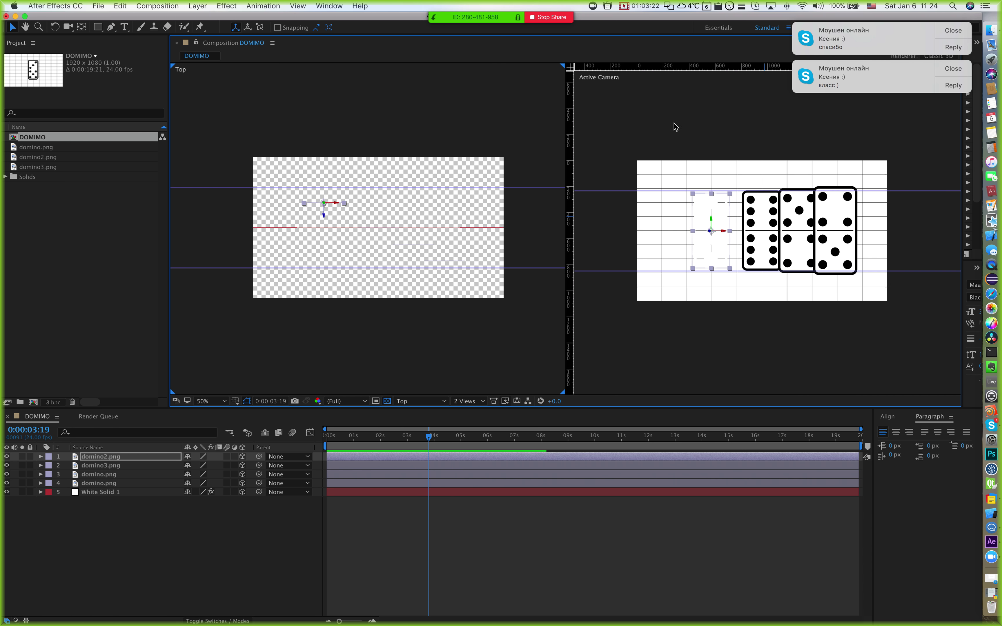
# Step: Move White Solid 1 back in depth to about Z 544 in the Top view, behind all the dominoes
pyautogui.click(81, 484)
pyautogui.click(88, 494)
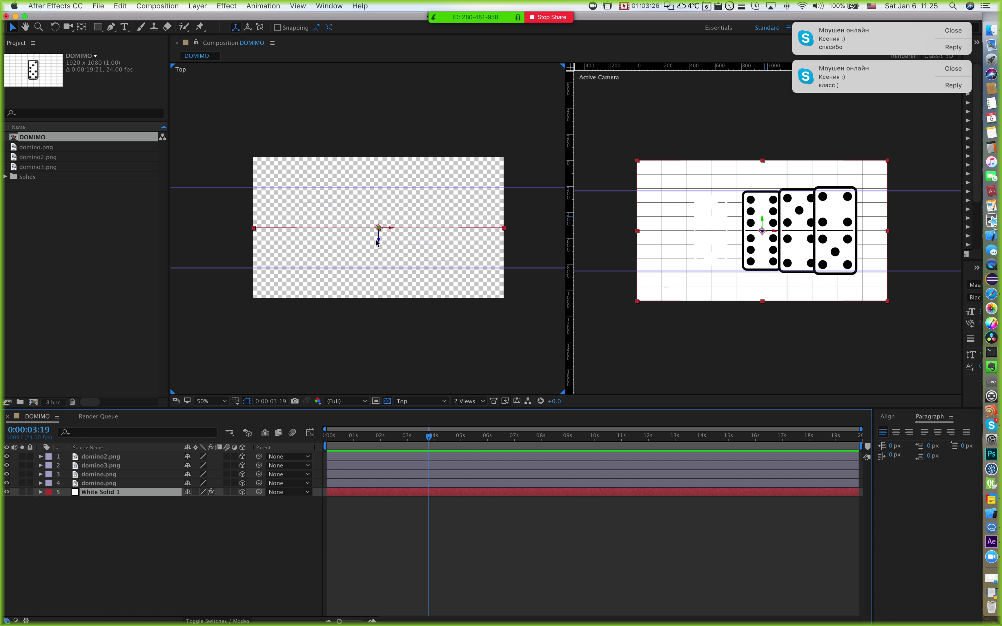
pyautogui.moveTo(380, 232); pyautogui.dragTo(379, 157)
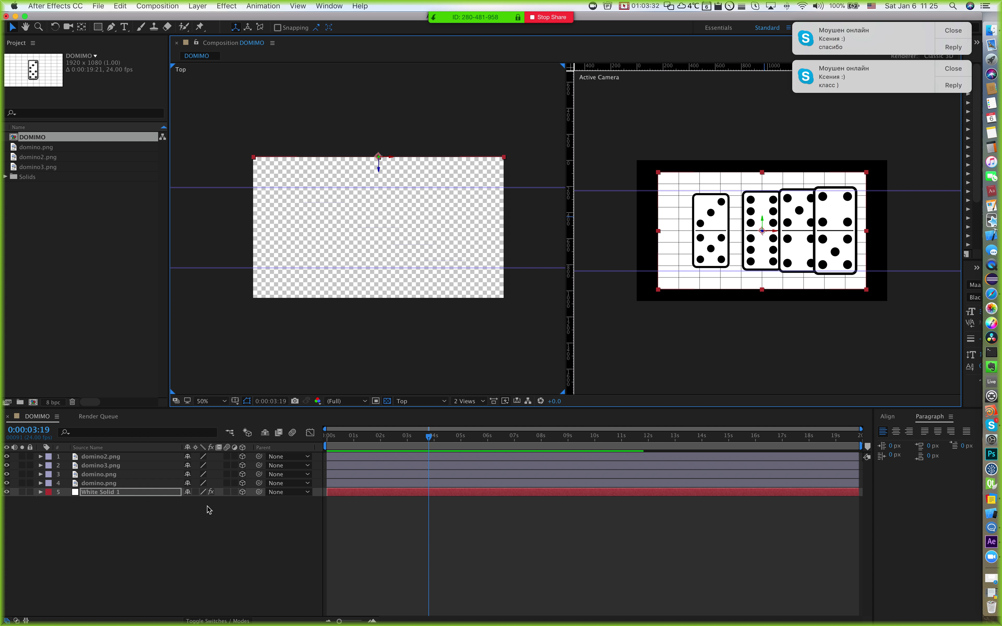
# Step: Scale White Solid 1 up to 129% on all axes so it covers the camera frame
pyautogui.press('s')
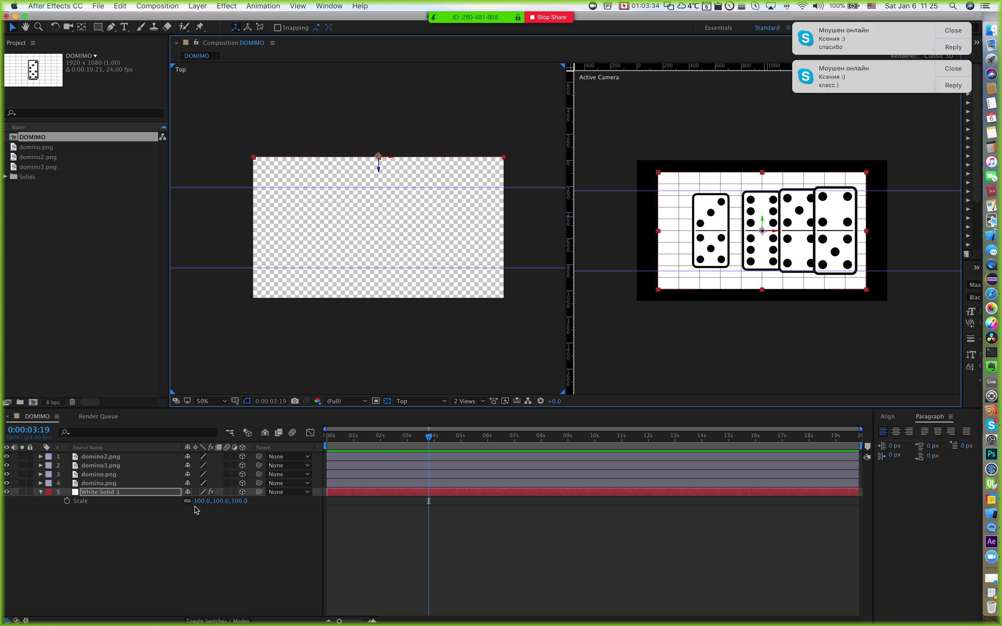
pyautogui.click(242, 501)
pyautogui.moveTo(243, 501); pyautogui.dragTo(257, 501)
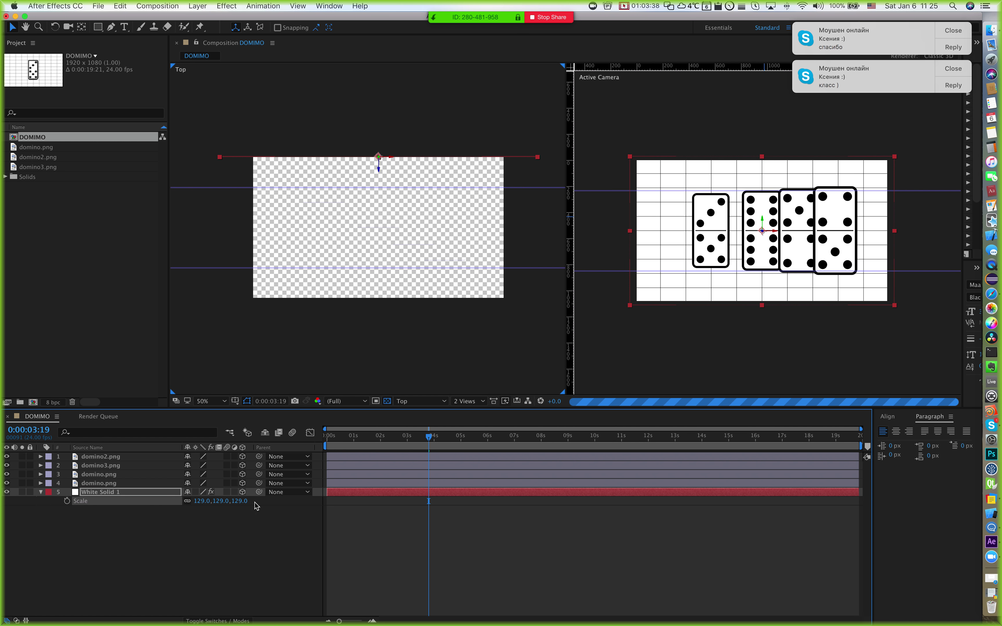
# Step: Expand White Solid 1's Transform properties and examine its Orientation and X, Y and Z Rotation
pyautogui.click(780, 270)
pyautogui.press('.')
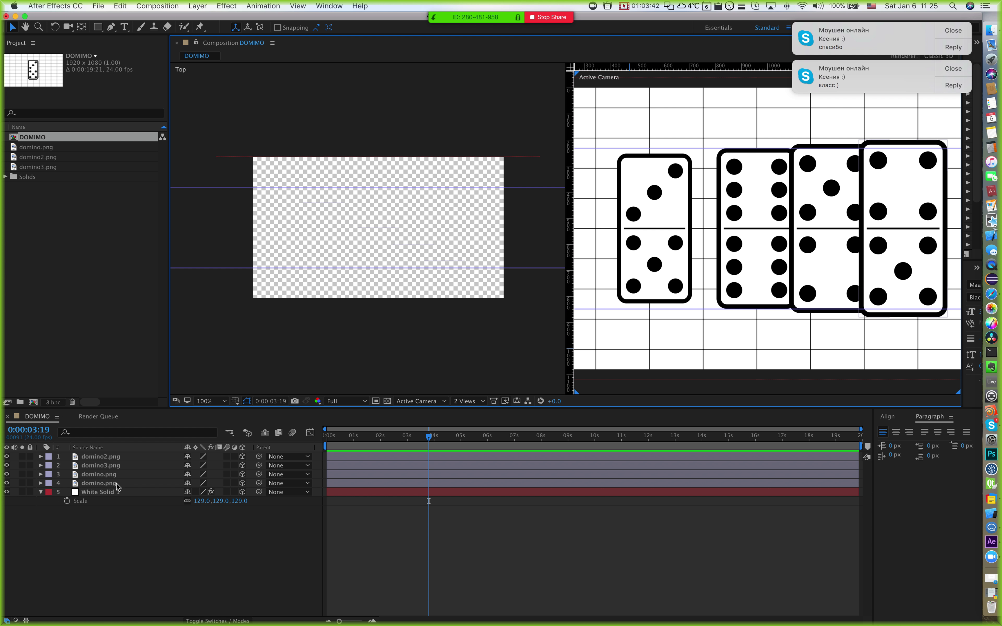
pyautogui.click(121, 502)
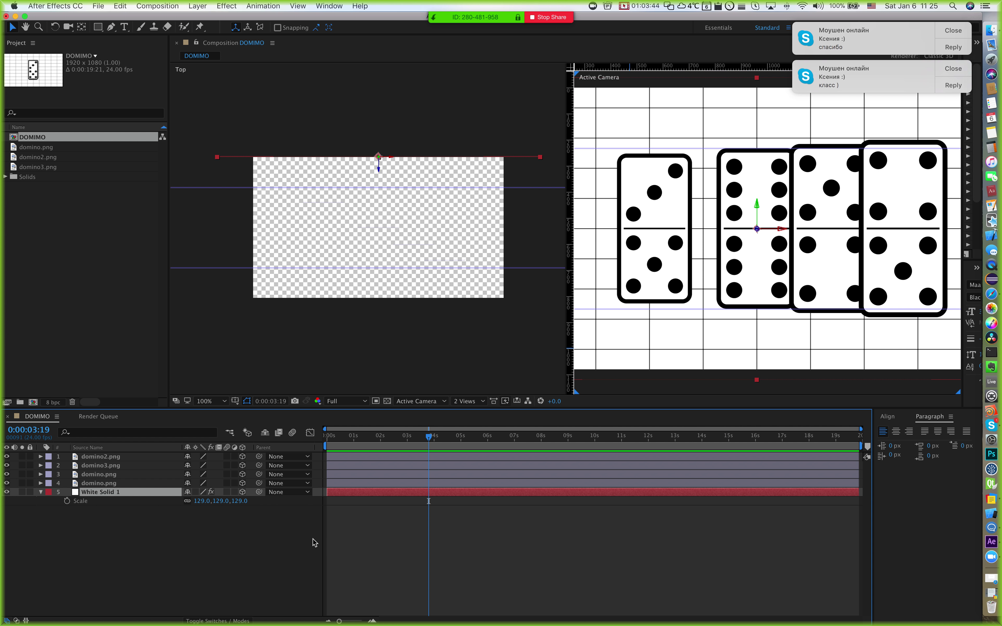
pyautogui.doubleClick(41, 492)
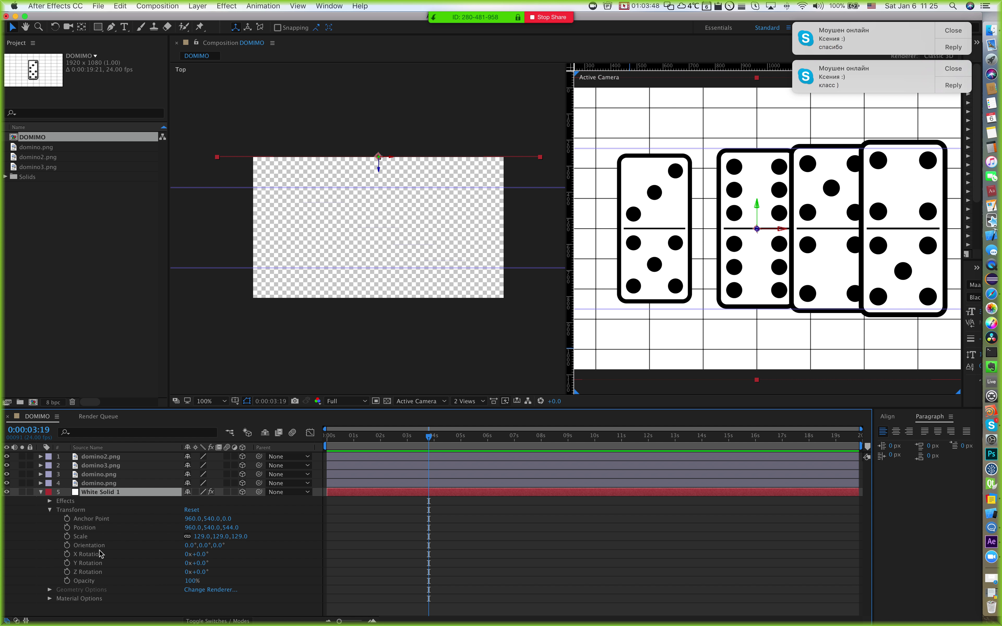
pyautogui.click(85, 572)
pyautogui.keyDown('shift'); pyautogui.click(93, 545); pyautogui.keyUp('shift')
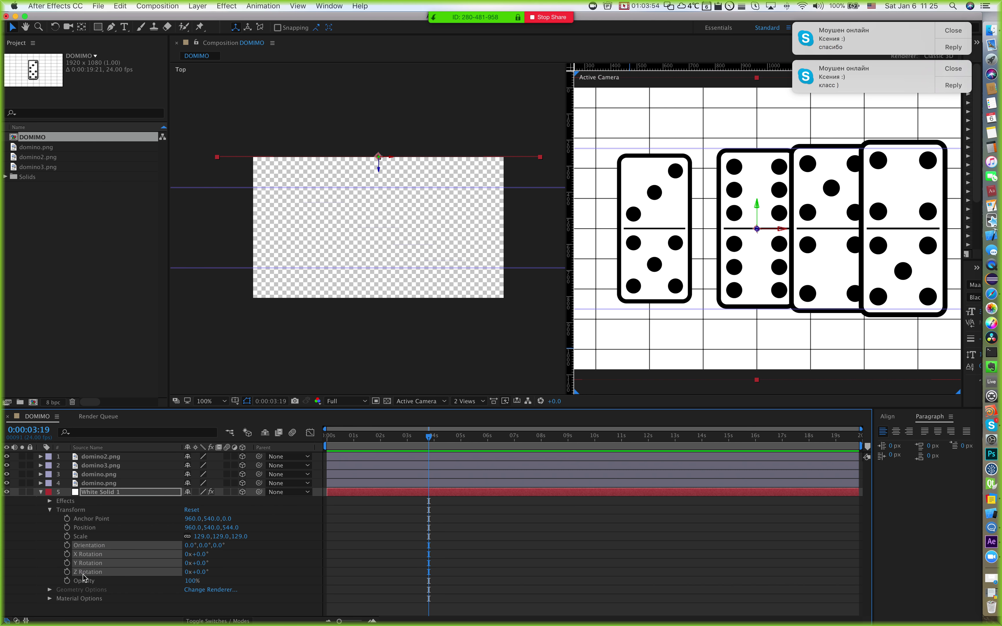
pyautogui.click(277, 564)
# Step: Try a 20° Y orientation on White Solid 1, undo it, and set its Z orientation to 20°
pyautogui.moveTo(204, 545); pyautogui.dragTo(215, 549)
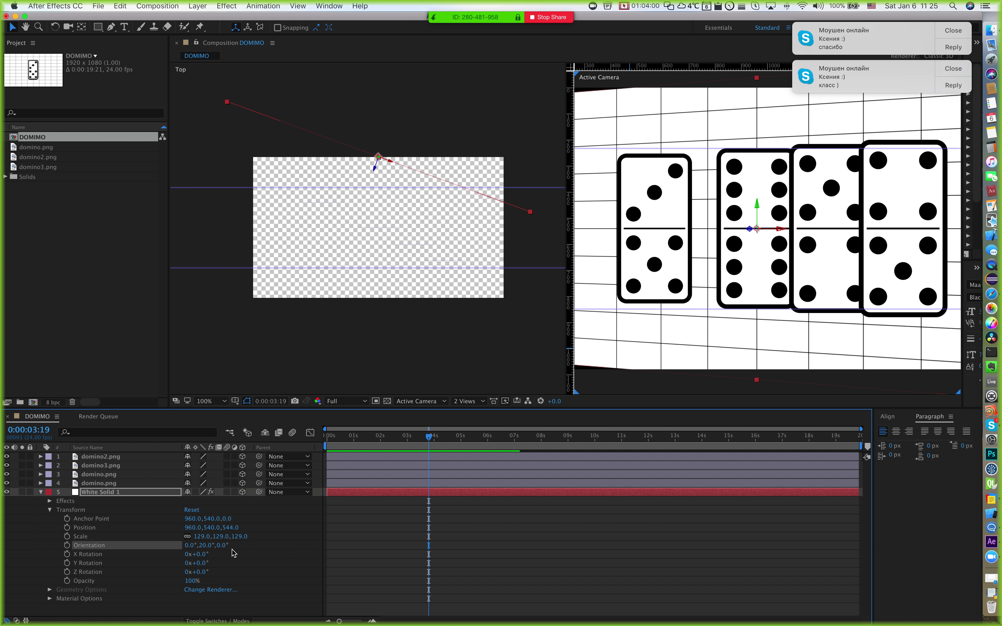
pyautogui.press('super+z')
pyautogui.moveTo(220, 545); pyautogui.dragTo(230, 545)
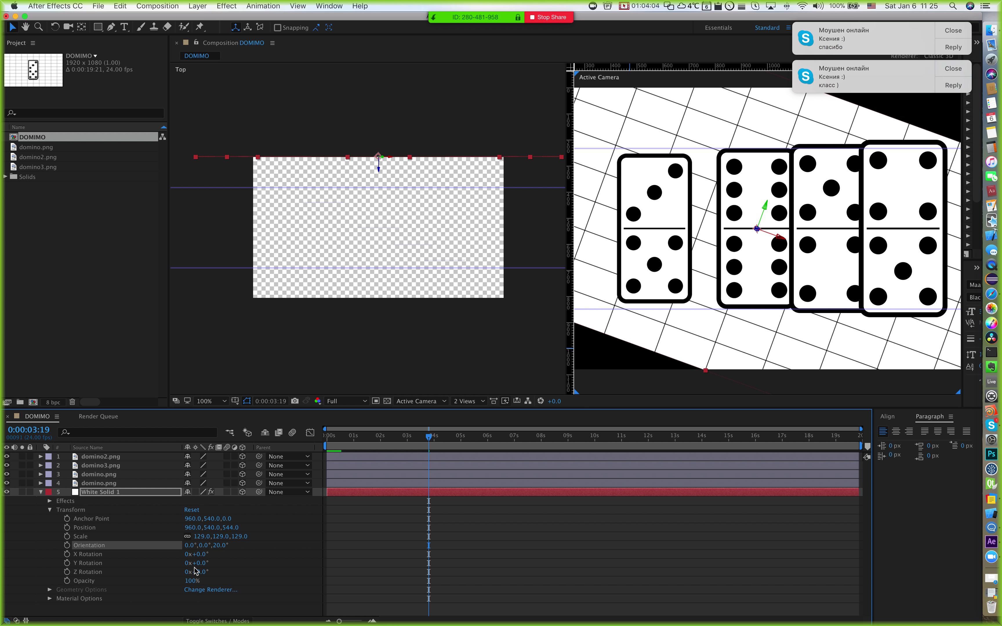
# Step: Undo White Solid 1's Z orientation and set its X orientation to 90° so it lies flat as a floor
pyautogui.press('super+z')
pyautogui.moveTo(188, 545); pyautogui.dragTo(205, 545)
pyautogui.click(195, 545)
pyautogui.write('90')
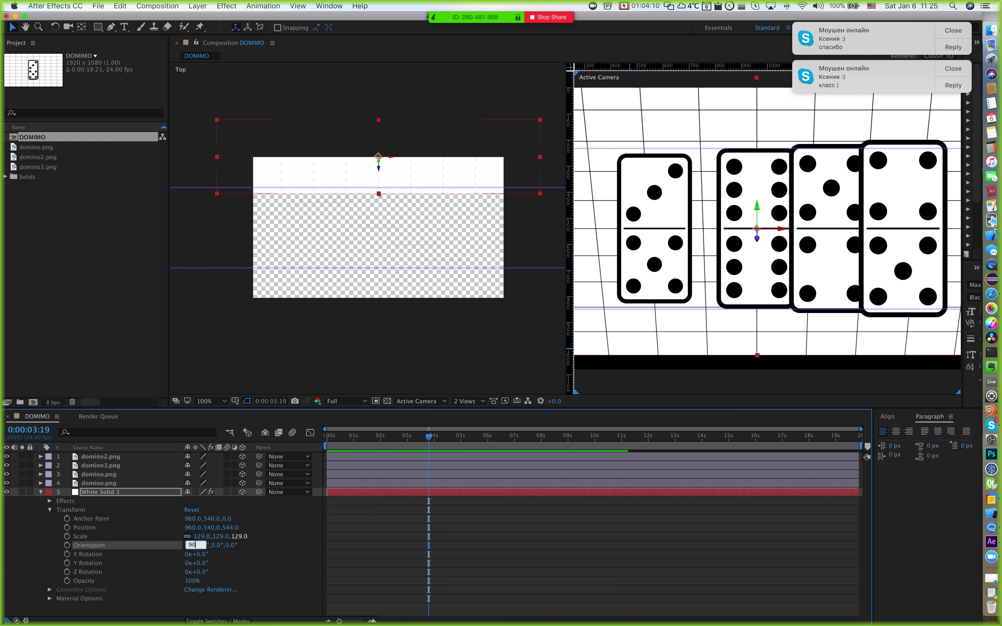
pyautogui.press('Return')
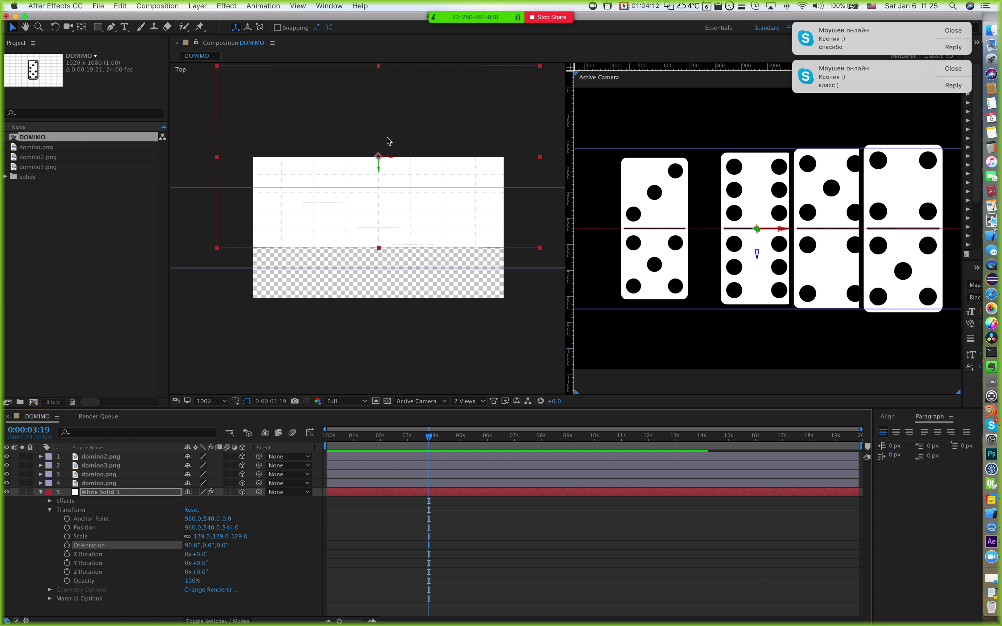
# Step: Move White Solid 1 forward in the Top view to about Z -160 and lower it to about Y 776 in the Active Camera view
pyautogui.press('h')
pyautogui.moveTo(392, 166); pyautogui.dragTo(370, 272)
pyautogui.press('v')
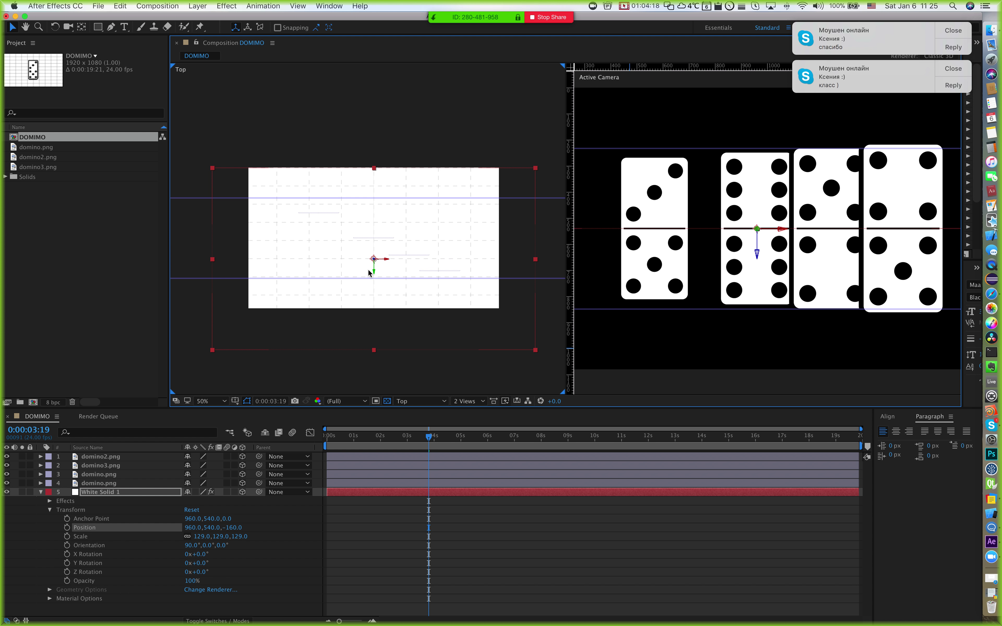
pyautogui.scroll(-2, 717, 253)
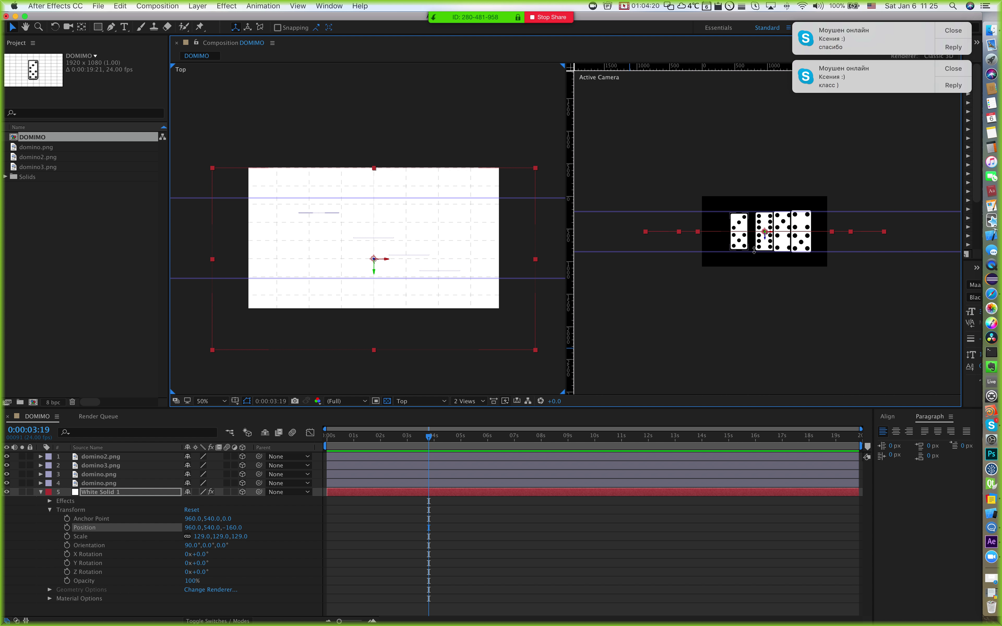
pyautogui.scroll(1, 771, 245)
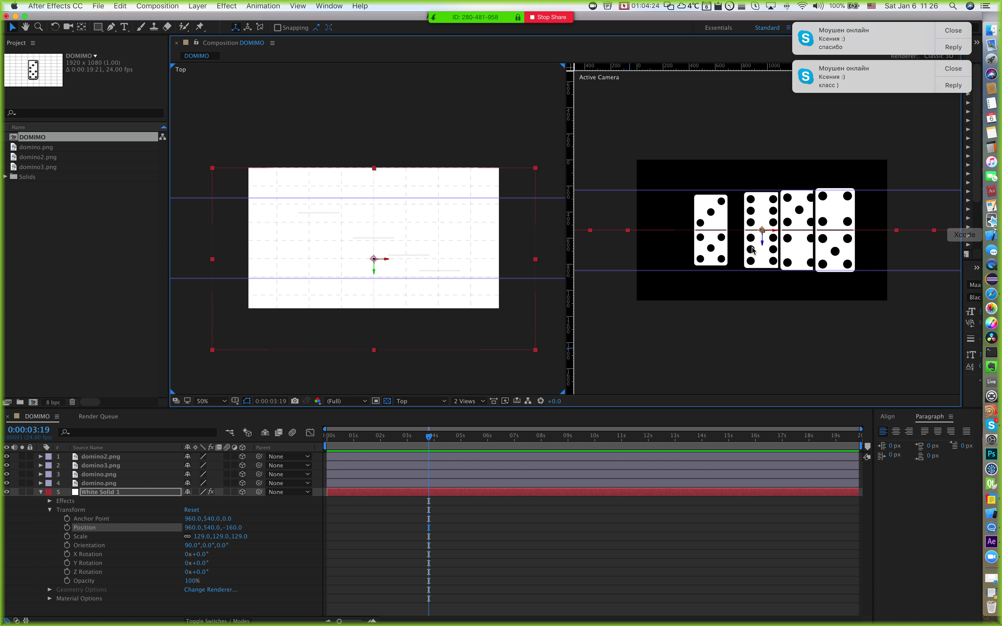
pyautogui.moveTo(764, 244); pyautogui.dragTo(757, 266)
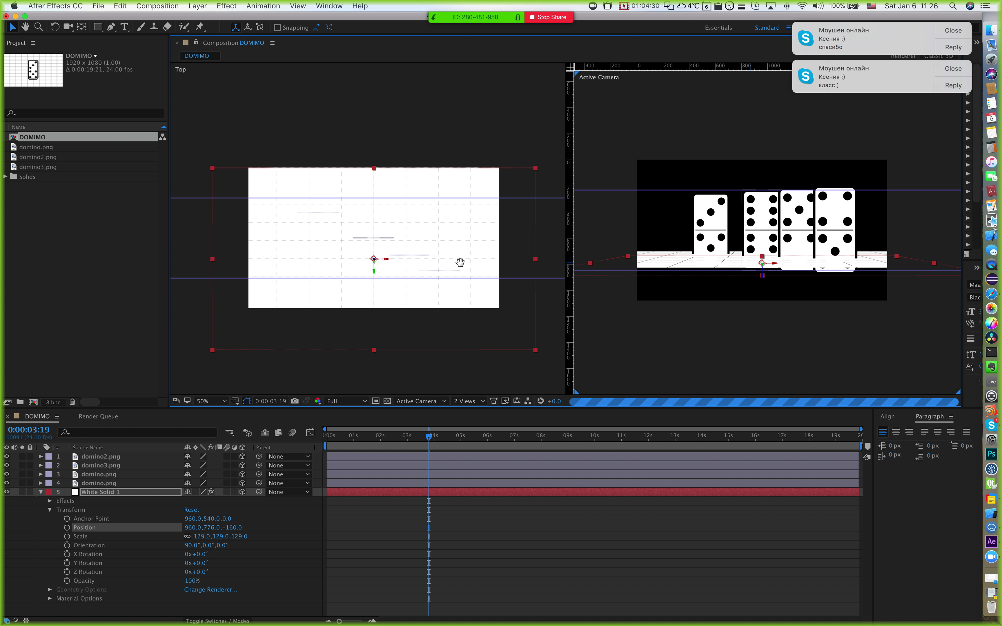
# Step: Change the Top view to the Left view and turn off its transparency grid
pyautogui.click(476, 262)
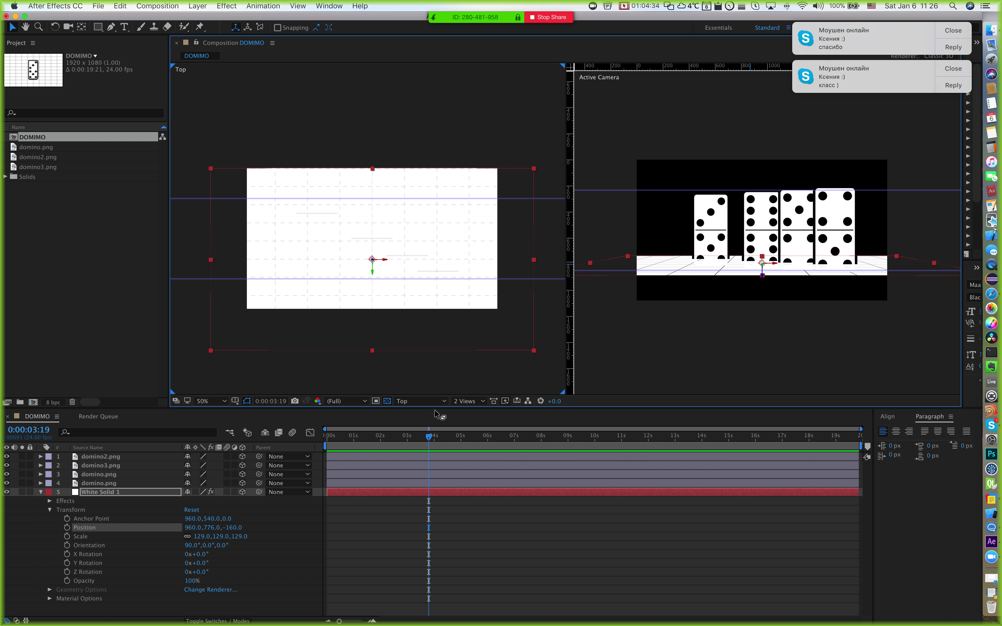
pyautogui.click(419, 405)
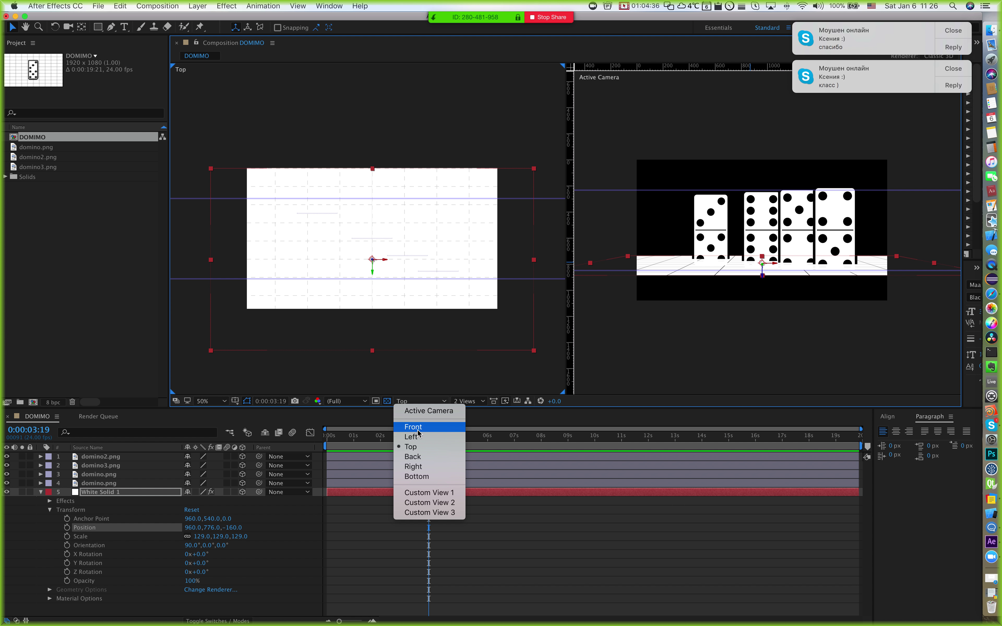
pyautogui.click(413, 438)
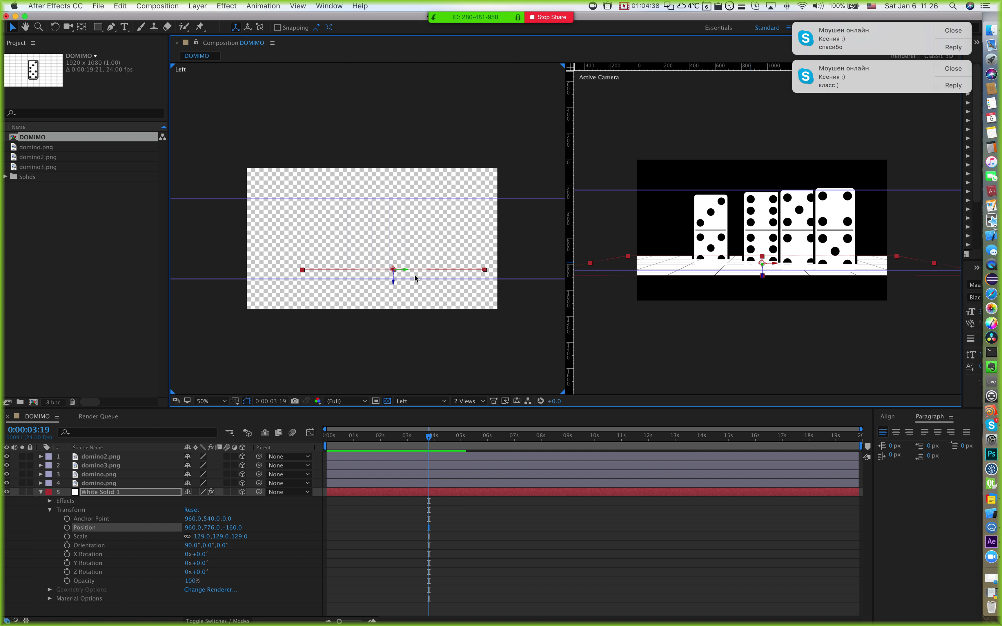
pyautogui.scroll(2, 412, 275)
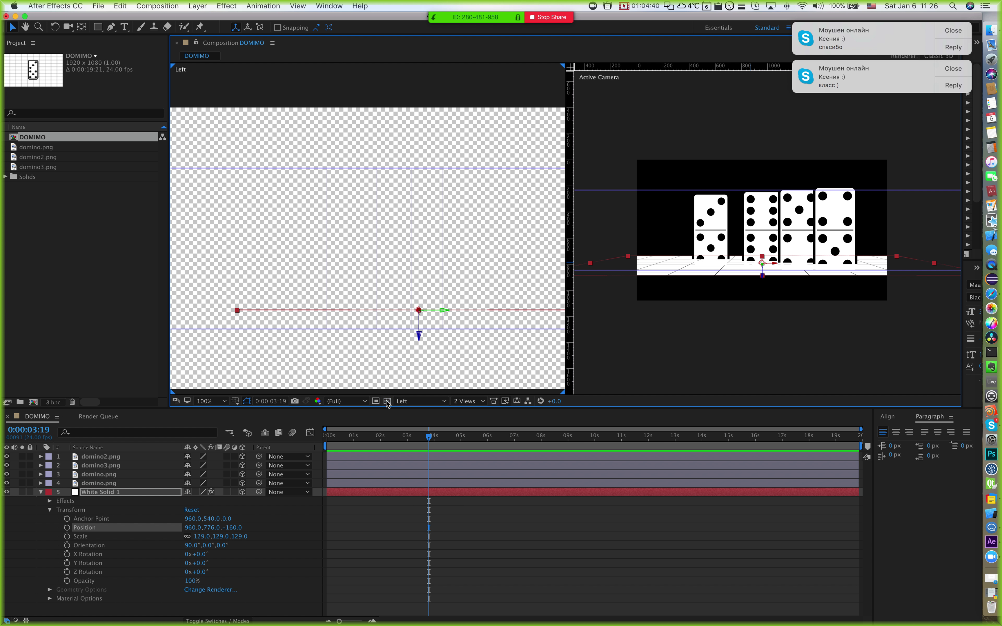
pyautogui.click(387, 400)
# Step: Lower White Solid 1 in the Left view to about Y 850, level with the dominoes' lower edges, and deselect it
pyautogui.press('h')
pyautogui.moveTo(440, 248); pyautogui.dragTo(448, 200)
pyautogui.press('v')
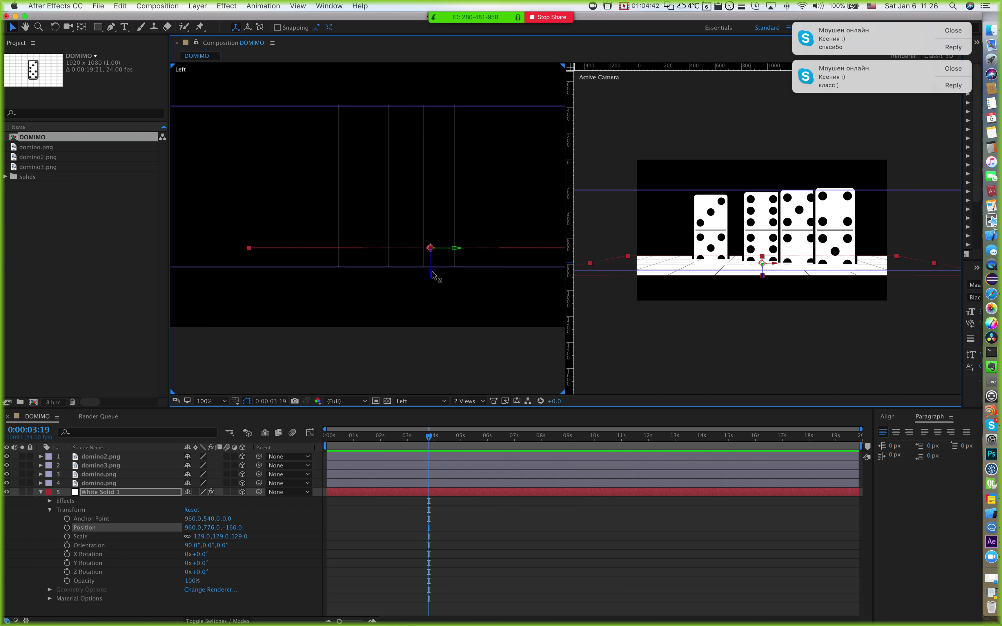
pyautogui.moveTo(433, 275); pyautogui.dragTo(428, 294)
pyautogui.press('h')
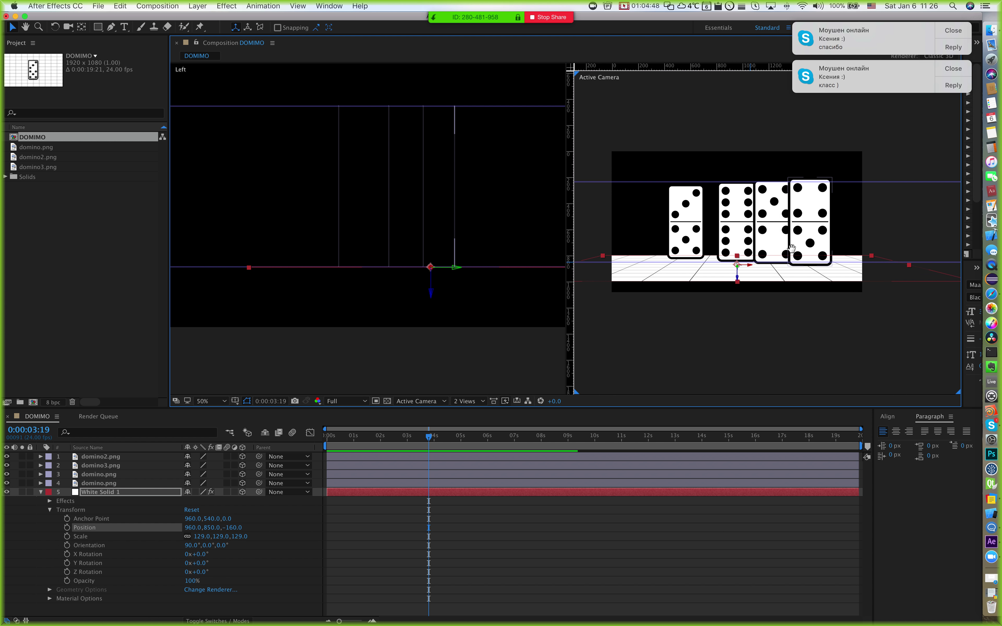
pyautogui.moveTo(815, 256); pyautogui.dragTo(792, 248)
pyautogui.press('v')
pyautogui.click(899, 228)
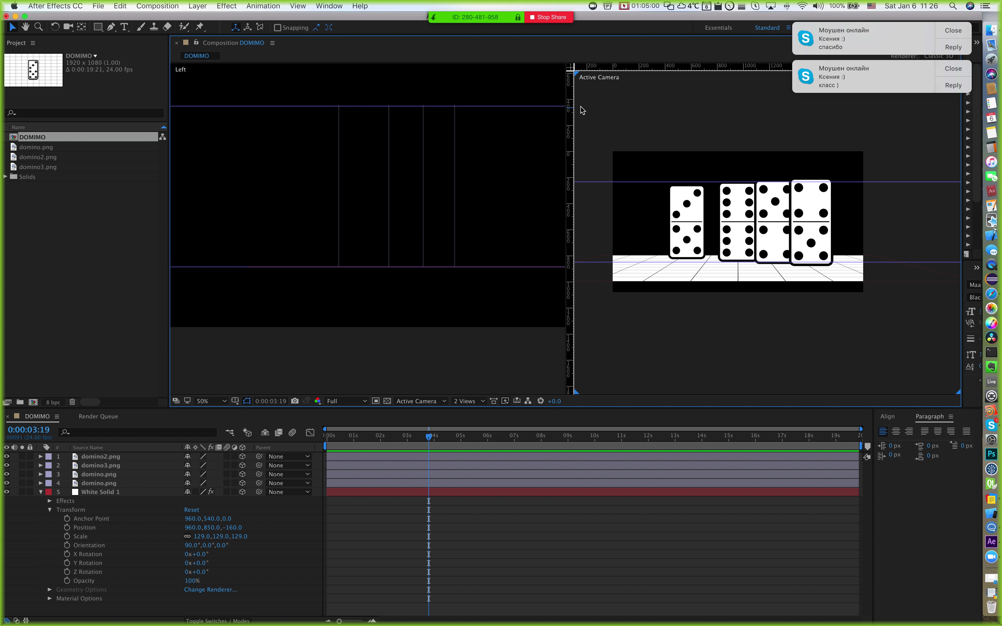
pyautogui.scroll(3, 695, 223)
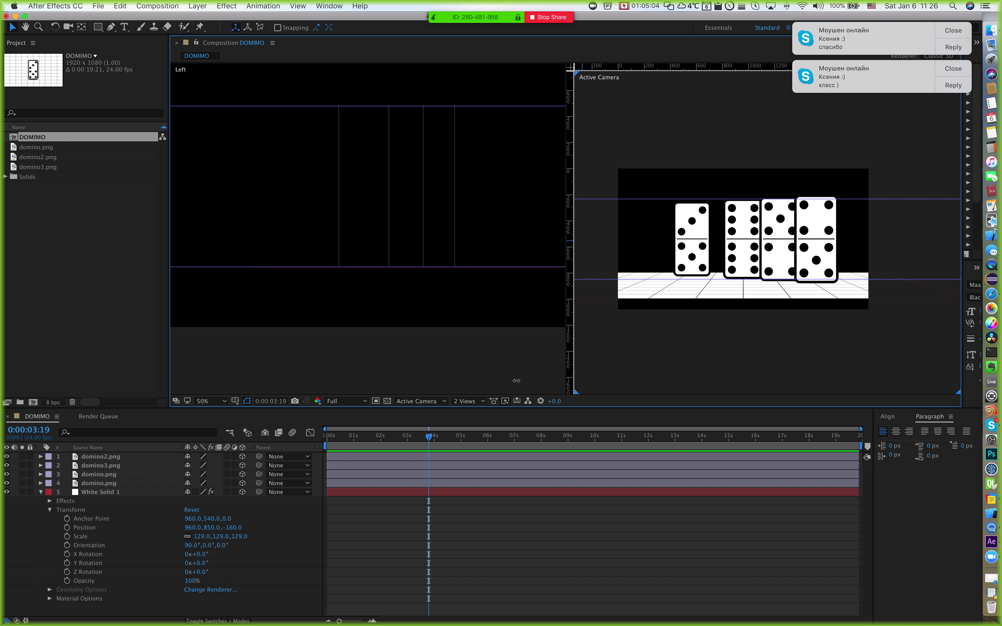
pyautogui.click(524, 389)
pyautogui.click(779, 314)
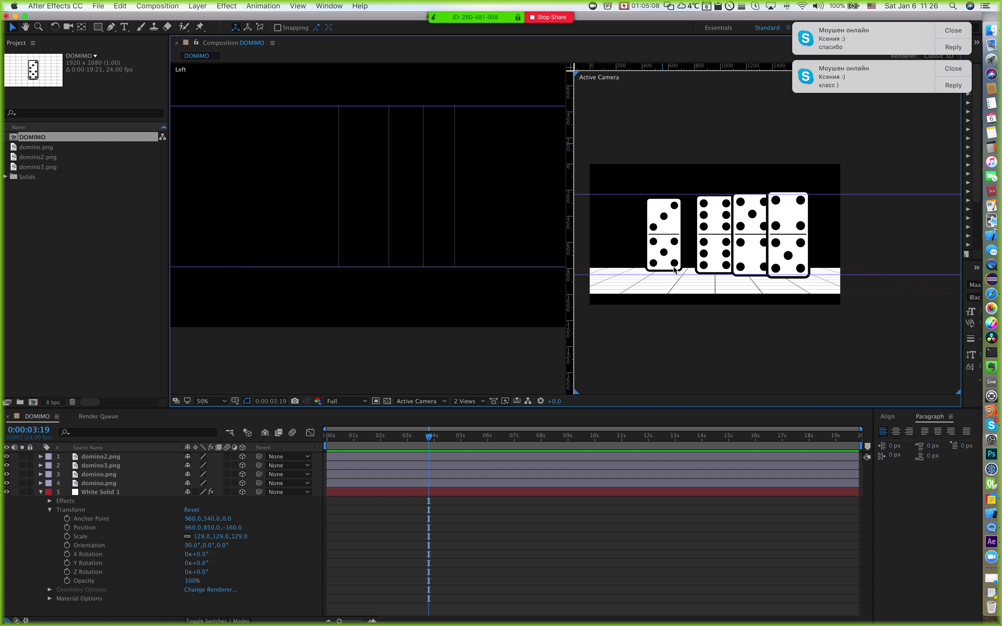
pyautogui.click(652, 241)
pyautogui.click(786, 305)
pyautogui.moveTo(767, 266); pyautogui.dragTo(840, 269)
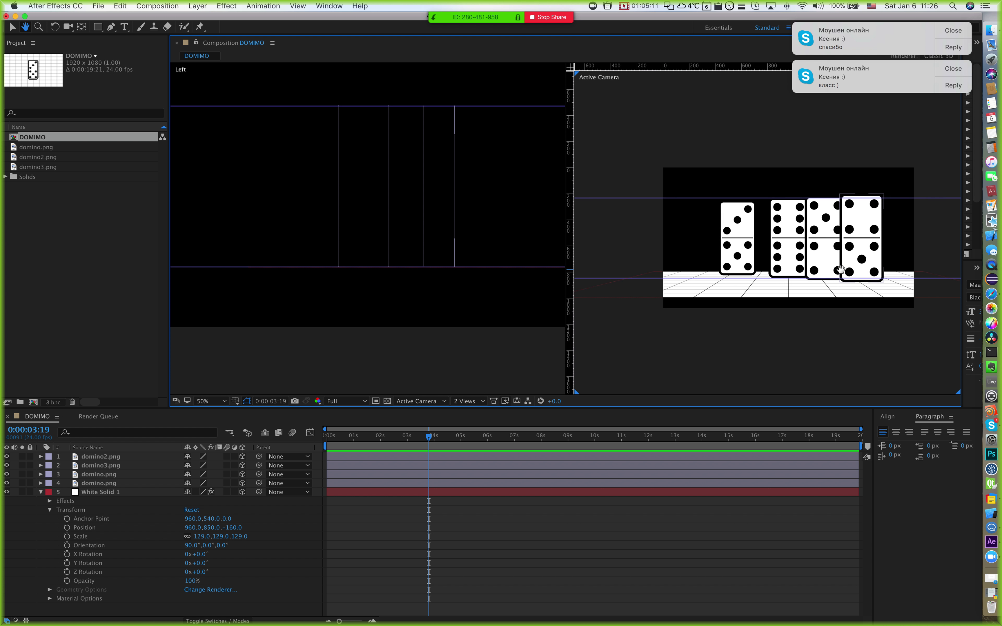
pyautogui.press('v')
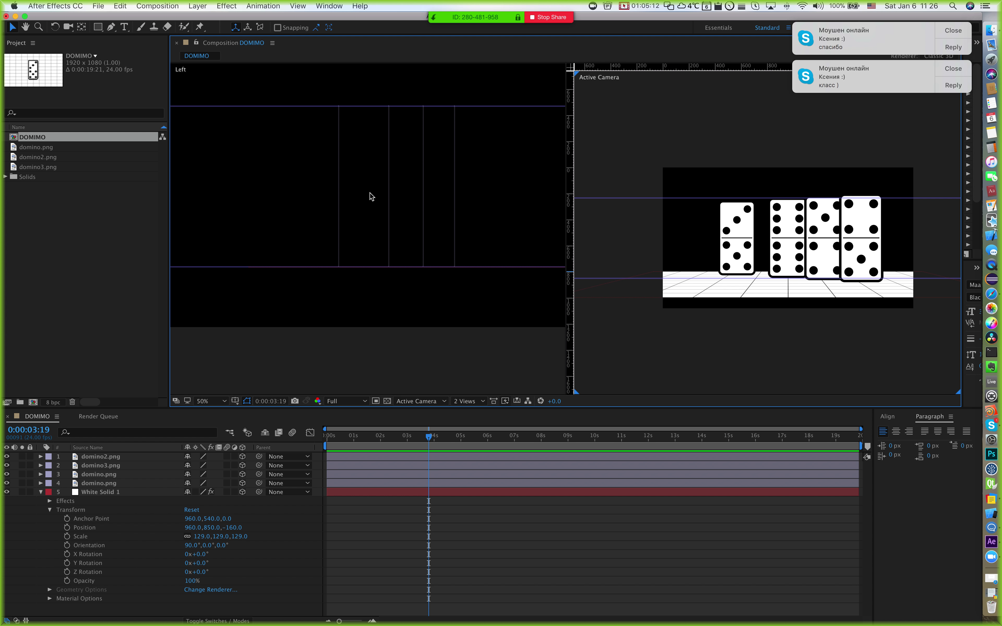
pyautogui.click(366, 221)
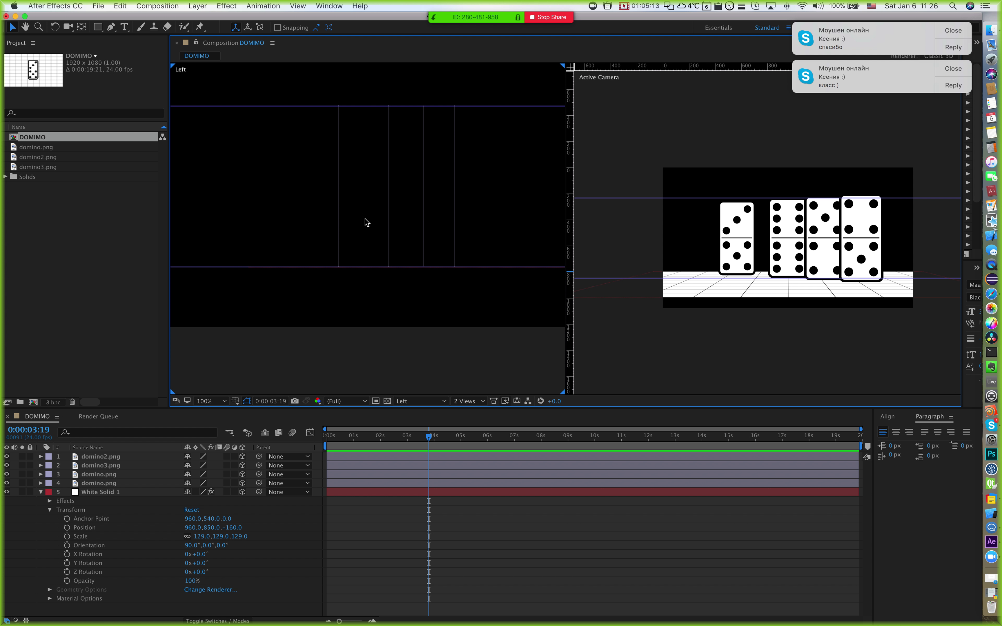
# Step: Narrow the Project panel to give the Composition panel more width
pyautogui.click(630, 367)
pyautogui.click(617, 362)
pyautogui.moveTo(167, 360); pyautogui.dragTo(58, 361)
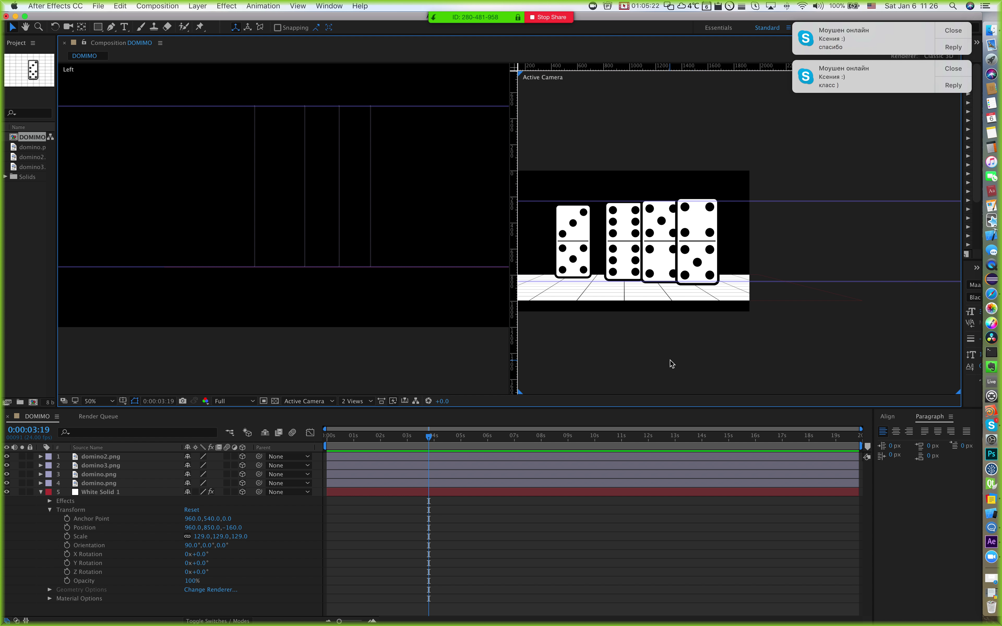
pyautogui.hscroll(-5, 693, 324)
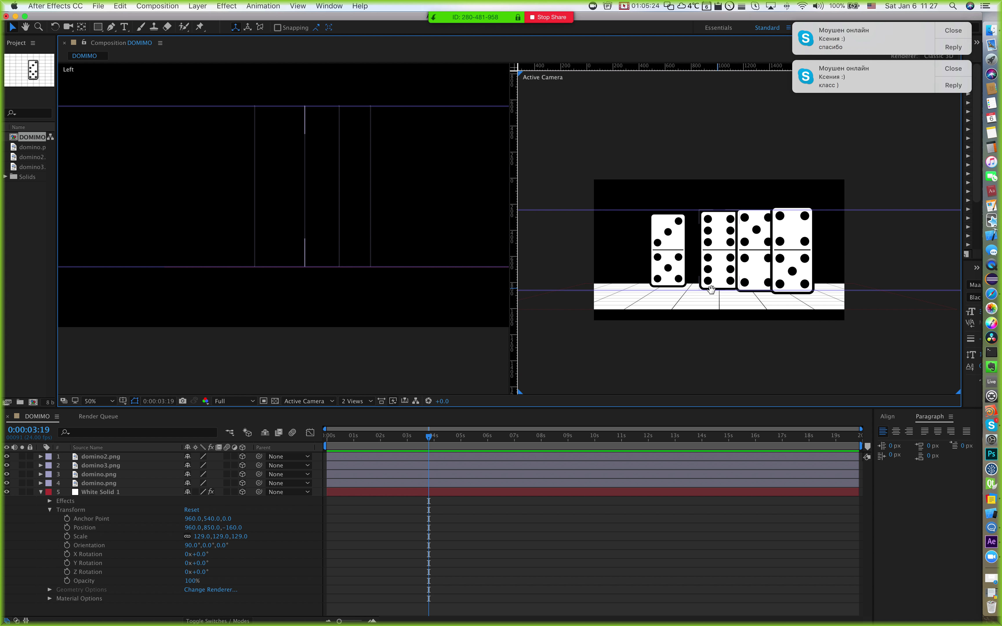
pyautogui.hscroll(1, 711, 289)
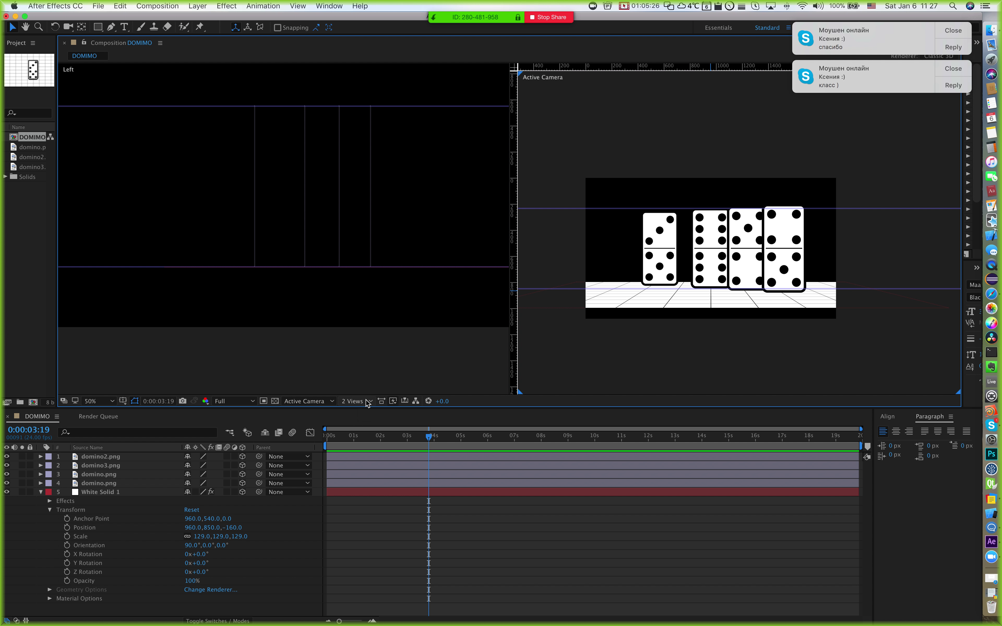
pyautogui.click(367, 401)
pyautogui.click(305, 402)
pyautogui.click(304, 401)
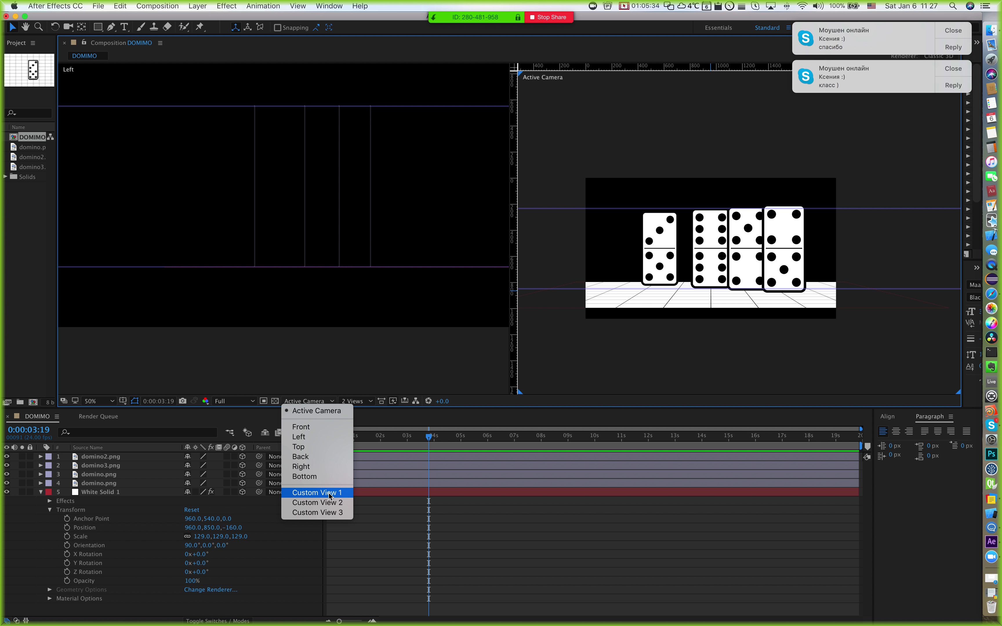
pyautogui.click(593, 150)
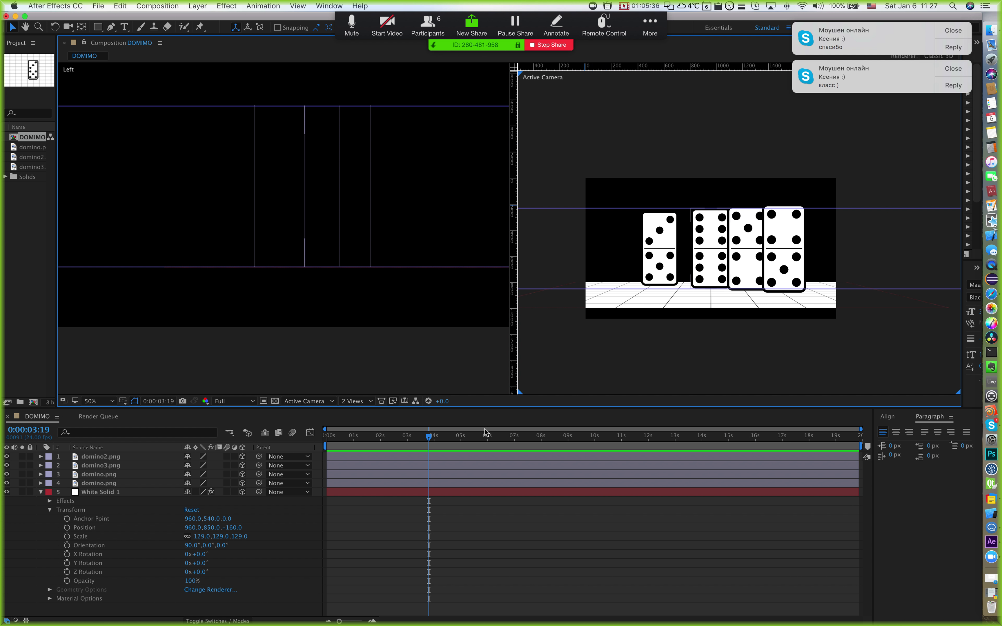
# Step: Collapse White Solid 1's properties and change the Active Camera view to Custom View 1
pyautogui.click(41, 492)
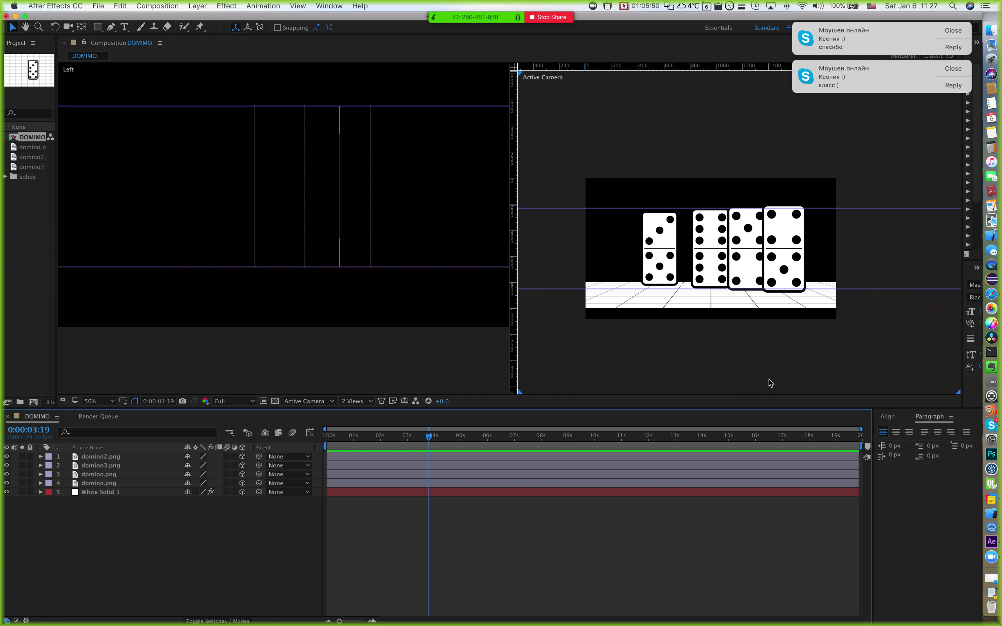
pyautogui.click(307, 401)
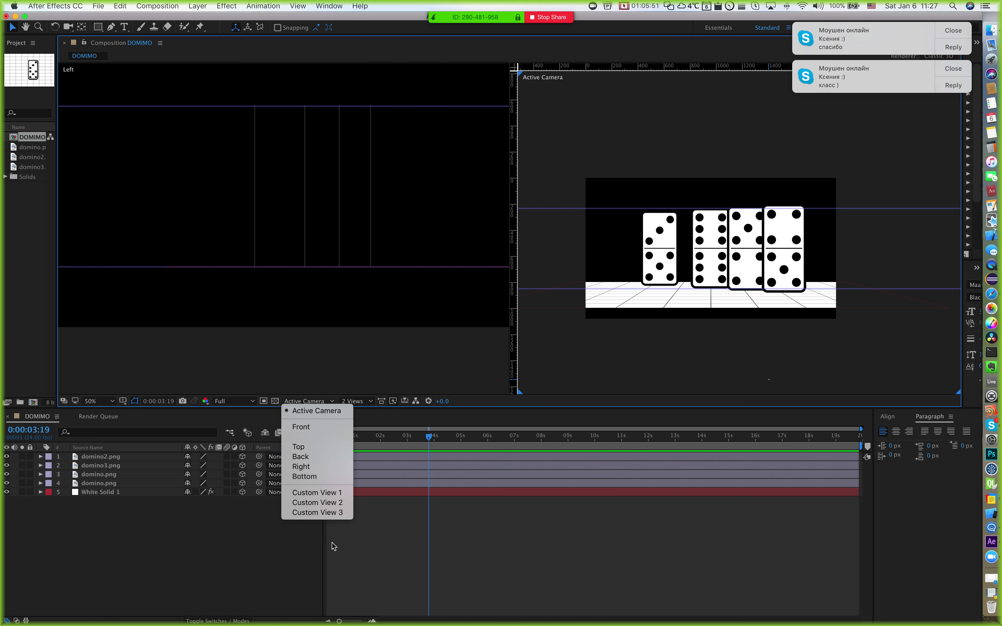
pyautogui.click(327, 494)
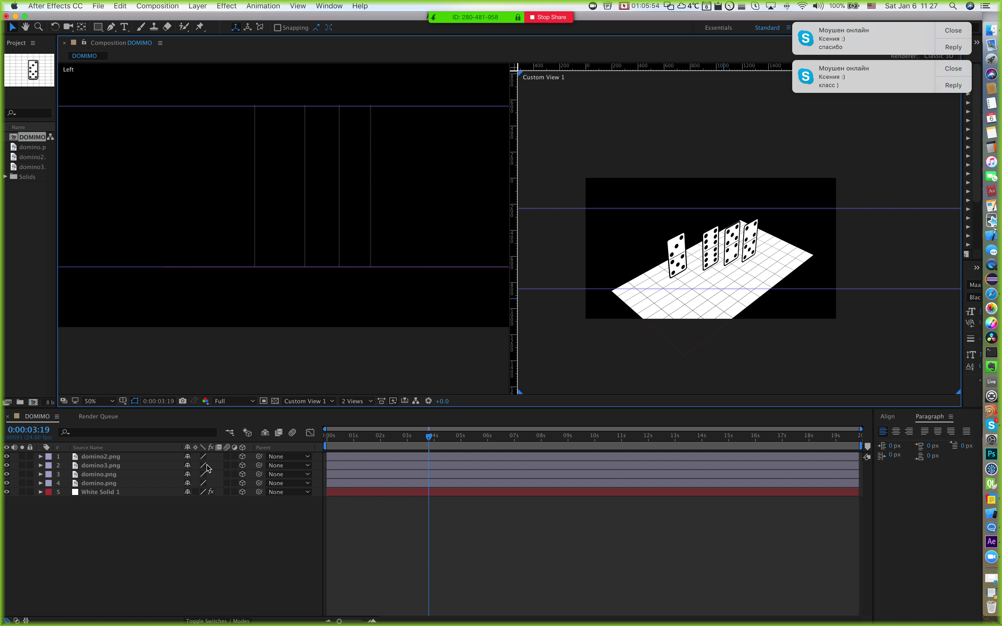
# Step: Compare the domino scene in Custom View 2 and Custom View 3, and return to Custom View 1
pyautogui.click(309, 401)
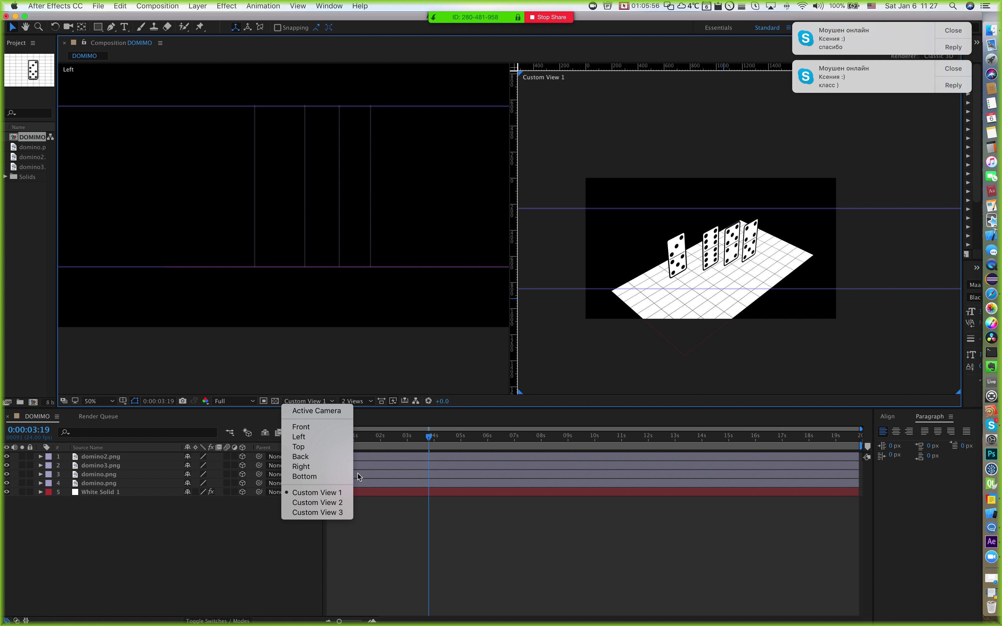
pyautogui.click(317, 502)
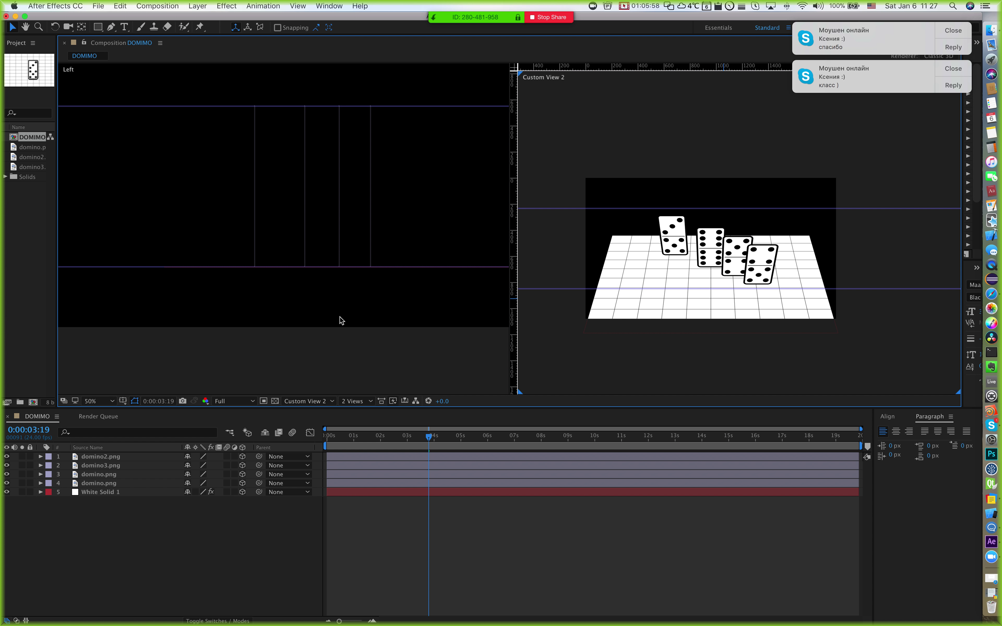
pyautogui.click(308, 401)
pyautogui.click(367, 350)
pyautogui.click(315, 401)
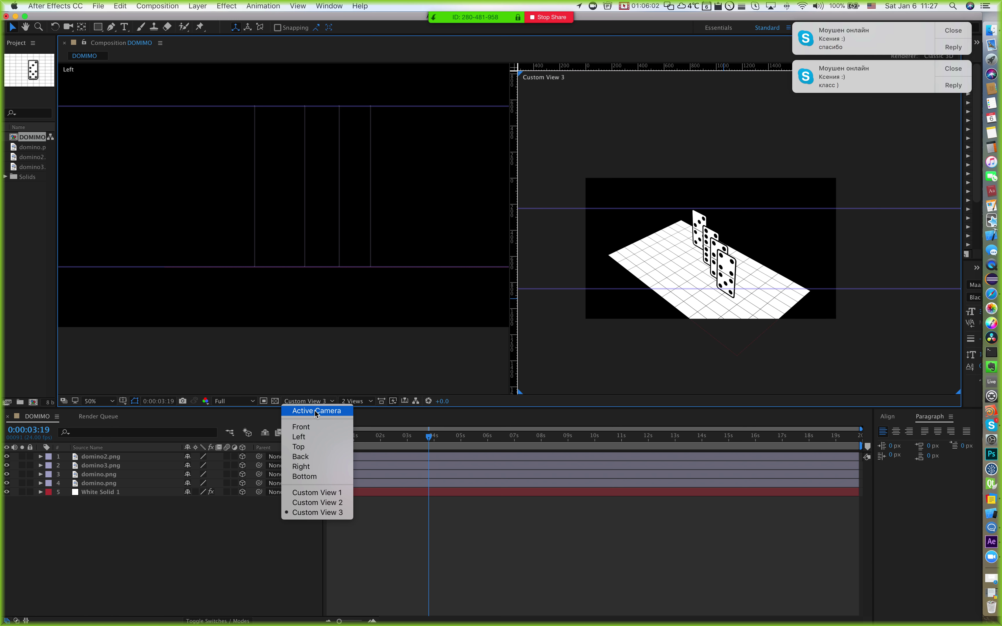
pyautogui.click(313, 492)
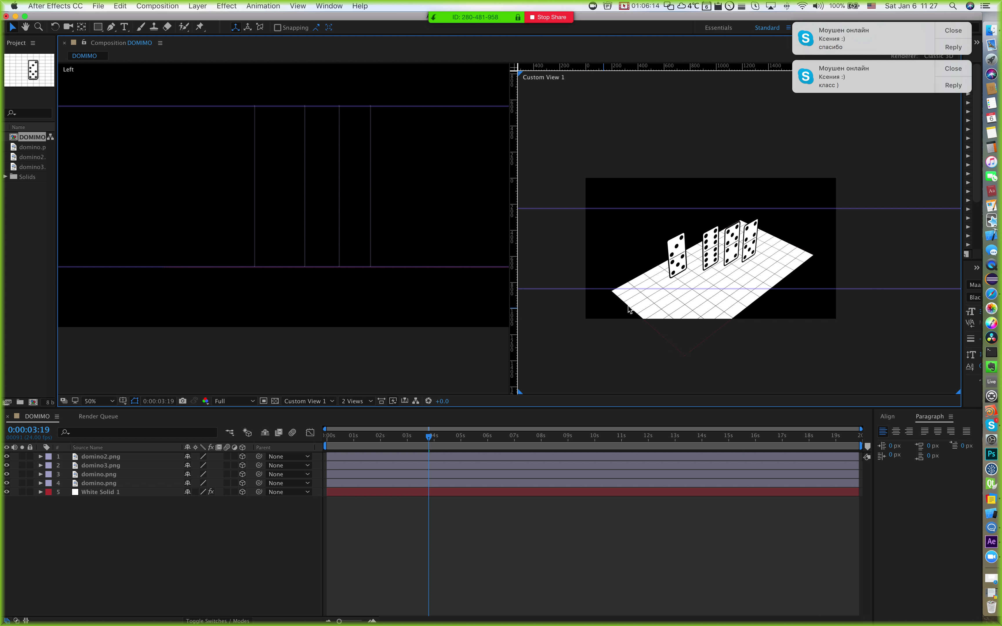
# Step: Enlarge Custom View 1 and orbit it with the Orbit Camera tool to examine the dominoes and floor from different angles
pyautogui.scroll(2, 741, 268)
pyautogui.moveTo(741, 269); pyautogui.dragTo(789, 245)
pyautogui.press('v')
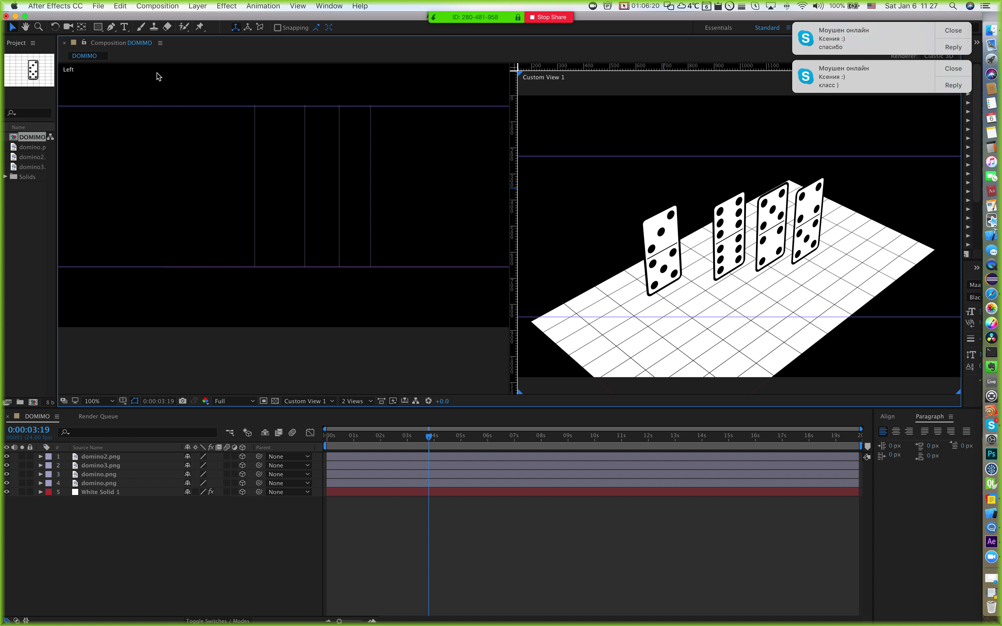
pyautogui.click(68, 27)
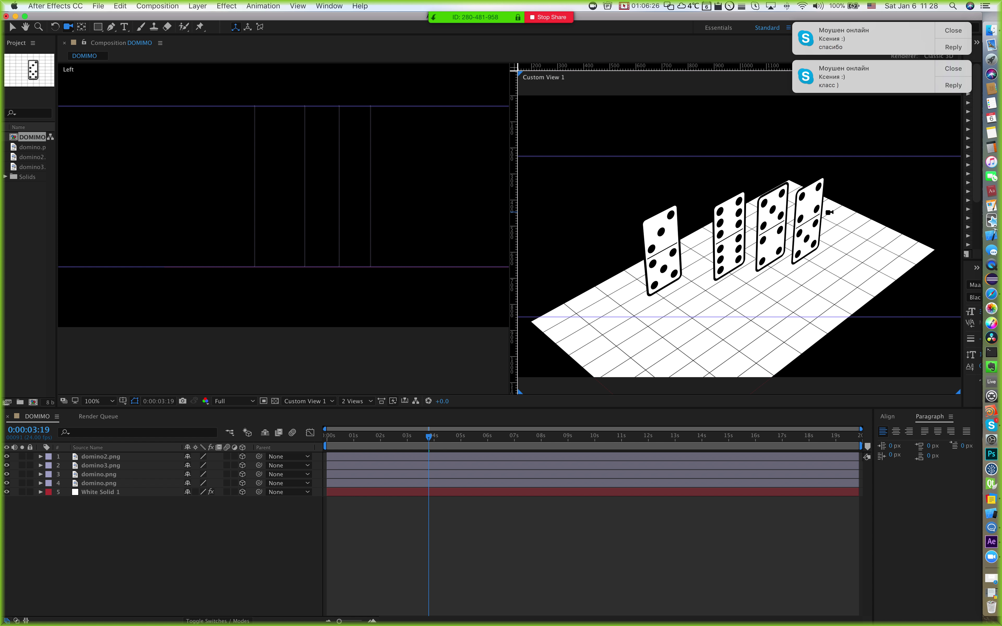
pyautogui.press('c')
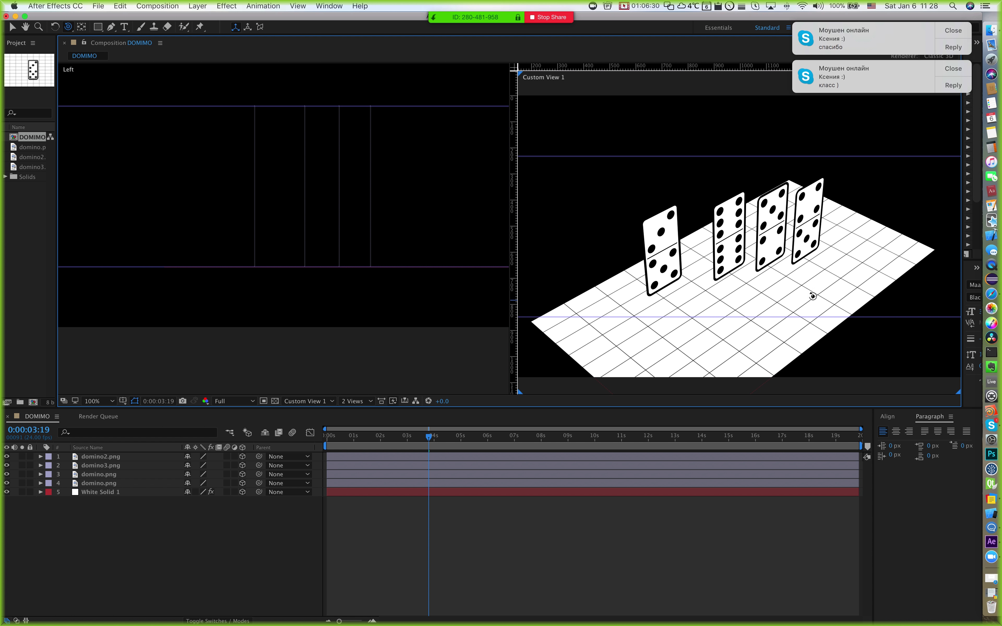
pyautogui.moveTo(784, 272); pyautogui.dragTo(671, 337)
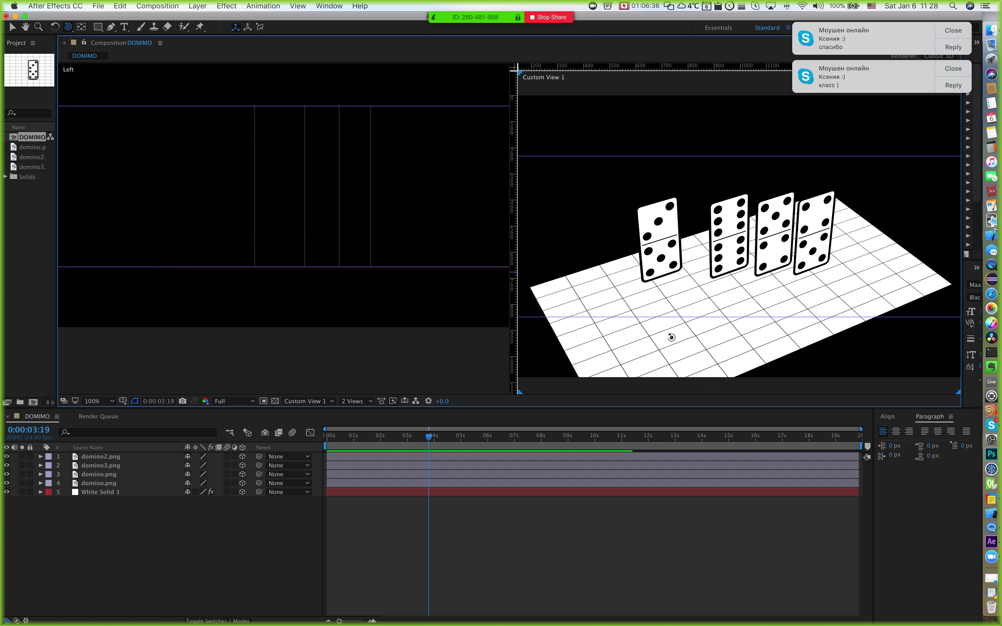
pyautogui.moveTo(797, 262); pyautogui.dragTo(818, 270)
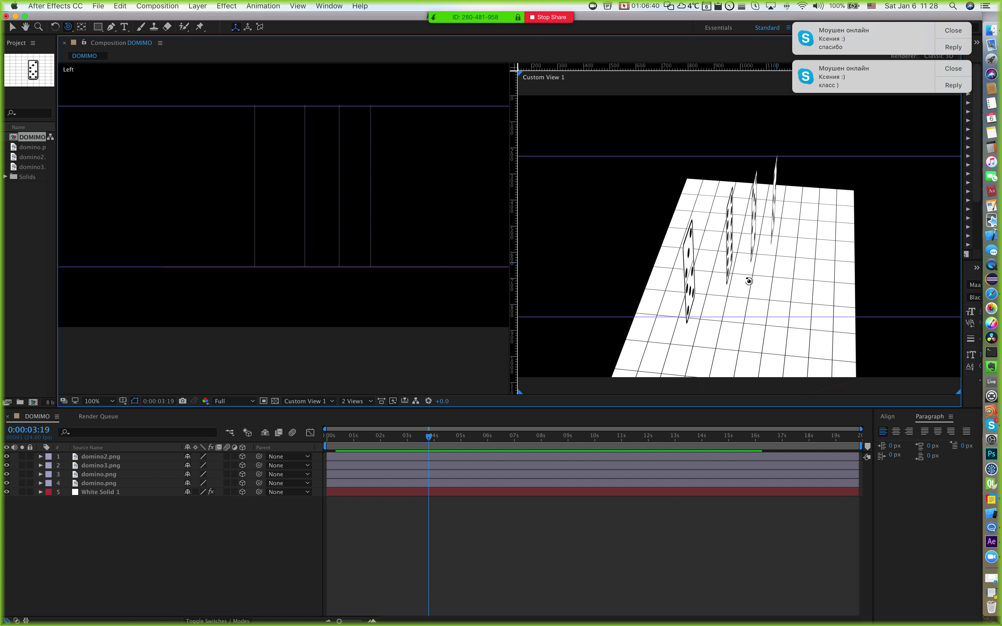
# Step: Orbit Custom View 1 and Custom View 2 to compare the domino scene from different angles, and return to Custom View 1
pyautogui.moveTo(748, 281)
pyautogui.mouseDown()
pyautogui.moveTo(837, 286)
pyautogui.moveTo(729, 265)
pyautogui.moveTo(752, 280)
pyautogui.mouseUp()
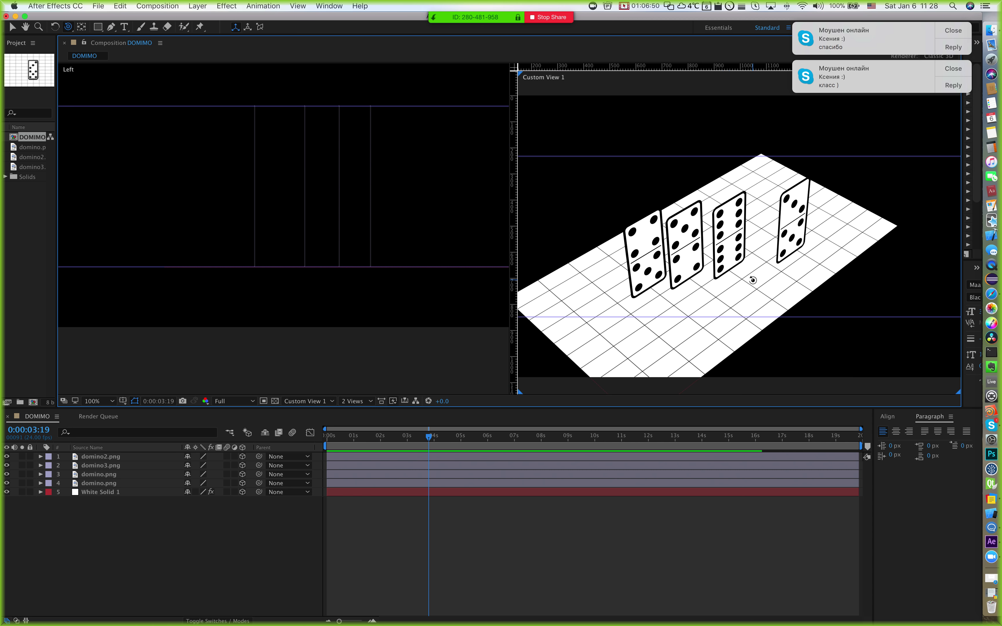
pyautogui.click(298, 400)
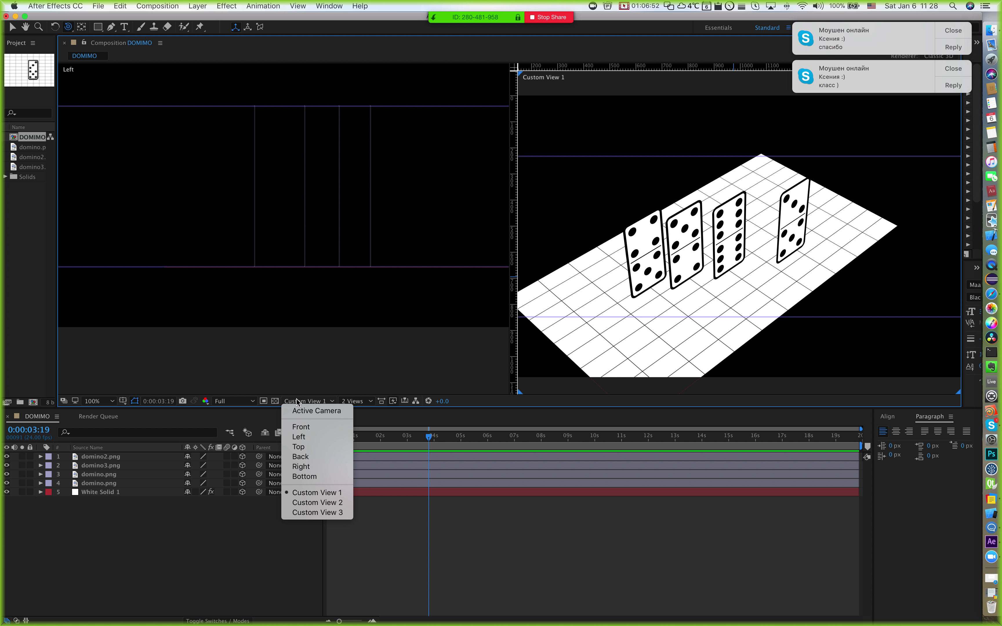
pyautogui.click(317, 503)
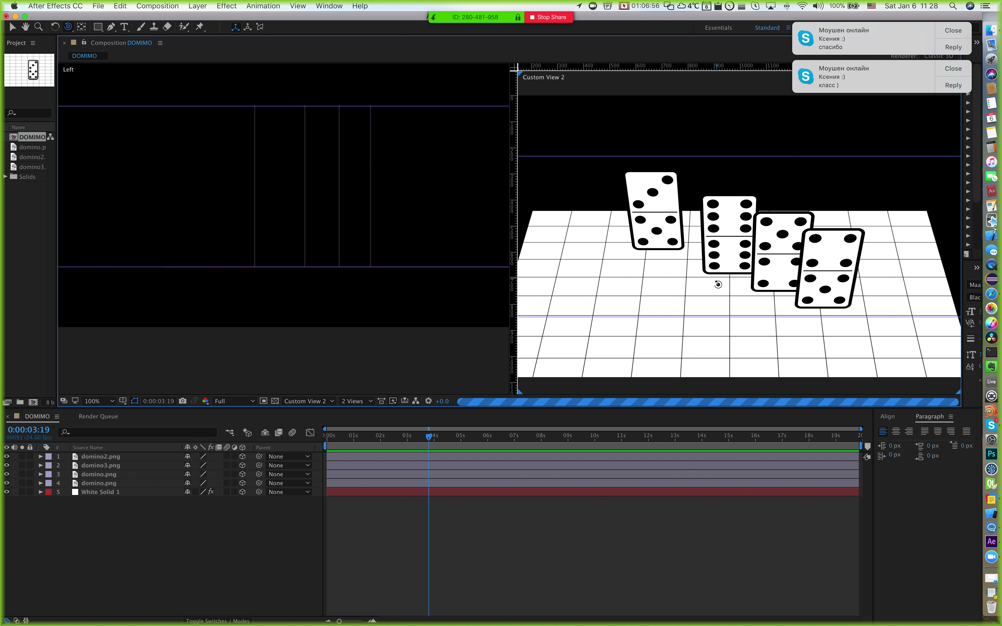
pyautogui.moveTo(715, 284); pyautogui.dragTo(665, 344)
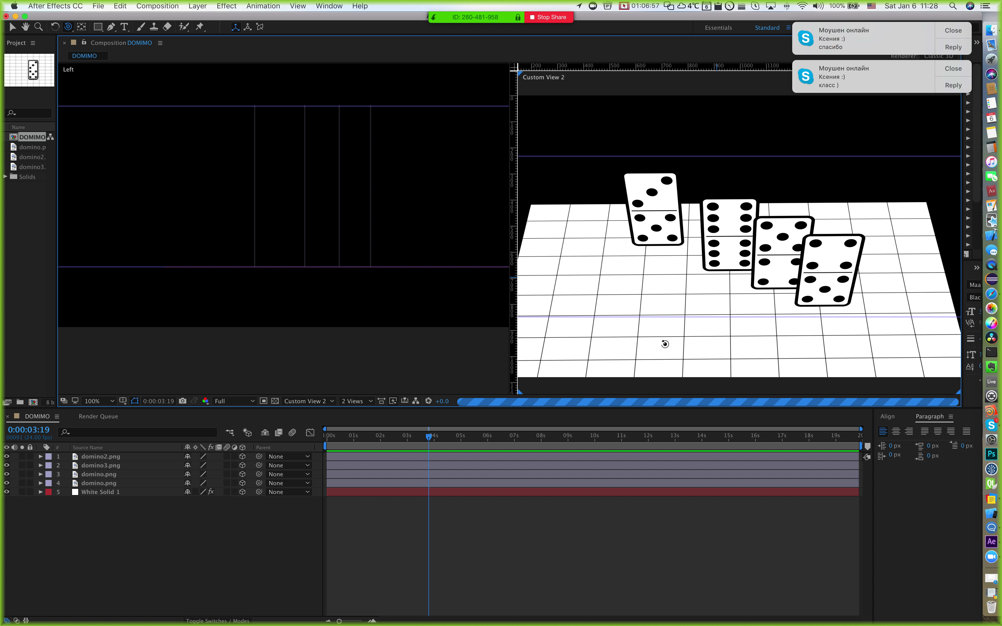
pyautogui.click(305, 401)
pyautogui.click(337, 493)
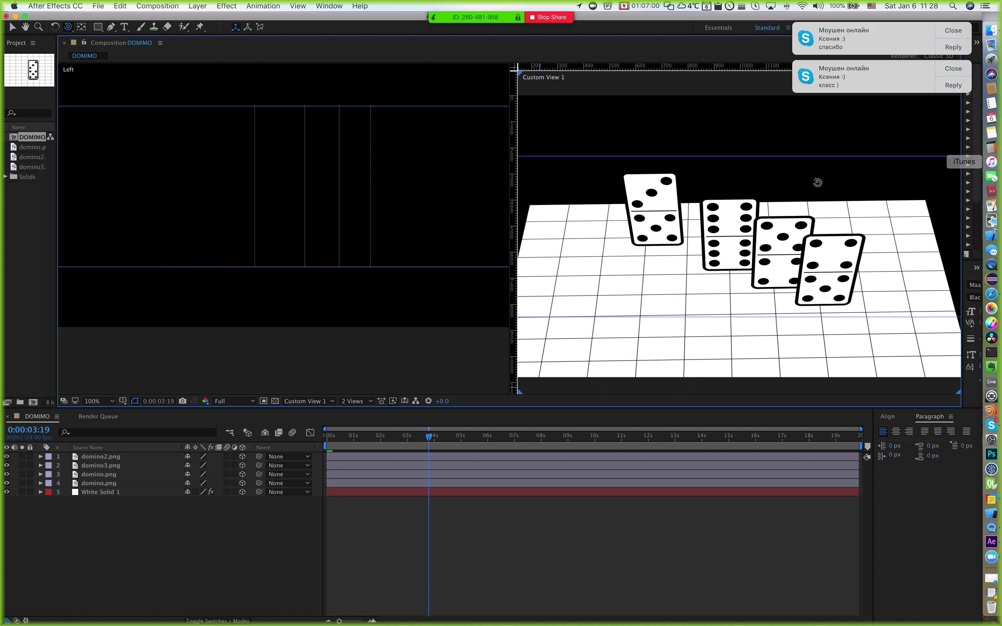
# Step: Examine the dominoes' spacing along the floor in the Left view by selecting all four and domino2.png alone, and clear the selection
pyautogui.moveTo(349, 379); pyautogui.dragTo(336, 280)
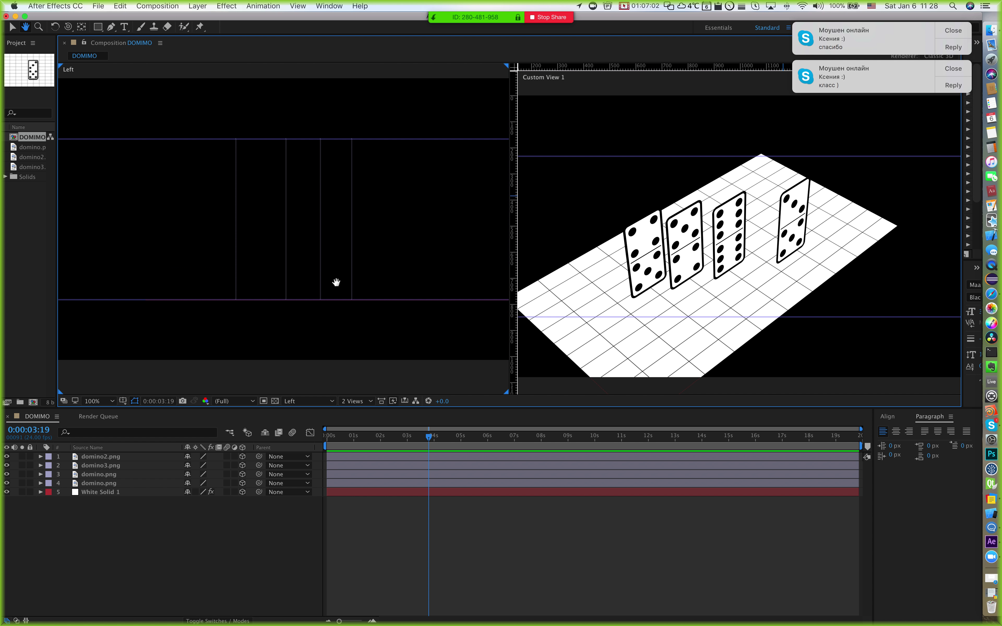
pyautogui.click(16, 26)
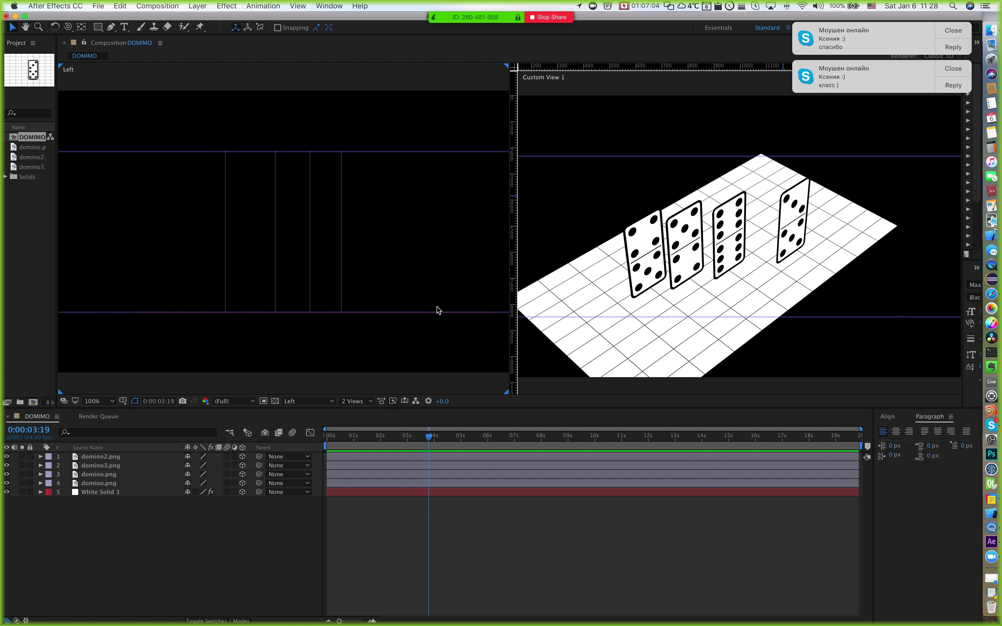
pyautogui.press(',')
pyautogui.click(302, 237)
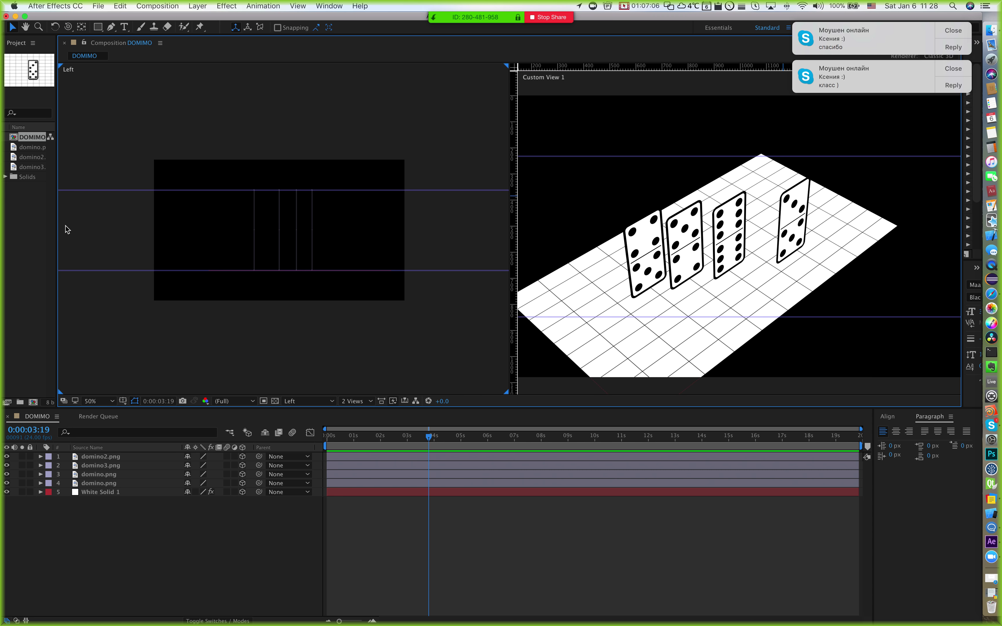
pyautogui.moveTo(66, 230); pyautogui.dragTo(338, 235)
pyautogui.press('.')
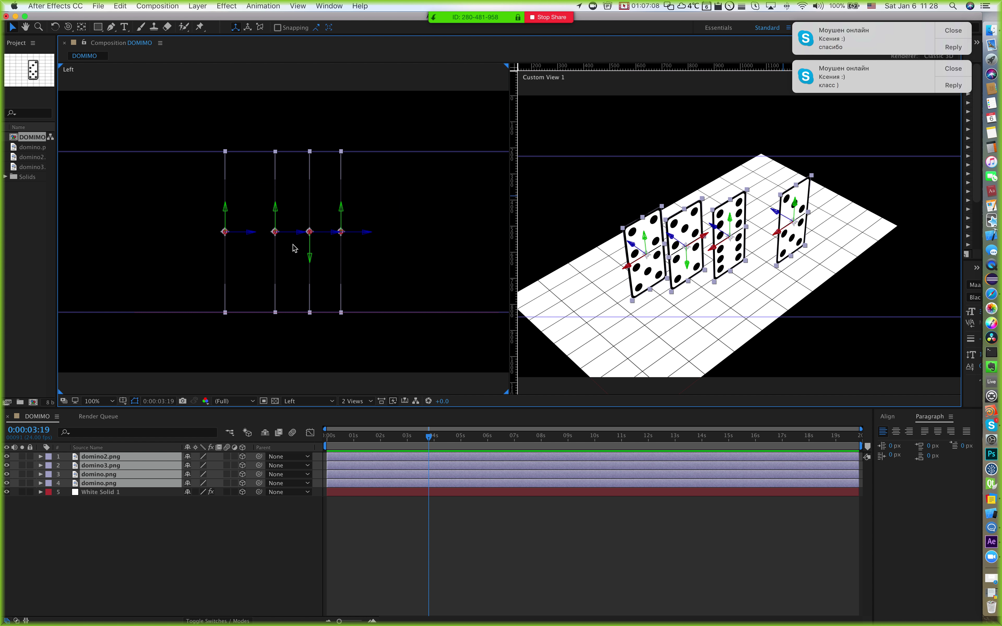
pyautogui.press(',')
pyautogui.click(441, 271)
pyautogui.press('.')
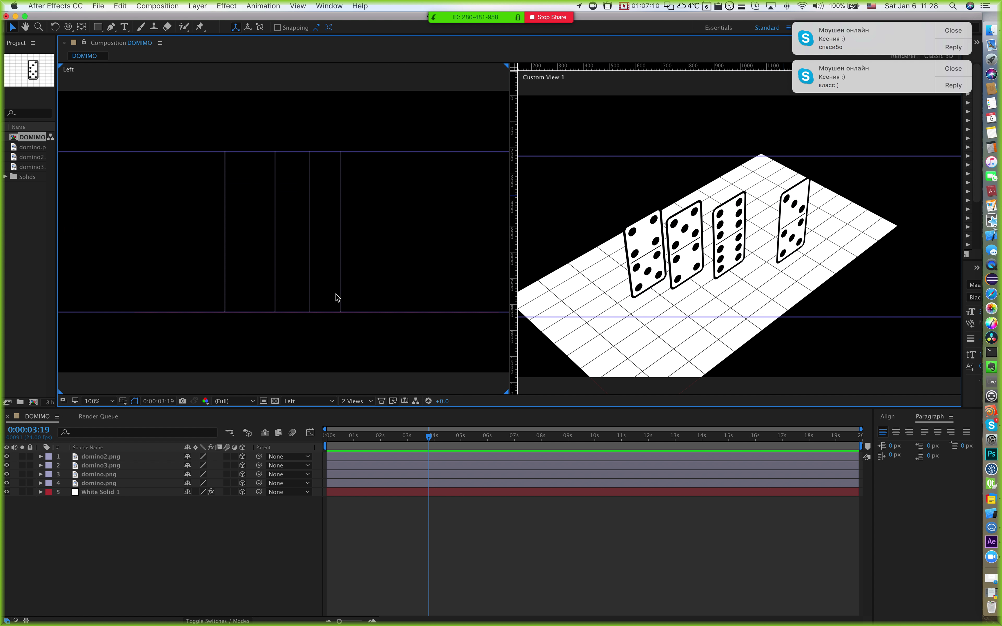
pyautogui.click(224, 208)
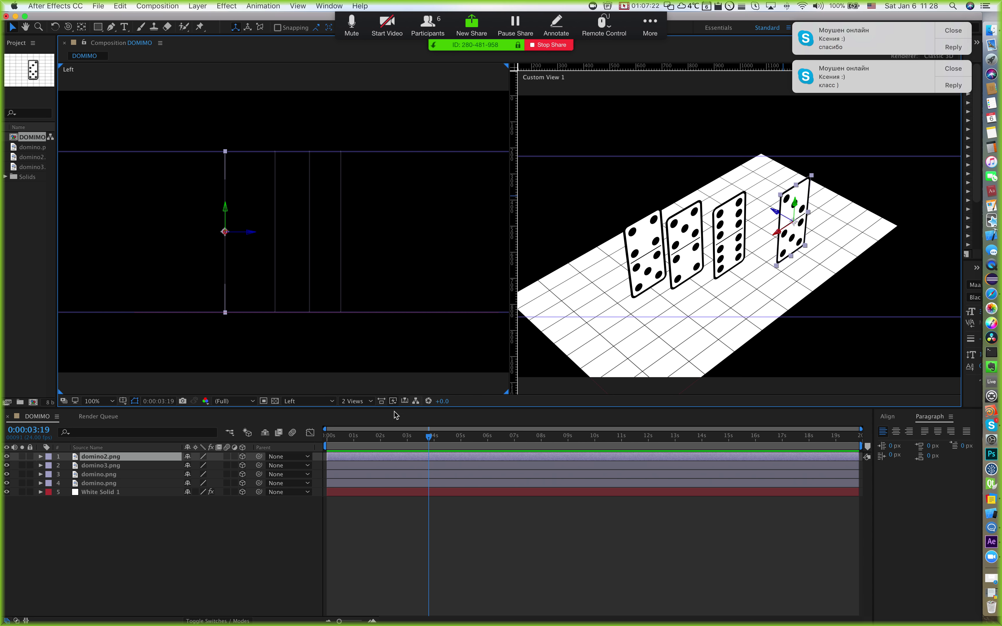
pyautogui.click(282, 521)
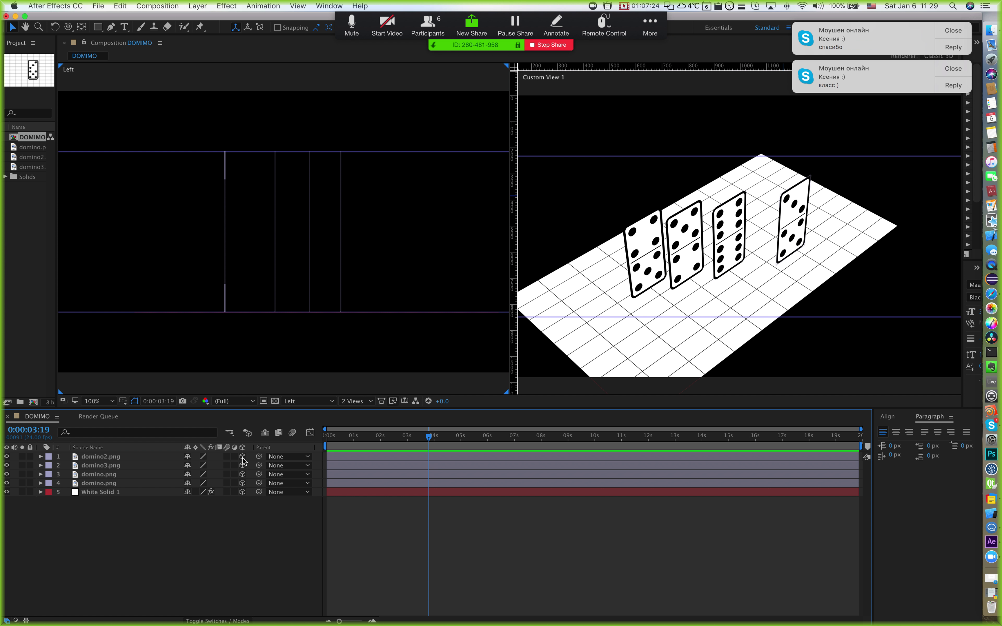
# Step: Turn off 3D for White Solid 1 and switch the Custom View 1 viewport to Active Camera
pyautogui.click(94, 492)
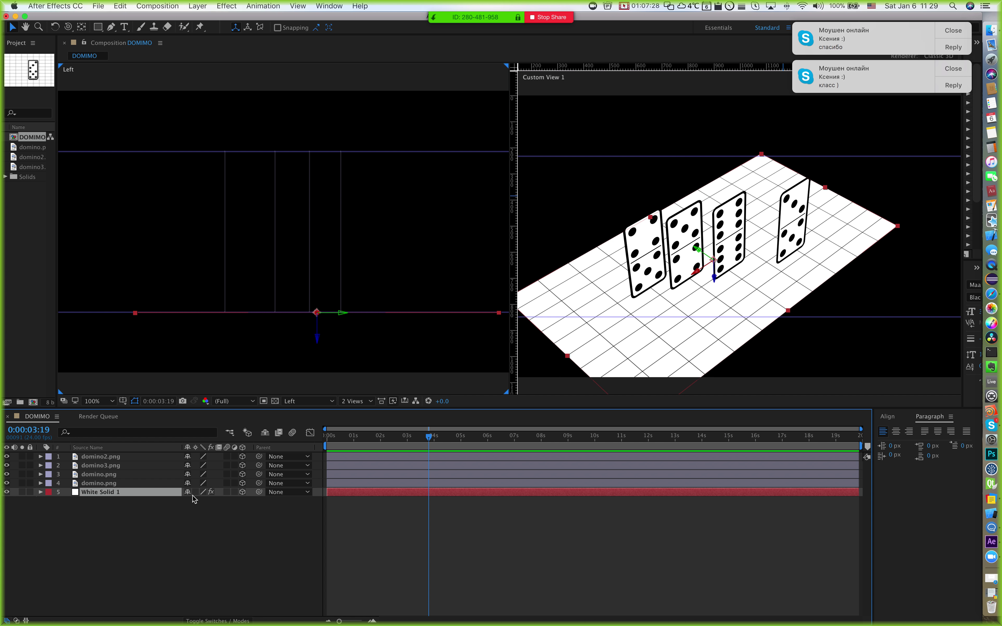
pyautogui.click(243, 492)
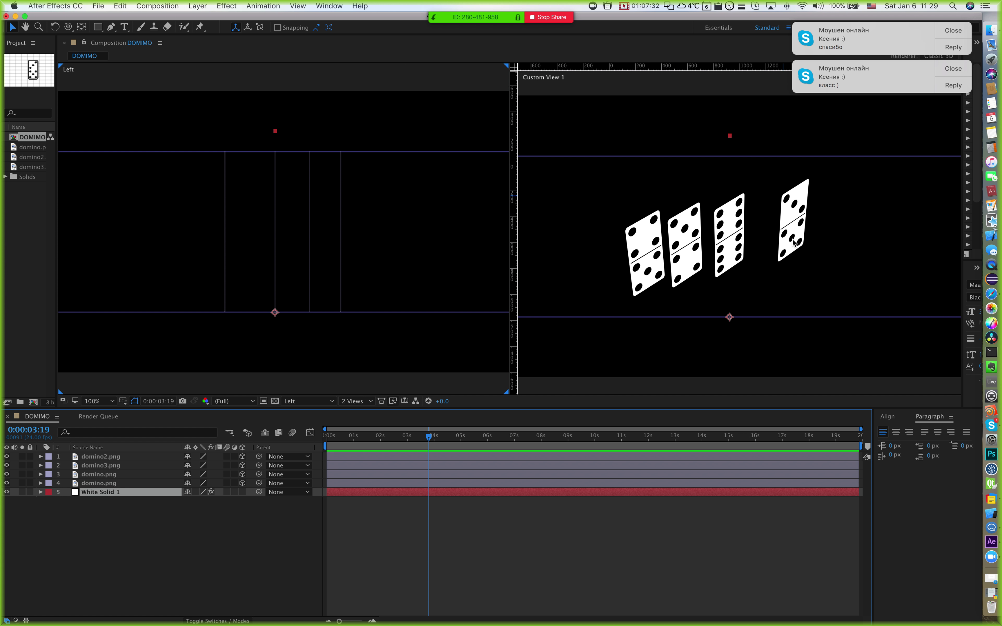
pyautogui.scroll(2, 793, 242)
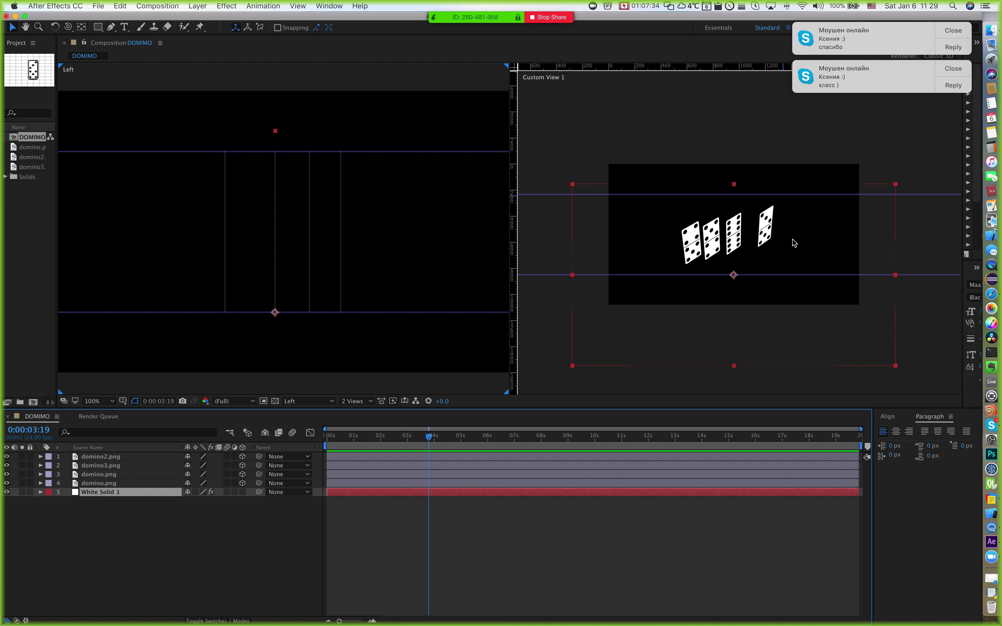
pyautogui.click(787, 244)
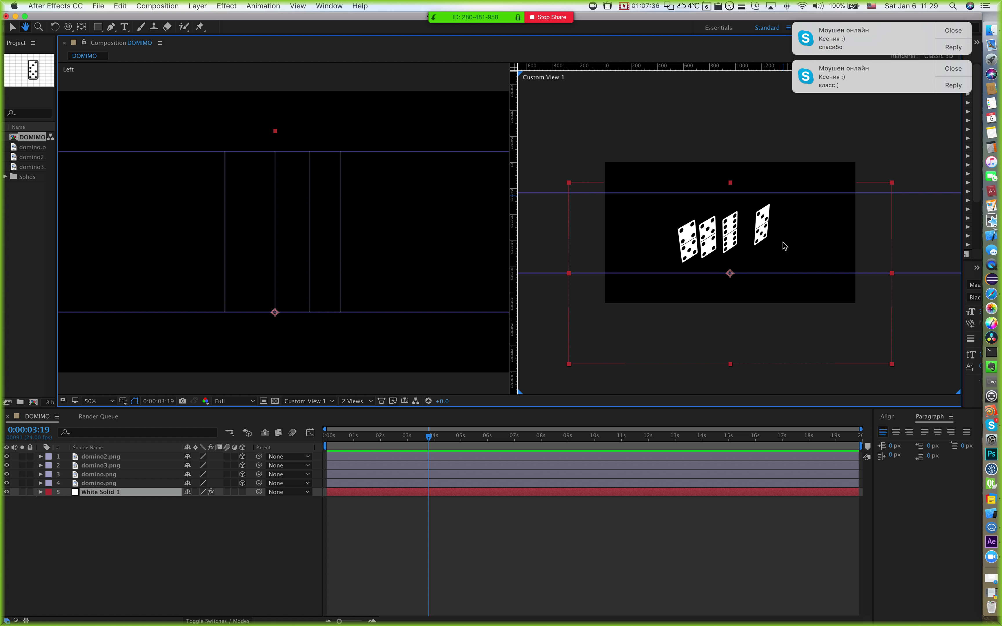
pyautogui.hscroll(-1, 693, 297)
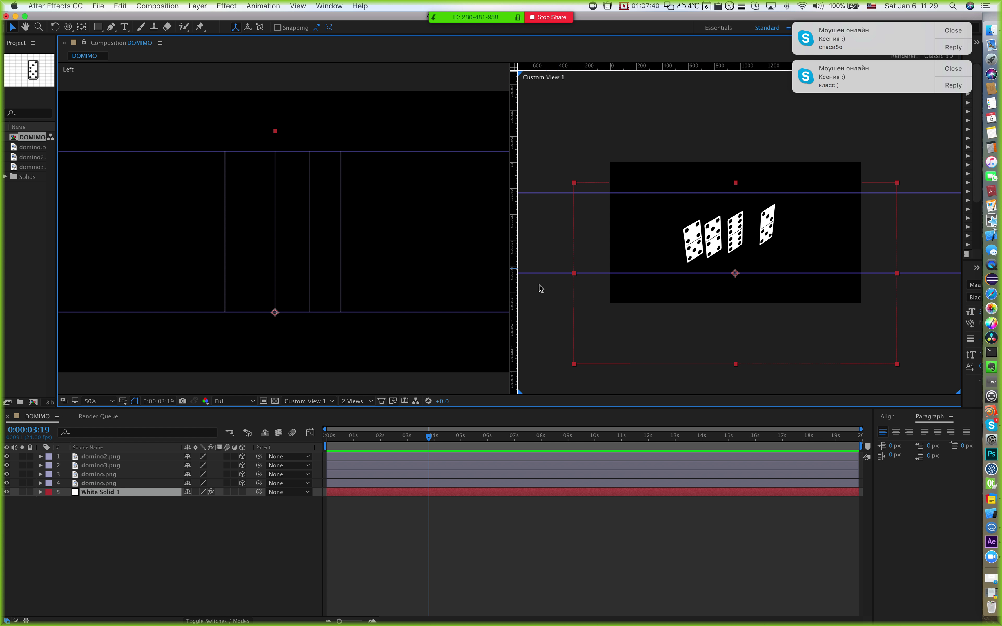
pyautogui.click(306, 400)
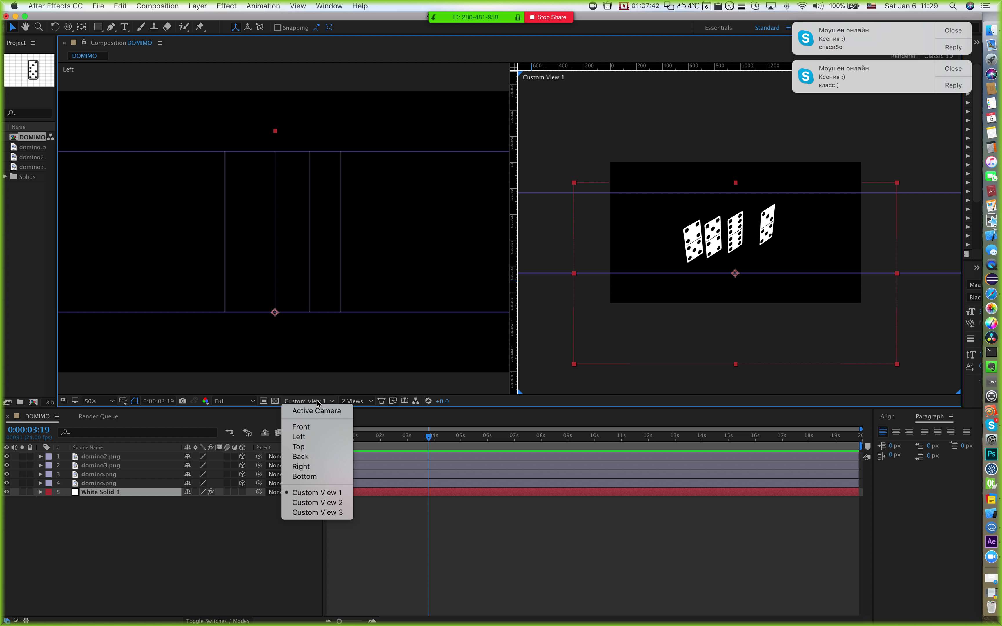
pyautogui.click(313, 414)
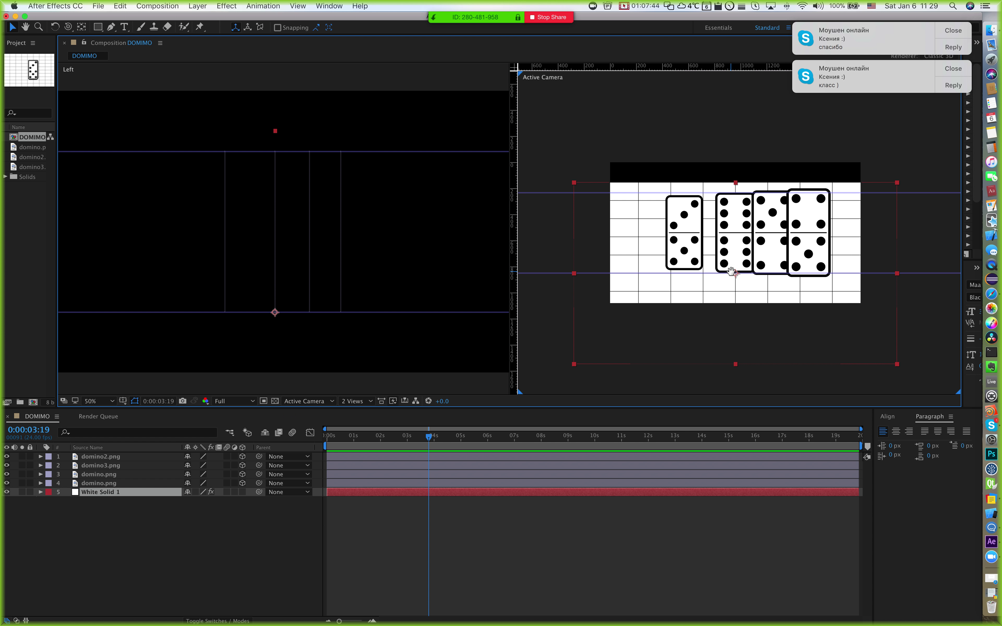
pyautogui.moveTo(731, 271); pyautogui.dragTo(729, 257)
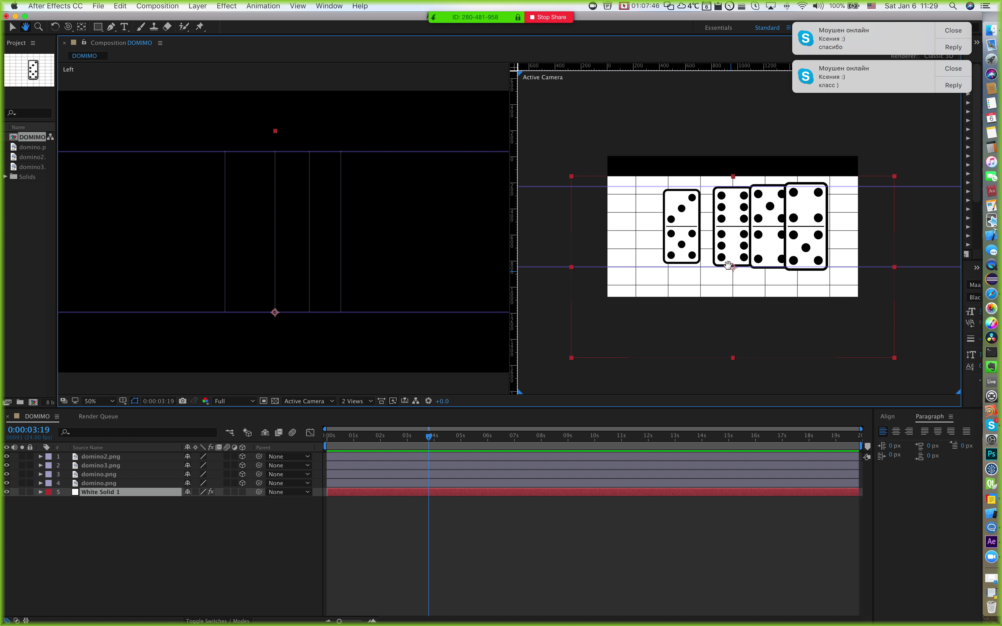
pyautogui.moveTo(727, 265); pyautogui.dragTo(728, 259)
pyautogui.press('v')
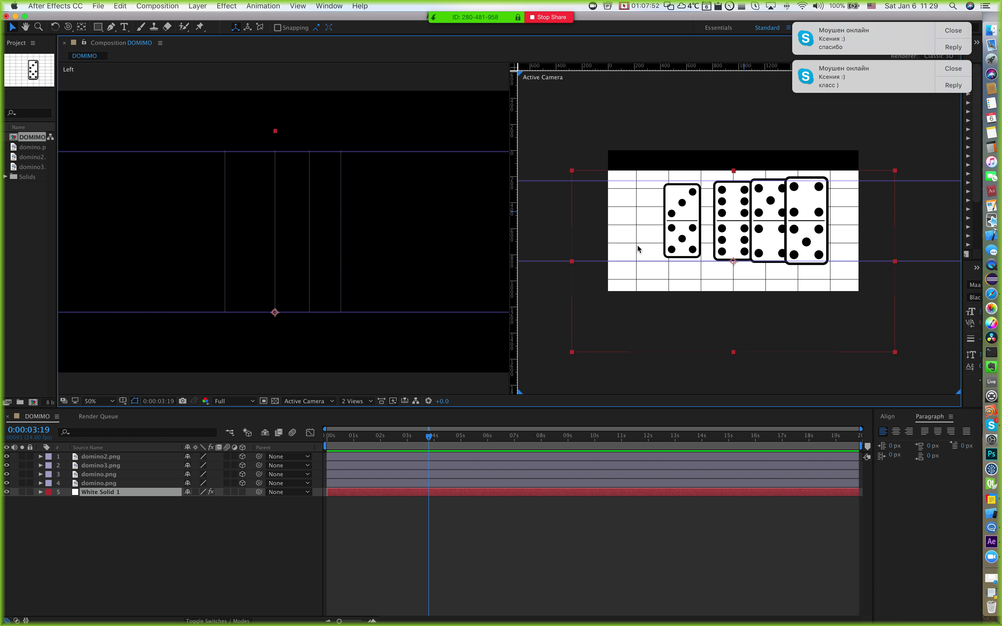
# Step: Try moving domino2.png along its Z axis in the Left view past the other dominoes, and undo the move
pyautogui.click(627, 106)
pyautogui.click(692, 226)
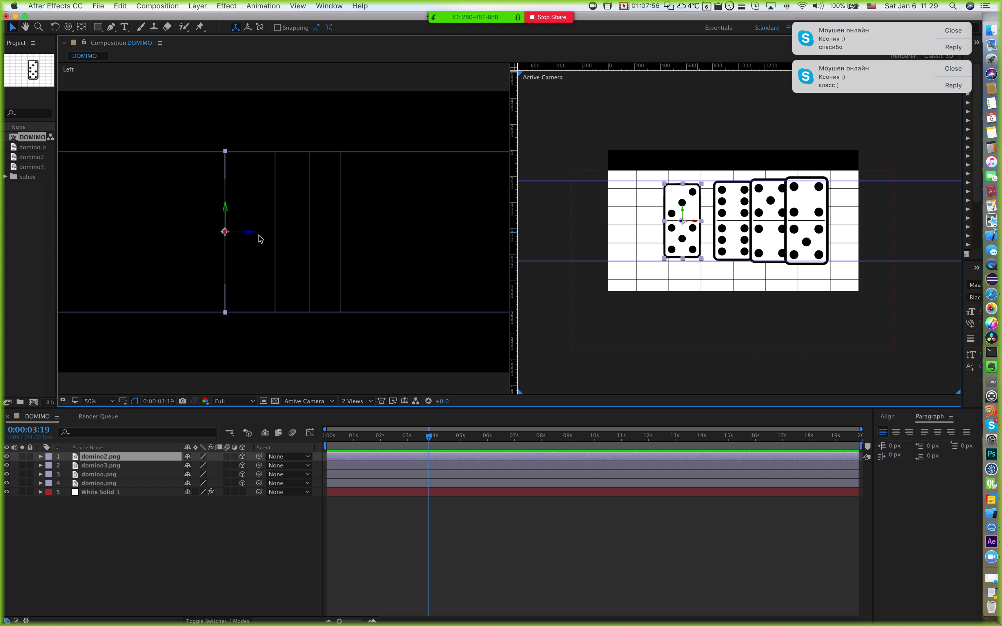
pyautogui.scroll(-2, 260, 239)
pyautogui.moveTo(266, 236); pyautogui.dragTo(454, 232)
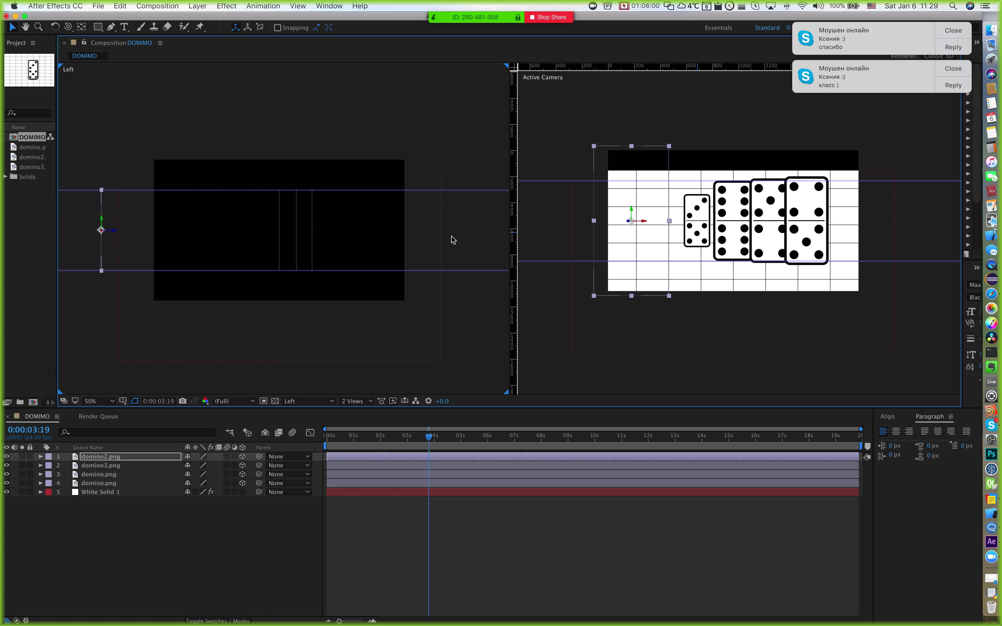
pyautogui.press('super+z')
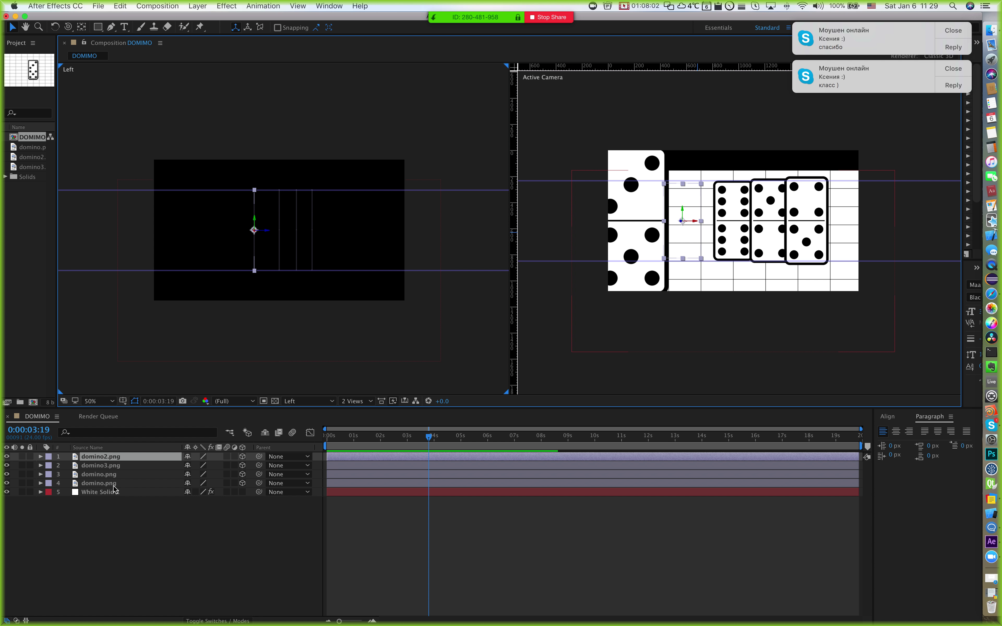
# Step: Try moving White Solid 1 above the two domino.png layers in the layer stack, and undo the reordering
pyautogui.click(92, 492)
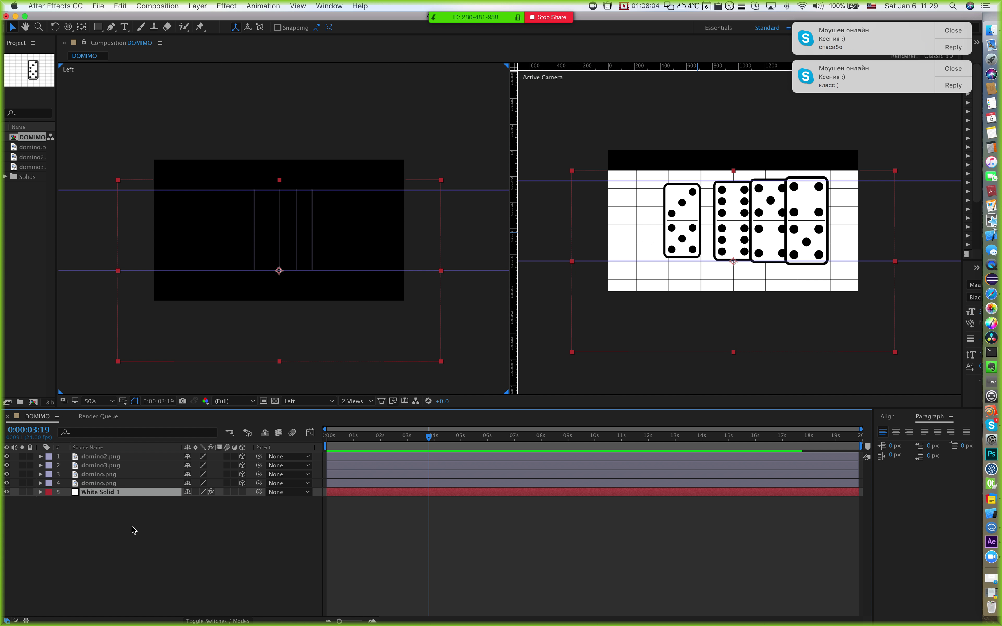
pyautogui.moveTo(122, 494); pyautogui.dragTo(123, 469)
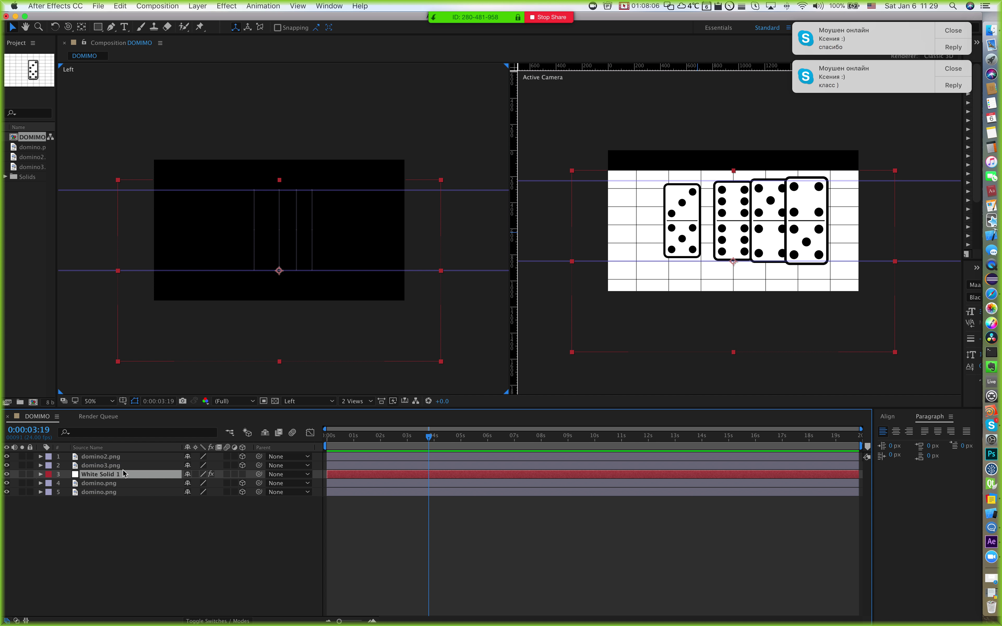
pyautogui.press('super+z')
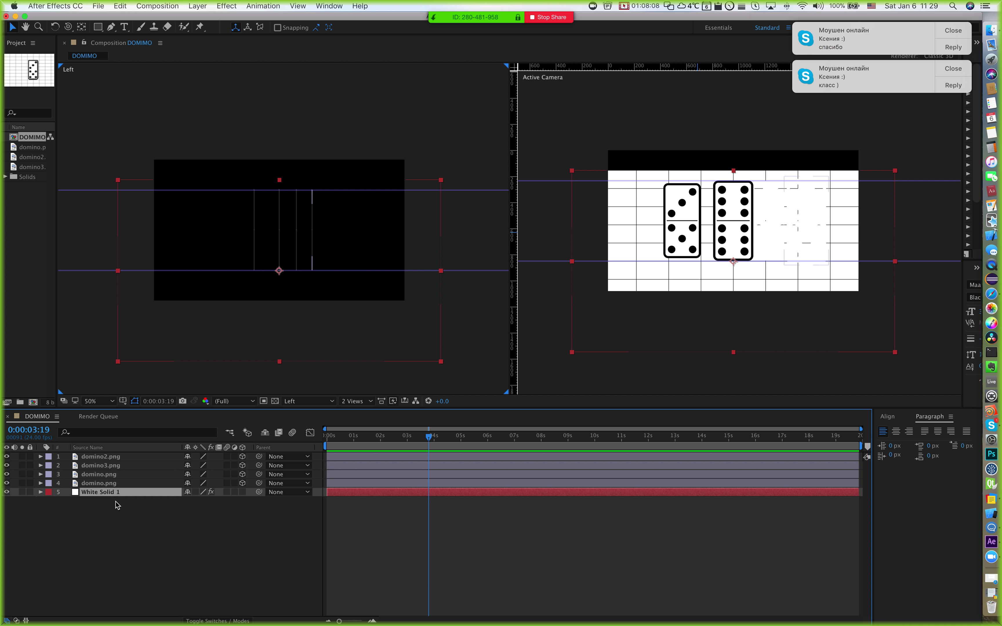
pyautogui.click(707, 107)
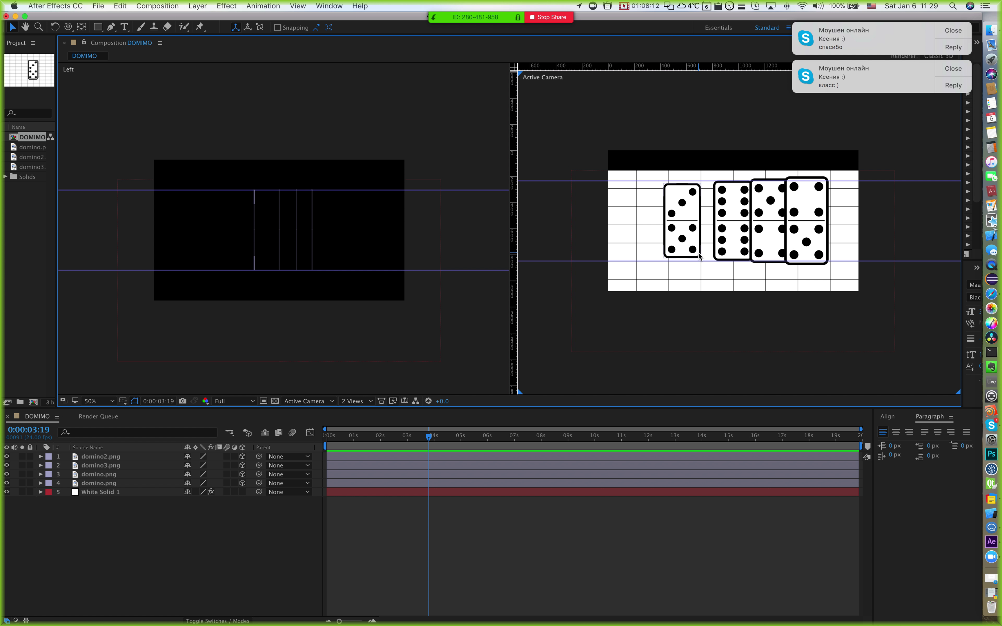
# Step: Move the layer 4 domino.png along its Z axis in the Left view, farther away from the other dominoes
pyautogui.click(89, 485)
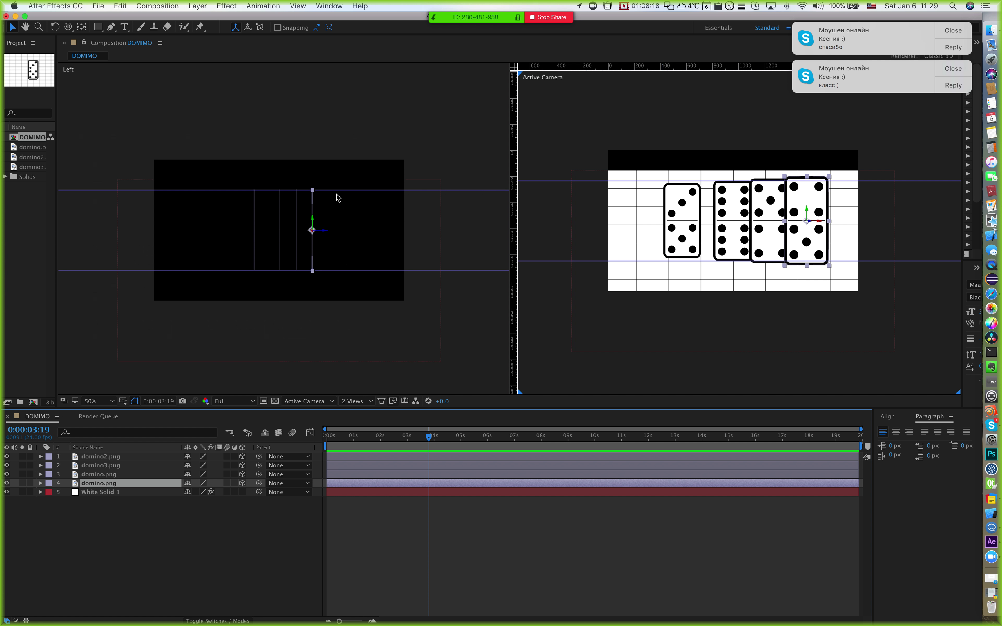
pyautogui.scroll(2, 351, 293)
pyautogui.hscroll(2, 333, 289)
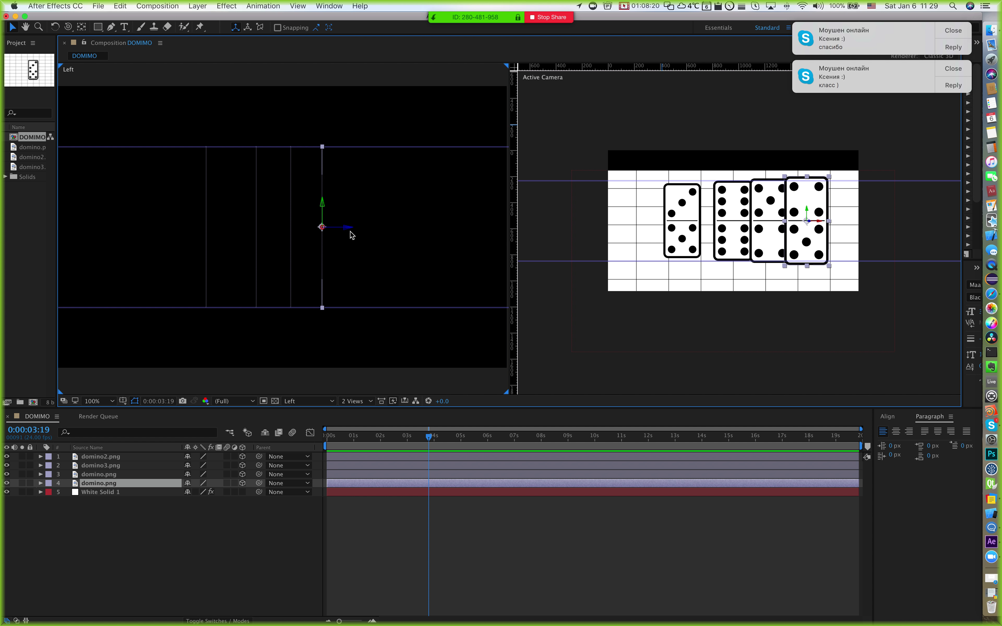
pyautogui.moveTo(347, 231); pyautogui.dragTo(404, 227)
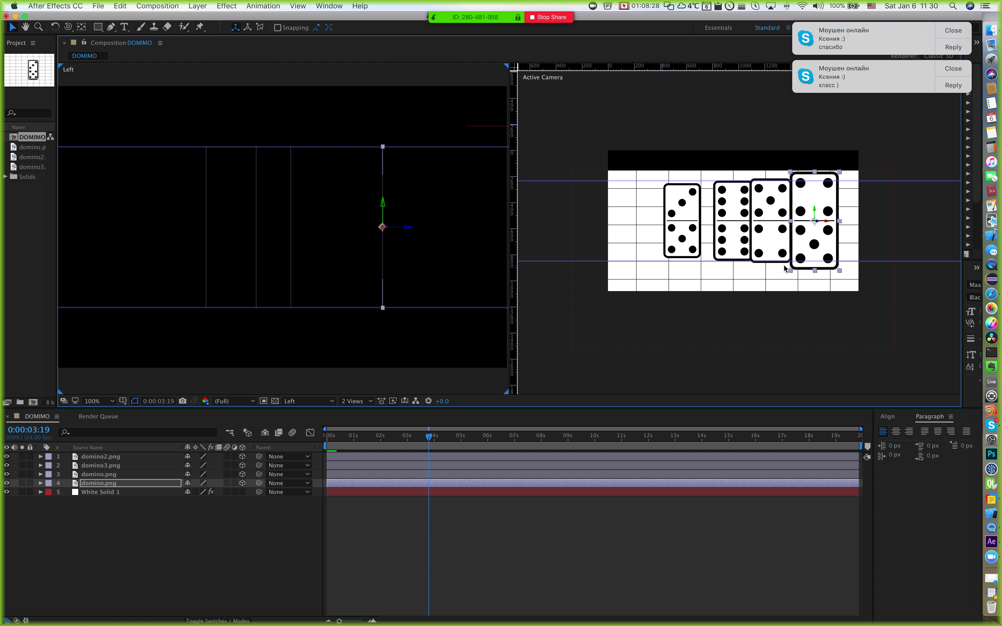
pyautogui.click(530, 378)
pyautogui.moveTo(530, 377); pyautogui.dragTo(547, 362)
# Step: Toggle 3D for White Solid 1 to compare how it intersects the dominoes, and leave it as a 3D layer
pyautogui.click(99, 493)
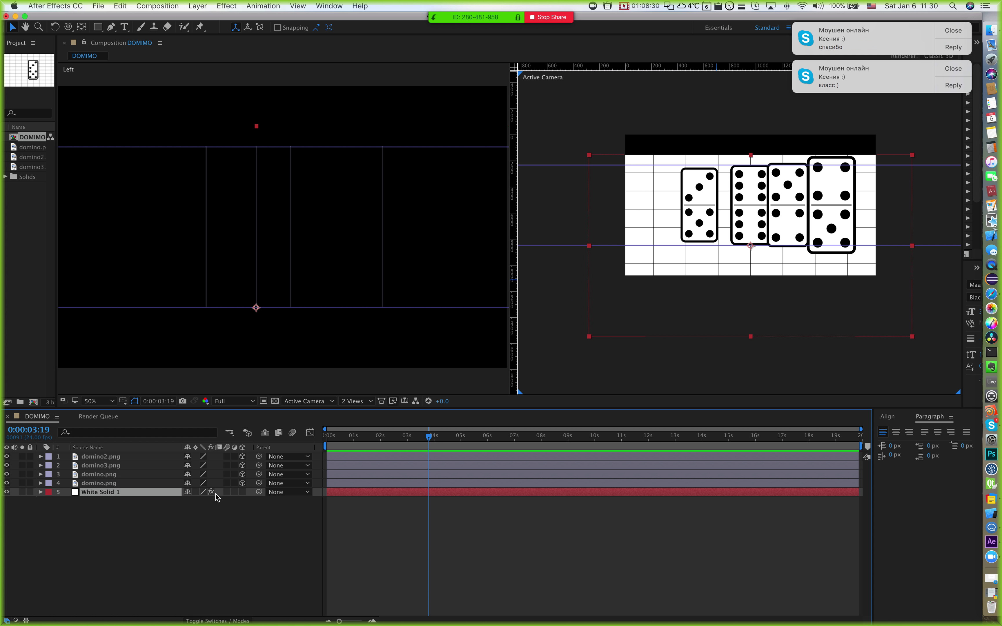
pyautogui.click(243, 492)
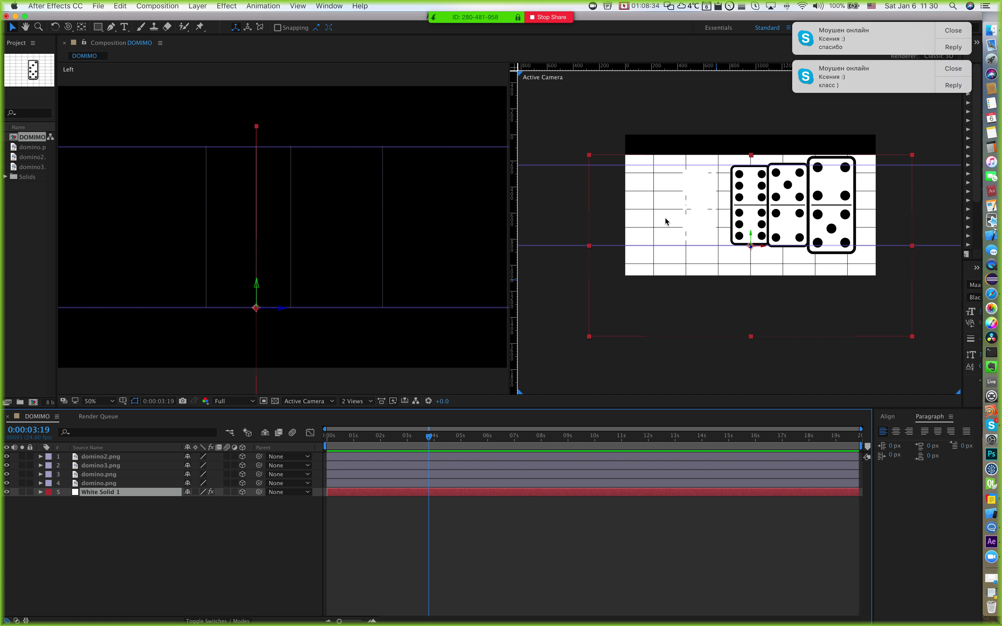
pyautogui.click(243, 492)
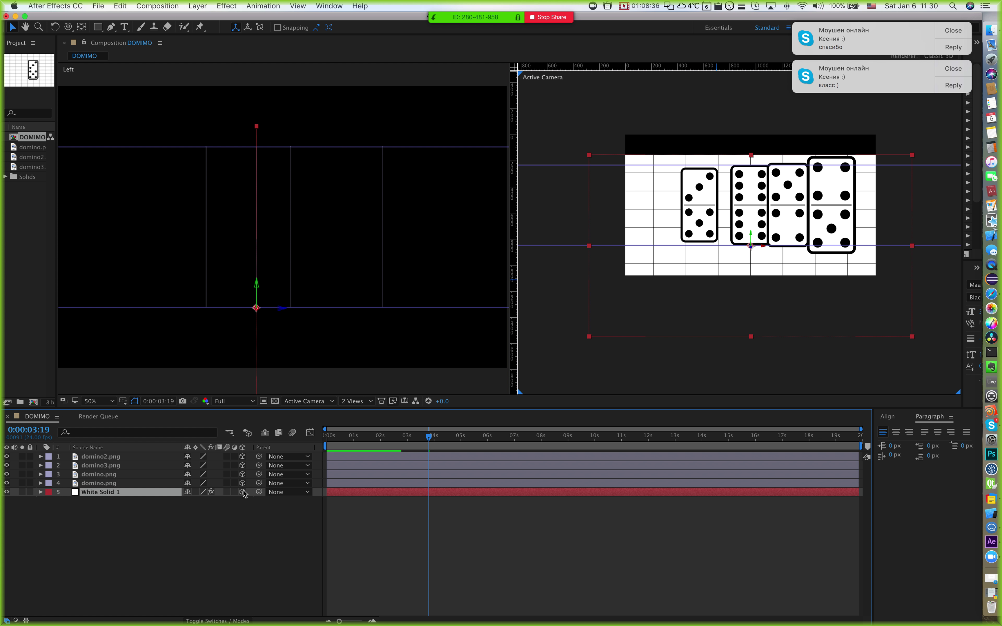
pyautogui.click(243, 492)
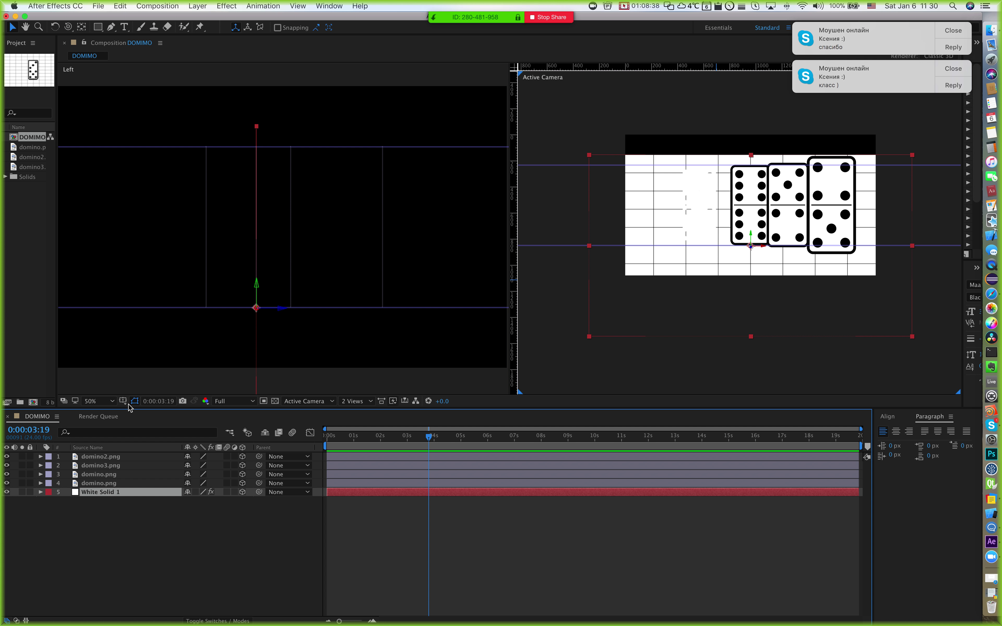
# Step: Move White Solid 1 along its Z axis behind all the dominoes and raise it to fill the Active Camera frame
pyautogui.click(382, 271)
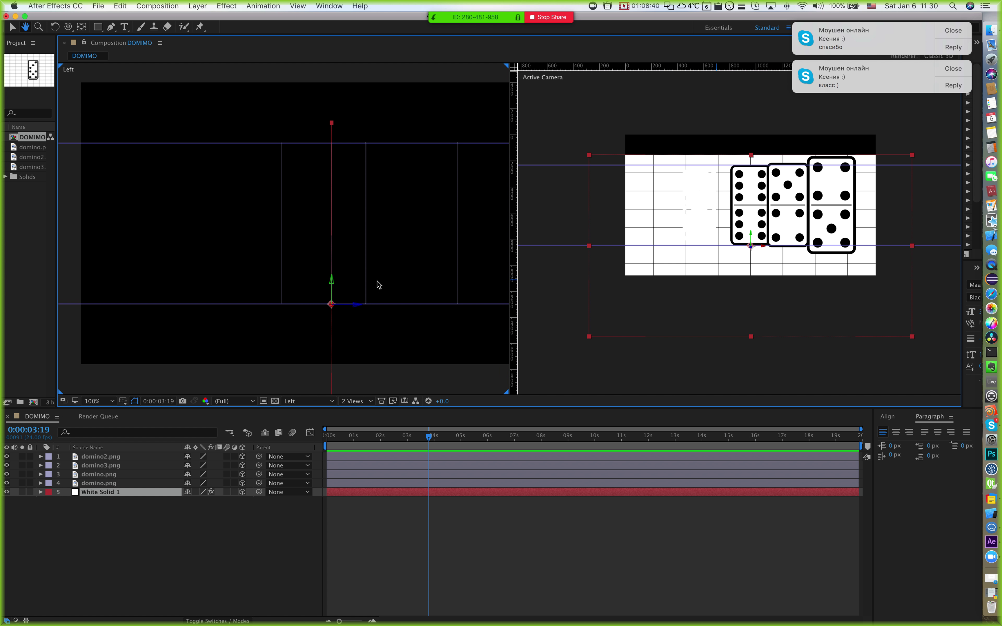
pyautogui.moveTo(354, 308); pyautogui.dragTo(293, 306)
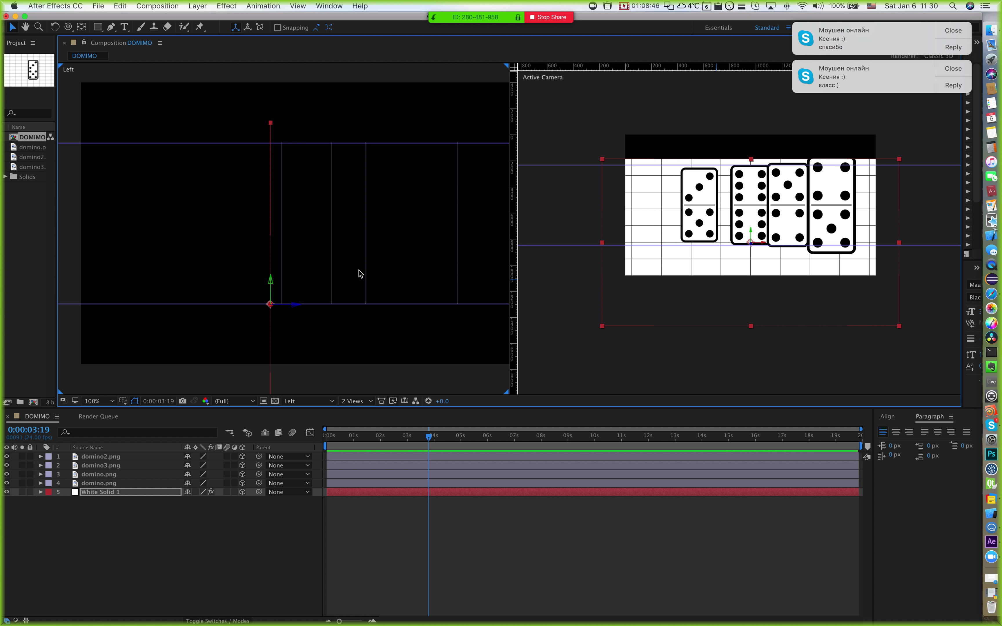
pyautogui.scroll(-1, 358, 270)
pyautogui.moveTo(289, 306); pyautogui.dragTo(235, 306)
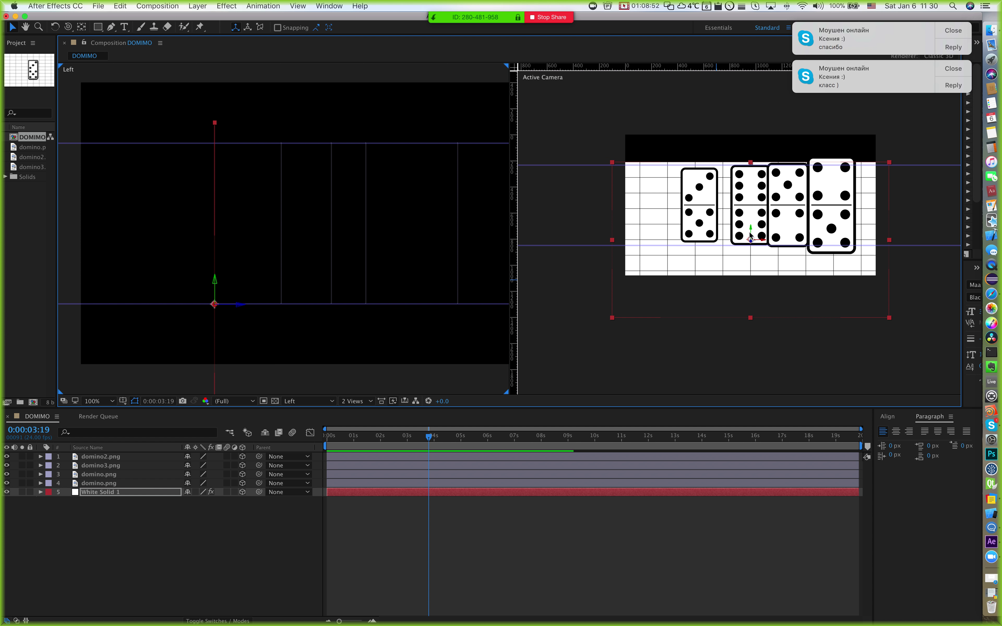
pyautogui.moveTo(750, 236); pyautogui.dragTo(761, 182)
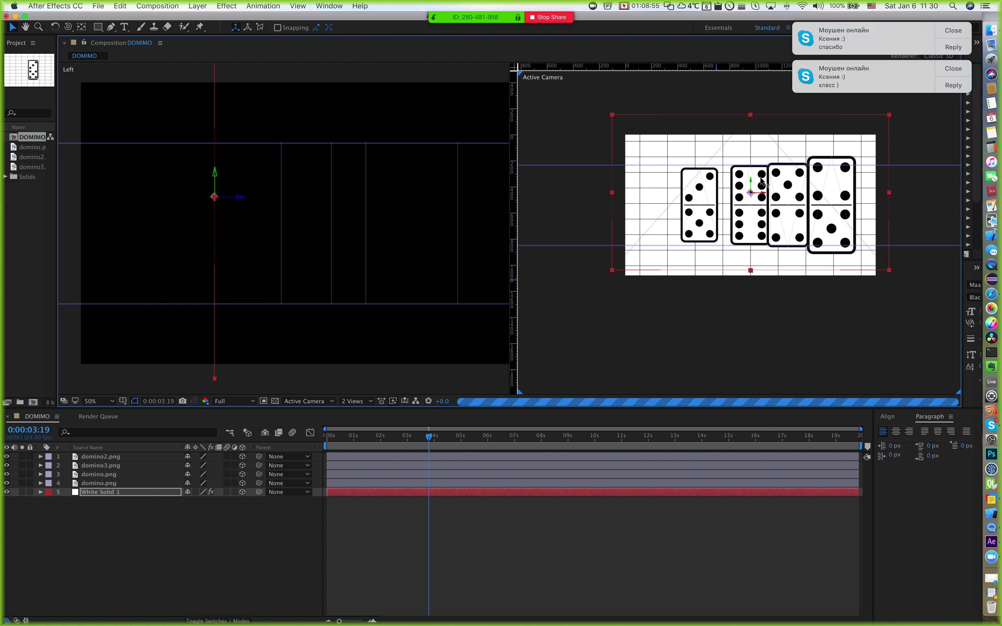
# Step: Enable snapping, try moving domino2.png down along its Y axis in the Active Camera view, and undo the move
pyautogui.click(698, 203)
pyautogui.press('.')
pyautogui.press('.')
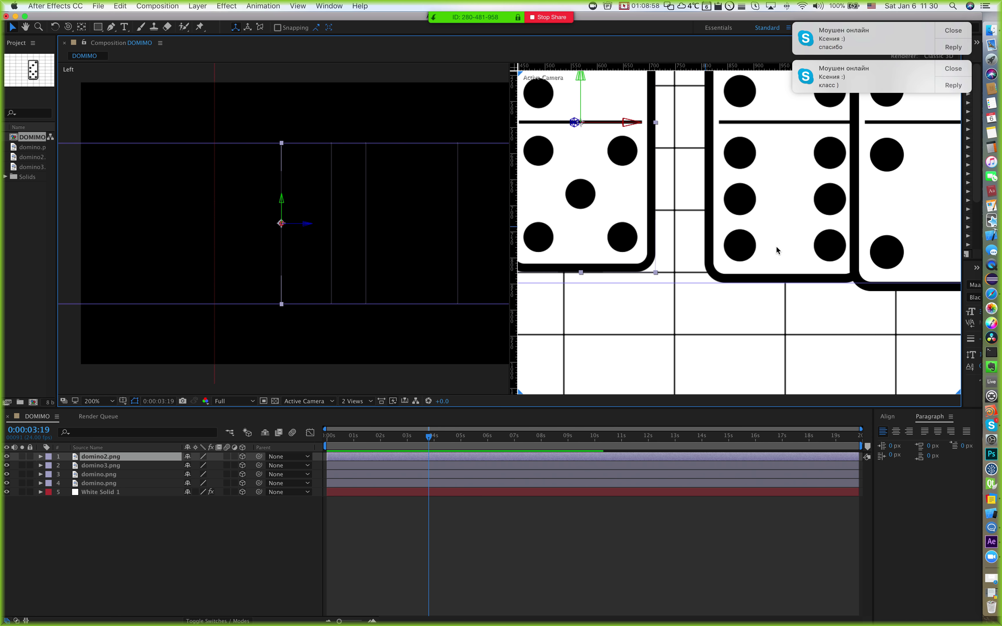
pyautogui.hscroll(-5, 776, 246)
pyautogui.scroll(3, 776, 246)
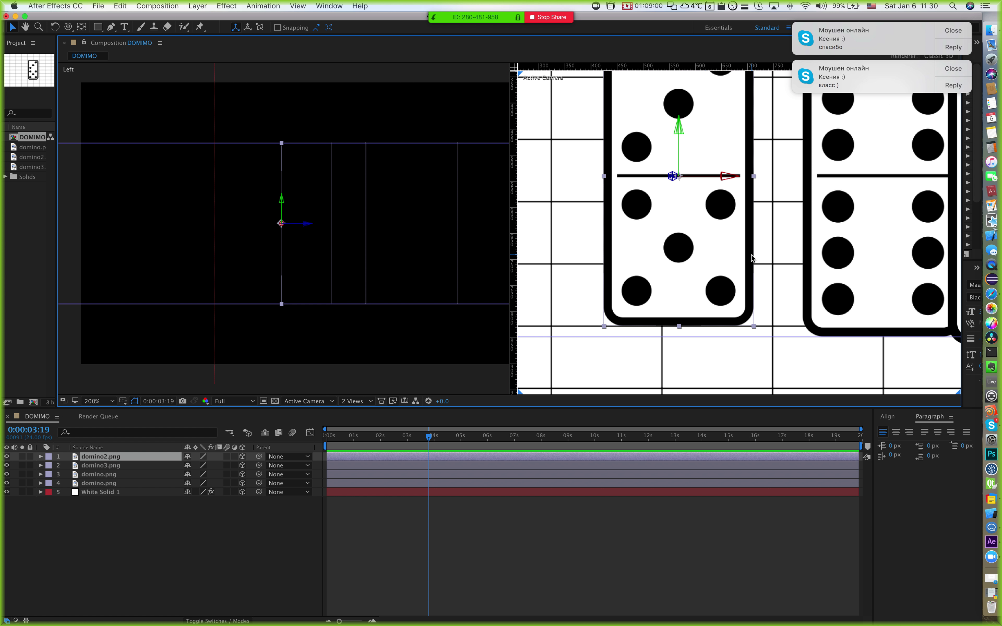
pyautogui.press(',')
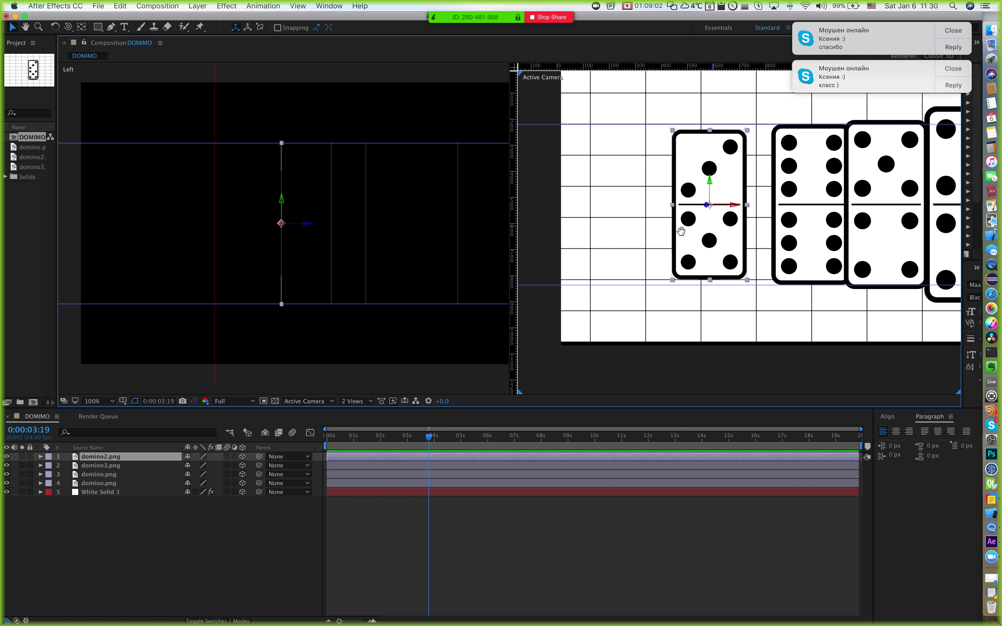
pyautogui.hscroll(3, 680, 231)
pyautogui.scroll(1, 681, 231)
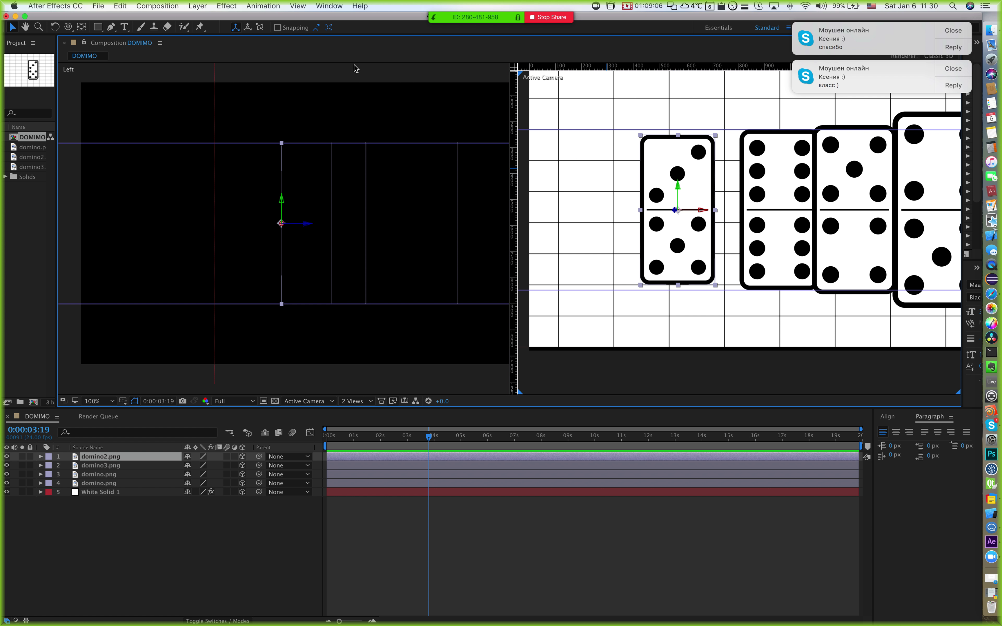
pyautogui.click(278, 27)
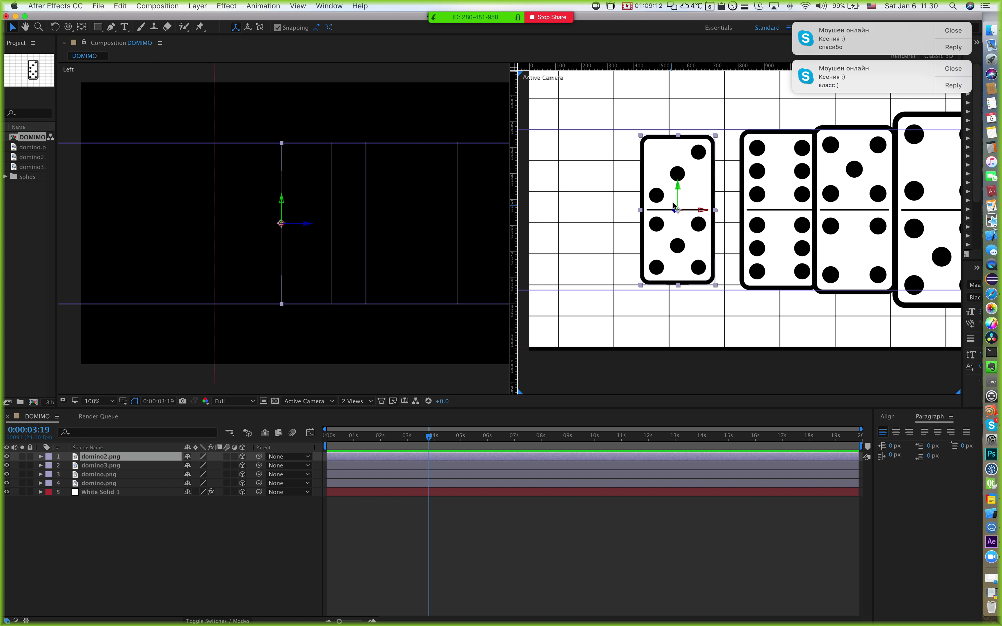
pyautogui.moveTo(678, 197); pyautogui.dragTo(680, 244)
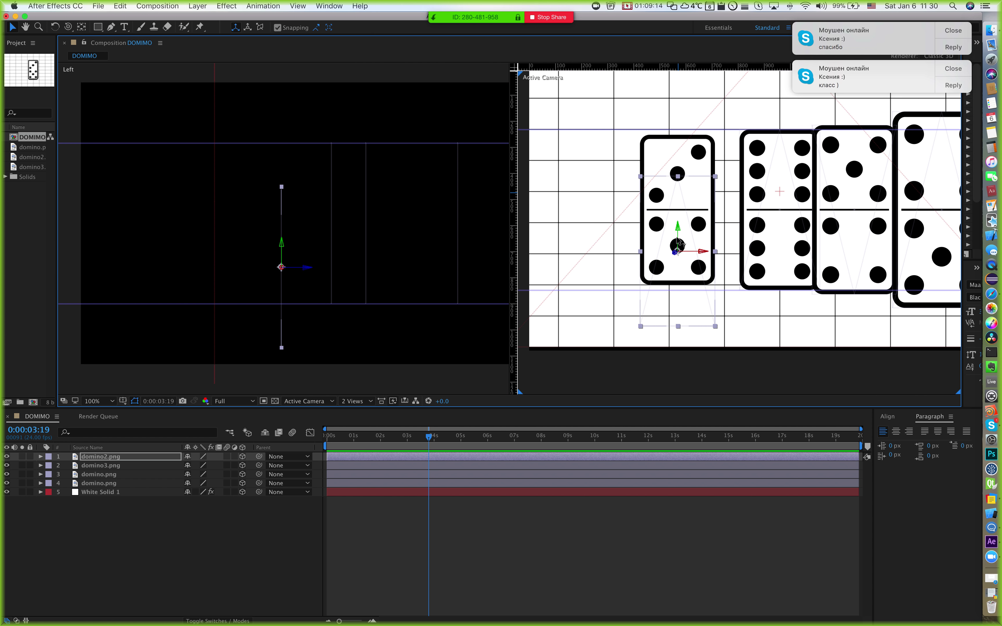
pyautogui.press('super+z')
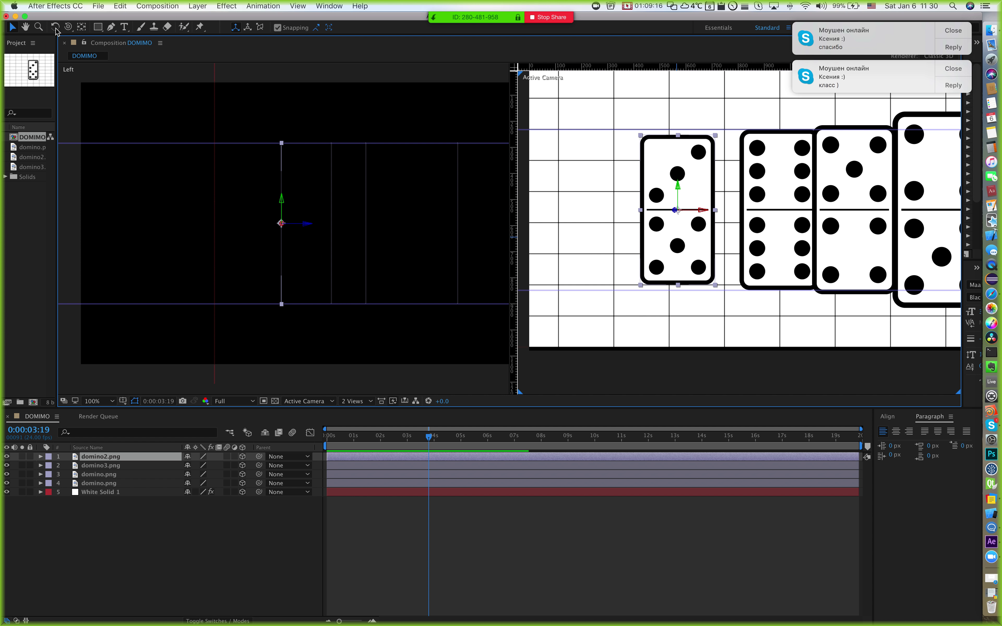
# Step: Move domino2.png's anchor point down to the middle of its bottom edge, soloing the layer to check and fine-tune the placement
pyautogui.click(81, 27)
pyautogui.moveTo(677, 188); pyautogui.dragTo(677, 283)
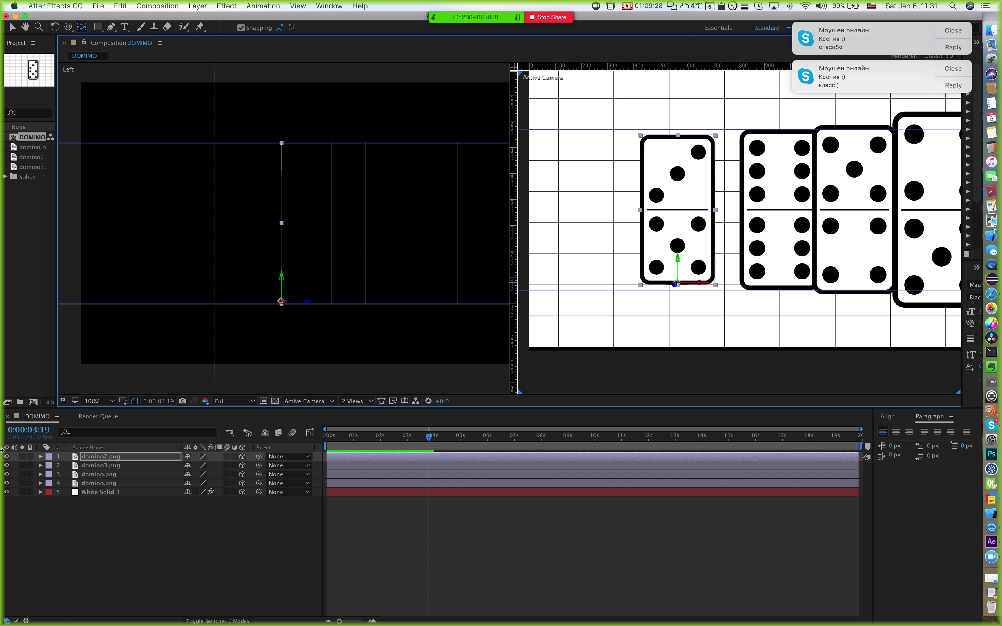
pyautogui.click(22, 456)
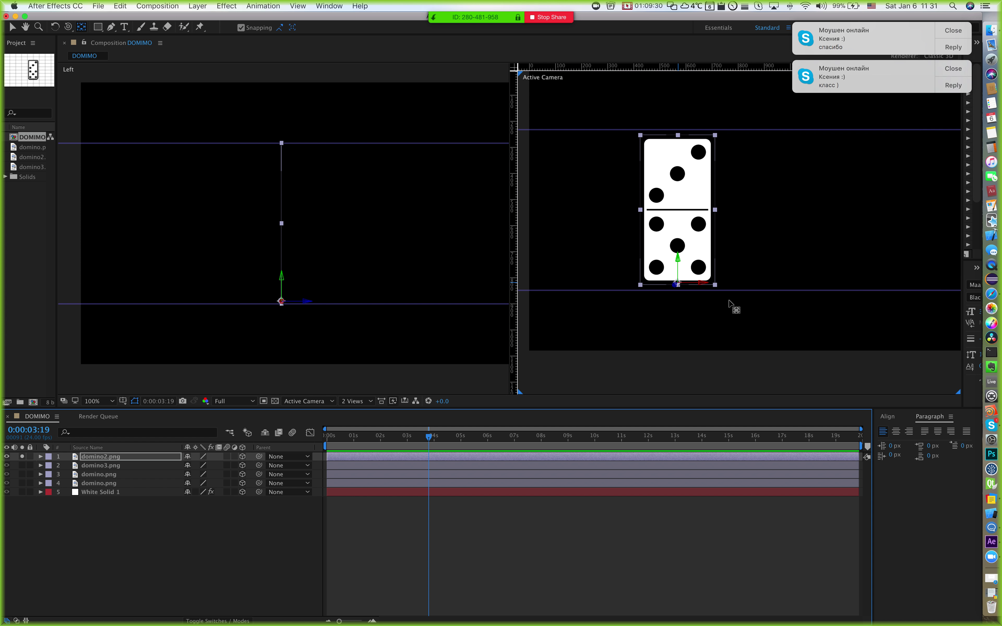
pyautogui.click(678, 259)
pyautogui.hotkey('shift', 'Up')
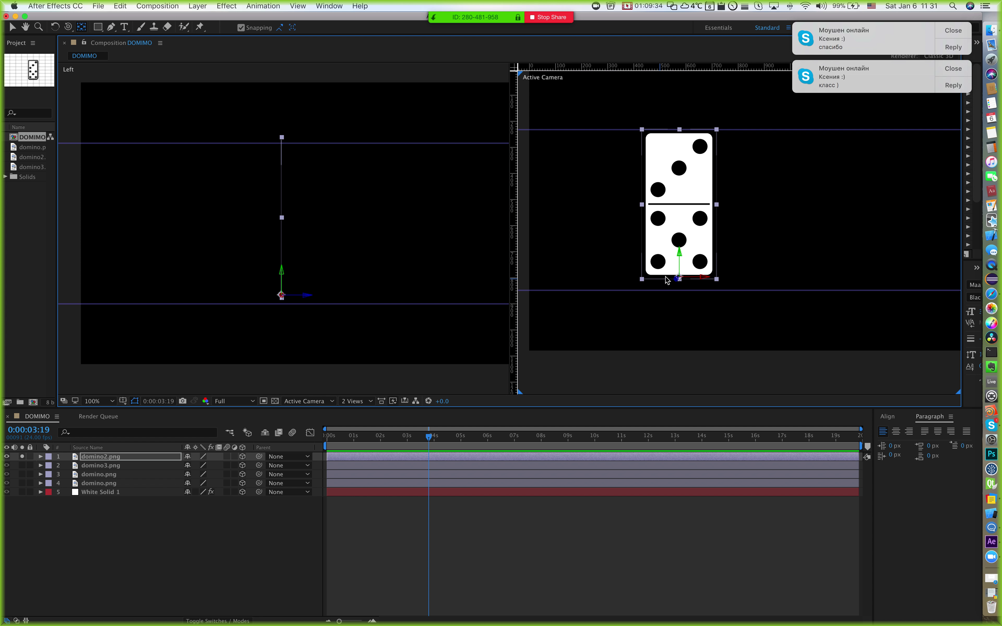
pyautogui.hotkey('shift', 'Down')
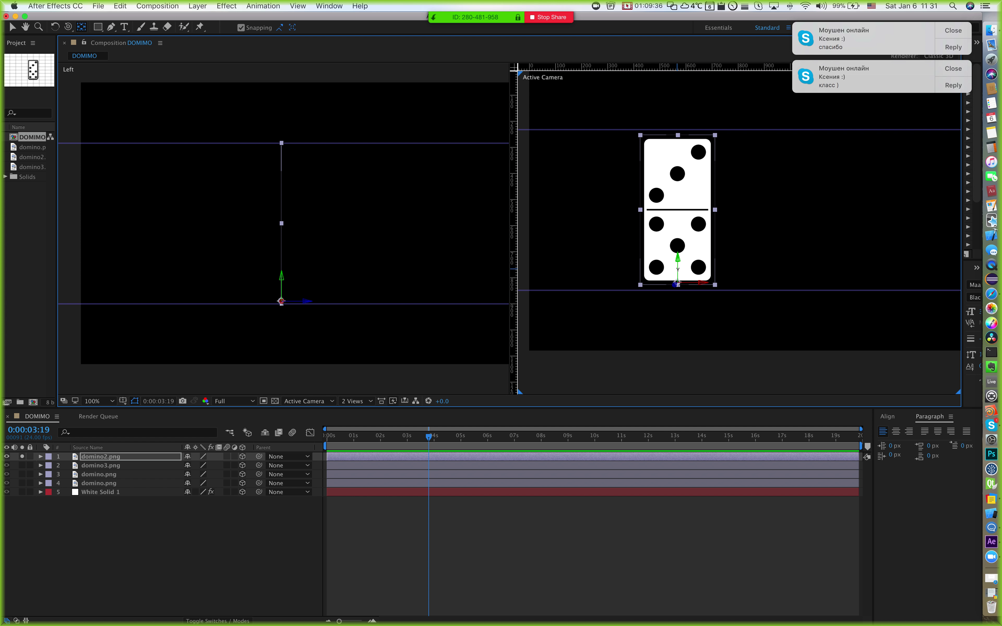
pyautogui.moveTo(677, 258); pyautogui.dragTo(676, 282)
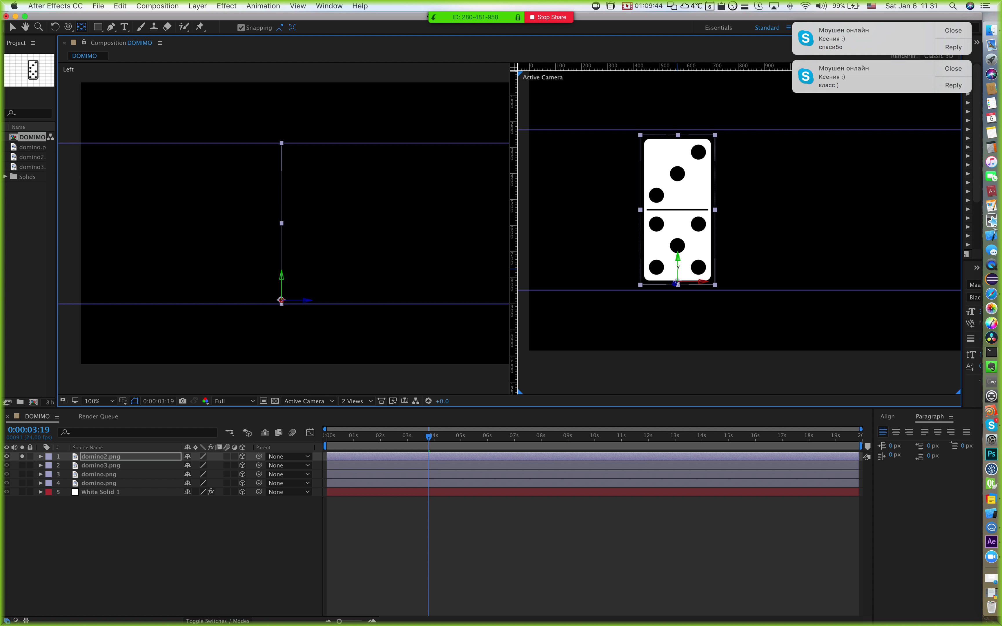
pyautogui.press('v')
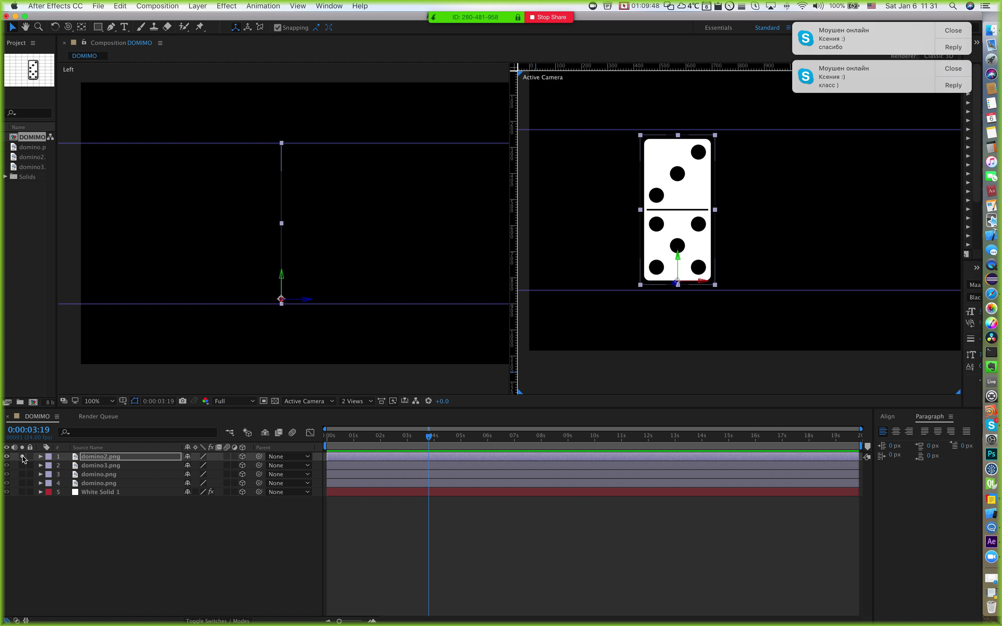
# Step: Try rotating domino2.png about its individual X, Y and Z axes, undoing the rotations
pyautogui.press('r')
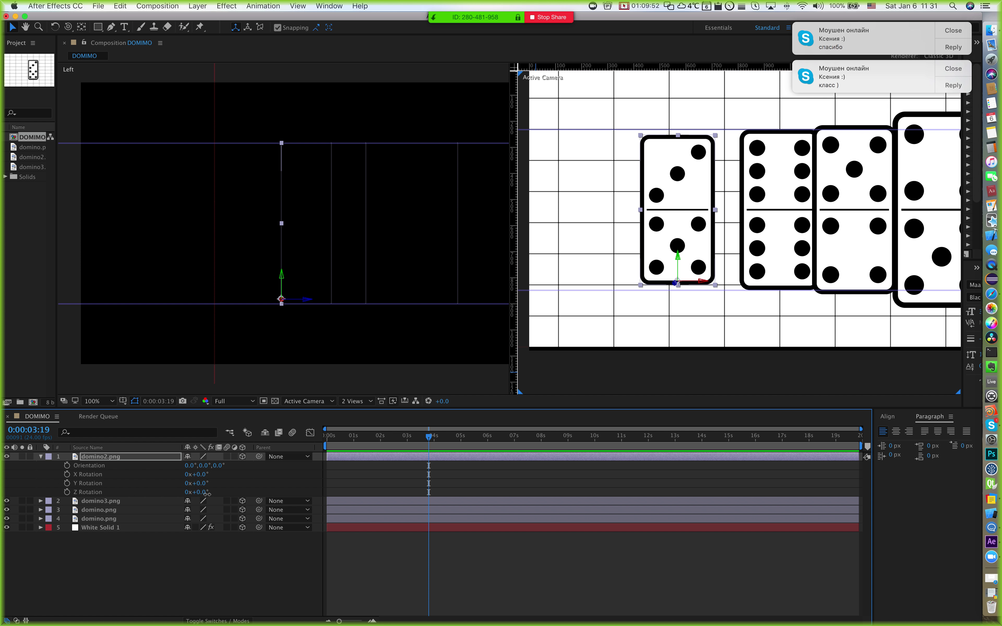
pyautogui.moveTo(204, 492)
pyautogui.mouseDown()
pyautogui.moveTo(216, 497)
pyautogui.moveTo(198, 483)
pyautogui.moveTo(246, 491)
pyautogui.moveTo(221, 487)
pyautogui.mouseUp()
pyautogui.press('super+z')
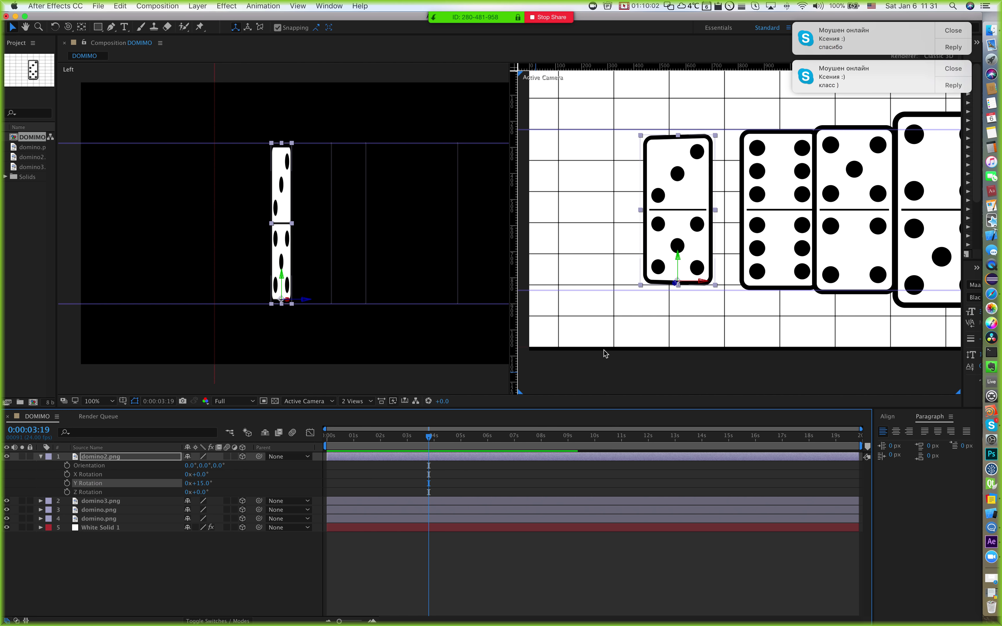
pyautogui.press('super+z')
pyautogui.moveTo(197, 474); pyautogui.dragTo(286, 420)
pyautogui.press('super+z')
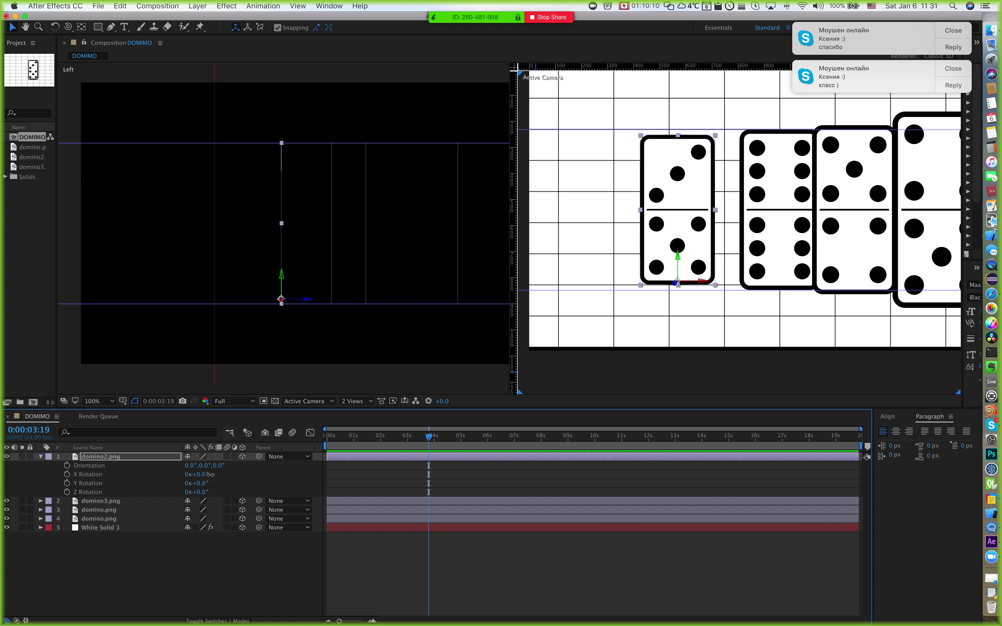
# Step: Tilt domino2.png about its bottom edge by setting its X Rotation to 2x+308°
pyautogui.moveTo(209, 477); pyautogui.dragTo(651, 154)
pyautogui.press('h')
pyautogui.press('v')
# Step: Check the dominoes with White Solid 1 hidden, restore it, and push it back along Z behind the tilted domino
pyautogui.click(705, 184)
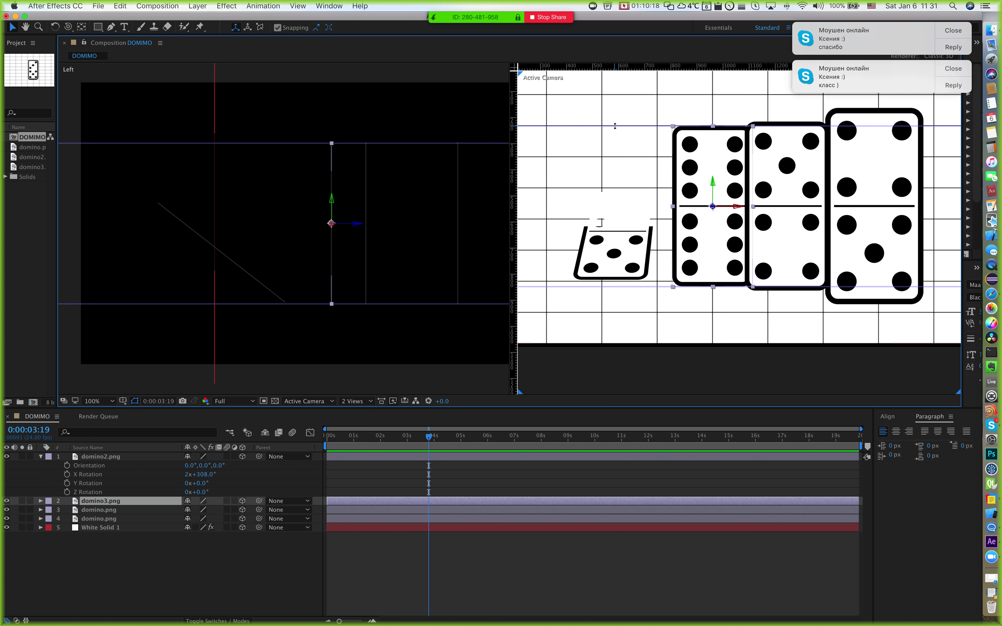
pyautogui.click(591, 137)
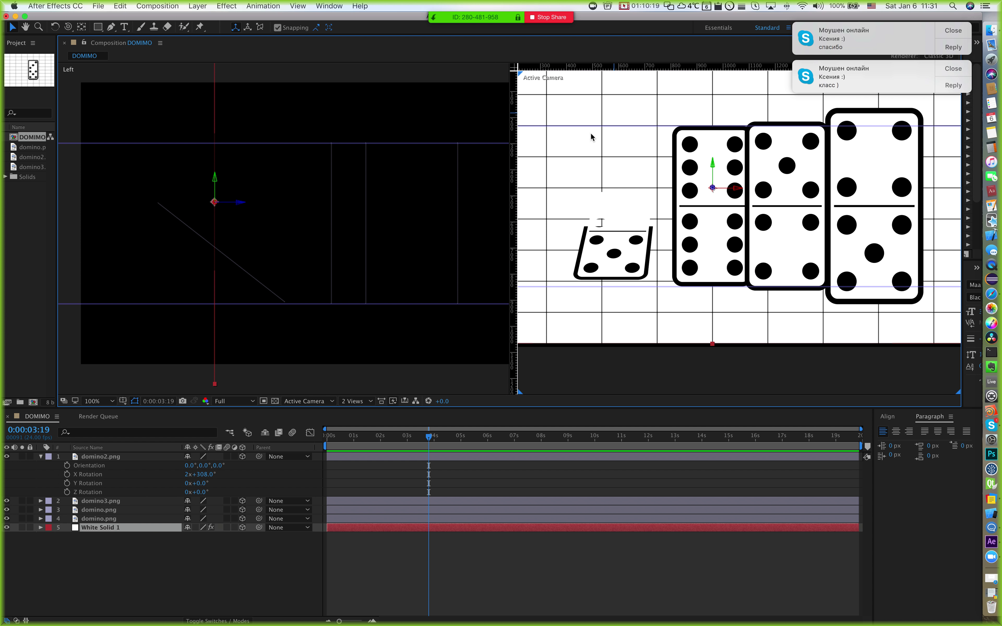
pyautogui.click(7, 528)
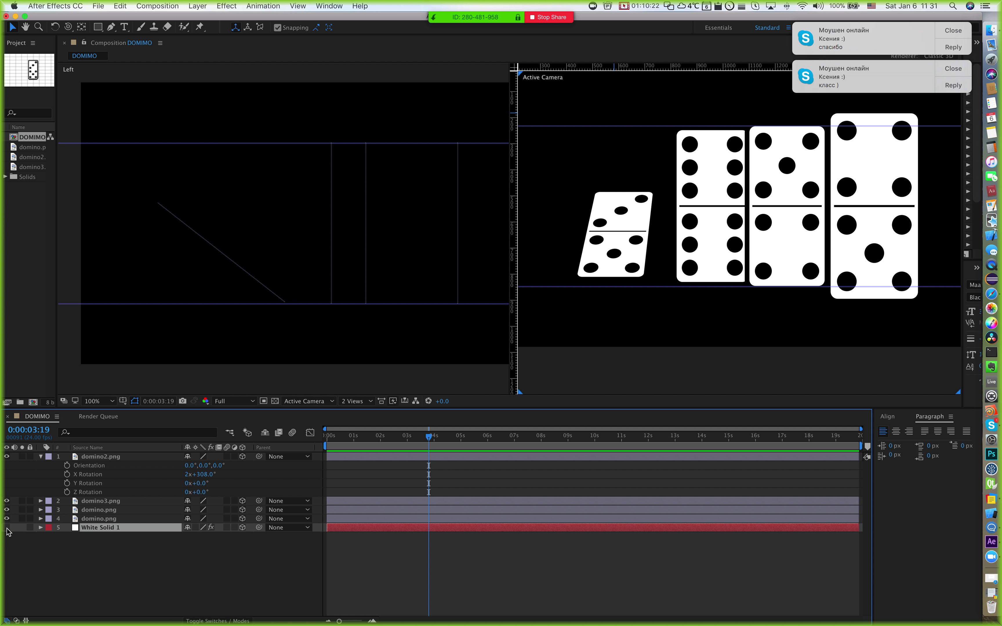
pyautogui.click(7, 528)
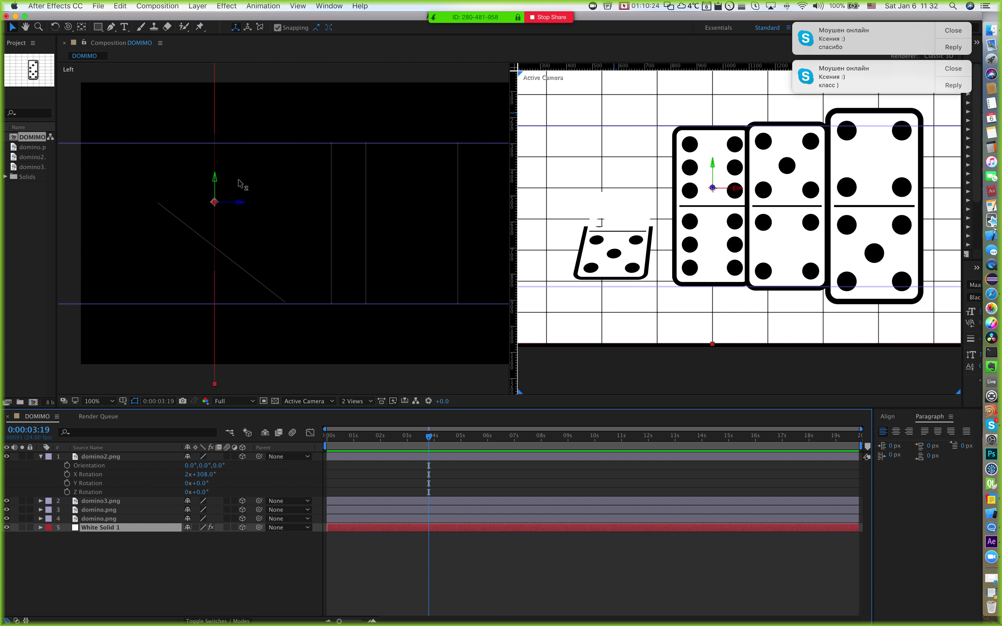
pyautogui.moveTo(239, 207); pyautogui.dragTo(163, 208)
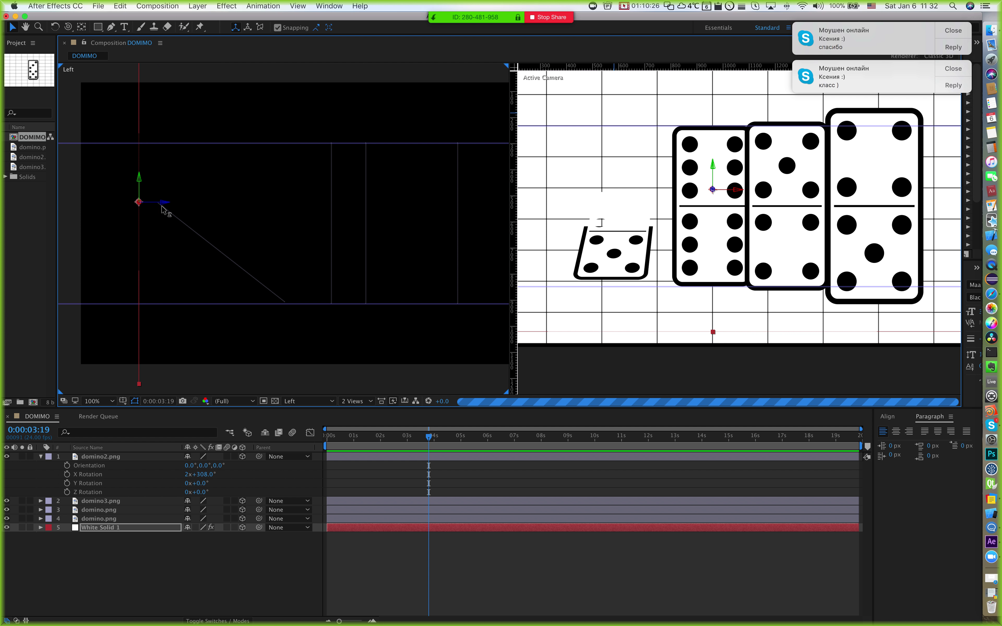
# Step: Try orienting White Solid 1 at 90° about Z and at 90° about Y, undoing each change
pyautogui.press('r')
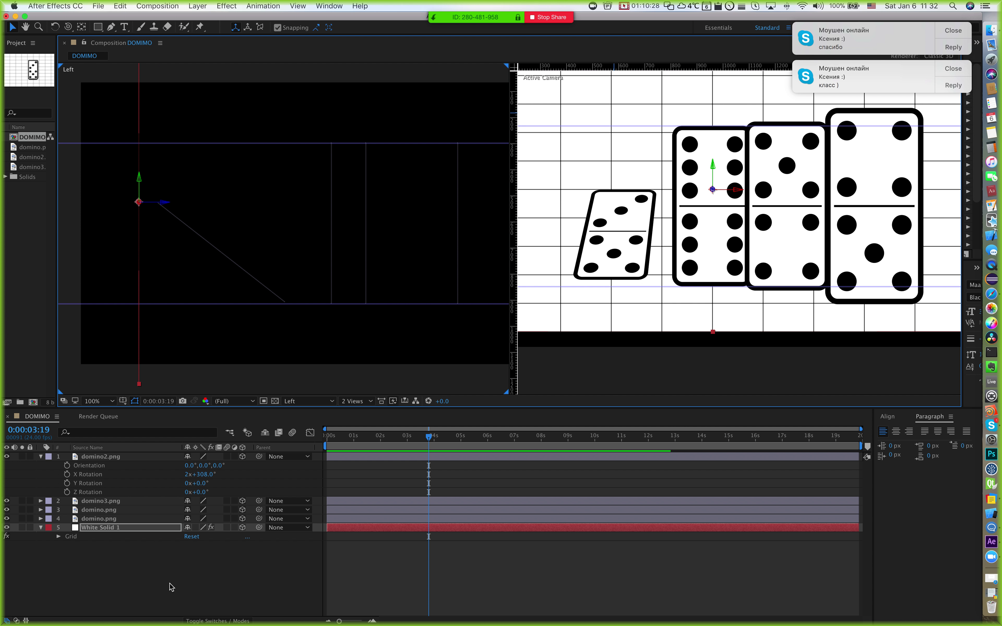
pyautogui.click(590, 544)
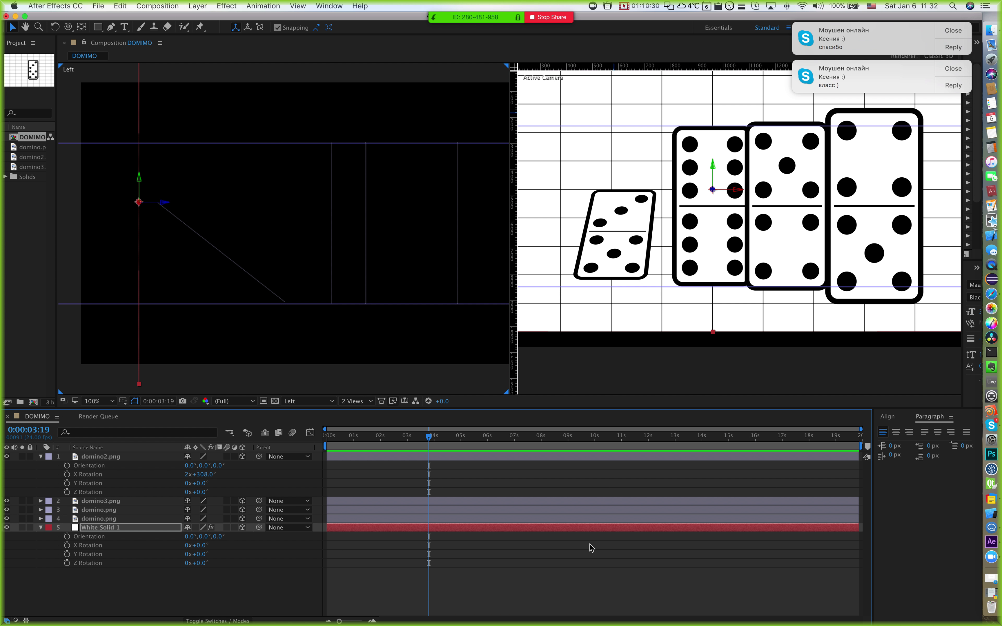
pyautogui.click(219, 538)
pyautogui.press('Return')
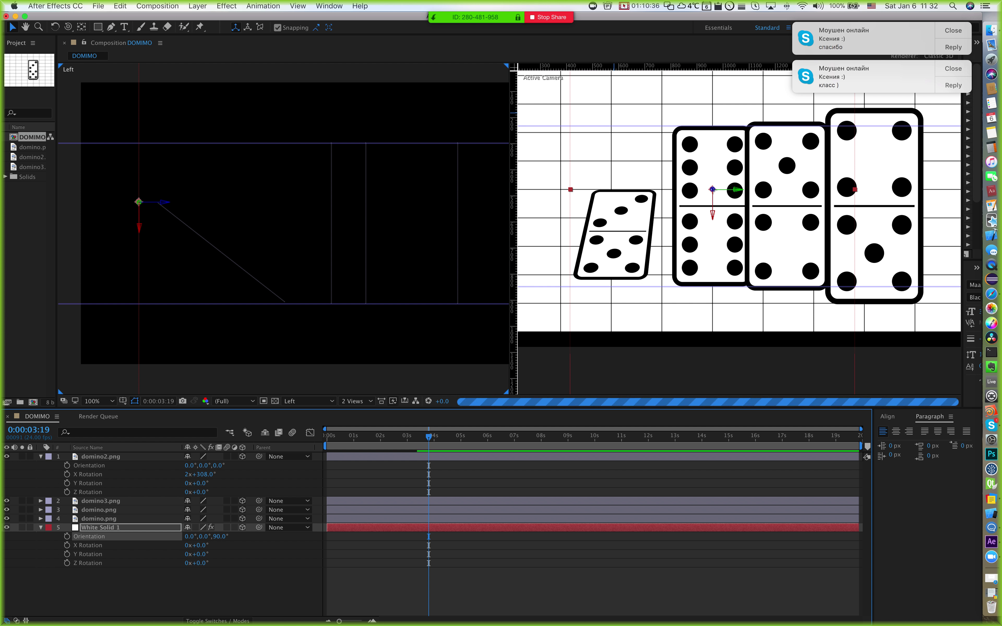
pyautogui.press('super+z')
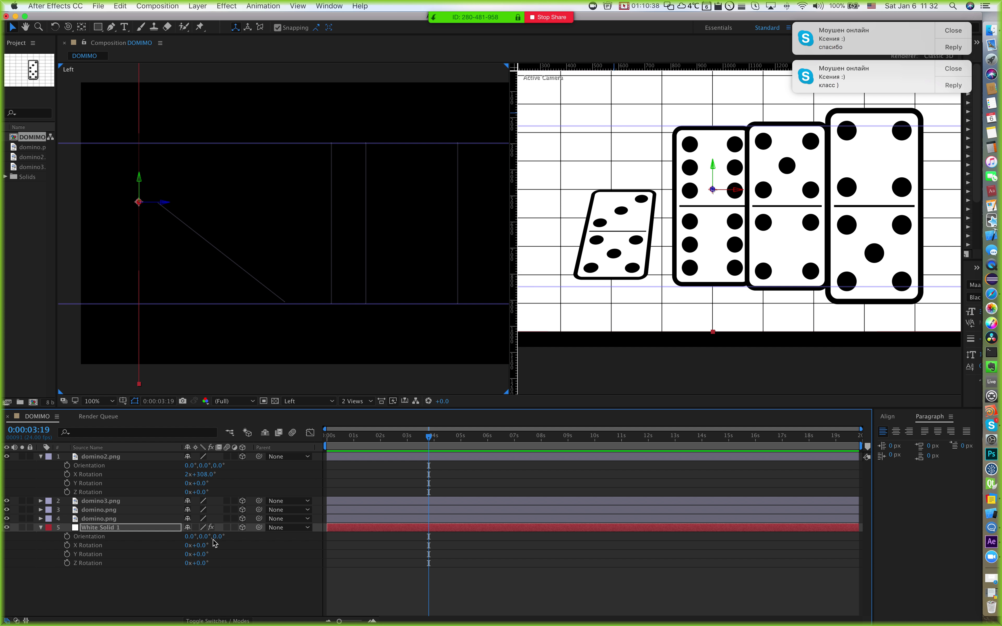
pyautogui.click(204, 537)
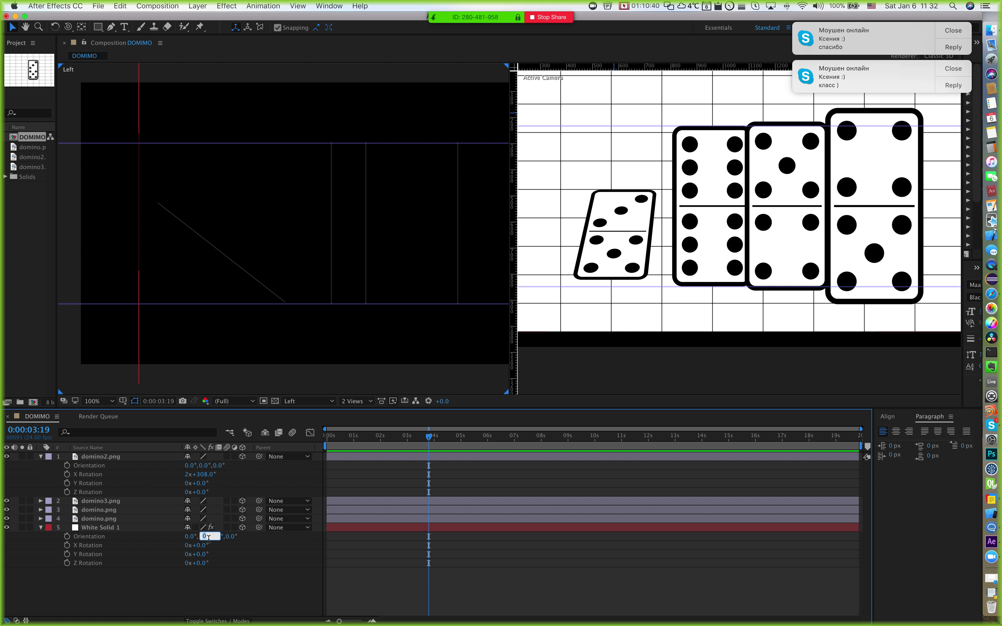
pyautogui.press('Return')
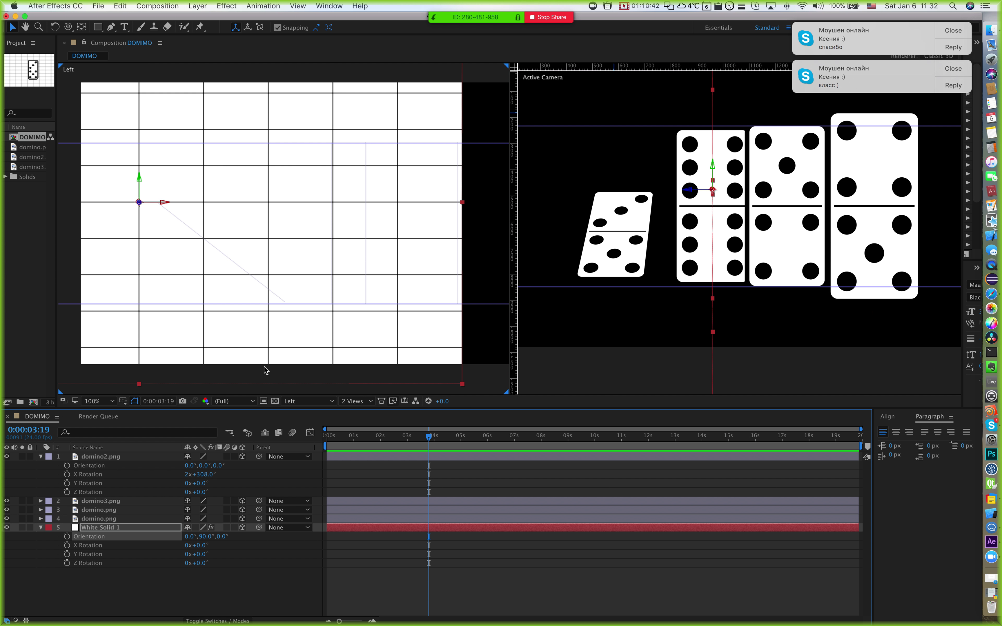
pyautogui.press('super+z')
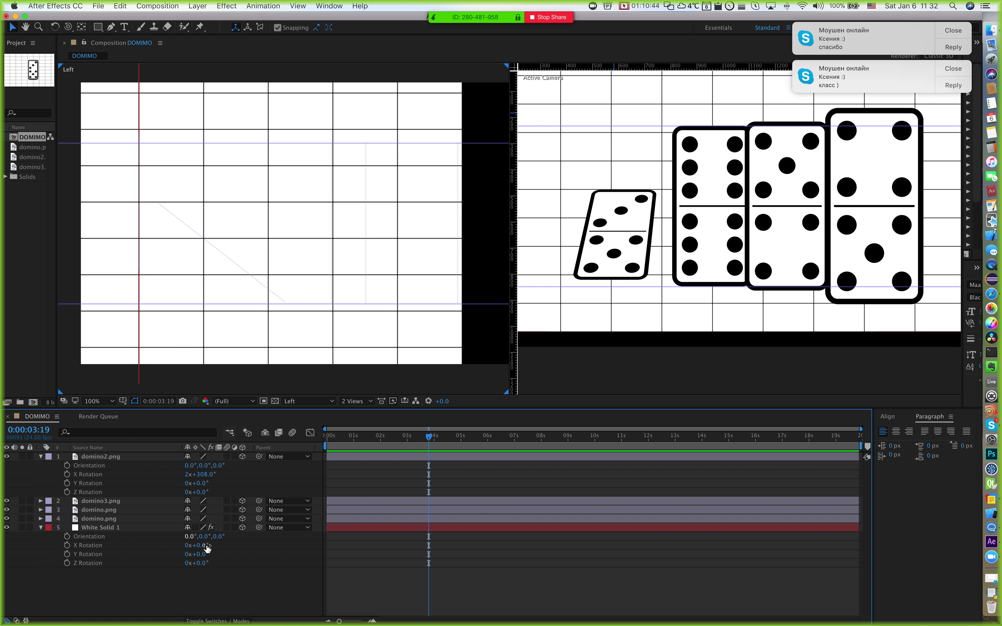
# Step: Set White Solid 1's X orientation to 90° and move it down and forward as a floor under the dominoes
pyautogui.click(192, 537)
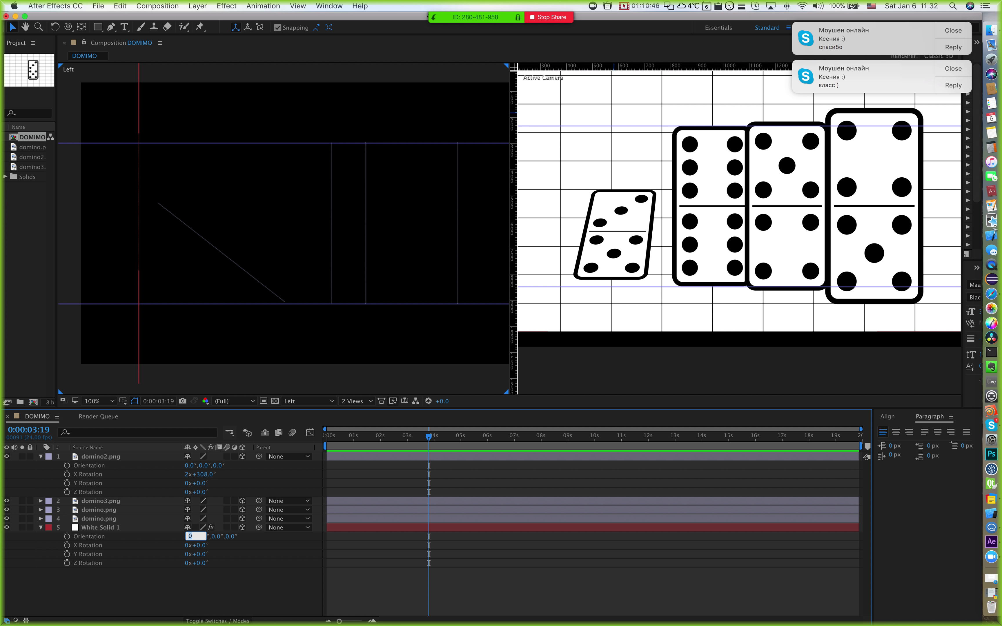
pyautogui.press('Return')
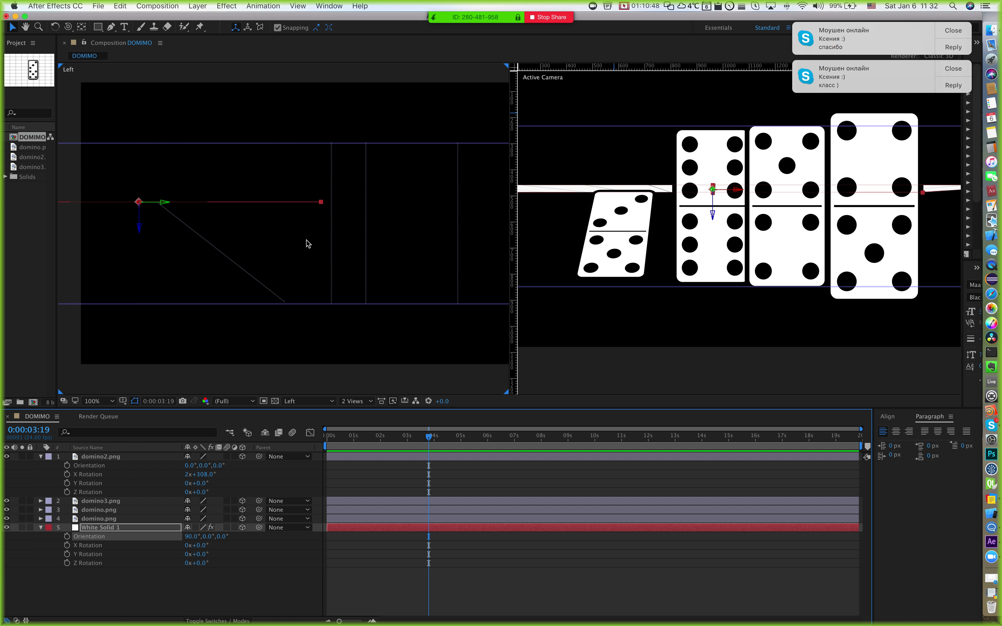
pyautogui.moveTo(141, 228); pyautogui.dragTo(141, 315)
pyautogui.moveTo(319, 307); pyautogui.dragTo(426, 306)
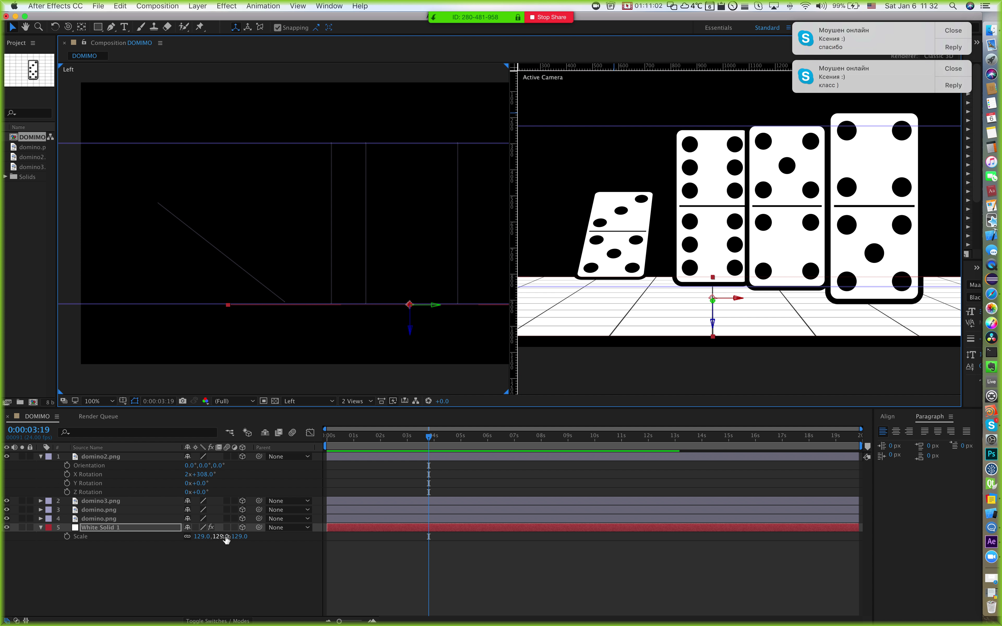
# Step: Scale White Solid 1 up uniformly to 223% and deselect it
pyautogui.press('s')
pyautogui.moveTo(224, 537); pyautogui.dragTo(280, 537)
pyautogui.scroll(-2, 786, 253)
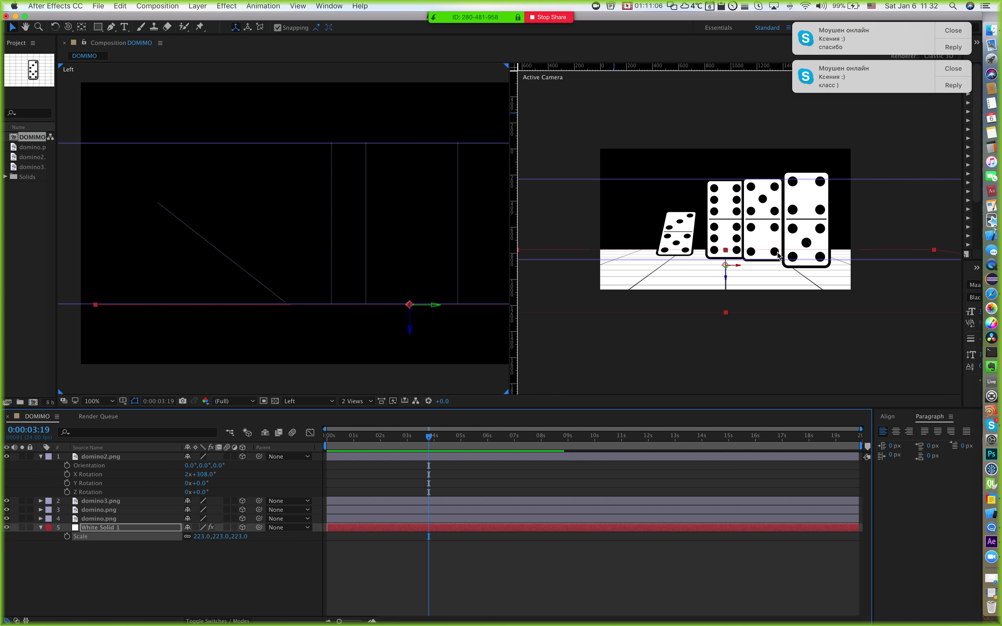
pyautogui.click(889, 222)
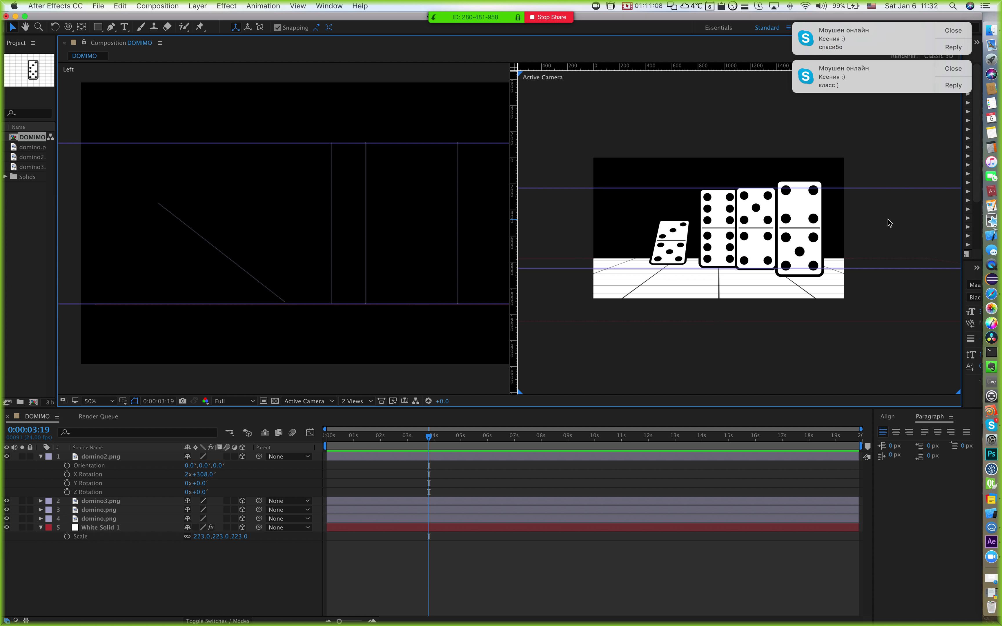
# Step: Move domino2.png up along its own tilted Y axis, off the floor, comparing its axes with those of the upright dominoes
pyautogui.click(779, 202)
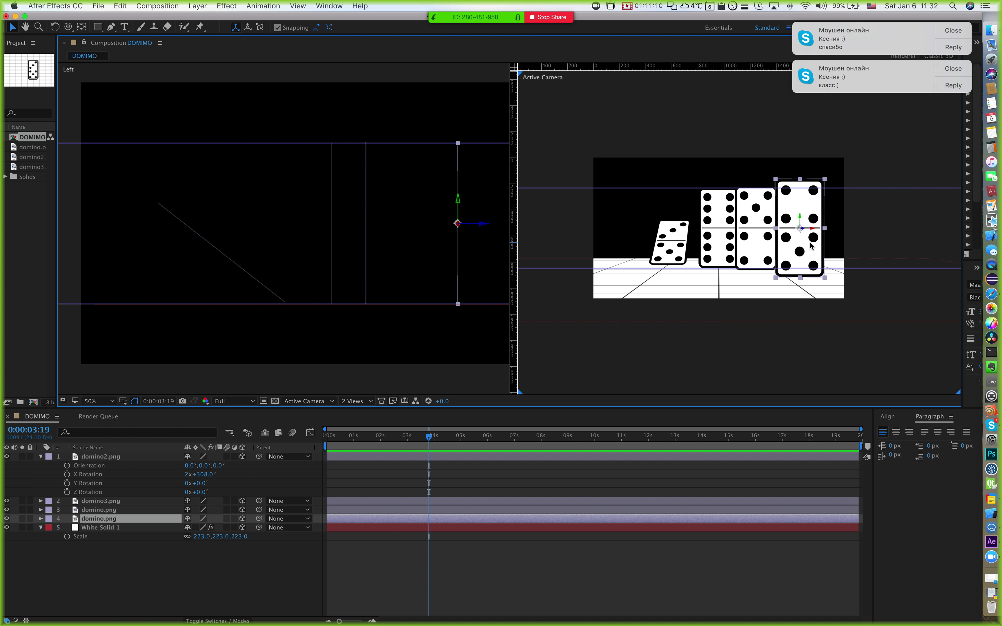
pyautogui.scroll(2, 810, 245)
pyautogui.click(608, 258)
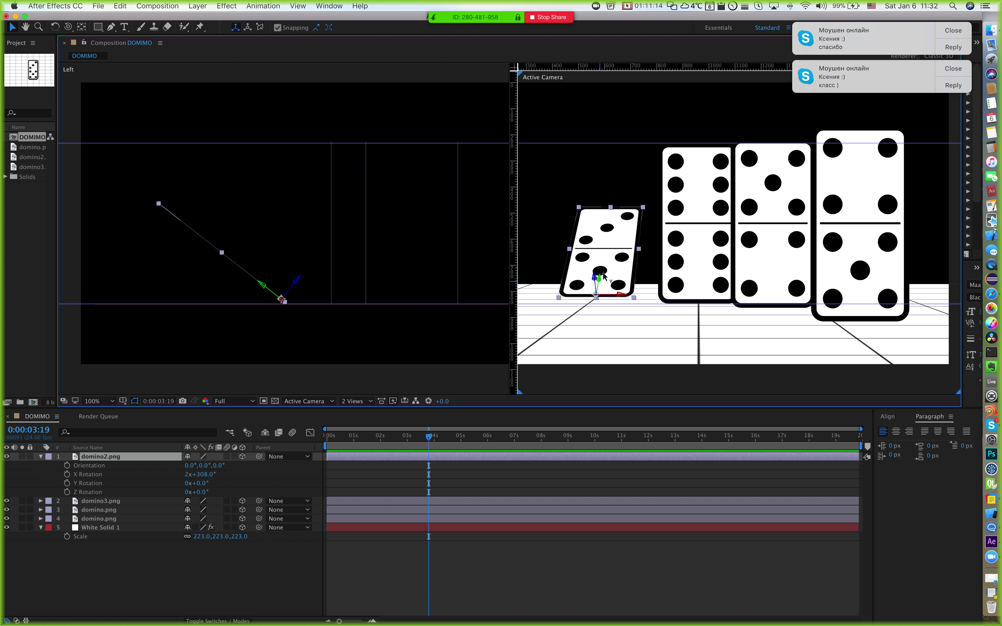
pyautogui.moveTo(604, 277); pyautogui.dragTo(614, 248)
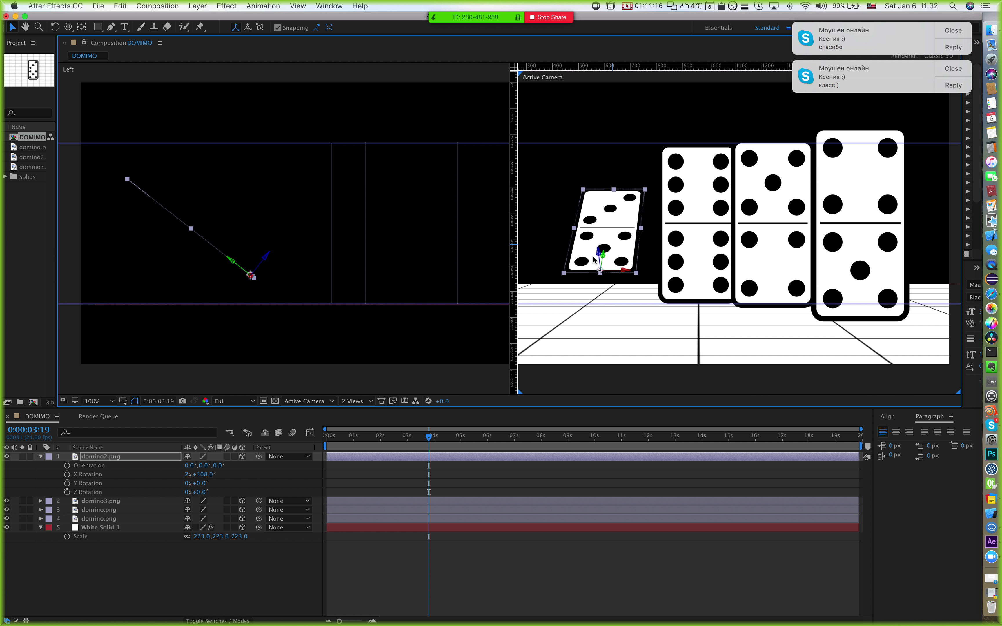
pyautogui.click(710, 256)
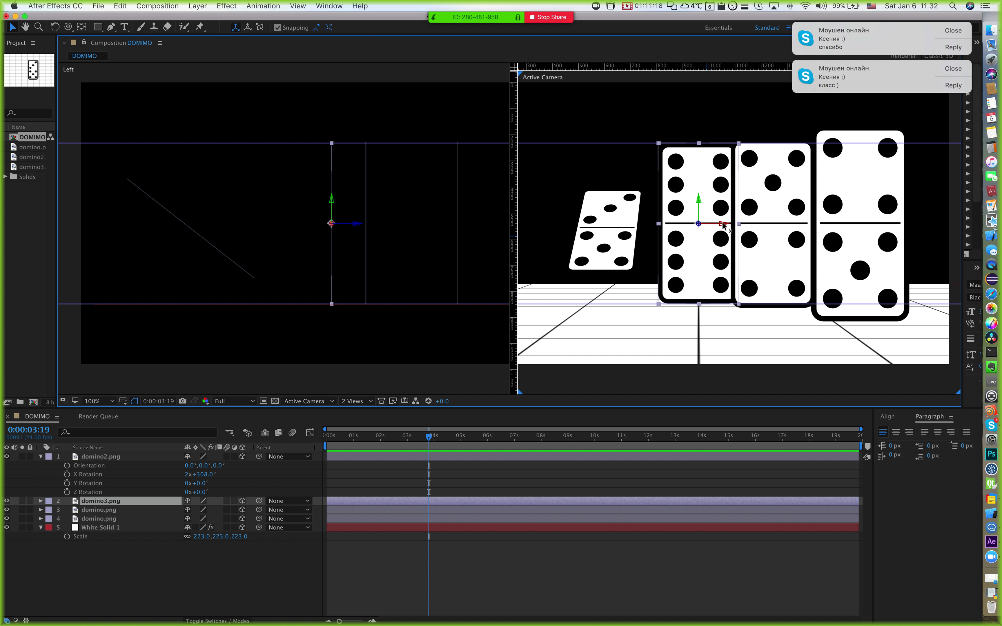
pyautogui.click(609, 249)
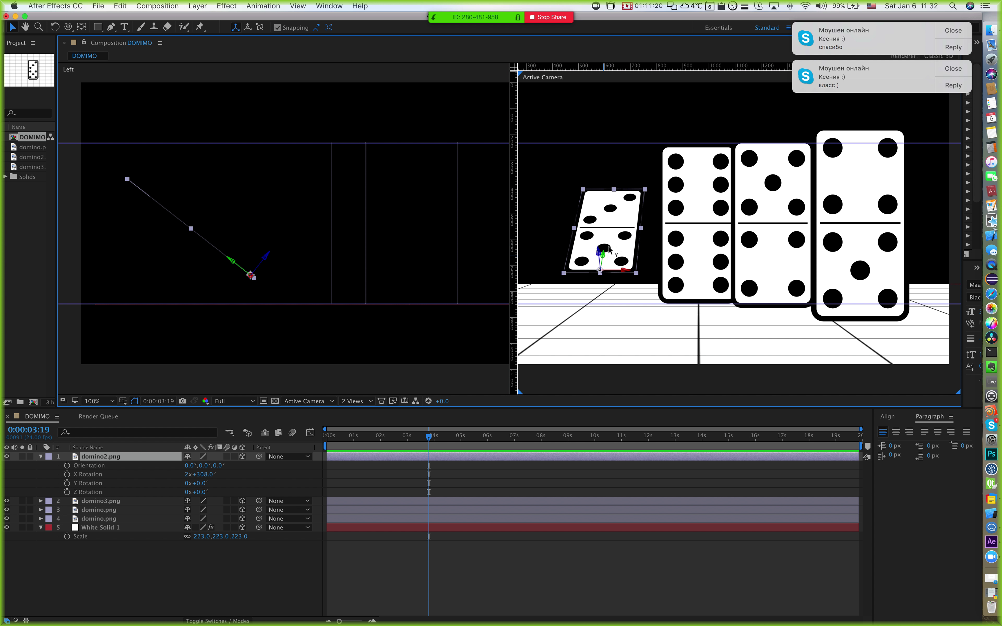
pyautogui.moveTo(605, 257); pyautogui.dragTo(613, 237)
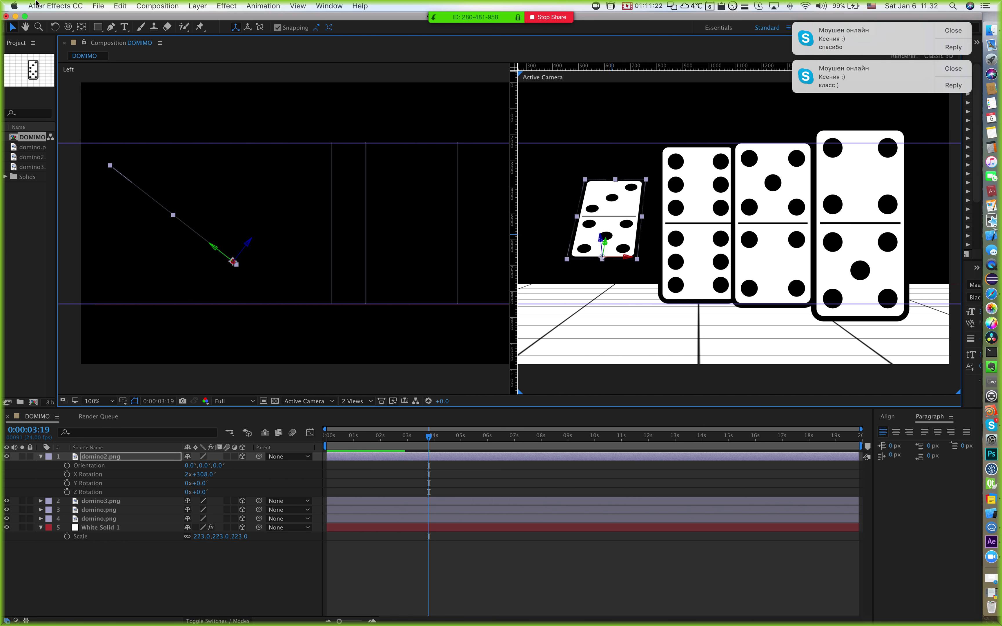
# Step: Rotate domino2.png freely with the Rotation tool to an orientation of about 89.9°, 12.8°, 343.1°
pyautogui.click(55, 27)
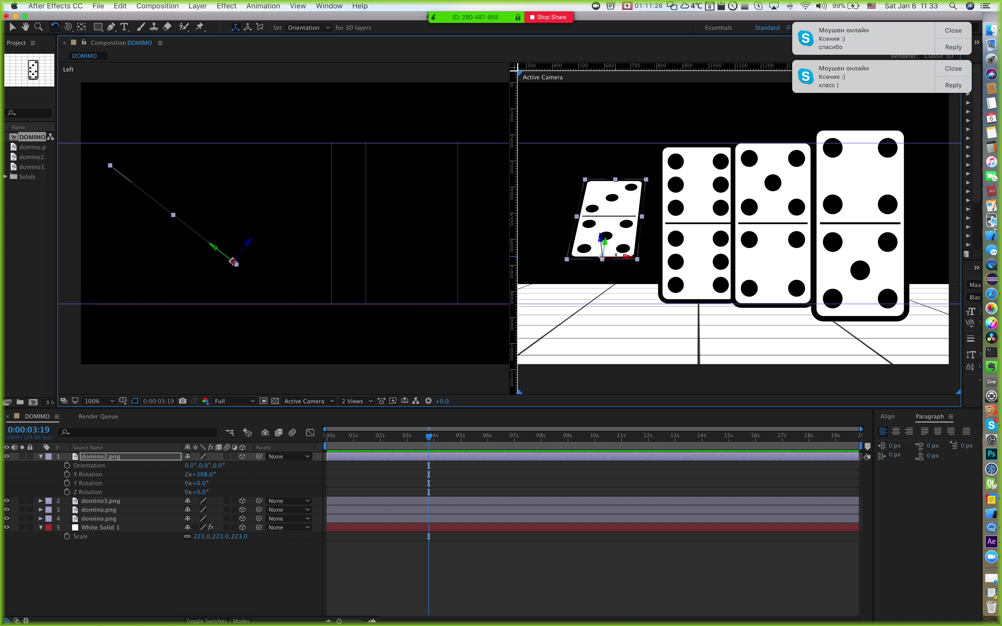
pyautogui.moveTo(615, 257); pyautogui.dragTo(652, 296)
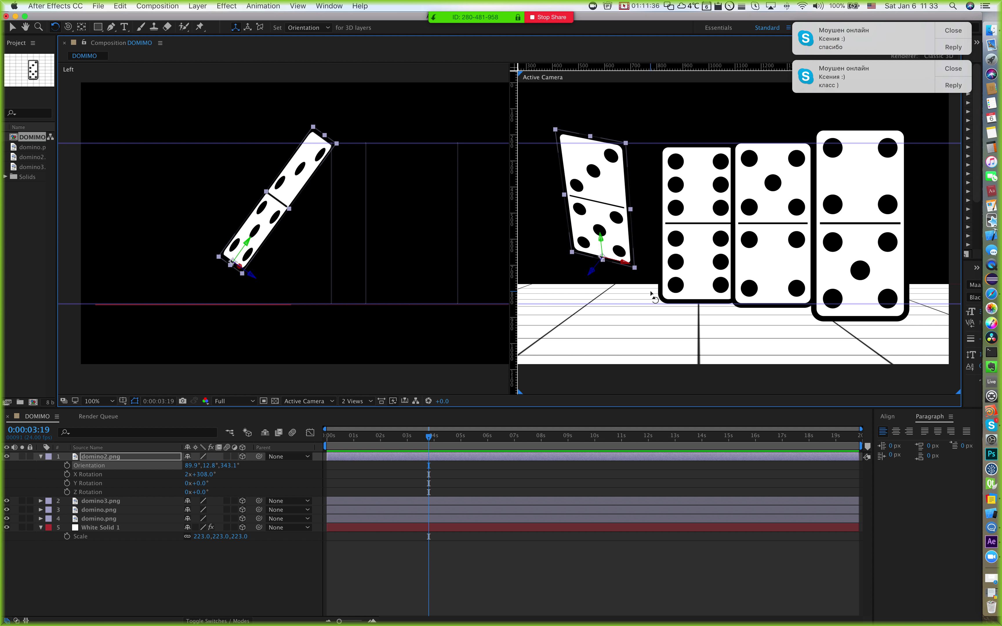
# Step: Switch to the Notebook app and review the lesson topics in the LS04 note
pyautogui.press('super+Tab')
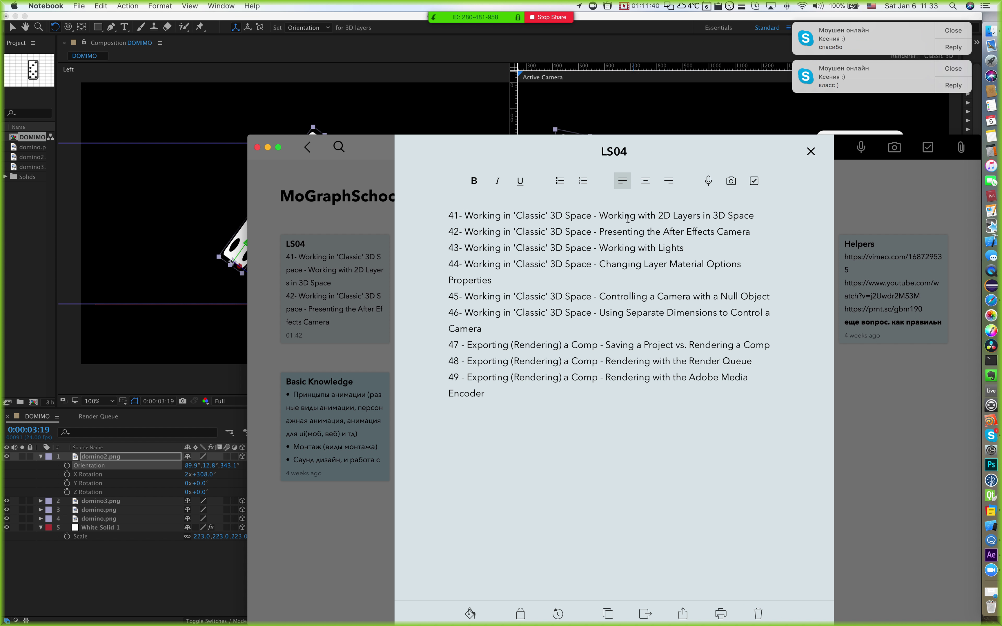
# Step: Switch to After Effects and move the frontmost domino.png along its X axis, away from its neighbour, to about X 1546
pyautogui.press('super+Tab')
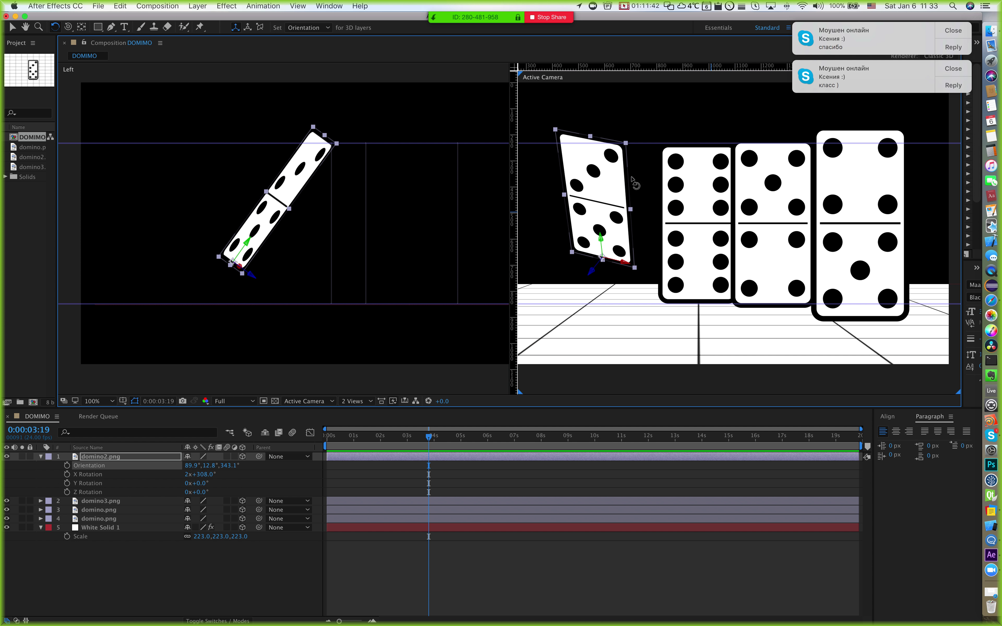
pyautogui.press('space')
pyautogui.moveTo(671, 287); pyautogui.dragTo(738, 302)
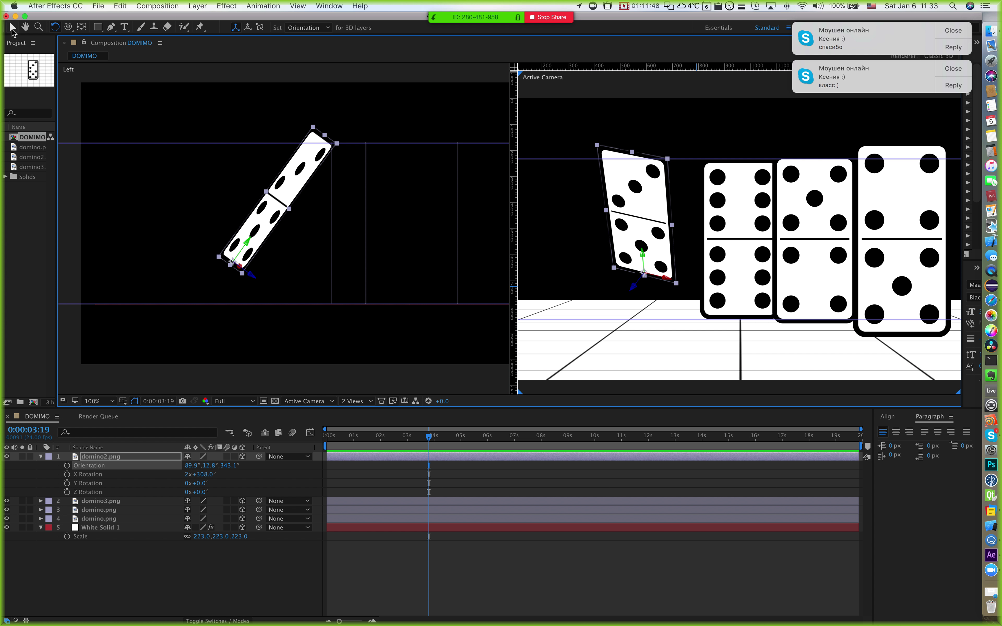
pyautogui.click(846, 267)
pyautogui.press('space')
pyautogui.moveTo(876, 273); pyautogui.dragTo(829, 265)
pyautogui.click(832, 261)
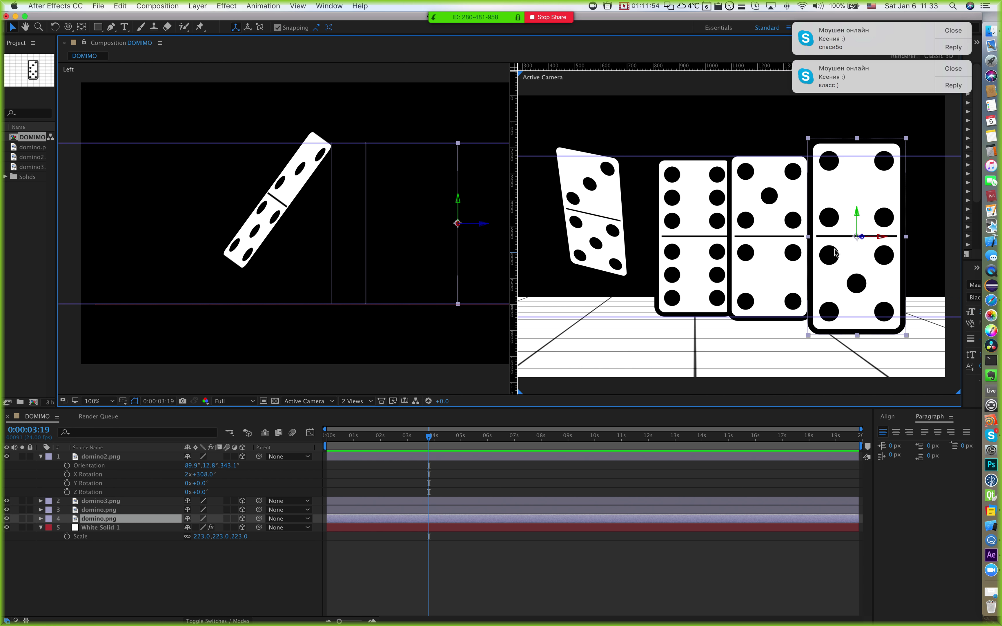
pyautogui.moveTo(894, 237); pyautogui.dragTo(920, 237)
pyautogui.press('space')
pyautogui.moveTo(806, 291); pyautogui.dragTo(752, 292)
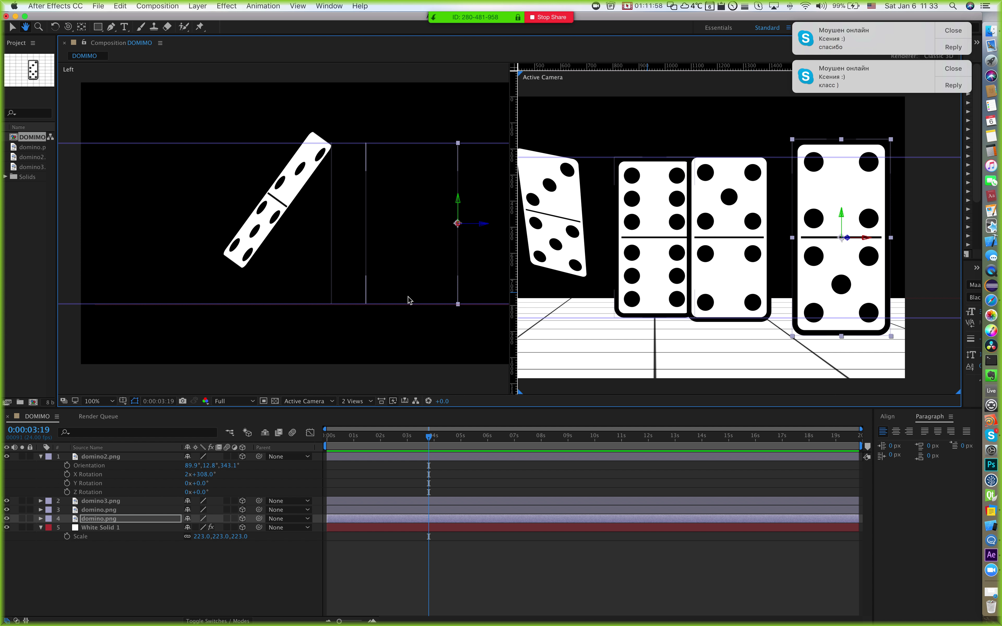
# Step: Change the Left view to Top and hide the White Solid 1 floor so the dominoes can be seen from above
pyautogui.moveTo(396, 303); pyautogui.dragTo(335, 299)
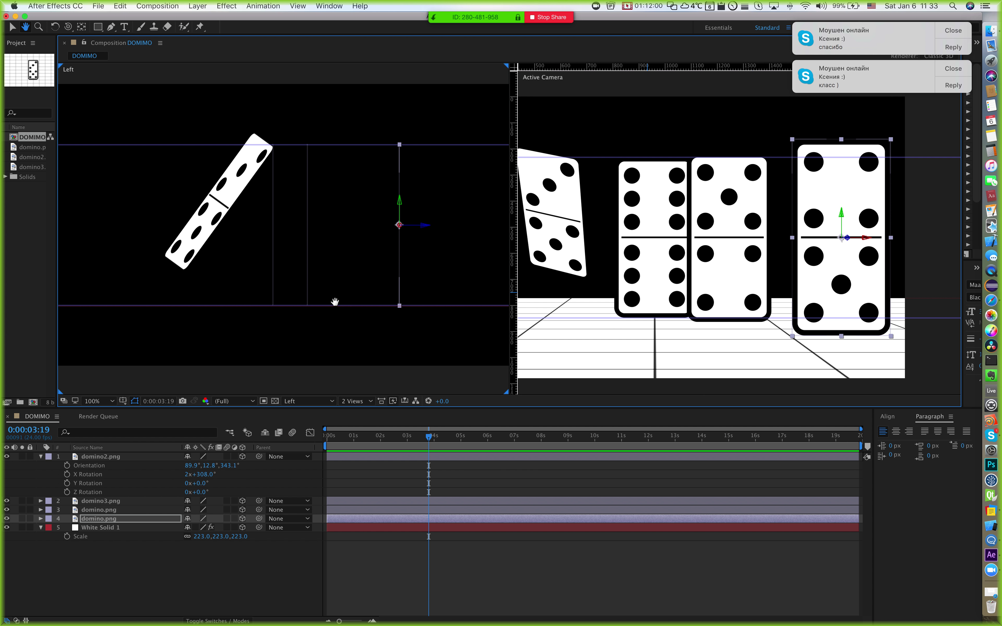
pyautogui.click(303, 401)
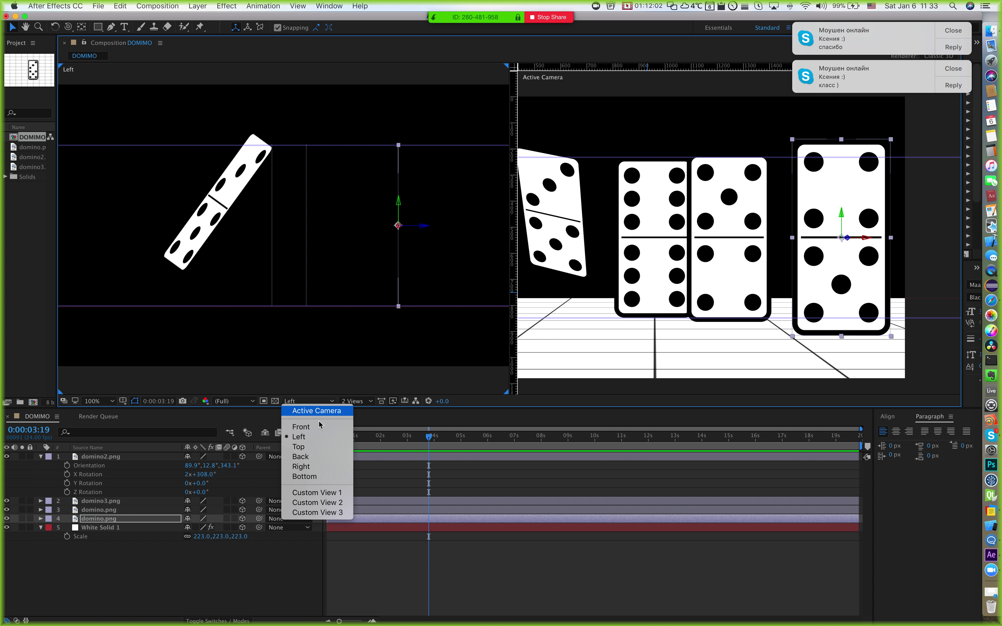
pyautogui.click(313, 450)
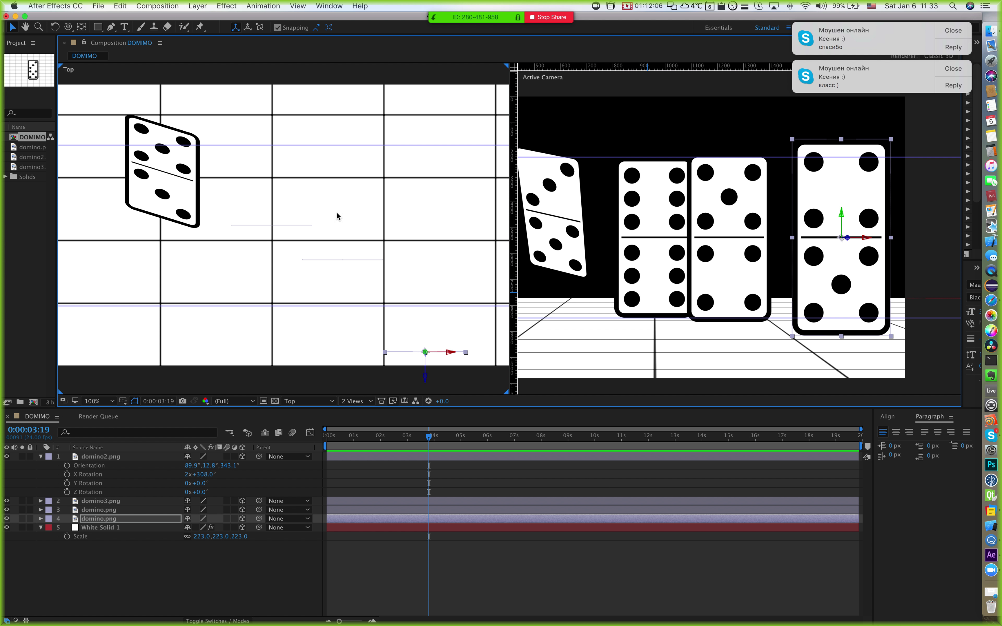
pyautogui.click(7, 527)
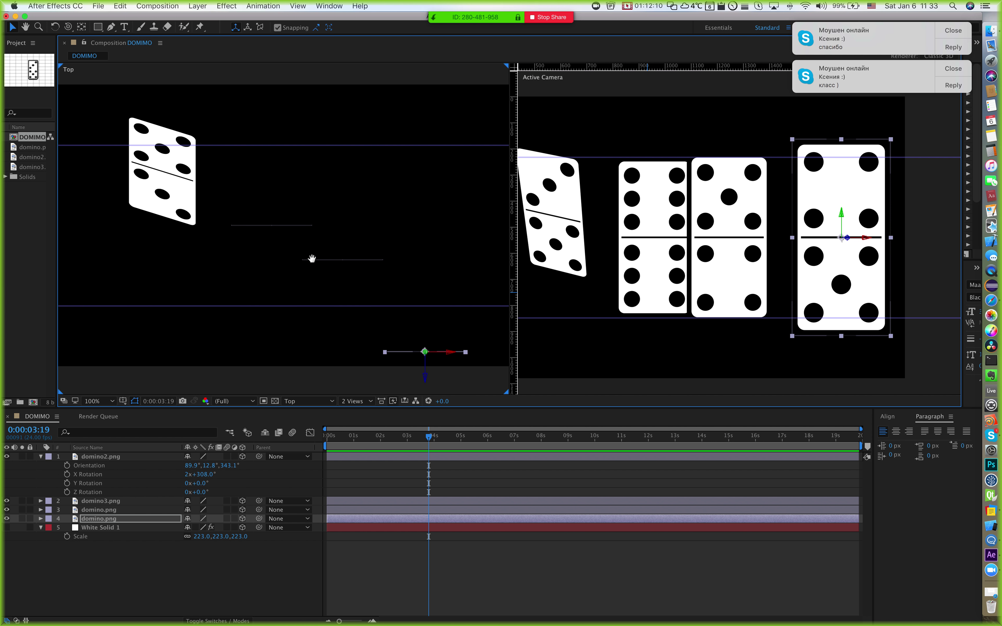
pyautogui.moveTo(312, 258); pyautogui.dragTo(298, 253)
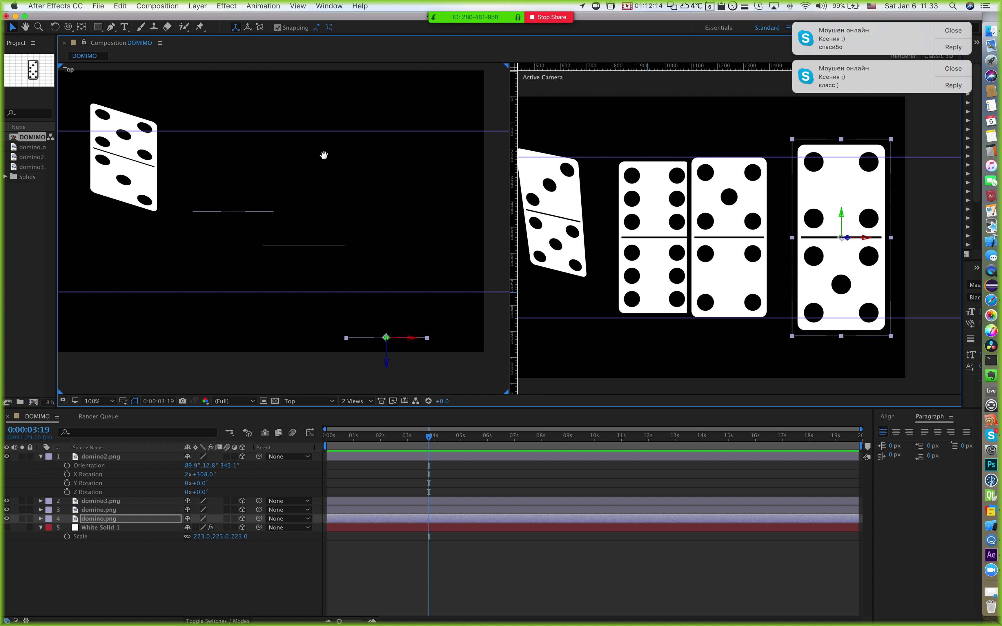
pyautogui.moveTo(324, 155); pyautogui.dragTo(353, 188)
pyautogui.scroll(-3, 354, 188)
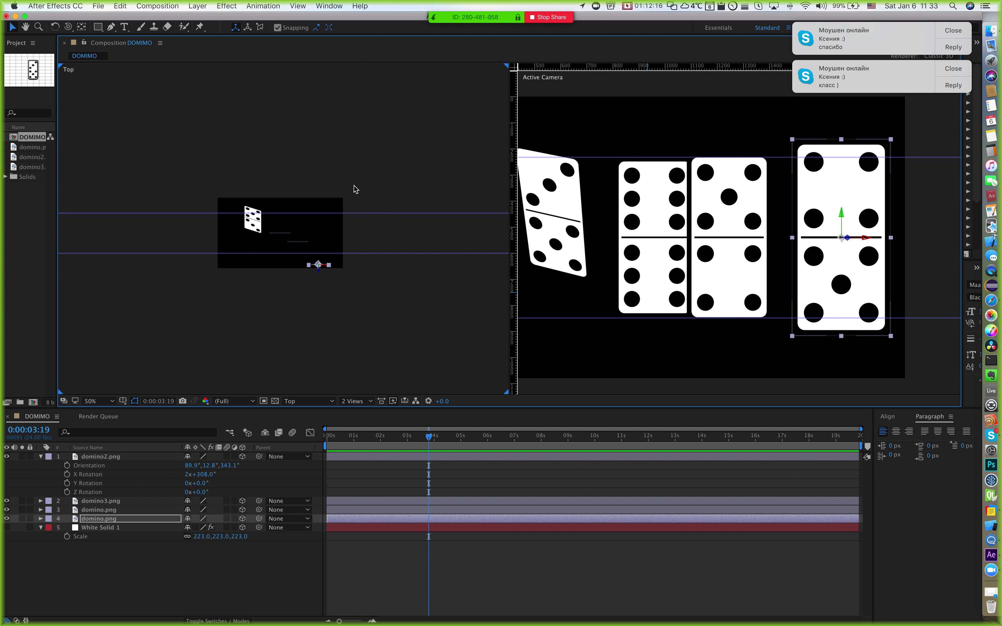
pyautogui.scroll(3, 353, 189)
pyautogui.scroll(-3, 355, 189)
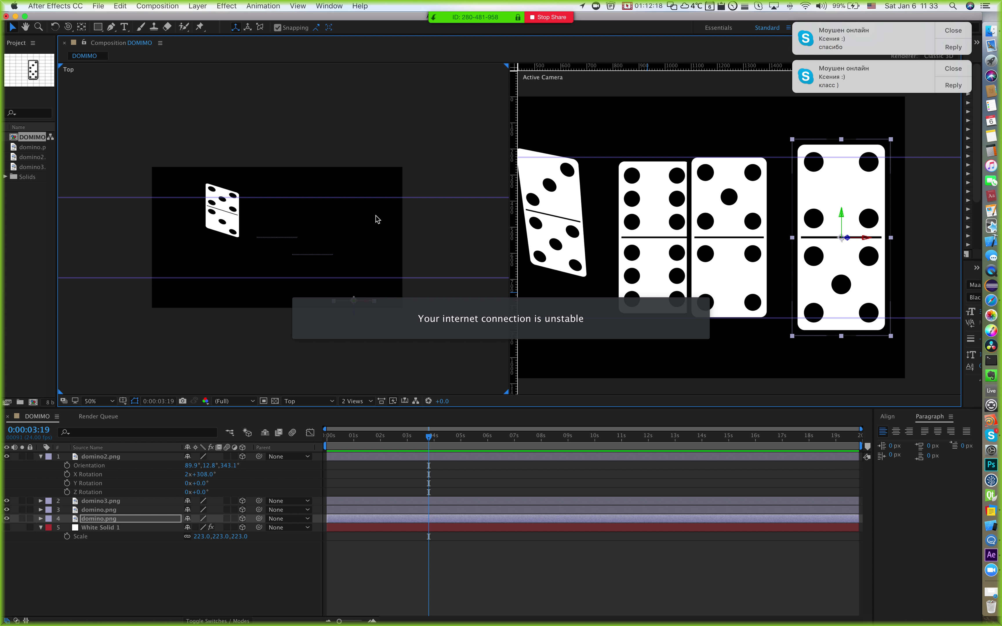
pyautogui.moveTo(375, 217); pyautogui.dragTo(393, 215)
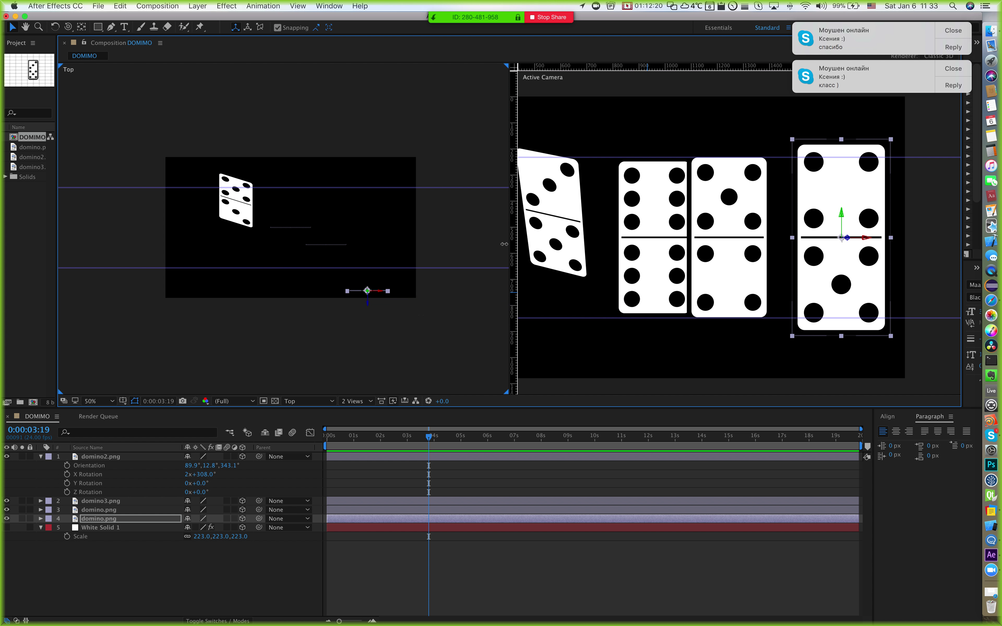
# Step: Switch to the Notebook app to review topic 42 in the LS04 note, and open the Skype group chat to read the latest message
pyautogui.press('super+Tab')
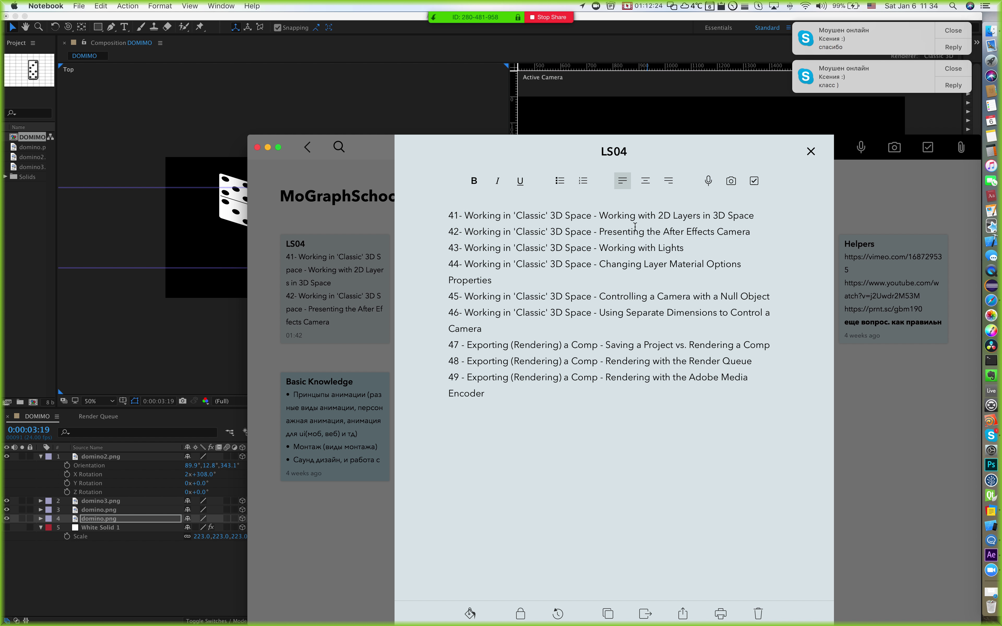
pyautogui.moveTo(589, 233); pyautogui.dragTo(751, 237)
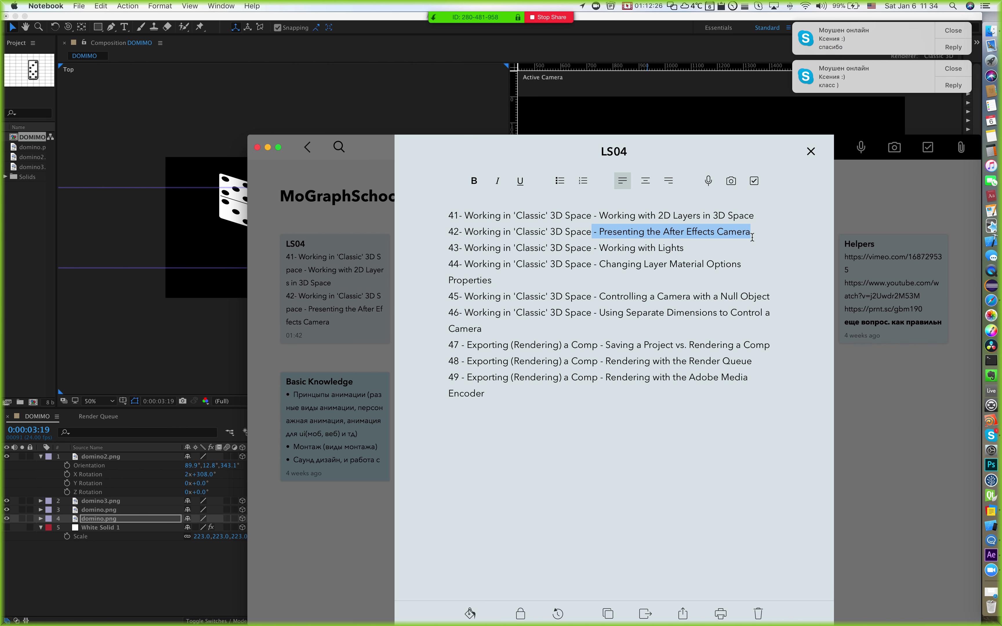
pyautogui.click(464, 233)
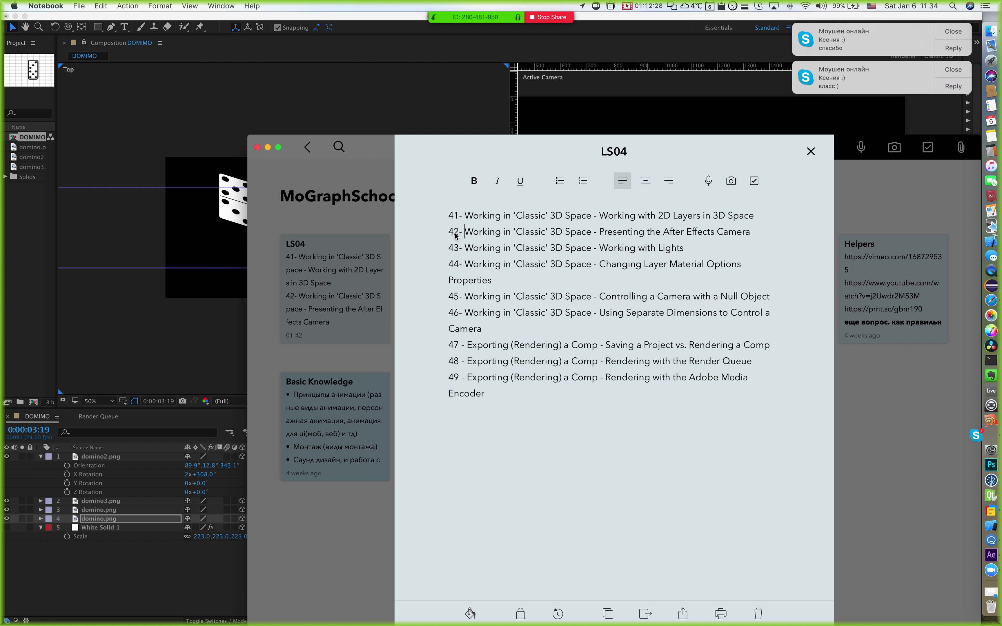
pyautogui.click(853, 43)
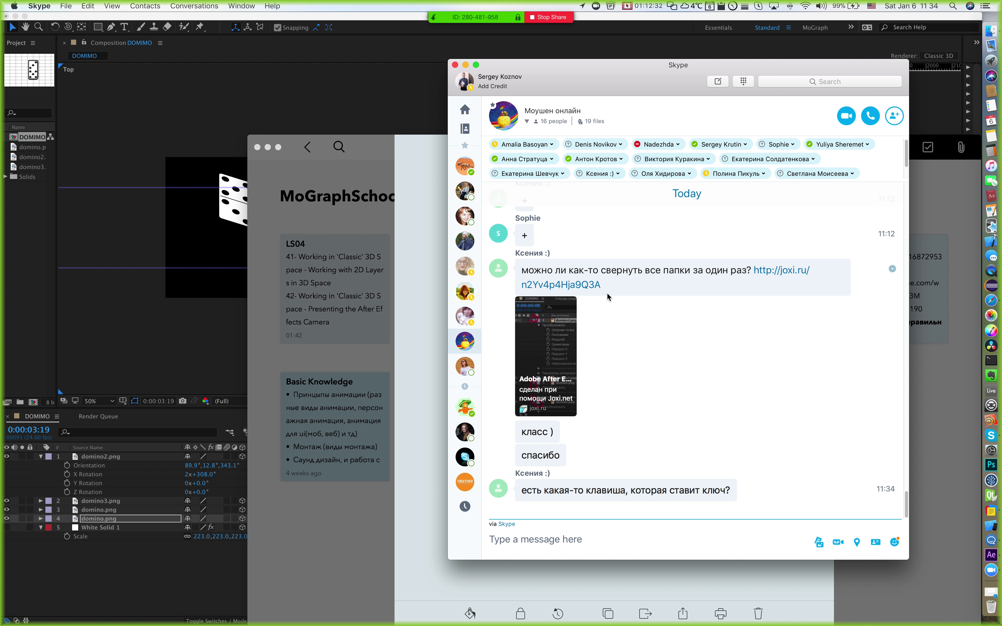
# Step: Switch to After Effects, expand the frontmost domino.png's Transform properties and toggle Position animation on and off at the first frame
pyautogui.click(366, 17)
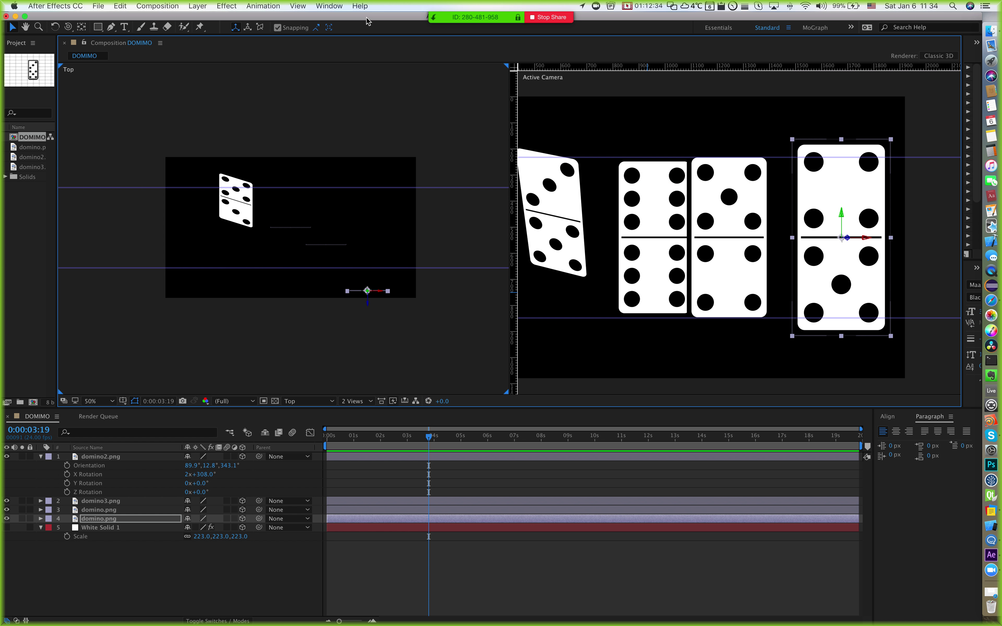
pyautogui.click(40, 519)
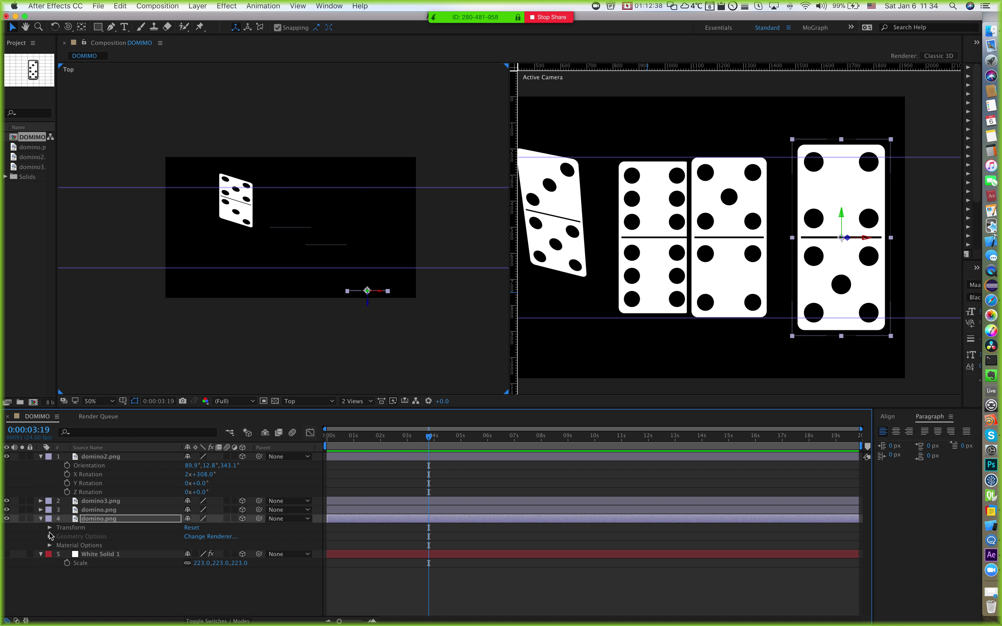
pyautogui.click(50, 528)
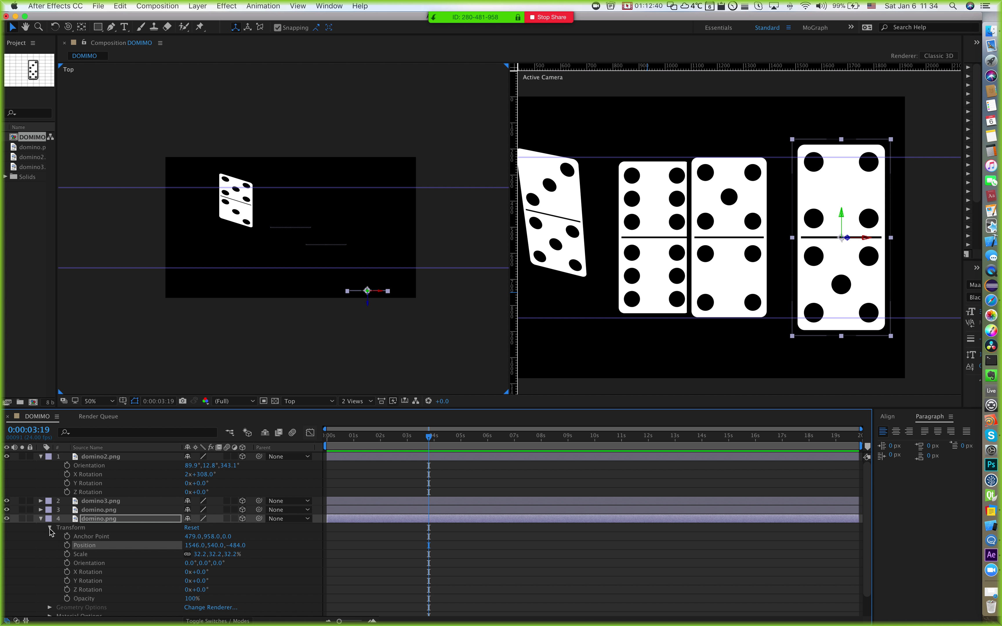
pyautogui.press('End')
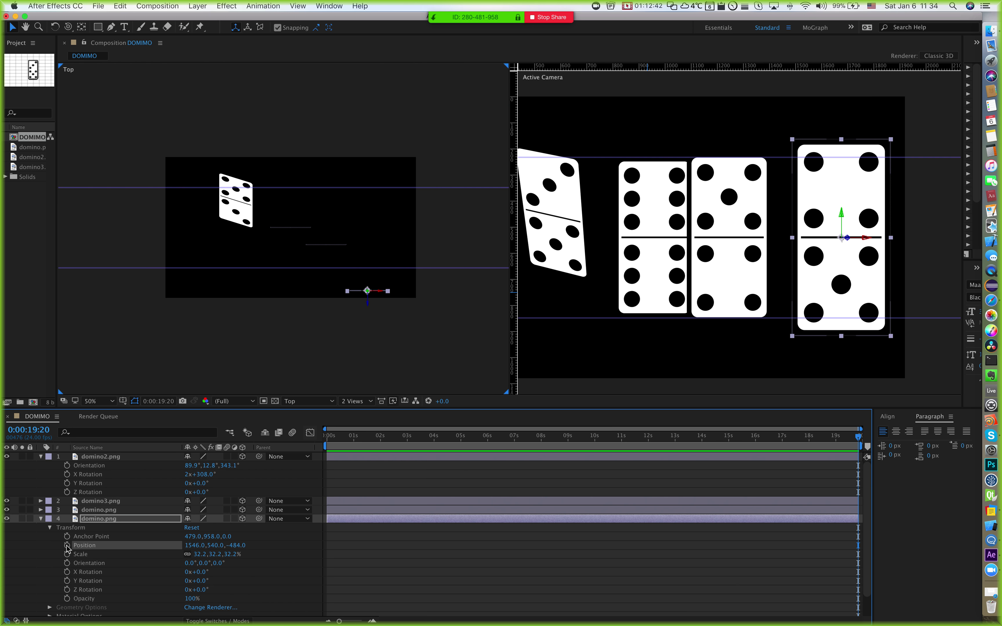
pyautogui.click(343, 437)
pyautogui.press('Home')
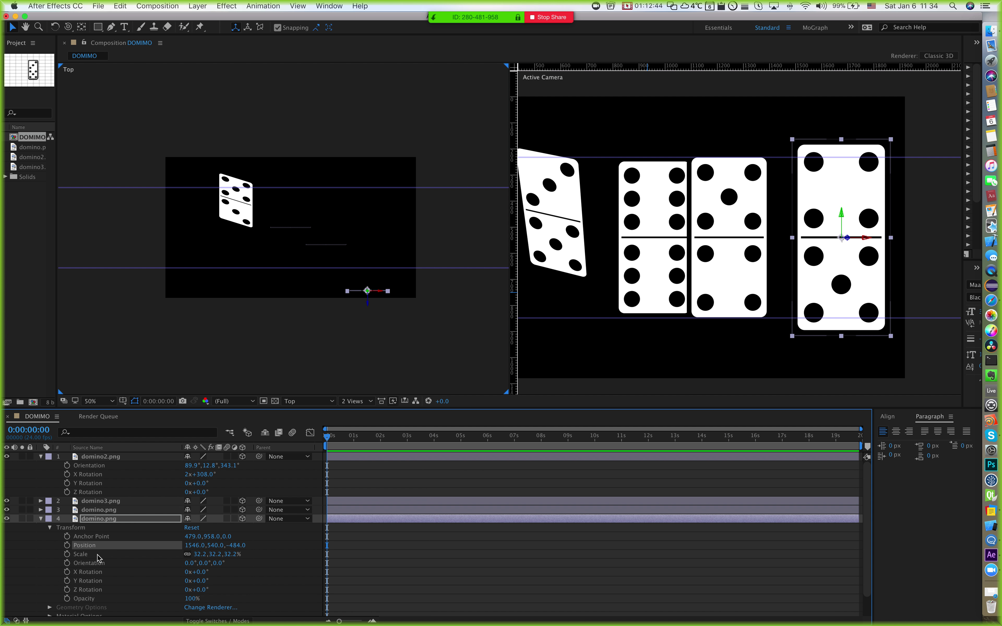
pyautogui.click(67, 546)
pyautogui.click(67, 546)
pyautogui.press('h')
pyautogui.moveTo(749, 240); pyautogui.dragTo(791, 238)
pyautogui.press('v')
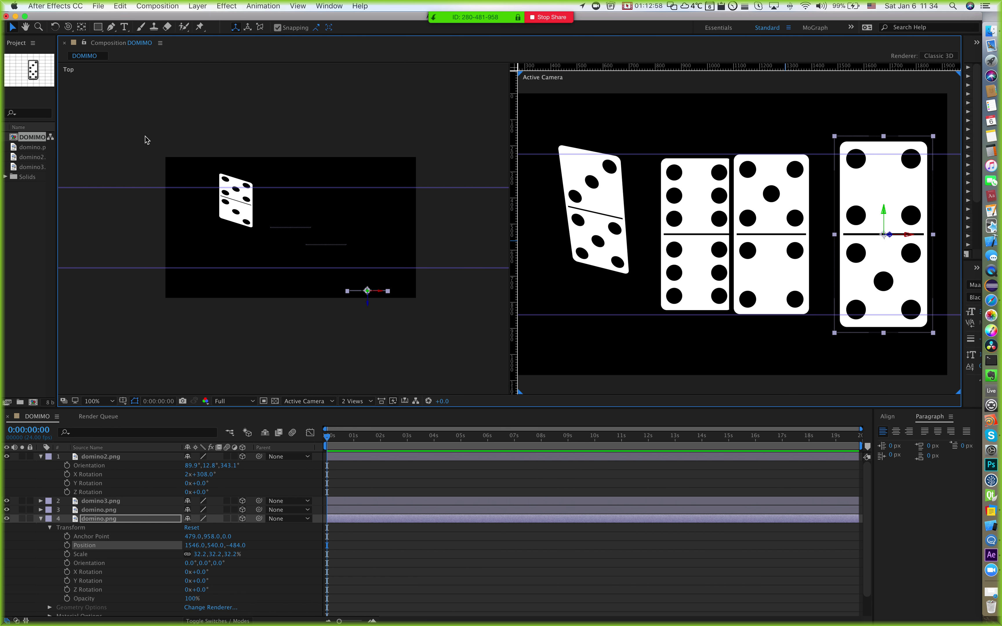
# Step: Switch to the Notebook app and highlight topic 42, Presenting the After Effects Camera, in the LS04 note
pyautogui.press('super+Tab')
pyautogui.press('super+Tab')
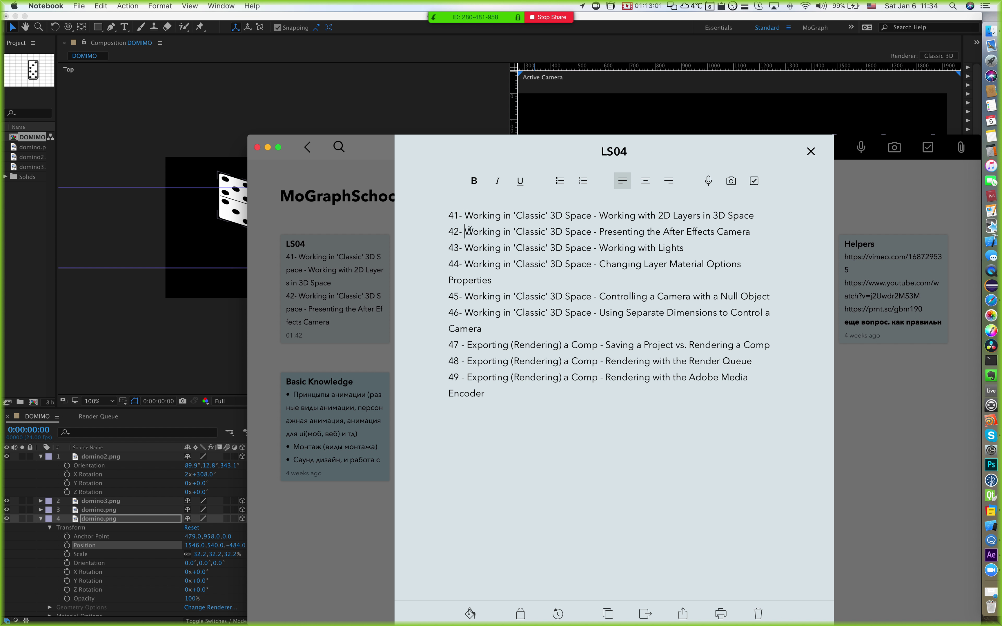
pyautogui.moveTo(469, 231); pyautogui.dragTo(759, 235)
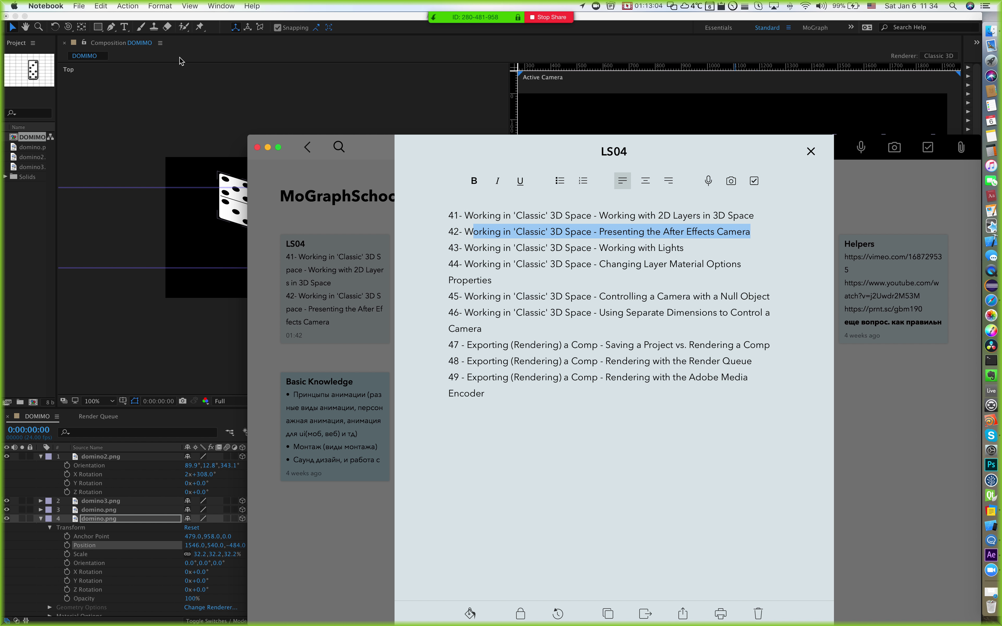
# Step: Switch to After Effects, open 42.aep from the 3D folder without saving the current project, and accept its version conversion
pyautogui.click(195, 18)
pyautogui.click(99, 7)
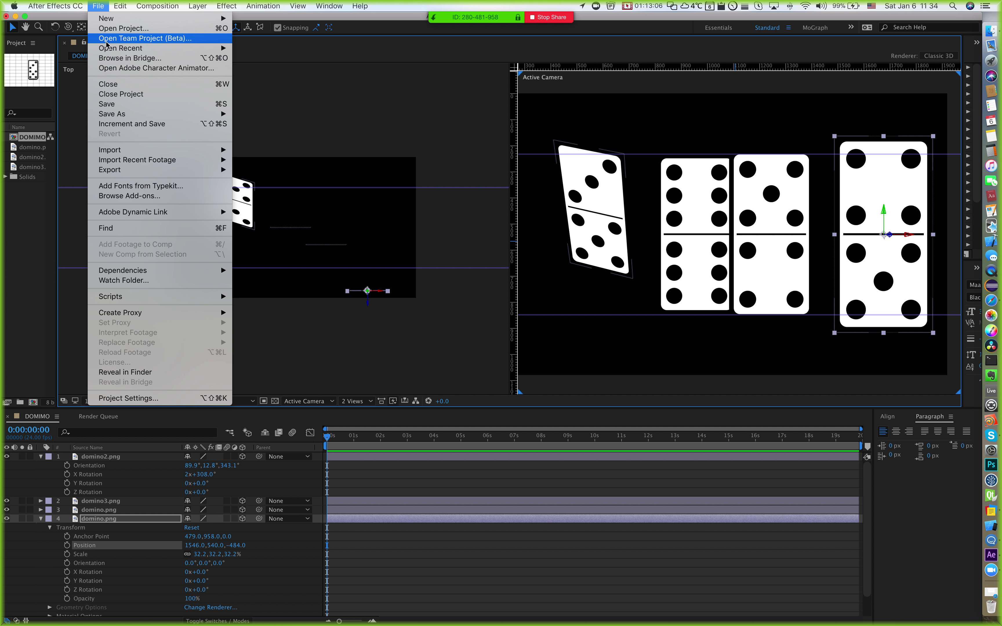
pyautogui.click(108, 28)
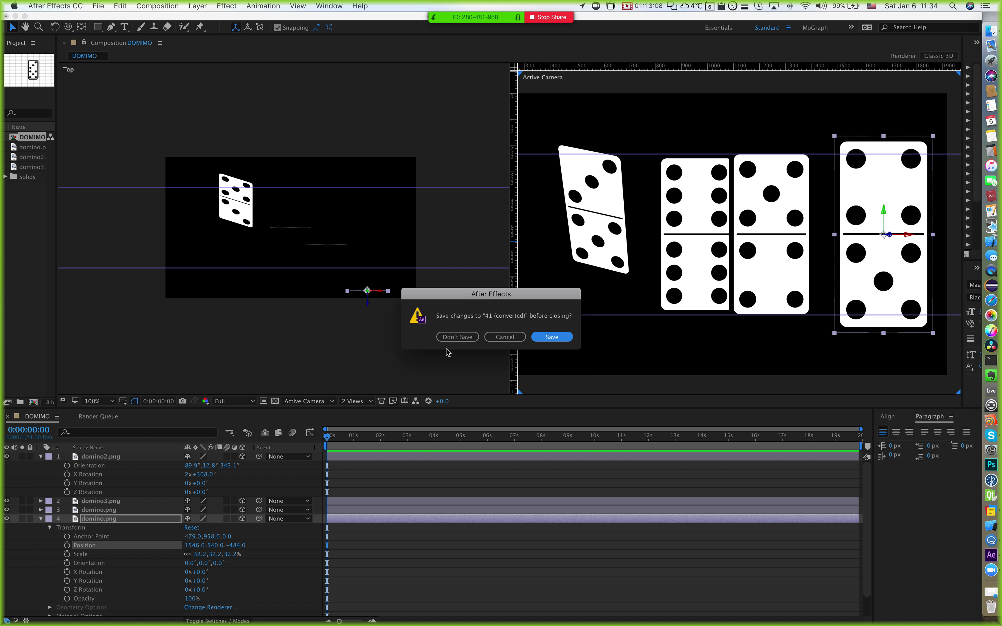
pyautogui.click(445, 338)
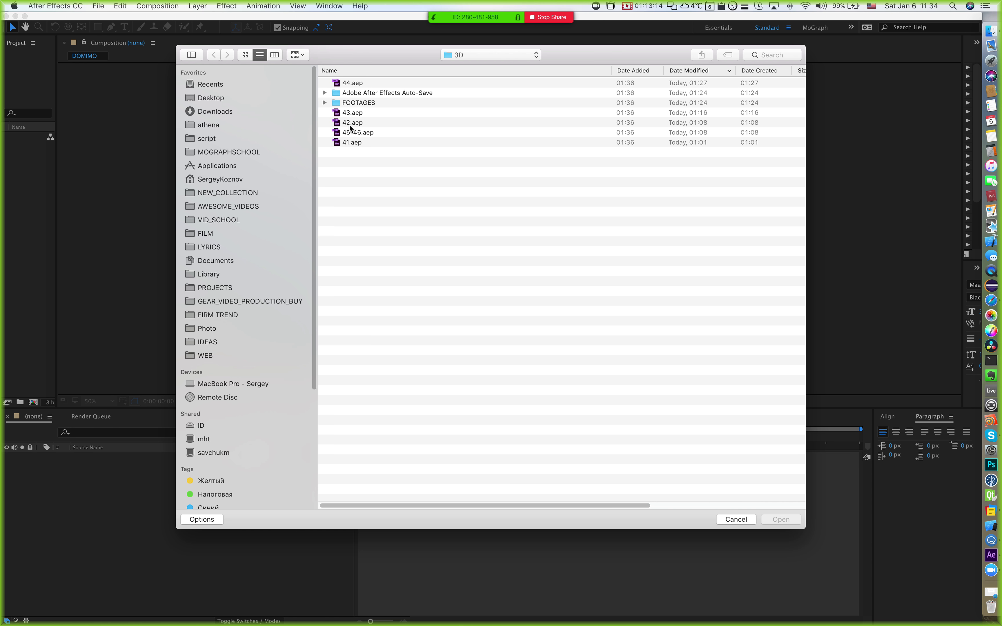
pyautogui.doubleClick(347, 124)
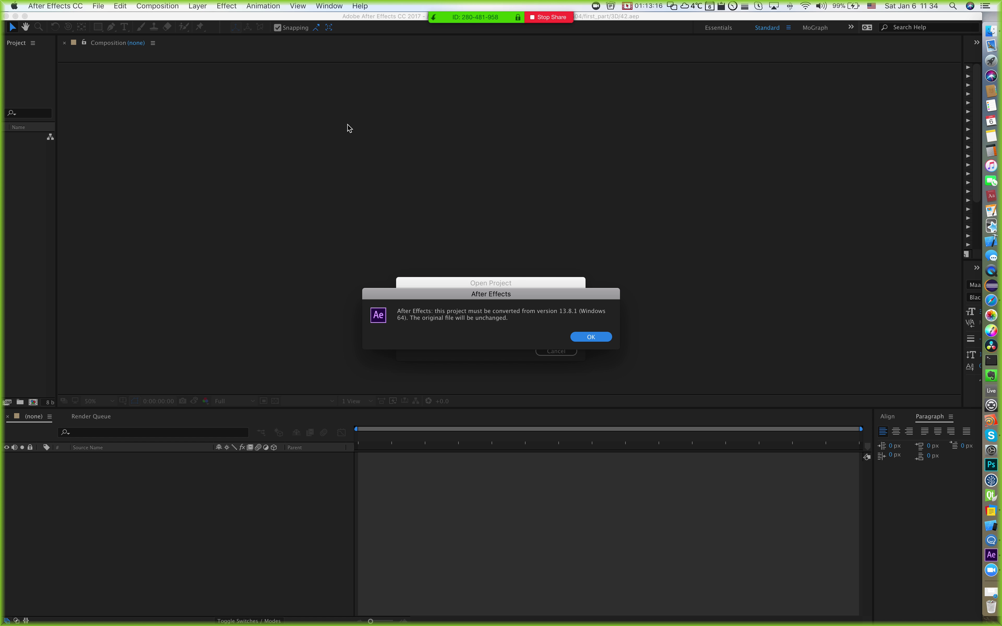
pyautogui.click(583, 336)
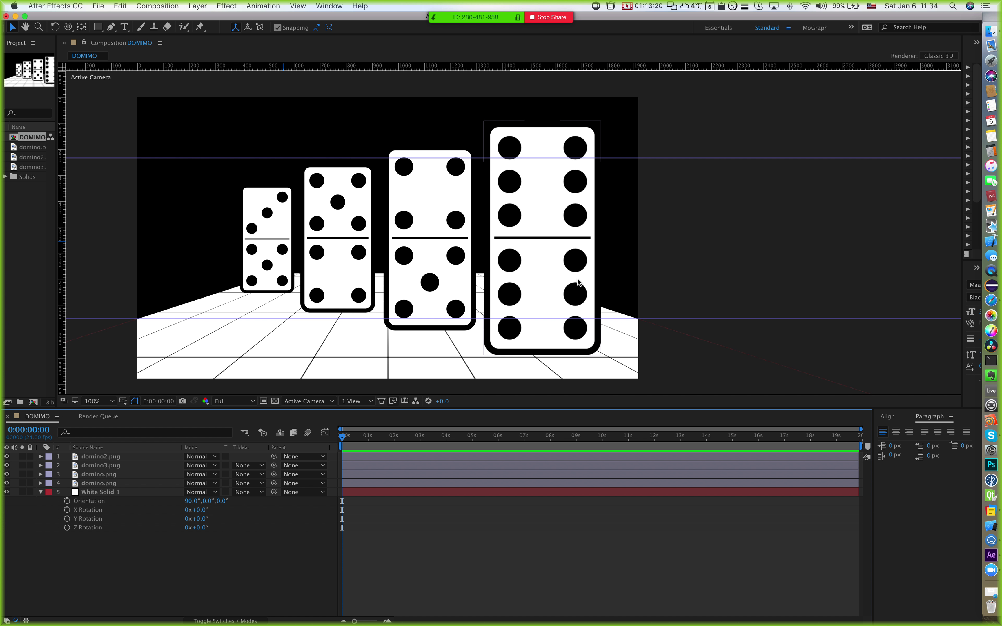
# Step: Widen the Project panel enough to show the full item names beside the composition
pyautogui.press('h')
pyautogui.moveTo(136, 231); pyautogui.dragTo(195, 227)
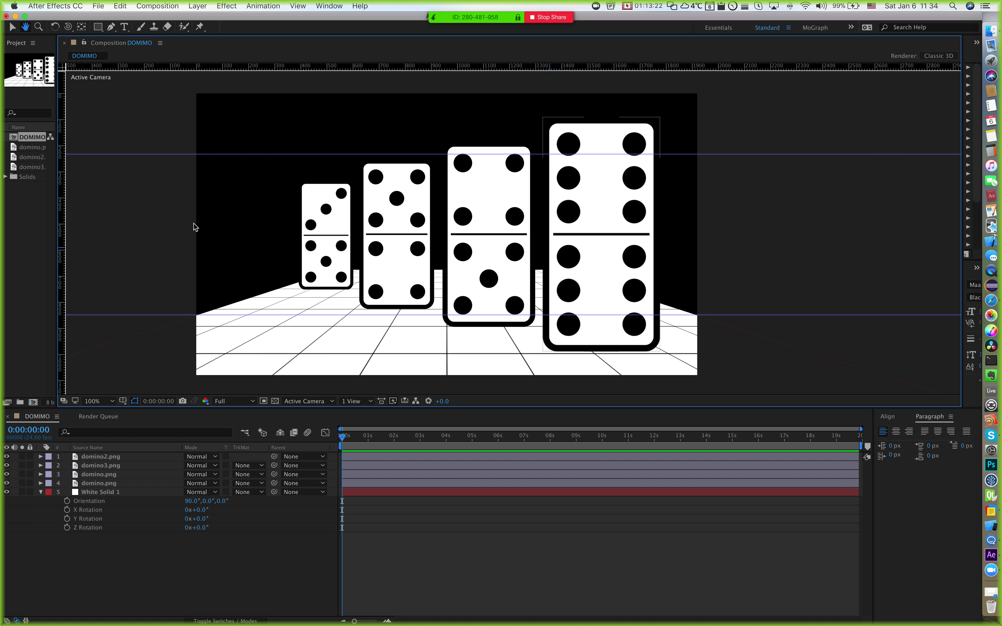
pyautogui.press('v')
pyautogui.moveTo(58, 224); pyautogui.dragTo(172, 228)
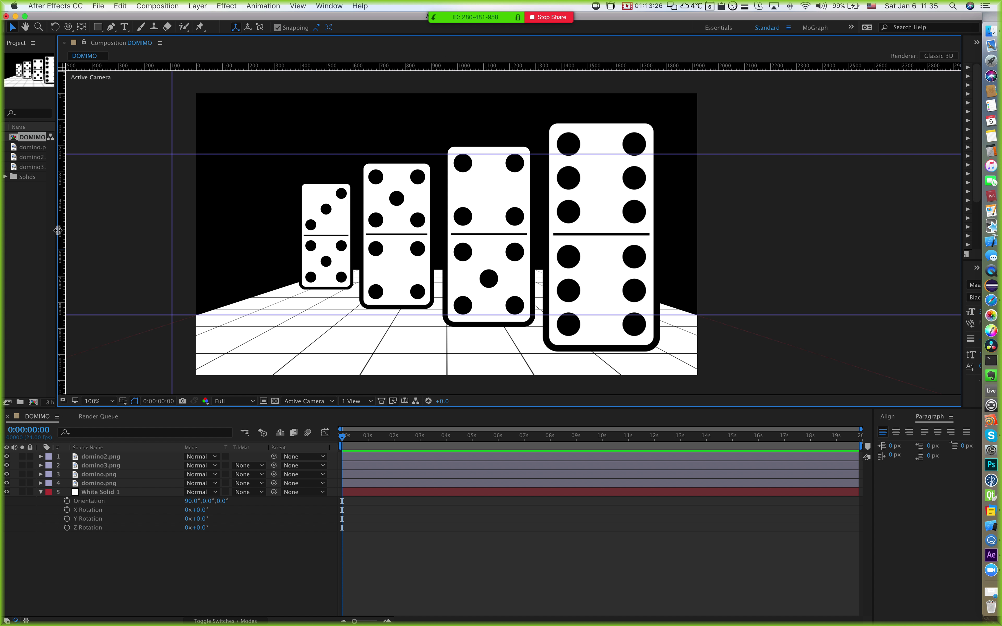
pyautogui.moveTo(58, 230); pyautogui.dragTo(144, 232)
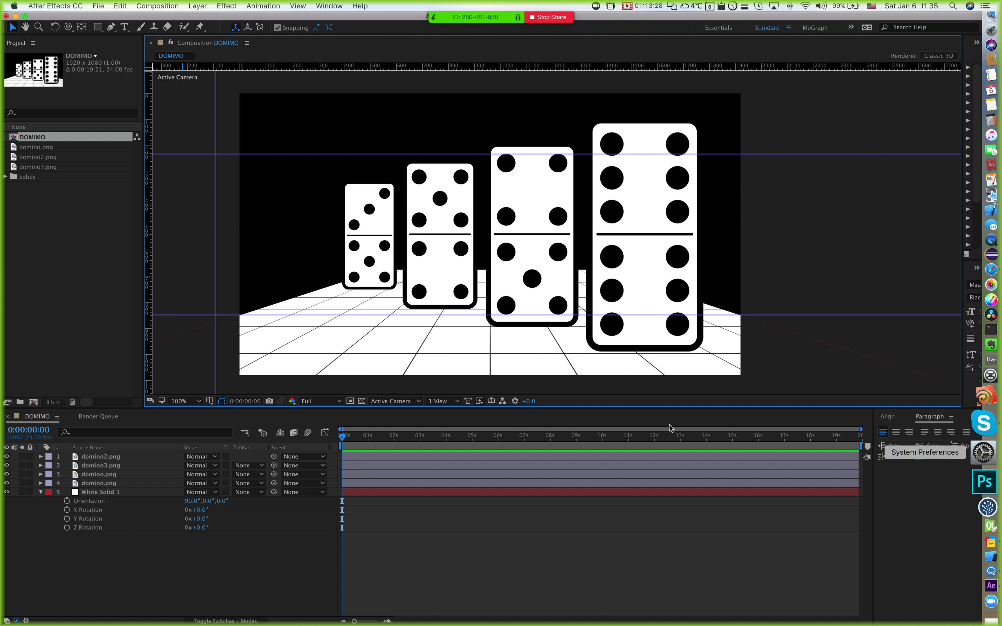
# Step: Review the available 3D views in the composition viewer and collapse the White Solid 1 layer's rotation properties
pyautogui.click(383, 401)
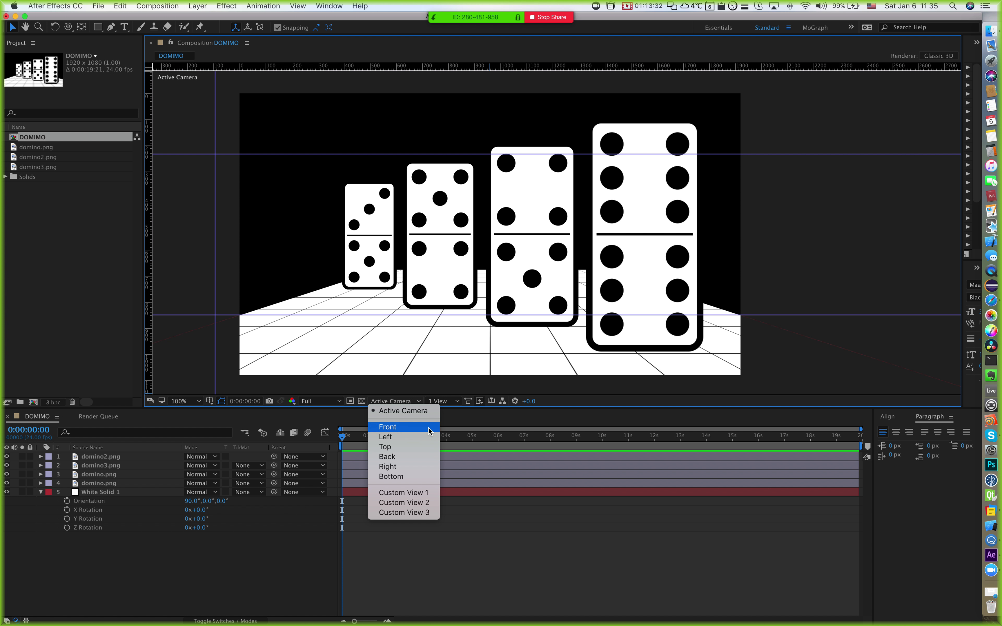
pyautogui.click(821, 238)
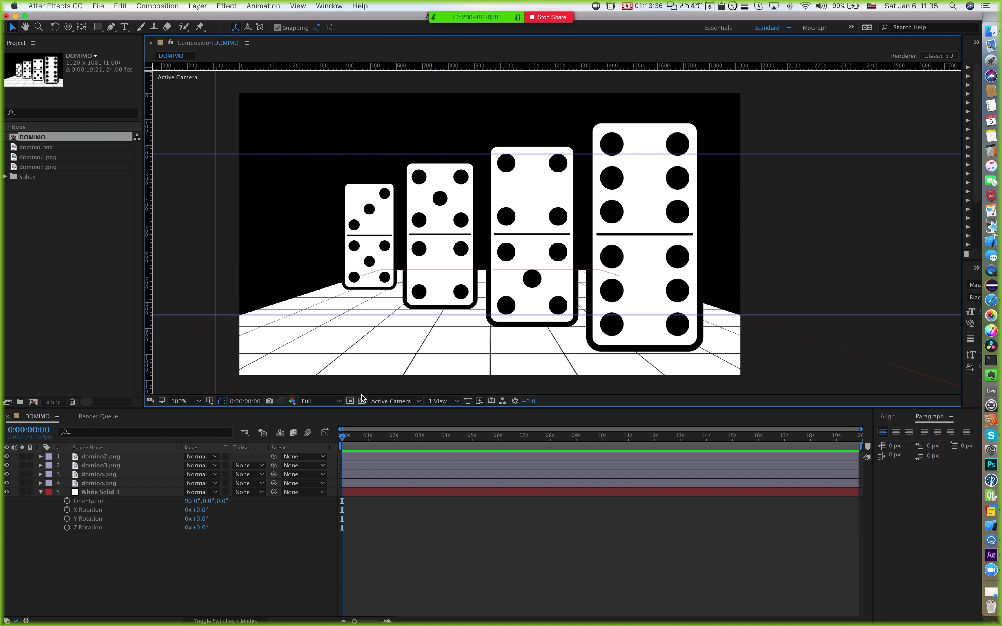
pyautogui.click(385, 401)
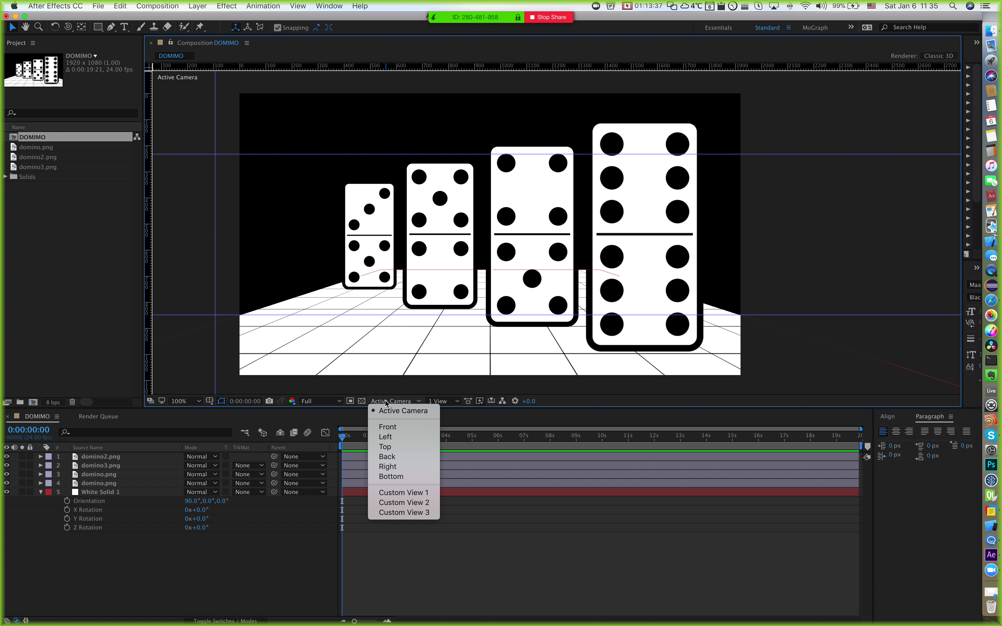
pyautogui.click(790, 274)
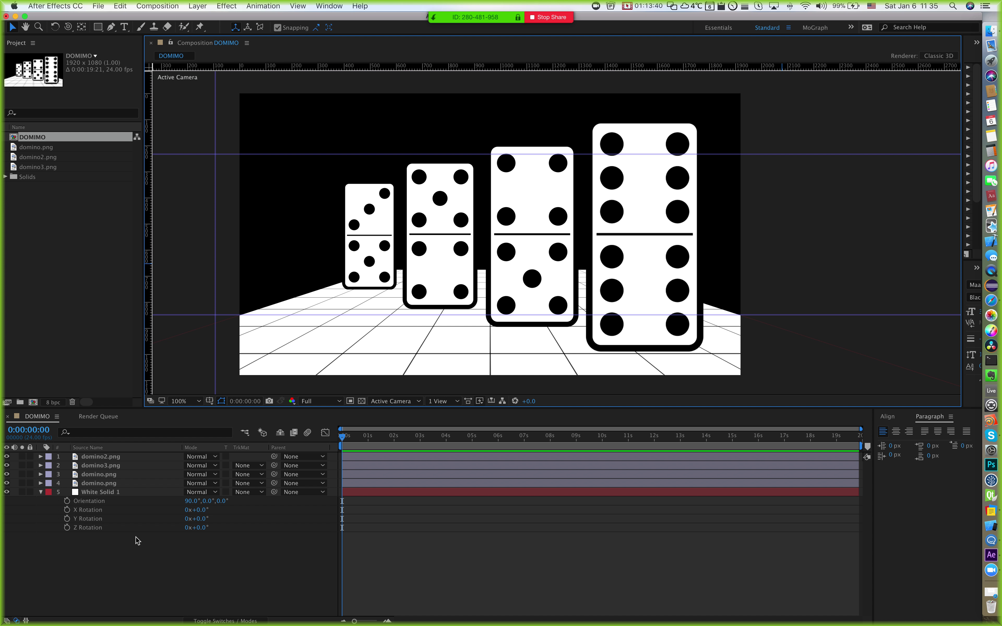
pyautogui.click(40, 492)
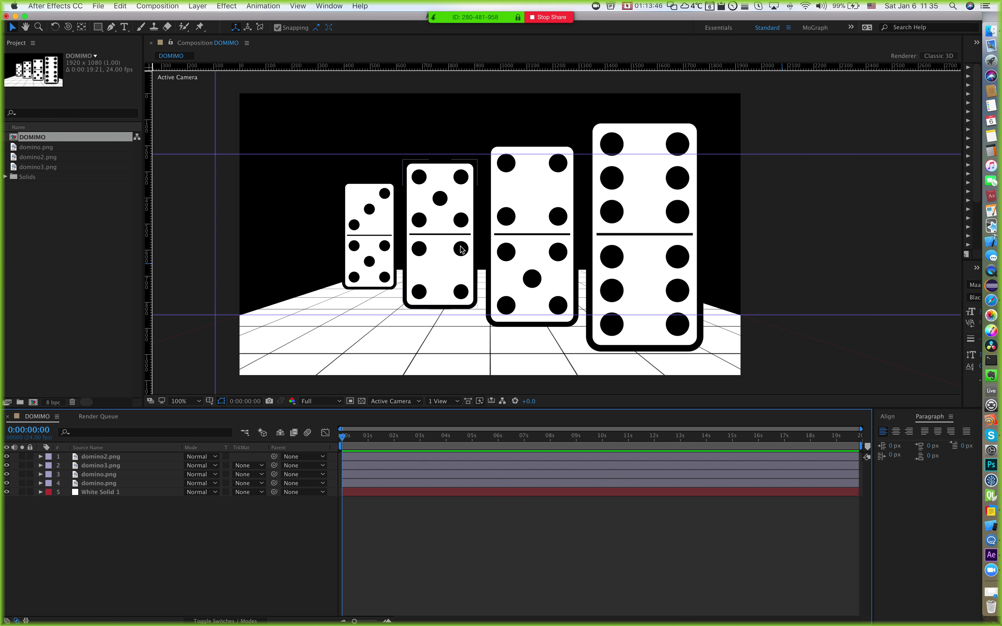
pyautogui.click(390, 401)
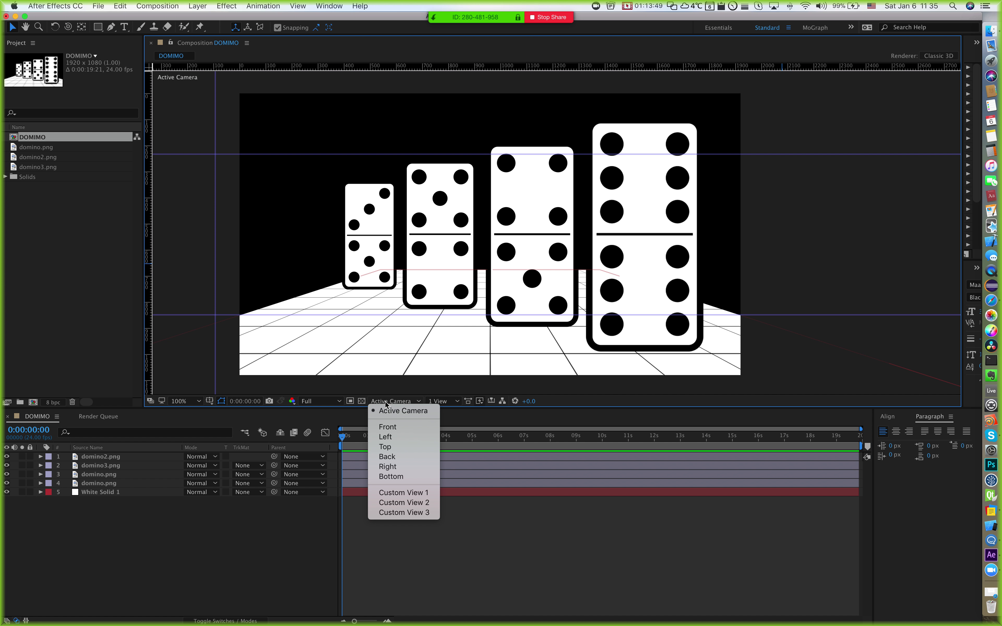
pyautogui.click(562, 531)
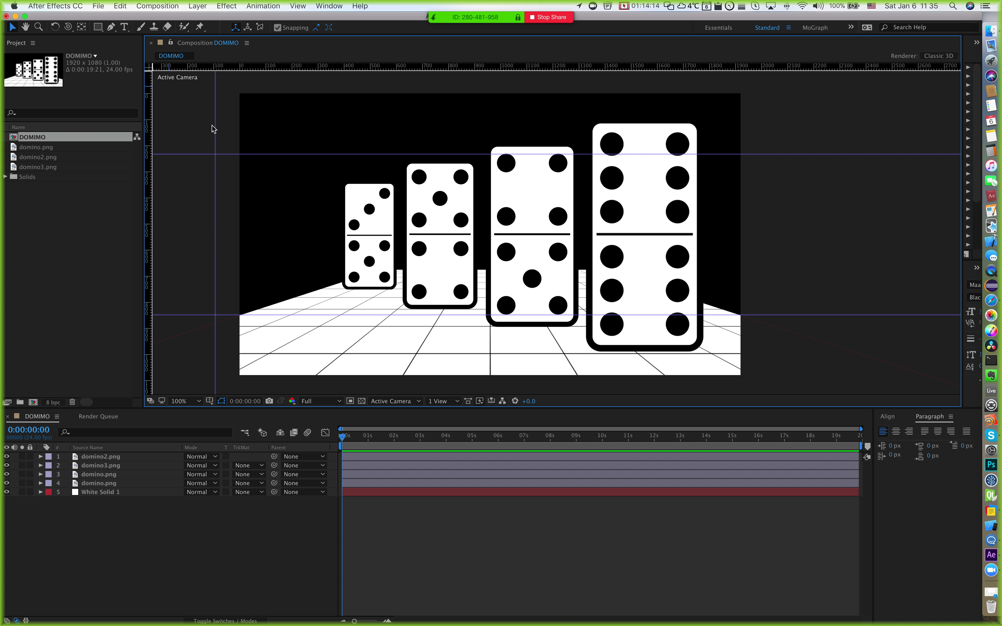
# Step: Activate the Track Z Camera Tool and replace it with the Unified Camera Tool
pyautogui.click(68, 28)
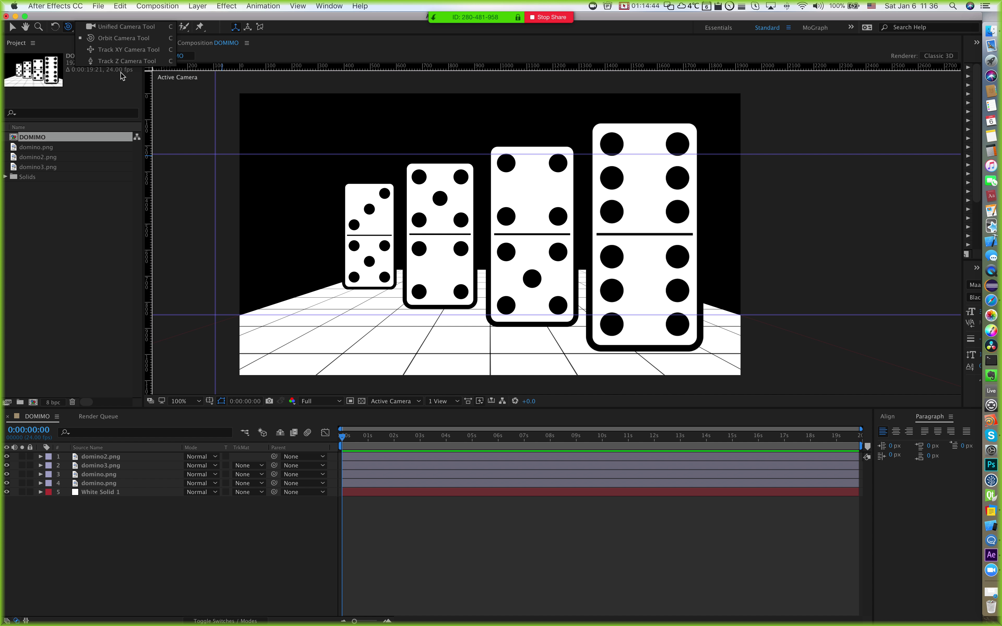
pyautogui.click(109, 62)
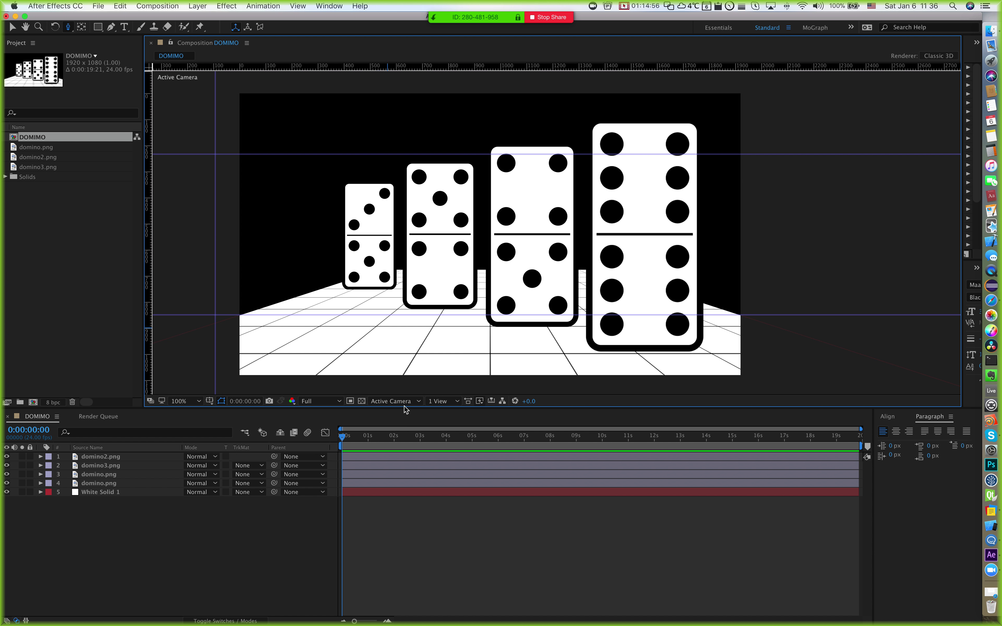
pyautogui.rightClick(477, 307)
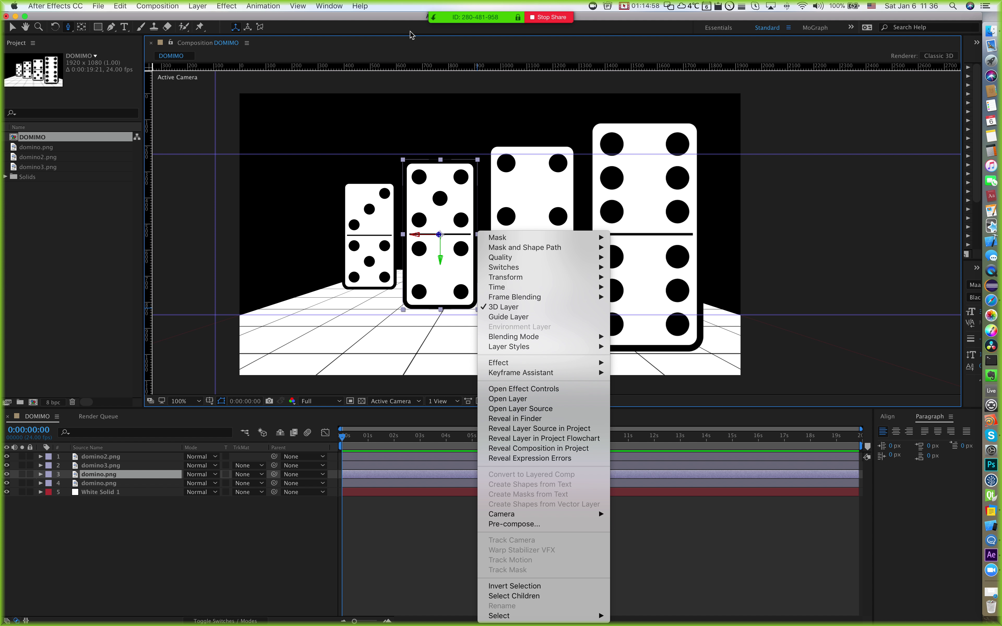
pyautogui.press('Escape')
pyautogui.moveTo(72, 29); pyautogui.dragTo(104, 27)
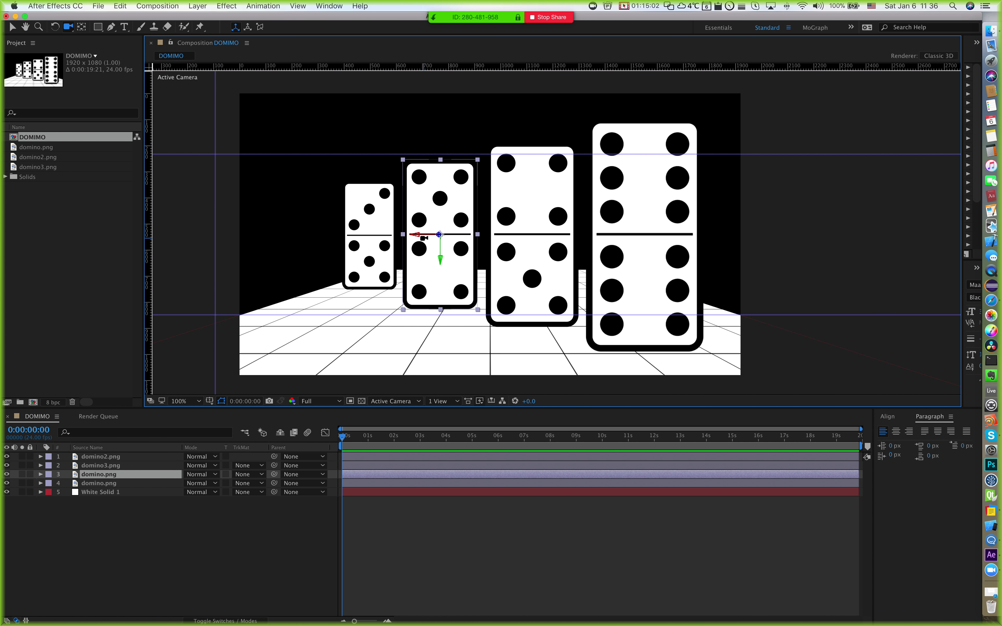
pyautogui.hotkey('ctrl', 'Up')
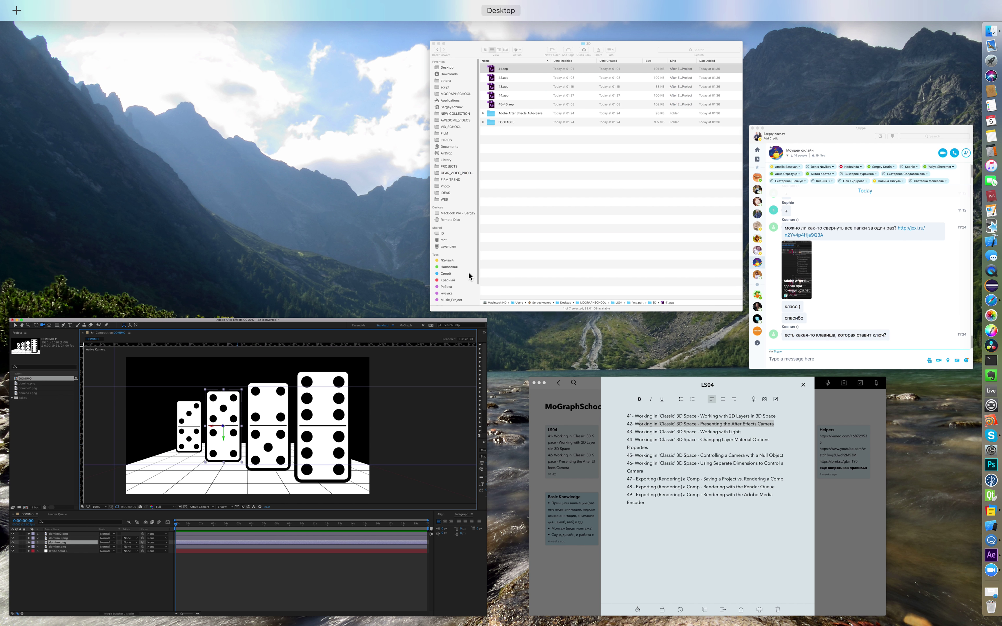
pyautogui.hotkey('ctrl', 'Up')
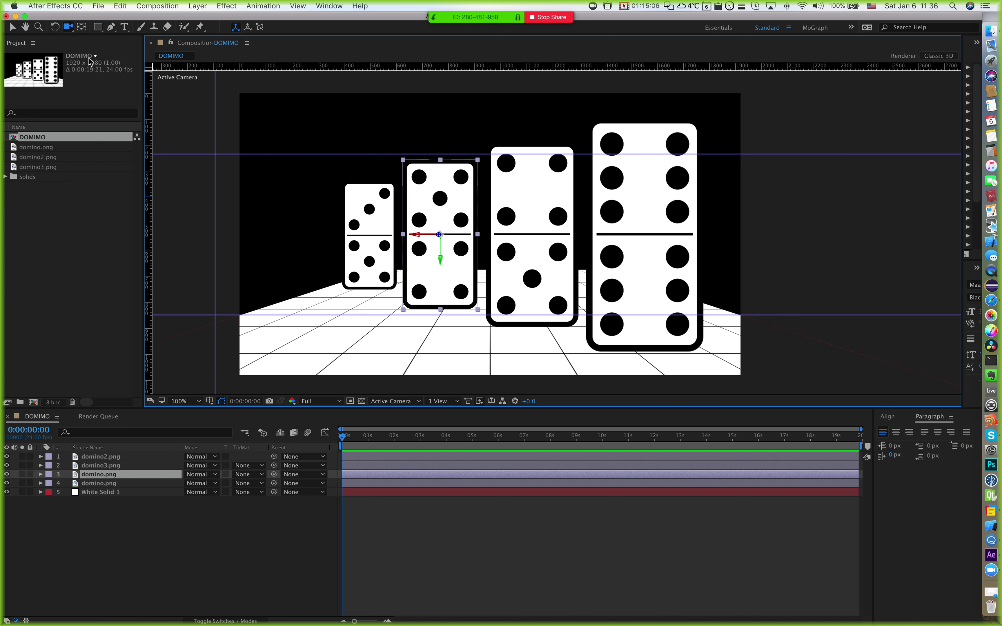
# Step: Return to the Selection Tool and select the second-largest domino in the composition
pyautogui.click(13, 27)
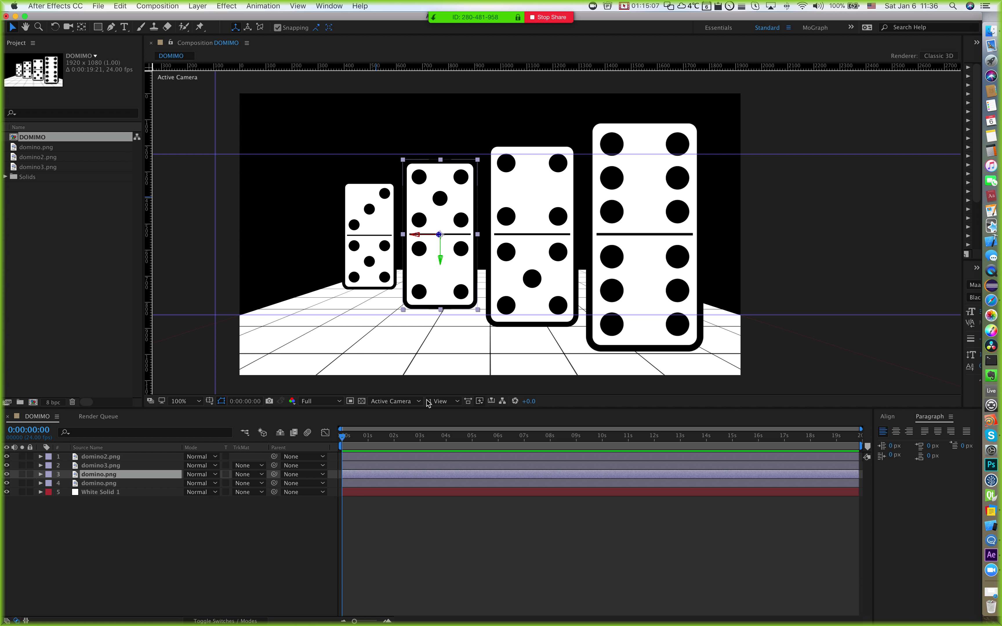
pyautogui.click(744, 285)
pyautogui.click(562, 277)
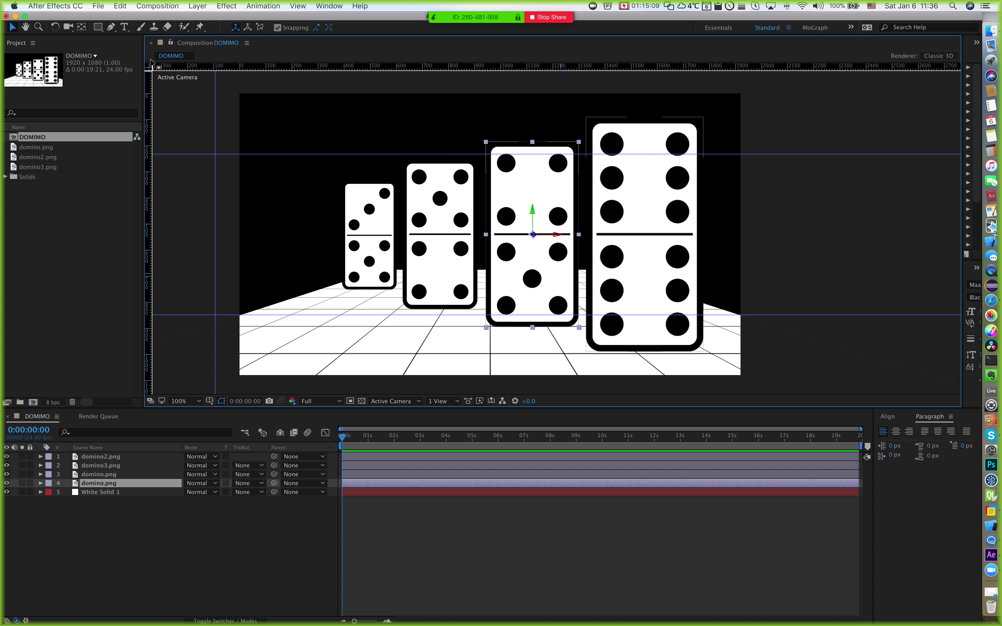
# Step: Choose the Track Z Camera Tool and replace it with the Orbit Camera Tool
pyautogui.click(68, 27)
pyautogui.click(69, 27)
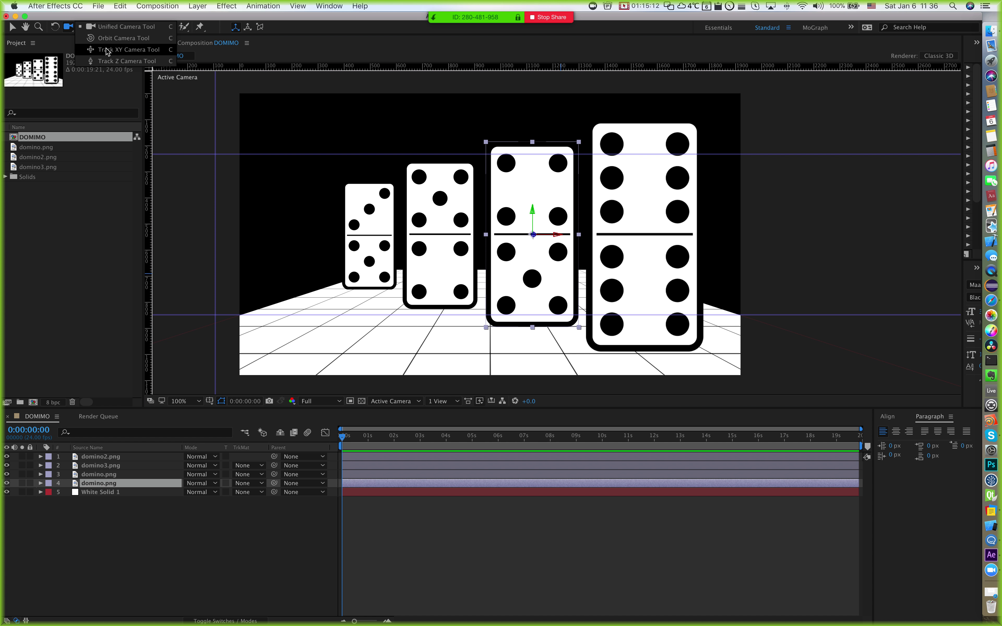
pyautogui.click(104, 61)
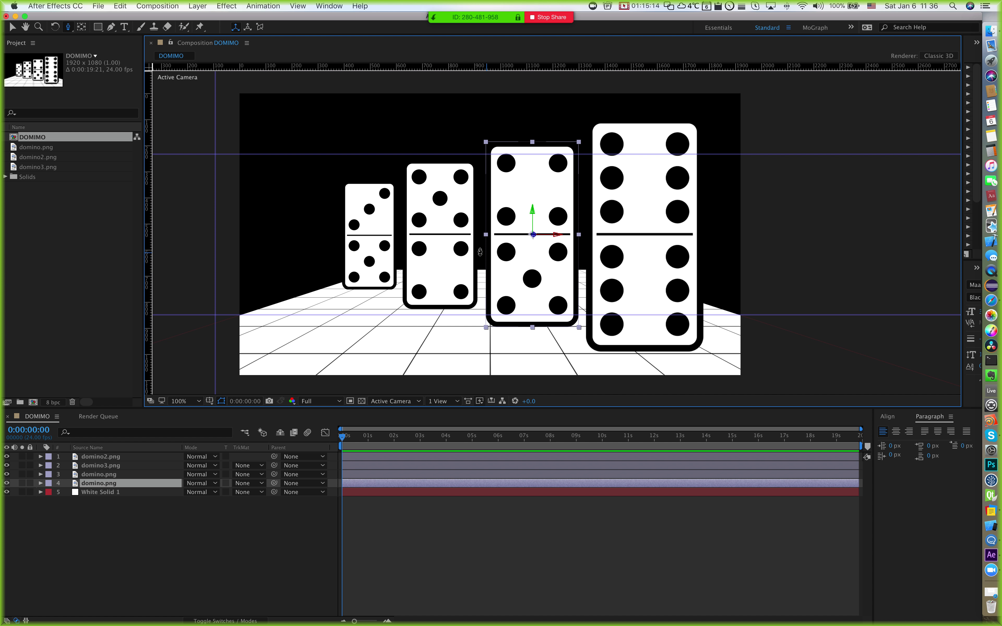
pyautogui.click(68, 27)
pyautogui.click(101, 40)
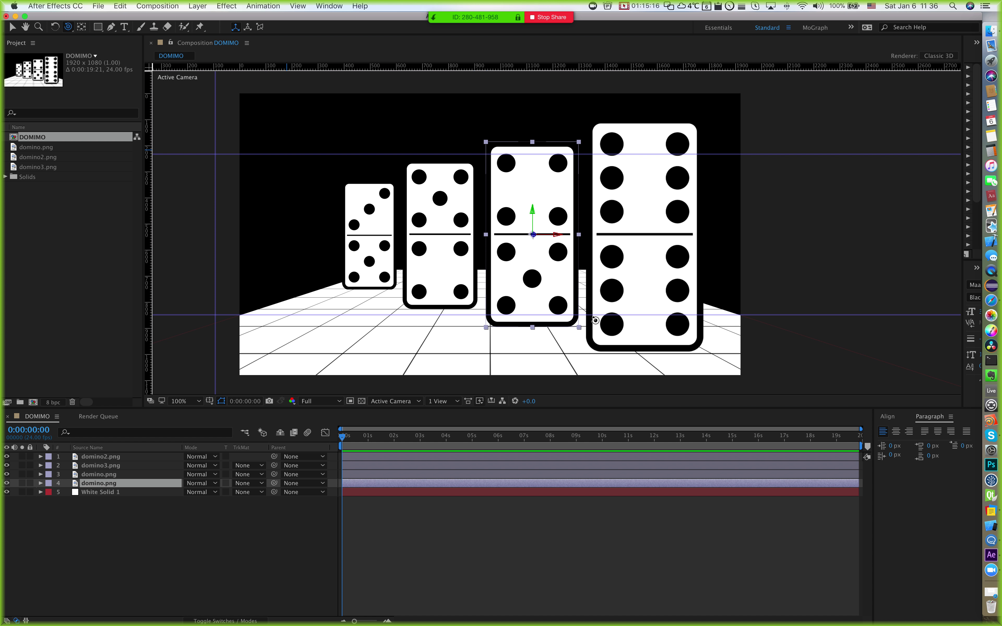
# Step: Switch the viewer to Custom View 1 and orbit it until the dominoes face the viewer at a lower angle
pyautogui.click(396, 402)
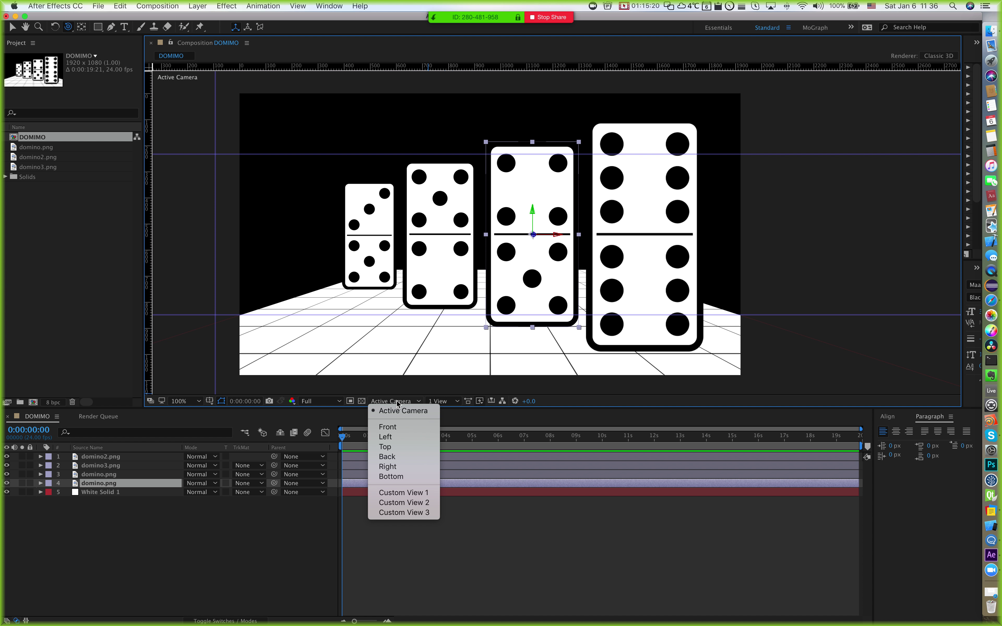
pyautogui.click(403, 492)
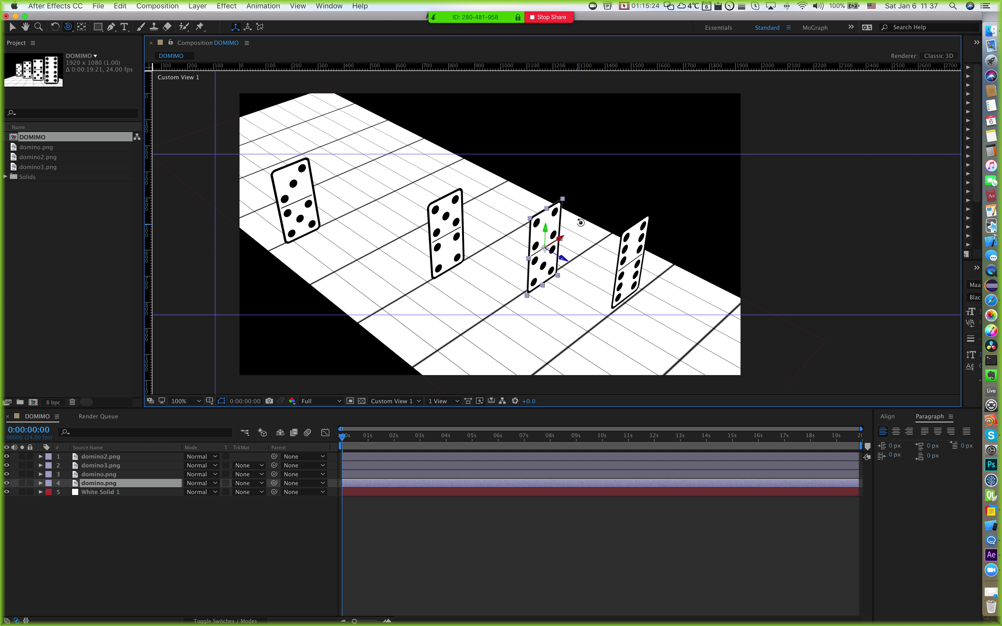
pyautogui.moveTo(552, 222); pyautogui.dragTo(539, 218)
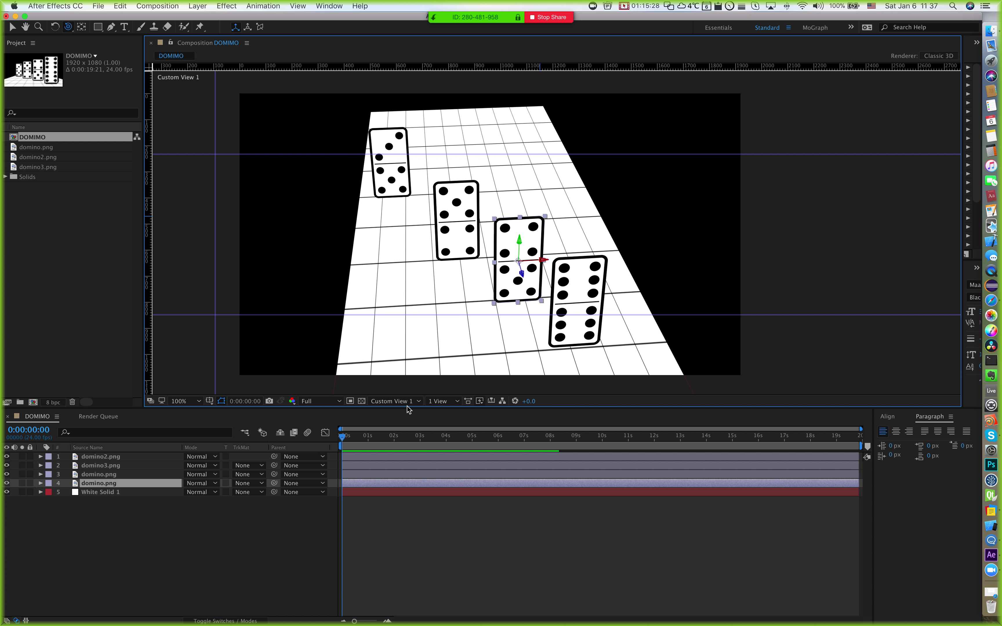
pyautogui.click(393, 401)
pyautogui.press('Escape')
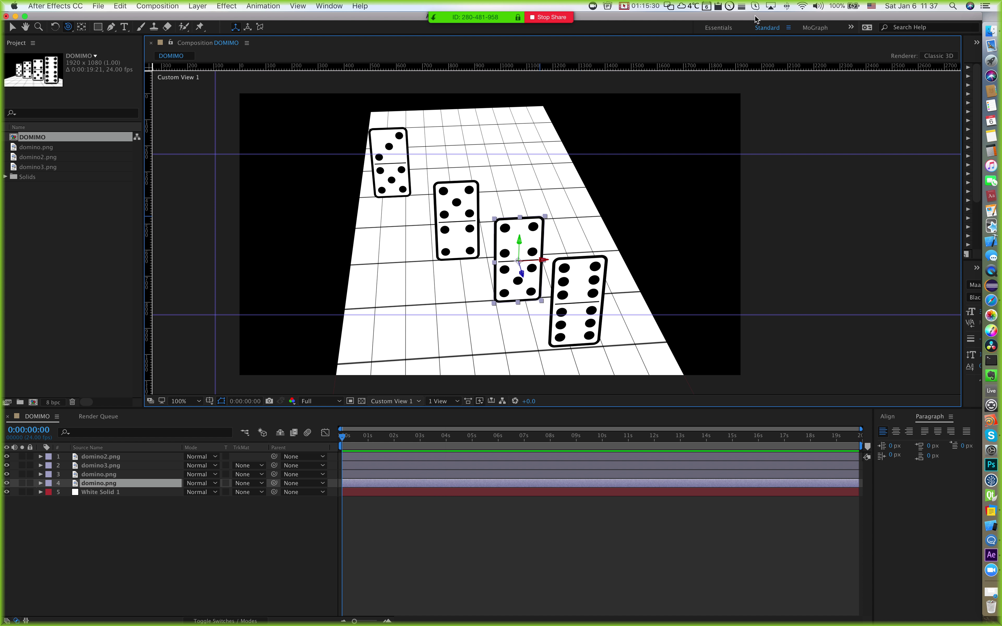
pyautogui.click(567, 272)
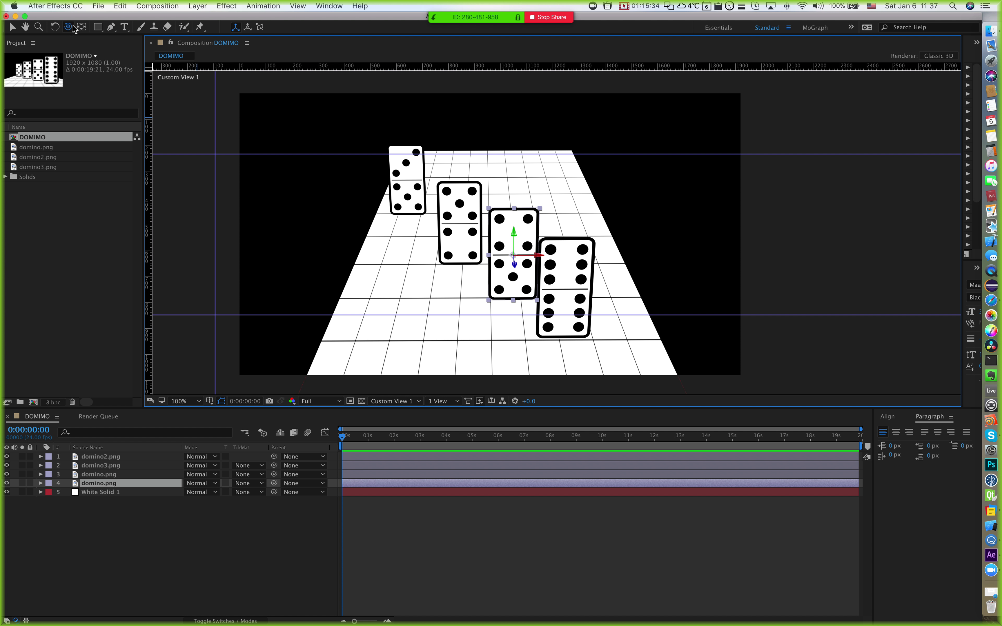
# Step: Dolly Custom View 1 toward and away from the dominoes with the Track Z Camera Tool
pyautogui.moveTo(69, 26); pyautogui.dragTo(118, 61)
pyautogui.moveTo(491, 266); pyautogui.dragTo(491, 214)
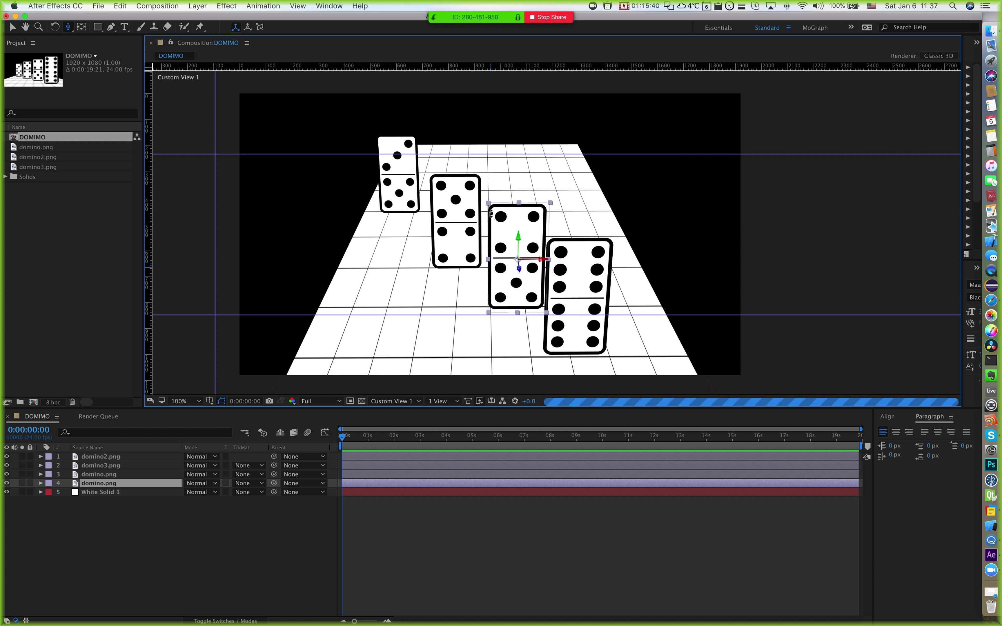
pyautogui.scroll(2, 491, 212)
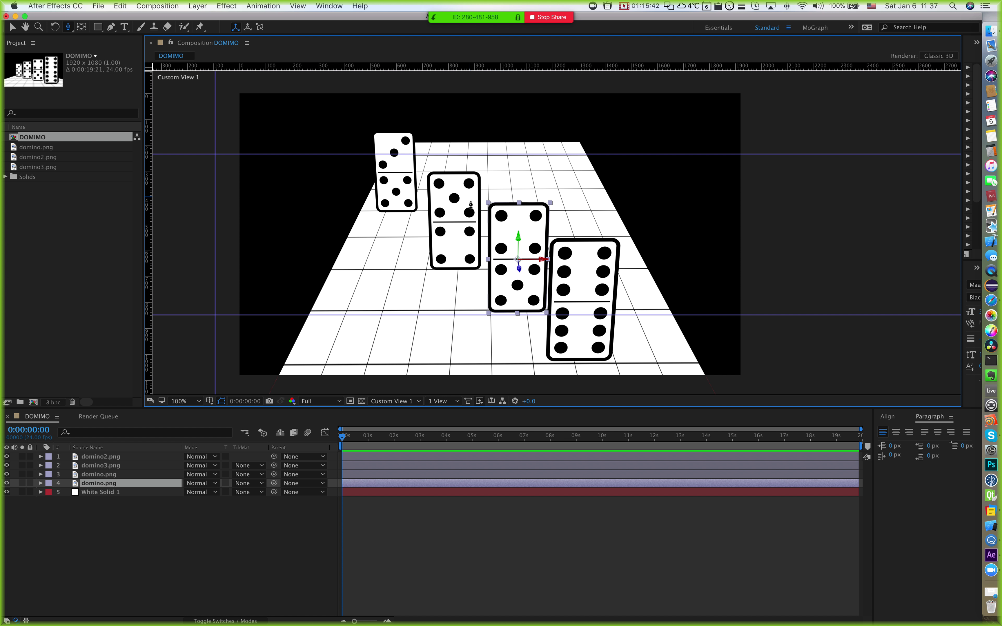
pyautogui.scroll(-2, 457, 275)
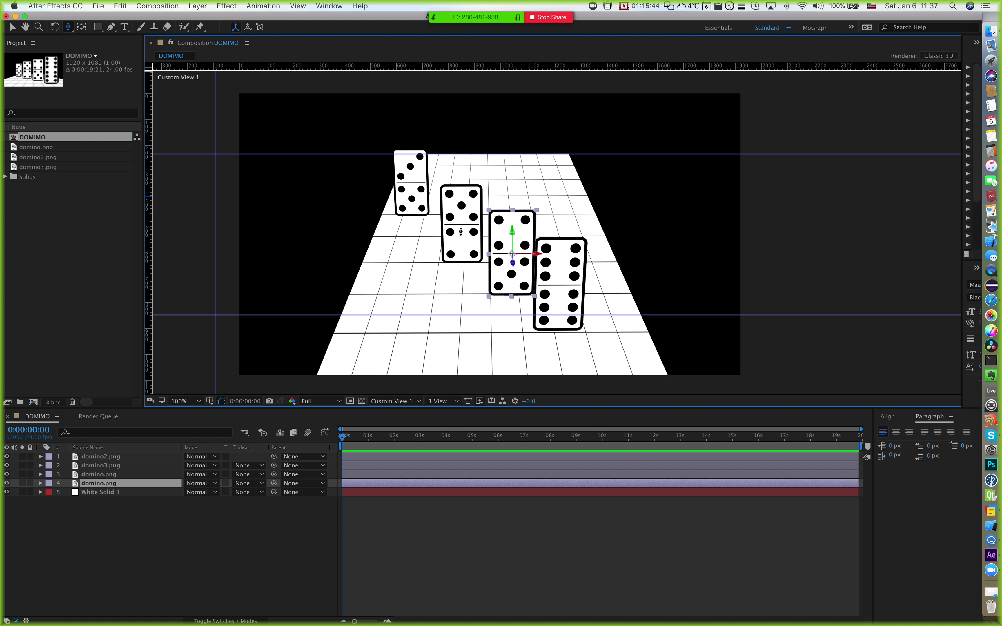
pyautogui.moveTo(461, 231); pyautogui.dragTo(466, 171)
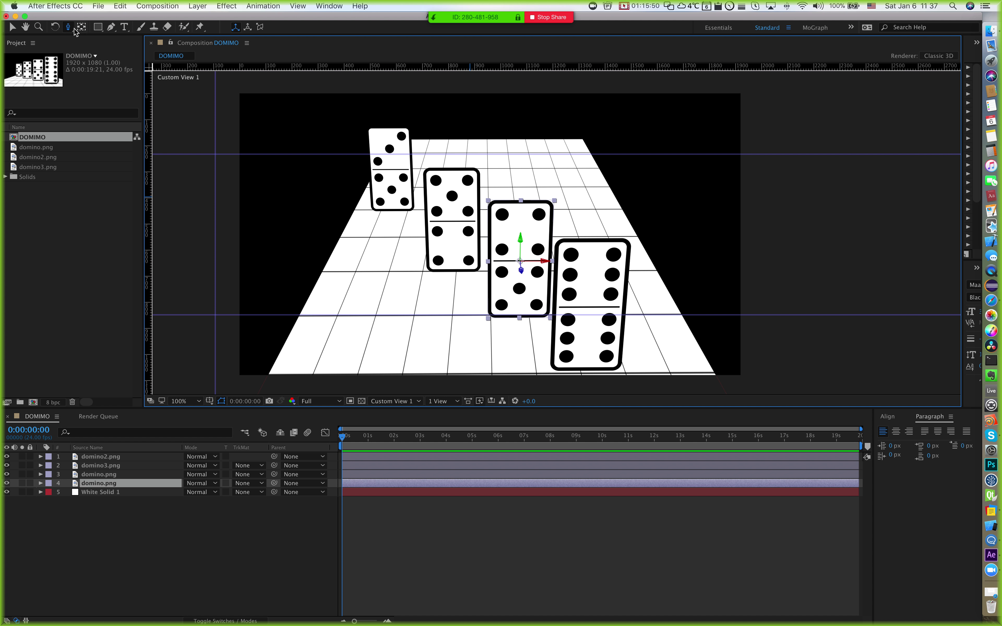
pyautogui.moveTo(69, 27); pyautogui.dragTo(128, 61)
pyautogui.moveTo(503, 185); pyautogui.dragTo(489, 318)
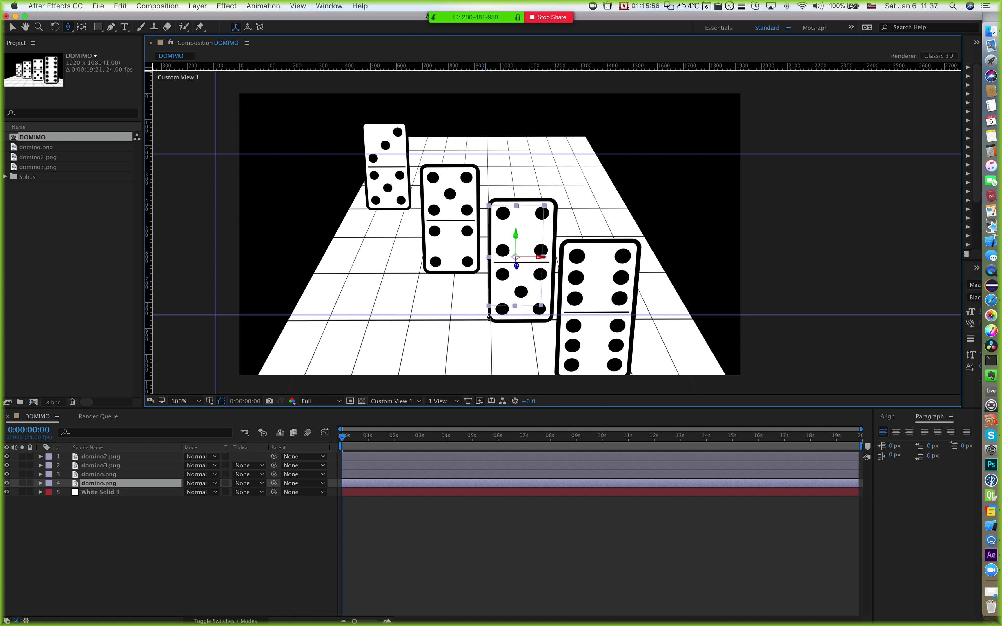
# Step: Pan Custom View 1 sideways with the Track XY Camera Tool, including a slight orbit to a lower angle between pans
pyautogui.moveTo(69, 27); pyautogui.dragTo(127, 49)
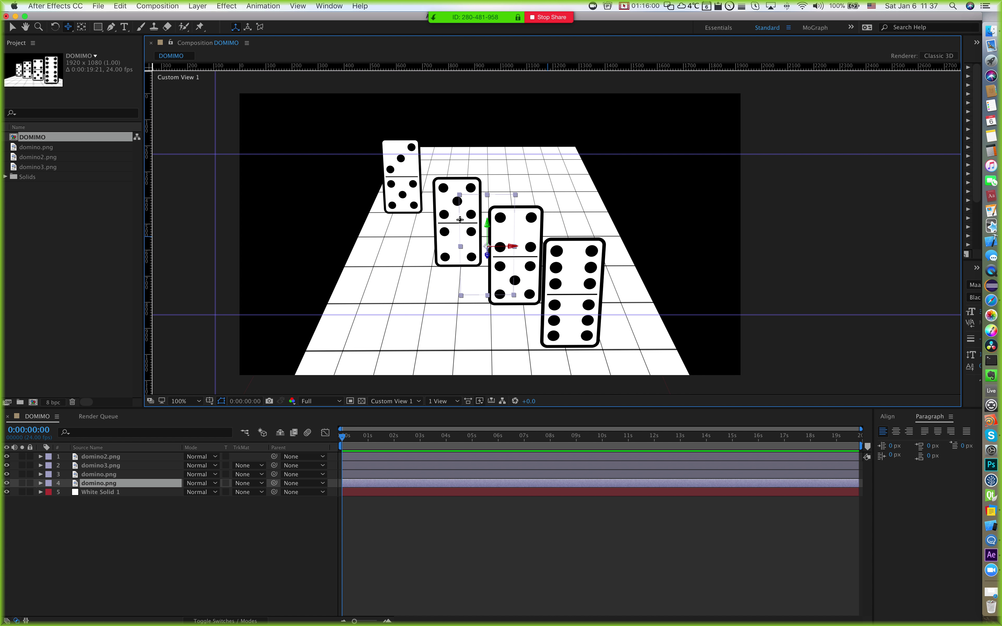
pyautogui.moveTo(529, 229); pyautogui.dragTo(683, 259)
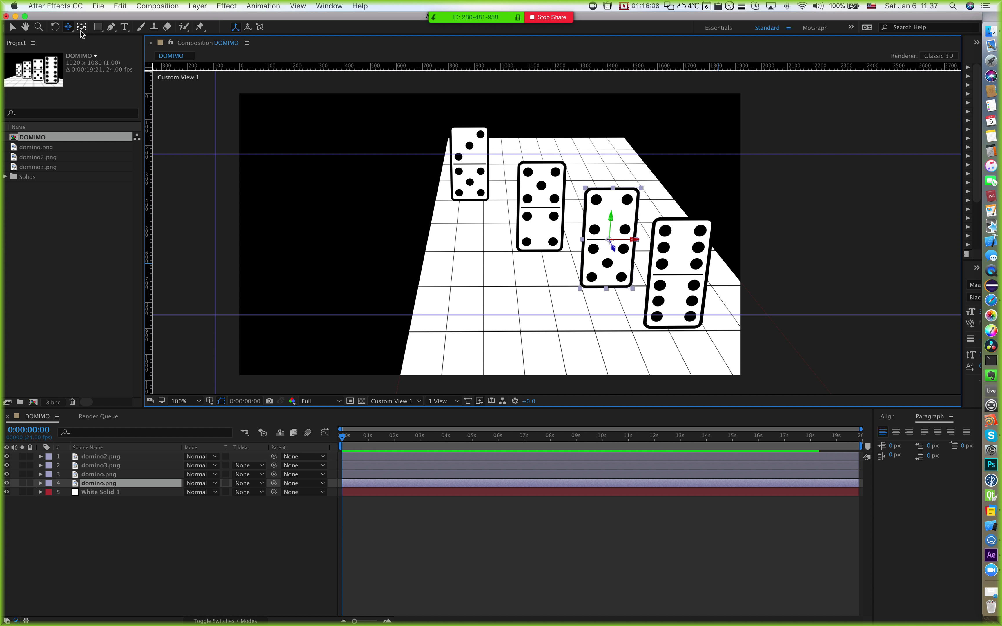
pyautogui.moveTo(68, 26); pyautogui.dragTo(103, 38)
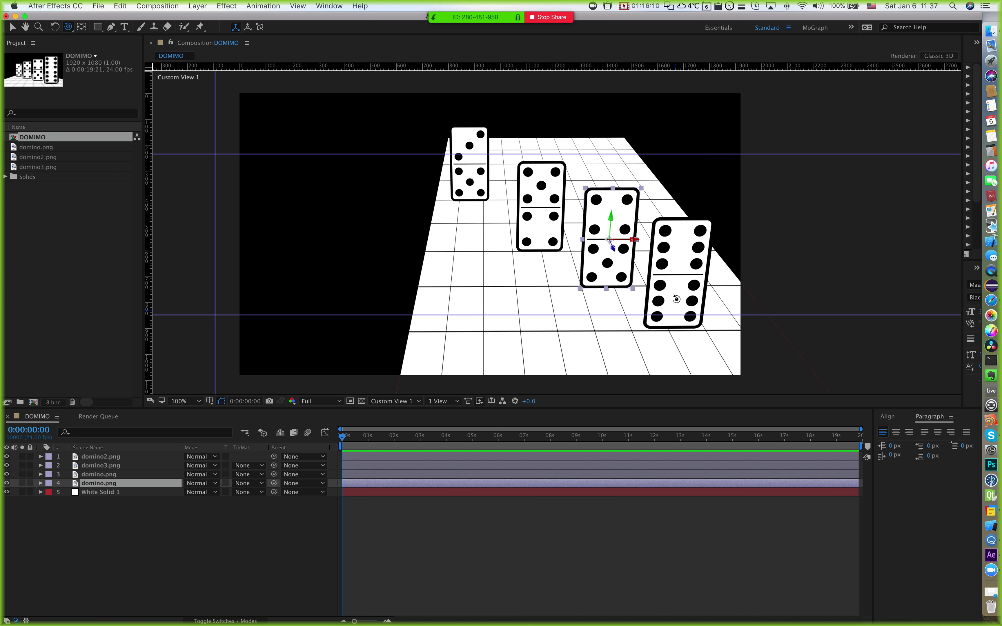
pyautogui.moveTo(676, 299)
pyautogui.mouseDown()
pyautogui.moveTo(677, 286)
pyautogui.moveTo(668, 302)
pyautogui.mouseUp()
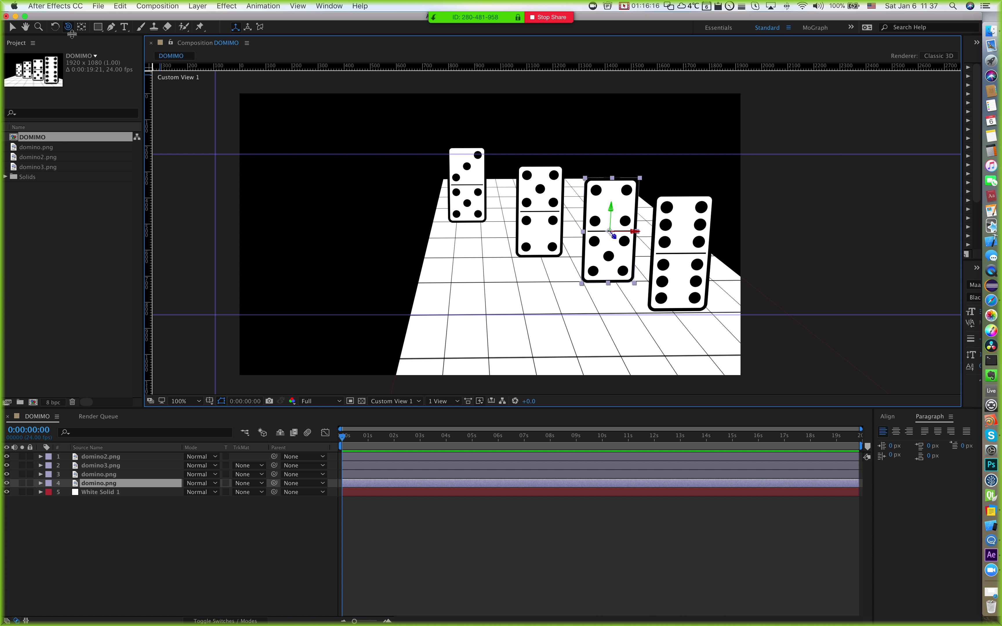
pyautogui.moveTo(69, 28); pyautogui.dragTo(91, 50)
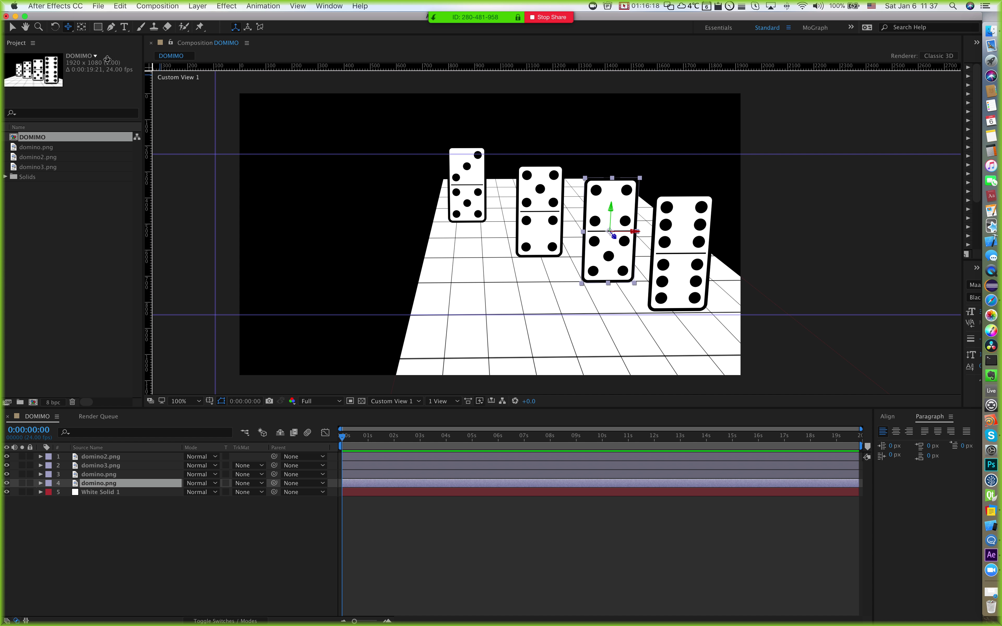
pyautogui.moveTo(685, 247); pyautogui.dragTo(574, 244)
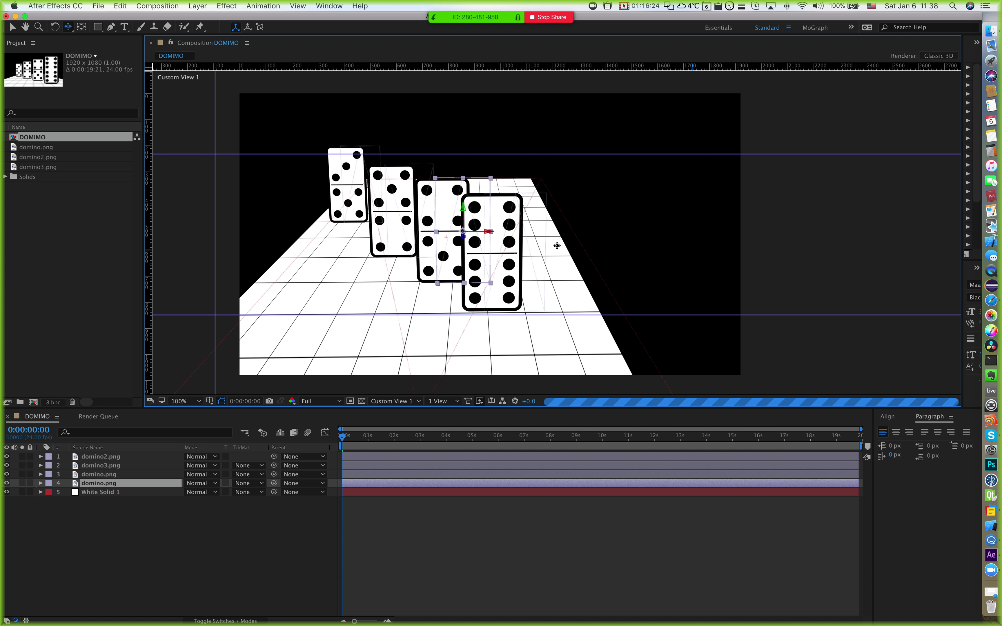
# Step: Return the viewer from Custom View 1 to Active Camera, choose the Selection Tool and deselect the domino layer
pyautogui.click(394, 401)
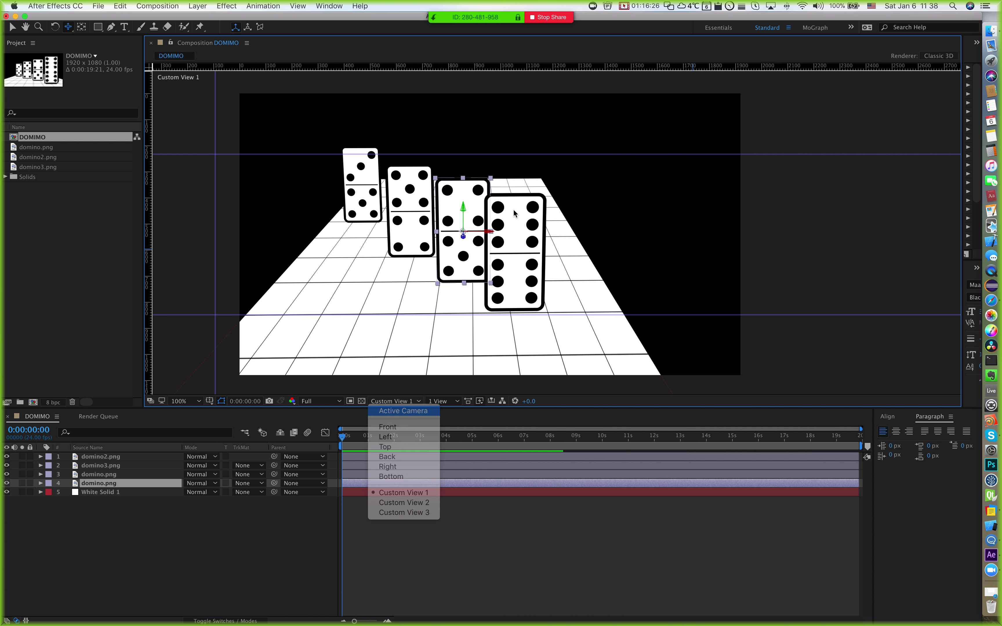
pyautogui.click(400, 411)
pyautogui.click(13, 26)
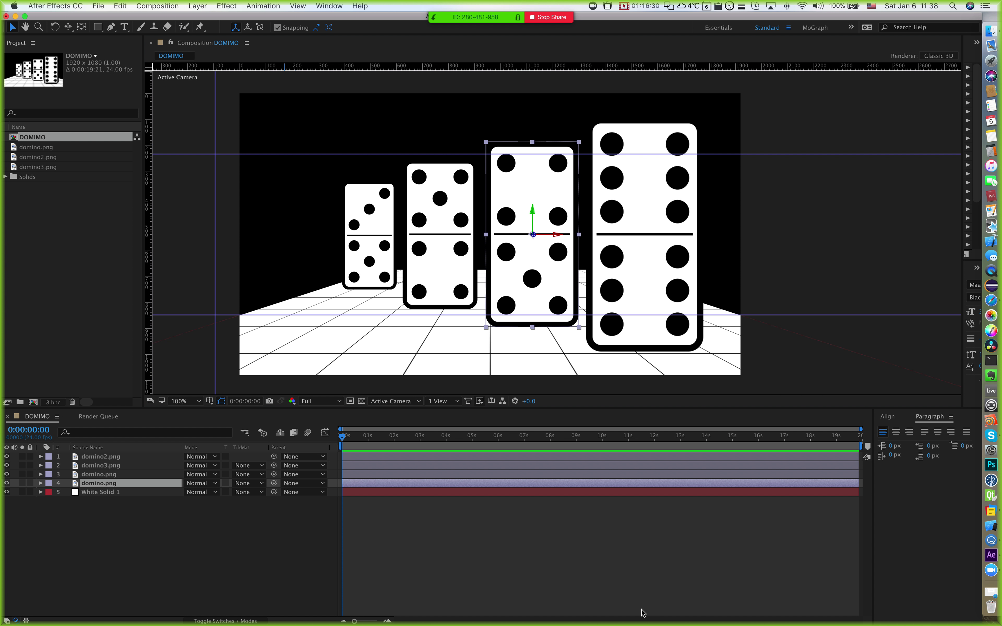
pyautogui.click(509, 574)
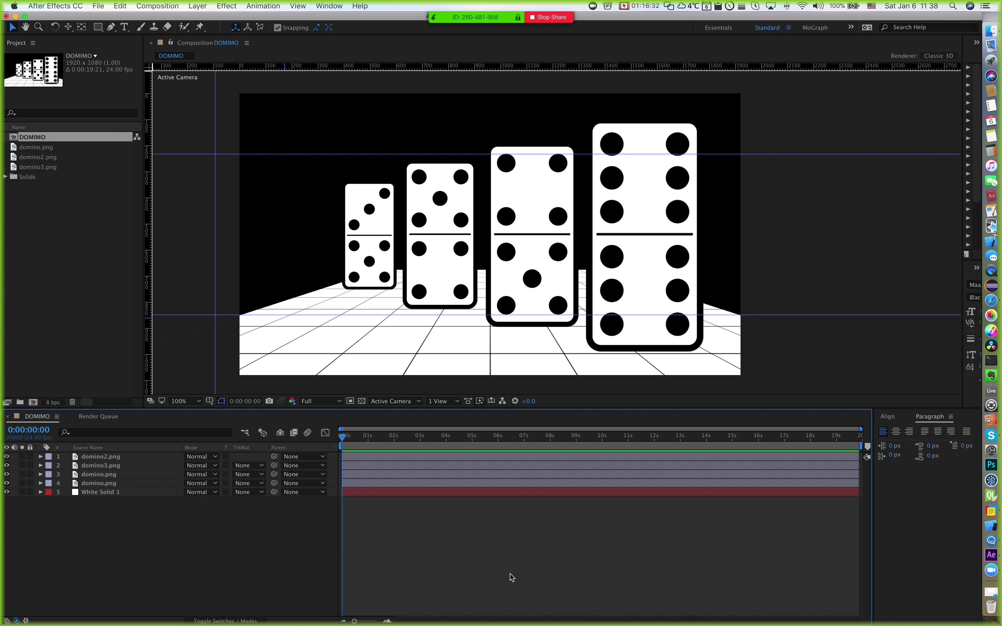
# Step: Show the layer switches in the timeline in place of the modes and select all five layers
pyautogui.moveTo(158, 505); pyautogui.dragTo(90, 436)
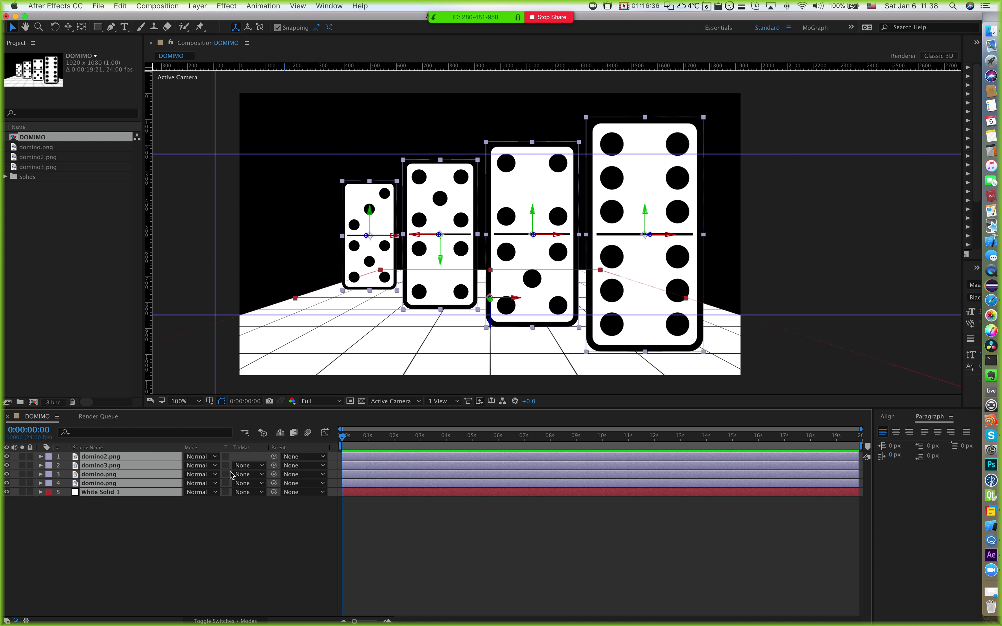
pyautogui.press('F4')
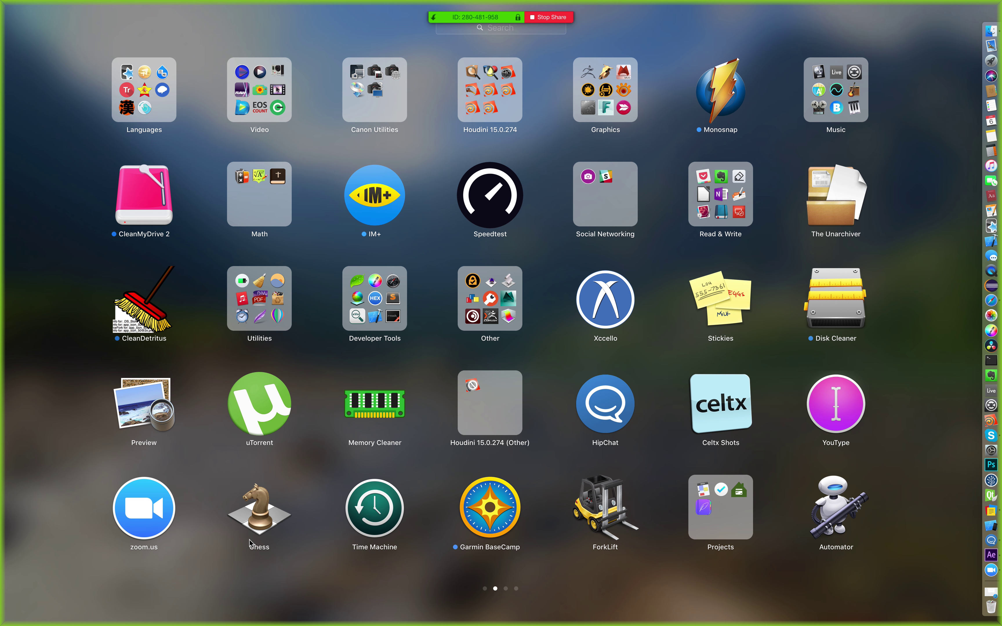
pyautogui.press('F4')
pyautogui.click(239, 527)
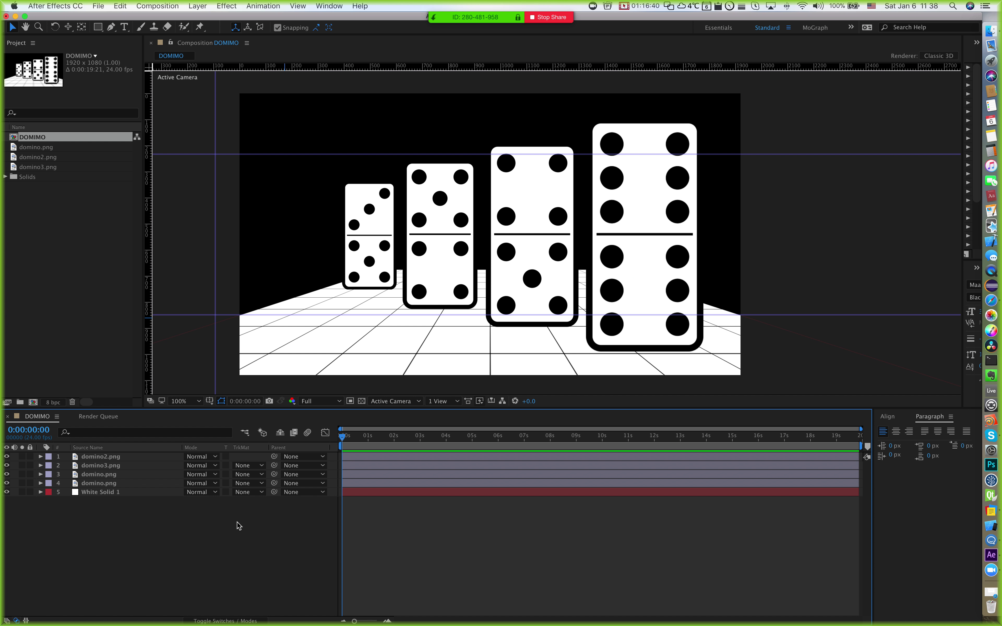
pyautogui.press('F4')
pyautogui.moveTo(173, 528); pyautogui.dragTo(118, 455)
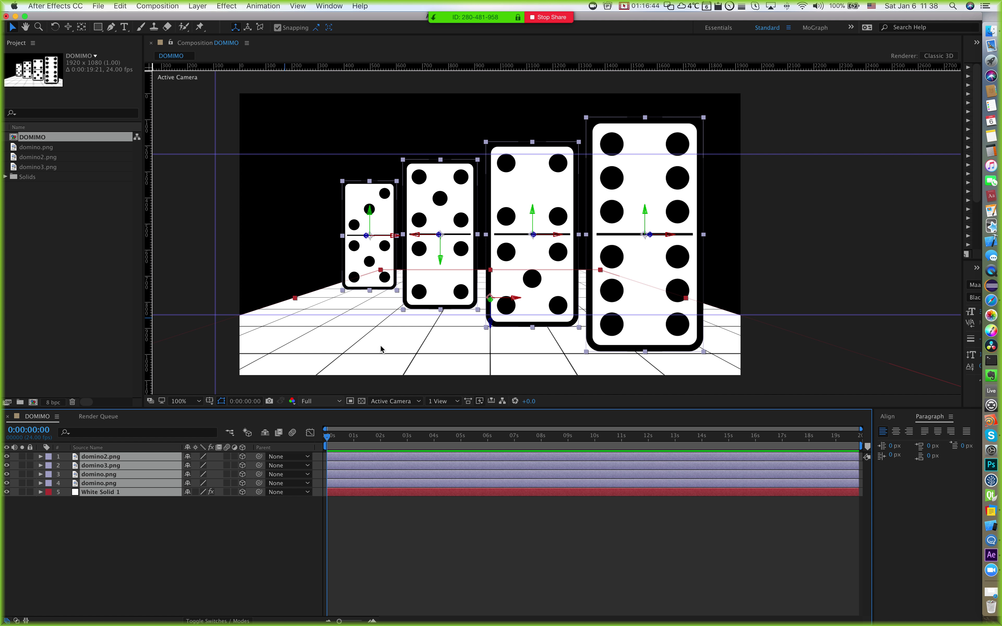
# Step: Turn off the 3D switch for all five layers, restore it and deselect the layers
pyautogui.moveTo(242, 492); pyautogui.dragTo(243, 456)
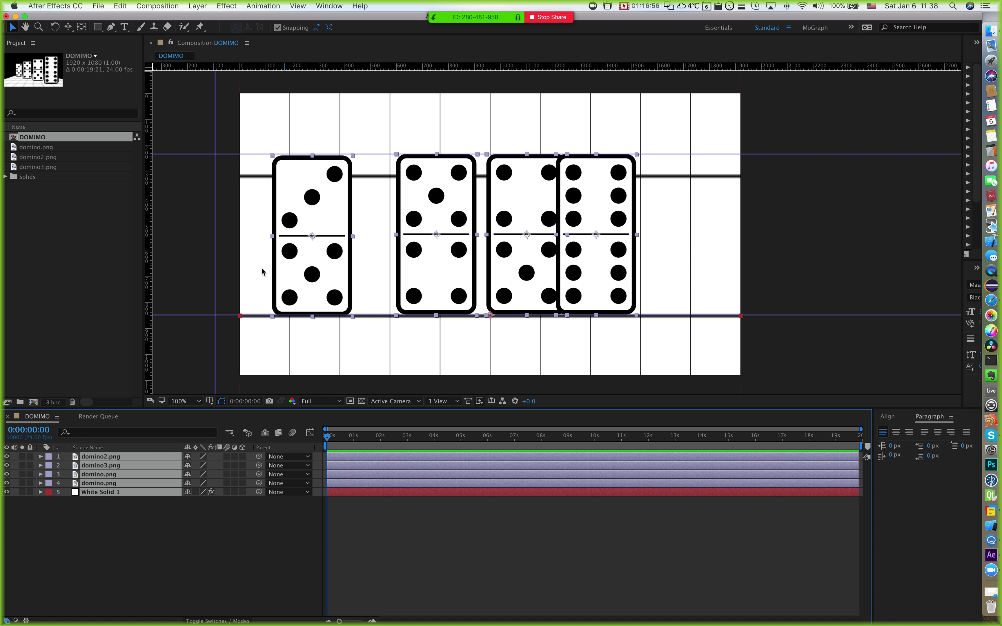
pyautogui.press('super+alt+shift+3')
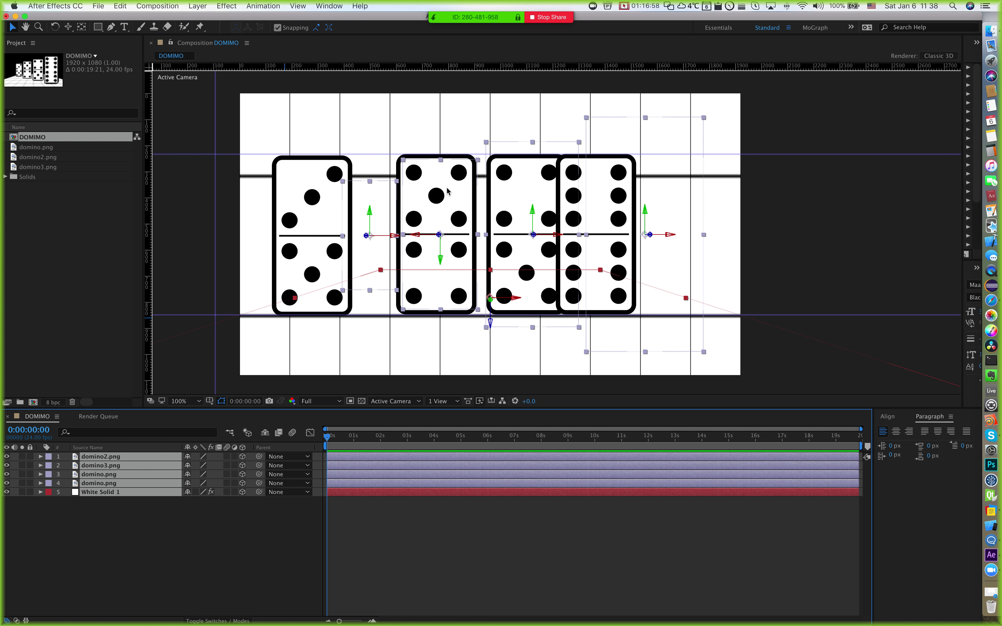
pyautogui.click(763, 208)
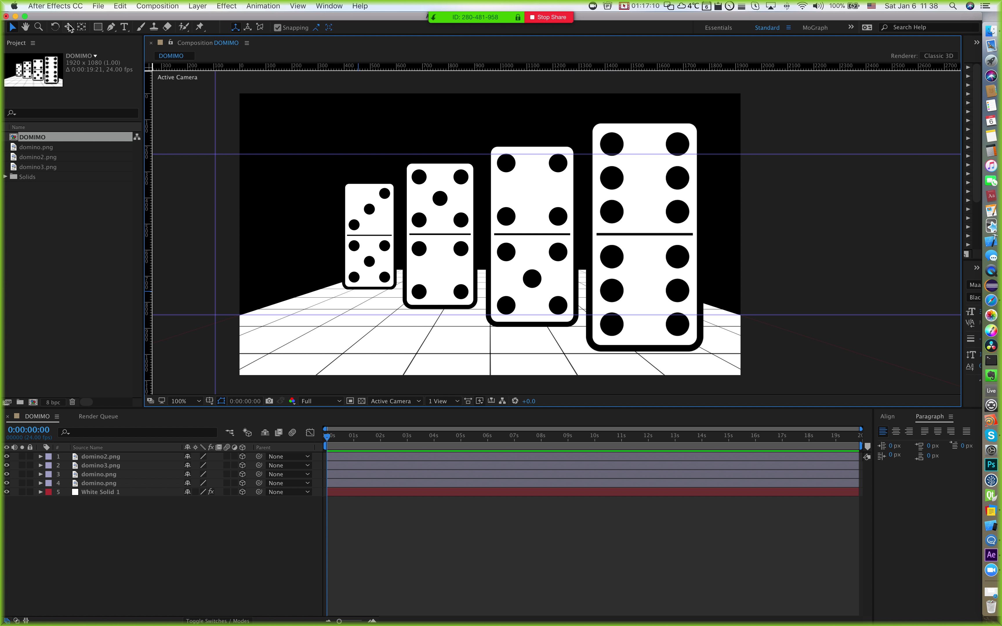
# Step: Choose the Orbit Camera Tool, switch the viewer to Custom View 1 and orbit it sideways around the dominoes
pyautogui.moveTo(67, 27); pyautogui.dragTo(124, 60)
pyautogui.moveTo(68, 27); pyautogui.dragTo(87, 38)
pyautogui.click(395, 401)
pyautogui.click(403, 493)
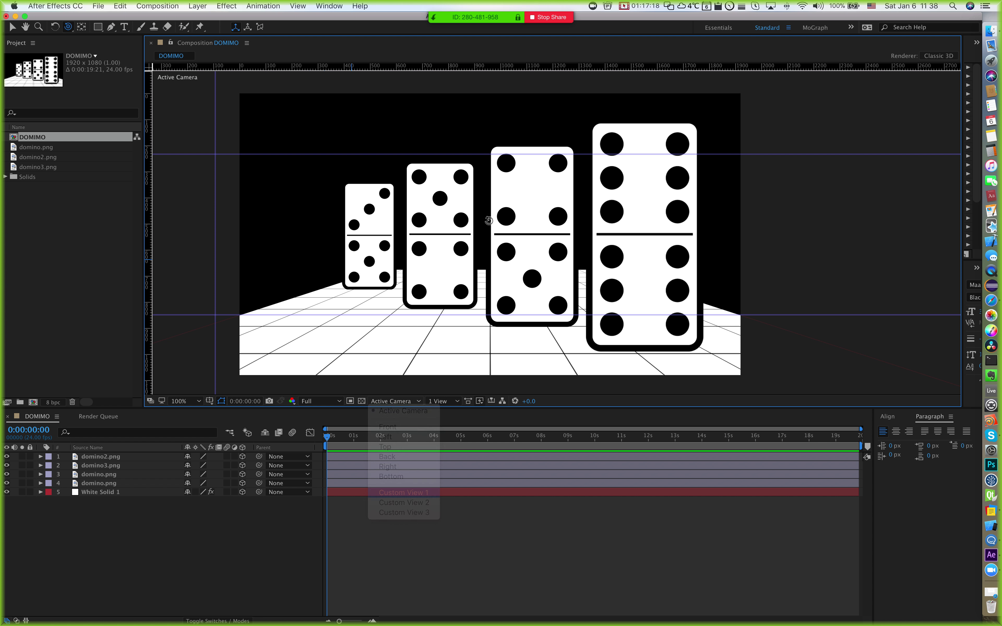
pyautogui.moveTo(494, 247); pyautogui.dragTo(523, 249)
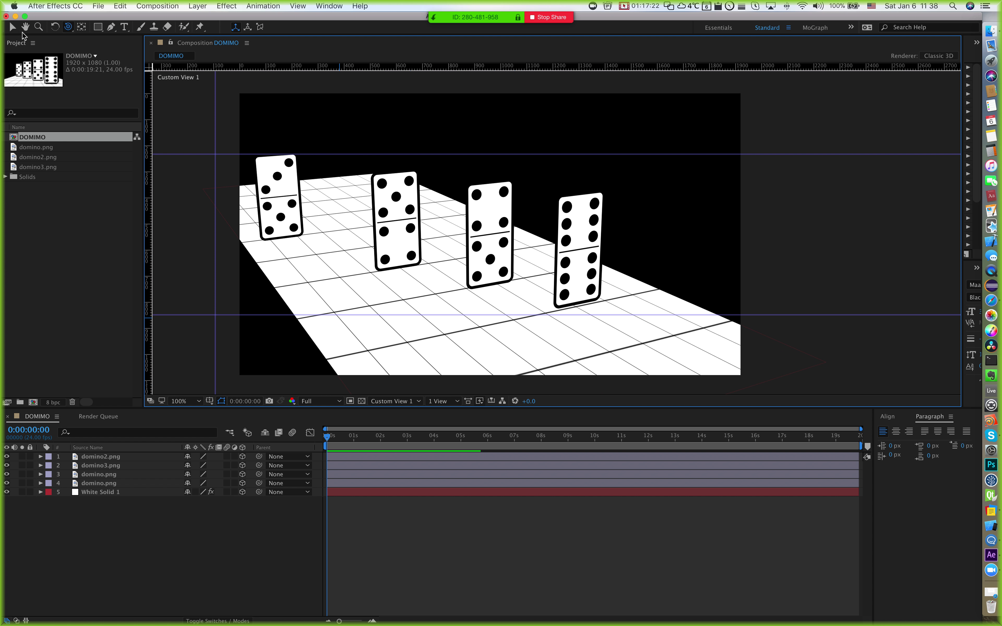
# Step: Switch the viewer back to Active Camera and make the Selection Tool active with no layer selected
pyautogui.press('v')
pyautogui.click(388, 400)
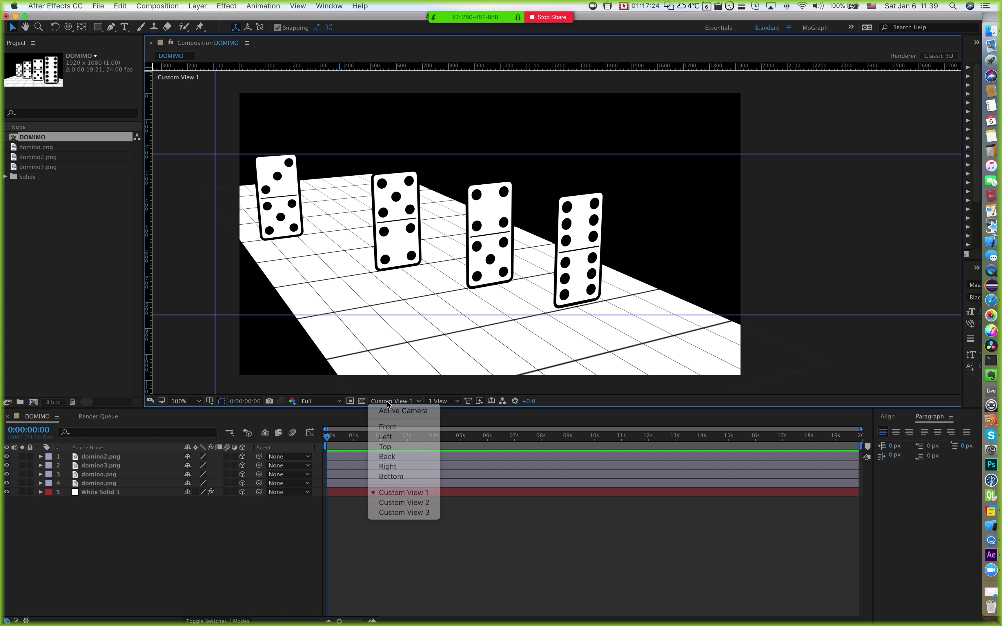
pyautogui.click(390, 410)
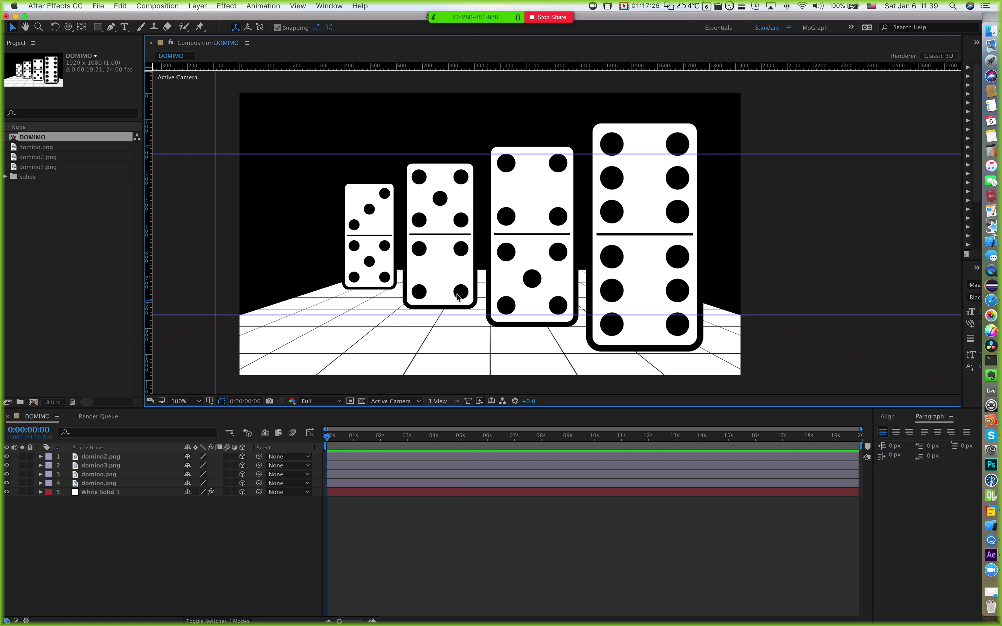
pyautogui.moveTo(539, 272); pyautogui.dragTo(526, 268)
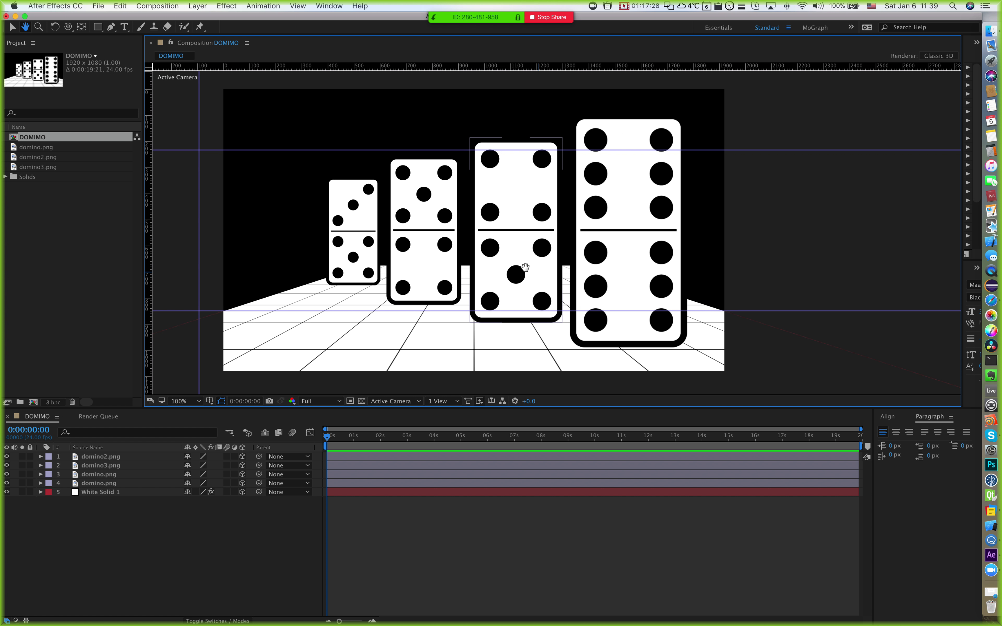
pyautogui.press('v')
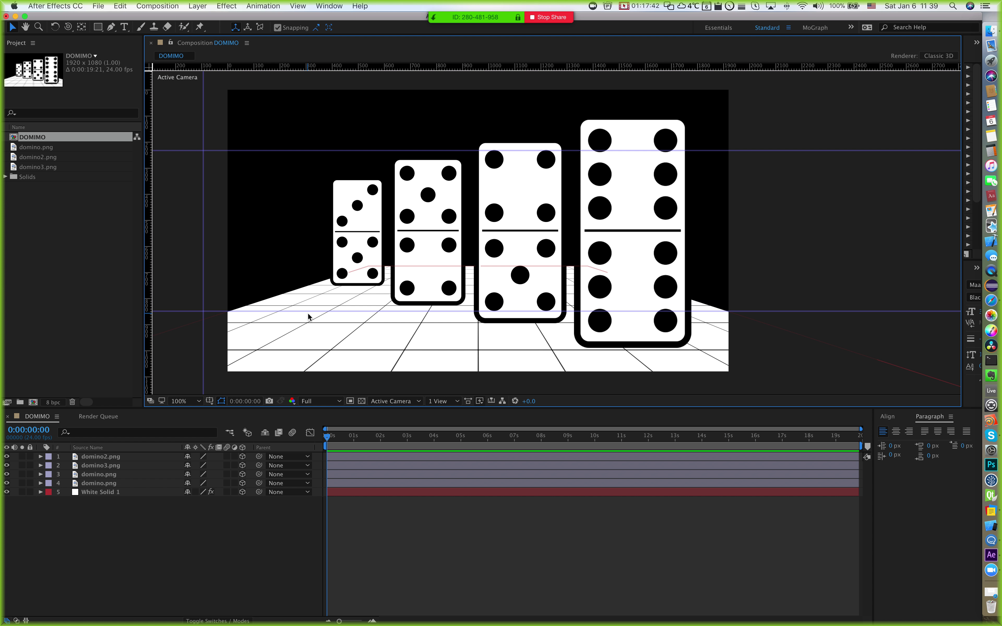
pyautogui.click(381, 535)
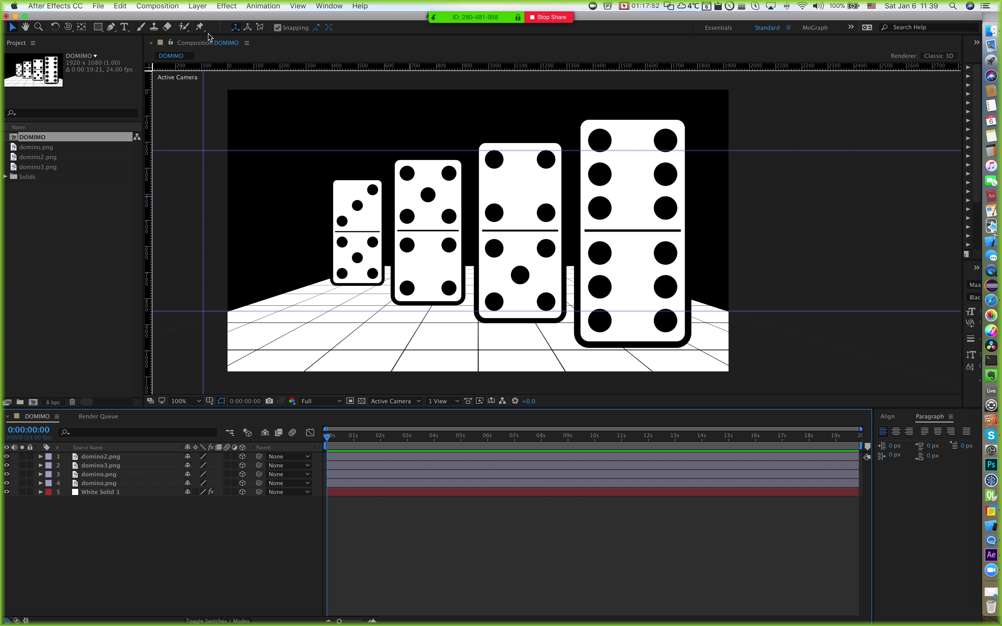
# Step: Start a new camera layer in the DOMIMO composition and move its settings dialog over the viewer
pyautogui.click(197, 6)
pyautogui.moveTo(295, 20)
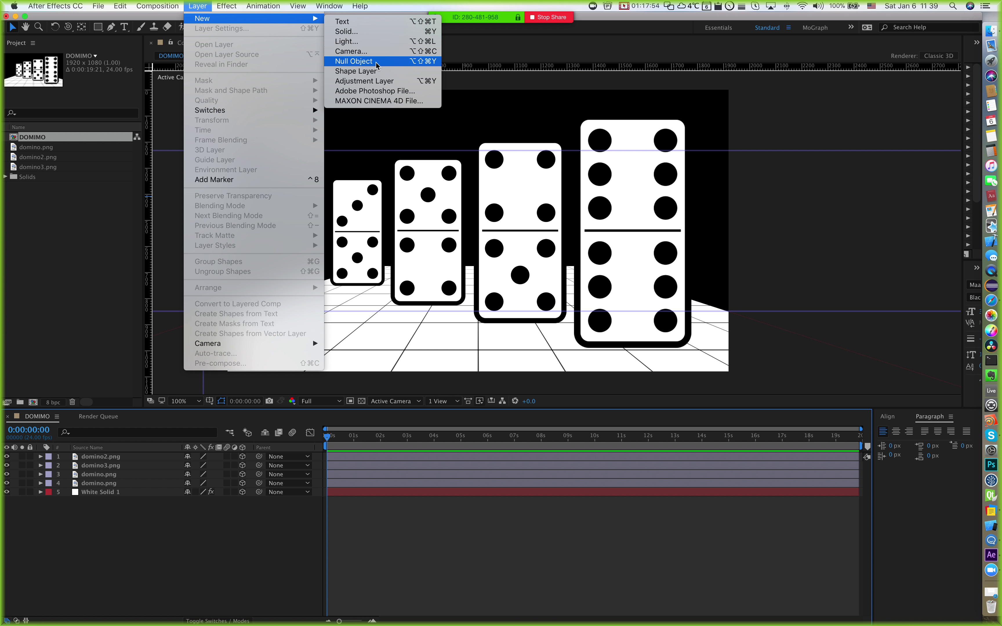
pyautogui.click(197, 584)
pyautogui.rightClick(185, 558)
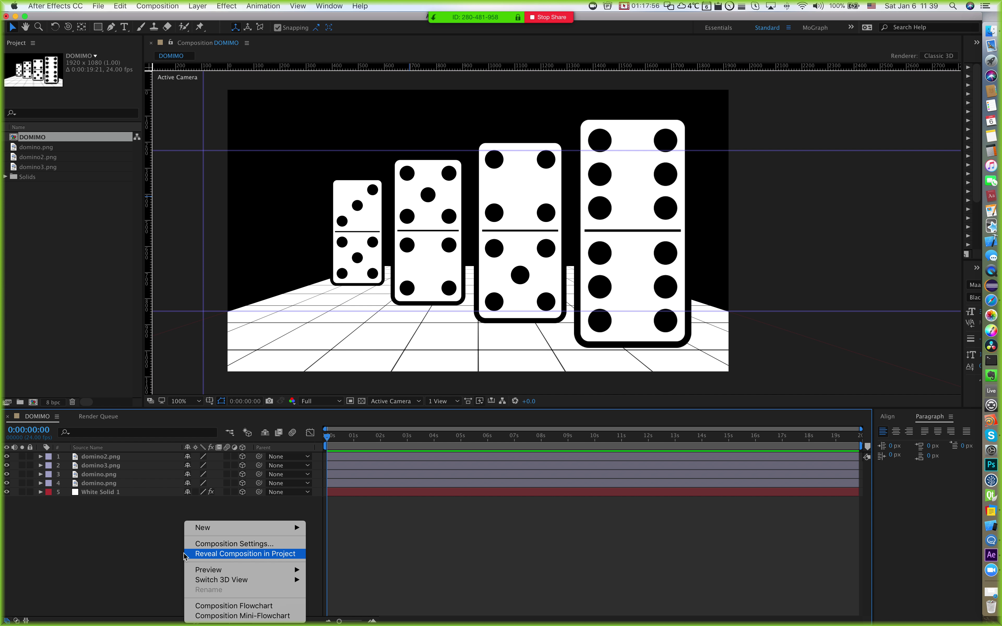
pyautogui.moveTo(207, 529)
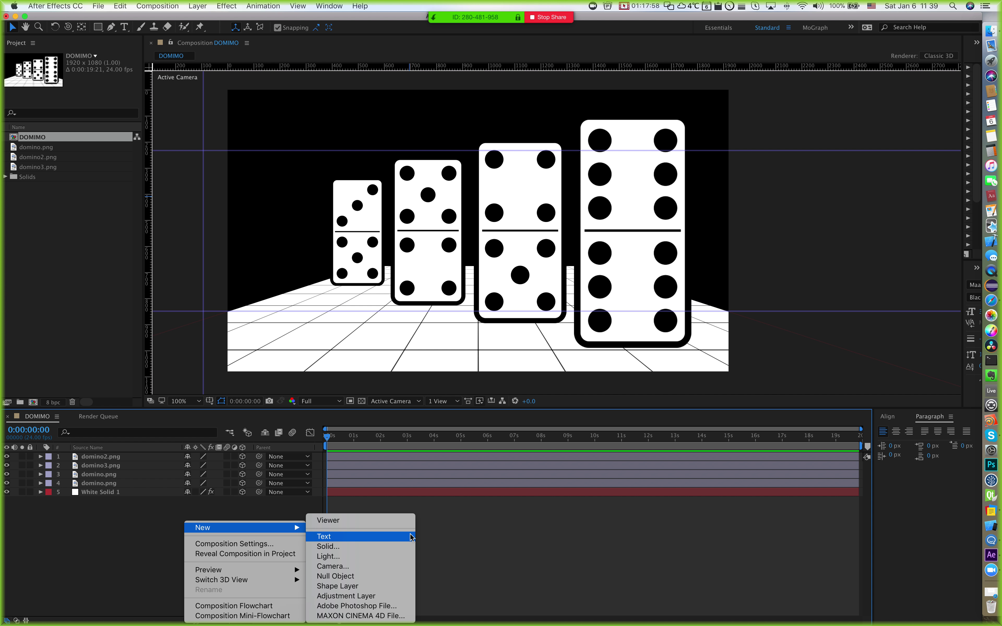
pyautogui.click(339, 570)
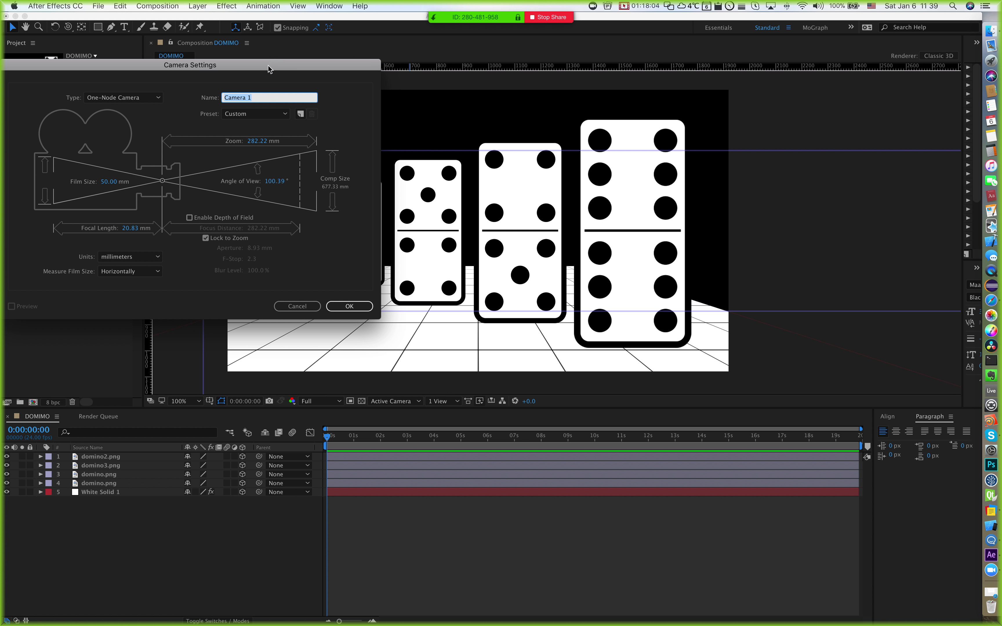
pyautogui.moveTo(268, 65); pyautogui.dragTo(520, 145)
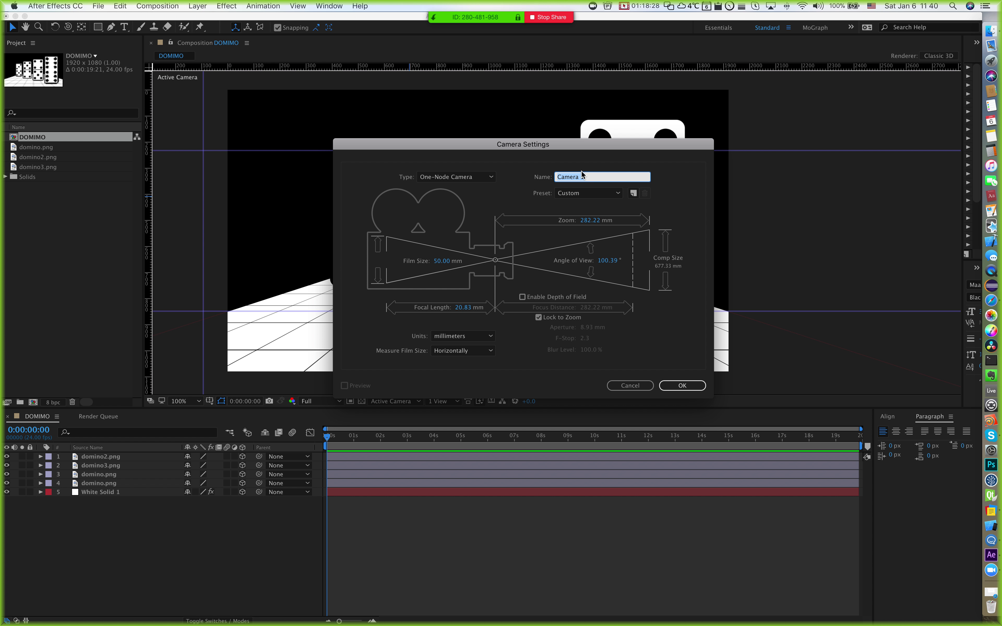
# Step: Examine the available lens presets and camera types for Camera 1, leaving Custom and One-Node Camera selected
pyautogui.click(599, 192)
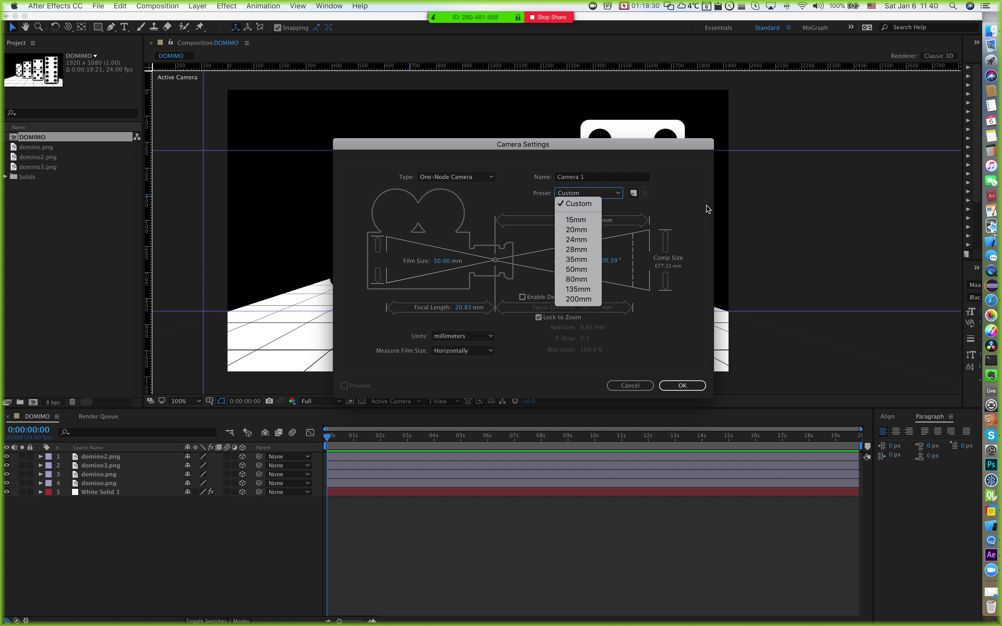
pyautogui.click(602, 213)
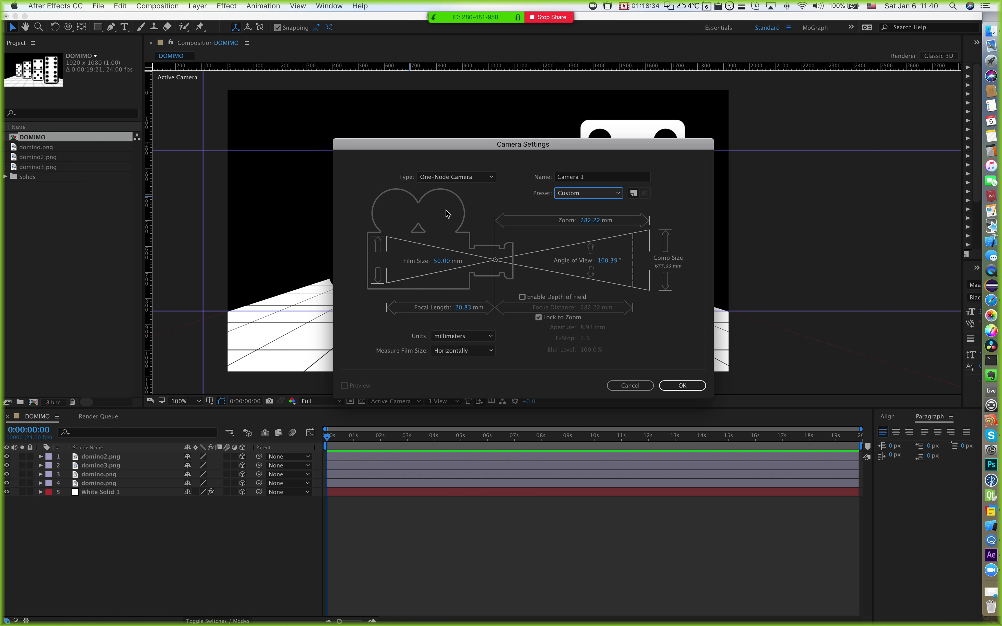
pyautogui.click(427, 177)
pyautogui.click(651, 261)
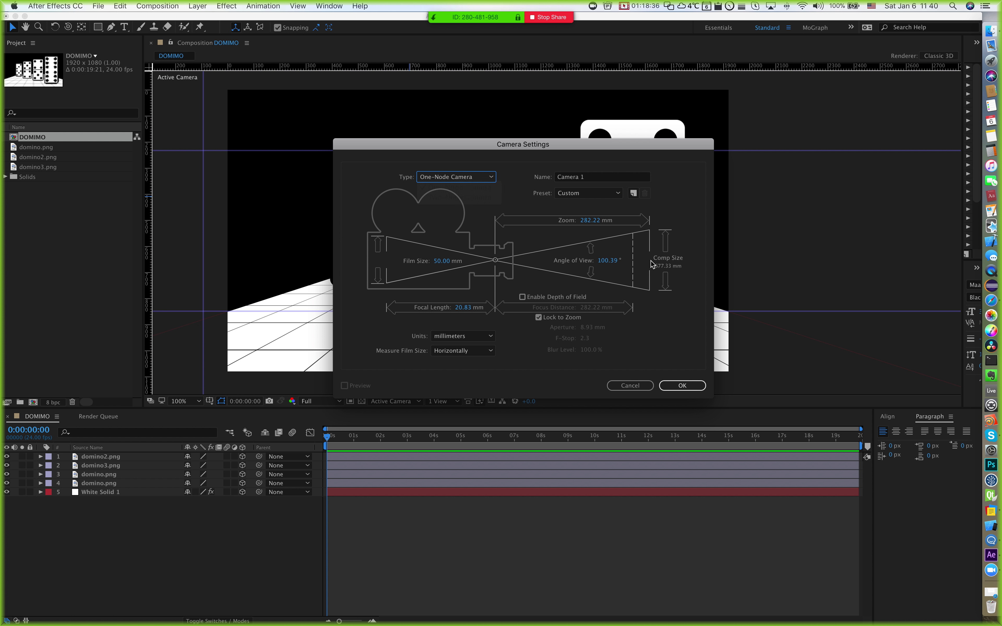
# Step: Apply the 35mm lens preset to Camera 1 and replace it with the 50mm preset
pyautogui.click(578, 194)
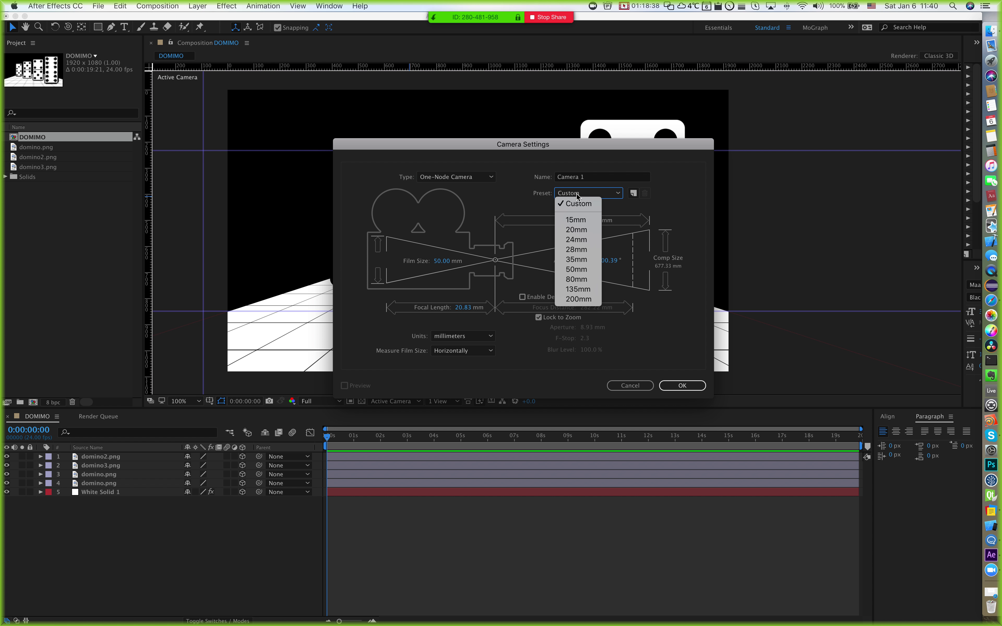
pyautogui.click(573, 259)
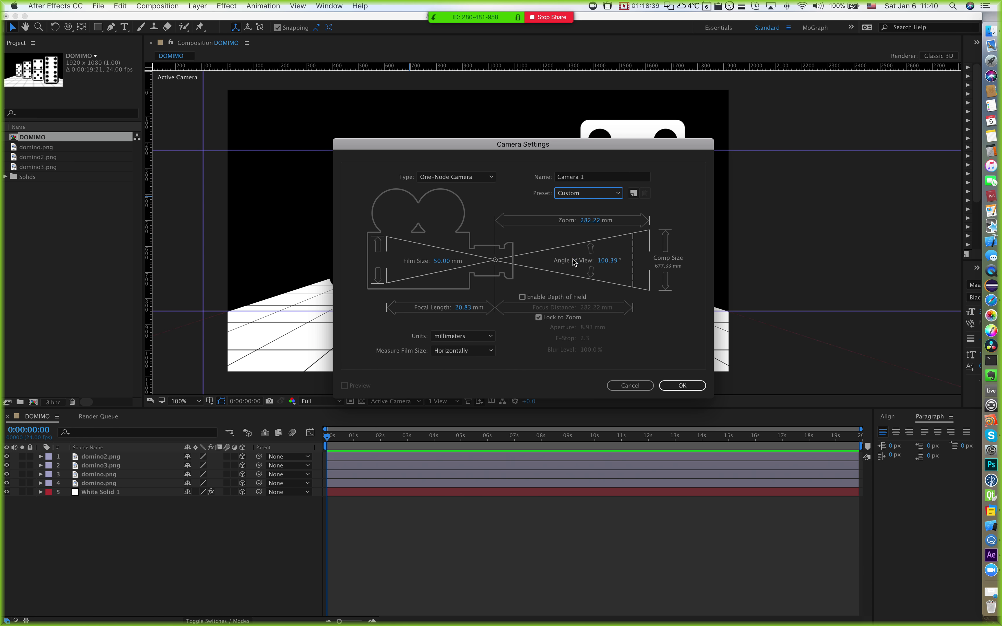
pyautogui.click(586, 194)
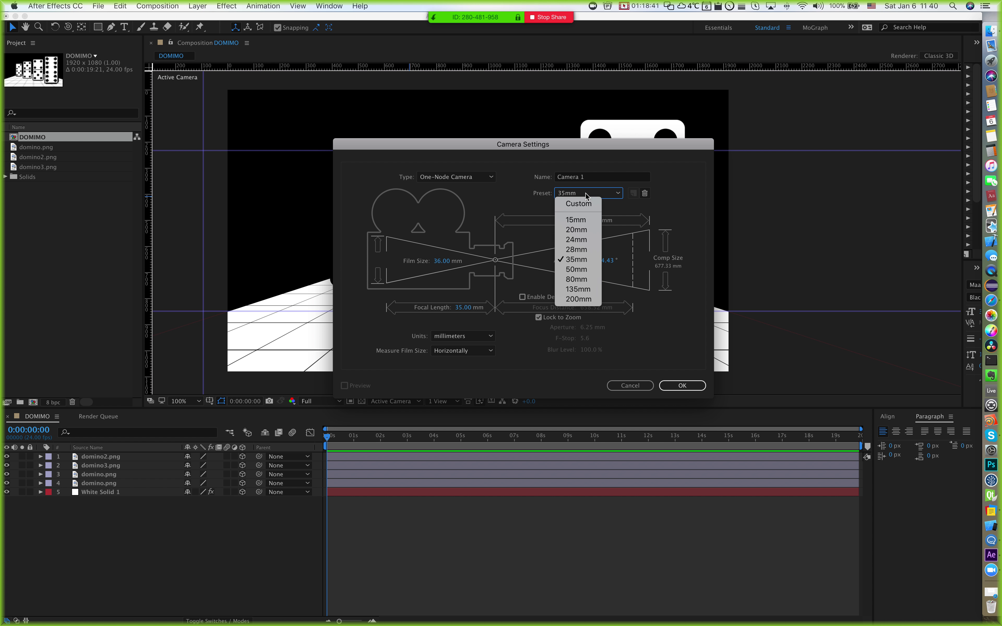
pyautogui.click(576, 269)
pyautogui.click(571, 198)
pyautogui.click(489, 206)
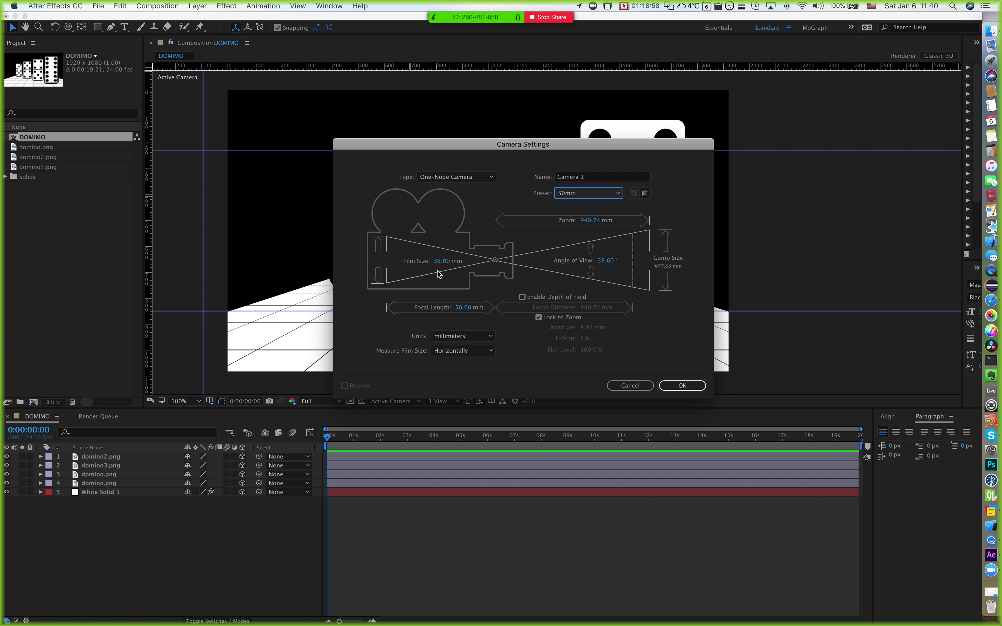
# Step: Compare the 35mm preset with 50mm, set Camera 1 back to 50mm and move the dialog to check the dominoes
pyautogui.click(583, 192)
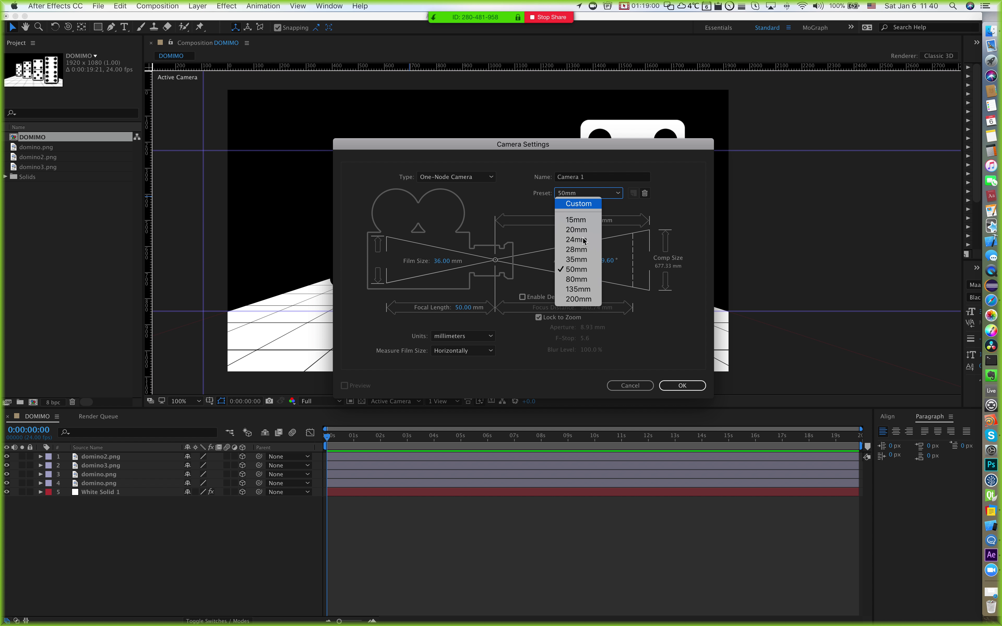
pyautogui.click(588, 259)
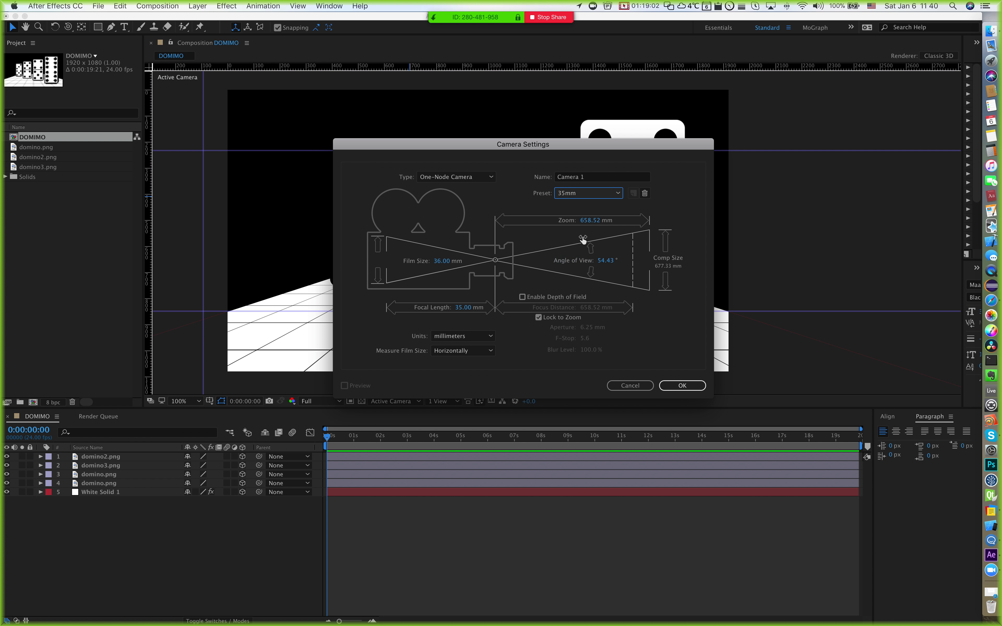
pyautogui.click(581, 193)
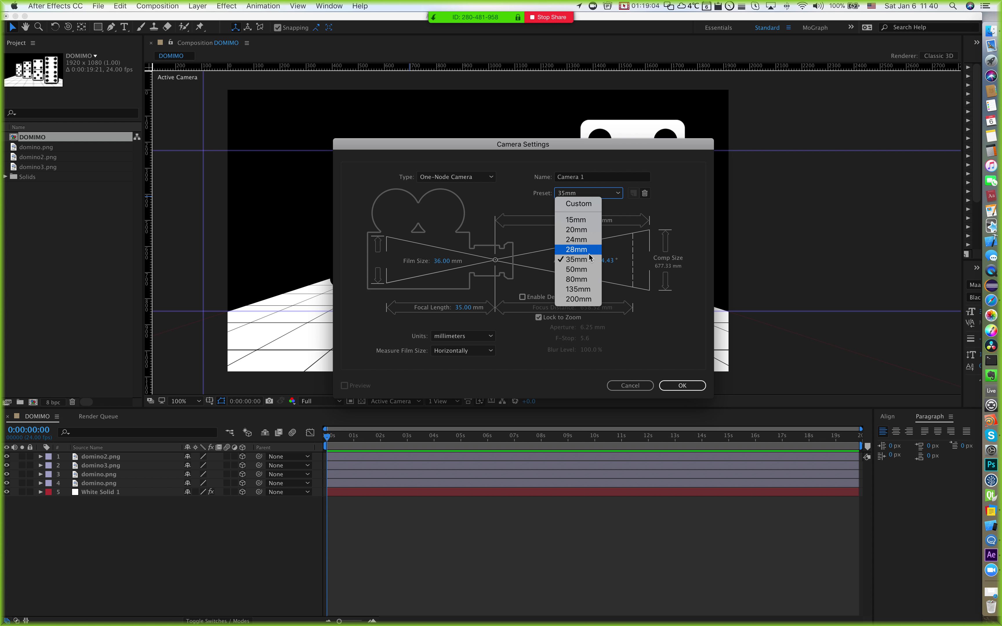
pyautogui.click(583, 270)
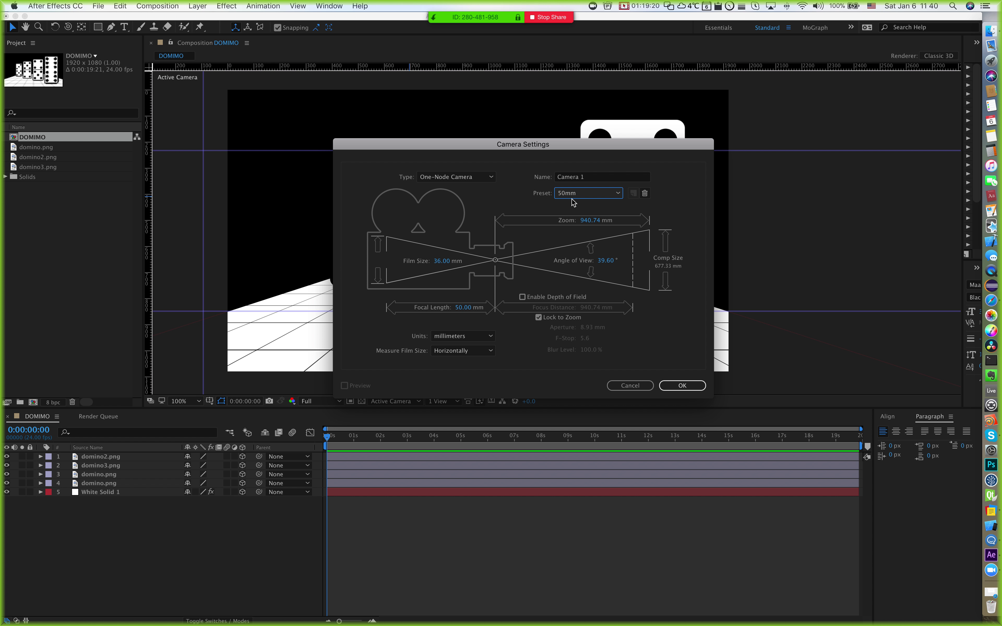
pyautogui.moveTo(476, 147); pyautogui.dragTo(518, 427)
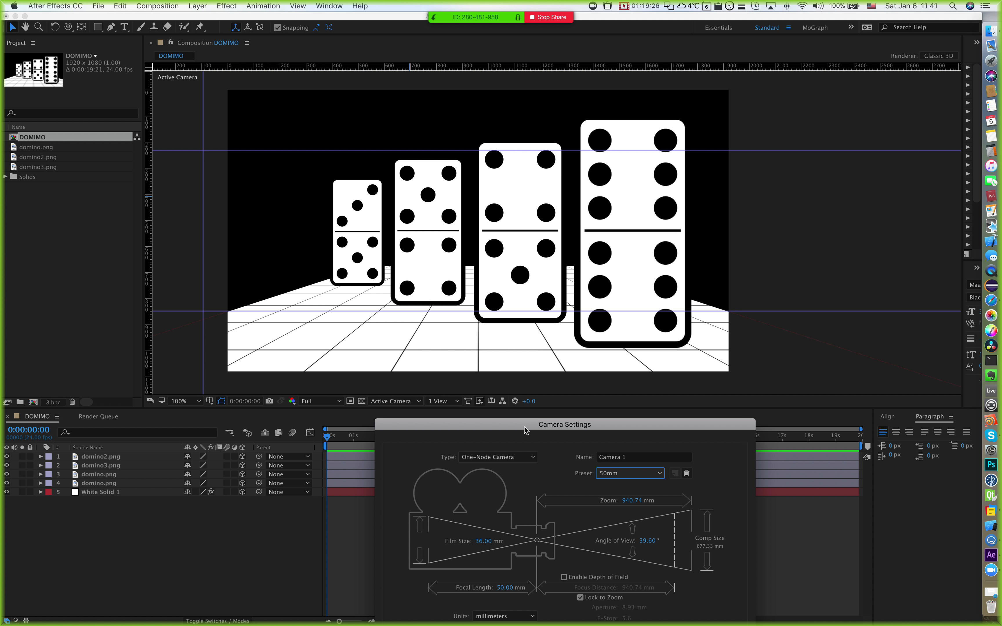
pyautogui.moveTo(525, 427); pyautogui.dragTo(530, 125)
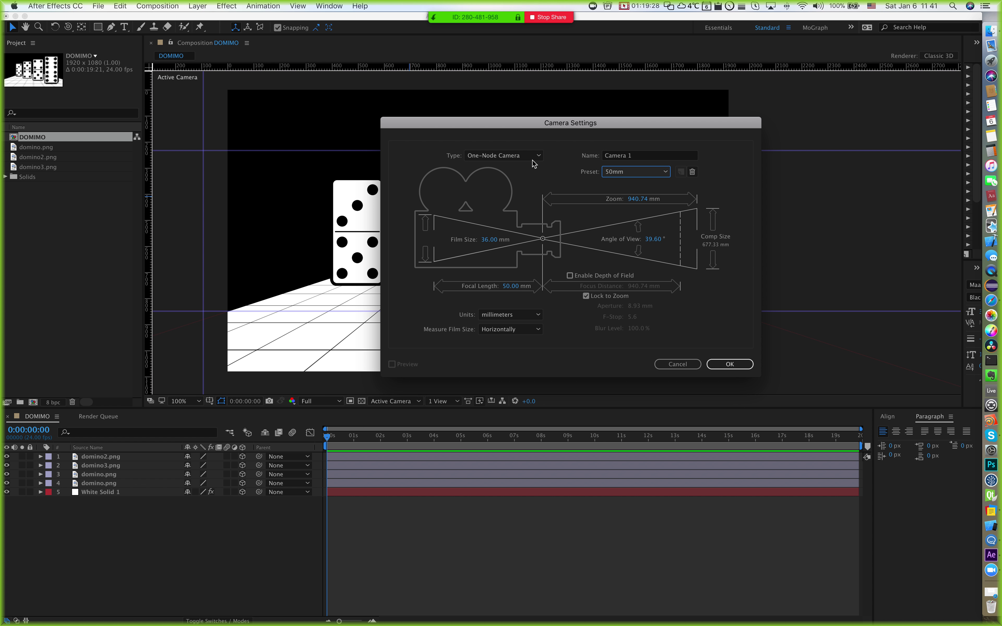
# Step: Check the One-Node and Two-Node camera types, and create Camera 1 as a One-Node Camera with the 50mm preset
pyautogui.click(491, 156)
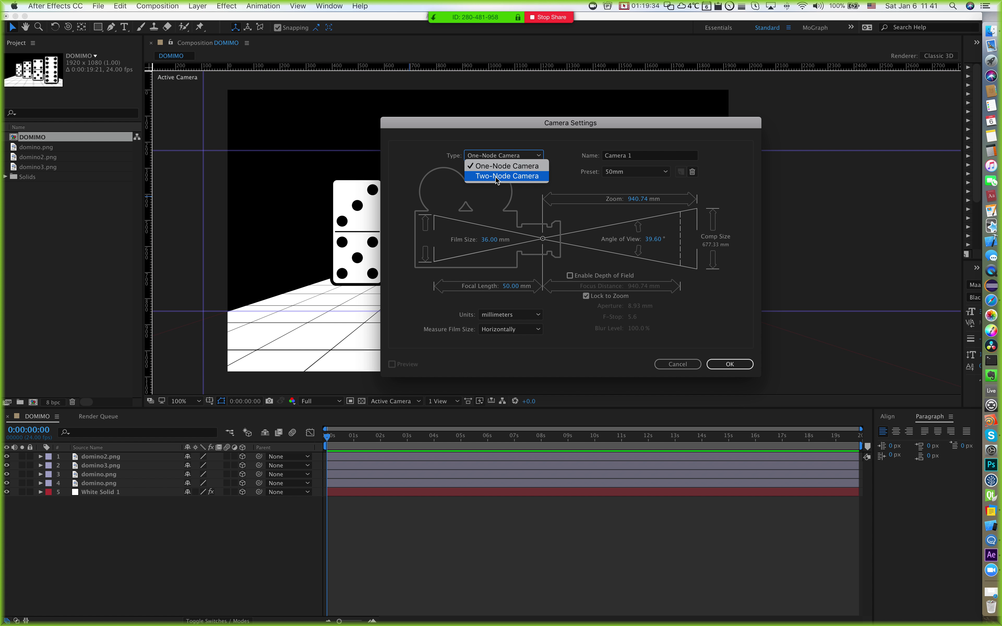
pyautogui.click(493, 125)
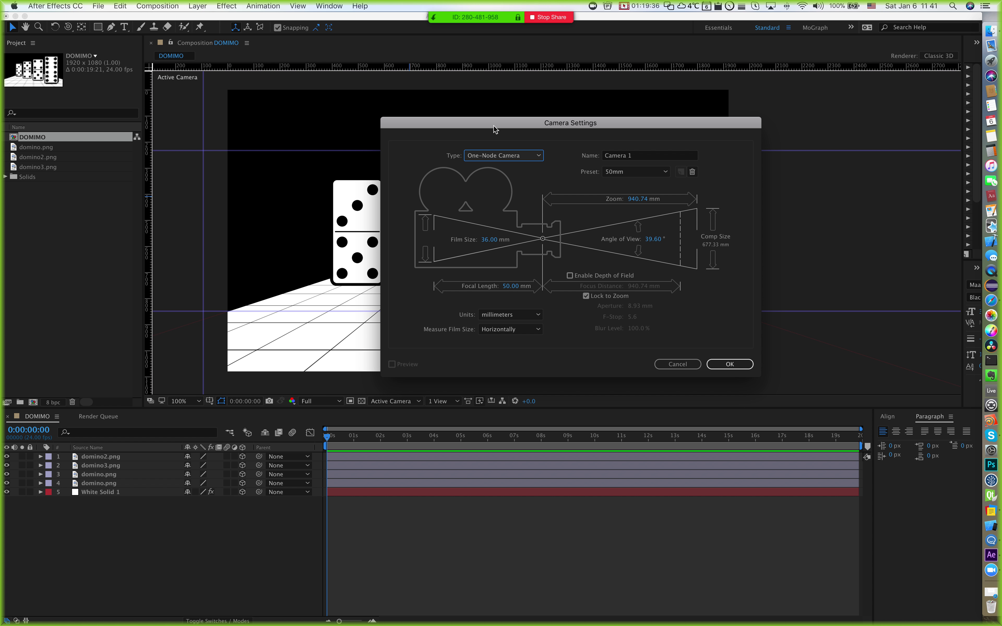
pyautogui.click(502, 159)
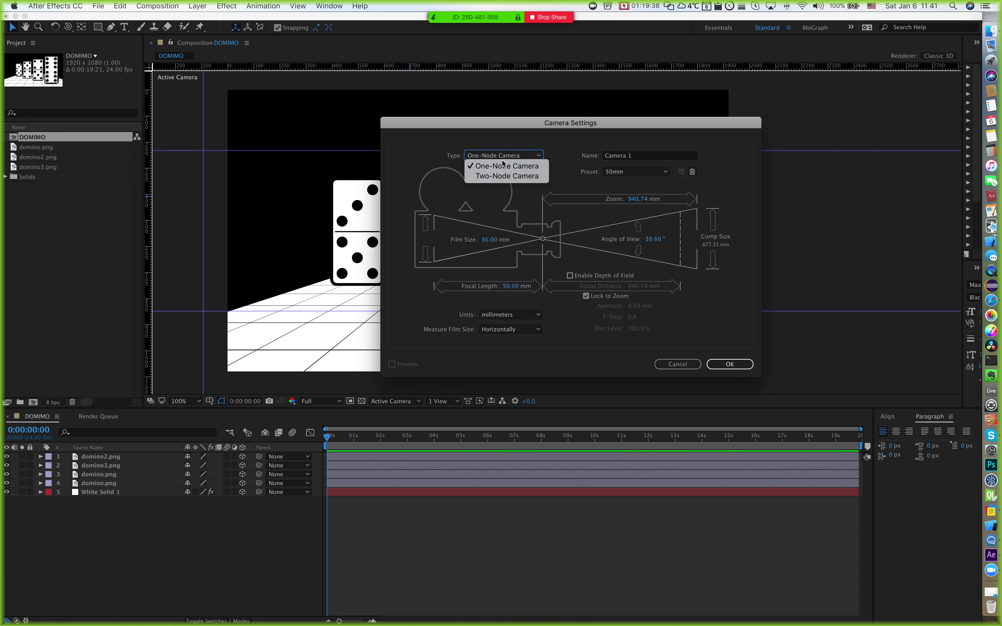
pyautogui.click(569, 159)
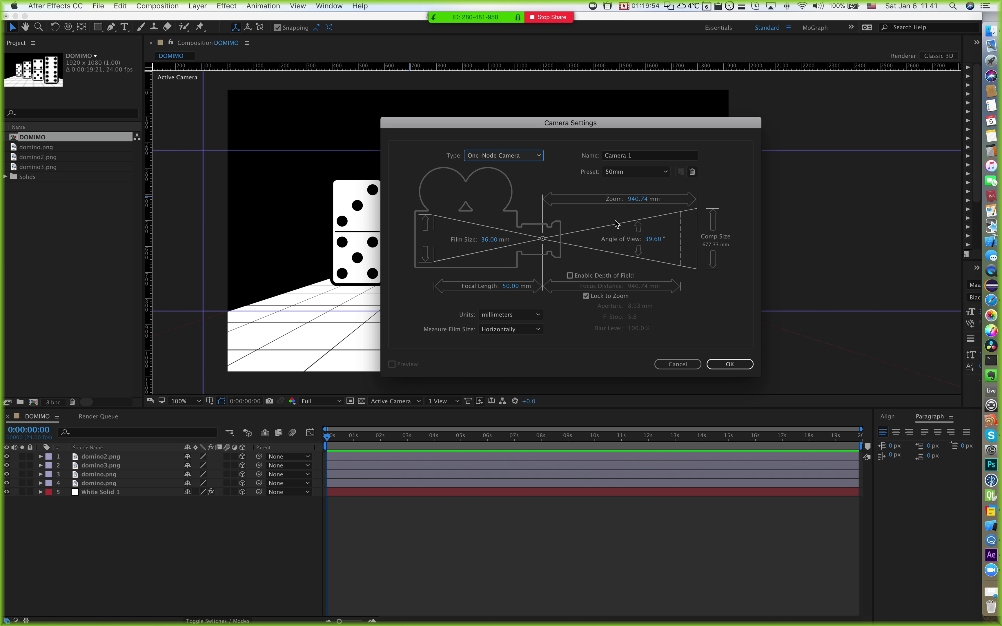
pyautogui.click(636, 171)
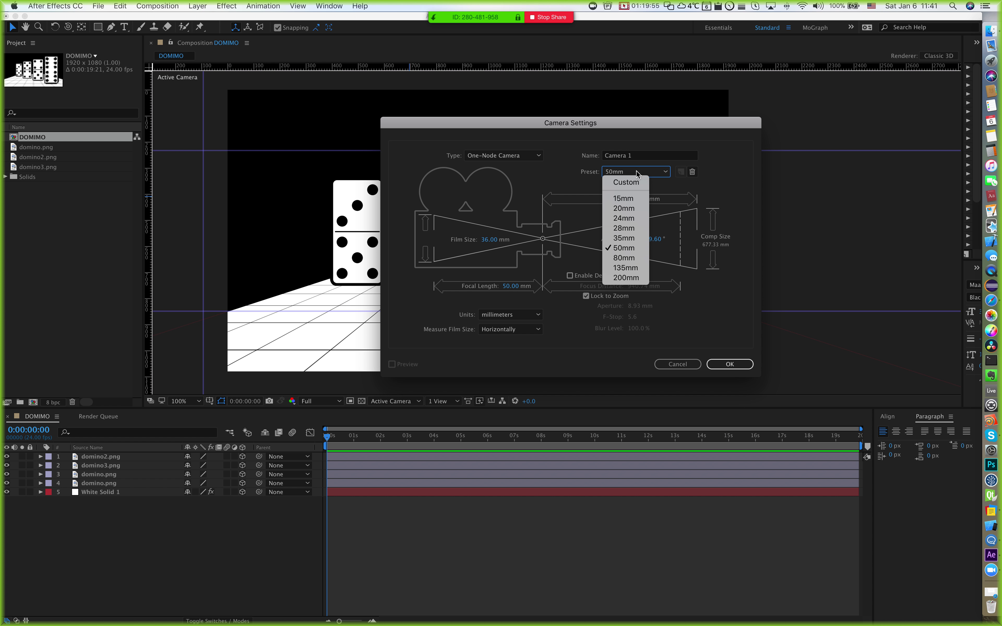
pyautogui.click(623, 247)
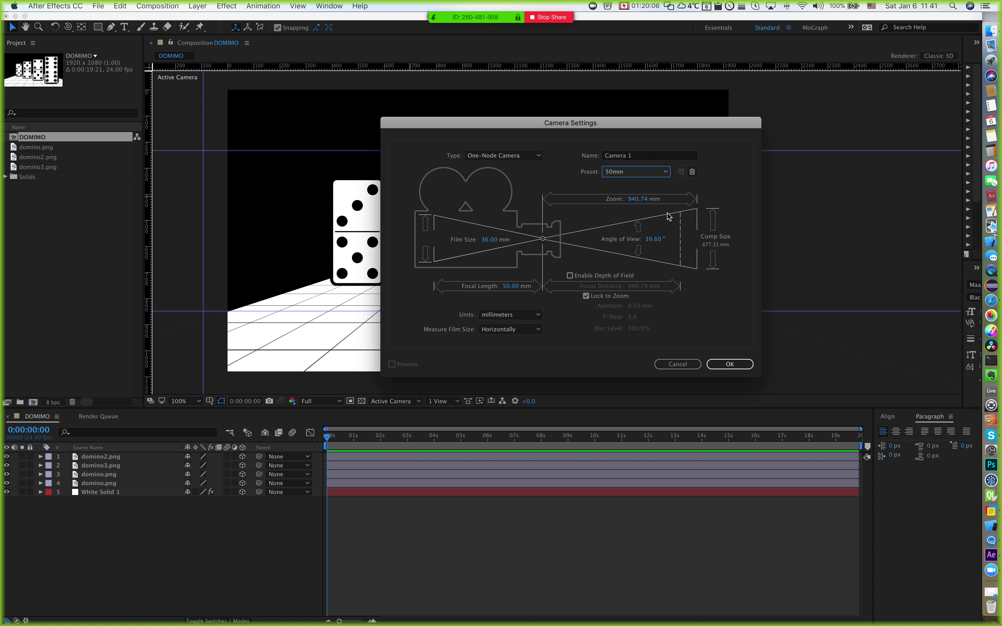
pyautogui.click(711, 363)
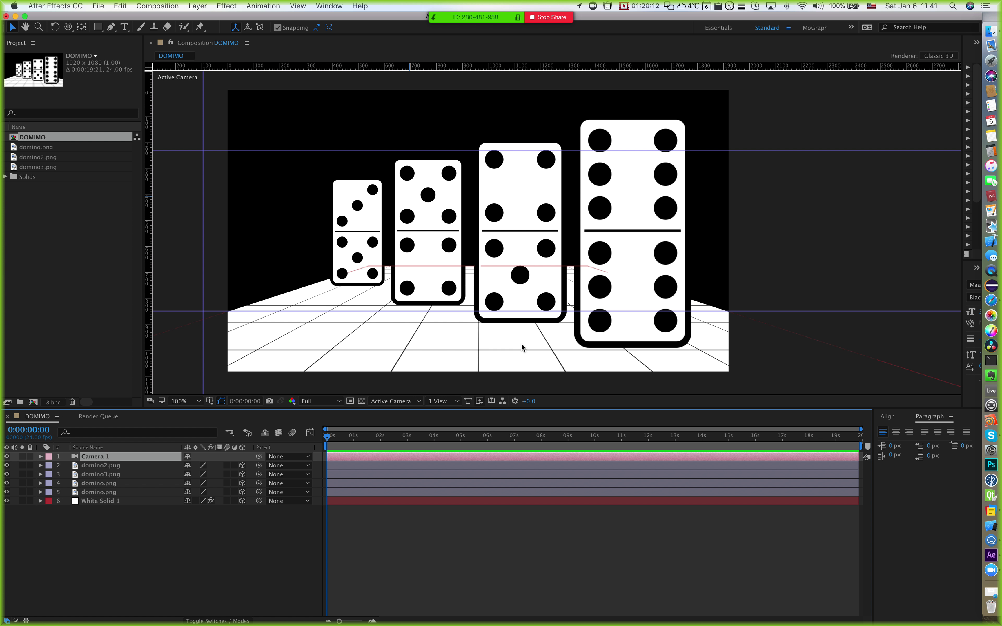
# Step: Reopen Camera 1's settings, apply the 80mm preset to see its effect on the dominoes, and undo it
pyautogui.doubleClick(97, 459)
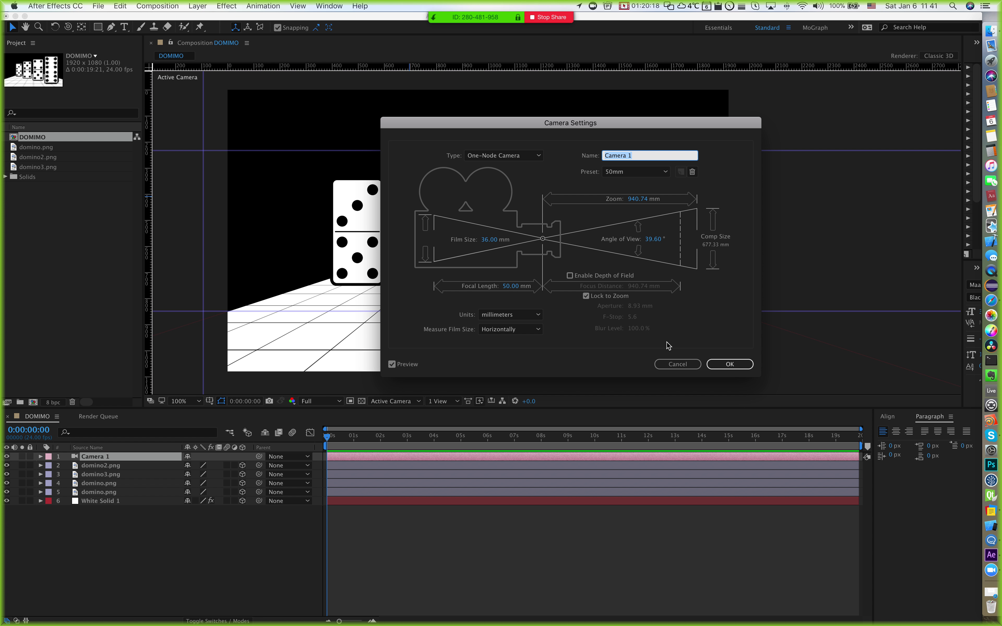
pyautogui.click(675, 364)
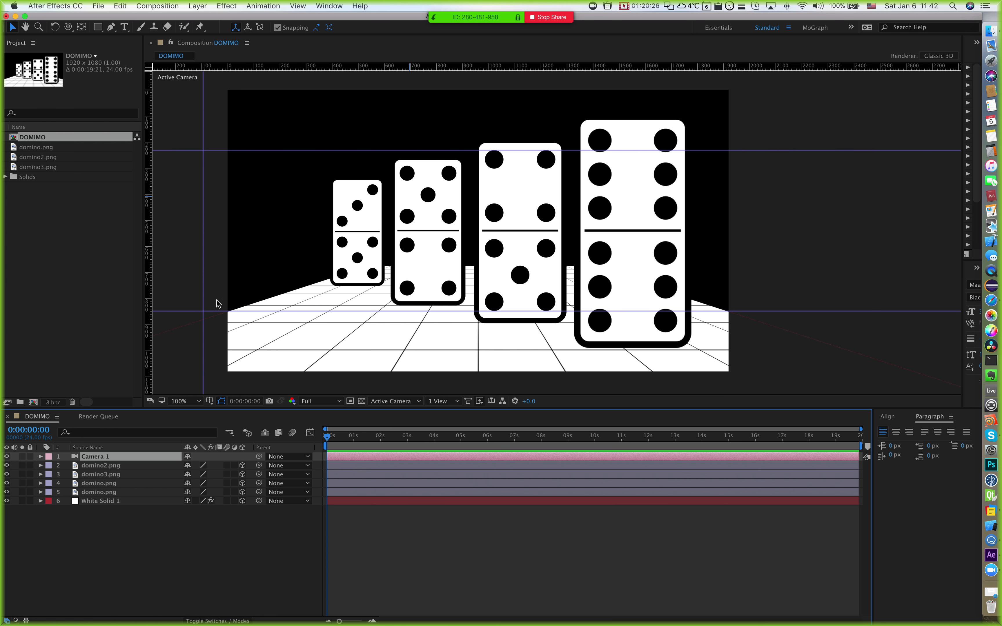
pyautogui.doubleClick(109, 454)
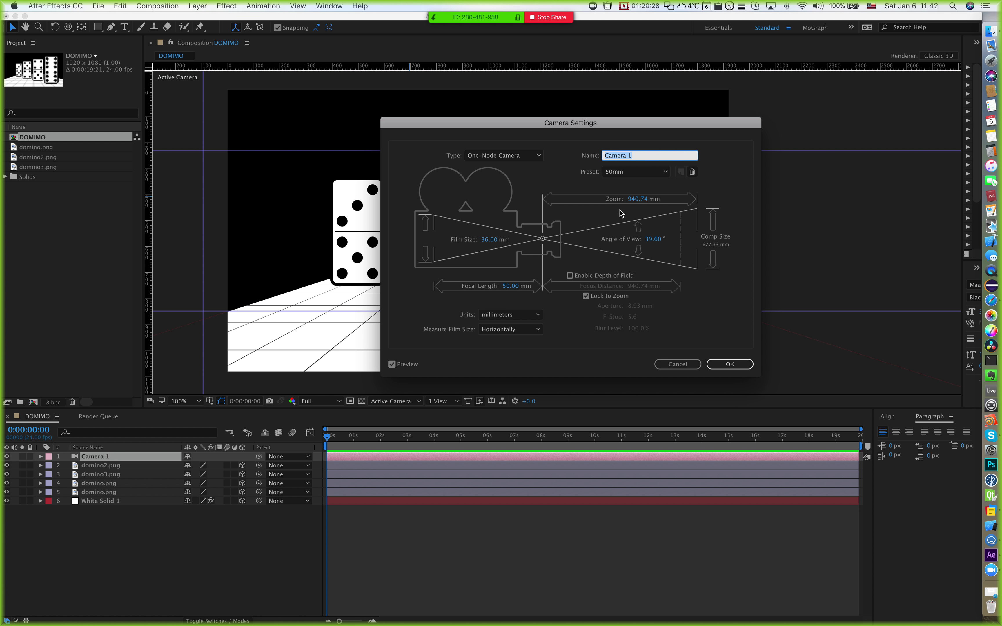
pyautogui.click(654, 172)
pyautogui.click(632, 259)
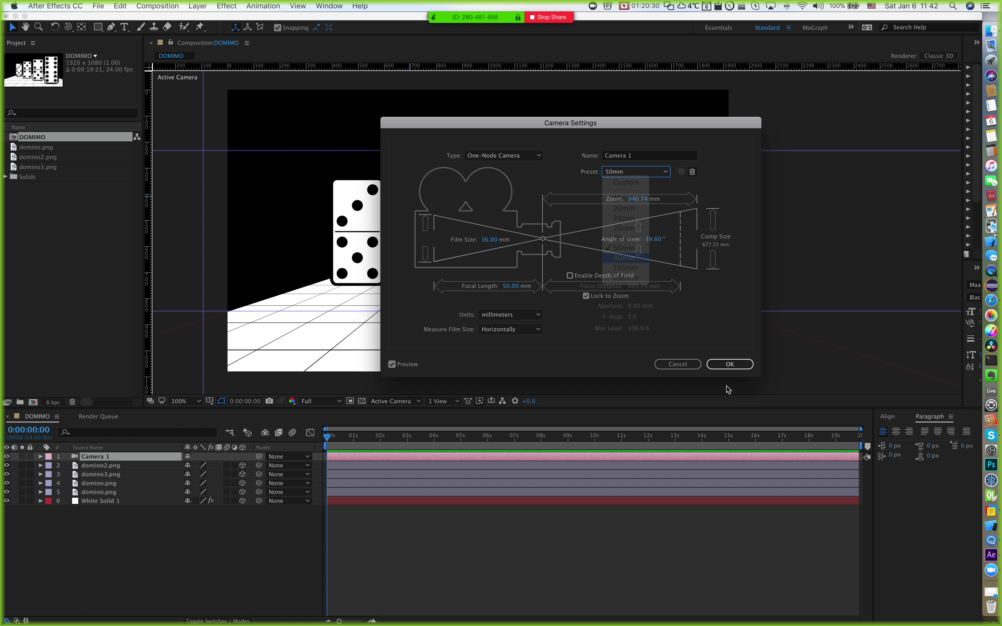
pyautogui.click(733, 364)
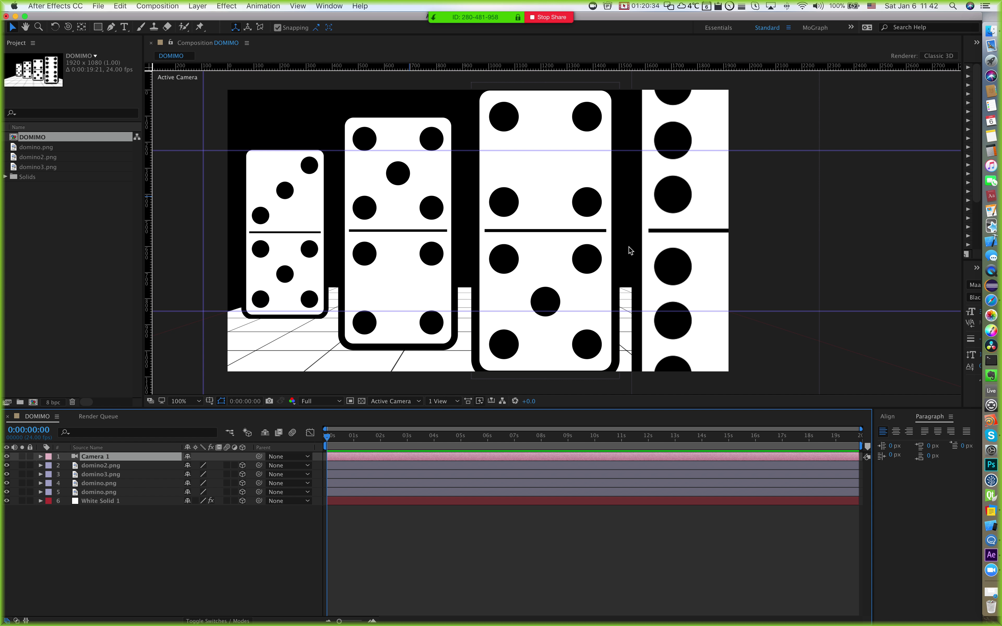
pyautogui.press('super+z')
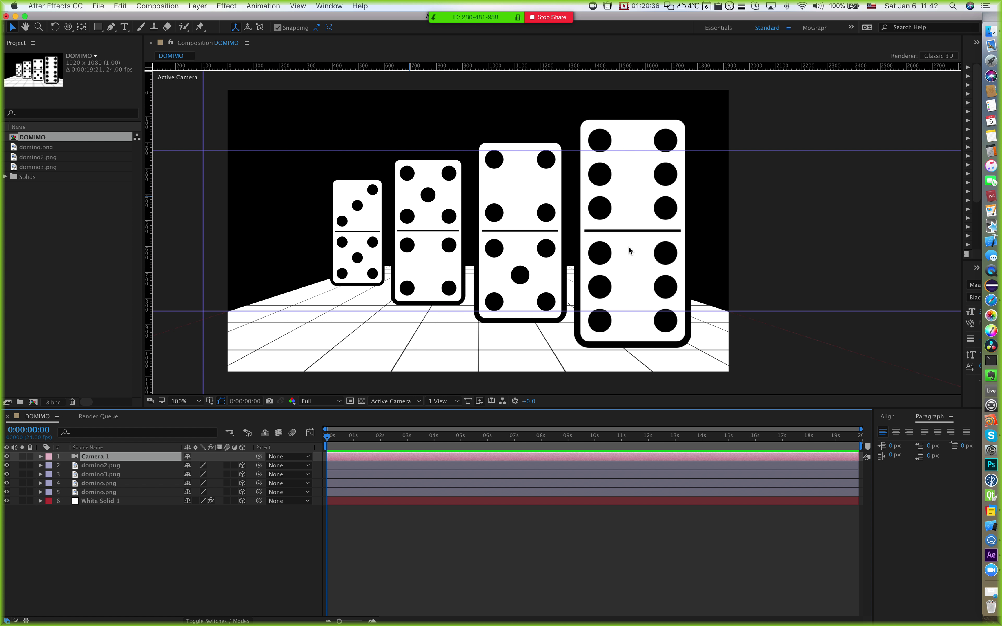
# Step: Shift the composition slightly in the viewer and try orbiting Camera 1 sideways around the domino scene
pyautogui.press('h')
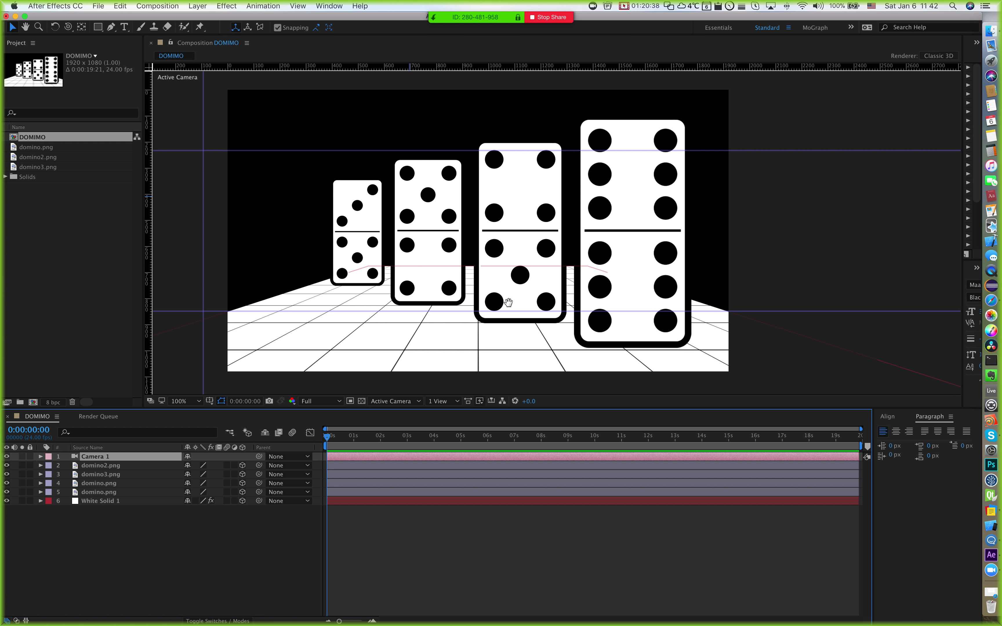
pyautogui.moveTo(509, 297); pyautogui.dragTo(522, 299)
pyautogui.press('v')
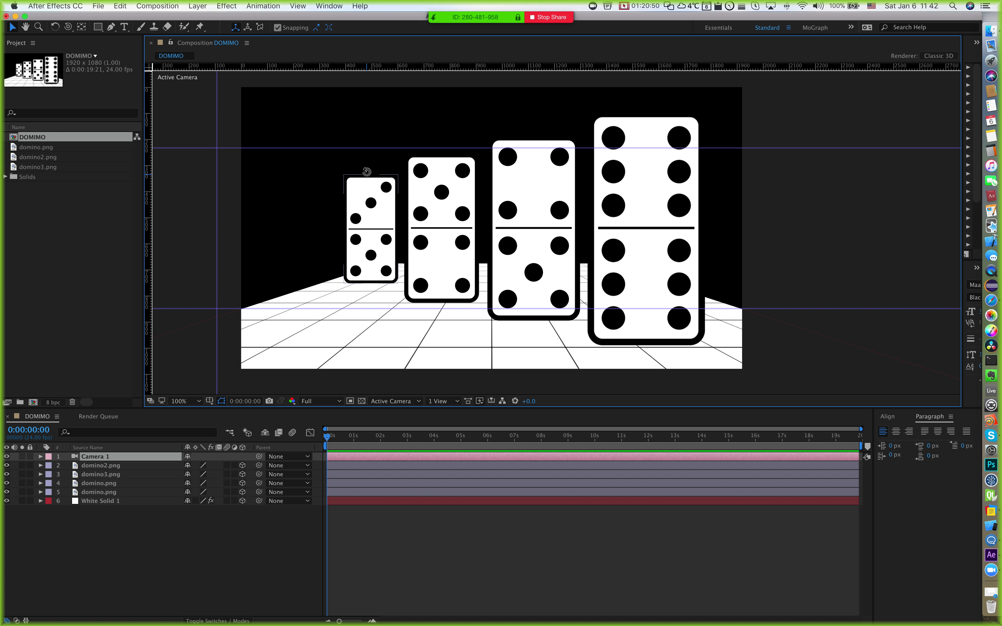
pyautogui.press('c')
pyautogui.moveTo(484, 256)
pyautogui.mouseDown()
pyautogui.moveTo(512, 258)
pyautogui.moveTo(444, 253)
pyautogui.moveTo(467, 255)
pyautogui.mouseUp()
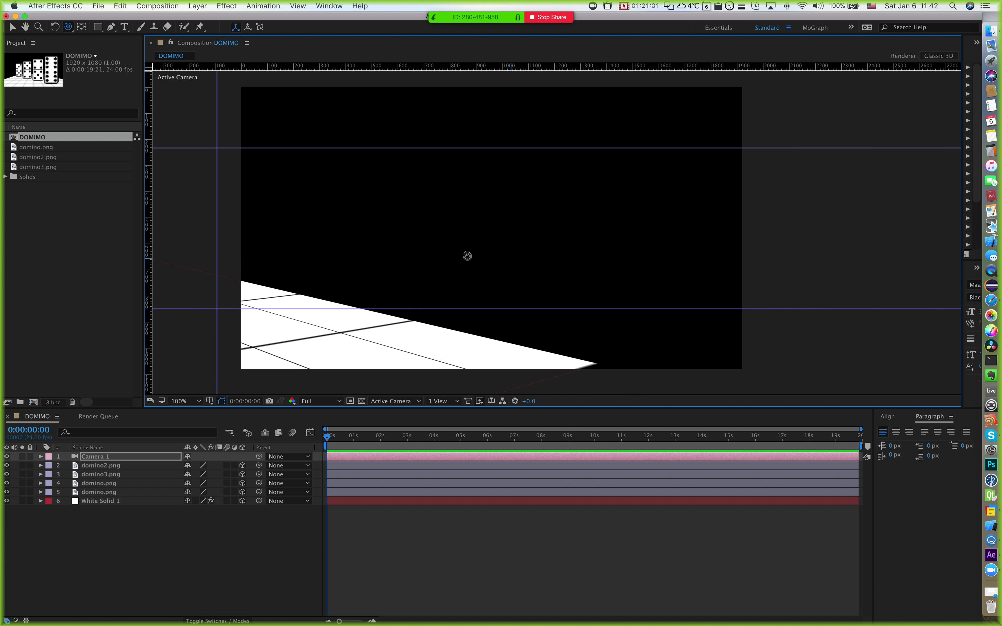
# Step: Check Camera 1's type in its settings and examine its Transform properties in the timeline
pyautogui.doubleClick(94, 457)
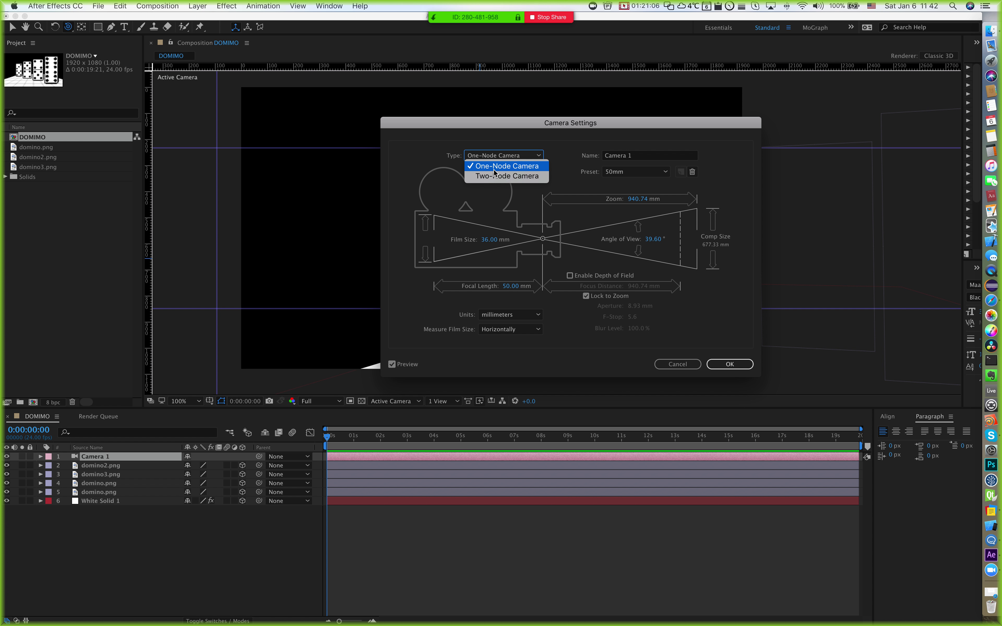
pyautogui.click(732, 383)
pyautogui.click(728, 368)
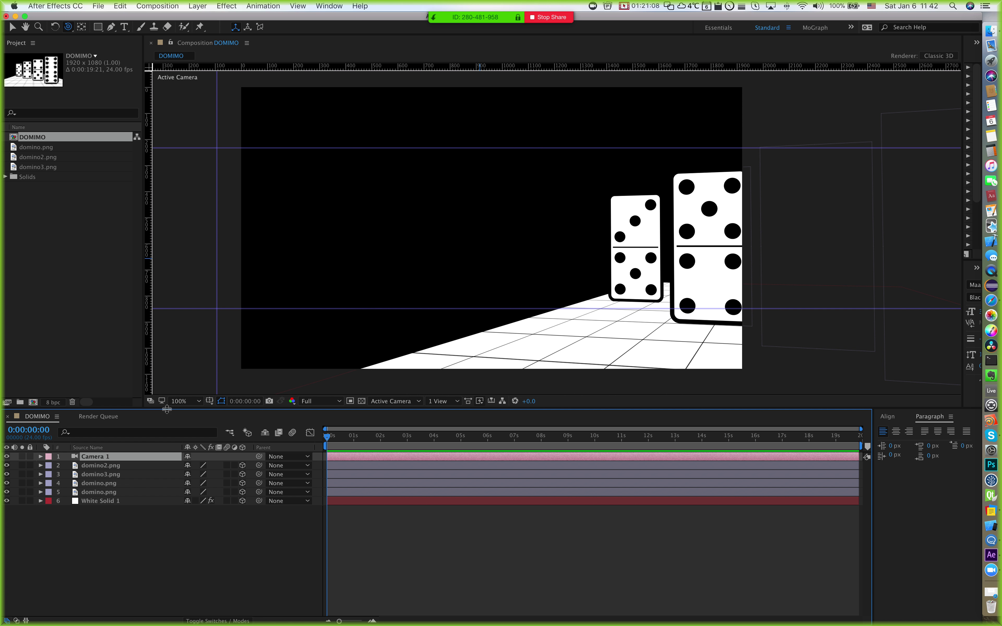
pyautogui.click(40, 457)
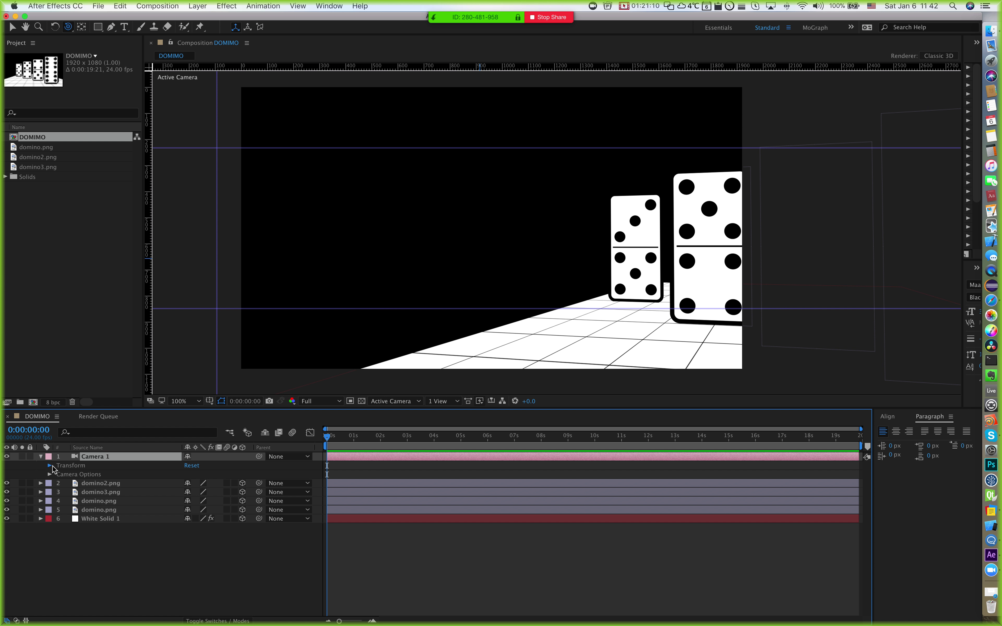
pyautogui.click(50, 466)
pyautogui.click(42, 457)
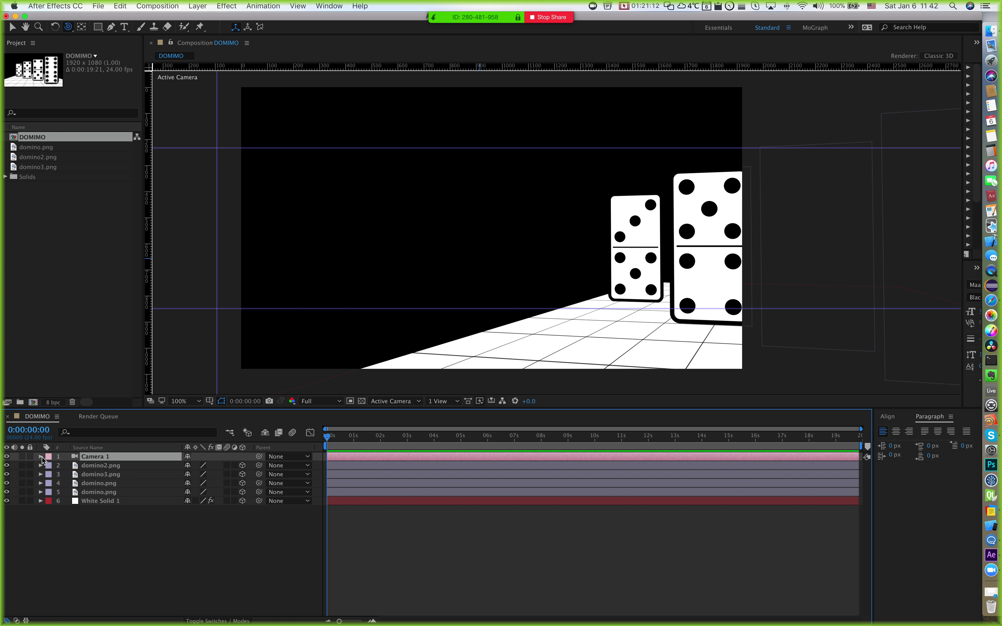
pyautogui.click(41, 457)
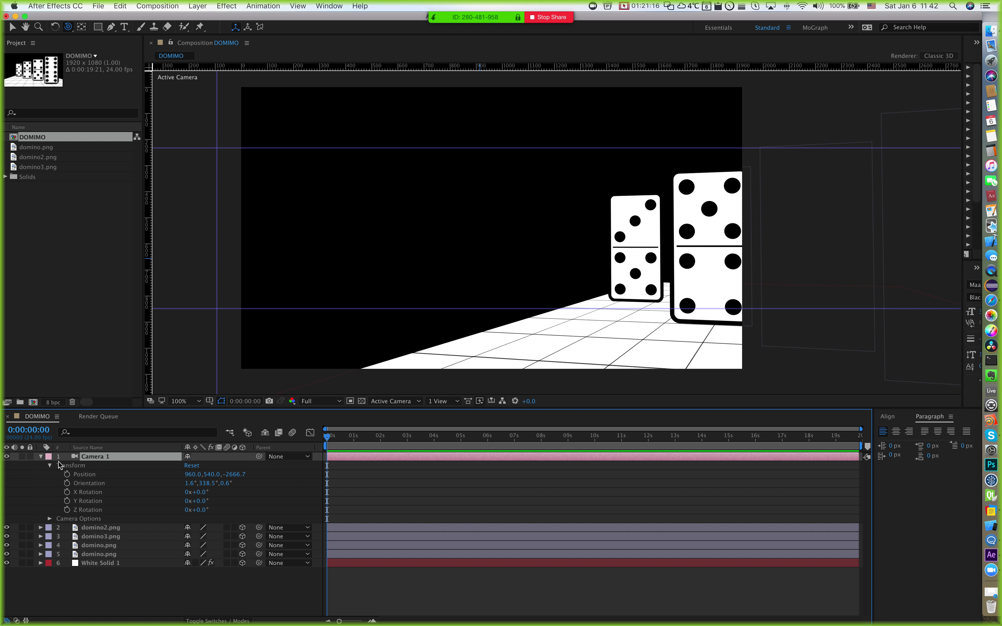
pyautogui.click(41, 457)
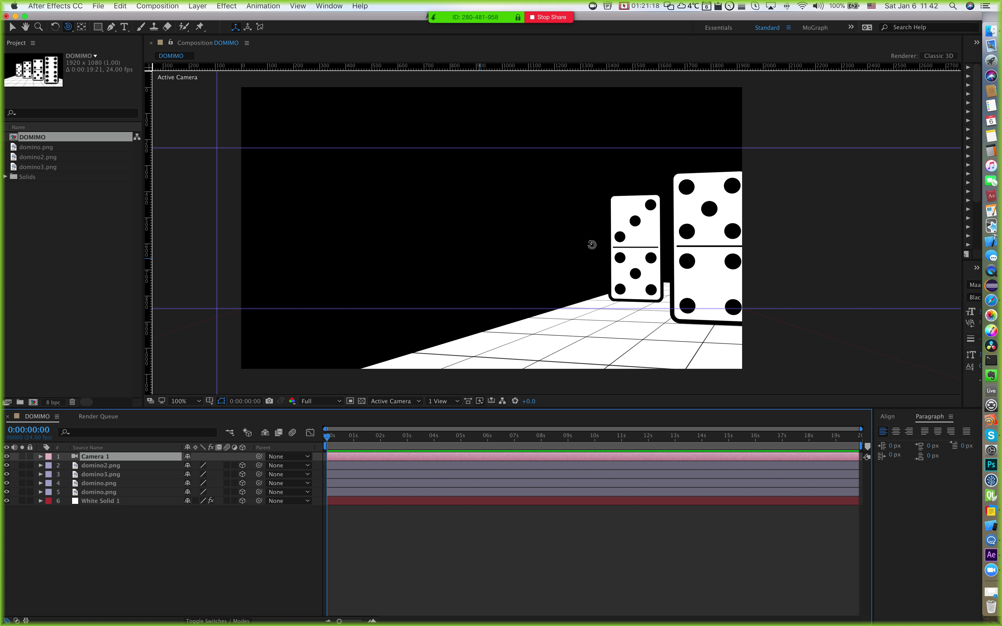
# Step: Undo the camera orbit, demonstrate orbiting Camera 1 in different directions, and undo each attempt
pyautogui.press('super+z')
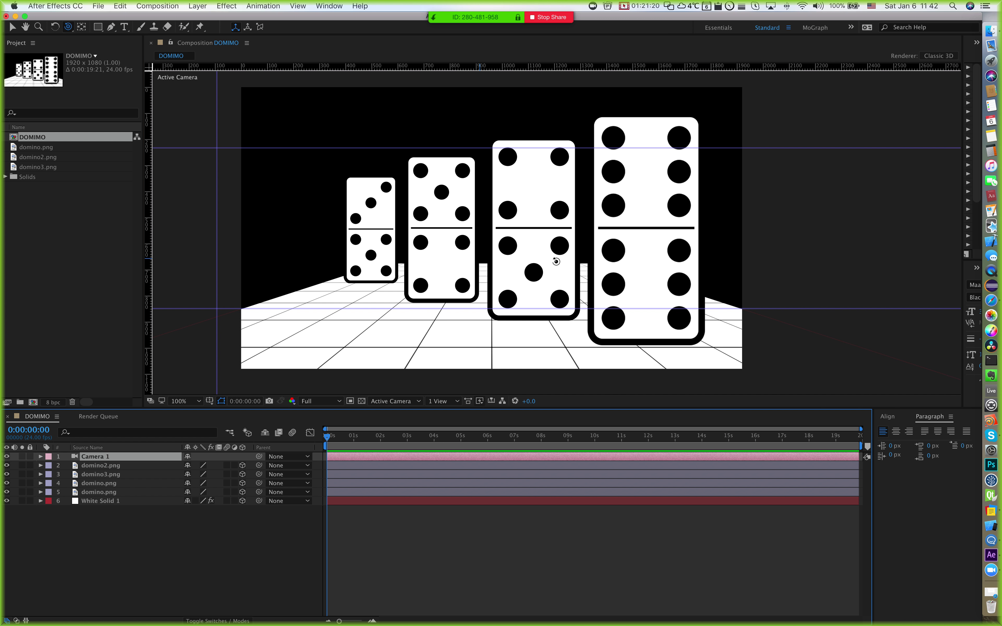
pyautogui.moveTo(556, 261); pyautogui.dragTo(522, 256)
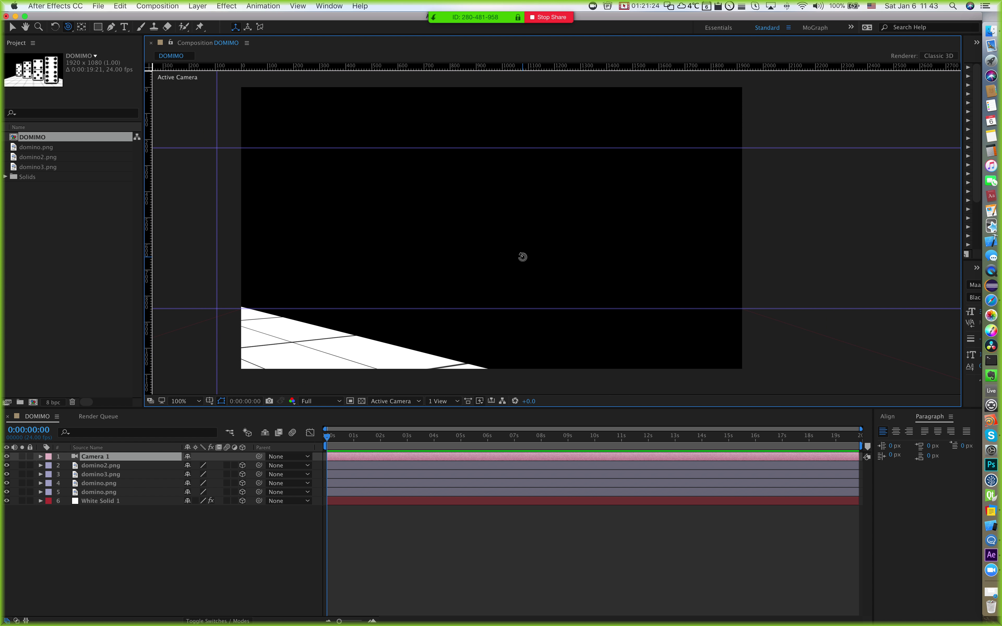
pyautogui.press('super+z')
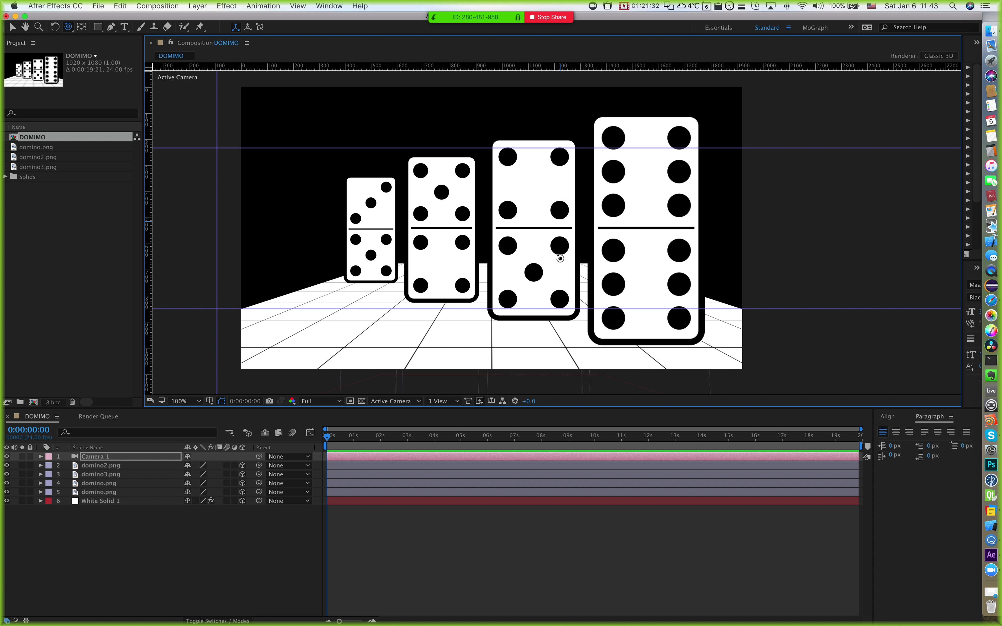
pyautogui.moveTo(560, 244); pyautogui.dragTo(559, 259)
pyautogui.press('super+z')
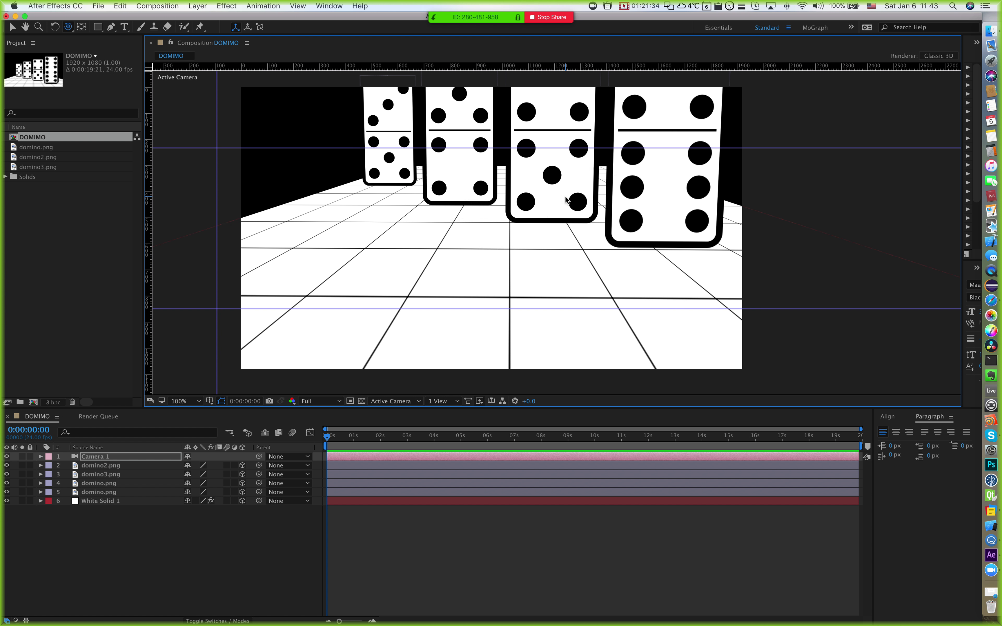
pyautogui.moveTo(541, 221); pyautogui.dragTo(532, 226)
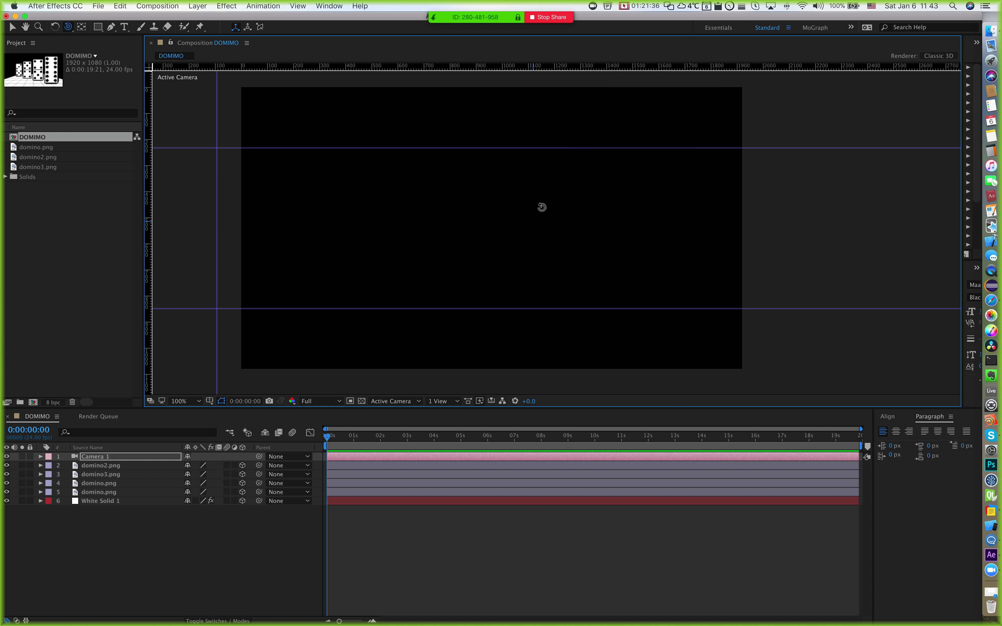
pyautogui.press('super+z')
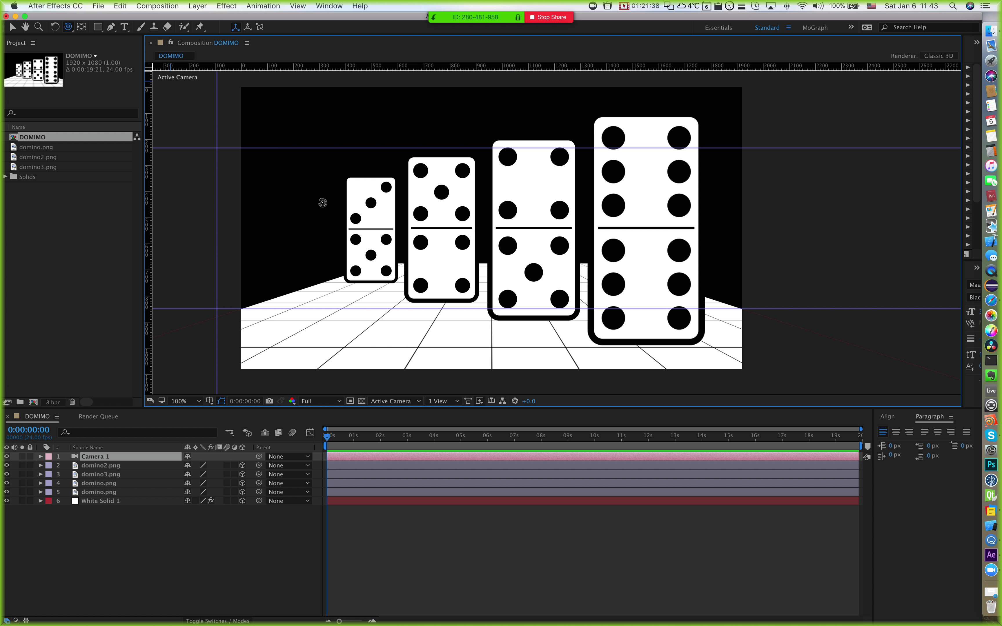
# Step: Pull Camera 1 back from the dominoes with Track Z, and shift the framing sideways with Track XY
pyautogui.moveTo(68, 26); pyautogui.dragTo(106, 62)
pyautogui.moveTo(469, 239); pyautogui.dragTo(467, 187)
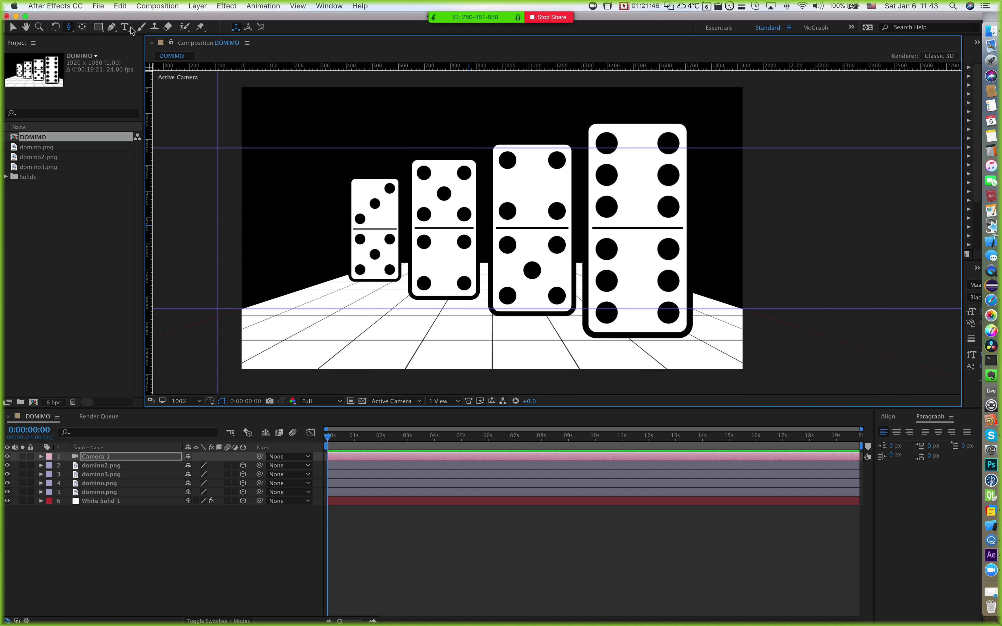
pyautogui.moveTo(70, 28); pyautogui.dragTo(79, 50)
pyautogui.moveTo(612, 258); pyautogui.dragTo(564, 257)
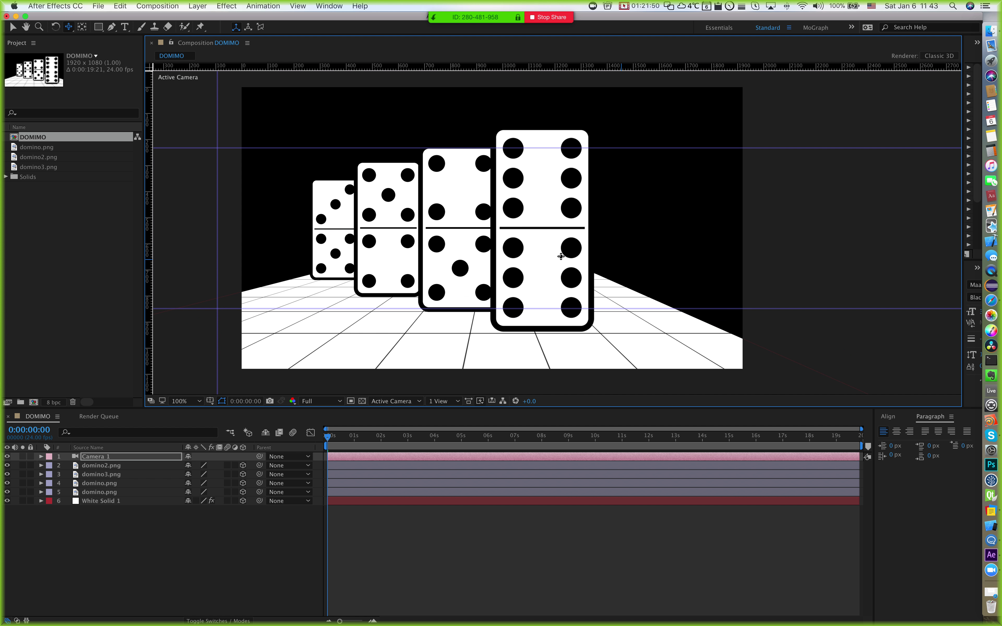
pyautogui.press('v')
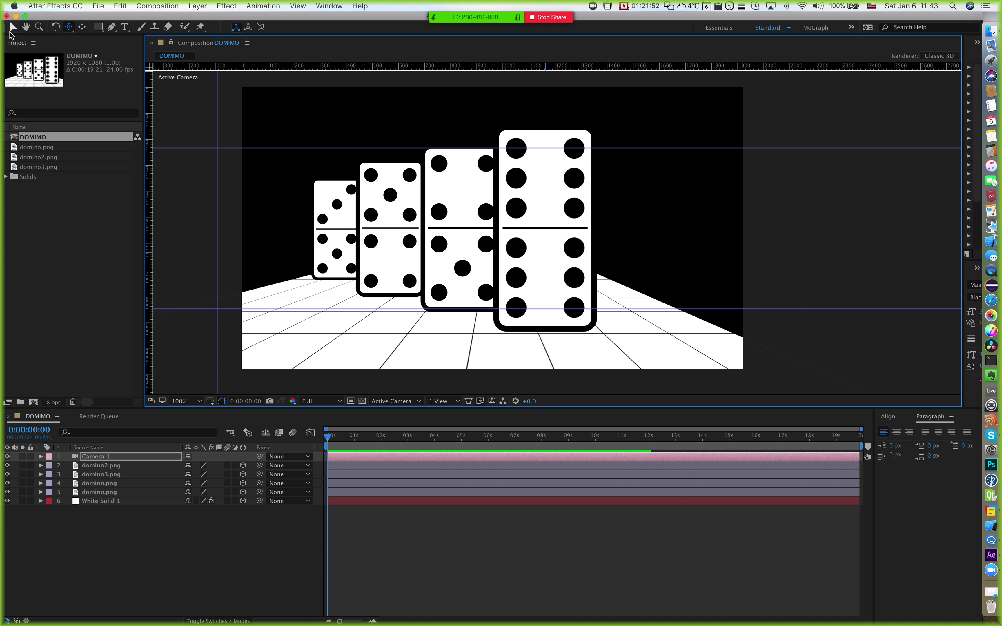
# Step: Shift the Camera 1 layer to start just before 2 seconds, and scrub across its start to 0:00:01:23
pyautogui.moveTo(342, 465); pyautogui.dragTo(386, 460)
pyautogui.click(347, 459)
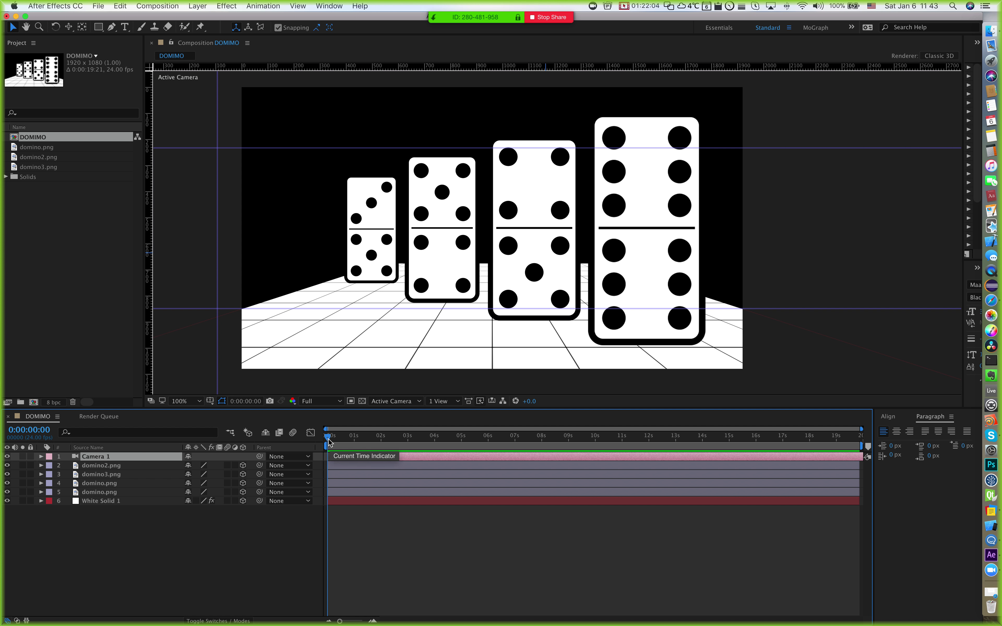
pyautogui.moveTo(328, 440); pyautogui.dragTo(373, 439)
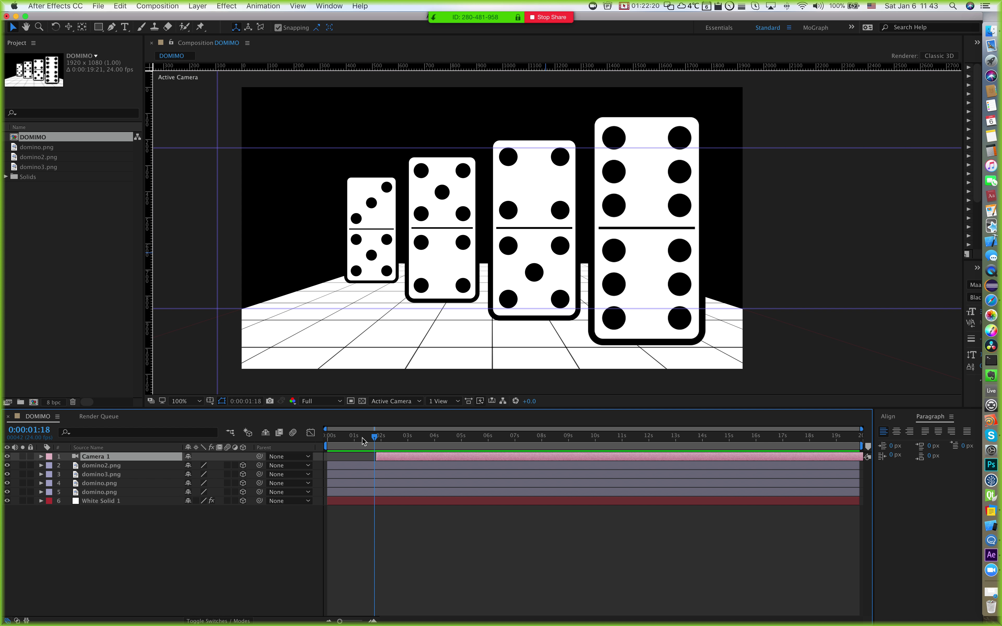
pyautogui.moveTo(374, 438); pyautogui.dragTo(380, 440)
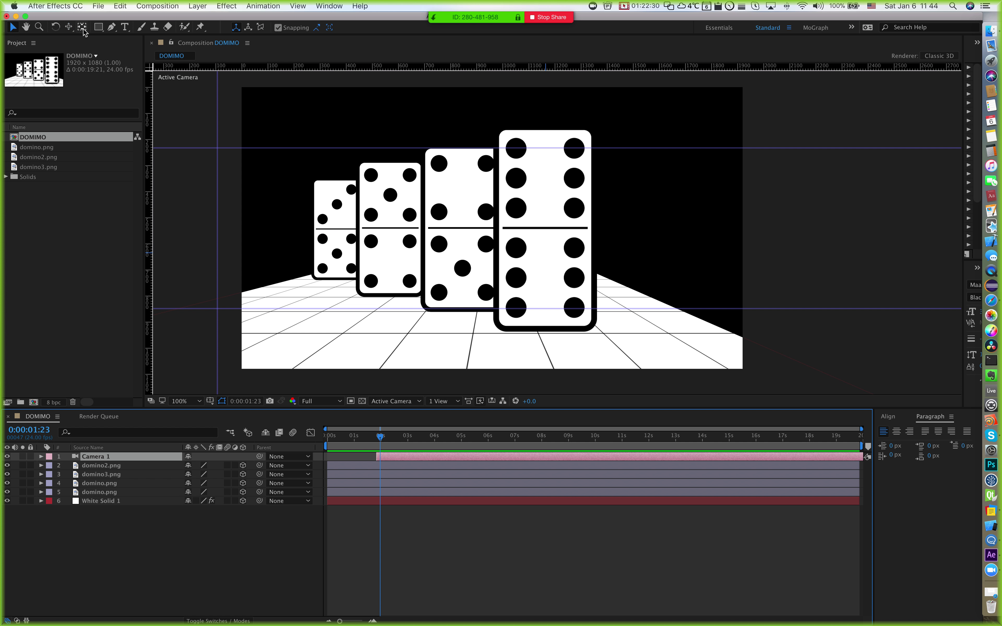
# Step: Orbit Camera 1 so the dominoes swing toward one side of the frame
pyautogui.click(69, 27)
pyautogui.press('c')
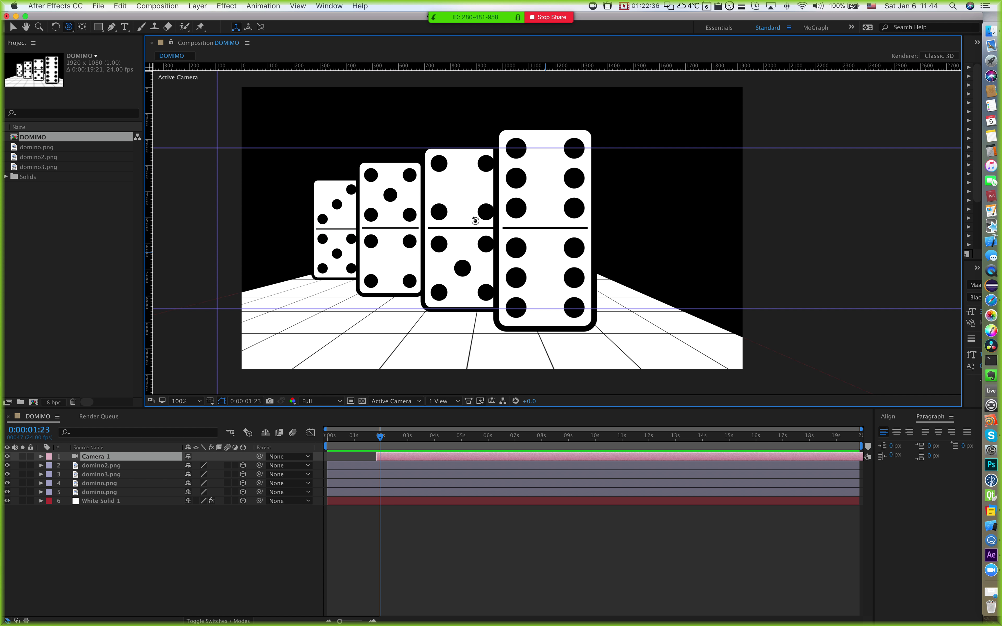
pyautogui.moveTo(477, 221)
pyautogui.mouseDown()
pyautogui.moveTo(423, 215)
pyautogui.moveTo(458, 217)
pyautogui.mouseUp()
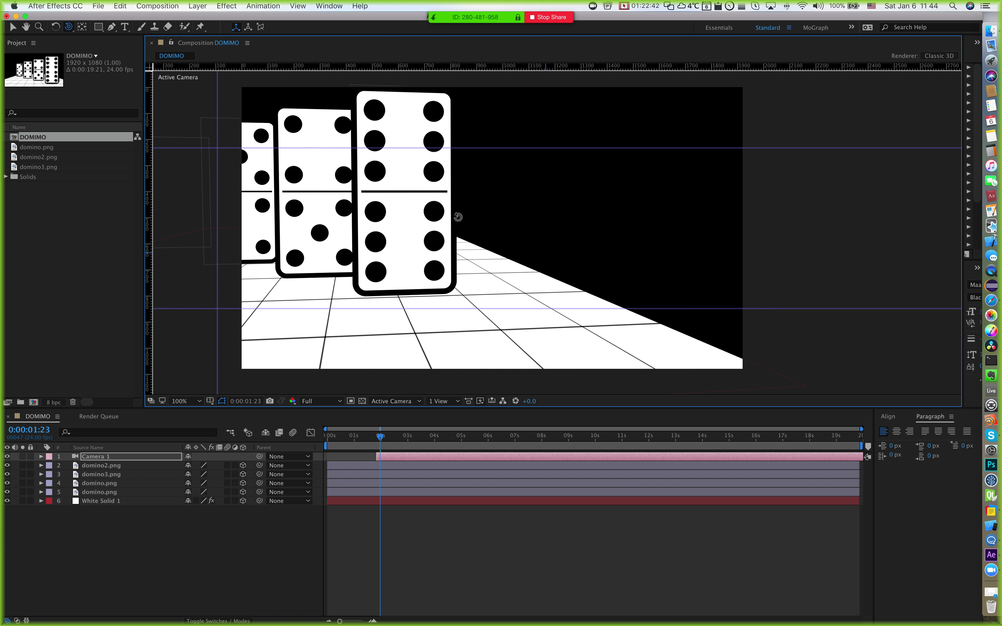
# Step: Go to 0:00:02:00, reveal Camera 1's Transform properties, reset them, and select Point of Interest
pyautogui.moveTo(380, 435); pyautogui.dragTo(381, 438)
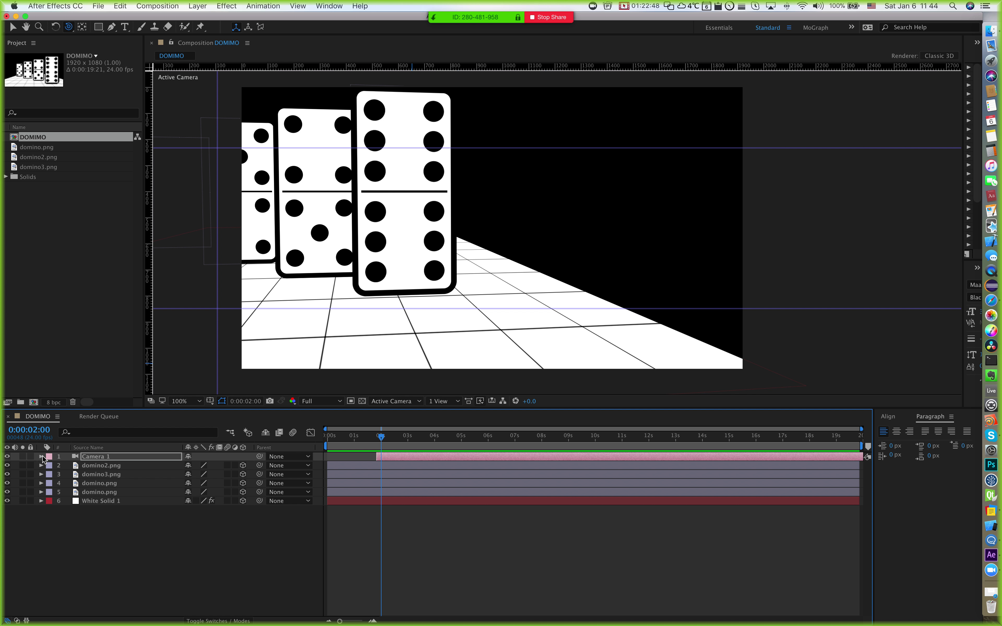
pyautogui.press('super+Right')
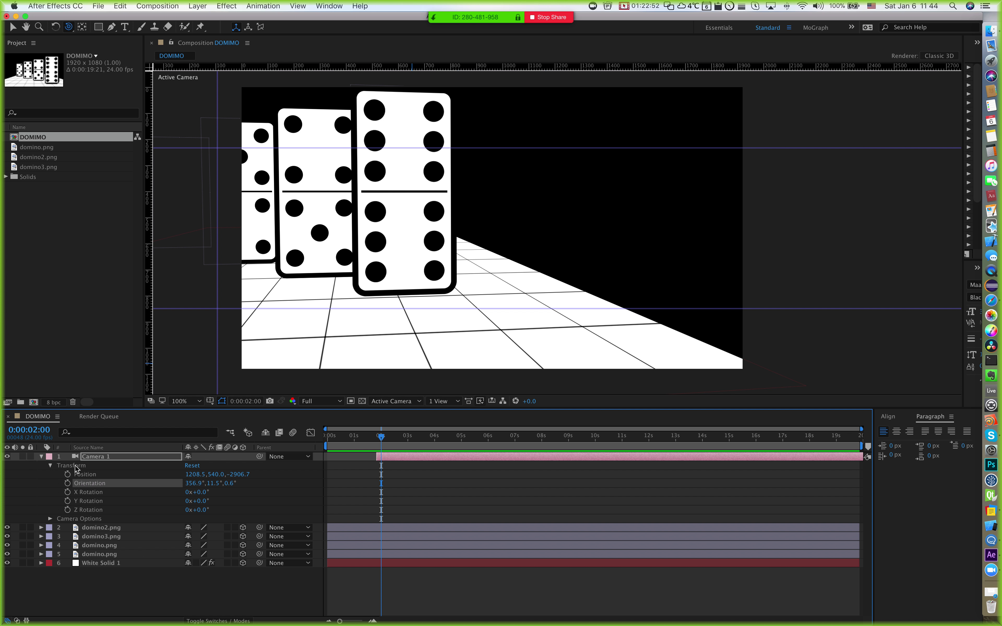
pyautogui.click(193, 466)
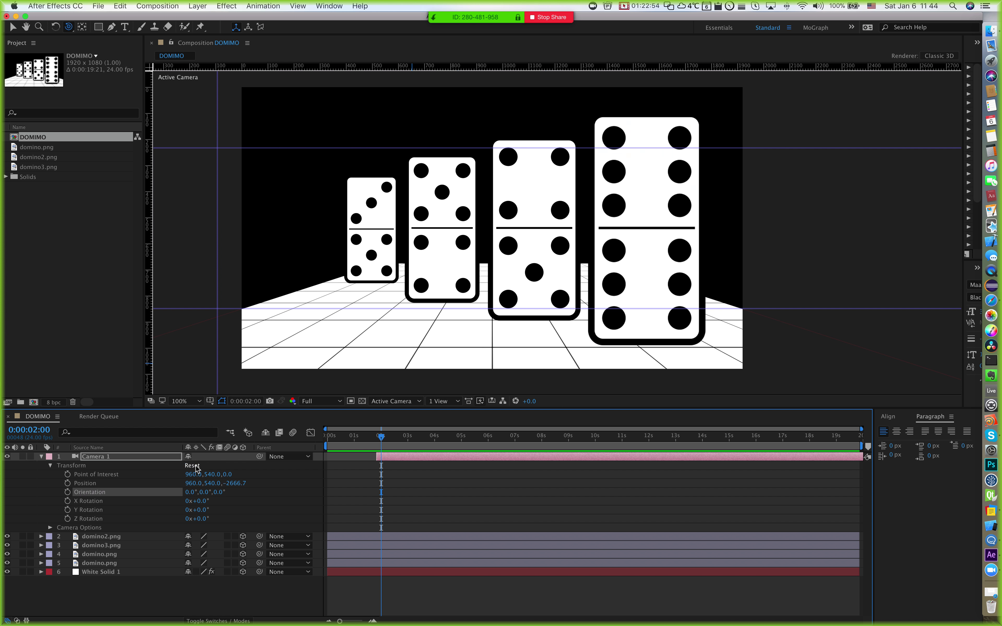
pyautogui.click(106, 476)
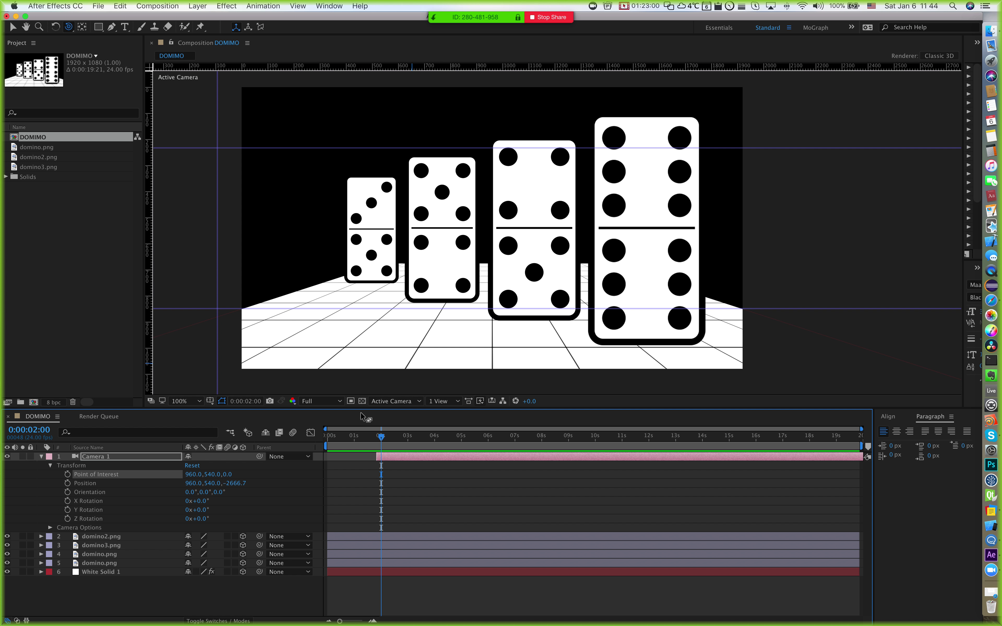
# Step: Show the composition in two horizontal views, and fit the camera and its field of view inside the Top view
pyautogui.click(441, 400)
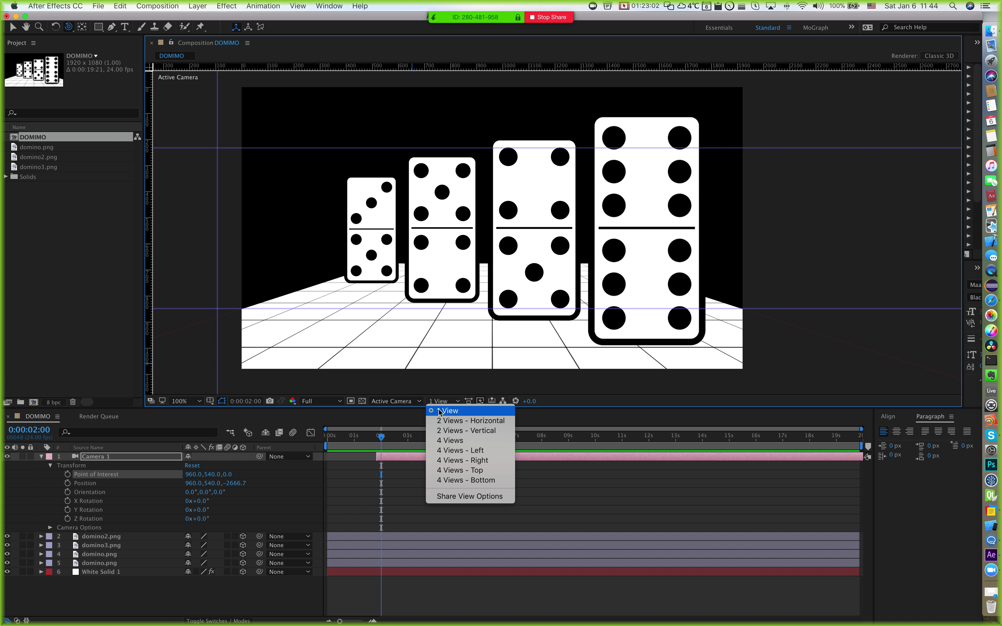
pyautogui.click(453, 424)
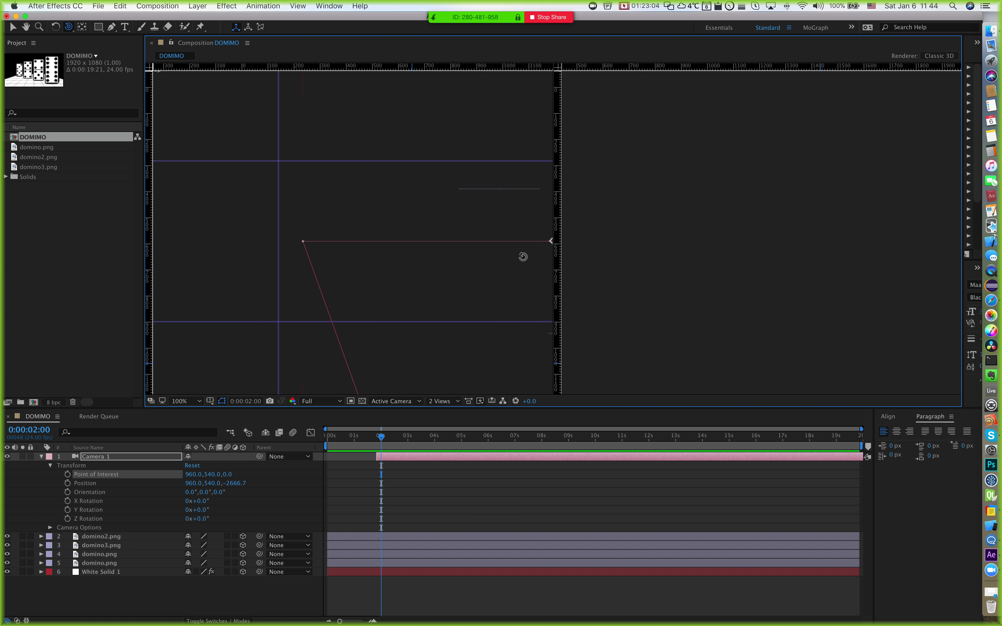
pyautogui.scroll(-4, 465, 268)
pyautogui.moveTo(429, 263); pyautogui.dragTo(444, 235)
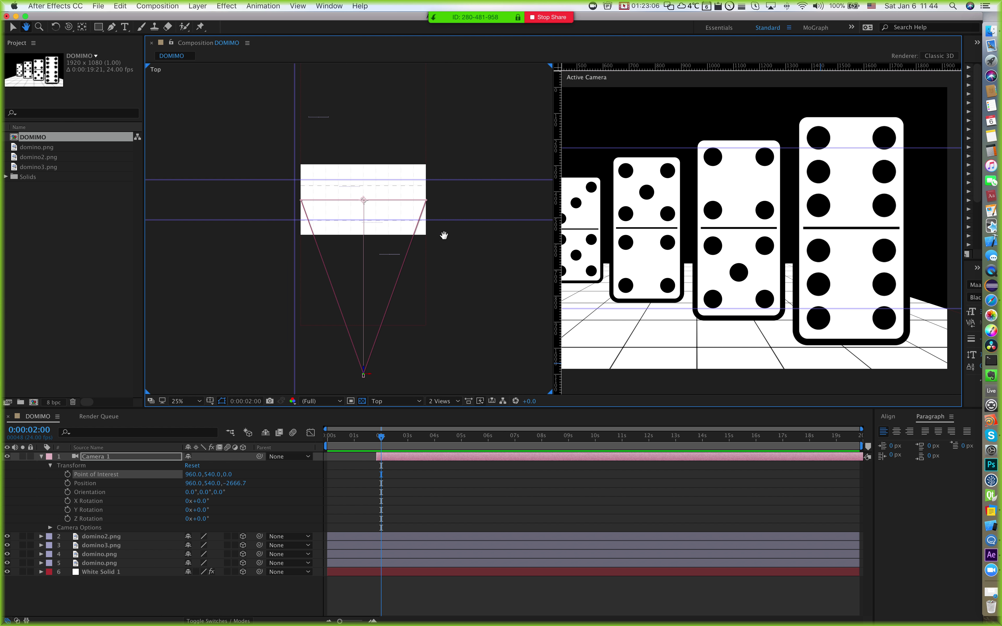
# Step: Hide the White Solid 1 layer and turn off the transparency grid in the Top view
pyautogui.press('c')
pyautogui.click(7, 571)
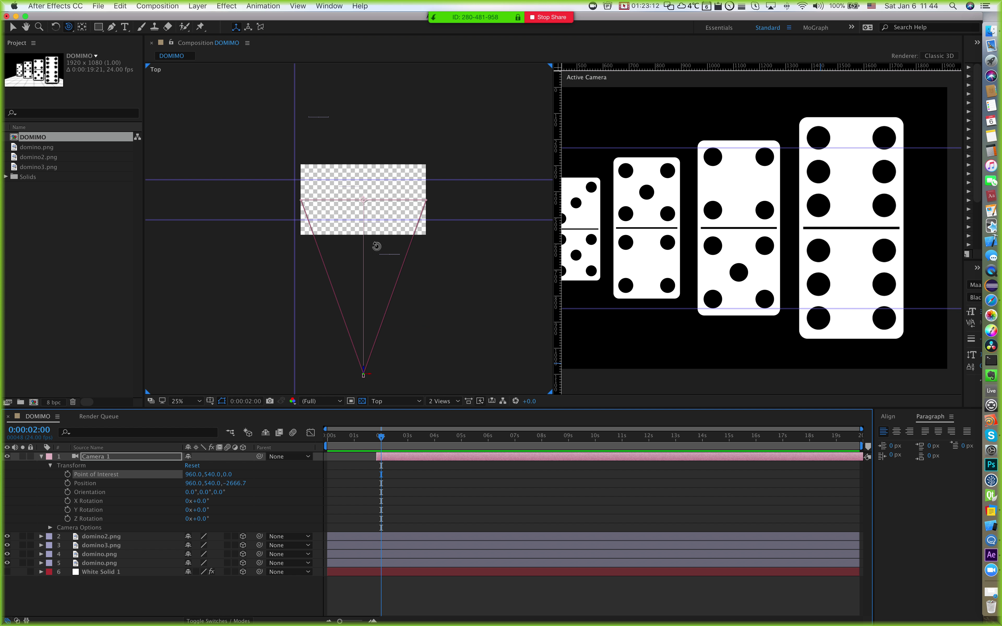
pyautogui.click(361, 402)
# Step: Examine Camera 1, its point of interest and its field of view around the dominoes in the Top view
pyautogui.scroll(2, 360, 202)
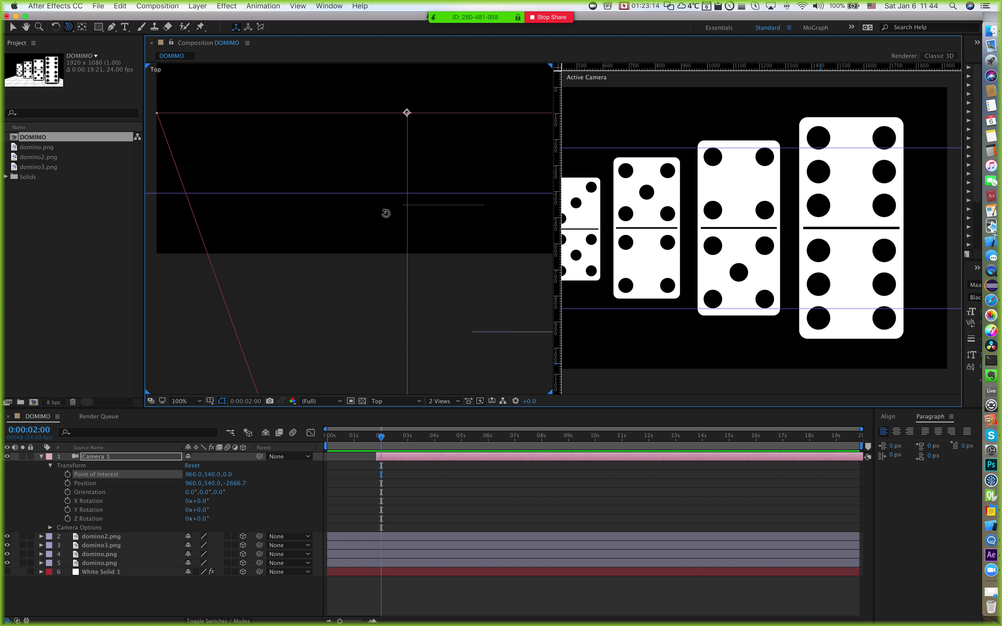
pyautogui.moveTo(388, 213); pyautogui.dragTo(390, 163)
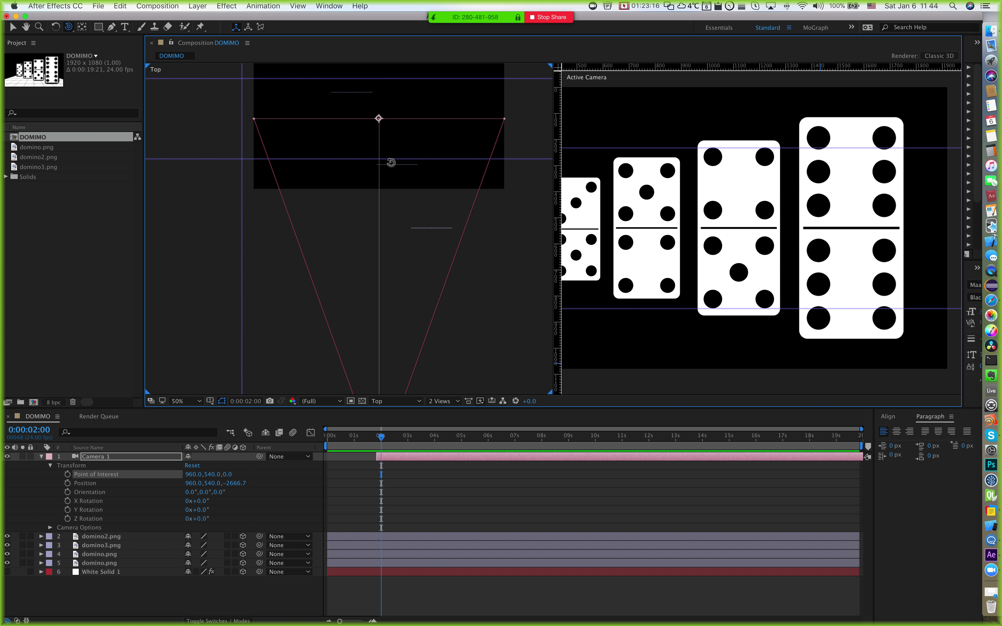
pyautogui.click(26, 26)
pyautogui.moveTo(449, 207); pyautogui.dragTo(453, 246)
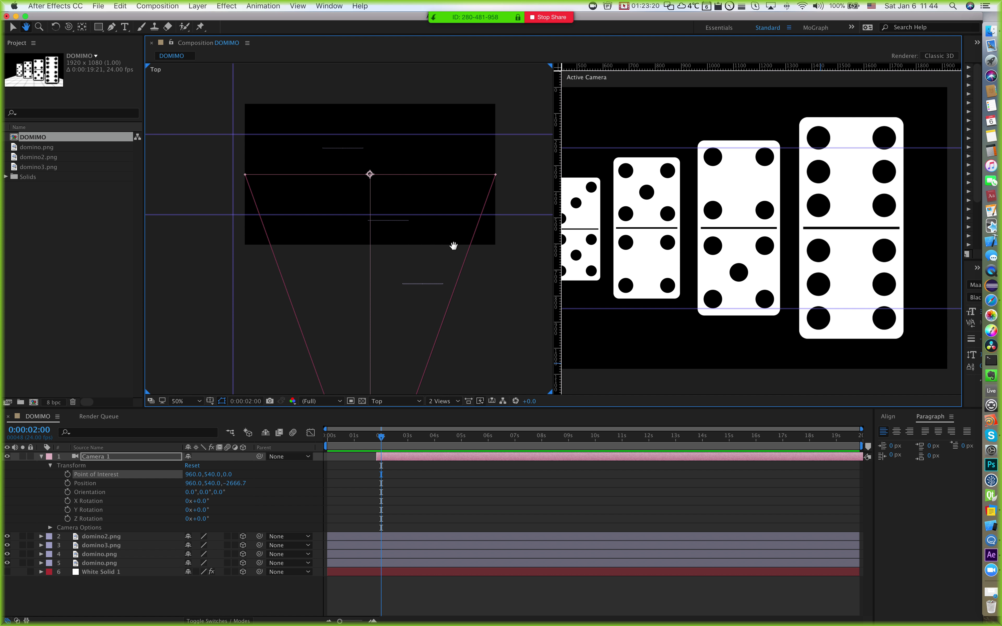
pyautogui.press('v')
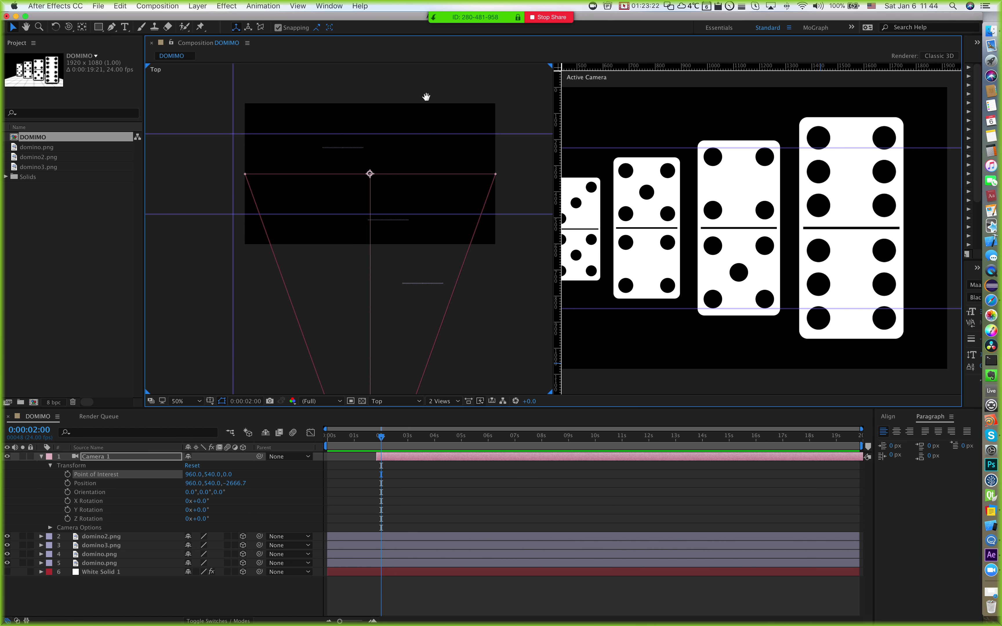
pyautogui.press('h')
pyautogui.moveTo(424, 393); pyautogui.dragTo(431, 316)
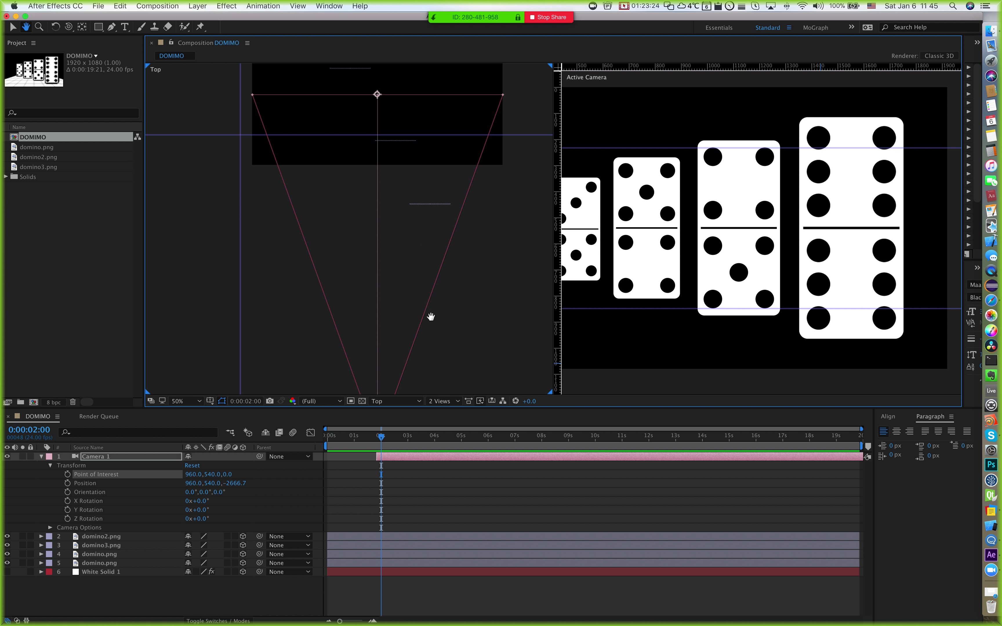
pyautogui.press(',')
pyautogui.press('v')
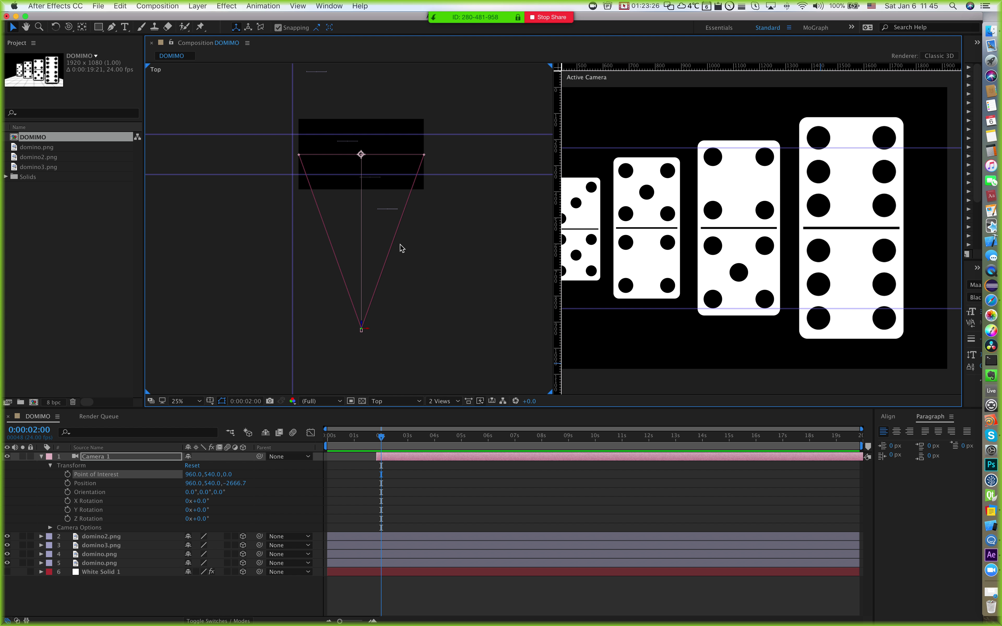
pyautogui.moveTo(400, 248); pyautogui.dragTo(420, 270)
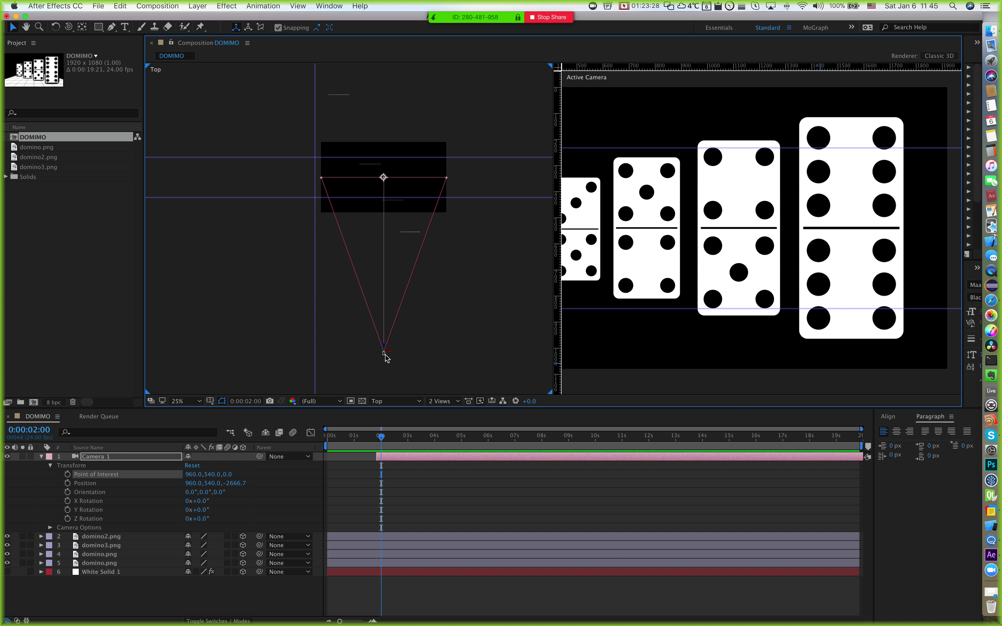
pyautogui.scroll(4, 385, 353)
pyautogui.press('space')
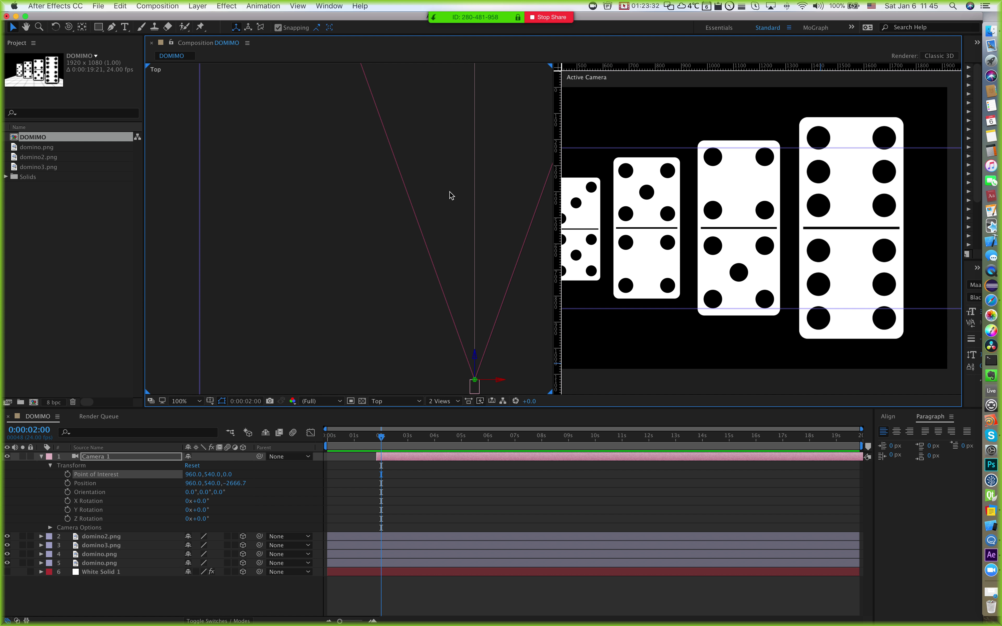
pyautogui.scroll(-4, 451, 195)
pyautogui.moveTo(475, 199); pyautogui.dragTo(477, 251)
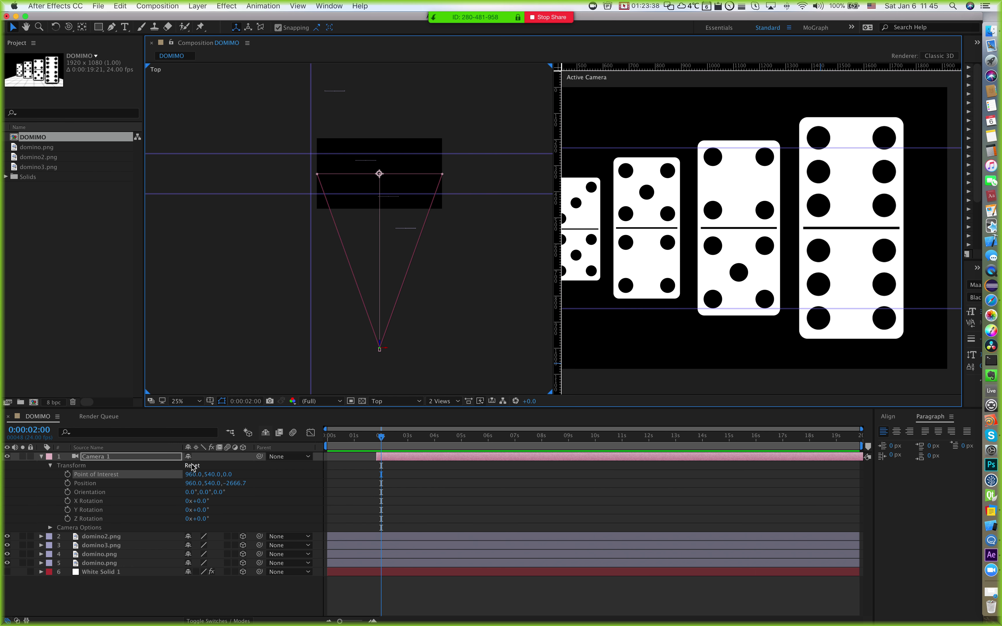
# Step: Reset Camera 1's Orientation, X Rotation and Y Rotation, and select its Point of Interest property
pyautogui.moveTo(89, 497); pyautogui.dragTo(95, 511)
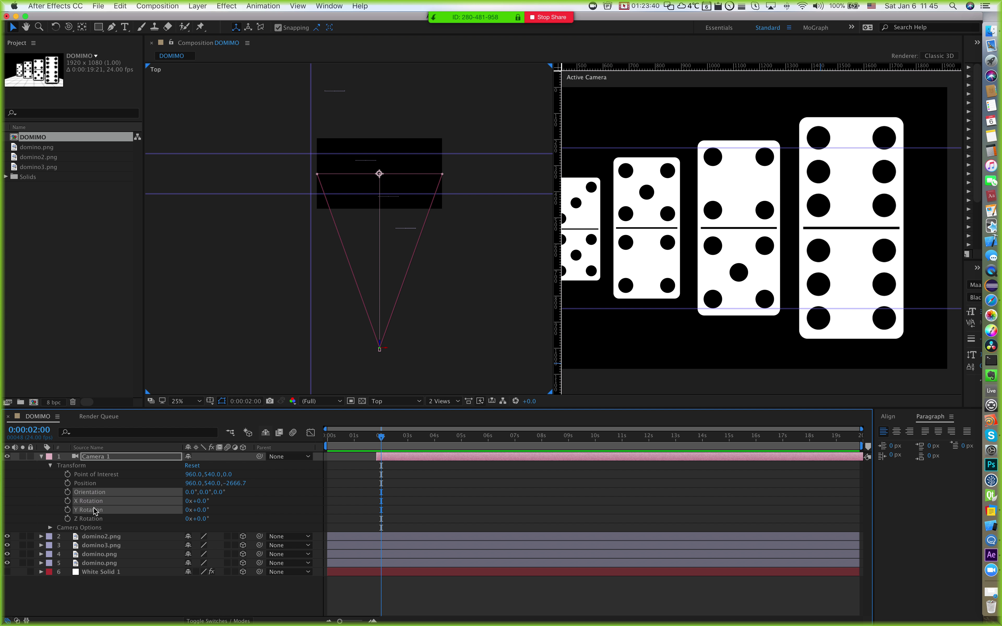
pyautogui.rightClick(98, 509)
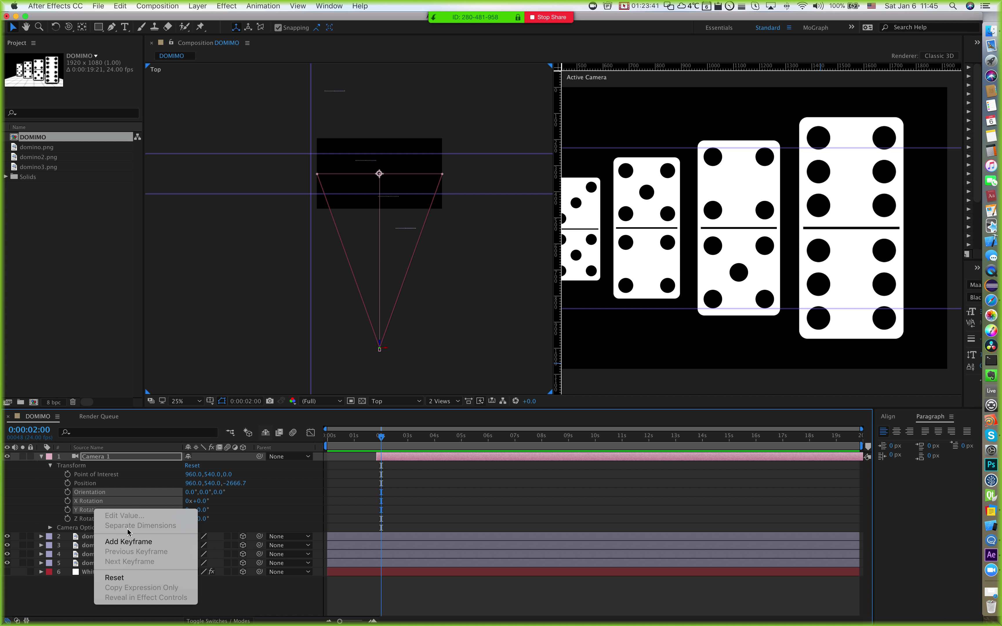
pyautogui.click(114, 578)
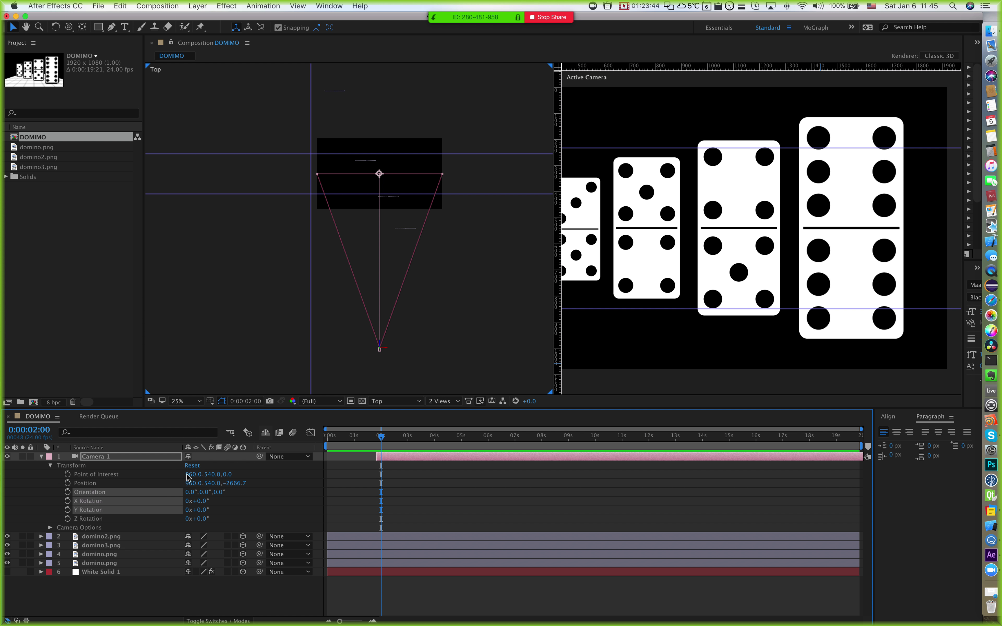
pyautogui.click(123, 476)
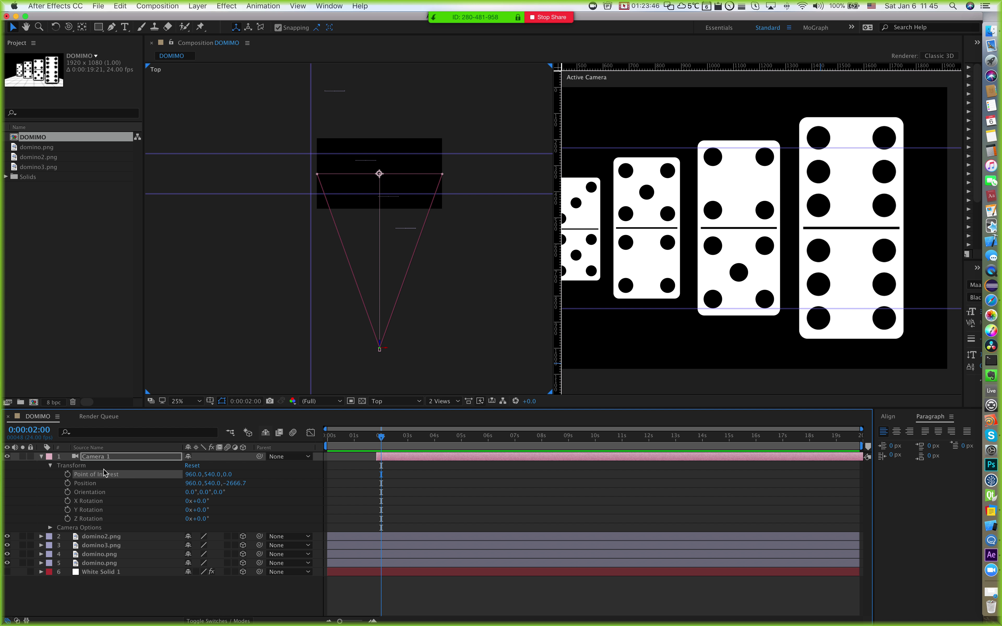
# Step: Change Camera 1's type to One-Node Camera in its camera settings
pyautogui.doubleClick(102, 457)
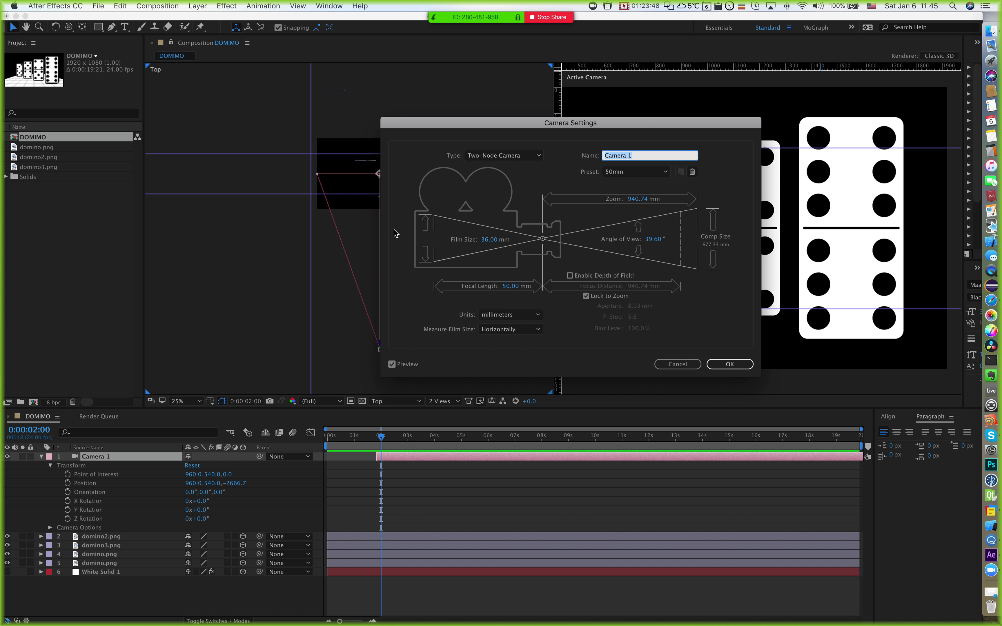
pyautogui.click(487, 153)
pyautogui.click(496, 139)
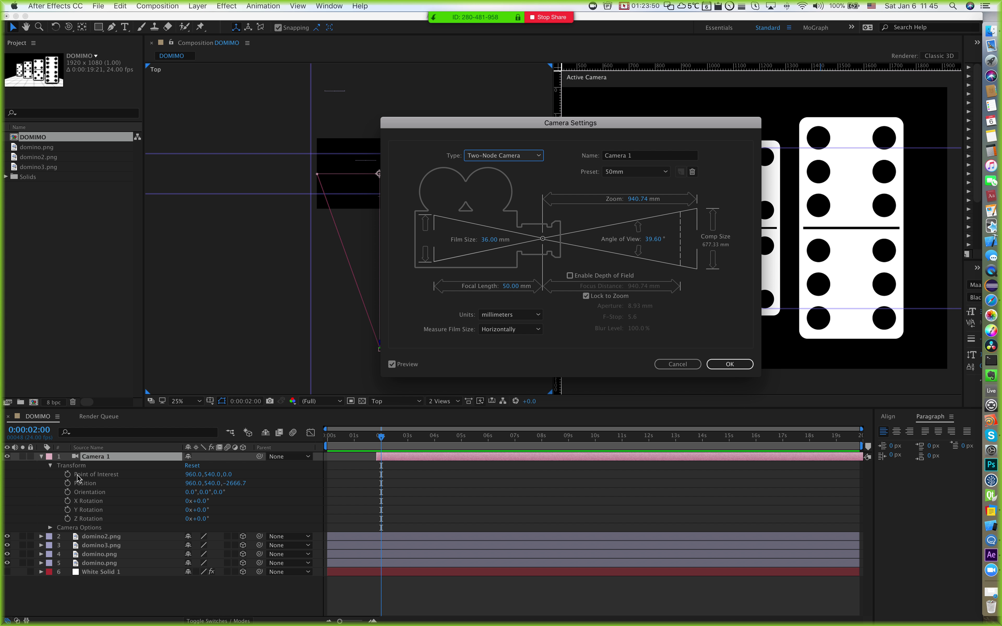
pyautogui.click(525, 156)
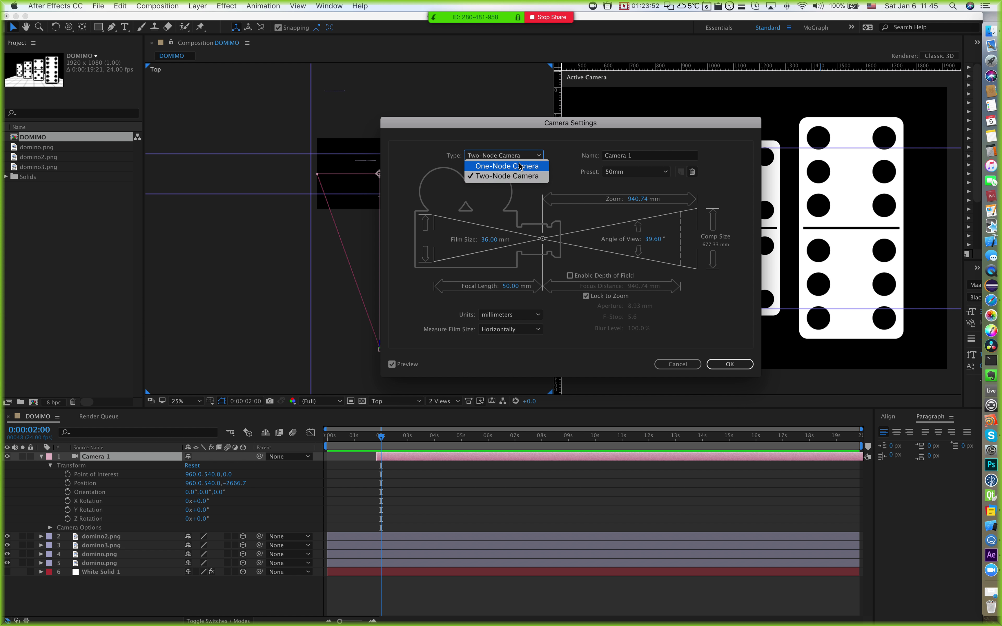
pyautogui.click(520, 166)
pyautogui.click(722, 364)
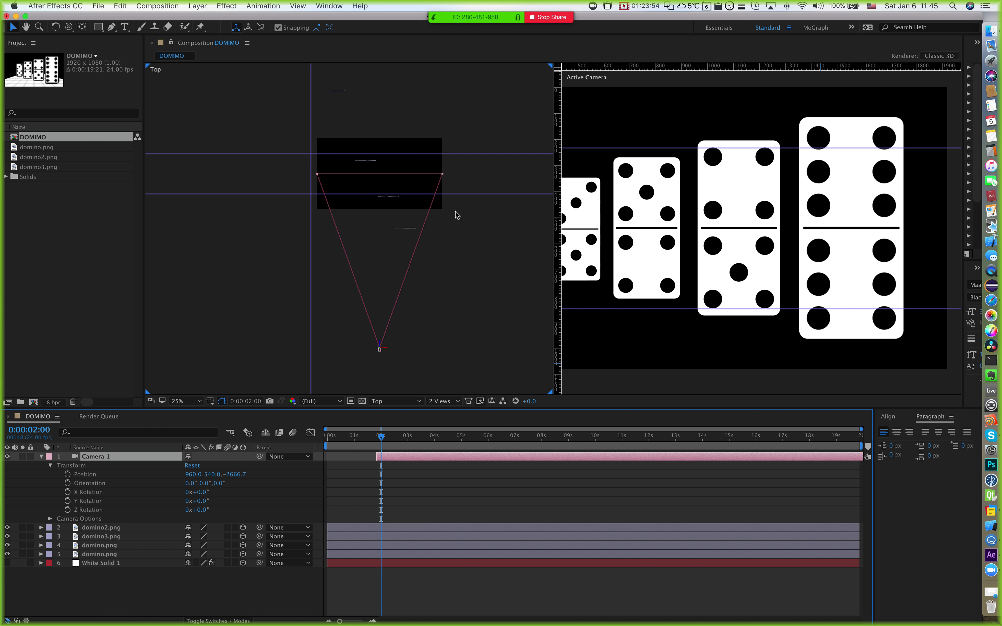
# Step: Demonstrate moving Camera 1 closer to and farther from the dominoes in the Top view, and undo the moves
pyautogui.click(426, 190)
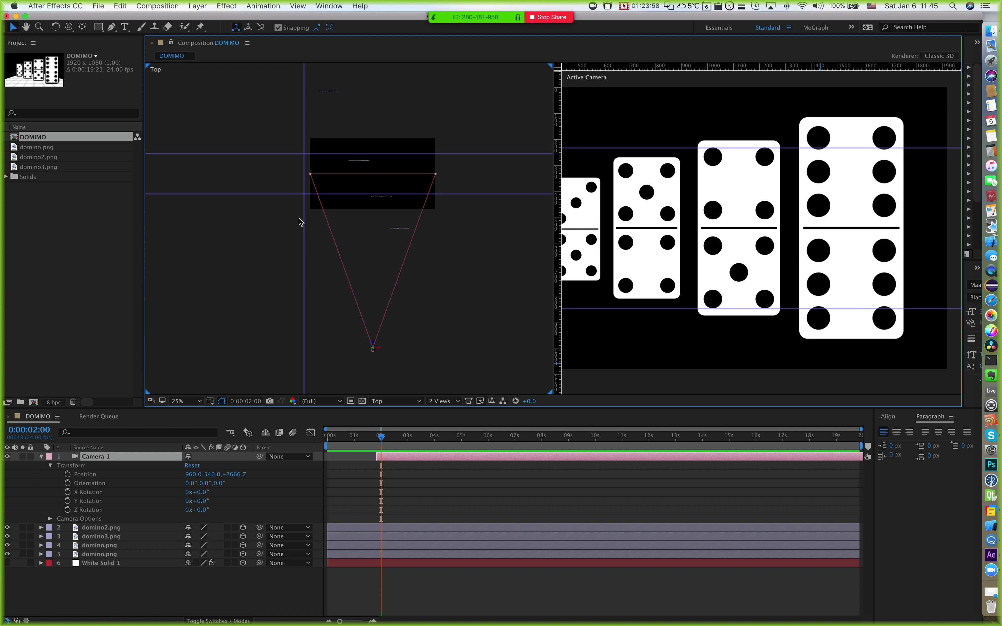
pyautogui.moveTo(372, 345); pyautogui.dragTo(373, 245)
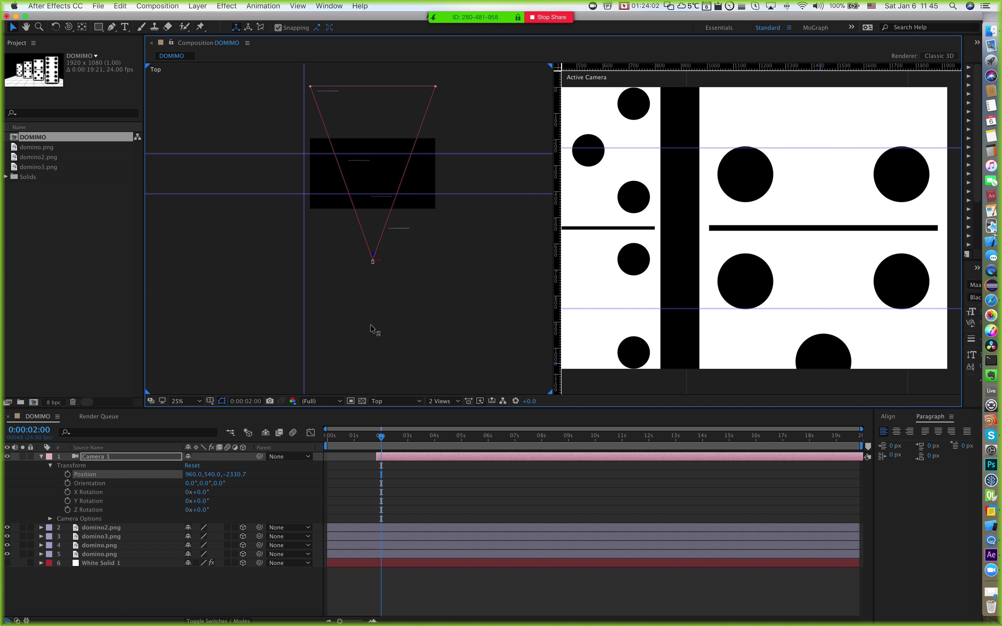
pyautogui.press('cmd+z')
pyautogui.scroll(-2, 382, 230)
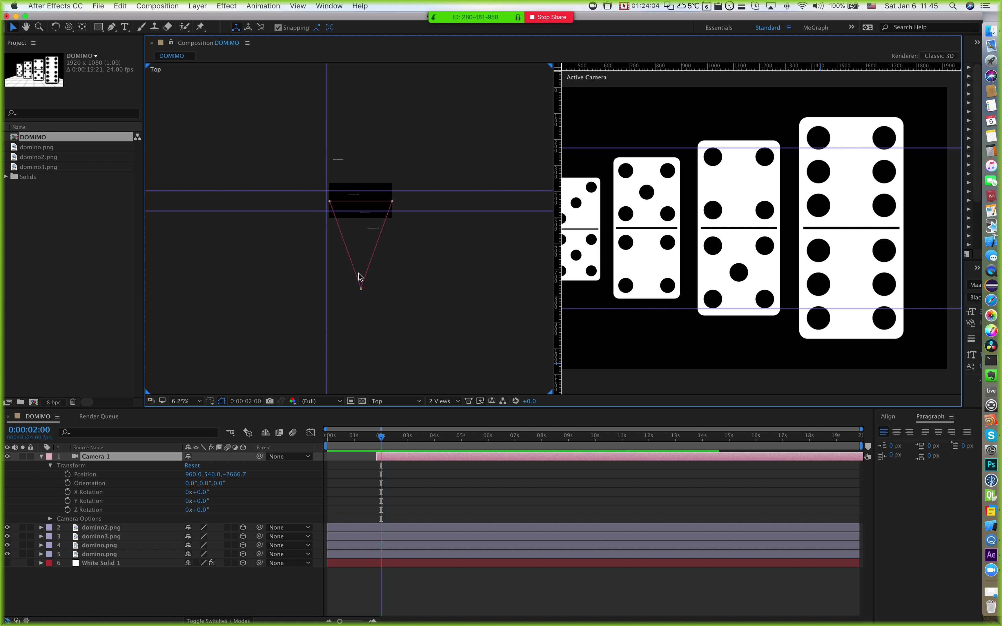
pyautogui.moveTo(388, 302); pyautogui.dragTo(369, 241)
pyautogui.press('v')
pyautogui.press('super+z')
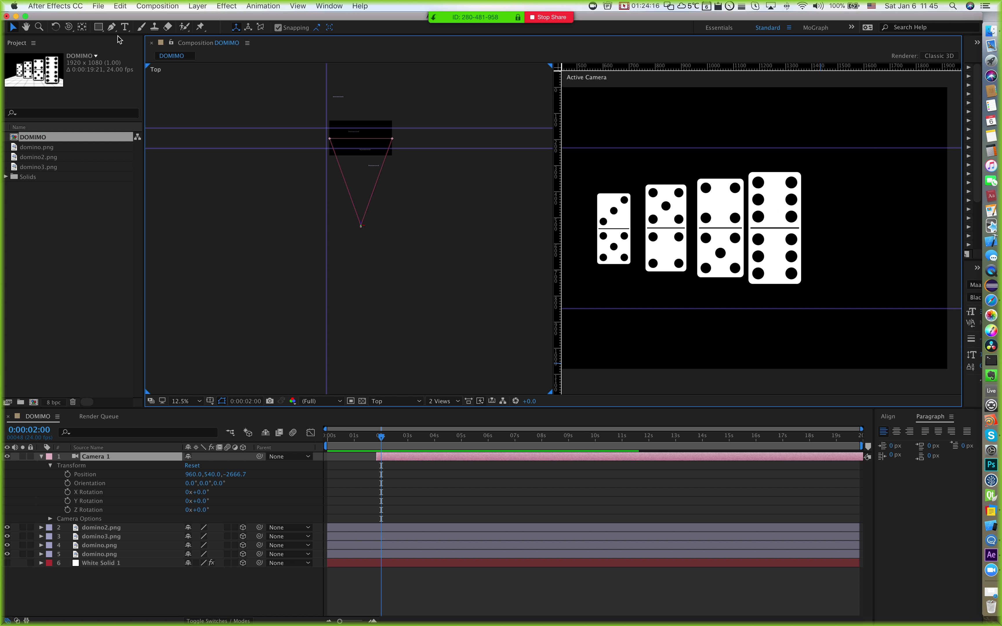
# Step: Demonstrate orbiting Camera 1 from the Active Camera view, and undo the orbit
pyautogui.press('c')
pyautogui.moveTo(732, 273); pyautogui.dragTo(403, 197)
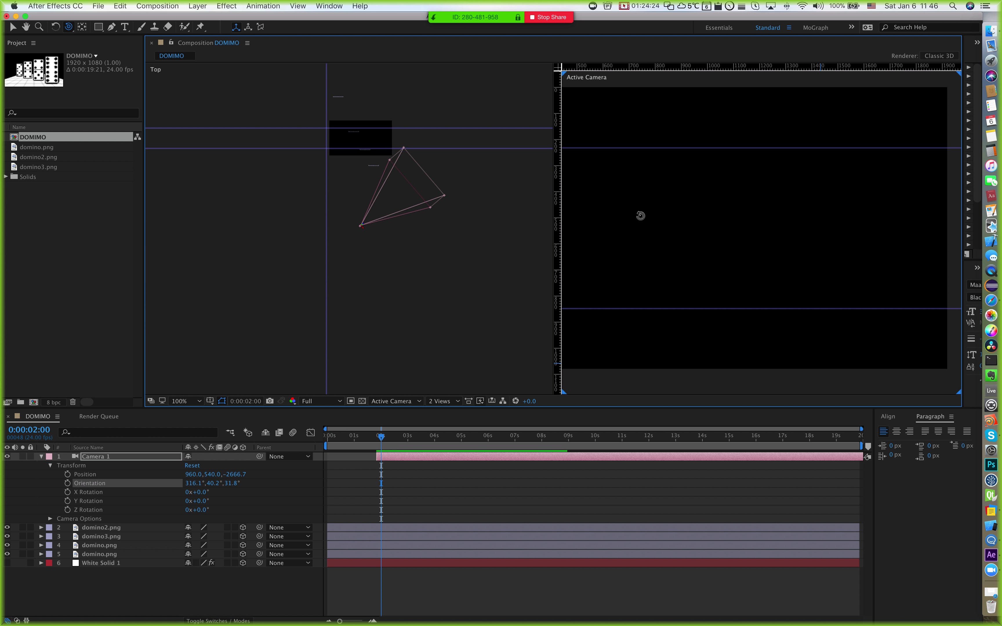
pyautogui.hotkey('ctrl', 'z')
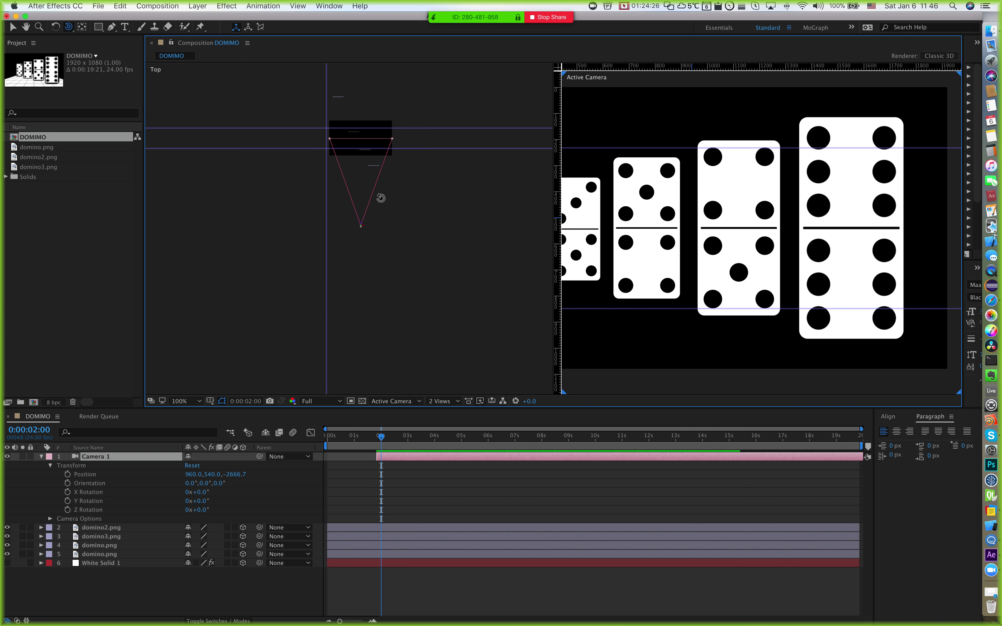
pyautogui.moveTo(379, 191); pyautogui.dragTo(378, 199)
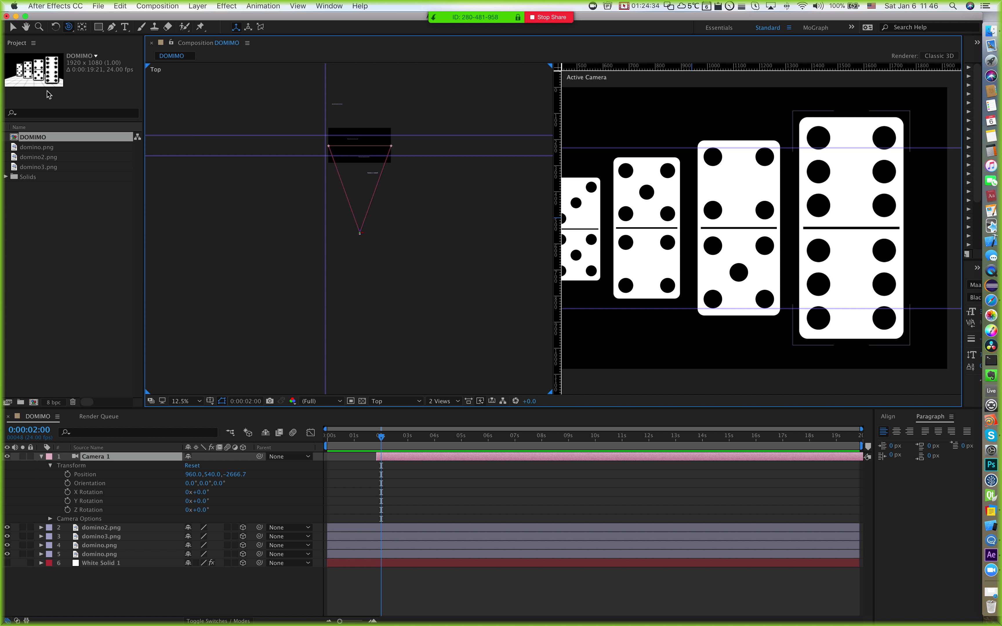
pyautogui.click(25, 27)
pyautogui.moveTo(515, 195); pyautogui.dragTo(513, 224)
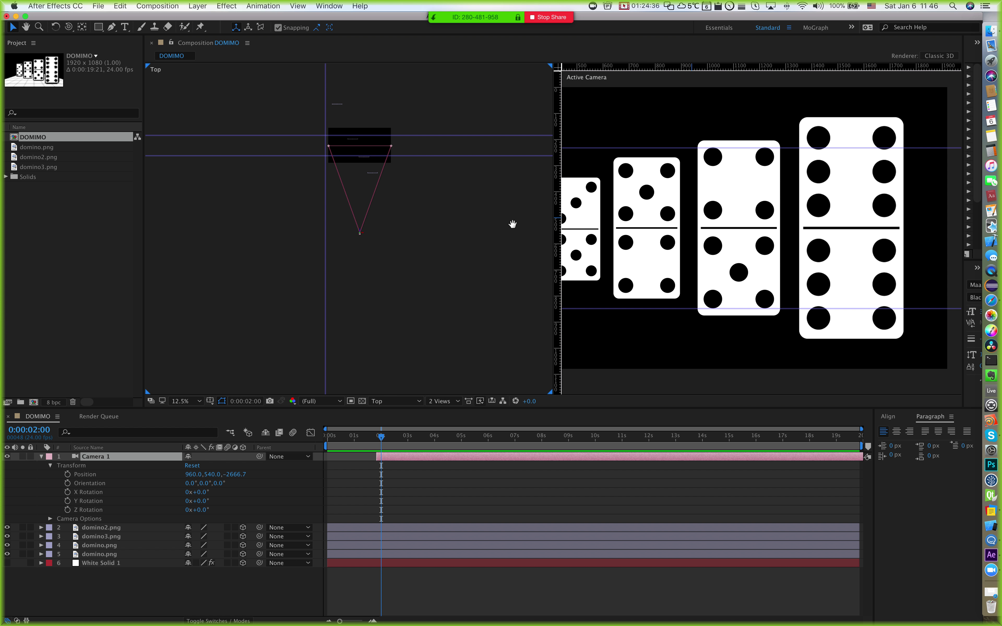
# Step: Switch to the Skype group chat, preview the posted screenshot of the tilted camera, and return to After Effects
pyautogui.press('v')
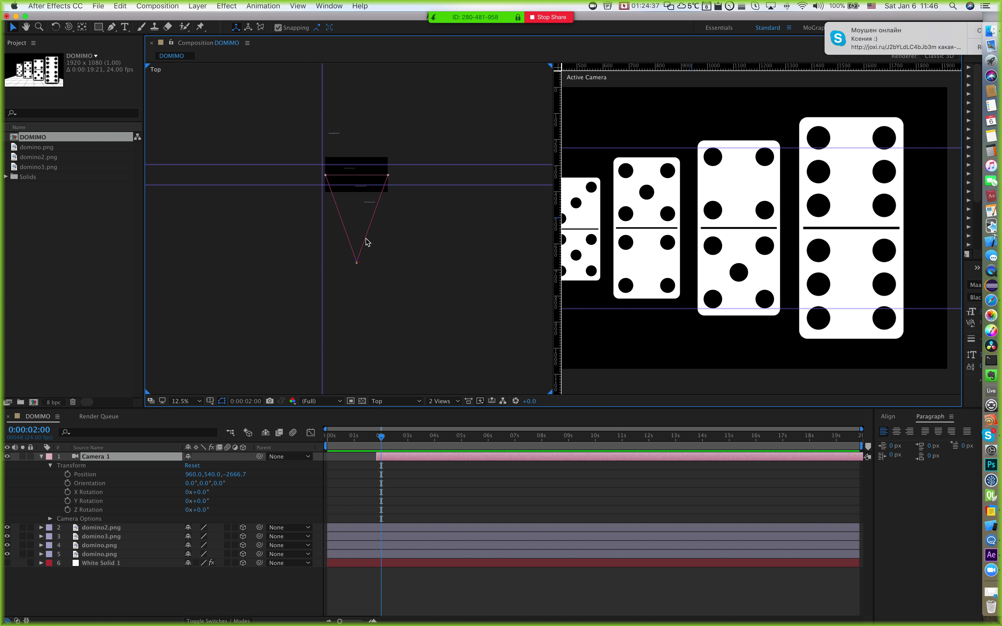
pyautogui.click(872, 43)
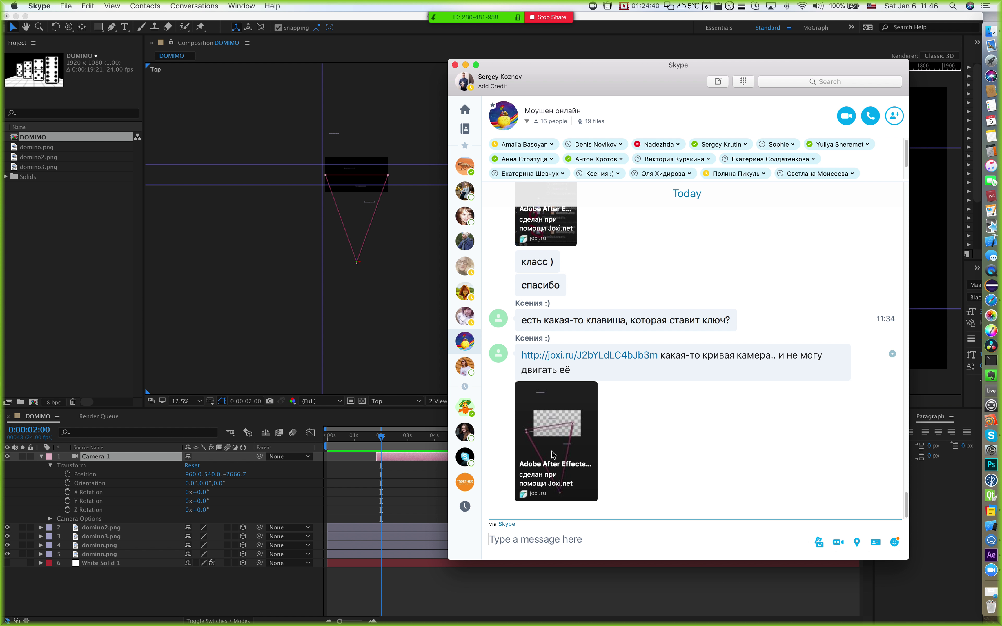
pyautogui.rightClick(552, 451)
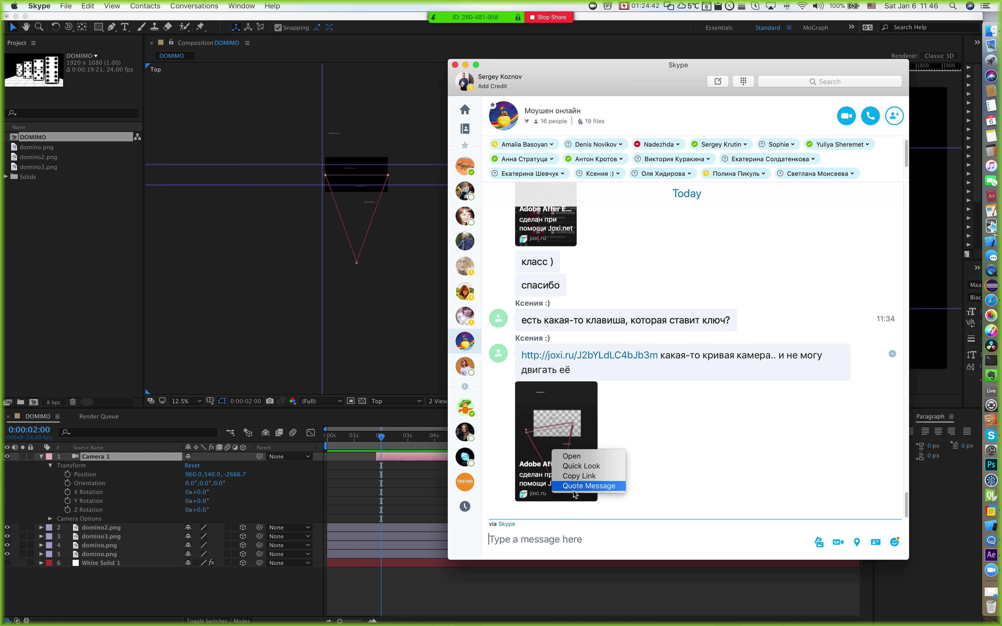
pyautogui.click(578, 475)
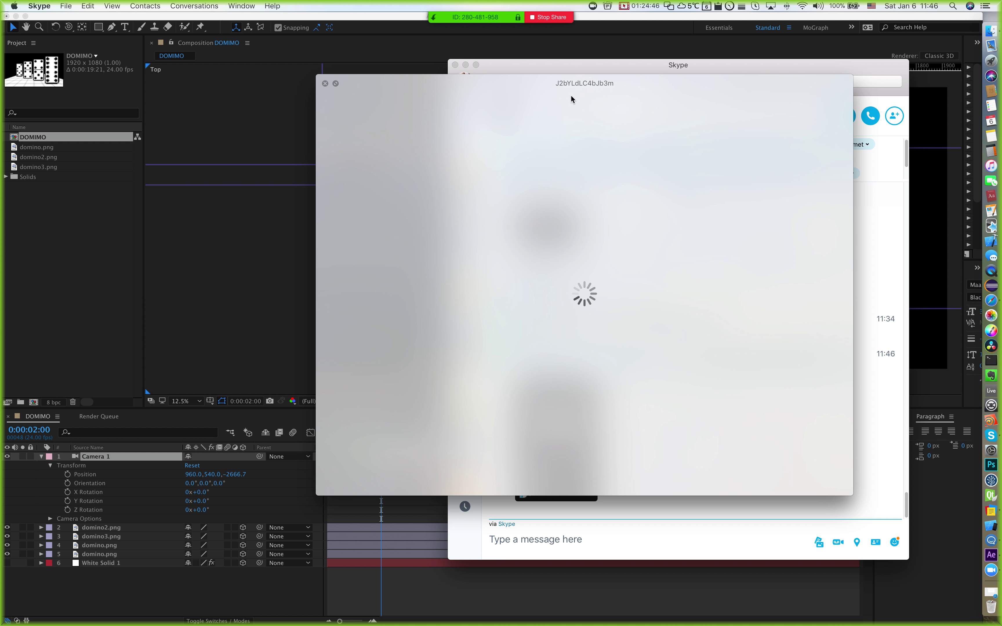
pyautogui.moveTo(572, 99); pyautogui.dragTo(143, 101)
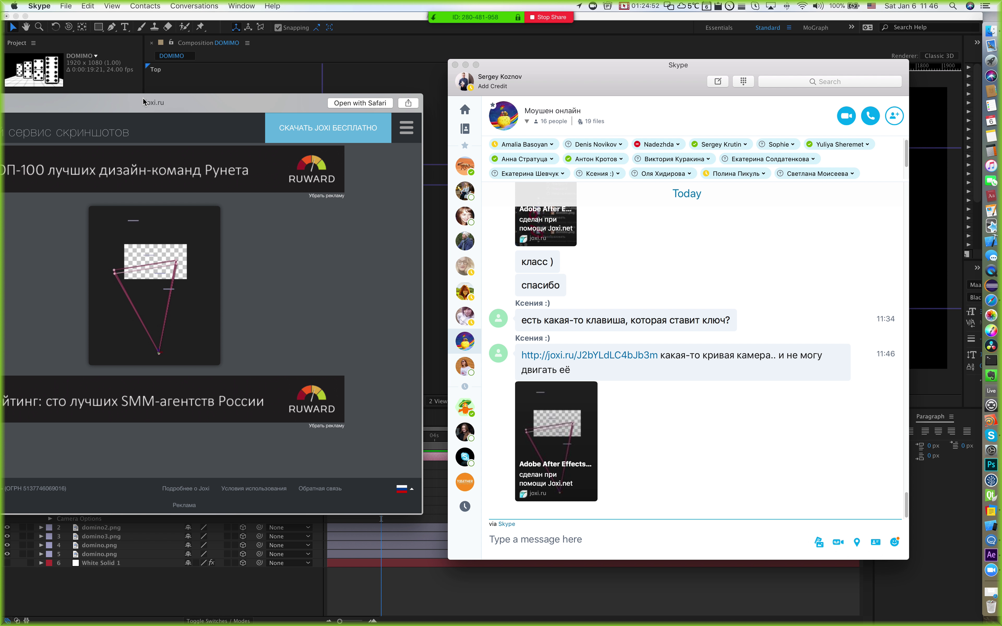
pyautogui.moveTo(143, 102); pyautogui.dragTo(458, 256)
pyautogui.click(247, 17)
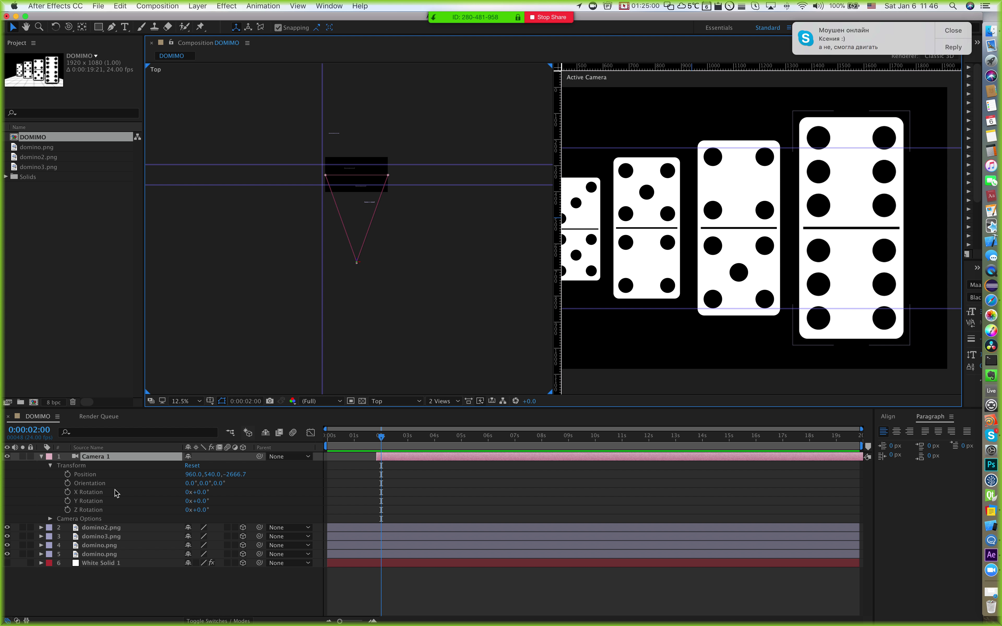
# Step: Select Camera 1's X, Y and Z Rotation properties together and reset them
pyautogui.click(95, 493)
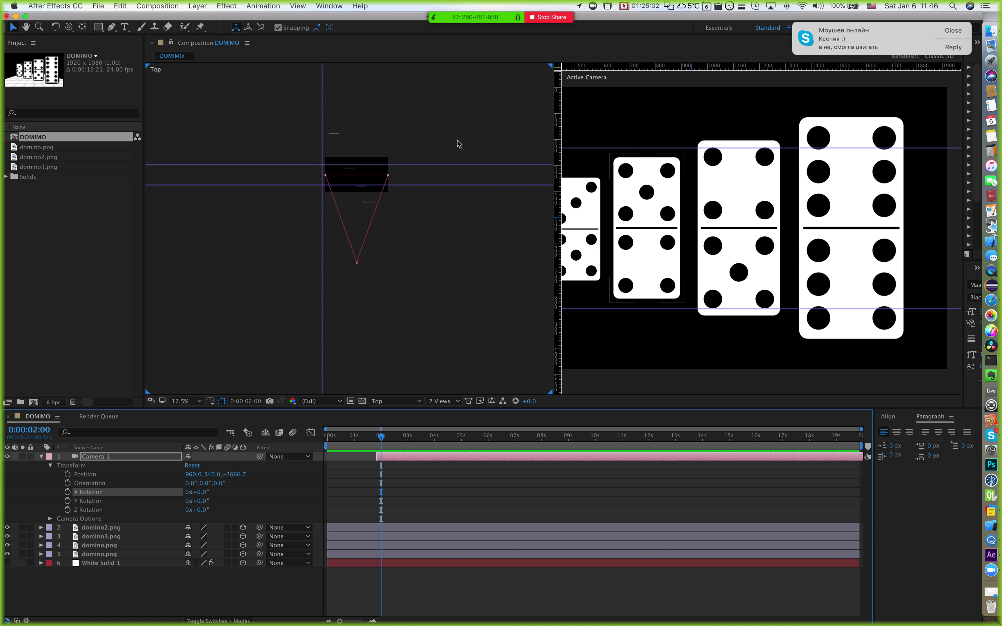
pyautogui.click(86, 512)
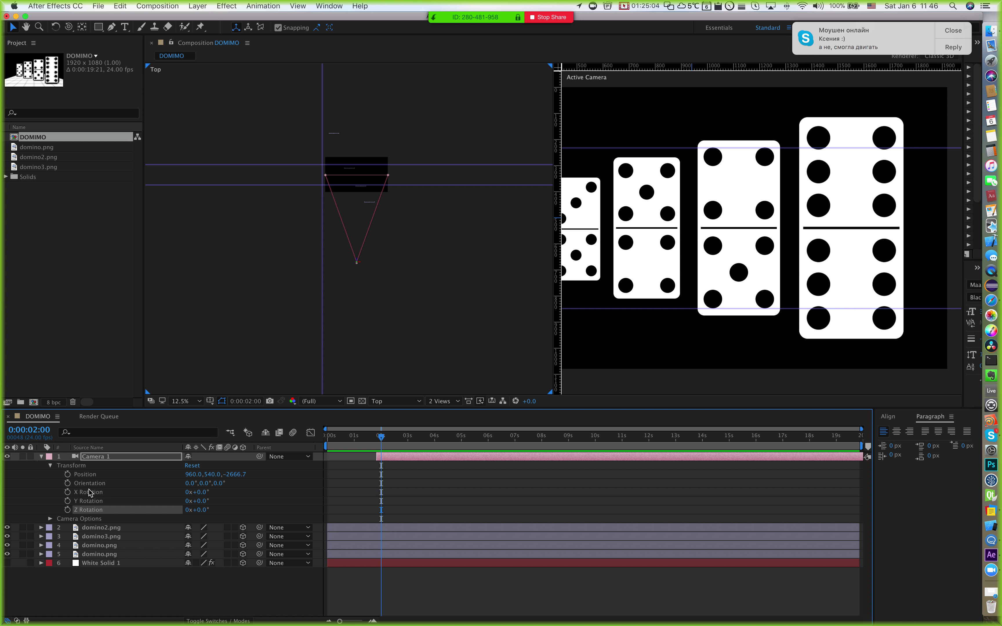
pyautogui.keyDown('shift'); pyautogui.click(90, 493); pyautogui.keyUp('shift')
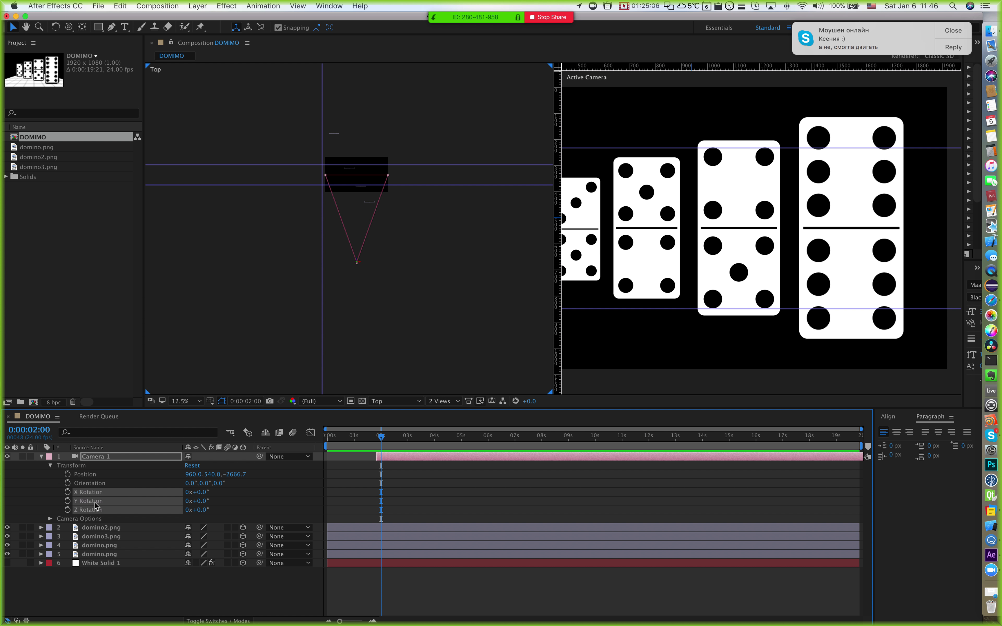
pyautogui.rightClick(91, 500)
pyautogui.click(112, 569)
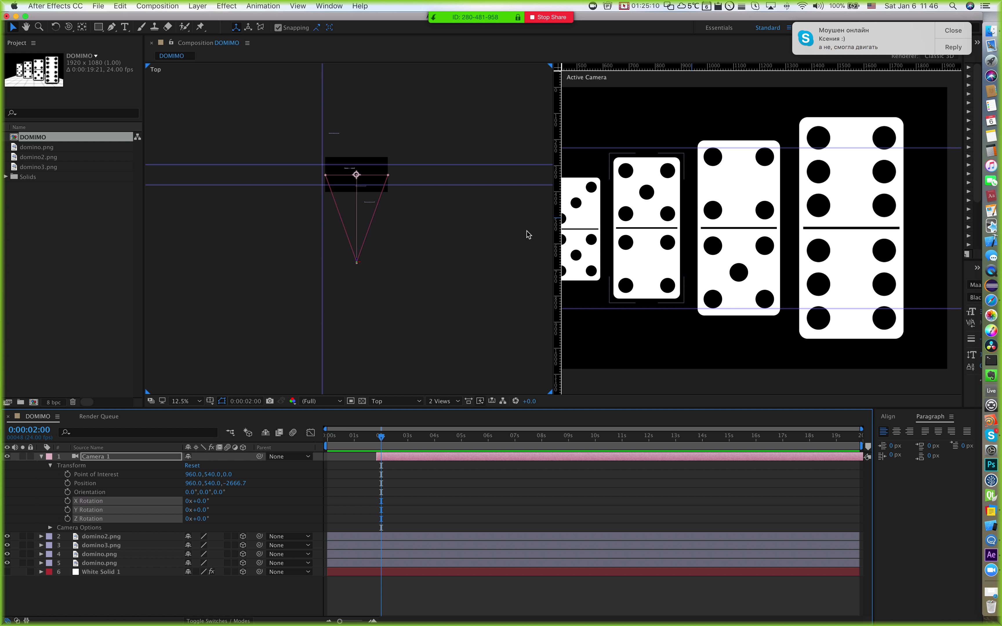
pyautogui.click(637, 250)
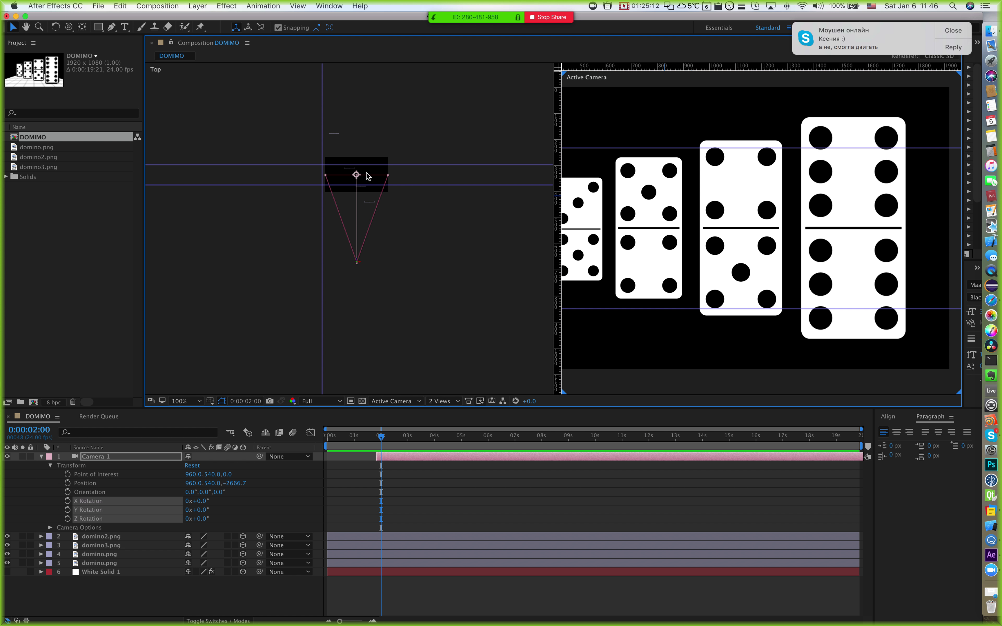
# Step: Change Camera 1's type to One-Node Camera in its camera settings and expand its Transform properties
pyautogui.click(83, 466)
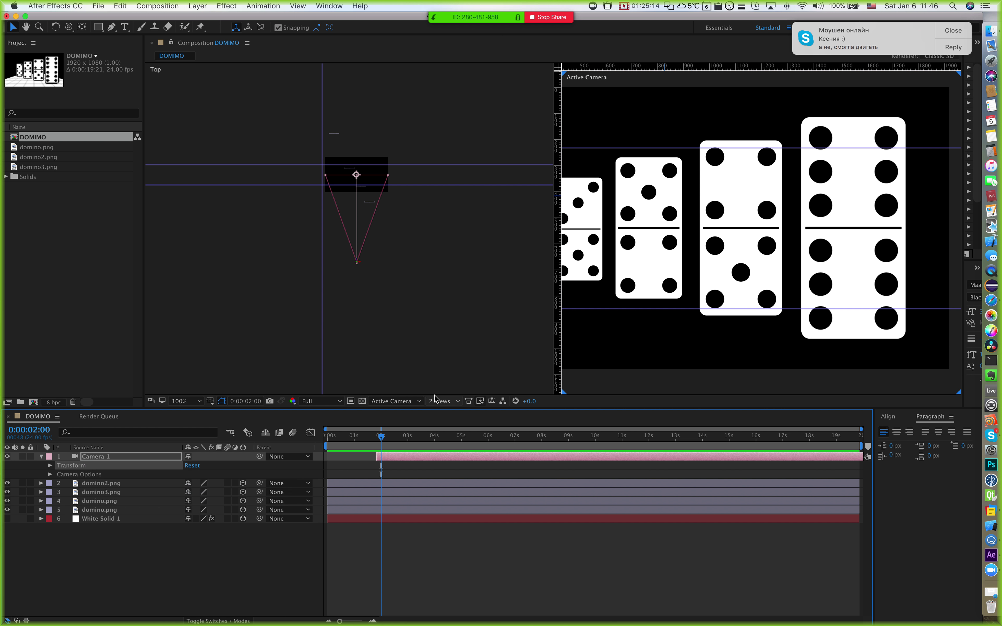
pyautogui.doubleClick(99, 457)
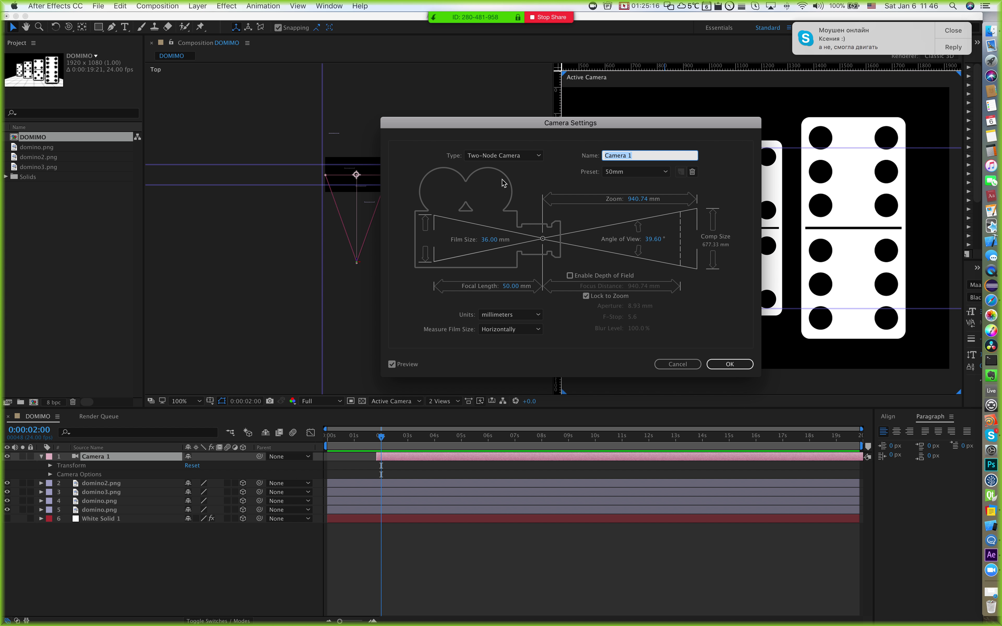
pyautogui.click(509, 159)
pyautogui.click(504, 165)
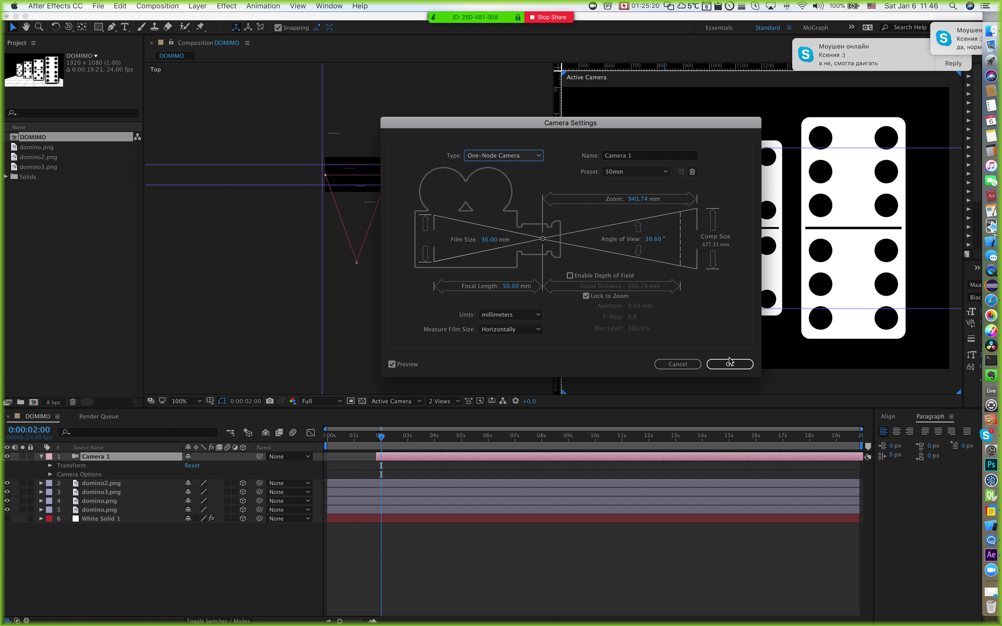
pyautogui.click(721, 364)
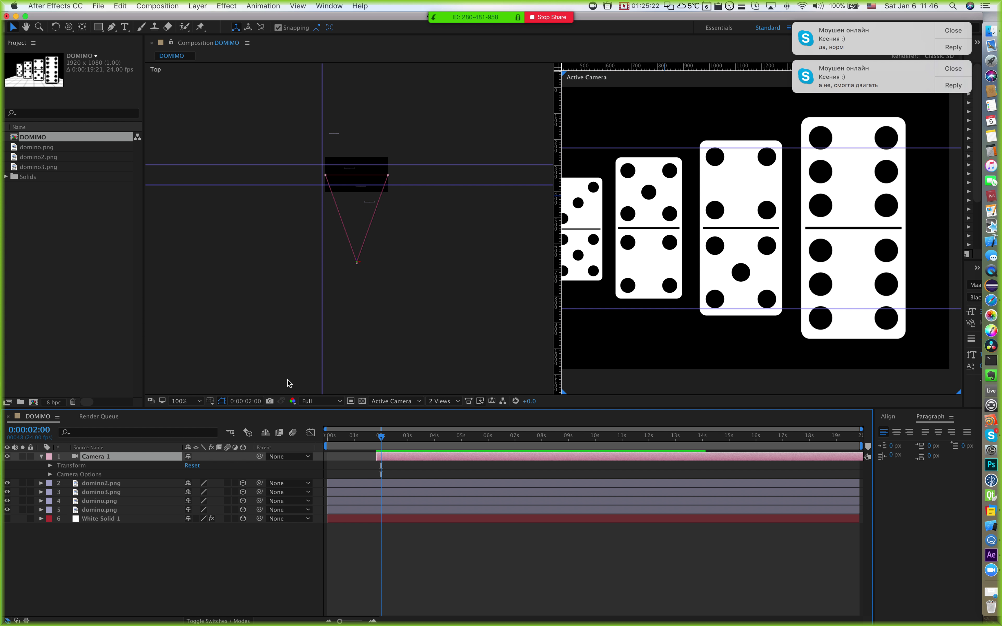
pyautogui.click(50, 465)
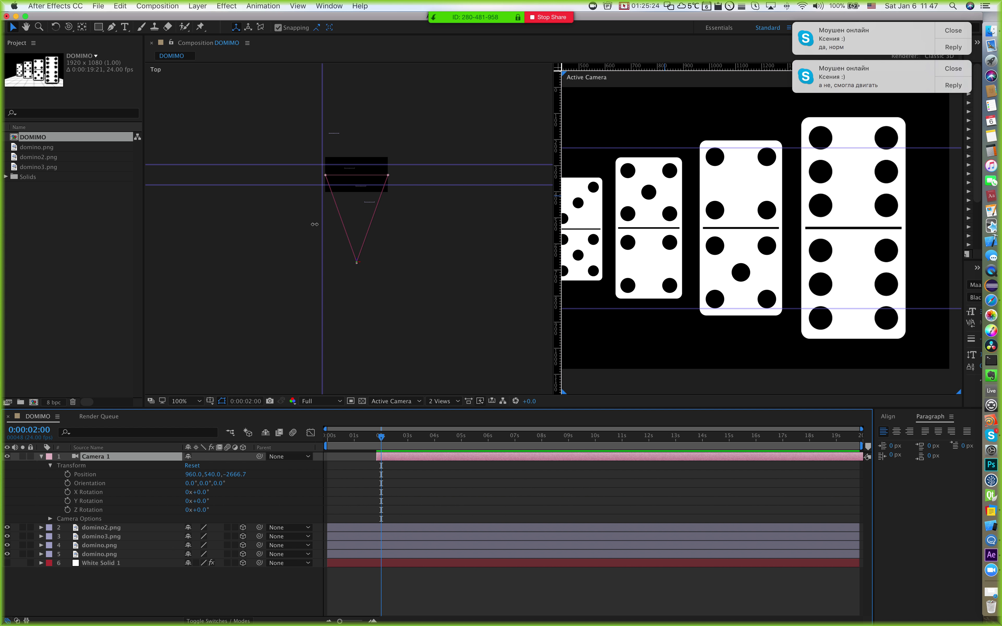
# Step: Expand Camera 1's Camera Options in the timeline to show Zoom, Depth of Field and the iris settings
pyautogui.click(354, 203)
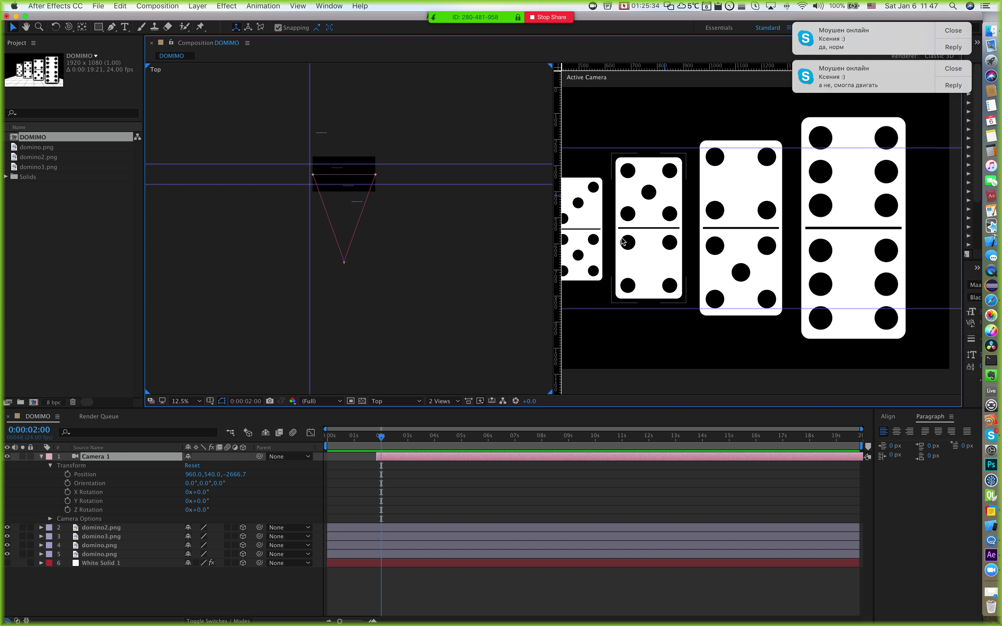
pyautogui.click(661, 242)
pyautogui.moveTo(661, 242); pyautogui.dragTo(674, 243)
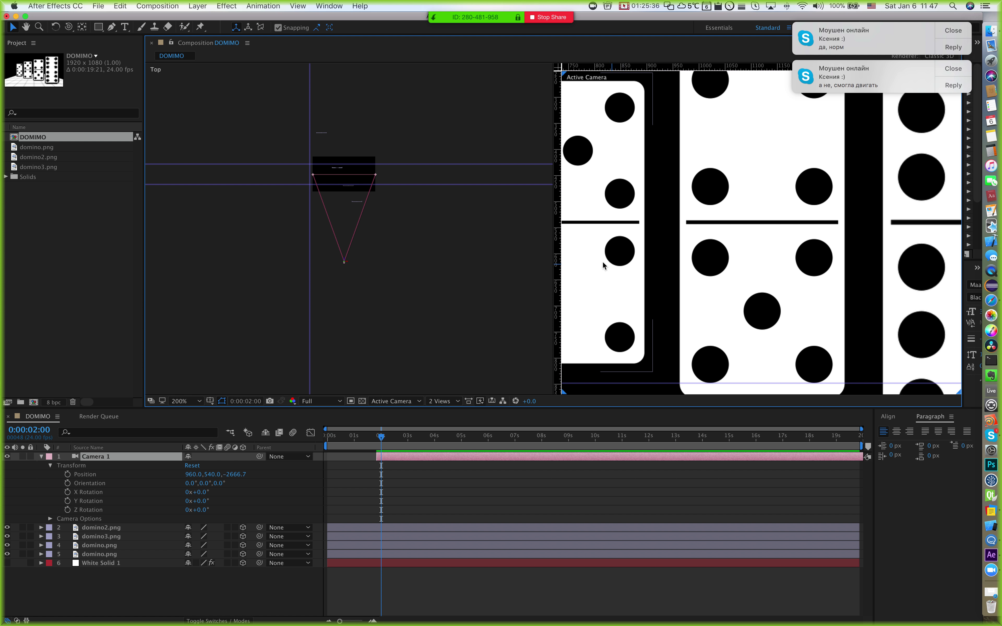
pyautogui.scroll(2, 697, 207)
pyautogui.scroll(-2, 697, 207)
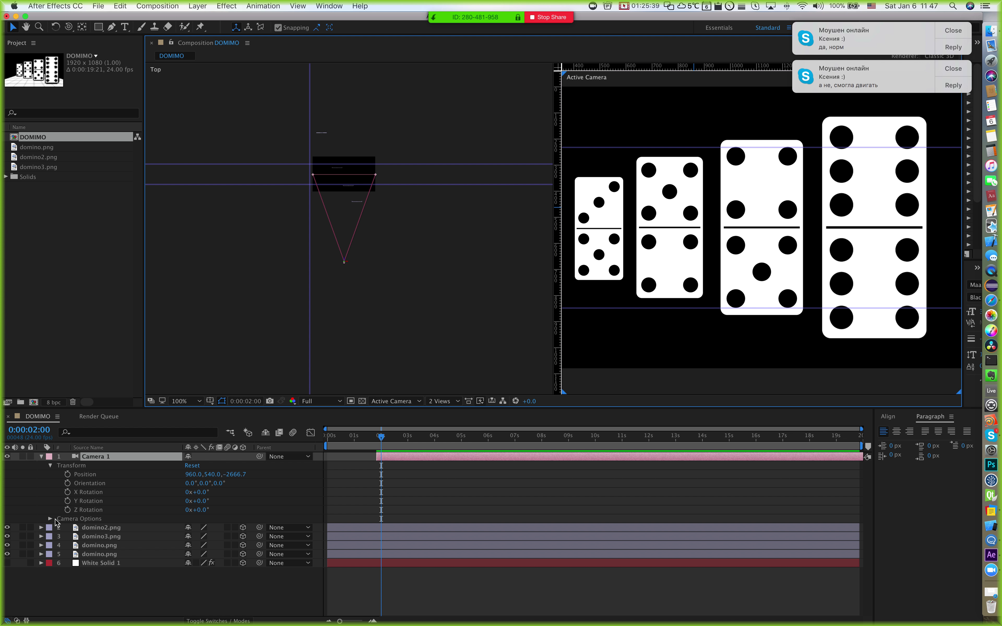
pyautogui.click(93, 506)
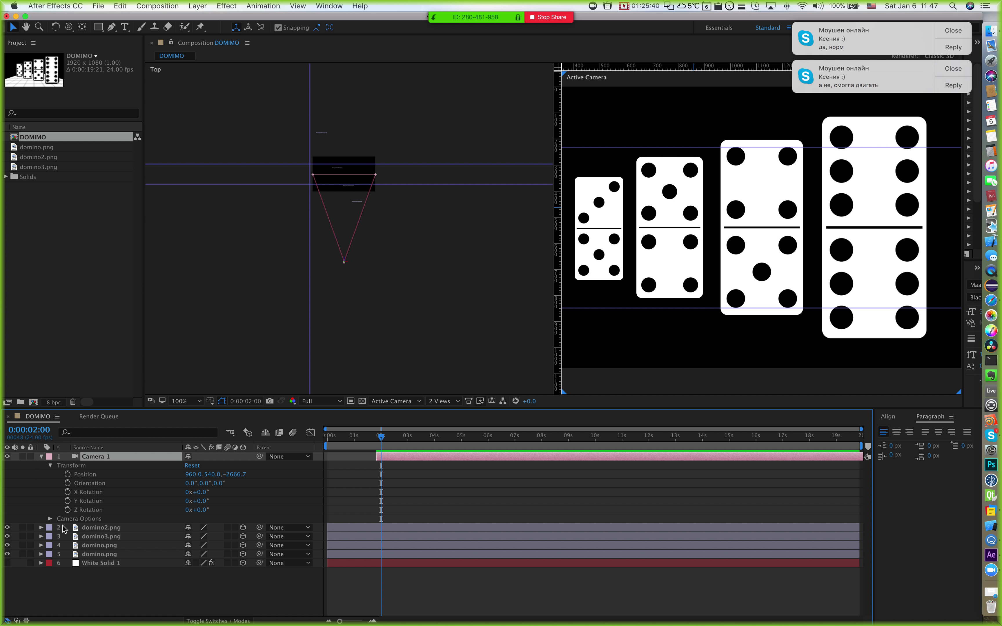
pyautogui.click(49, 519)
pyautogui.scroll(-2, 79, 501)
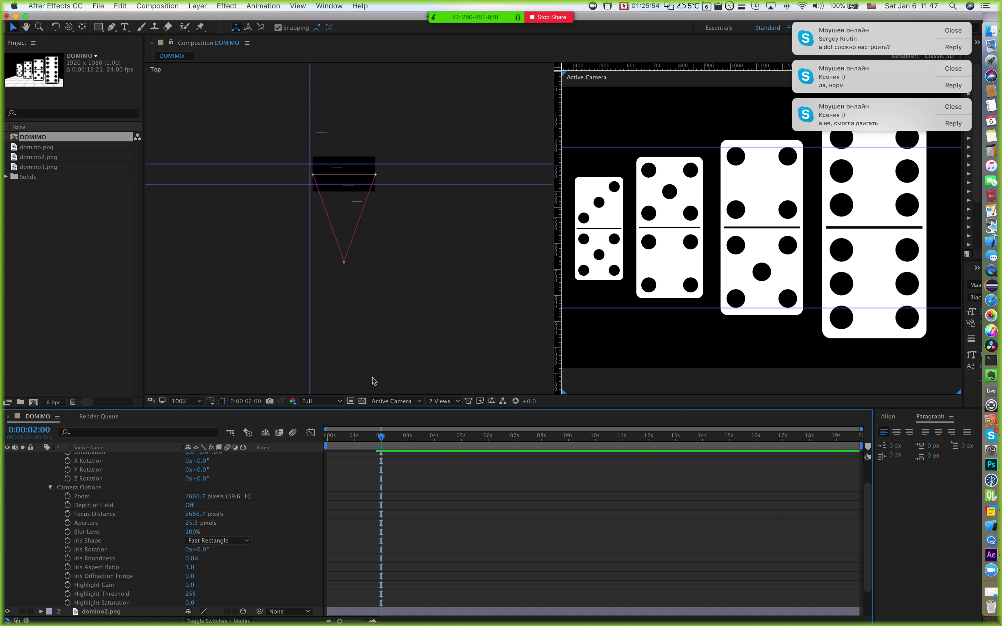
# Step: Frame the camera in the Top view at 25% magnification and enlarge the timeline to fit all of Camera 1's options
pyautogui.moveTo(358, 152); pyautogui.dragTo(352, 166)
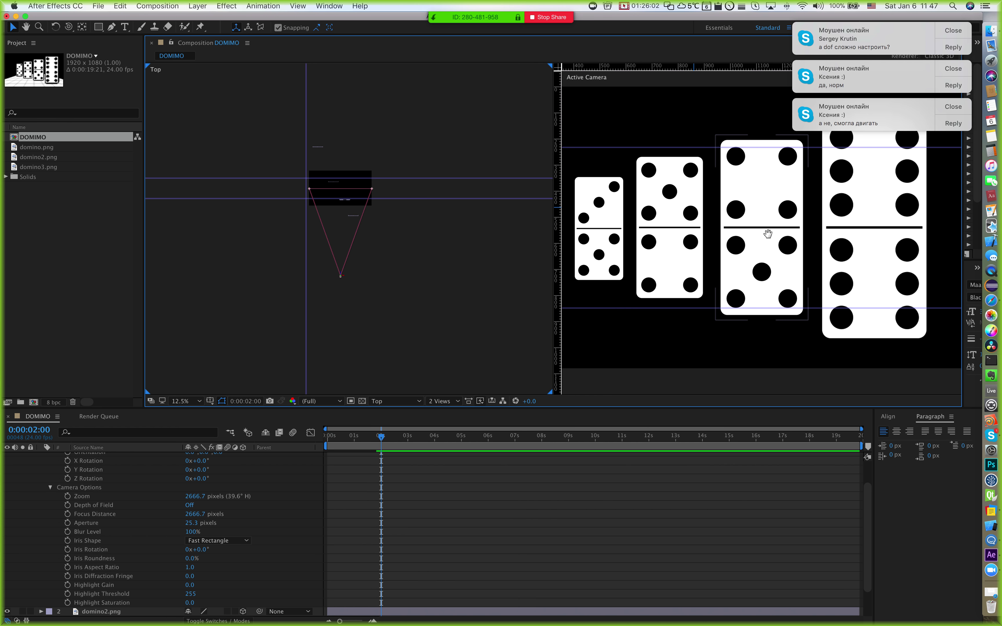
pyautogui.press('space')
pyautogui.moveTo(767, 233); pyautogui.dragTo(802, 240)
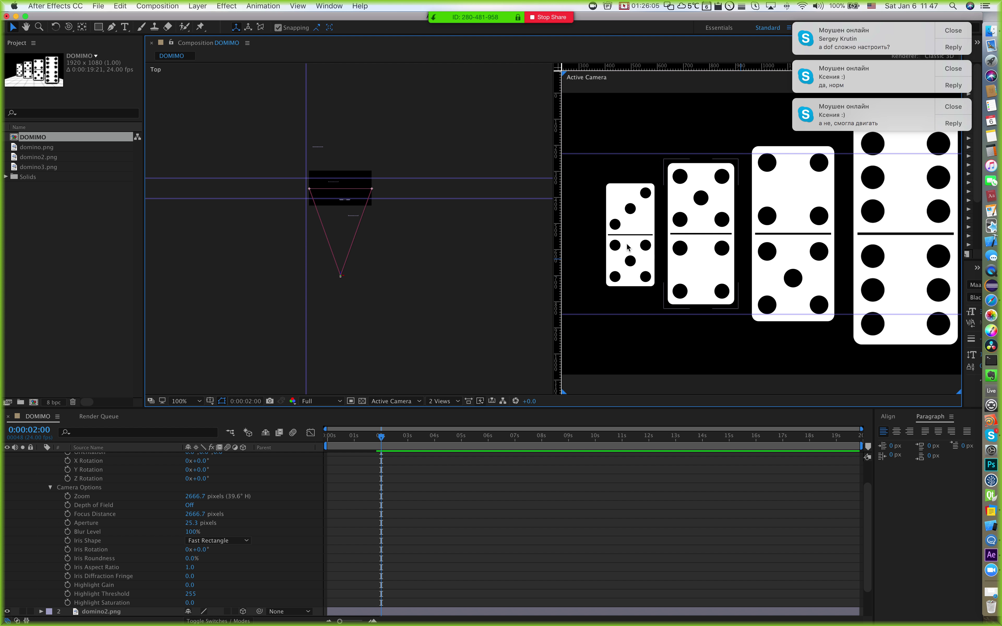
pyautogui.press('space')
pyautogui.moveTo(876, 271); pyautogui.dragTo(854, 270)
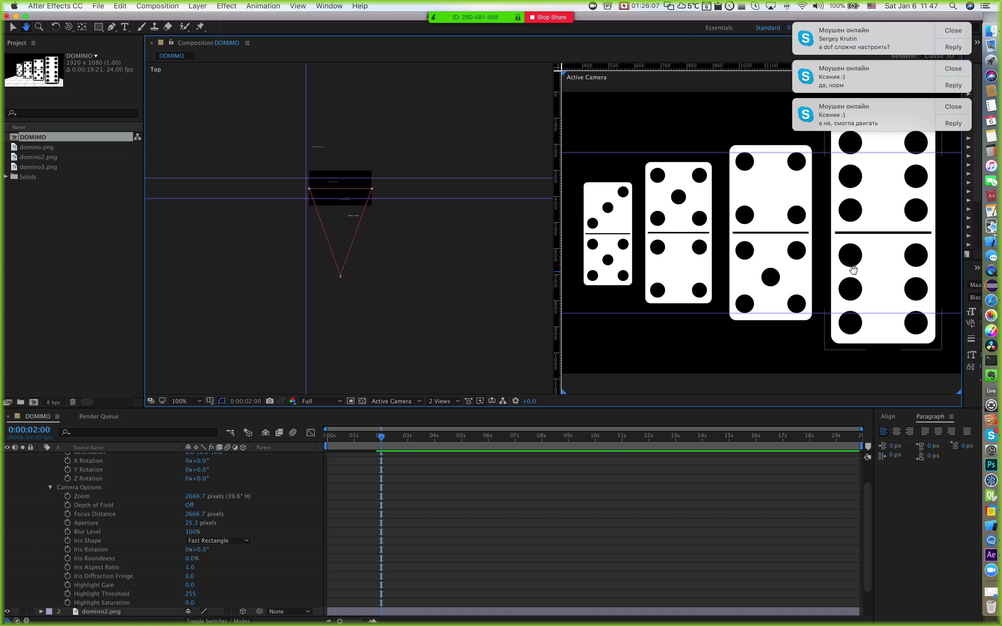
pyautogui.moveTo(336, 150); pyautogui.dragTo(343, 188)
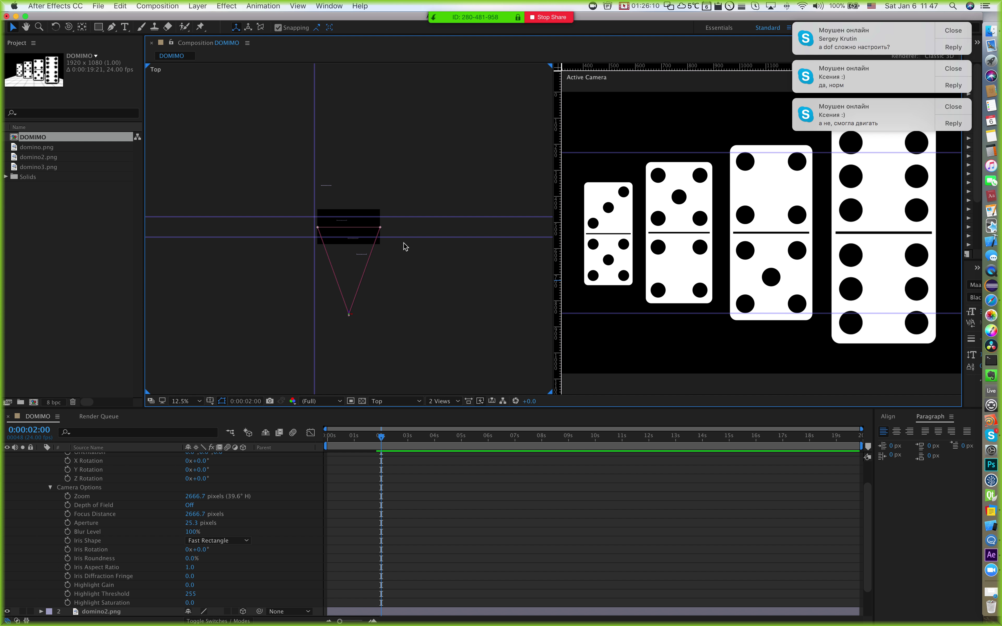
pyautogui.scroll(-5, 405, 246)
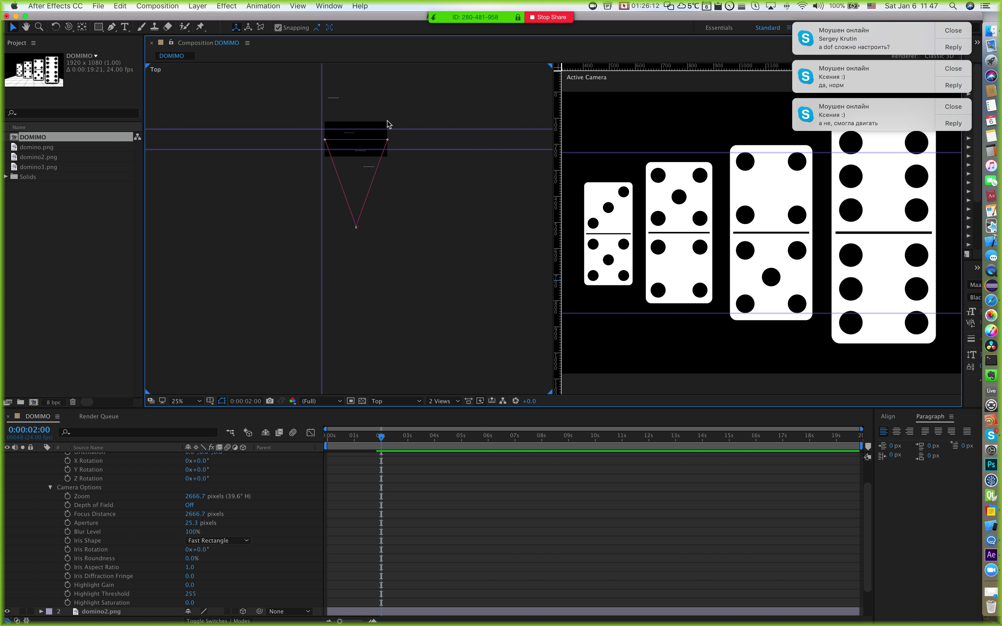
pyautogui.scroll(2, 397, 143)
pyautogui.scroll(4, 389, 246)
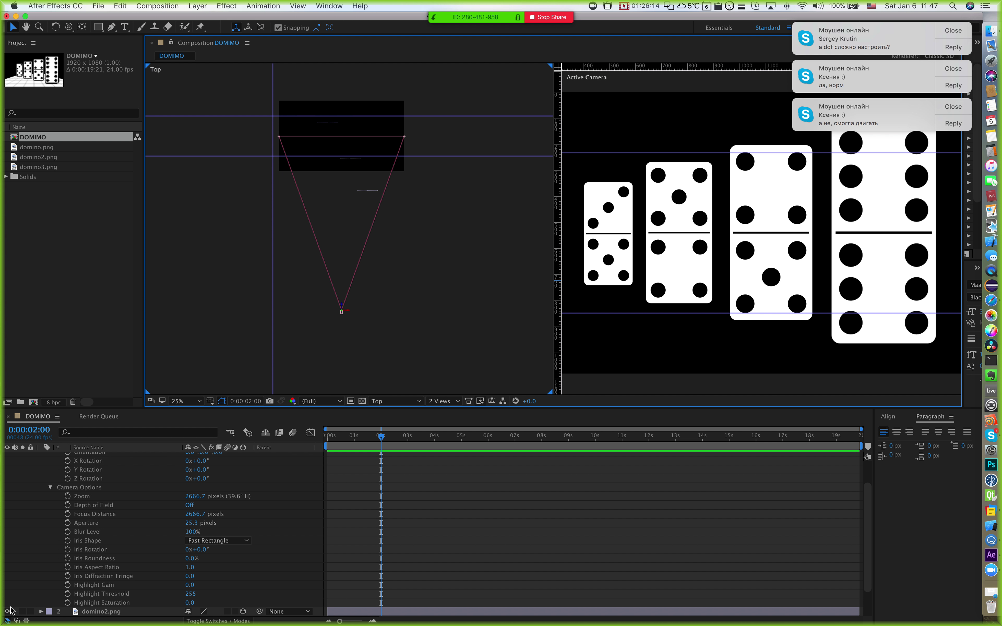
pyautogui.moveTo(103, 408); pyautogui.dragTo(105, 364)
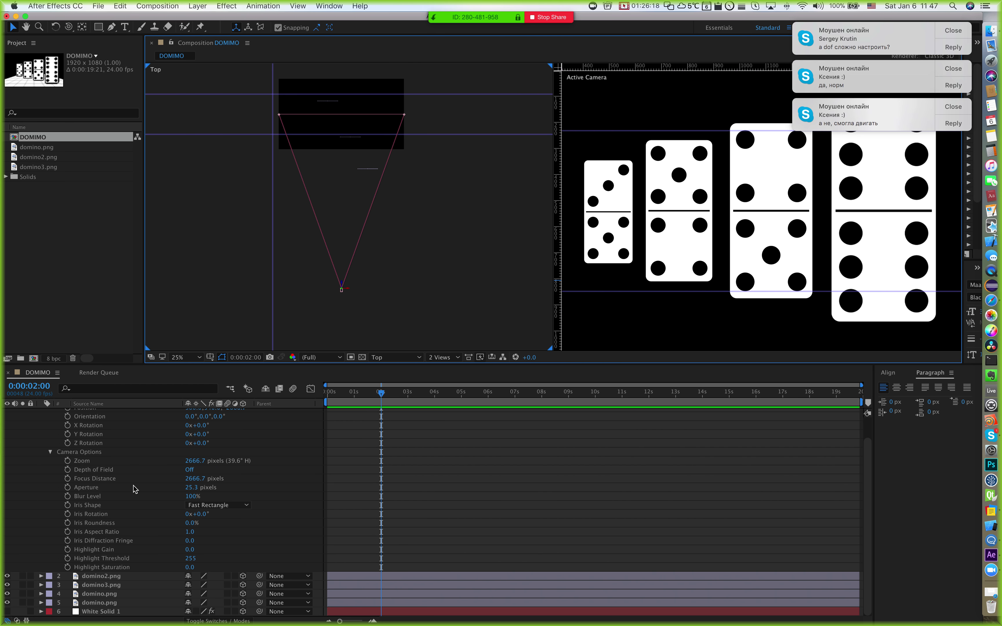
# Step: Demonstrate increasing Camera 1's Zoom up to about 3763.7 pixels to narrow its angle of view
pyautogui.click(191, 463)
pyautogui.moveTo(191, 463); pyautogui.dragTo(488, 425)
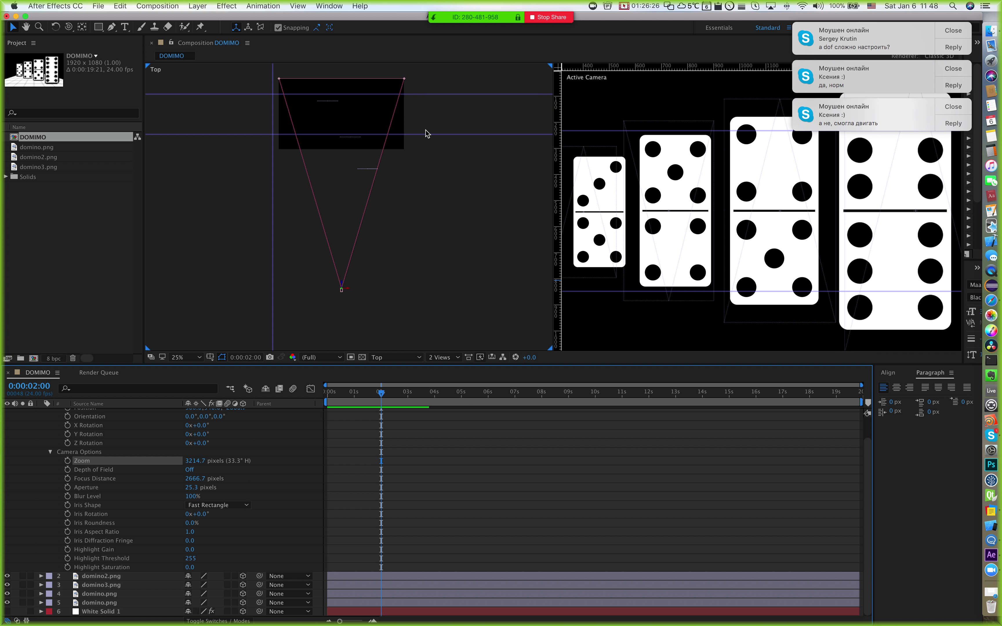
pyautogui.click(414, 120)
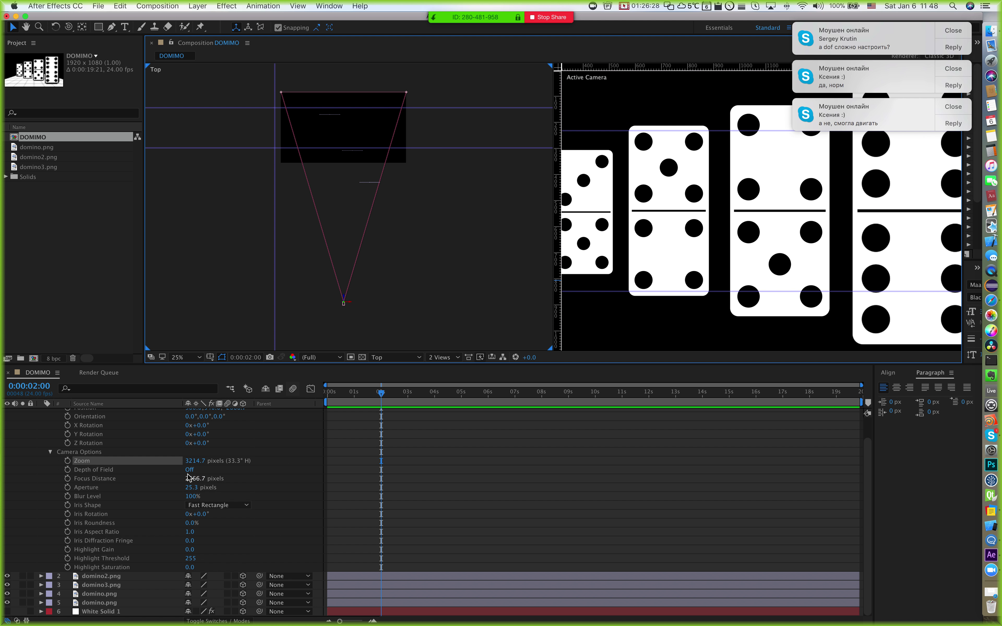
pyautogui.moveTo(193, 461); pyautogui.dragTo(327, 58)
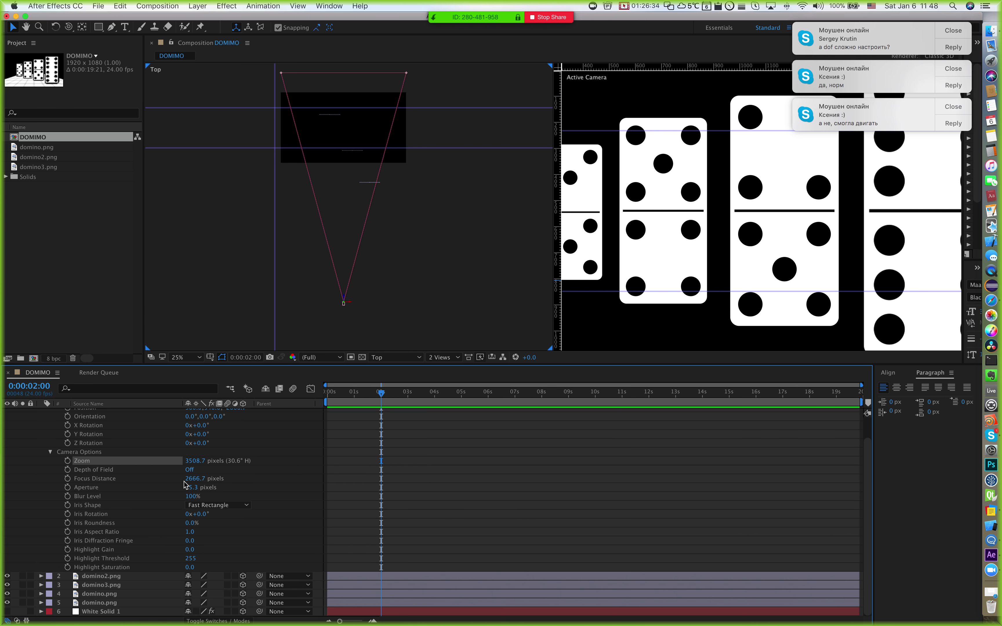
pyautogui.moveTo(194, 461); pyautogui.dragTo(330, 457)
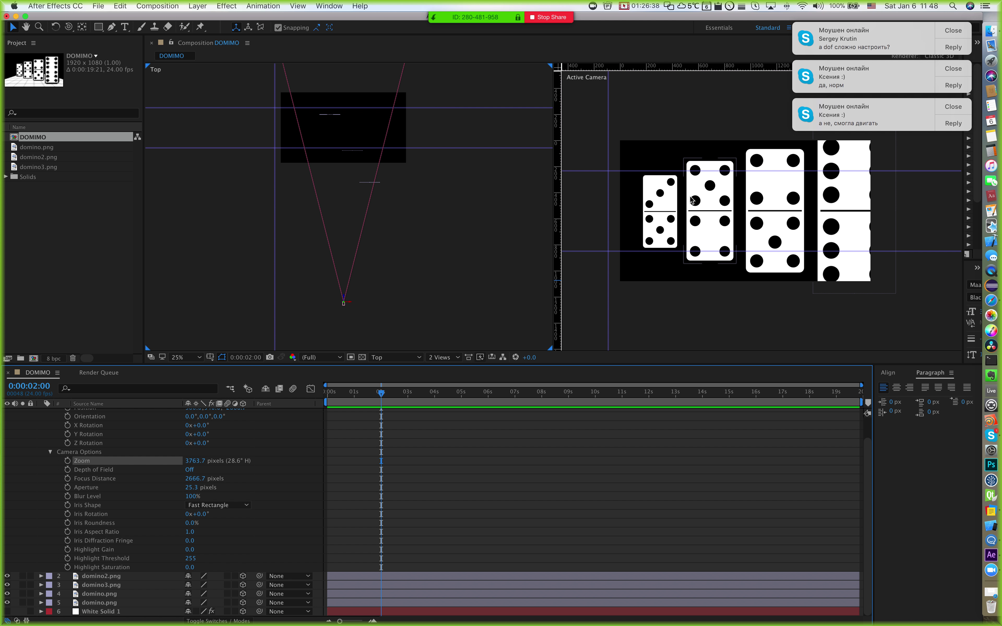
# Step: Reduce Camera 1's Zoom to 2911.7 pixels to widen its angle of view
pyautogui.press('h')
pyautogui.moveTo(436, 103); pyautogui.dragTo(437, 110)
pyautogui.press('v')
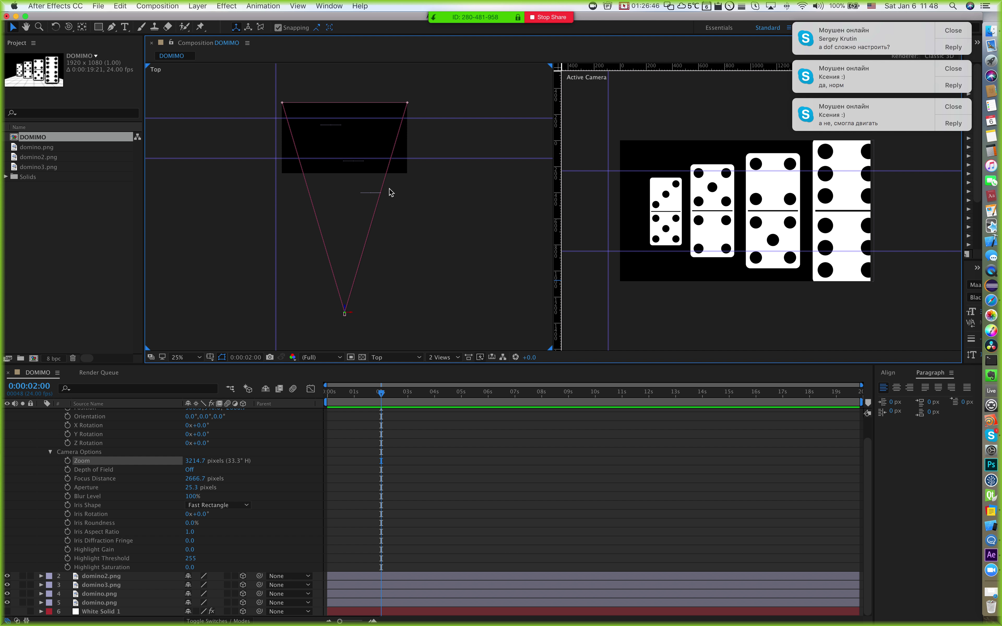
pyautogui.moveTo(354, 135); pyautogui.dragTo(348, 210)
pyautogui.moveTo(389, 93); pyautogui.dragTo(393, 81)
pyautogui.moveTo(338, 281); pyautogui.dragTo(363, 192)
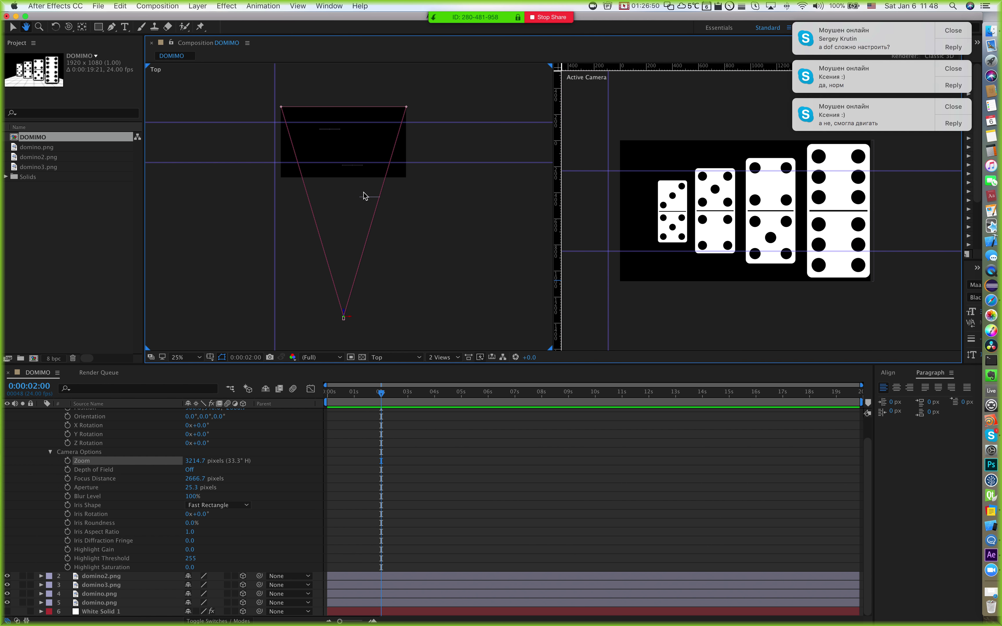
pyautogui.press('v')
pyautogui.moveTo(186, 461); pyautogui.dragTo(2, 391)
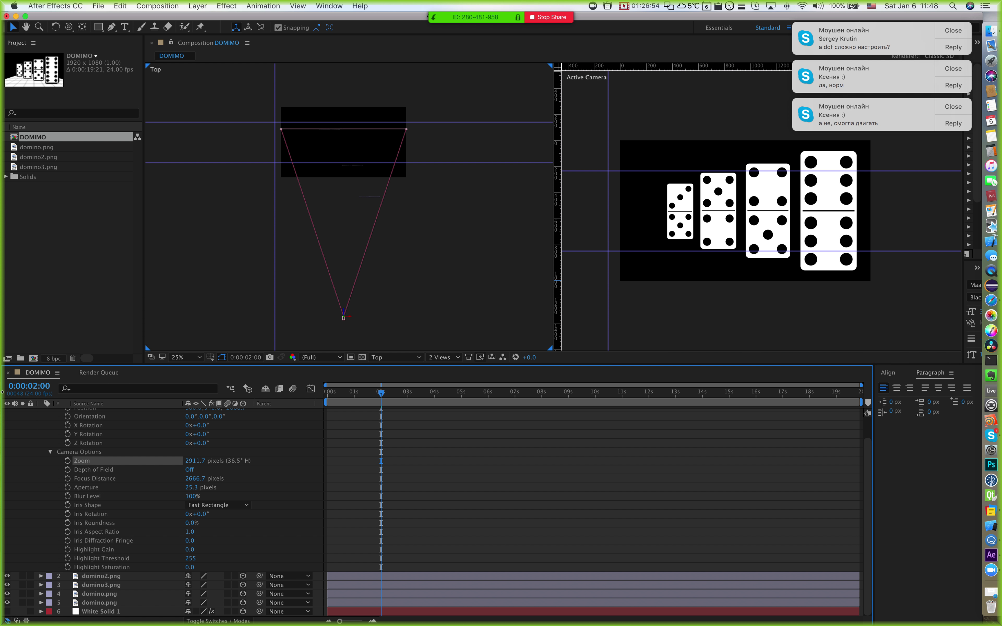
# Step: Undo the last Zoom change, and try moving Camera 1 closer to the dominoes in the Top view before undoing that move
pyautogui.press('super+z')
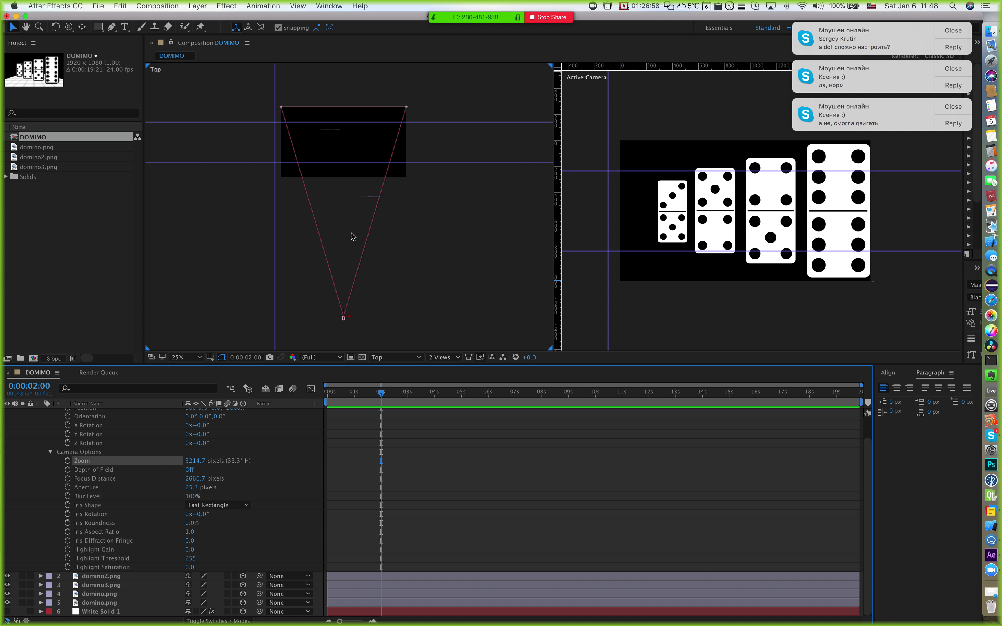
pyautogui.moveTo(344, 311); pyautogui.dragTo(345, 229)
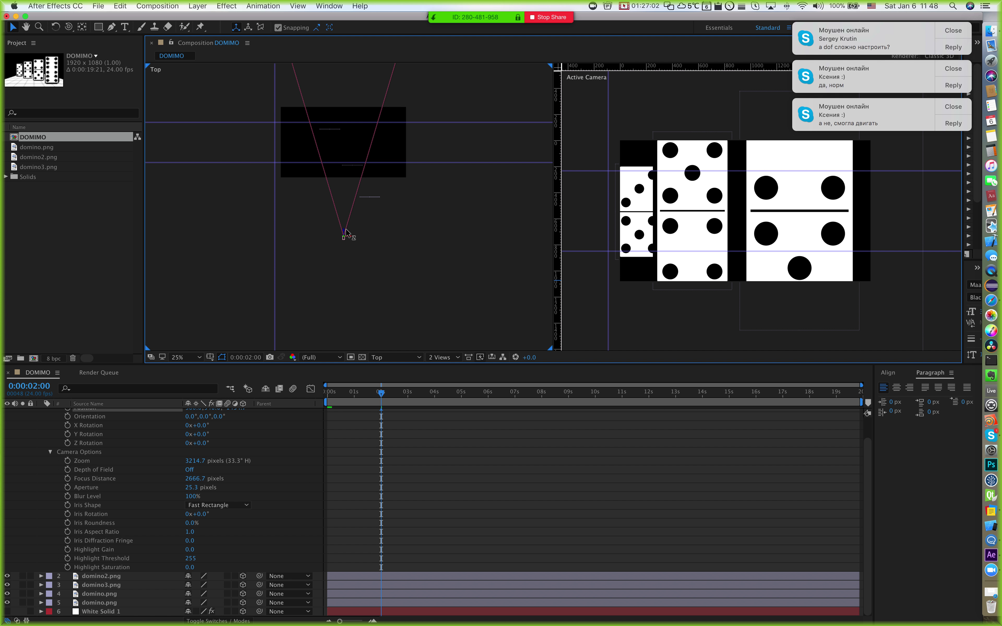
pyautogui.press('cmd+z')
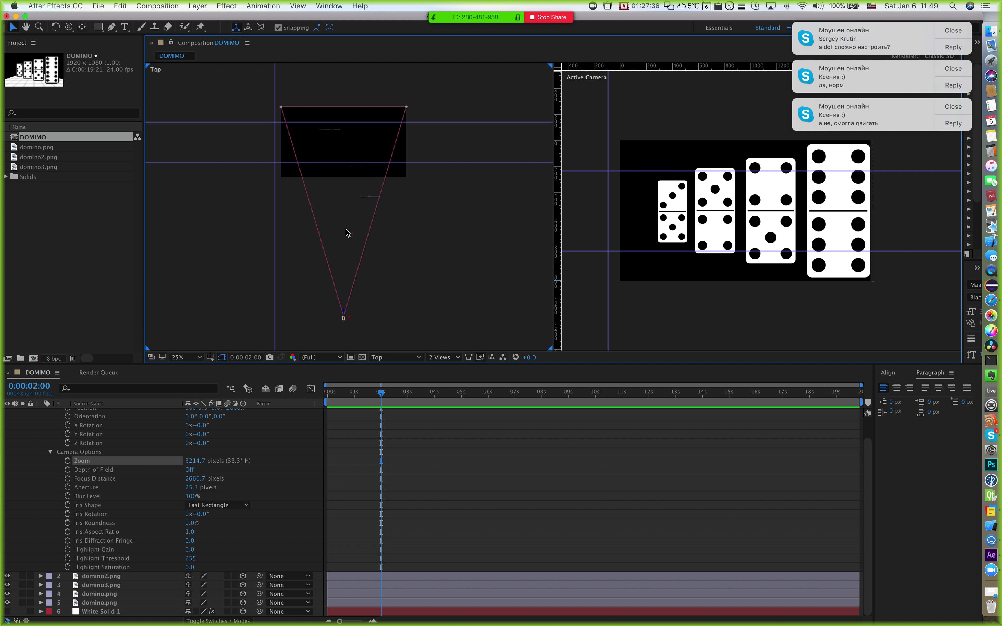
pyautogui.press('space')
pyautogui.moveTo(391, 230); pyautogui.dragTo(381, 232)
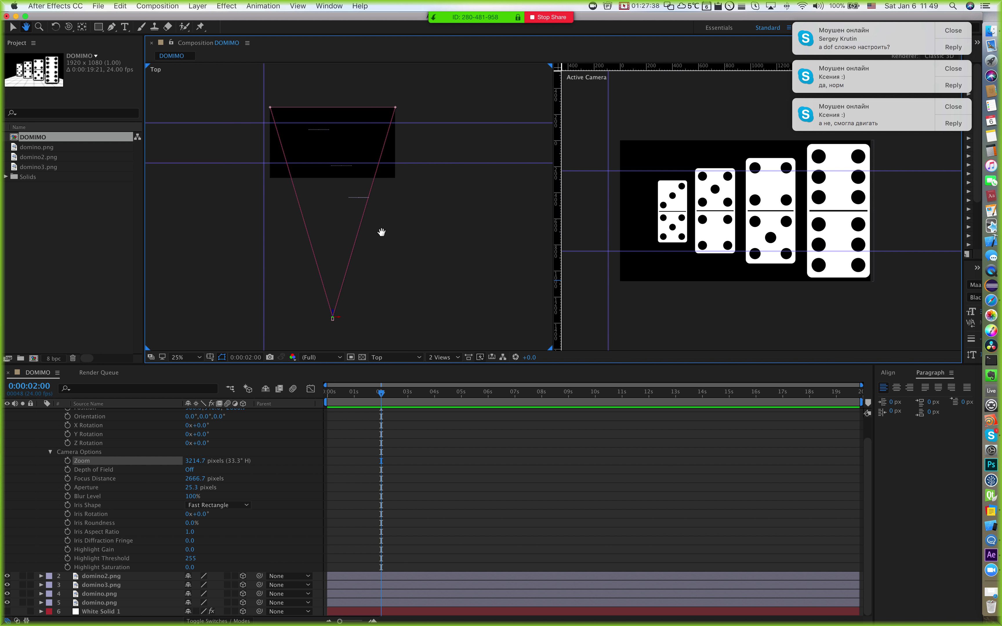
pyautogui.press('v')
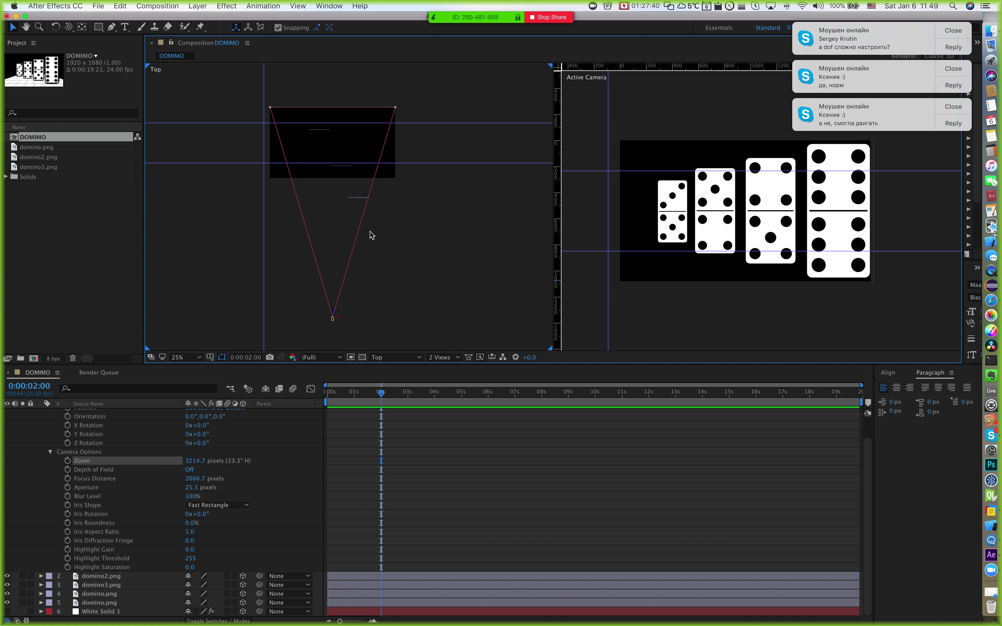
# Step: Examine Camera 1's options one by one: Depth of Field, Focus Distance, Blur Level, and the Iris and Highlight settings
pyautogui.click(98, 472)
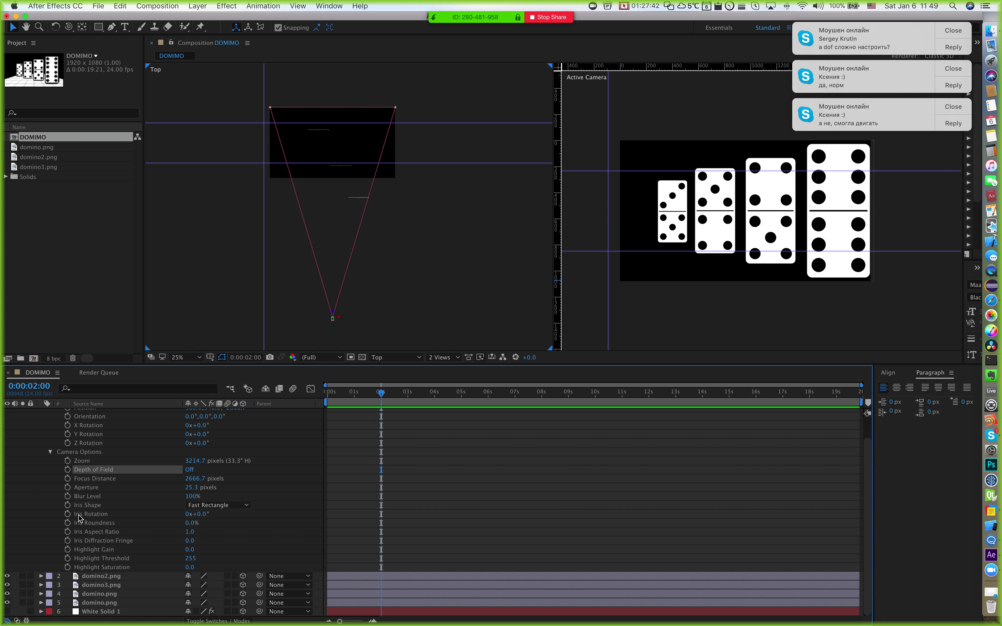
pyautogui.click(96, 478)
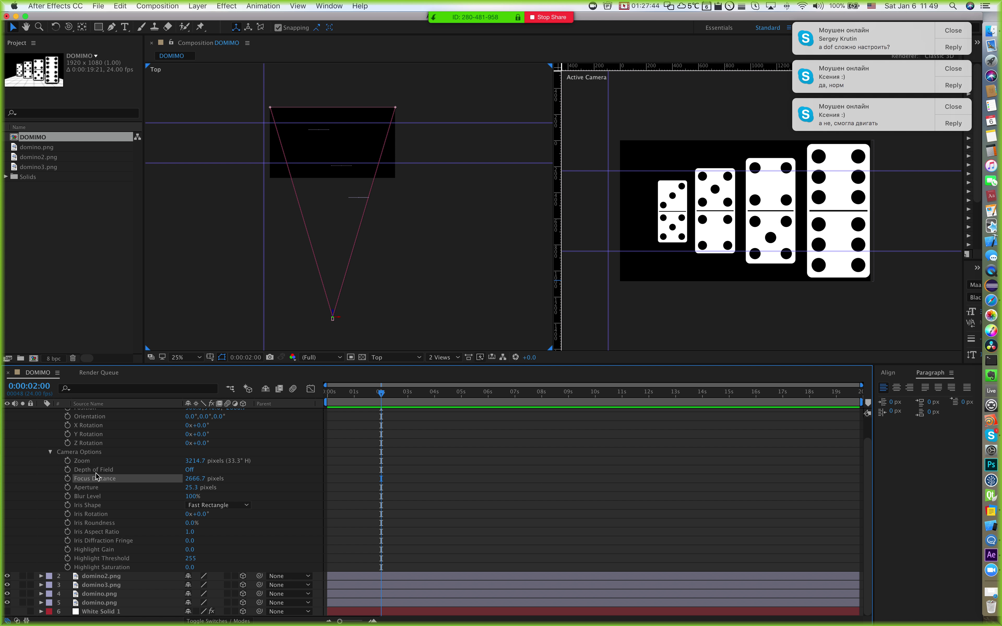
pyautogui.click(88, 474)
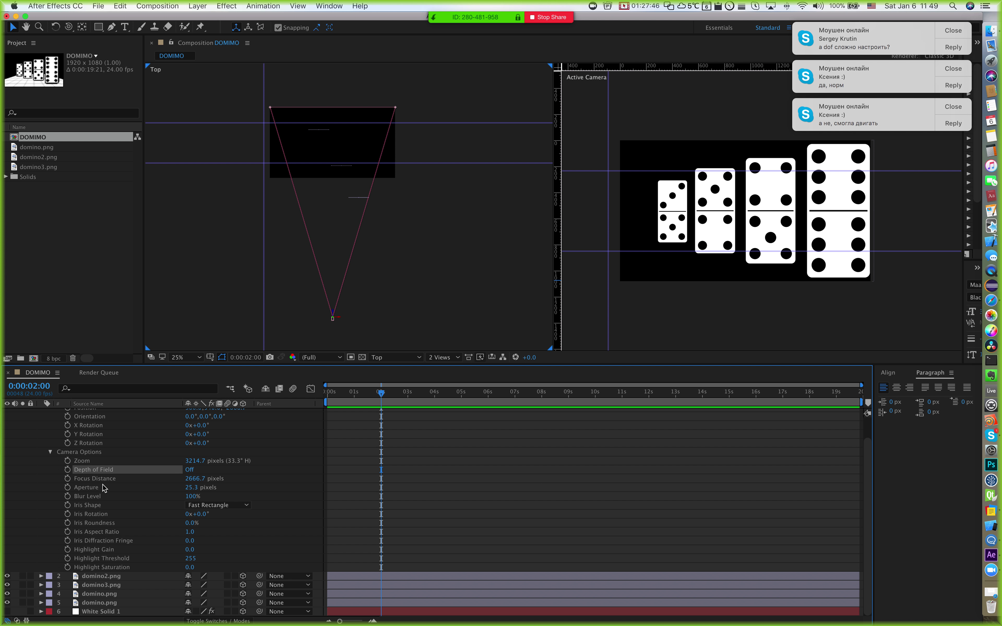
pyautogui.click(102, 566)
pyautogui.click(94, 539)
pyautogui.click(92, 524)
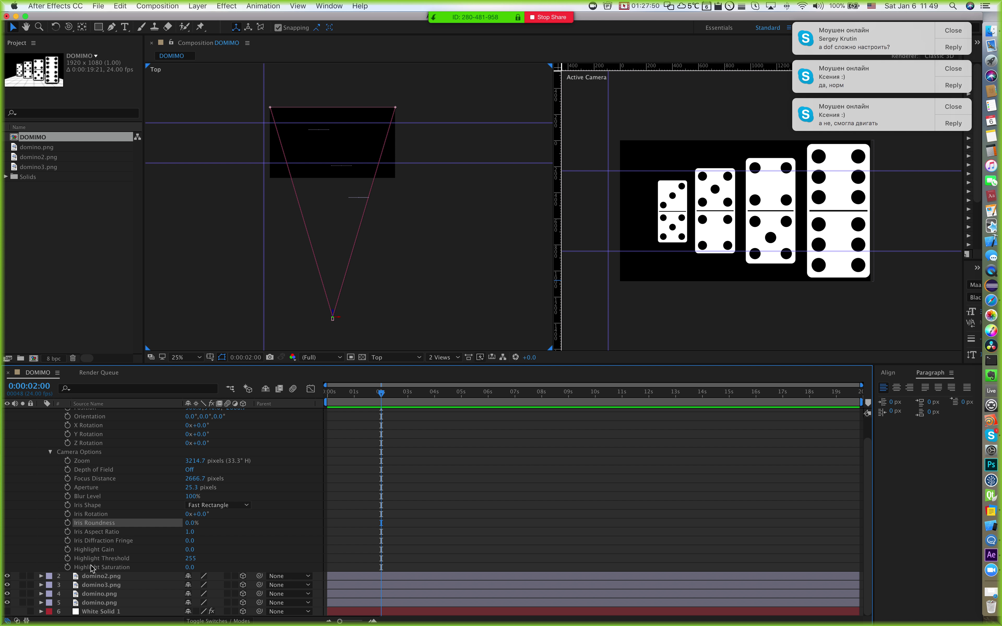
pyautogui.click(93, 568)
pyautogui.click(91, 519)
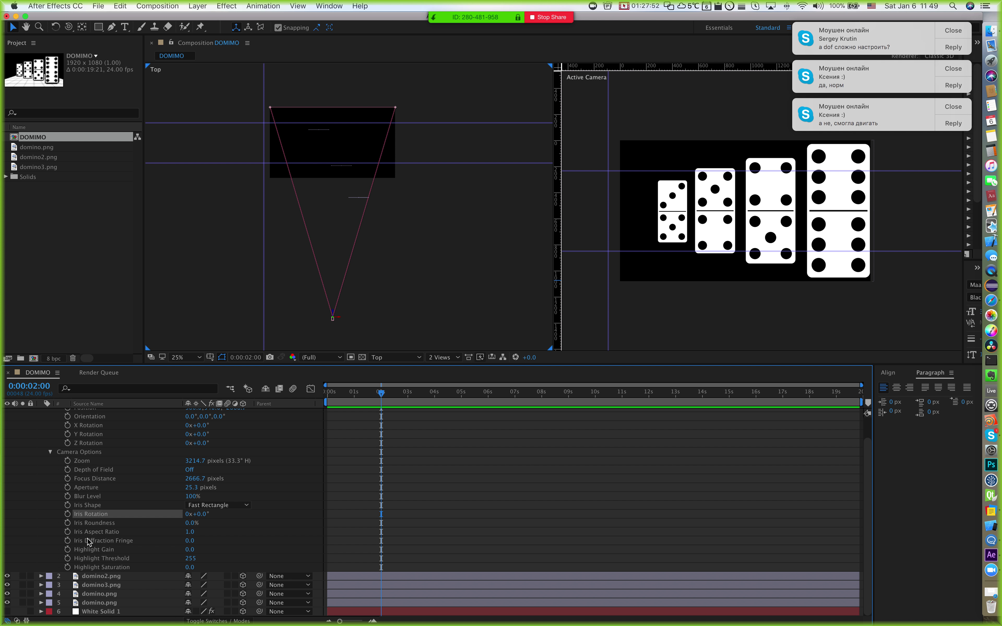
pyautogui.click(91, 558)
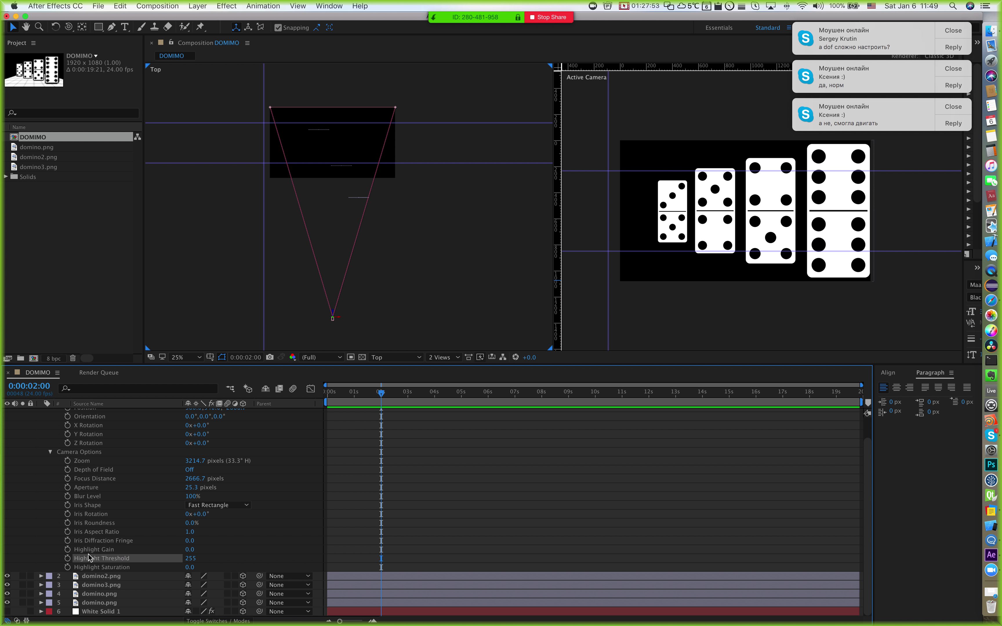
pyautogui.click(79, 514)
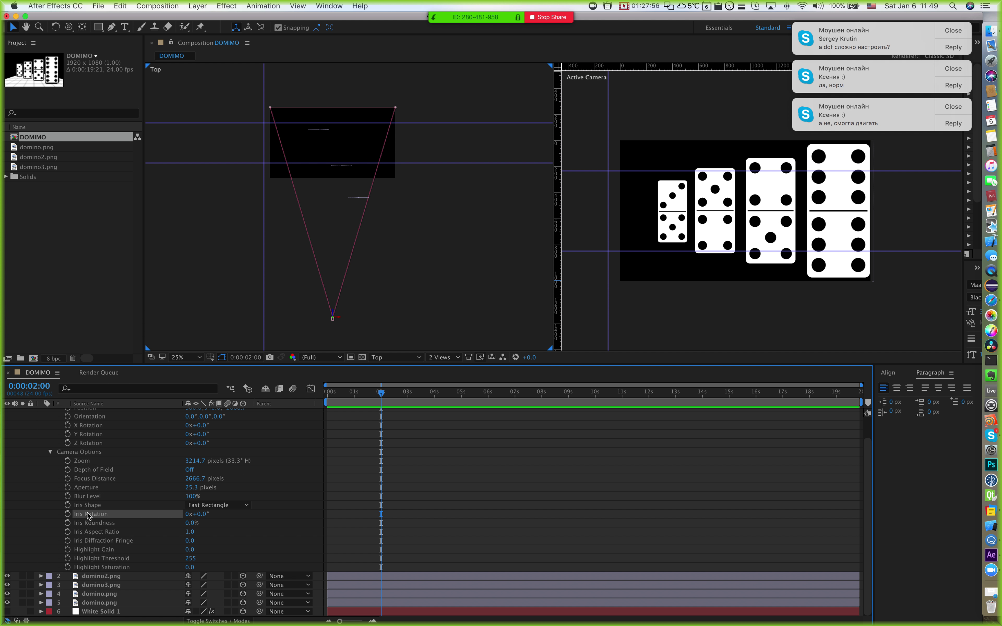
pyautogui.click(88, 506)
pyautogui.click(95, 480)
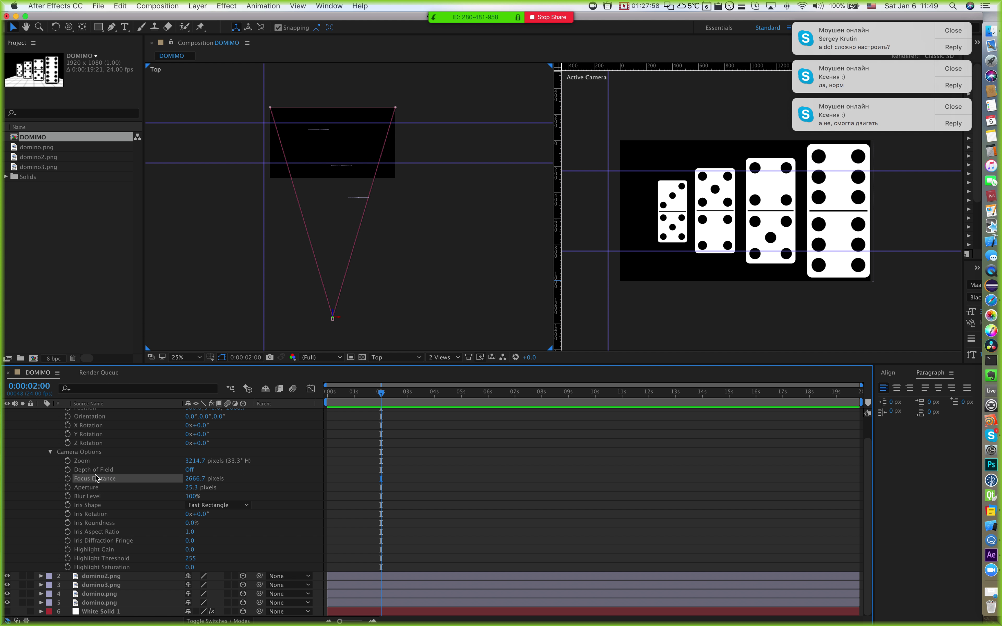
pyautogui.click(92, 507)
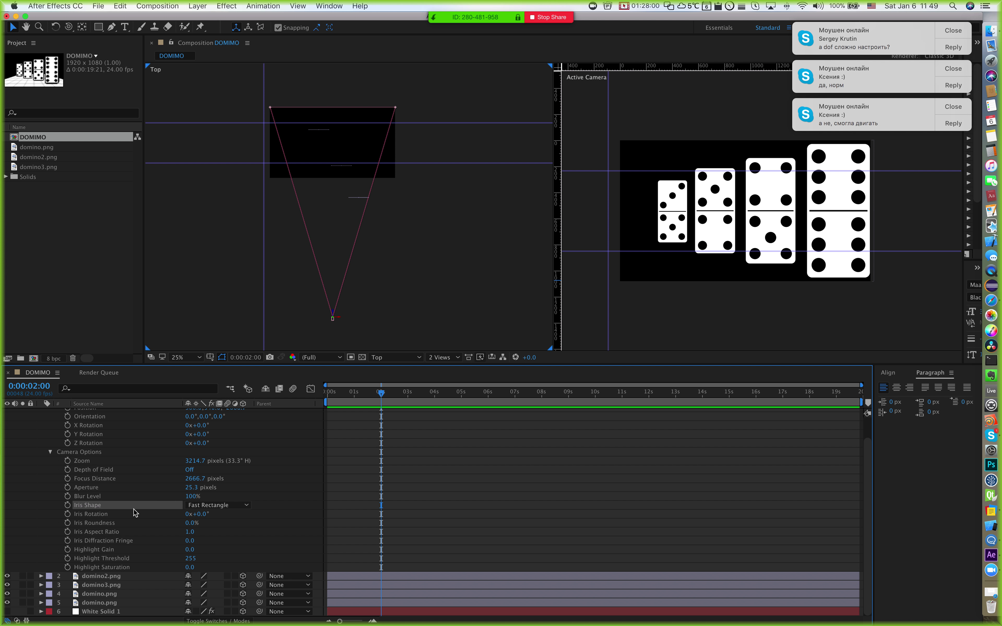
pyautogui.click(101, 497)
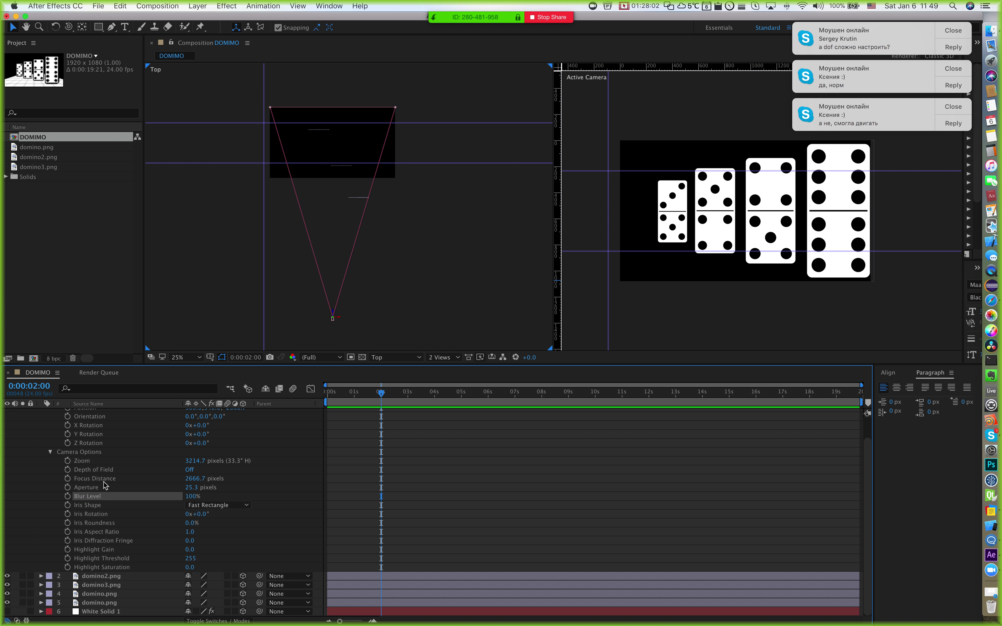
pyautogui.click(106, 471)
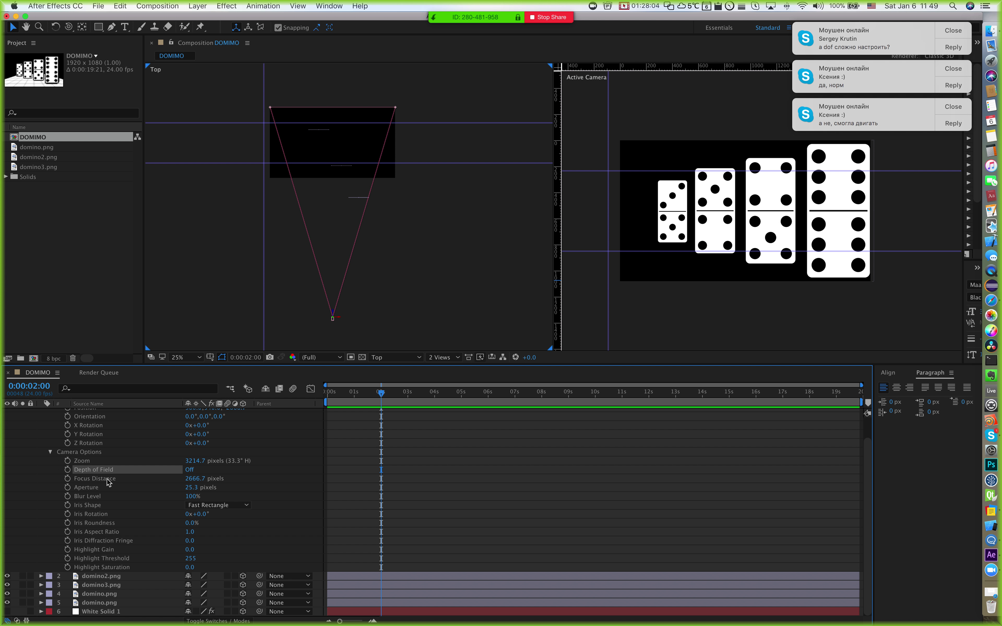
pyautogui.click(107, 480)
pyautogui.click(105, 471)
# Step: Turn Camera 1's Depth of Field on and reposition the Top view around the focus plane
pyautogui.click(189, 469)
pyautogui.click(187, 471)
pyautogui.click(189, 470)
pyautogui.press('h')
pyautogui.moveTo(418, 227); pyautogui.dragTo(409, 227)
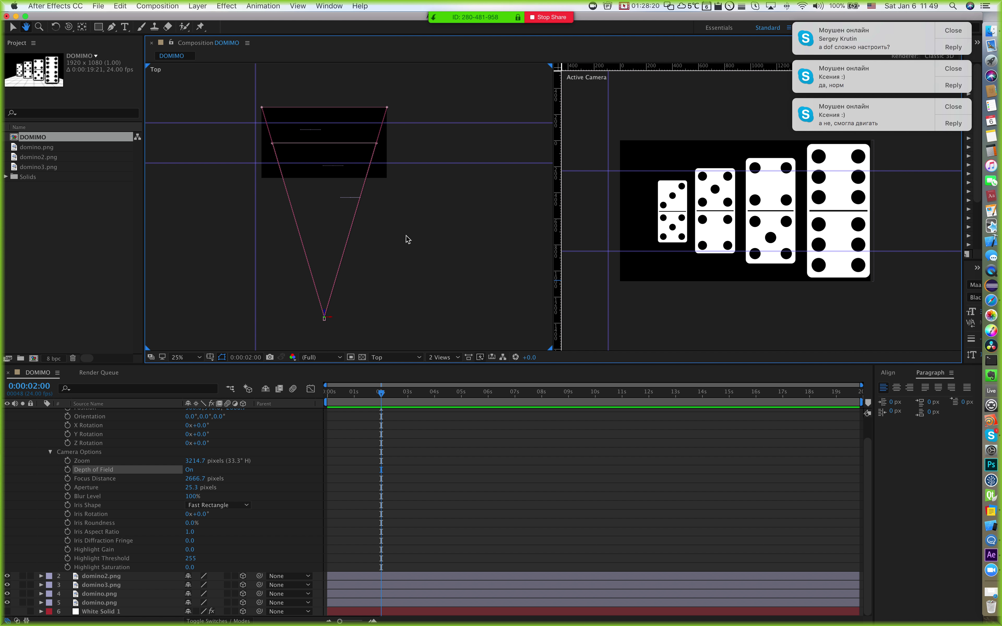
pyautogui.press('v')
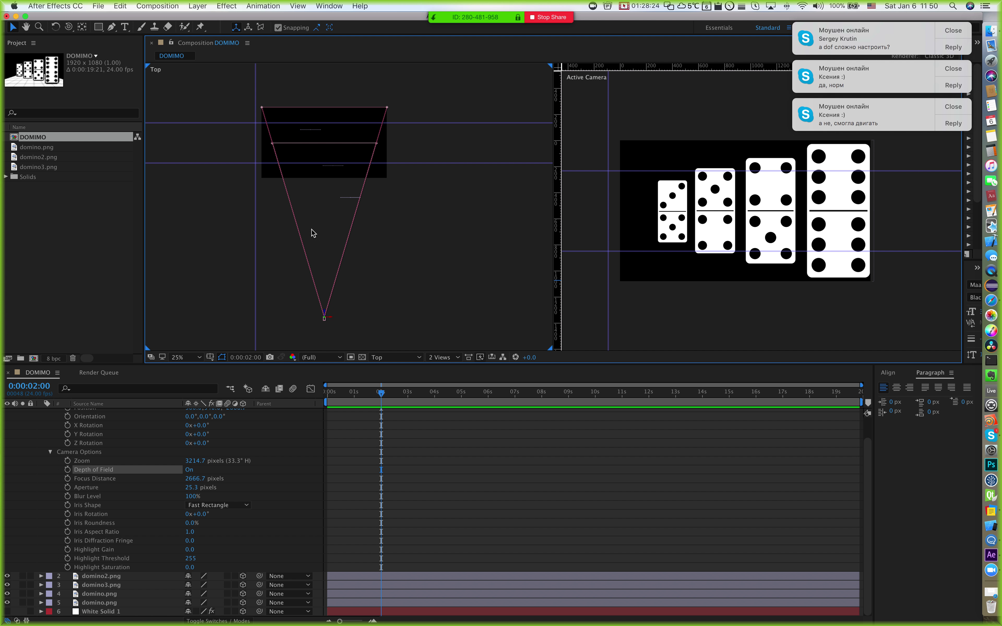
pyautogui.moveTo(312, 233); pyautogui.dragTo(318, 230)
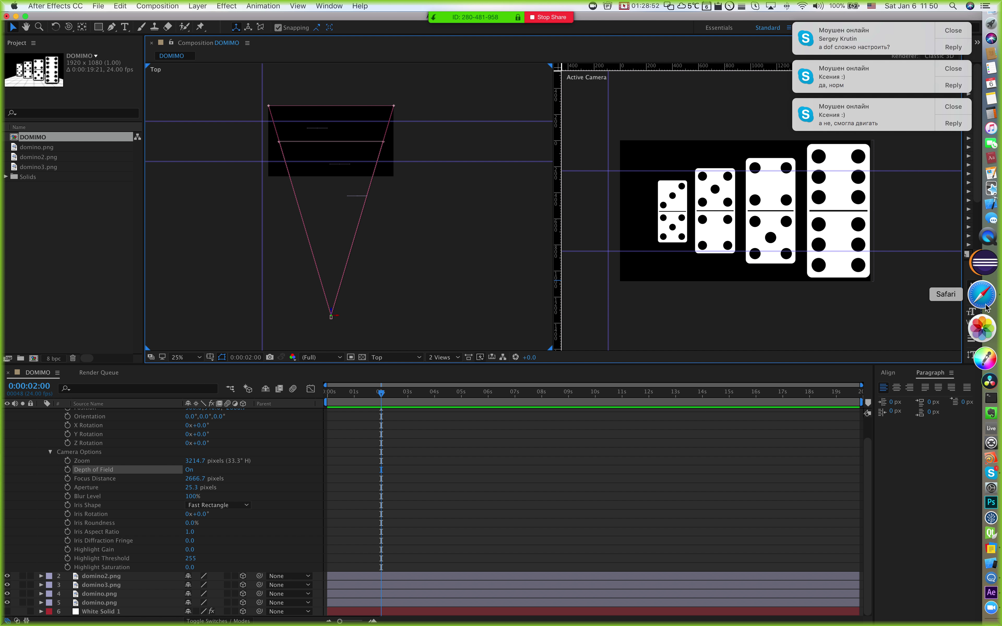
# Step: Switch to Safari and search Google in a new tab for "диафрагма"
pyautogui.click(982, 296)
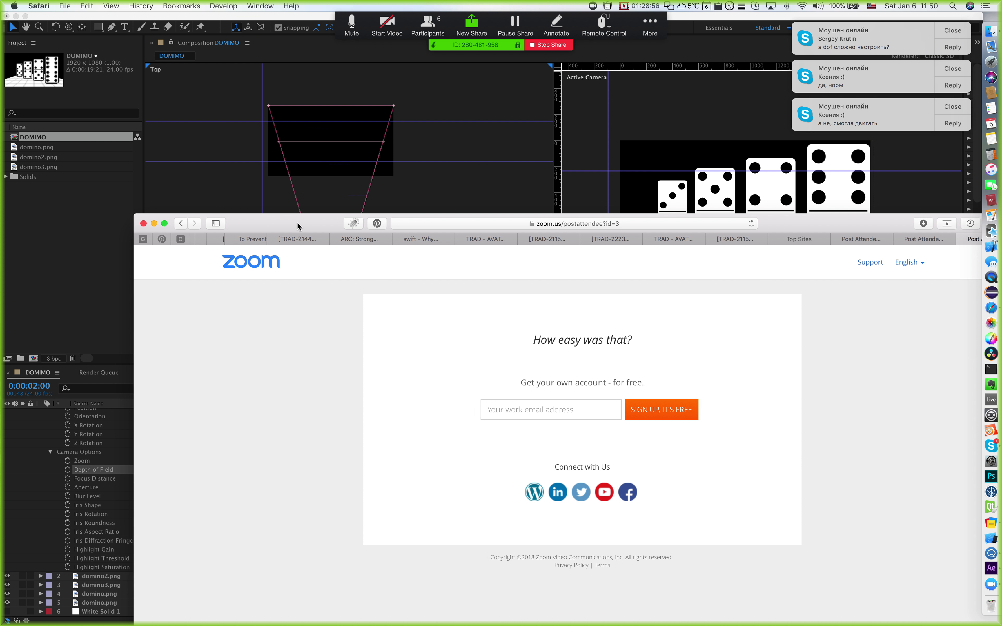
pyautogui.moveTo(297, 224); pyautogui.dragTo(167, 147)
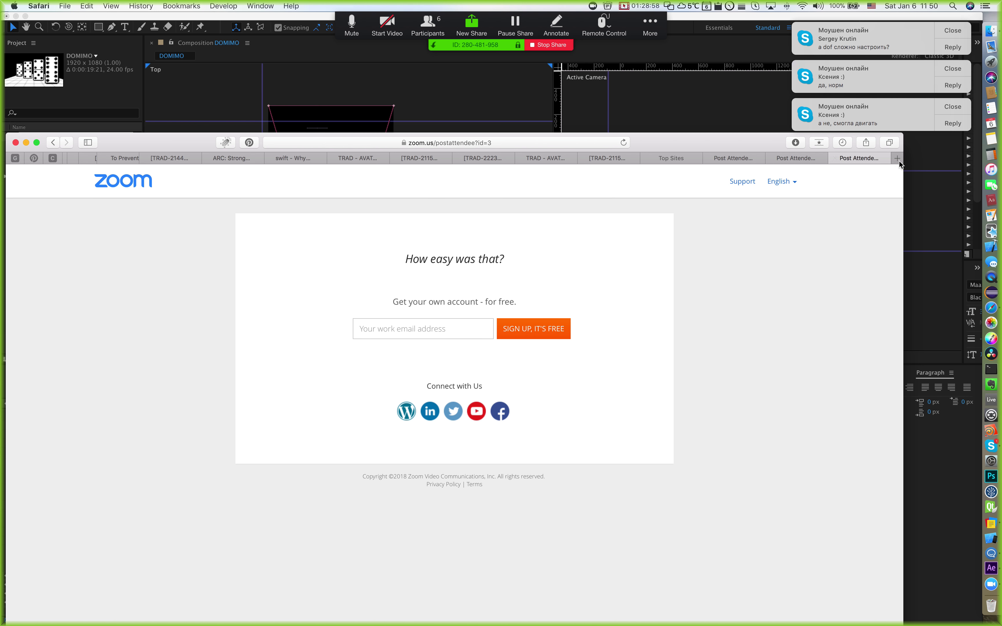
pyautogui.press('super+t')
pyautogui.click(150, 244)
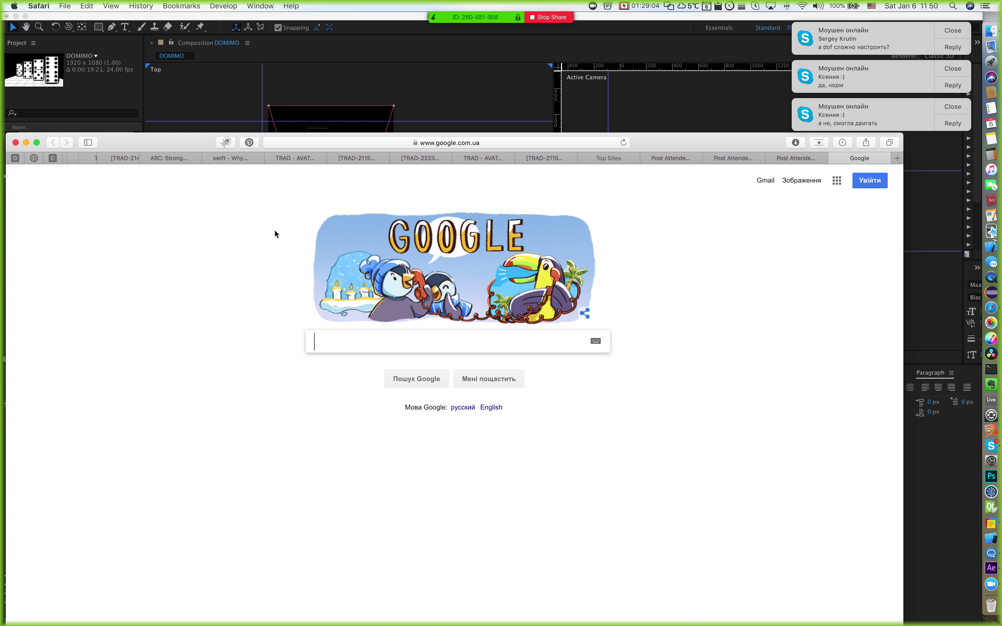
pyautogui.moveTo(173, 147); pyautogui.dragTo(194, 126)
pyautogui.hotkey('ctrl', 'space')
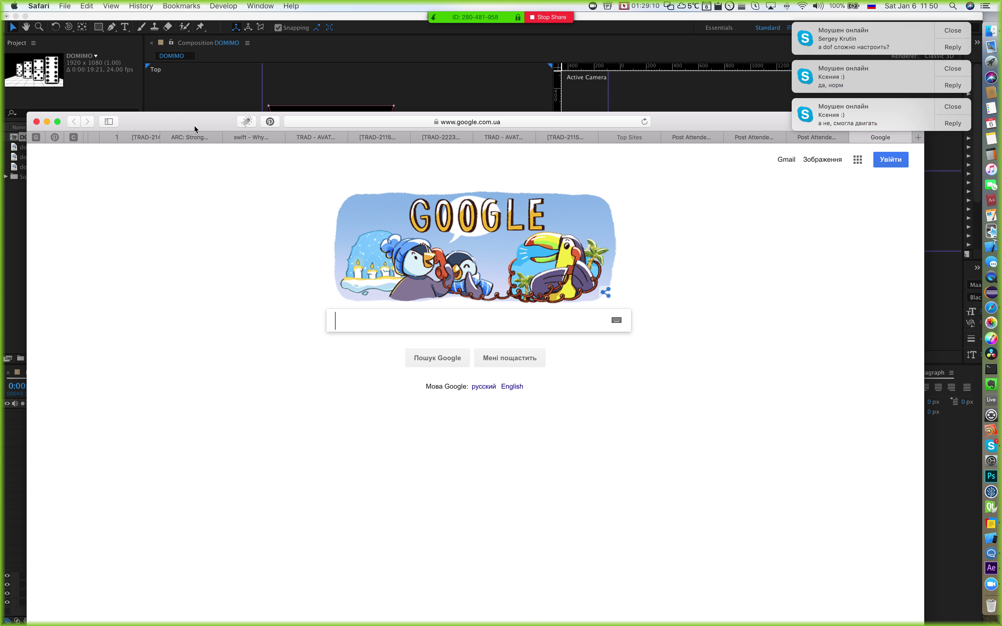
pyautogui.write('диаф')
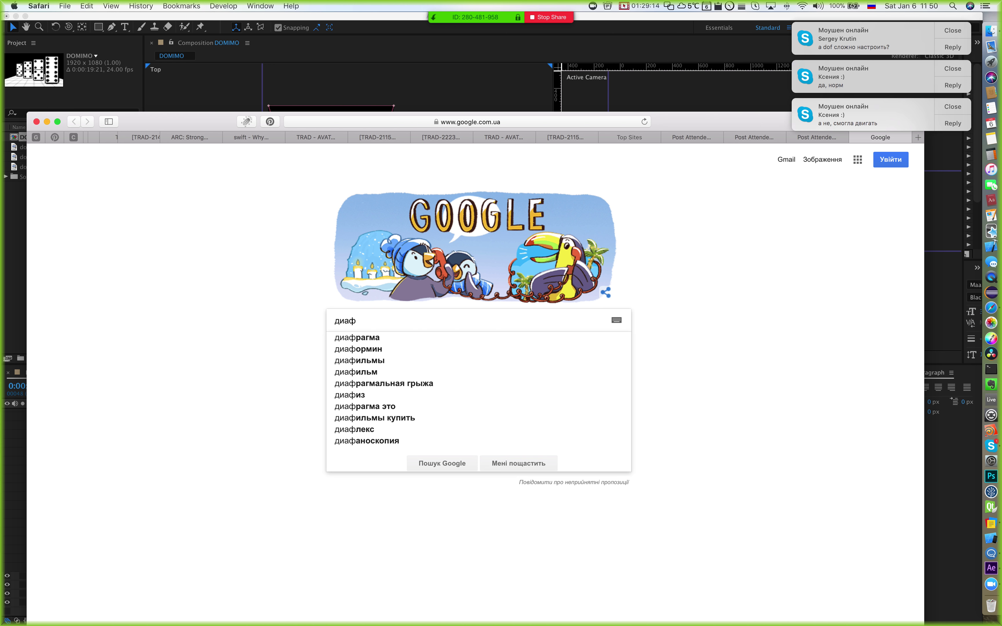
pyautogui.press('Down')
pyautogui.press('Return')
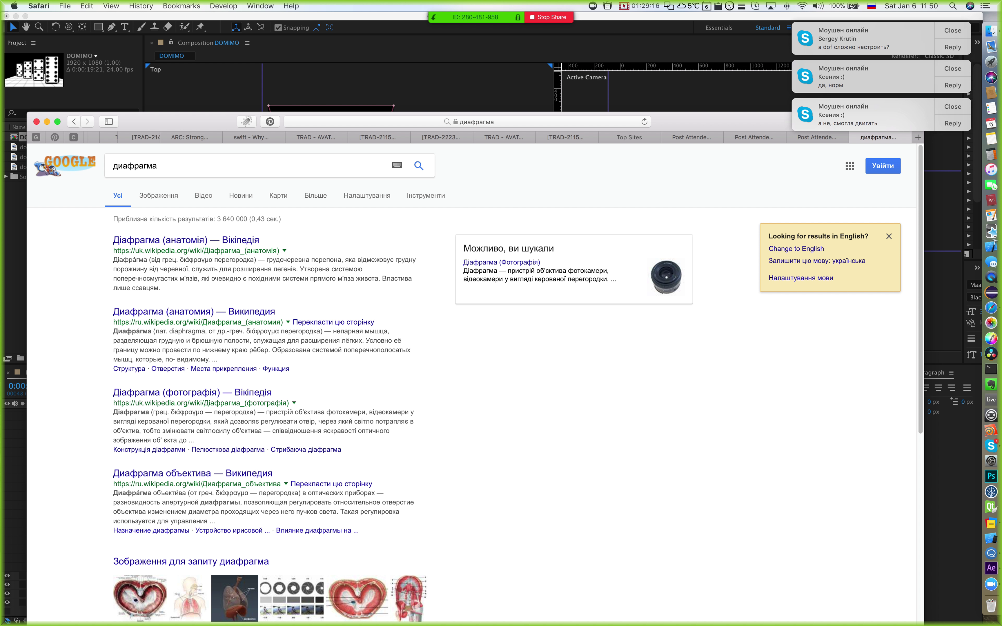
# Step: Refine the Google search to "диафрагма объектива" and show the image results
pyautogui.click(175, 168)
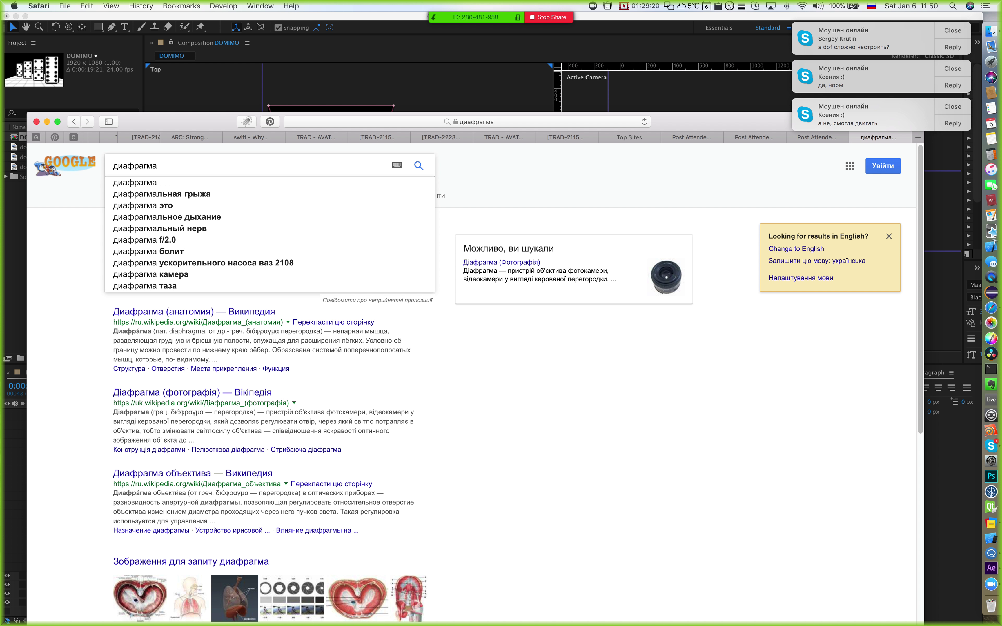
pyautogui.write('о')
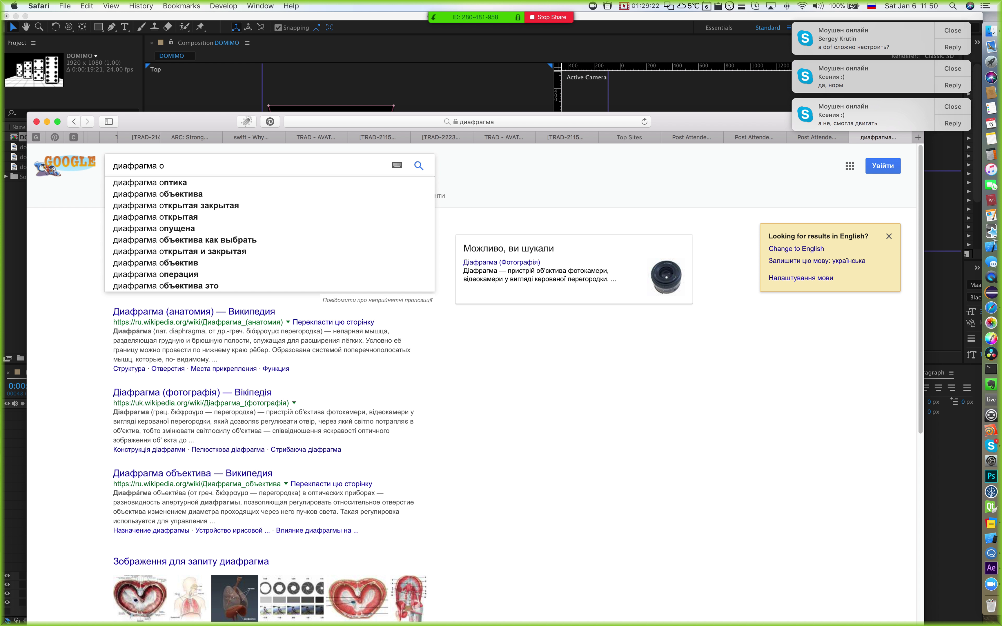
pyautogui.press('Down')
pyautogui.press('Down')
pyautogui.press('Return')
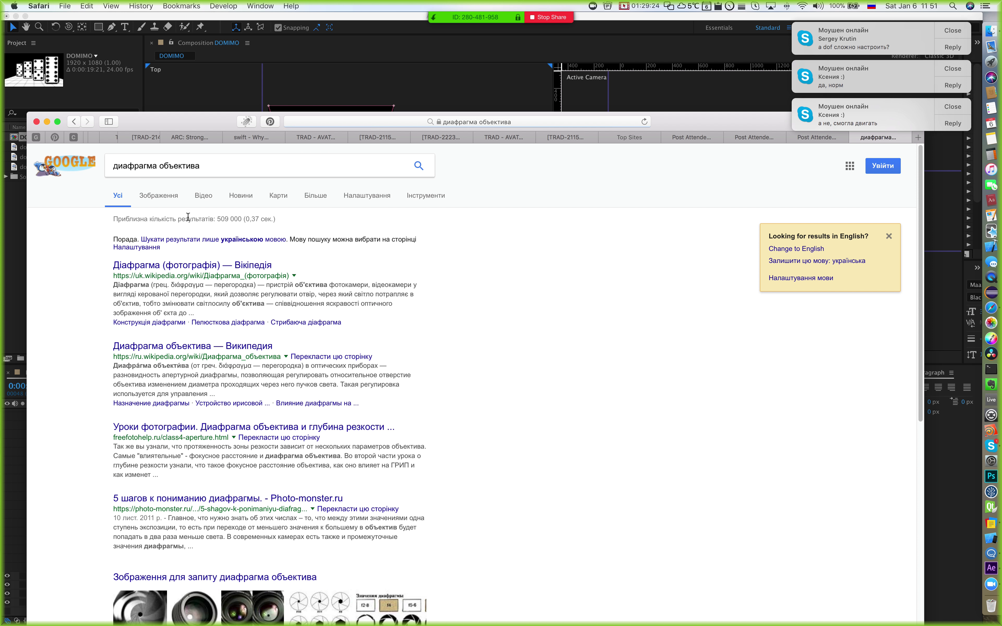
pyautogui.click(157, 196)
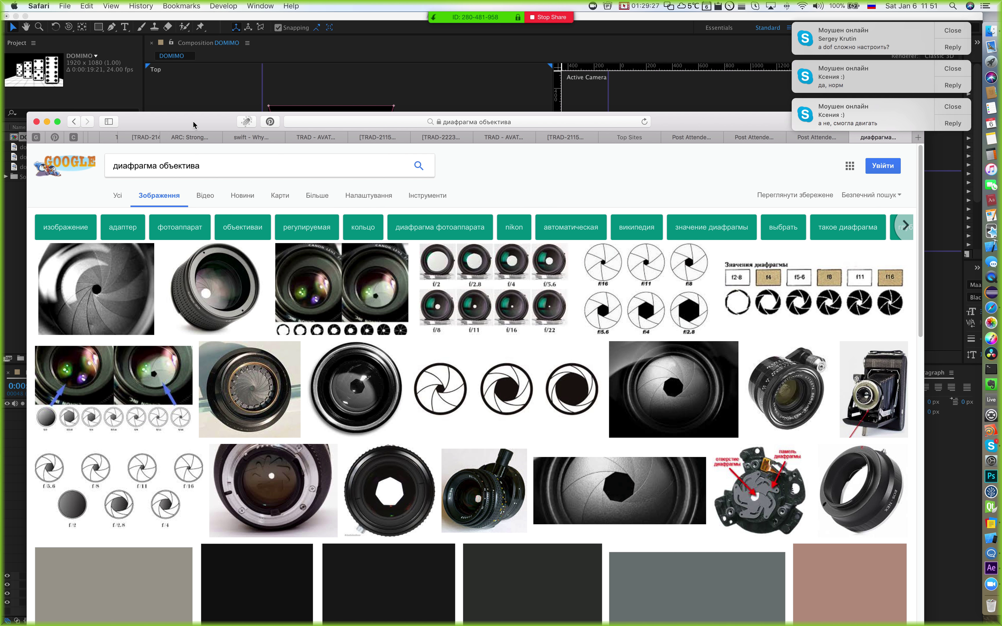
# Step: Open the image comparing two Canon lens apertures and examine the f/1.4 to f/16 openings
pyautogui.moveTo(194, 121); pyautogui.dragTo(189, 82)
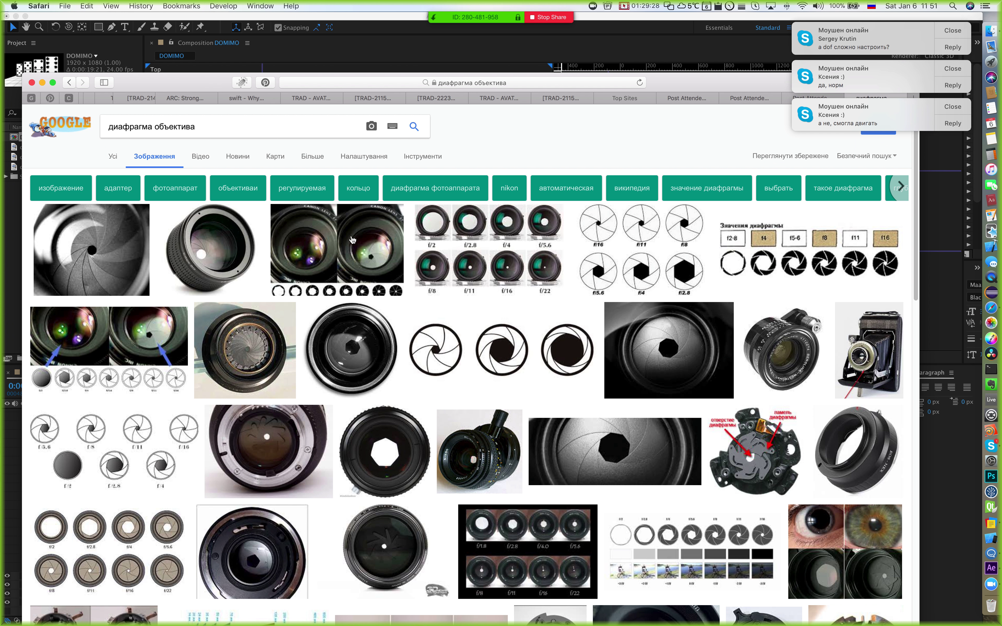
pyautogui.scroll(-1, 362, 250)
pyautogui.click(372, 261)
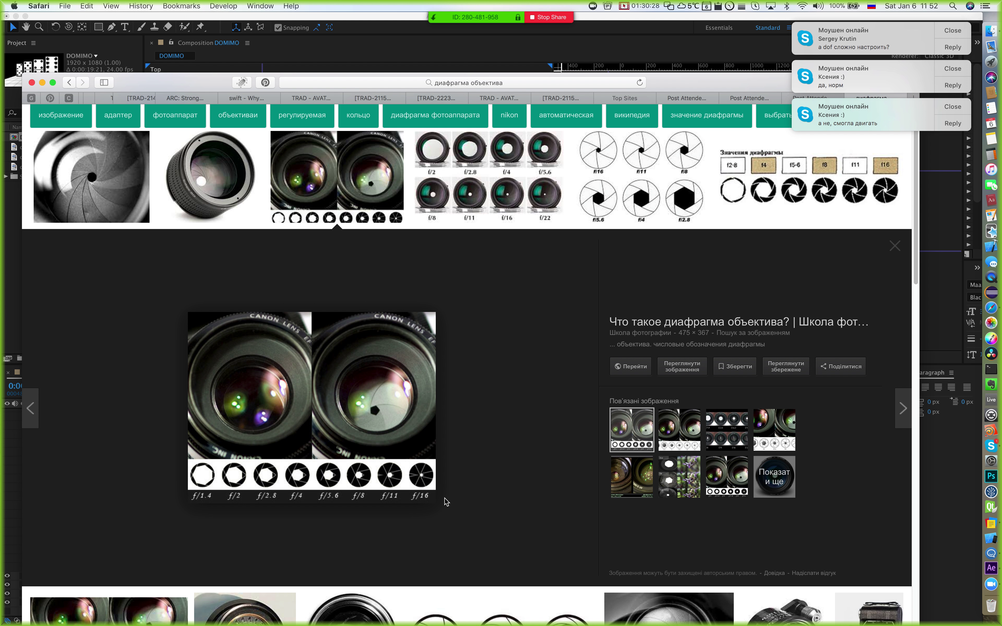
pyautogui.scroll(-5, 446, 501)
pyautogui.scroll(5, 446, 501)
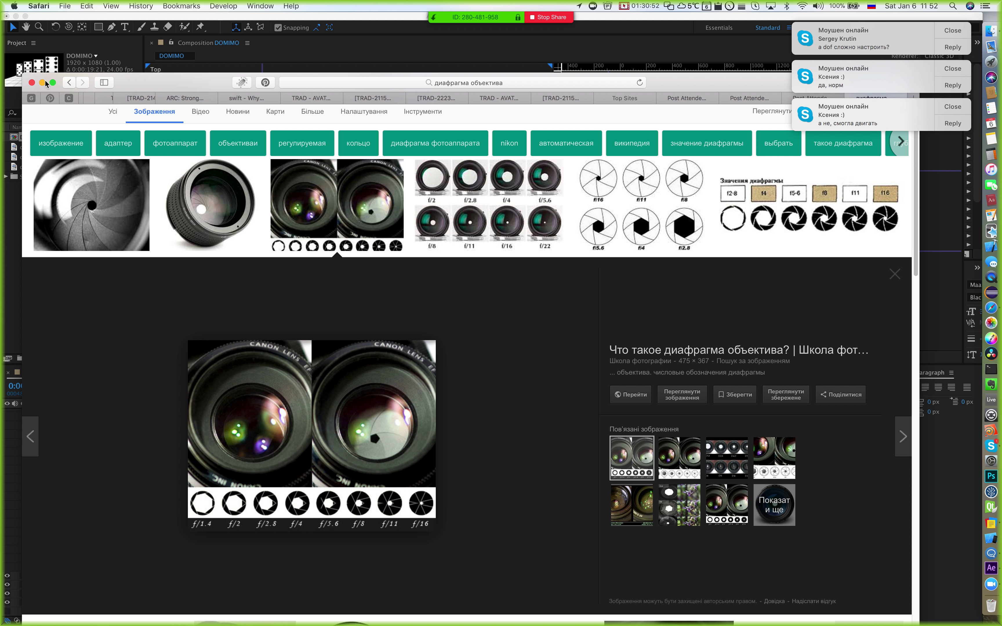
# Step: Minimize Safari to return to After Effects and raise Camera 1's Aperture to 776 pixels
pyautogui.press('super+m')
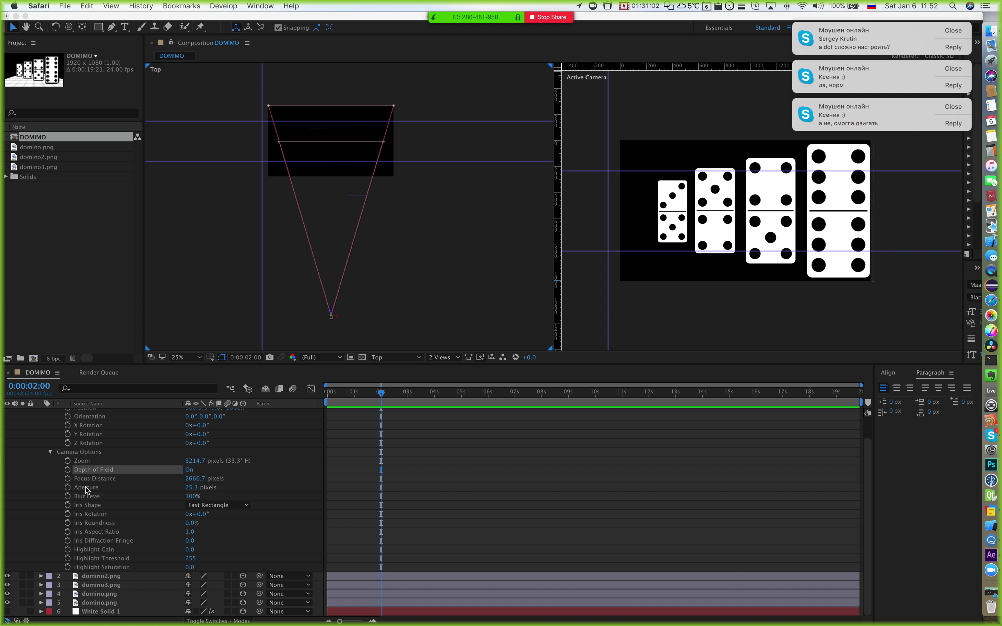
pyautogui.click(88, 490)
pyautogui.click(94, 488)
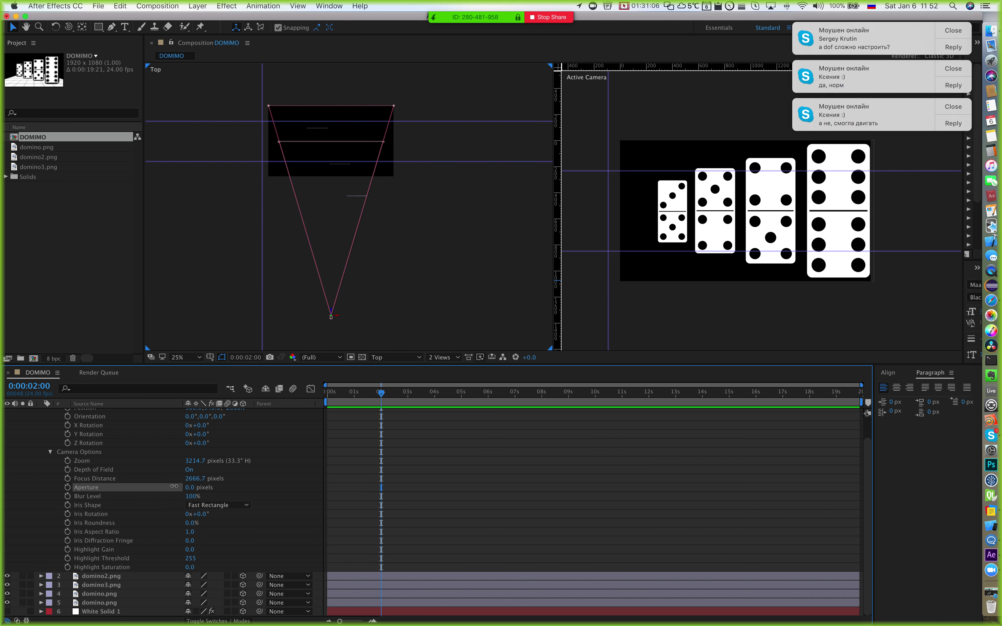
pyautogui.moveTo(174, 486); pyautogui.dragTo(429, 333)
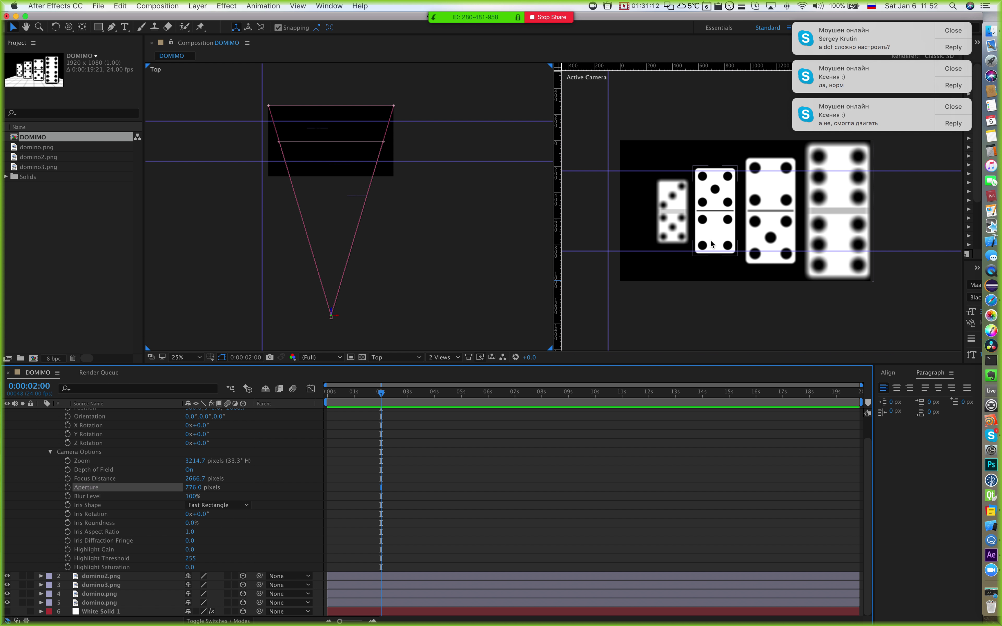
# Step: Examine the blurred dominoes in the Active Camera view and the camera's focus plane close up in the Top view
pyautogui.moveTo(710, 245); pyautogui.dragTo(727, 245)
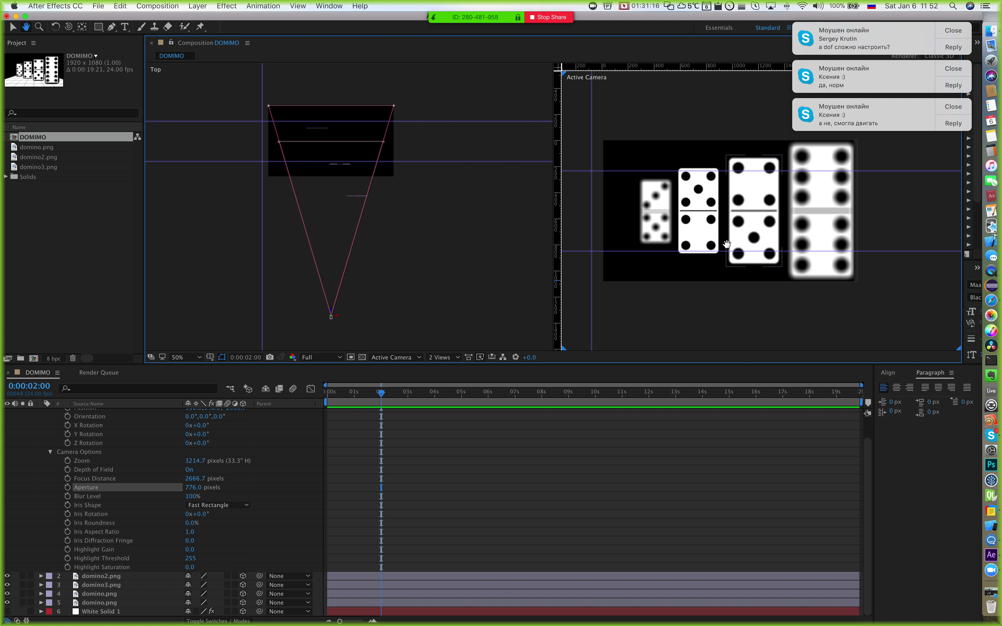
pyautogui.moveTo(726, 244); pyautogui.dragTo(725, 244)
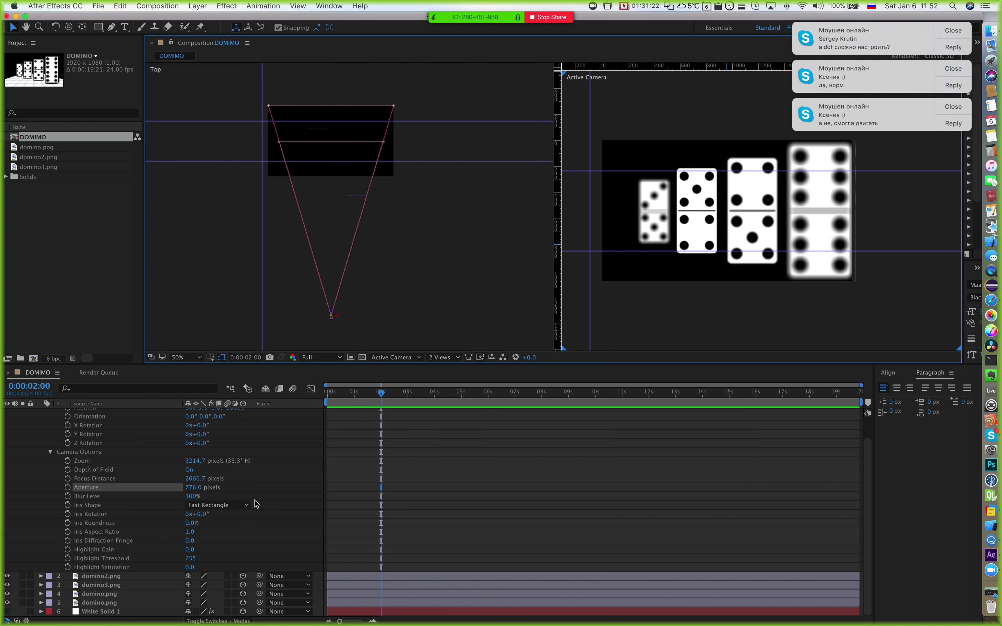
pyautogui.press('super+Tab')
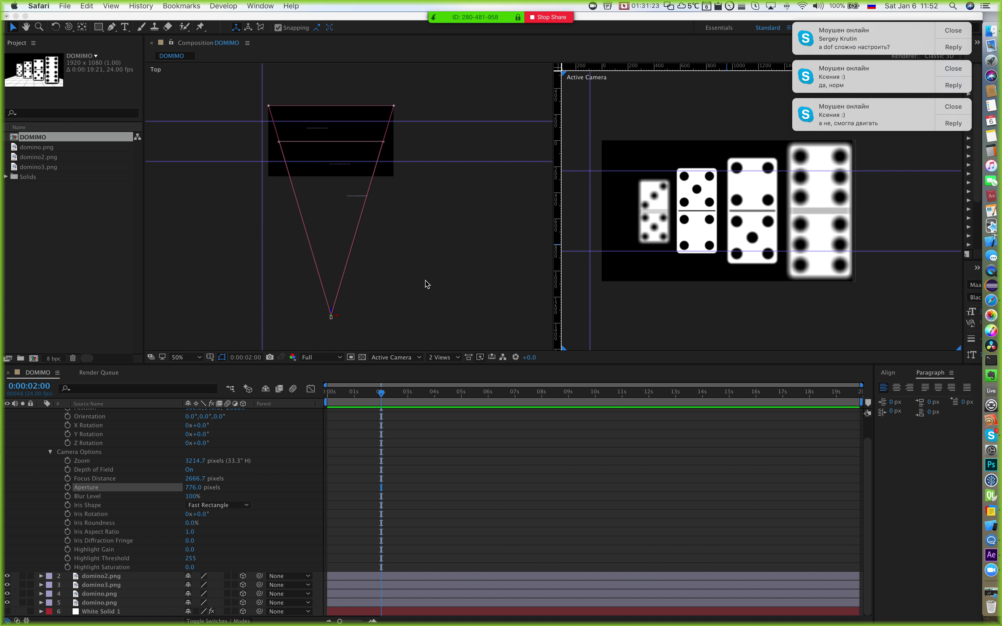
pyautogui.click(719, 240)
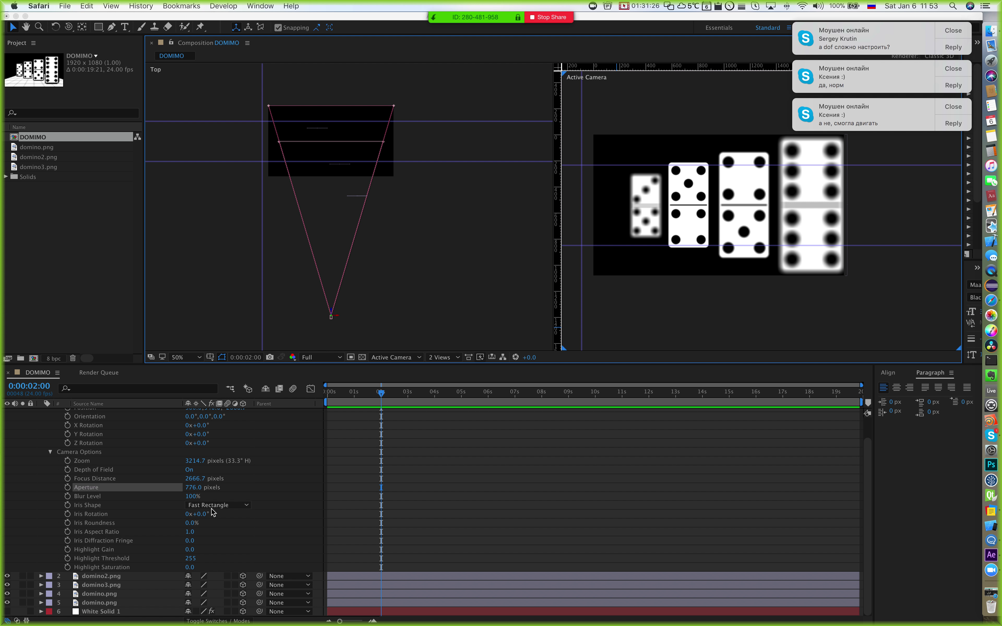
pyautogui.hscroll(-1, 745, 197)
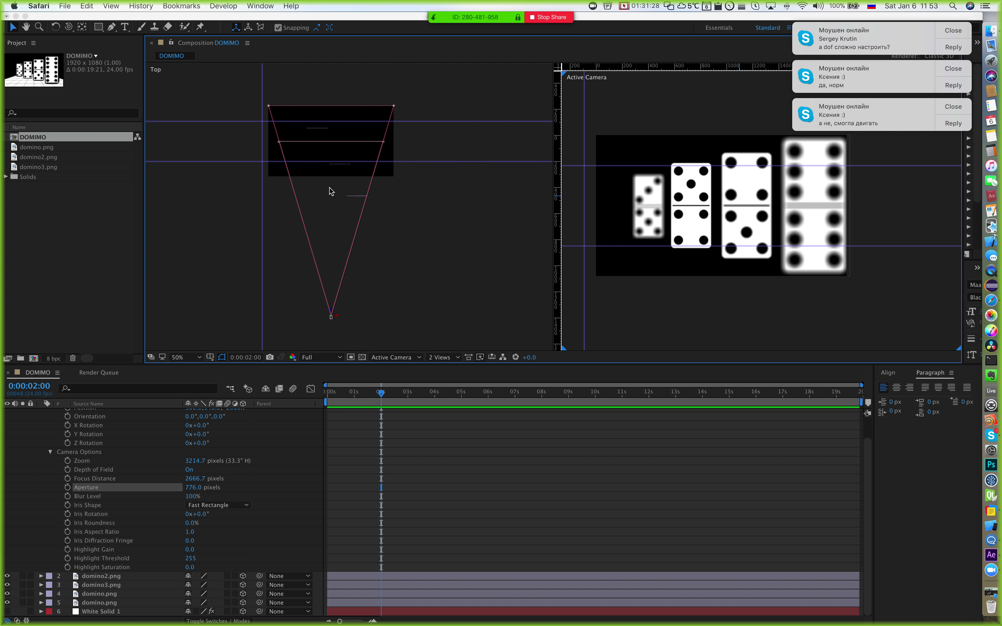
pyautogui.scroll(-2, 330, 190)
pyautogui.scroll(6, 330, 190)
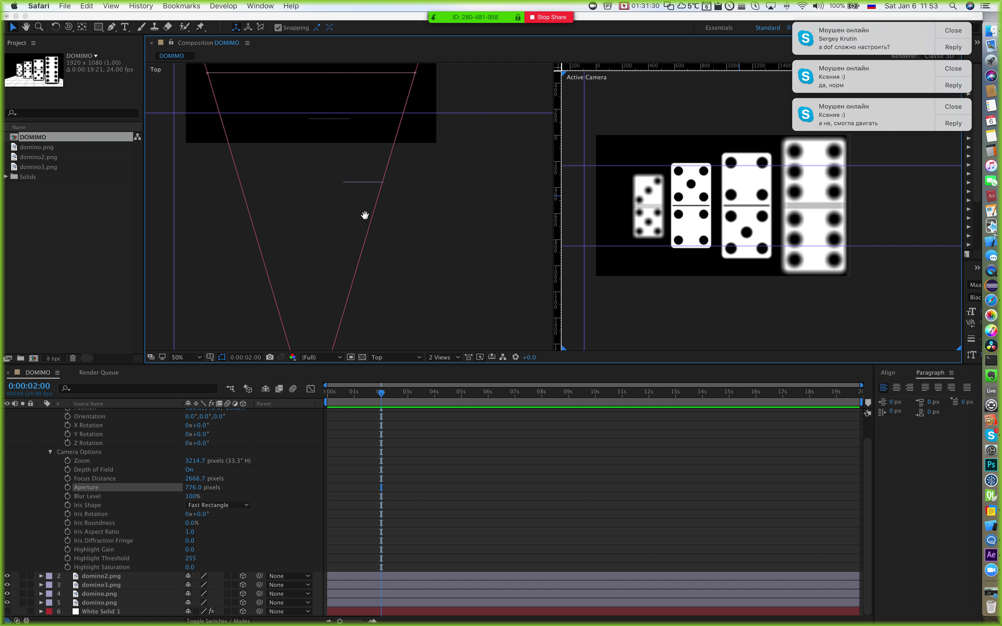
pyautogui.scroll(-4, 365, 215)
pyautogui.scroll(4, 368, 74)
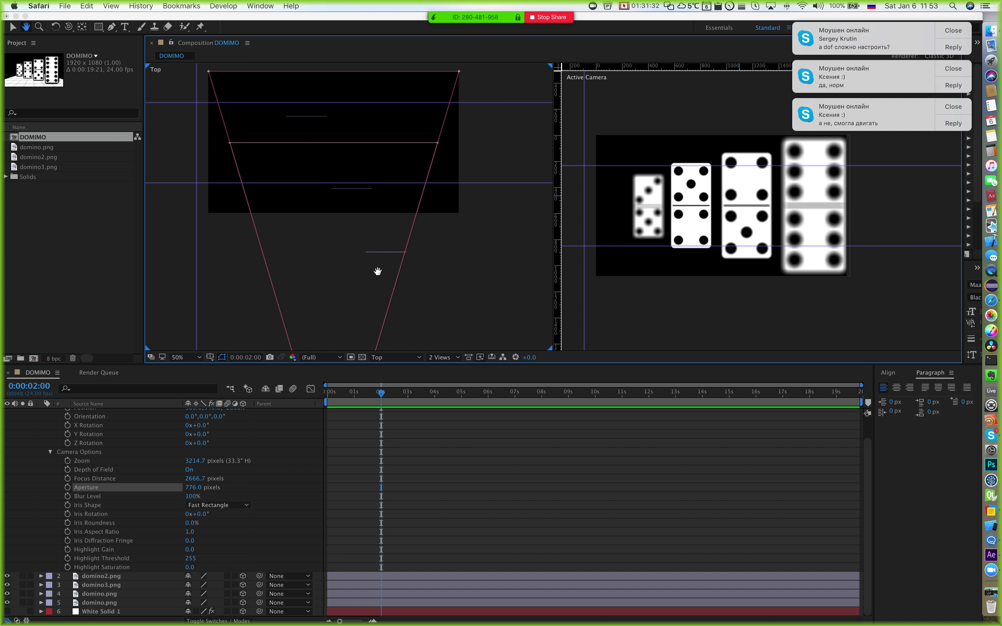
pyautogui.scroll(2, 376, 265)
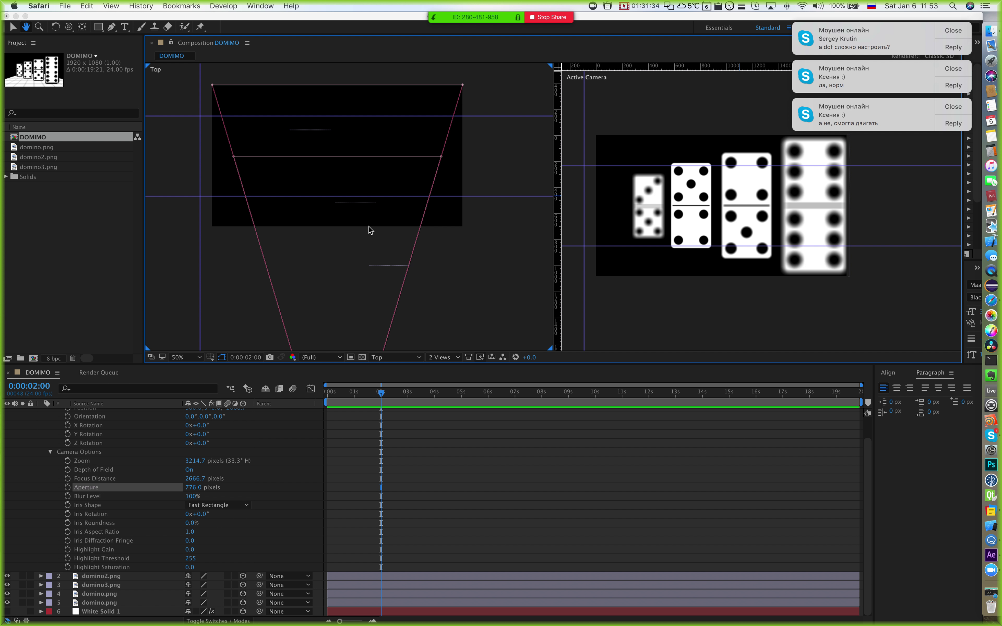
pyautogui.press('v')
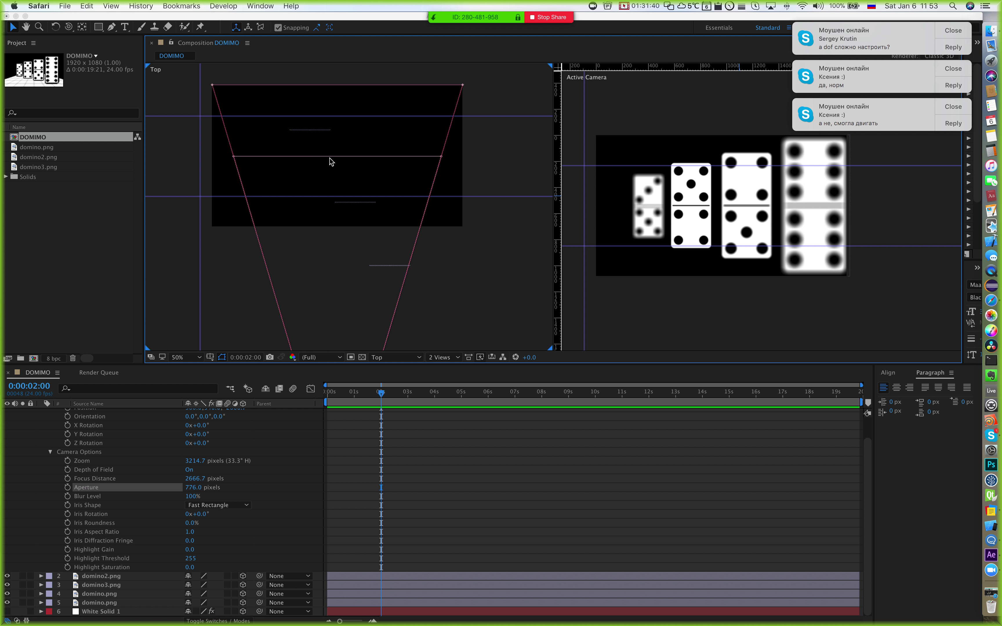
# Step: Select the two middle dominoes together to compare their positions in the Top view
pyautogui.click(731, 216)
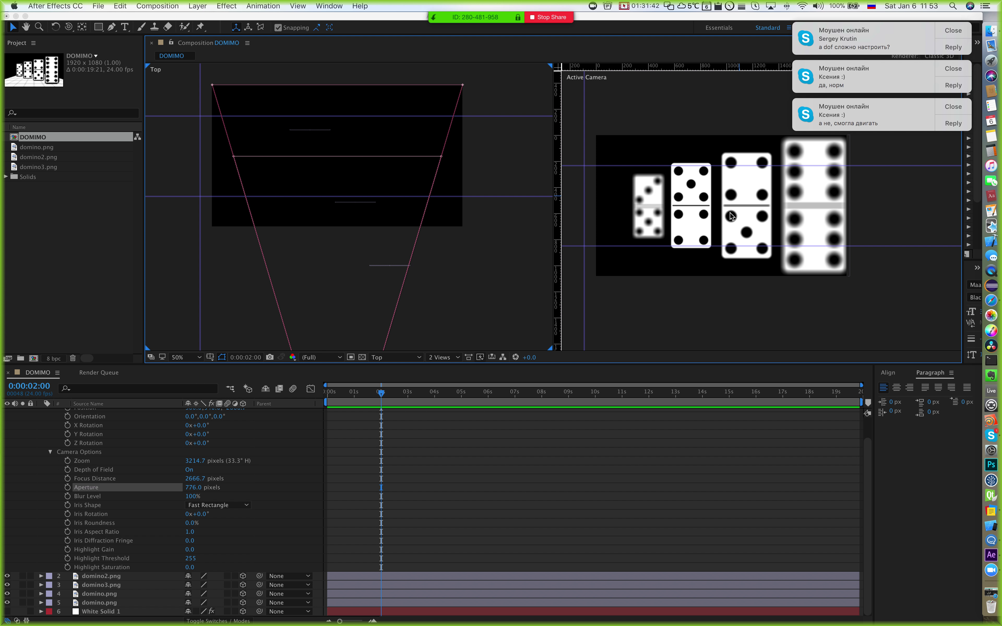
pyautogui.click(731, 216)
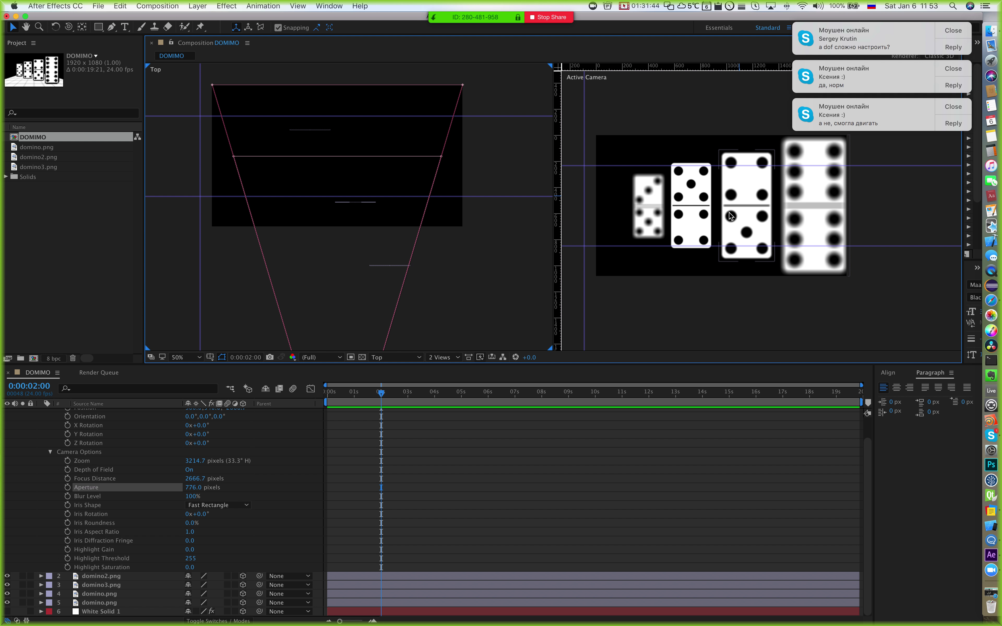
pyautogui.click(730, 216)
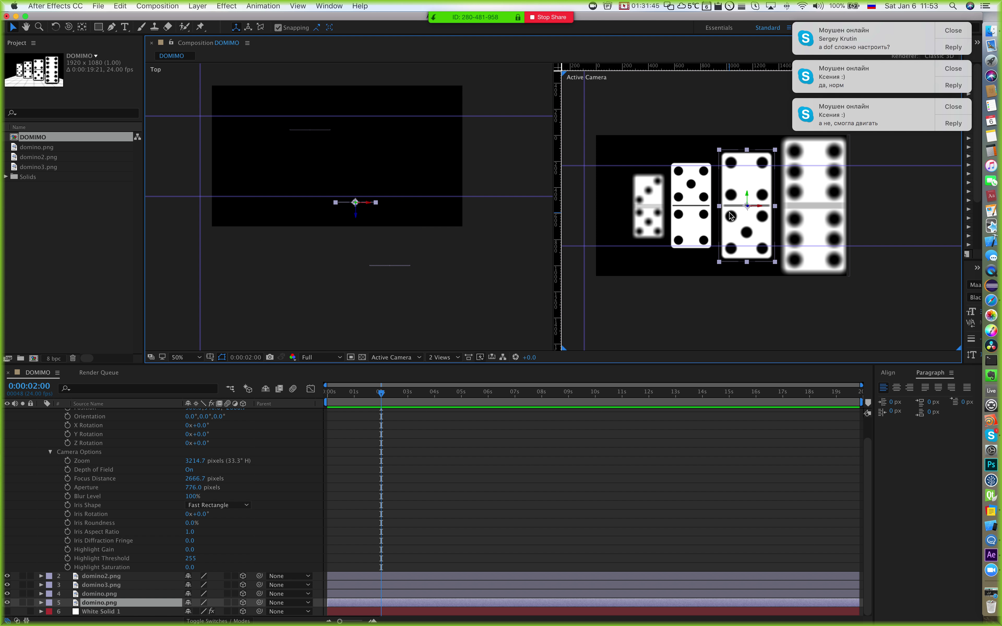
pyautogui.keyDown('shift'); pyautogui.click(687, 211); pyautogui.keyUp('shift')
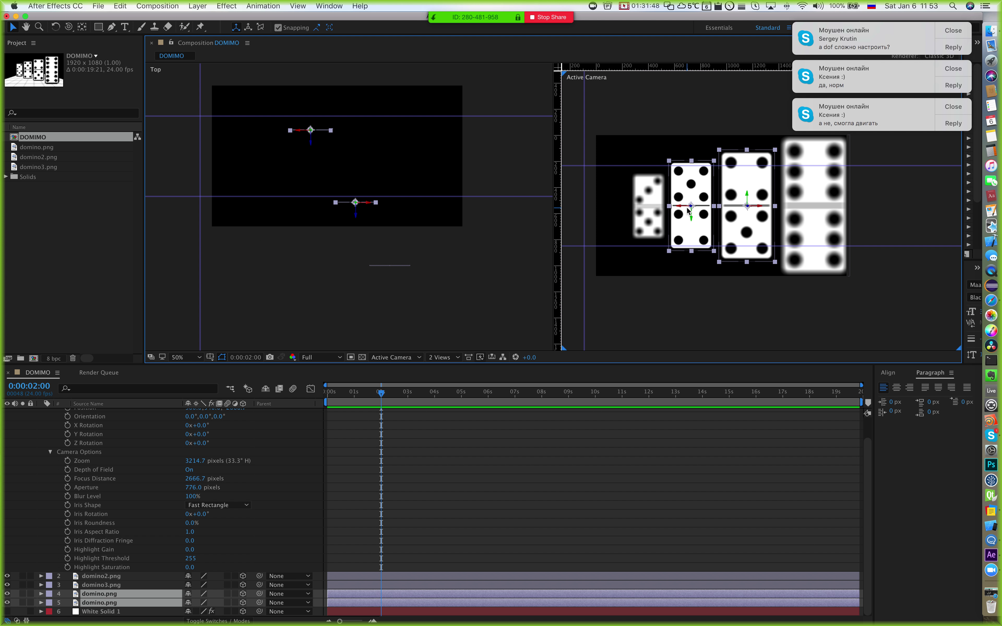
pyautogui.click(338, 163)
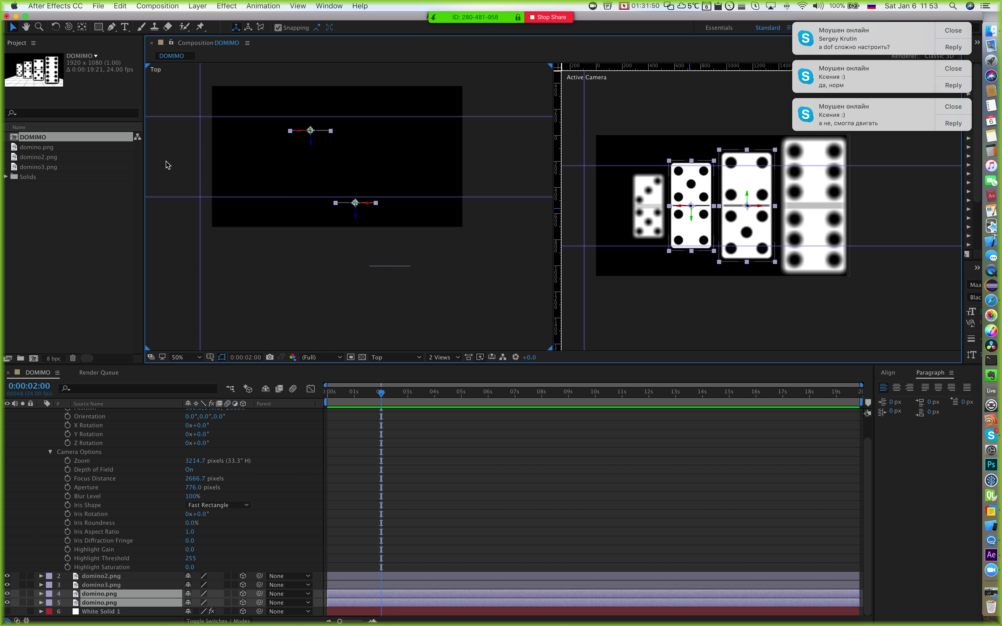
pyautogui.scroll(3, 95, 476)
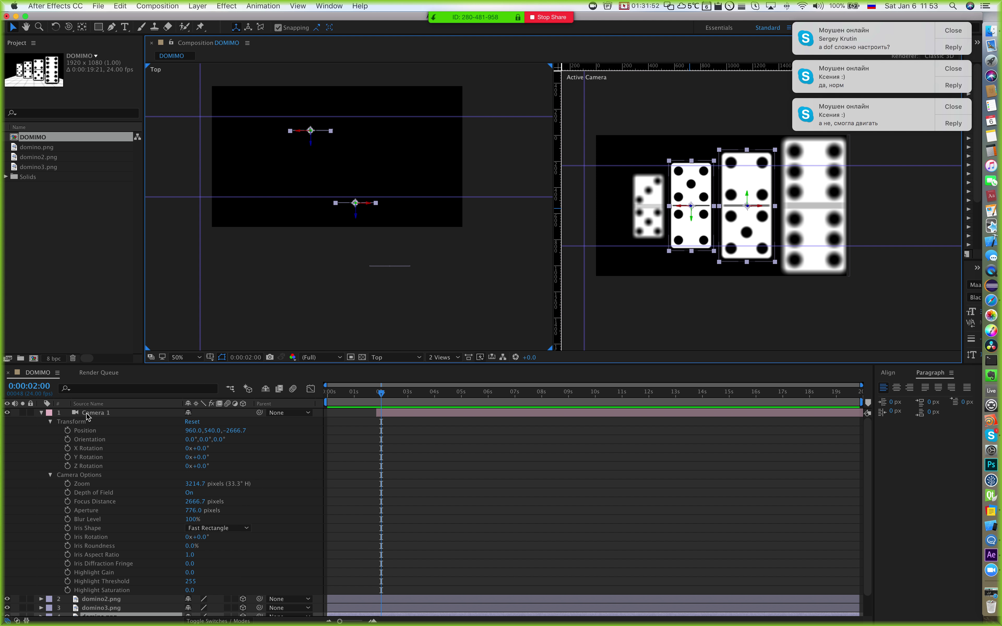
# Step: Raise Camera 1's Aperture to 861 pixels and its Blur Level to 141%, checking the blur close up
pyautogui.click(101, 414)
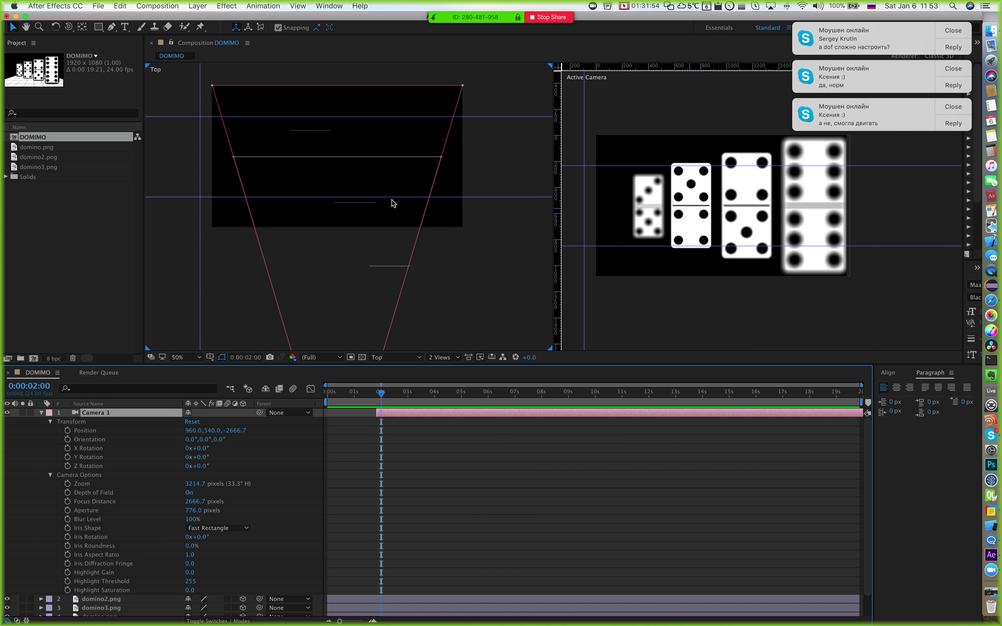
pyautogui.scroll(-3, 403, 199)
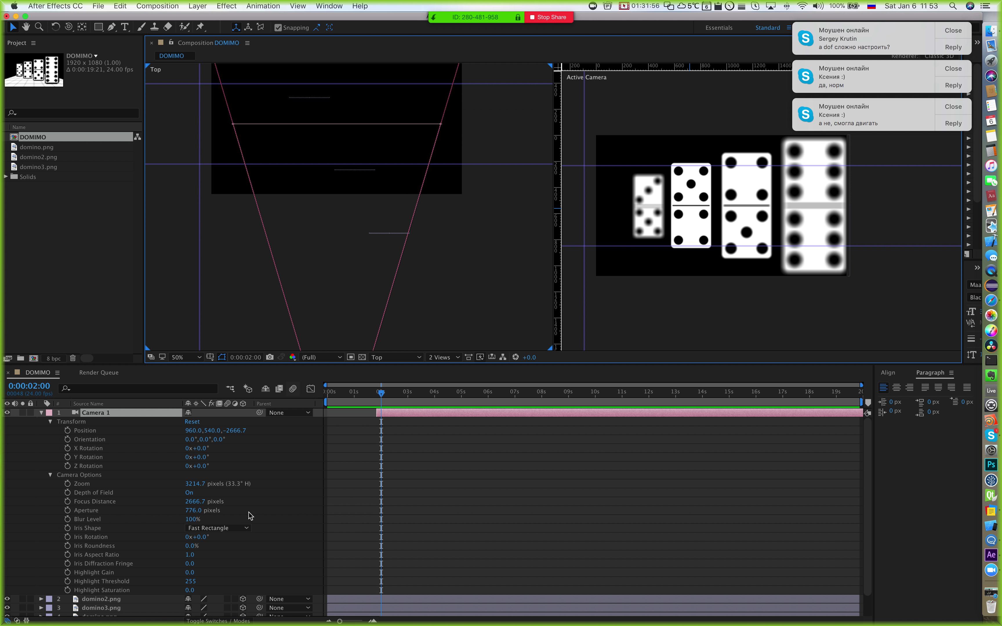
pyautogui.moveTo(198, 510); pyautogui.dragTo(239, 509)
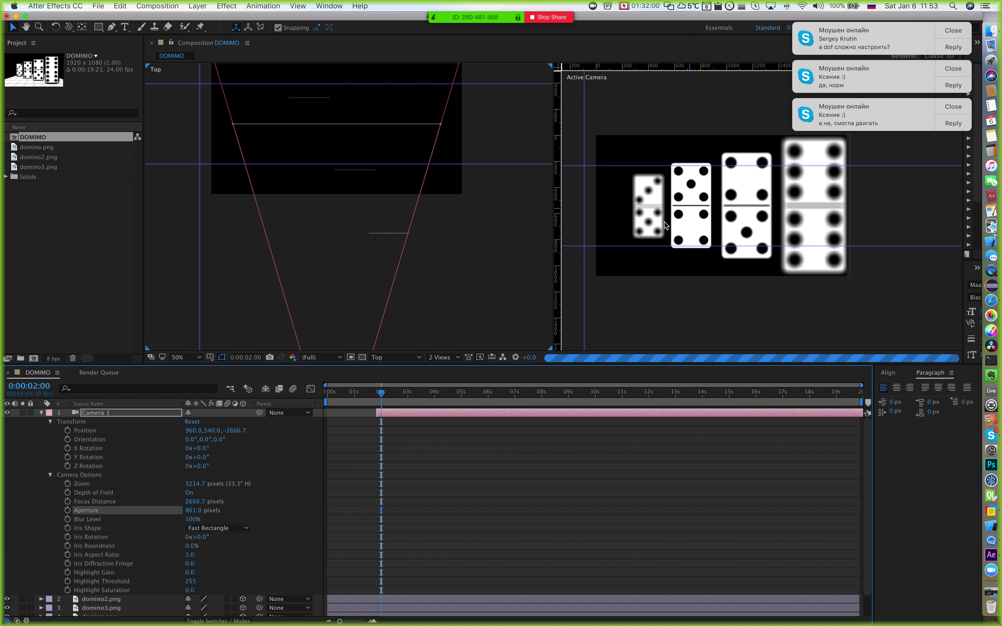
pyautogui.moveTo(696, 263); pyautogui.dragTo(697, 266)
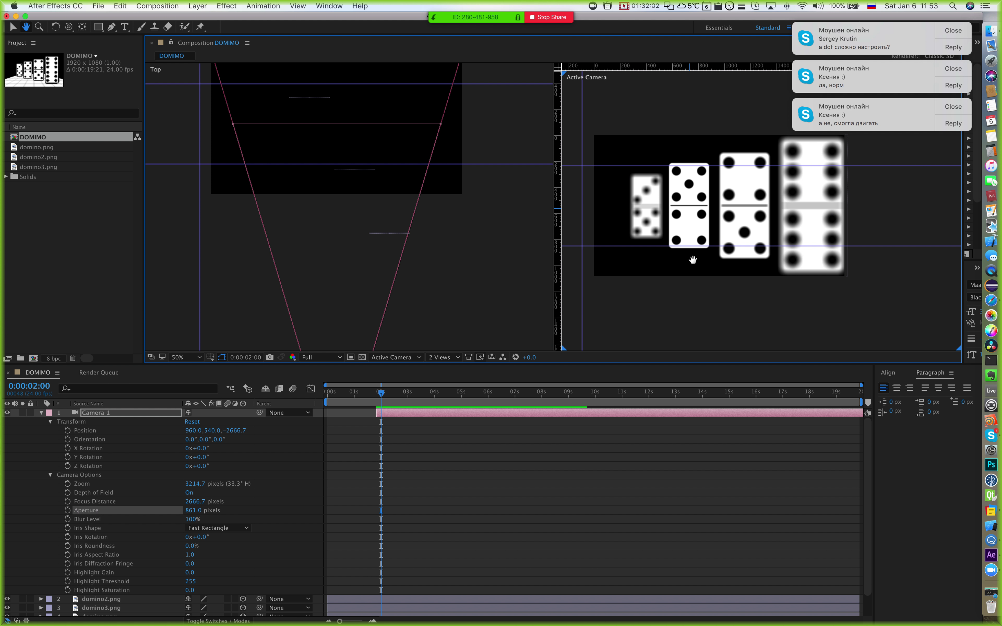
pyautogui.scroll(2, 760, 212)
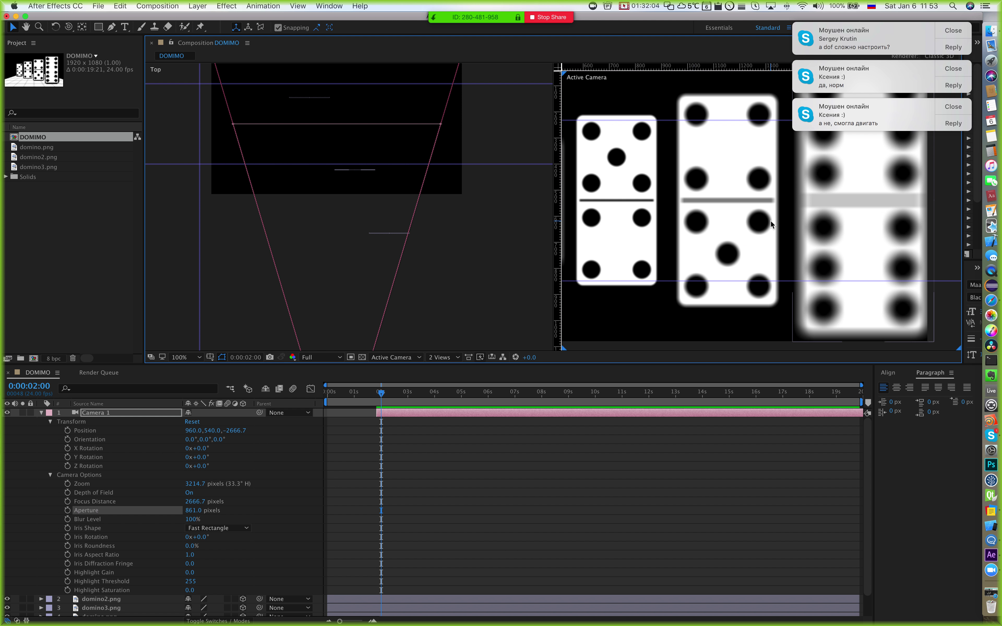
pyautogui.scroll(-4, 711, 235)
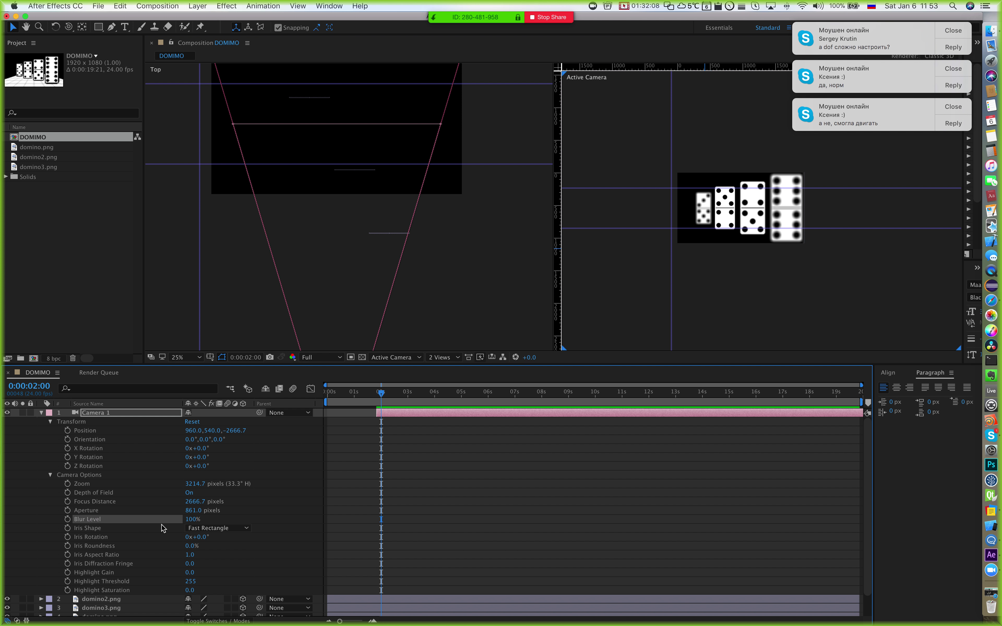
pyautogui.moveTo(193, 519); pyautogui.dragTo(220, 520)
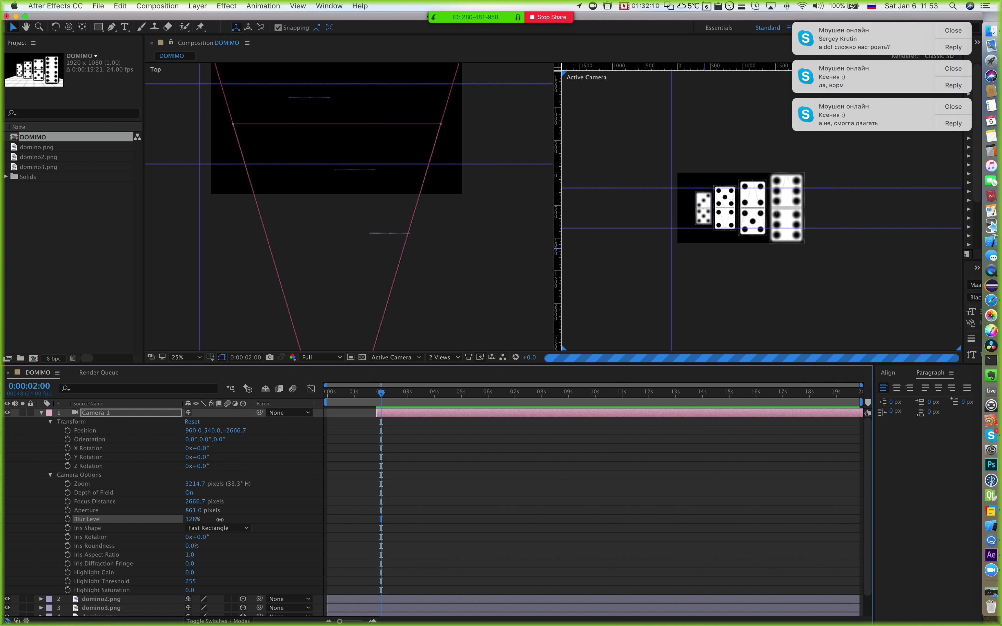
pyautogui.scroll(4, 781, 221)
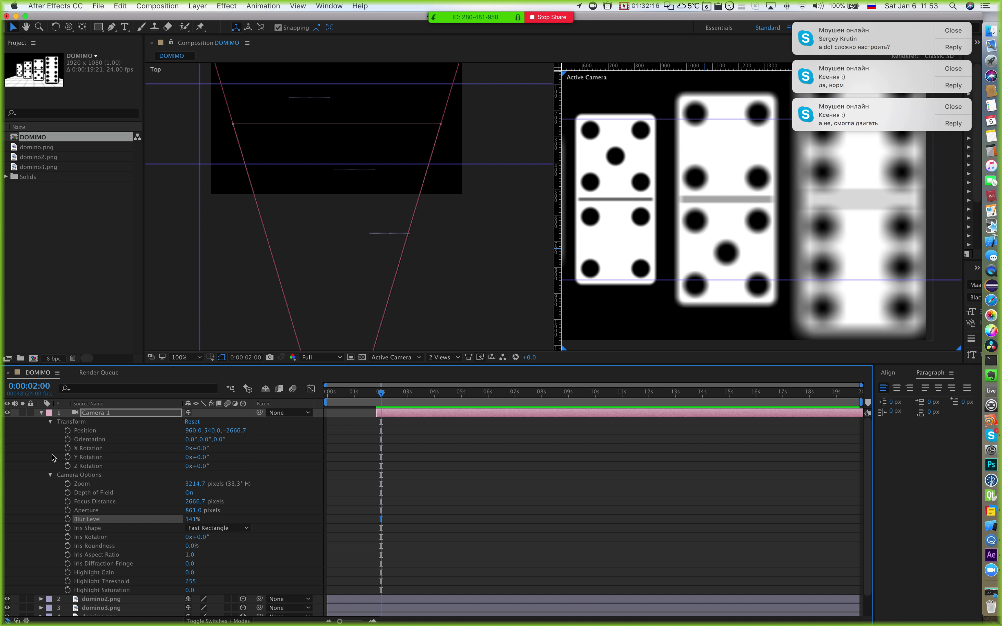
# Step: Lower Camera 1's Aperture to 92 pixels and inspect the sharpness of the dominoes
pyautogui.moveTo(197, 512); pyautogui.dragTo(58, 514)
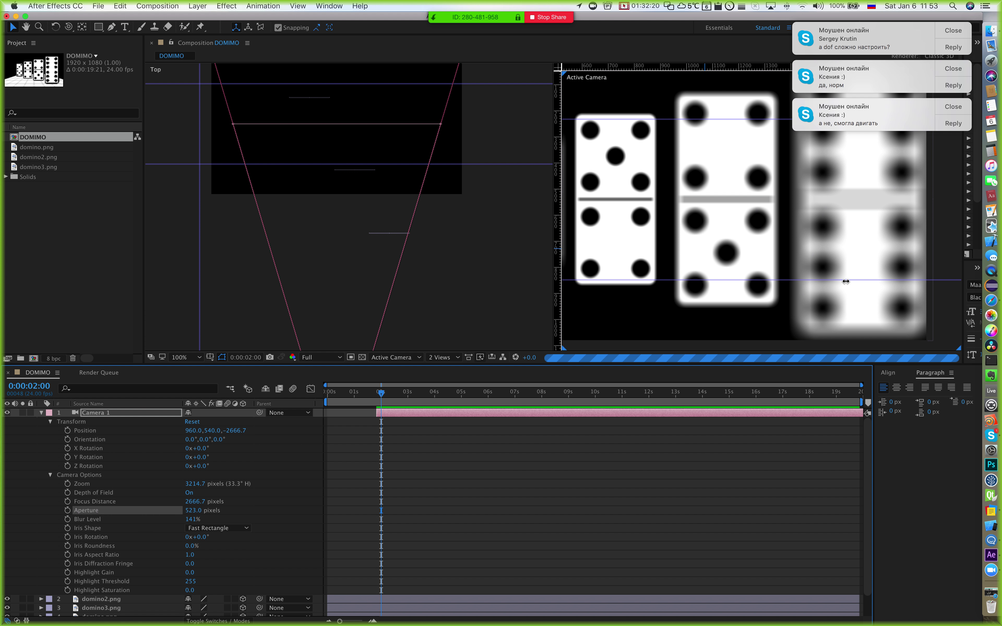
pyautogui.moveTo(203, 516); pyautogui.dragTo(81, 506)
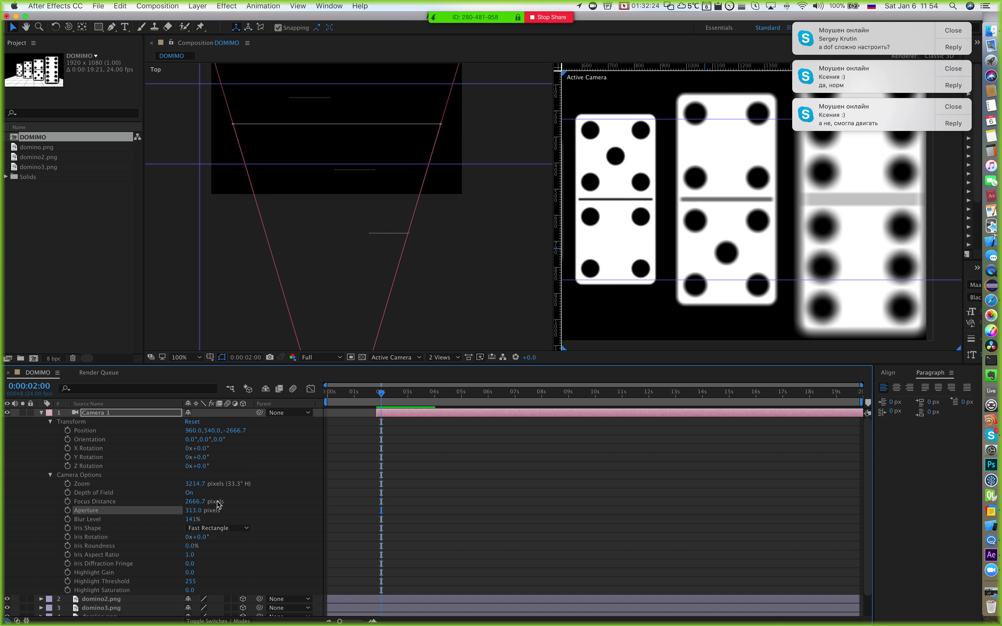
pyautogui.moveTo(182, 510); pyautogui.dragTo(73, 506)
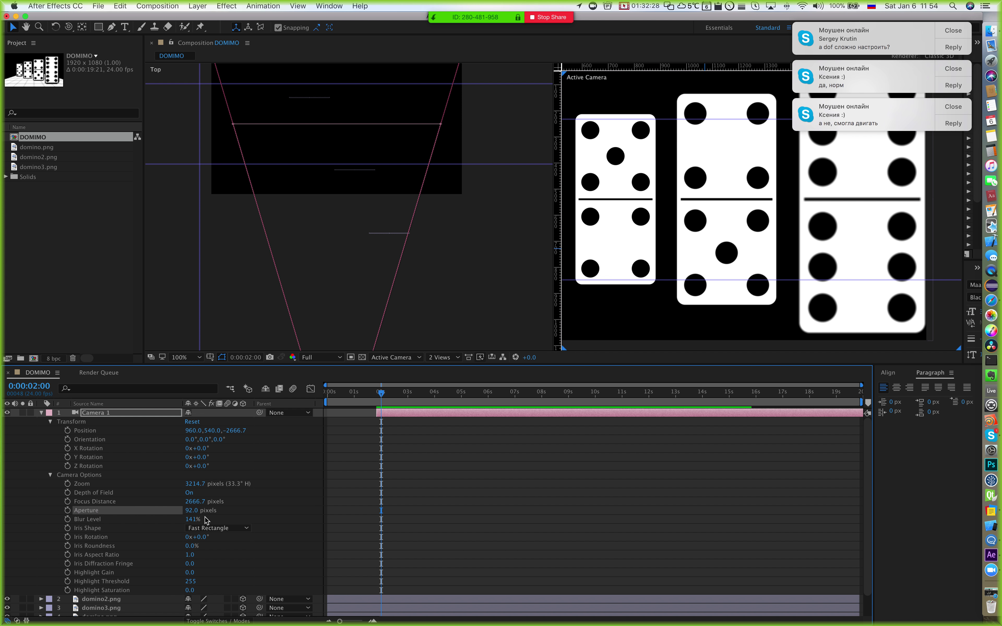
pyautogui.scroll(-2, 781, 244)
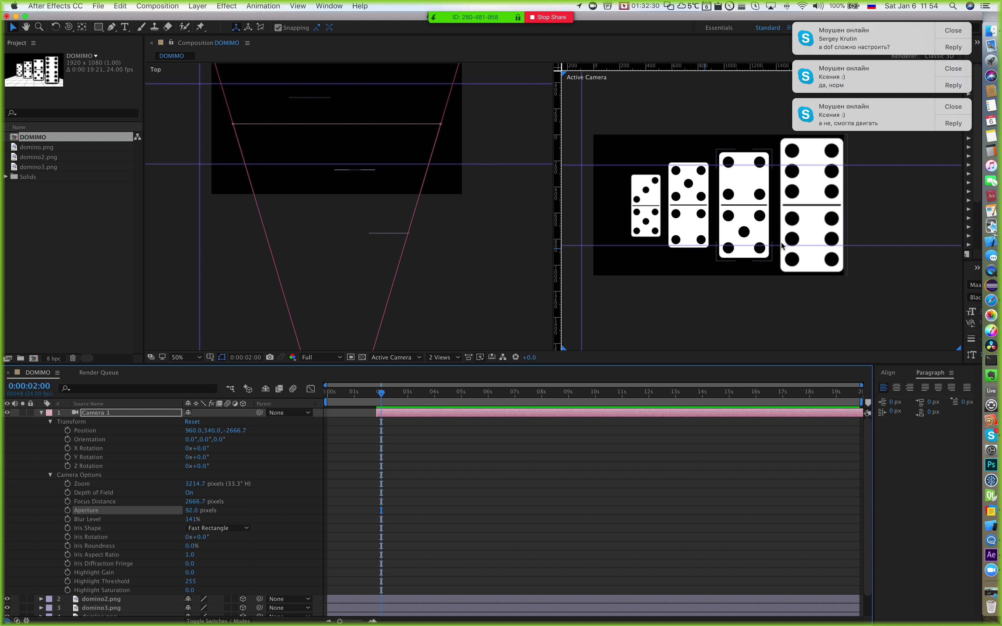
pyautogui.scroll(2, 782, 241)
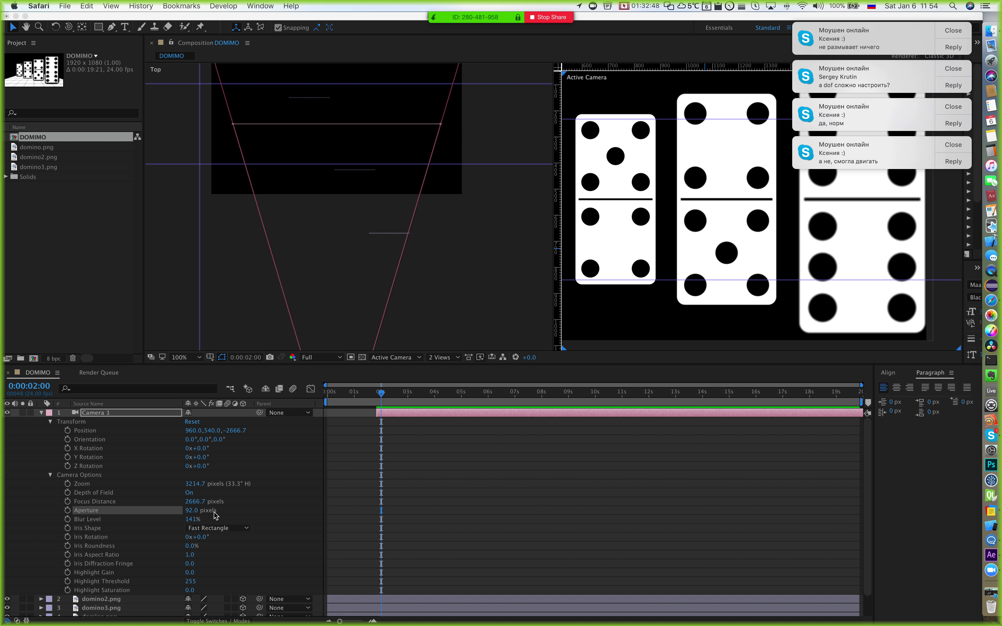
# Step: Raise Camera 1's Aperture to 295 pixels and check the blur across all four dominoes
pyautogui.click(202, 513)
pyautogui.moveTo(188, 513); pyautogui.dragTo(316, 508)
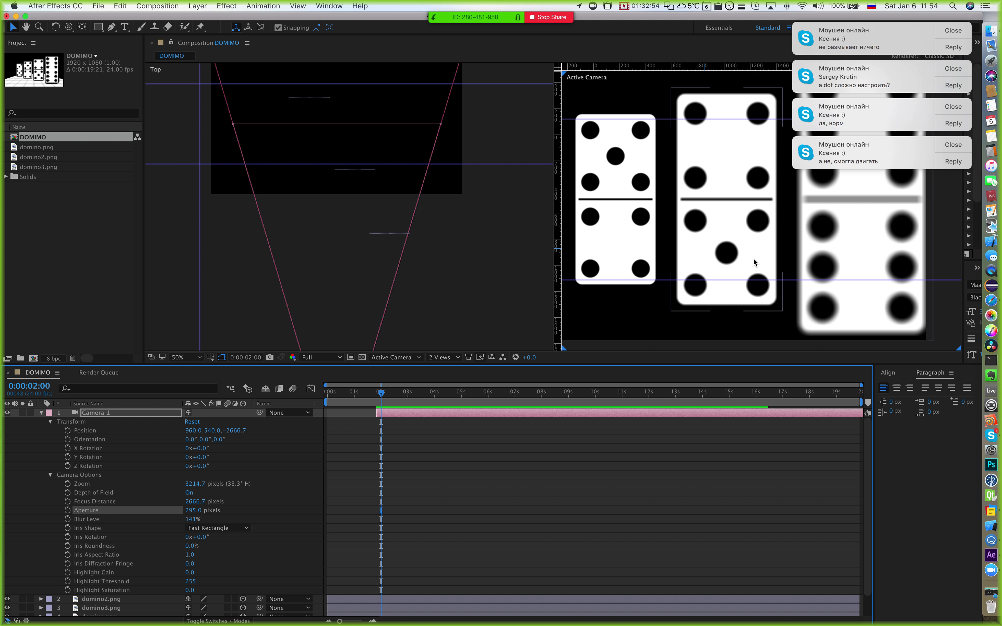
pyautogui.scroll(-4, 751, 253)
pyautogui.scroll(2, 747, 248)
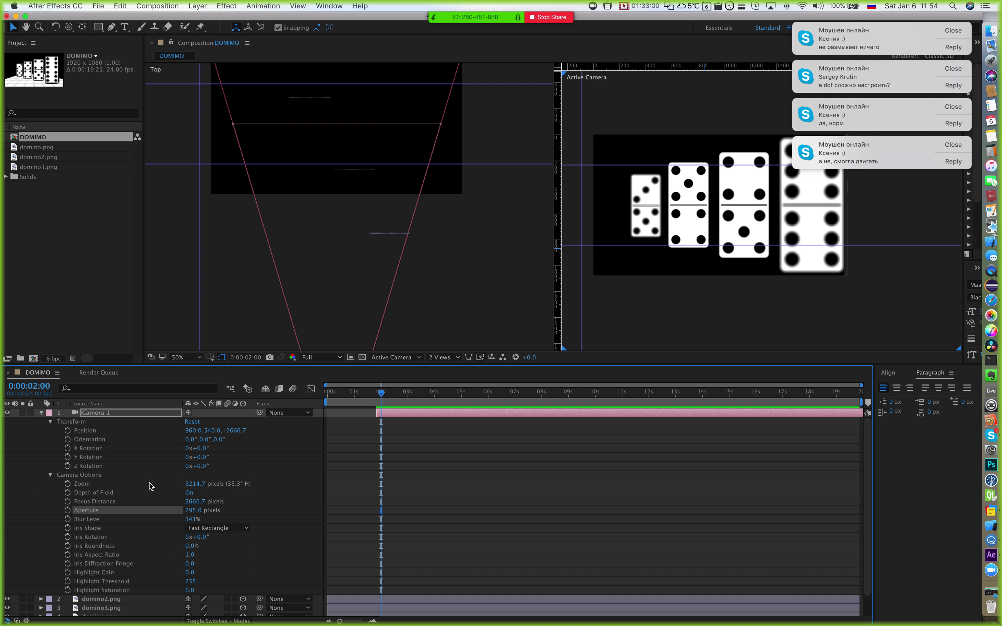
# Step: Reduce Camera 1's Focus Distance to 1784.7 pixels to bring the focus plane to the nearest, largest domino
pyautogui.click(103, 502)
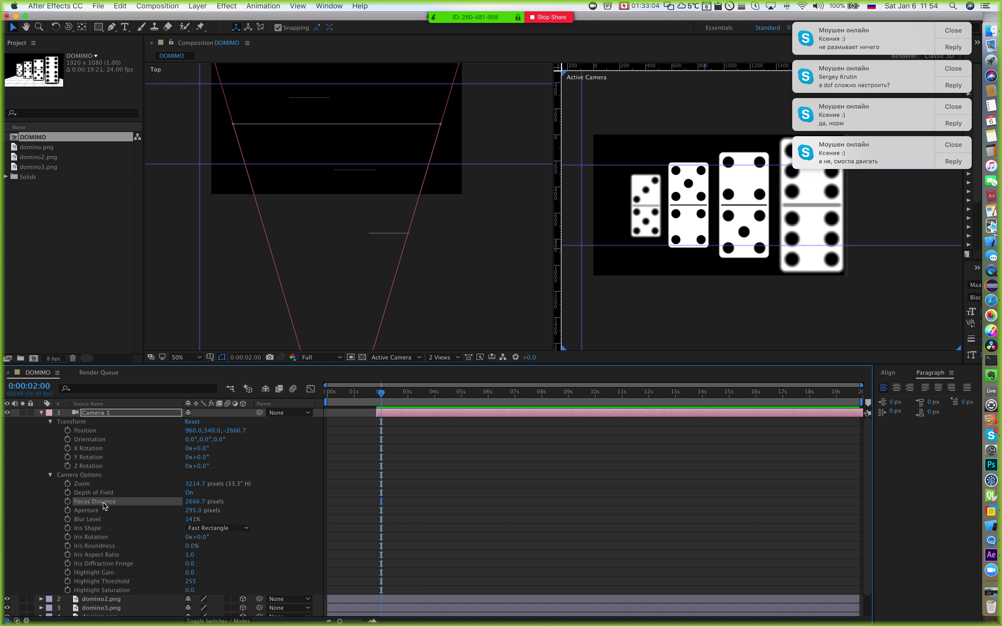
pyautogui.scroll(-5, 402, 223)
pyautogui.scroll(5, 398, 230)
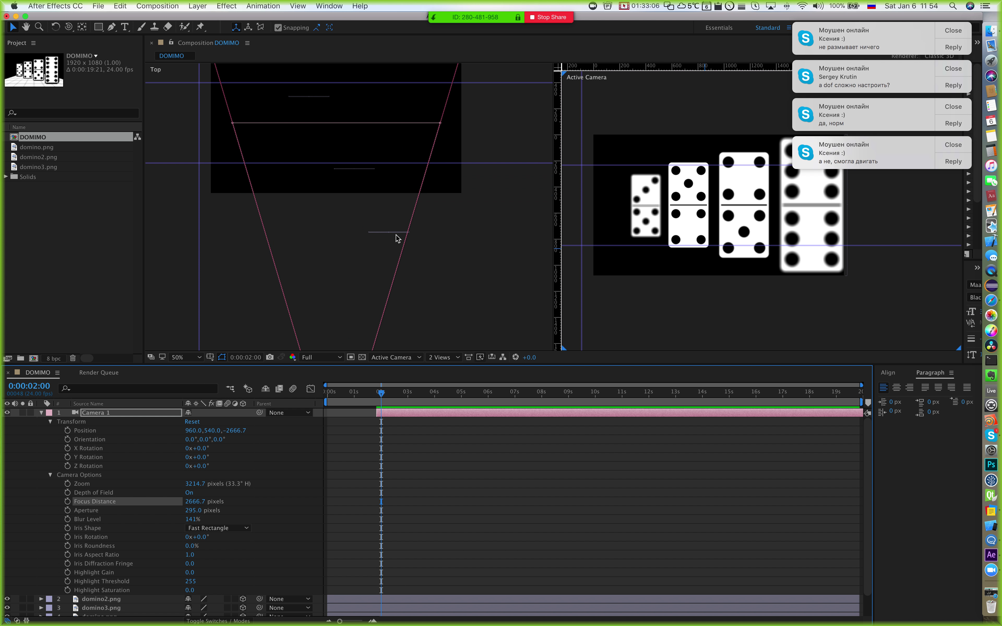
pyautogui.moveTo(195, 502); pyautogui.dragTo(1, 494)
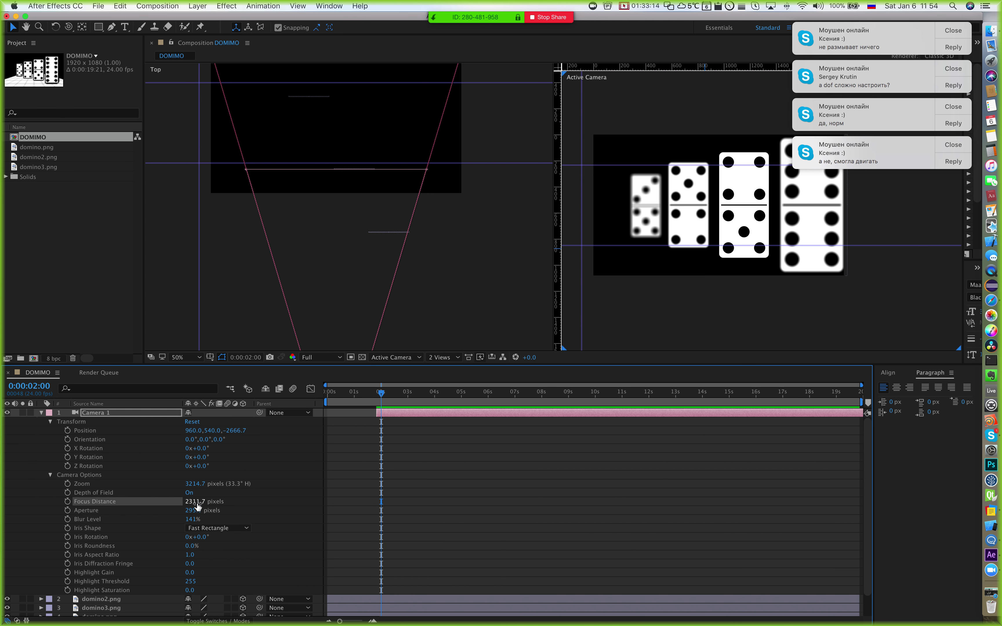
pyautogui.moveTo(197, 505); pyautogui.dragTo(2, 461)
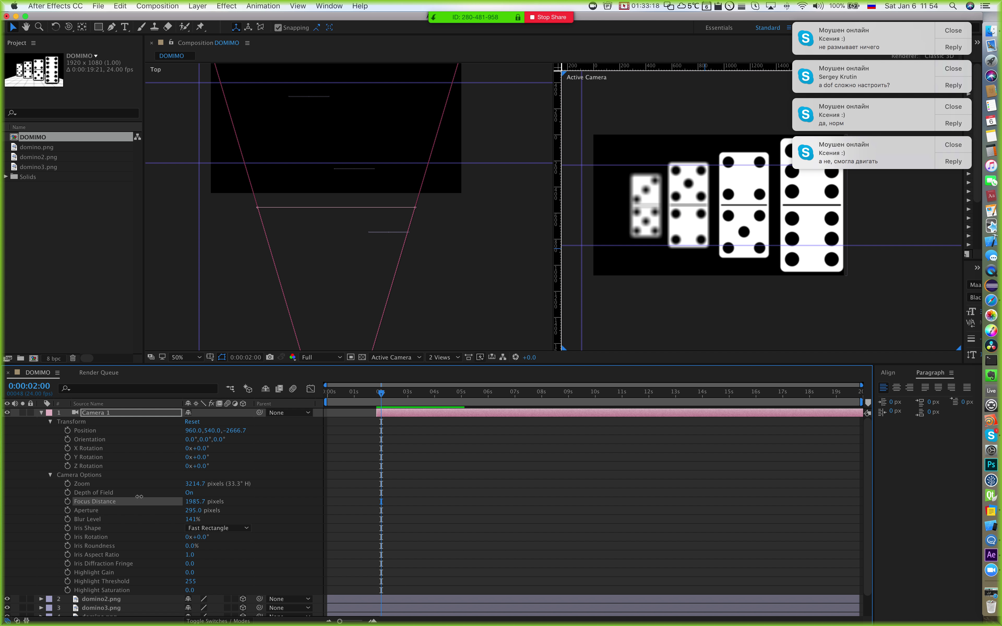
pyautogui.moveTo(139, 496); pyautogui.dragTo(38, 477)
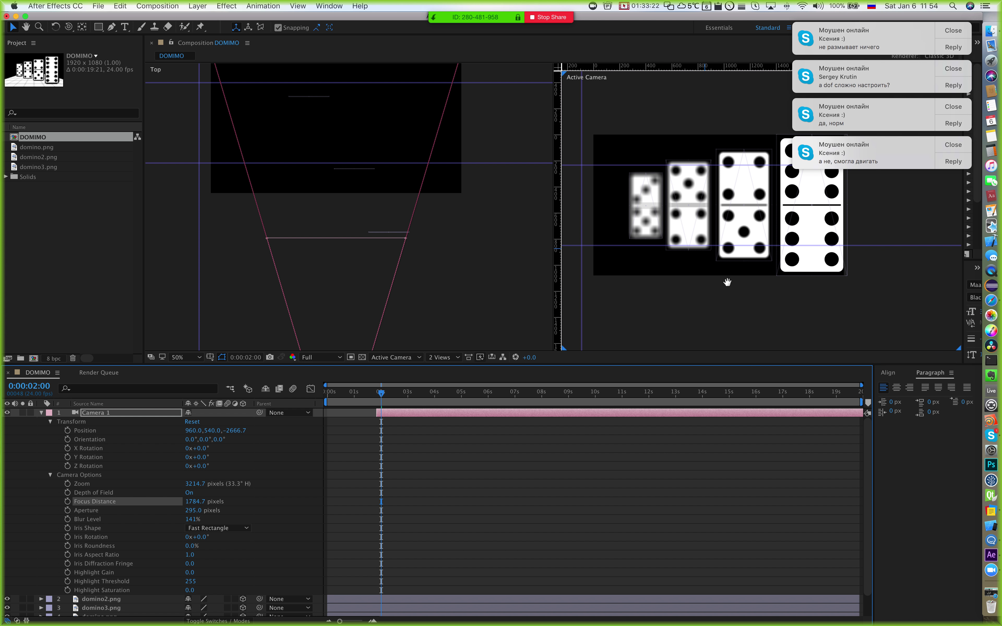
# Step: Set Camera 1's Focus Distance to 1804.7 pixels and raise its Aperture to 407 pixels
pyautogui.moveTo(727, 282); pyautogui.dragTo(720, 291)
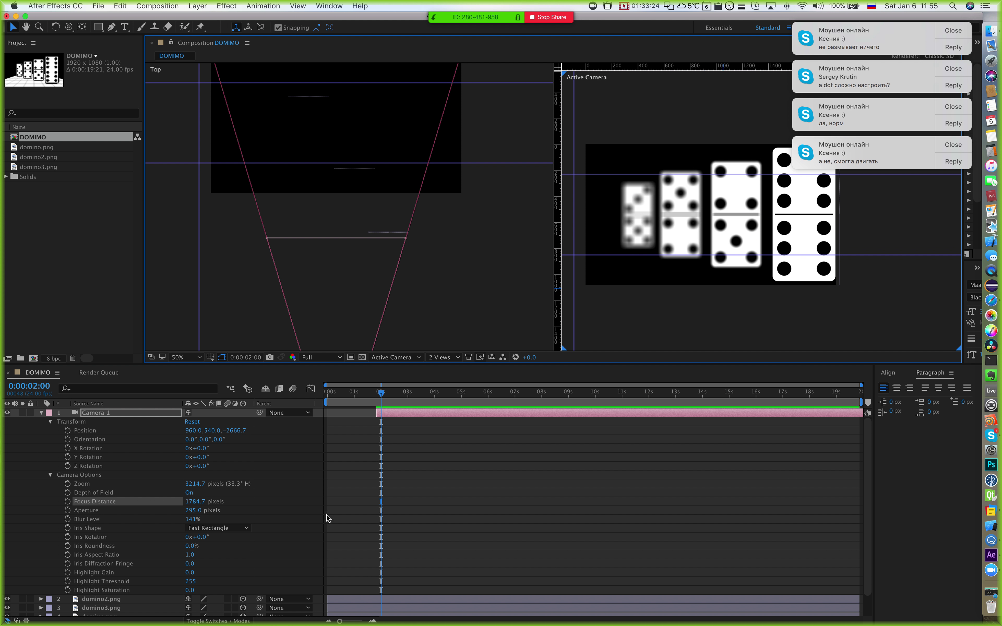
pyautogui.moveTo(198, 502); pyautogui.dragTo(206, 501)
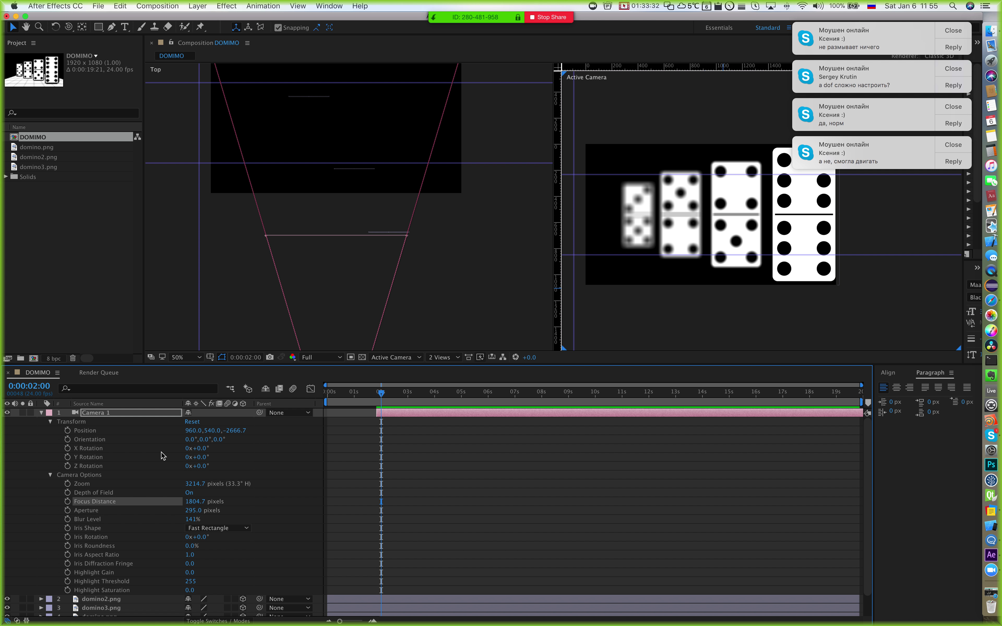
pyautogui.click(195, 512)
pyautogui.press('Return')
pyautogui.moveTo(195, 510); pyautogui.dragTo(231, 498)
pyautogui.moveTo(579, 301); pyautogui.dragTo(585, 312)
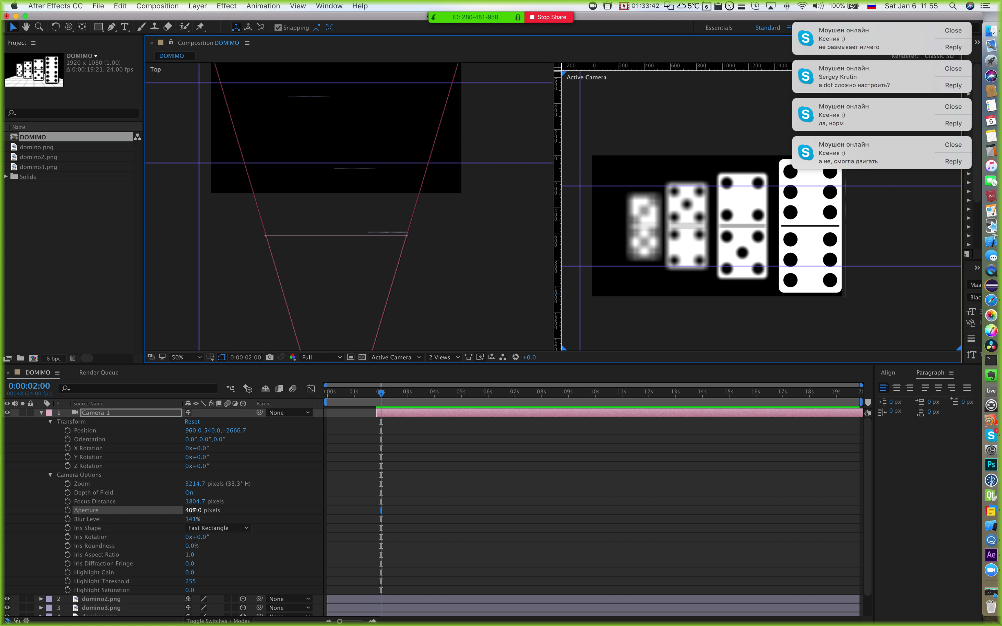
# Step: Lower Camera 1's Aperture to 69 pixels and on to 12 pixels, inspecting the sharpness of the dominoes
pyautogui.moveTo(191, 510); pyautogui.dragTo(54, 510)
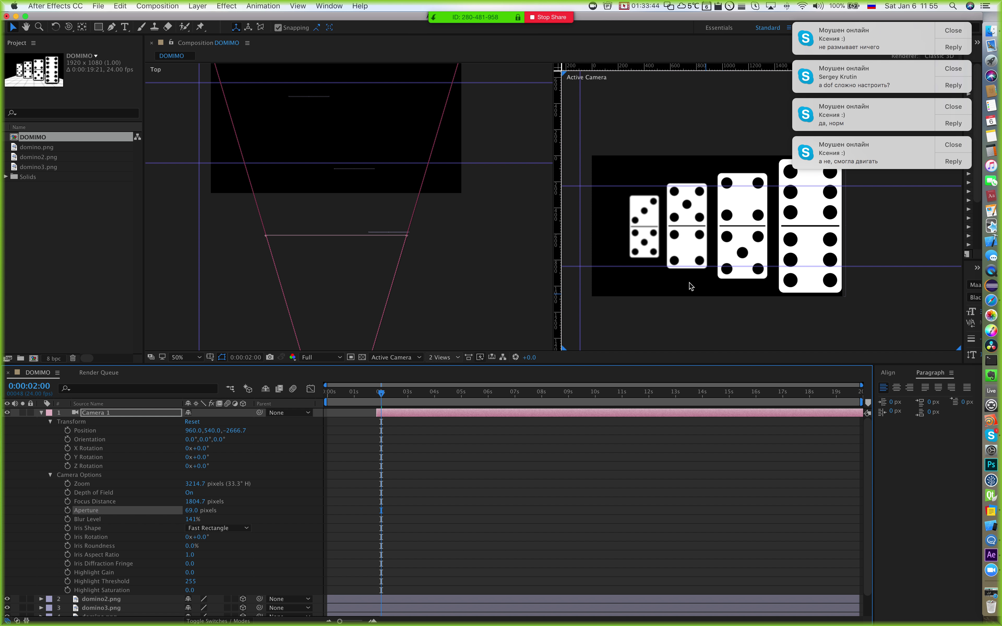
pyautogui.press('space')
pyautogui.moveTo(727, 239); pyautogui.dragTo(716, 244)
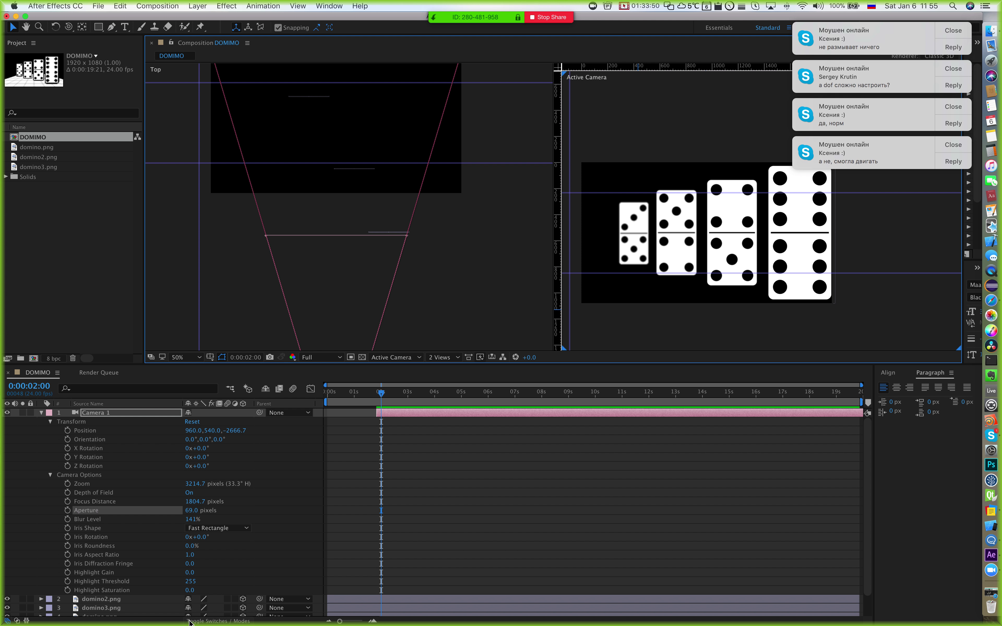
pyautogui.moveTo(193, 510); pyautogui.dragTo(160, 507)
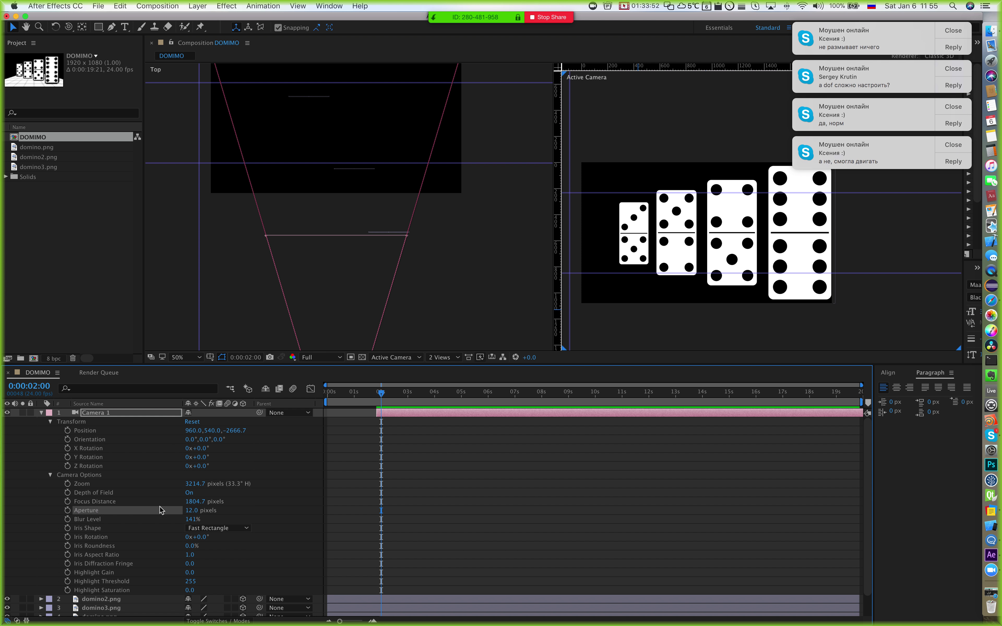
# Step: Undo the last two Aperture reductions and check the blur on the dominoes in the Active Camera view
pyautogui.press('super+z')
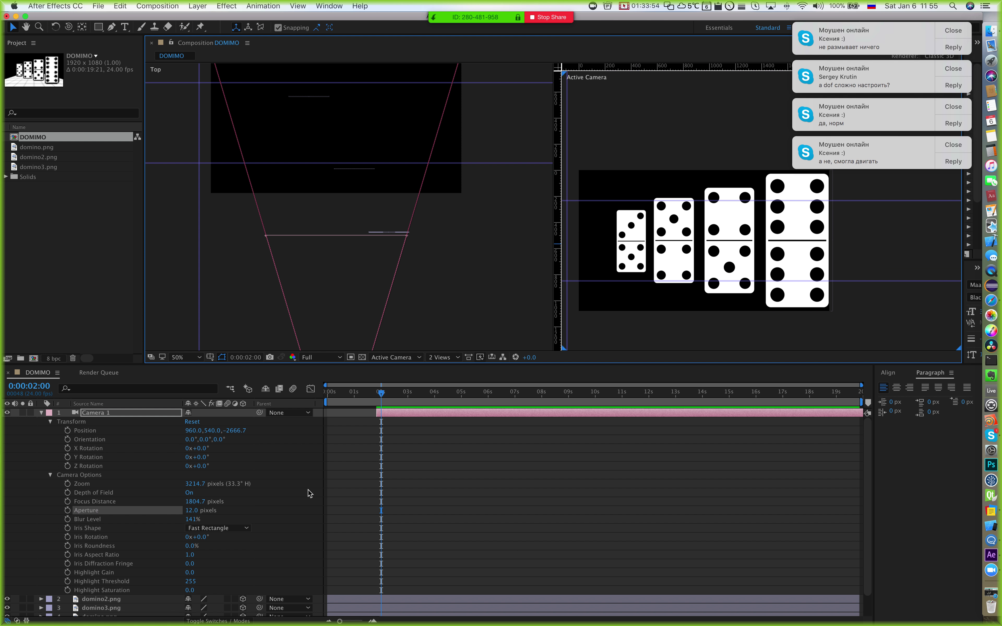
pyautogui.press('super+z')
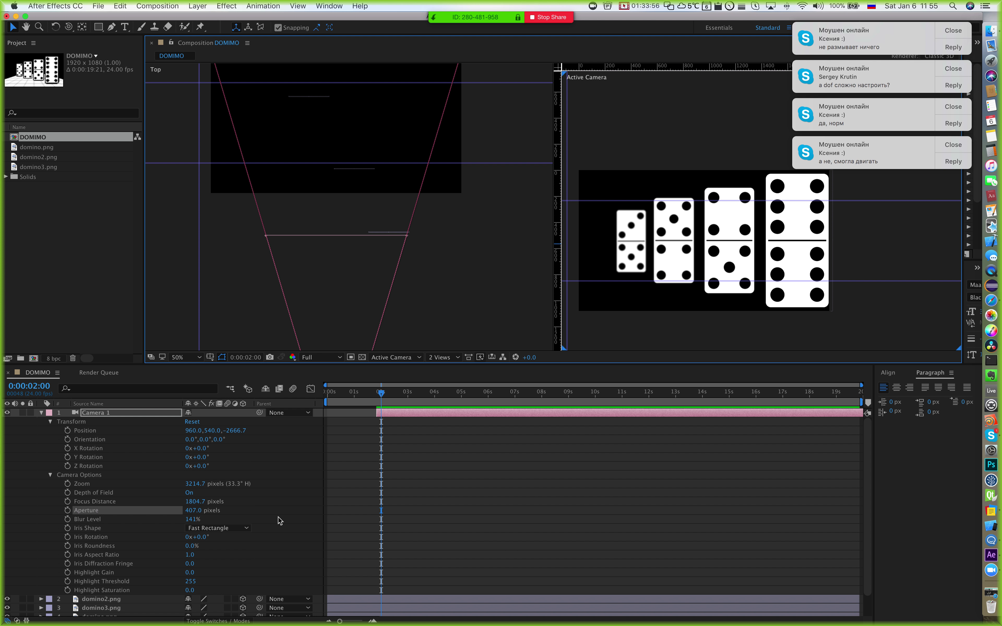
pyautogui.press('h')
pyautogui.moveTo(684, 220); pyautogui.dragTo(699, 245)
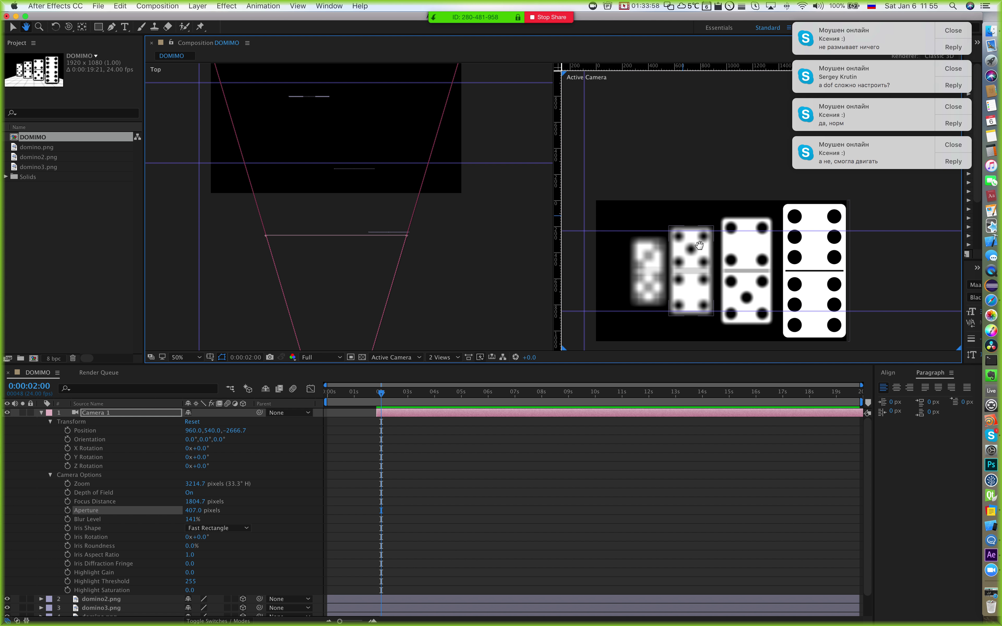
pyautogui.press('v')
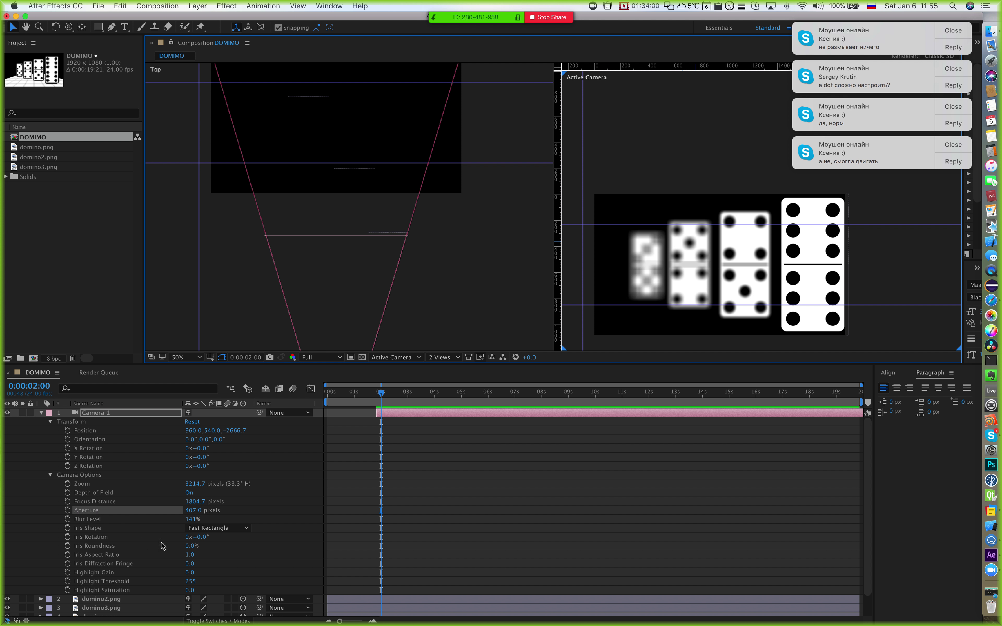
pyautogui.click(209, 530)
pyautogui.click(261, 580)
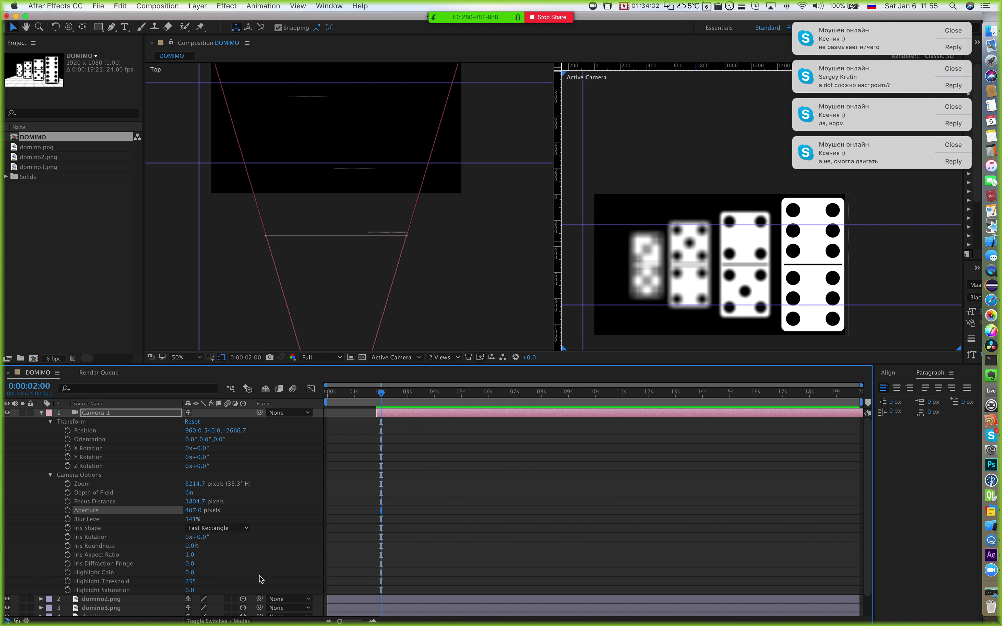
# Step: Switch to Safari and search Google Images for "leica lens iris"
pyautogui.press('super+Tab')
pyautogui.press('super+Tab')
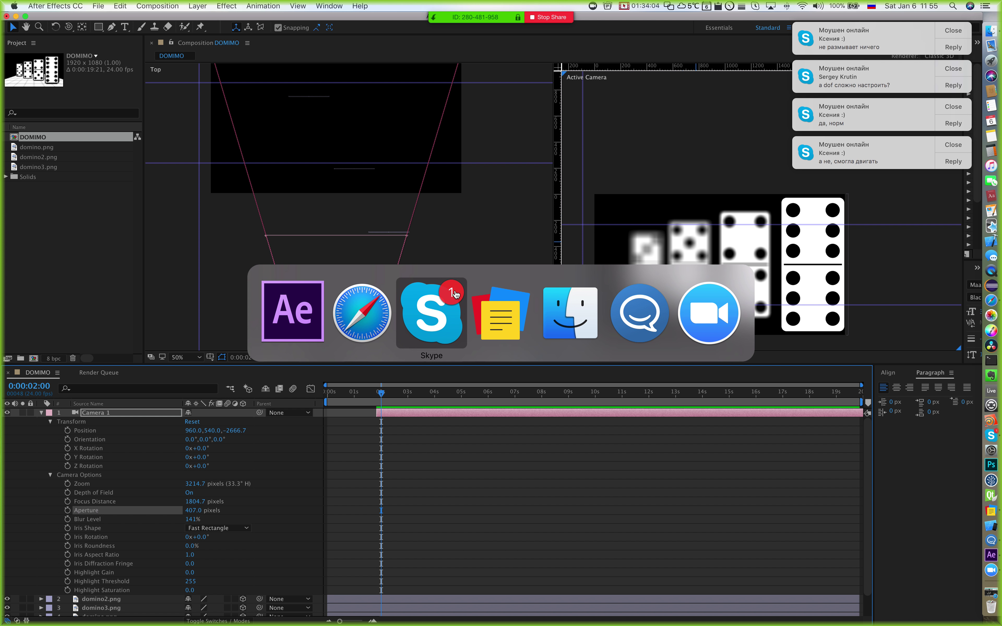
pyautogui.click(388, 315)
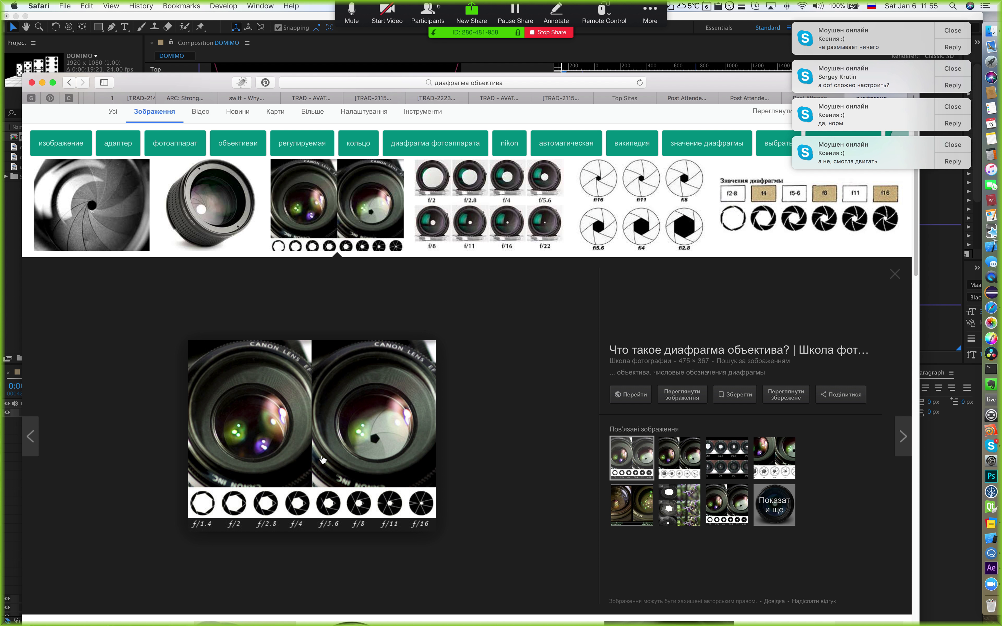
pyautogui.scroll(2, 323, 459)
pyautogui.tripleClick(211, 124)
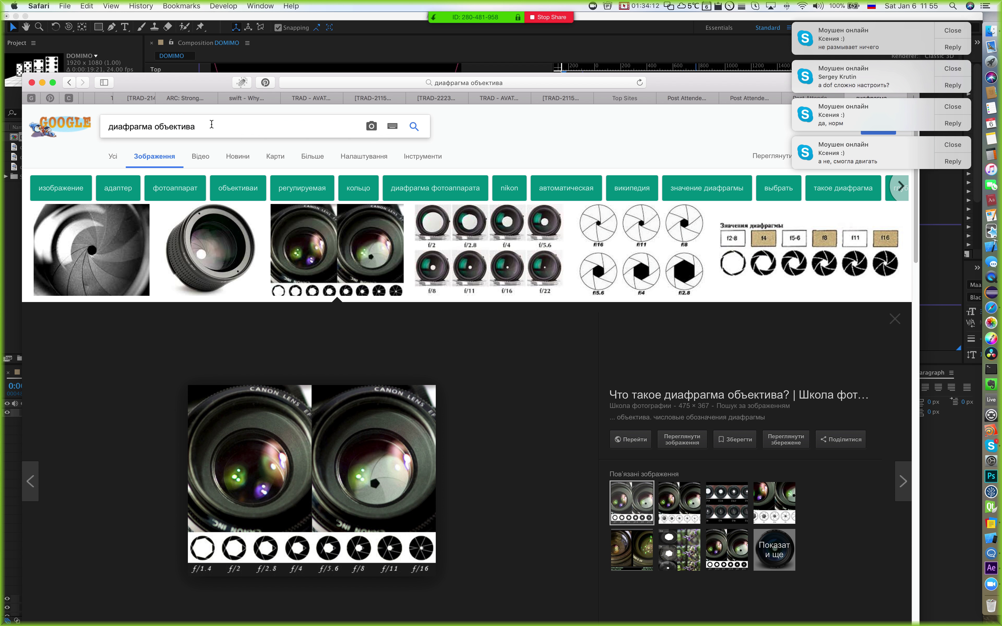
pyautogui.press('BackSpace')
pyautogui.write('leica')
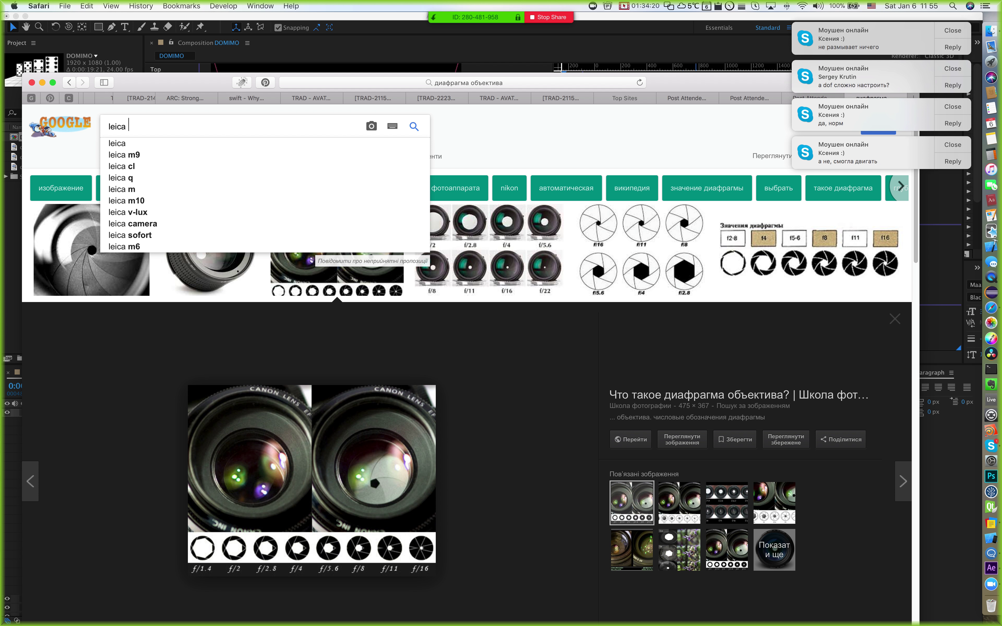
pyautogui.write(' len')
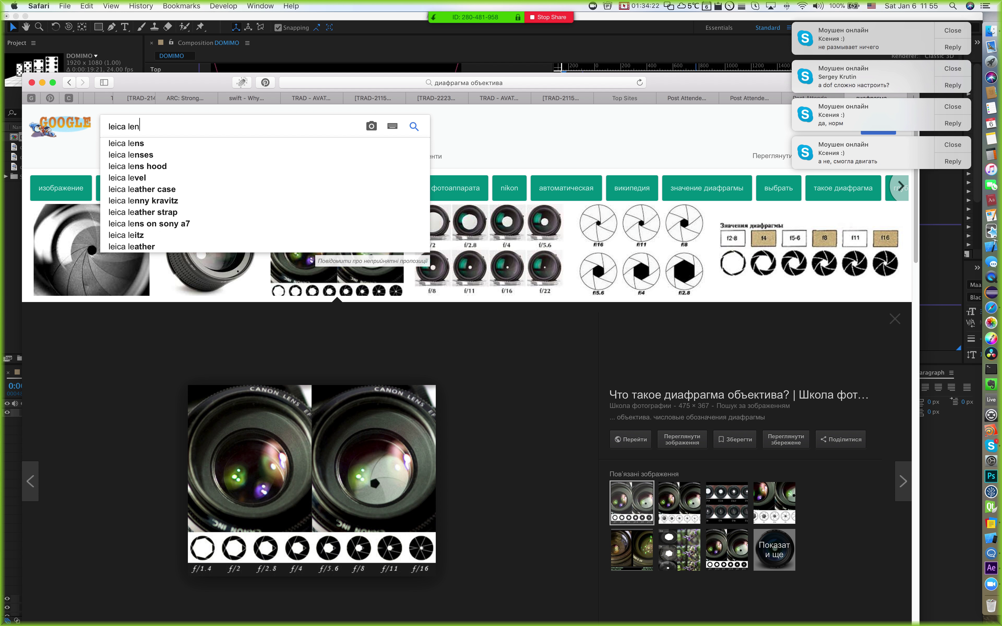
pyautogui.write('s')
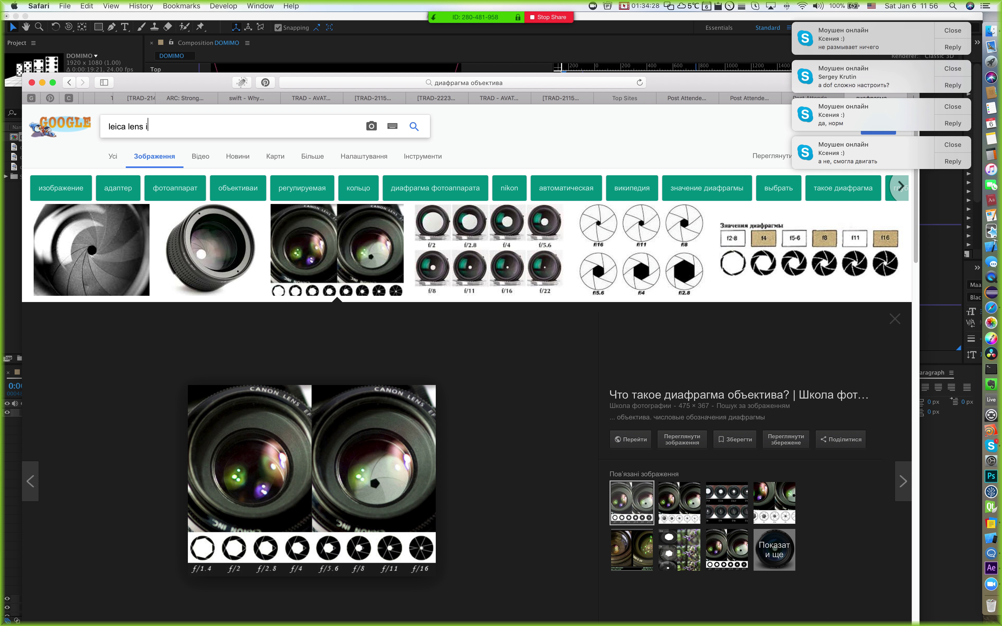
pyautogui.write('is')
pyautogui.press('BackSpace')
pyautogui.press('Return')
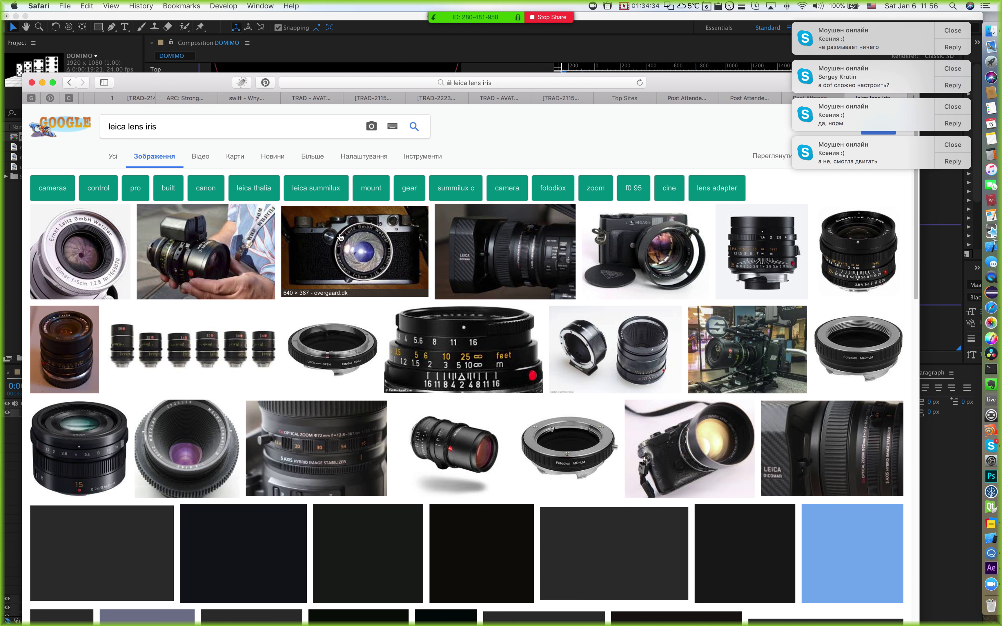
# Step: Look through the lens images, enlarge the vintage Leica camera photo showing its aperture blades, and return to After Effects
pyautogui.scroll(-3, 299, 364)
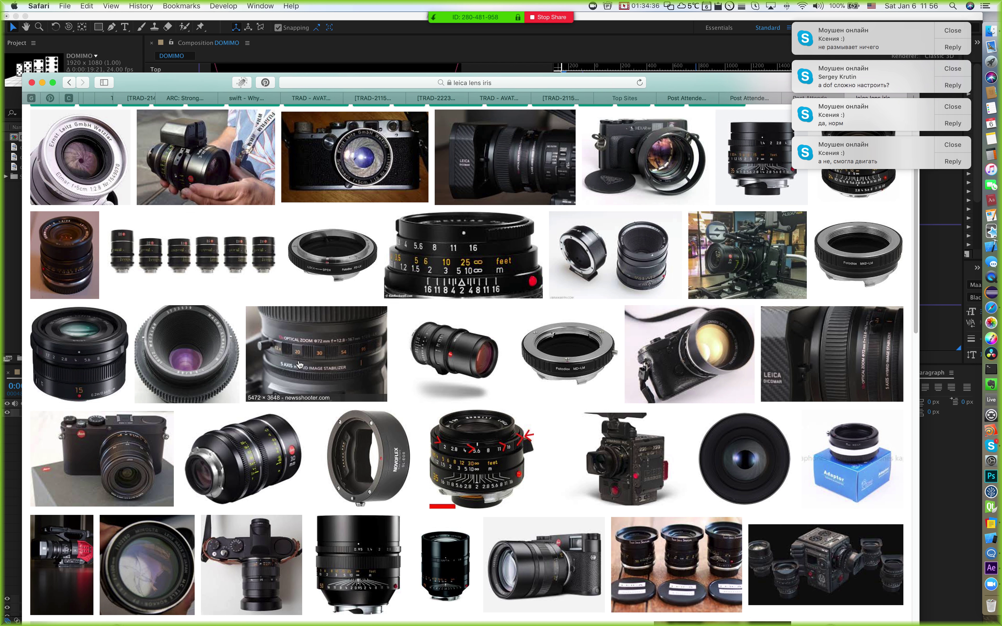
pyautogui.scroll(3, 299, 364)
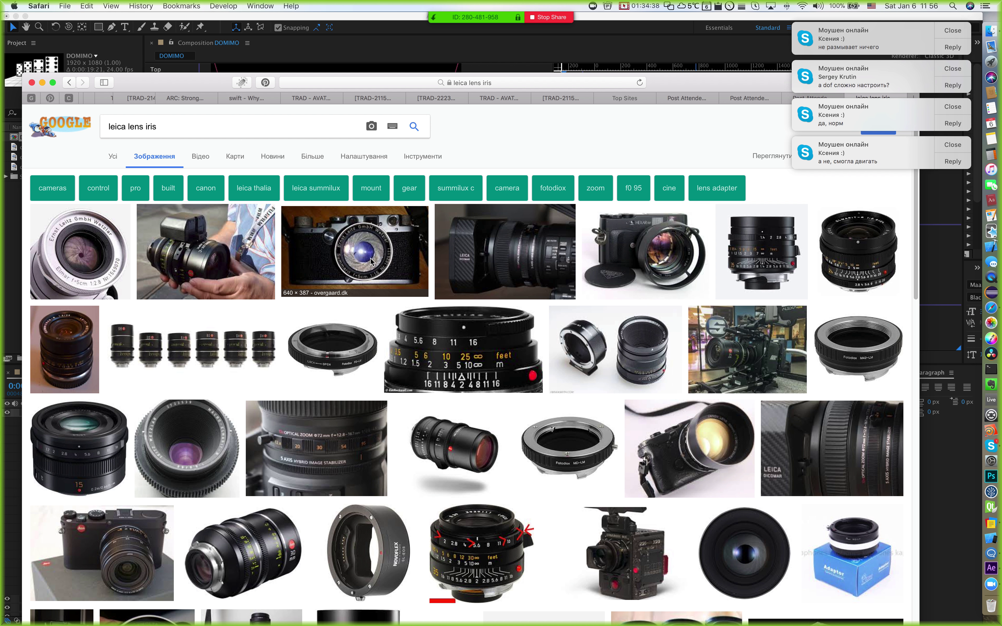
pyautogui.click(382, 277)
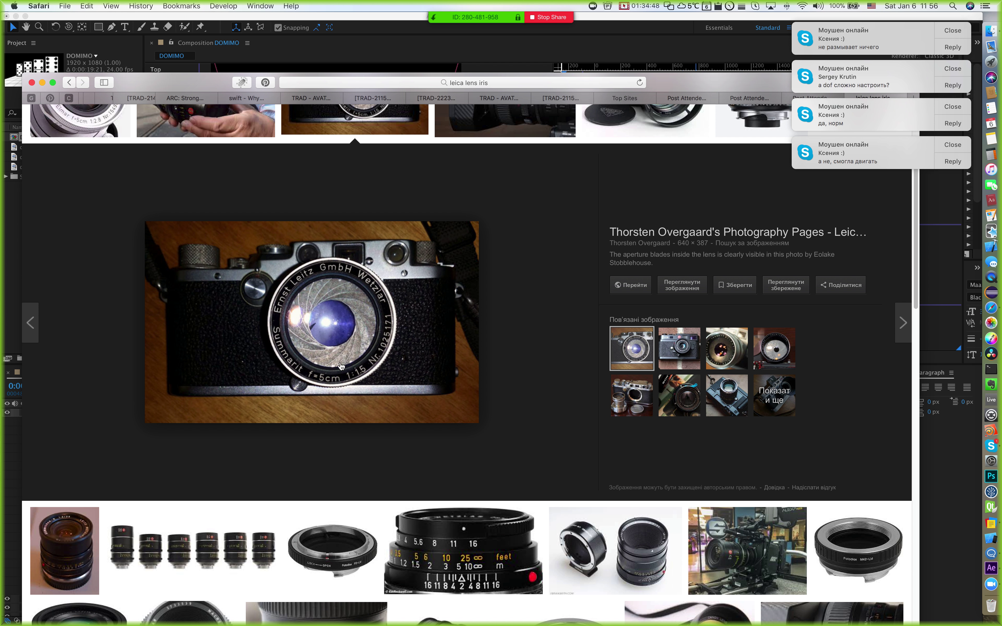
pyautogui.click(316, 18)
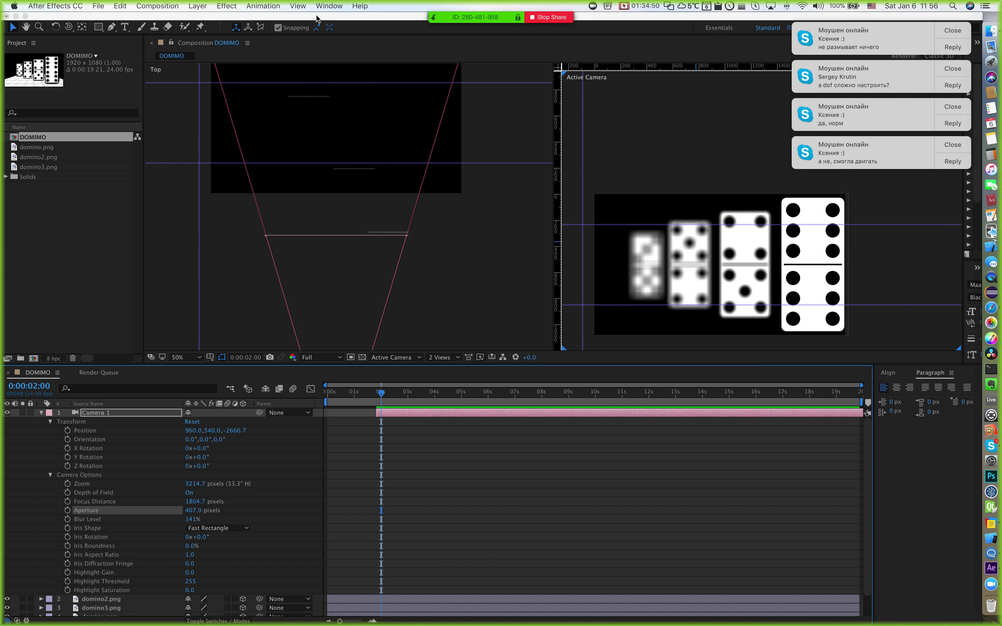
# Step: Set Camera 1's Iris Shape to Hexagon
pyautogui.click(98, 531)
pyautogui.click(209, 531)
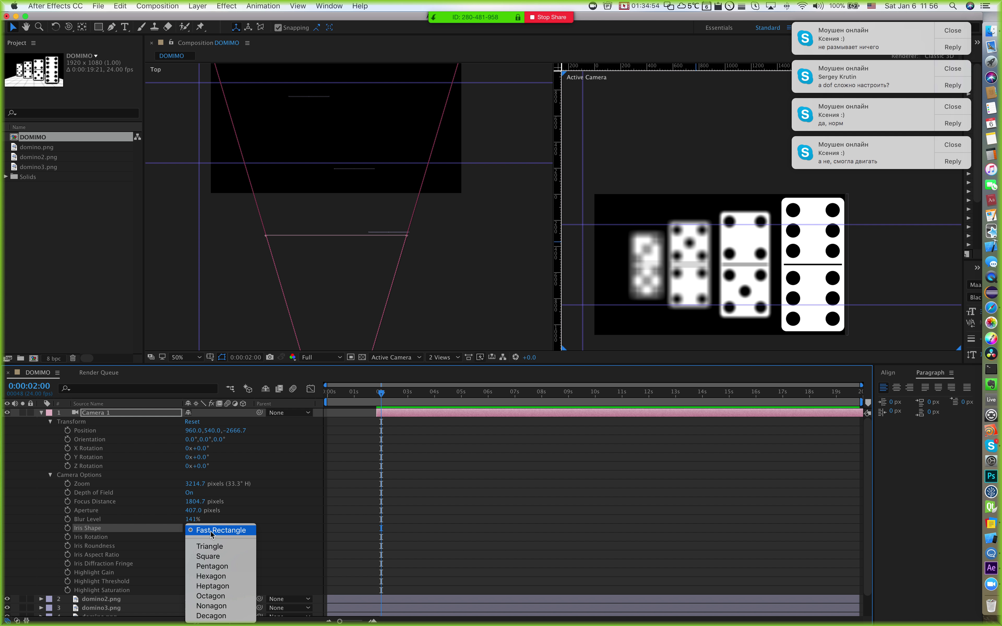
pyautogui.click(212, 535)
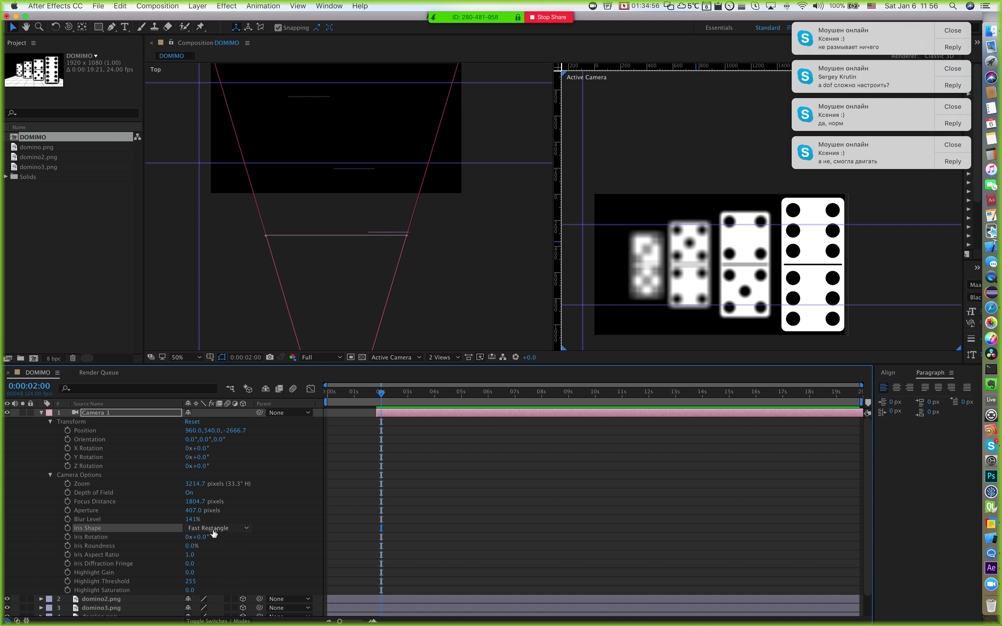
pyautogui.click(213, 533)
pyautogui.click(215, 577)
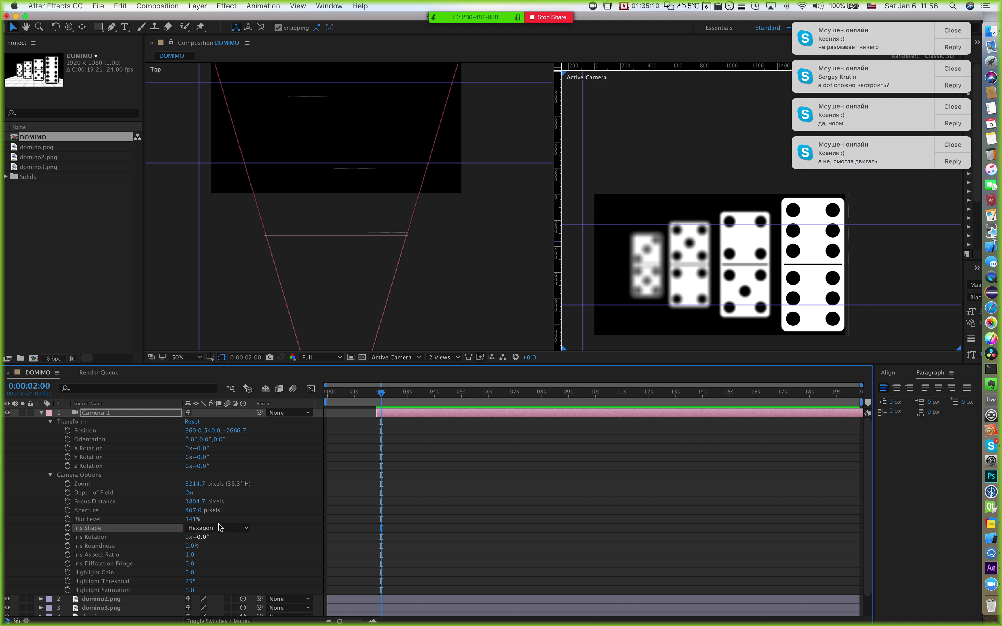
# Step: Review the aperture blades in the Leica photo in Safari, return to After Effects and set Camera 1's Iris Shape to Octagon
pyautogui.press('super+Tab')
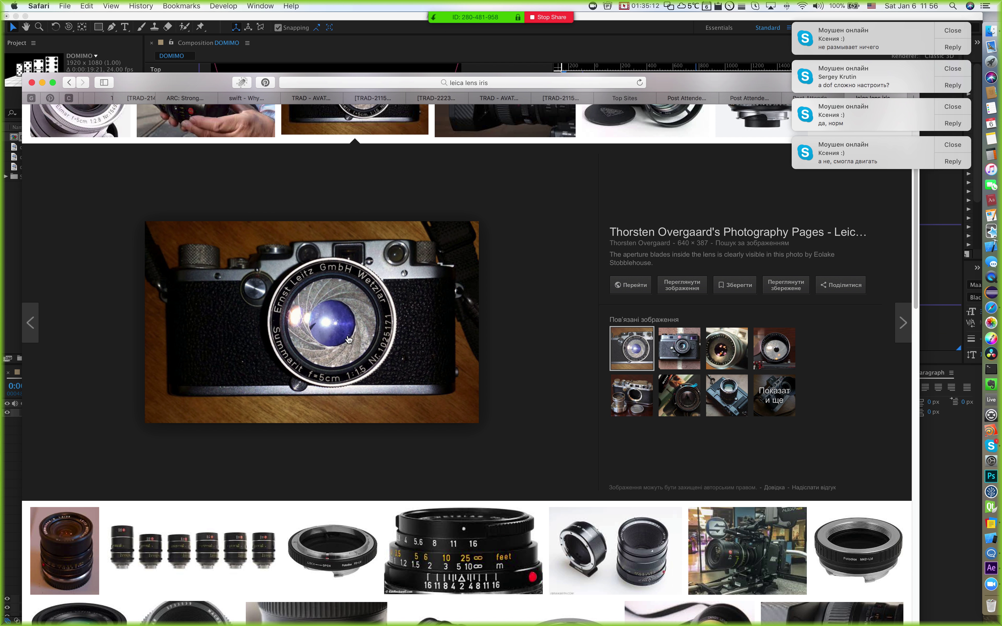
pyautogui.press('super+Tab')
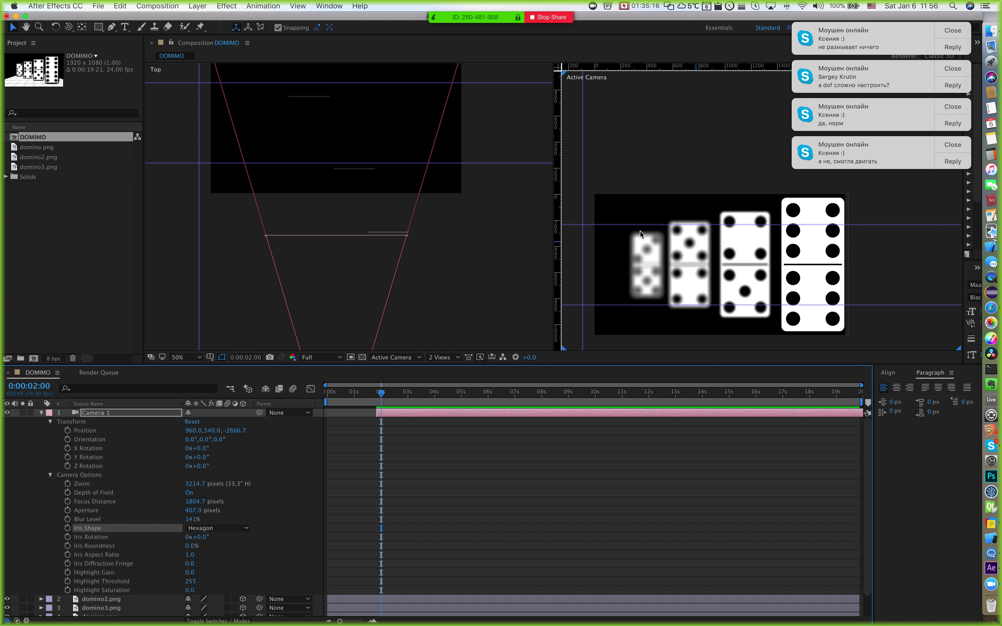
pyautogui.click(235, 528)
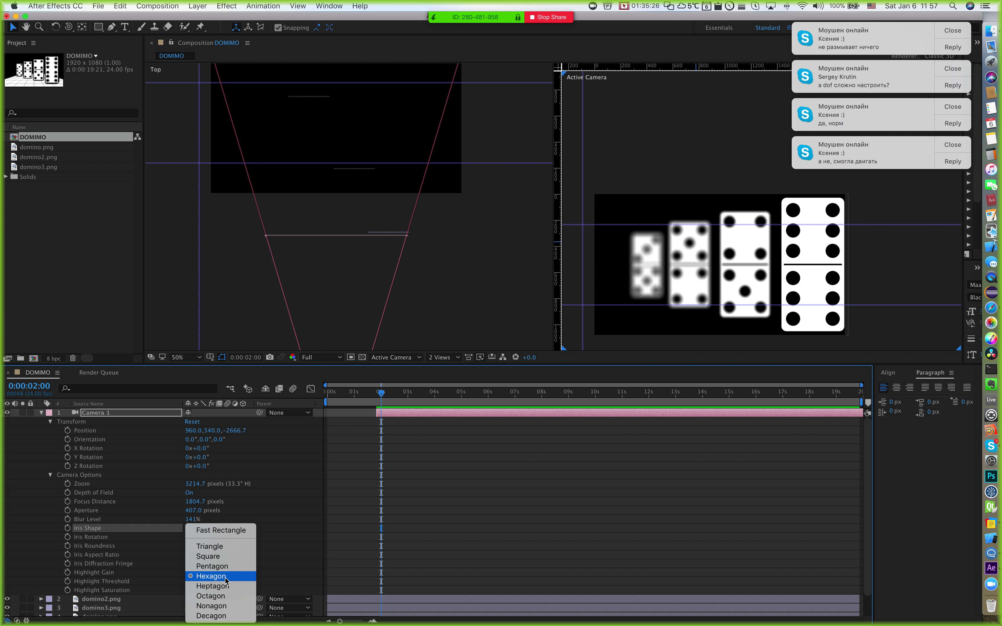
pyautogui.click(223, 596)
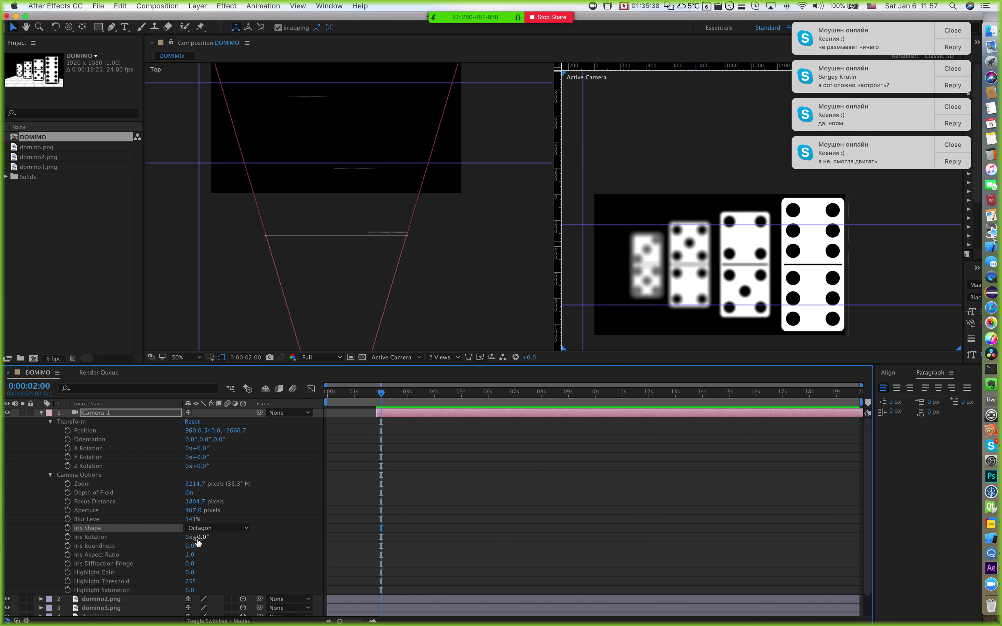
# Step: Highlight Camera 1's properties from Iris Rotation through Highlight Saturation to point them out, and clear the selection
pyautogui.click(98, 538)
pyautogui.keyDown('shift'); pyautogui.click(102, 574); pyautogui.keyUp('shift')
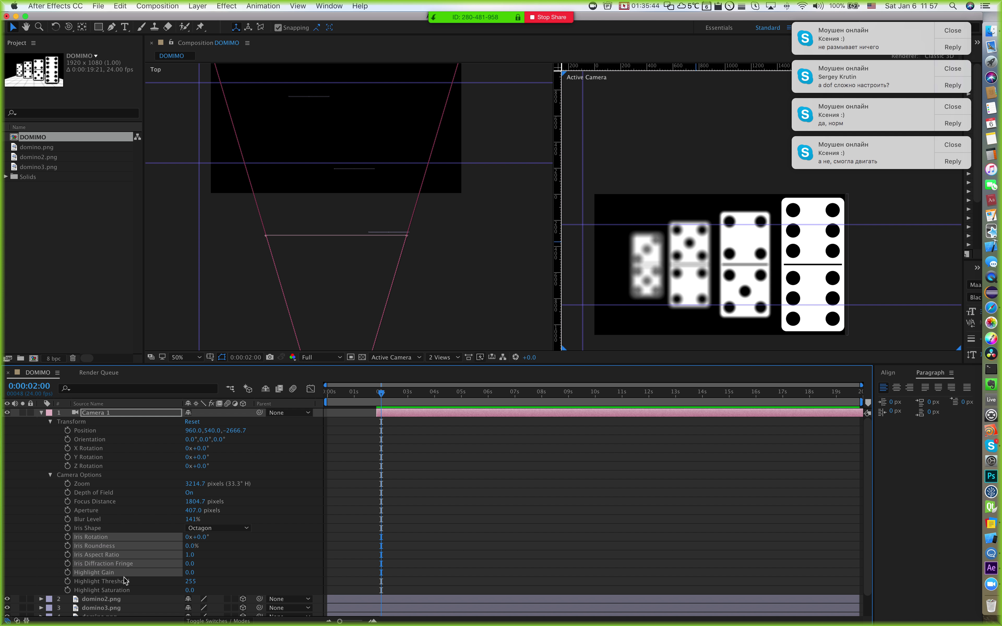
pyautogui.keyDown('shift'); pyautogui.click(116, 591); pyautogui.keyUp('shift')
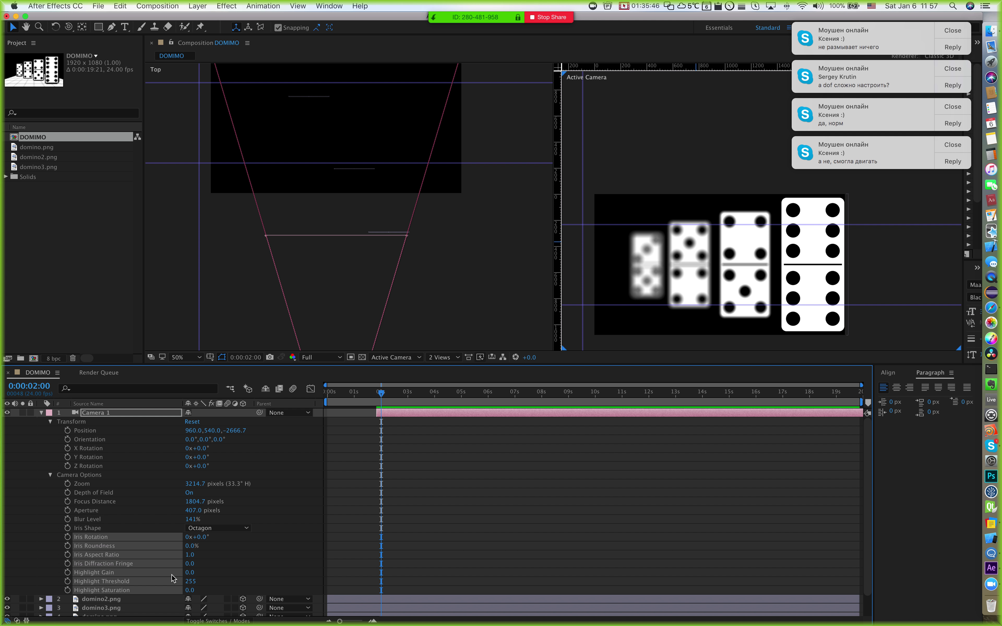
pyautogui.click(230, 574)
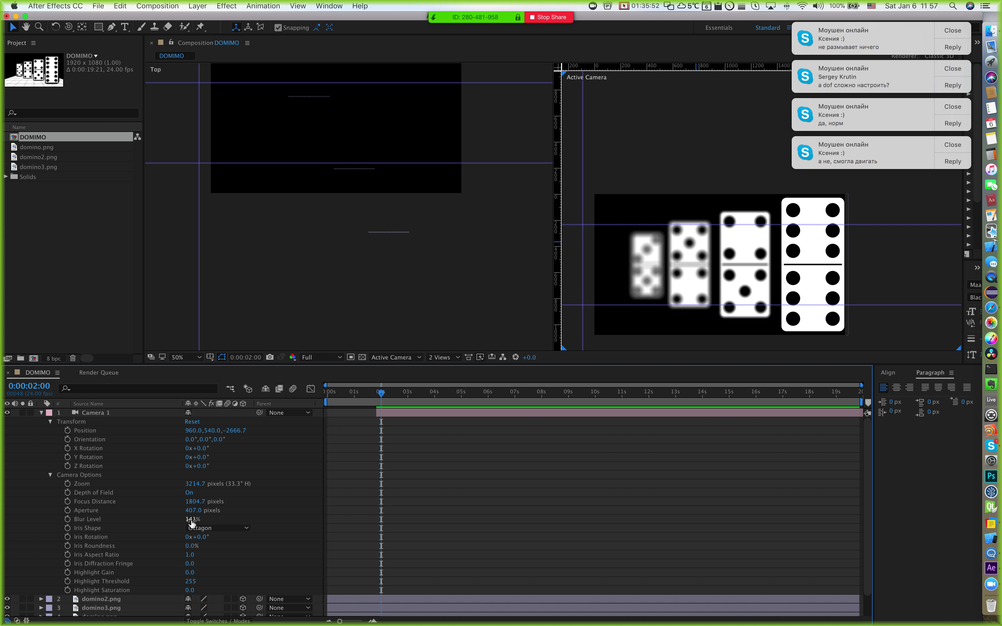
# Step: Raise Camera 1's Blur Level to 181% and select its Iris Shape property
pyautogui.moveTo(192, 521); pyautogui.dragTo(211, 520)
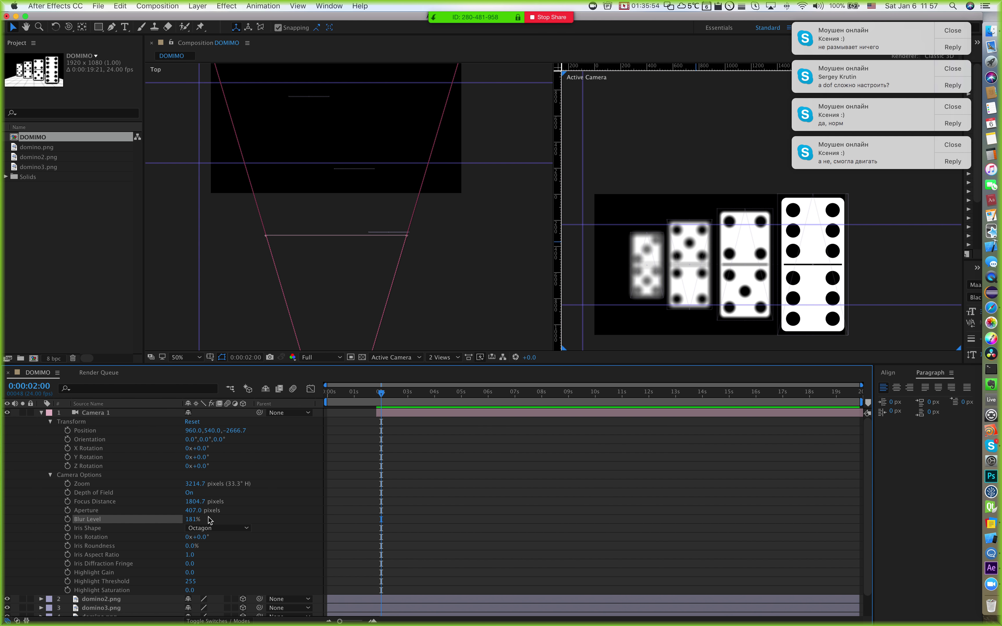
pyautogui.keyDown('shift'); pyautogui.click(88, 484); pyautogui.keyUp('shift')
pyautogui.click(232, 560)
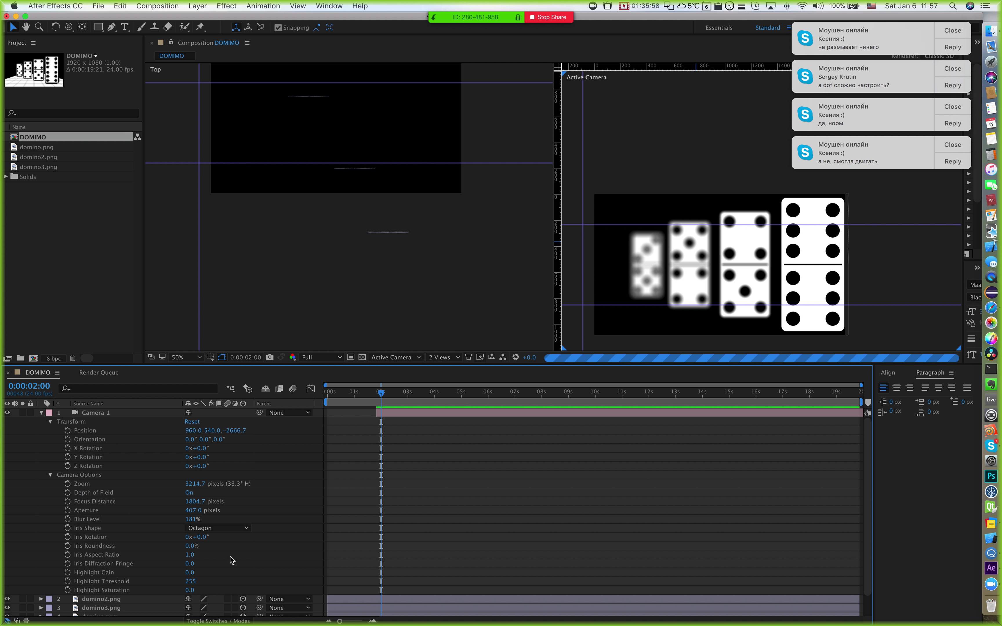
pyautogui.click(94, 529)
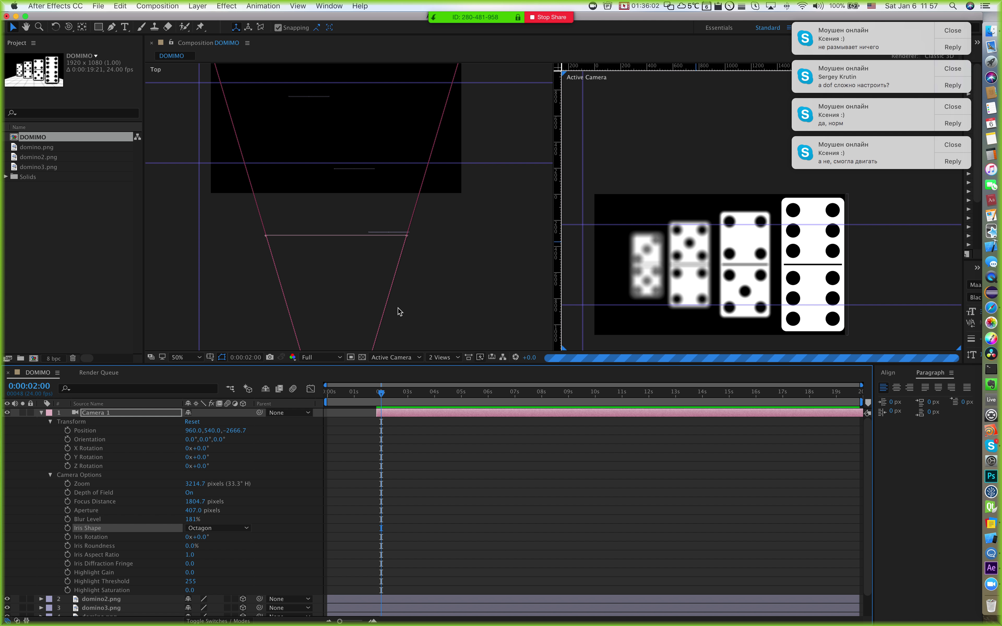
# Step: Highlight Camera 1's properties from Iris Roundness through Highlight Saturation, and clear the selection
pyautogui.moveTo(442, 227); pyautogui.dragTo(440, 267)
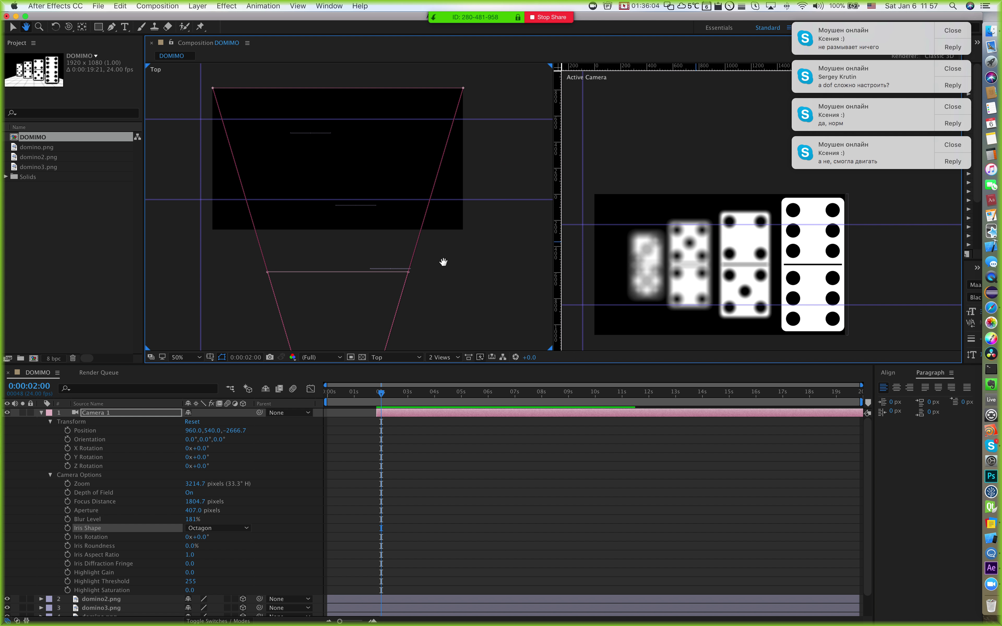
pyautogui.click(123, 547)
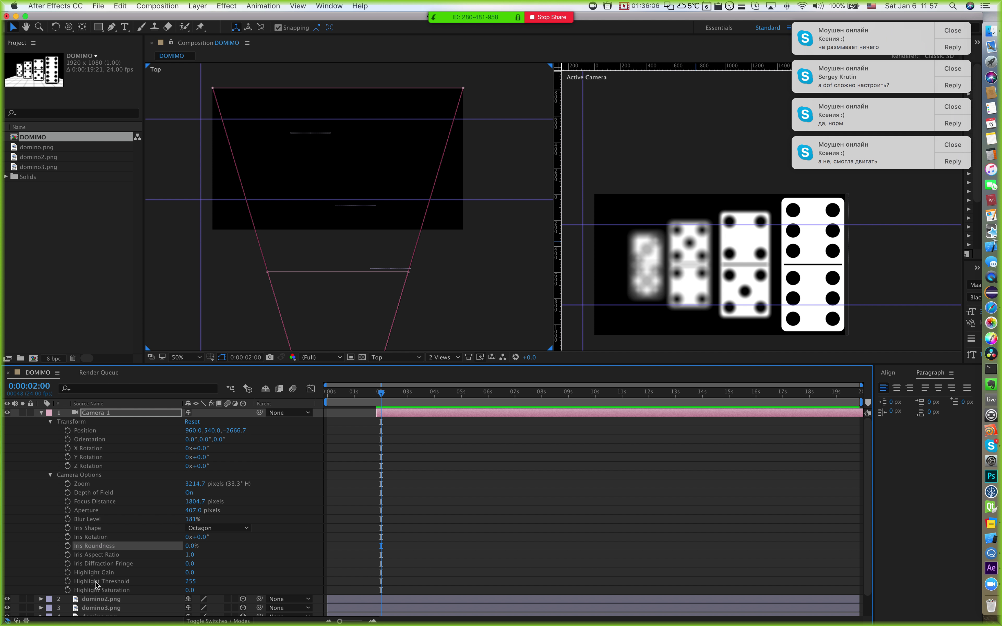
pyautogui.keyDown('shift'); pyautogui.click(94, 582); pyautogui.keyUp('shift')
pyautogui.keyDown('shift'); pyautogui.click(111, 592); pyautogui.keyUp('shift')
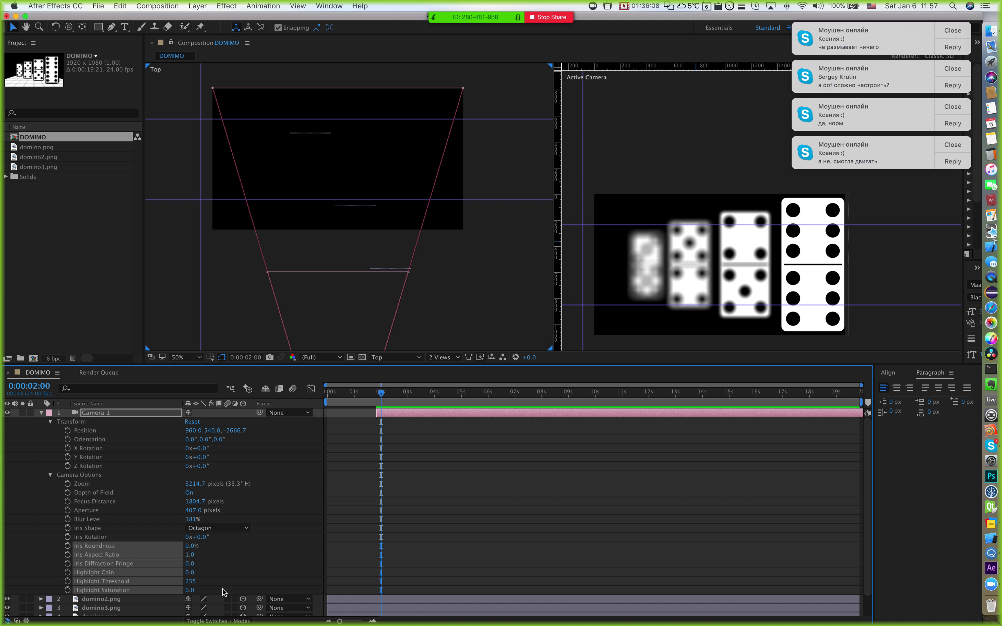
pyautogui.click(247, 579)
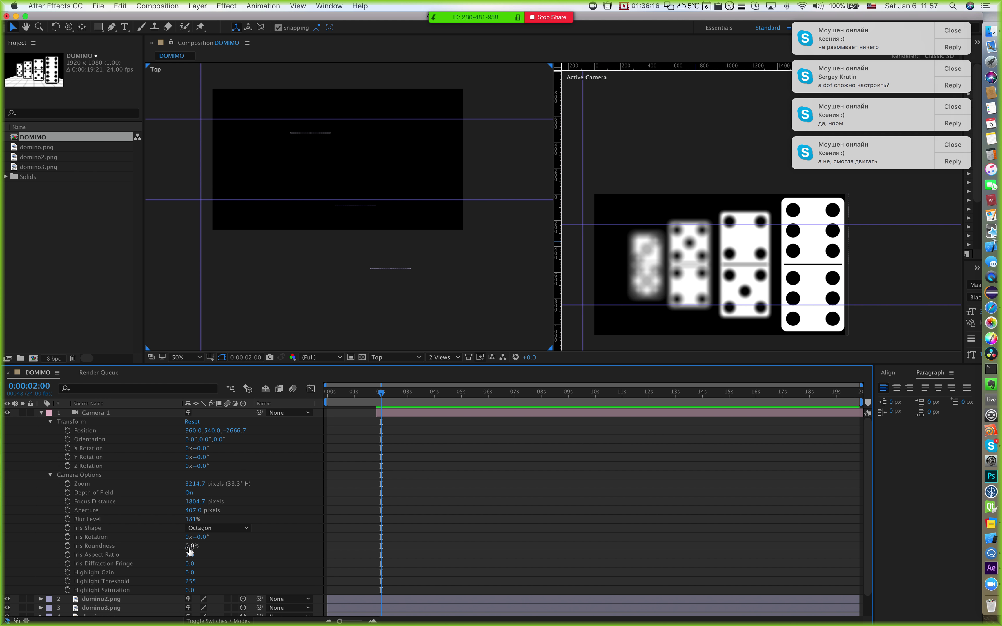
# Step: Switch to Safari and examine the aperture blades in the related Tele-Lentar and Elmarit lens photos
pyautogui.press('super+Tab')
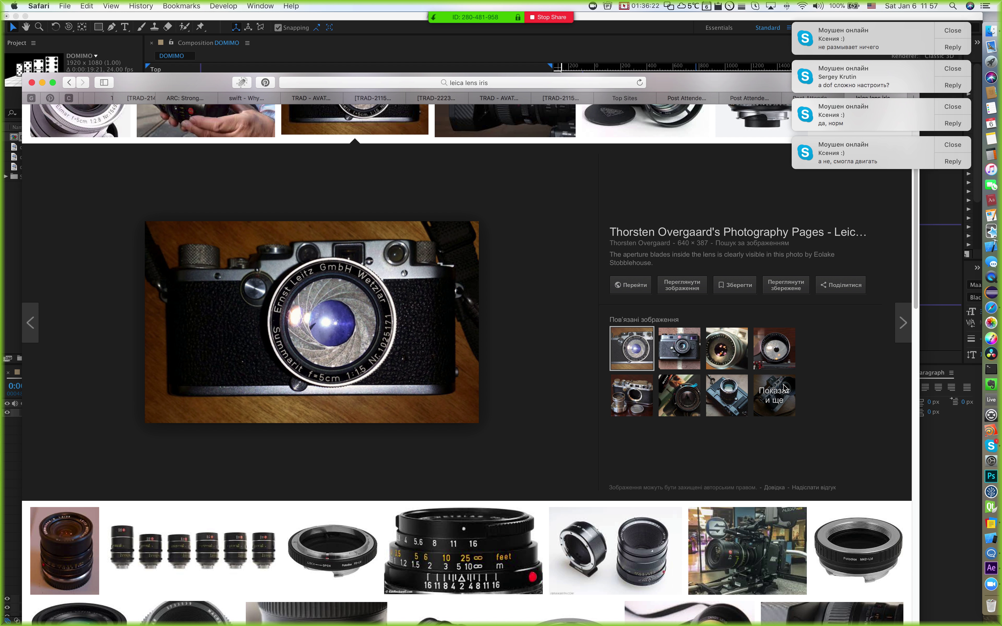
pyautogui.click(786, 359)
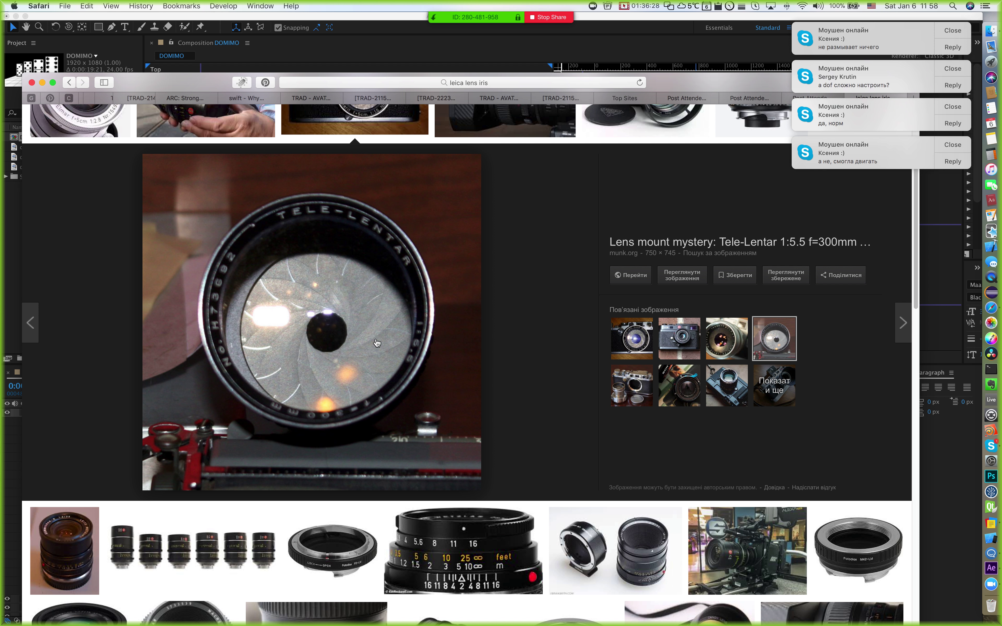
pyautogui.click(728, 339)
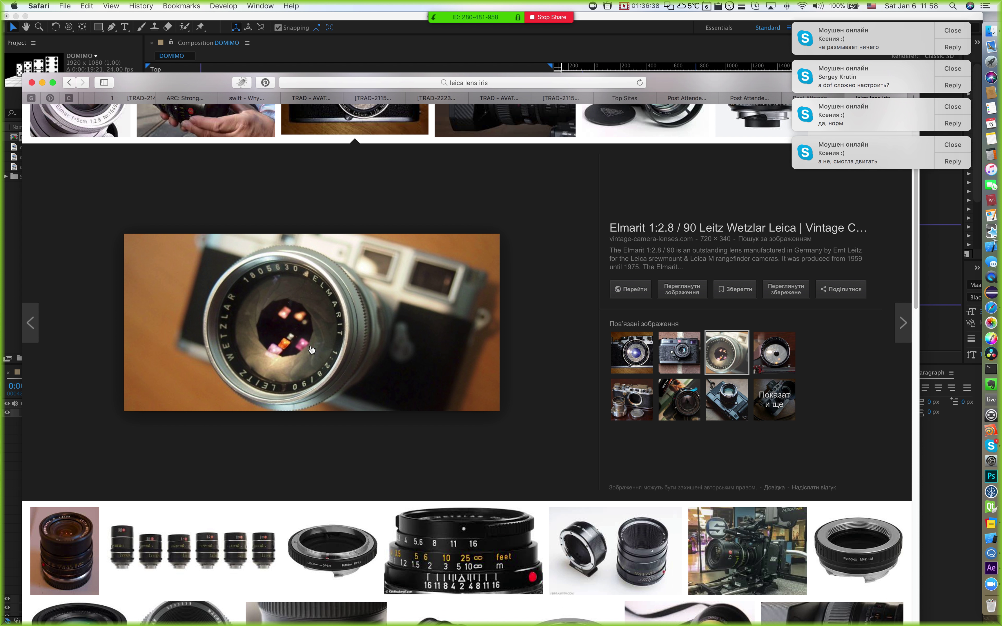
pyautogui.scroll(-3, 311, 350)
pyautogui.scroll(4, 311, 350)
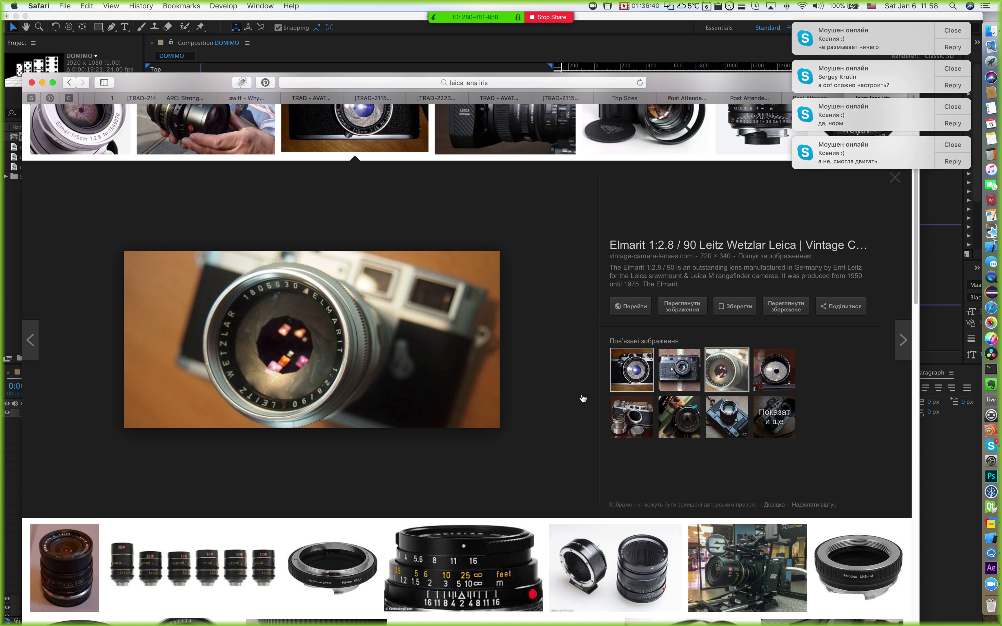
# Step: Return to After Effects and raise Camera 1's Iris Roundness to 100%
pyautogui.press('super+Tab')
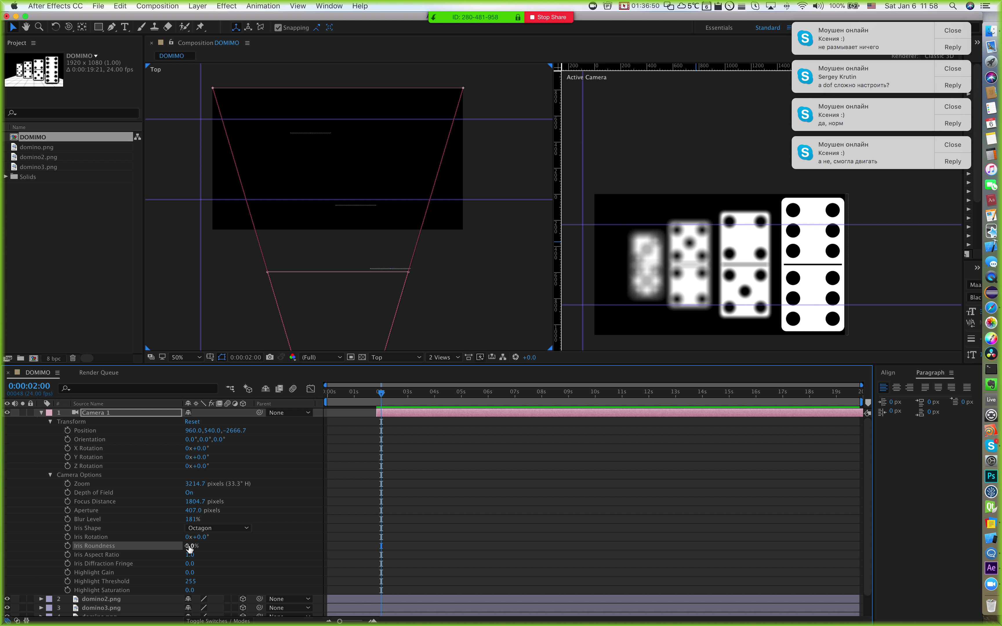
pyautogui.moveTo(190, 546); pyautogui.dragTo(321, 545)
# Step: Switch to Safari and search Google Images for "боке"
pyautogui.press('super+Tab')
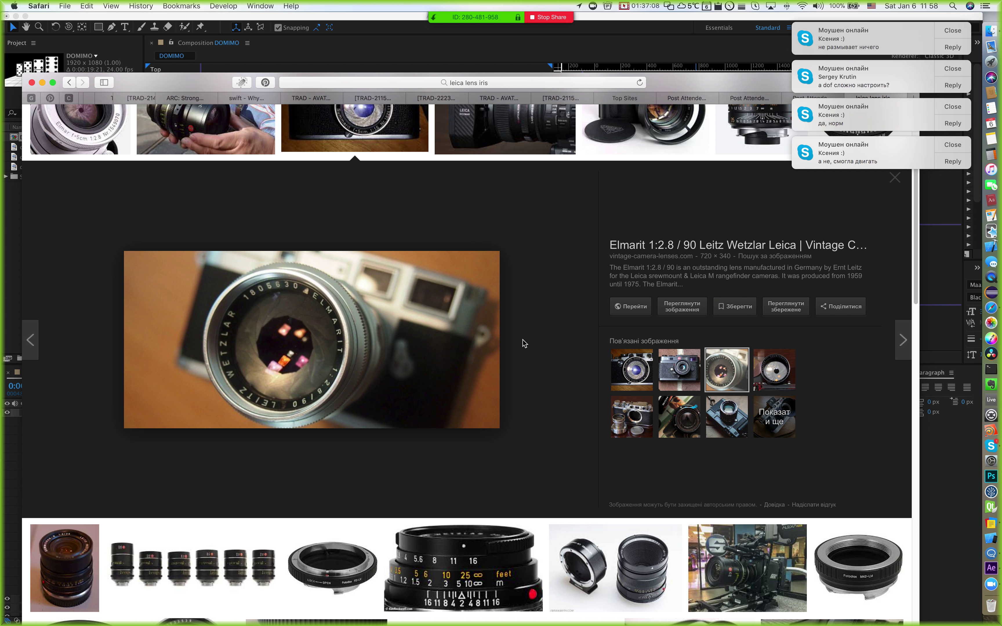
pyautogui.scroll(5, 524, 343)
pyautogui.doubleClick(214, 130)
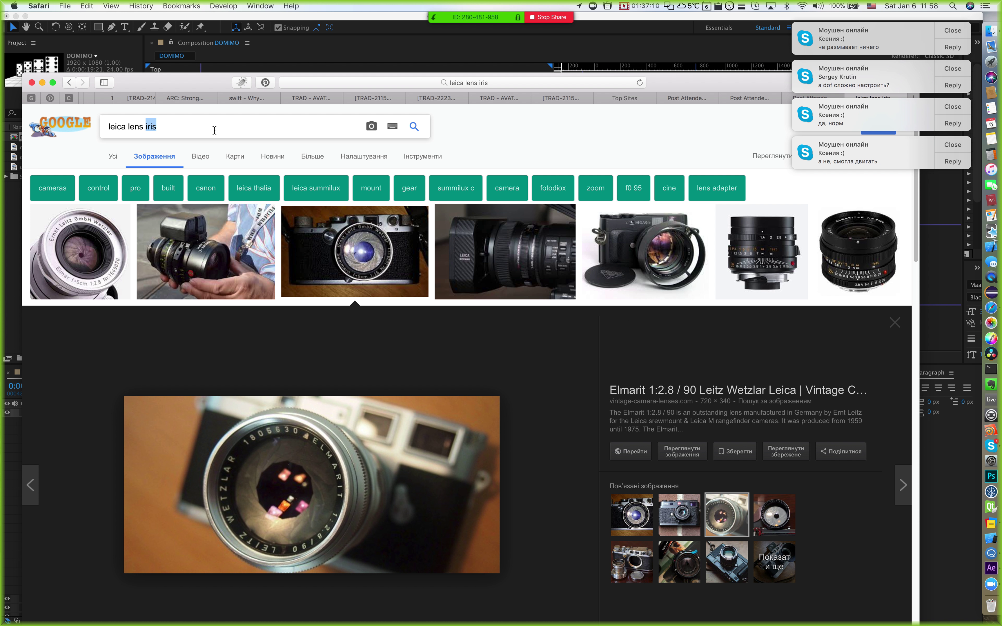
pyautogui.tripleClick(214, 131)
pyautogui.write('bo')
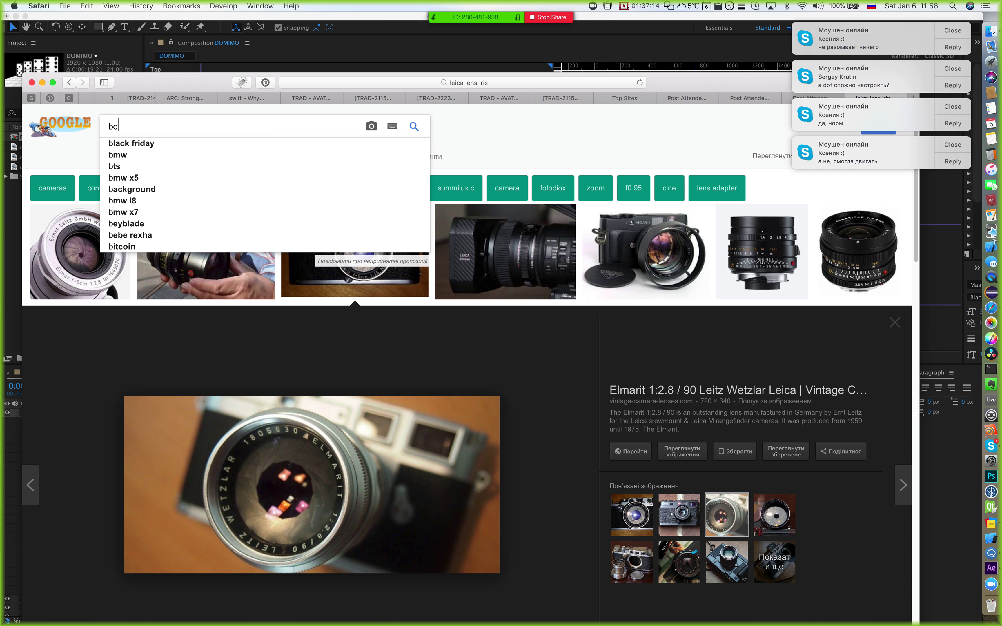
pyautogui.write('боке')
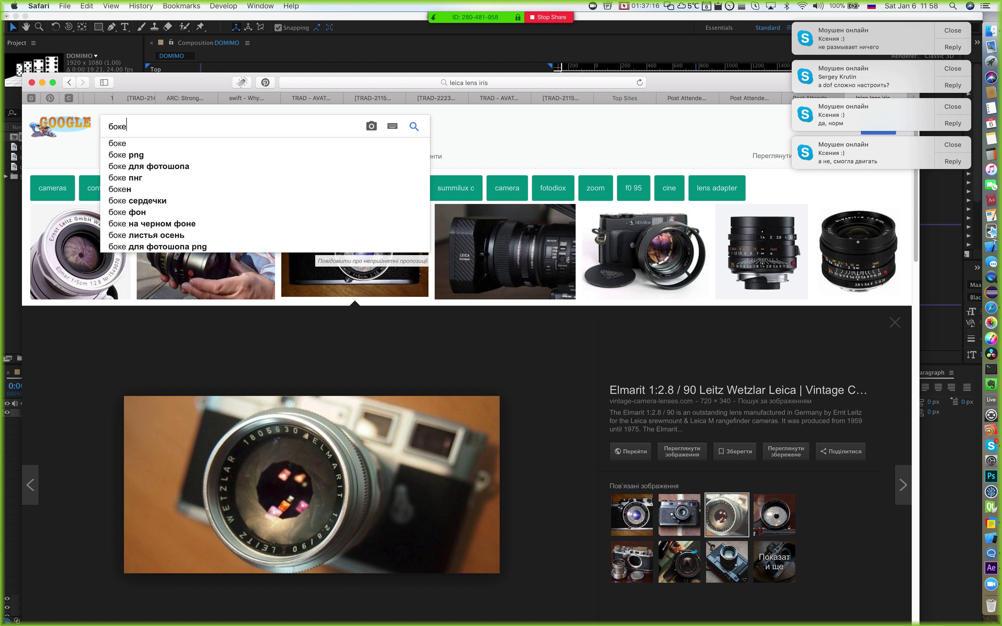
pyautogui.press('Return')
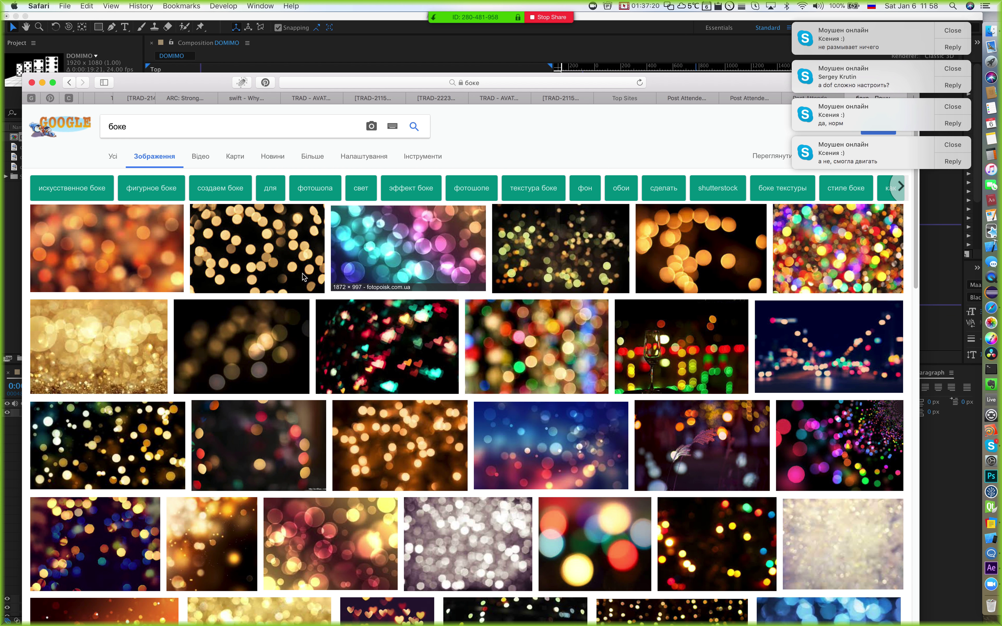
# Step: Browse the image results and examine the highlight shapes in the pale and the blue bokeh pictures
pyautogui.scroll(-2, 303, 276)
pyautogui.scroll(-5, 303, 276)
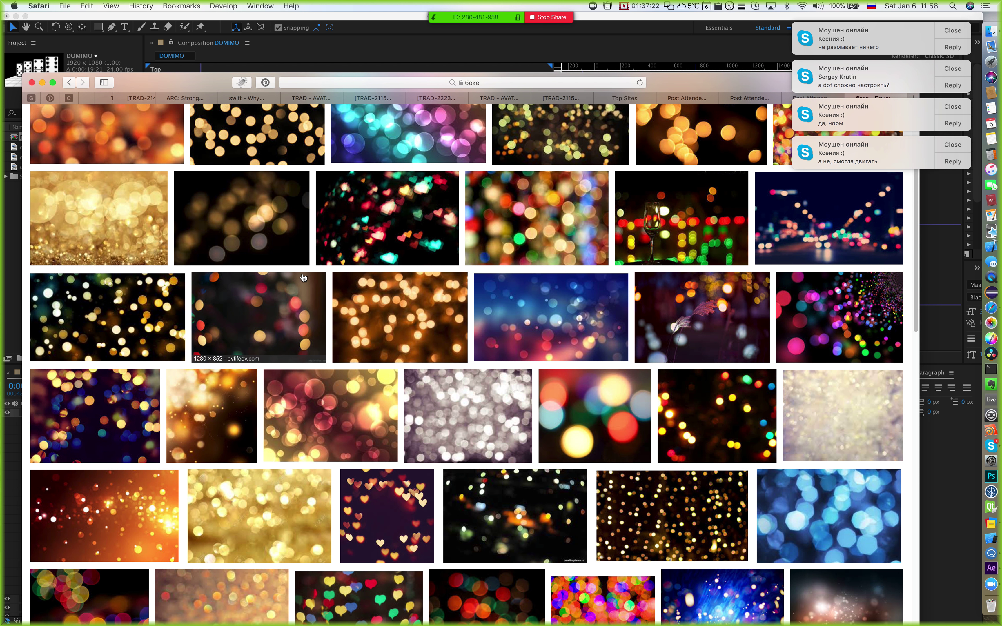
pyautogui.scroll(-1, 303, 277)
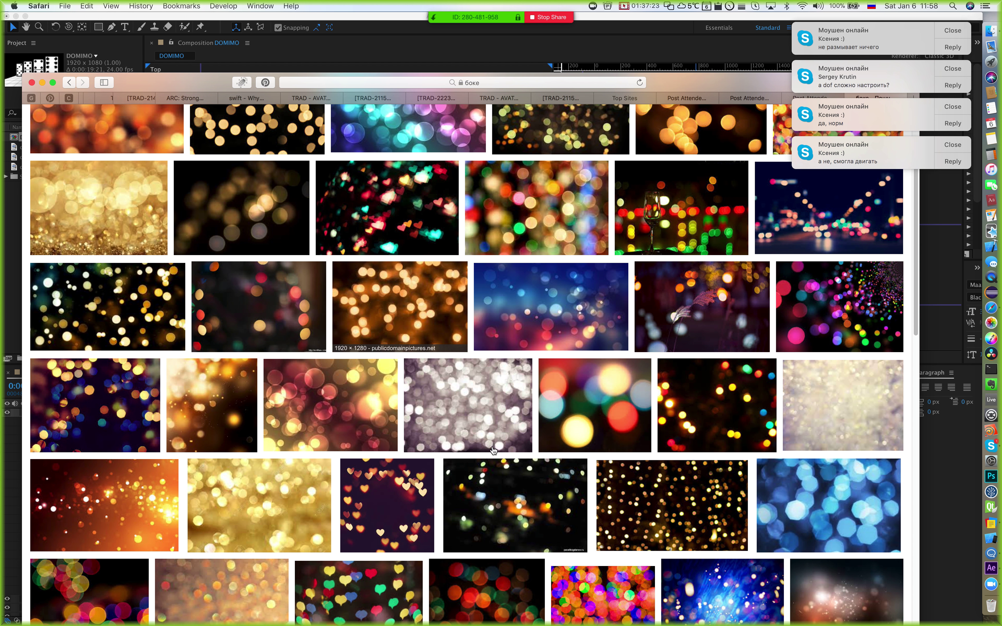
pyautogui.click(531, 413)
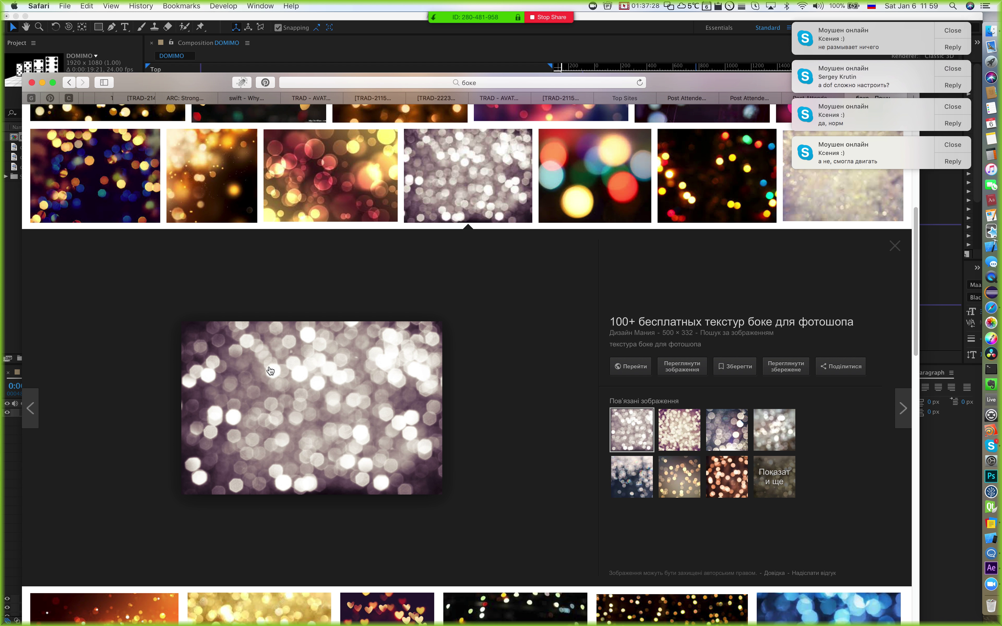
pyautogui.scroll(-2, 526, 359)
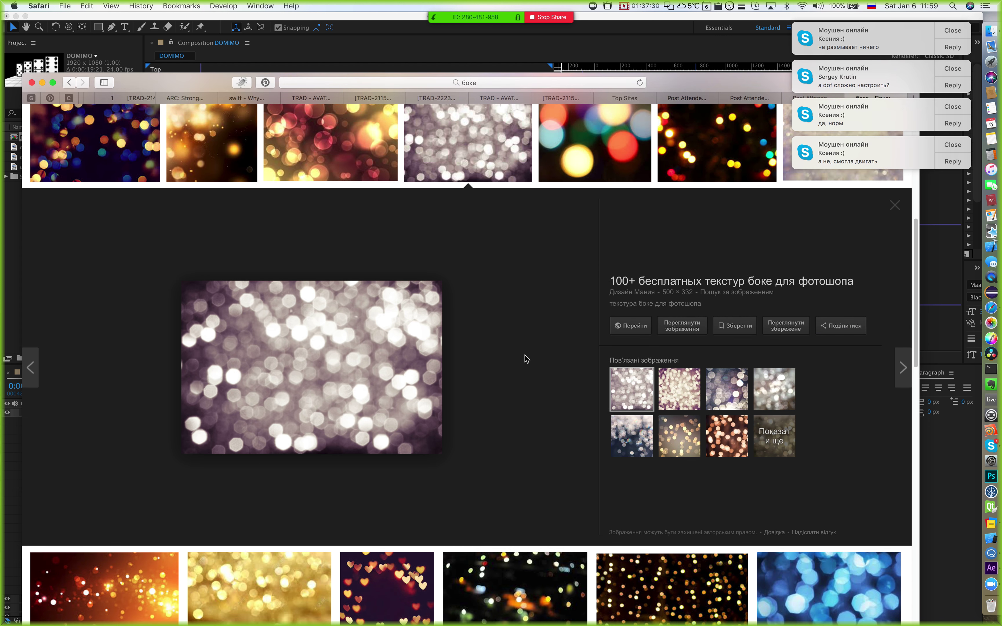
pyautogui.scroll(-5, 527, 359)
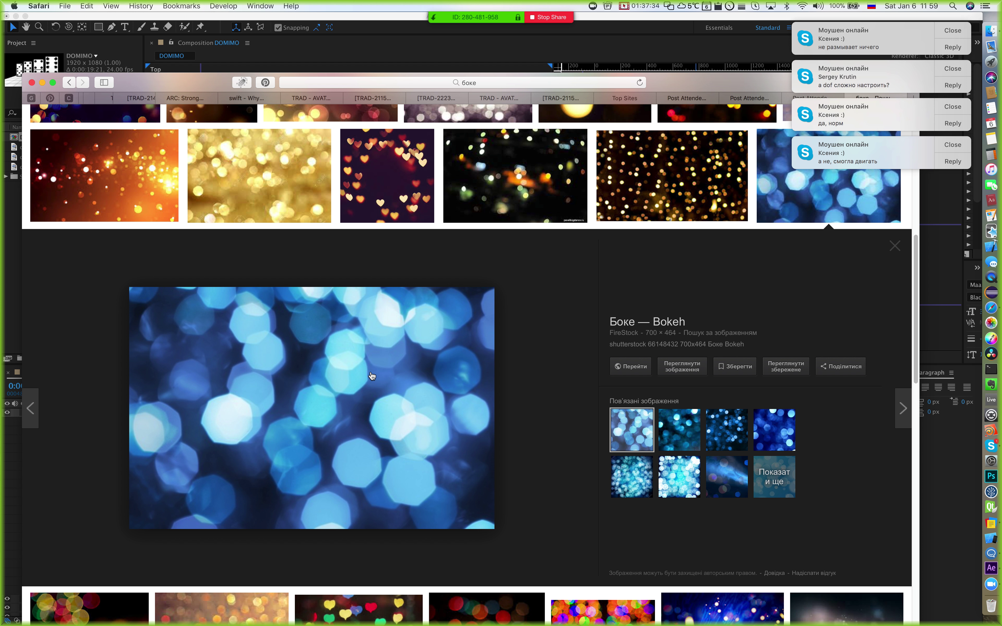
# Step: Return to After Effects and check the available Iris Shape options of Camera 1 without changing the selection
pyautogui.press('super+Tab')
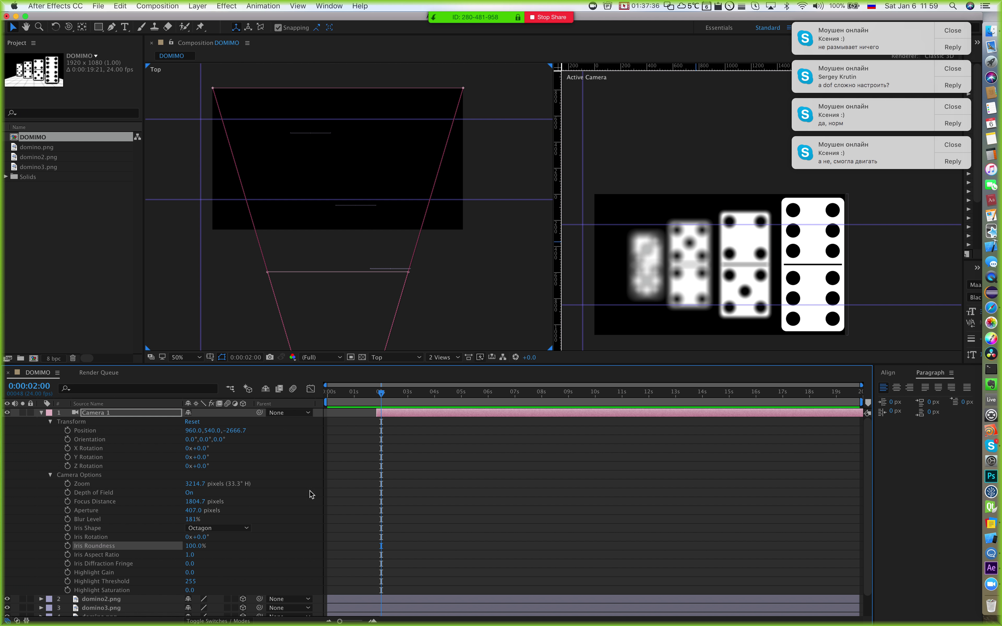
pyautogui.click(211, 529)
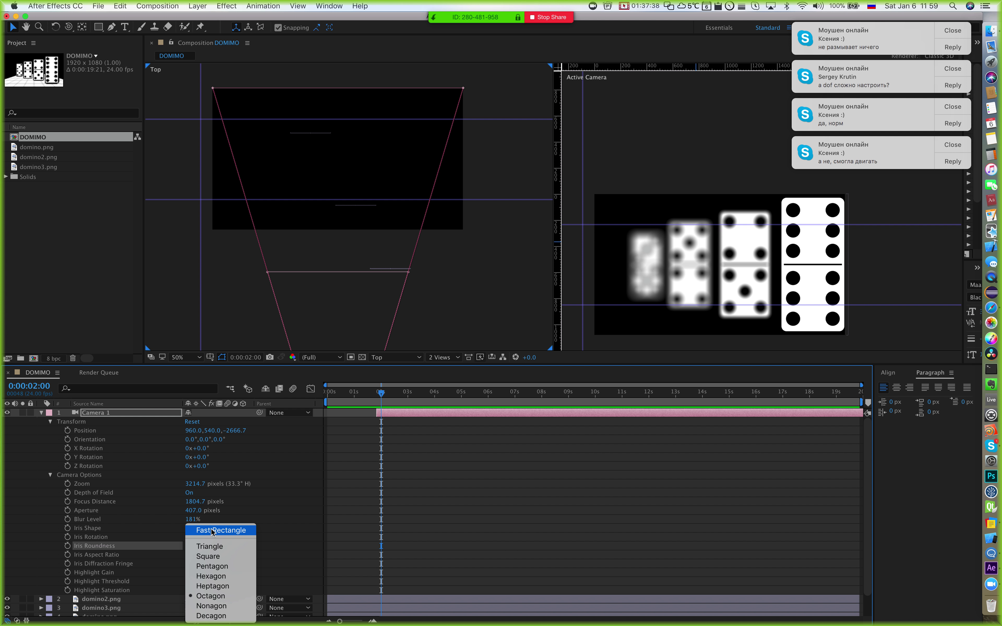
pyautogui.click(273, 543)
# Step: Switch back to Safari and examine the multicoloured Nikon bokeh photo further down the results
pyautogui.press('super+Tab')
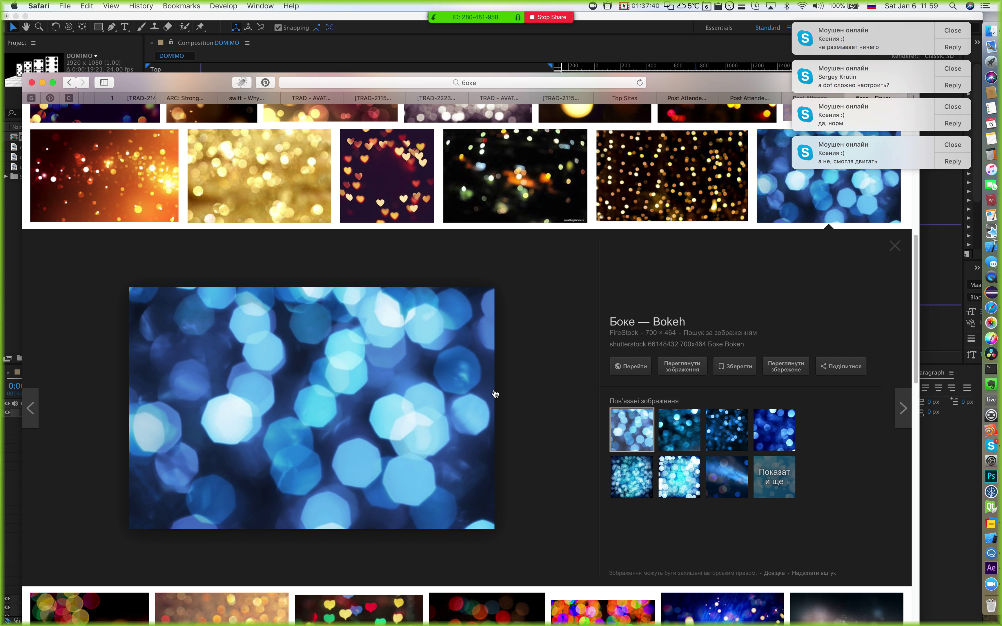
pyautogui.scroll(-5, 494, 393)
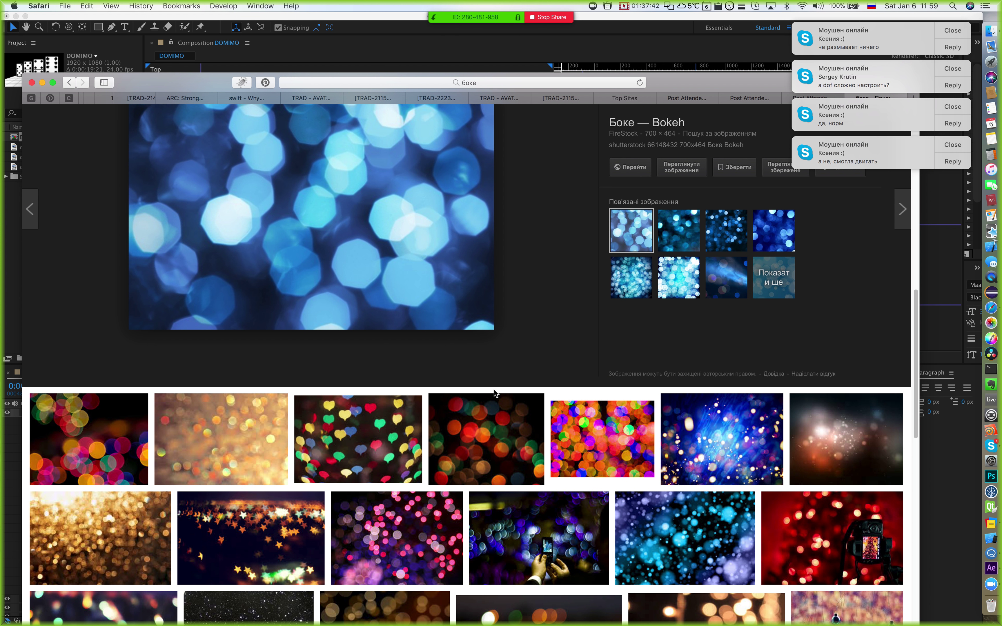
pyautogui.click(406, 439)
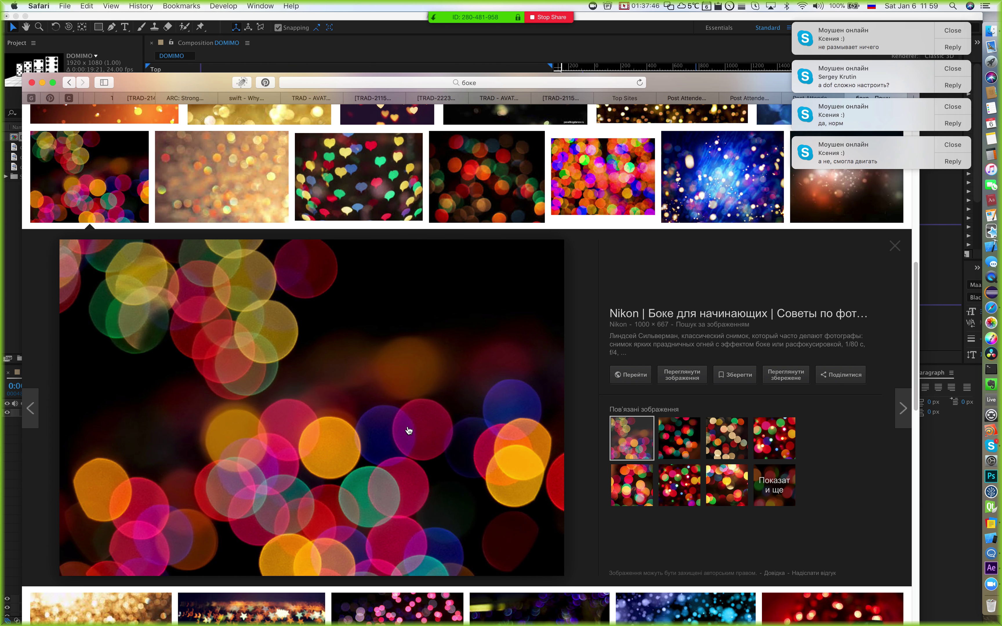
# Step: Return to After Effects and set Camera 1's Iris Roundness to 0%
pyautogui.press('super+Tab')
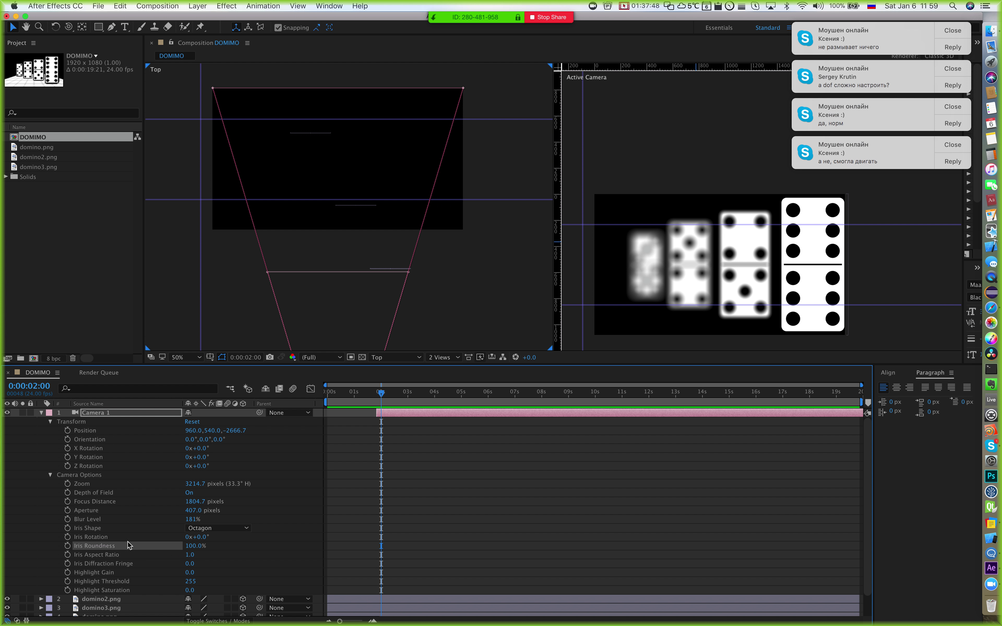
pyautogui.click(197, 545)
pyautogui.write('0')
pyautogui.press('Return')
# Step: Raise Camera 1's Focus Distance first to 2871.7 pixels and finally to 3947.7 pixels
pyautogui.click(88, 503)
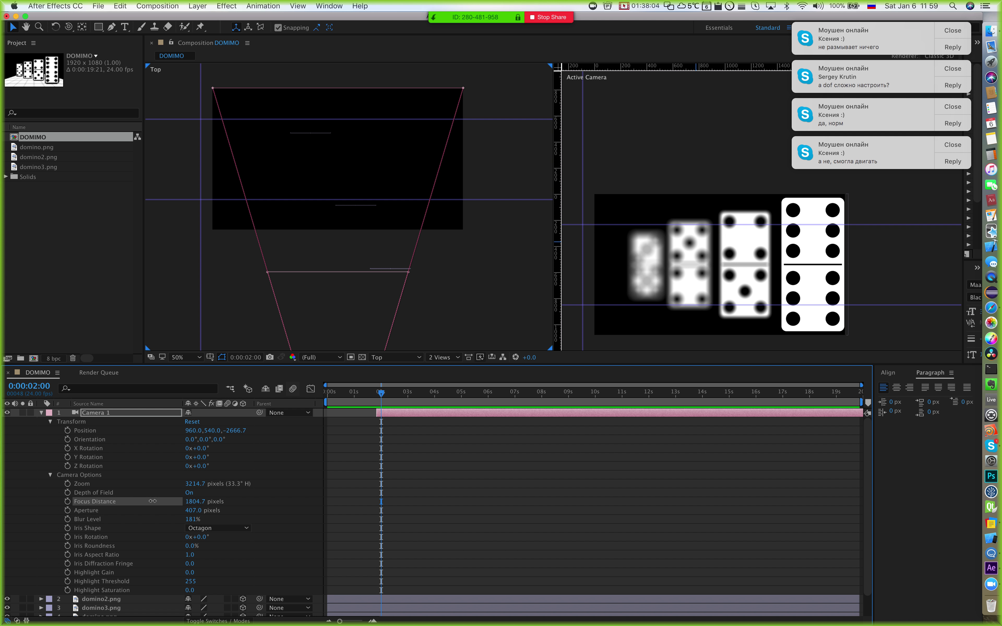
pyautogui.moveTo(153, 501); pyautogui.dragTo(742, 505)
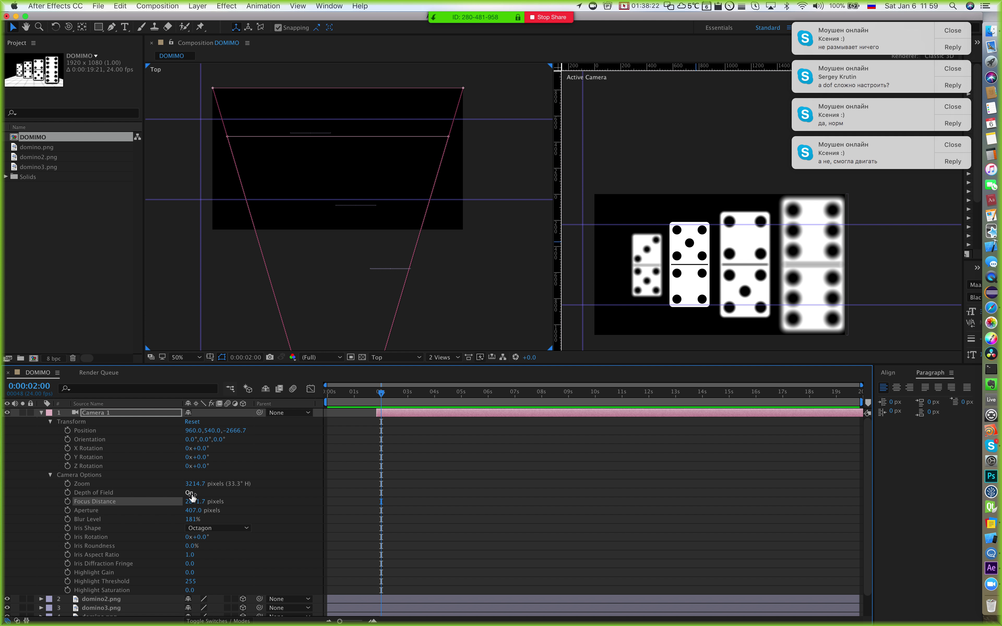
pyautogui.moveTo(196, 501); pyautogui.dragTo(205, 501)
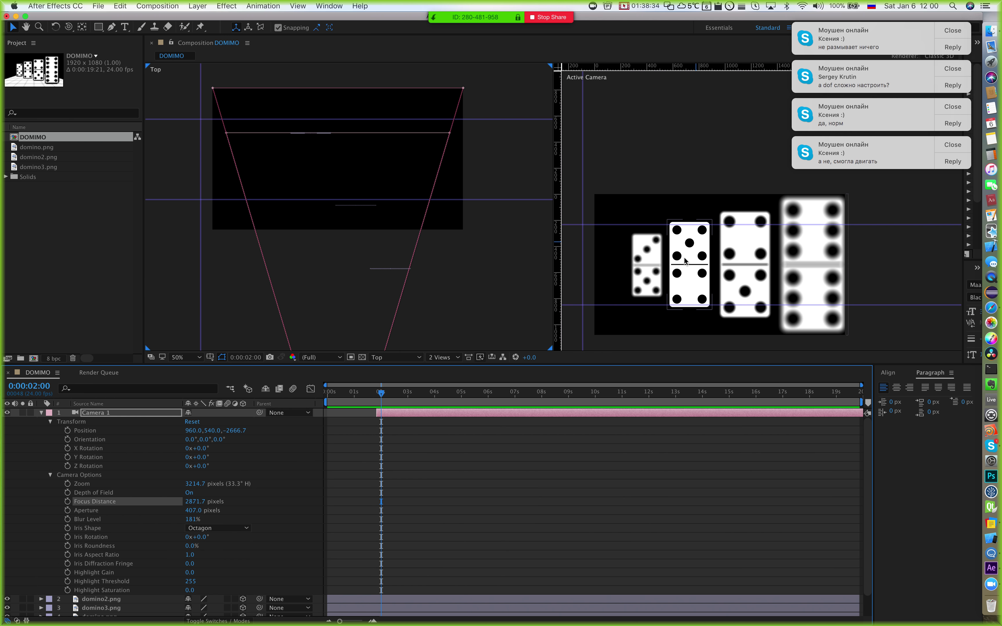
pyautogui.moveTo(327, 156); pyautogui.dragTo(322, 234)
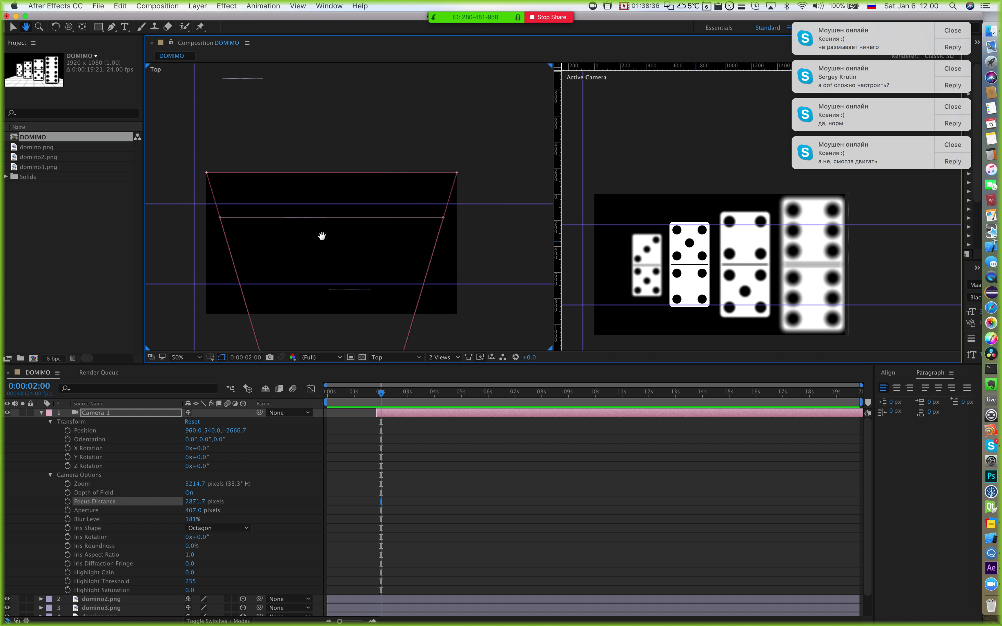
pyautogui.moveTo(190, 500); pyautogui.dragTo(839, 584)
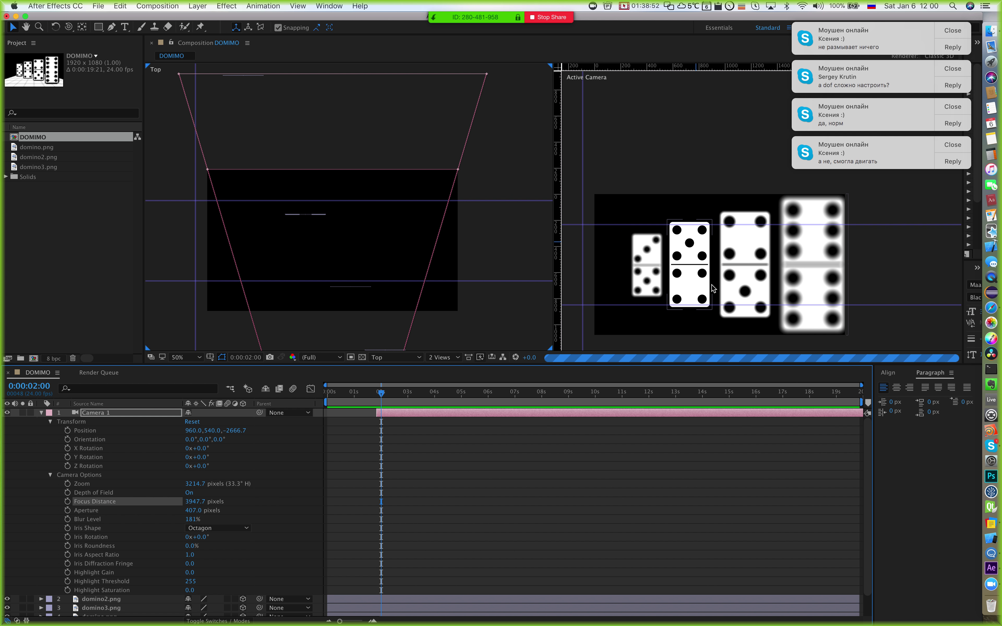
# Step: Close the four Skype chat notifications covering the workspace
pyautogui.click(960, 30)
pyautogui.click(956, 33)
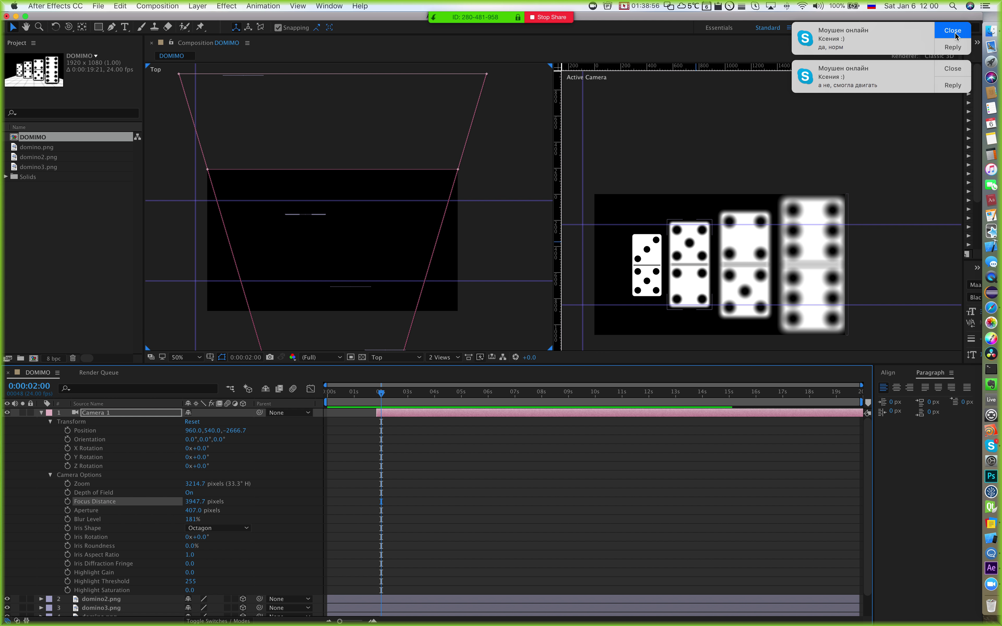
pyautogui.click(954, 34)
pyautogui.click(954, 35)
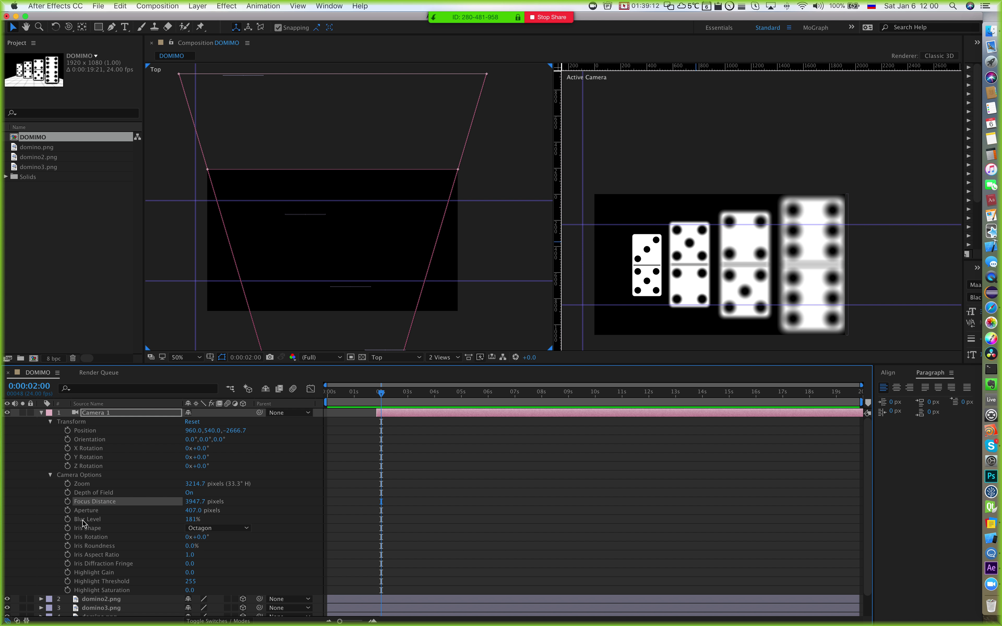
# Step: Set Camera 1's Aperture to 56 pixels
pyautogui.click(159, 511)
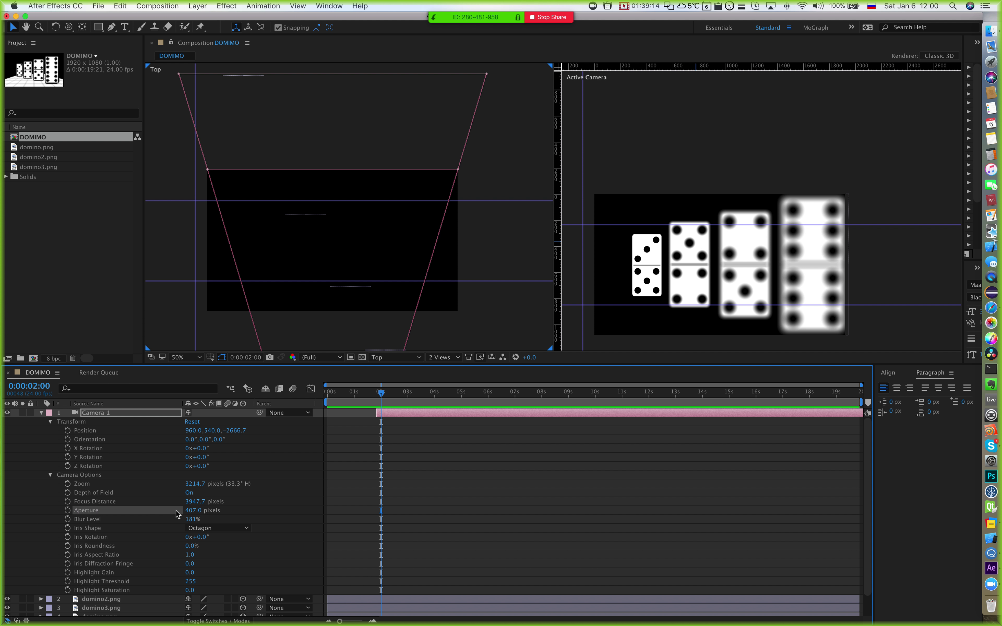
pyautogui.click(193, 511)
pyautogui.write('56')
pyautogui.press('Return')
# Step: Switch to Notebook and highlight "Working with Lights" on line 43 of the LS04 note
pyautogui.press('super+Tab')
pyautogui.click(484, 322)
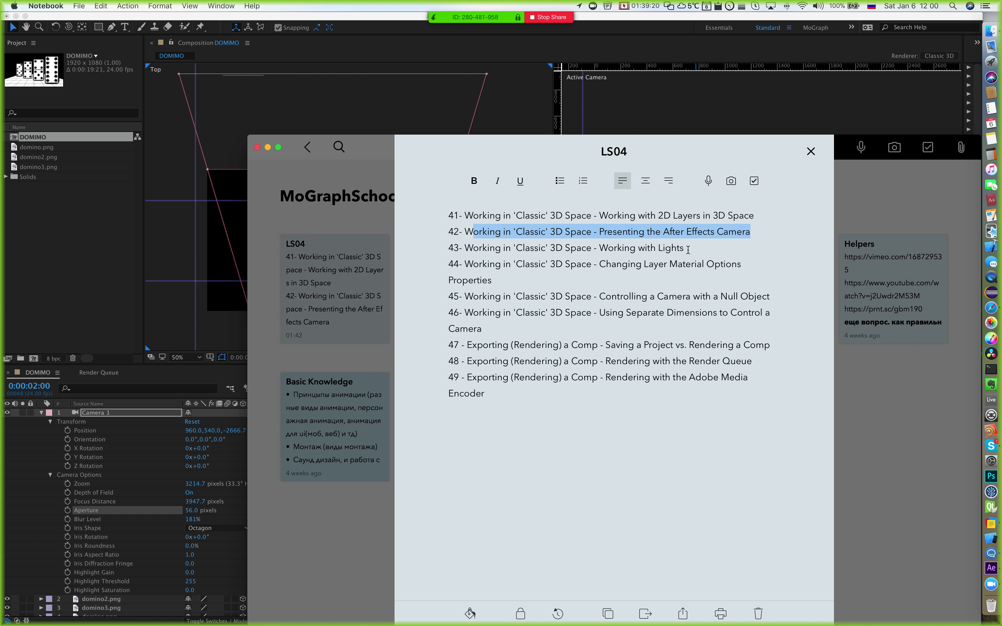
pyautogui.moveTo(688, 249); pyautogui.dragTo(591, 248)
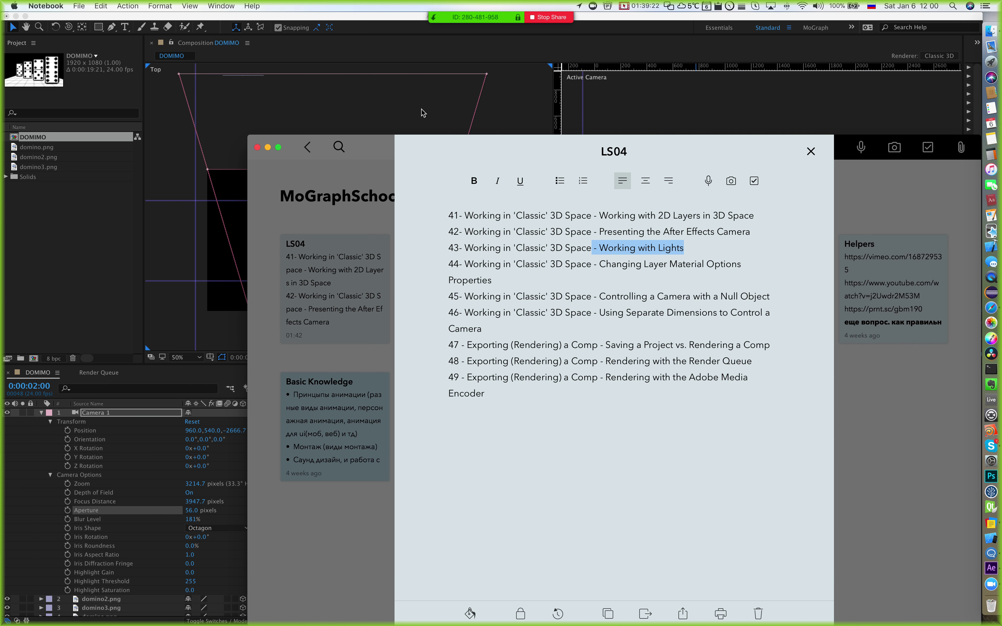
# Step: Switch to Skype, close the joxi.ru link preview to check the group chat messages, and minimize the chat window
pyautogui.press('super+Tab')
pyautogui.press('super+Tab')
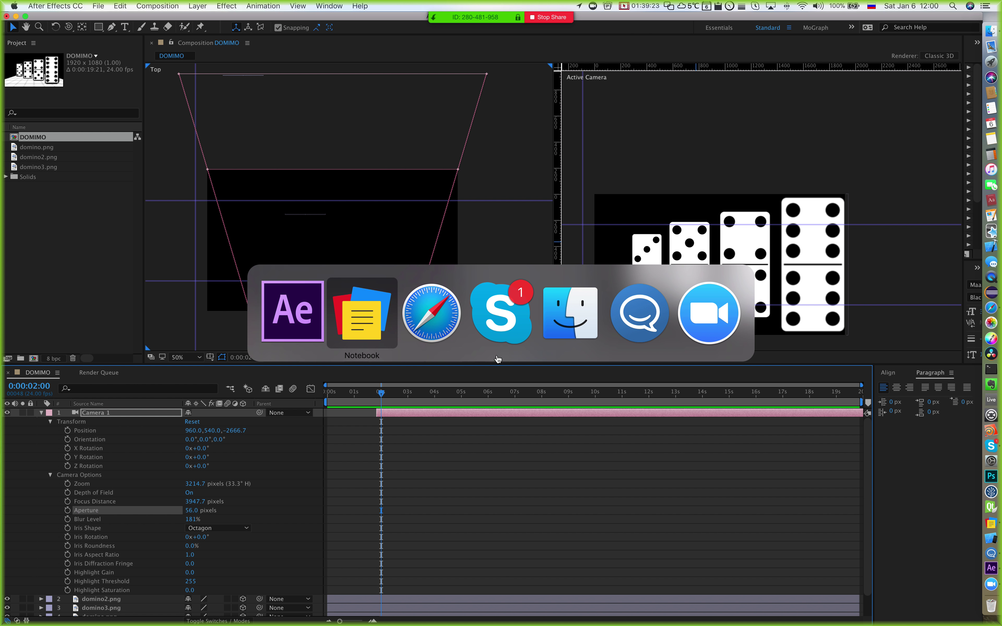
pyautogui.click(480, 302)
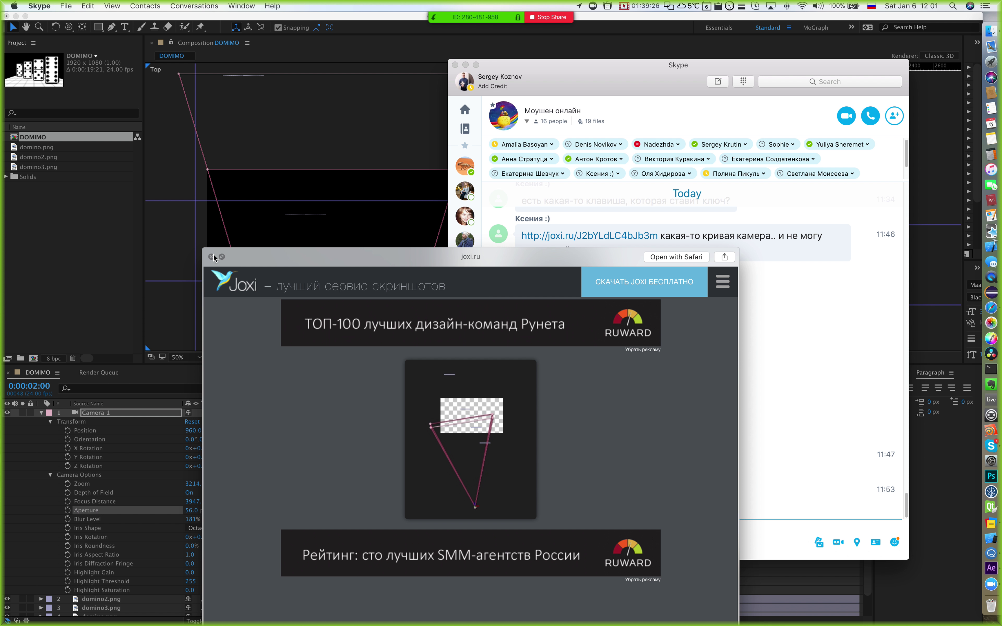
pyautogui.click(211, 257)
pyautogui.moveTo(618, 85); pyautogui.dragTo(546, 75)
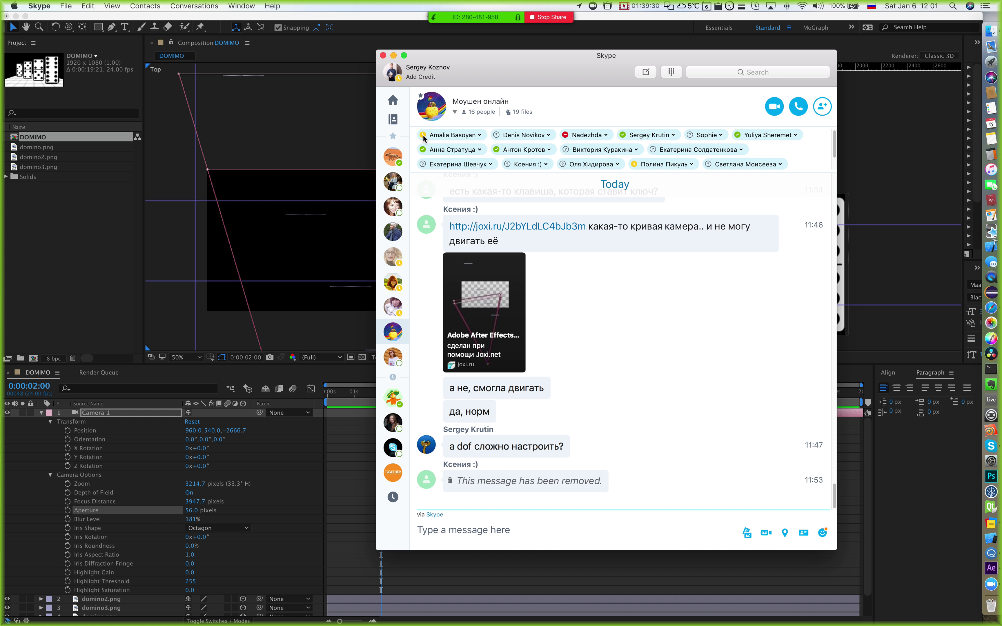
pyautogui.click(394, 58)
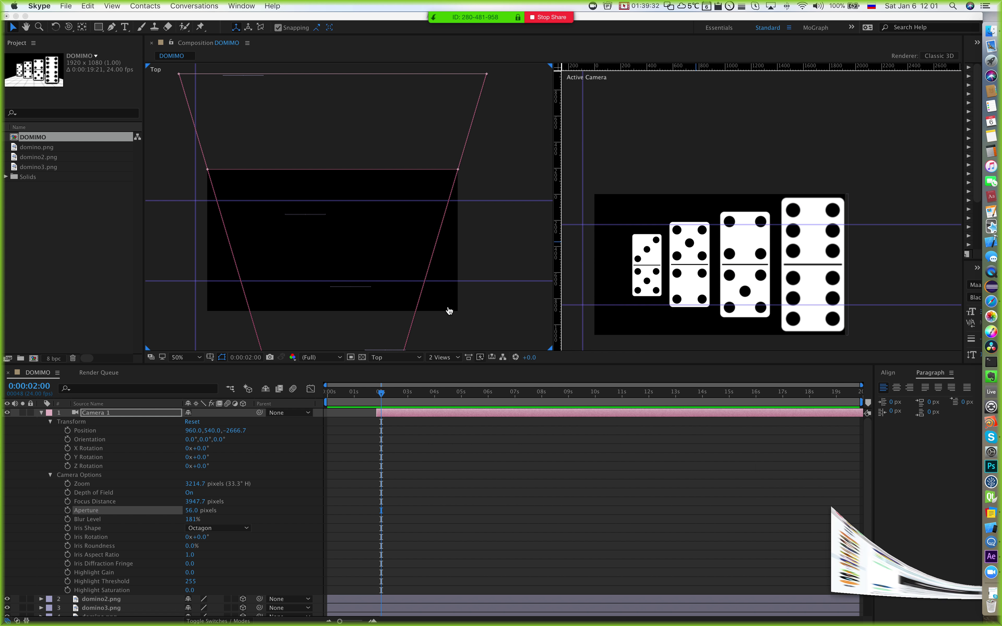
# Step: Switch to Notebook and highlight all of line 43, "Working in 'Classic' 3D Space - Working with Lights", in the LS04 note
pyautogui.press('super+Tab')
pyautogui.press('super+Tab')
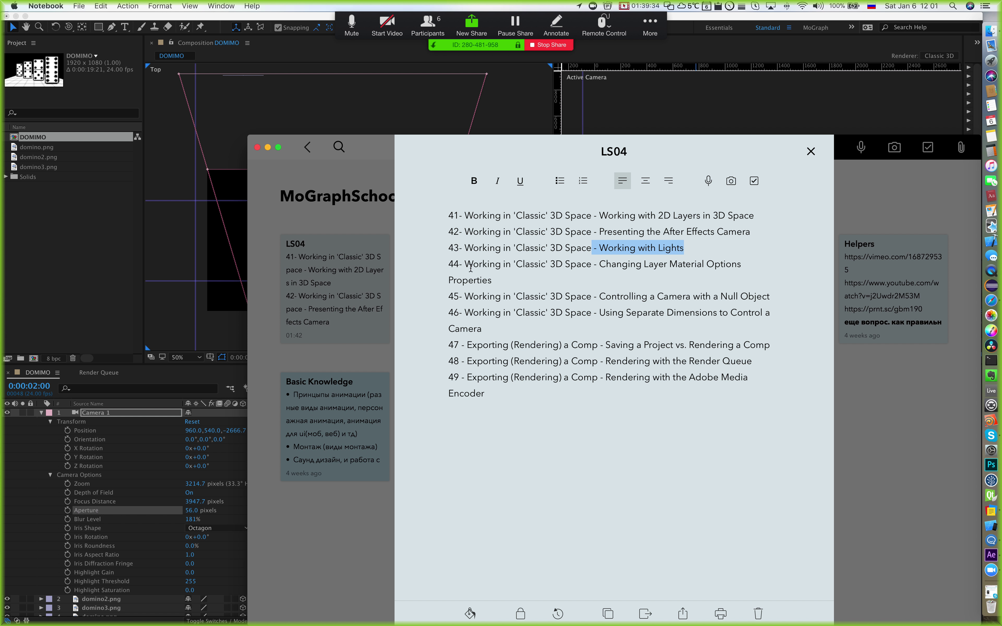
pyautogui.moveTo(456, 250); pyautogui.dragTo(686, 246)
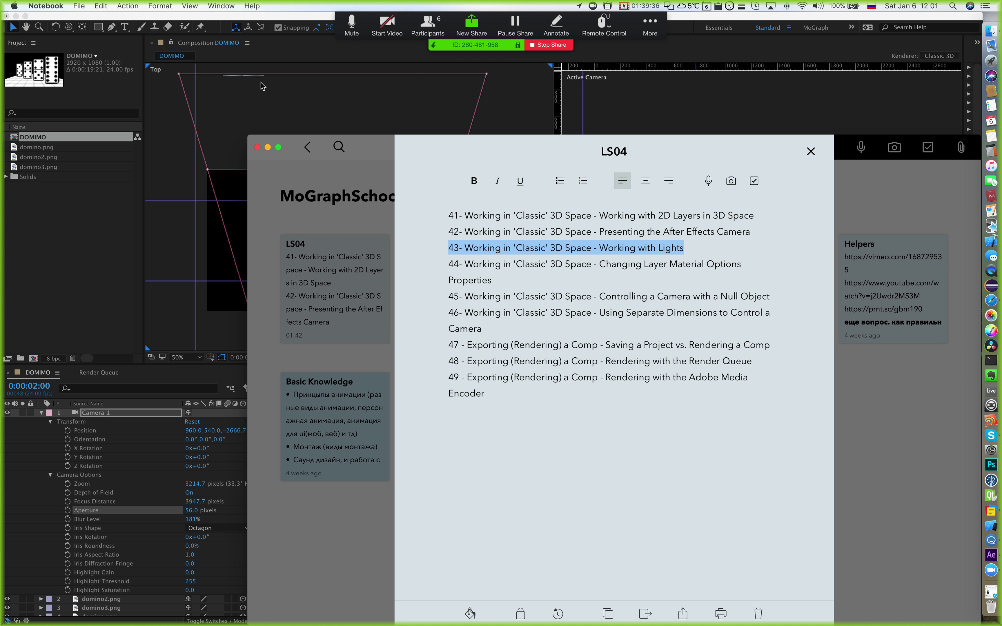
# Step: Return to After Effects, collapse Camera 1's properties, and open the project 43.aep from the 3D folder, accepting its version conversion
pyautogui.click(256, 28)
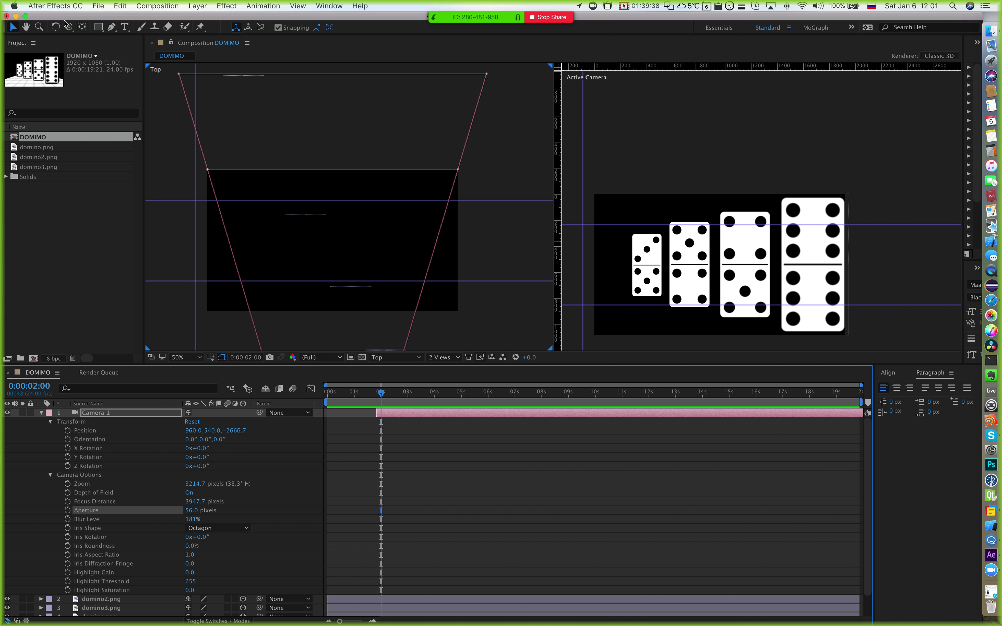
pyautogui.click(42, 412)
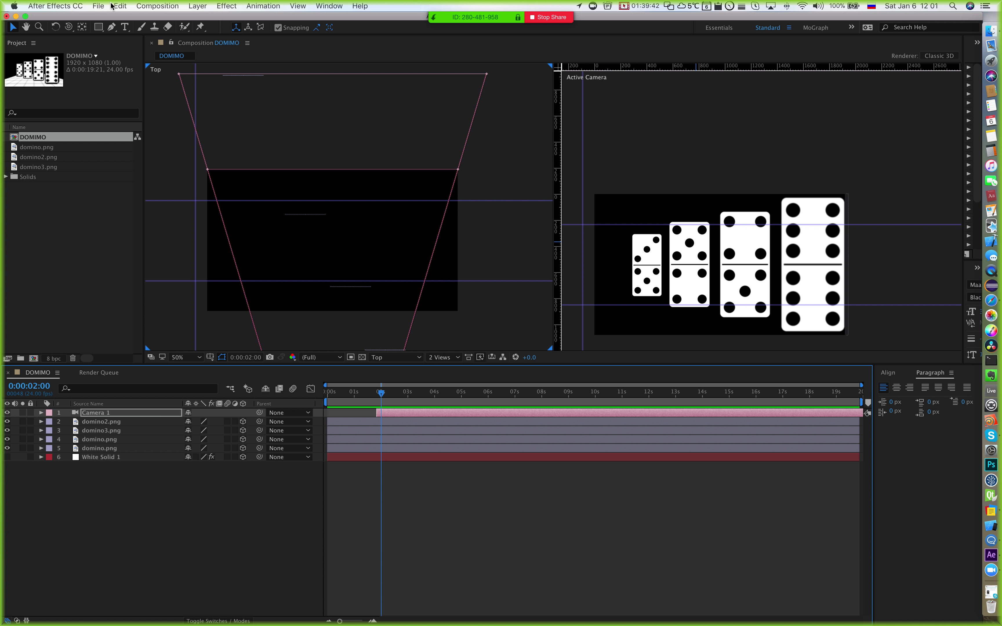
pyautogui.click(98, 5)
pyautogui.click(115, 92)
pyautogui.click(455, 337)
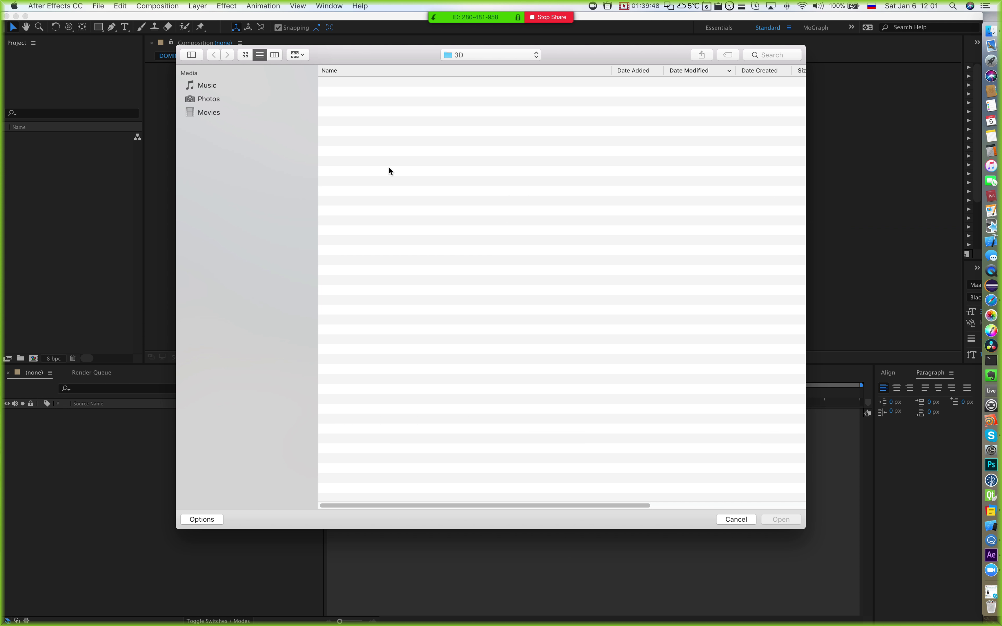
pyautogui.click(354, 115)
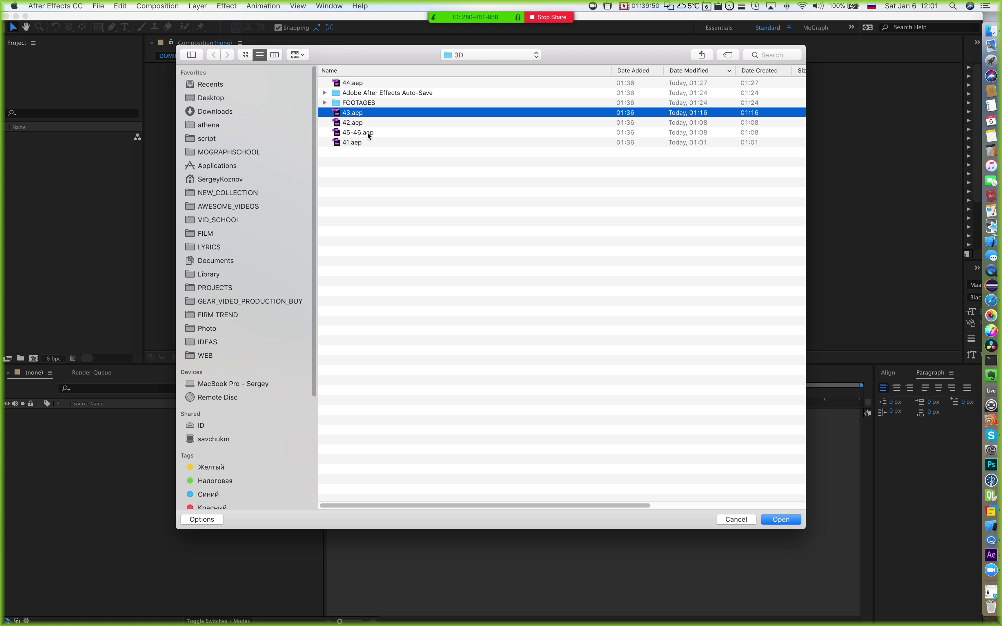
pyautogui.click(781, 519)
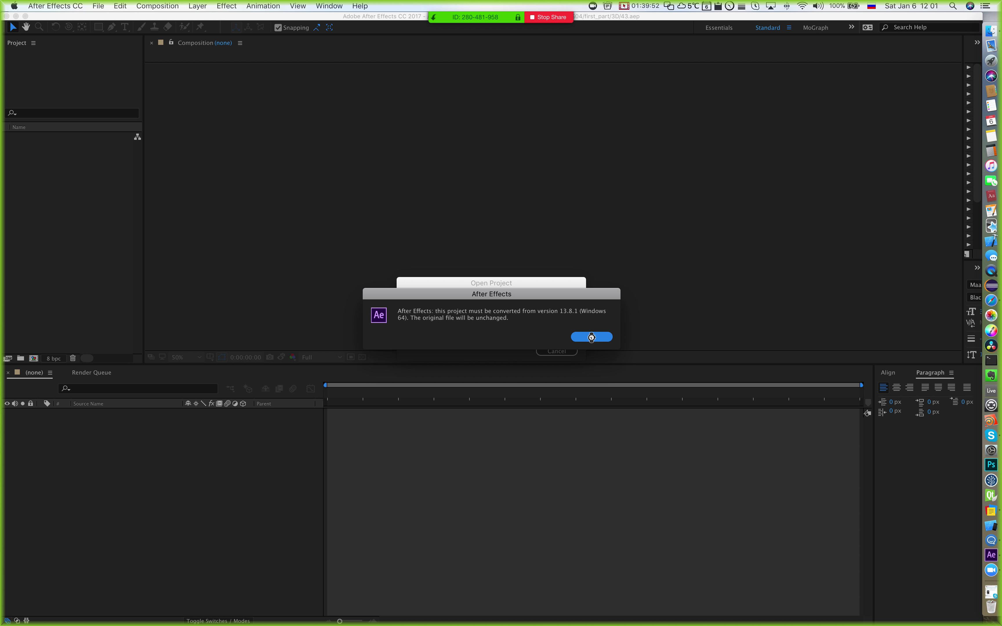
pyautogui.click(591, 337)
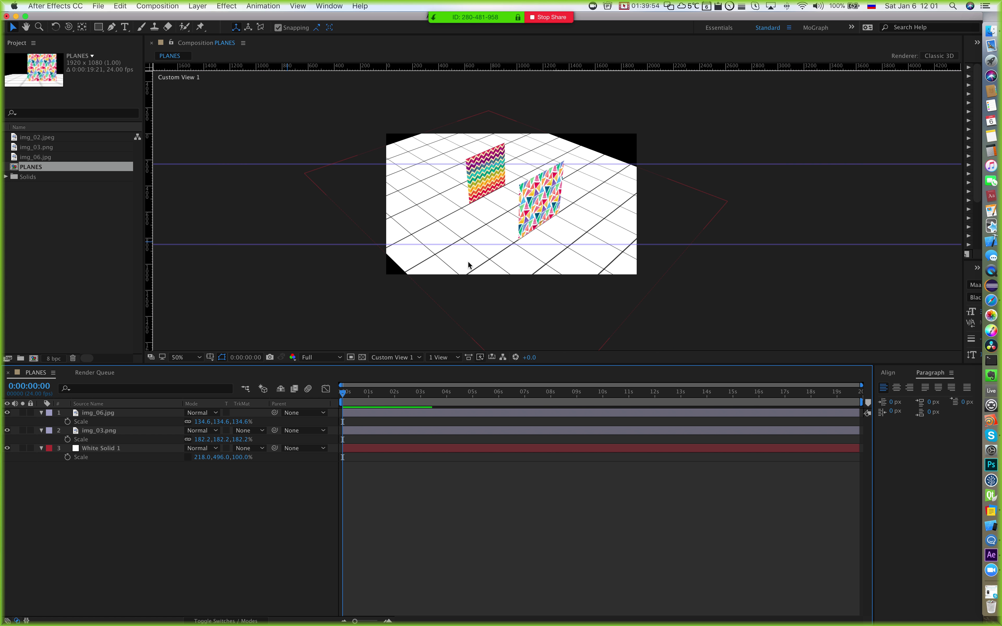
pyautogui.scroll(3, 472, 264)
pyautogui.hscroll(3, 471, 264)
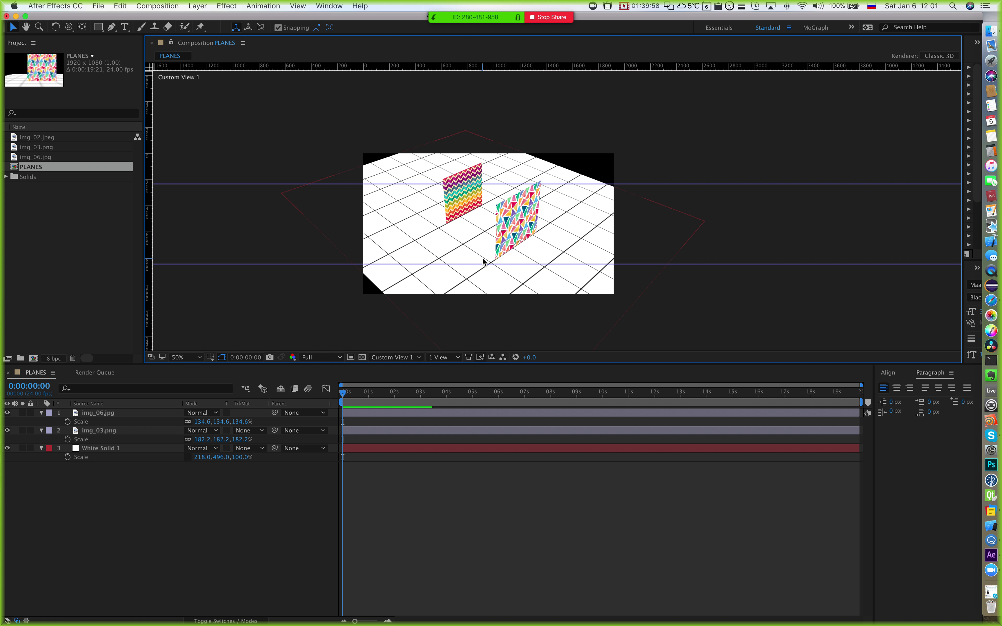
# Step: Move the img_06.jpg plane toward the front of the floor grid and the img_03.png plane farther back
pyautogui.click(529, 228)
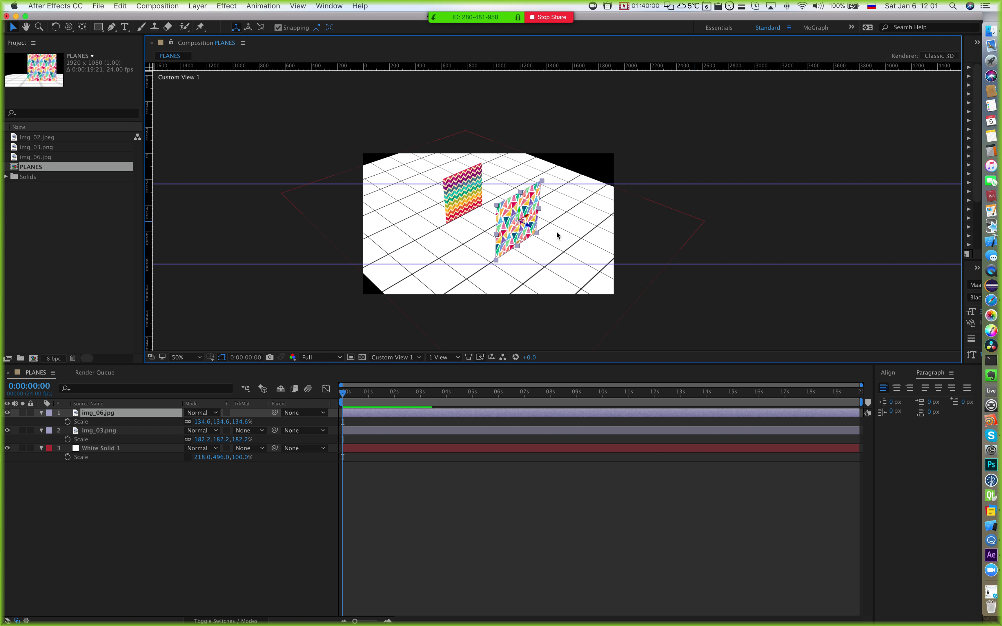
pyautogui.moveTo(530, 226); pyautogui.dragTo(566, 248)
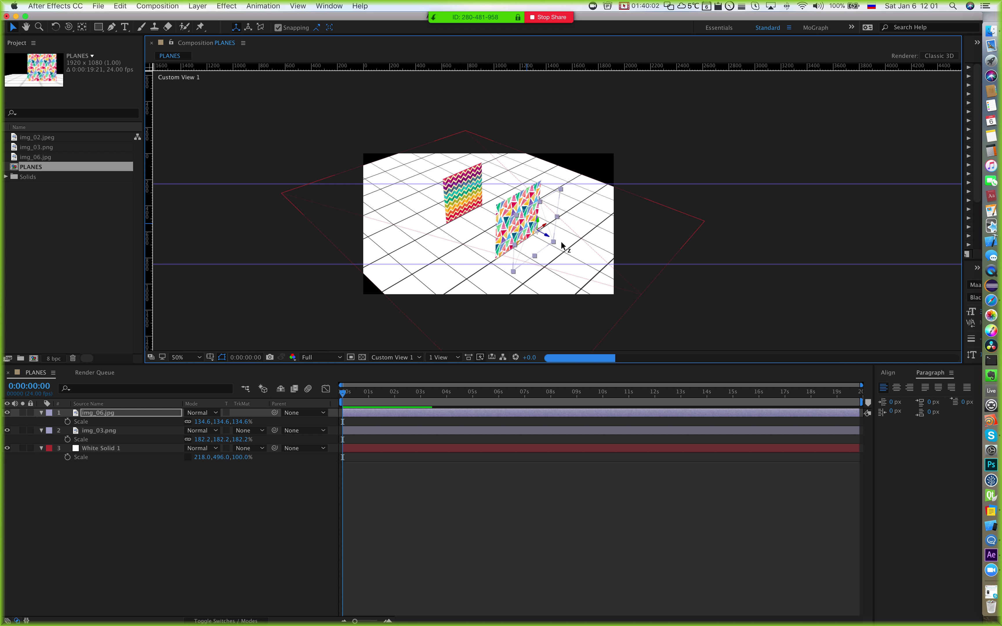
pyautogui.click(454, 194)
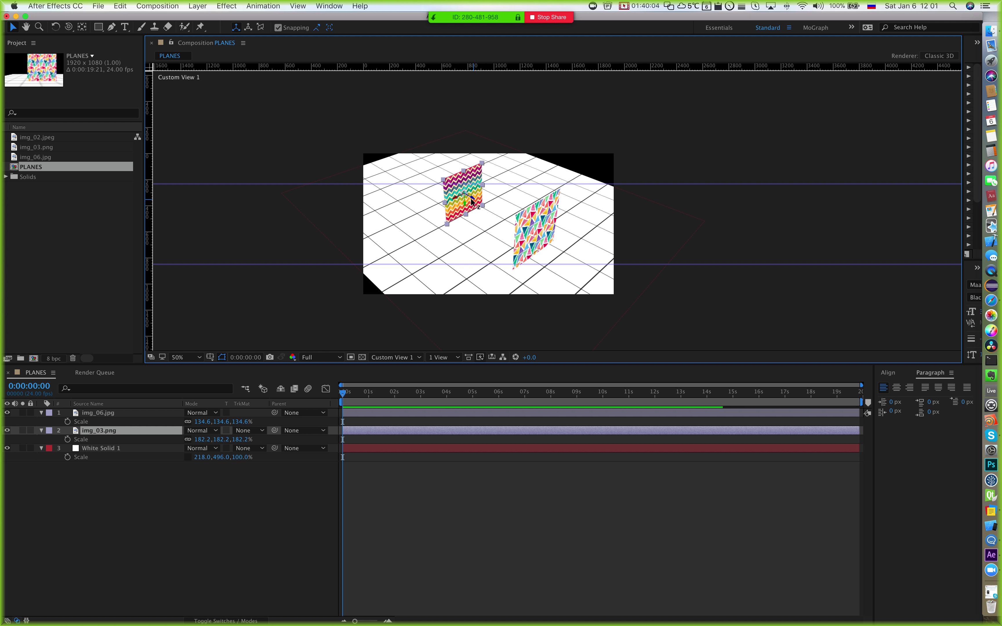
pyautogui.moveTo(455, 183); pyautogui.dragTo(454, 186)
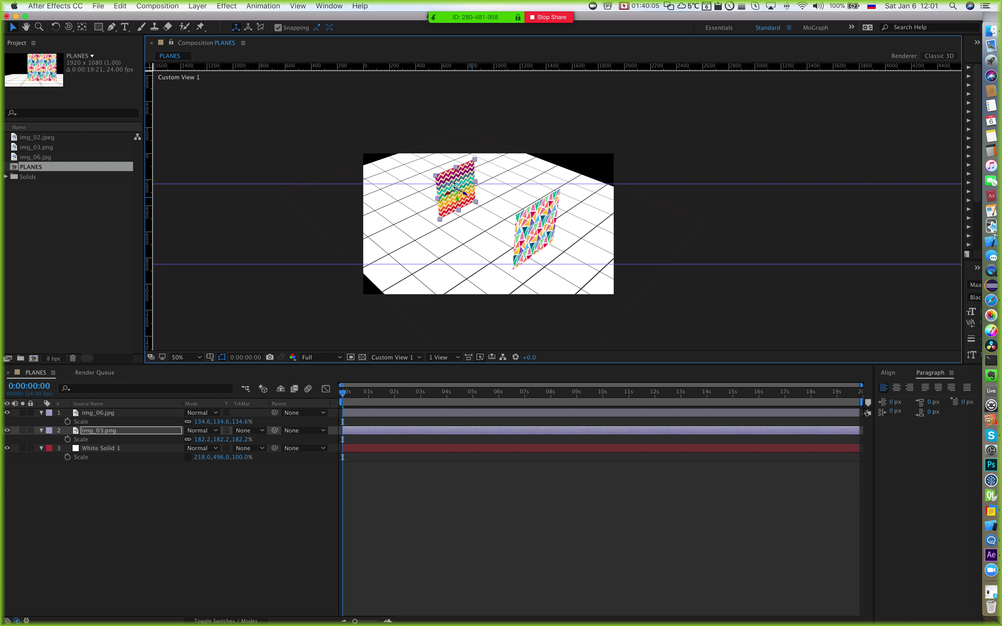
pyautogui.click(120, 449)
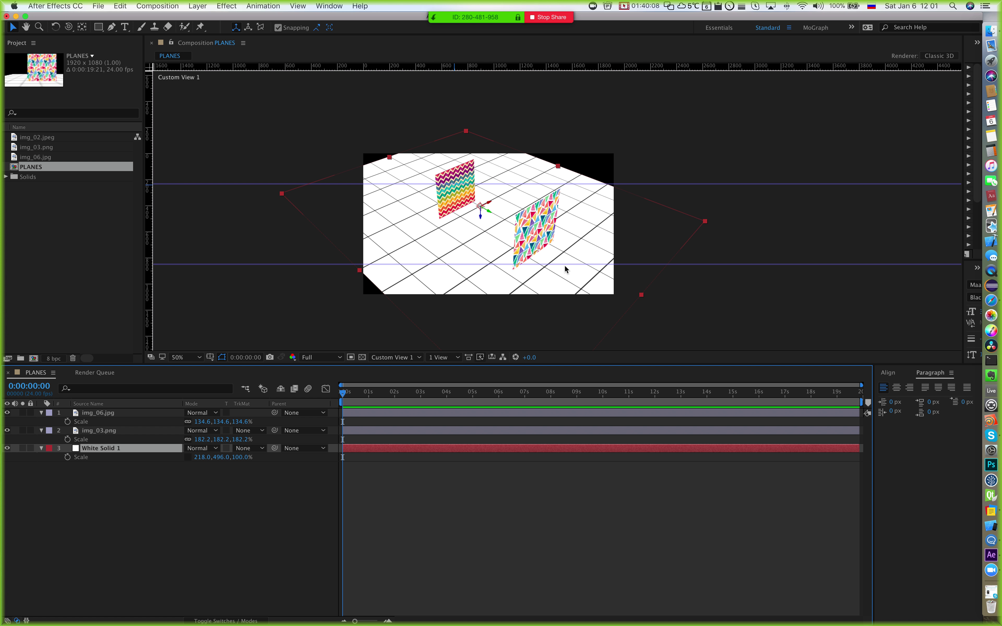
pyautogui.click(829, 204)
pyautogui.scroll(5, 472, 245)
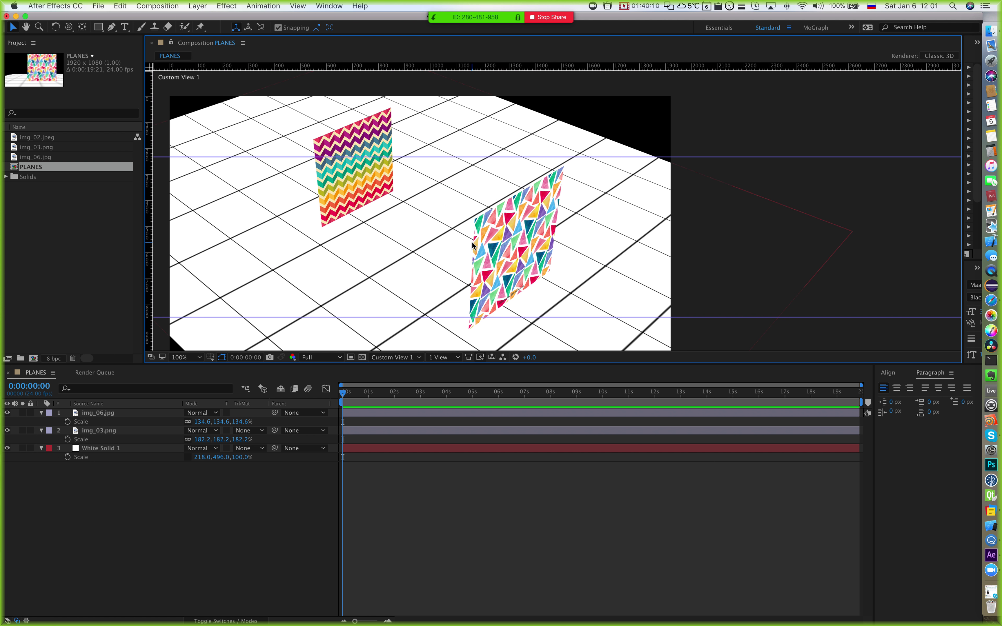
pyautogui.scroll(-10, 474, 241)
pyautogui.scroll(5, 480, 230)
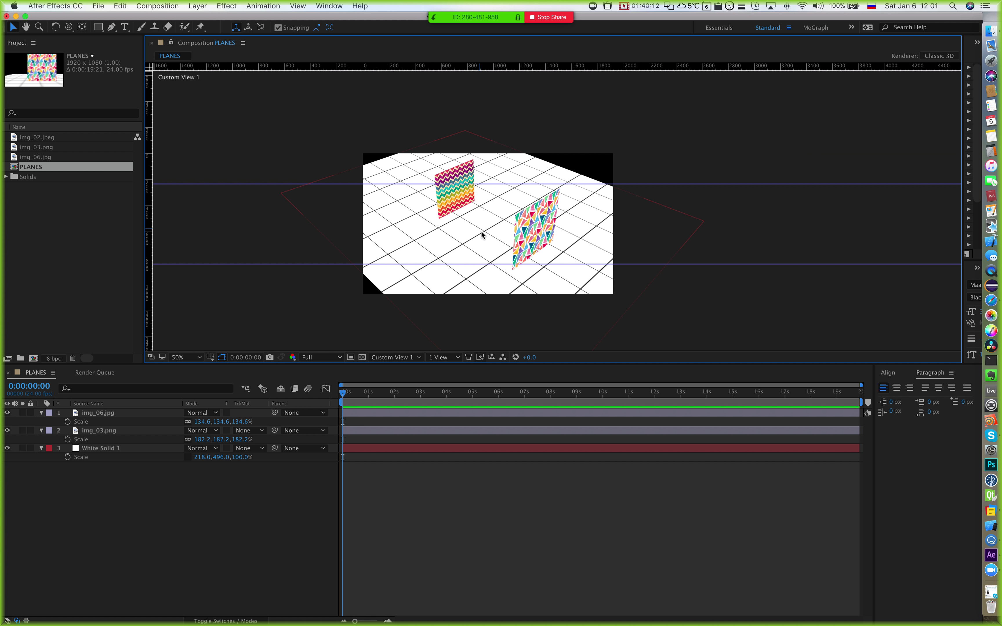
# Step: Switch to Notebook to check the "Working with Lights" topic in the LS04 note, and return to After Effects
pyautogui.press('super+Tab')
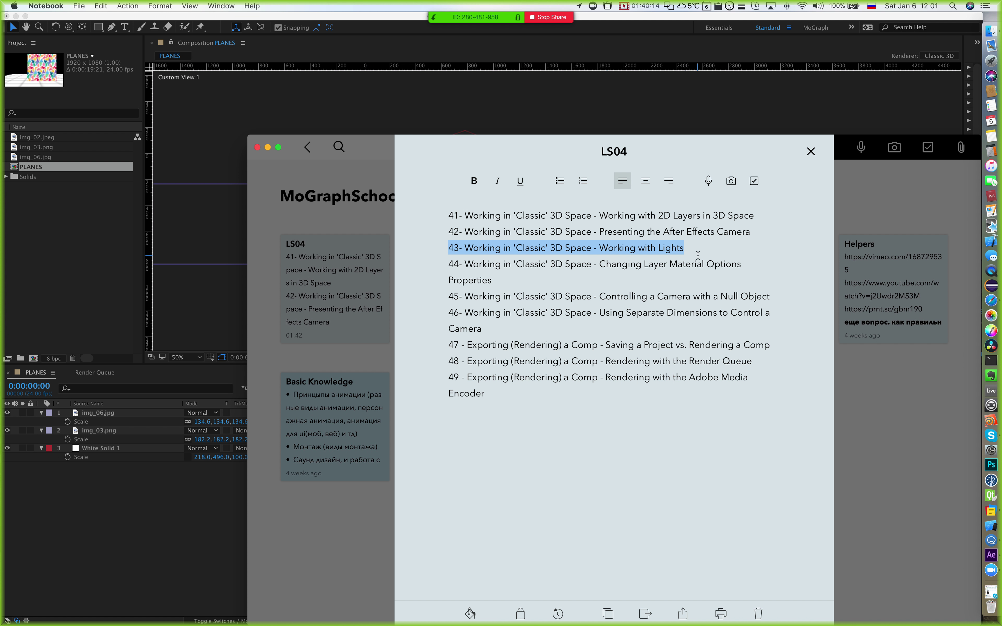
pyautogui.moveTo(695, 249); pyautogui.dragTo(434, 246)
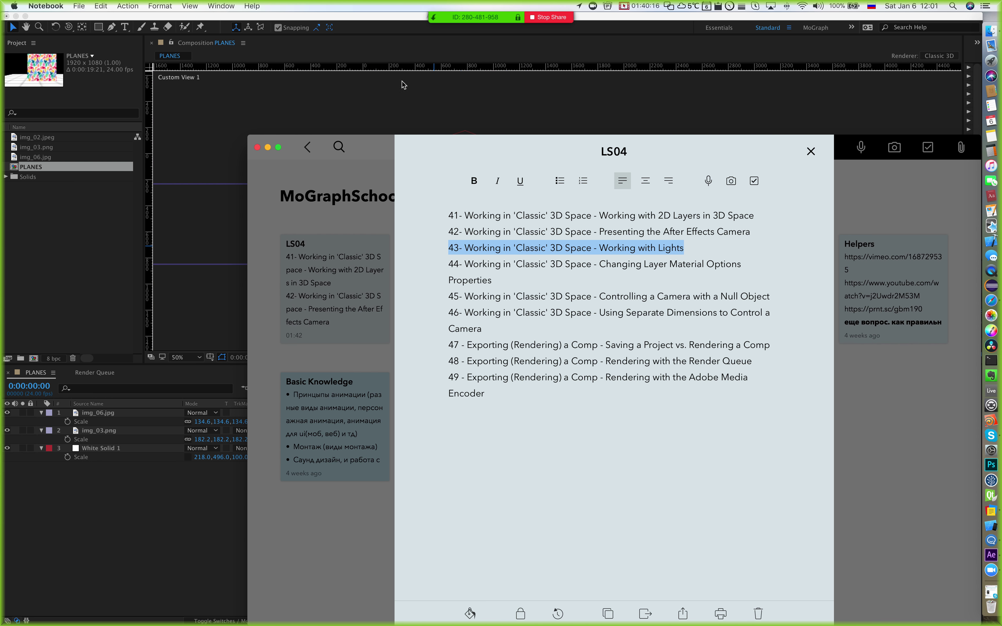
pyautogui.click(337, 17)
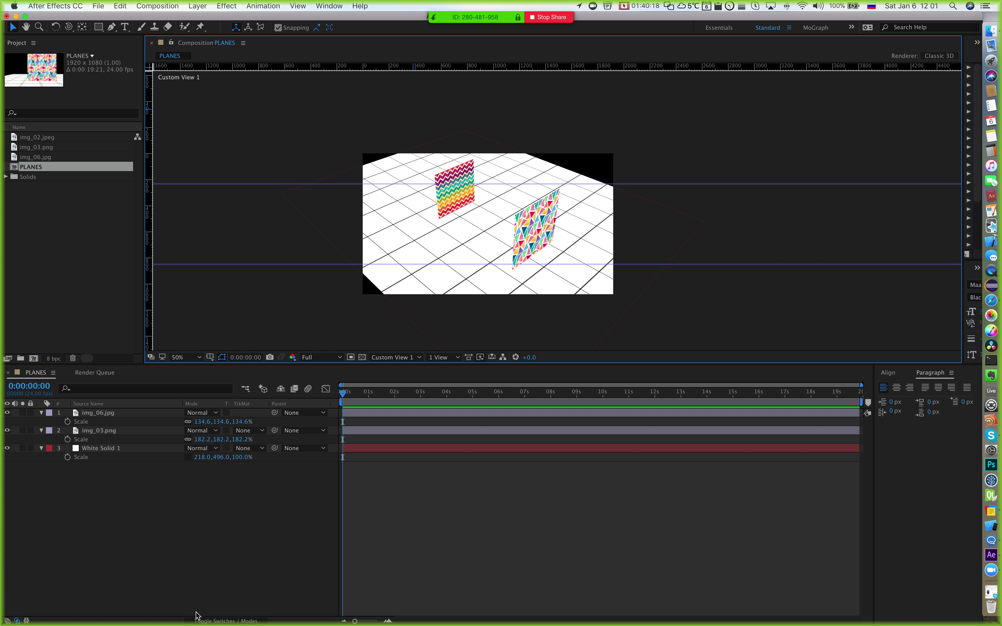
# Step: Add a one-node camera named Camera 1 with the 50mm preset to the PLANES composition
pyautogui.rightClick(214, 524)
pyautogui.moveTo(249, 527)
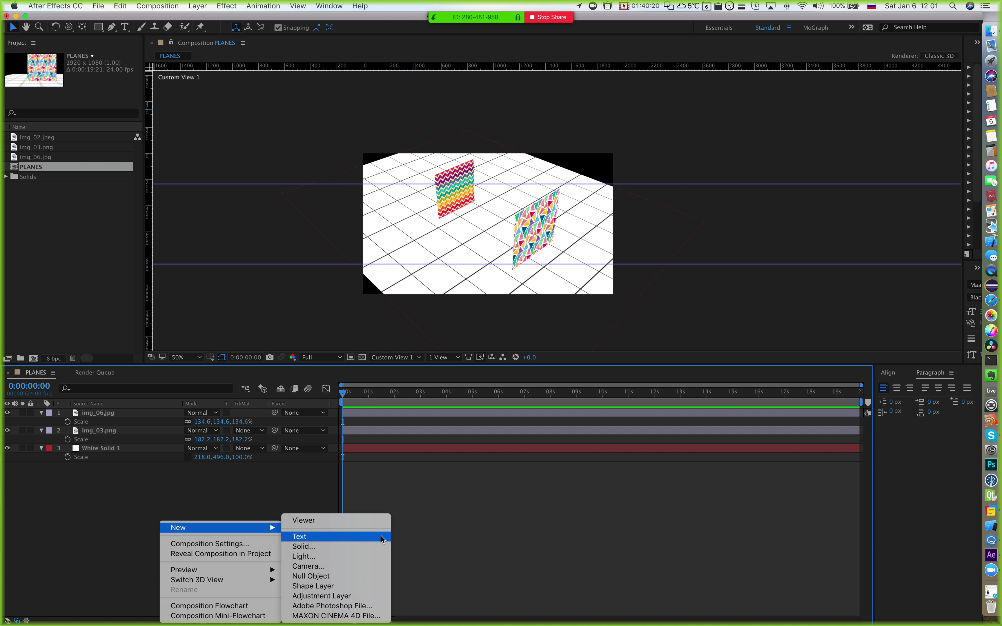
pyautogui.click(342, 567)
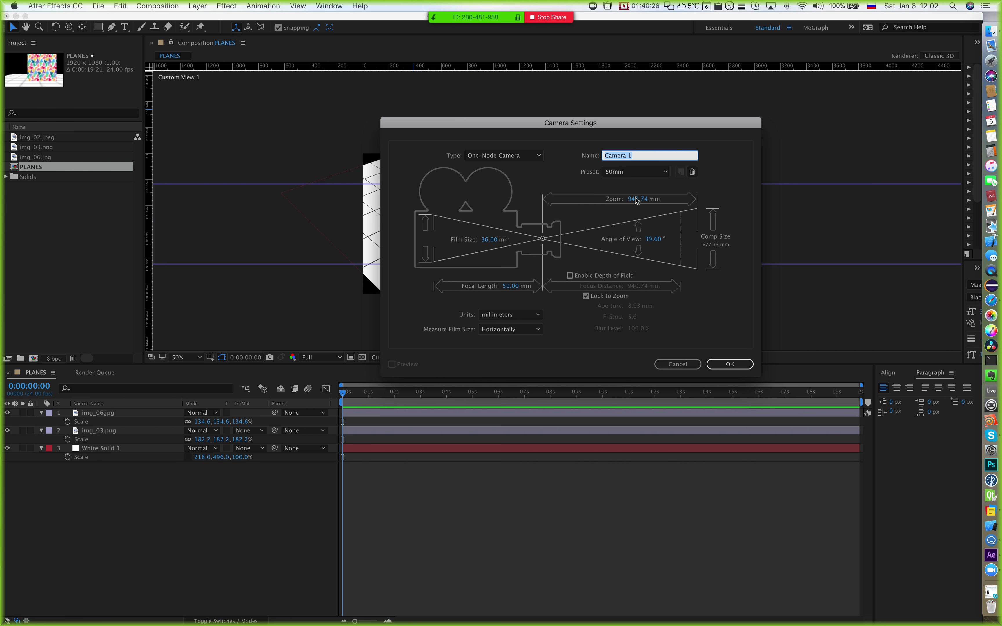
pyautogui.click(724, 365)
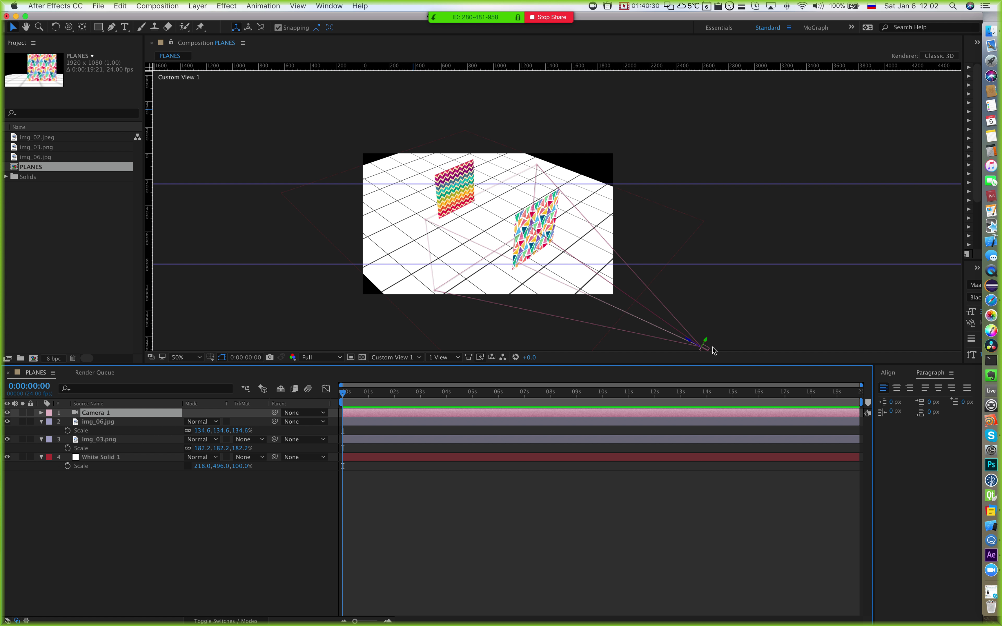
# Step: Switch the composition view from Custom View 1 to Active Camera
pyautogui.scroll(-2, 708, 307)
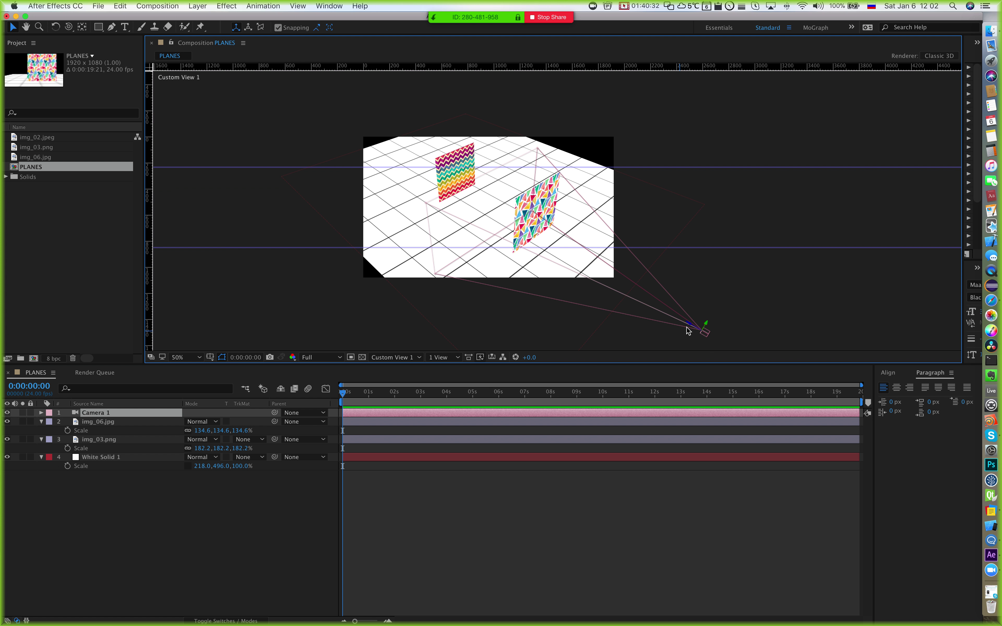
pyautogui.click(385, 356)
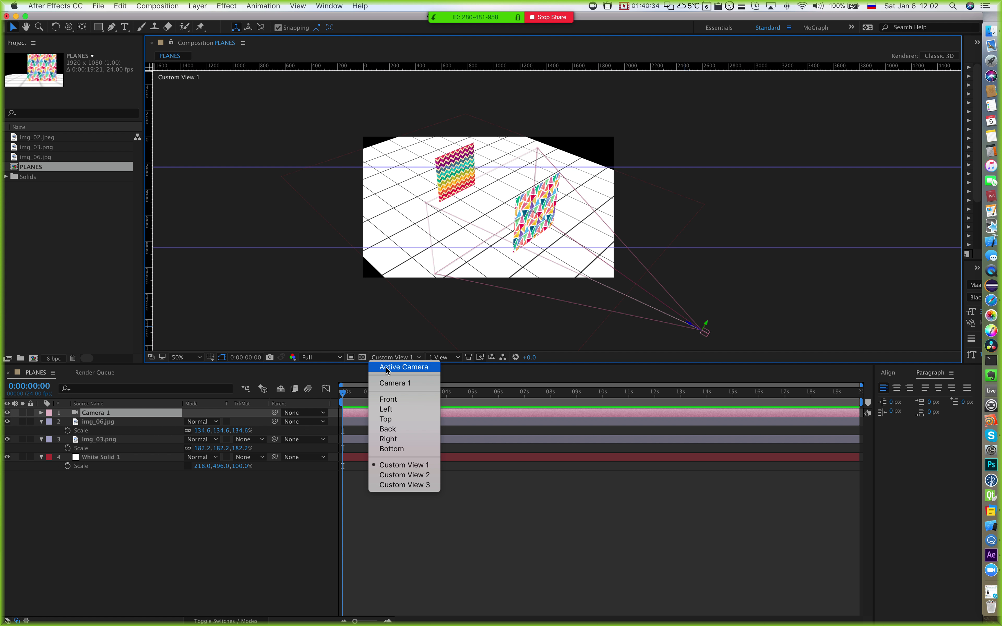
pyautogui.click(396, 365)
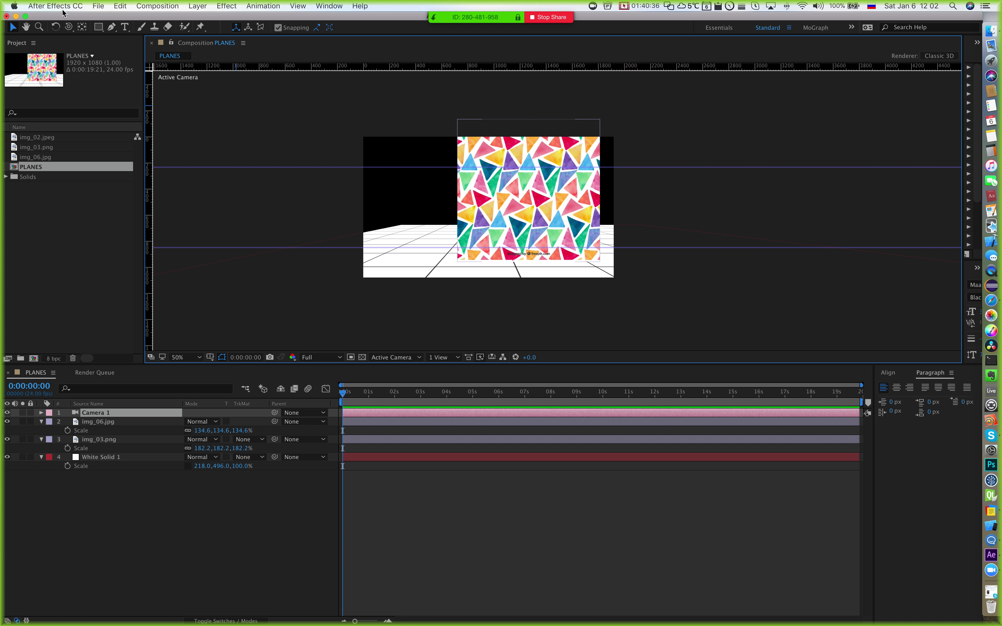
# Step: Dolly Camera 1 back from the planes with the Track Z Camera tool so the whole img_06.jpg plane fits the frame
pyautogui.click(69, 27)
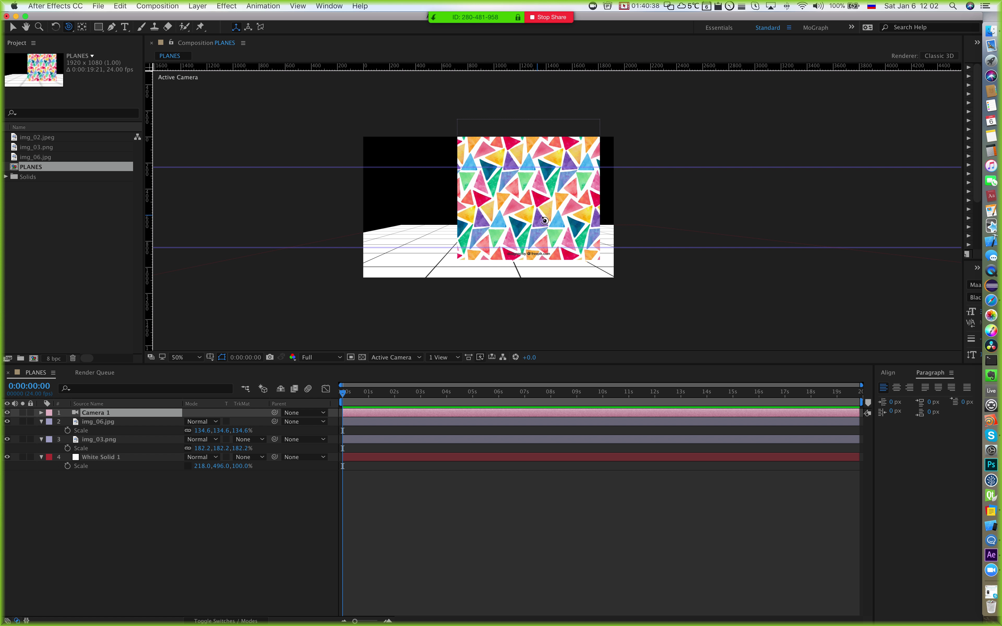
pyautogui.moveTo(544, 220)
pyautogui.mouseDown()
pyautogui.moveTo(566, 228)
pyautogui.moveTo(533, 236)
pyautogui.mouseUp()
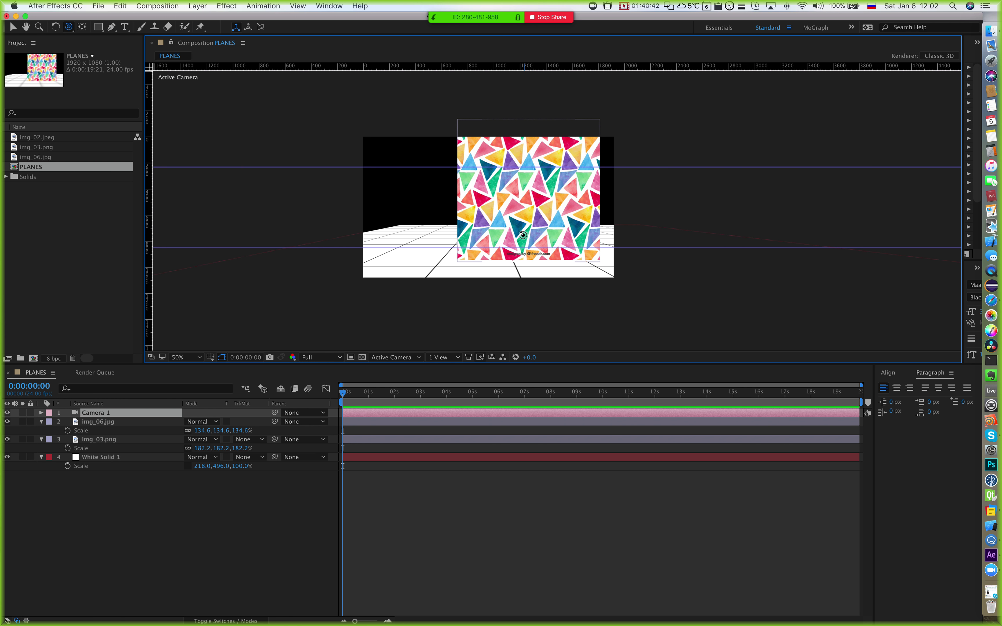
pyautogui.moveTo(68, 26); pyautogui.dragTo(91, 61)
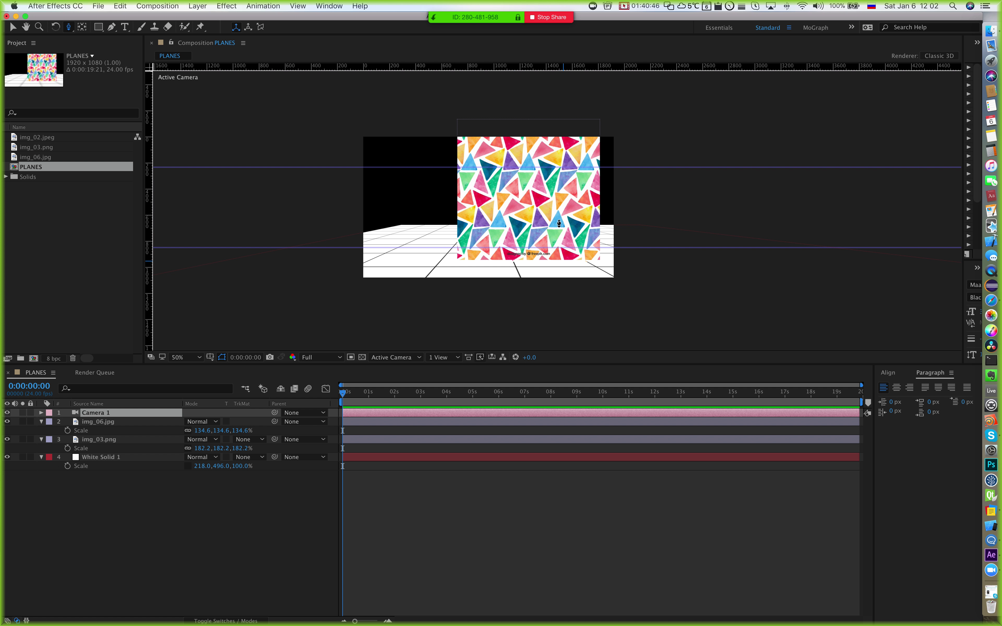
pyautogui.moveTo(558, 223)
pyautogui.mouseDown()
pyautogui.moveTo(558, 210)
pyautogui.moveTo(554, 280)
pyautogui.moveTo(568, 228)
pyautogui.mouseUp()
pyautogui.moveTo(569, 267); pyautogui.dragTo(544, 228)
# Step: Turn and reposition Camera 1 with the camera tools, placing the img_06.jpg plane left of the frame's centre
pyautogui.press('c')
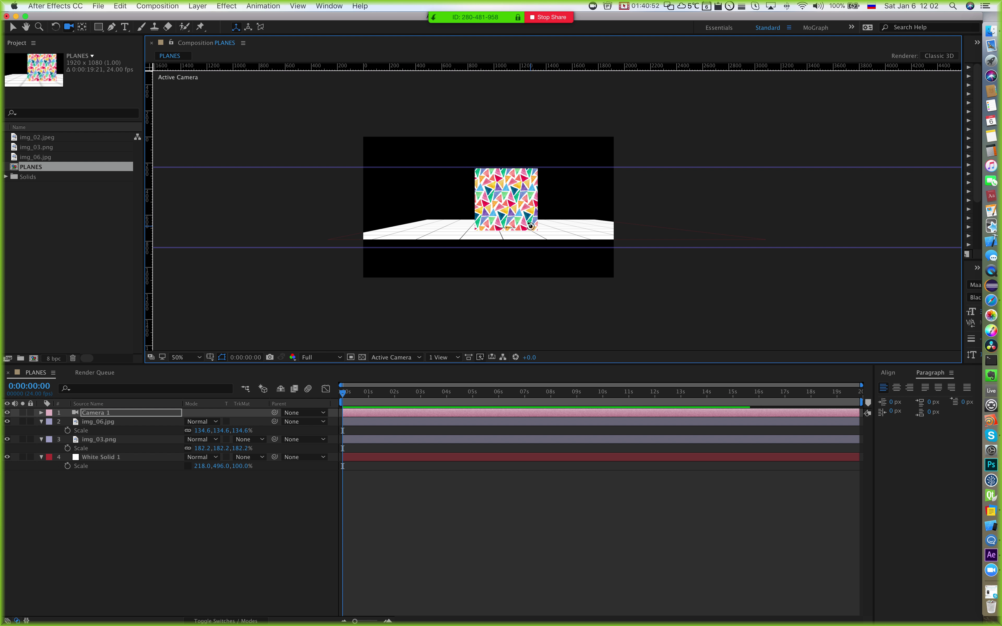
pyautogui.moveTo(515, 224); pyautogui.dragTo(499, 218)
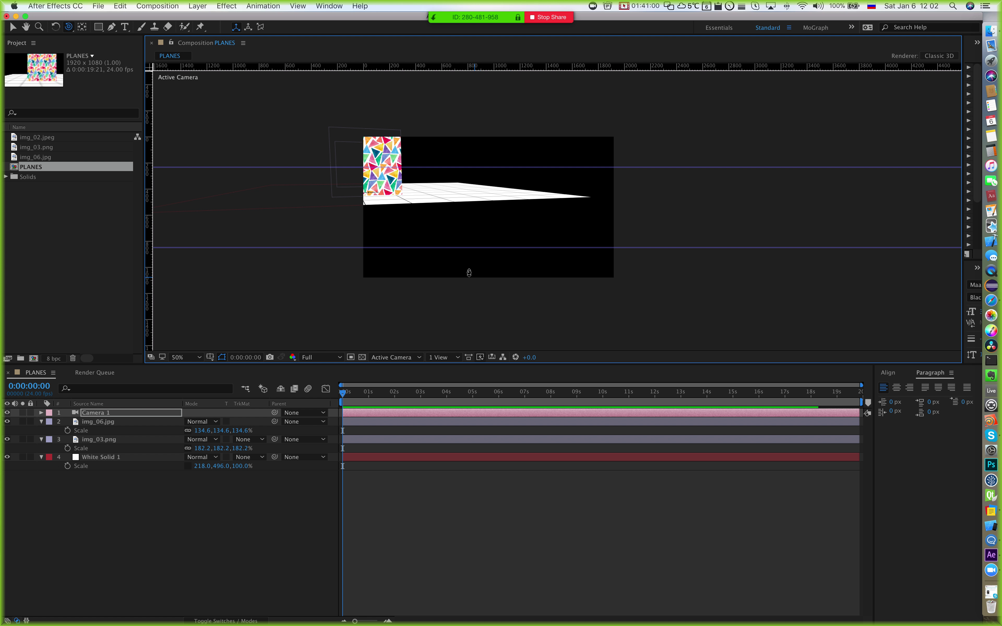
pyautogui.press('c')
pyautogui.press('c')
pyautogui.press('c')
pyautogui.press('c')
pyautogui.moveTo(443, 213); pyautogui.dragTo(444, 214)
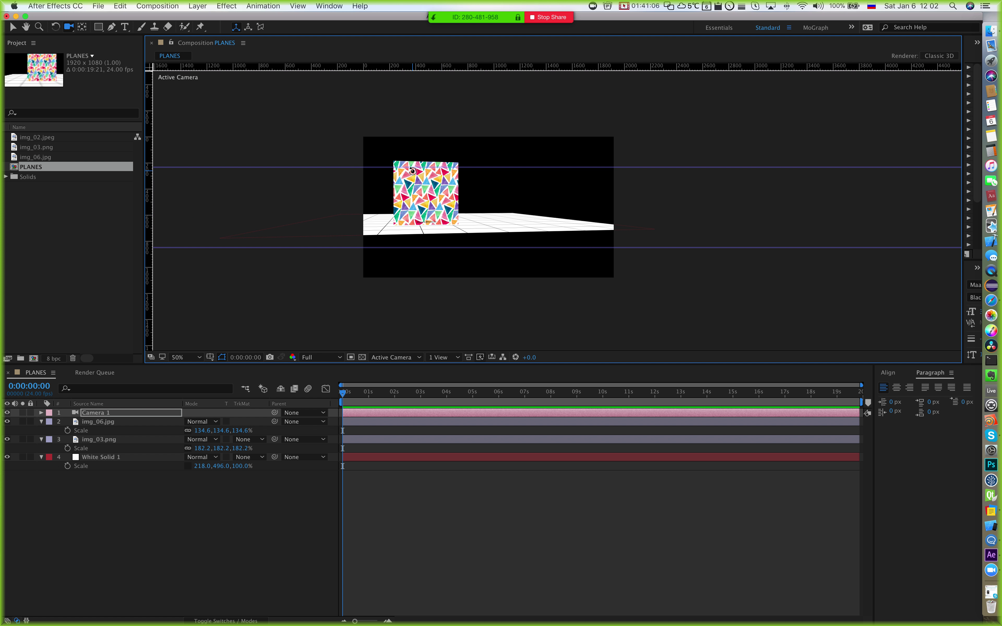
# Step: Track and orbit Camera 1 sideways so the zigzag plane shows beside the triangle-patterned plane
pyautogui.press('c')
pyautogui.press('c')
pyautogui.moveTo(463, 240); pyautogui.dragTo(534, 227)
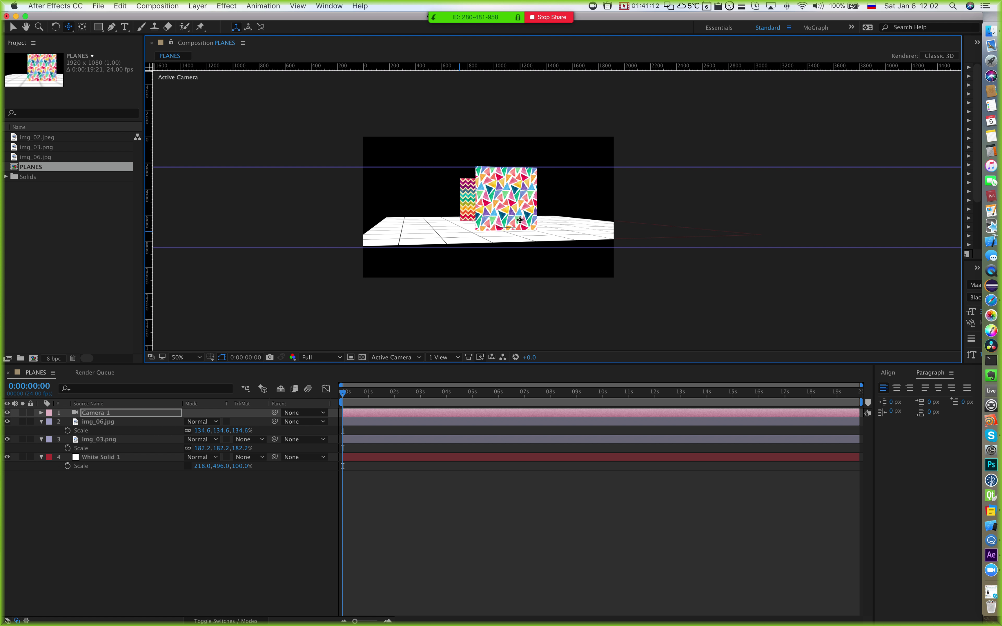
pyautogui.press('c')
pyautogui.press('c')
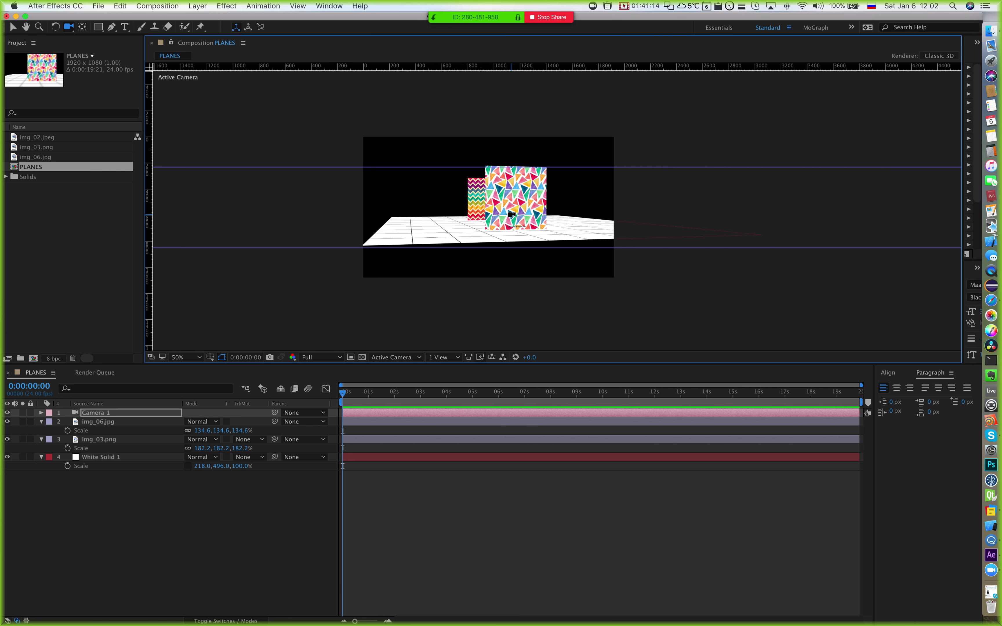
pyautogui.moveTo(507, 213); pyautogui.dragTo(520, 216)
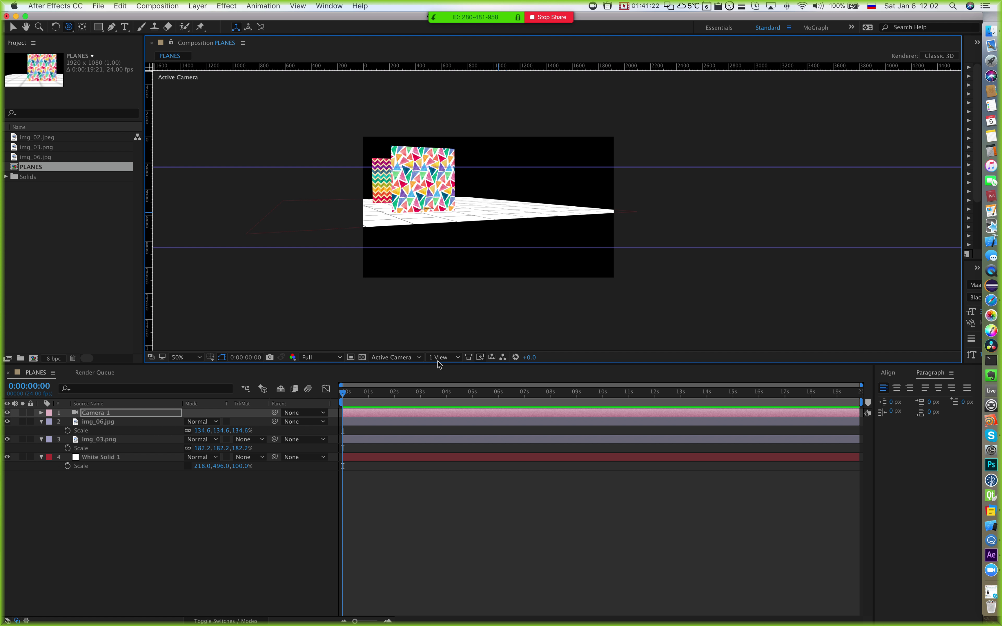
# Step: Change the composition viewer layout to 2 Views - Horizontal
pyautogui.click(450, 359)
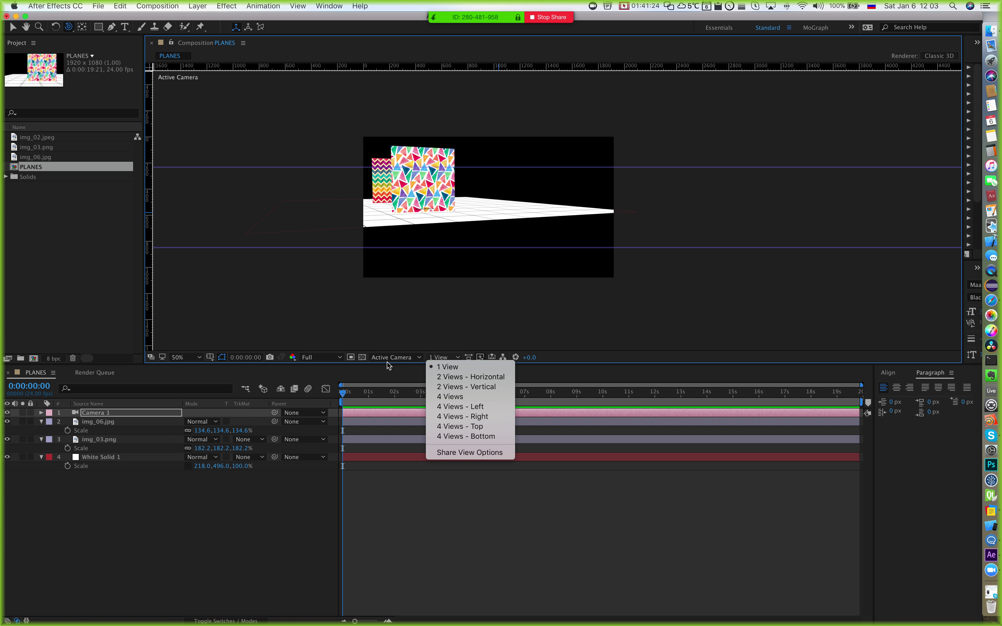
pyautogui.click(595, 354)
pyautogui.click(443, 357)
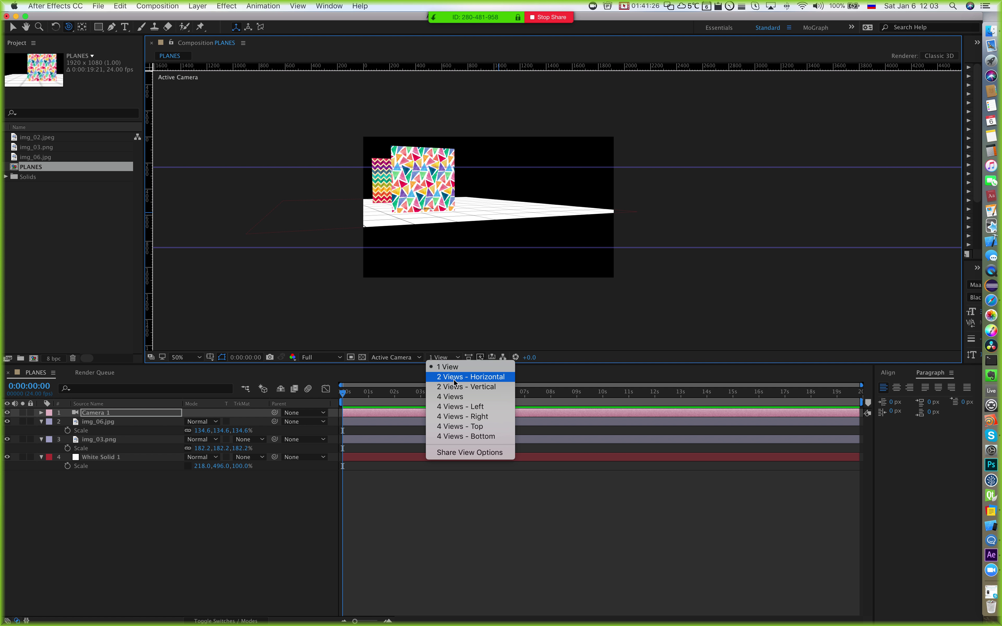
pyautogui.press('Return')
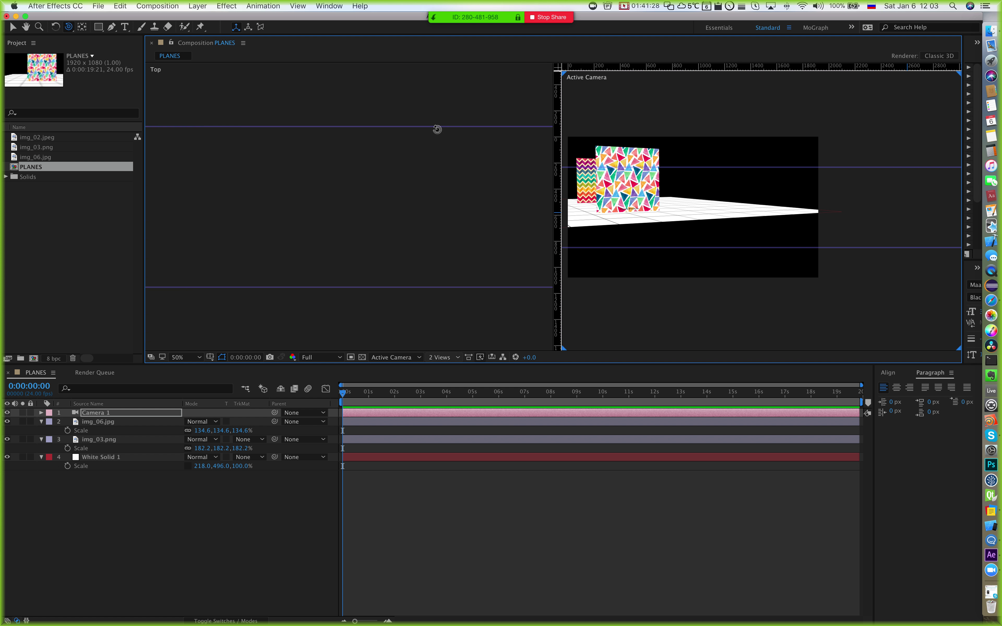
# Step: In the Top view, move Camera 1 to the left and closer to the floor so both planes are separately in frame
pyautogui.scroll(-5, 409, 169)
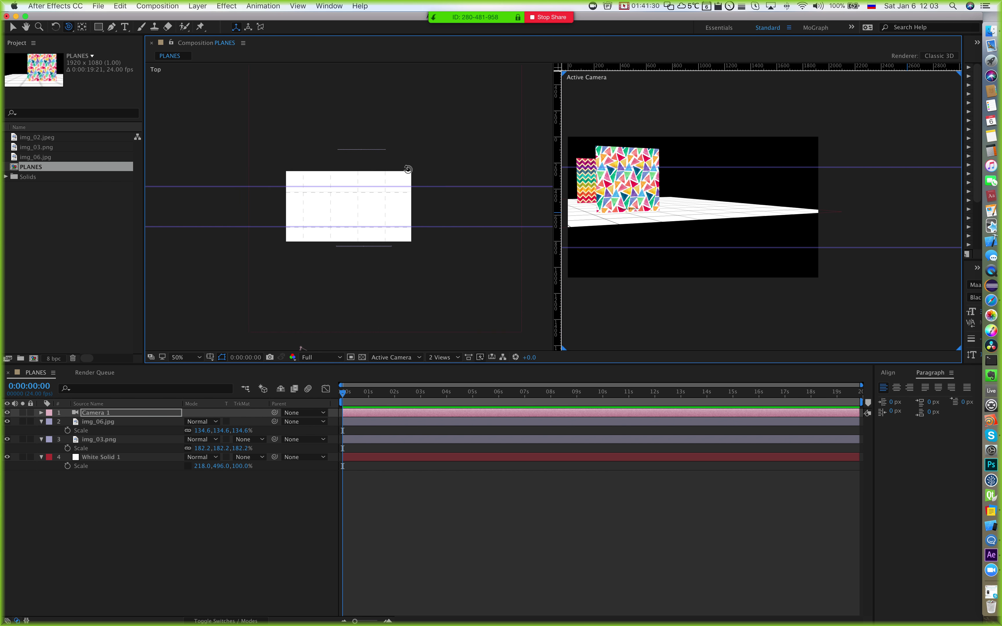
pyautogui.click(14, 29)
pyautogui.moveTo(420, 247); pyautogui.dragTo(434, 185)
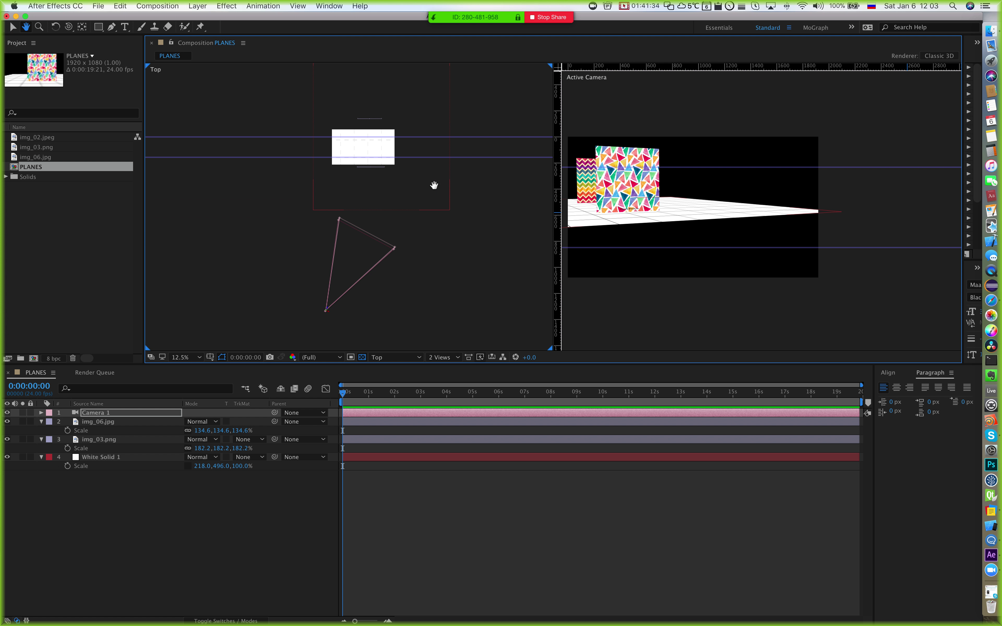
pyautogui.press('v')
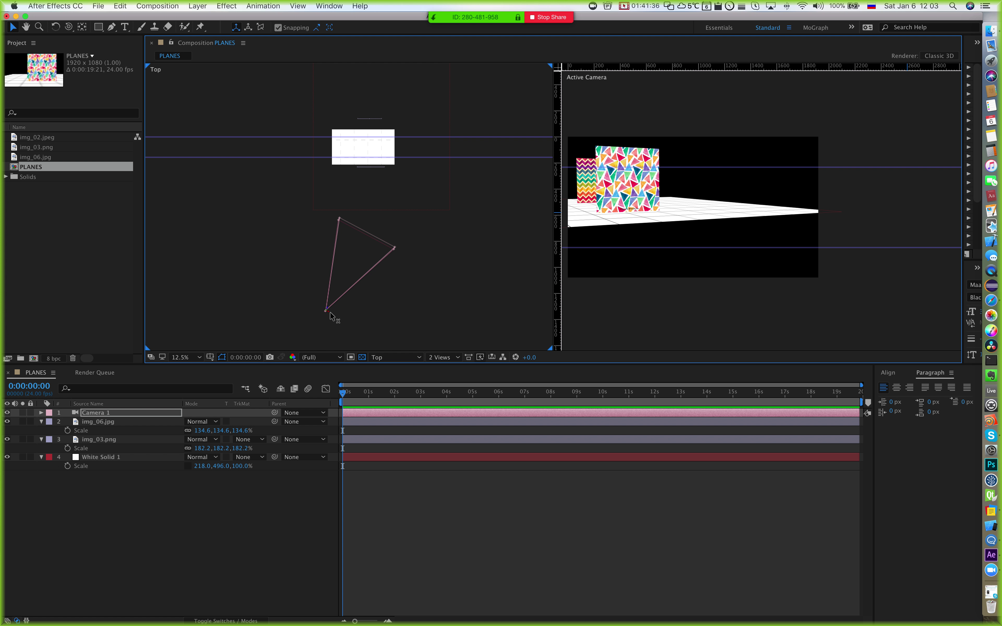
pyautogui.moveTo(329, 315); pyautogui.dragTo(299, 270)
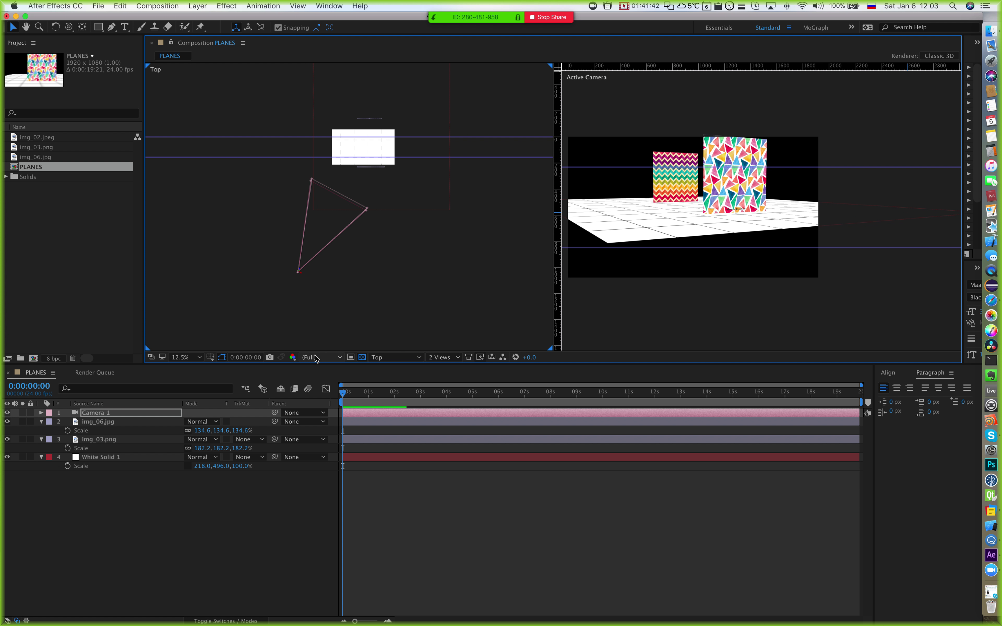
# Step: Change the Top view to Front and raise Camera 1 there so it sees more of the floor
pyautogui.click(397, 357)
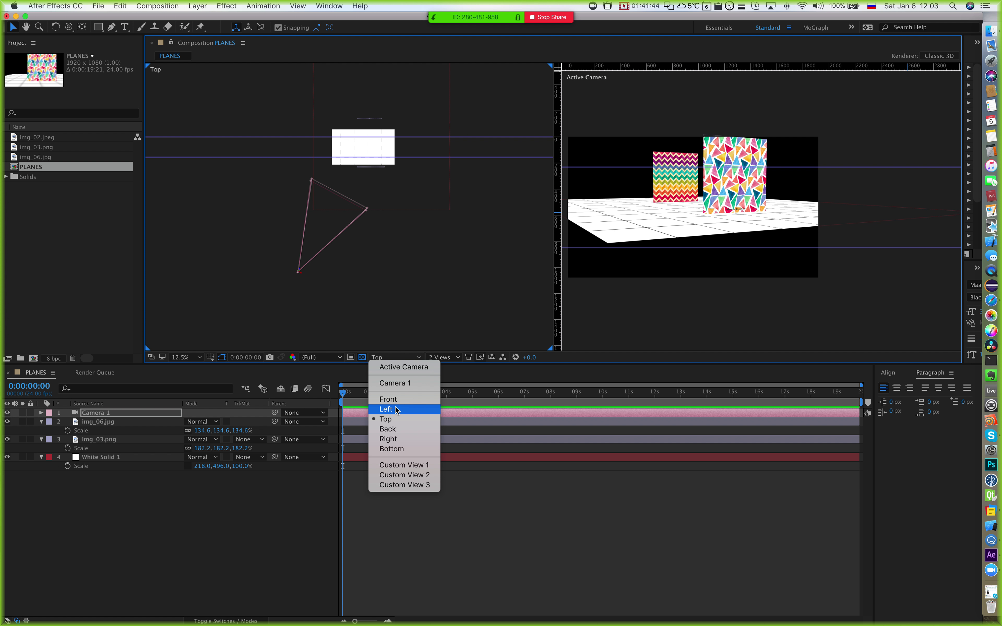
pyautogui.click(389, 399)
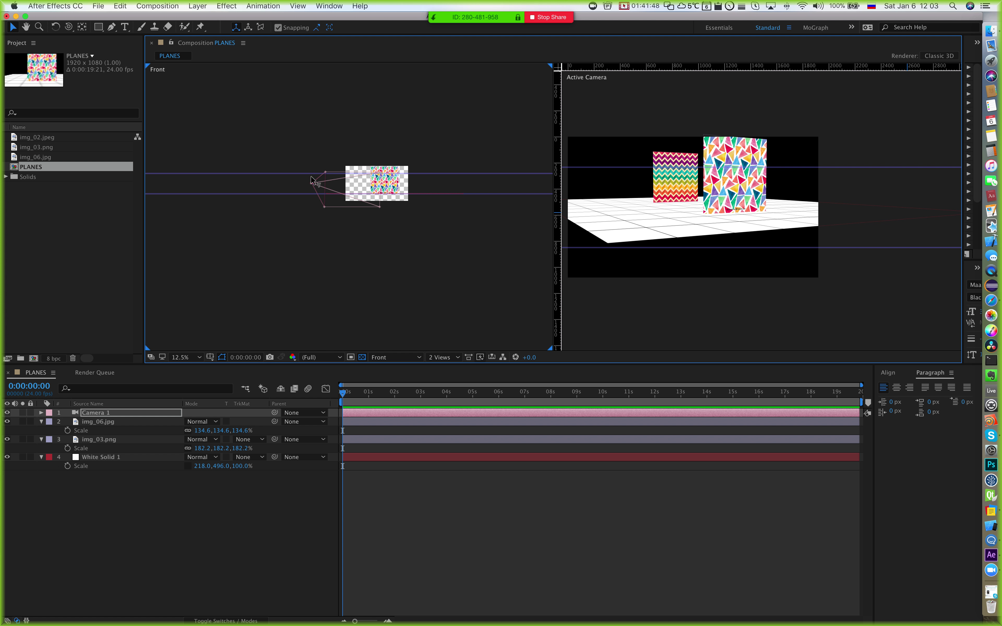
pyautogui.moveTo(311, 185); pyautogui.dragTo(311, 172)
pyautogui.press('.')
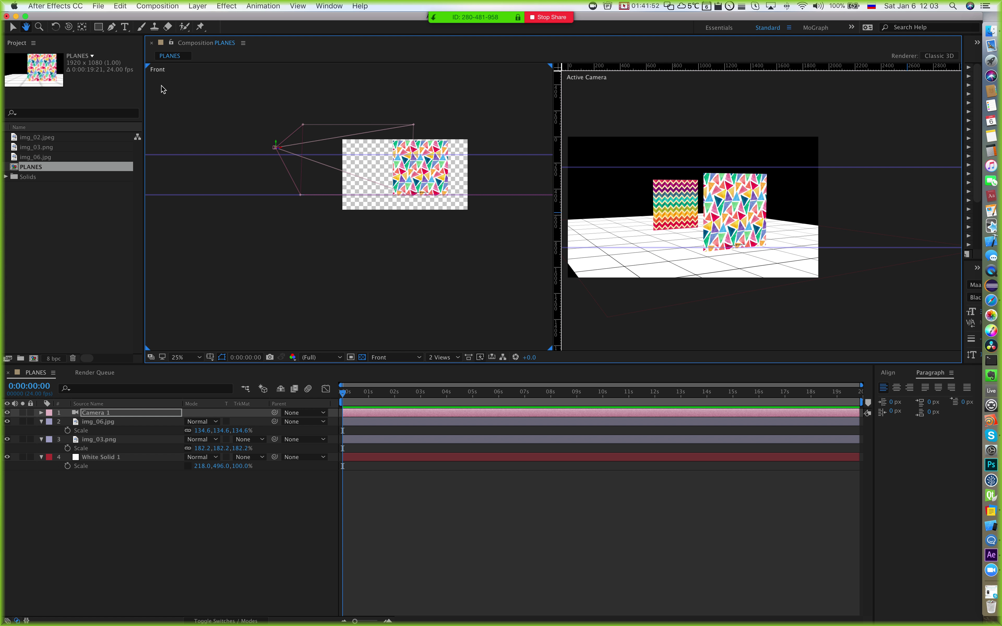
# Step: Reveal Camera 1's rotation properties and set its Y Rotation to 10°
pyautogui.click(69, 27)
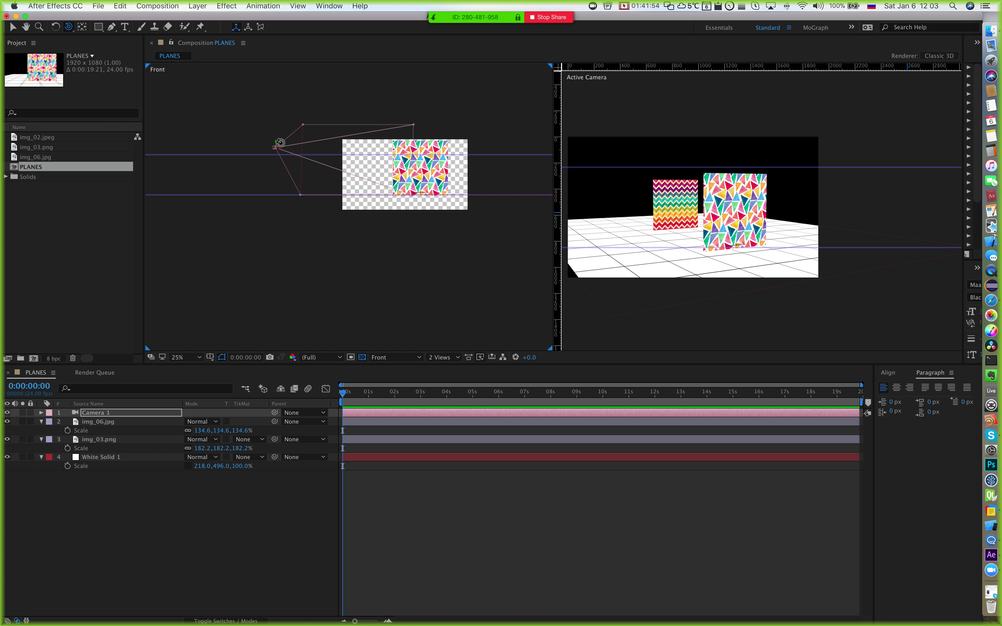
pyautogui.click(55, 27)
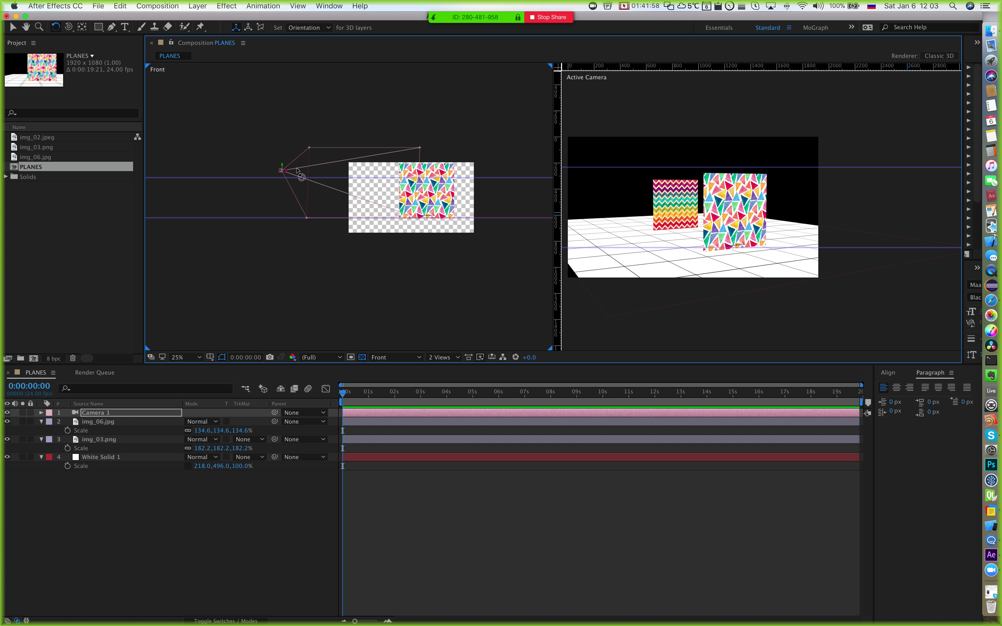
pyautogui.scroll(2, 297, 172)
pyautogui.scroll(-1, 296, 181)
pyautogui.press('r')
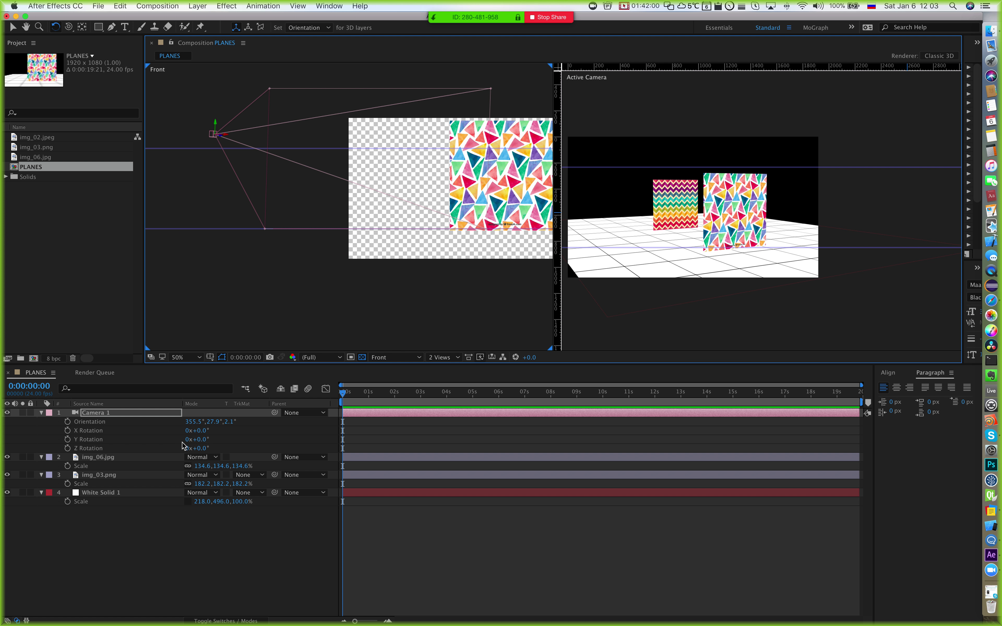
pyautogui.moveTo(205, 431)
pyautogui.mouseDown()
pyautogui.moveTo(190, 429)
pyautogui.moveTo(205, 438)
pyautogui.mouseUp()
pyautogui.press('super+z')
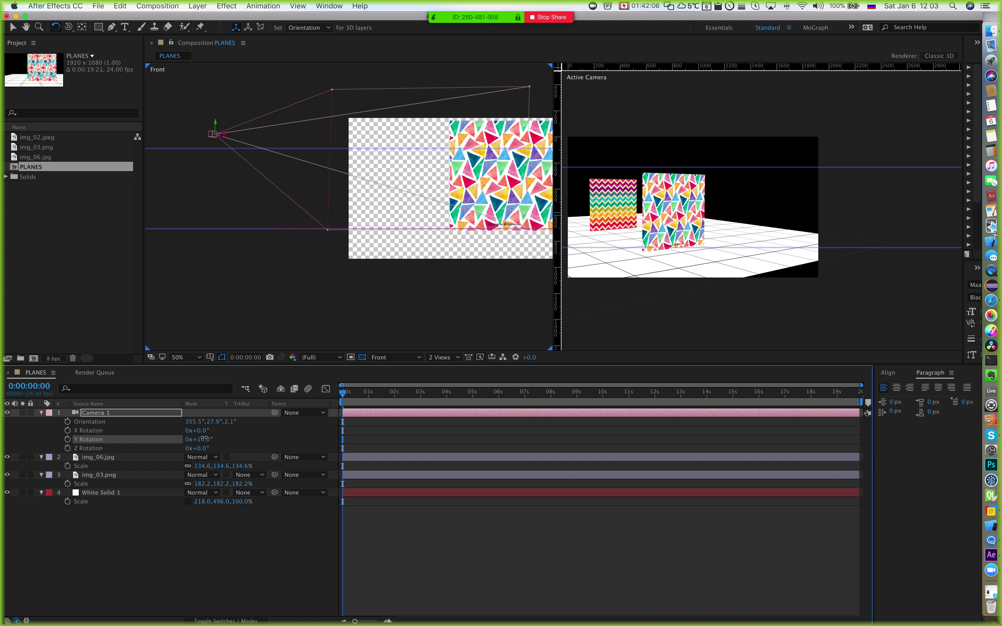
# Step: In the Front view, move Camera 1 slightly farther left, away from the planes
pyautogui.press('v')
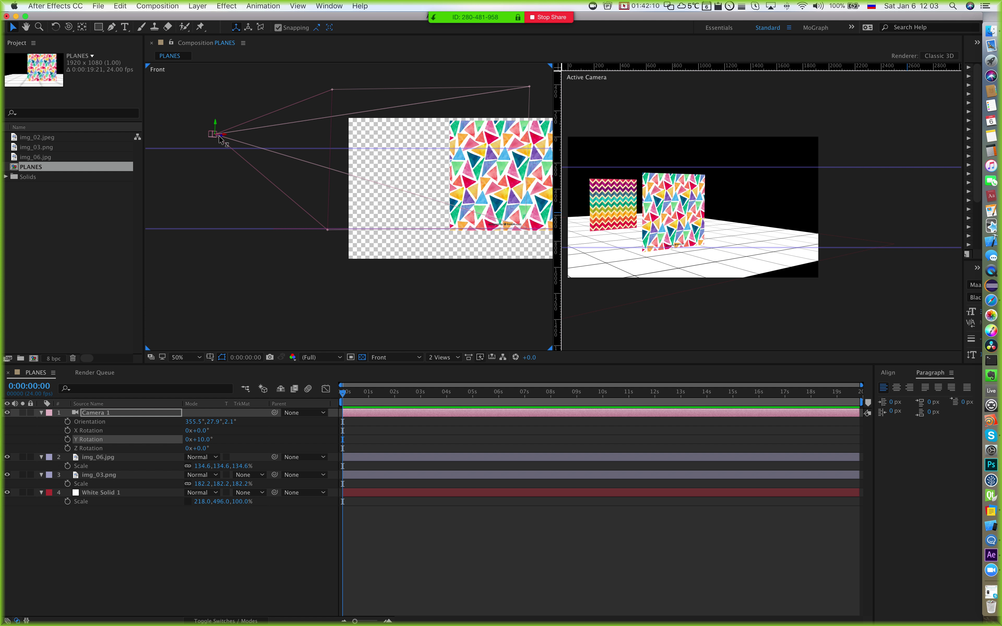
pyautogui.moveTo(212, 137); pyautogui.dragTo(203, 138)
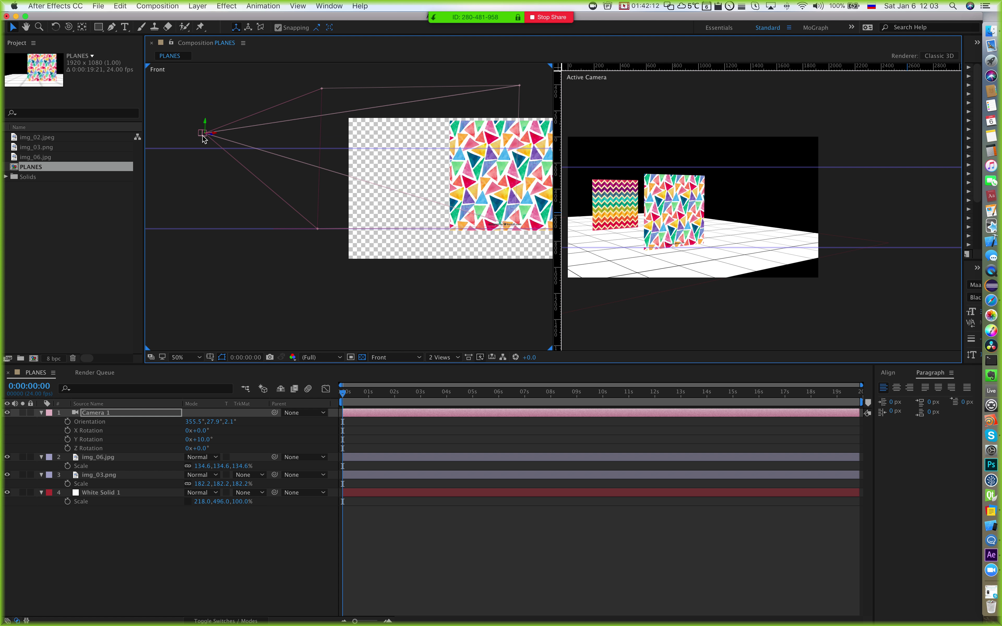
pyautogui.moveTo(309, 166); pyautogui.dragTo(277, 165)
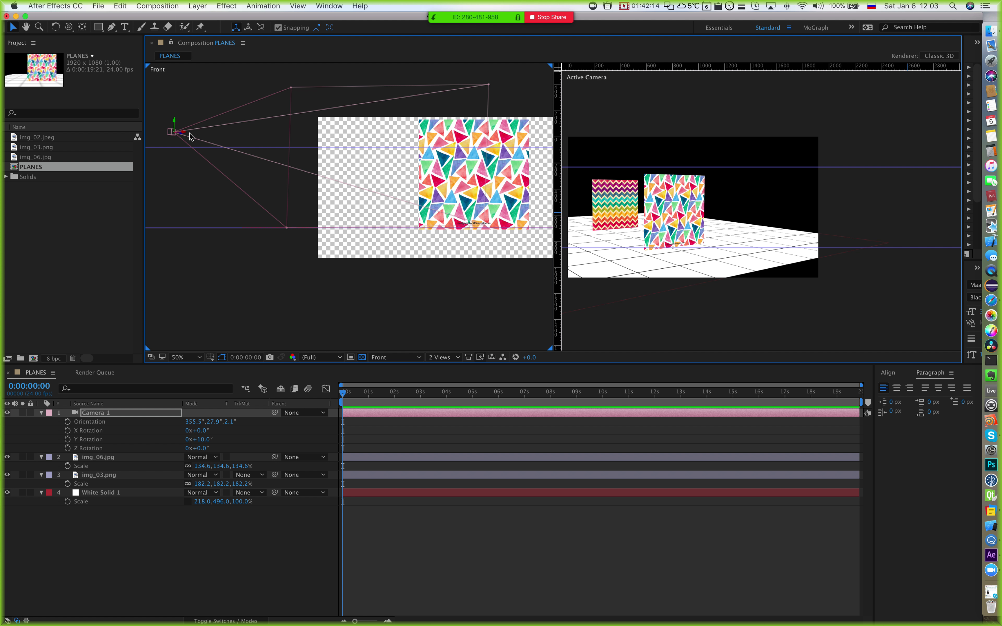
pyautogui.moveTo(722, 257); pyautogui.dragTo(735, 260)
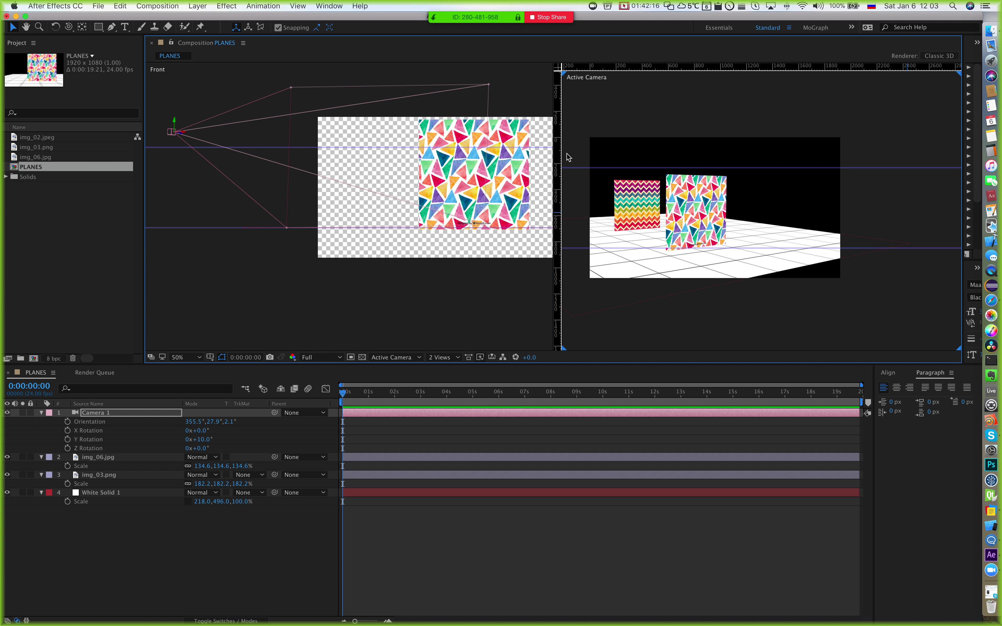
# Step: Change the Front view to Left so Camera 1 is seen from the side, and deselect the camera
pyautogui.moveTo(464, 221); pyautogui.dragTo(323, 306)
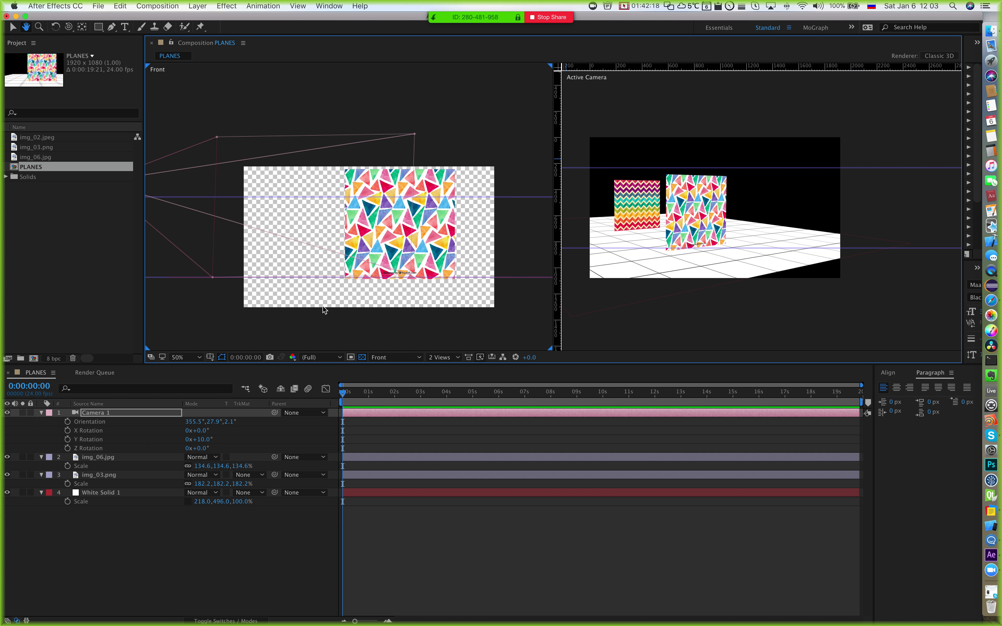
pyautogui.click(319, 357)
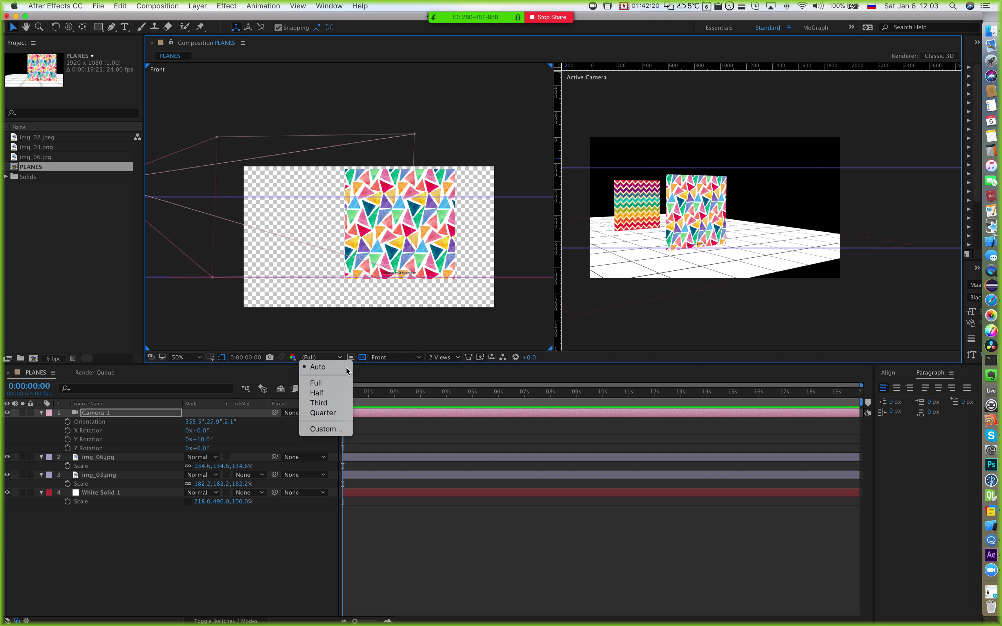
pyautogui.click(379, 364)
pyautogui.click(385, 358)
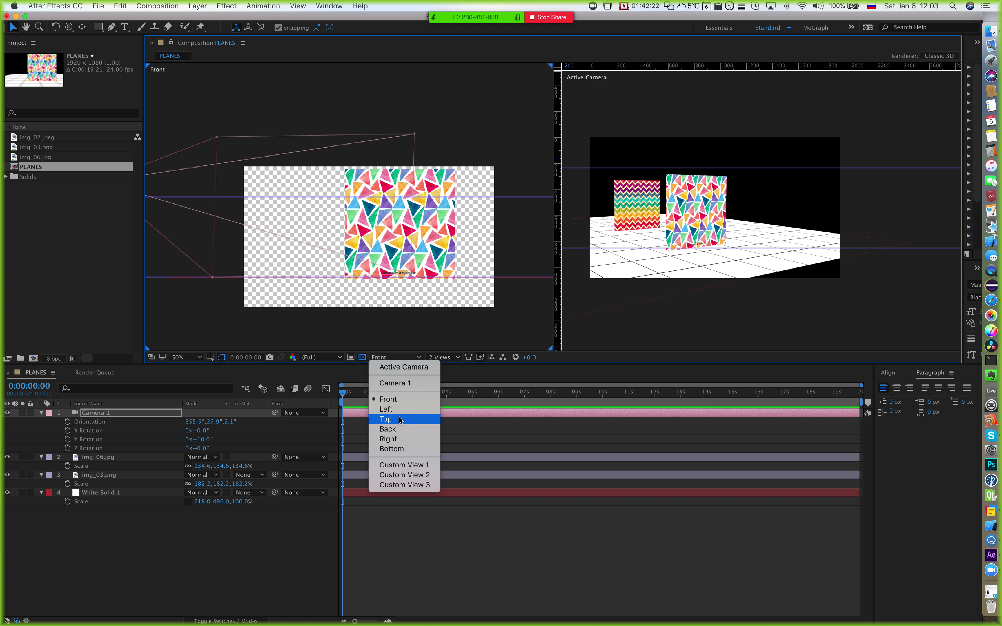
pyautogui.click(393, 416)
pyautogui.hscroll(4, 380, 192)
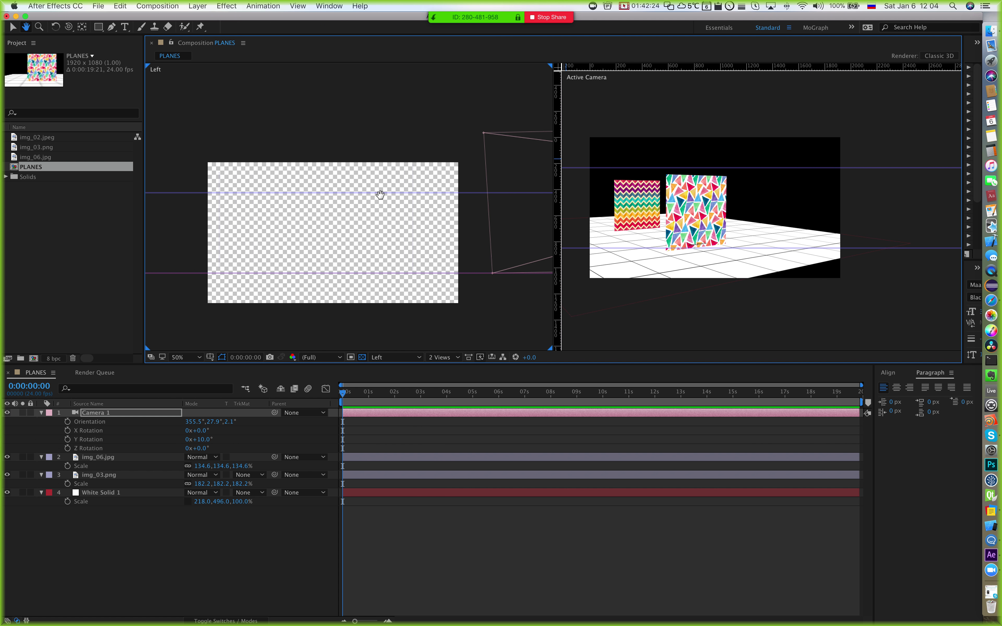
pyautogui.scroll(-2, 353, 188)
pyautogui.moveTo(420, 213); pyautogui.dragTo(389, 212)
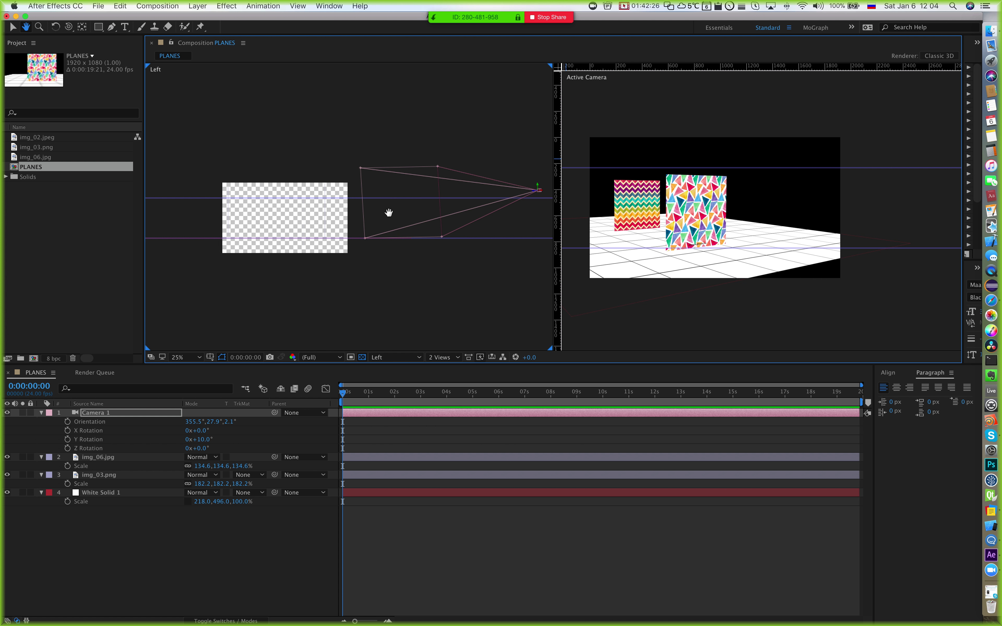
pyautogui.moveTo(691, 245); pyautogui.dragTo(750, 252)
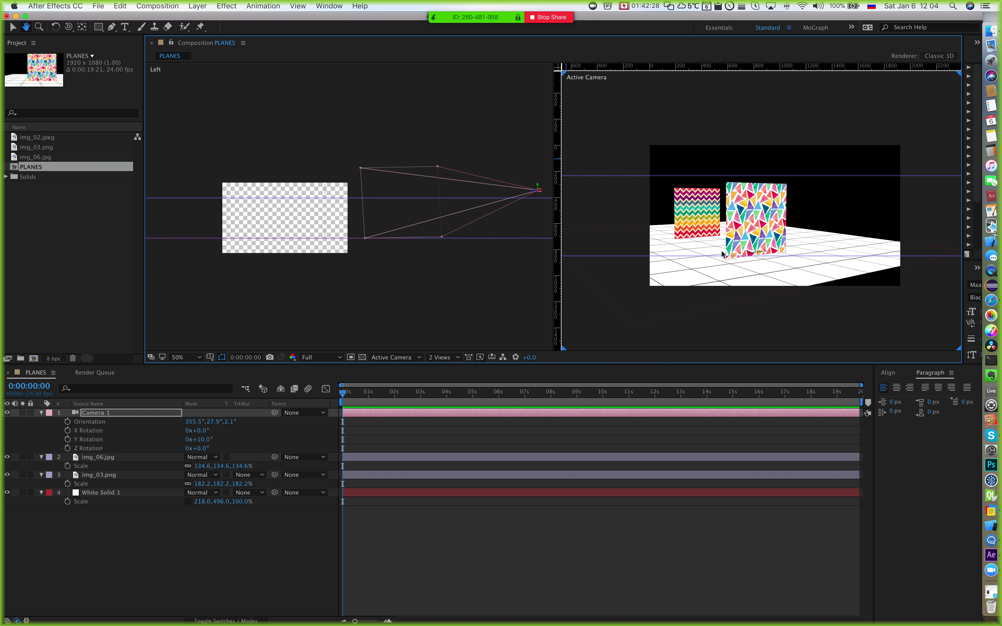
pyautogui.click(613, 241)
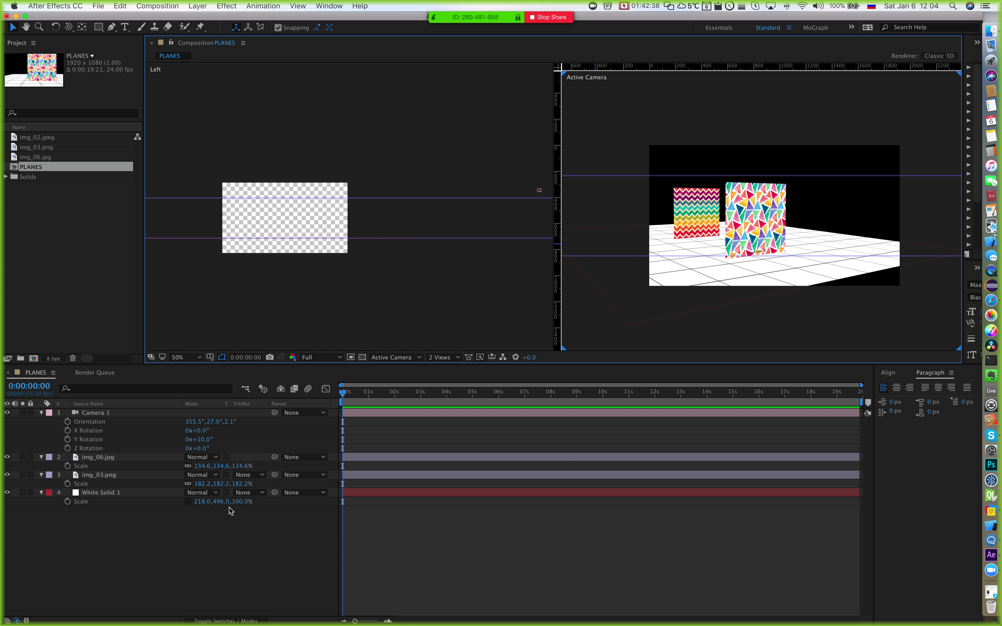
pyautogui.rightClick(202, 540)
pyautogui.click(153, 539)
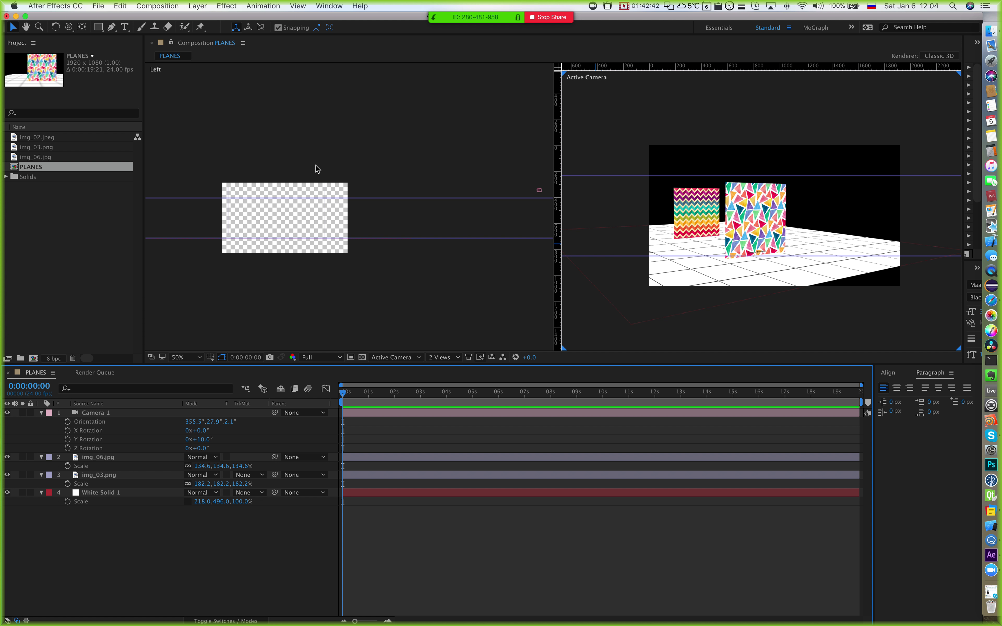
pyautogui.click(197, 6)
pyautogui.moveTo(203, 20)
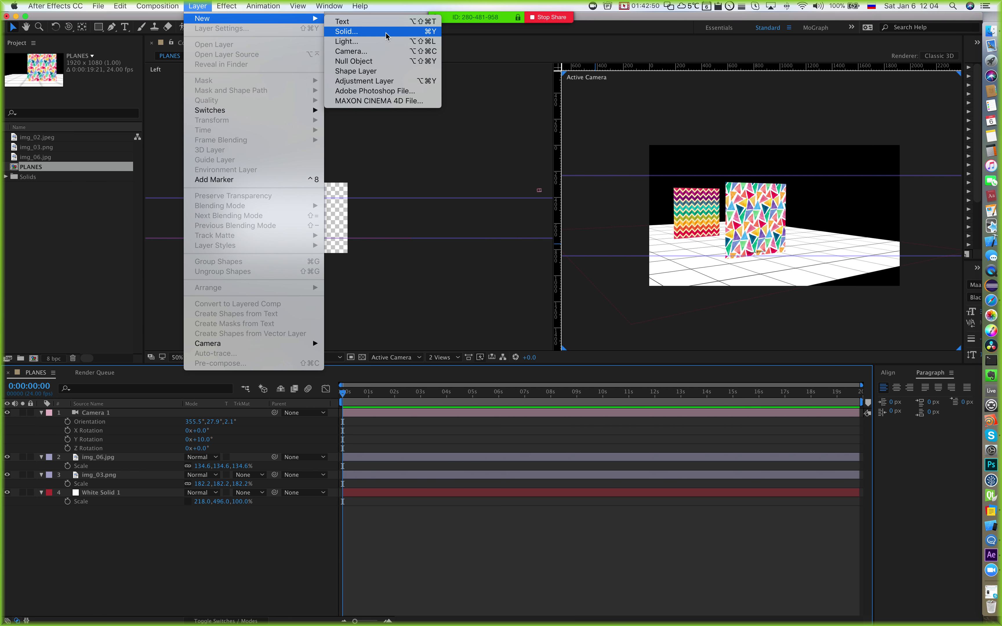
pyautogui.click(163, 534)
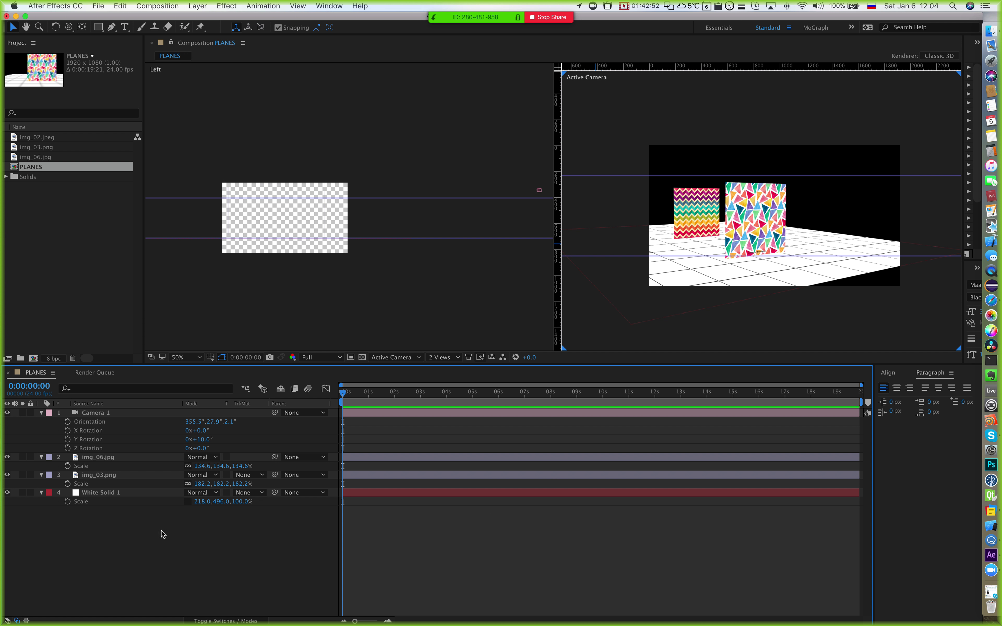
pyautogui.rightClick(171, 546)
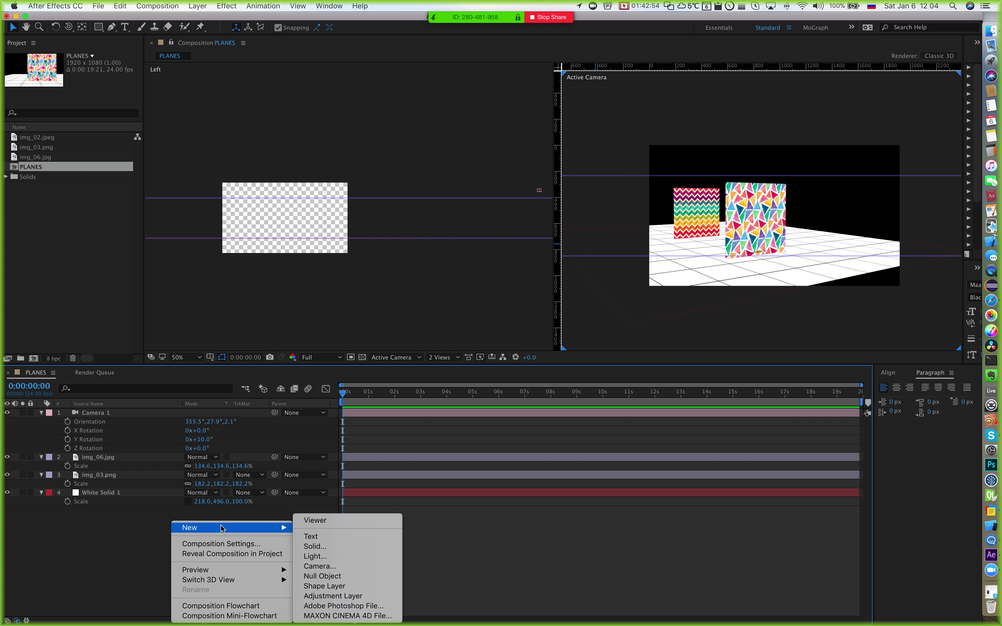
pyautogui.click(101, 537)
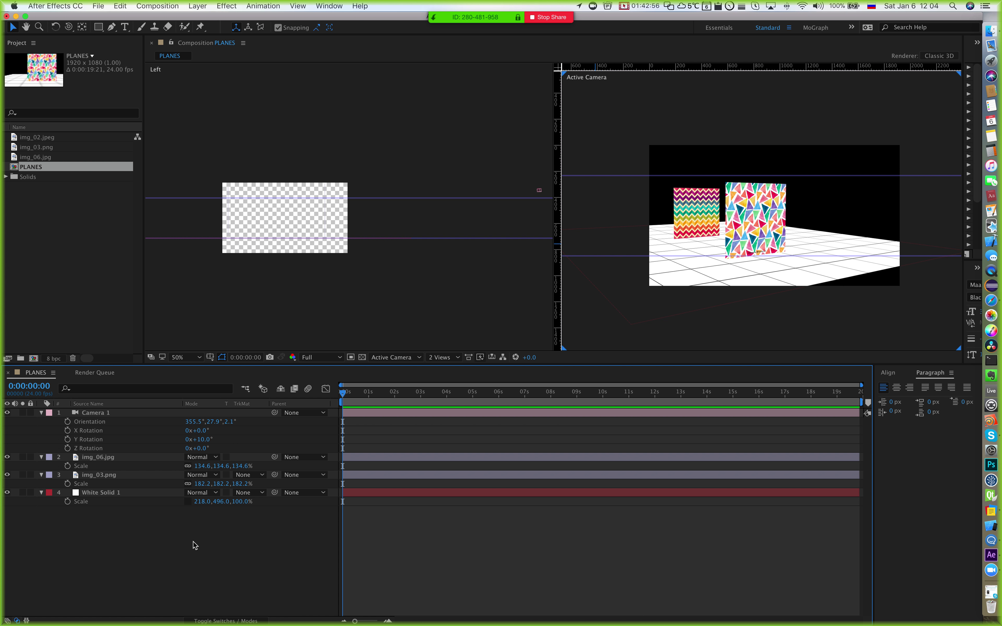
# Step: Start a new light layer in the PLANES composition and set its light type to Ambient
pyautogui.rightClick(193, 521)
pyautogui.moveTo(208, 529)
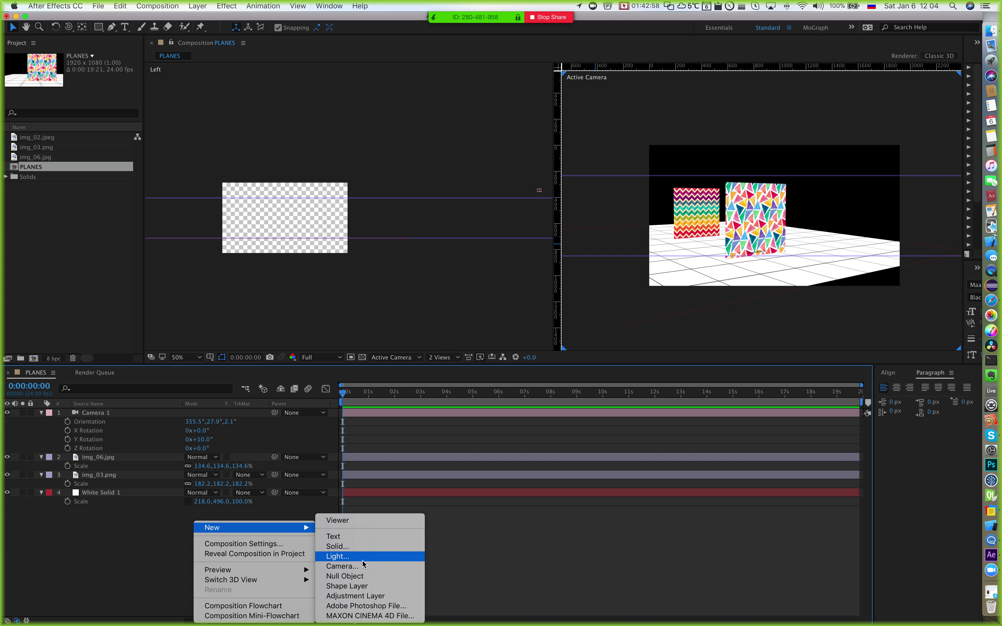
pyautogui.click(341, 559)
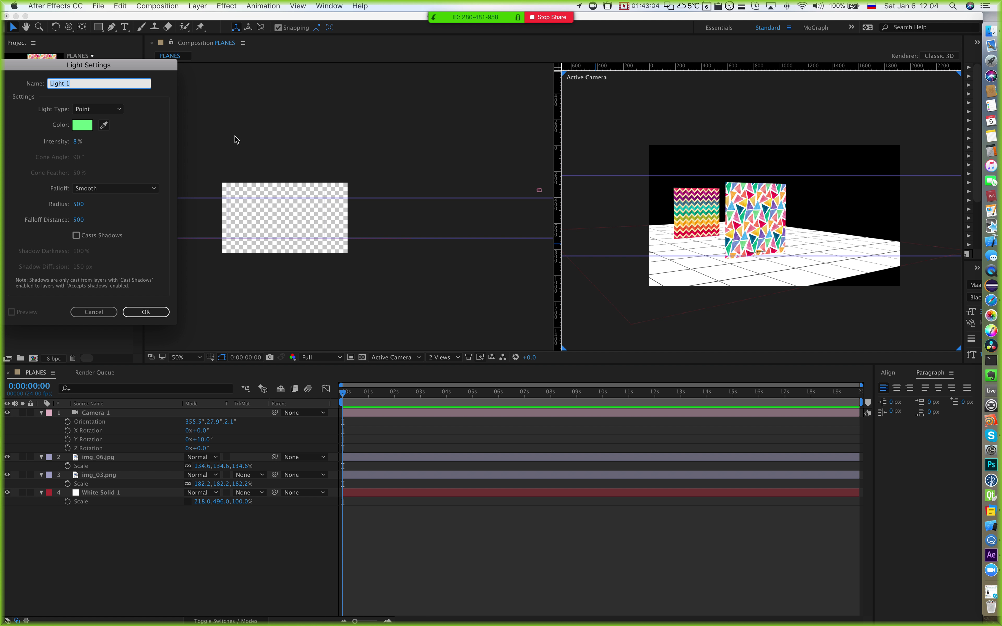
pyautogui.moveTo(116, 65); pyautogui.dragTo(391, 94)
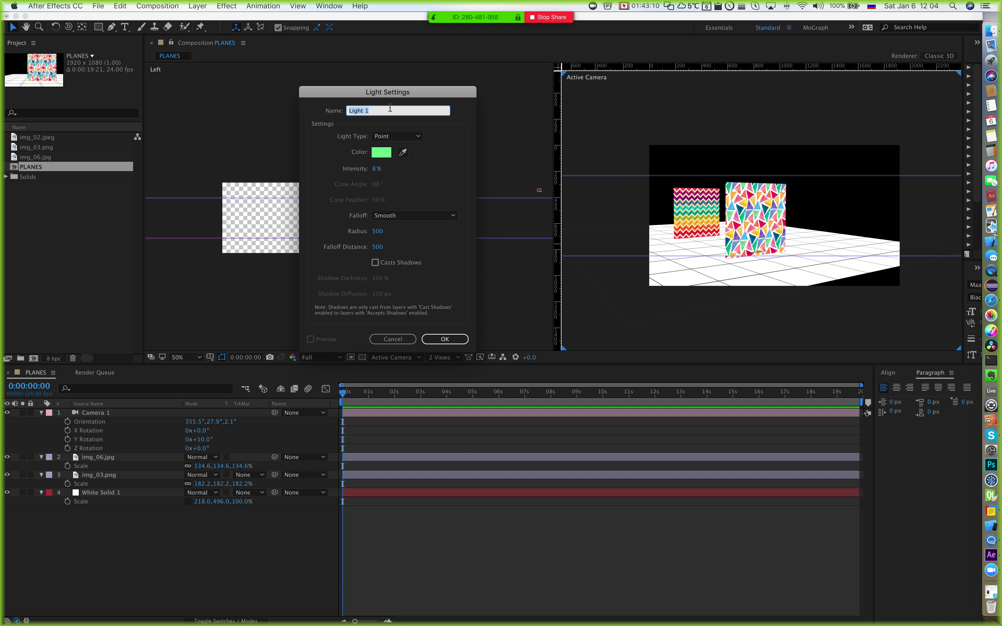
pyautogui.moveTo(394, 94); pyautogui.dragTo(426, 94)
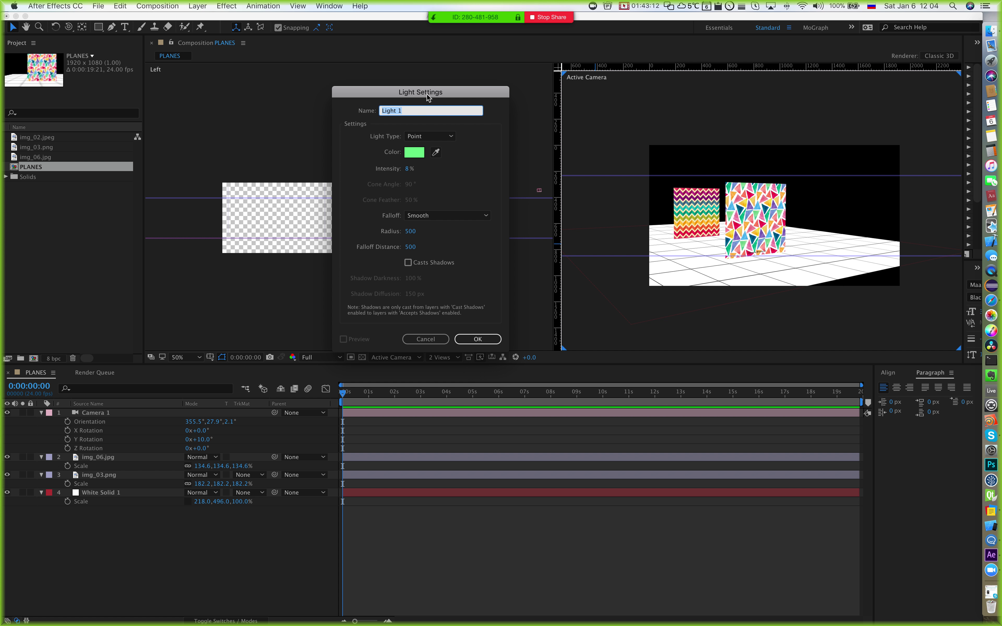
pyautogui.click(450, 137)
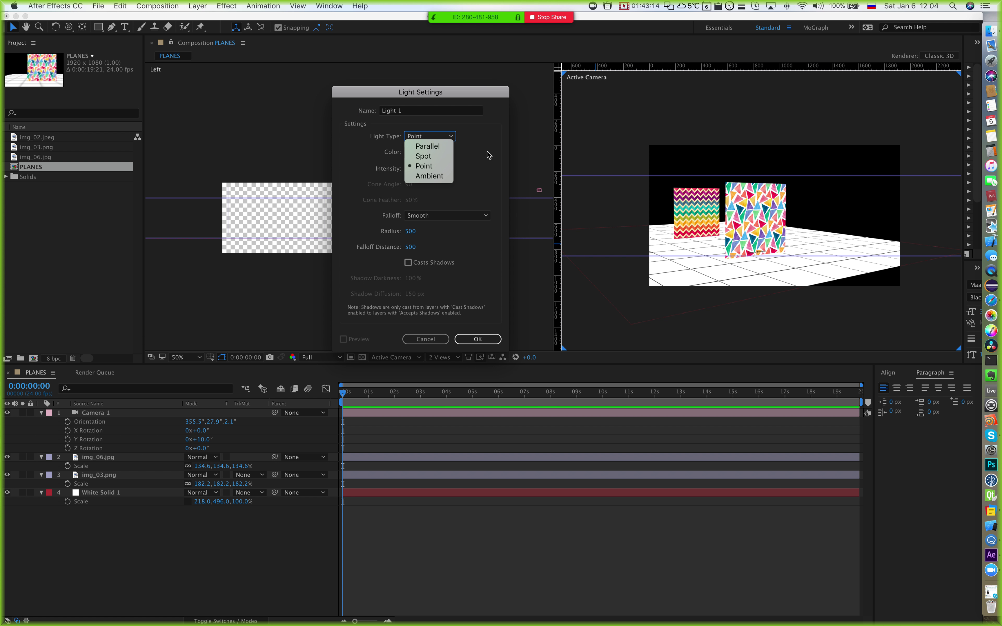
pyautogui.click(486, 151)
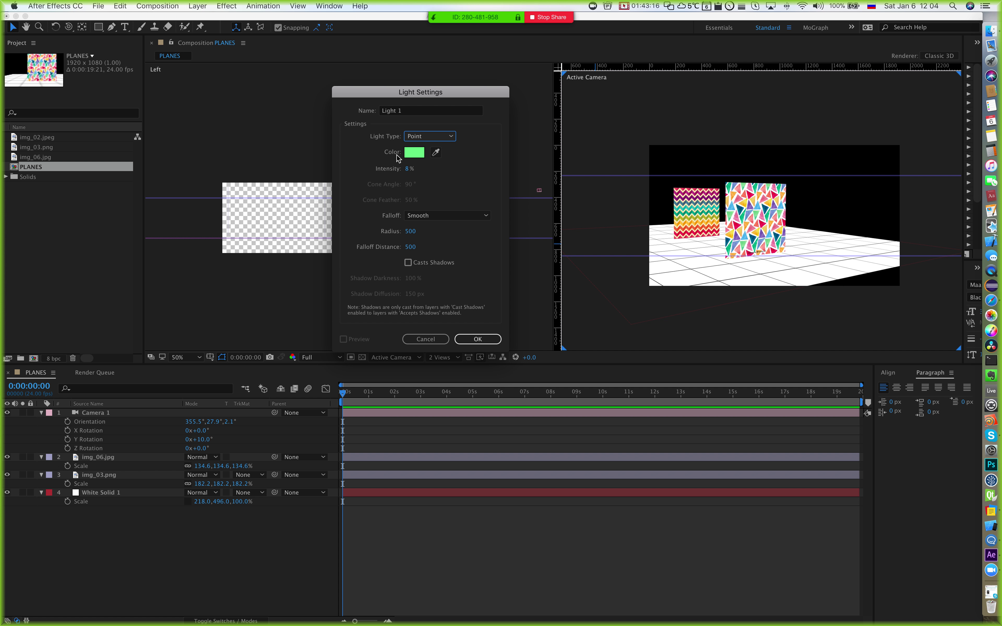
pyautogui.click(431, 135)
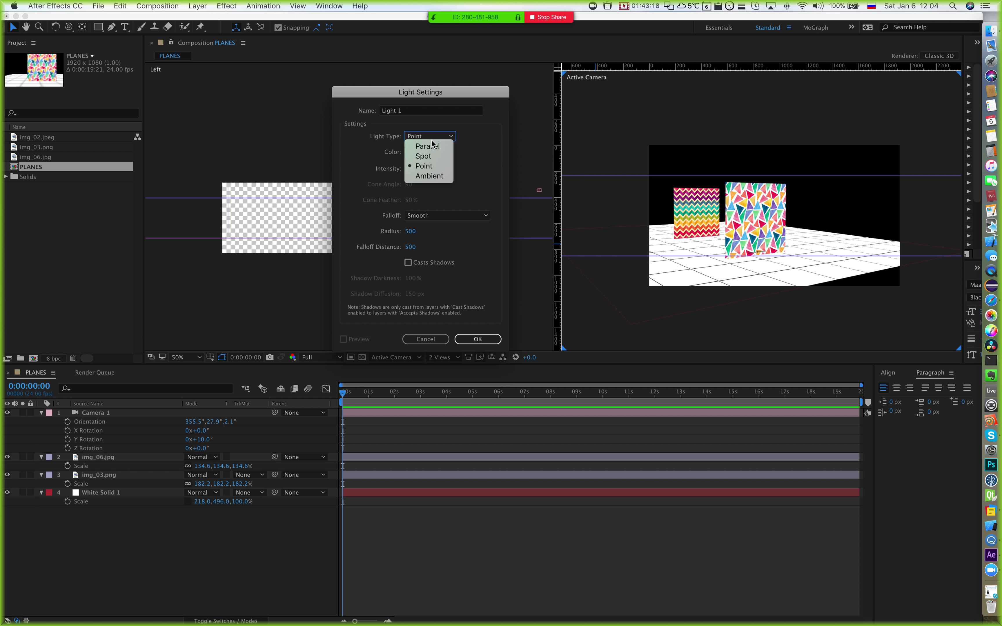
pyautogui.click(429, 177)
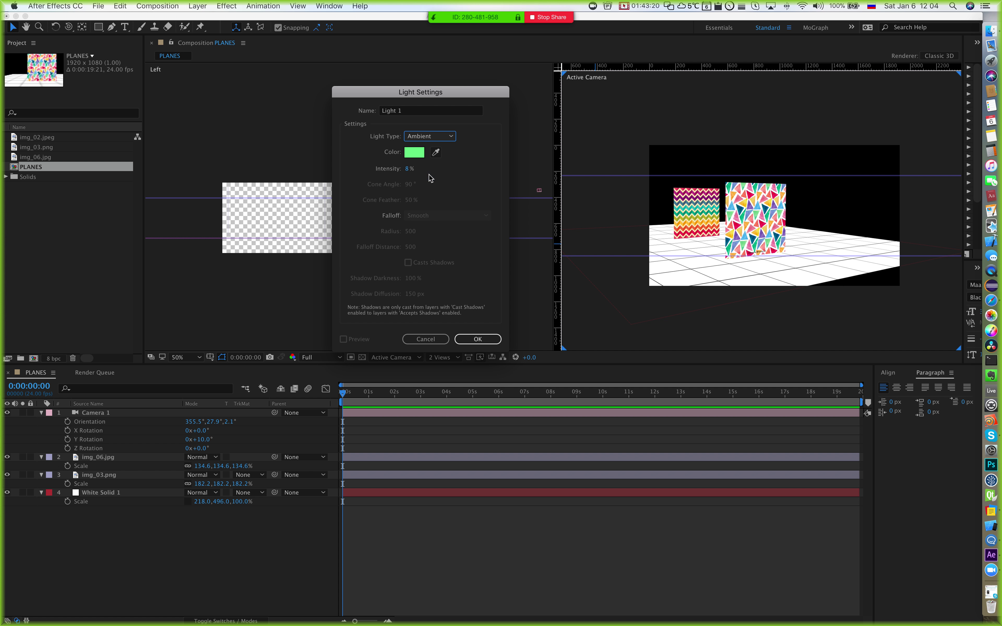
# Step: Change the new light's color to white (FFFFFF)
pyautogui.moveTo(442, 94); pyautogui.dragTo(412, 99)
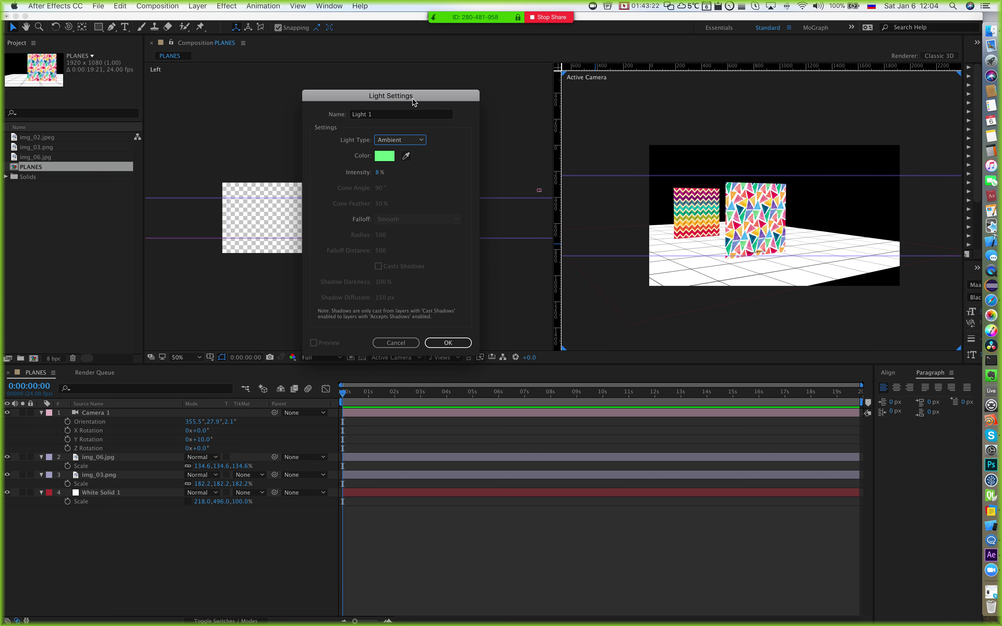
pyautogui.click(382, 156)
pyautogui.moveTo(276, 415); pyautogui.dragTo(275, 536)
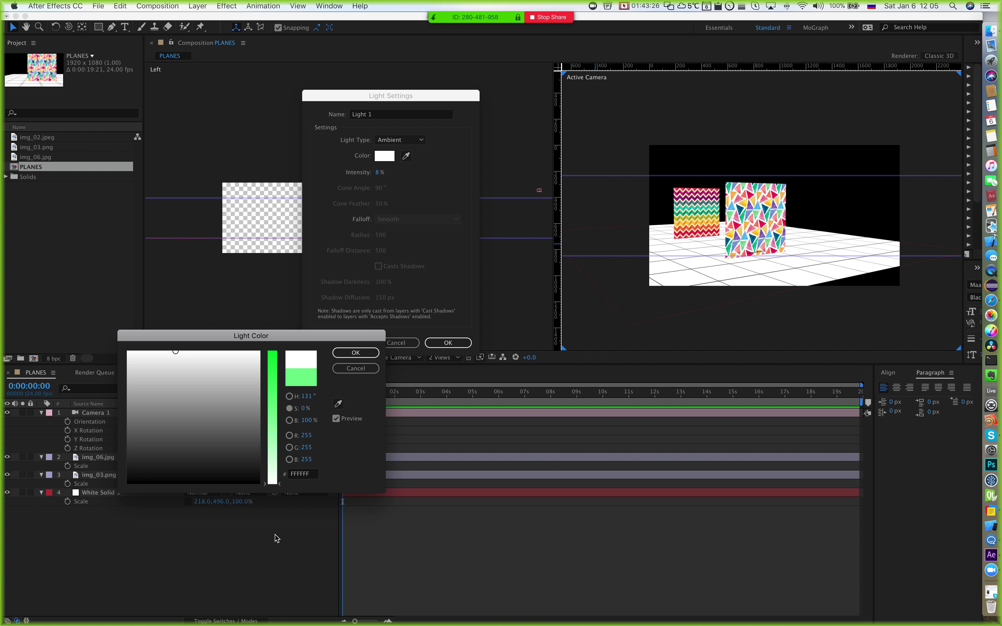
pyautogui.click(356, 352)
# Step: Set the ambient light's intensity to 100% and create the light layer
pyautogui.moveTo(378, 173); pyautogui.dragTo(394, 175)
pyautogui.click(393, 175)
pyautogui.write('100')
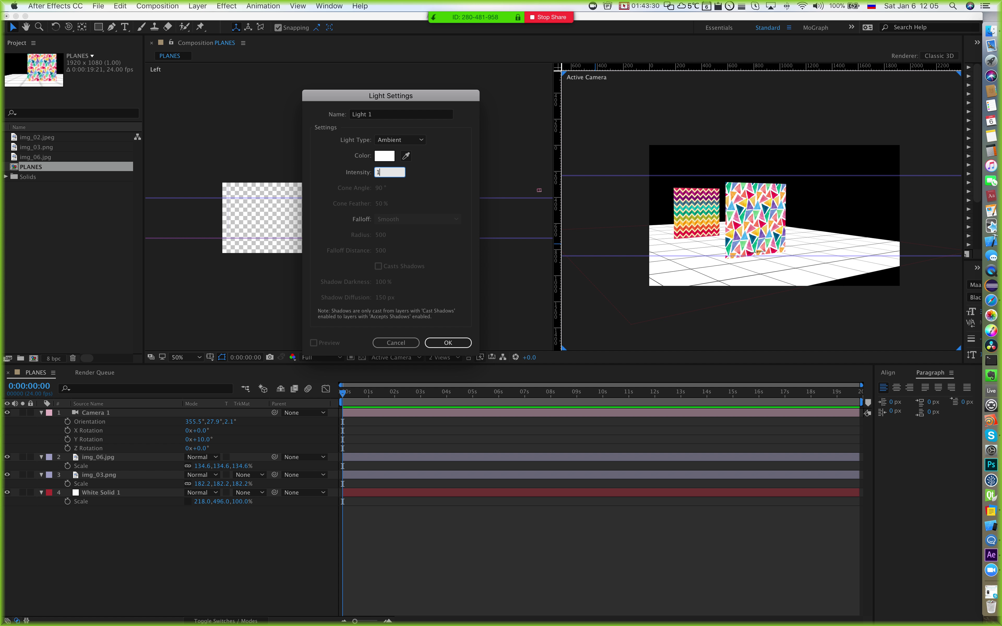
pyautogui.click(429, 181)
pyautogui.click(445, 343)
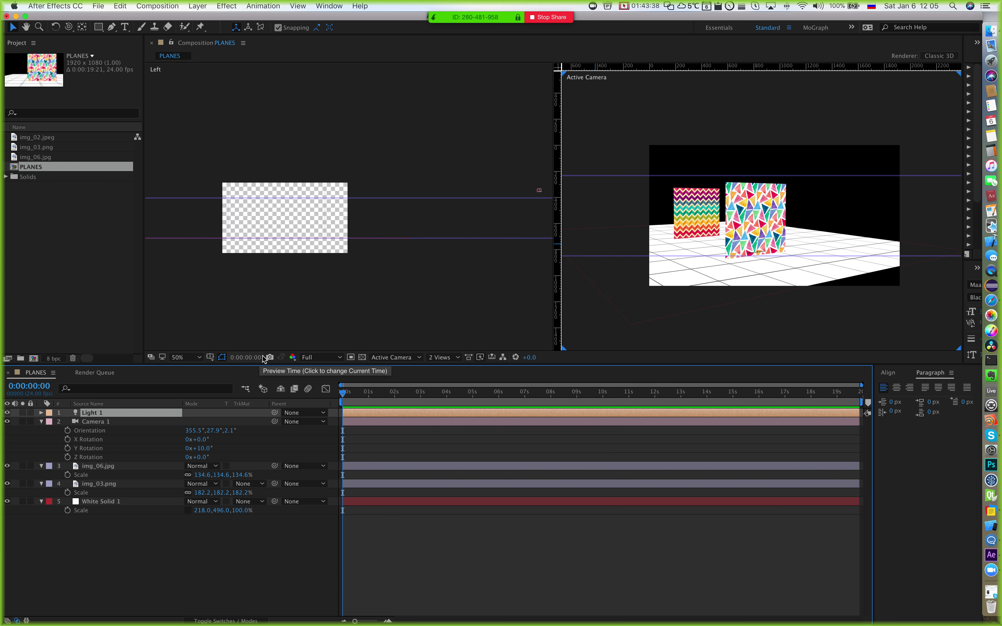
pyautogui.moveTo(725, 293); pyautogui.dragTo(729, 292)
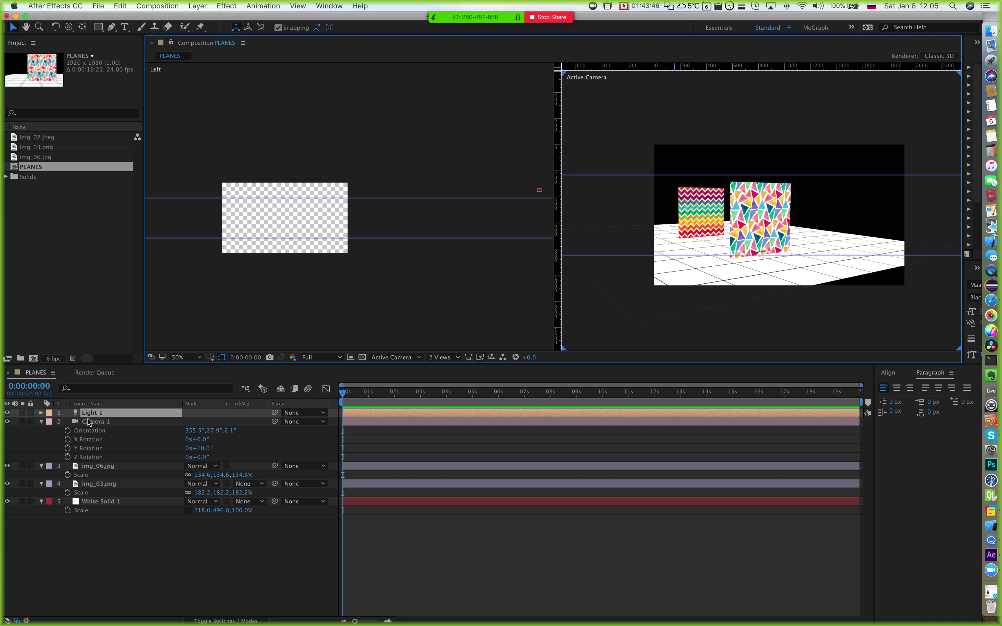
pyautogui.press('h')
pyautogui.moveTo(801, 194); pyautogui.dragTo(806, 193)
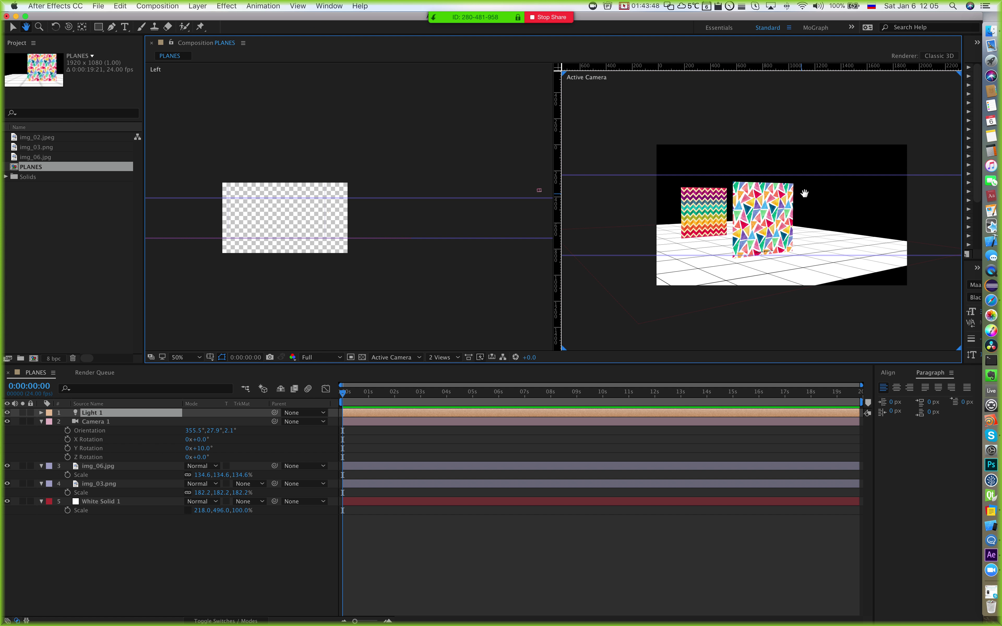
pyautogui.press('v')
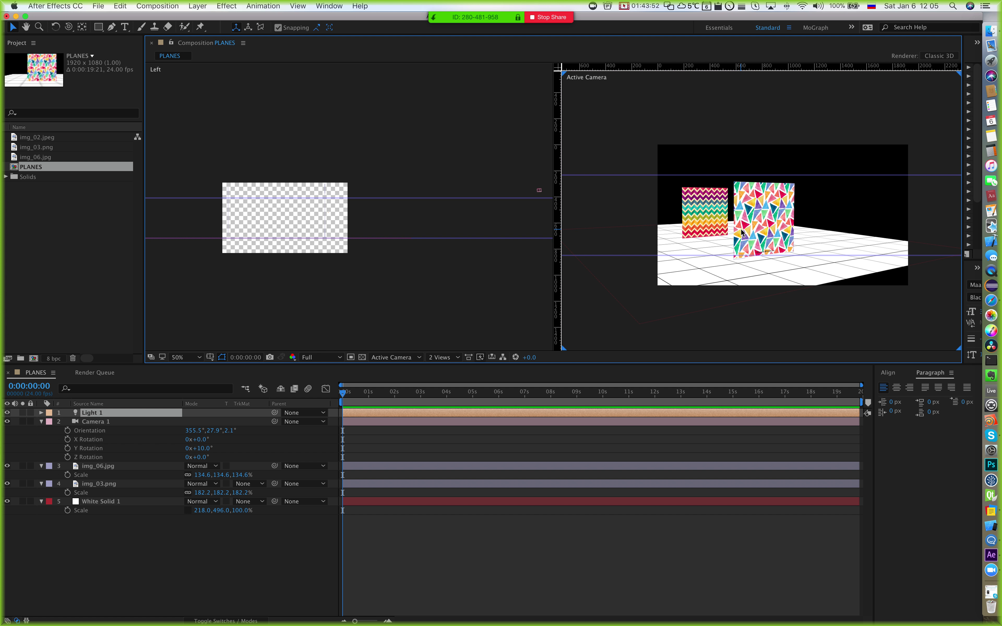
# Step: Open the settings of Light 1 and set its intensity to 106%
pyautogui.doubleClick(88, 416)
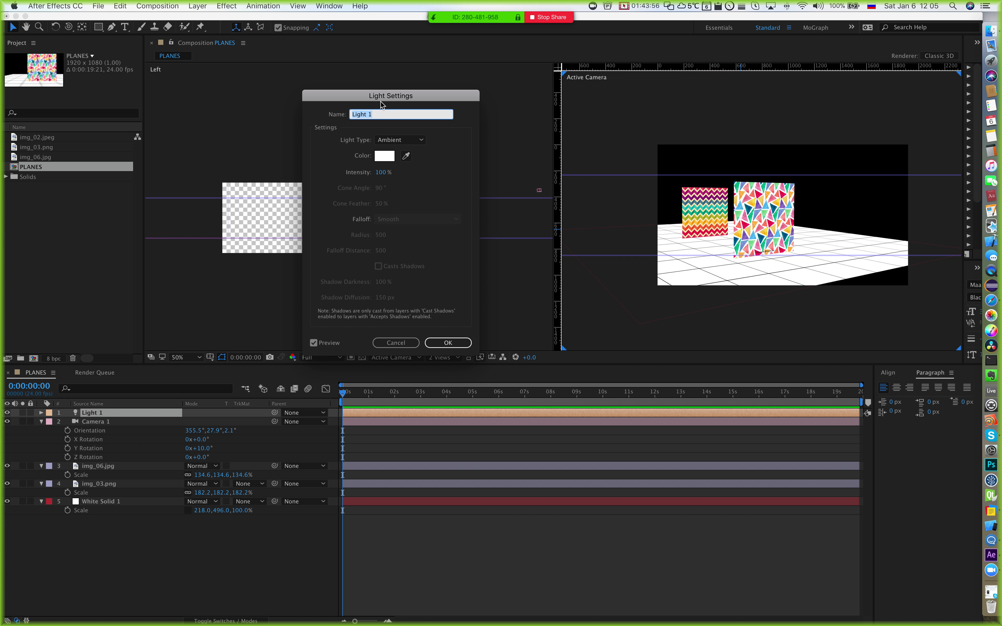
pyautogui.moveTo(380, 101); pyautogui.dragTo(330, 100)
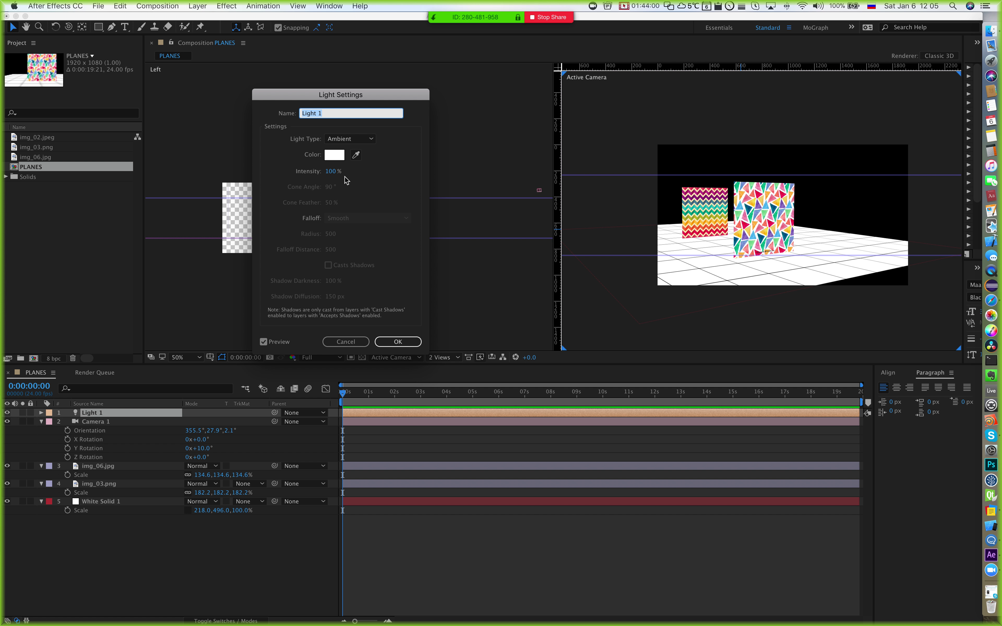
pyautogui.moveTo(330, 171)
pyautogui.mouseDown()
pyautogui.moveTo(312, 172)
pyautogui.moveTo(333, 174)
pyautogui.mouseUp()
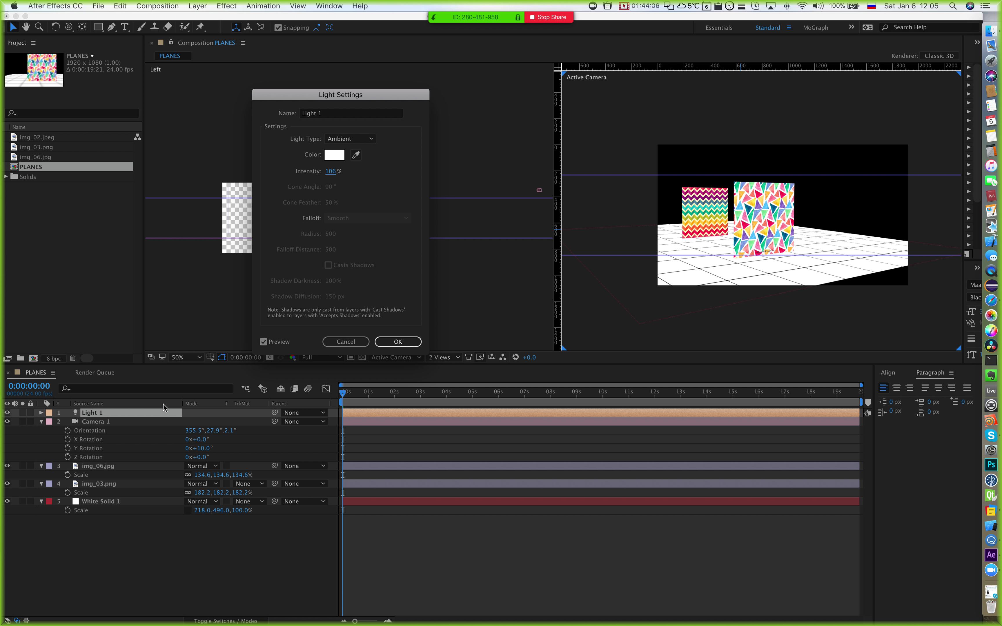
# Step: Change Light 1's color to a light red (FF8383)
pyautogui.click(334, 155)
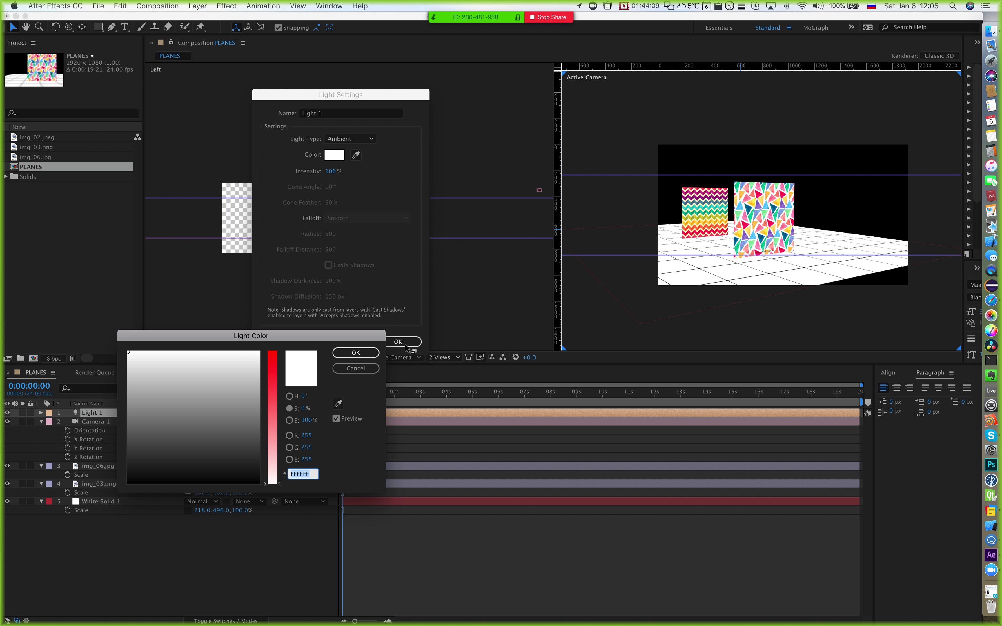
pyautogui.click(269, 418)
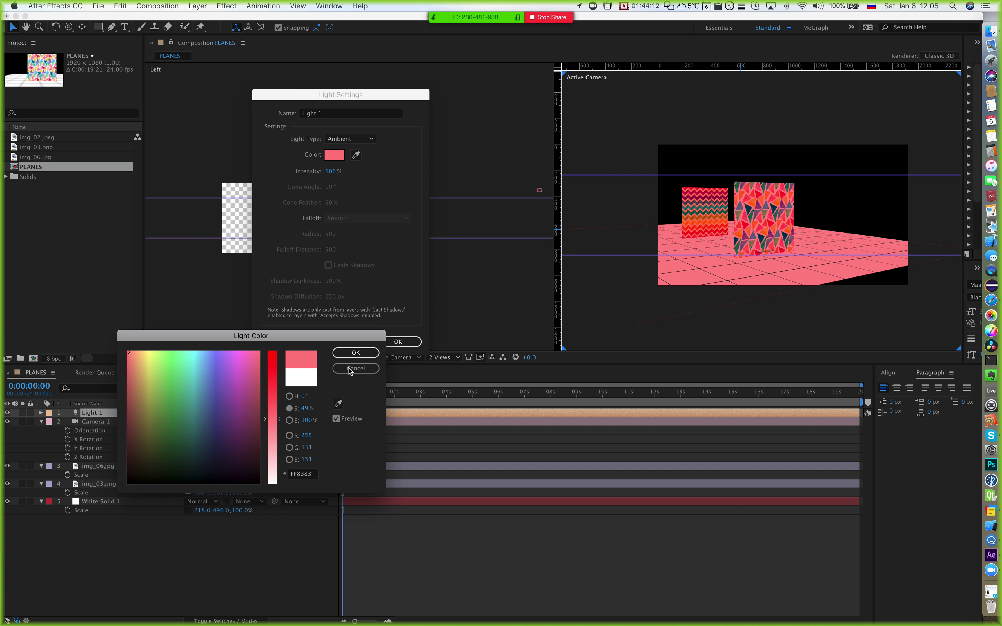
pyautogui.click(355, 352)
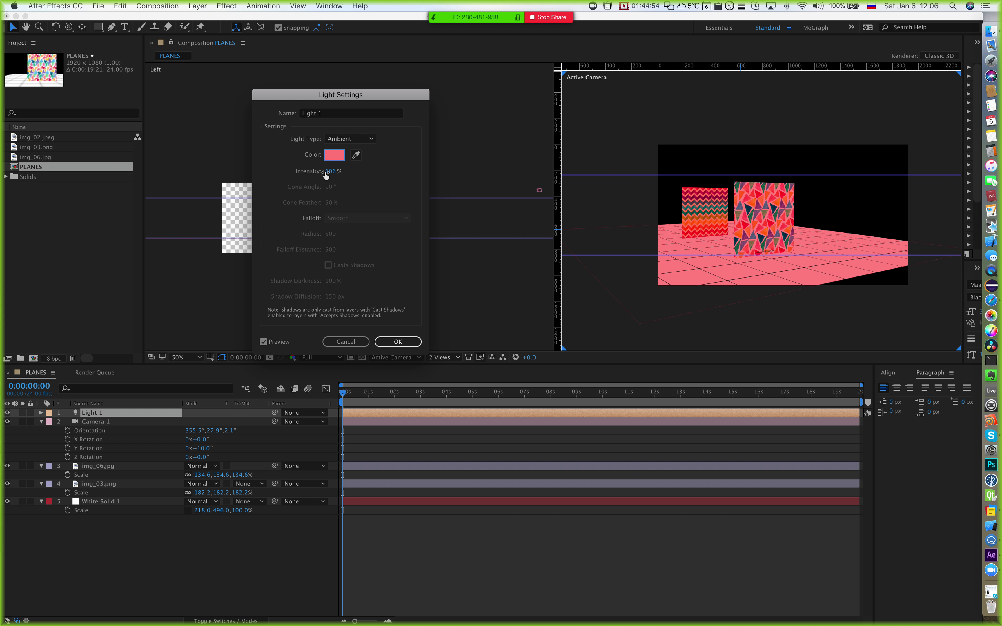
# Step: Raise Light 1's intensity to 107% and change its color to a stronger red (FF3232)
pyautogui.moveTo(326, 174)
pyautogui.mouseDown()
pyautogui.moveTo(371, 176)
pyautogui.moveTo(338, 171)
pyautogui.moveTo(334, 159)
pyautogui.mouseUp()
pyautogui.click(334, 156)
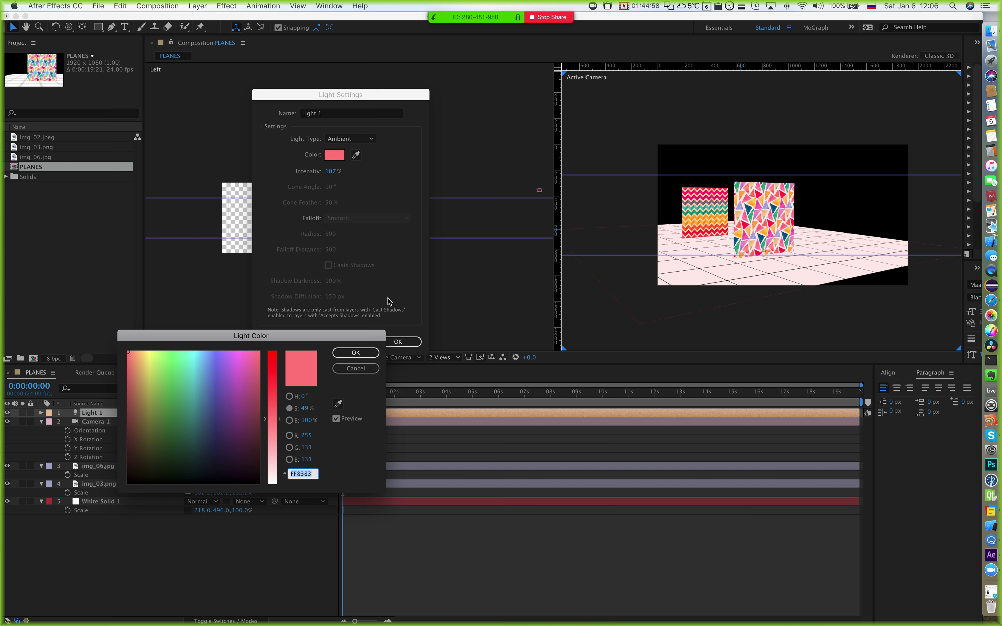
pyautogui.click(274, 393)
pyautogui.click(274, 377)
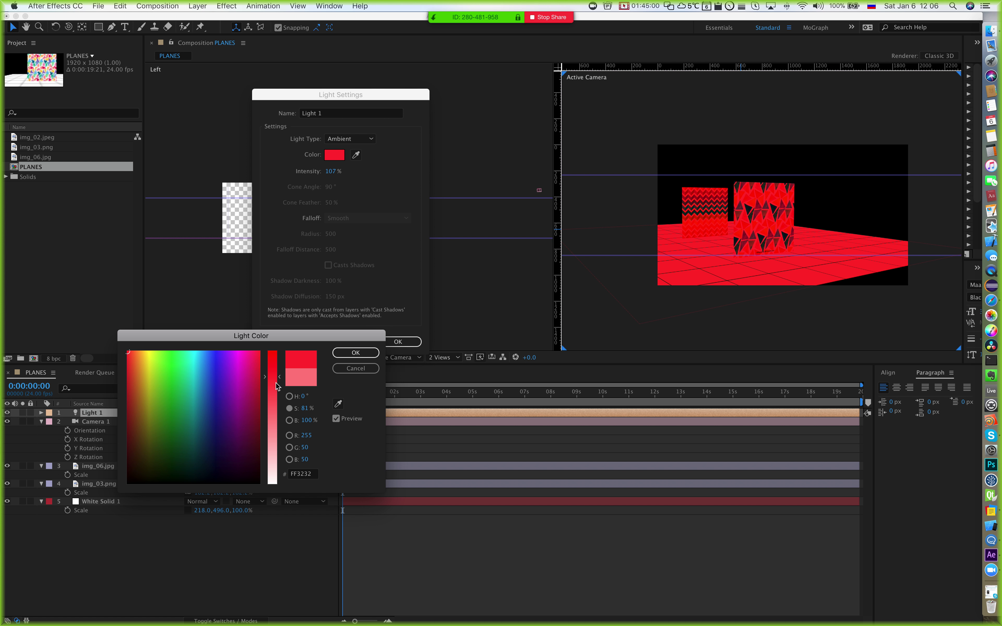
pyautogui.click(355, 353)
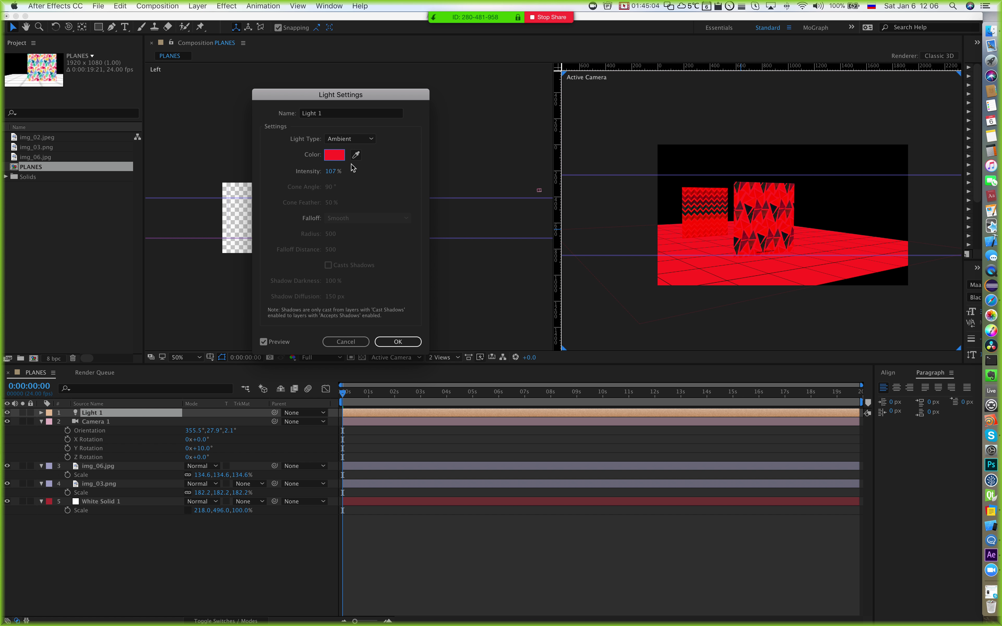
# Step: Set Light 1's color back to white (FFFFFF) and lower its intensity to 83%
pyautogui.click(338, 156)
pyautogui.click(274, 484)
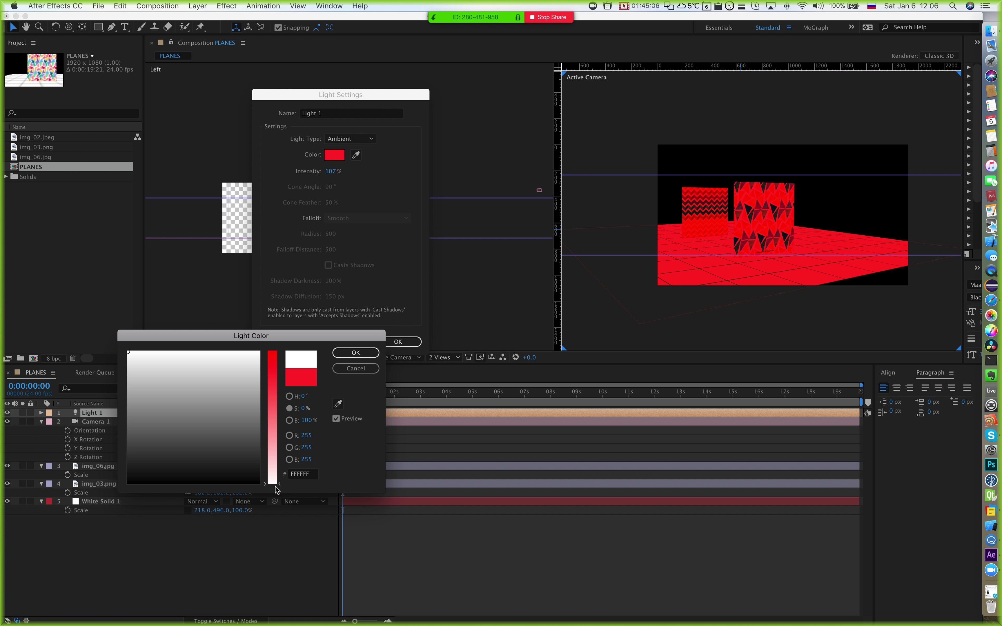
pyautogui.click(355, 353)
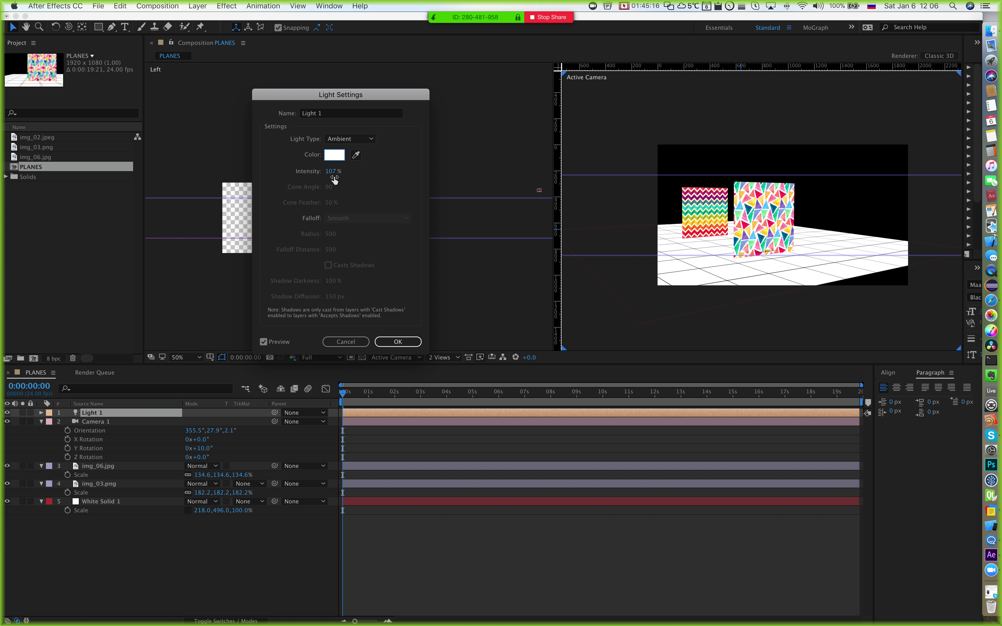
pyautogui.moveTo(334, 178)
pyautogui.mouseDown()
pyautogui.moveTo(290, 166)
pyautogui.moveTo(341, 172)
pyautogui.mouseUp()
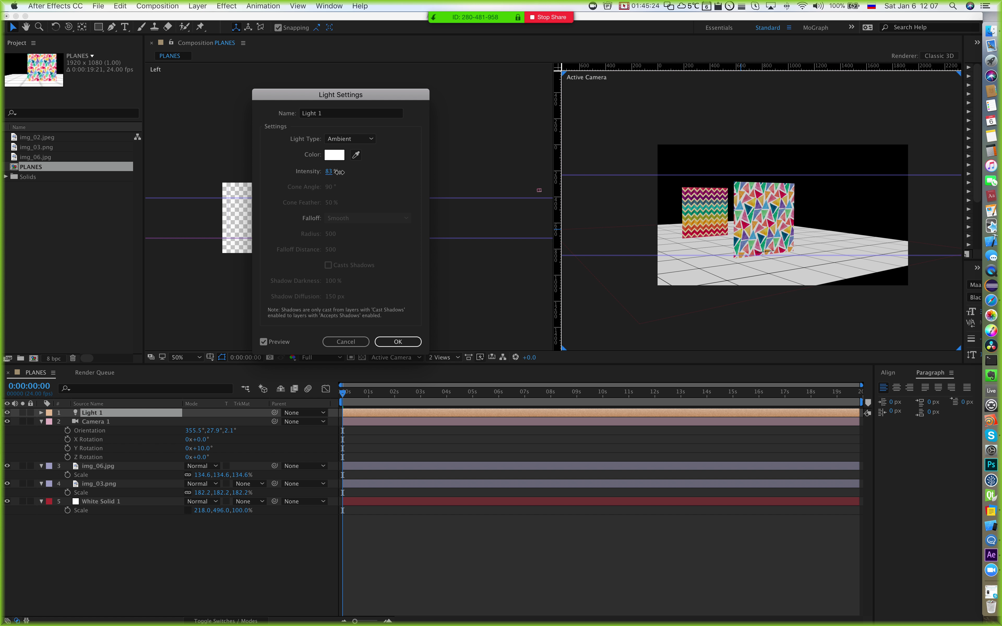
# Step: Try a dark grey-violet color (3D3842) for Light 1, and cancel the color change
pyautogui.click(331, 155)
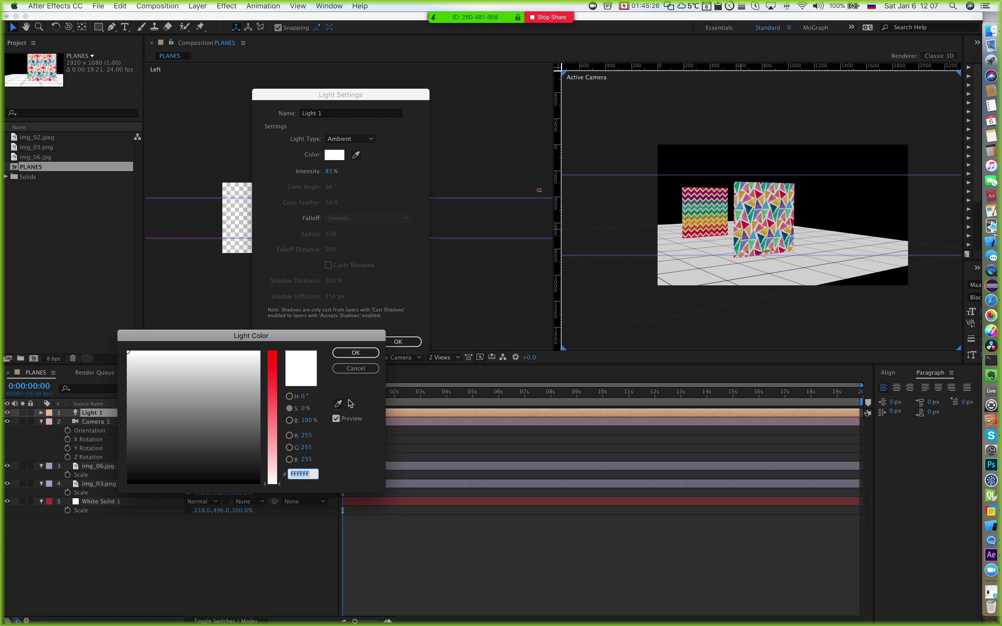
pyautogui.click(354, 368)
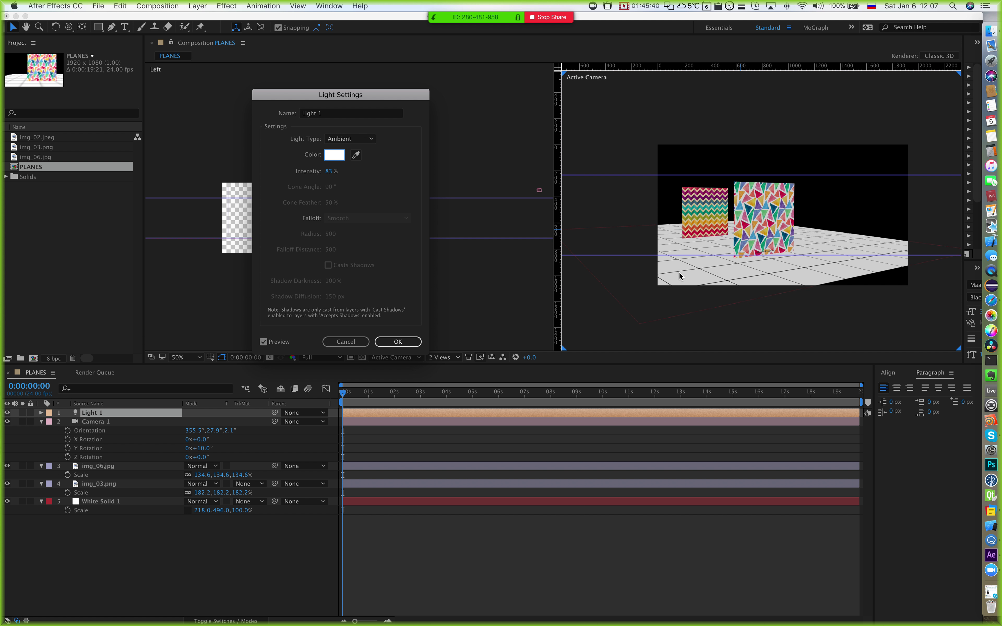
pyautogui.click(339, 156)
pyautogui.click(271, 473)
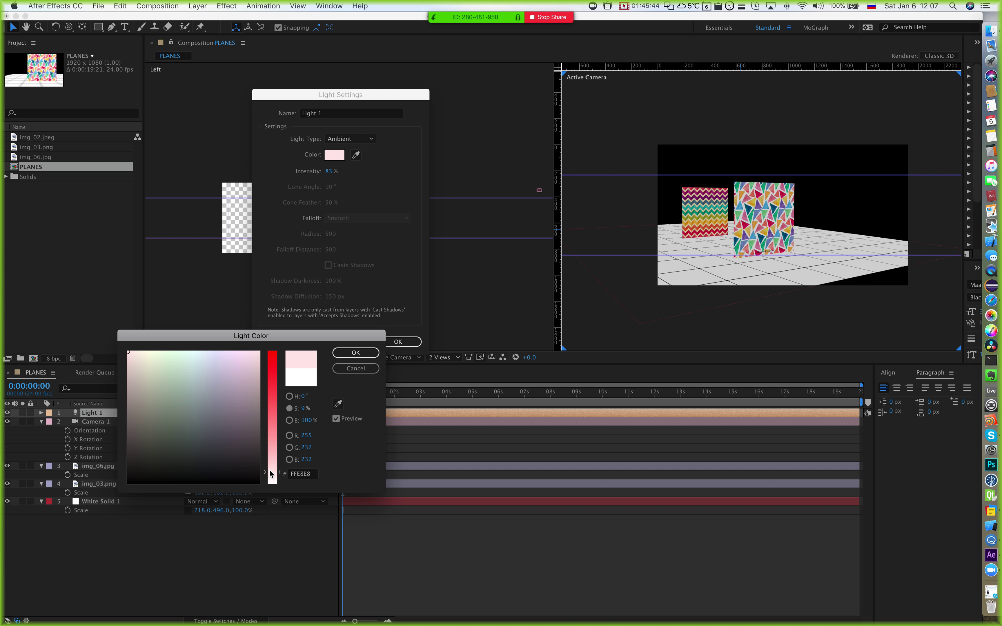
pyautogui.click(236, 472)
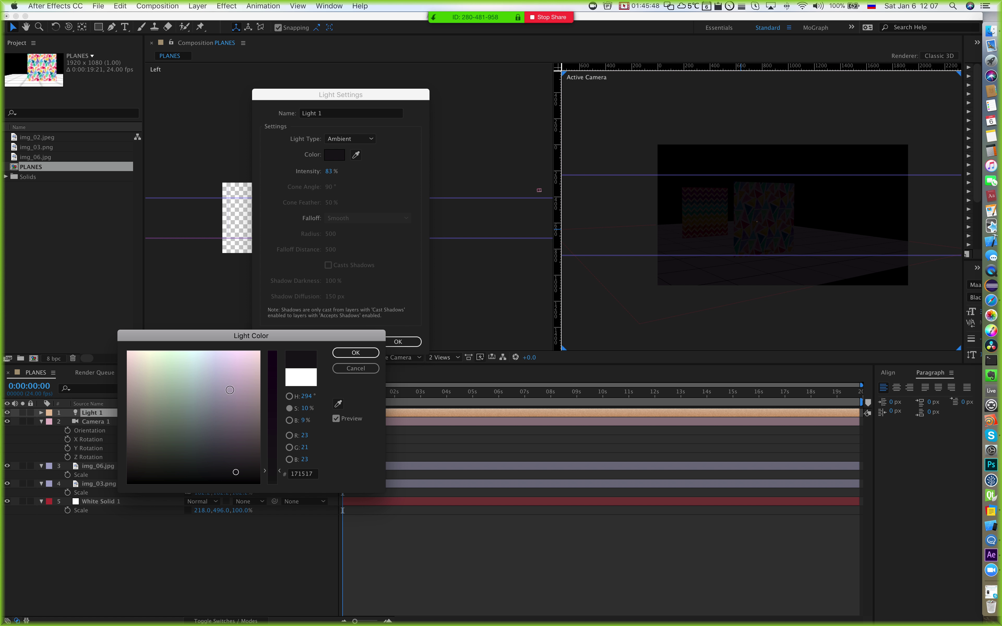
pyautogui.click(222, 450)
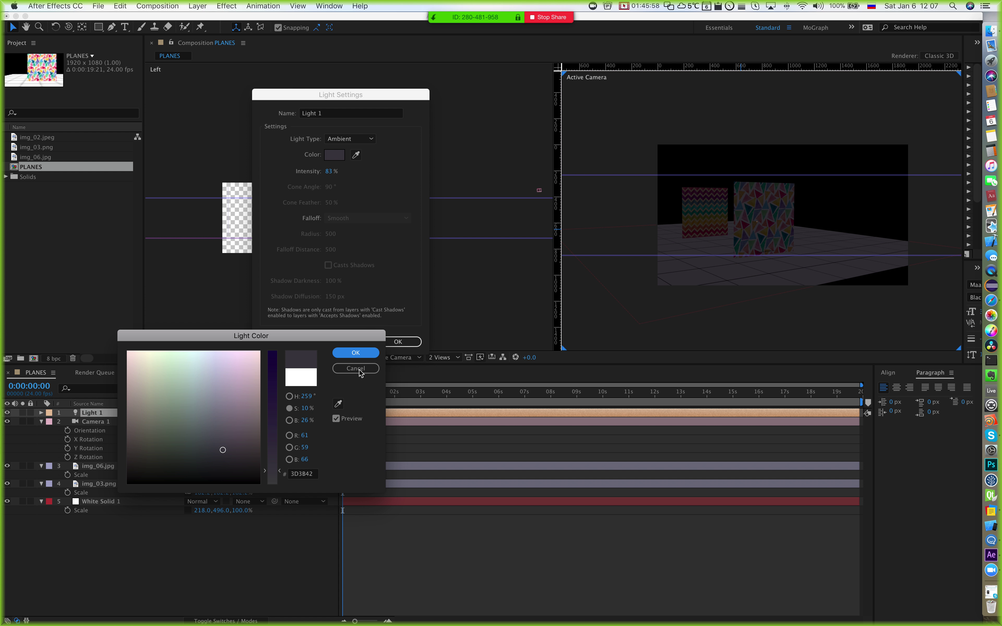
pyautogui.click(355, 368)
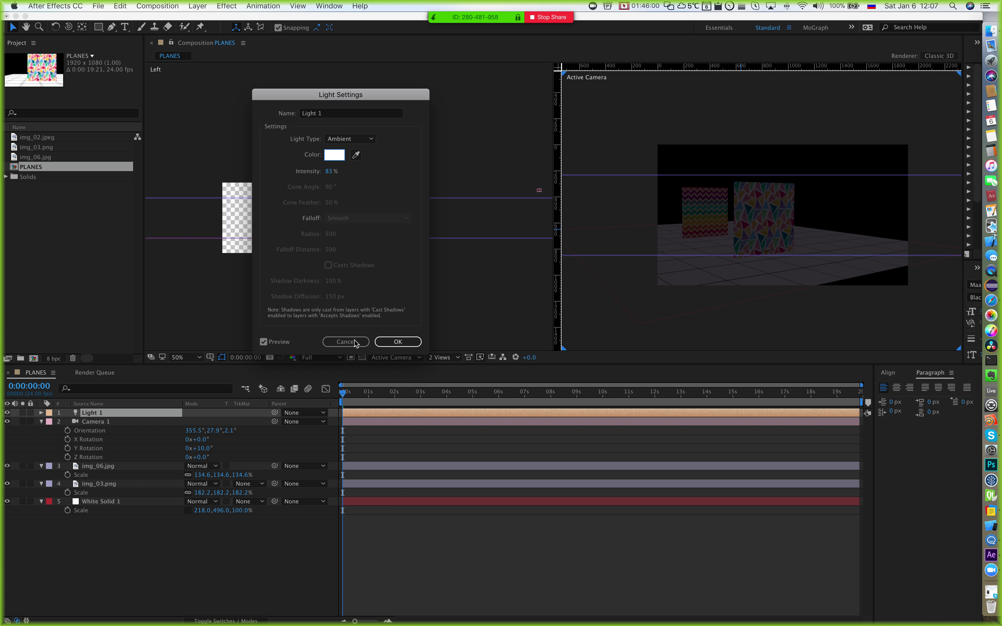
# Step: Apply the ambient light's settings and turn off the visibility of Light 1
pyautogui.press('Return')
pyautogui.click(7, 412)
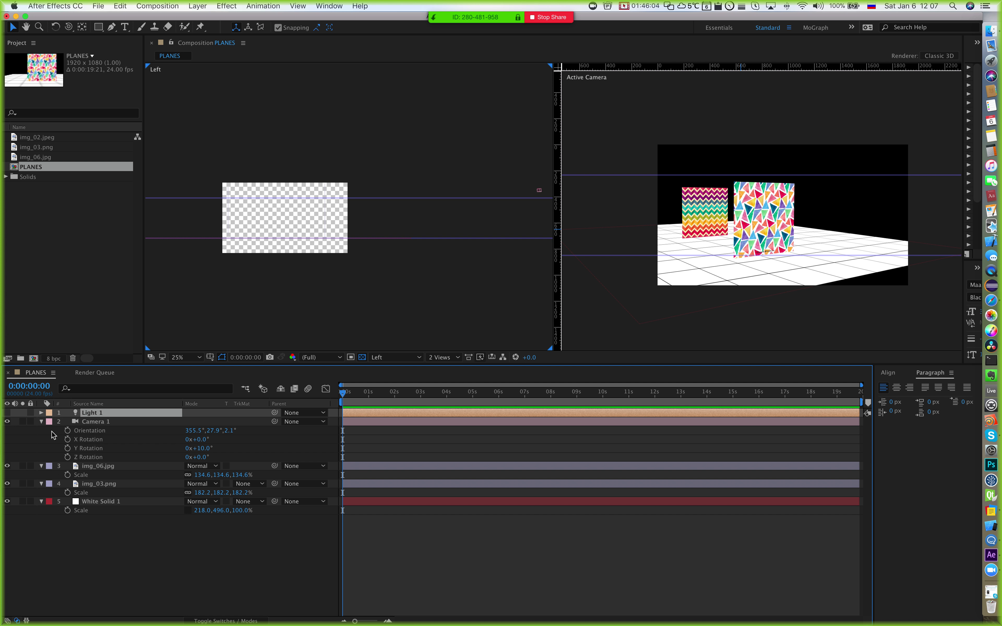
# Step: Collapse the expanded properties of Camera 1, img_06.jpg, img_03.png and White Solid 1
pyautogui.click(41, 422)
pyautogui.click(133, 508)
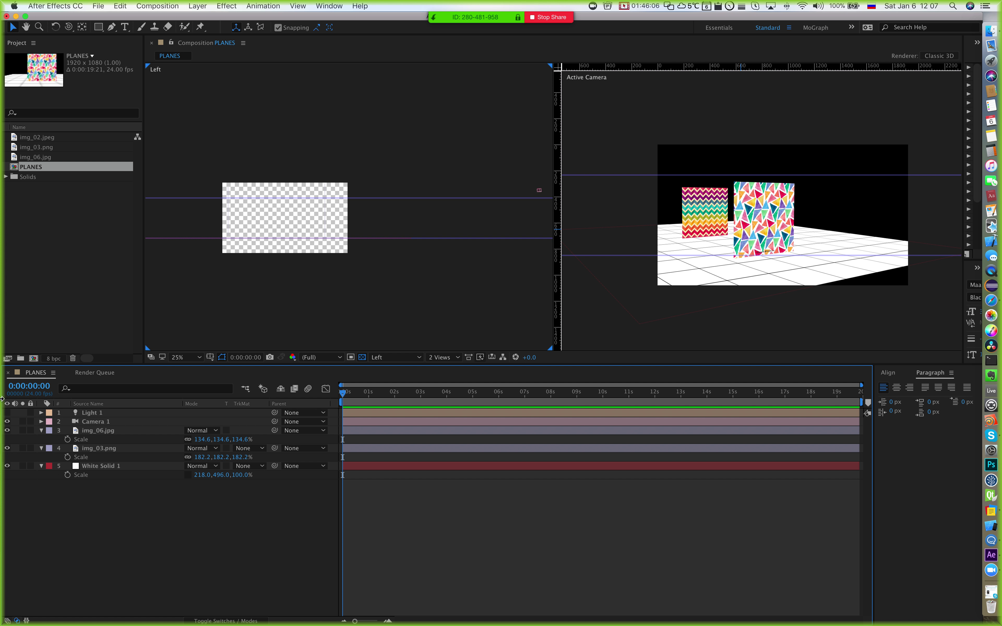
pyautogui.click(42, 430)
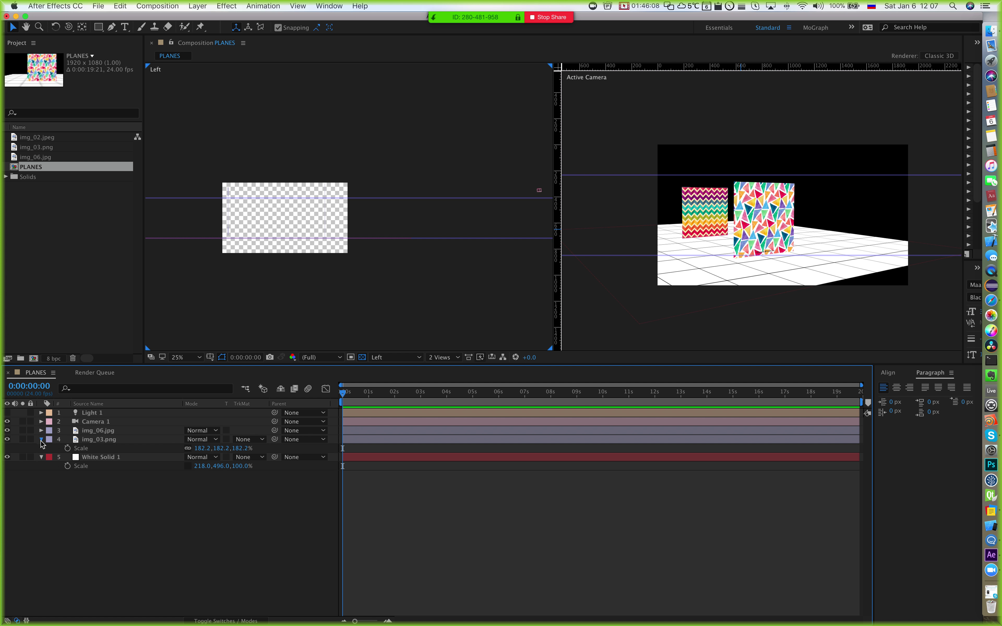
pyautogui.click(42, 439)
pyautogui.click(41, 448)
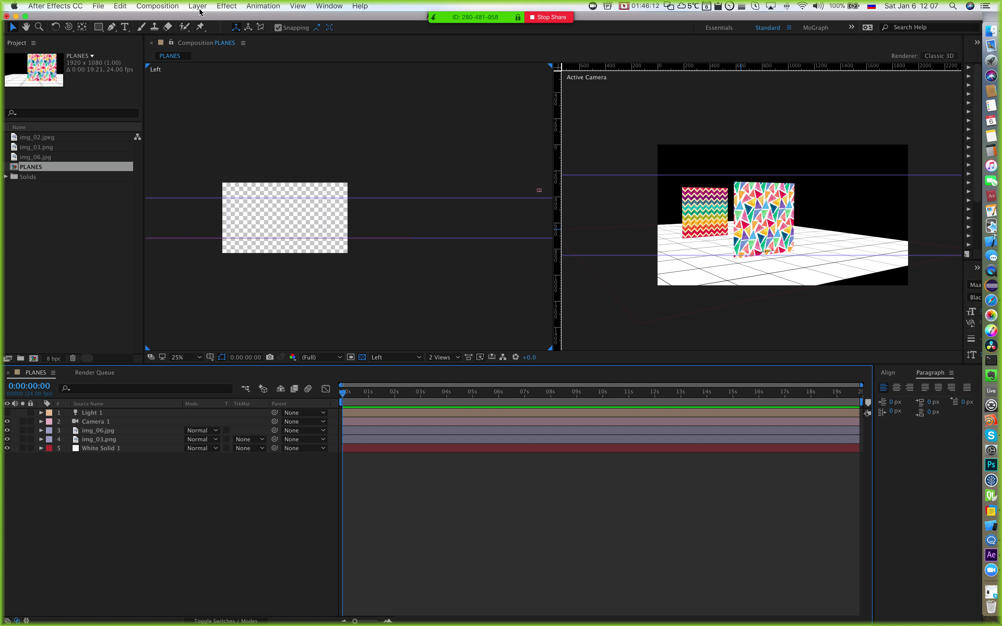
# Step: Start a second light layer, Light 2, in the PLANES composition and set its light type to Point
pyautogui.rightClick(175, 549)
pyautogui.moveTo(281, 528)
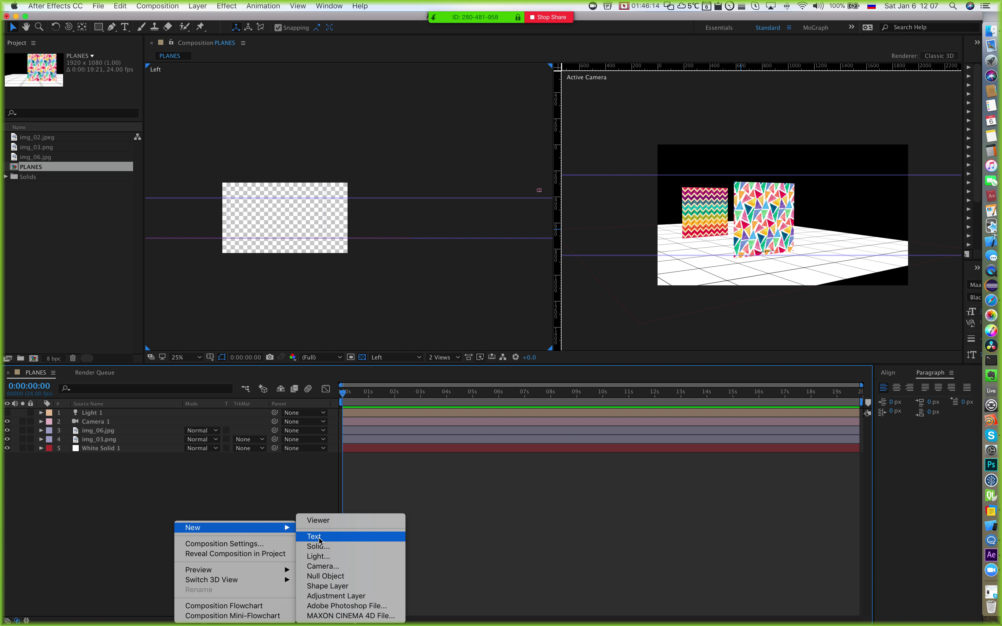
pyautogui.click(331, 558)
pyautogui.moveTo(355, 103); pyautogui.dragTo(435, 104)
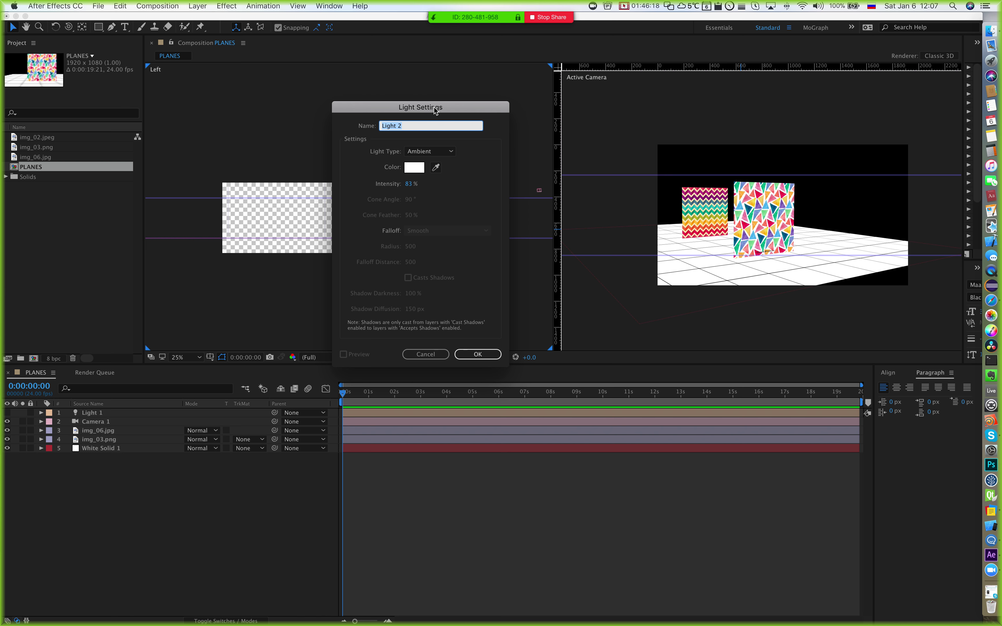
pyautogui.click(430, 153)
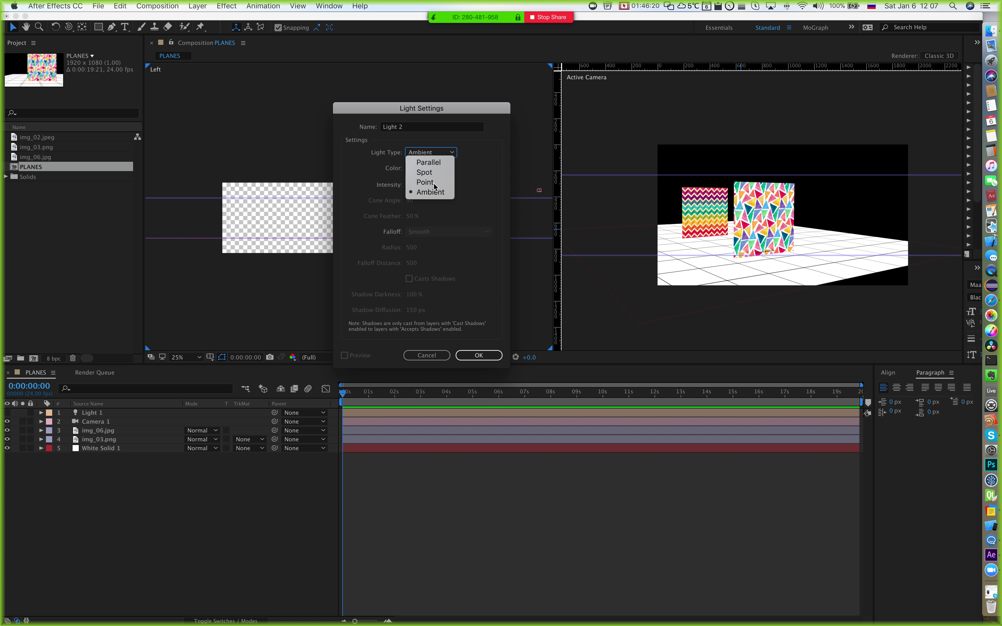
pyautogui.click(427, 182)
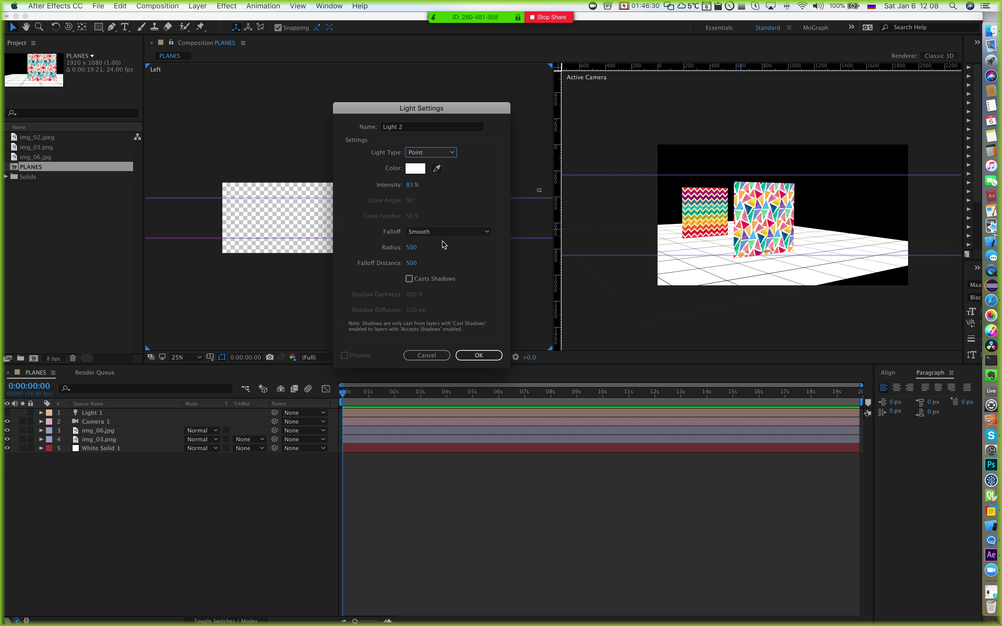
# Step: Change the color of Light 2 to a warm yellow
pyautogui.click(419, 167)
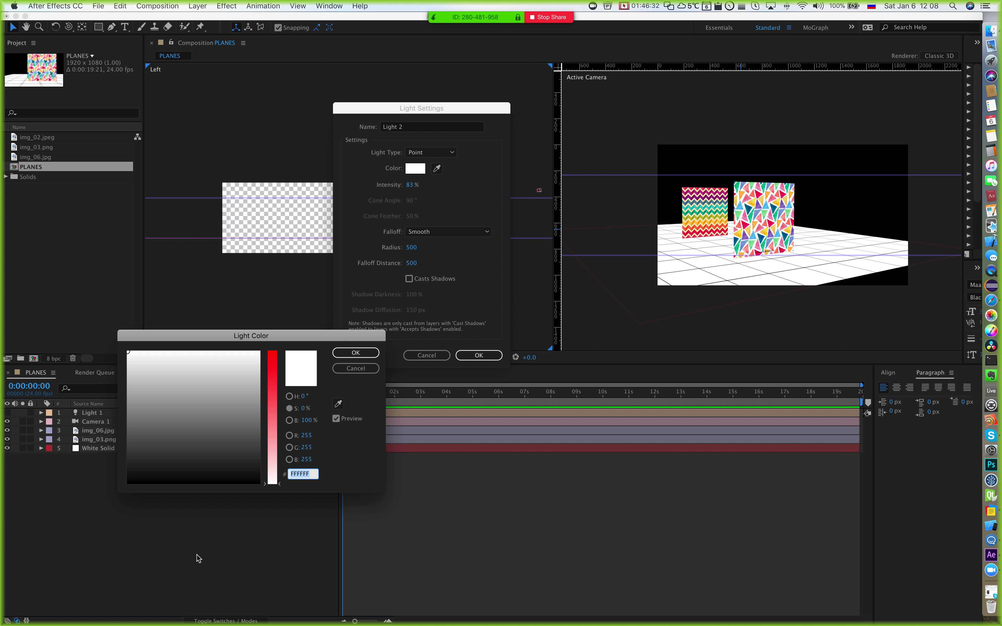
pyautogui.moveTo(274, 446); pyautogui.dragTo(274, 432)
pyautogui.click(228, 425)
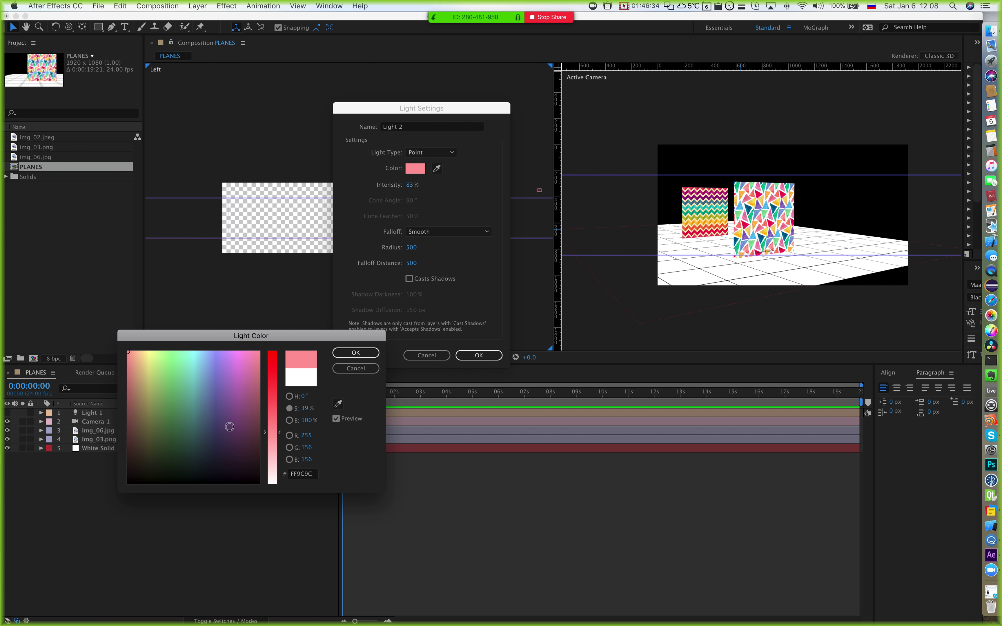
pyautogui.click(166, 397)
pyautogui.click(148, 374)
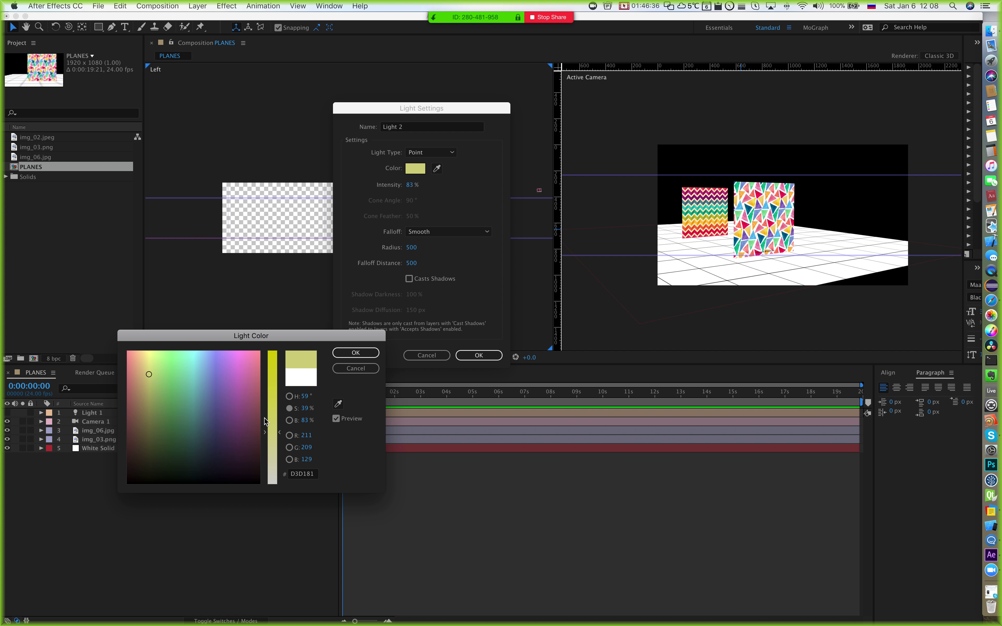
pyautogui.moveTo(149, 374); pyautogui.dragTo(146, 358)
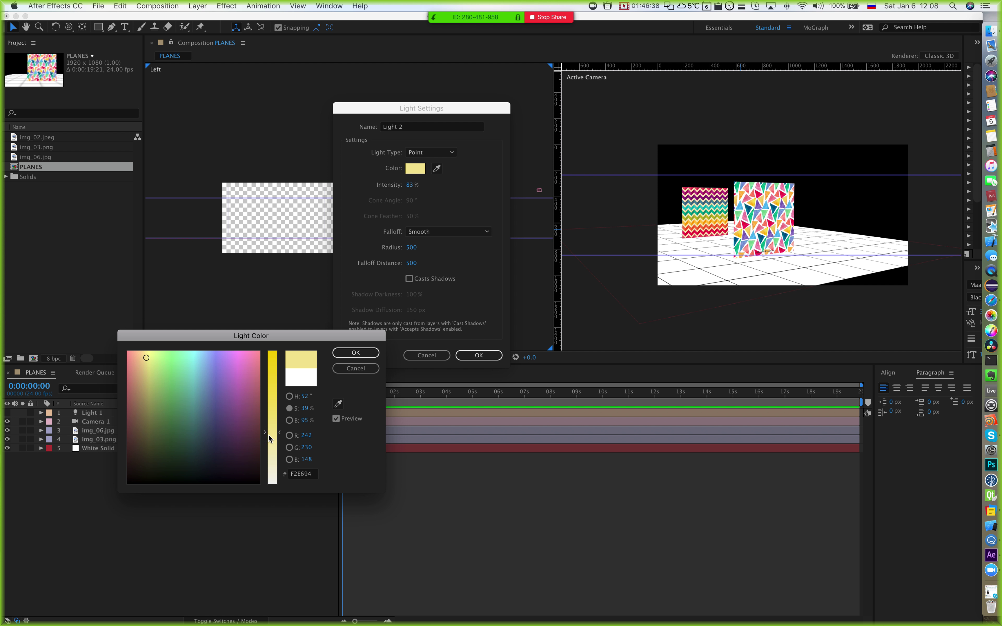
pyautogui.moveTo(268, 435); pyautogui.dragTo(268, 411)
pyautogui.click(356, 355)
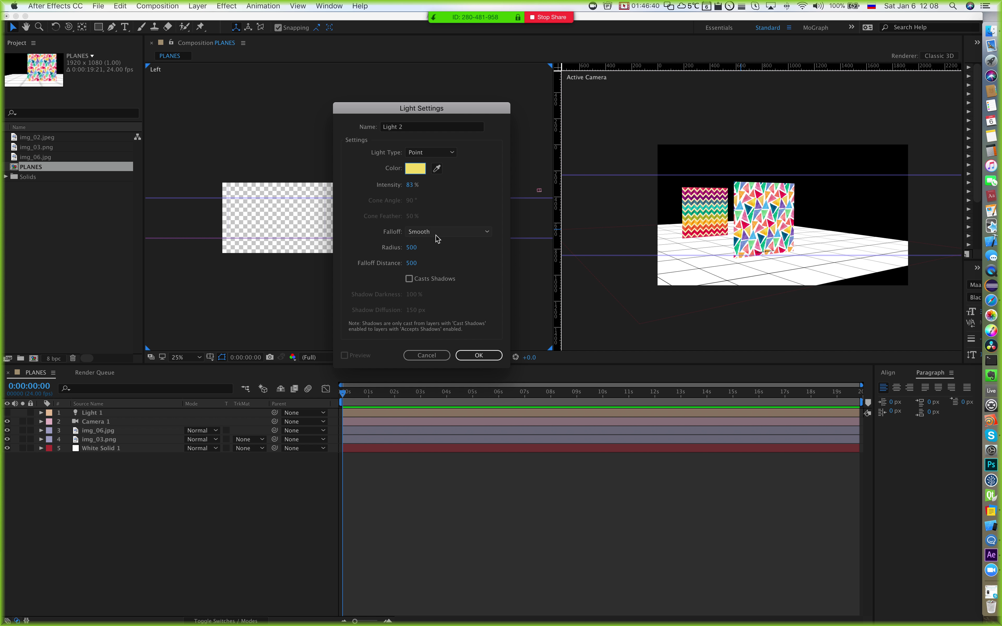
# Step: Set the point light's intensity to 91% and create the light layer
pyautogui.moveTo(412, 189); pyautogui.dragTo(416, 190)
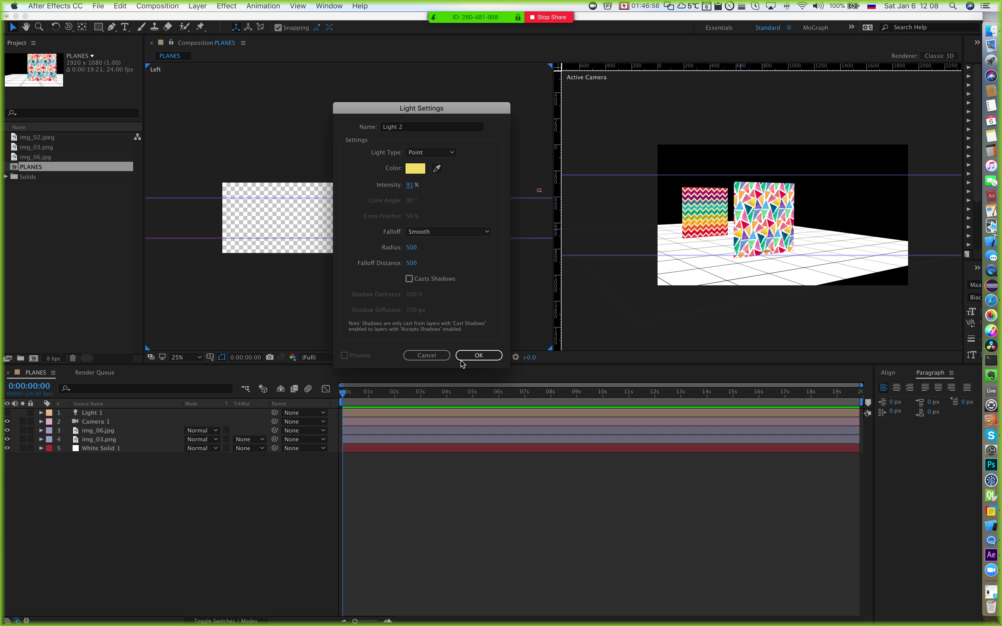
pyautogui.click(472, 356)
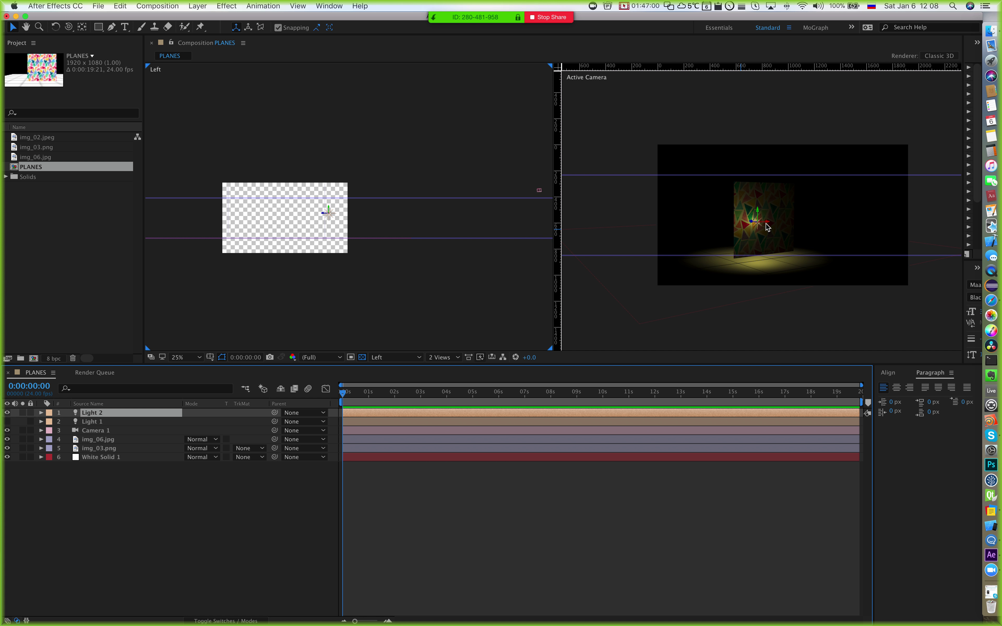
# Step: Move Light 2 toward the right edge of the img_06.jpg plane, and turn off the transparency grid in the Active Camera view
pyautogui.click(807, 234)
pyautogui.moveTo(807, 234); pyautogui.dragTo(812, 237)
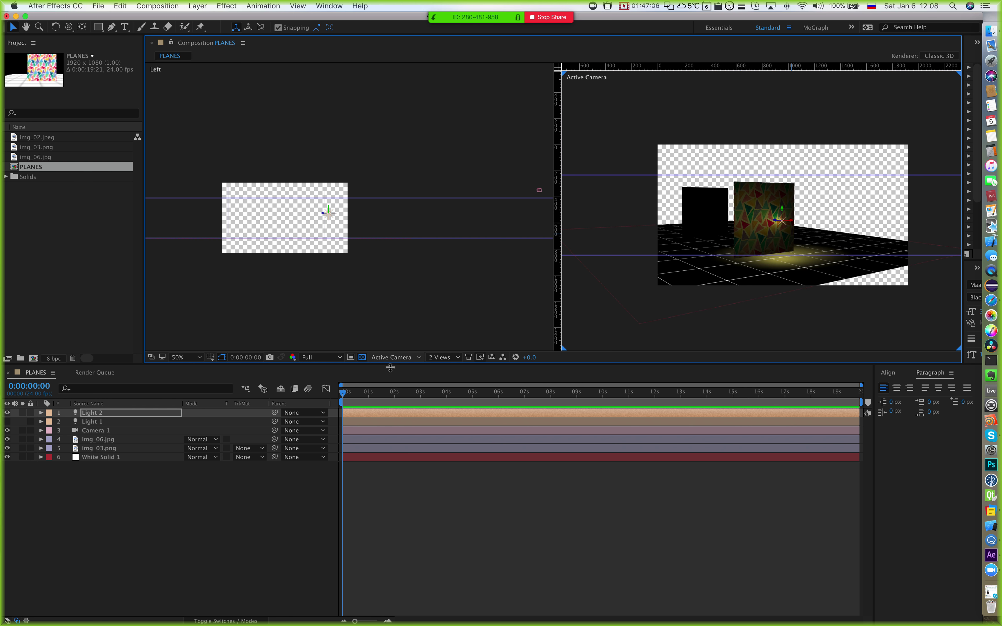
pyautogui.click(362, 357)
pyautogui.moveTo(382, 324); pyautogui.dragTo(385, 324)
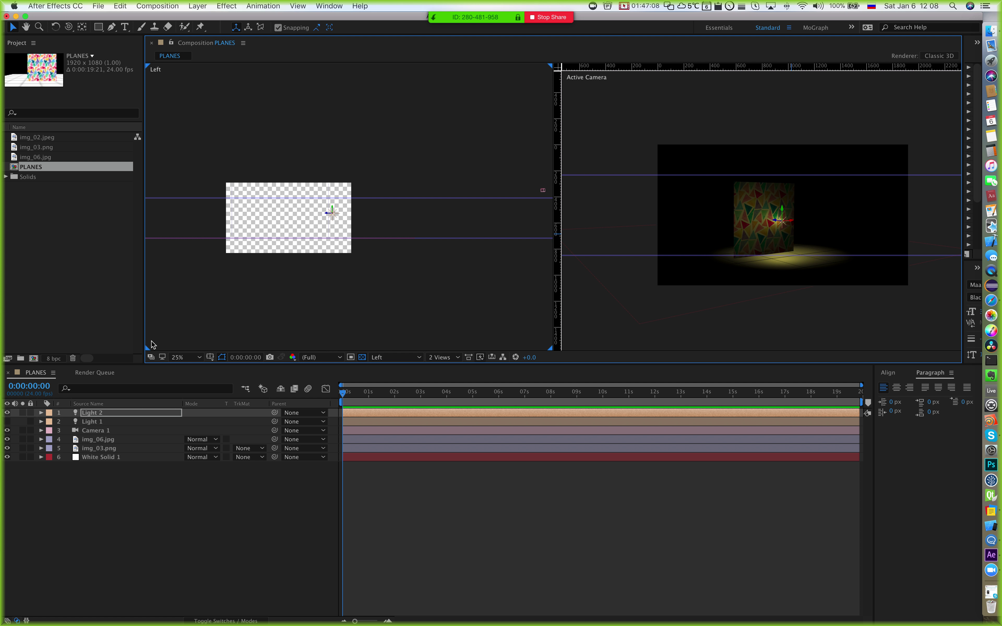
# Step: Turn off the transparency grid in the Left view and nudge Light 2 to the right edge of the img_06.jpg plane
pyautogui.click(362, 357)
pyautogui.press('/')
pyautogui.moveTo(278, 241); pyautogui.dragTo(543, 230)
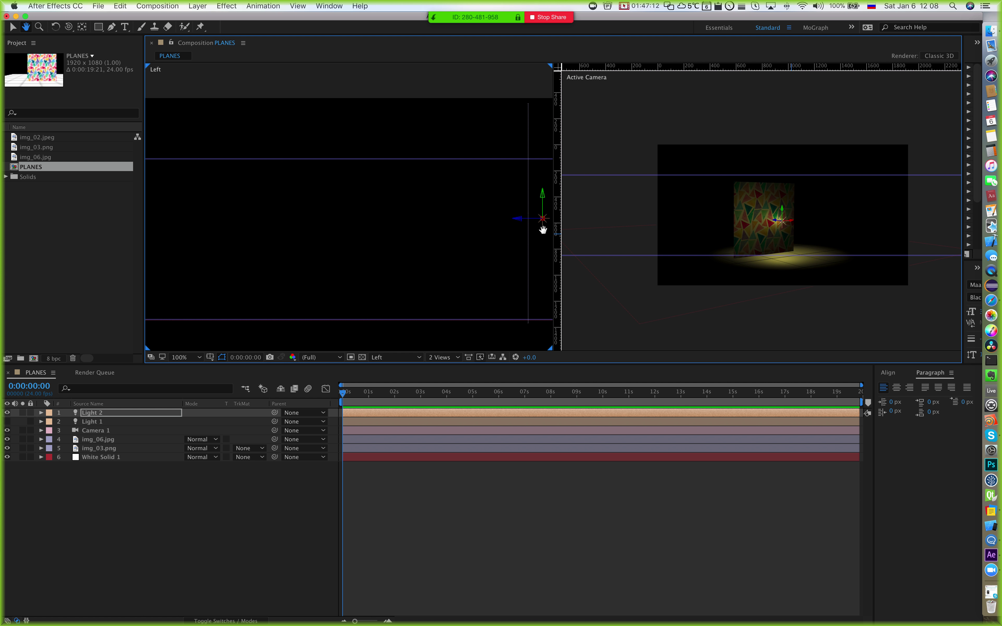
pyautogui.moveTo(775, 223); pyautogui.dragTo(816, 239)
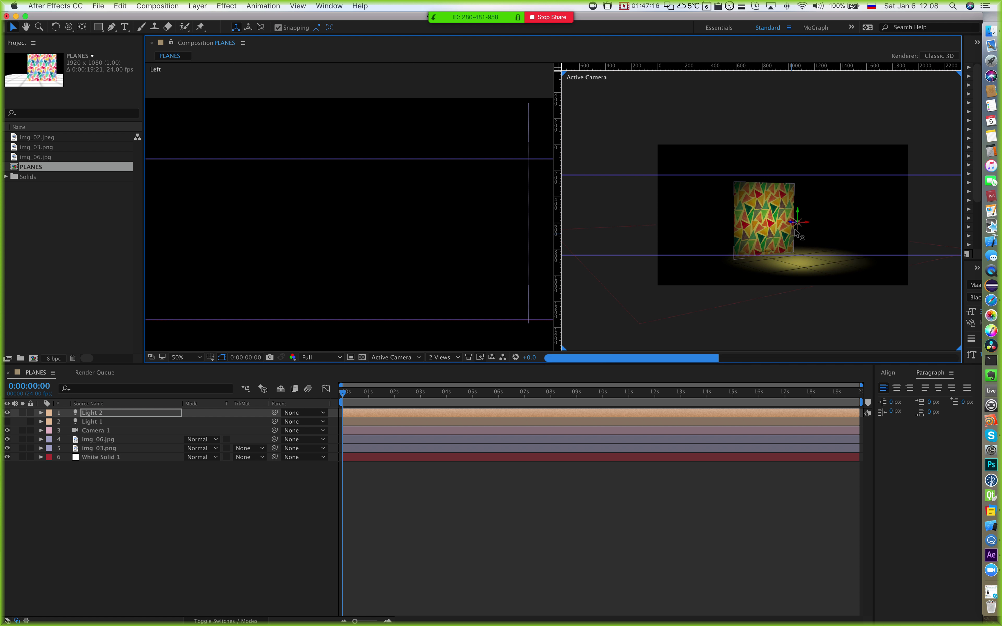
# Step: Move Light 2 back in depth in the Left view so it sits between the img_06.jpg and img_03.png planes
pyautogui.scroll(-2, 471, 225)
pyautogui.moveTo(412, 217); pyautogui.dragTo(424, 219)
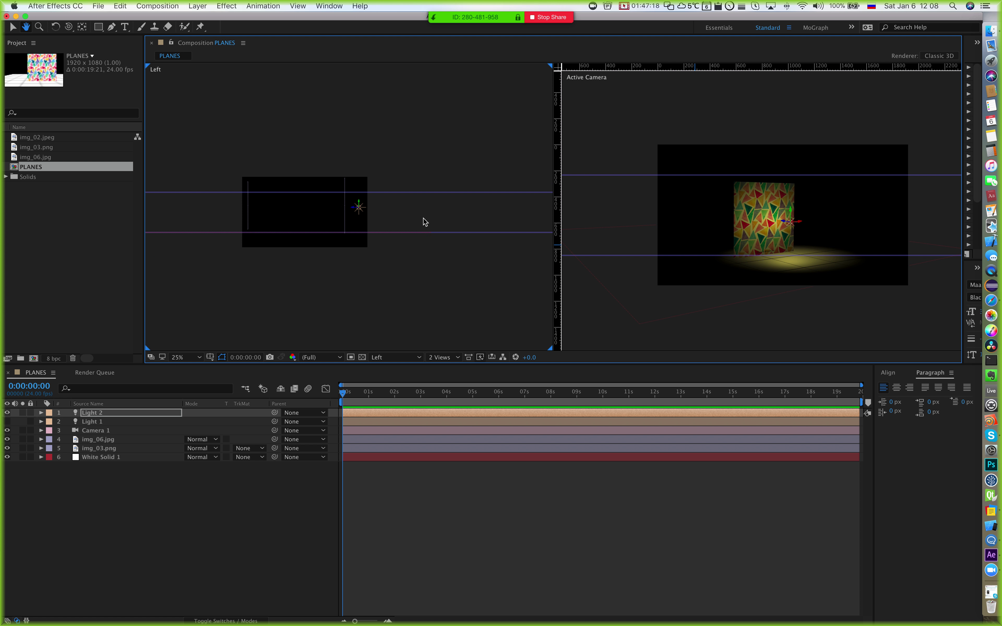
pyautogui.moveTo(356, 212); pyautogui.dragTo(290, 210)
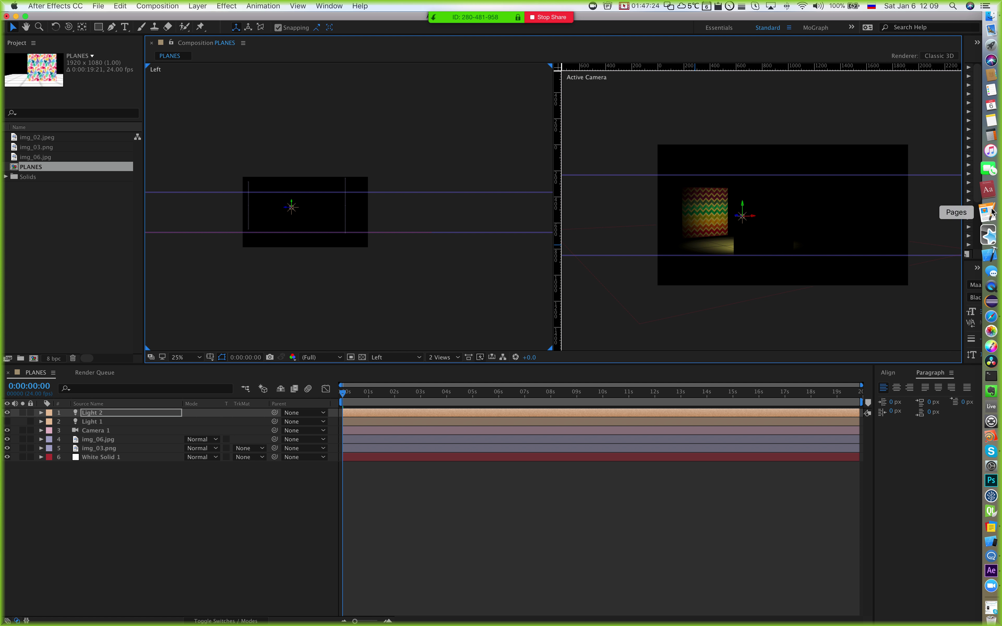
pyautogui.scroll(4, 762, 212)
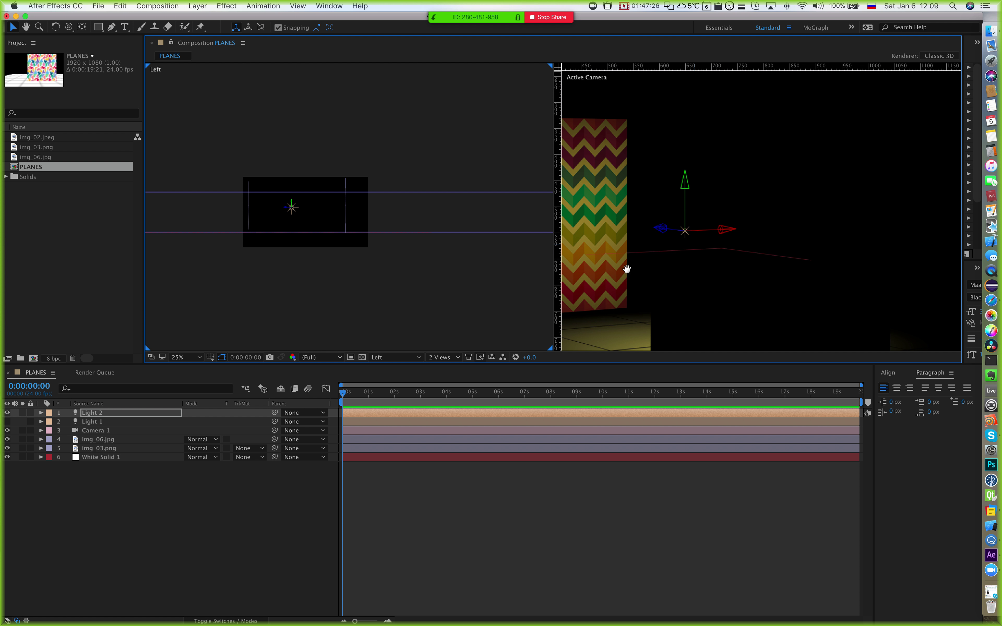
pyautogui.scroll(-3, 785, 251)
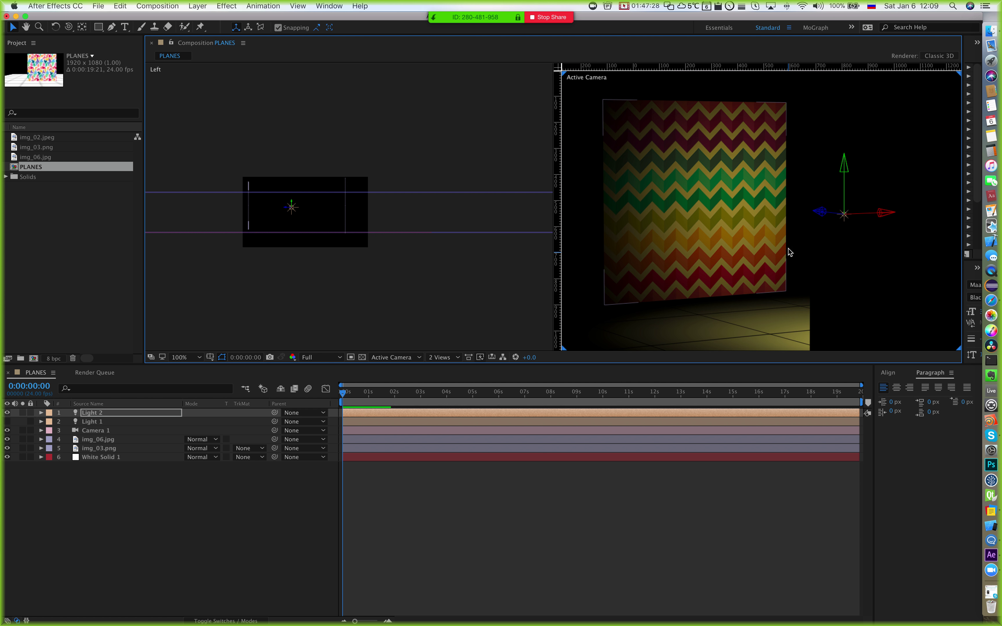
pyautogui.scroll(-2, 788, 251)
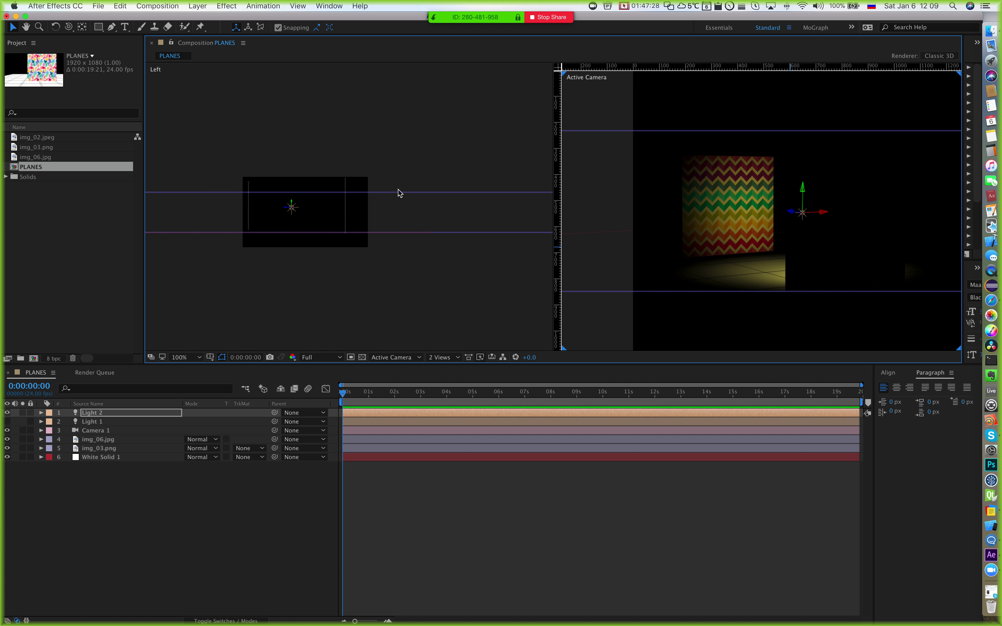
# Step: Raise Light 2 vertically in the Left view to near the upper edge of the image planes
pyautogui.click(293, 194)
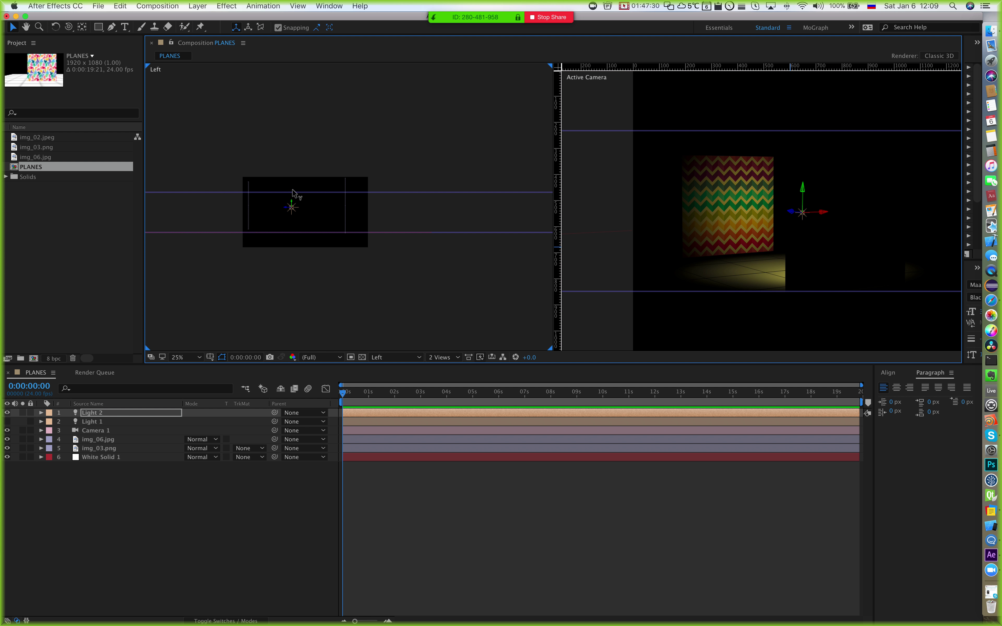
pyautogui.moveTo(292, 207); pyautogui.dragTo(294, 187)
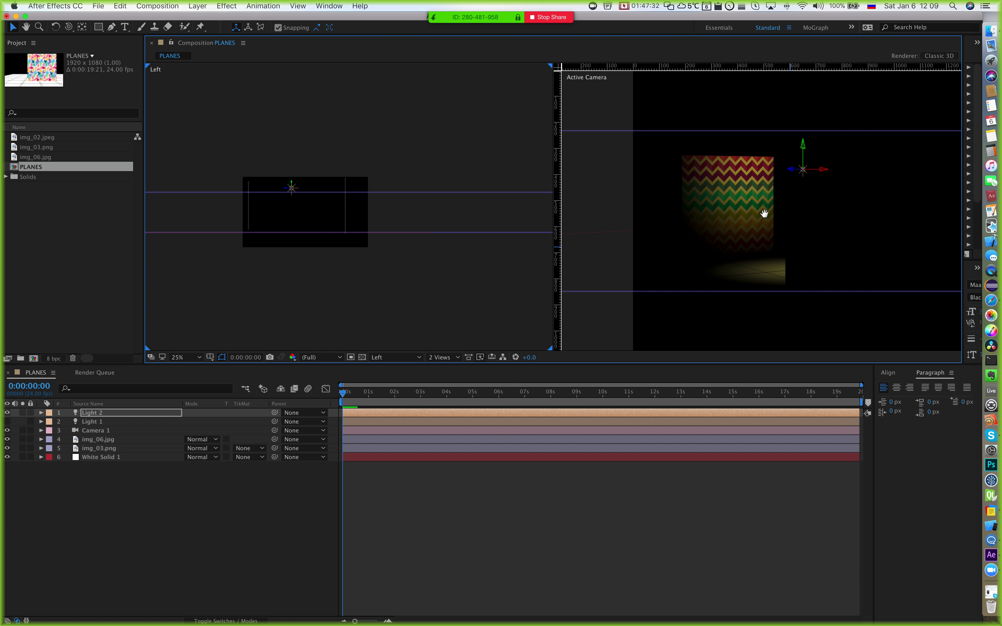
pyautogui.hscroll(5, 762, 213)
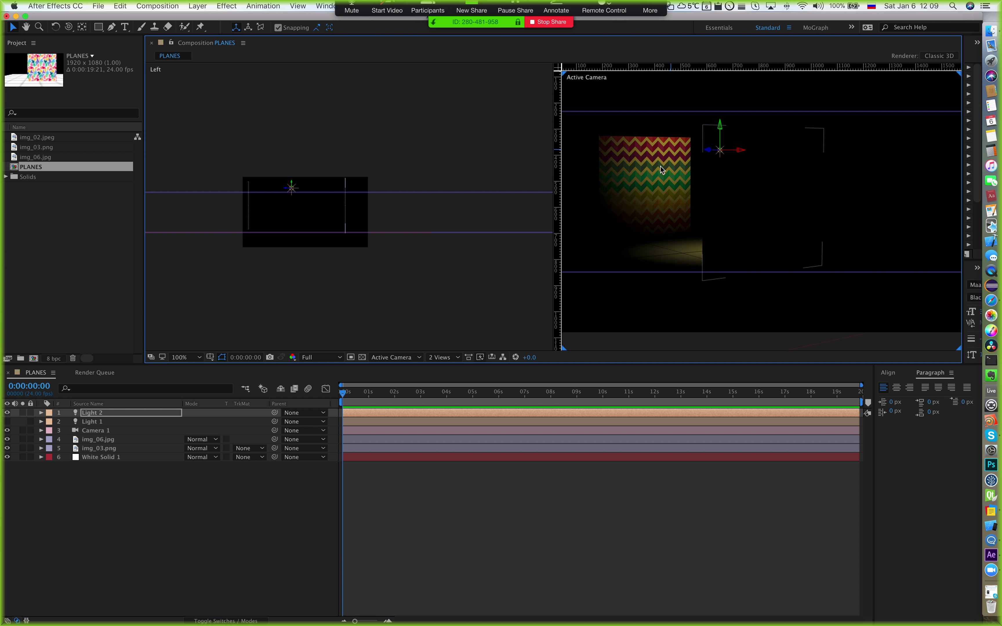
pyautogui.moveTo(671, 176); pyautogui.dragTo(715, 177)
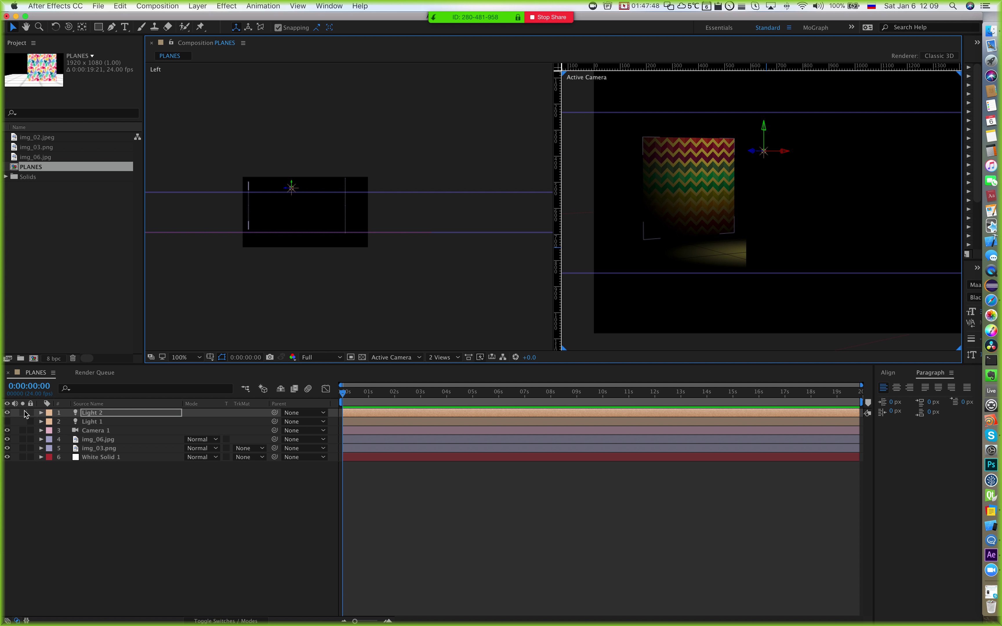
pyautogui.scroll(2, 728, 217)
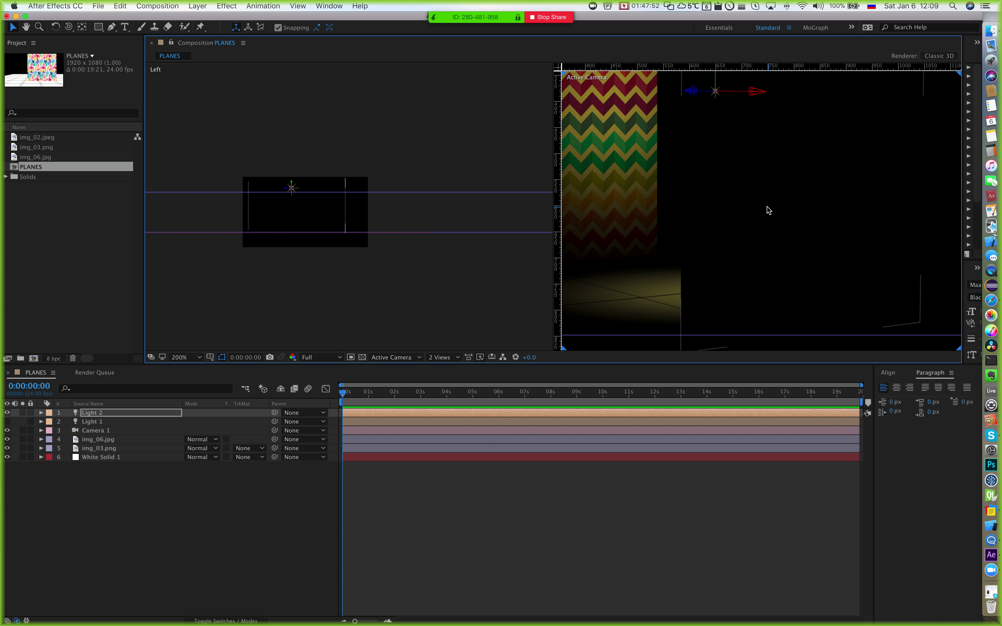
pyautogui.scroll(-2, 811, 262)
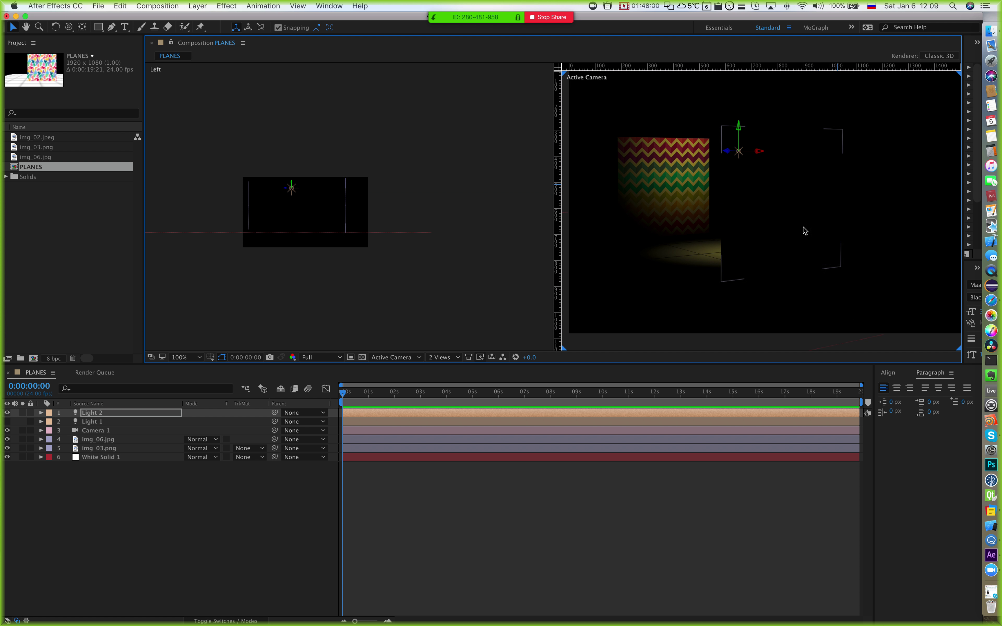
# Step: Turn Light 1 back on and set its ambient intensity to 11%
pyautogui.click(7, 422)
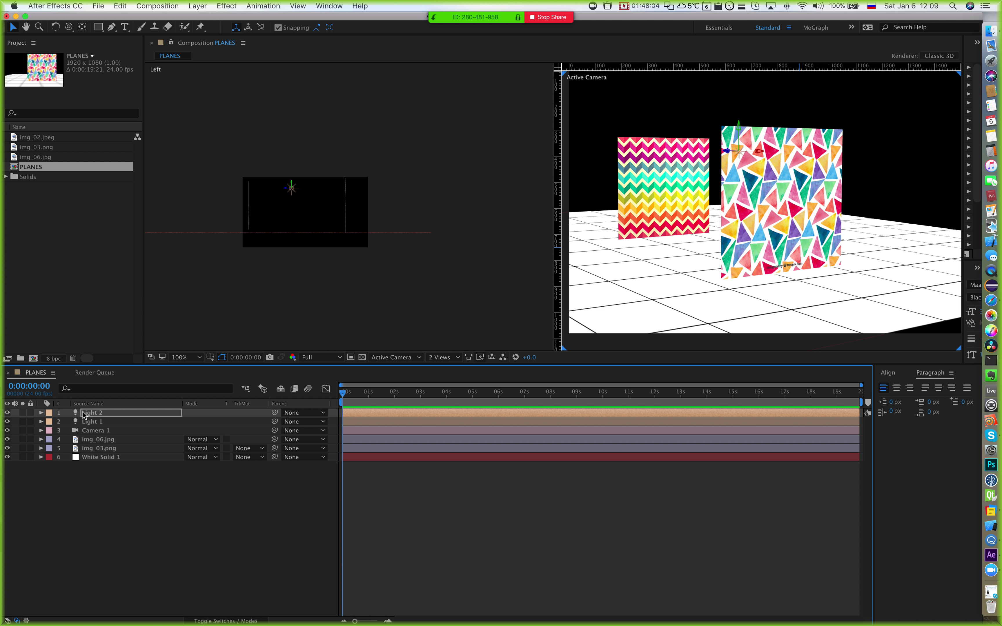
pyautogui.doubleClick(87, 422)
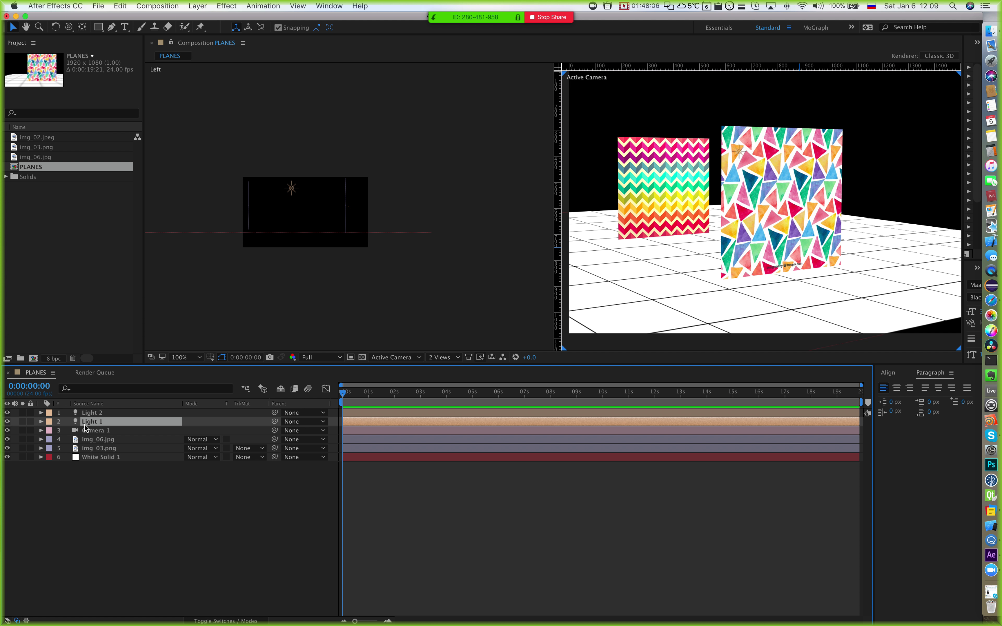
pyautogui.moveTo(411, 185); pyautogui.dragTo(331, 190)
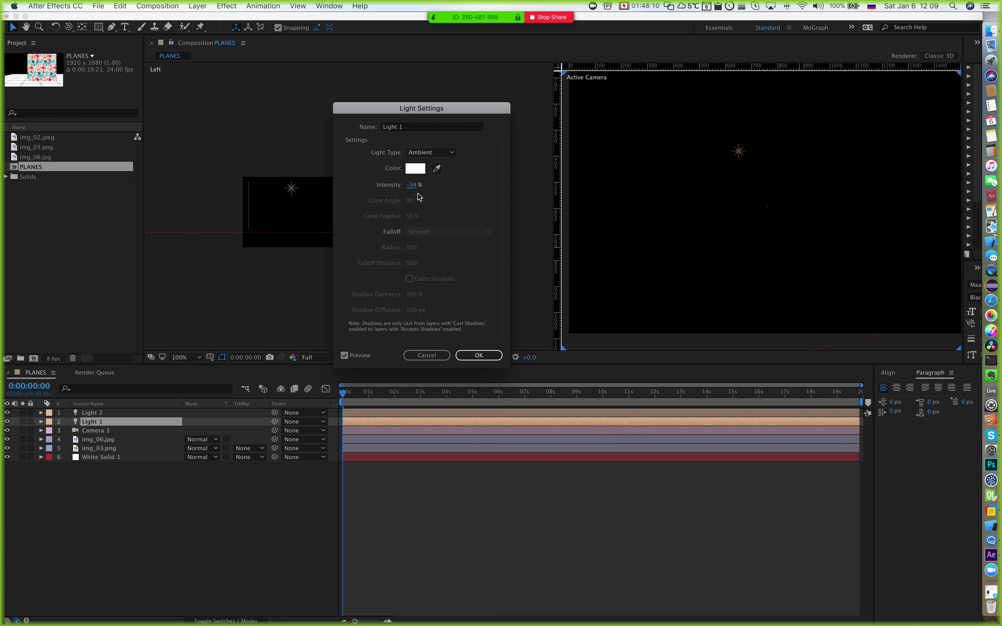
pyautogui.click(411, 184)
pyautogui.write('5')
pyautogui.click(475, 183)
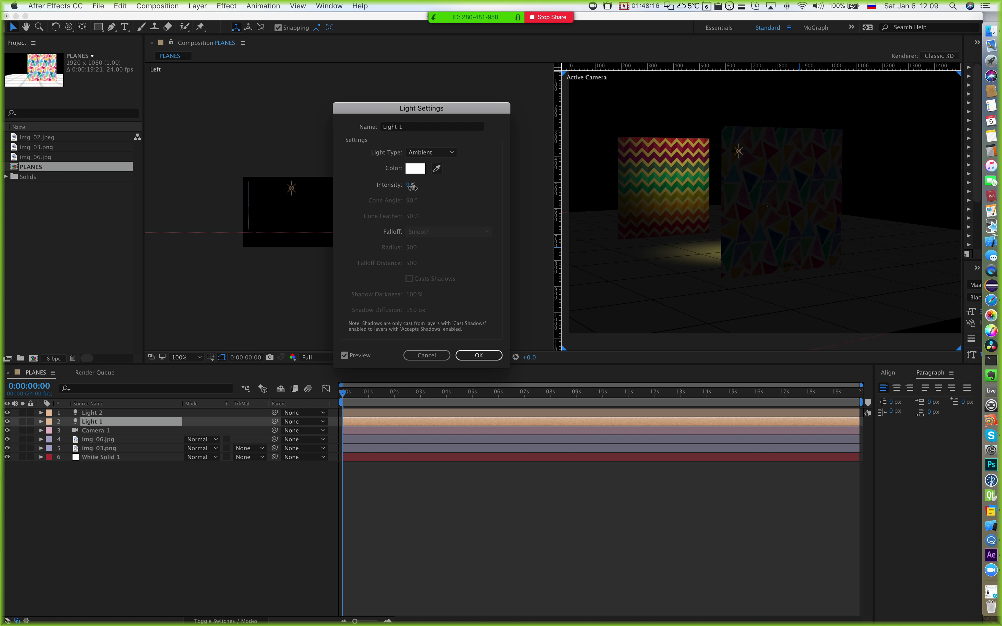
pyautogui.moveTo(412, 187); pyautogui.dragTo(415, 187)
# Step: Change the color of Light 1 to the dark grayish blue 3E4452
pyautogui.click(415, 168)
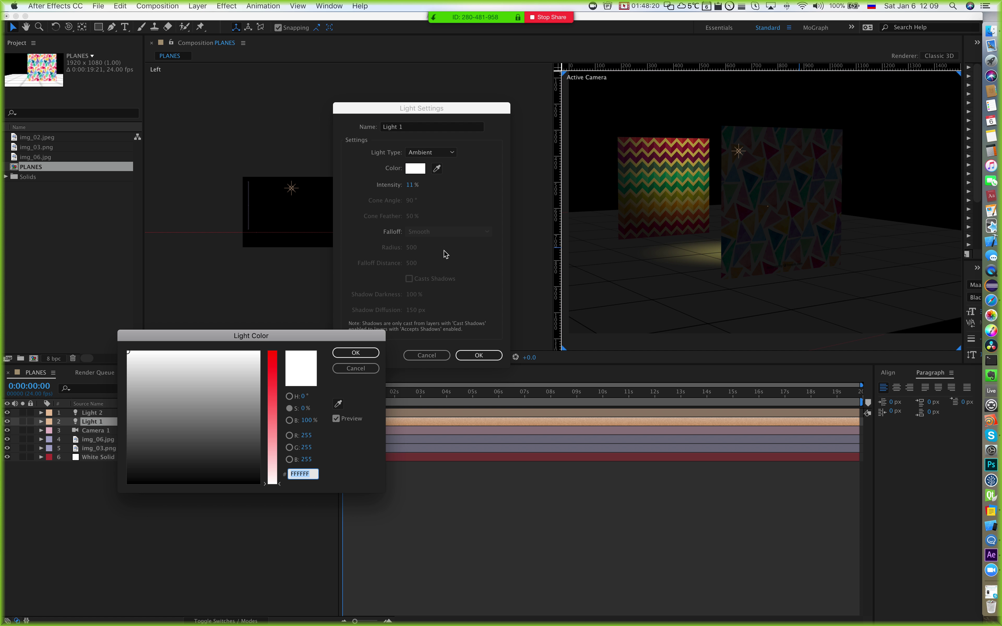
pyautogui.moveTo(278, 470); pyautogui.dragTo(279, 452)
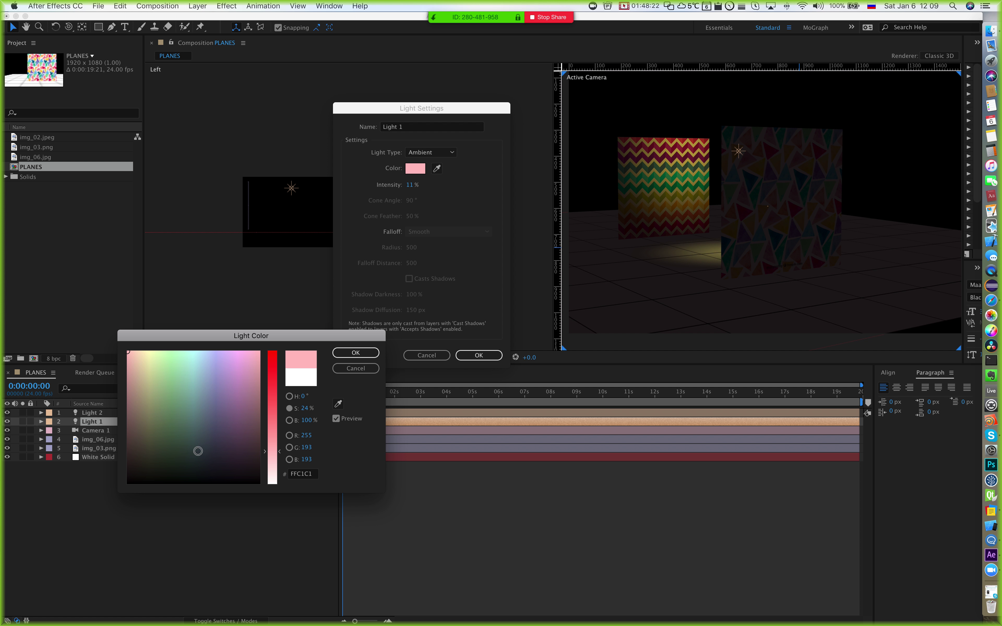
pyautogui.click(204, 451)
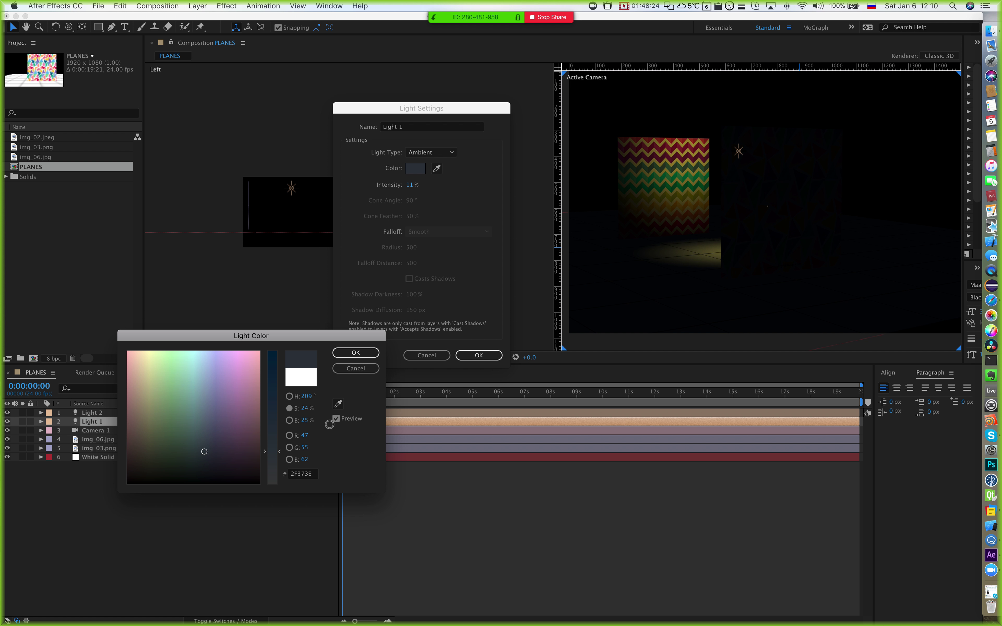
pyautogui.click(208, 442)
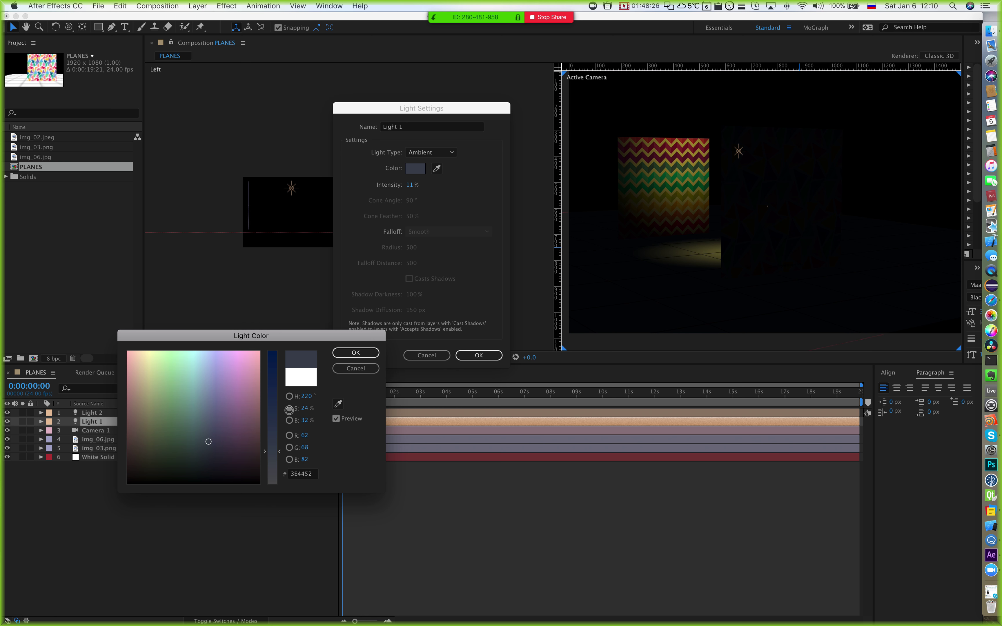
pyautogui.click(356, 353)
# Step: Set the intensity of Light 1 to 25%, apply the light settings and deselect the layer
pyautogui.moveTo(411, 187); pyautogui.dragTo(441, 141)
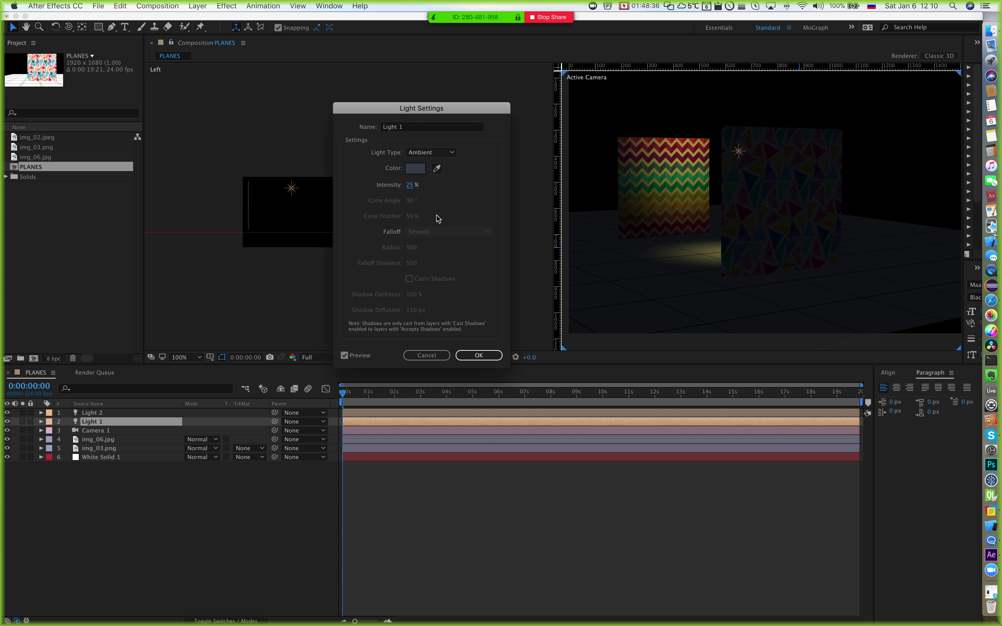
pyautogui.click(479, 355)
pyautogui.press('h')
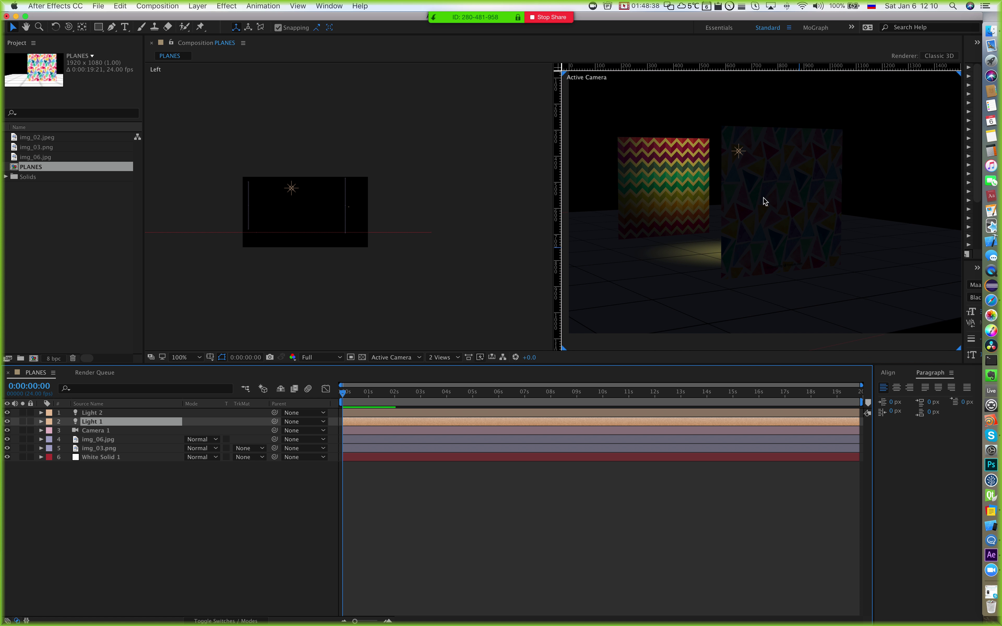
pyautogui.moveTo(763, 197); pyautogui.dragTo(729, 199)
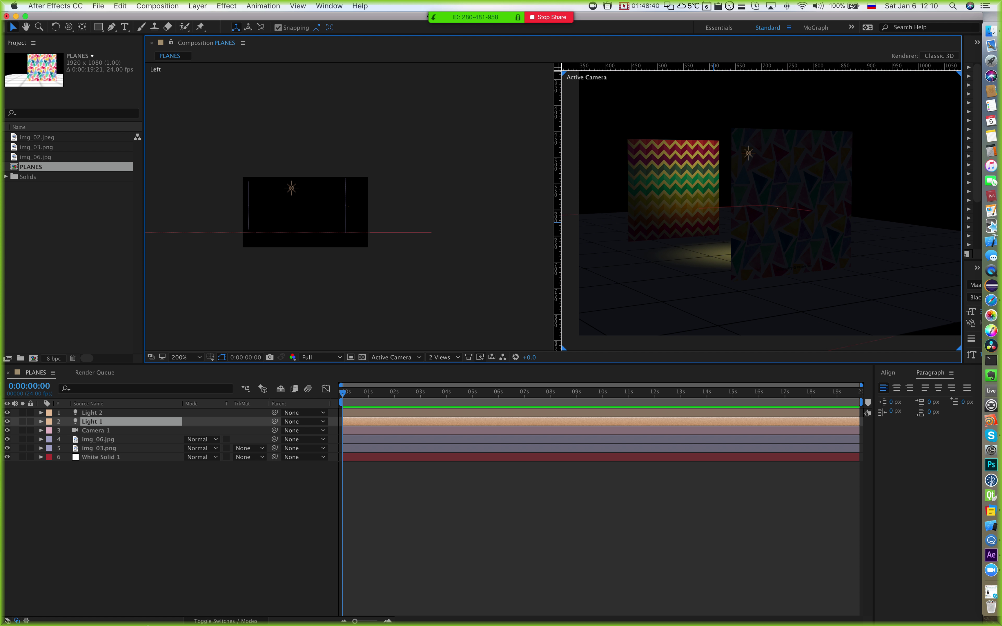
pyautogui.press('.')
pyautogui.click(116, 544)
pyautogui.press('v')
pyautogui.moveTo(733, 225); pyautogui.dragTo(771, 223)
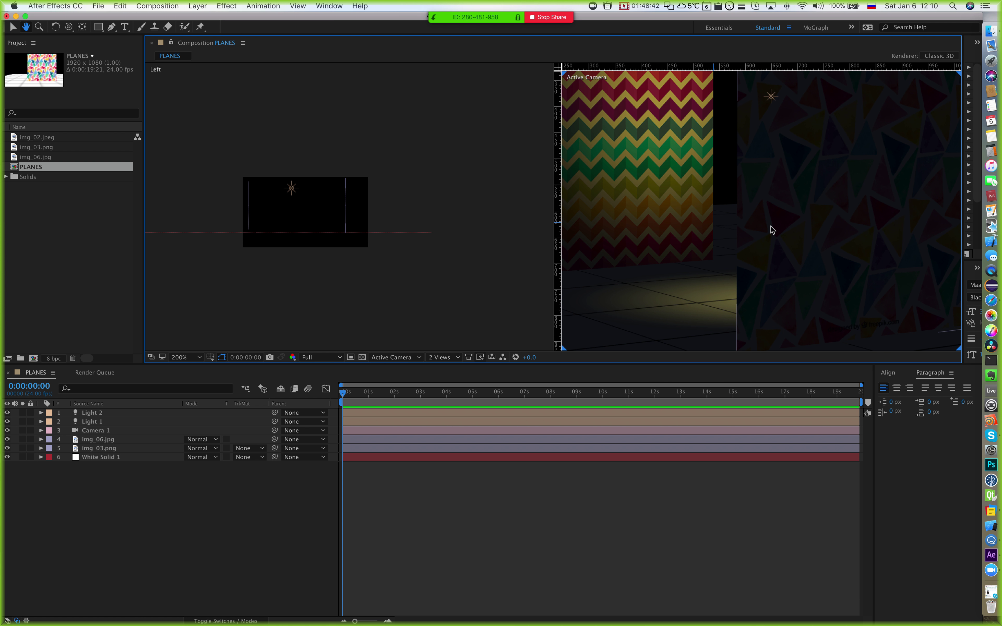
# Step: Open the light settings of Light 2
pyautogui.click(97, 415)
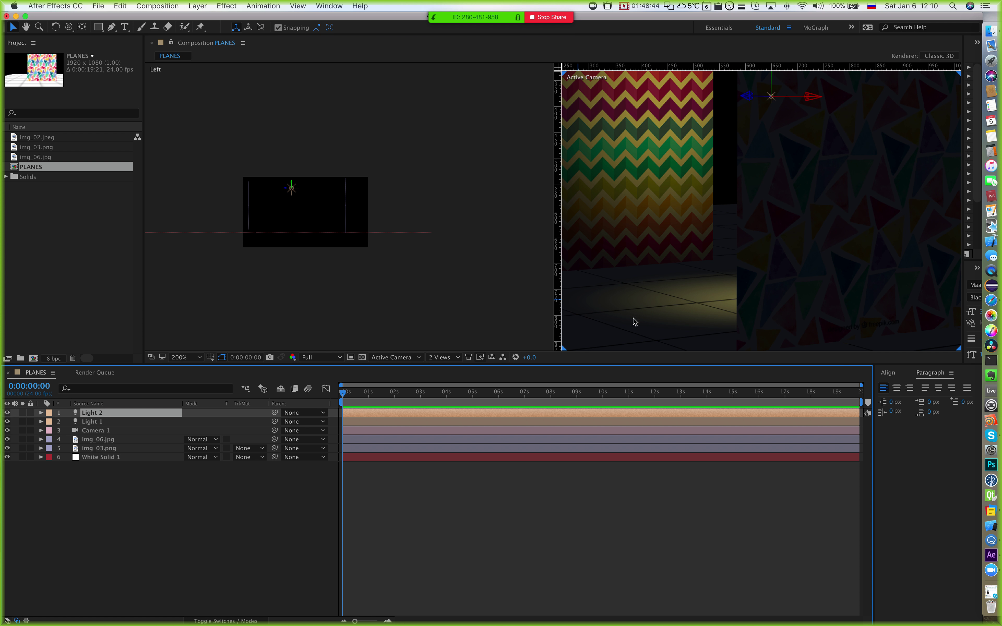
pyautogui.doubleClick(97, 416)
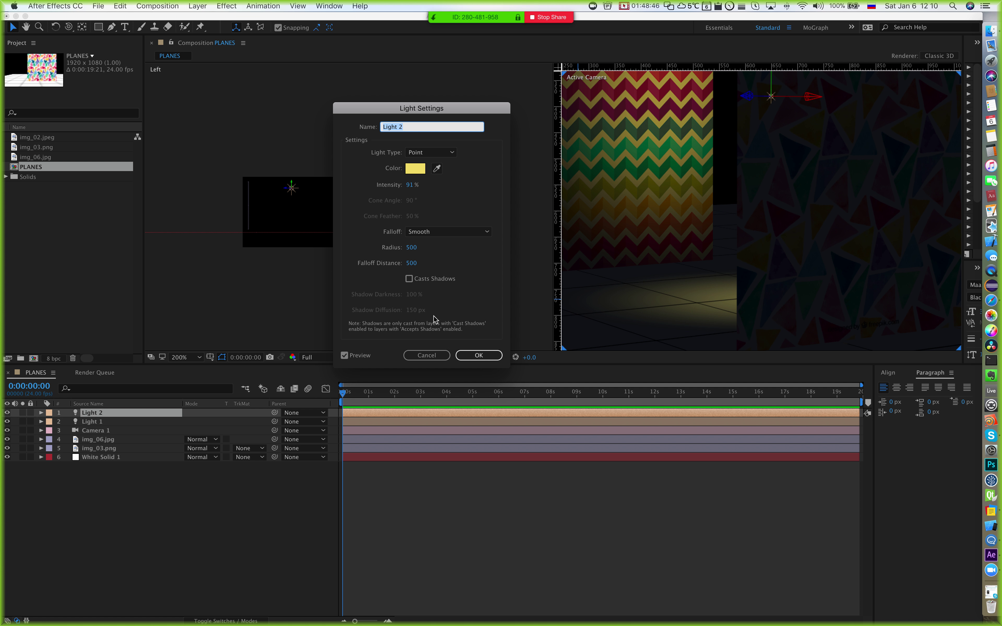
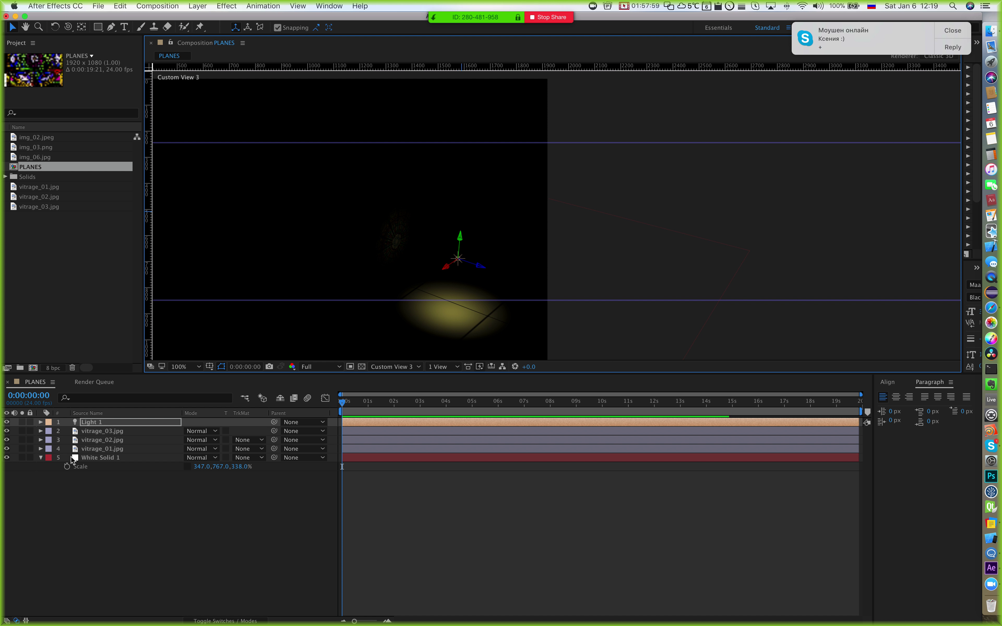
# Step: Change the light type of Light 1 to Spot and raise the light along its vertical axis
pyautogui.press('super+shift+y')
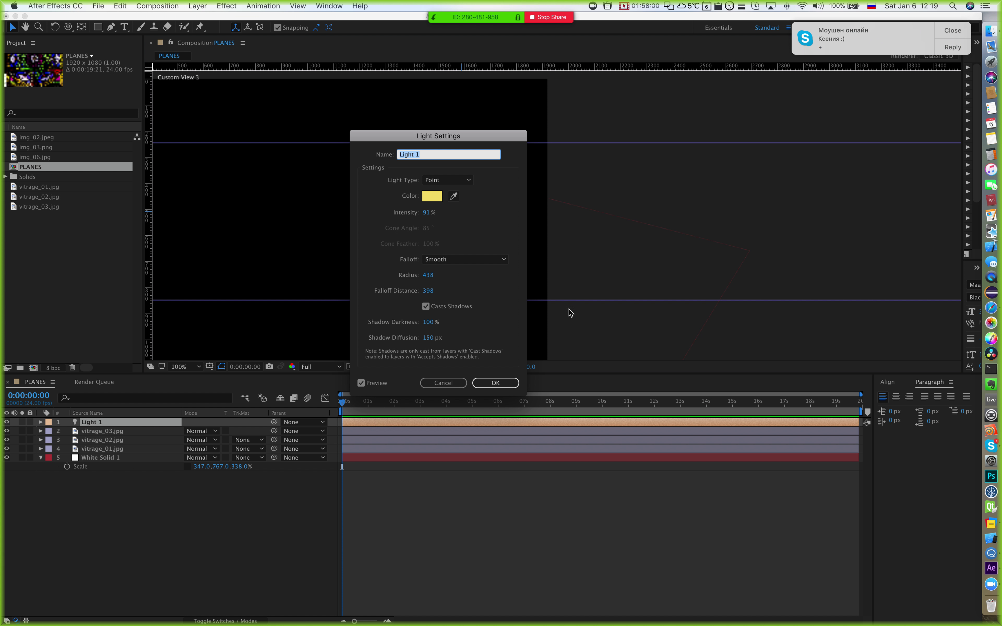
pyautogui.click(455, 180)
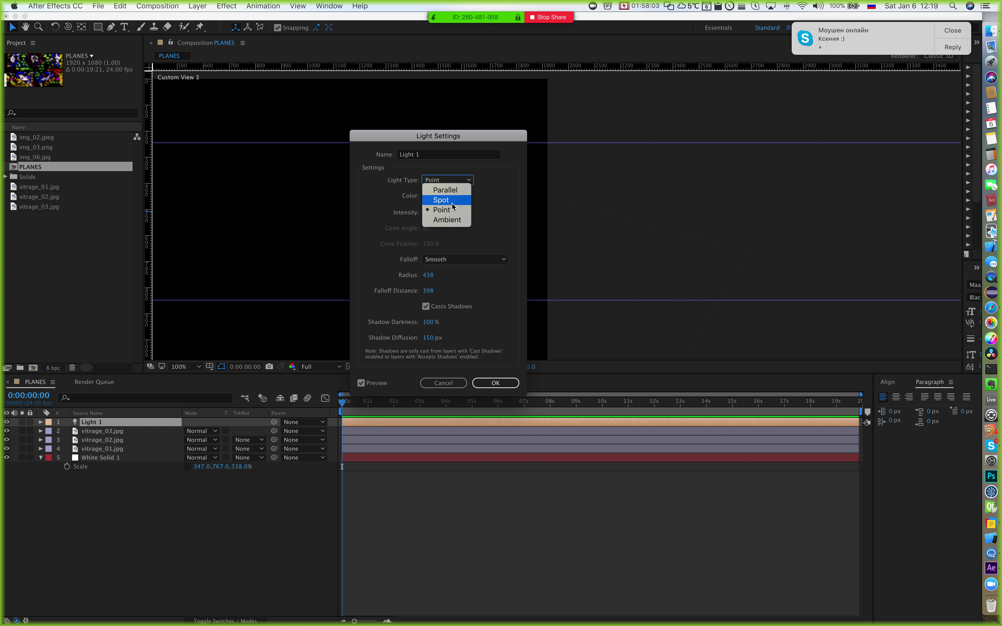
pyautogui.click(441, 200)
pyautogui.click(495, 383)
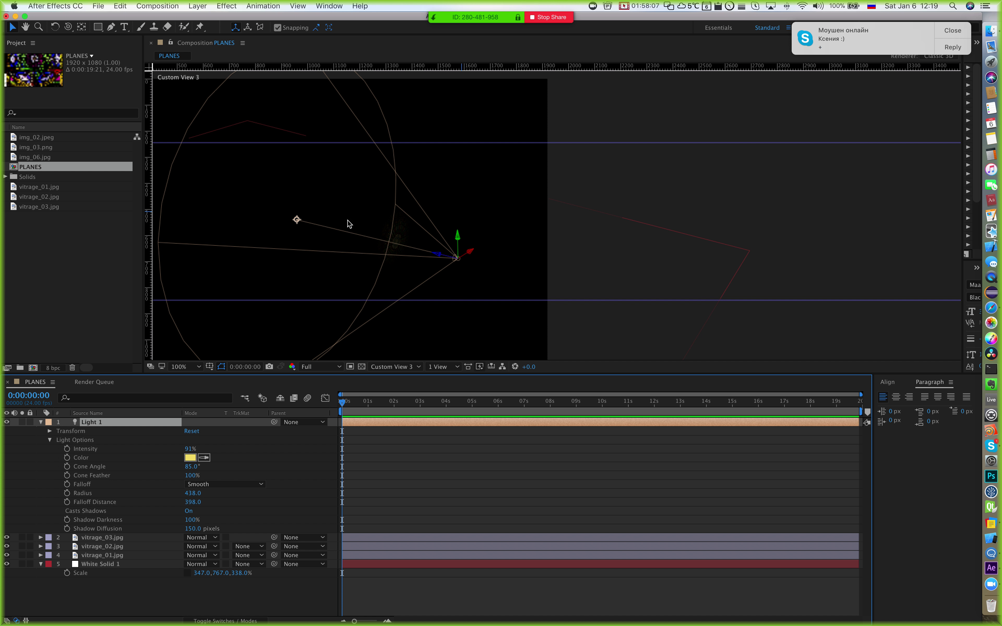
pyautogui.hscroll(-5, 427, 226)
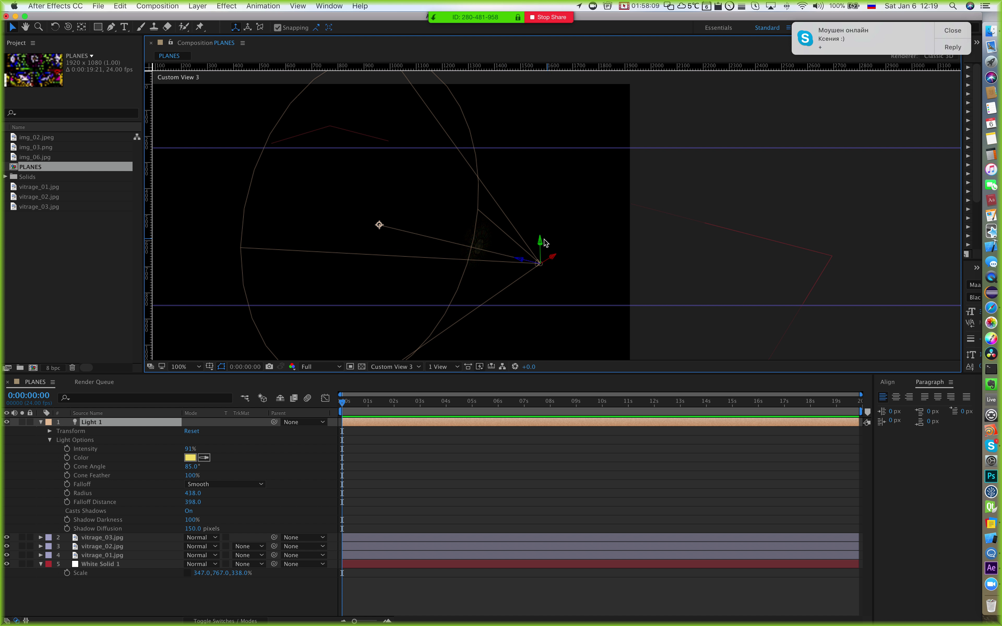
pyautogui.moveTo(543, 248); pyautogui.dragTo(536, 182)
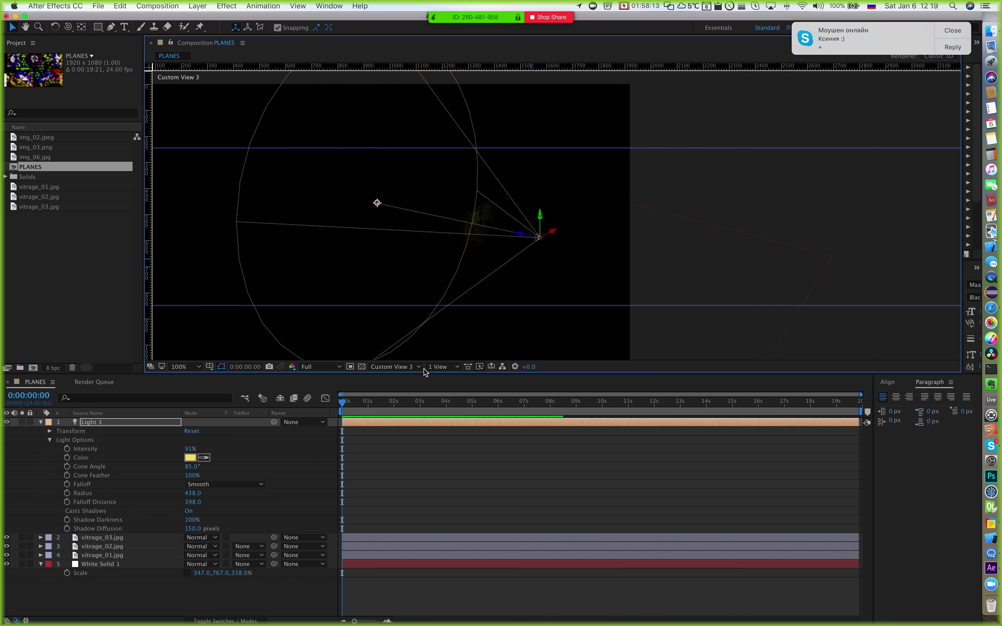
# Step: Split the composition display into two views and show Custom View 1 beside the Top view
pyautogui.click(444, 367)
pyautogui.click(454, 385)
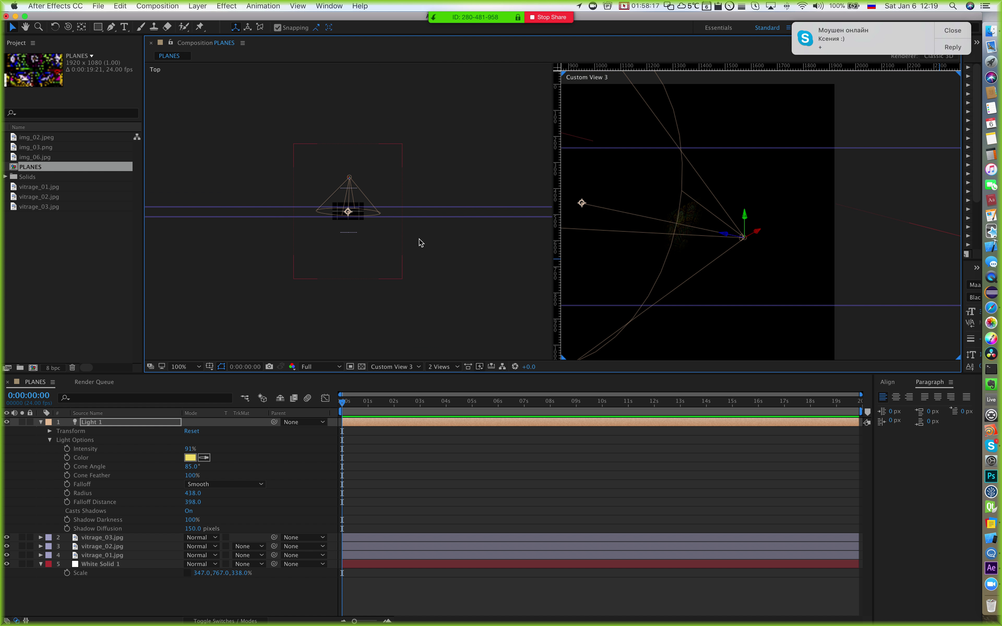
pyautogui.click(380, 369)
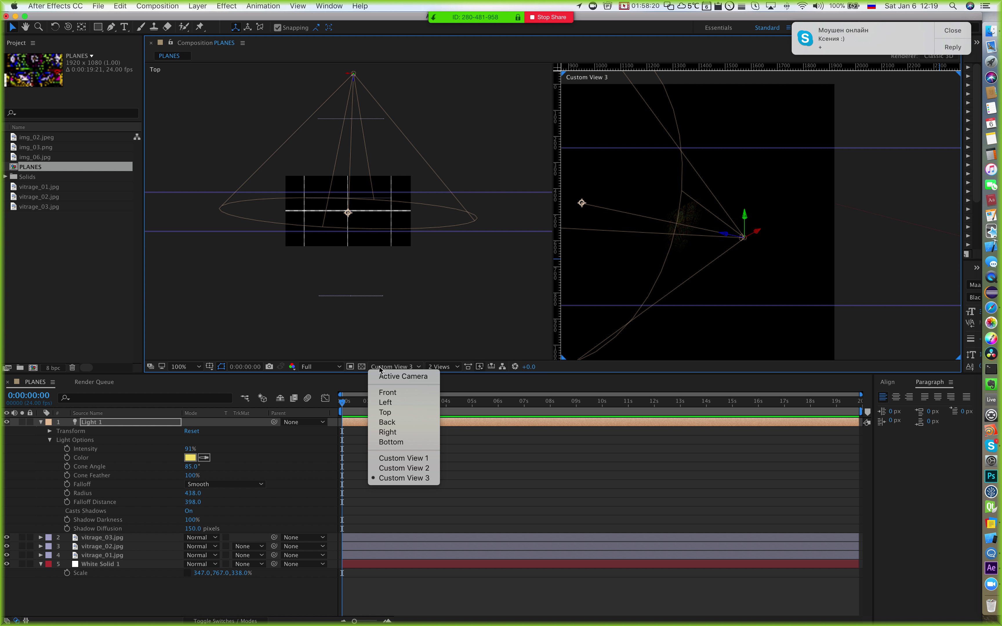
pyautogui.click(384, 403)
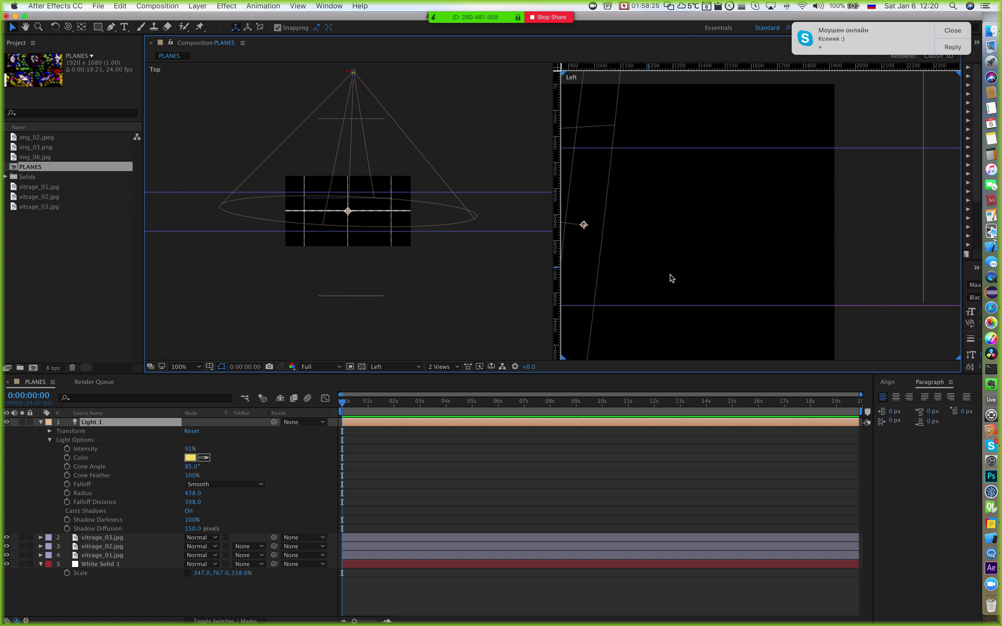
pyautogui.press('h')
pyautogui.moveTo(668, 277); pyautogui.dragTo(718, 280)
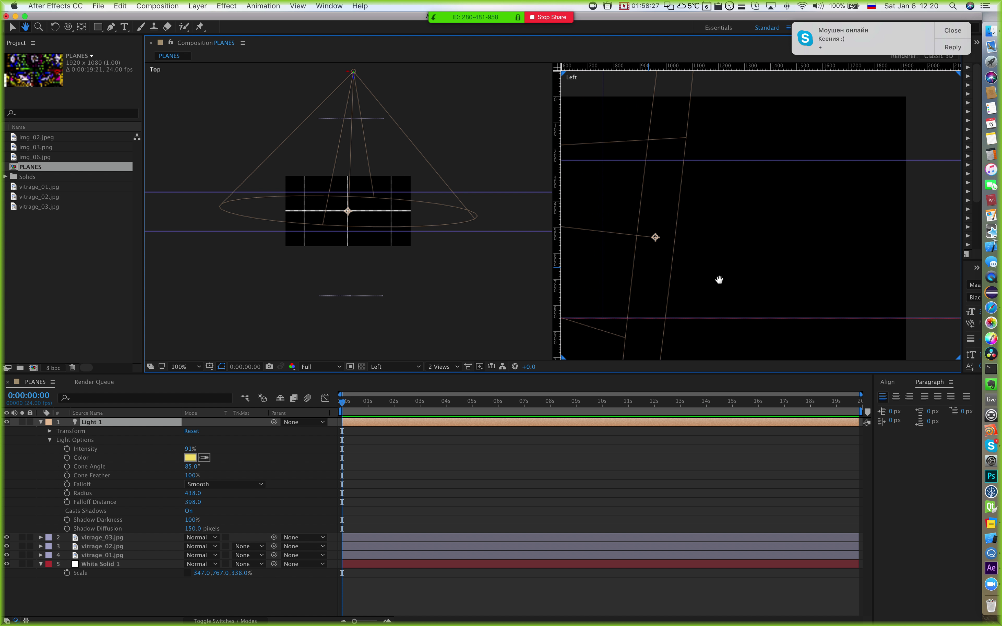
pyautogui.press('v')
pyautogui.click(419, 366)
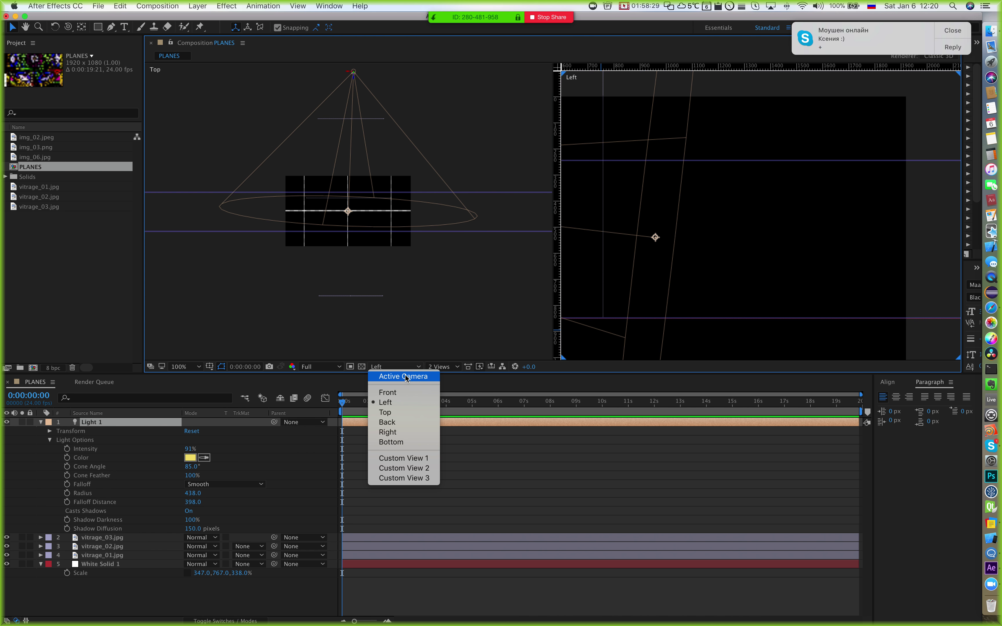
pyautogui.click(397, 377)
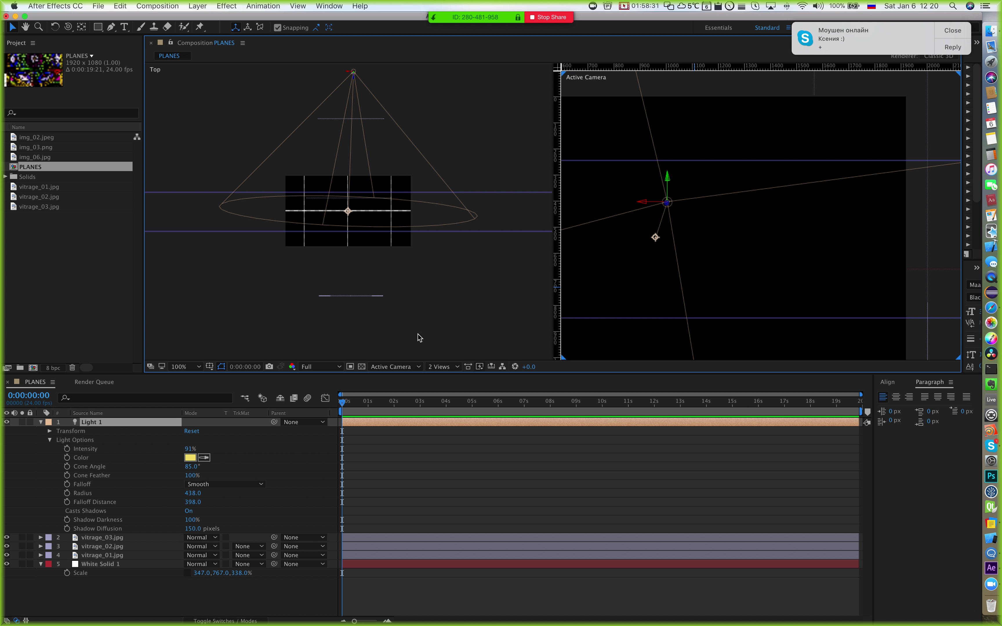
pyautogui.click(381, 368)
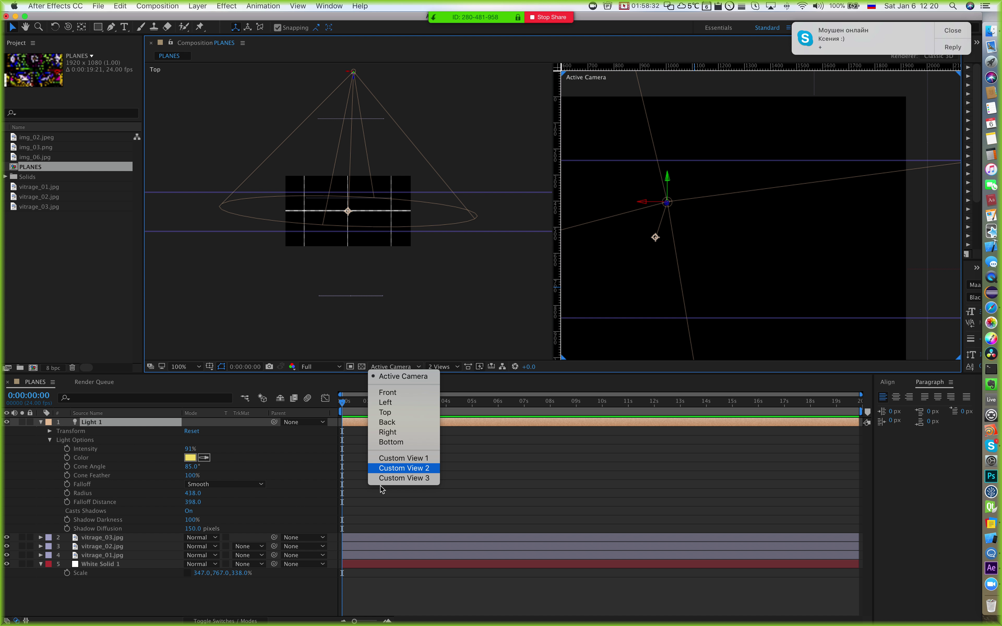
pyautogui.click(392, 461)
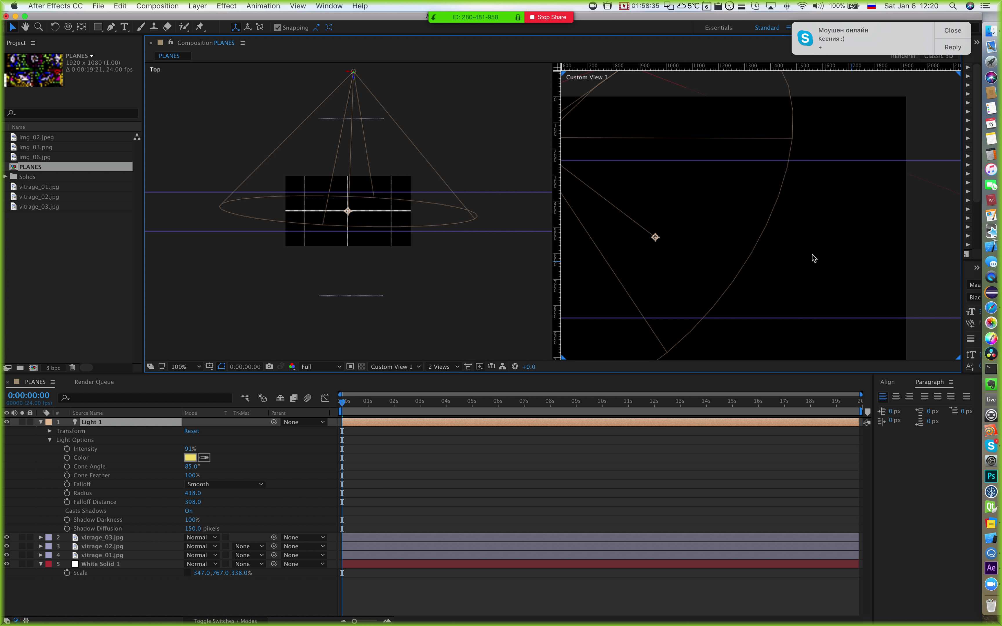
# Step: Change the Top view to the Left view and turn off its transparency grid
pyautogui.click(300, 262)
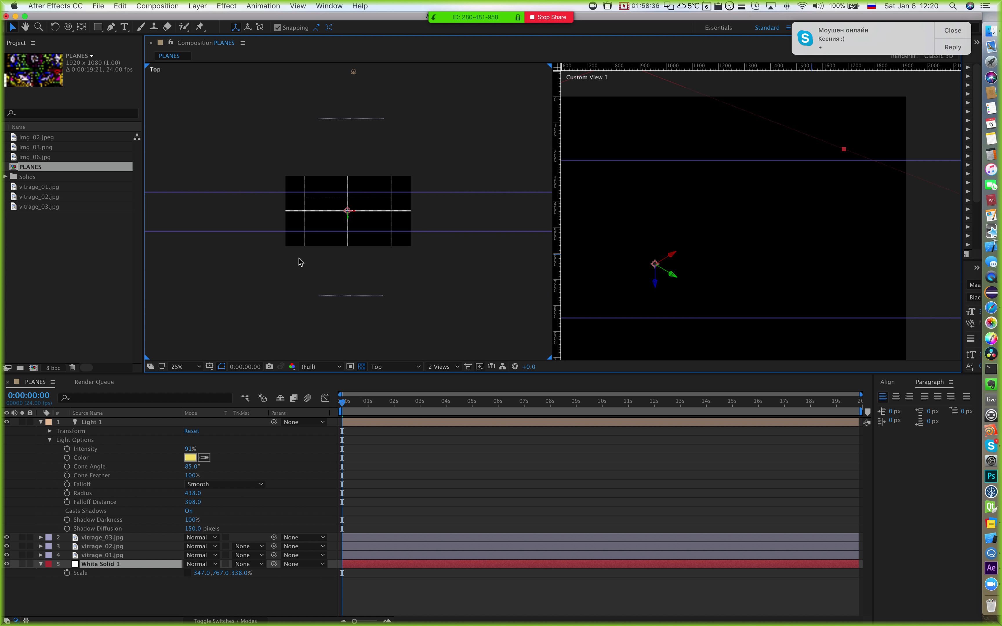
pyautogui.click(395, 367)
pyautogui.click(389, 412)
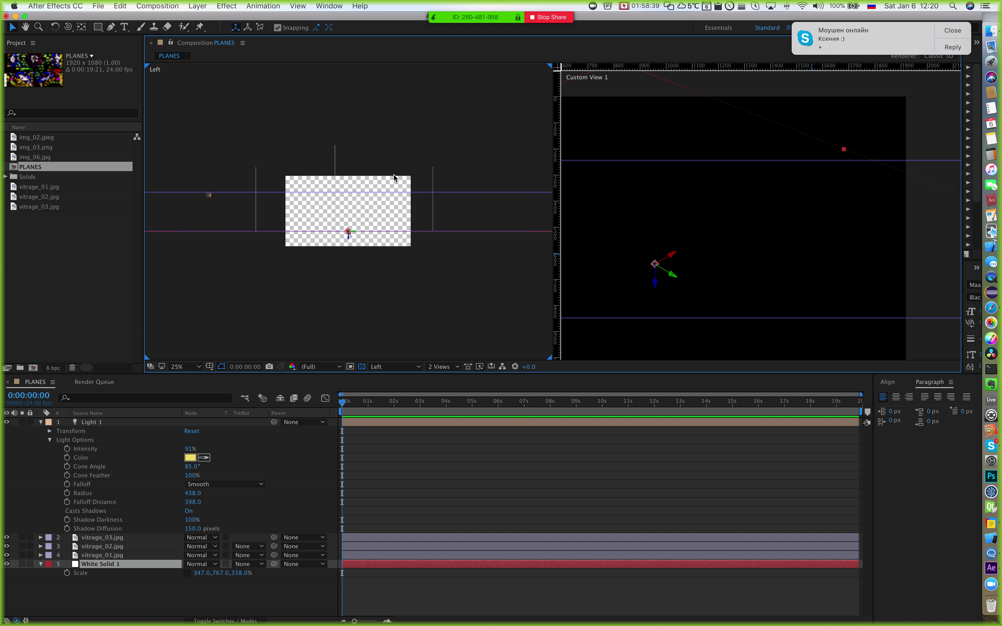
pyautogui.click(362, 367)
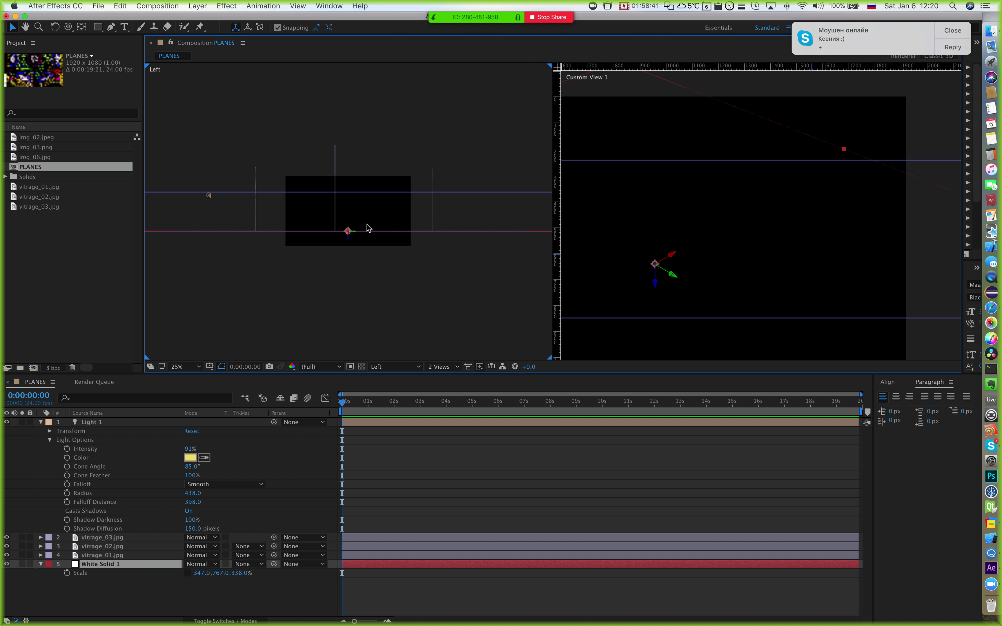
pyautogui.press(',')
pyautogui.press(',')
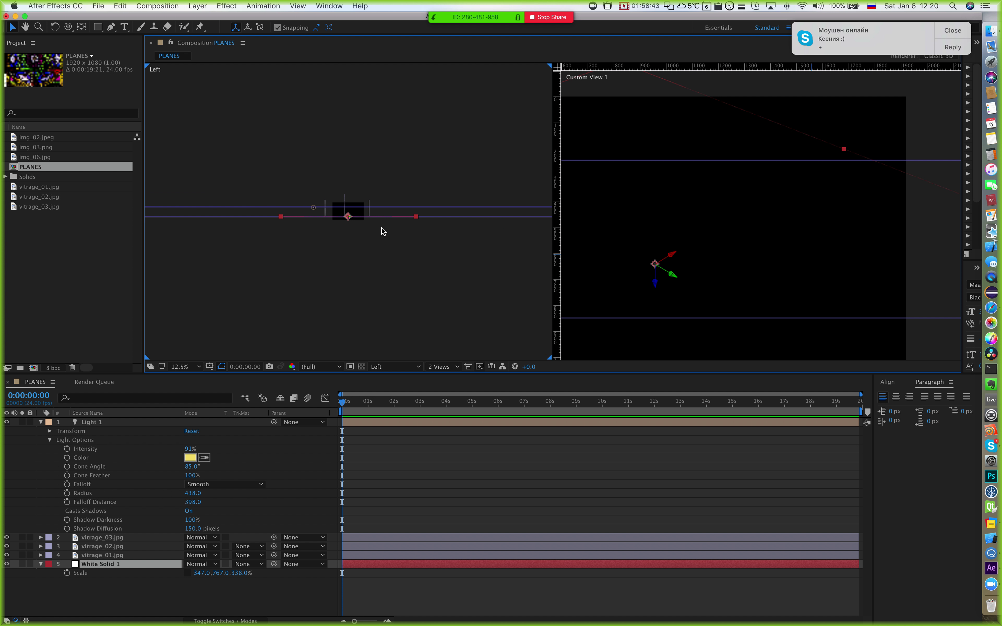
pyautogui.press('.')
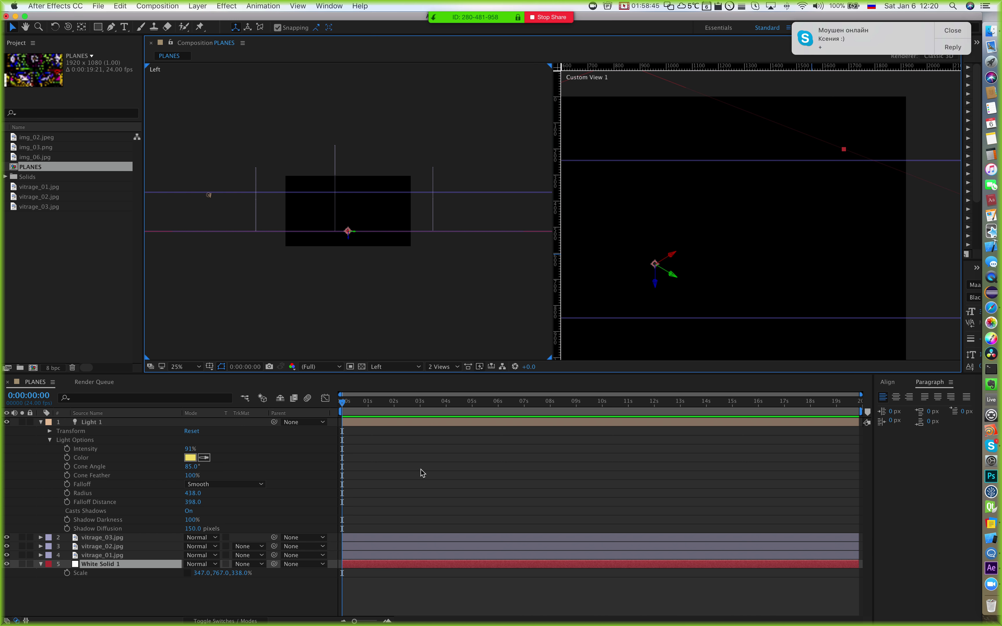
# Step: Select Light 1 and move it in the Left view to the opposite side of the image planes
pyautogui.click(99, 423)
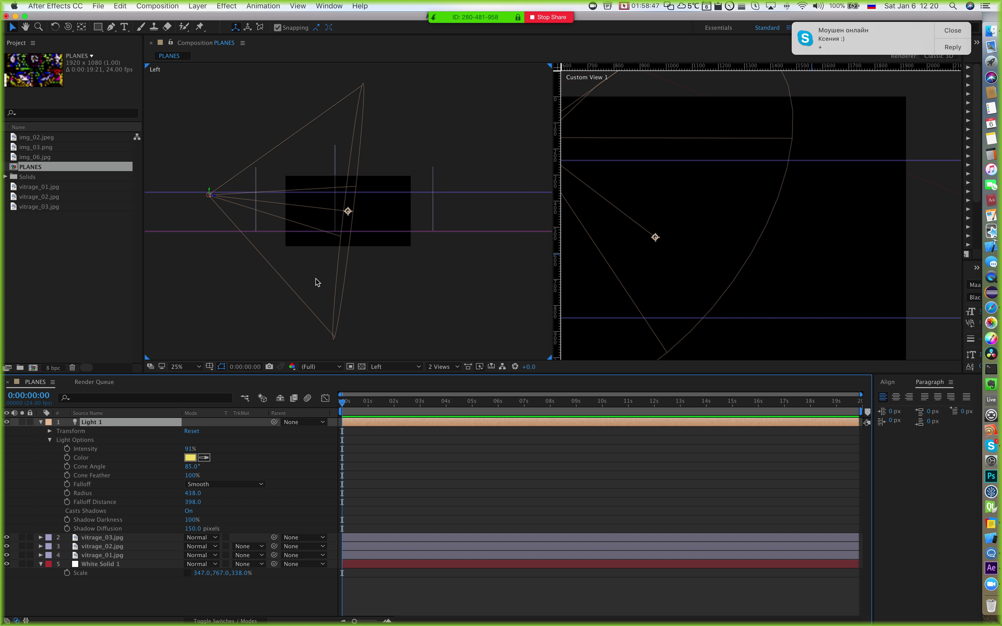
pyautogui.moveTo(214, 207); pyautogui.dragTo(259, 174)
pyautogui.press('h')
pyautogui.press('v')
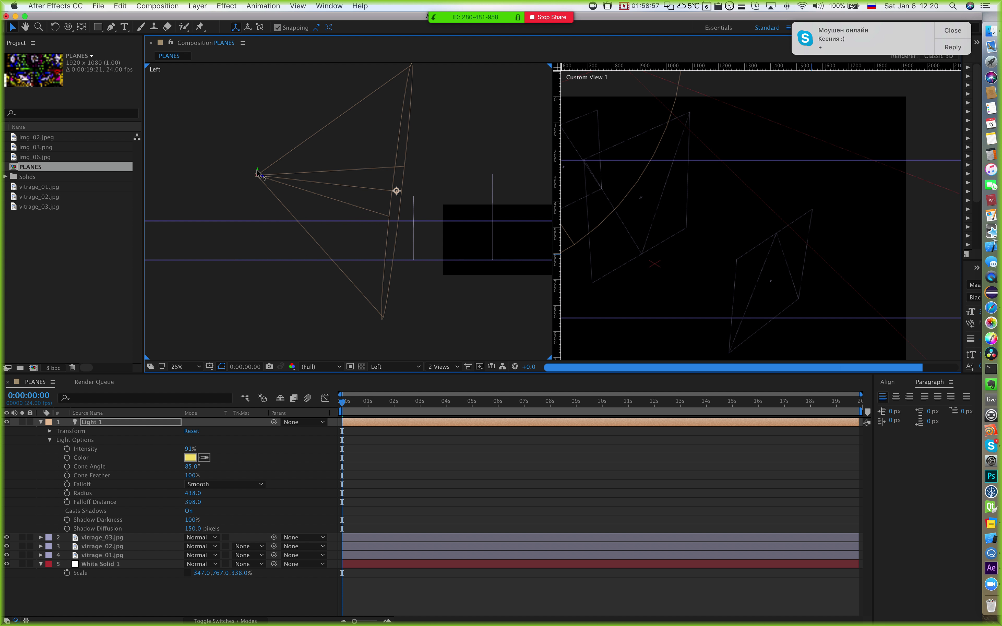
pyautogui.scroll(-3, 727, 258)
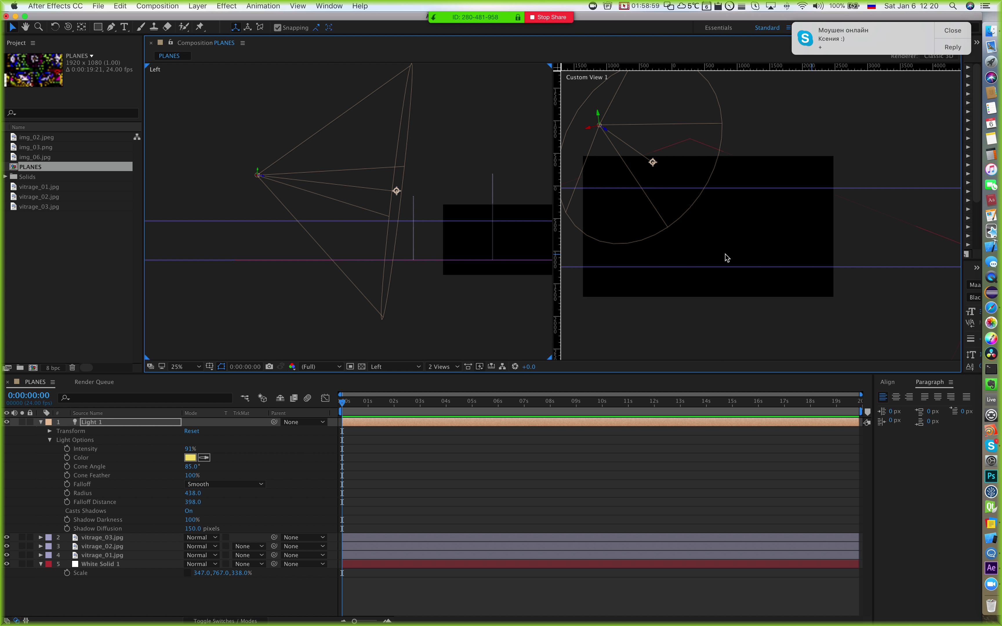
pyautogui.scroll(-3, 532, 181)
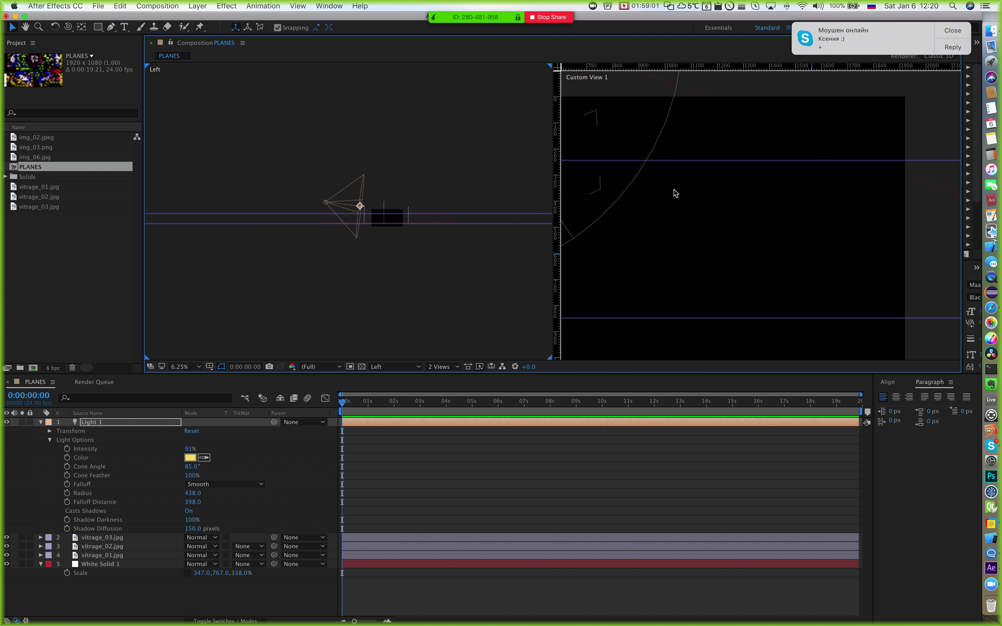
pyautogui.press('h')
pyautogui.moveTo(658, 222); pyautogui.dragTo(836, 268)
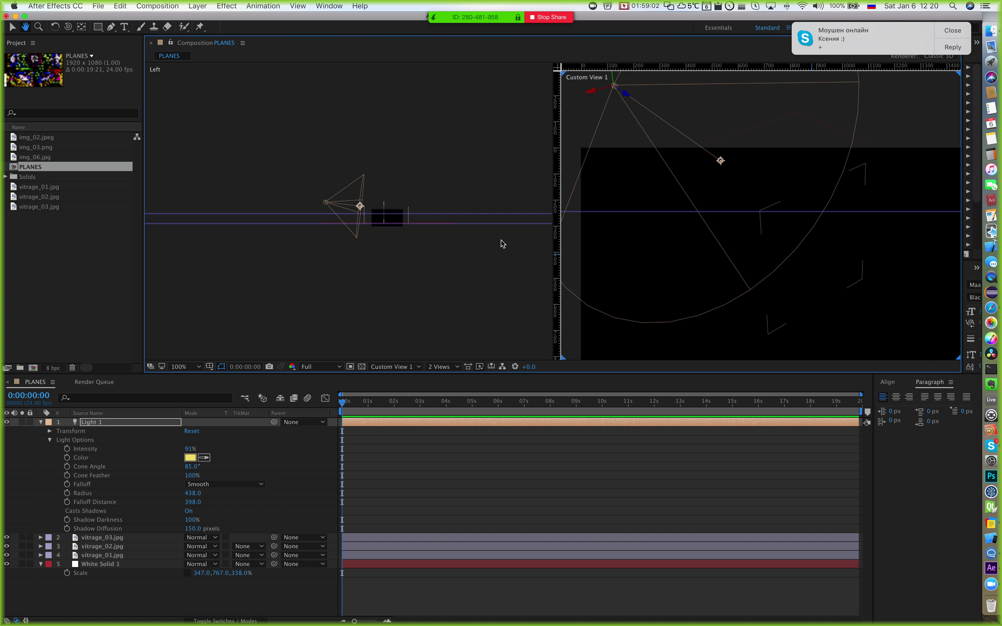
pyautogui.press('v')
pyautogui.scroll(2, 339, 209)
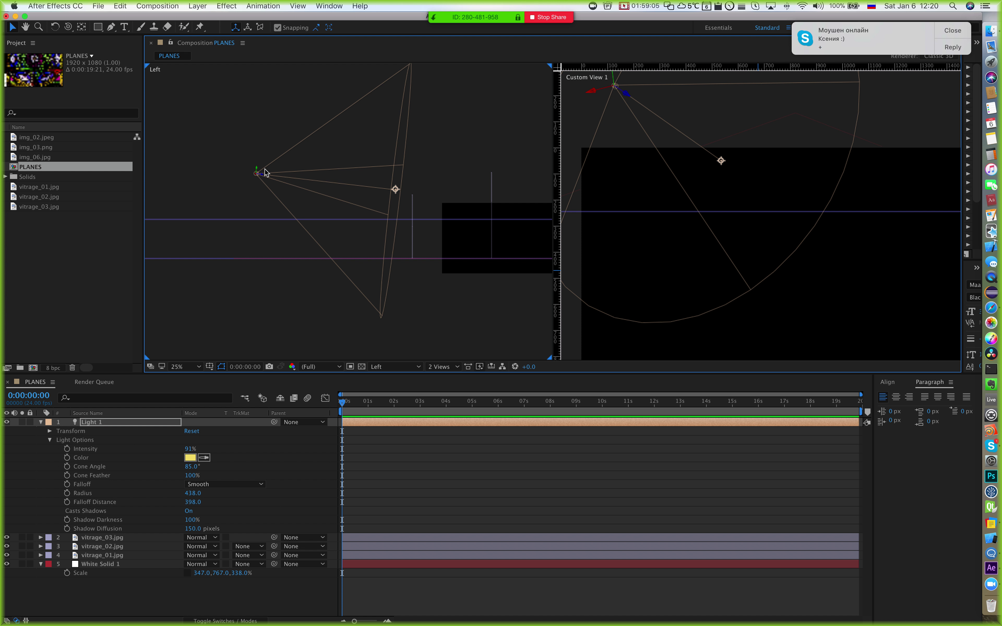
pyautogui.moveTo(262, 177); pyautogui.dragTo(398, 194)
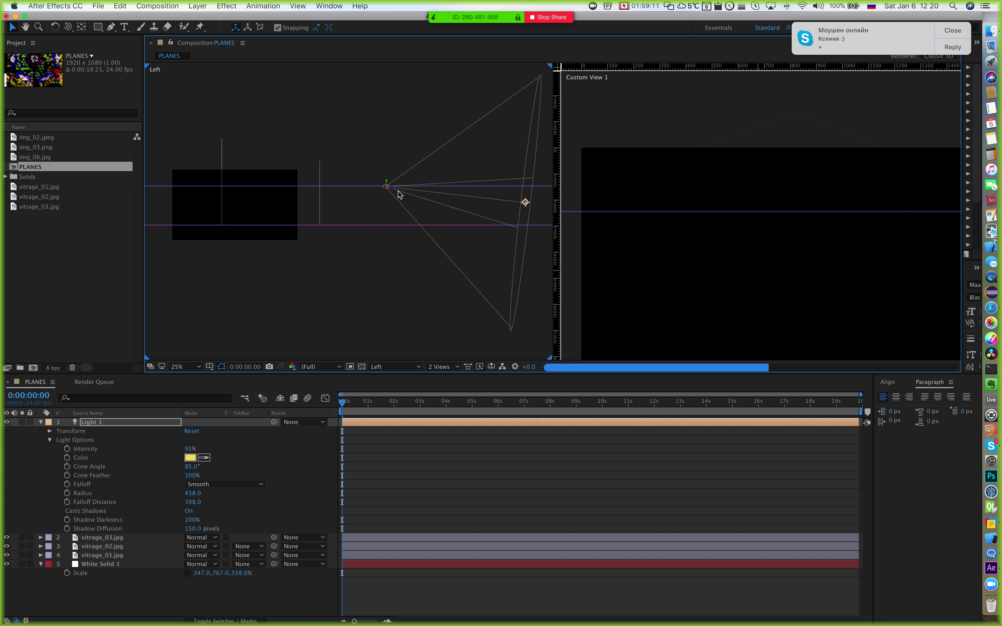
# Step: Set the Y orientation of Light 1 to 180° so the cone faces the planes
pyautogui.press('r')
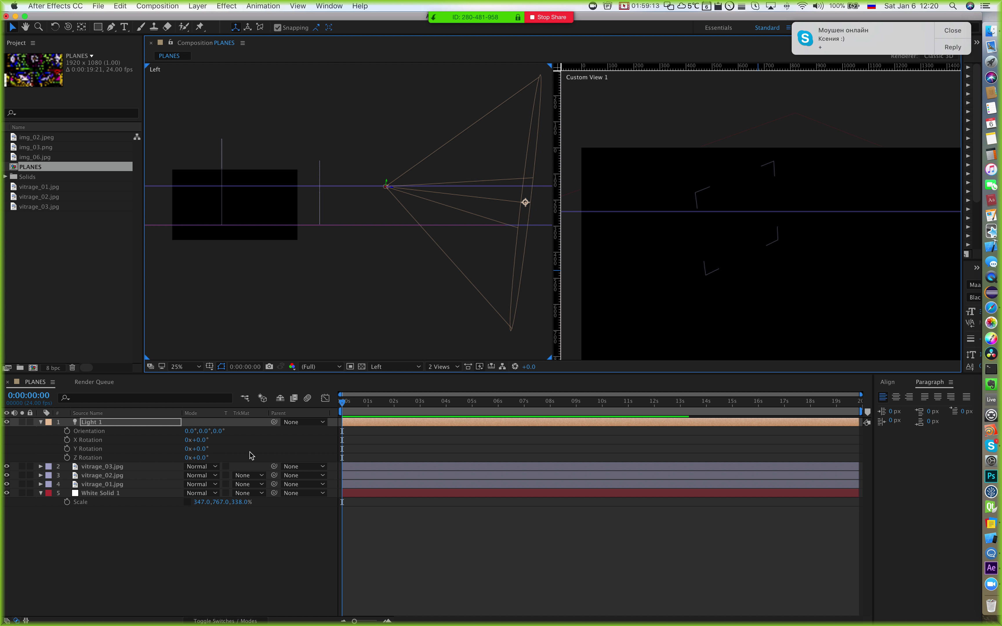
pyautogui.moveTo(217, 431); pyautogui.dragTo(324, 432)
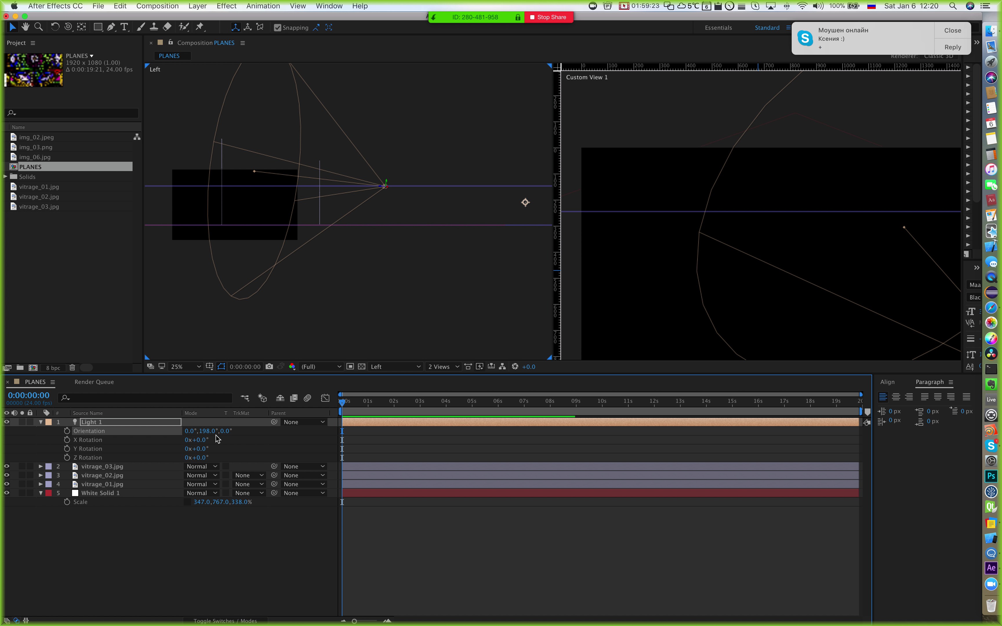
pyautogui.click(204, 432)
pyautogui.write('180')
pyautogui.press('Return')
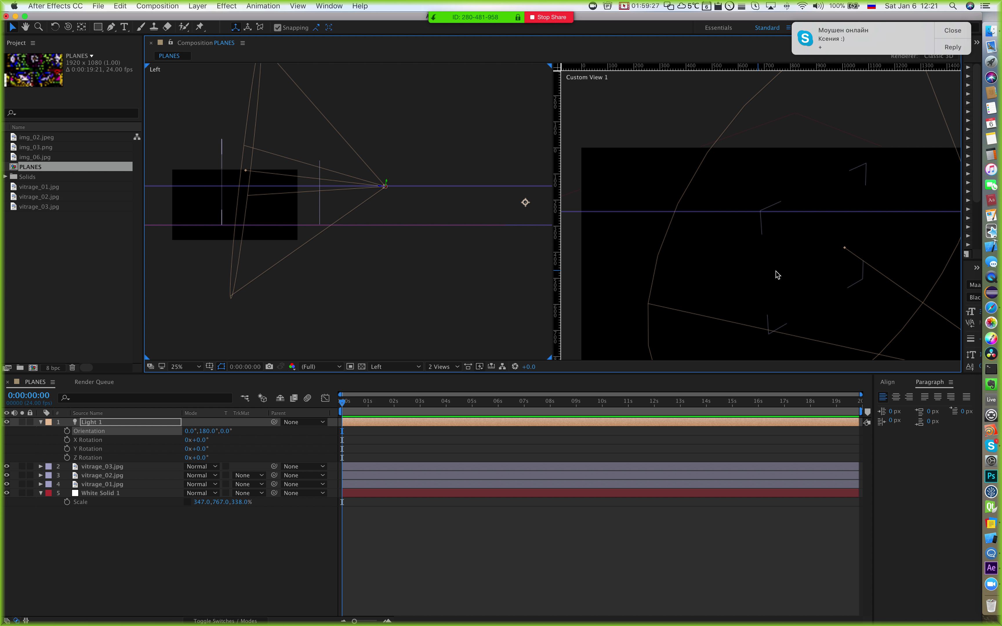
# Step: Move Light 1 farther away from the planes and slightly higher in the Left view
pyautogui.moveTo(767, 265); pyautogui.dragTo(752, 245)
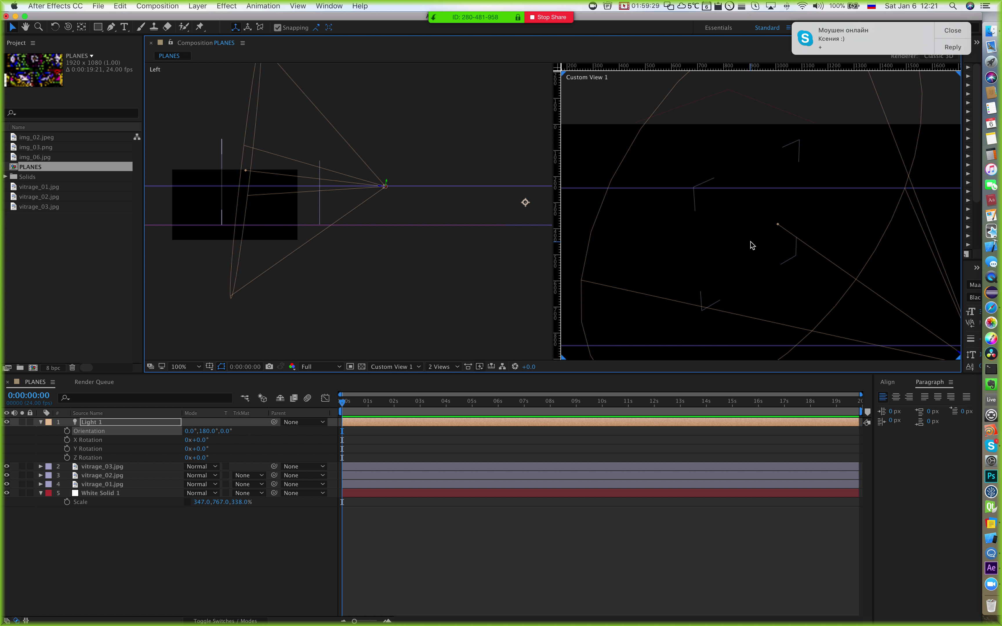
pyautogui.scroll(-2, 752, 246)
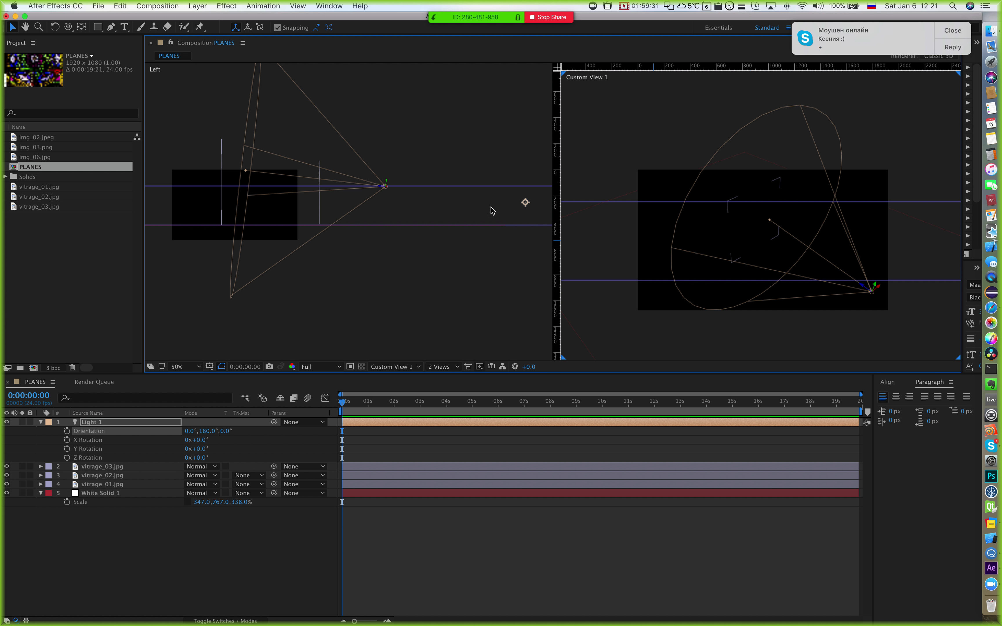
pyautogui.moveTo(414, 167); pyautogui.dragTo(484, 177)
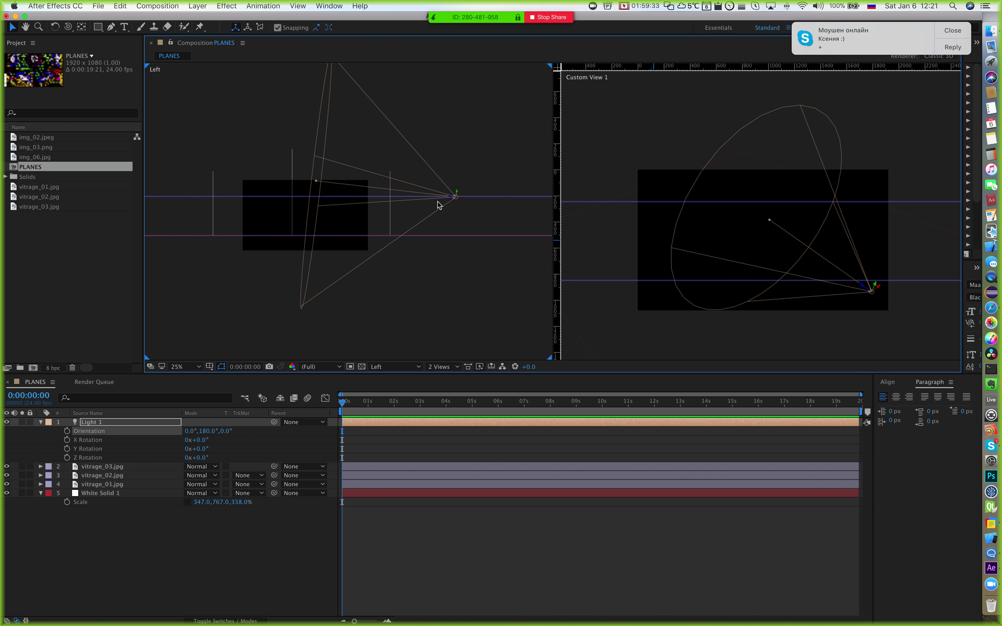
pyautogui.moveTo(451, 200); pyautogui.dragTo(501, 182)
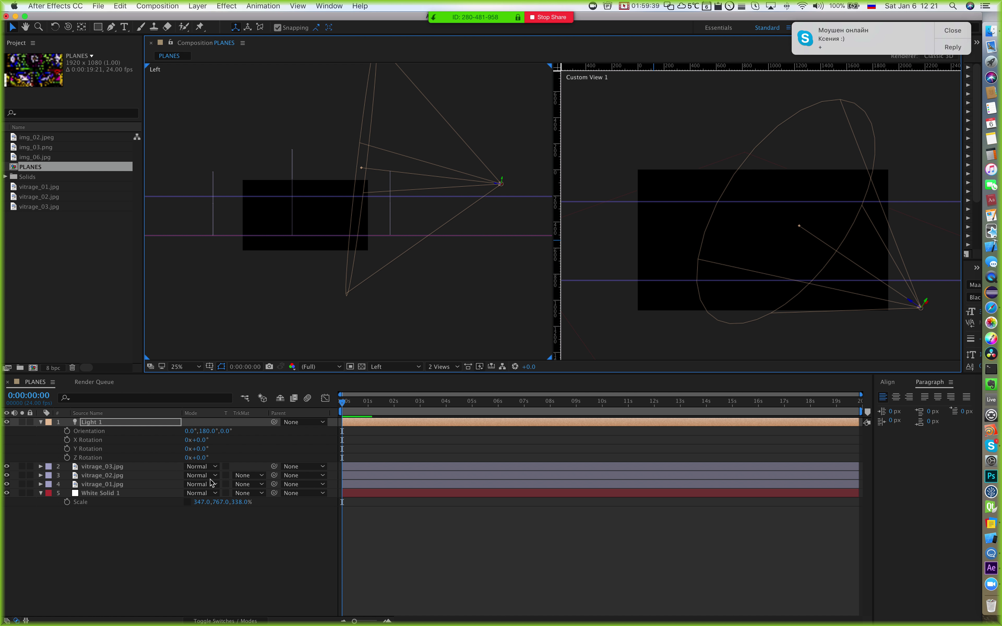
# Step: Tilt Light 1 downward with an X Rotation of -28° and raise it in the Left view
pyautogui.click(194, 440)
pyautogui.moveTo(195, 440); pyautogui.dragTo(182, 439)
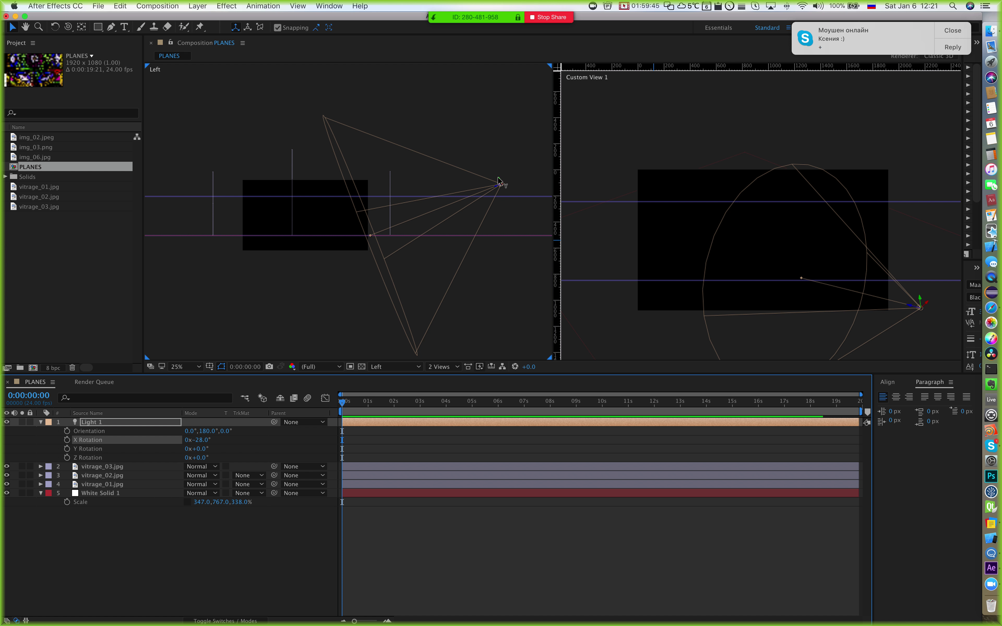
pyautogui.moveTo(500, 181); pyautogui.dragTo(490, 143)
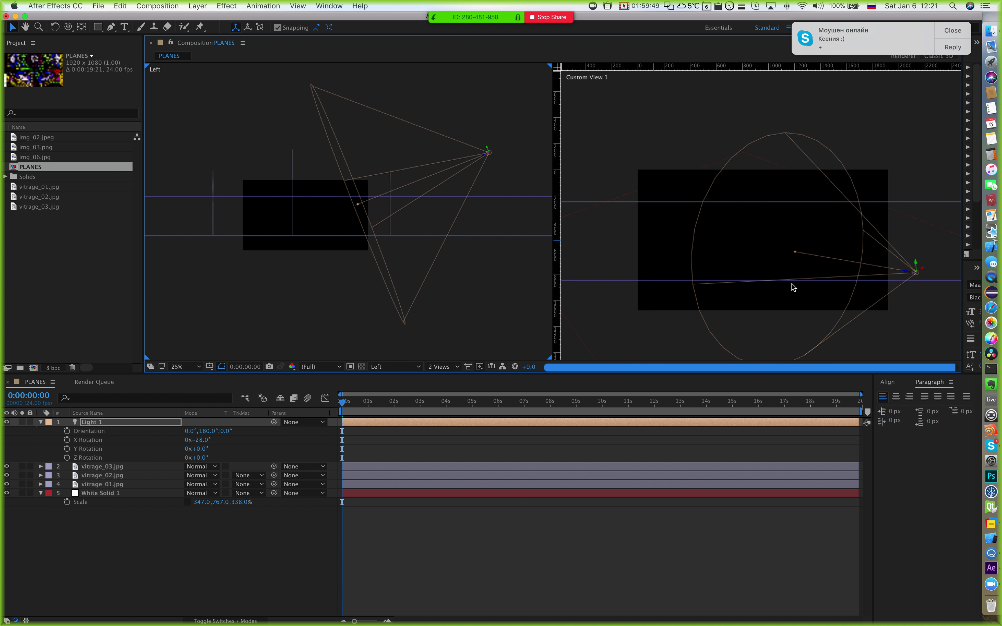
pyautogui.moveTo(787, 284); pyautogui.dragTo(763, 279)
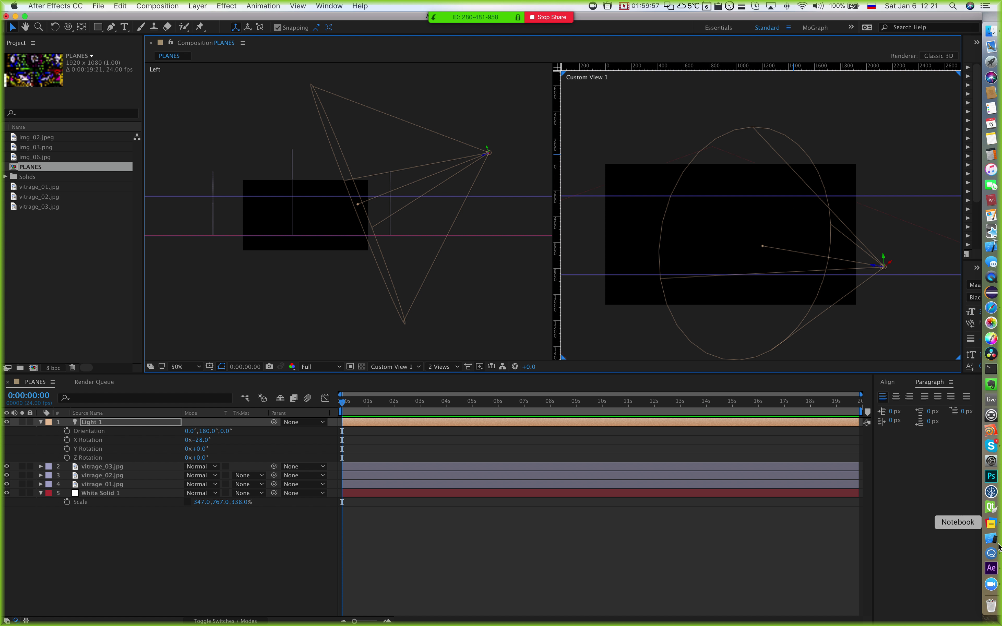
pyautogui.moveTo(821, 233); pyautogui.dragTo(811, 232)
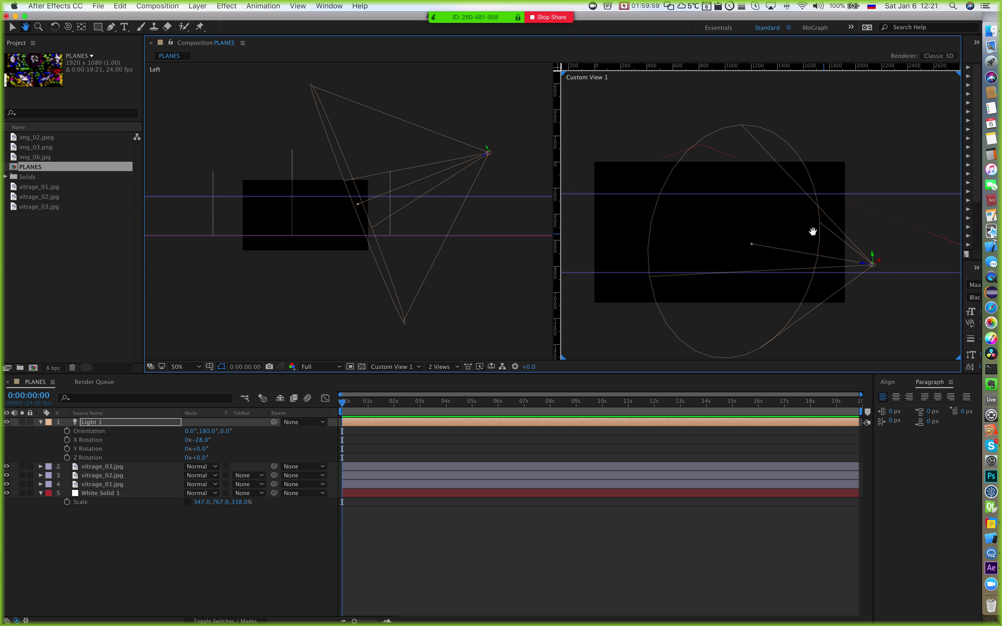
# Step: Set the intensity of Light 1 to 158%, apply the light settings and reselect the light
pyautogui.doubleClick(89, 422)
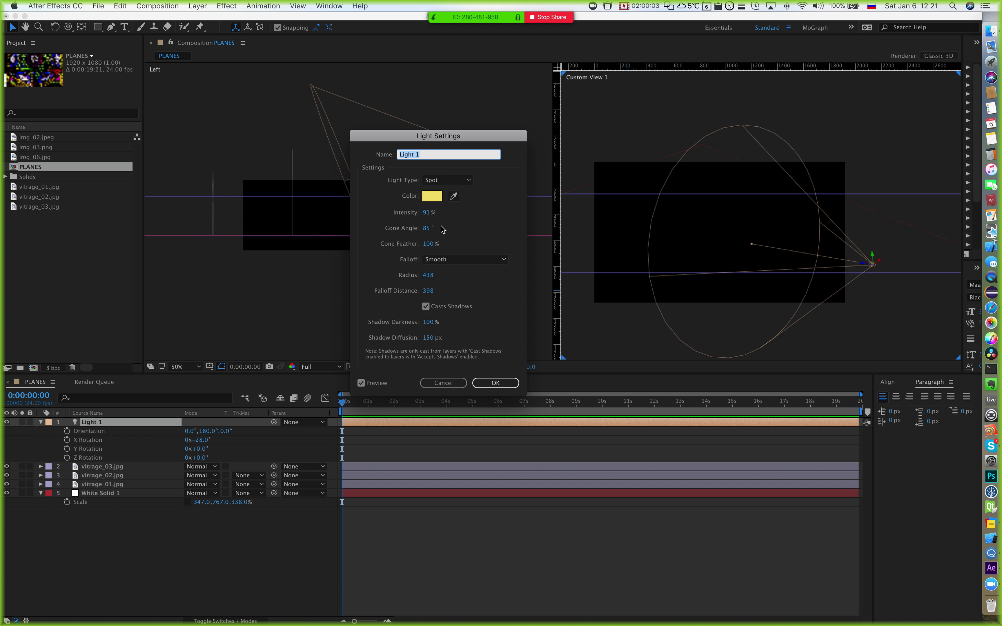
pyautogui.moveTo(427, 213); pyautogui.dragTo(546, 242)
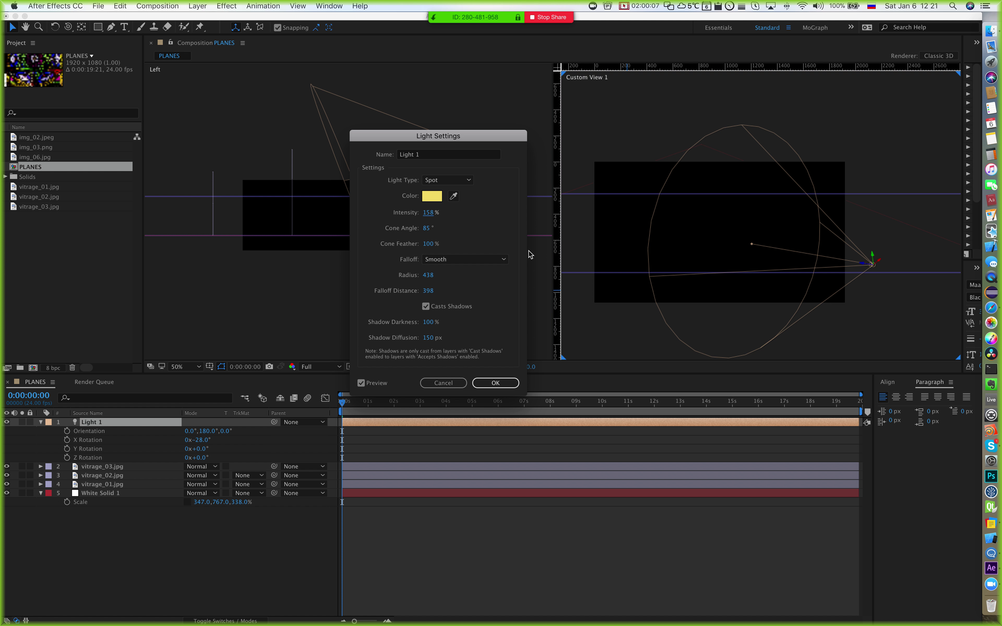
pyautogui.click(493, 383)
pyautogui.click(716, 219)
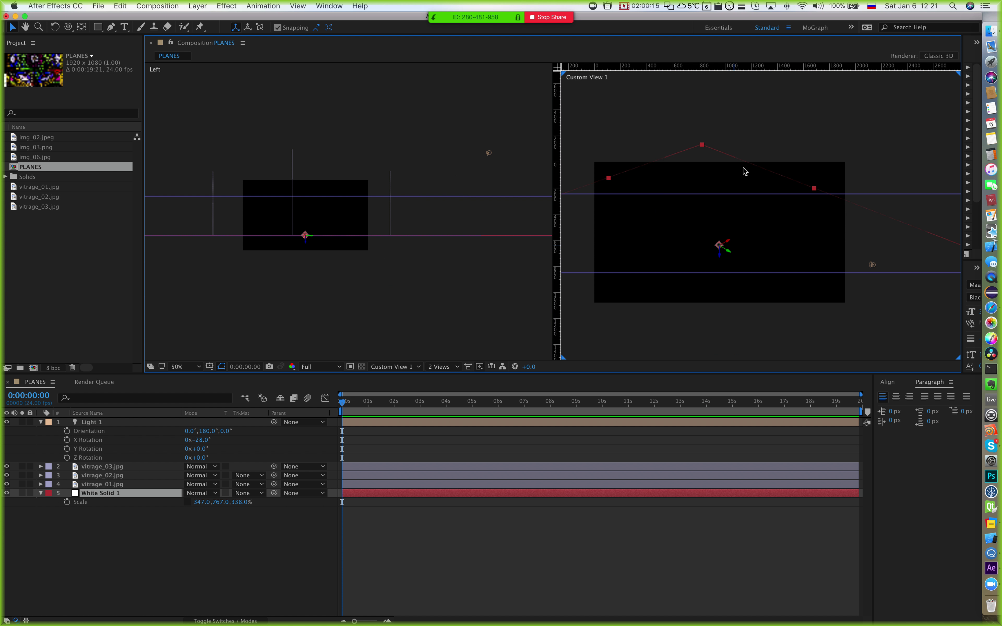
pyautogui.click(595, 166)
pyautogui.click(488, 153)
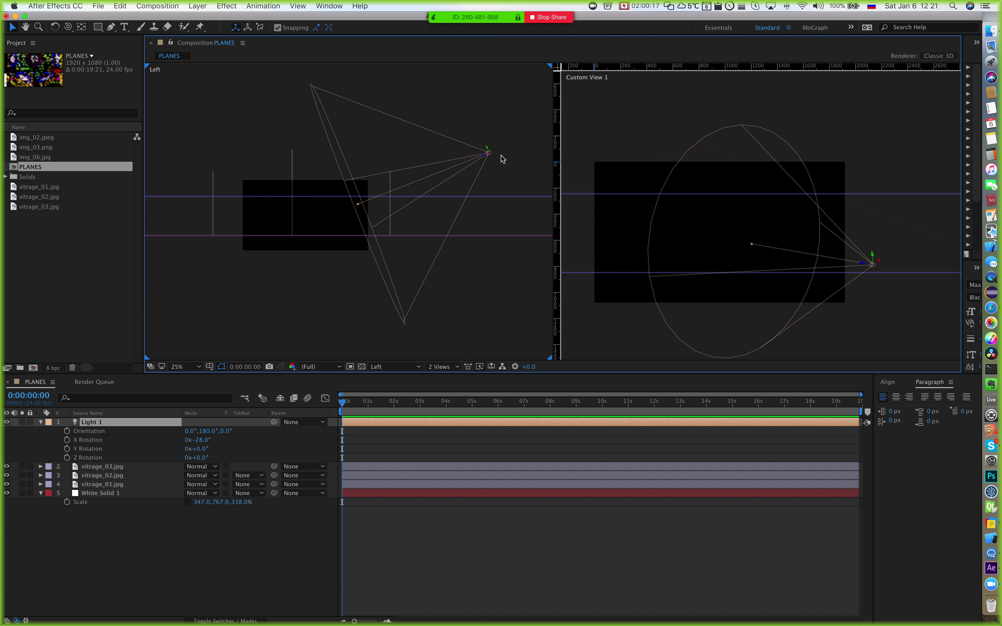
# Step: Look over the property groups, including Material Options, of the three vitrage layers, and collapse them again
pyautogui.scroll(5, 501, 157)
pyautogui.press('h')
pyautogui.moveTo(501, 156); pyautogui.dragTo(447, 178)
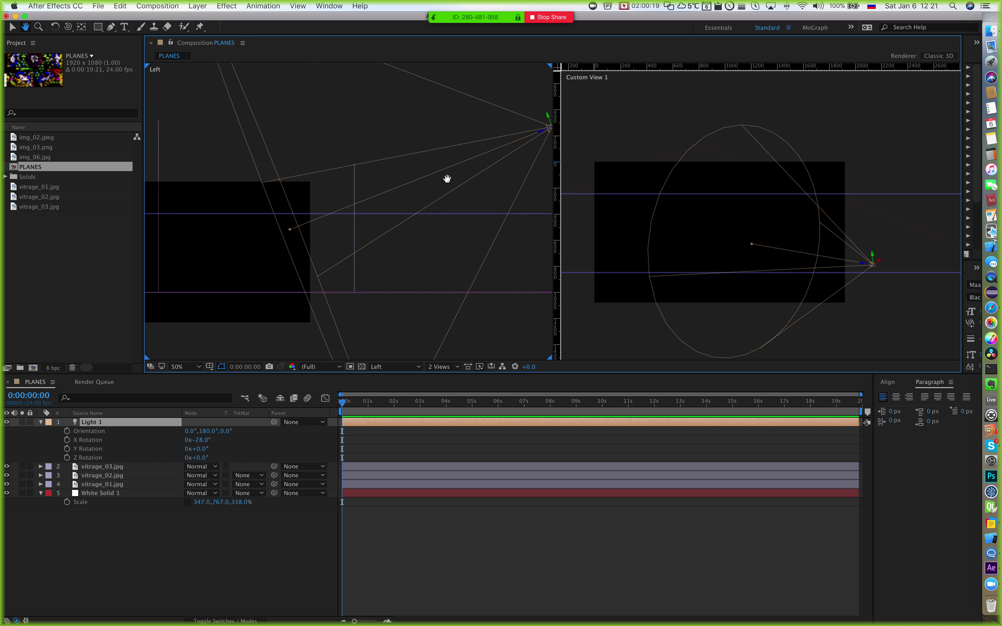
pyautogui.moveTo(396, 200); pyautogui.dragTo(420, 192)
pyautogui.press('v')
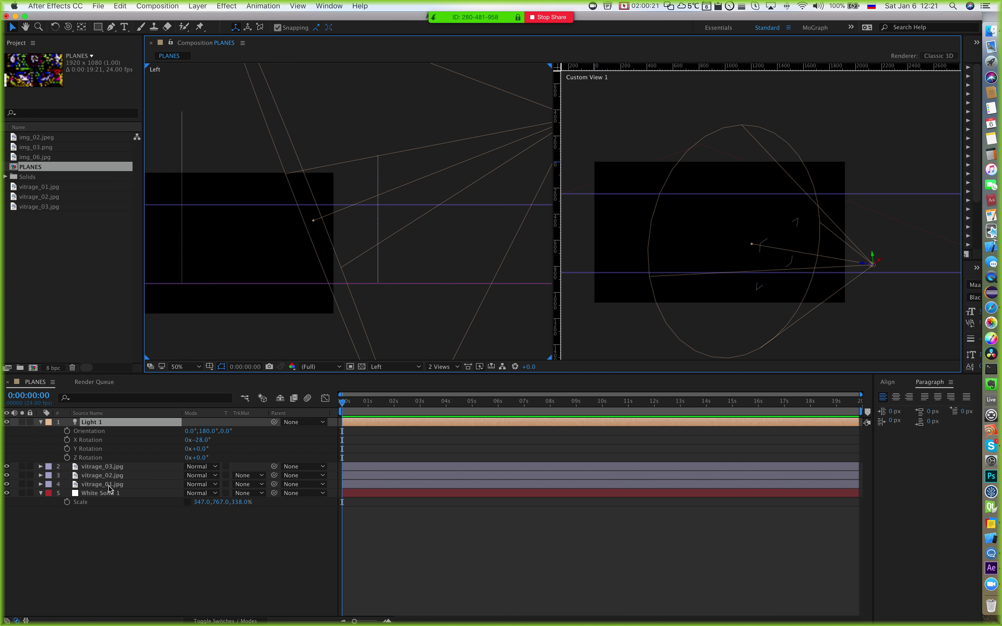
pyautogui.click(103, 466)
pyautogui.keyDown('shift'); pyautogui.click(105, 484); pyautogui.keyUp('shift')
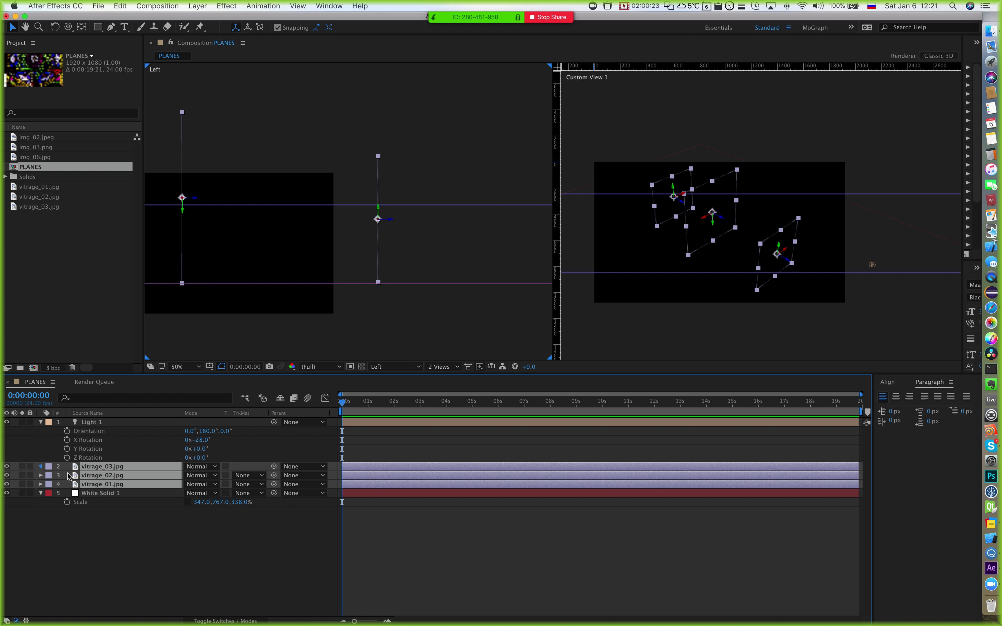
pyautogui.press('super+grave')
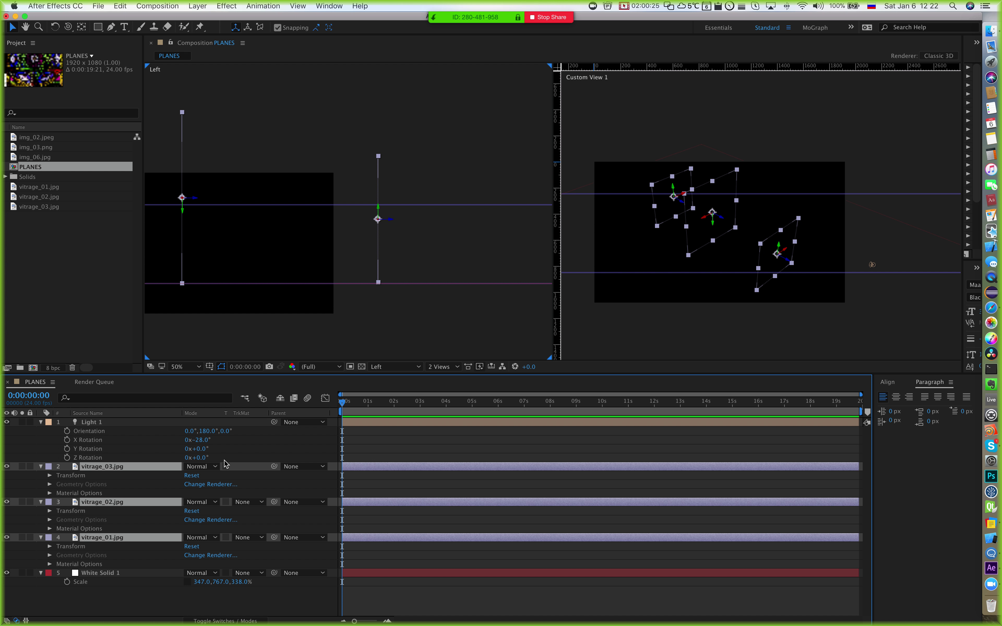
pyautogui.click(50, 493)
pyautogui.click(50, 493)
pyautogui.click(40, 467)
pyautogui.click(220, 593)
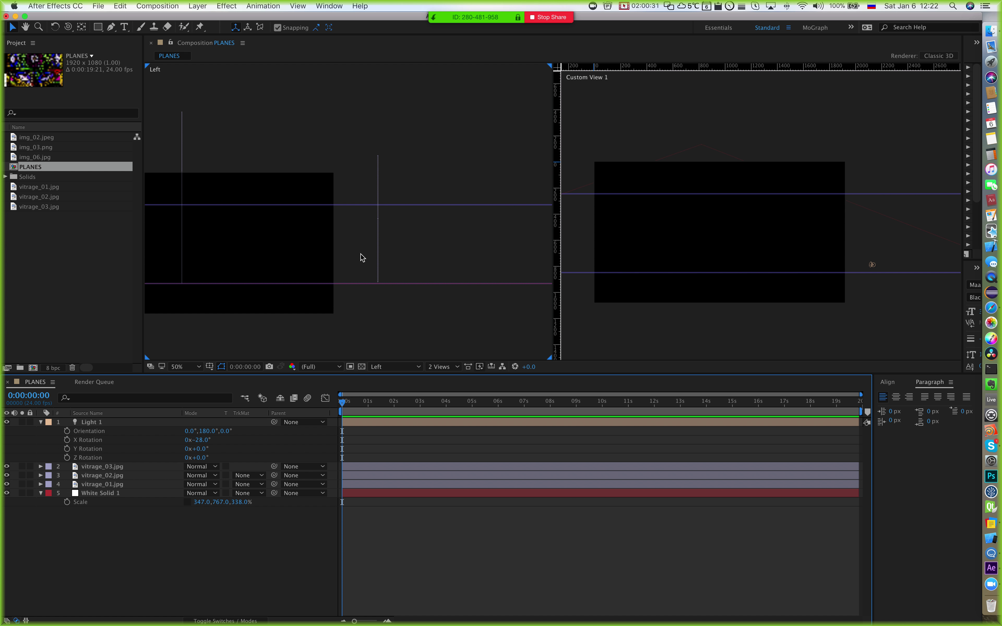
# Step: Open the settings of Light 1, turn off its Casts Shadows option and set its falloff to None
pyautogui.click(869, 269)
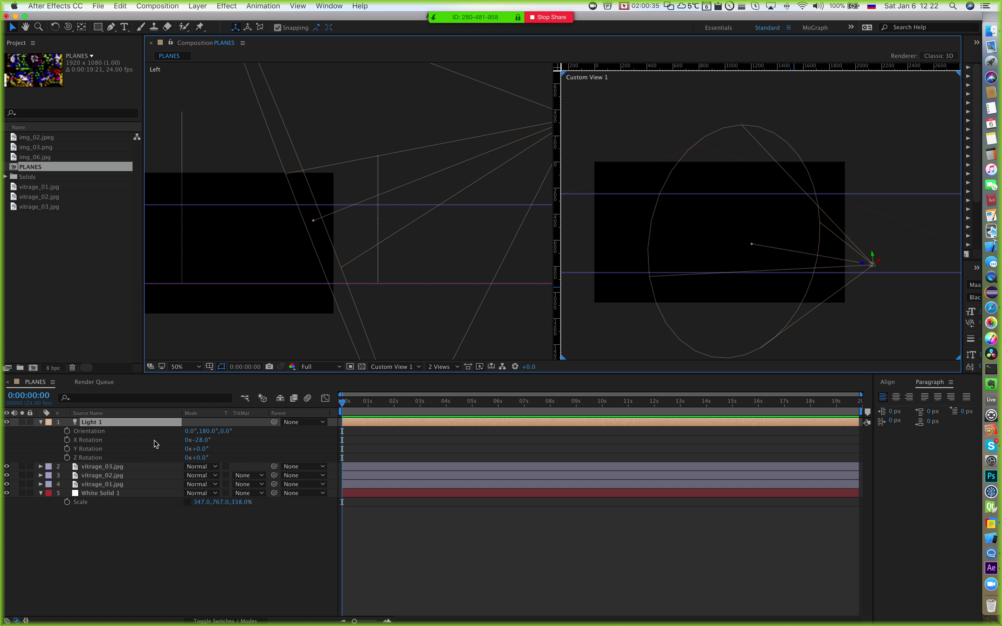
pyautogui.doubleClick(112, 424)
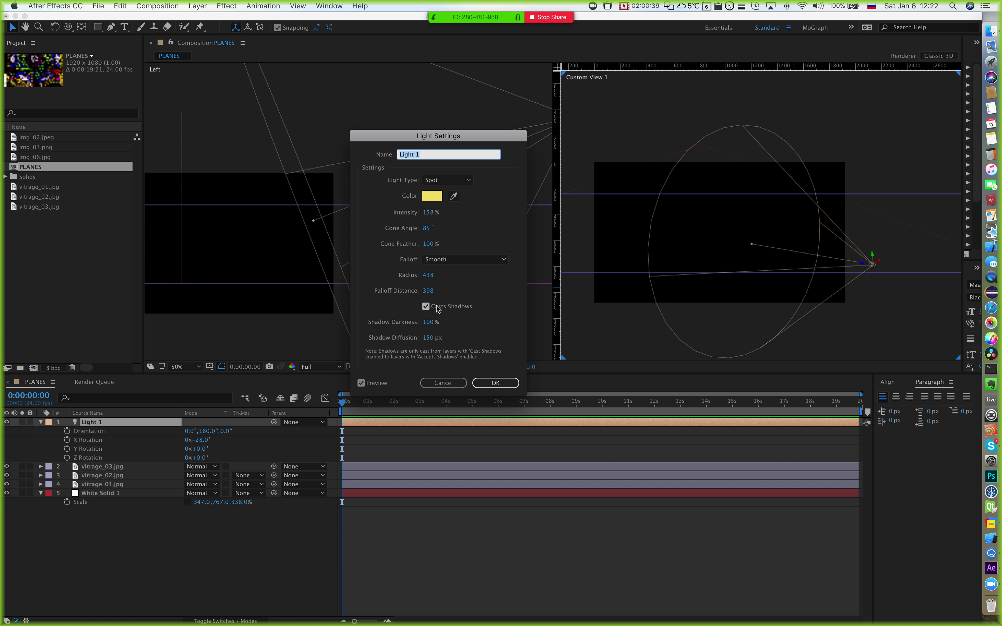
pyautogui.click(426, 306)
pyautogui.click(460, 260)
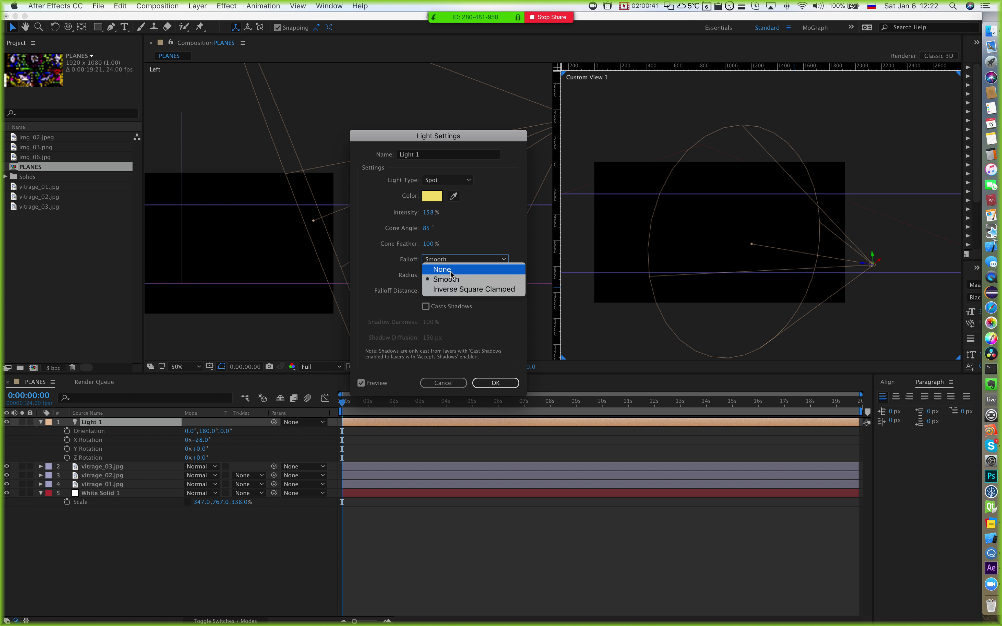
pyautogui.click(461, 259)
pyautogui.press('Up')
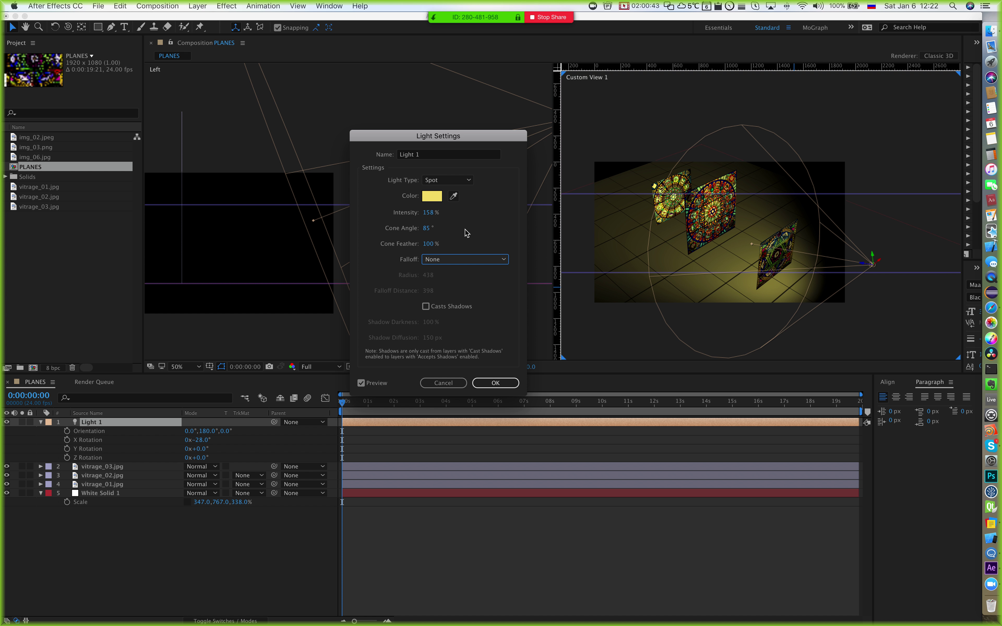
pyautogui.moveTo(457, 139); pyautogui.dragTo(452, 137)
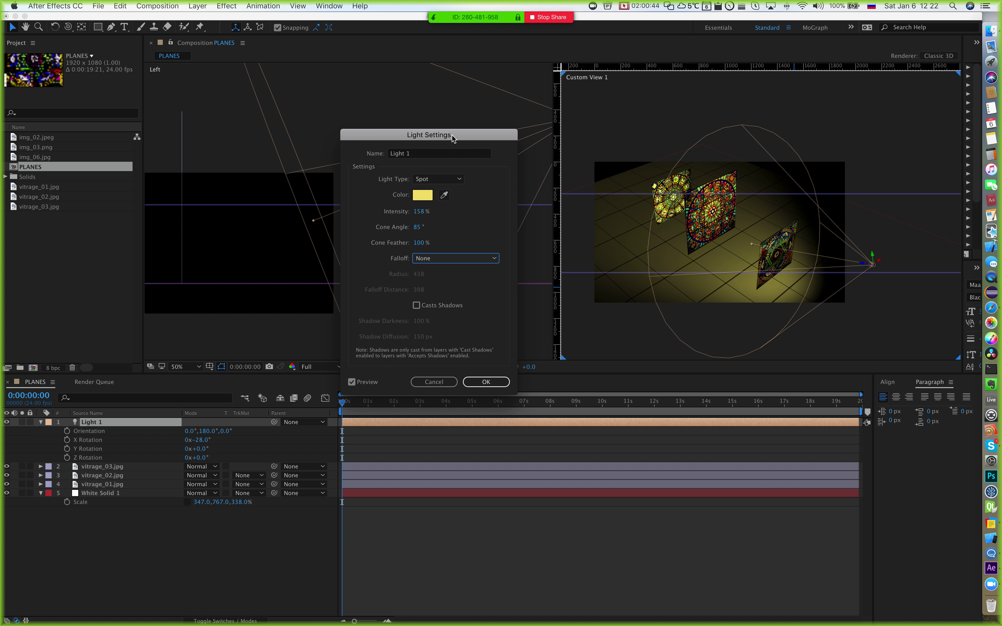
# Step: Try a Smooth falloff on Light 1 with a radius of 660 and a falloff distance of 911
pyautogui.click(442, 259)
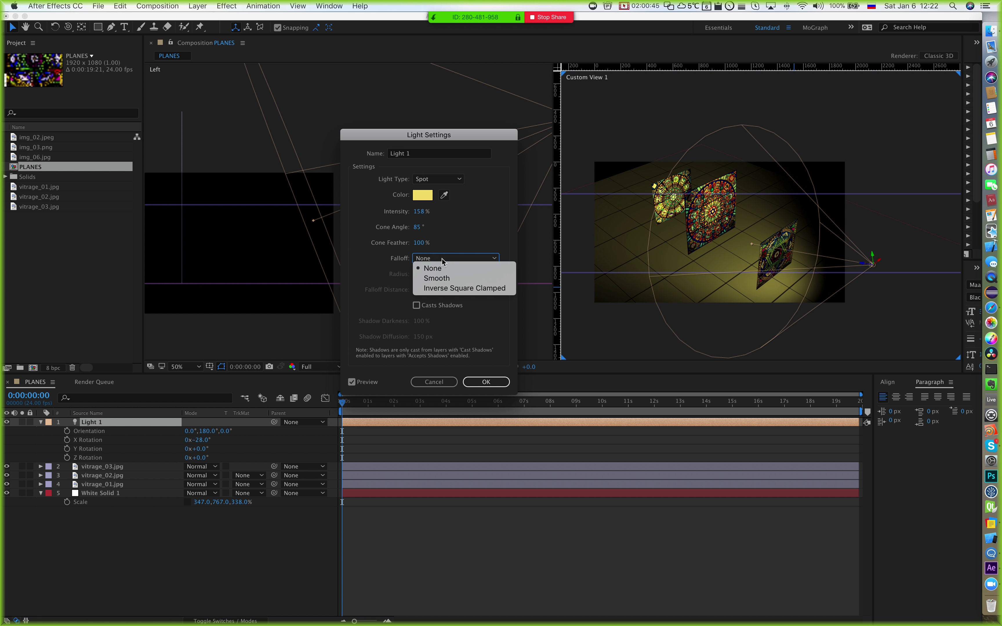
pyautogui.click(449, 279)
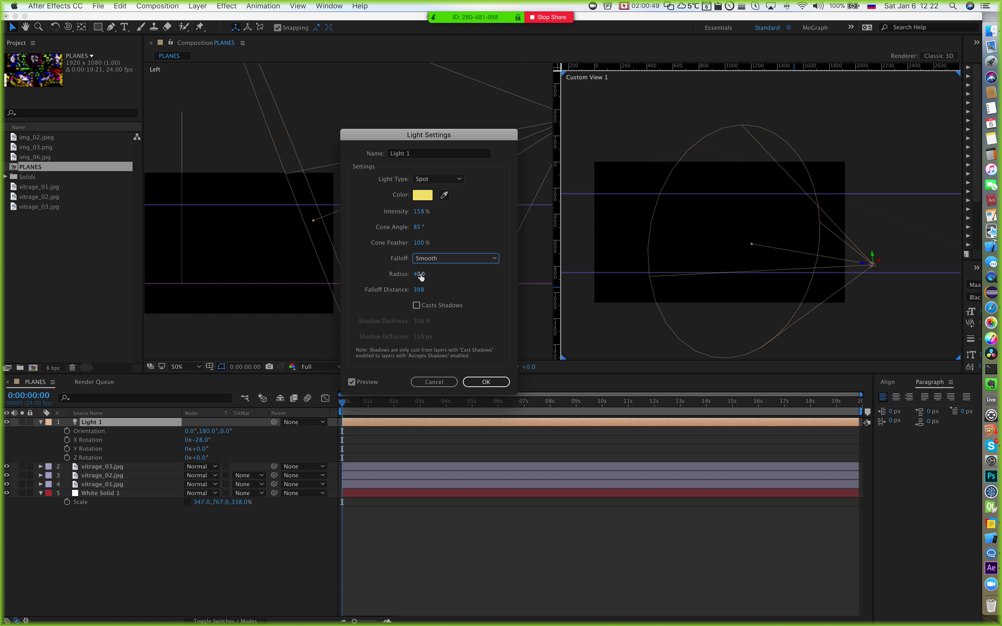
pyautogui.moveTo(418, 290); pyautogui.dragTo(536, 294)
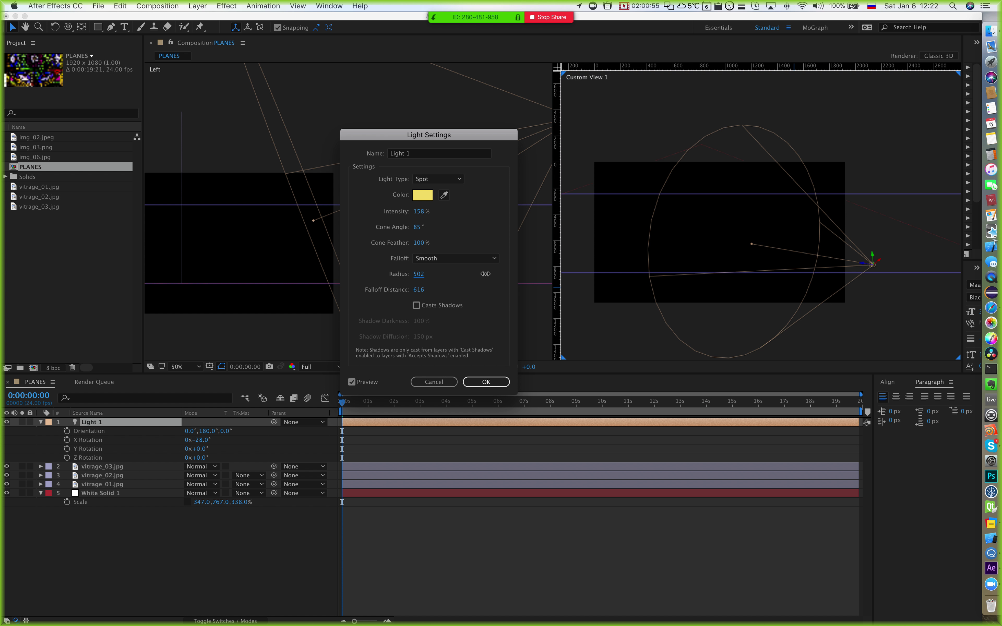
pyautogui.moveTo(422, 293); pyautogui.dragTo(502, 290)
pyautogui.click(453, 259)
pyautogui.click(463, 275)
pyautogui.moveTo(456, 135)
pyautogui.mouseDown()
pyautogui.moveTo(439, 135)
pyautogui.moveTo(454, 135)
pyautogui.mouseUp()
# Step: Set the falloff of Light 1 to None, turn on Casts Shadows and apply the light settings
pyautogui.click(431, 258)
pyautogui.click(428, 269)
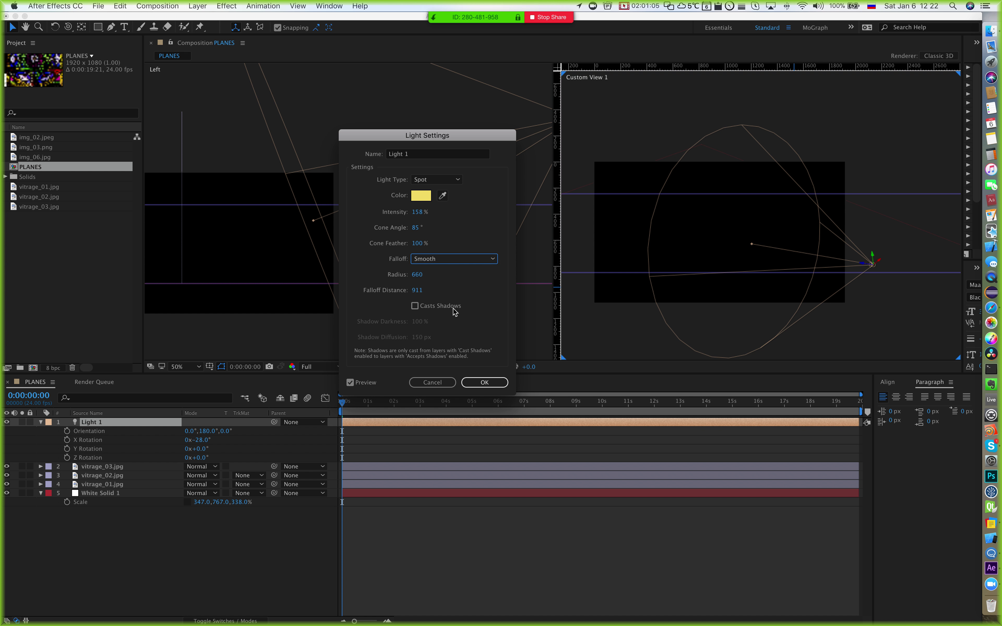
pyautogui.click(445, 307)
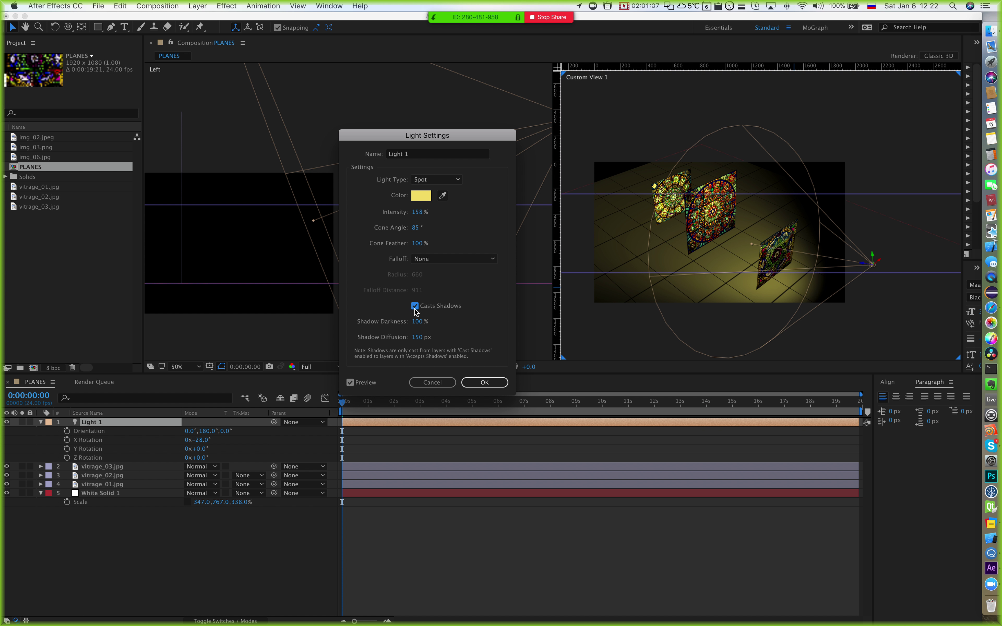
pyautogui.click(482, 383)
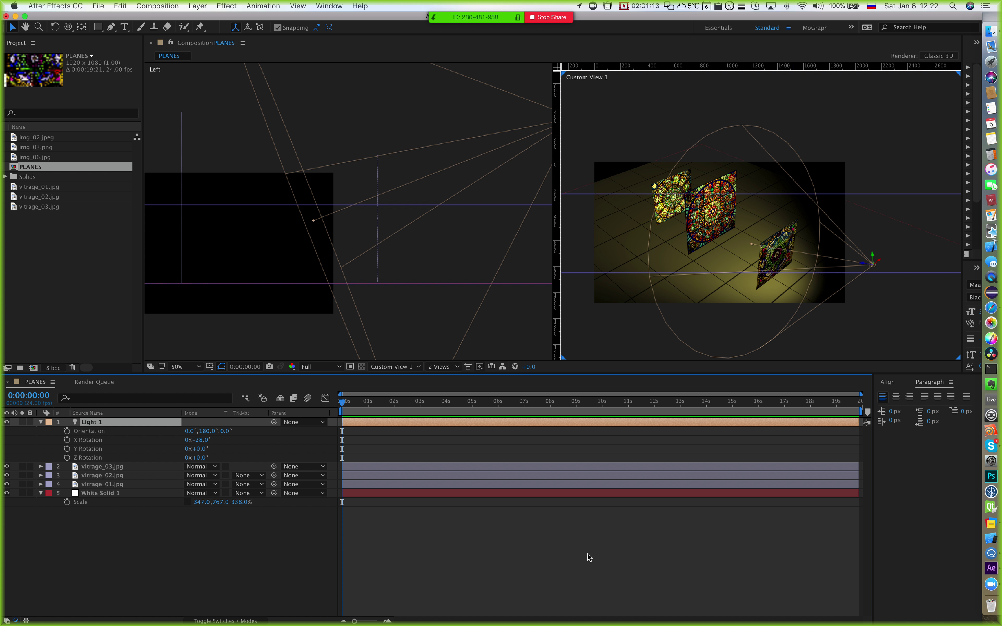
# Step: Examine the spot-lit planes and the floor up close in Custom View 1
pyautogui.click(620, 315)
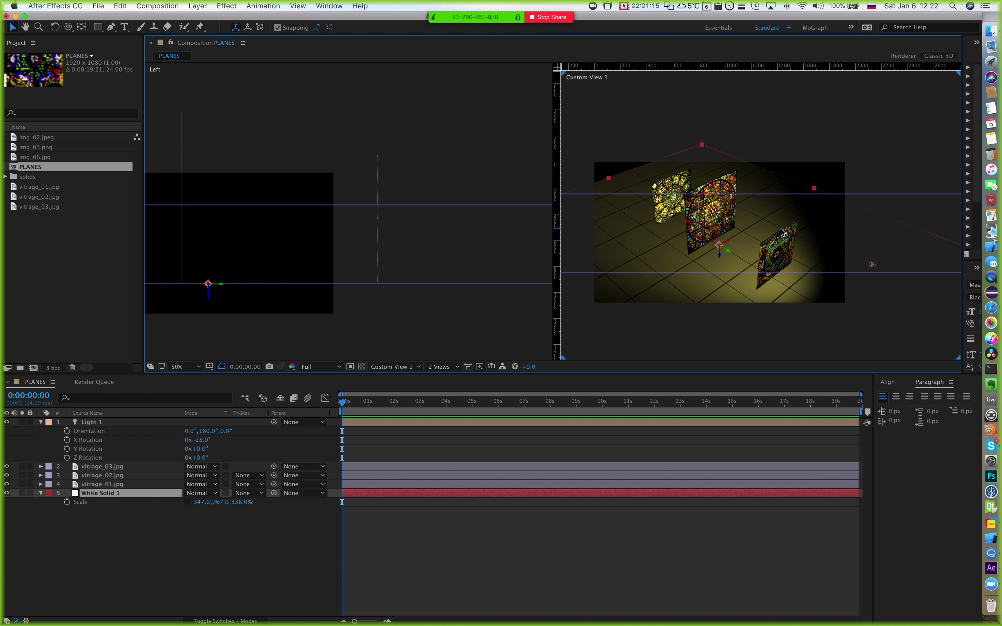
pyautogui.press('.')
pyautogui.press('.')
pyautogui.press('v')
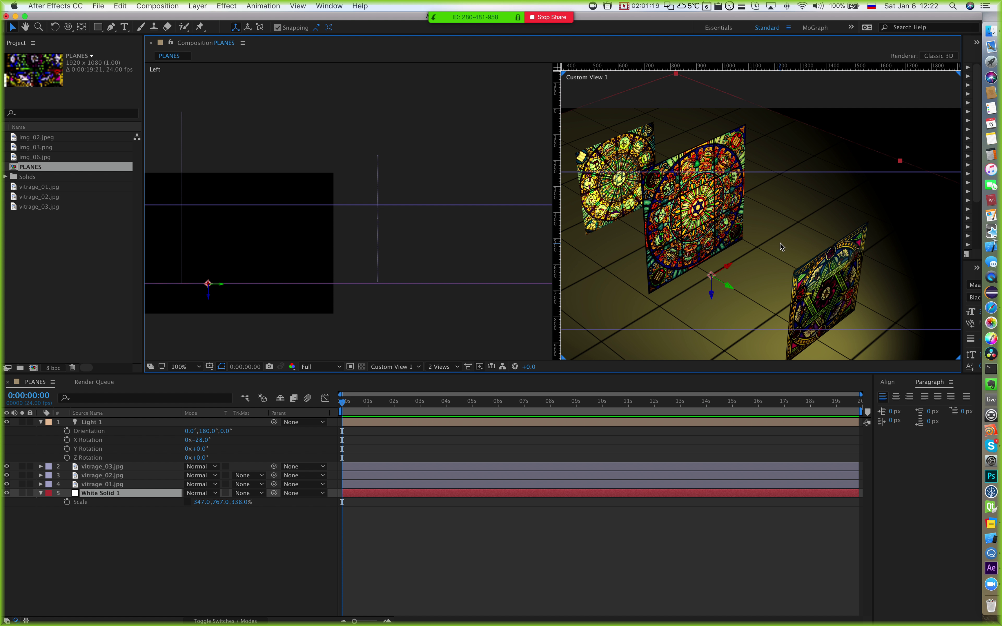
pyautogui.click(128, 421)
pyautogui.scroll(-3, 783, 265)
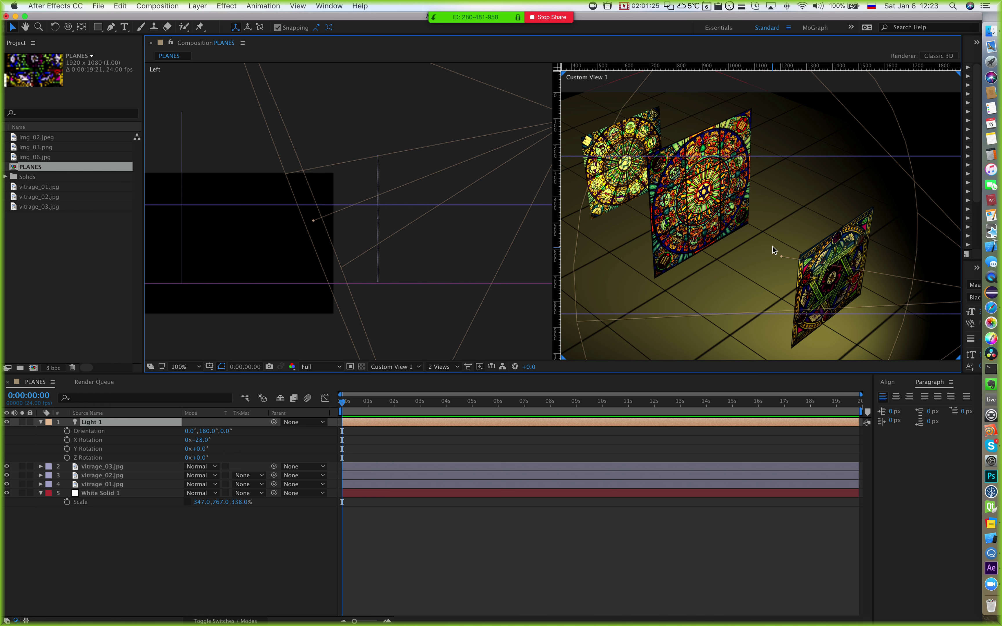
pyautogui.click(68, 27)
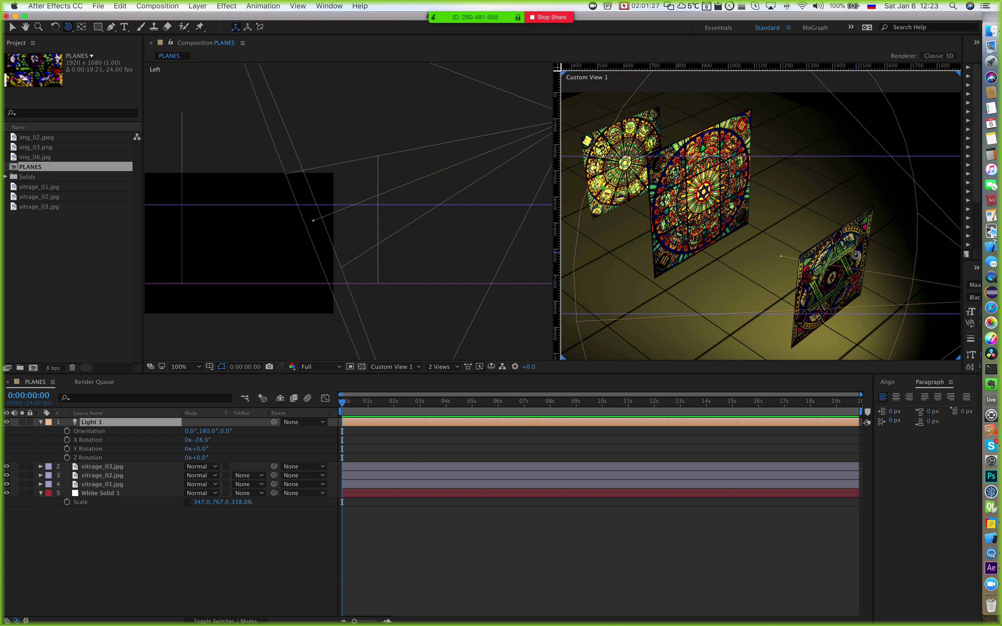
pyautogui.moveTo(747, 248); pyautogui.dragTo(748, 249)
pyautogui.click(25, 26)
pyautogui.click(12, 27)
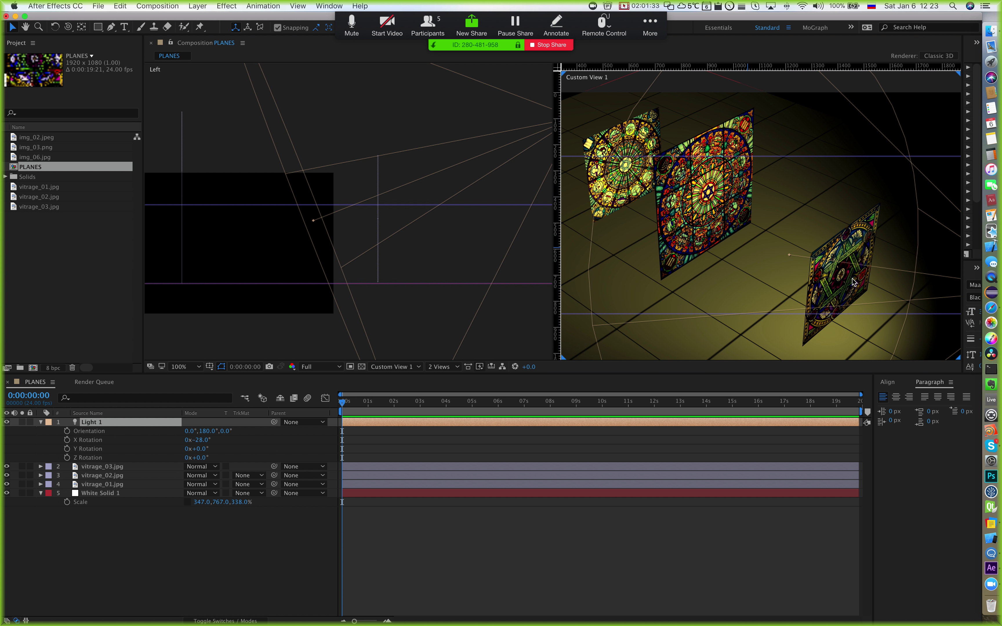
pyautogui.hscroll(2, 851, 283)
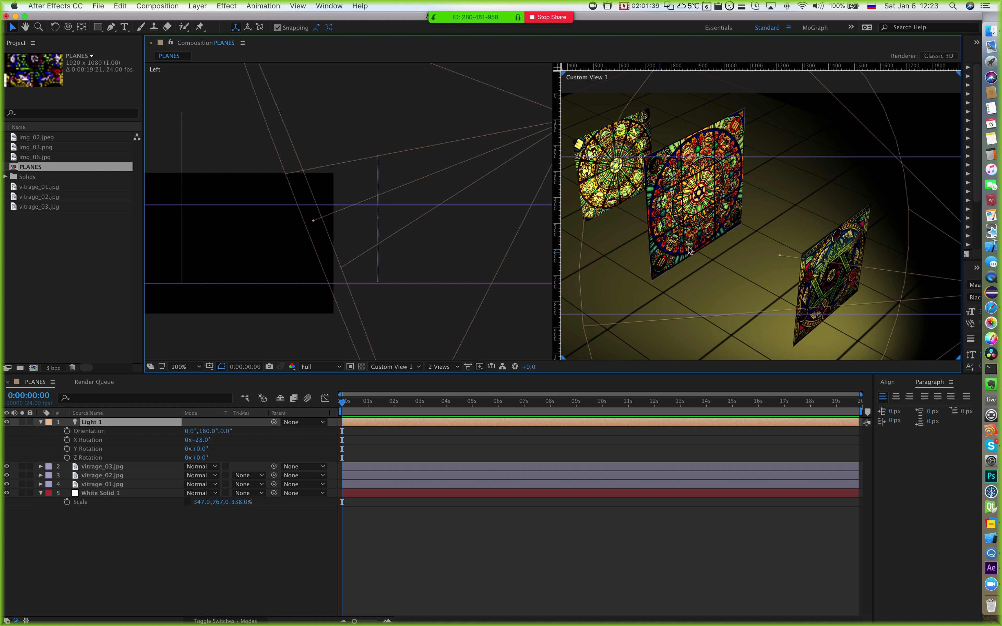
pyautogui.moveTo(689, 249); pyautogui.dragTo(815, 270)
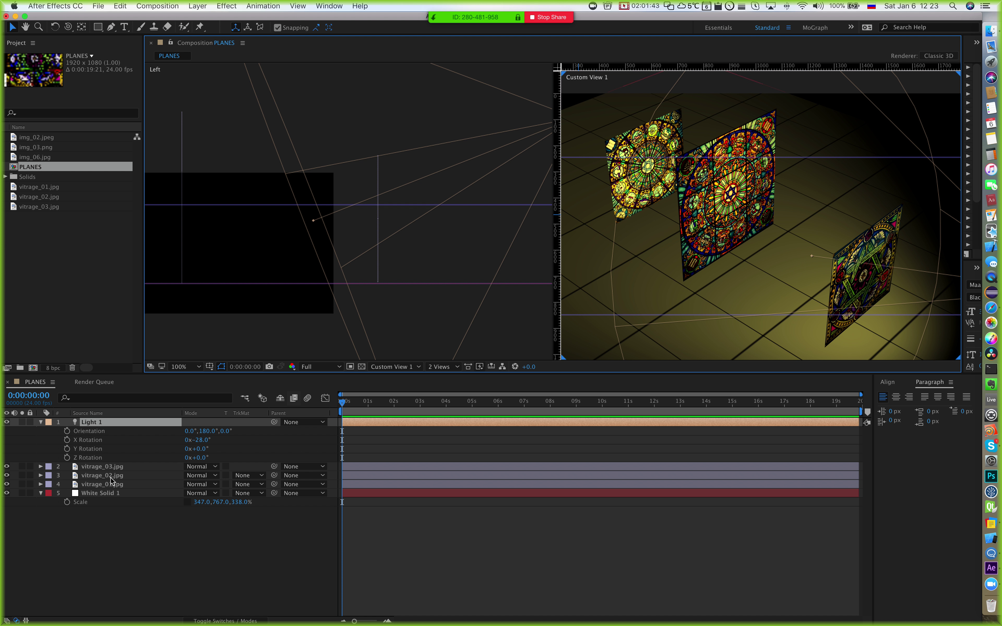
# Step: Expand the properties of the three vitrage layers and review the Material Options of vitrage_03.jpg
pyautogui.click(104, 467)
pyautogui.keyDown('shift'); pyautogui.click(104, 485); pyautogui.keyUp('shift')
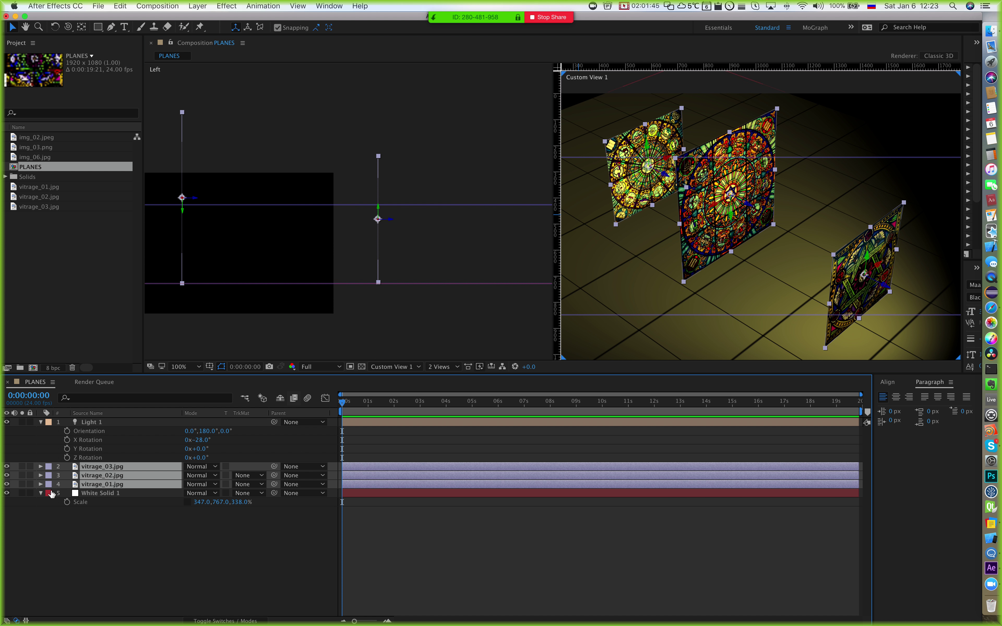
pyautogui.click(41, 484)
pyautogui.click(101, 492)
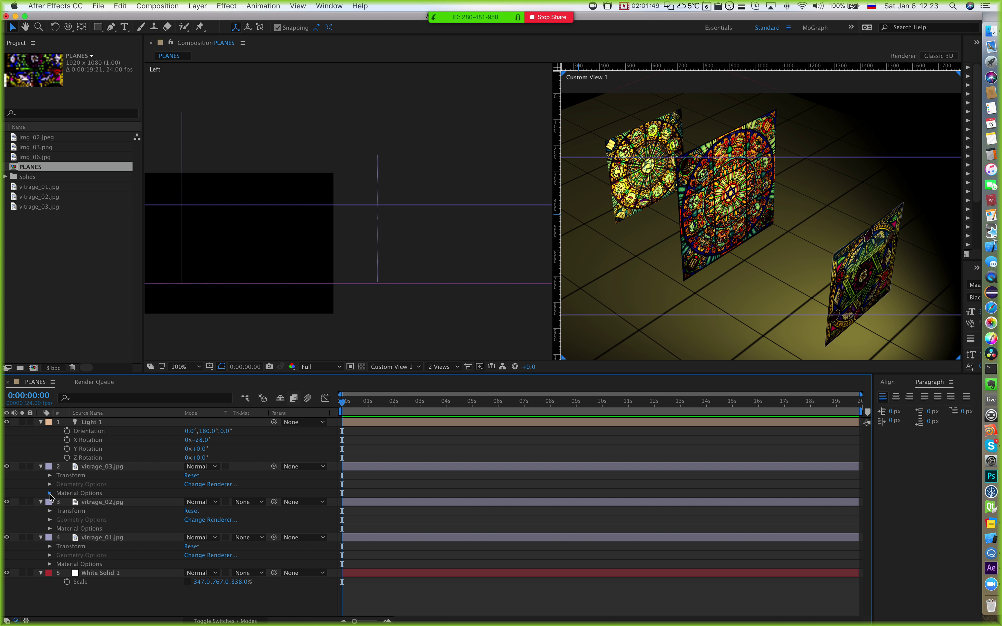
pyautogui.click(50, 493)
pyautogui.click(133, 497)
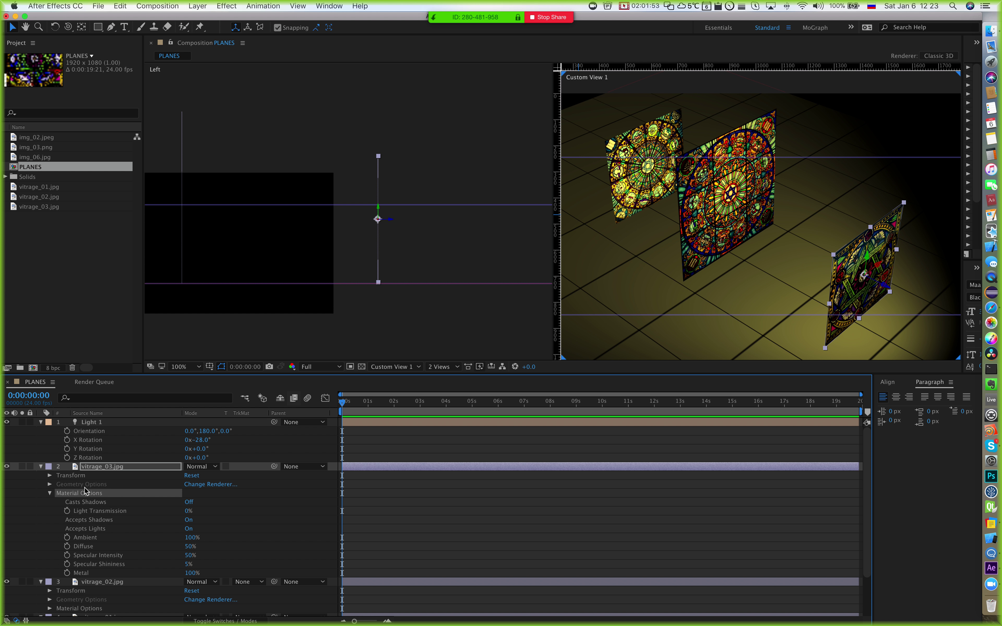
pyautogui.click(68, 494)
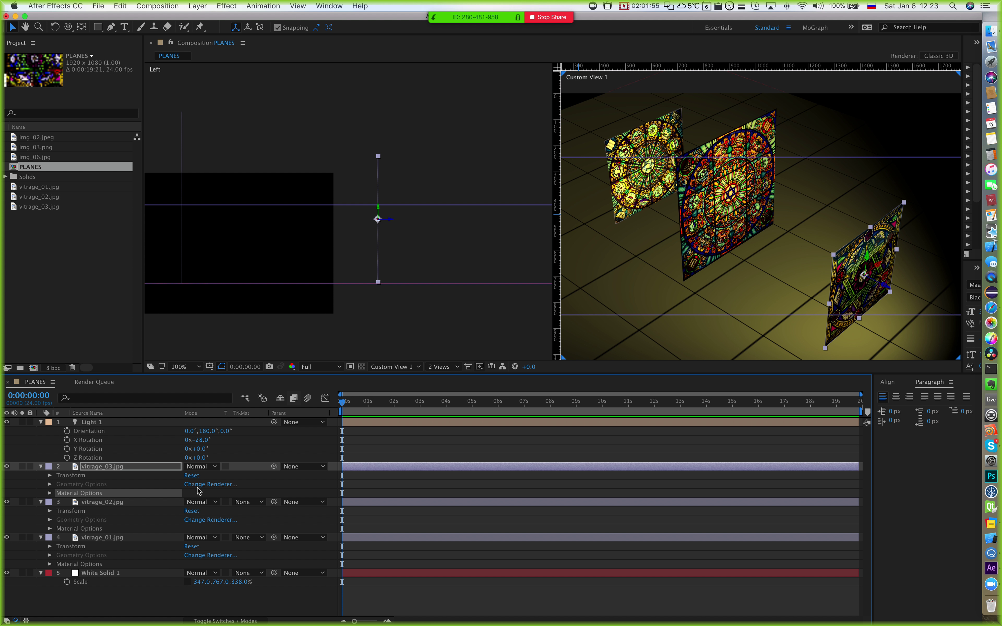
pyautogui.click(132, 600)
# Step: Turn on Casts Shadows in the Material Options of vitrage_03.jpg and check its shadow in Custom View 1
pyautogui.click(87, 494)
pyautogui.click(49, 493)
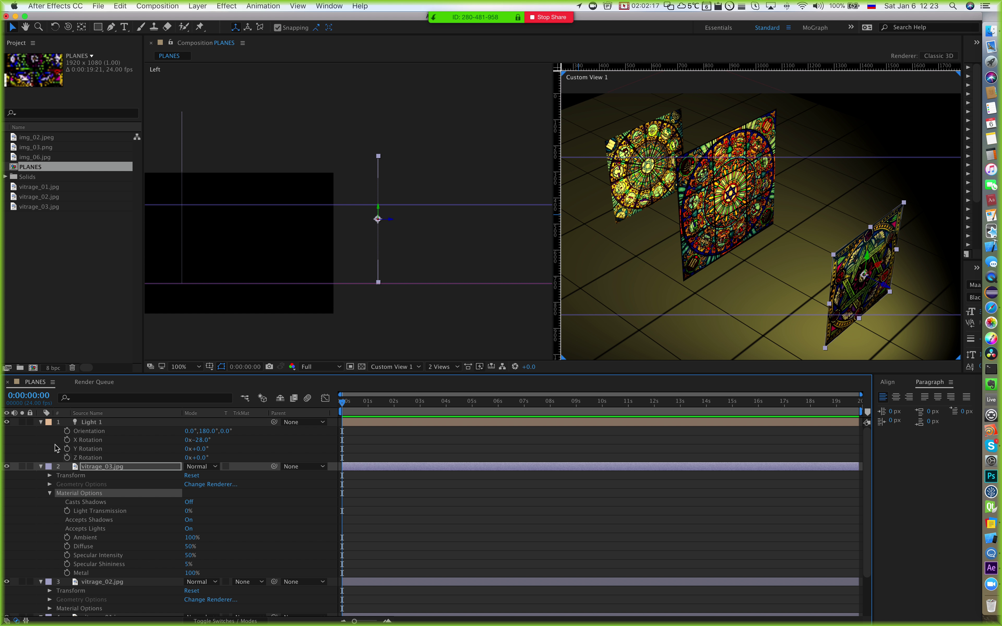
pyautogui.click(189, 501)
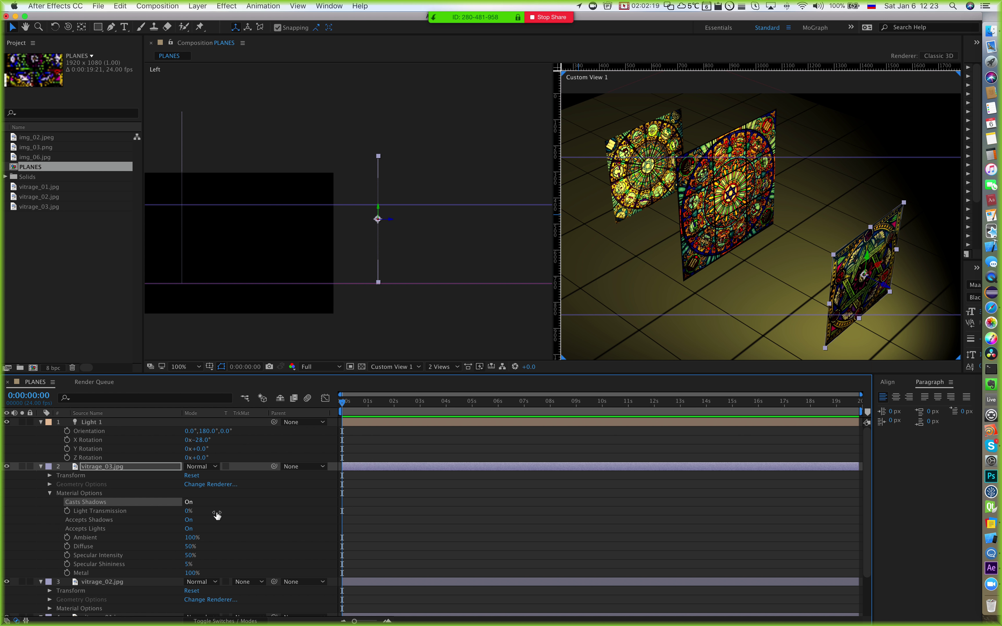
pyautogui.press('space')
pyautogui.moveTo(736, 250); pyautogui.dragTo(633, 222)
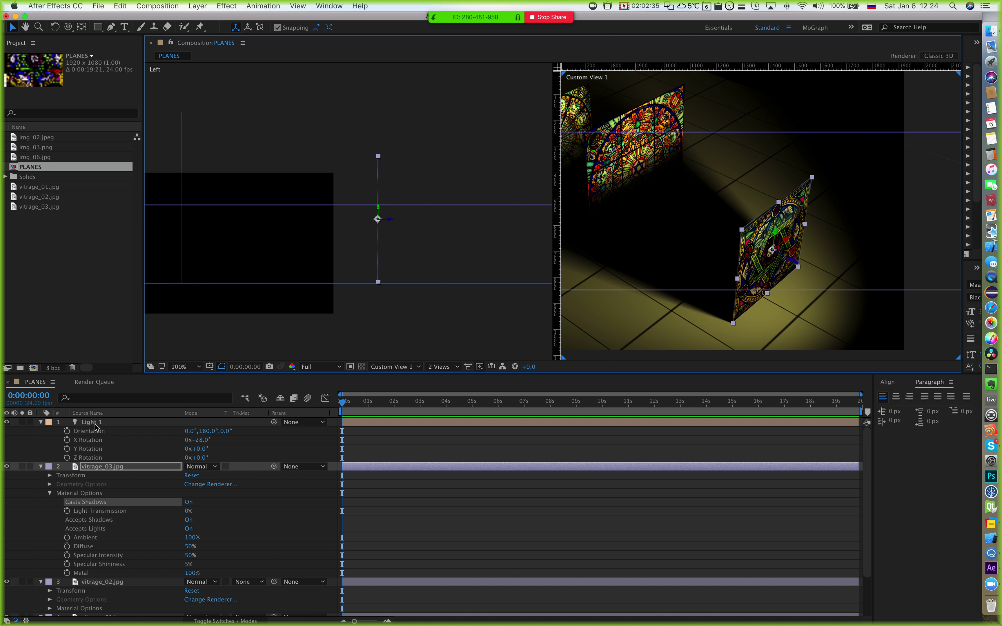
# Step: Try a Shadow Darkness of 0% on Light 1, return it to 100% and apply the light settings
pyautogui.click(114, 419)
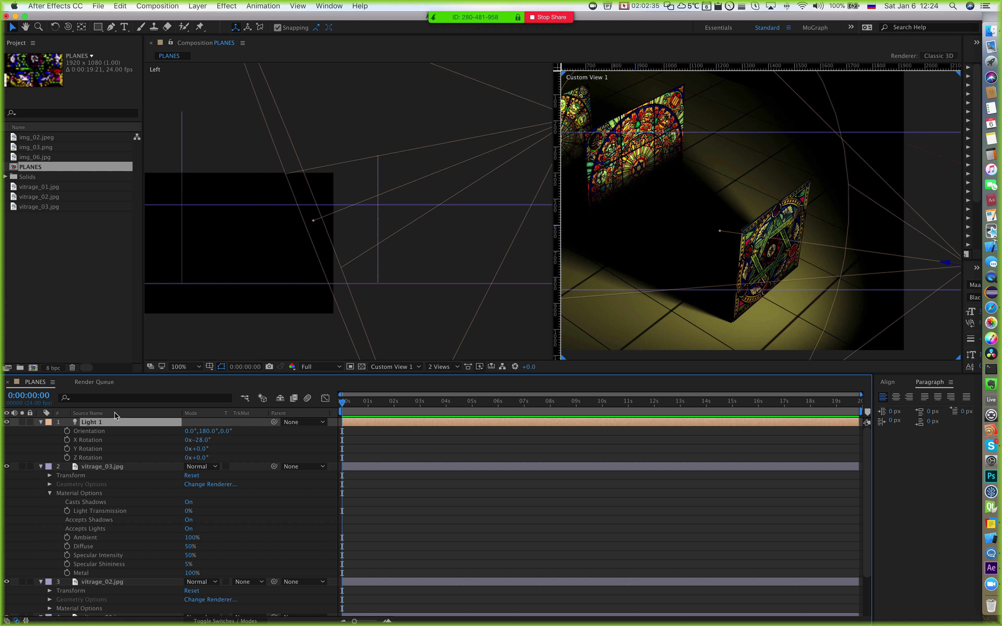
pyautogui.doubleClick(90, 424)
pyautogui.moveTo(406, 139); pyautogui.dragTo(233, 111)
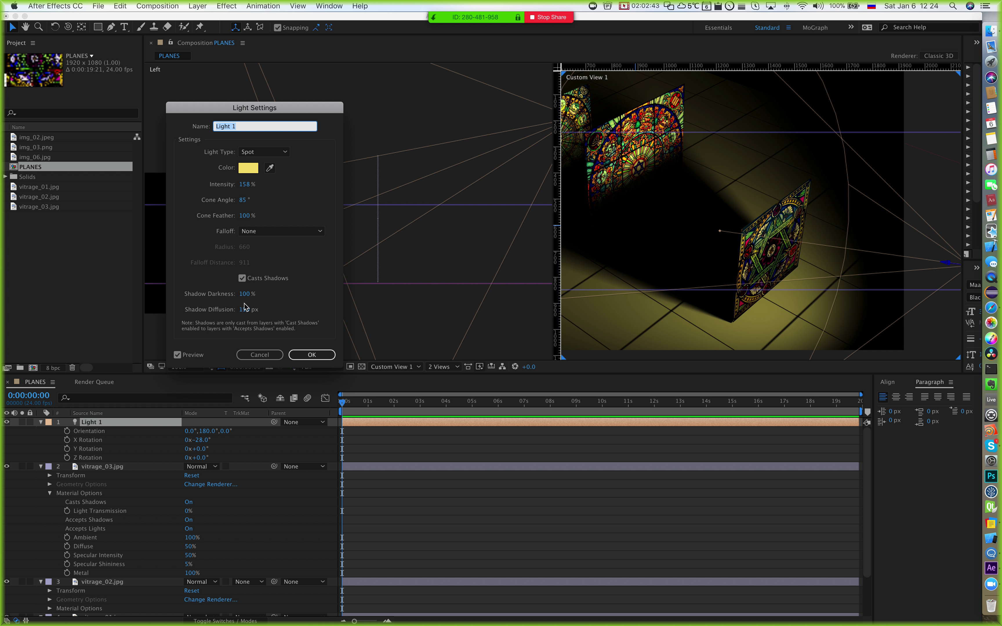
pyautogui.moveTo(247, 295); pyautogui.dragTo(176, 293)
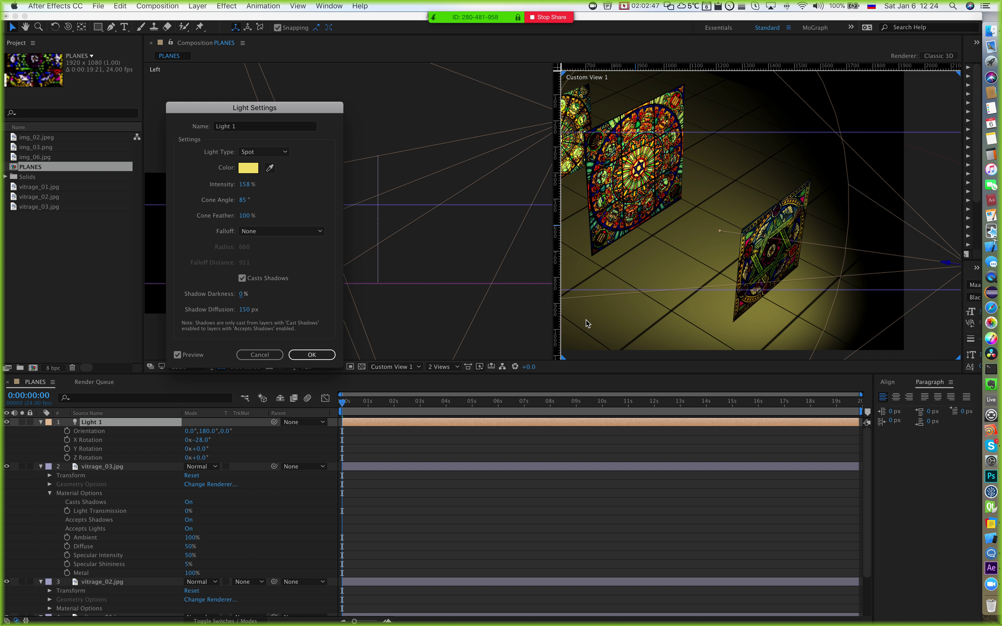
pyautogui.moveTo(243, 295); pyautogui.dragTo(412, 298)
pyautogui.click(244, 294)
pyautogui.write('100')
pyautogui.press('Return')
pyautogui.click(311, 354)
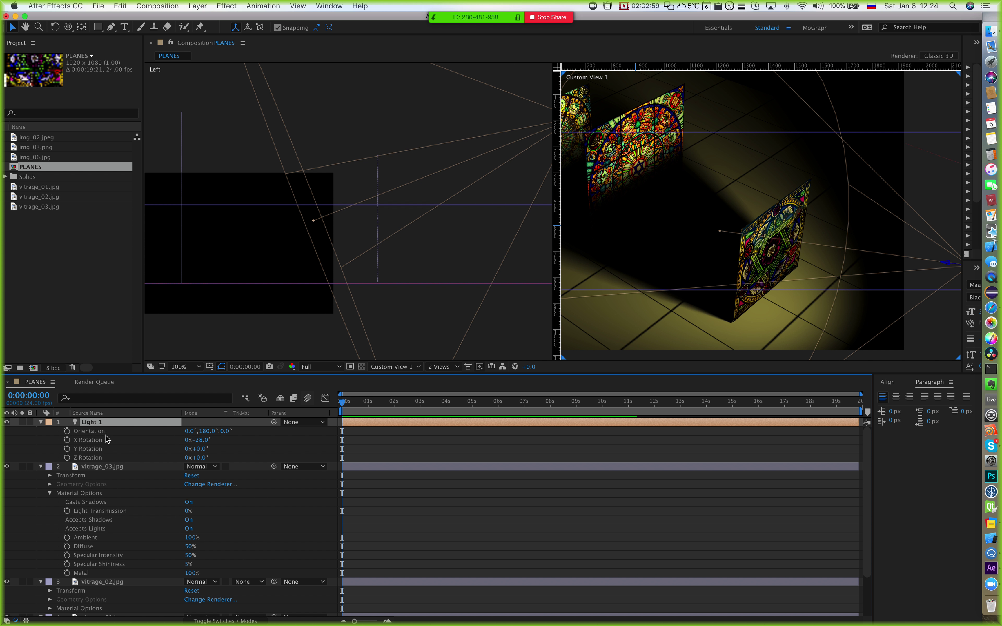
# Step: Compare several Shadow Diffusion values on Light 1, including 0 px, and apply a diffusion of 105 px
pyautogui.doubleClick(104, 424)
pyautogui.moveTo(268, 115); pyautogui.dragTo(321, 115)
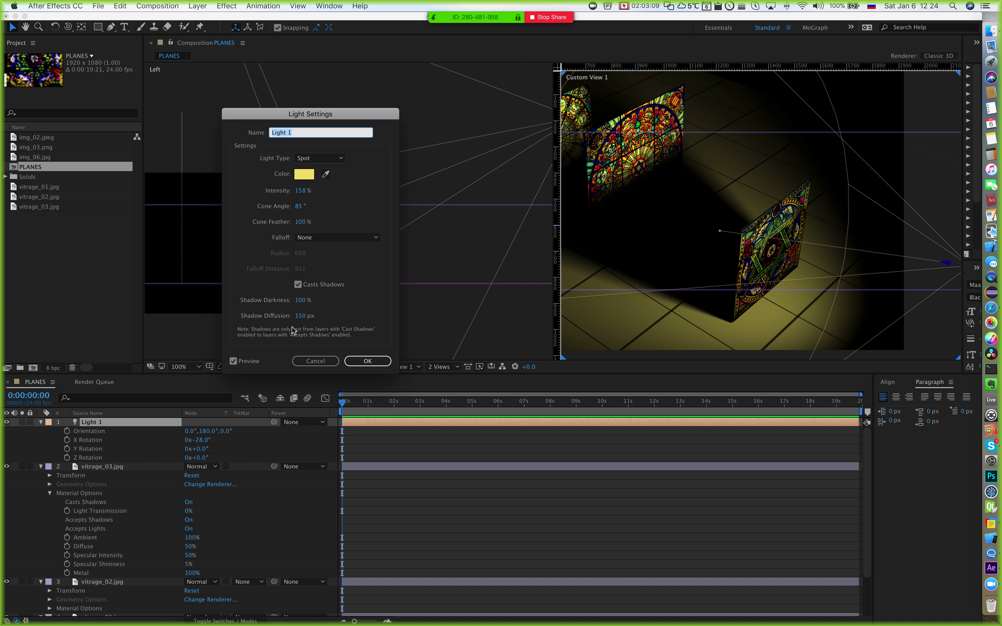
pyautogui.click(306, 317)
pyautogui.moveTo(274, 317); pyautogui.dragTo(273, 317)
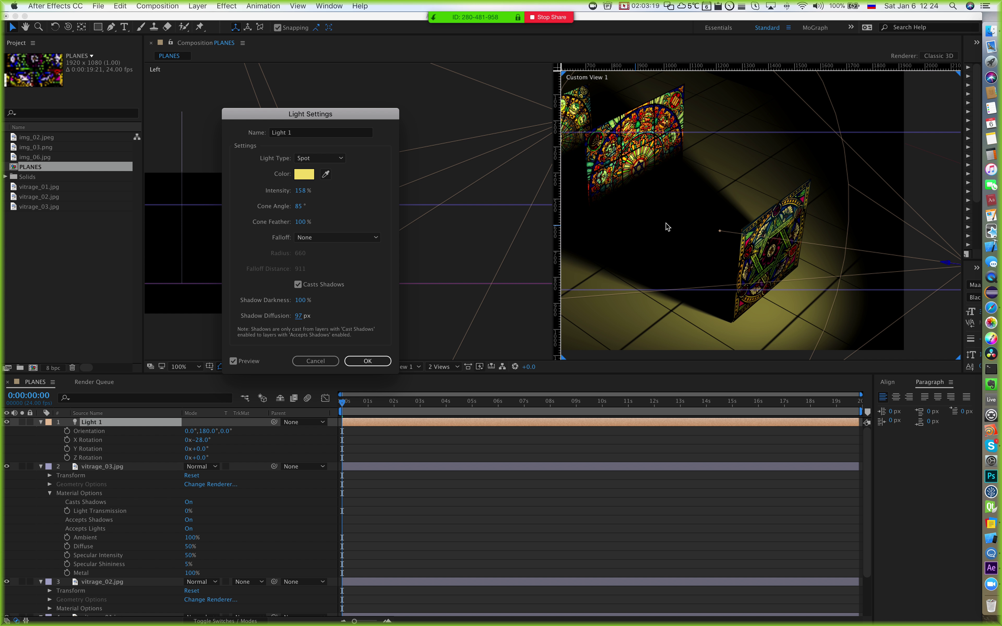
pyautogui.moveTo(347, 117); pyautogui.dragTo(356, 117)
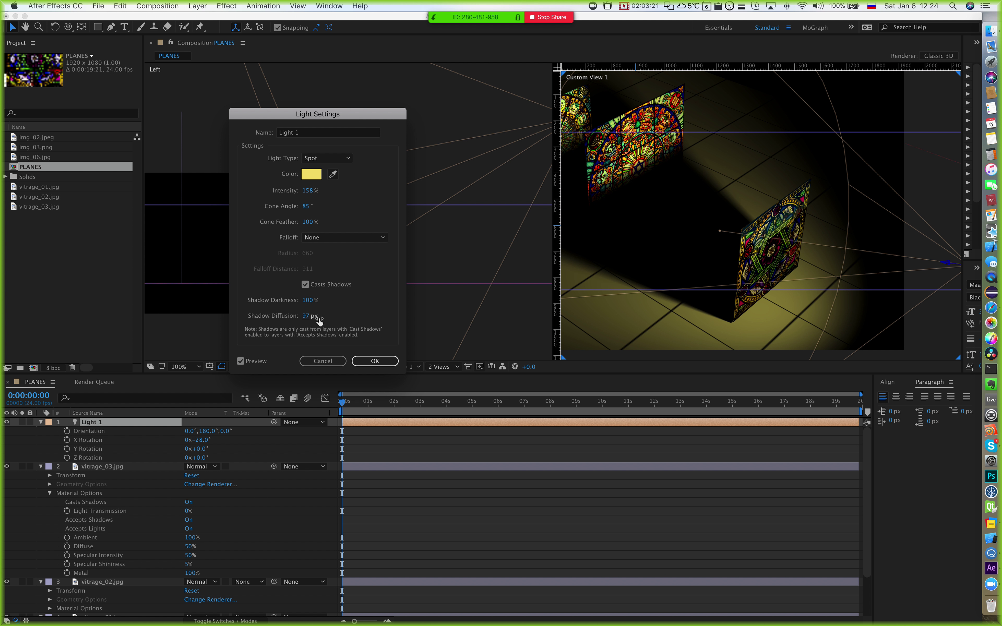
pyautogui.moveTo(319, 318); pyautogui.dragTo(244, 315)
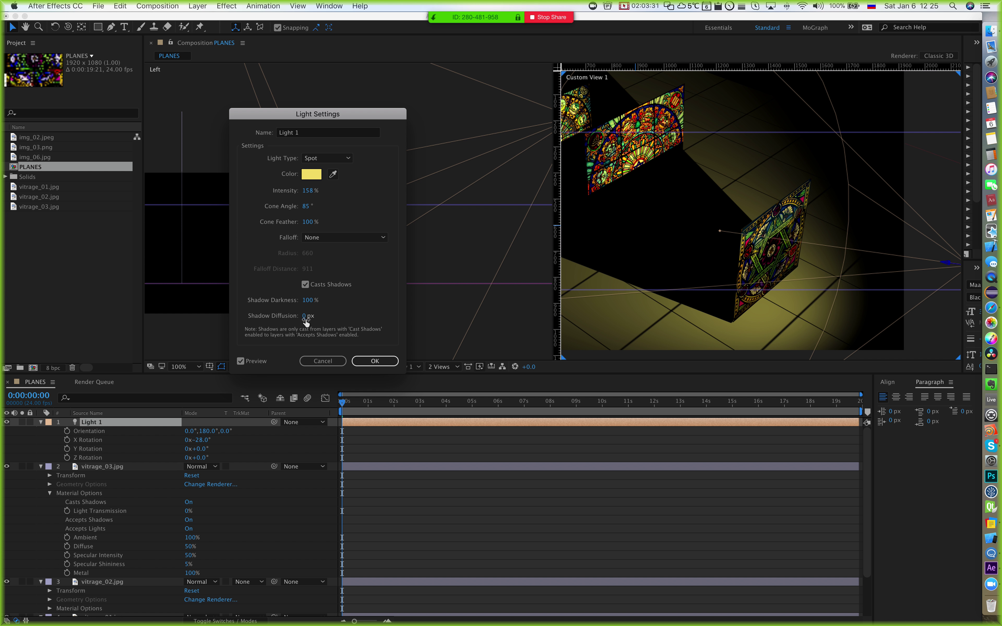
pyautogui.moveTo(303, 316); pyautogui.dragTo(360, 326)
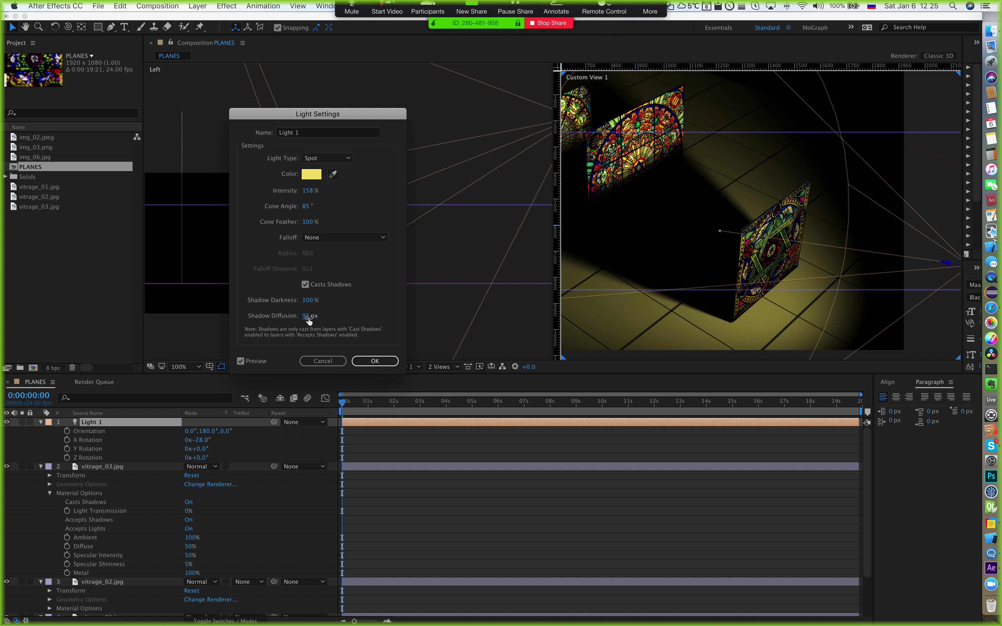
pyautogui.moveTo(313, 315); pyautogui.dragTo(325, 321)
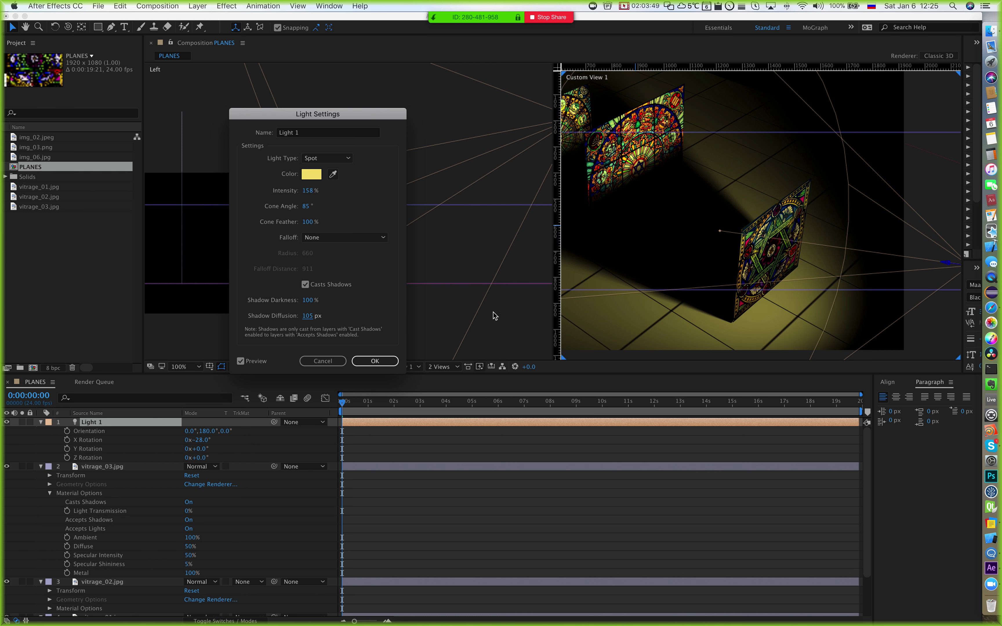
pyautogui.click(374, 360)
# Step: Switch to Skype to read the group chat and move its window clear of the composition
pyautogui.press('super+Tab')
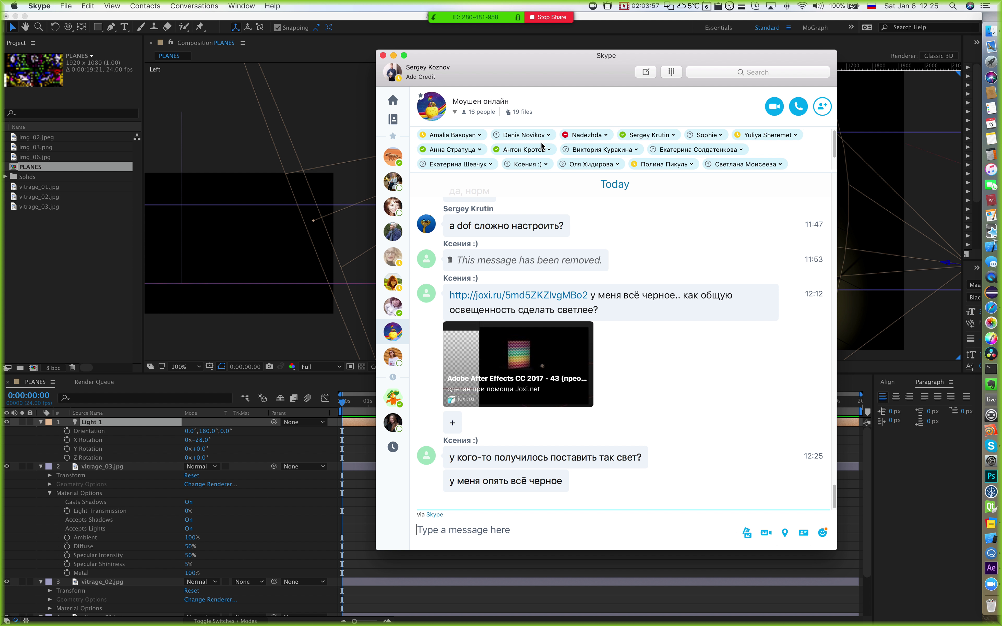
pyautogui.moveTo(538, 76); pyautogui.dragTo(594, 625)
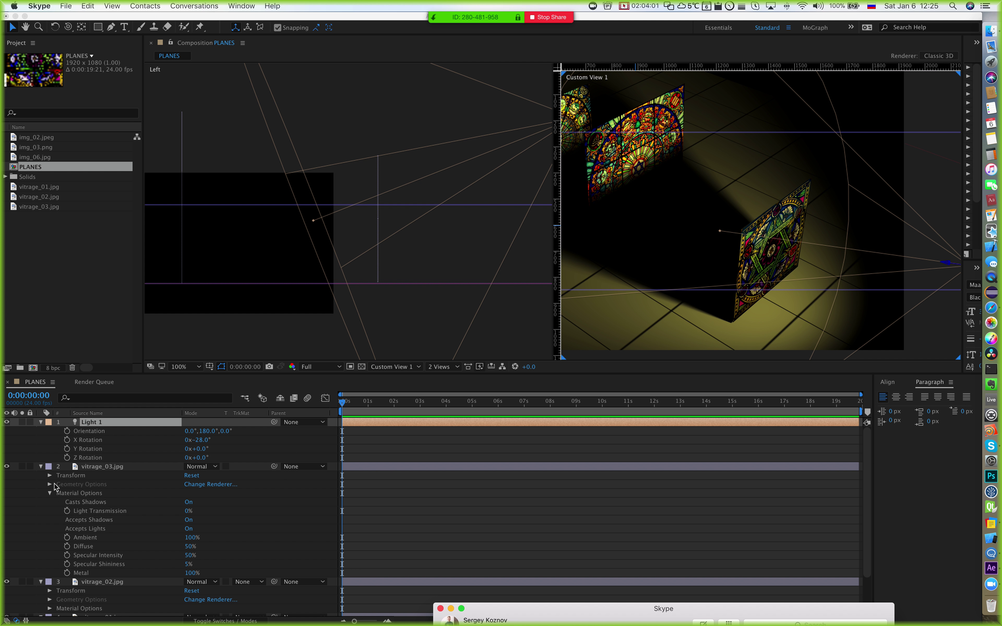
# Step: Review the Falloff options in the settings of Light 1 and keep Falloff at None
pyautogui.click(86, 433)
pyautogui.press('super+shift+l')
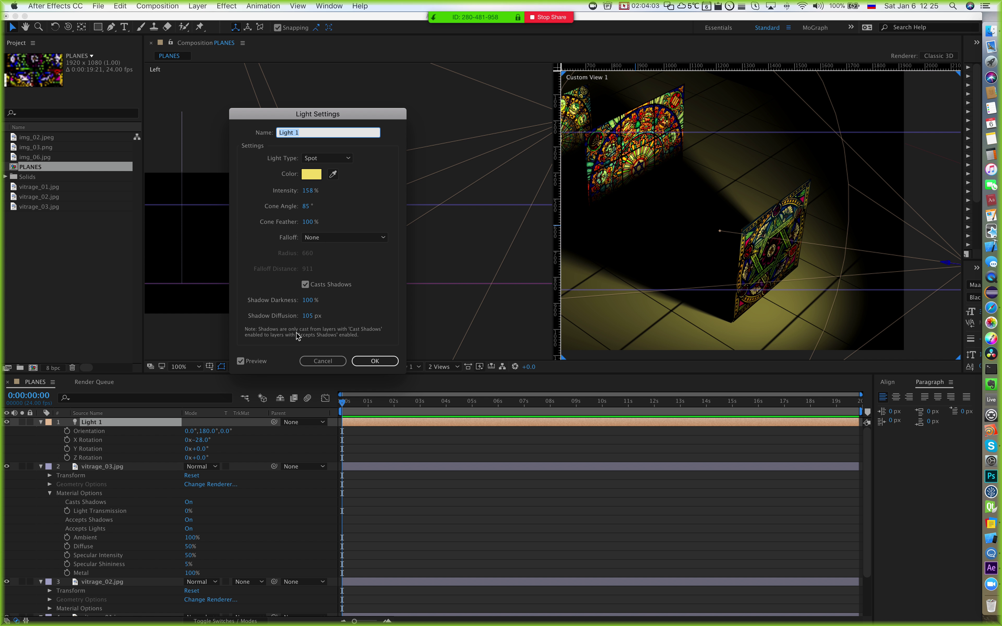
pyautogui.click(323, 237)
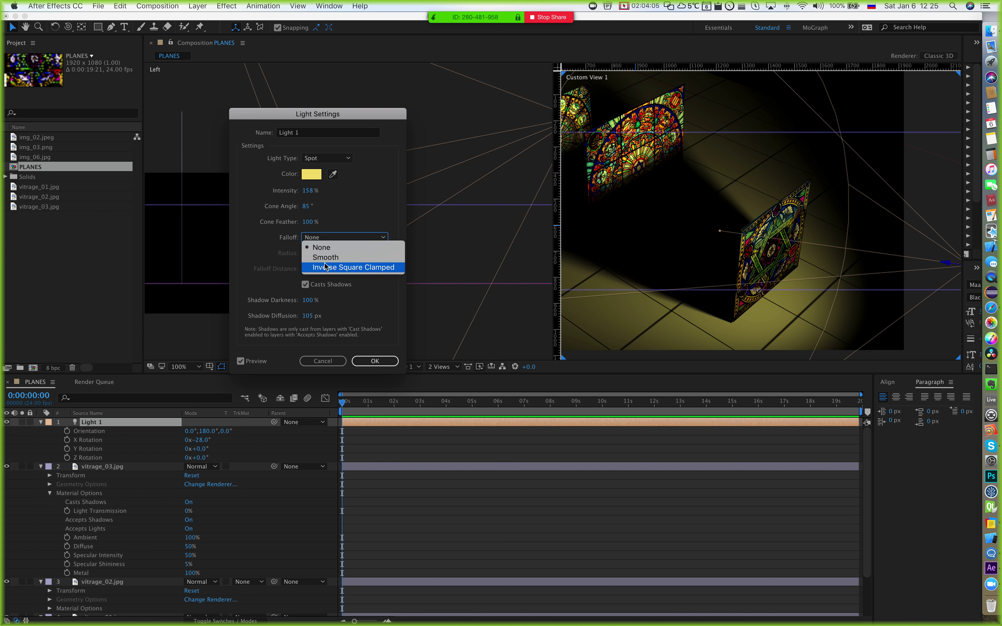
pyautogui.click(364, 247)
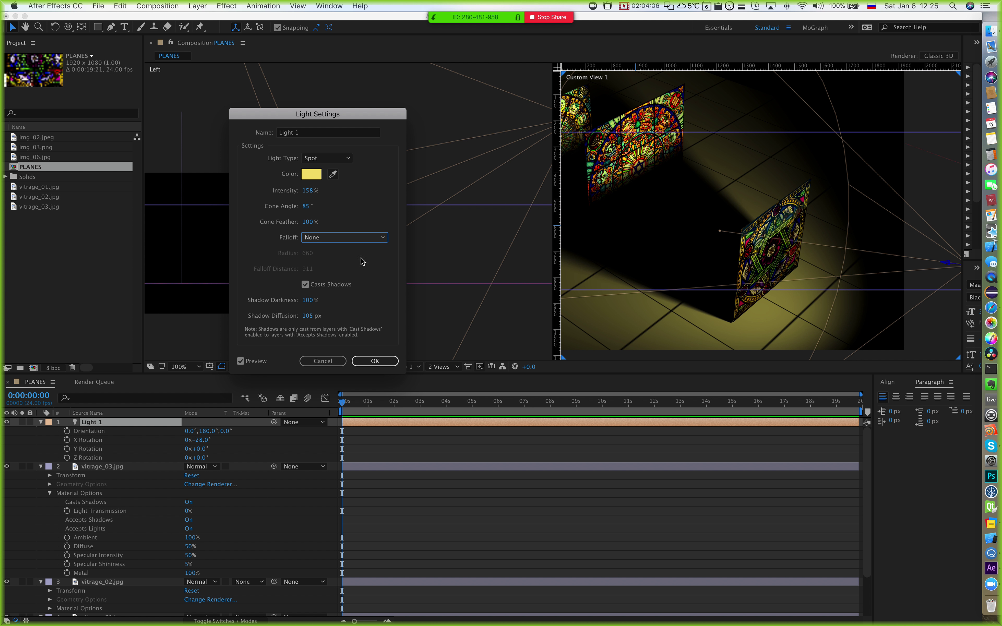
pyautogui.click(343, 240)
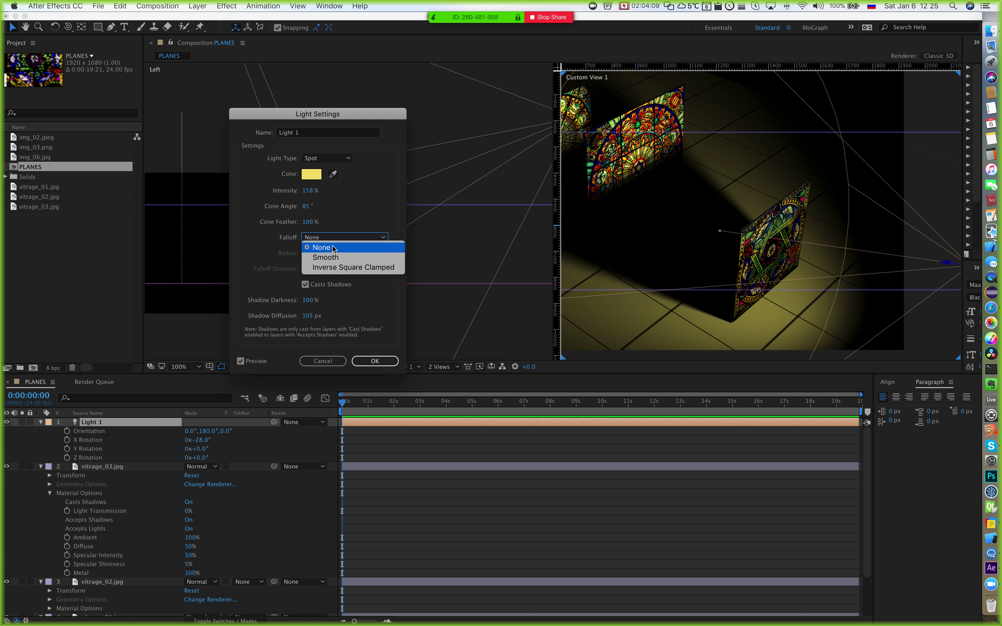
pyautogui.click(350, 210)
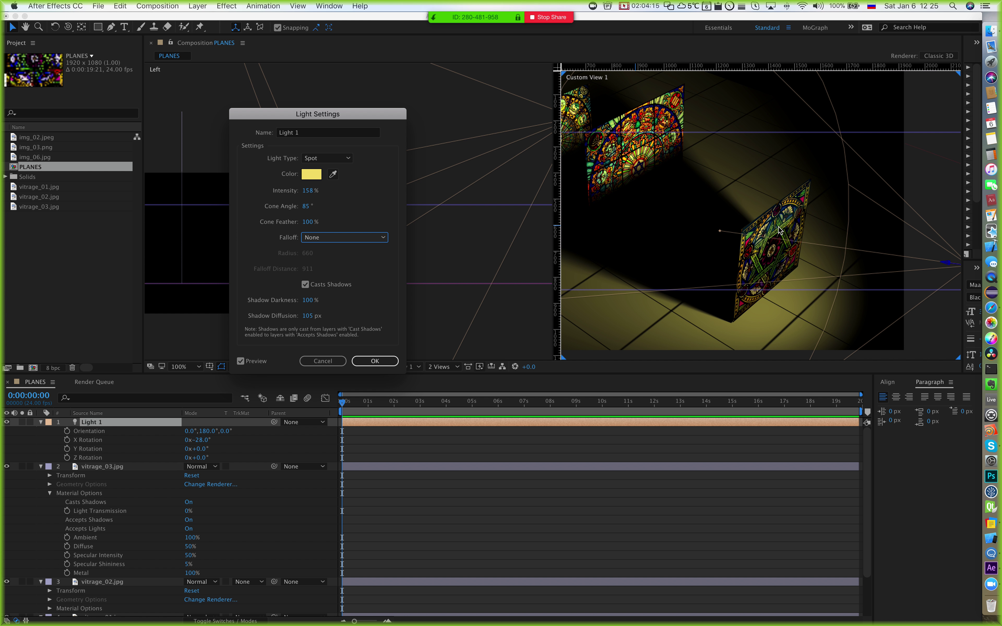
pyautogui.click(374, 361)
# Step: Try a Diffuse value of 98% in the Material Options of vitrage_03.jpg and return it to 50%
pyautogui.press('h')
pyautogui.moveTo(741, 229); pyautogui.dragTo(769, 221)
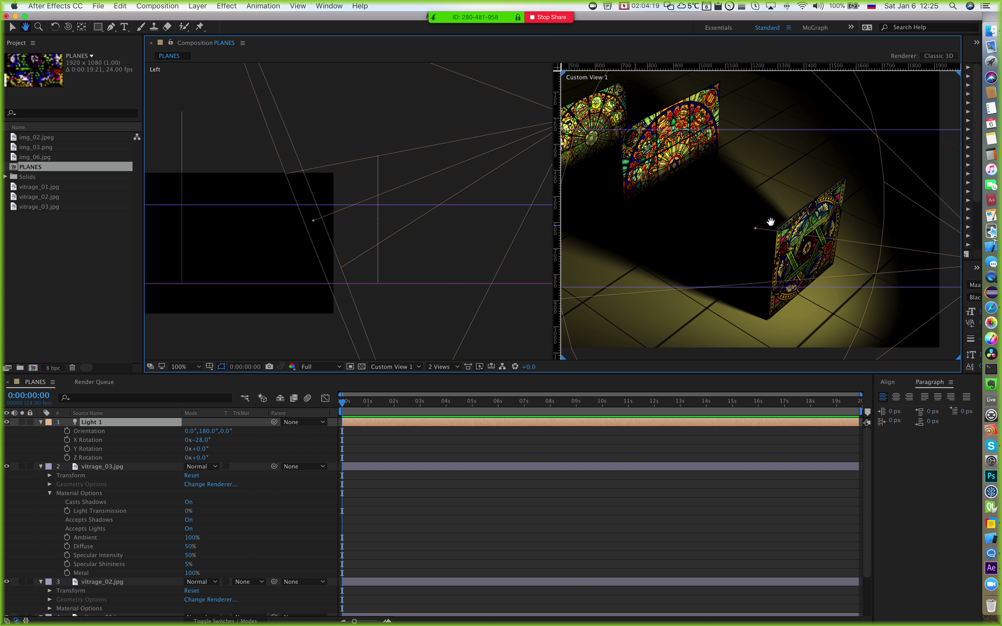
pyautogui.press('v')
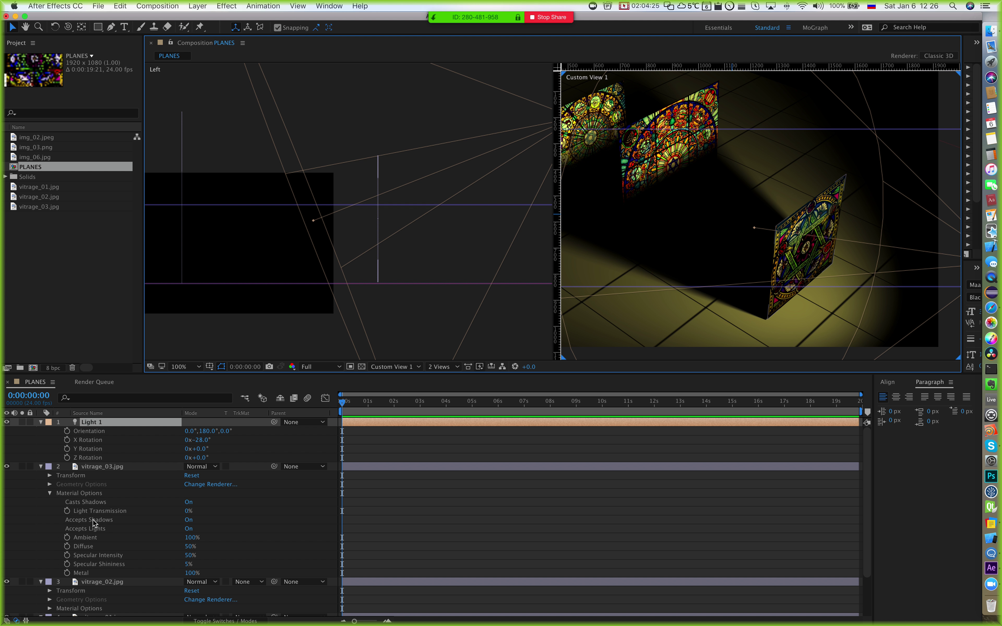
pyautogui.scroll(-2, 93, 515)
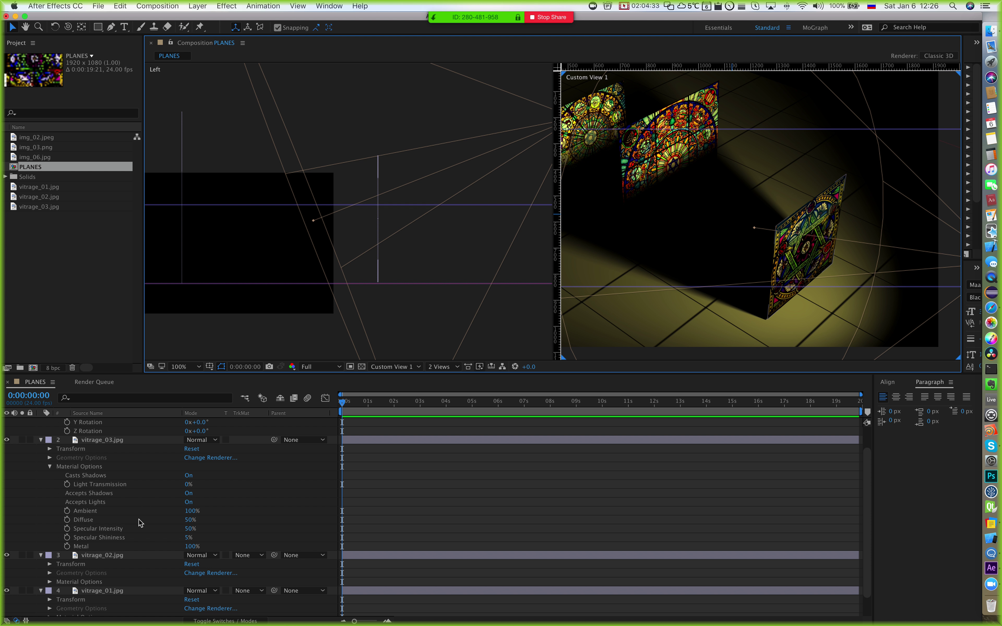
pyautogui.click(103, 521)
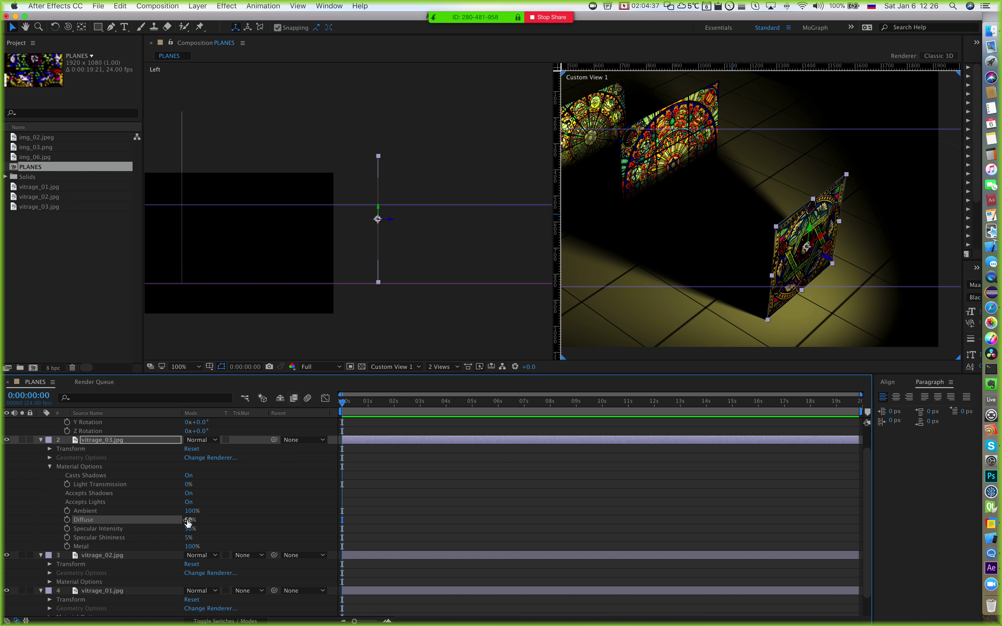
pyautogui.moveTo(190, 520); pyautogui.dragTo(218, 521)
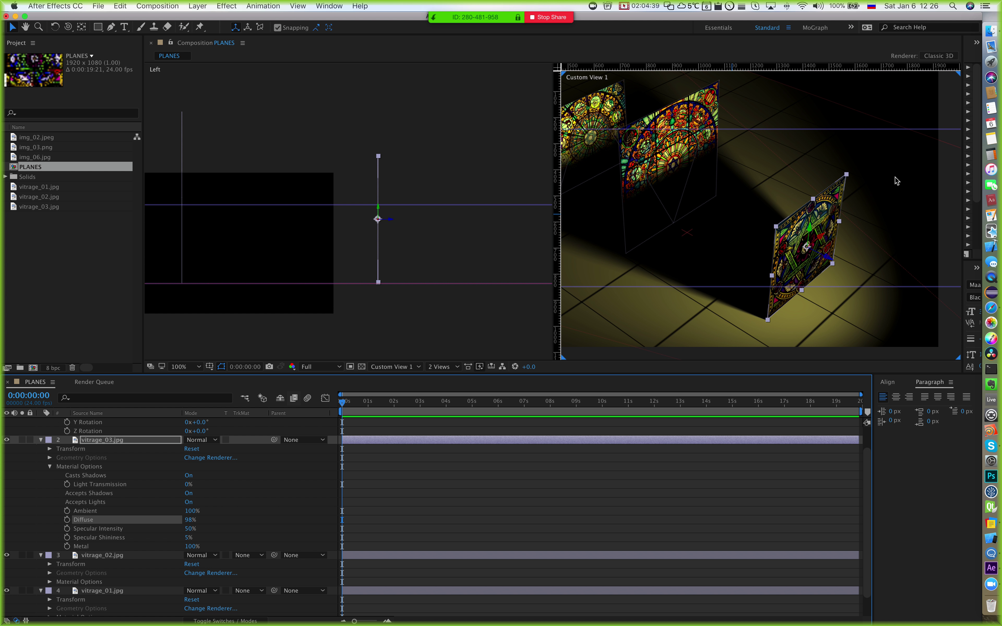
pyautogui.press('h')
pyautogui.moveTo(806, 247); pyautogui.dragTo(773, 224)
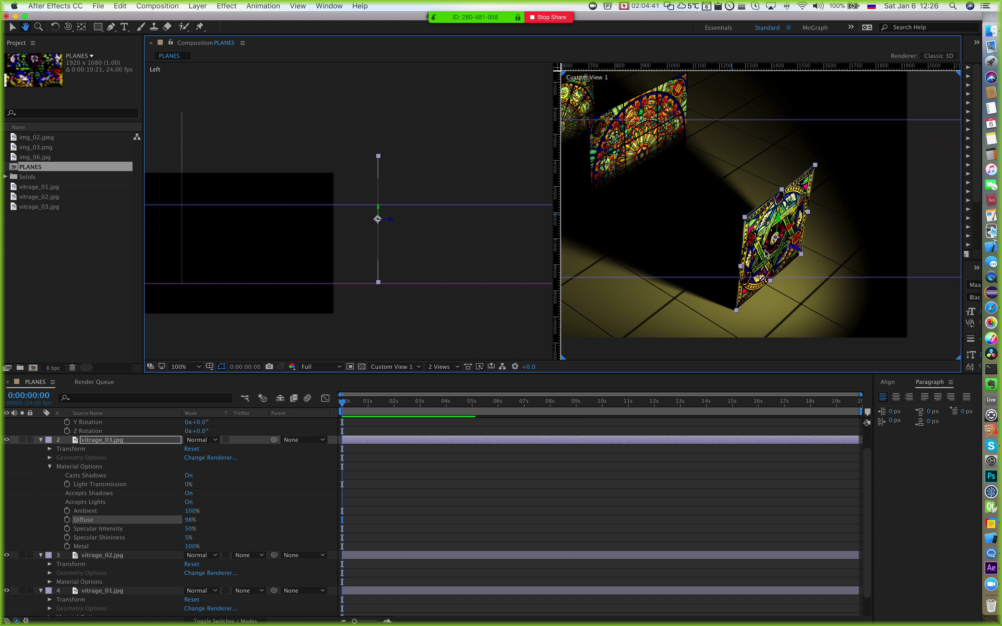
pyautogui.press('v')
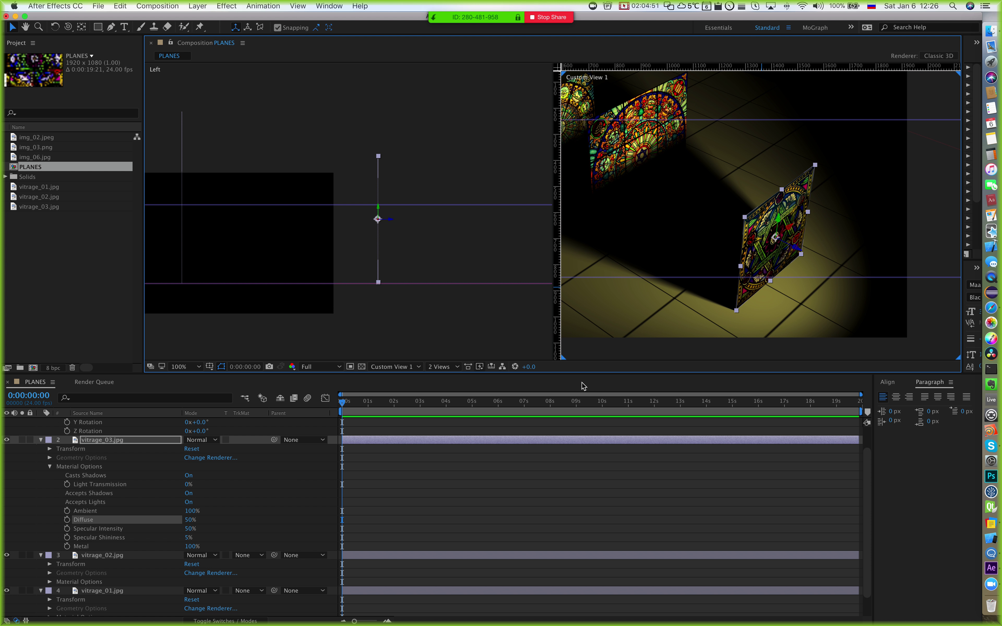
# Step: Try a Specular Intensity of 100% on vitrage_03.jpg and return it to 50%
pyautogui.click(100, 528)
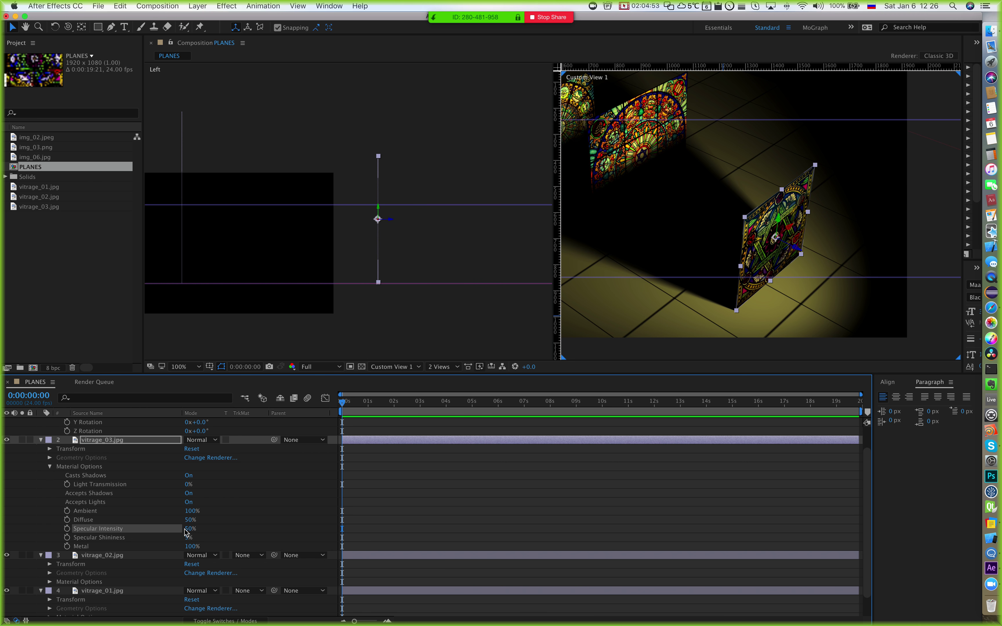
pyautogui.moveTo(188, 529); pyautogui.dragTo(223, 529)
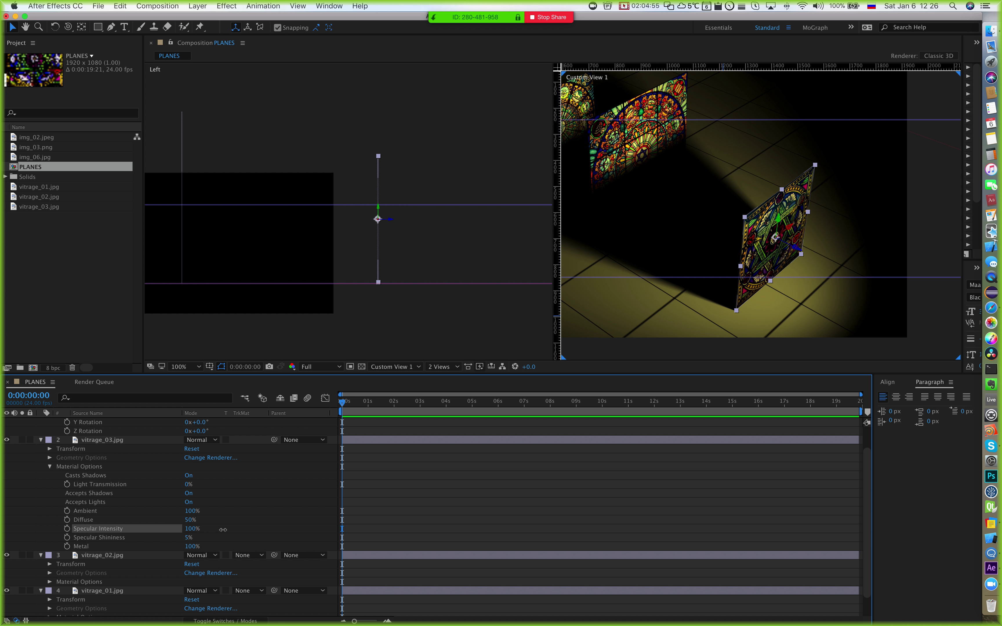
pyautogui.click(784, 235)
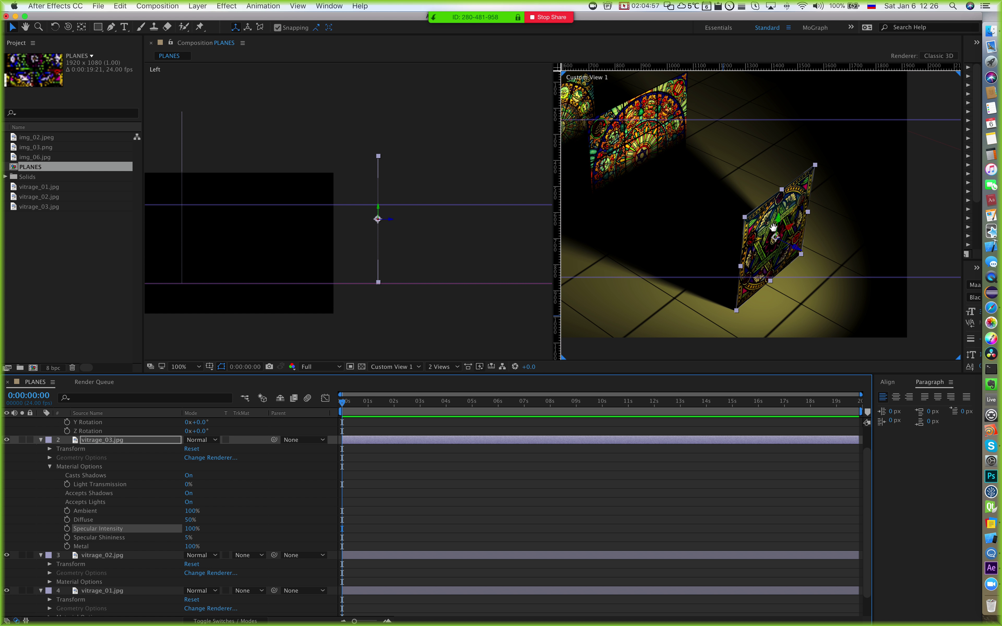
pyautogui.moveTo(773, 227); pyautogui.dragTo(764, 224)
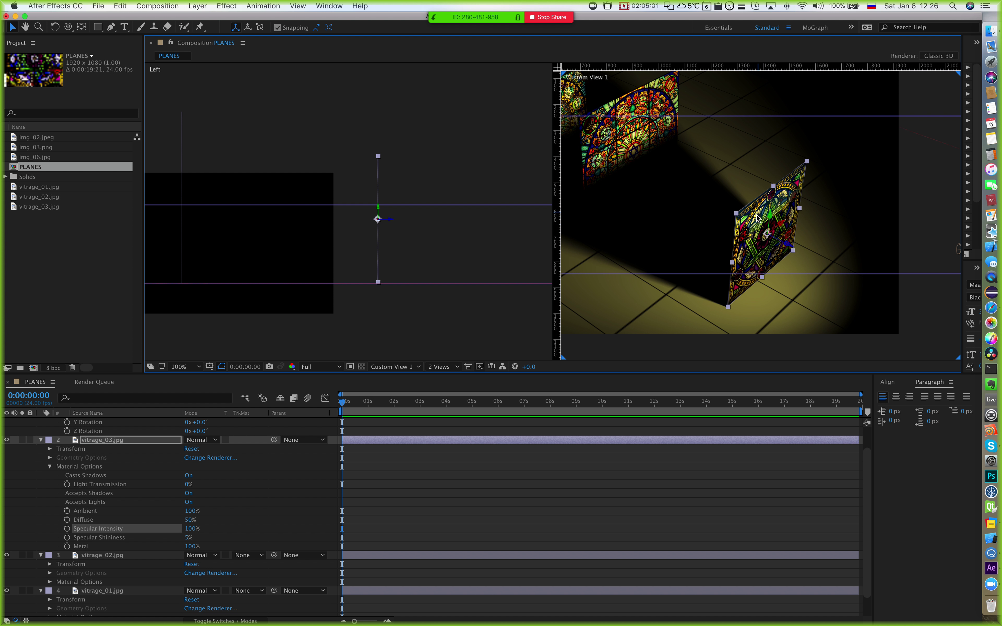
pyautogui.click(193, 529)
pyautogui.write('50')
pyautogui.press('Return')
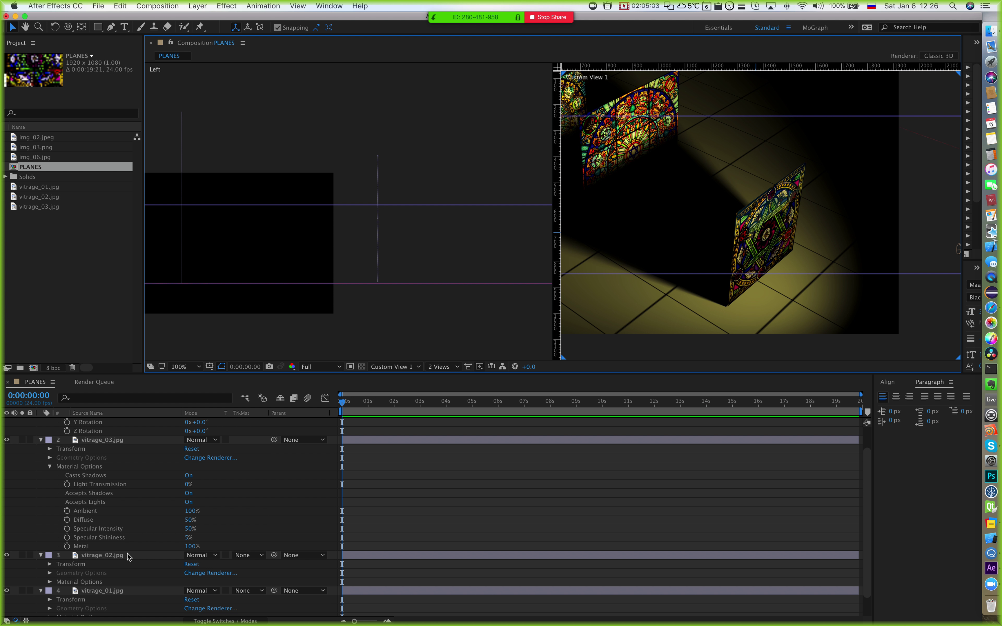
# Step: Try a different Specular Shininess on vitrage_03.jpg, return it to 5% and select the Metal property
pyautogui.click(115, 537)
pyautogui.moveTo(184, 538); pyautogui.dragTo(209, 538)
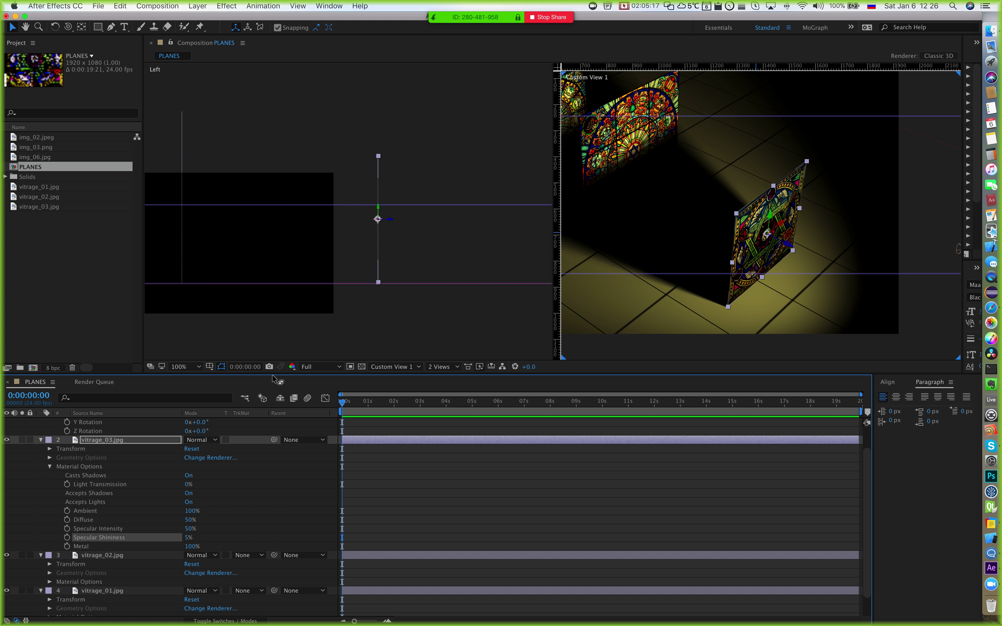
pyautogui.click(85, 548)
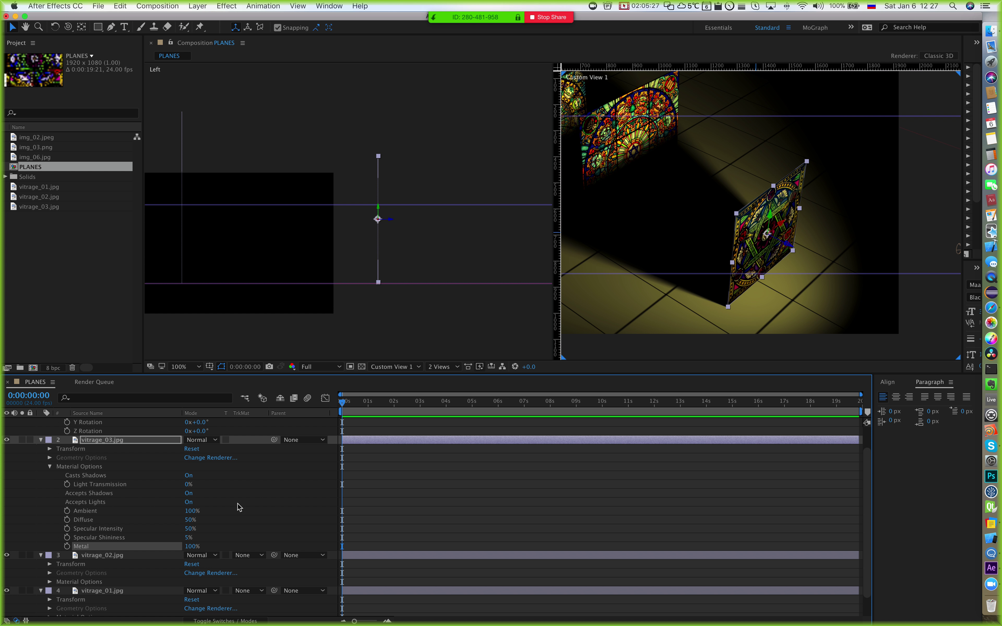
pyautogui.moveTo(71, 555); pyautogui.dragTo(79, 555)
# Step: Set the Light Transmission of vitrage_03.jpg to 89% and move the layer along its Z axis towards the light
pyautogui.click(120, 484)
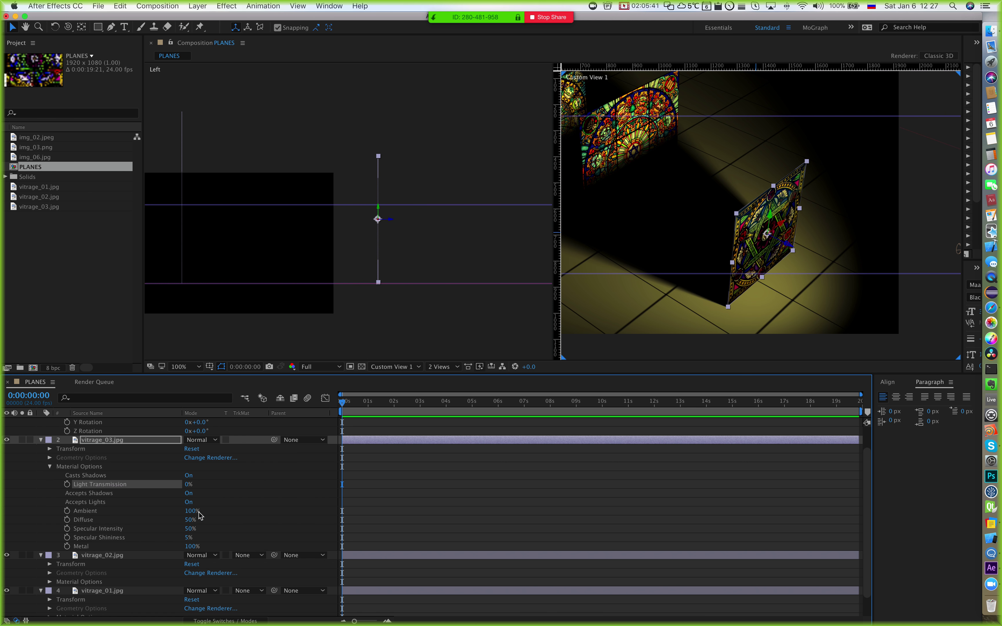
pyautogui.moveTo(207, 485); pyautogui.dragTo(220, 487)
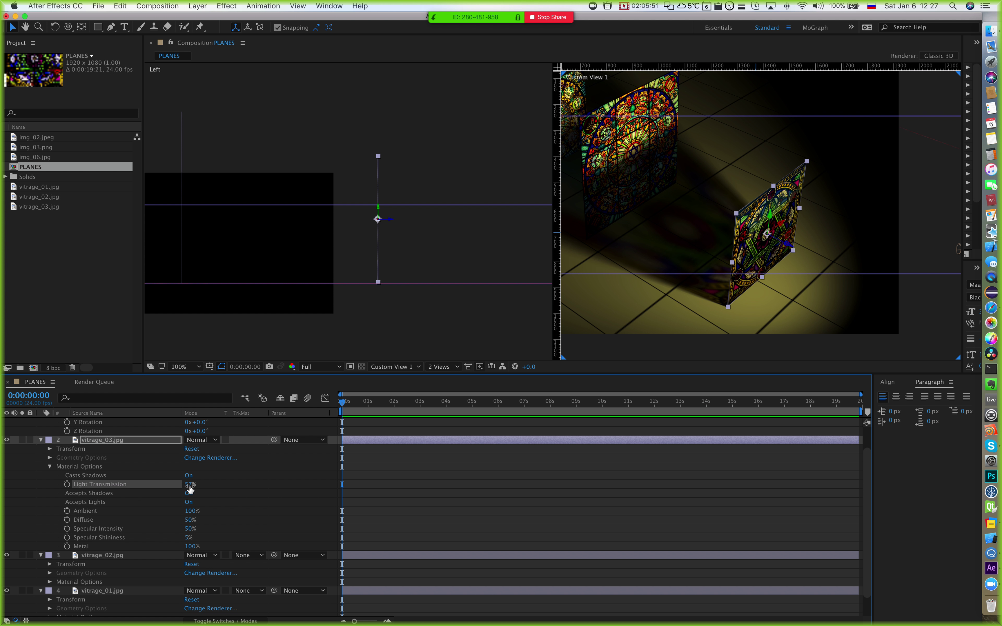
pyautogui.moveTo(208, 485); pyautogui.dragTo(206, 486)
pyautogui.moveTo(805, 252); pyautogui.dragTo(831, 271)
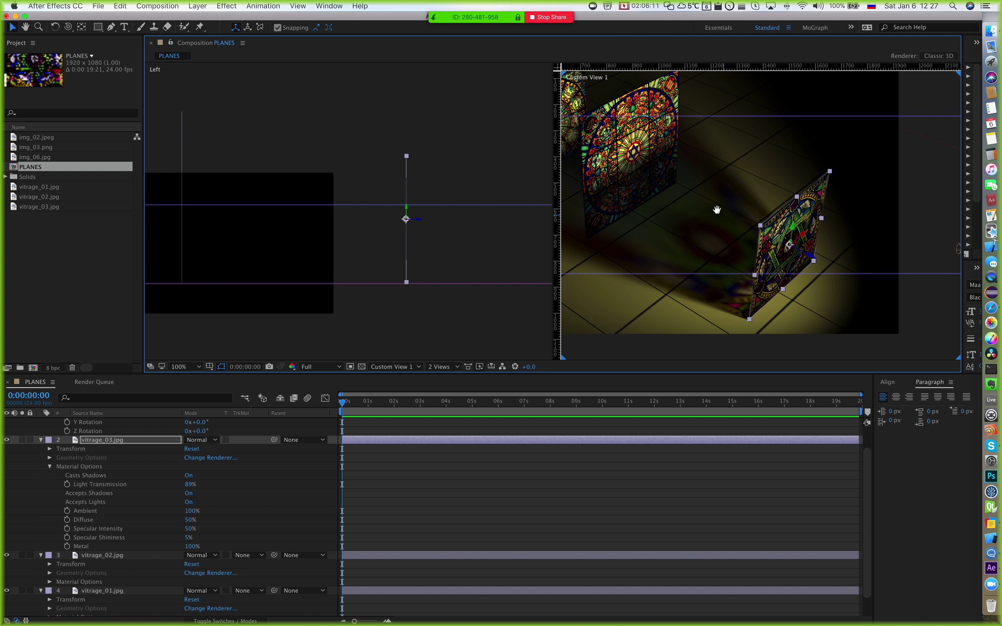
# Step: Raise Light 1 and shift it slightly towards the vitrage planes in the Left view
pyautogui.moveTo(716, 210); pyautogui.dragTo(659, 175)
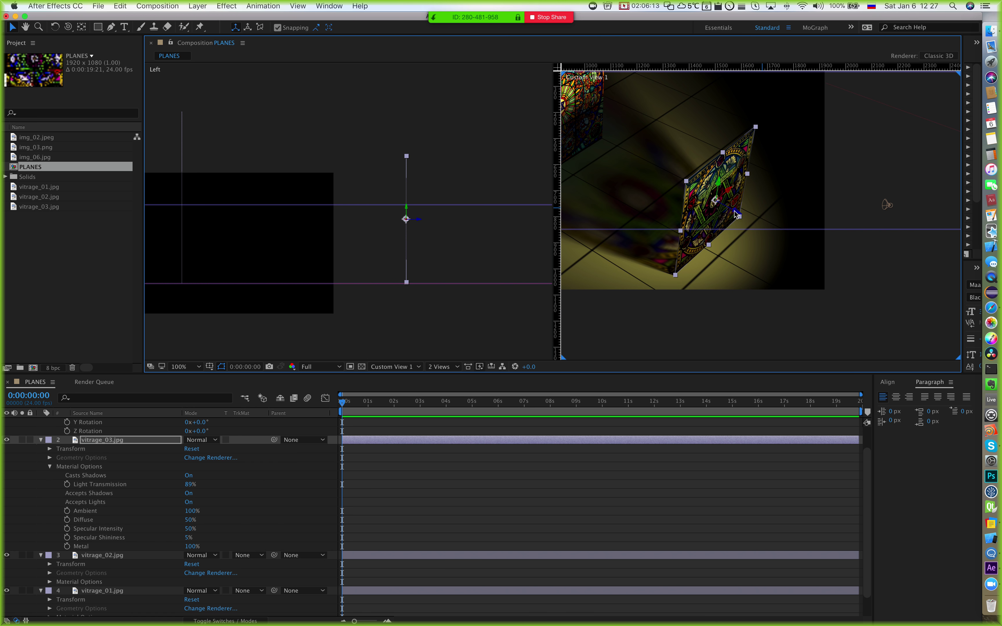
pyautogui.click(886, 205)
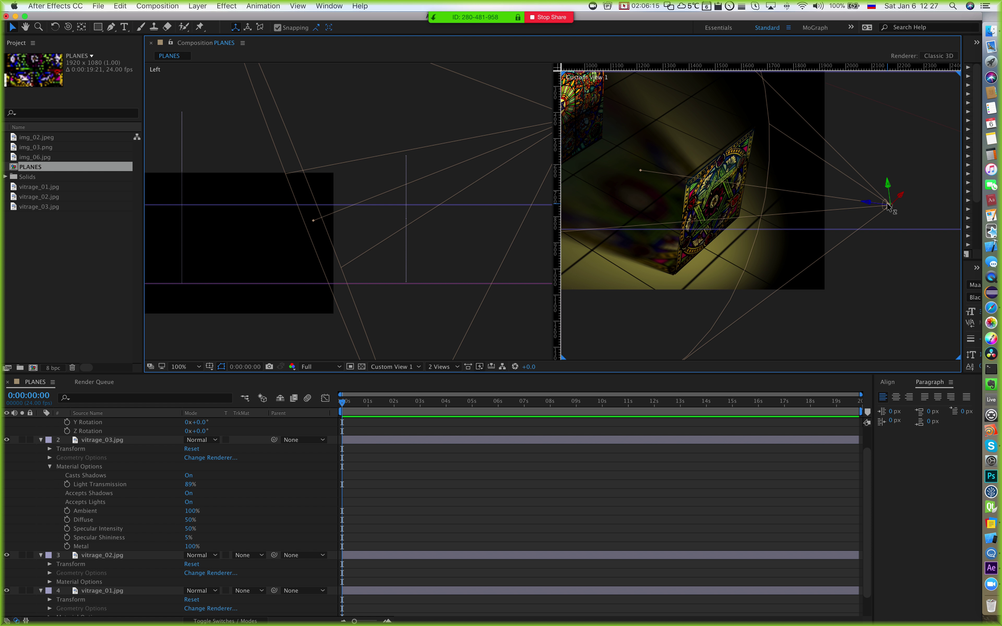
pyautogui.moveTo(418, 179); pyautogui.dragTo(313, 168)
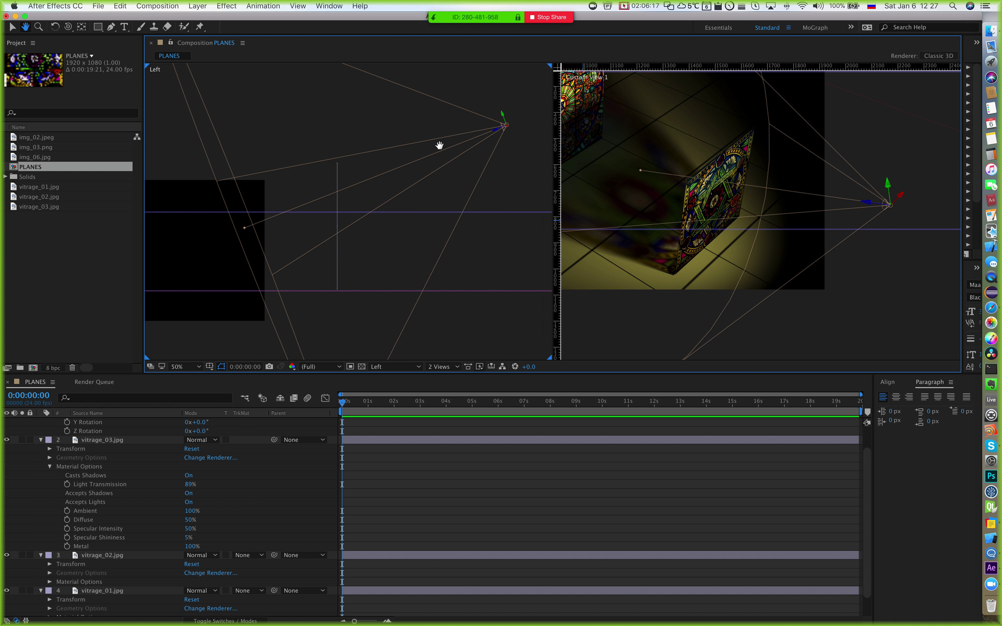
pyautogui.press('v')
pyautogui.moveTo(438, 145); pyautogui.dragTo(339, 177)
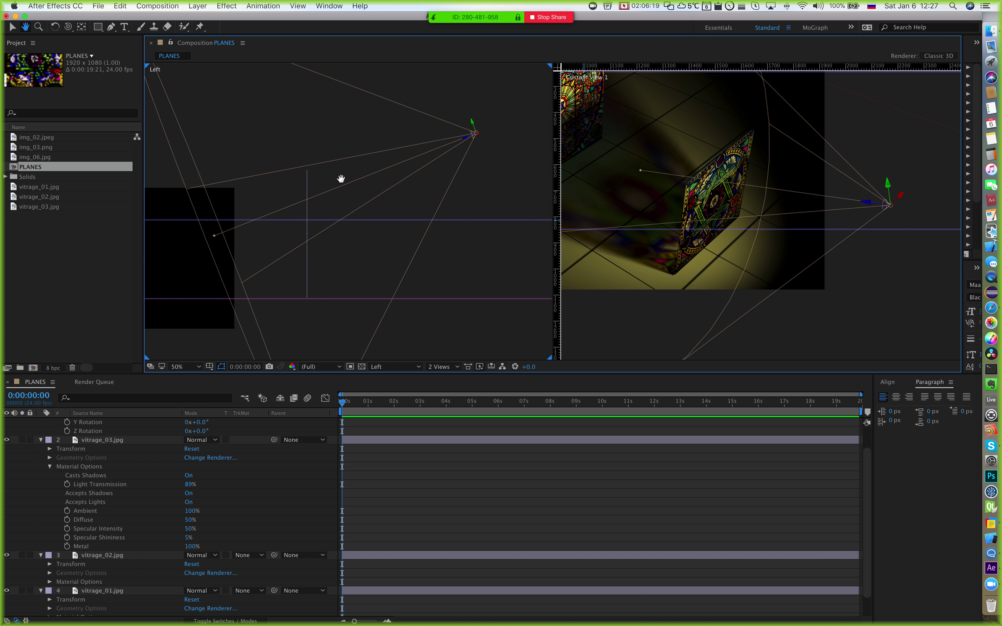
pyautogui.moveTo(475, 129); pyautogui.dragTo(464, 102)
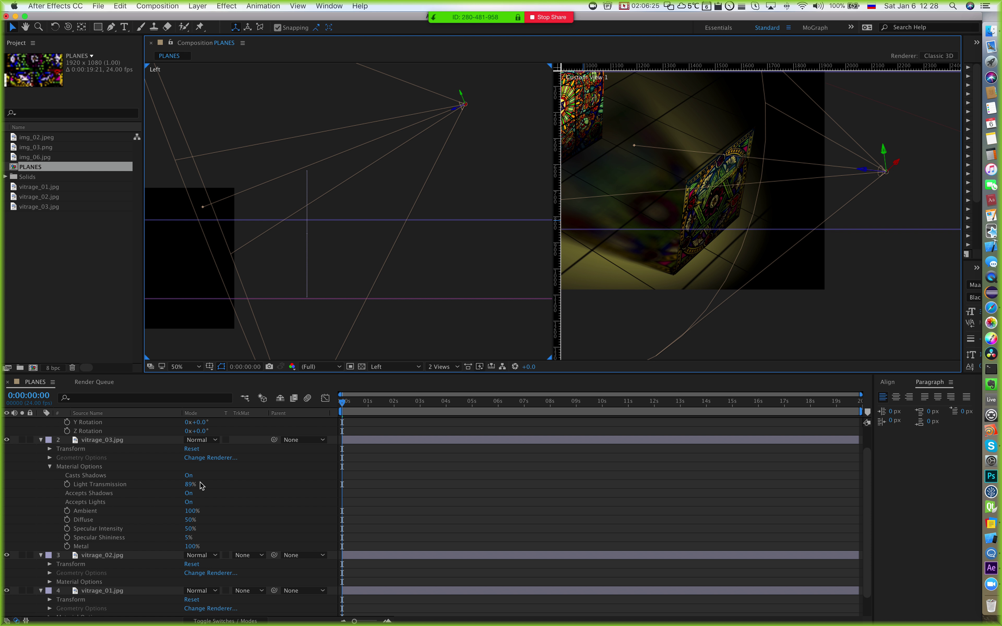
# Step: Tilt Light 1 further down towards the floor by setting its X Rotation to -50°
pyautogui.scroll(-3, 202, 485)
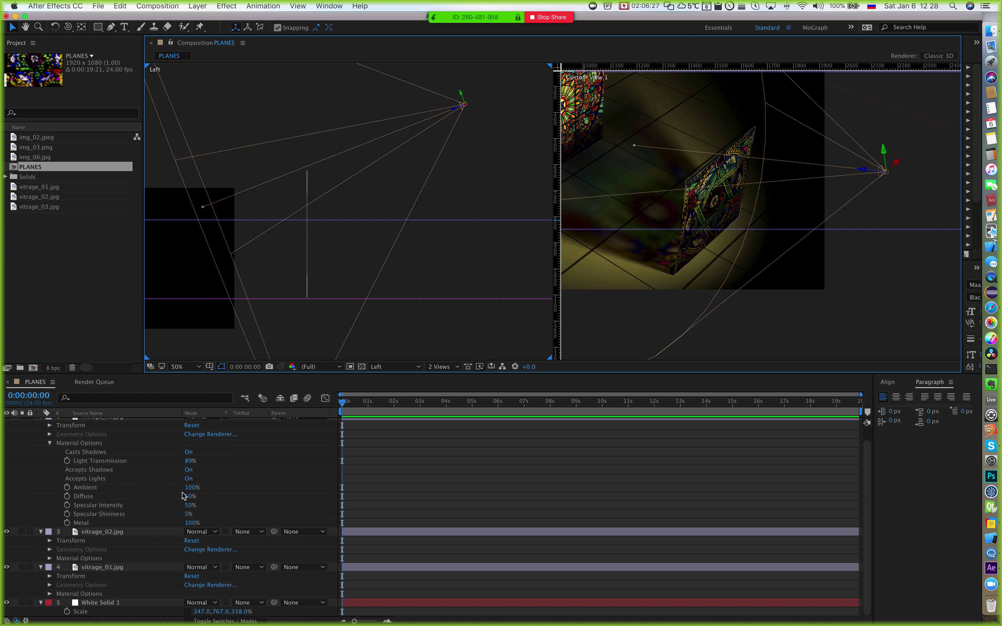
pyautogui.scroll(5, 185, 497)
pyautogui.press('r')
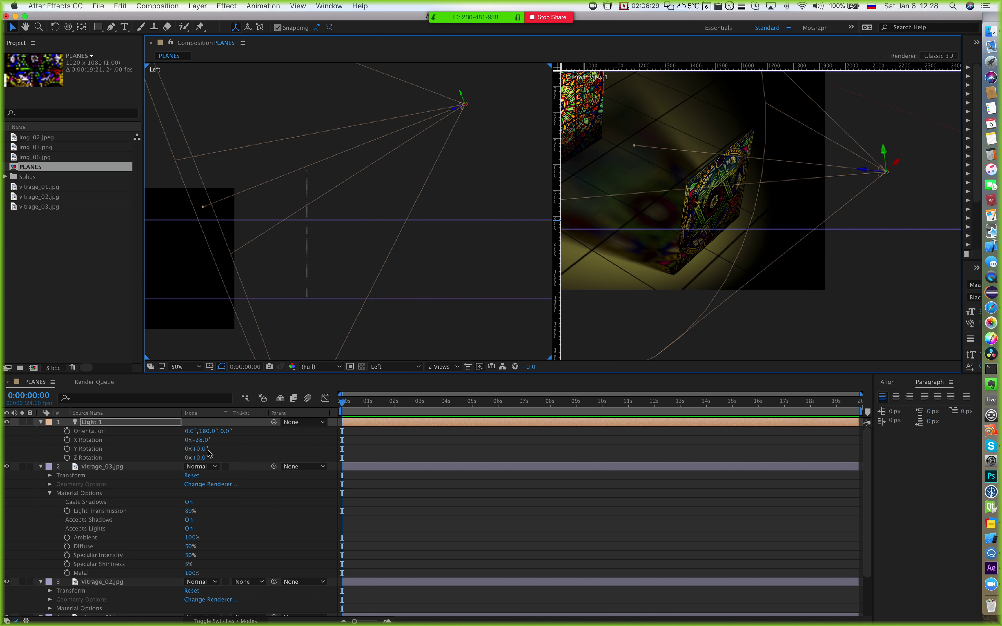
pyautogui.moveTo(204, 442); pyautogui.dragTo(189, 439)
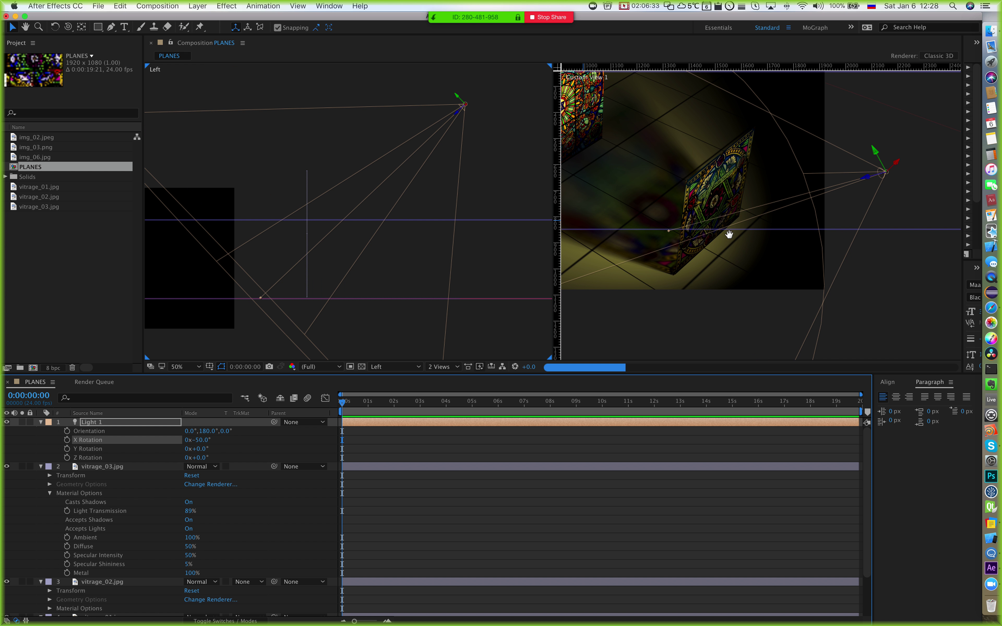
pyautogui.click(750, 237)
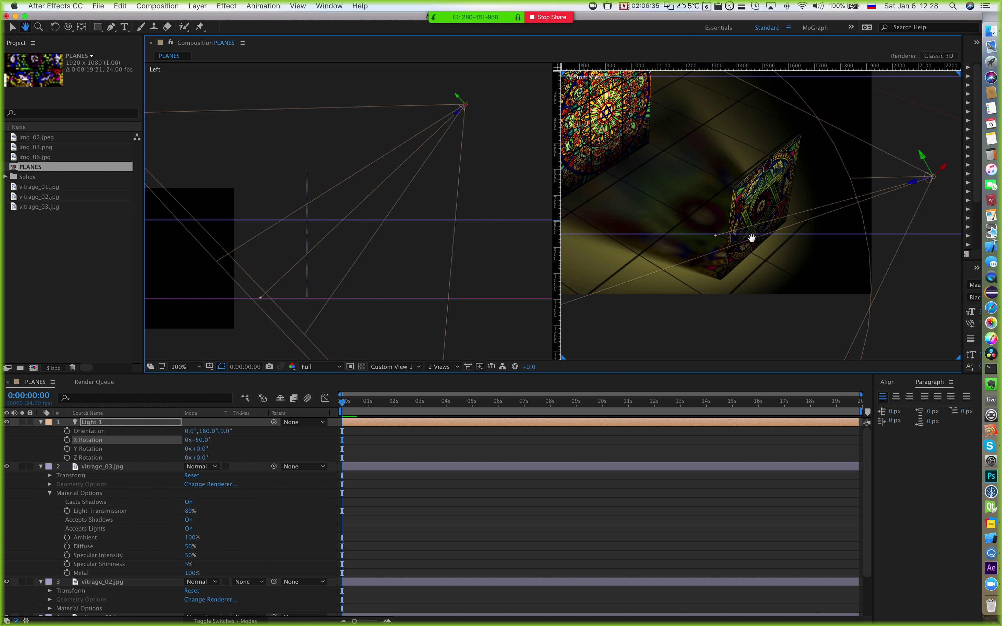
# Step: Switch to Skype to read the latest messages in the group chat, and return to After Effects
pyautogui.click(854, 43)
pyautogui.moveTo(534, 609); pyautogui.dragTo(318, 62)
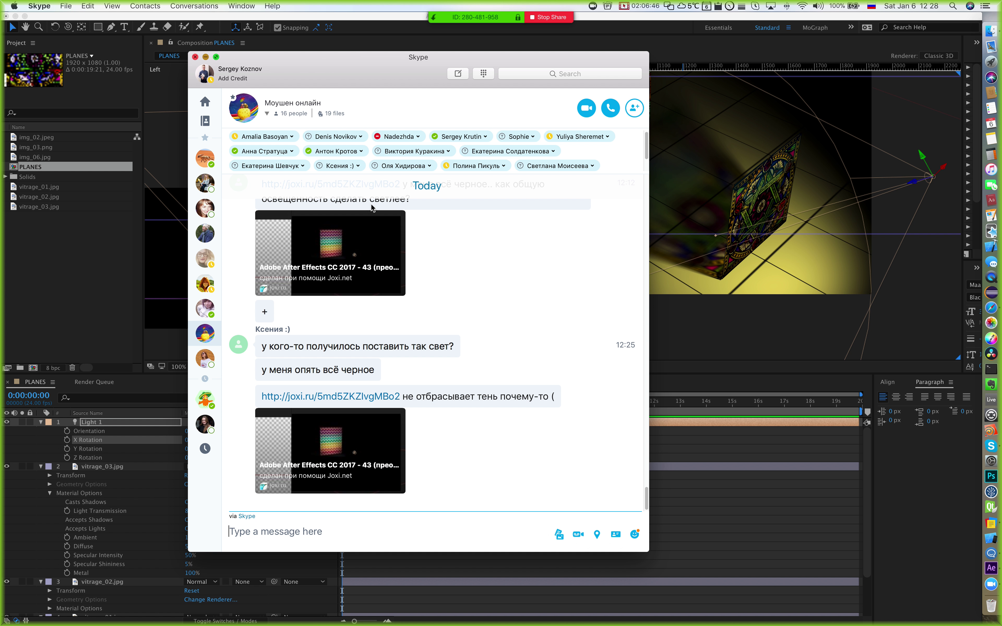
pyautogui.press('super+m')
pyautogui.press('h')
# Step: In Light 1's settings, turn Casts Shadows off and back on, and accept the settings
pyautogui.moveTo(678, 163); pyautogui.dragTo(673, 163)
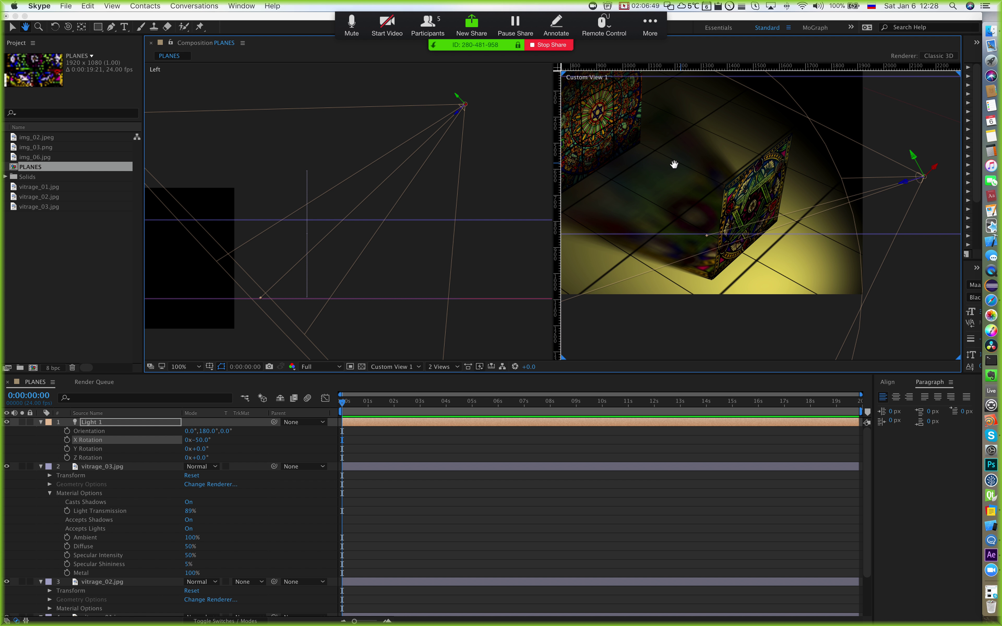
pyautogui.press('v')
pyautogui.doubleClick(91, 424)
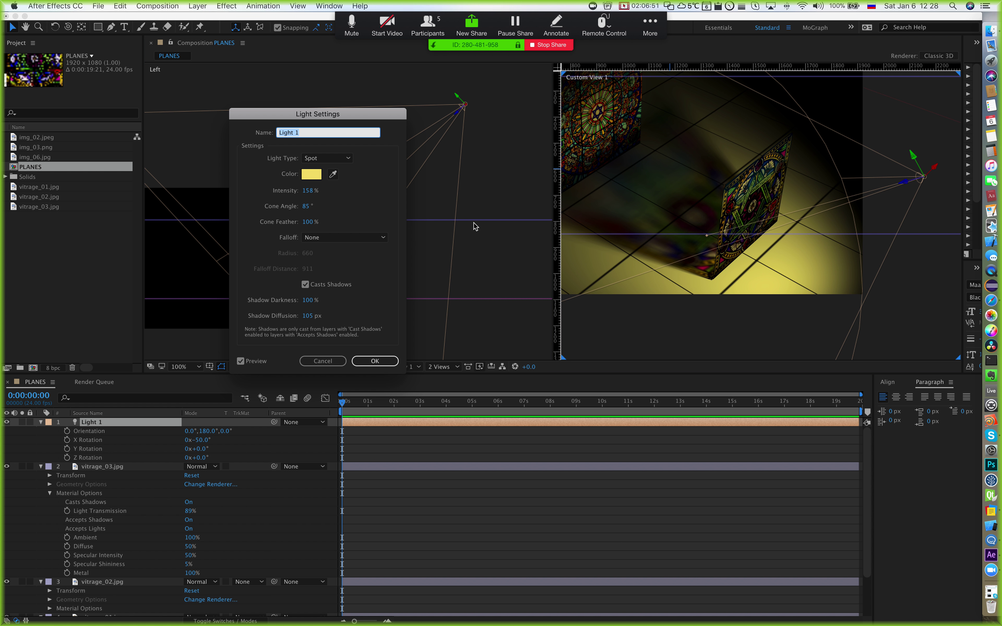
pyautogui.moveTo(342, 112); pyautogui.dragTo(386, 119)
pyautogui.click(360, 293)
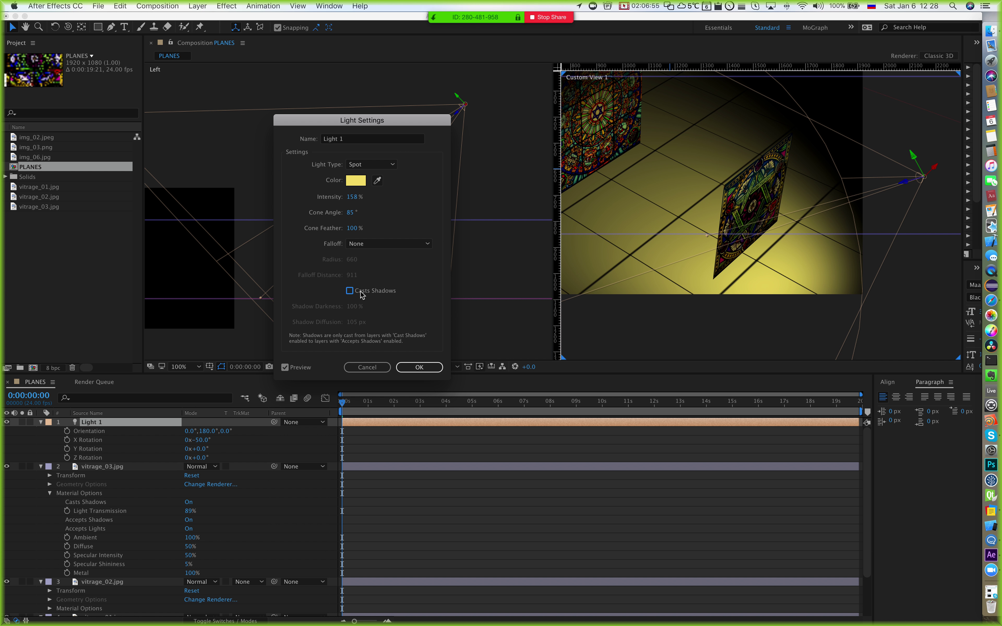
pyautogui.click(361, 293)
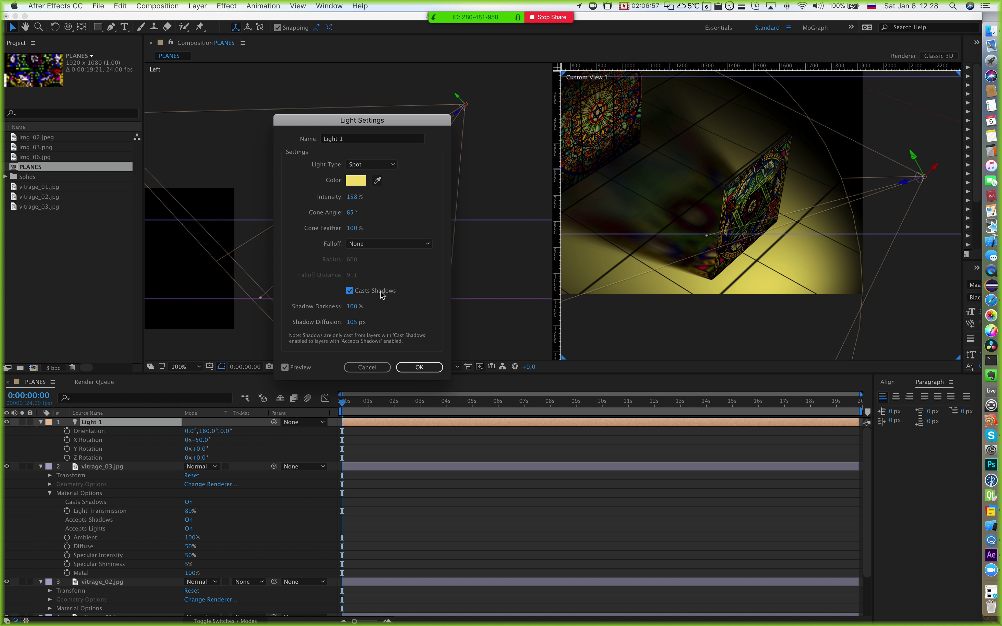
pyautogui.click(418, 368)
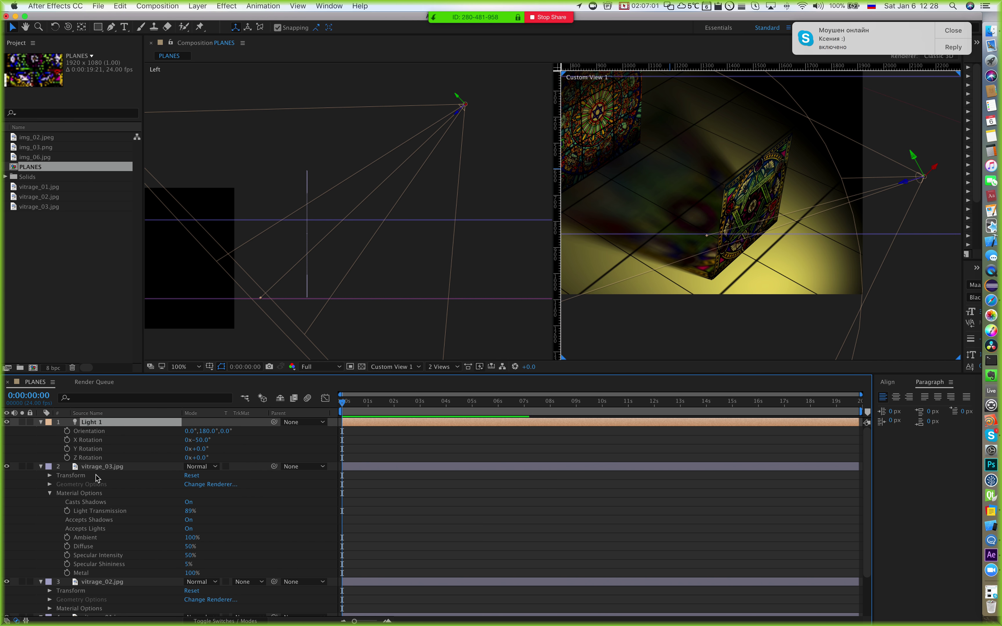
# Step: Collapse and reopen the Material Options of vitrage_03.jpg and inspect its Casts Shadows property
pyautogui.click(98, 468)
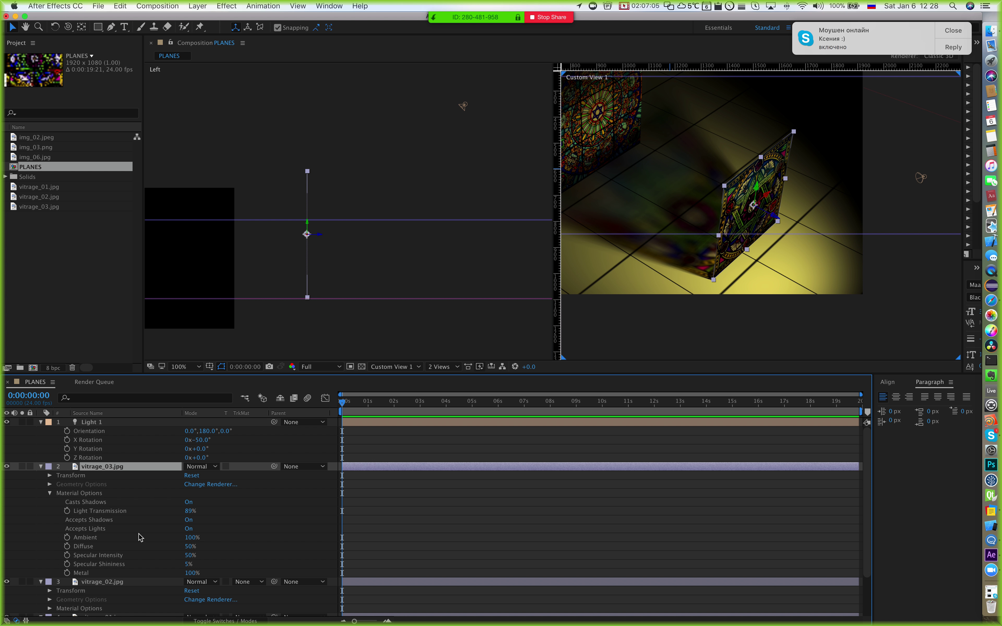
pyautogui.click(53, 496)
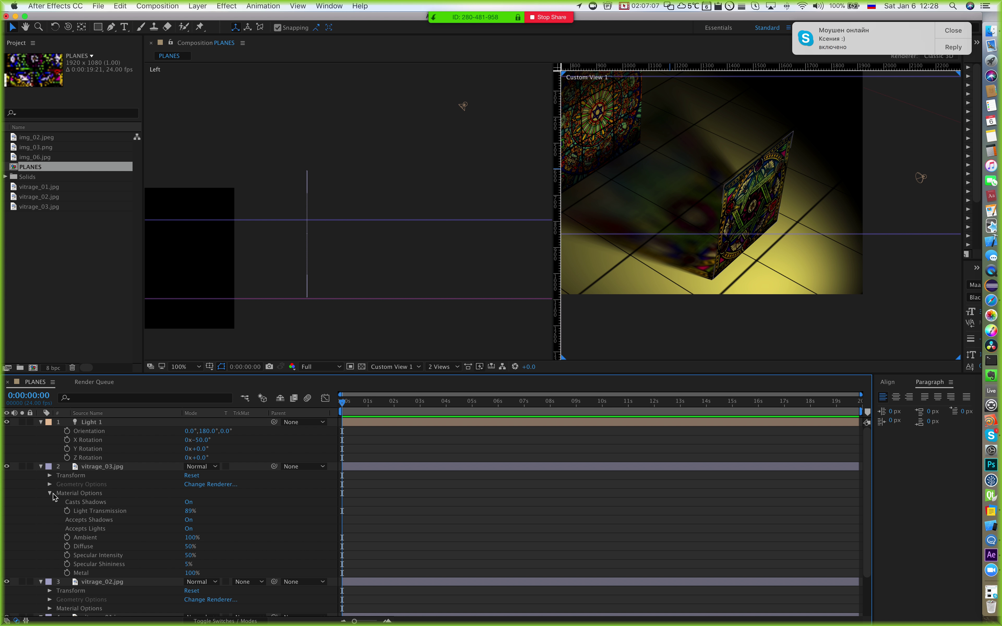
pyautogui.click(50, 493)
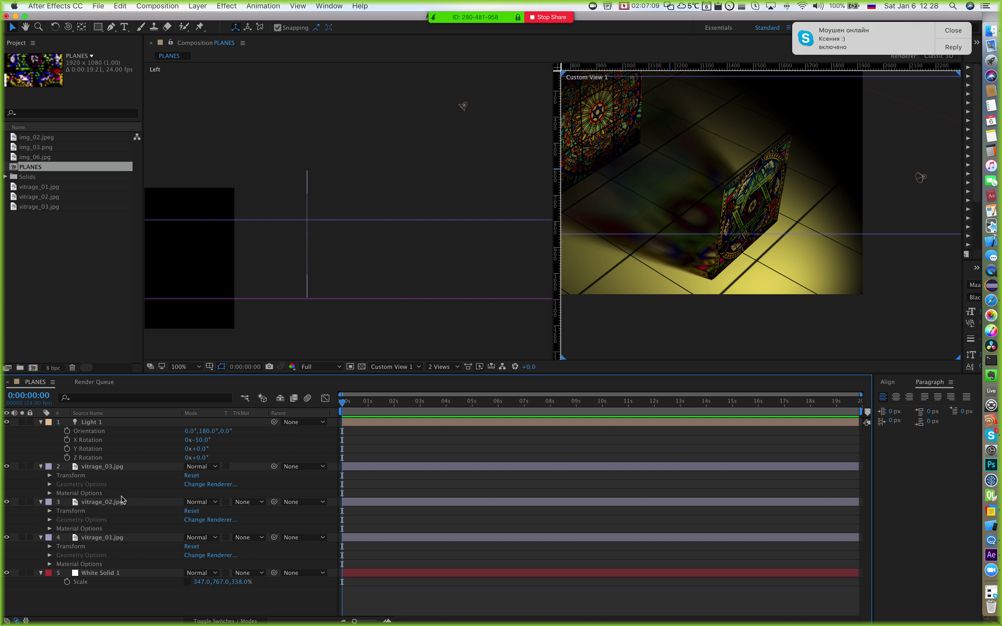
pyautogui.click(106, 476)
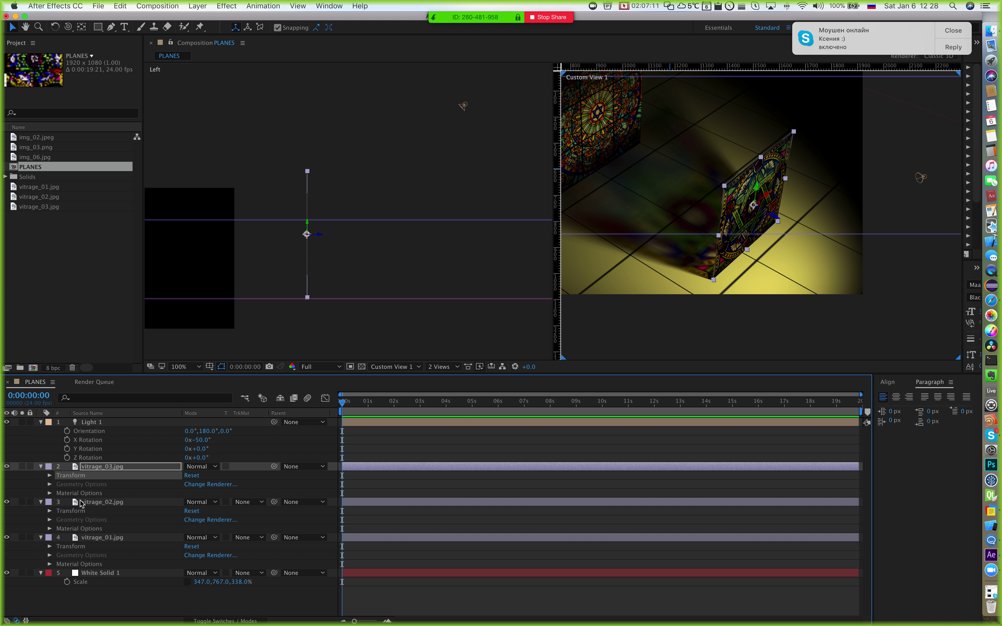
pyautogui.click(86, 494)
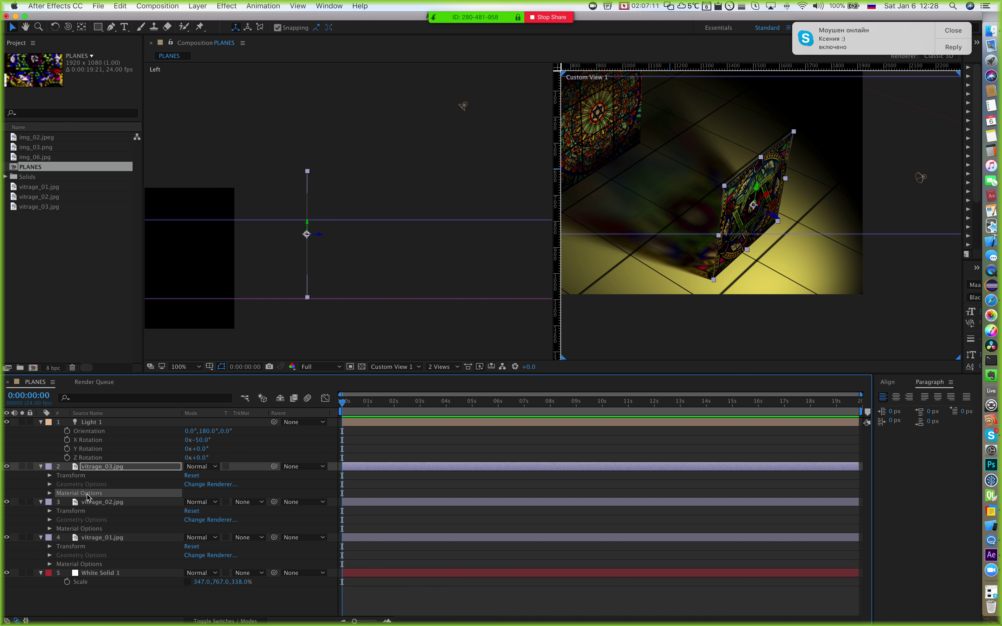
pyautogui.click(49, 494)
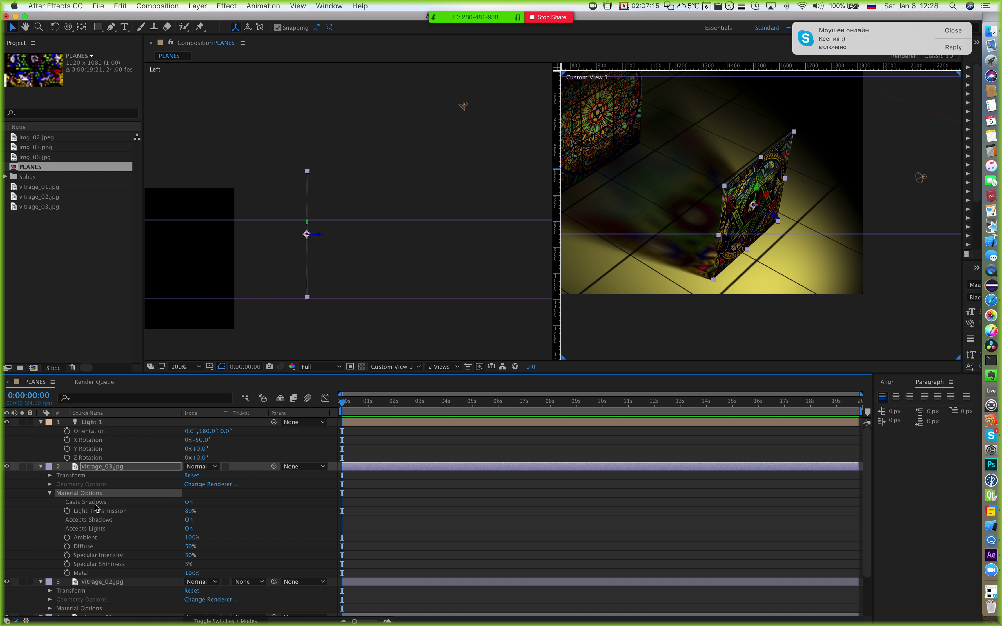
pyautogui.click(92, 503)
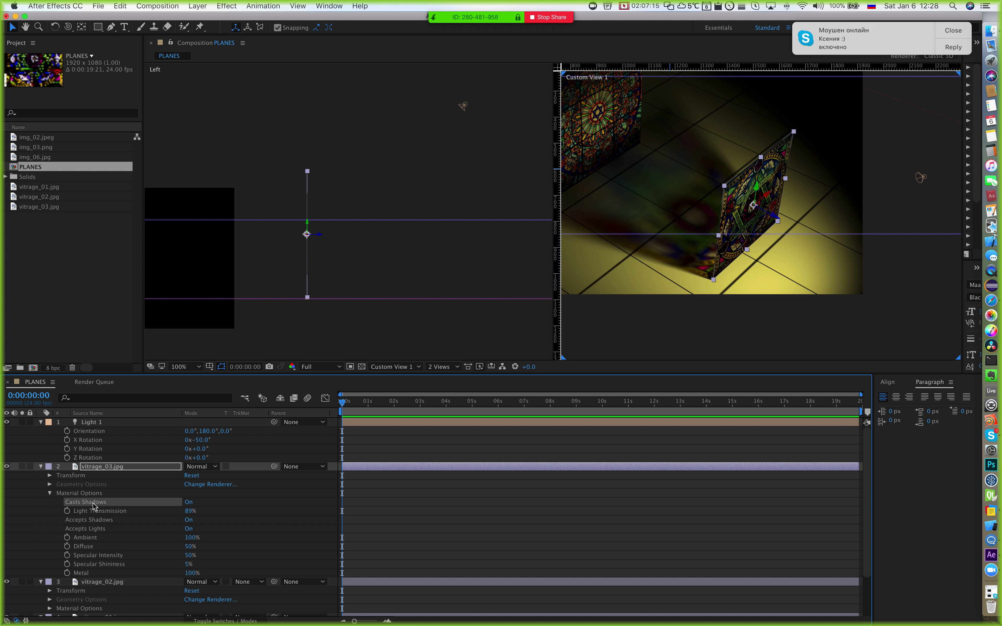
pyautogui.click(189, 503)
# Step: Dismiss the chat notifications and lower vitrage_03.jpg slightly along its Y axis to meet the floor shadow
pyautogui.click(68, 27)
pyautogui.moveTo(751, 198); pyautogui.dragTo(768, 194)
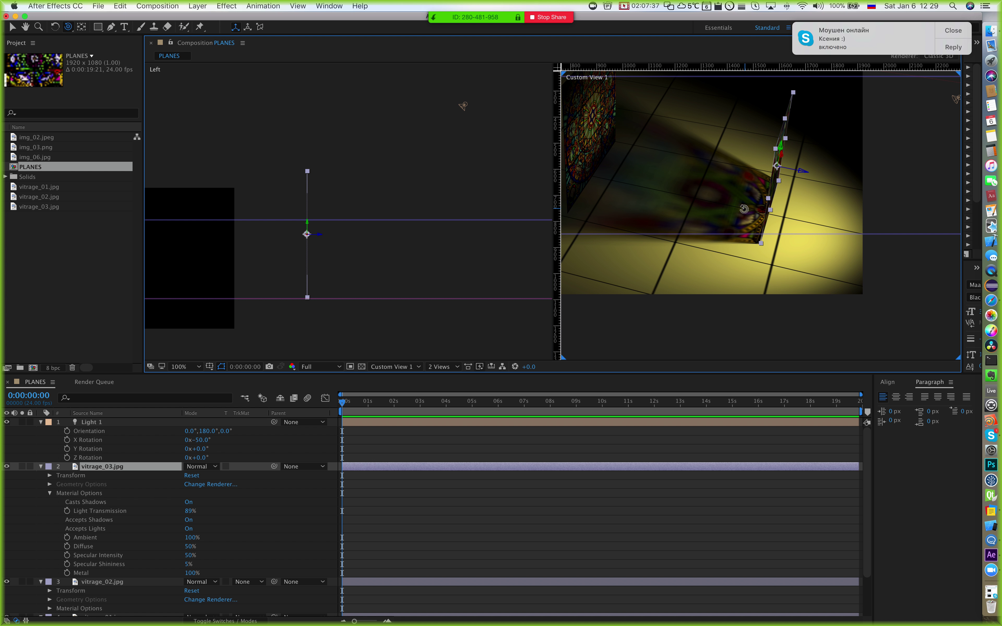
pyautogui.moveTo(743, 209); pyautogui.dragTo(774, 204)
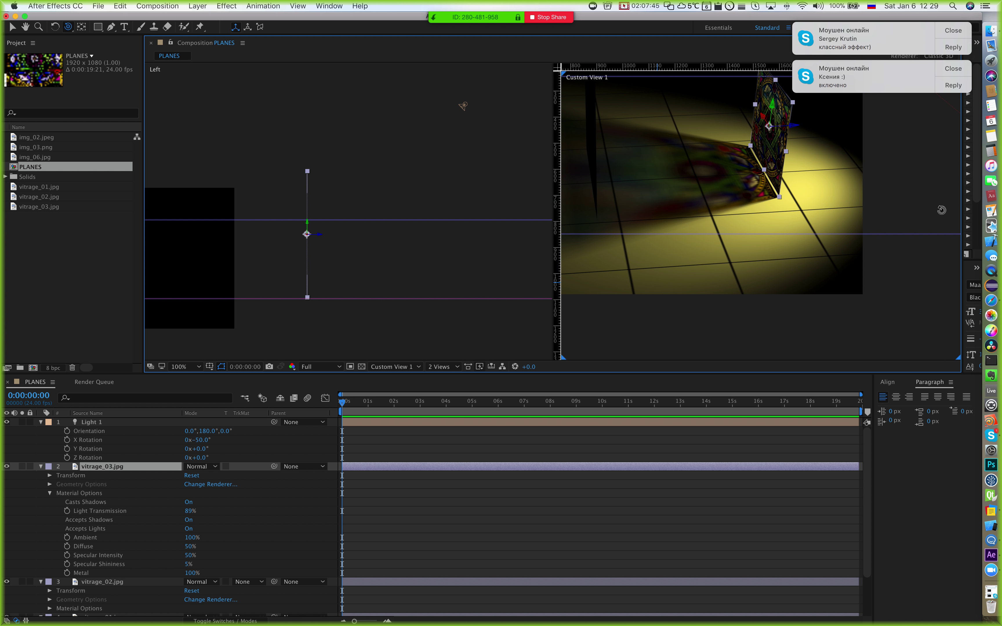
pyautogui.click(950, 30)
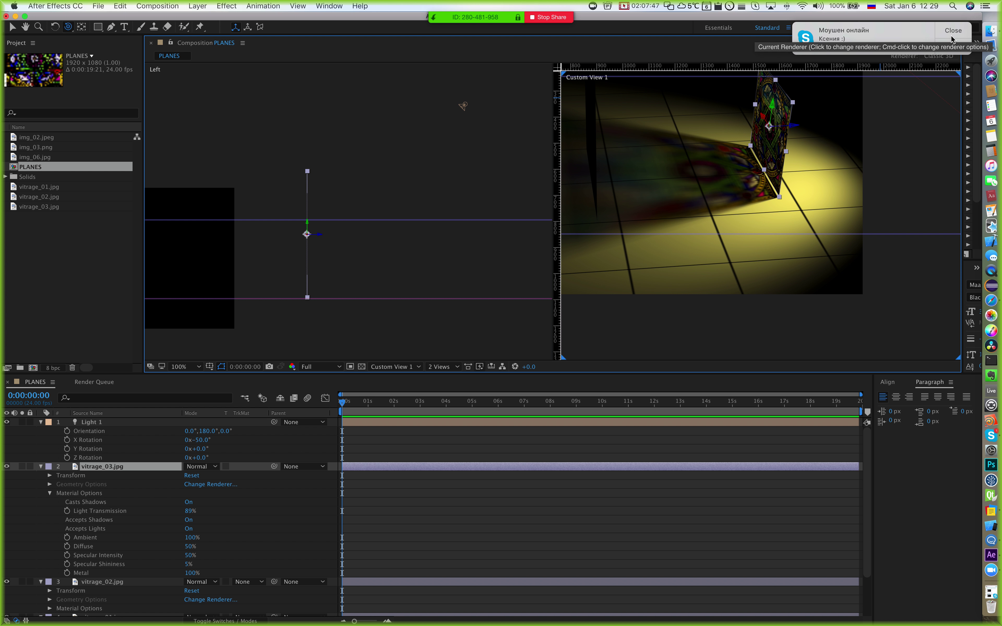
pyautogui.click(950, 30)
pyautogui.moveTo(765, 225); pyautogui.dragTo(818, 234)
pyautogui.click(12, 27)
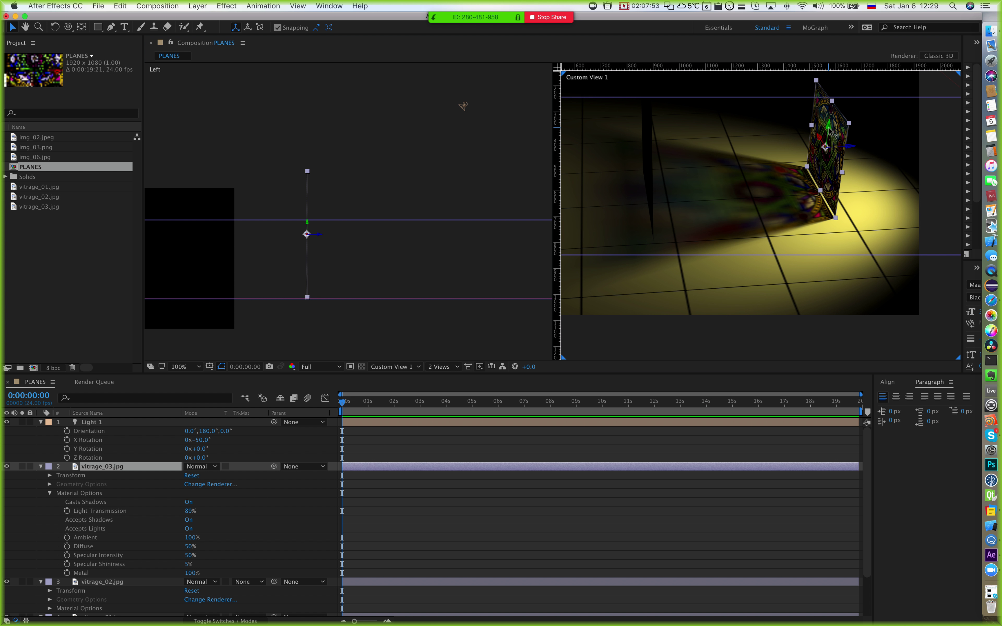
pyautogui.moveTo(829, 132); pyautogui.dragTo(829, 137)
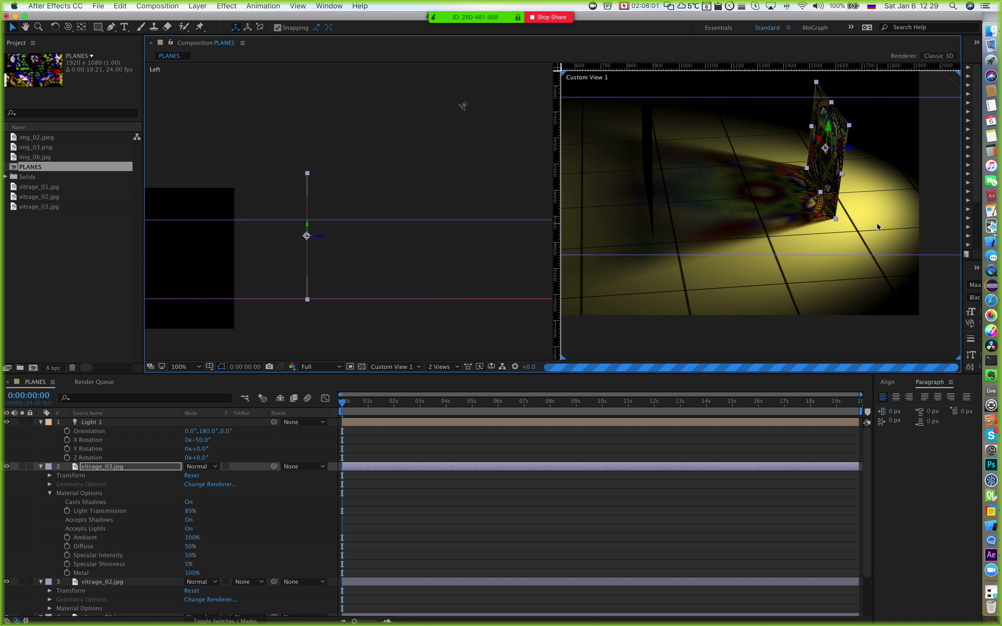
# Step: Select the rear vitrage_01.jpg plane and turn on Casts Shadows in its Material Options
pyautogui.press('h')
pyautogui.moveTo(873, 227); pyautogui.dragTo(896, 228)
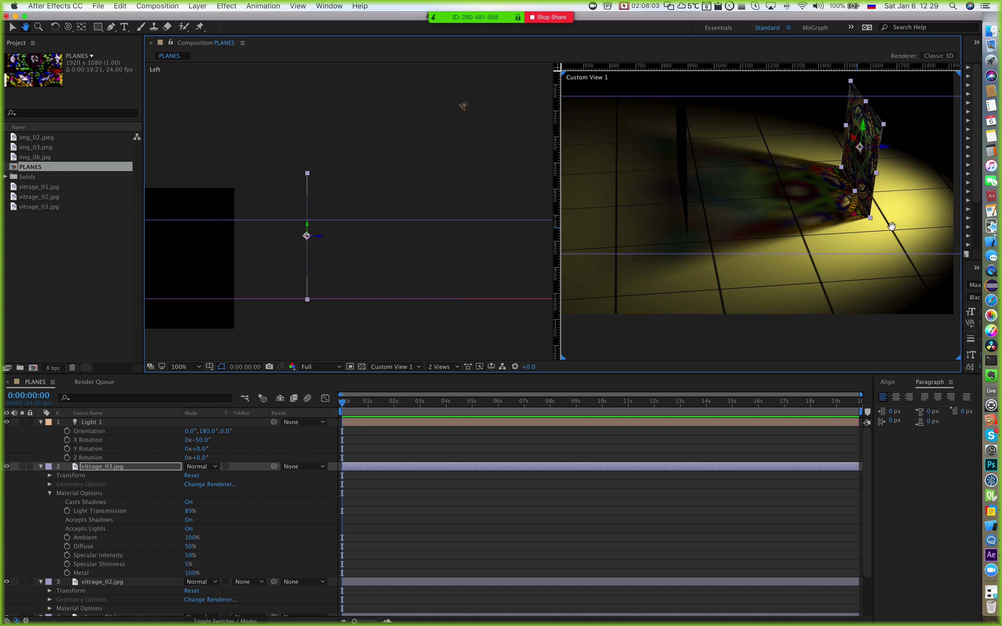
pyautogui.press('v')
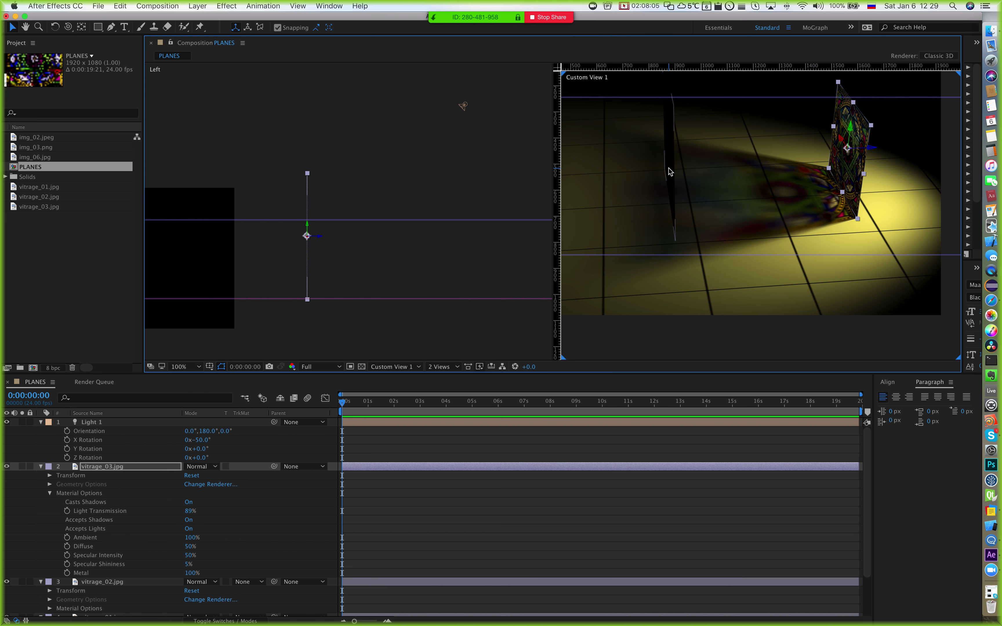
pyautogui.click(669, 167)
pyautogui.scroll(-3, 154, 544)
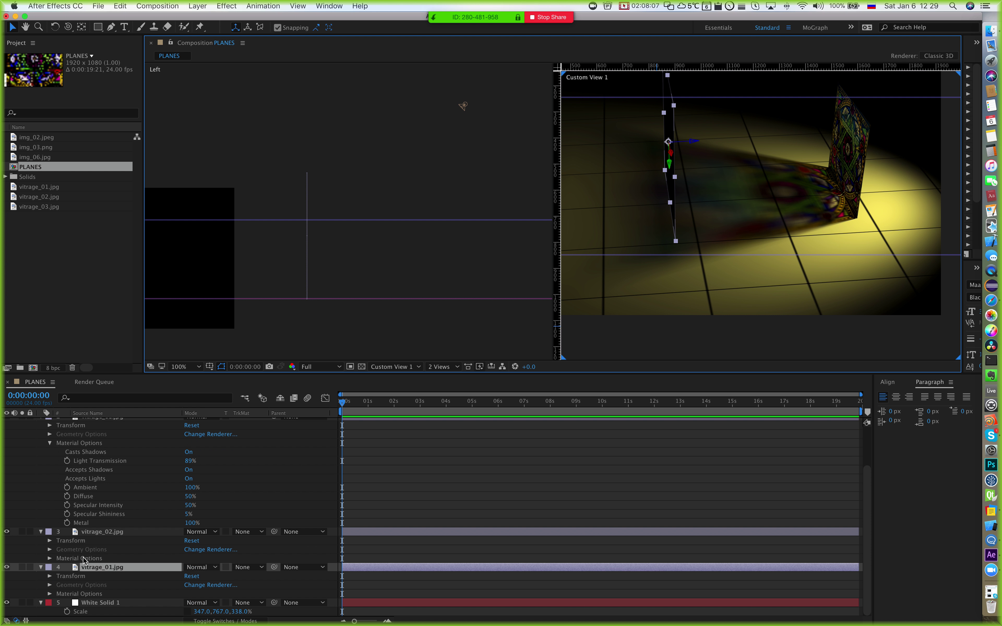
pyautogui.click(142, 541)
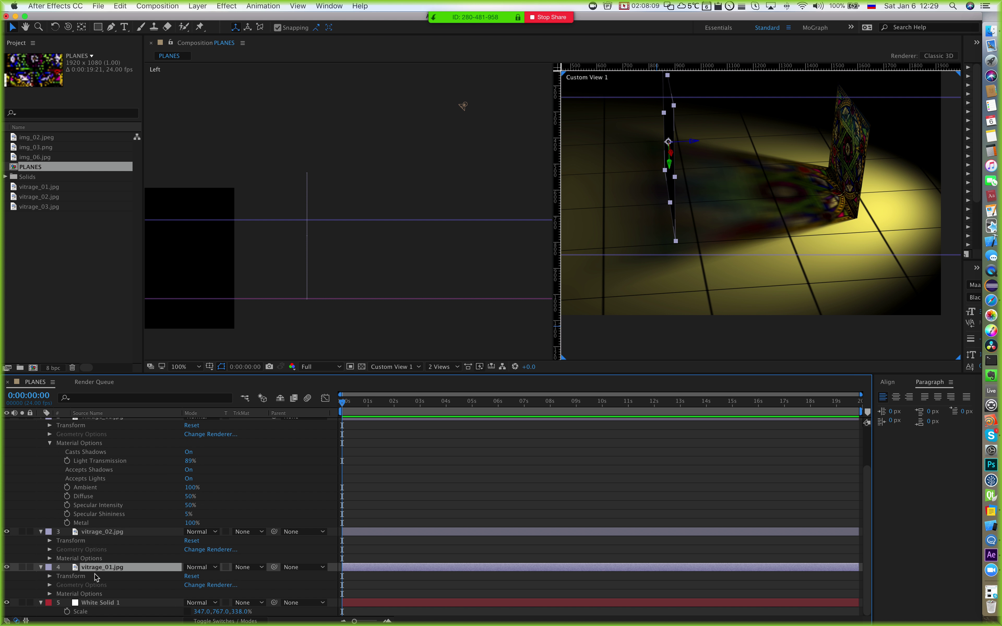
pyautogui.click(49, 594)
pyautogui.scroll(-5, 145, 536)
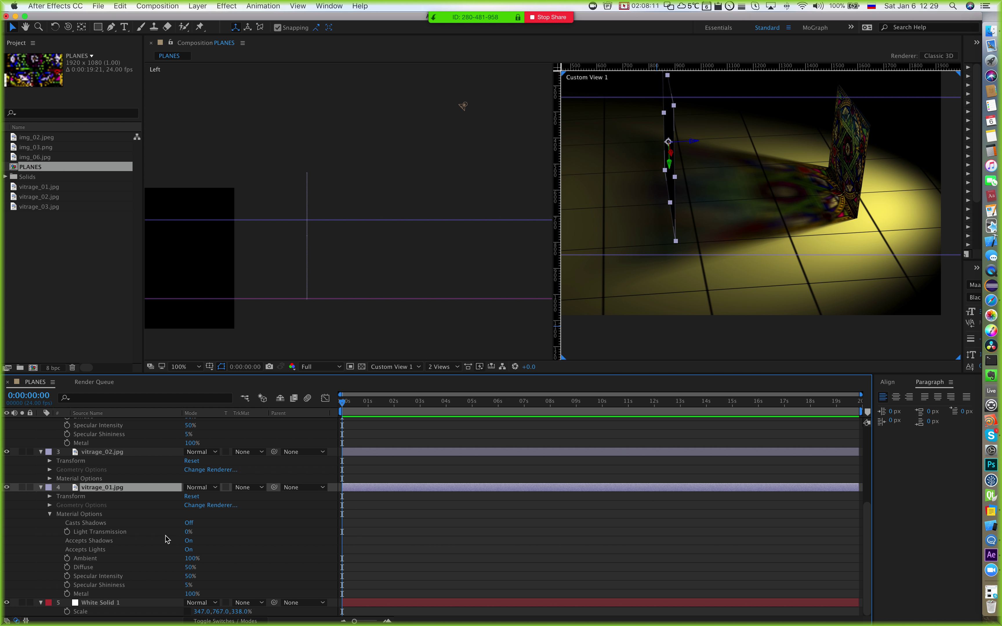
pyautogui.click(188, 522)
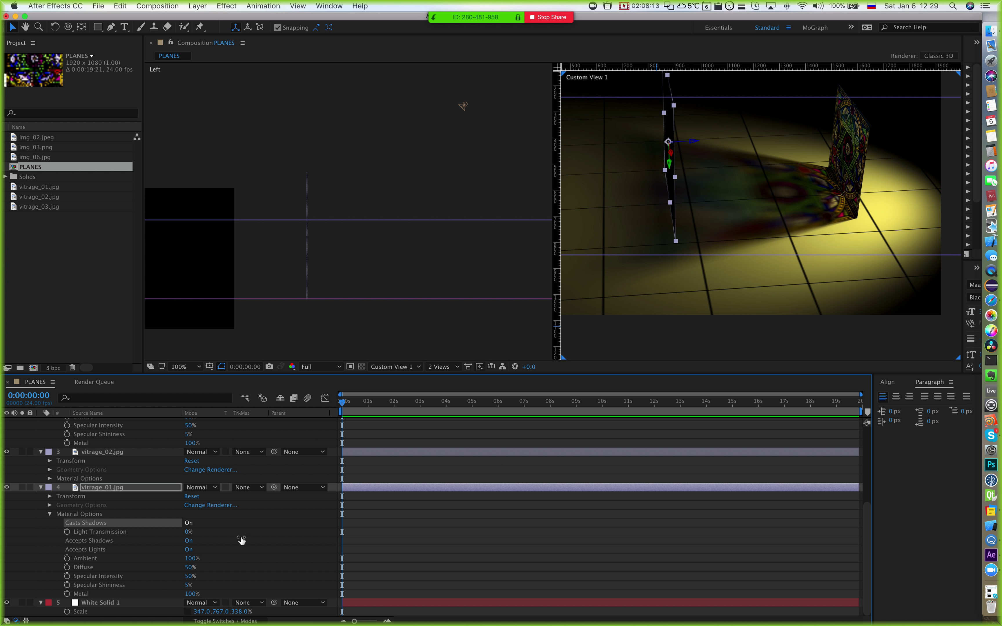
# Step: Set the Light Transmission of vitrage_01.jpg to 100%
pyautogui.moveTo(653, 250); pyautogui.dragTo(755, 240)
pyautogui.press('v')
pyautogui.press('.')
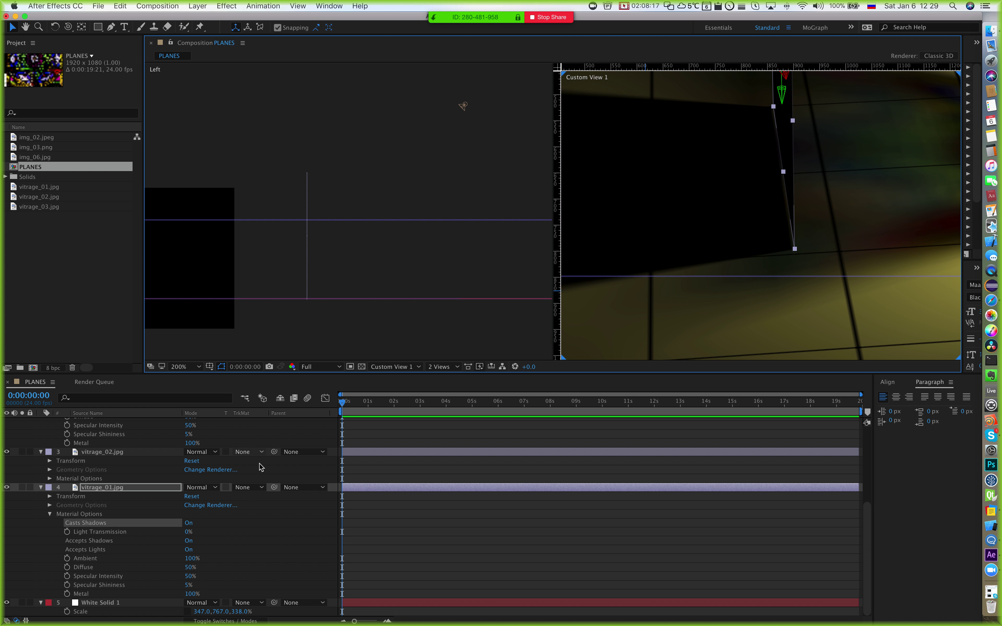
pyautogui.moveTo(188, 534); pyautogui.dragTo(420, 539)
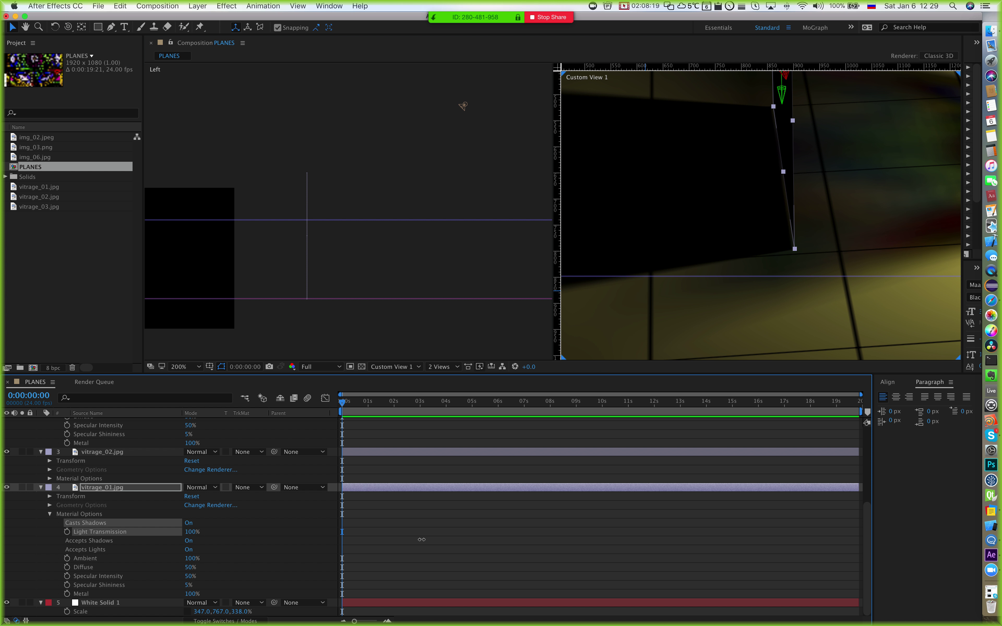
# Step: Examine the transmitted shadows of the vitrage planes across the floor in Custom View 1
pyautogui.moveTo(821, 228); pyautogui.dragTo(799, 258)
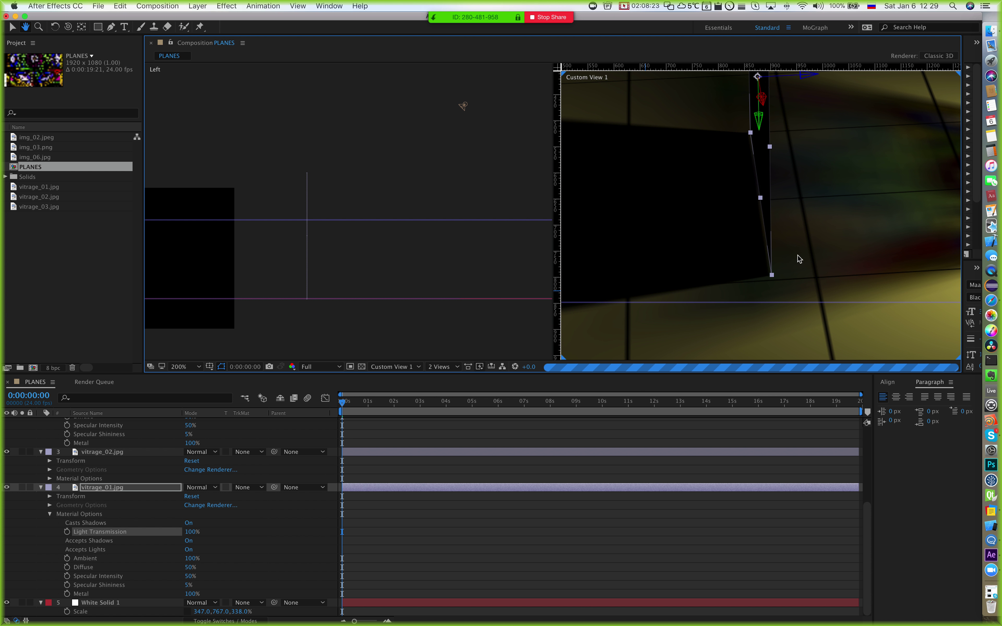
pyautogui.moveTo(717, 237); pyautogui.dragTo(895, 241)
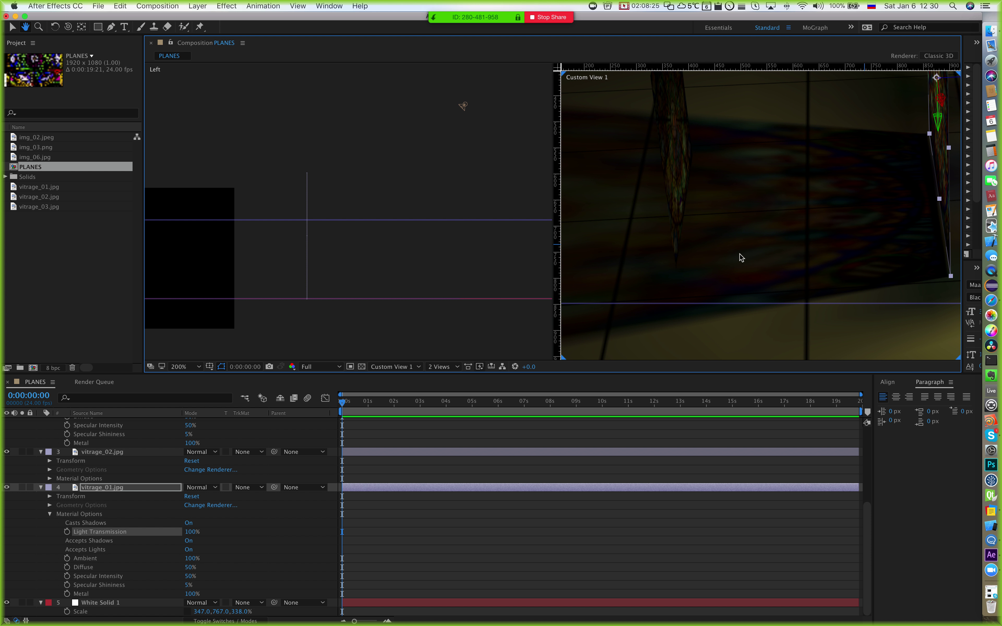
pyautogui.moveTo(740, 255); pyautogui.dragTo(871, 233)
pyautogui.scroll(-2, 653, 226)
pyautogui.moveTo(653, 225); pyautogui.dragTo(572, 228)
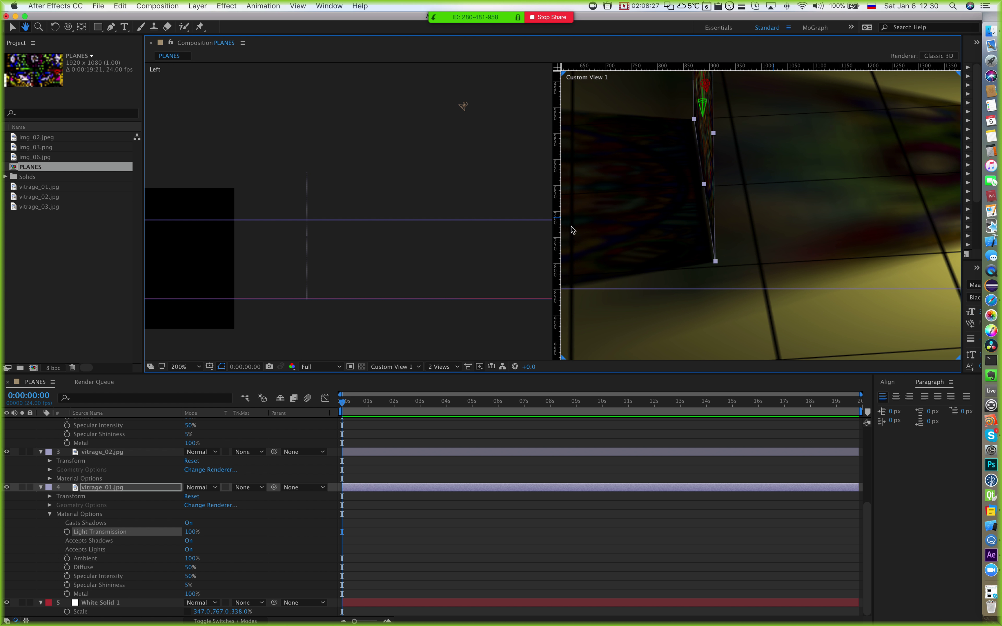
pyautogui.scroll(-2, 791, 228)
pyautogui.moveTo(816, 226); pyautogui.dragTo(867, 201)
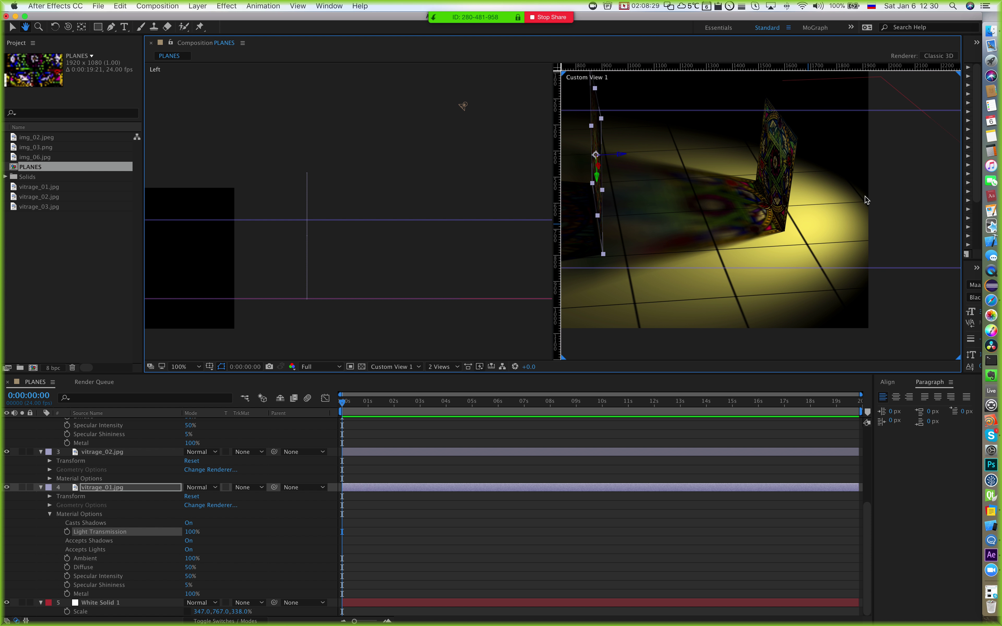
pyautogui.click(463, 104)
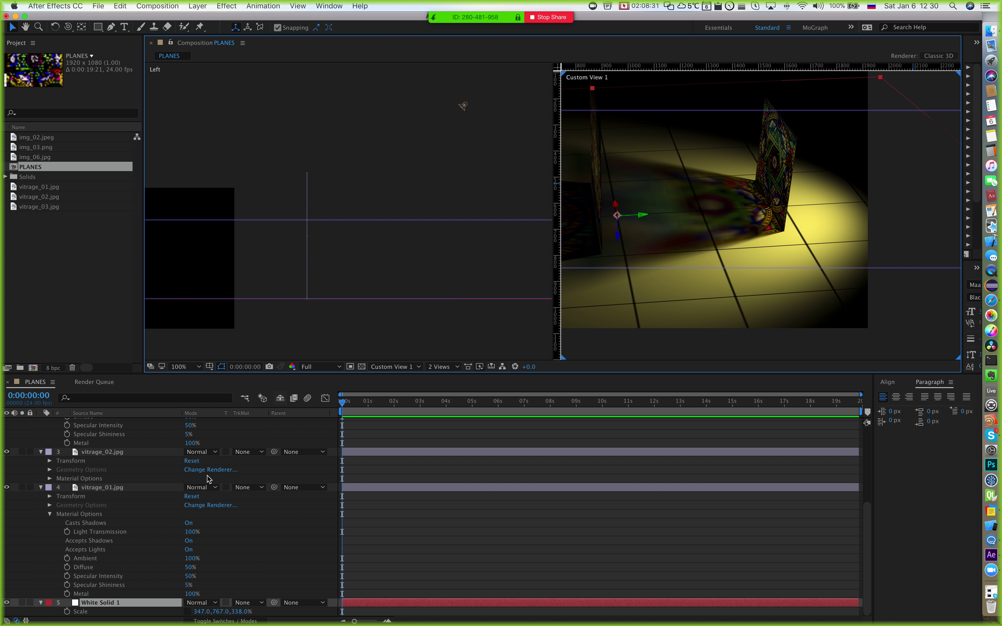
# Step: Switch to the LS04 note in Notebook, highlight lesson topics 45 and 46, and return to After Effects
pyautogui.click(102, 586)
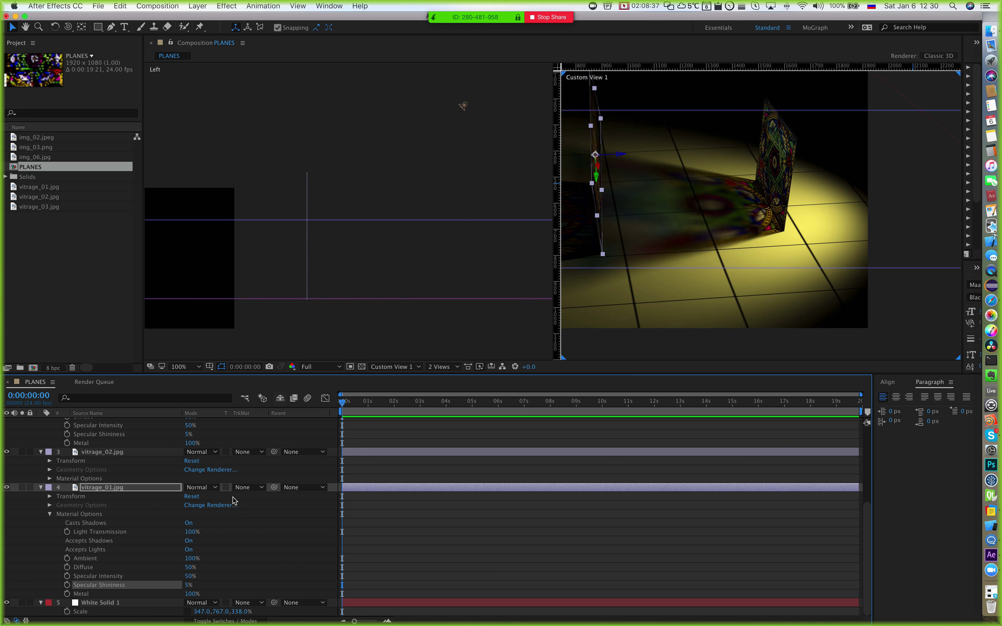
pyautogui.press('super+Tab')
pyautogui.press('super+Tab')
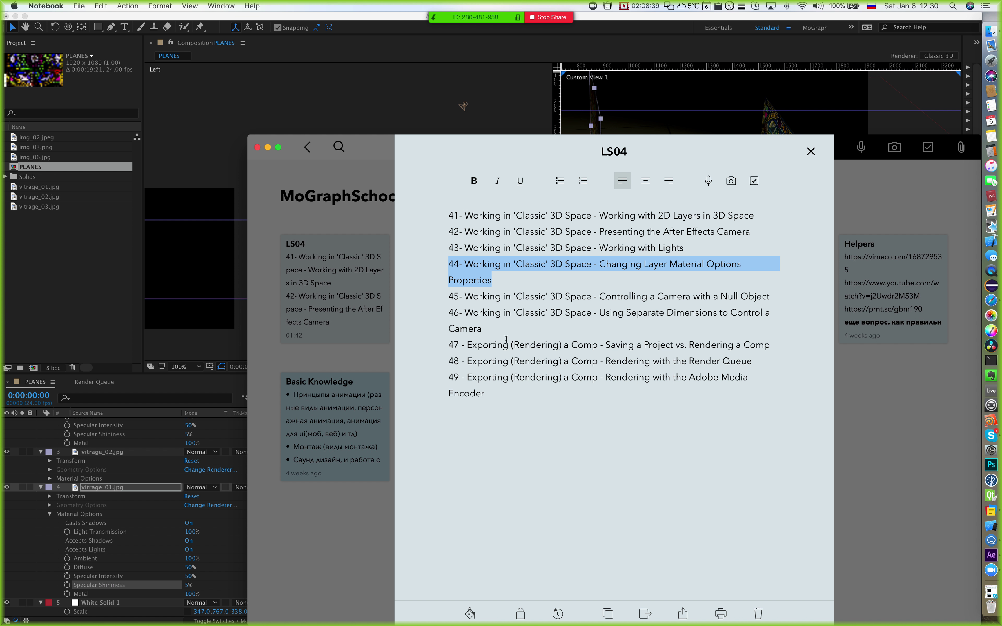
pyautogui.moveTo(462, 297); pyautogui.dragTo(436, 299)
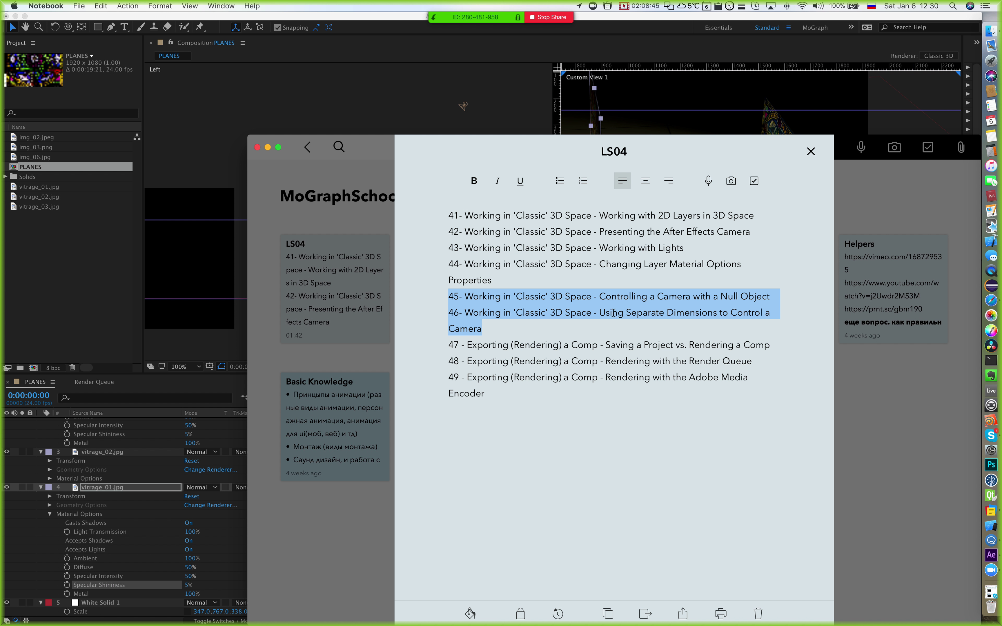
pyautogui.click(369, 27)
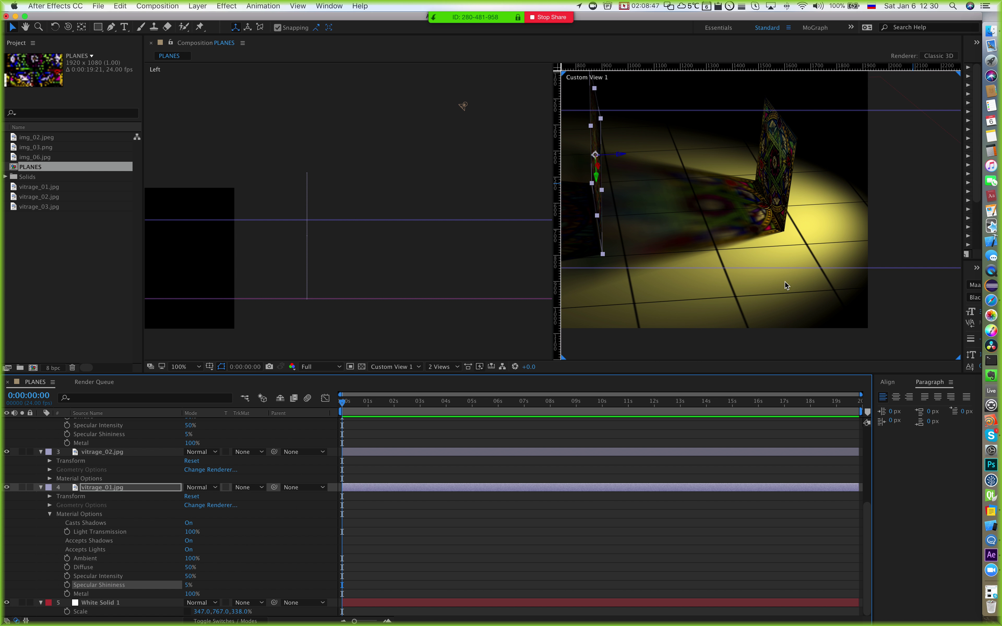
# Step: Turn off Accepts Lights in the Material Options of vitrage_01.jpg
pyautogui.moveTo(674, 207); pyautogui.dragTo(731, 220)
pyautogui.press('.')
pyautogui.press('v')
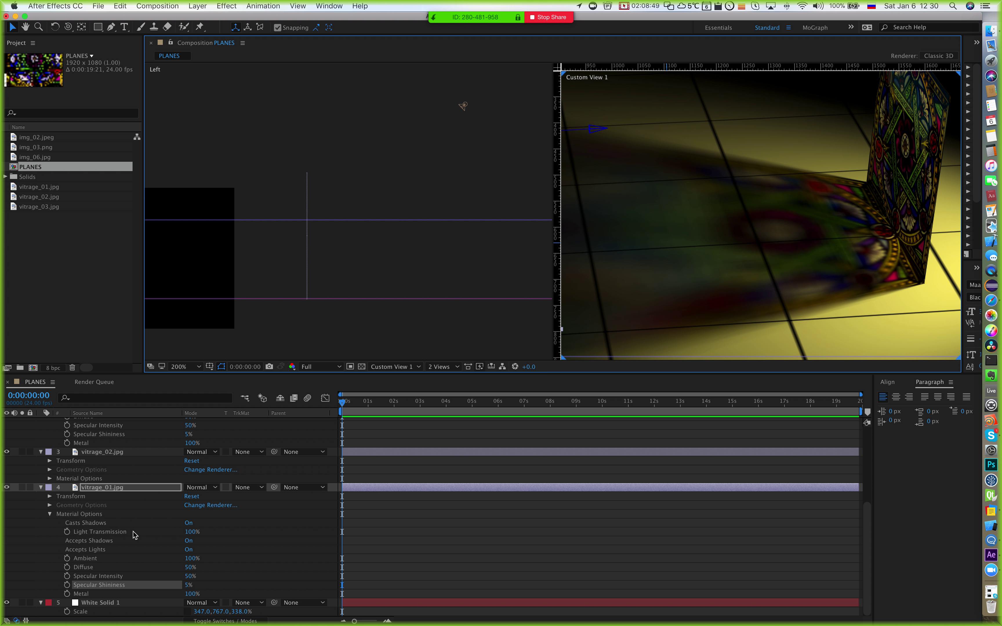
pyautogui.click(85, 514)
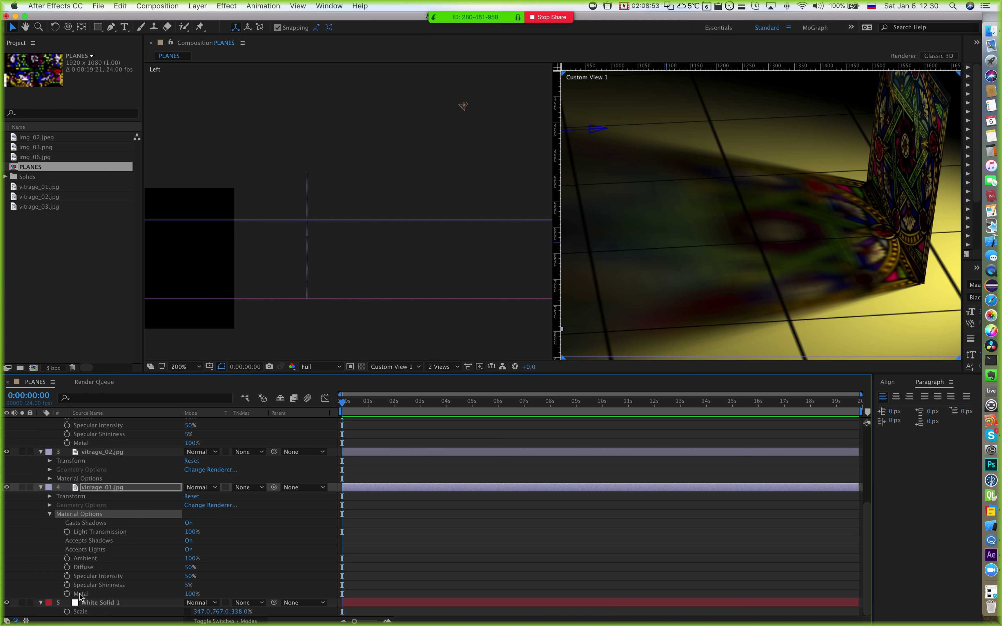
pyautogui.click(93, 550)
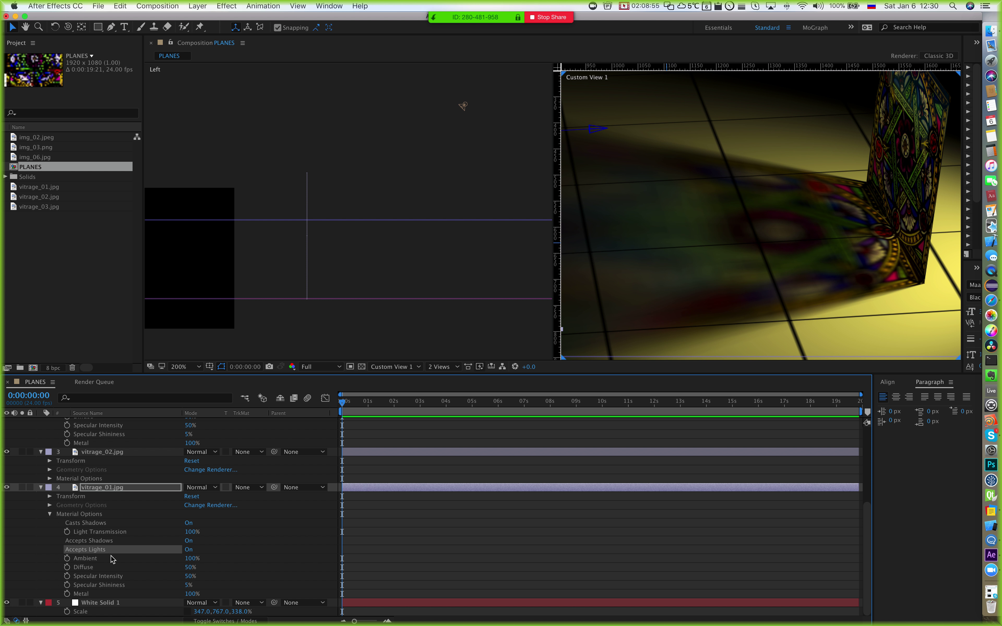
pyautogui.scroll(-4, 599, 319)
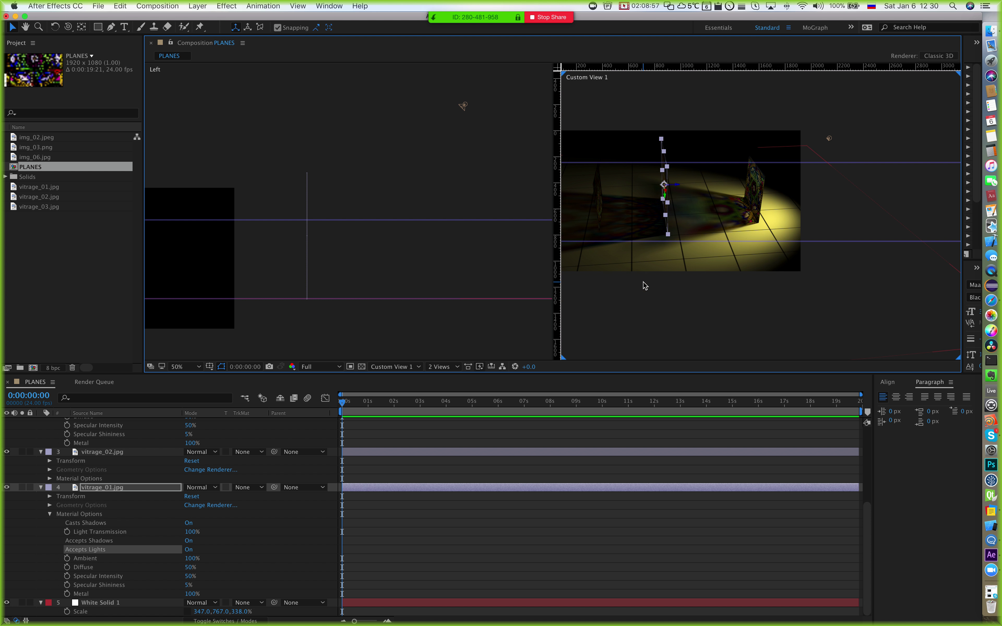
pyautogui.click(189, 549)
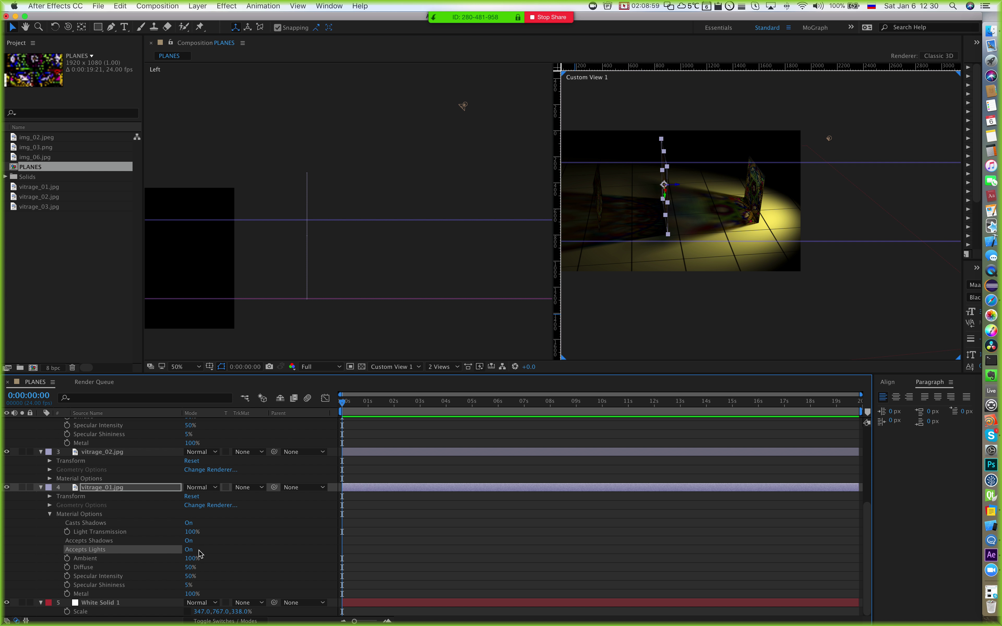
pyautogui.press('h')
pyautogui.moveTo(769, 285); pyautogui.dragTo(837, 284)
pyautogui.click(219, 550)
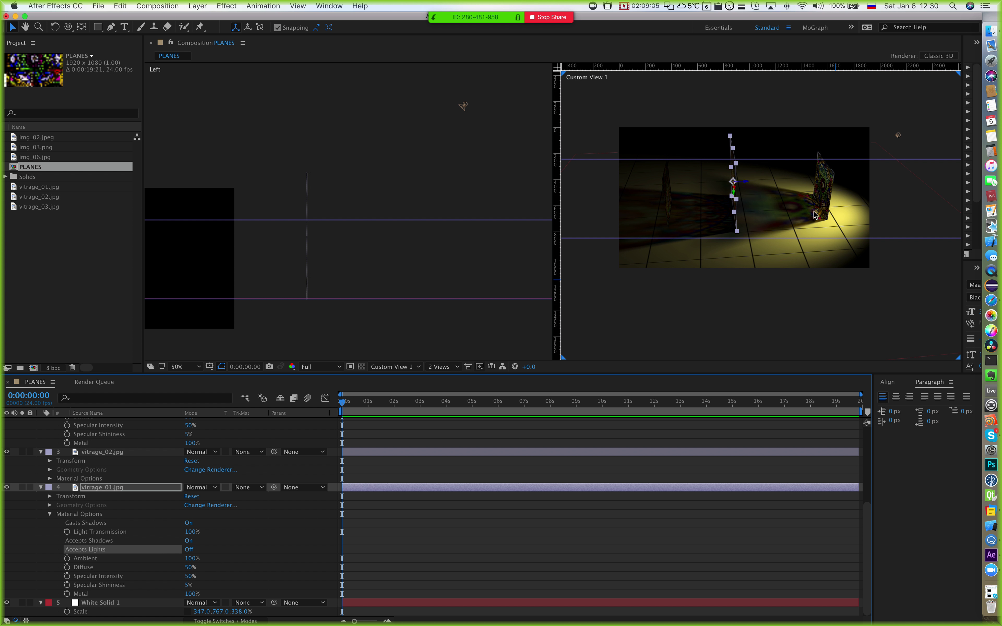
# Step: Inspect the unlit vitrage_01.jpg plane from a higher angle in Custom View 1 and turn Accepts Lights back on
pyautogui.press('h')
pyautogui.moveTo(764, 245); pyautogui.dragTo(775, 253)
pyautogui.press('v')
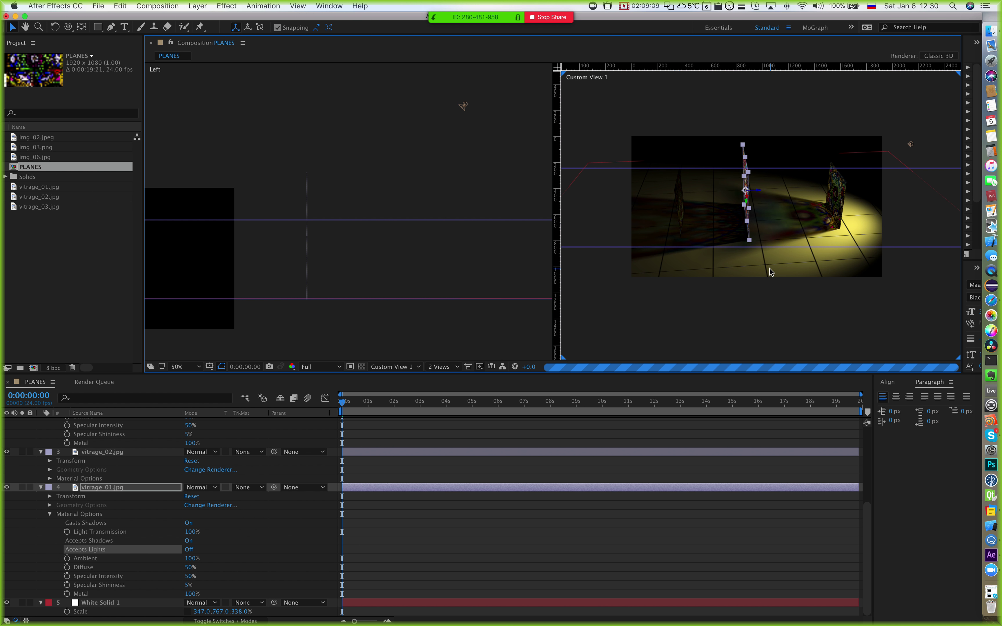
pyautogui.press('c')
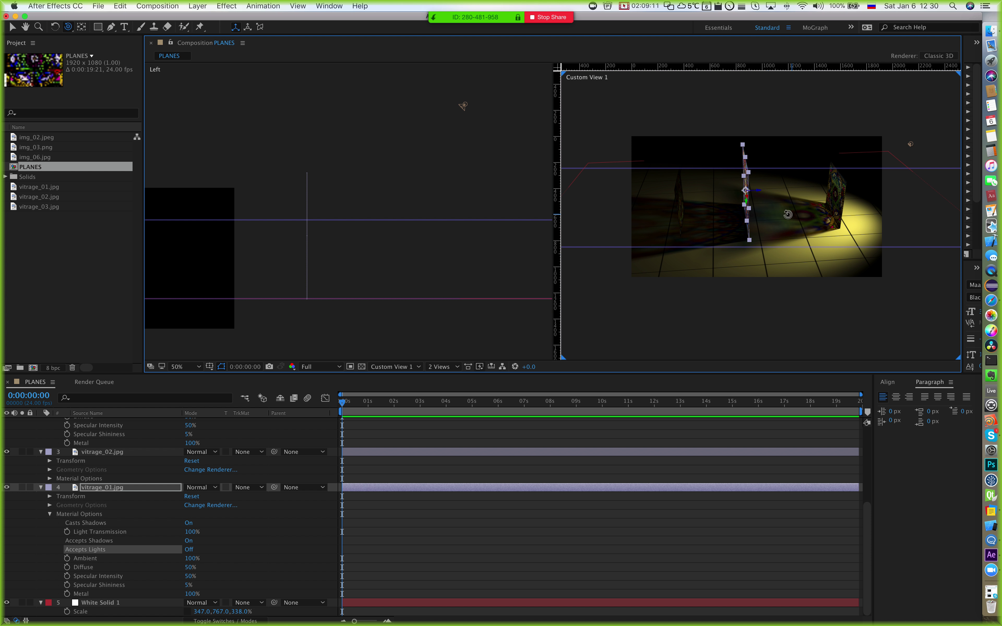
pyautogui.moveTo(763, 217); pyautogui.dragTo(768, 220)
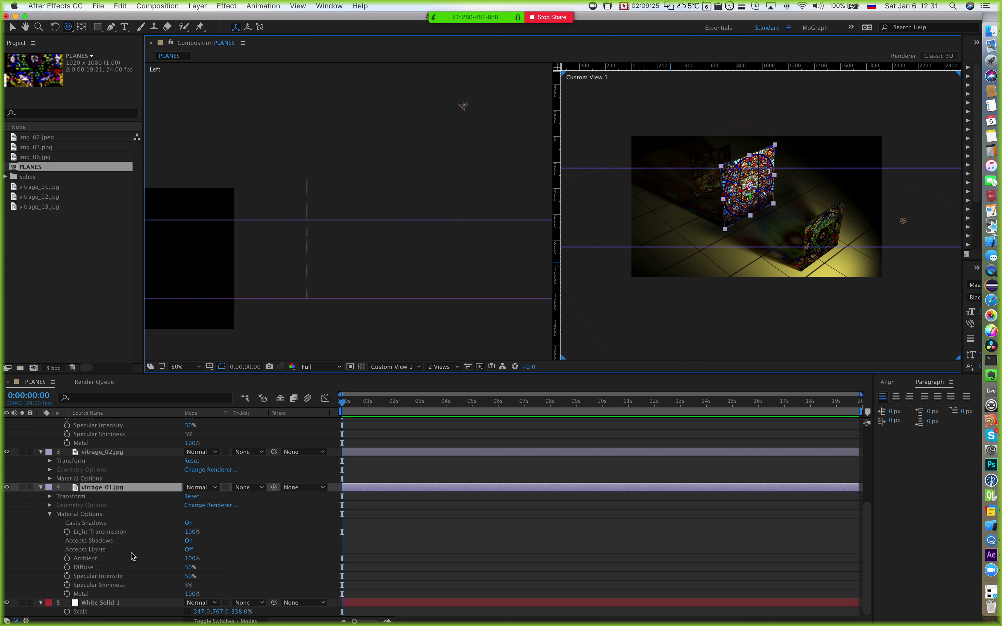
pyautogui.click(188, 549)
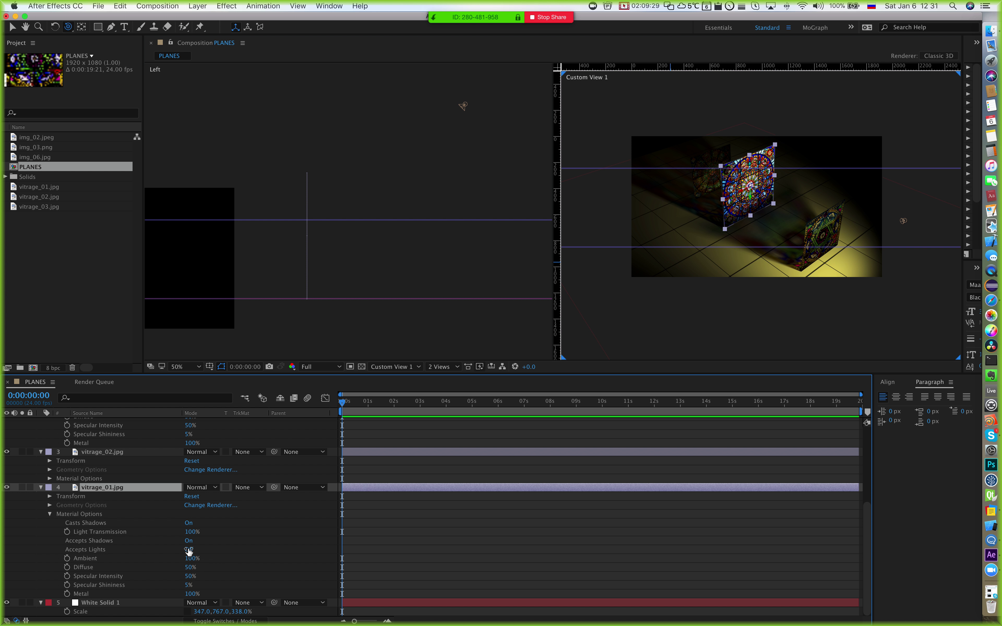
pyautogui.click(188, 549)
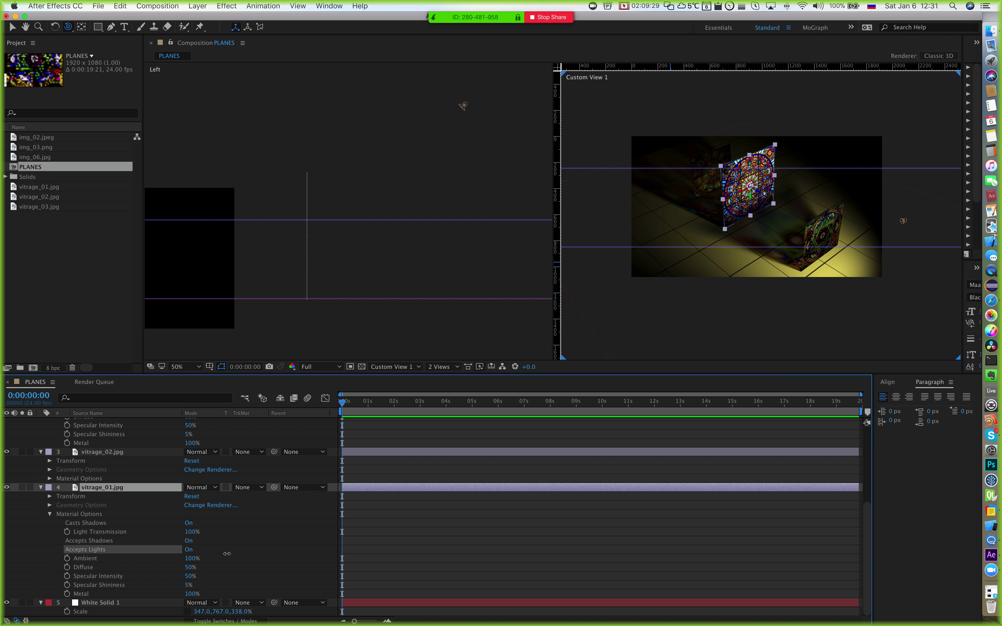
# Step: Switch Accepts Shadows off for vitrage_01.jpg to compare its shading, and switch it back on
pyautogui.click(188, 541)
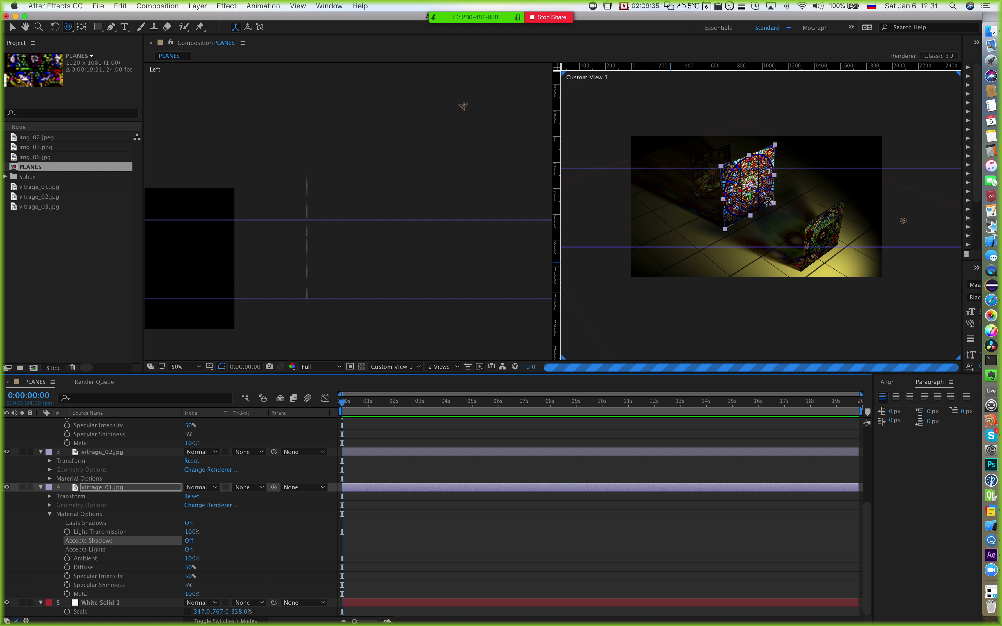
pyautogui.scroll(2, 767, 205)
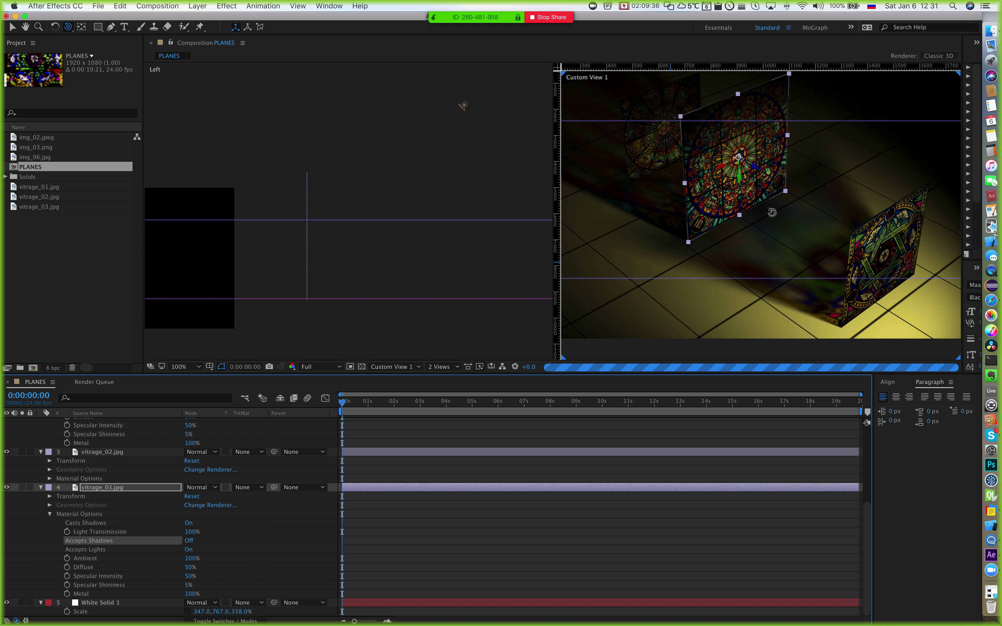
pyautogui.click(188, 541)
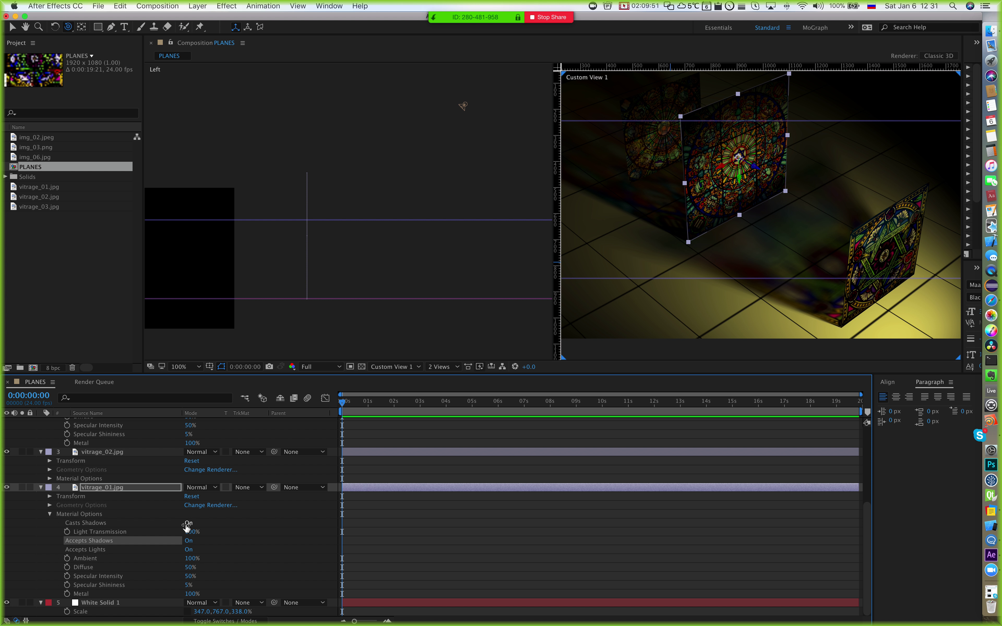
# Step: Switch to the Skype group chat to read the newest messages and return to the PLANES composition in After Effects
pyautogui.click(879, 48)
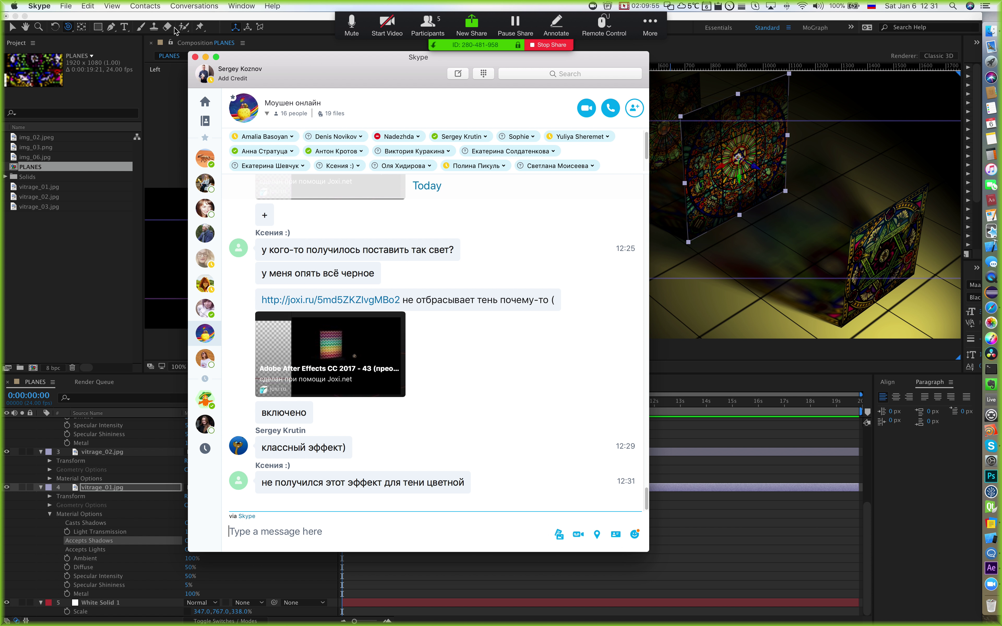
pyautogui.click(194, 16)
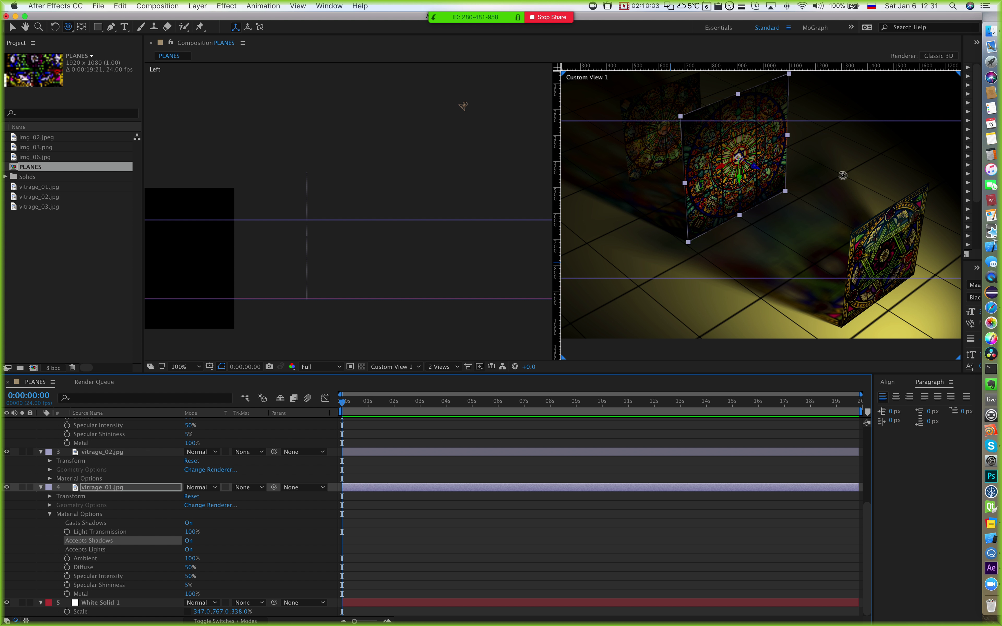
pyautogui.click(875, 224)
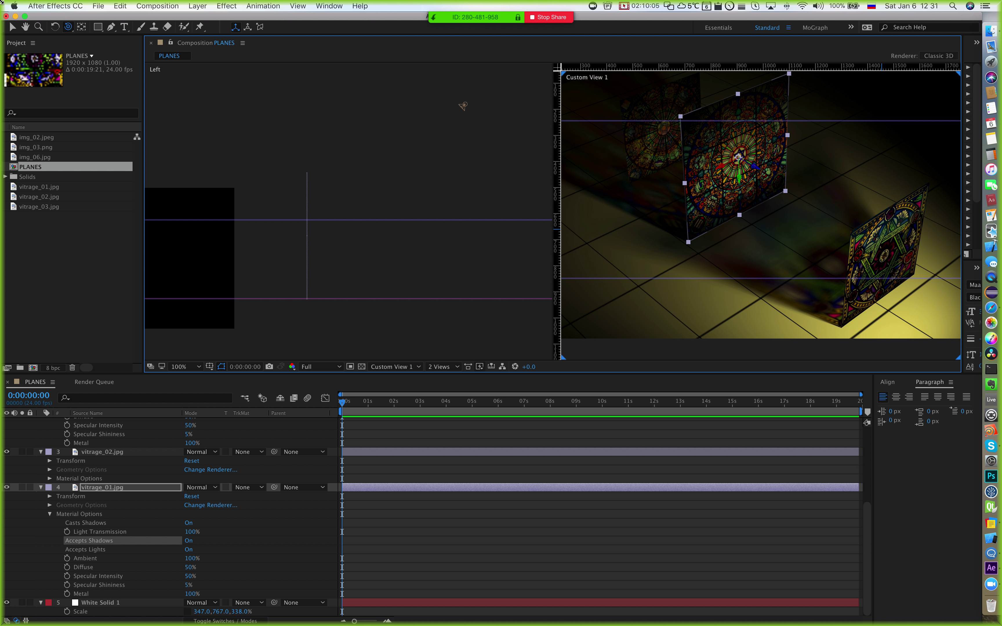
# Step: Select the front vitrage_03.jpg plane and lower its Light Transmission sharply to compare the floor shadow
pyautogui.click(12, 28)
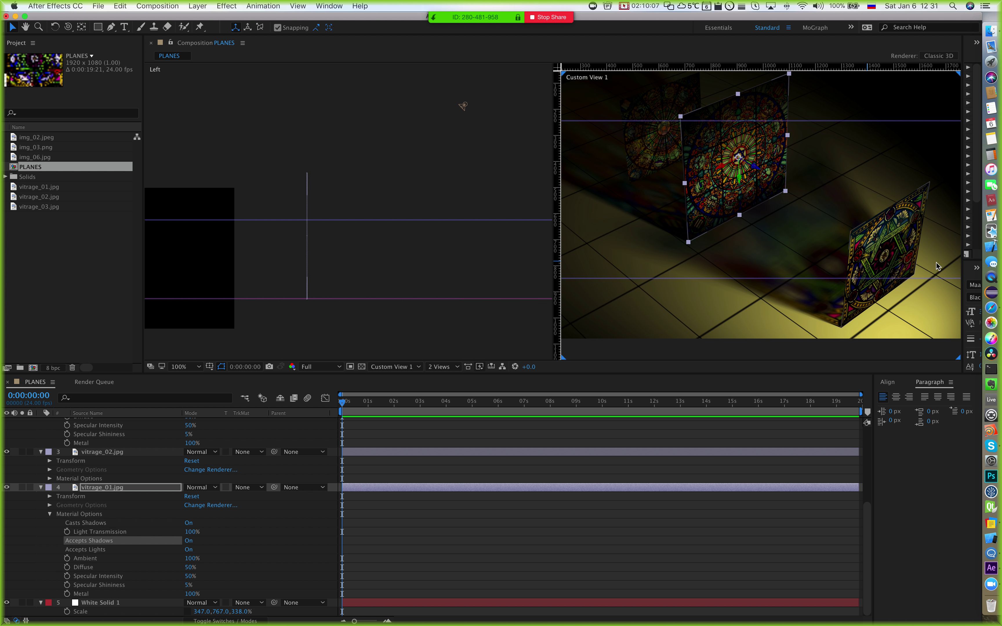
pyautogui.click(877, 252)
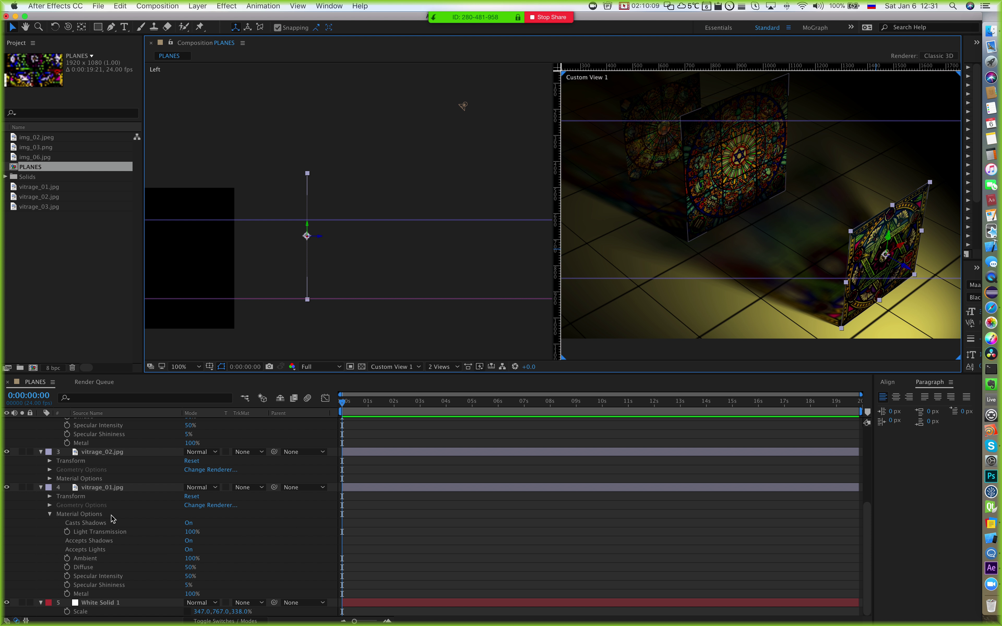
pyautogui.scroll(5, 111, 515)
pyautogui.scroll(-4, 111, 515)
pyautogui.scroll(5, 111, 515)
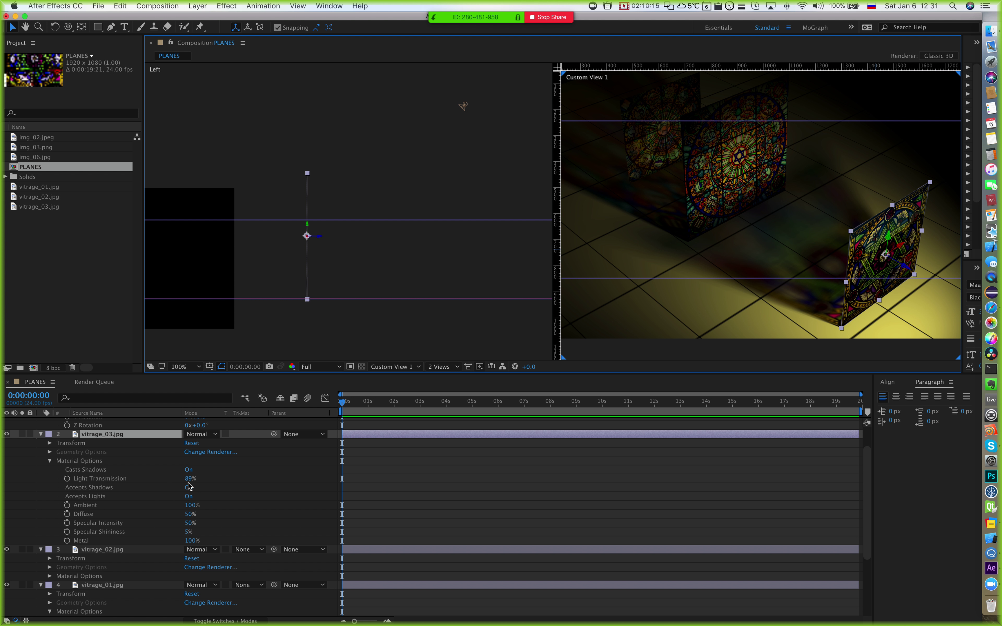
pyautogui.moveTo(188, 486); pyautogui.dragTo(167, 479)
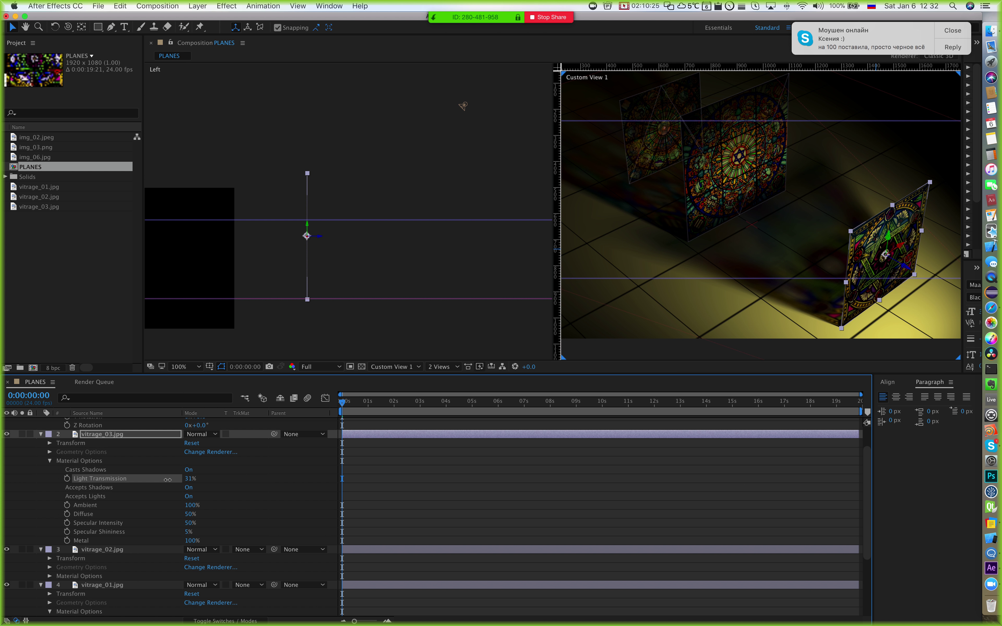
pyautogui.moveTo(767, 276); pyautogui.dragTo(752, 245)
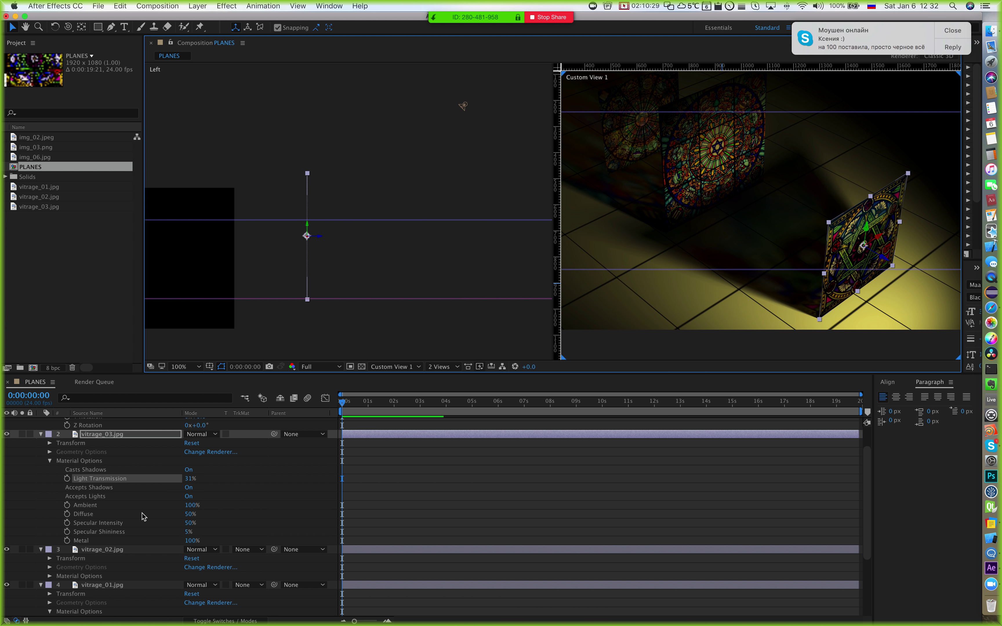
# Step: Set the Light Transmission of vitrage_03.jpg to 100% and move the plane along its Z axis toward the other vitrage planes
pyautogui.moveTo(186, 479); pyautogui.dragTo(213, 479)
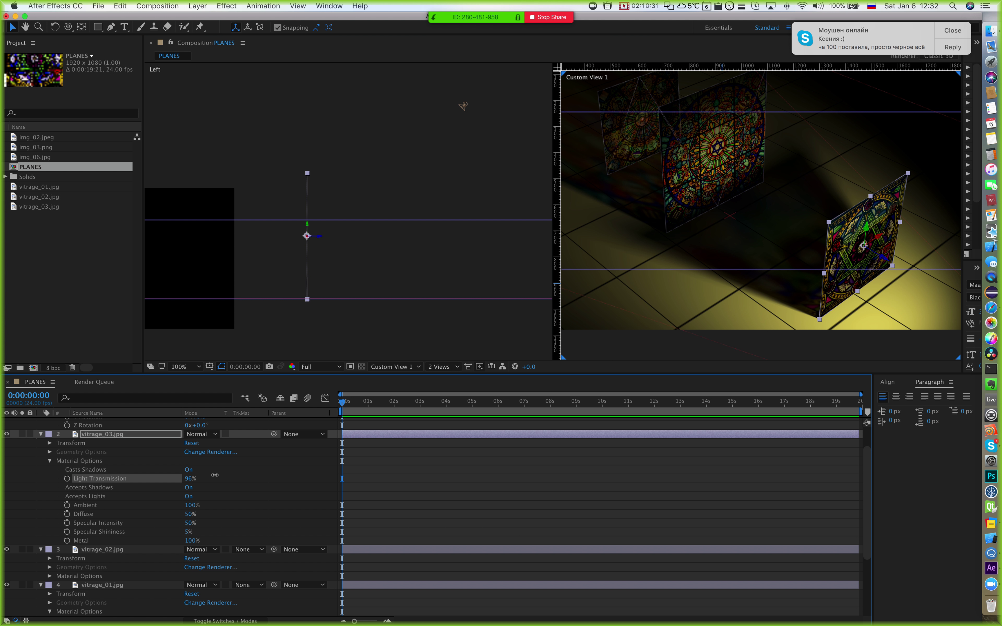
pyautogui.moveTo(774, 223); pyautogui.dragTo(780, 224)
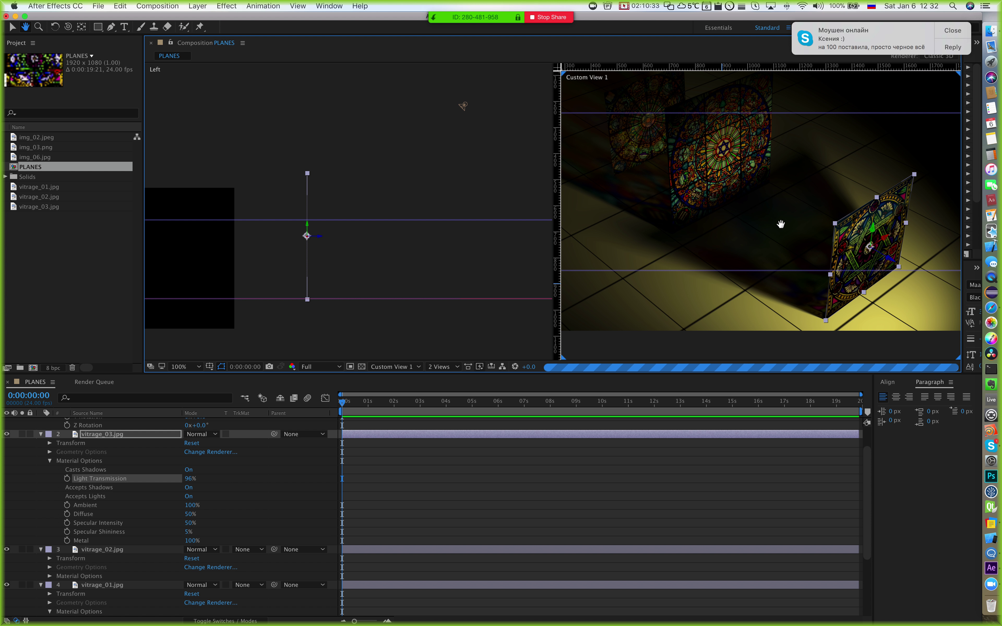
pyautogui.moveTo(187, 477); pyautogui.dragTo(192, 478)
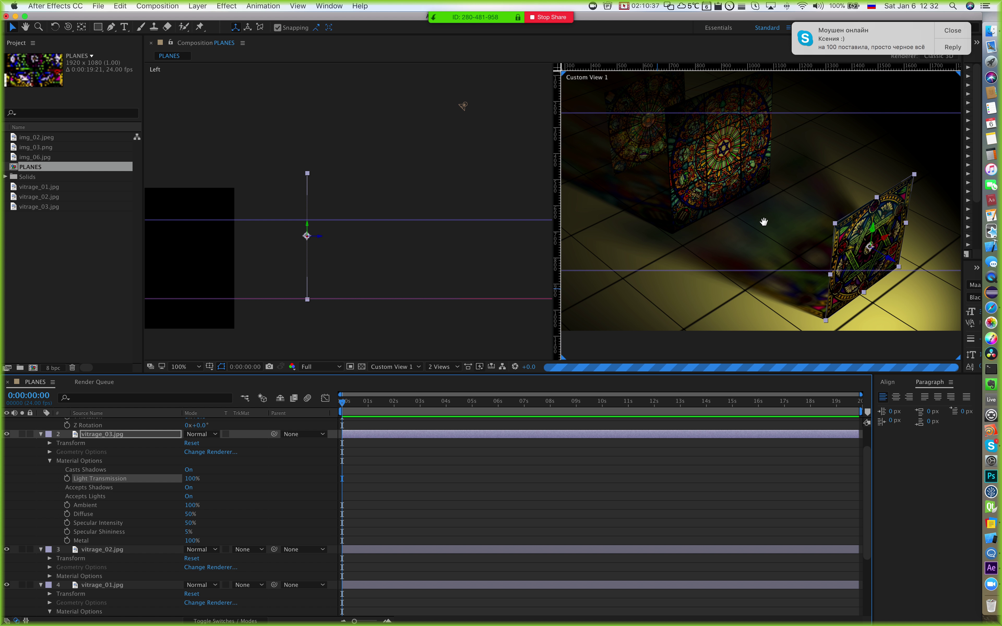
pyautogui.moveTo(766, 222); pyautogui.dragTo(746, 217)
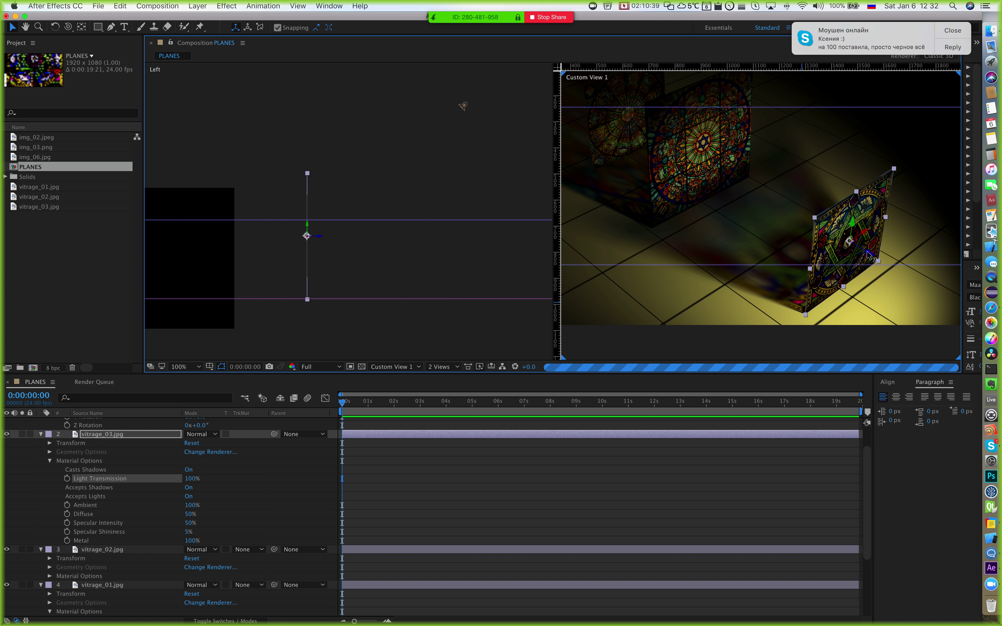
pyautogui.moveTo(887, 267); pyautogui.dragTo(765, 264)
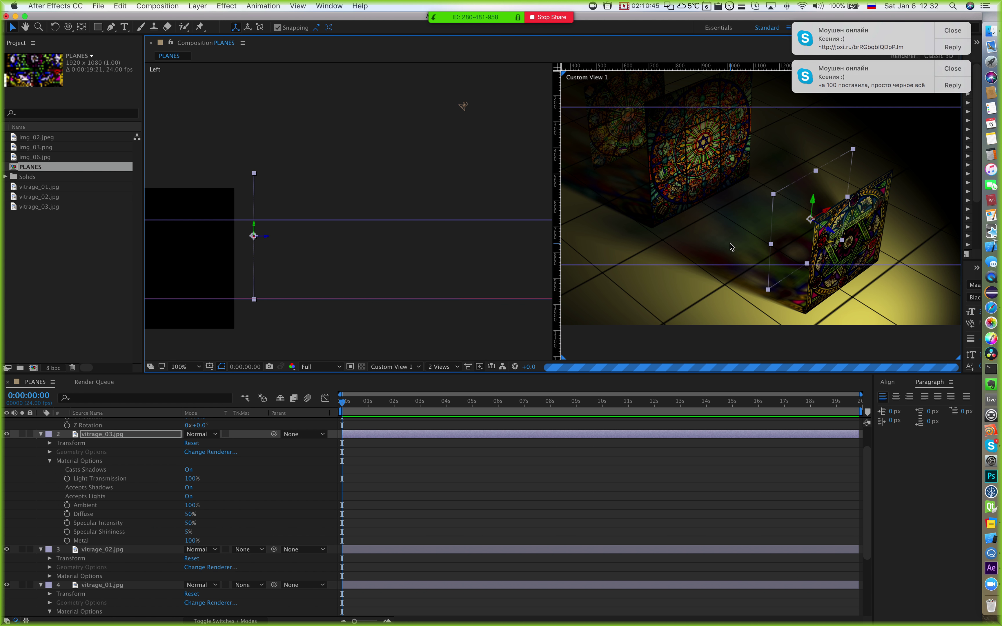
# Step: Preview the participant's latest After Effects screenshot in the Skype chat, close it, and return to After Effects
pyautogui.click(845, 47)
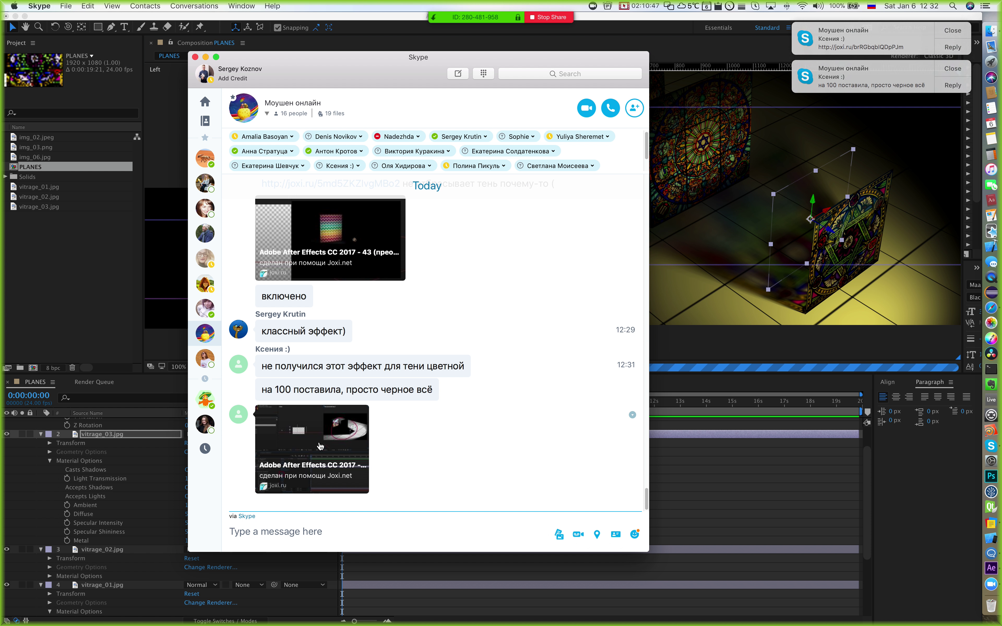
pyautogui.rightClick(343, 435)
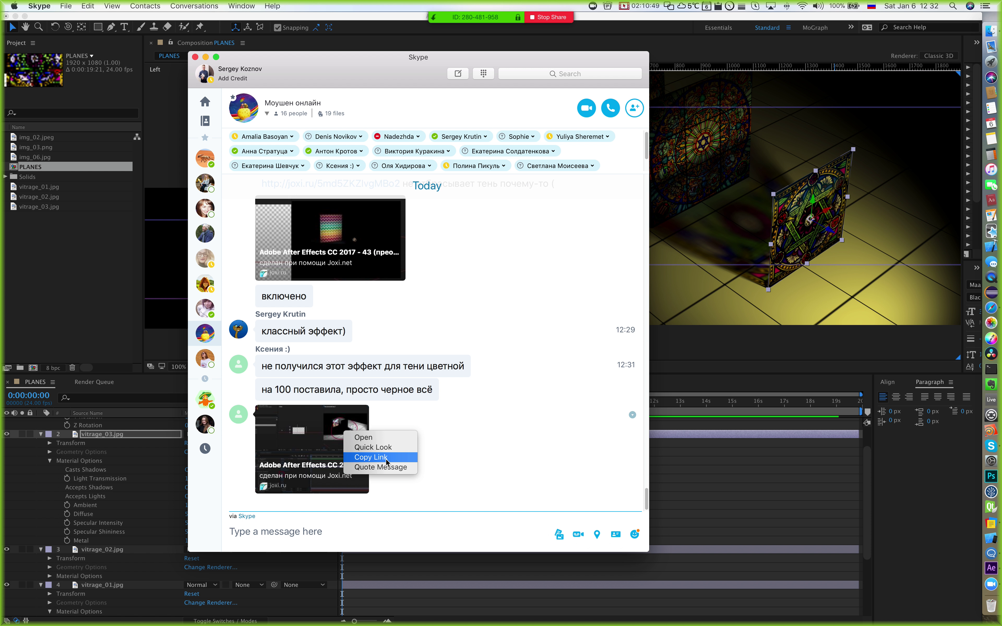
pyautogui.click(384, 448)
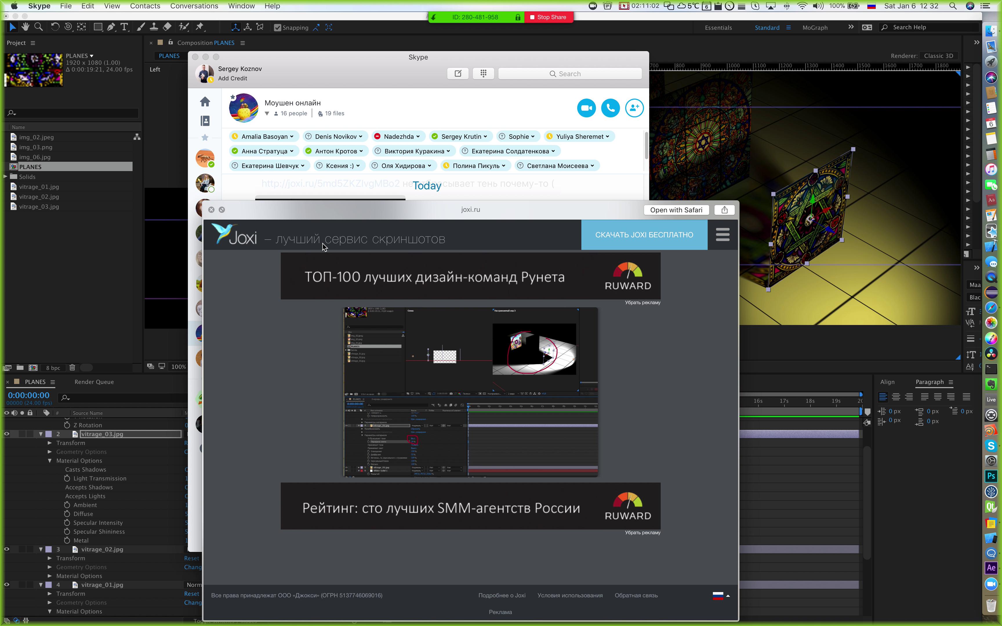
pyautogui.click(211, 209)
pyautogui.click(186, 455)
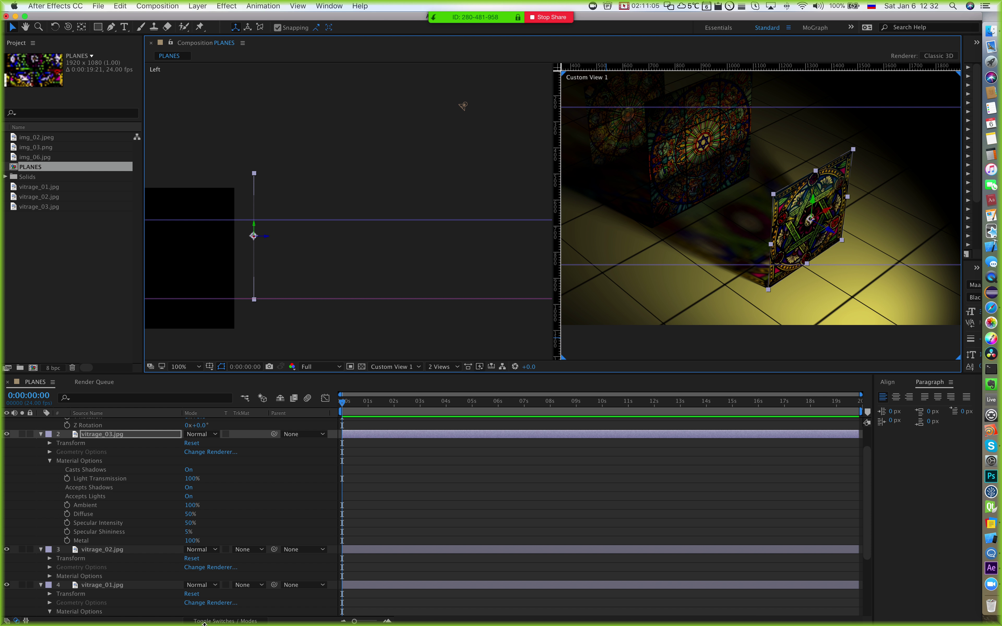
# Step: Reopen the preview of the participant's colourless shadow screenshot in Skype to check their layer settings, and return to After Effects
pyautogui.scroll(2, 184, 496)
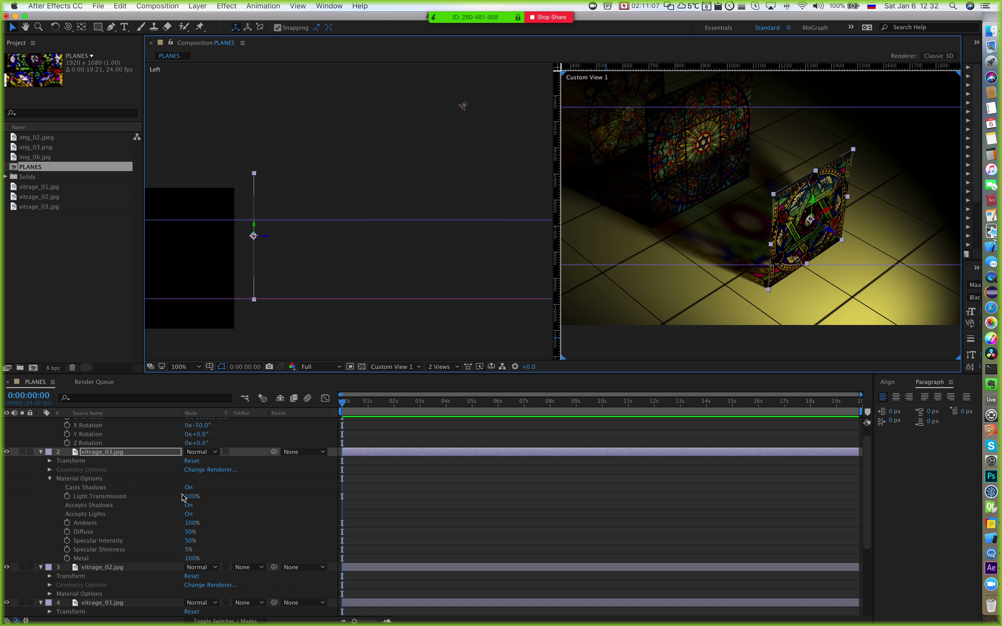
pyautogui.press('super+Tab')
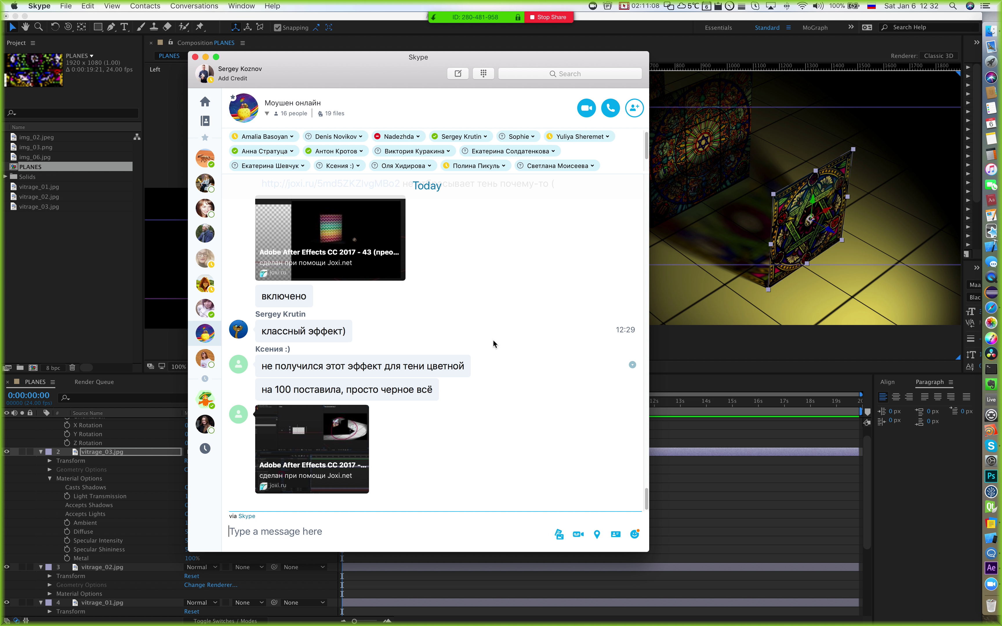
pyautogui.rightClick(291, 441)
pyautogui.click(327, 456)
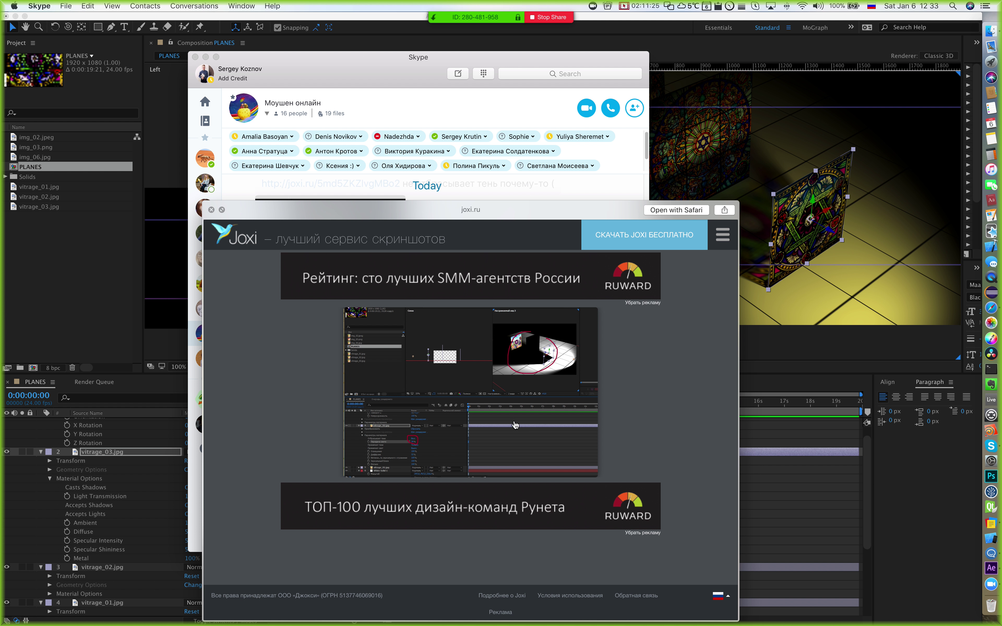
pyautogui.click(261, 18)
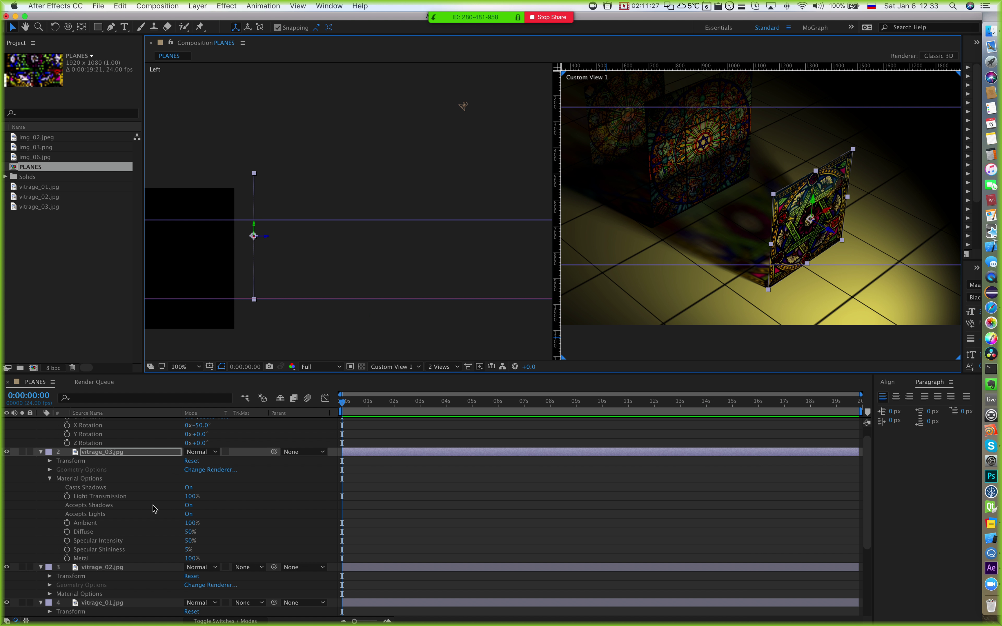
# Step: Cycle the Casts Shadows option of vitrage_03.jpg through Off and Only to compare the results, and set it back to On
pyautogui.click(99, 497)
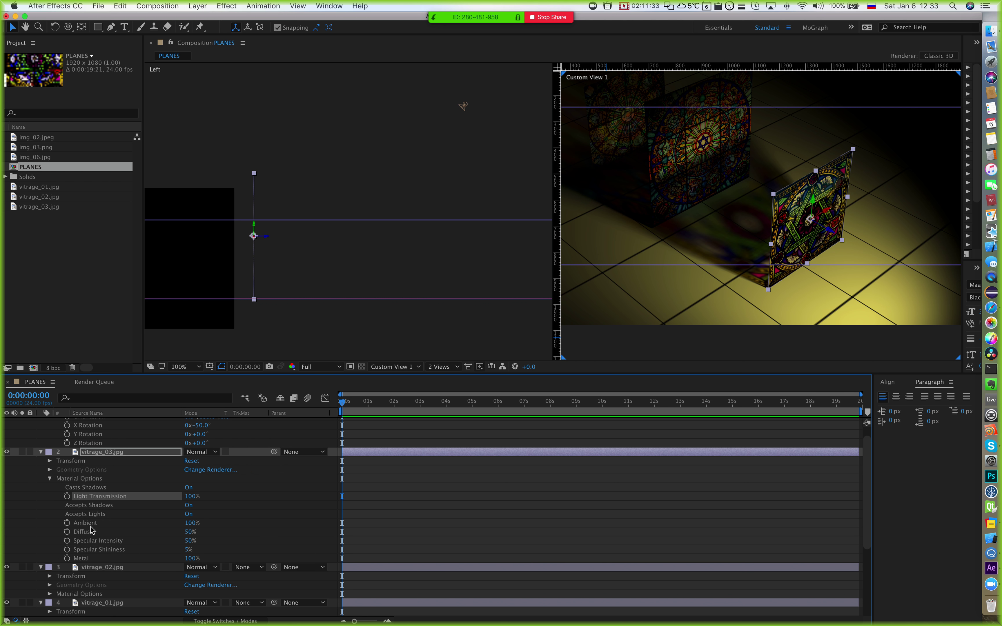
pyautogui.click(98, 489)
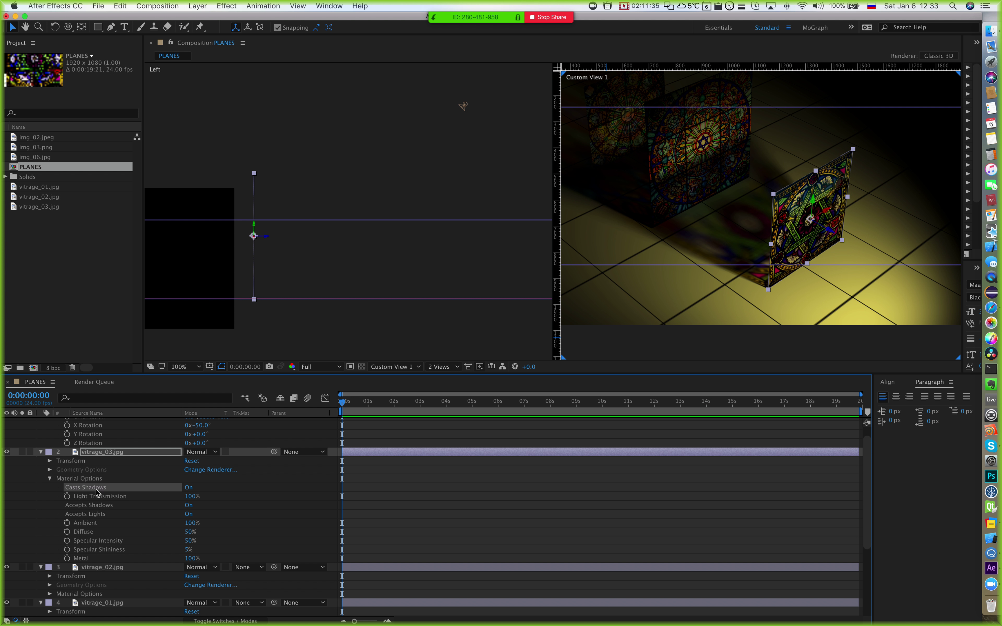
pyautogui.click(192, 488)
pyautogui.click(192, 488)
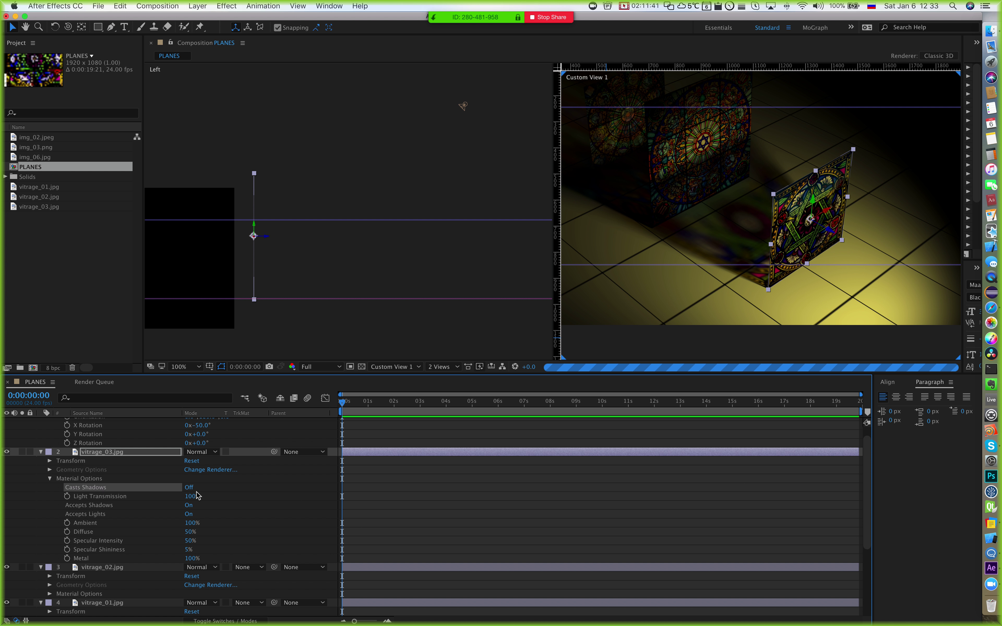
pyautogui.click(188, 488)
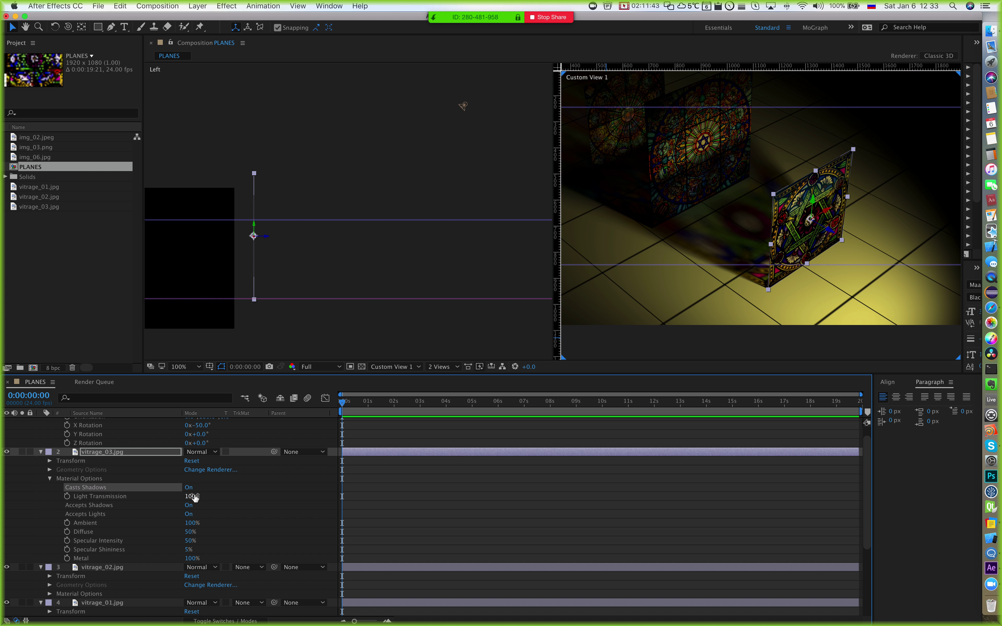
pyautogui.click(190, 488)
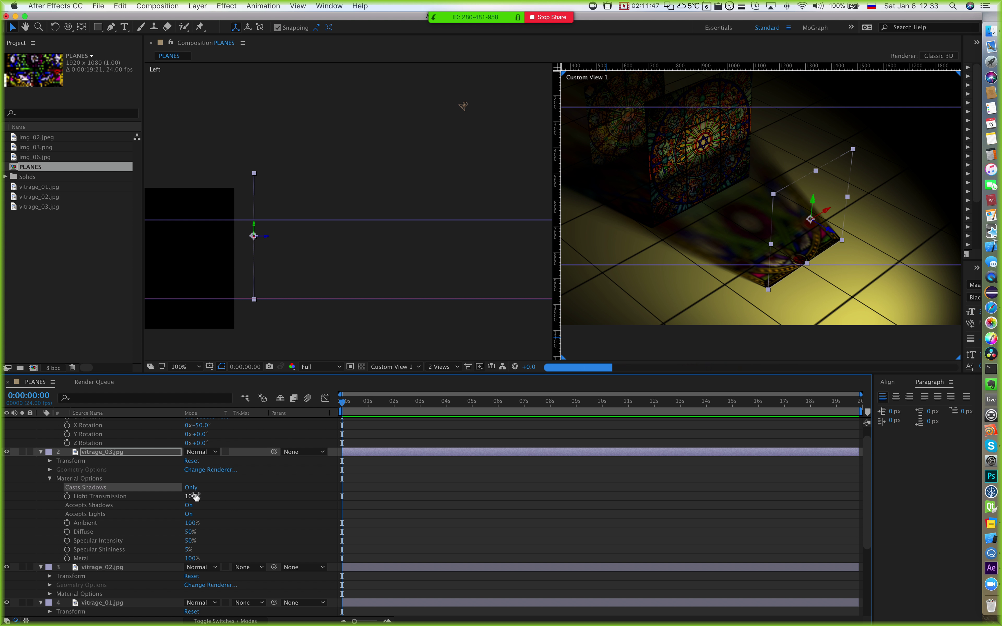
pyautogui.hscroll(2, 851, 257)
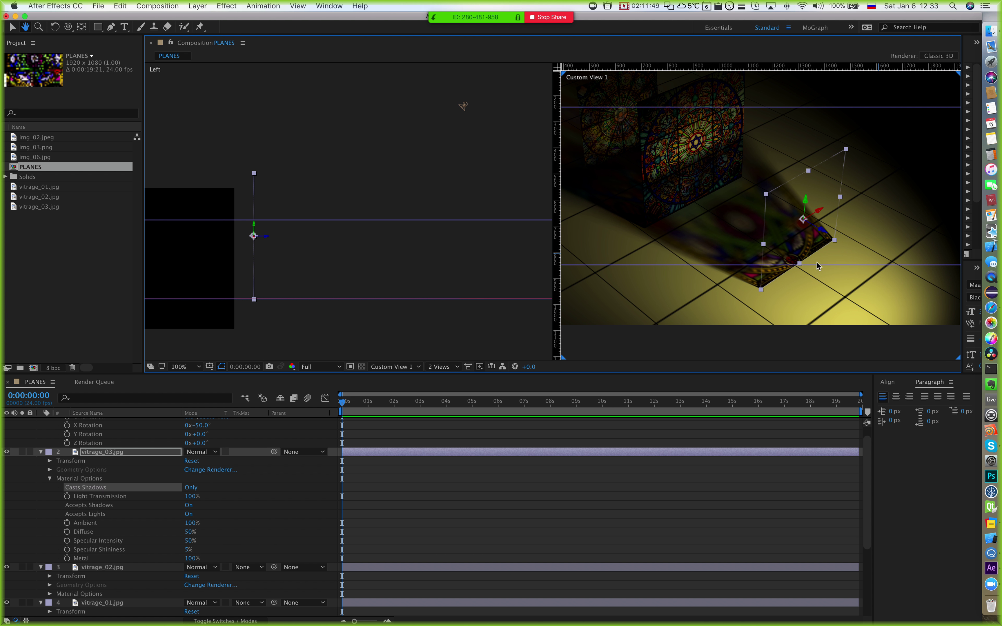
pyautogui.click(188, 488)
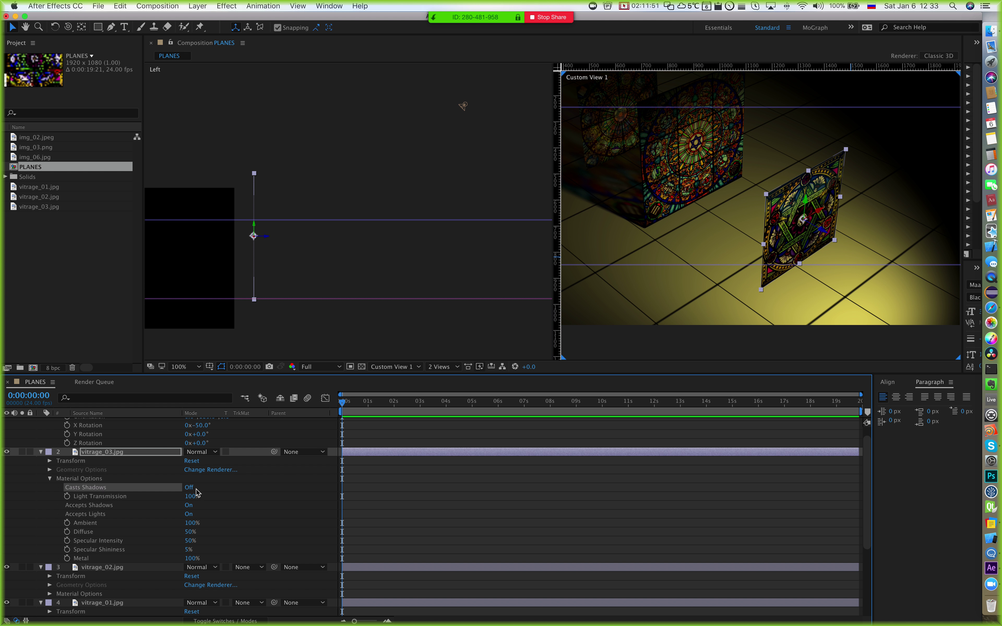
pyautogui.click(188, 487)
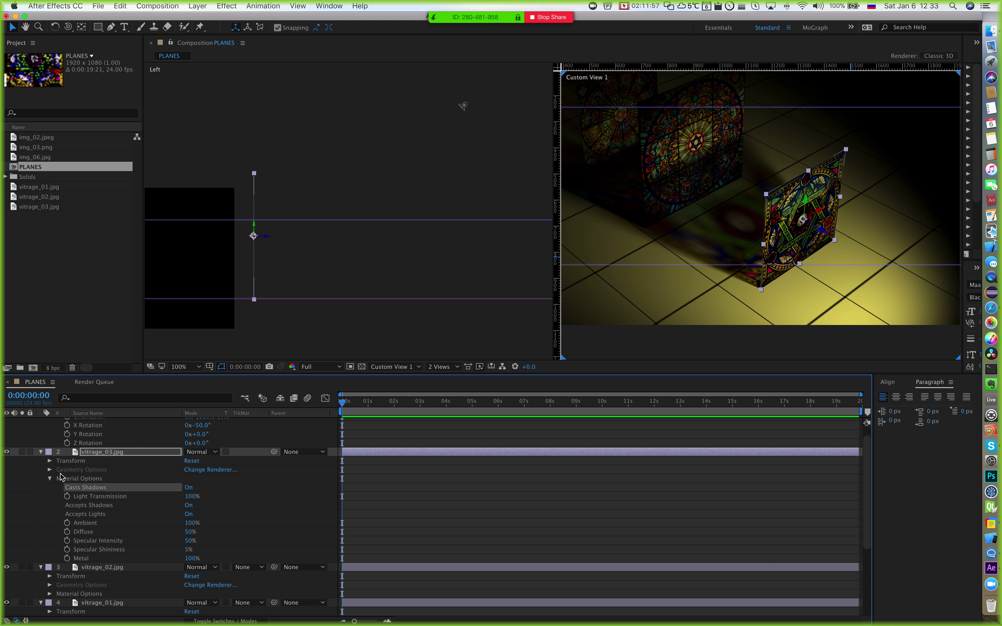
# Step: Examine the coloured shadow that the vitrage_03.jpg plane casts on the floor in Custom View 1, dismissing the chat notification
pyautogui.click(49, 469)
pyautogui.click(50, 469)
pyautogui.moveTo(825, 332); pyautogui.dragTo(805, 275)
pyautogui.click(806, 276)
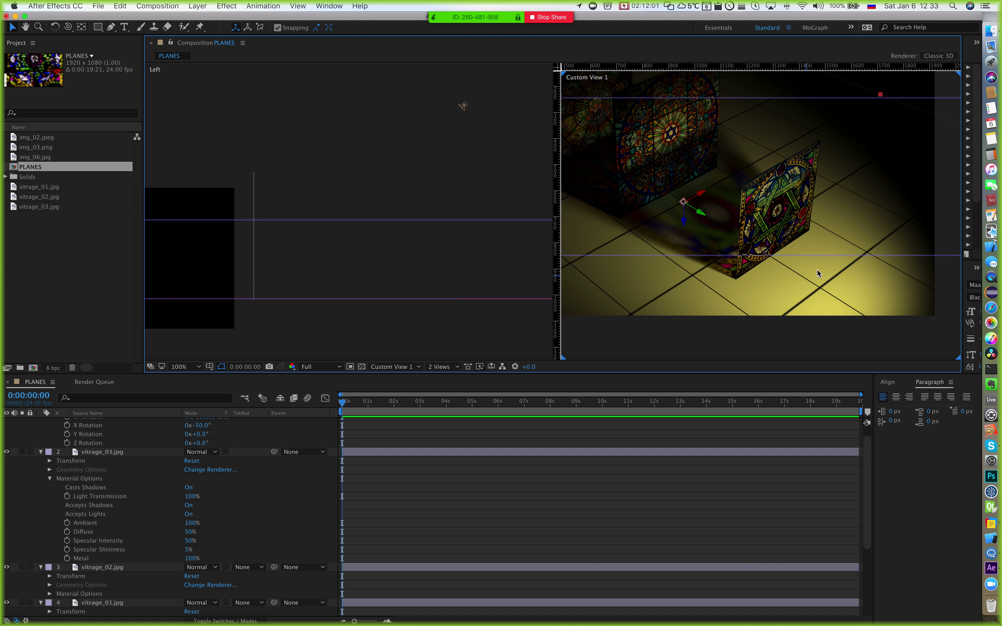
pyautogui.scroll(-4, 817, 285)
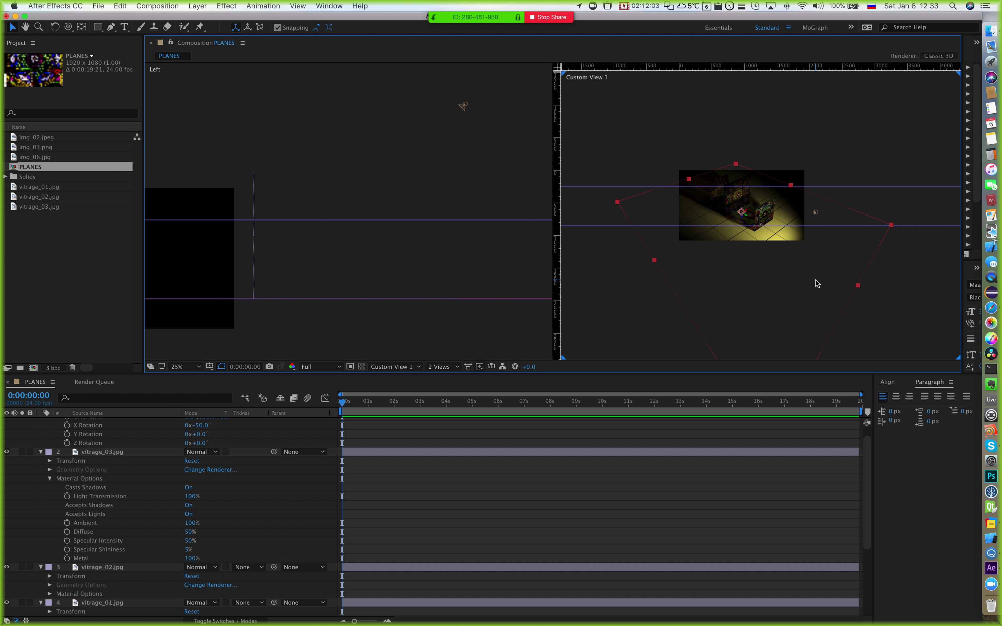
pyautogui.scroll(3, 817, 285)
pyautogui.scroll(1, 809, 268)
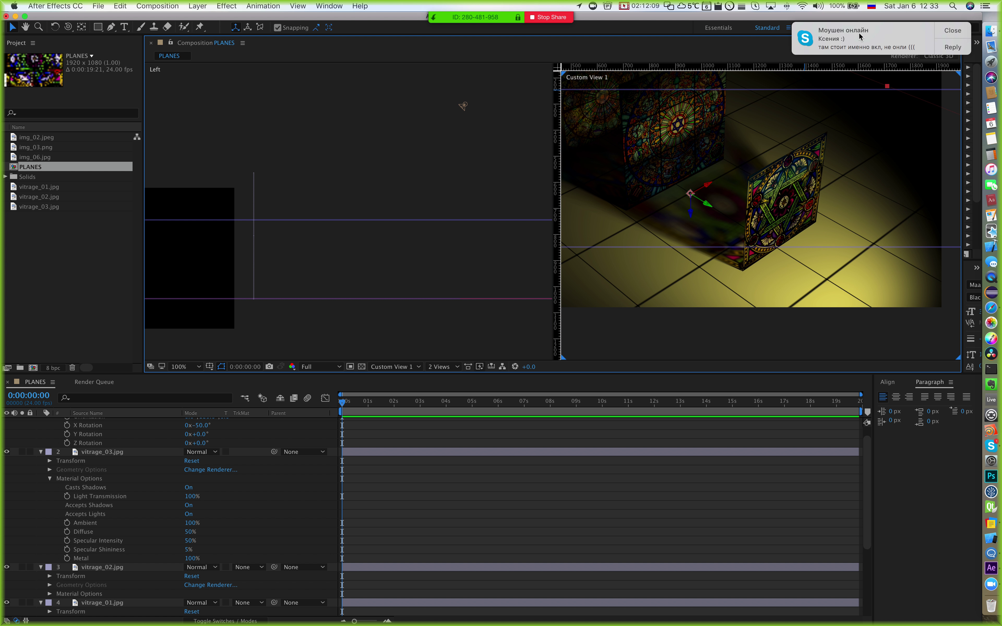
pyautogui.click(951, 30)
pyautogui.press('h')
pyautogui.moveTo(711, 223); pyautogui.dragTo(795, 212)
pyautogui.press('v')
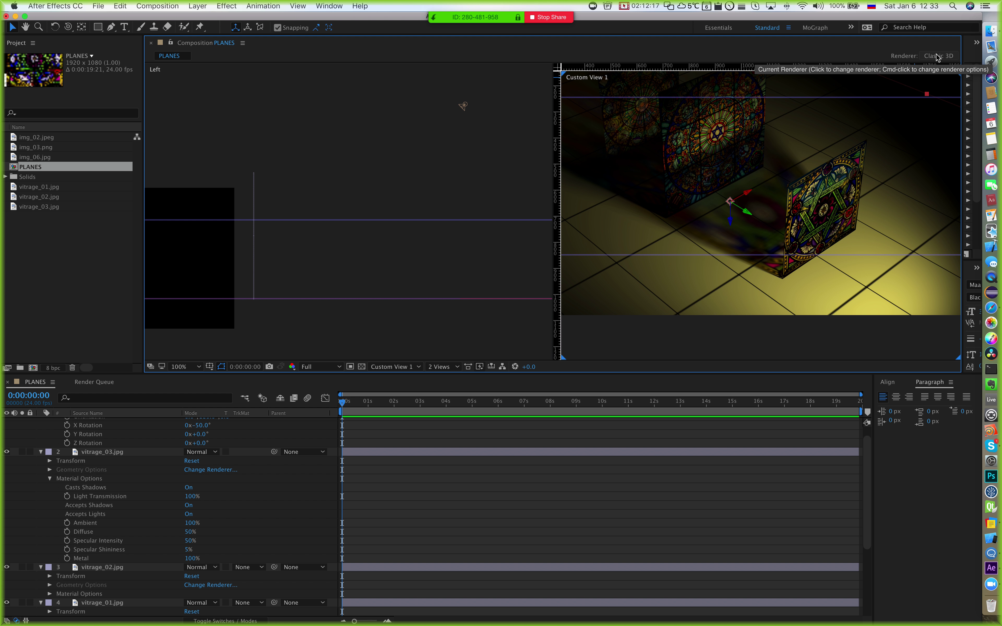
# Step: Try switching the composition's 3D renderer from Classic 3D to Ray-traced 3D, and dismiss the resulting error dialog
pyautogui.click(938, 56)
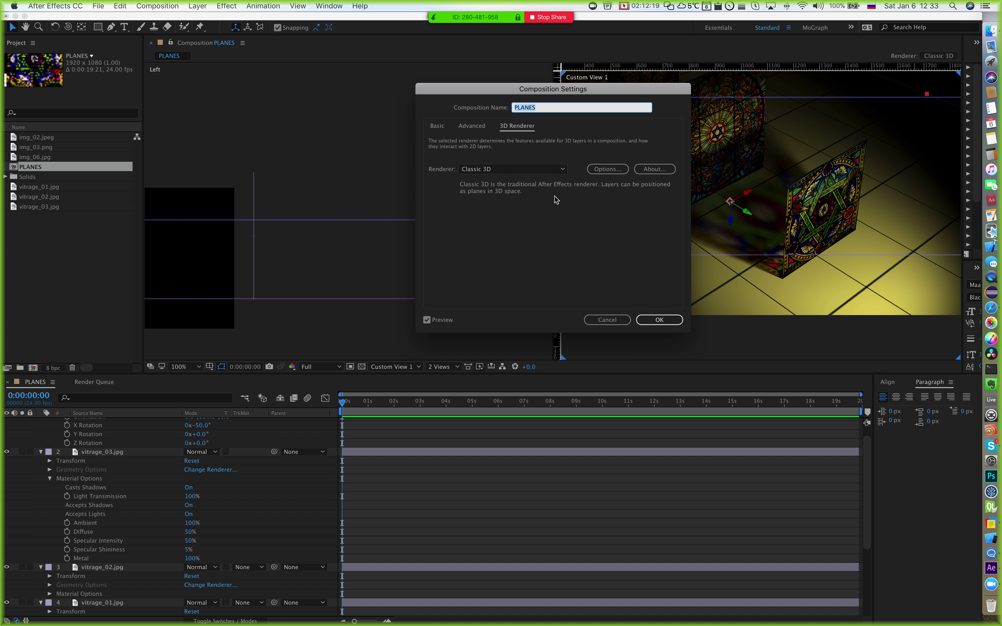
pyautogui.click(486, 169)
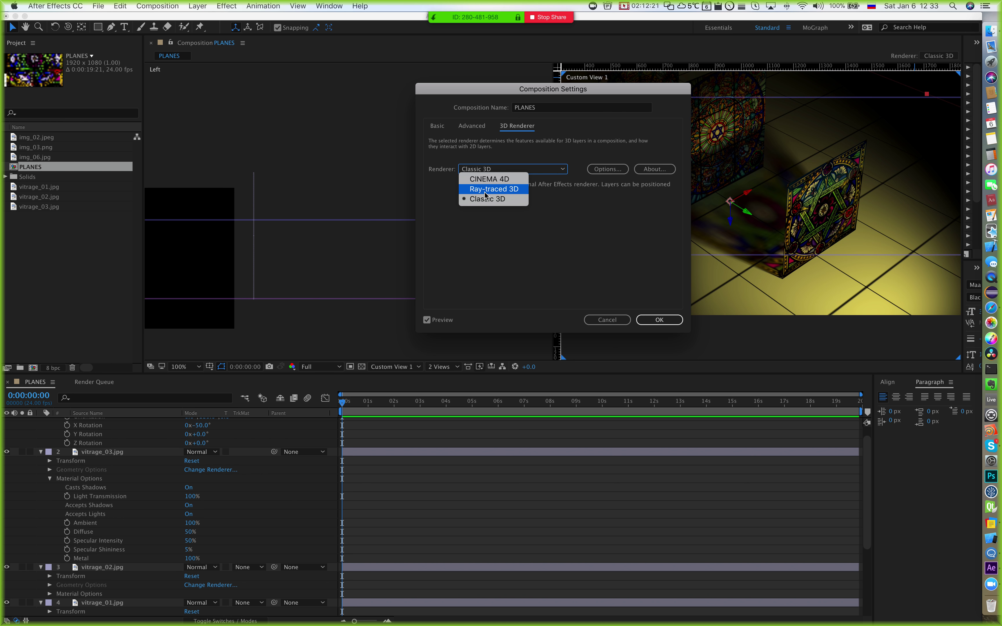
pyautogui.click(499, 199)
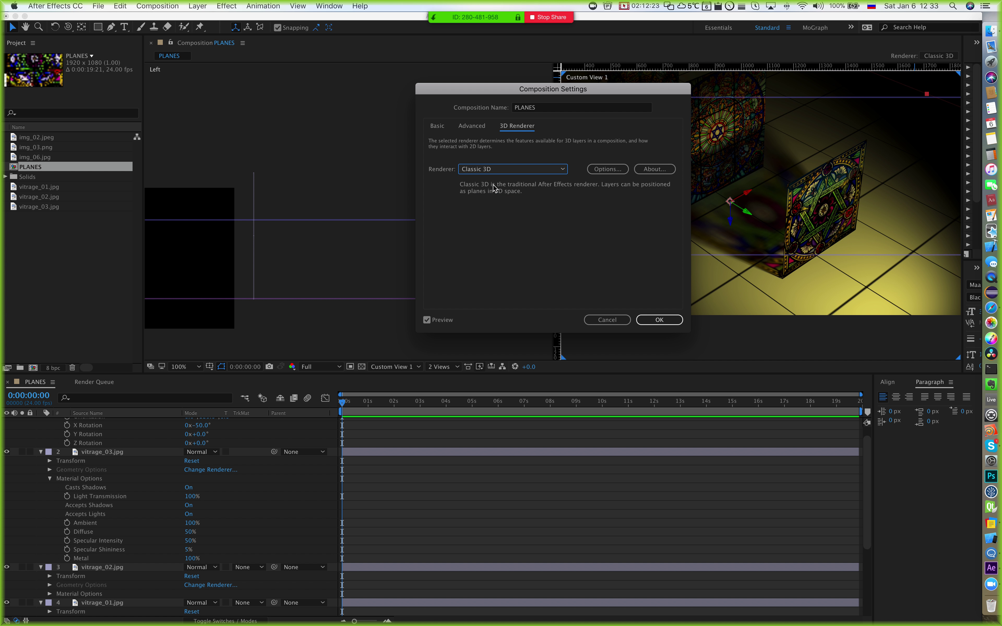
pyautogui.click(489, 174)
pyautogui.click(493, 188)
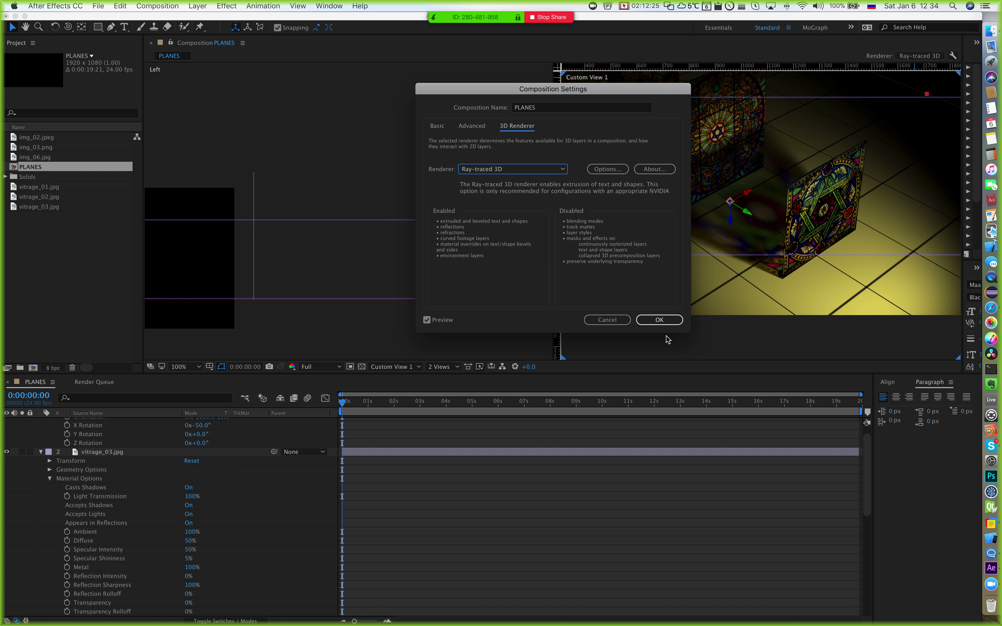
pyautogui.click(659, 320)
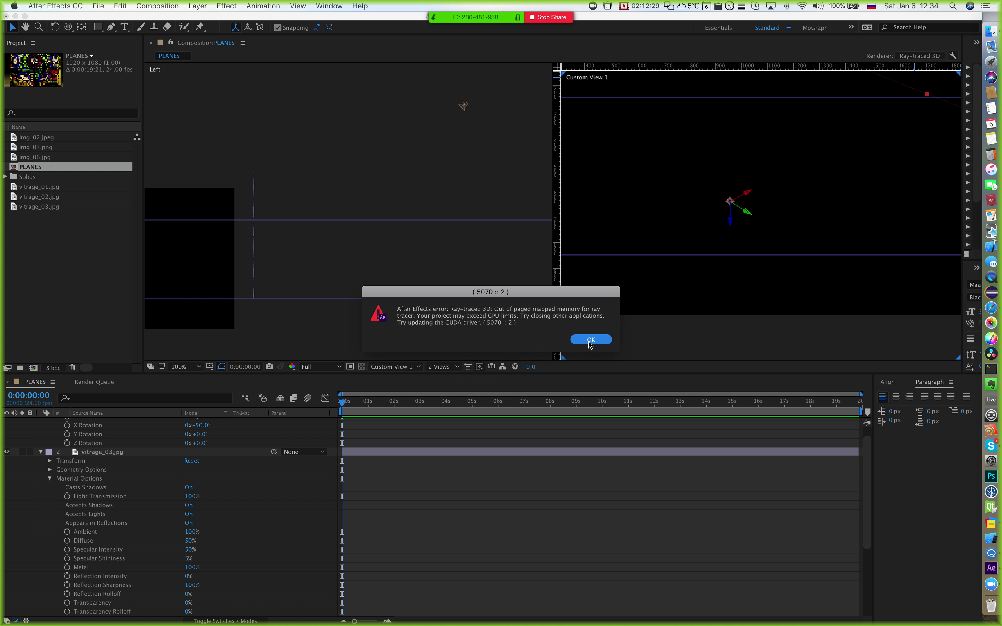
pyautogui.click(601, 342)
# Step: Inspect the spot-lit vitrage planes under the Classic 3D renderer and review the material options of the vitrage layers
pyautogui.scroll(-1, 745, 270)
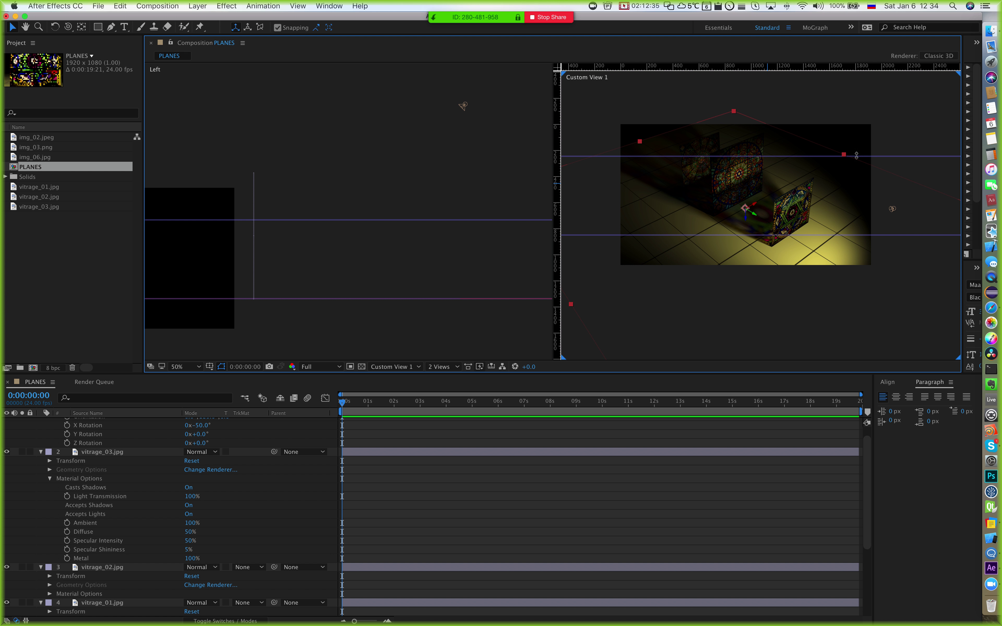
pyautogui.click(874, 117)
pyautogui.scroll(3, 839, 215)
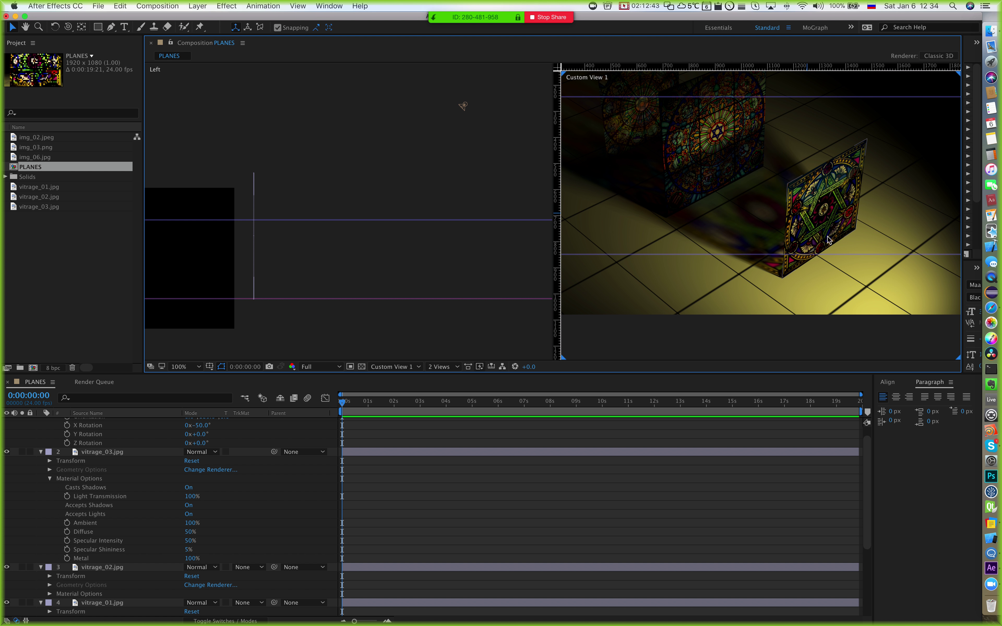
pyautogui.scroll(-1, 700, 223)
pyautogui.press('h')
pyautogui.press('v')
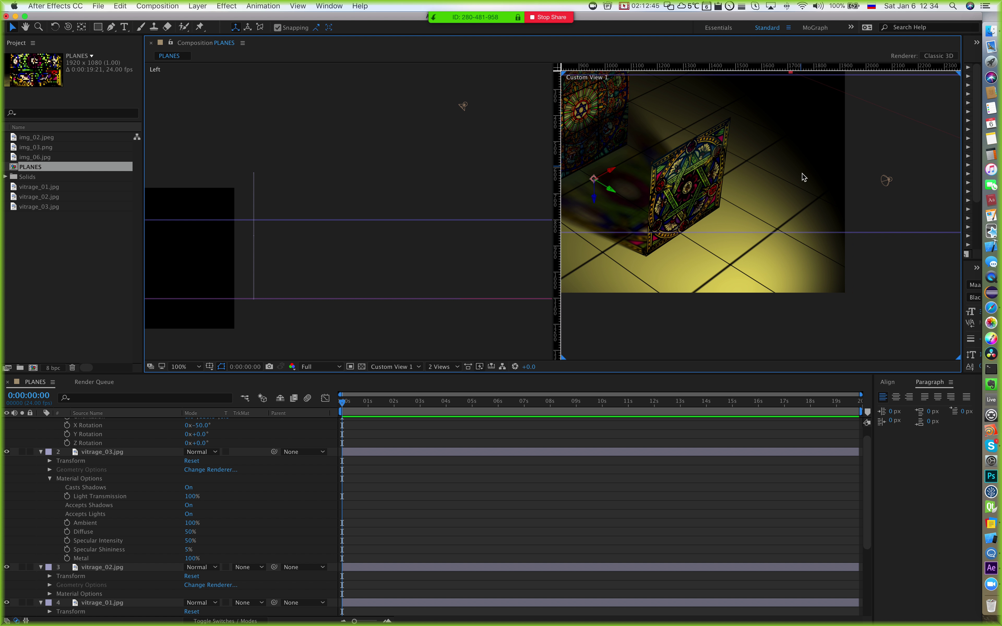
pyautogui.scroll(-1, 800, 175)
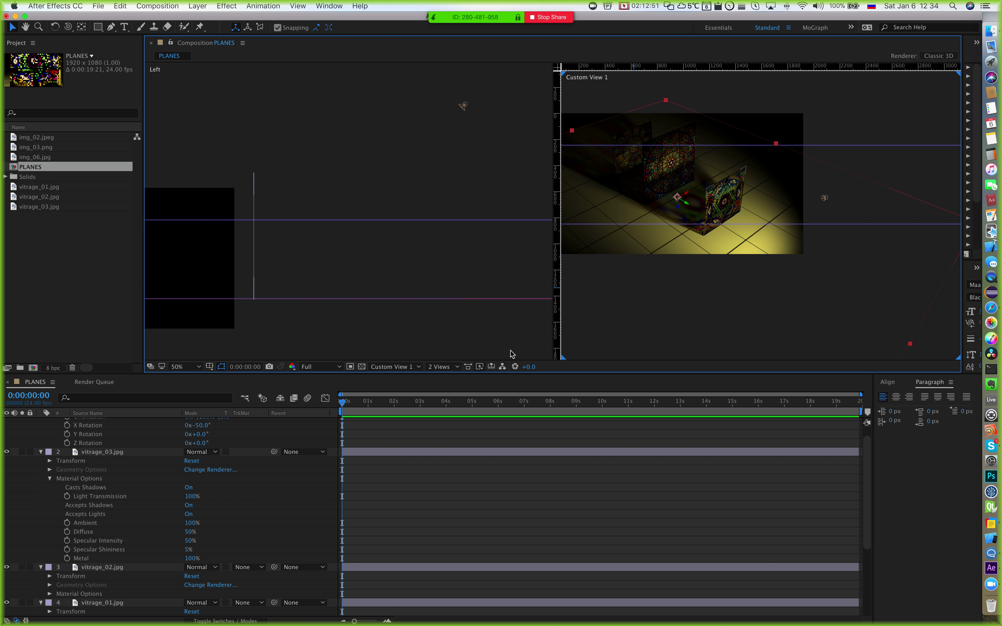
pyautogui.scroll(-5, 104, 484)
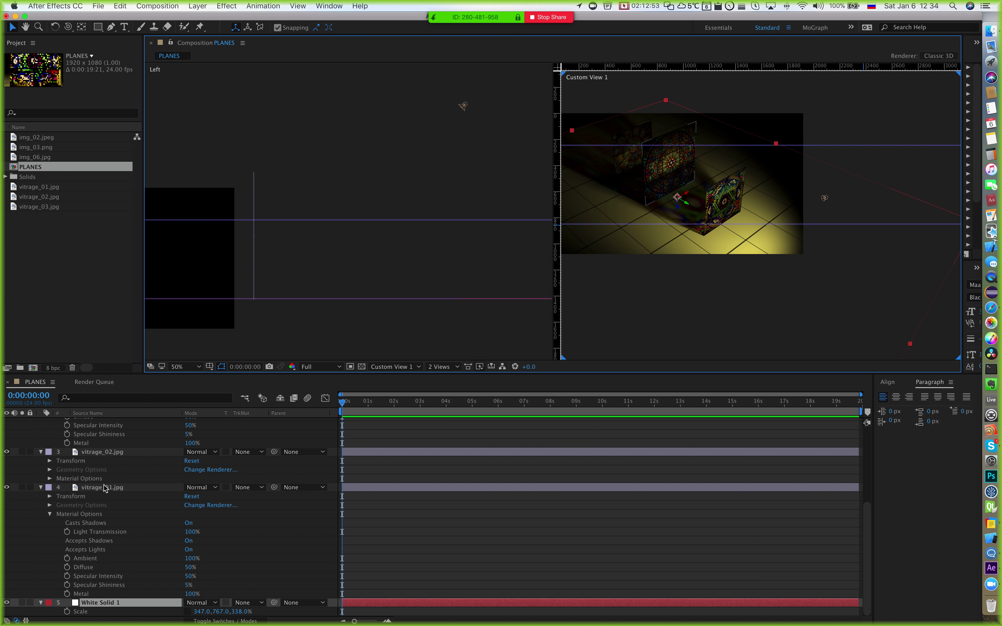
# Step: Set the 3D renderer of the PLANES composition to Ray-traced 3D
pyautogui.click(938, 55)
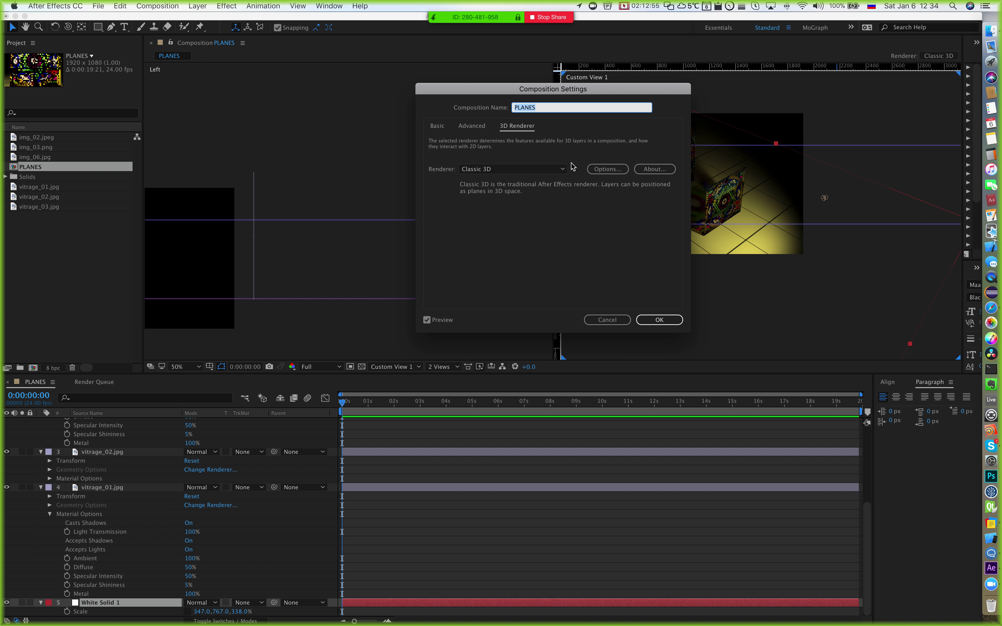
pyautogui.click(498, 165)
pyautogui.click(492, 191)
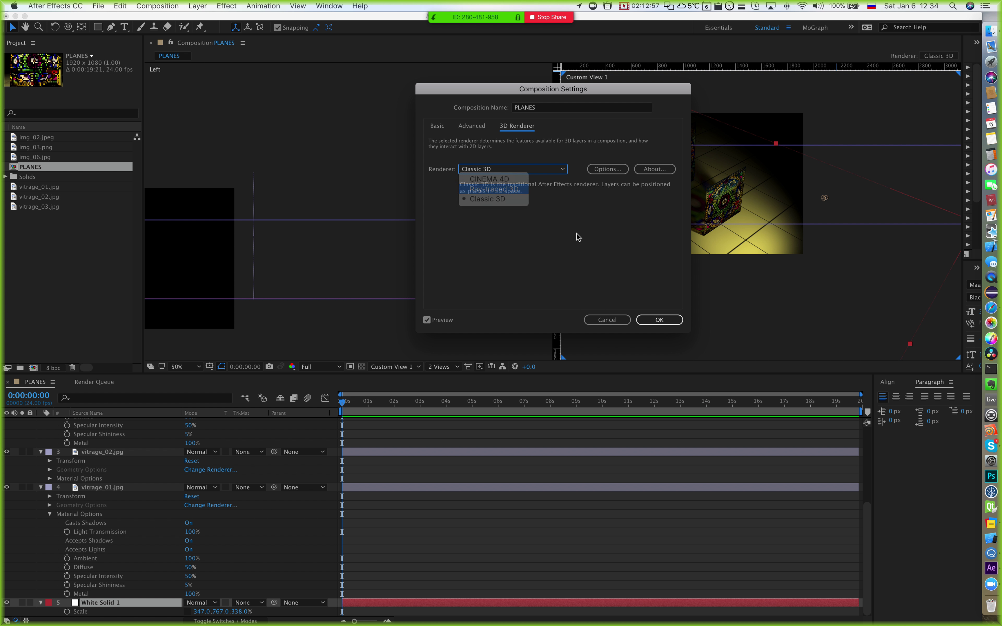
pyautogui.click(659, 320)
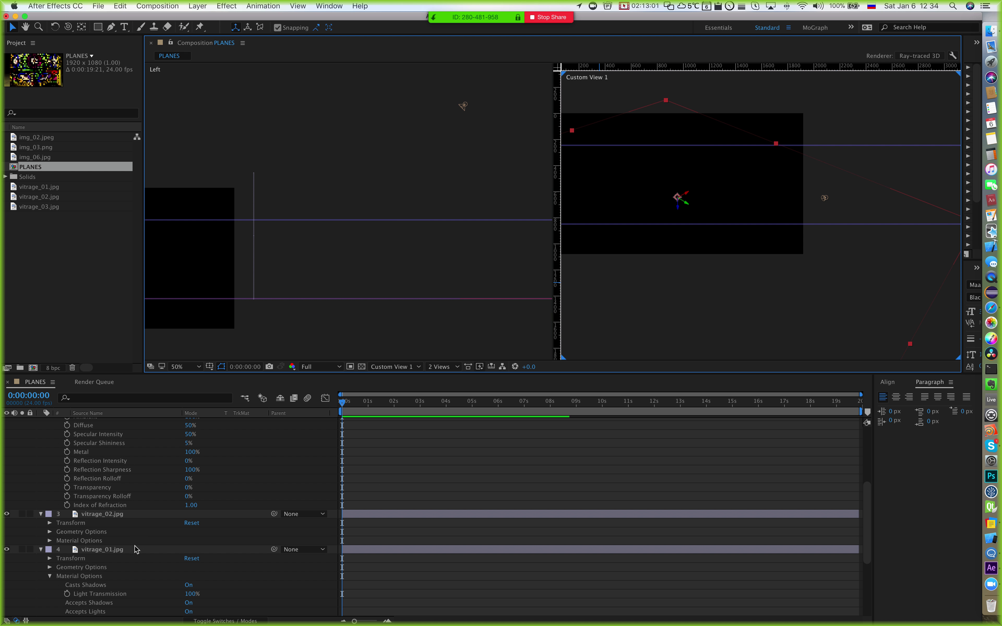
# Step: Set the Reflection Intensity of the vitrage_01.jpg layer to 66% in its material options
pyautogui.scroll(-10, 142, 533)
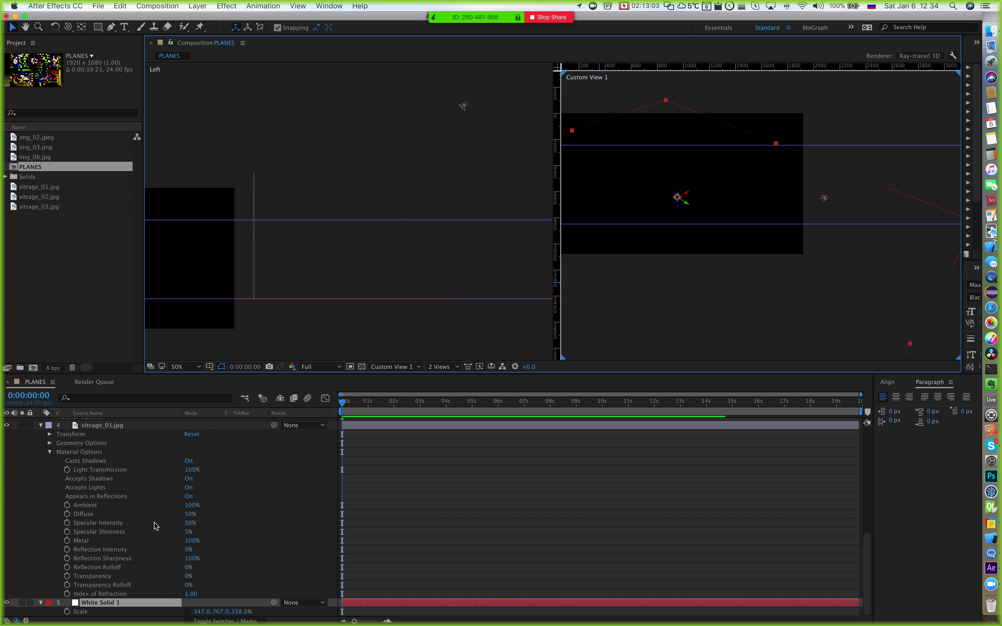
pyautogui.click(108, 568)
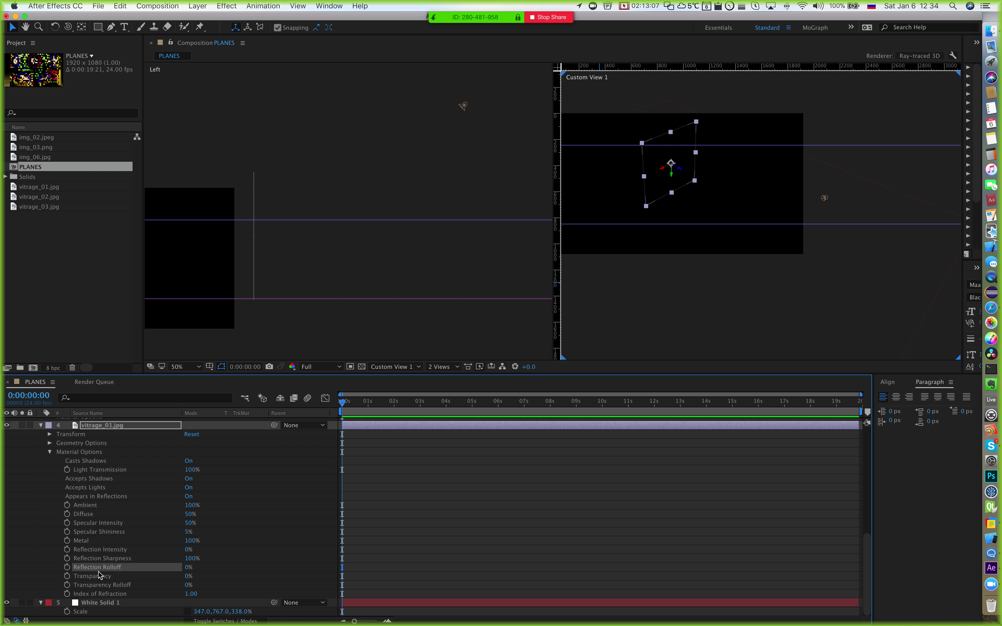
pyautogui.click(106, 551)
pyautogui.moveTo(188, 550); pyautogui.dragTo(219, 548)
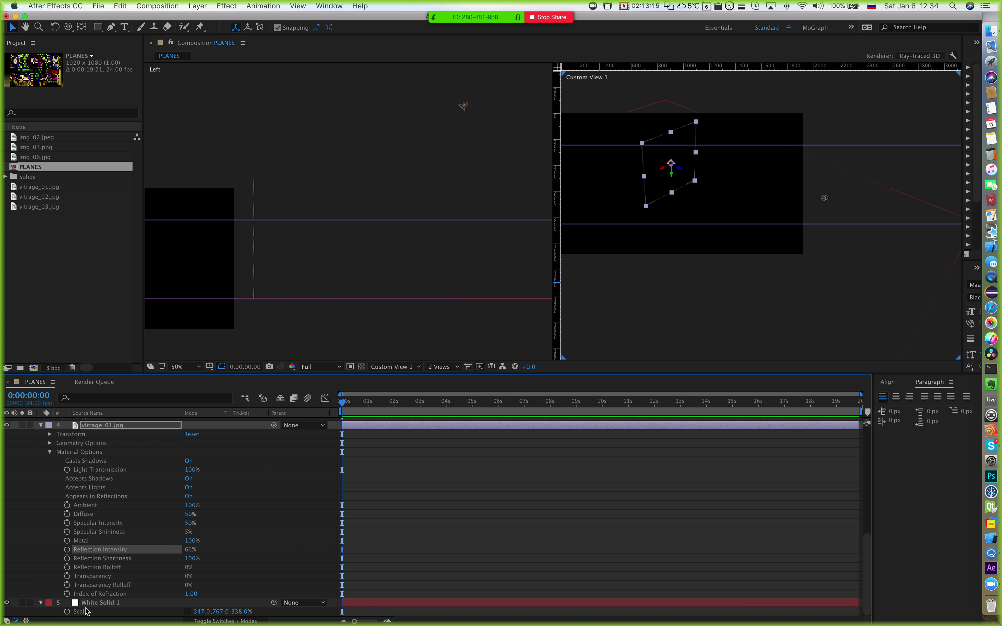
# Step: Expand the White Solid 1 layer's properties to examine its transform values
pyautogui.click(102, 603)
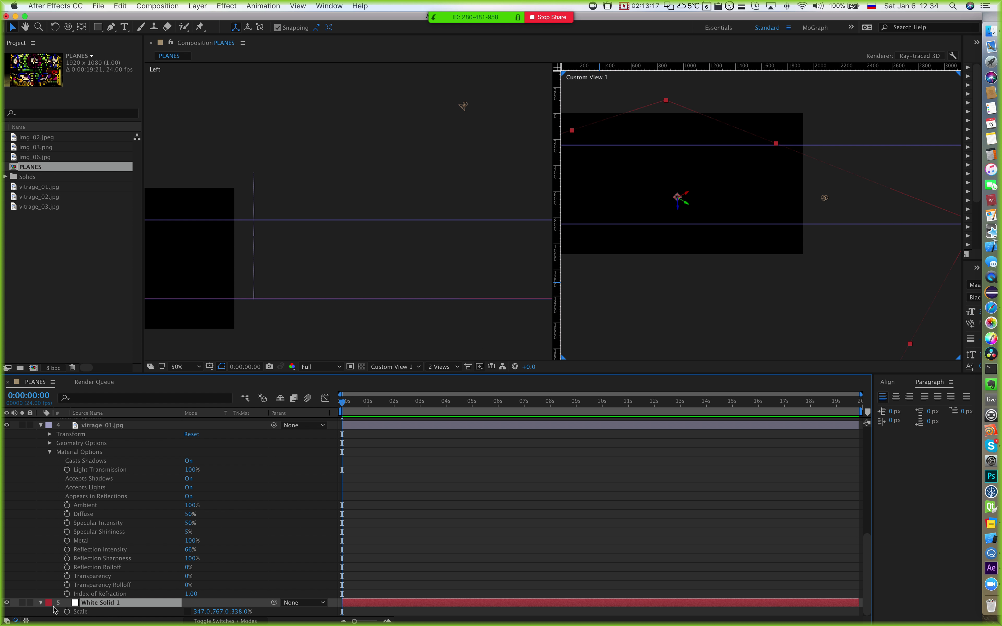
pyautogui.click(41, 603)
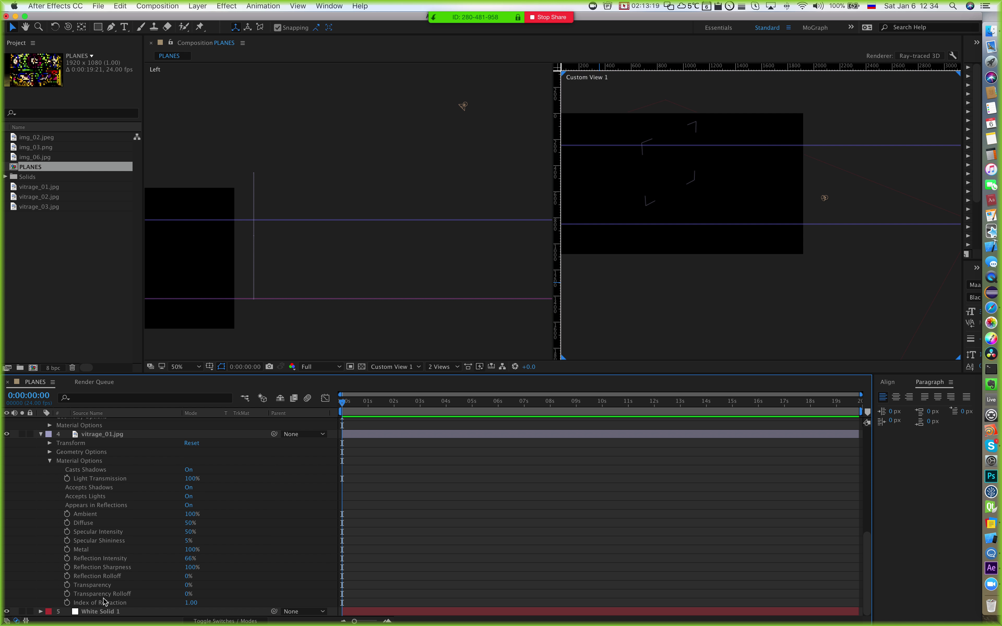
pyautogui.click(41, 611)
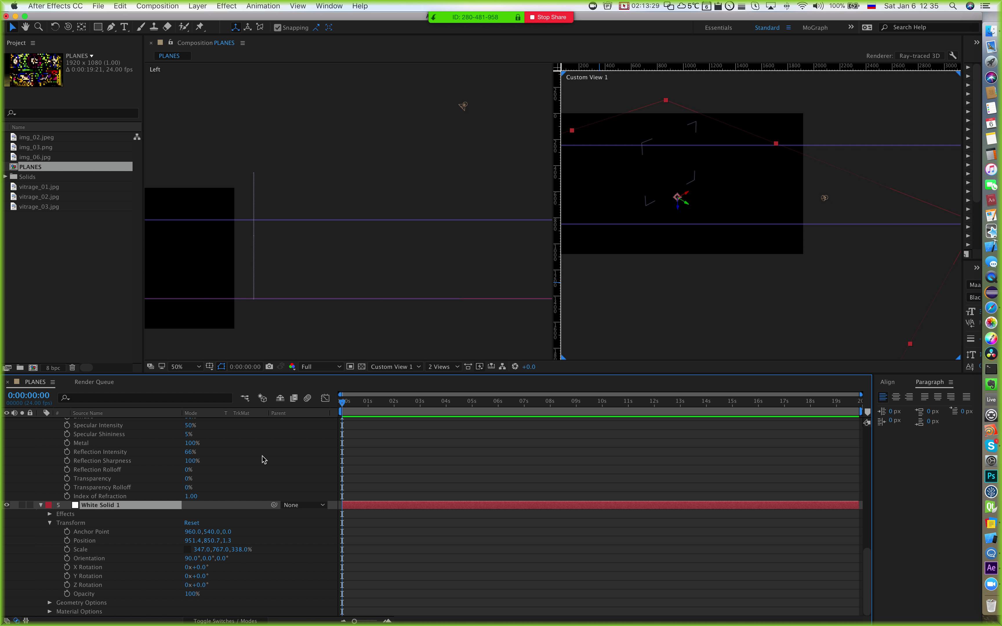
# Step: Mute and unmute the meeting microphone, and open the meeting's participants list
pyautogui.moveTo(495, 43)
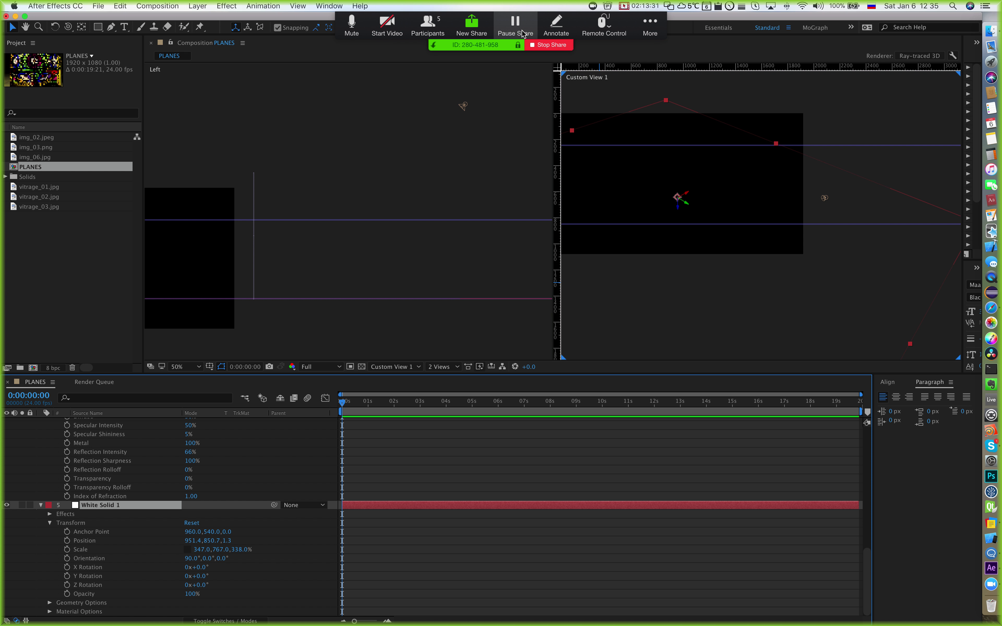
pyautogui.click(352, 26)
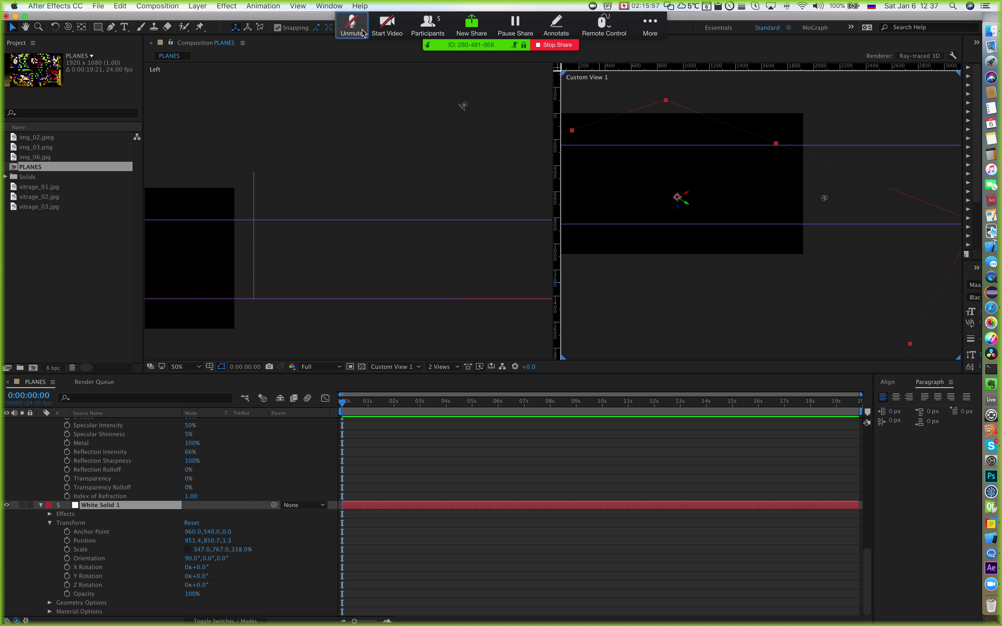
pyautogui.click(363, 33)
pyautogui.click(428, 25)
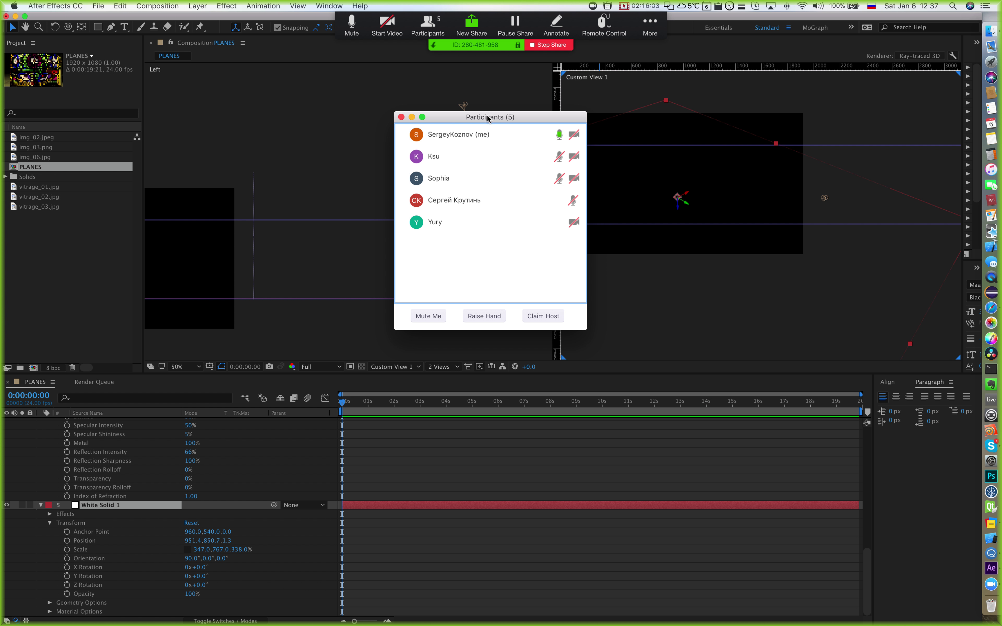
pyautogui.moveTo(489, 117); pyautogui.dragTo(284, 100)
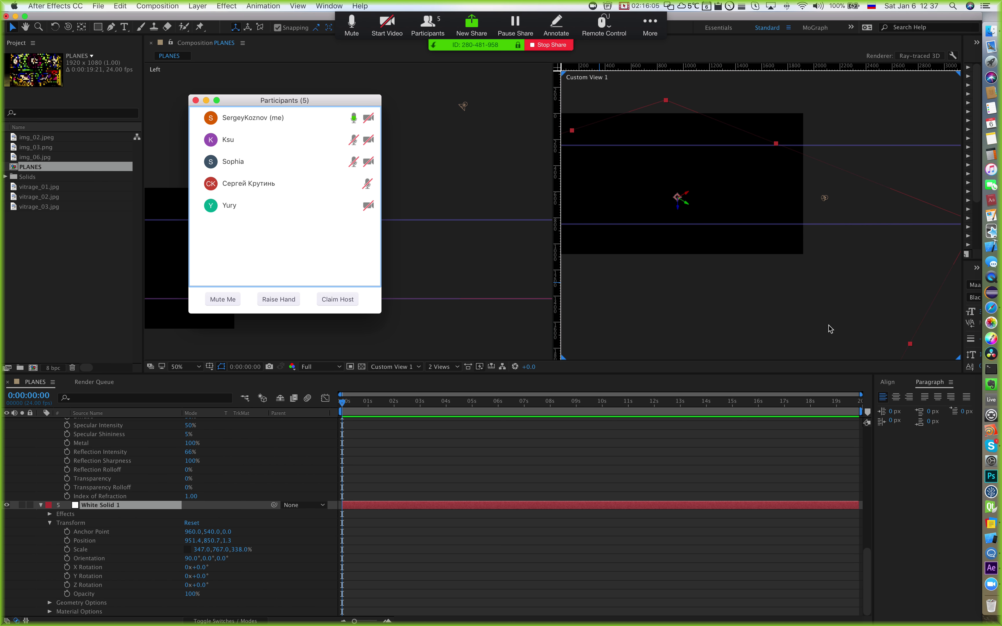
# Step: Switch to the Skype group chat, minimize the participants window and close the old screenshot preview
pyautogui.click(992, 451)
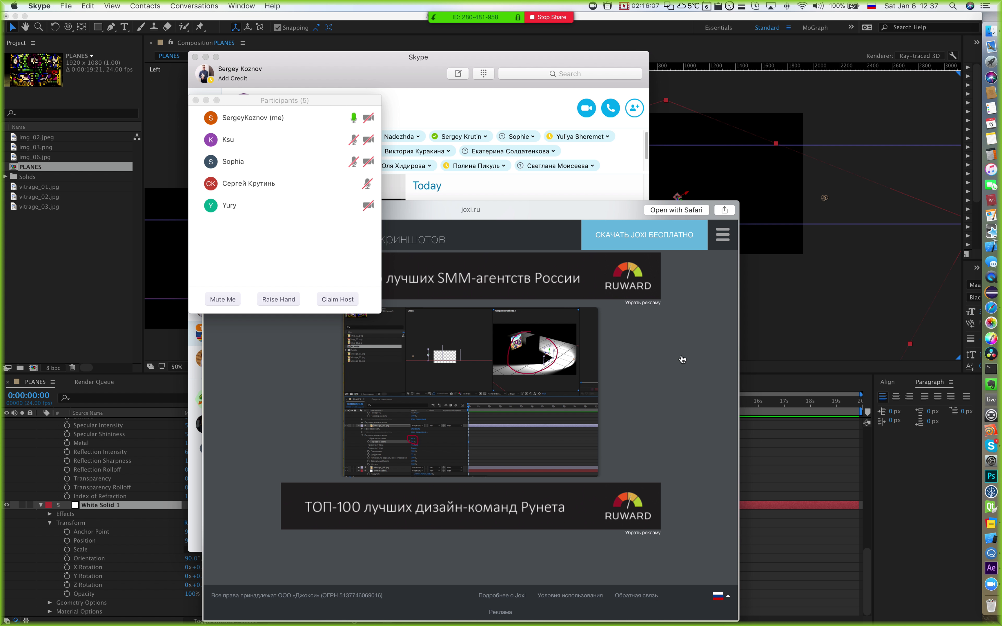
pyautogui.moveTo(418, 79); pyautogui.dragTo(619, 100)
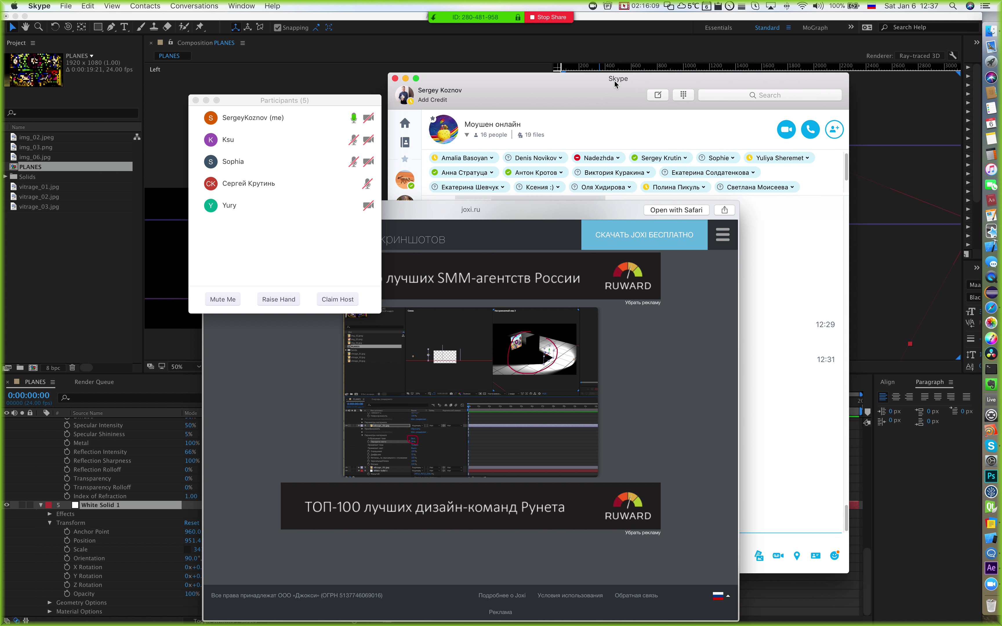
pyautogui.click(206, 100)
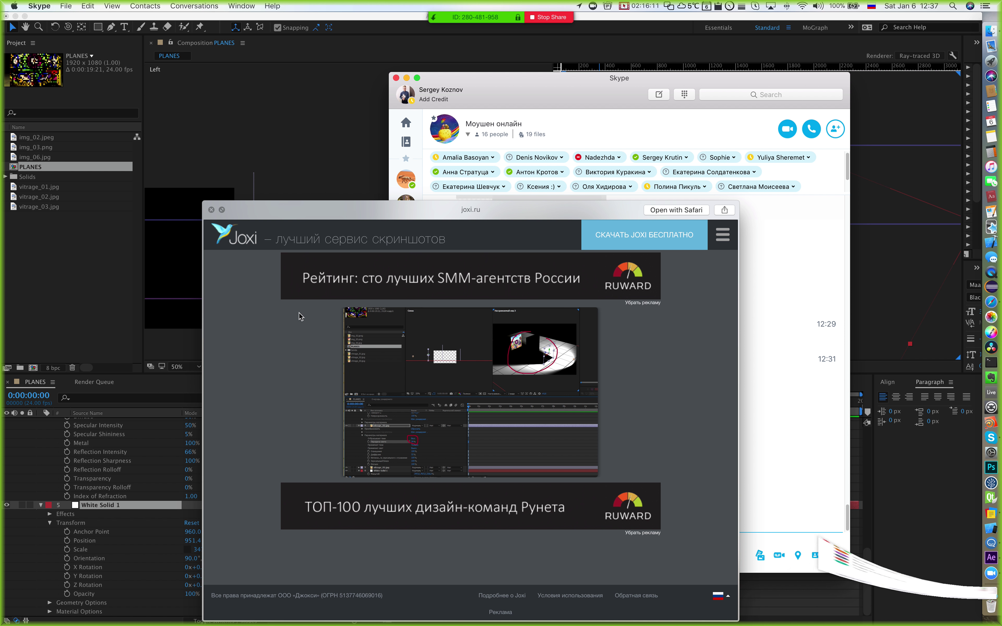
pyautogui.click(211, 211)
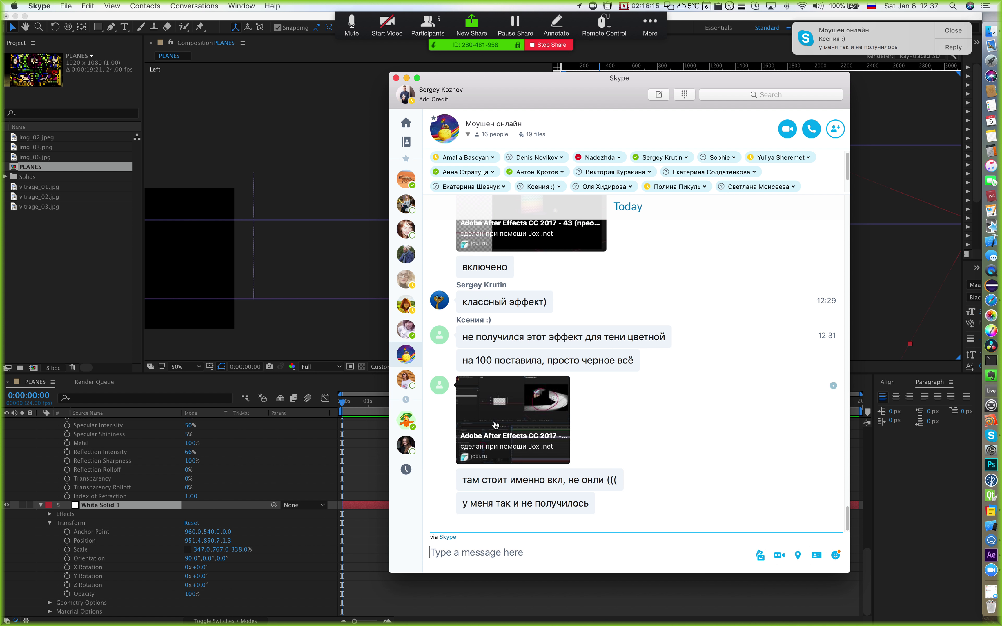
# Step: Preview the participant's After Effects screenshot from the chat and examine the circled shadow and Light Transmission settings
pyautogui.rightClick(567, 421)
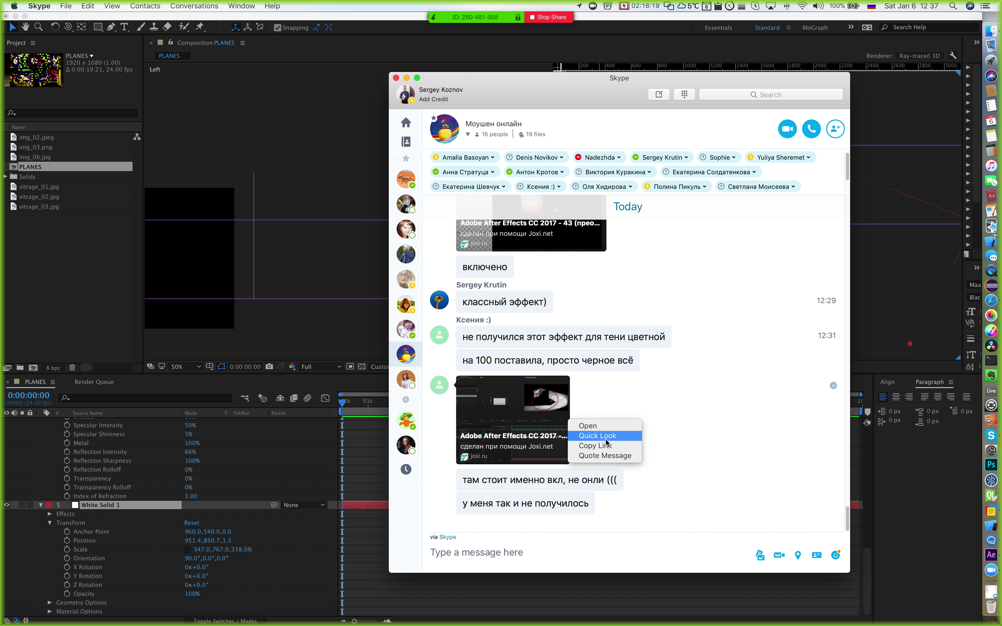
pyautogui.click(605, 438)
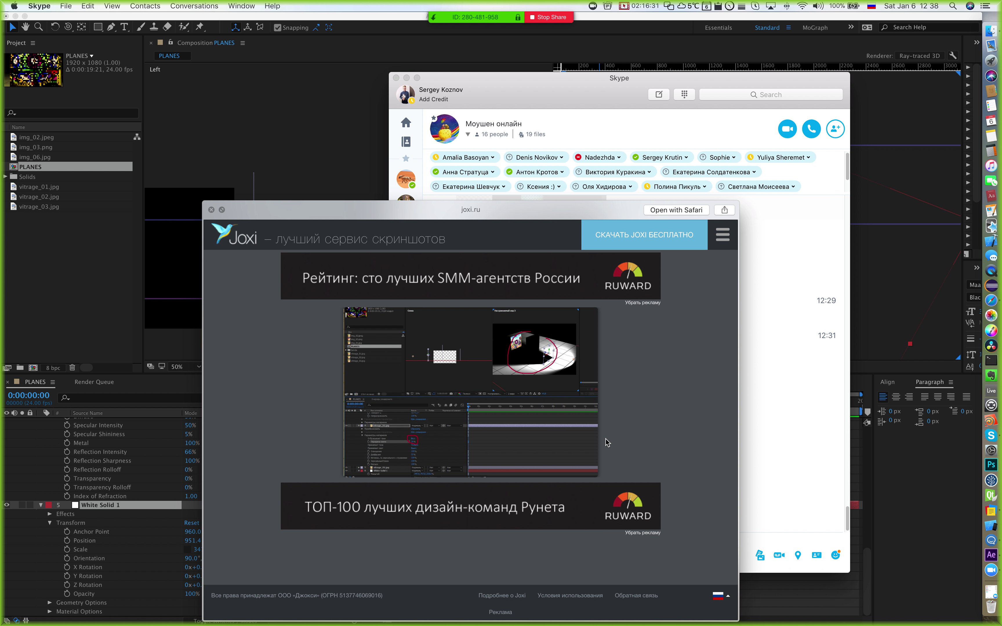
pyautogui.scroll(2, 510, 291)
pyautogui.scroll(5, 470, 351)
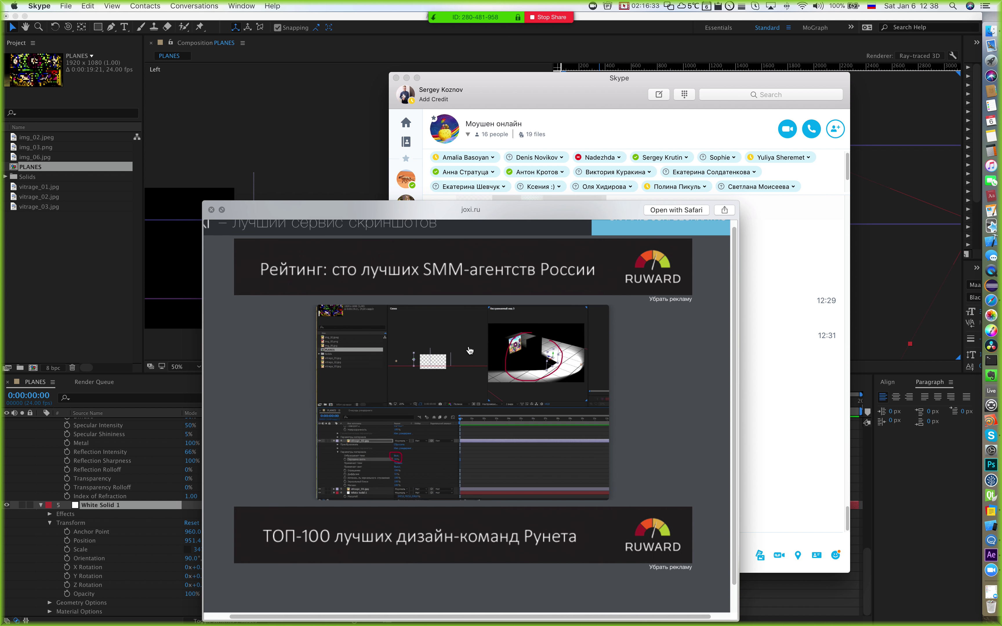
pyautogui.scroll(-8, 470, 350)
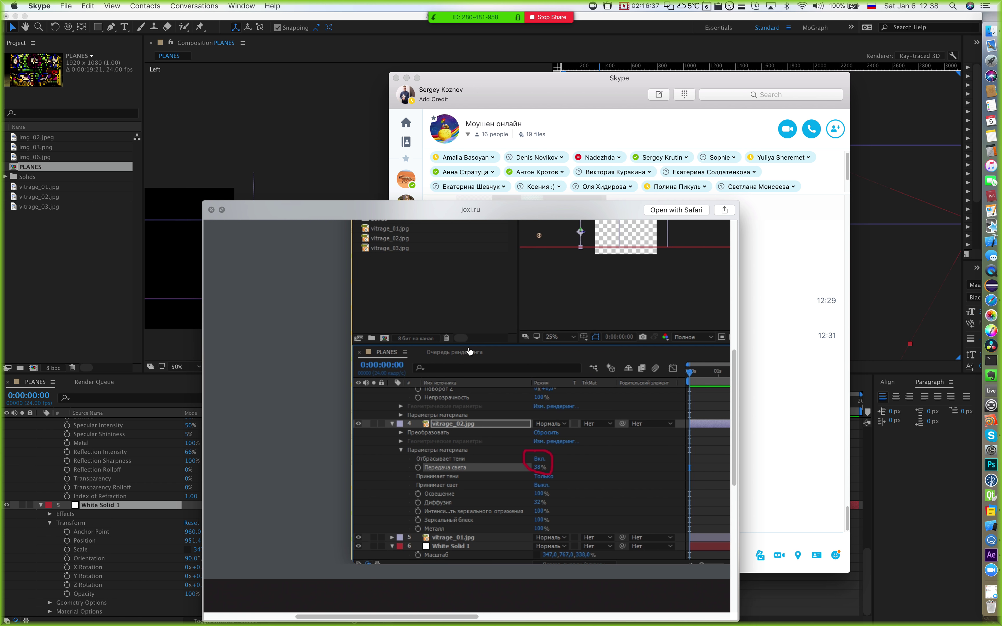
pyautogui.hscroll(2, 470, 351)
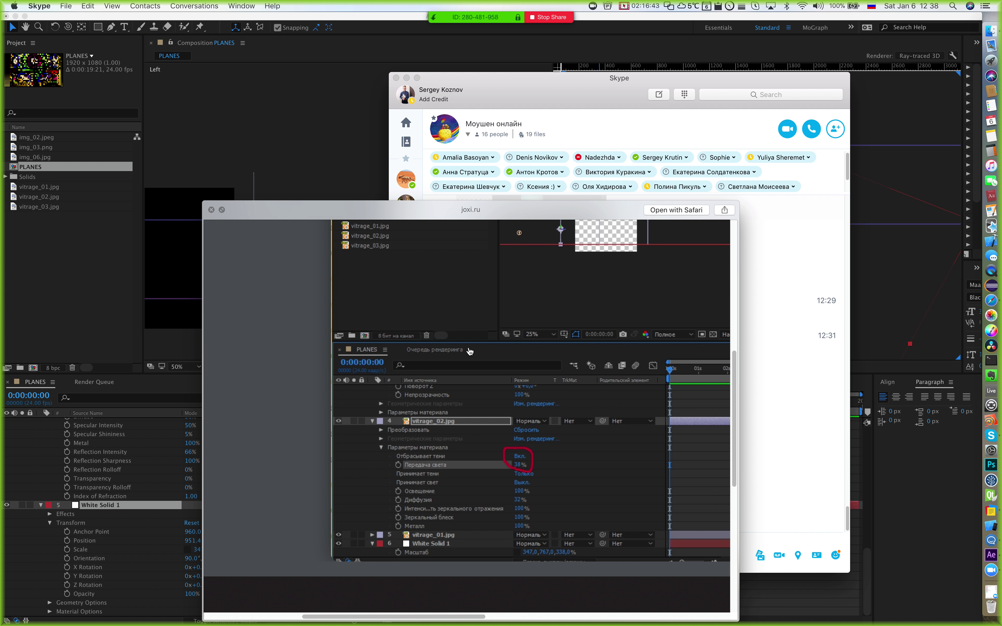
pyautogui.scroll(5, 470, 351)
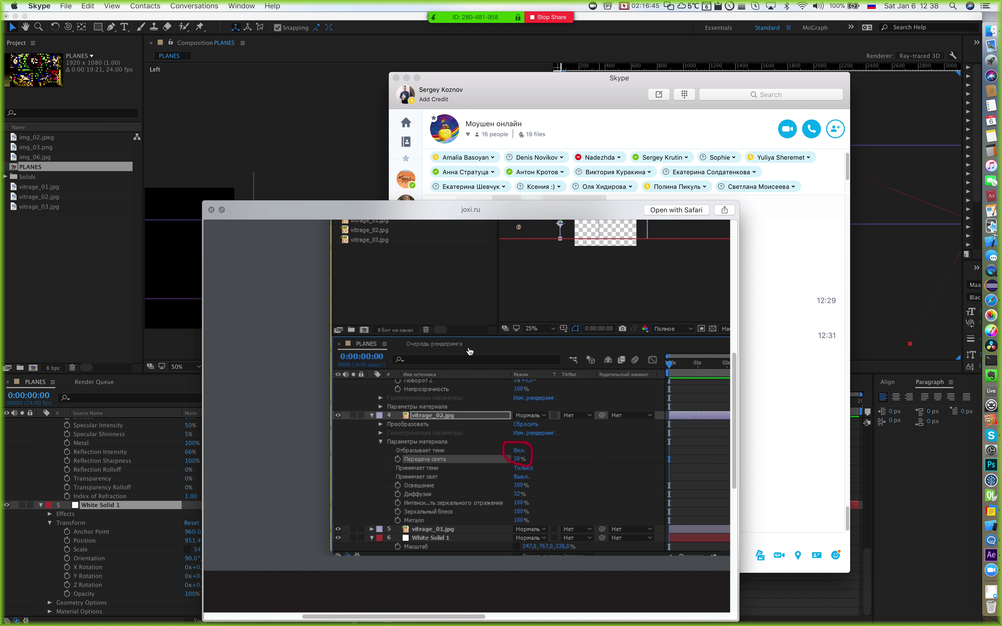
pyautogui.hscroll(15, 470, 351)
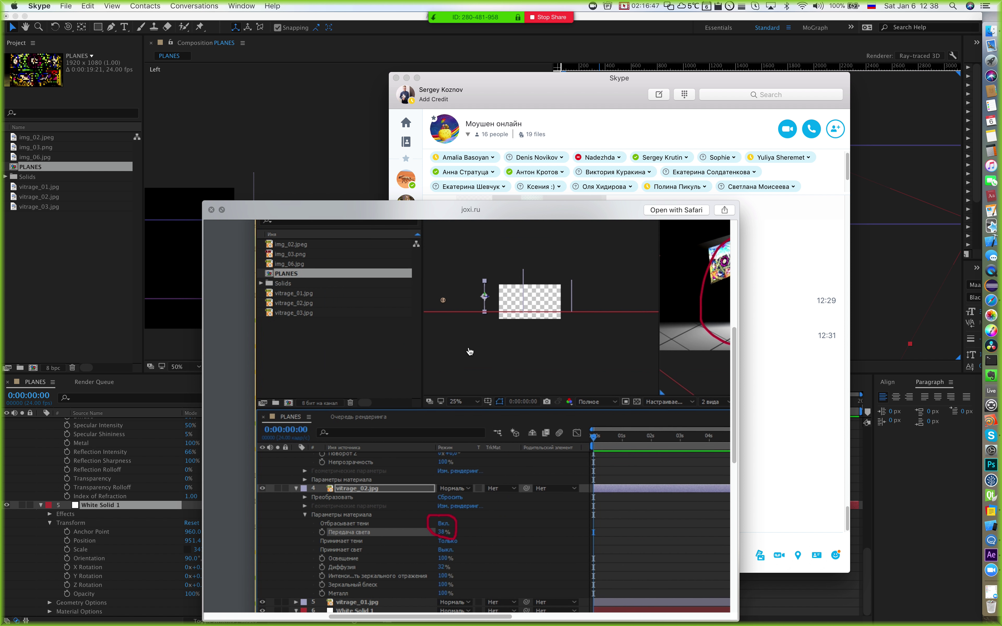
pyautogui.scroll(1, 470, 351)
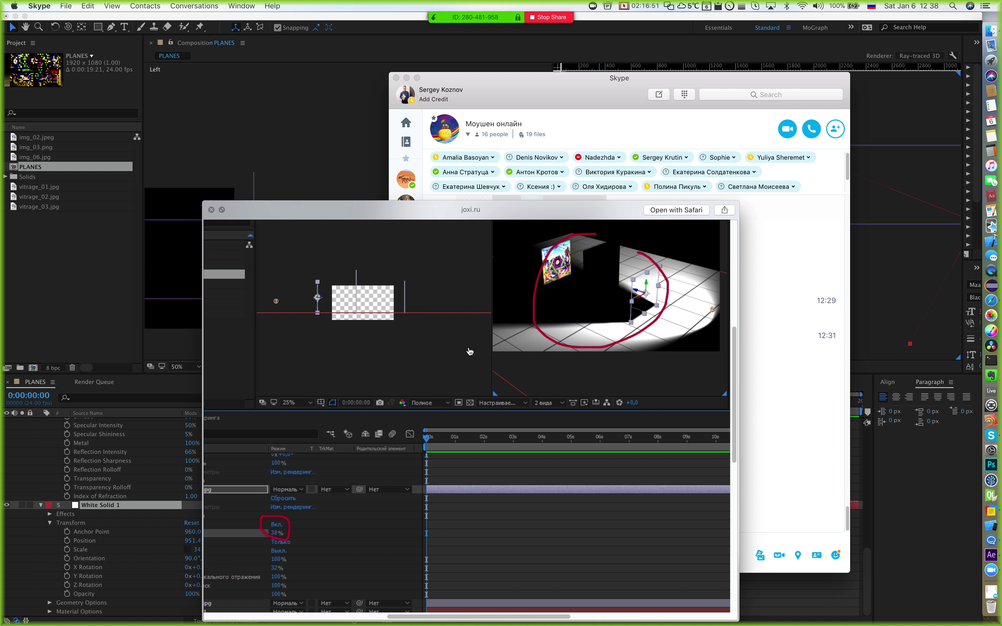
pyautogui.scroll(1, 470, 351)
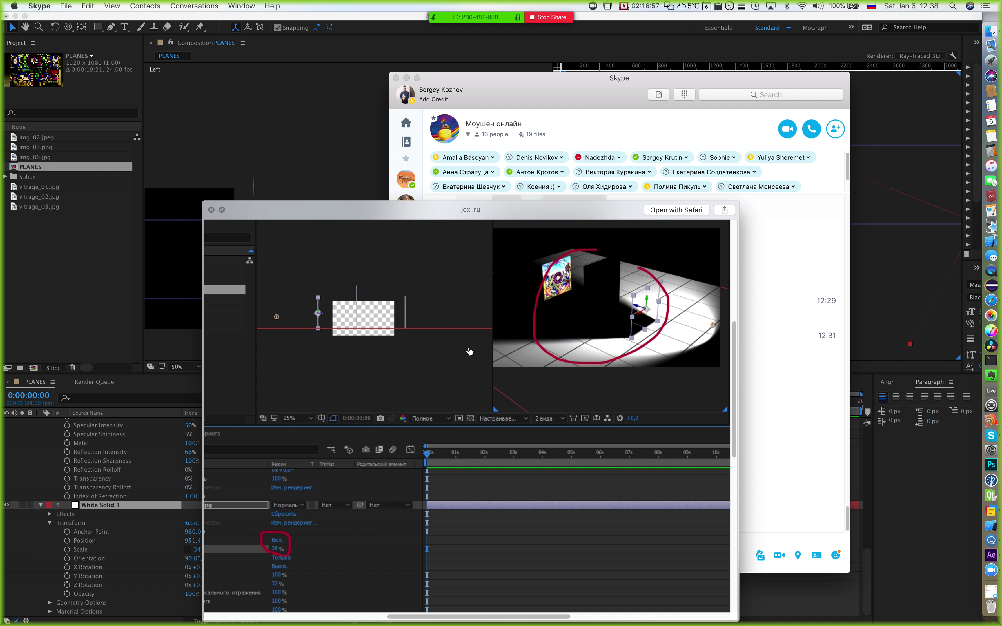
# Step: Compare the vitrage_02.jpg material options with the lit scene in the screenshot, and close the preview
pyautogui.hscroll(-8, 358, 551)
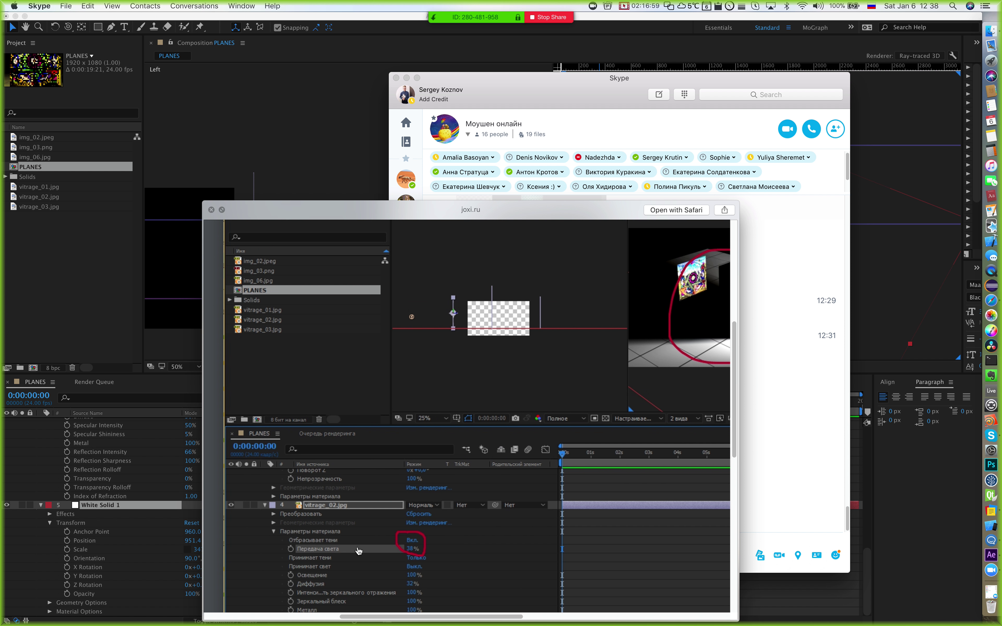
pyautogui.hscroll(15, 358, 551)
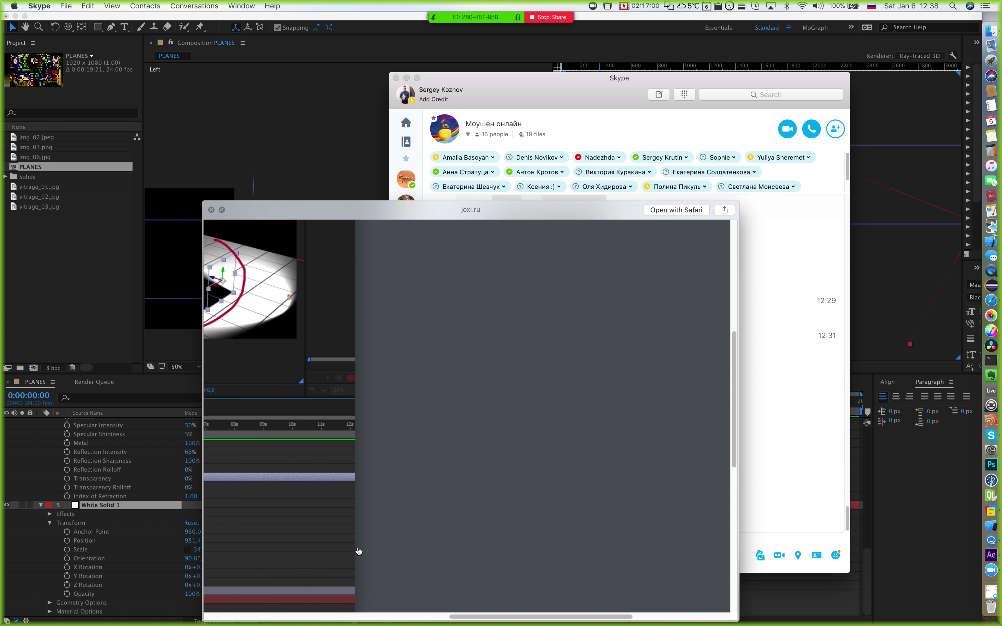
pyautogui.scroll(10, 358, 543)
pyautogui.hscroll(-5, 359, 539)
pyautogui.scroll(-15, 359, 540)
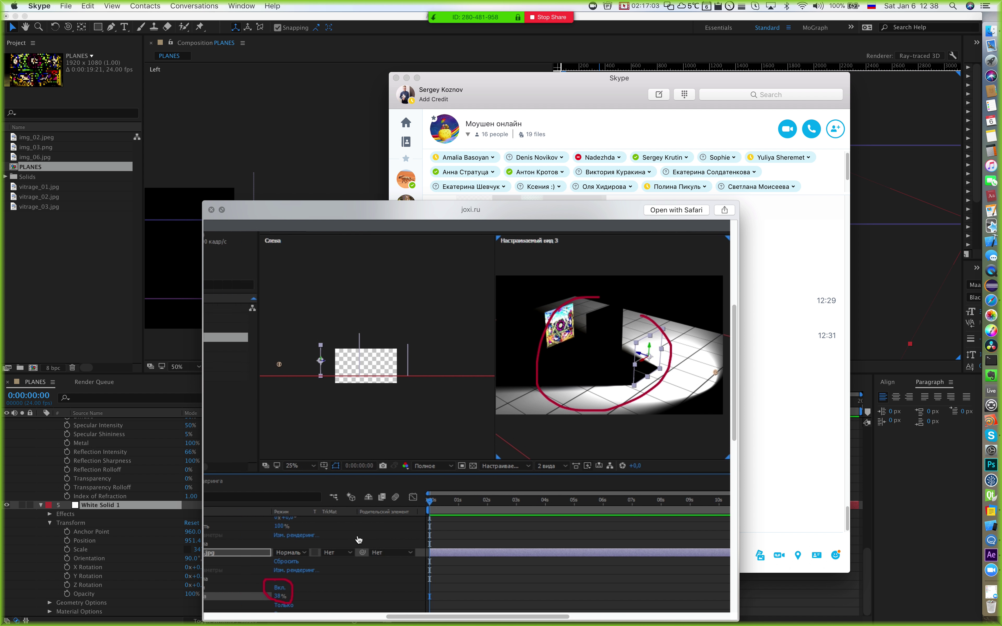
pyautogui.scroll(-4, 359, 539)
pyautogui.hscroll(-4, 359, 539)
pyautogui.scroll(-6, 359, 540)
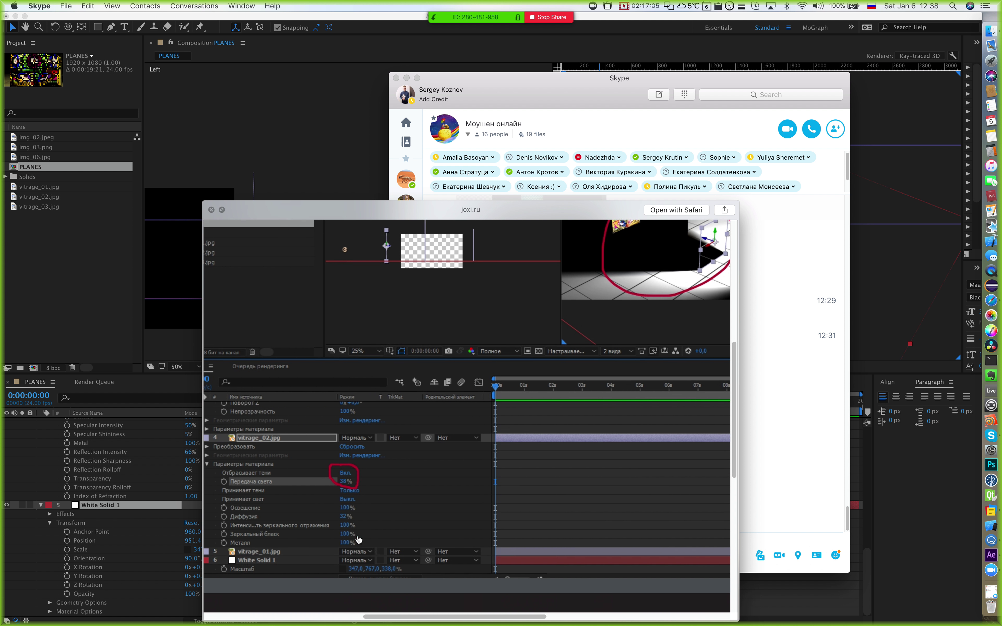
pyautogui.hscroll(-4, 359, 539)
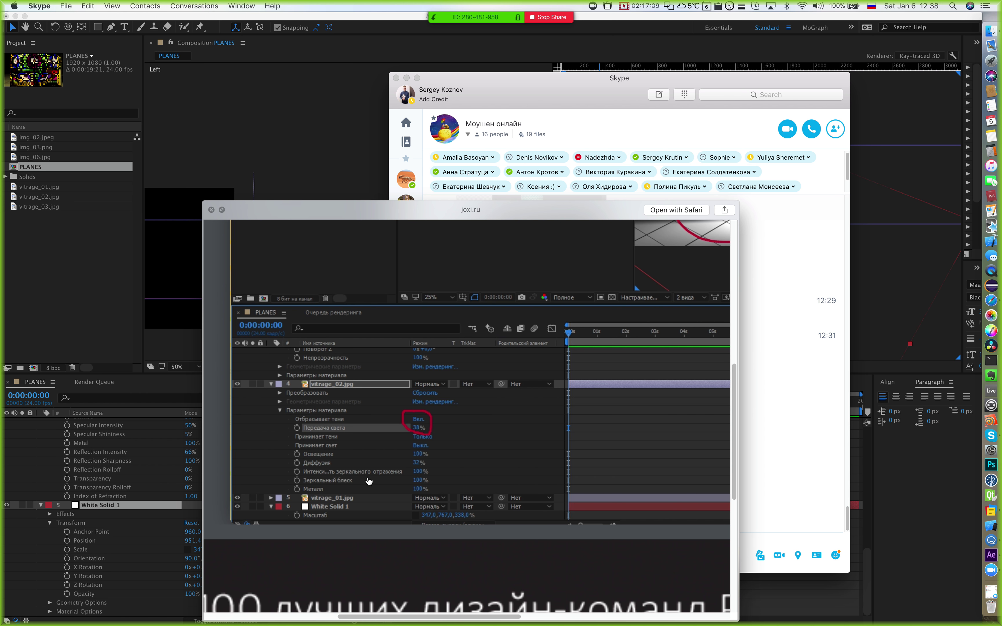
pyautogui.scroll(5, 368, 480)
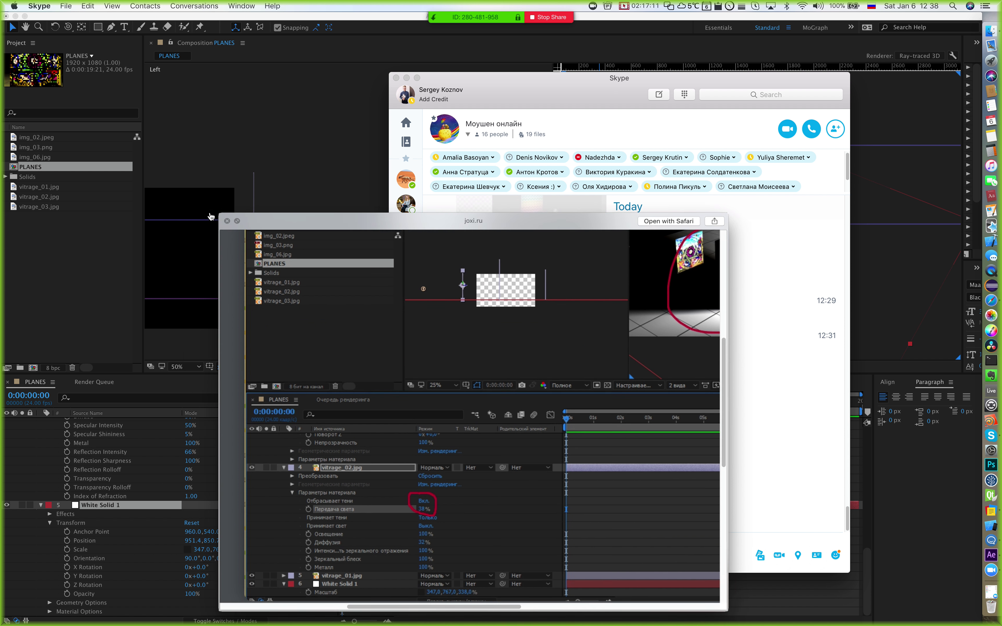
pyautogui.press('Escape')
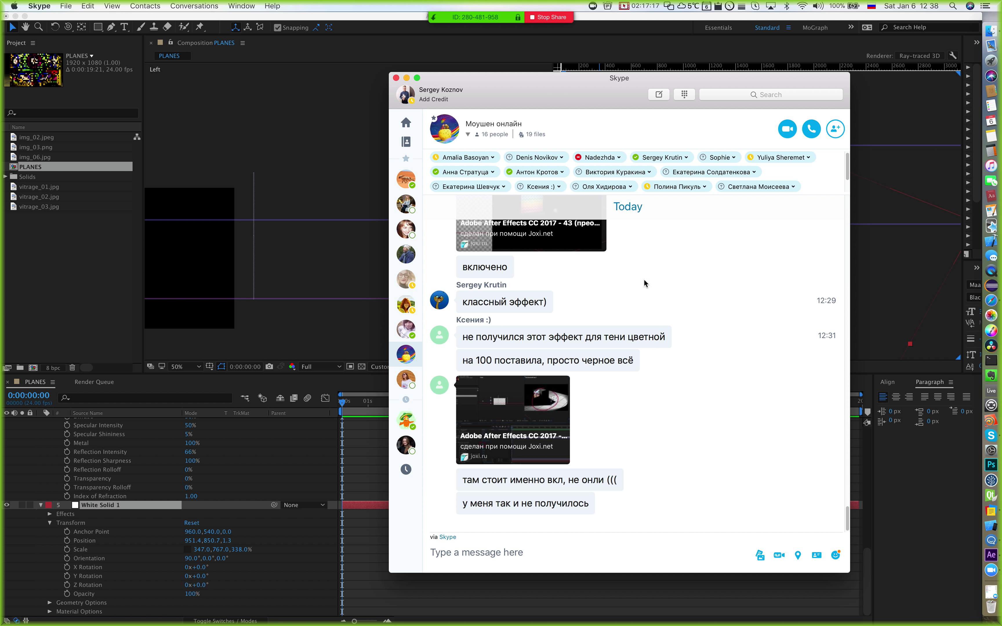
# Step: Look at the LS04 lesson note in Notebook, then return to the PLANES composition in After Effects
pyautogui.click(993, 516)
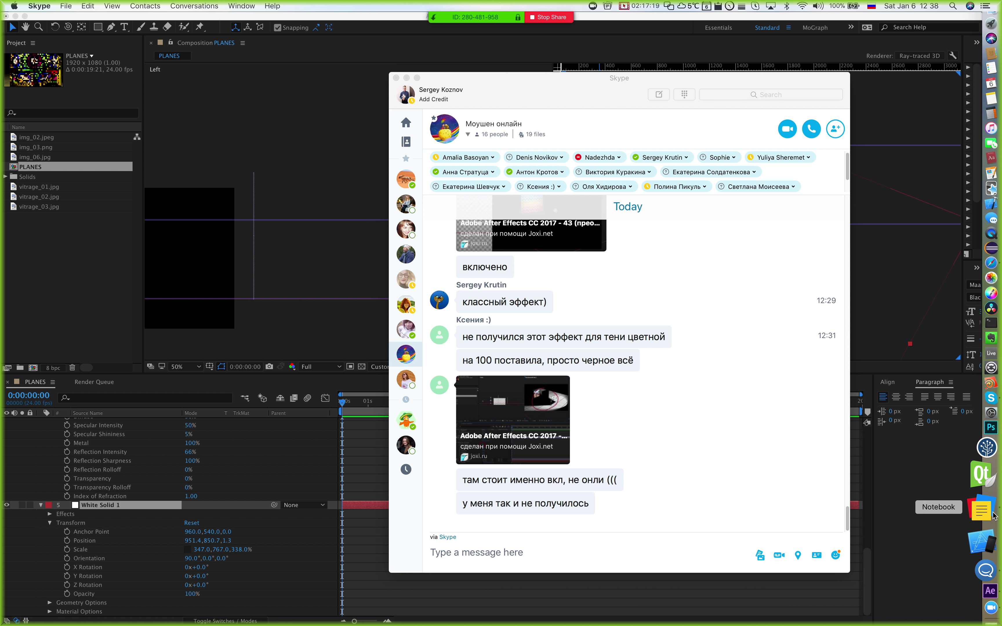
pyautogui.click(696, 146)
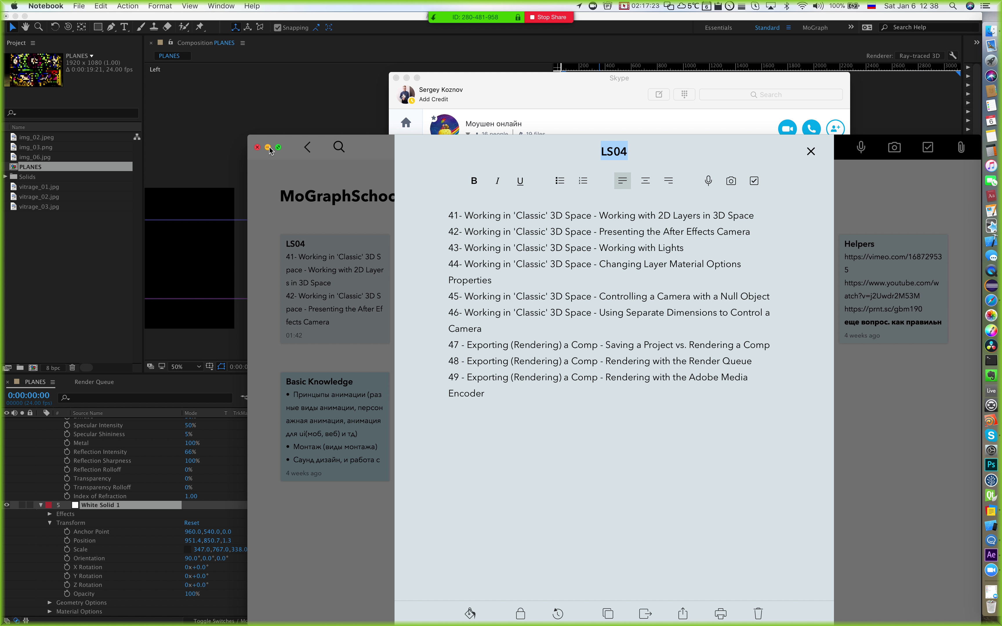
pyautogui.click(268, 149)
pyautogui.click(268, 147)
pyautogui.click(587, 57)
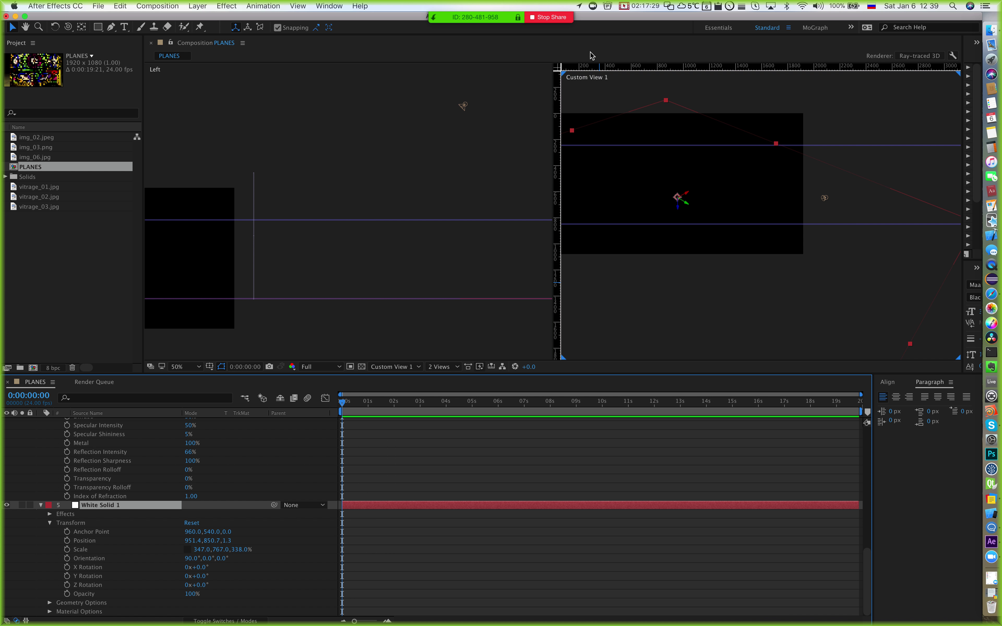
# Step: Set the 3D renderer of the PLANES composition to Classic 3D
pyautogui.click(815, 145)
pyautogui.click(918, 57)
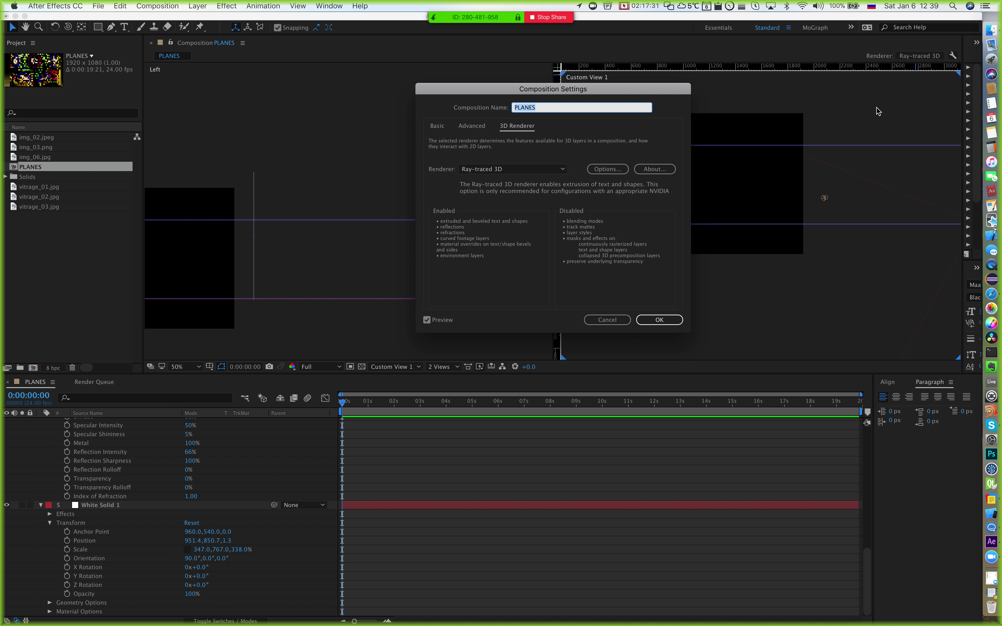
pyautogui.click(599, 321)
pyautogui.click(918, 56)
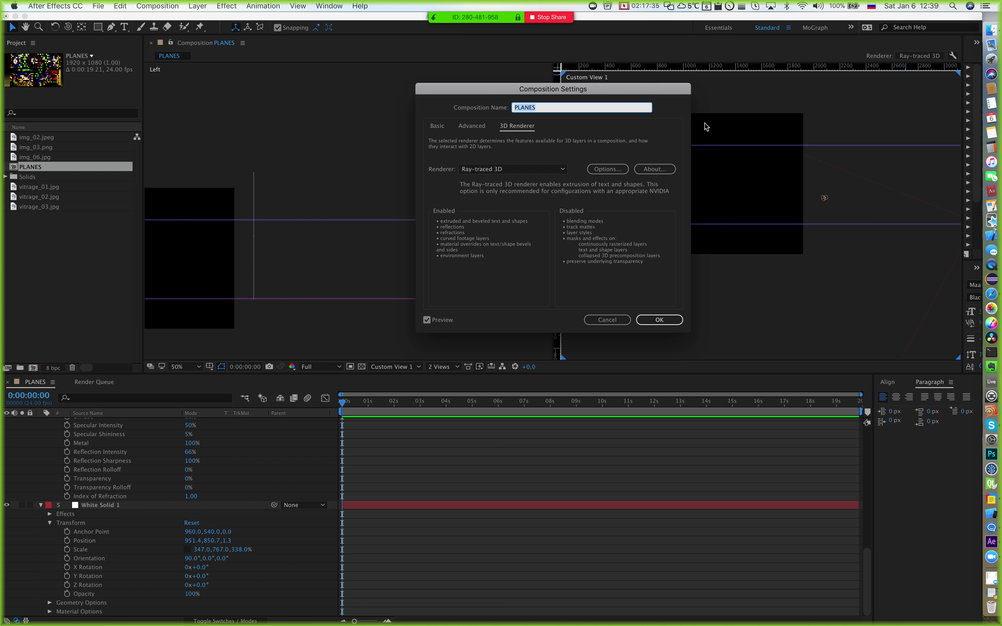
pyautogui.click(502, 170)
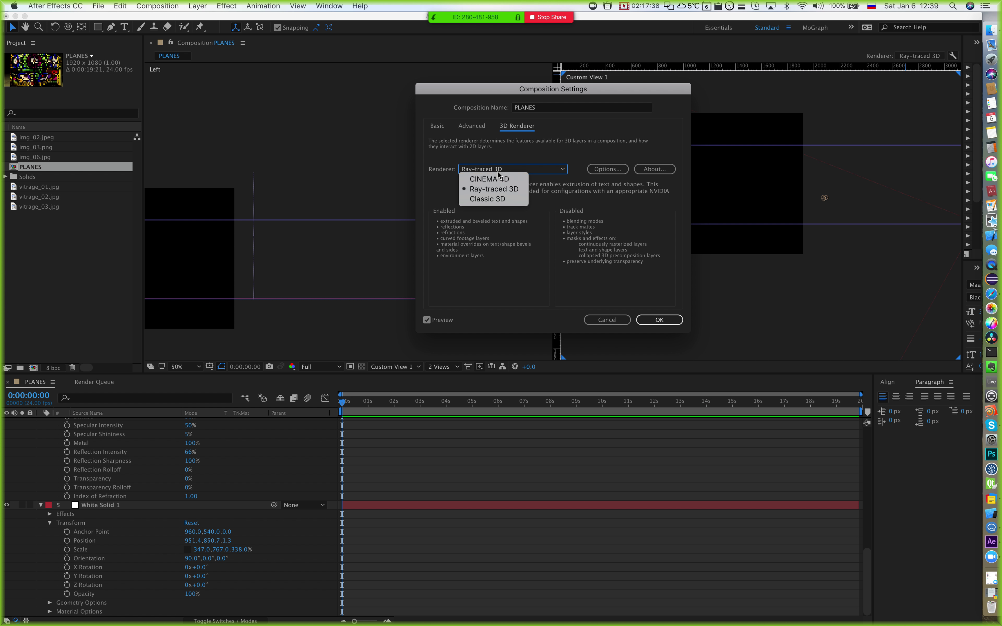
pyautogui.click(483, 199)
pyautogui.click(660, 319)
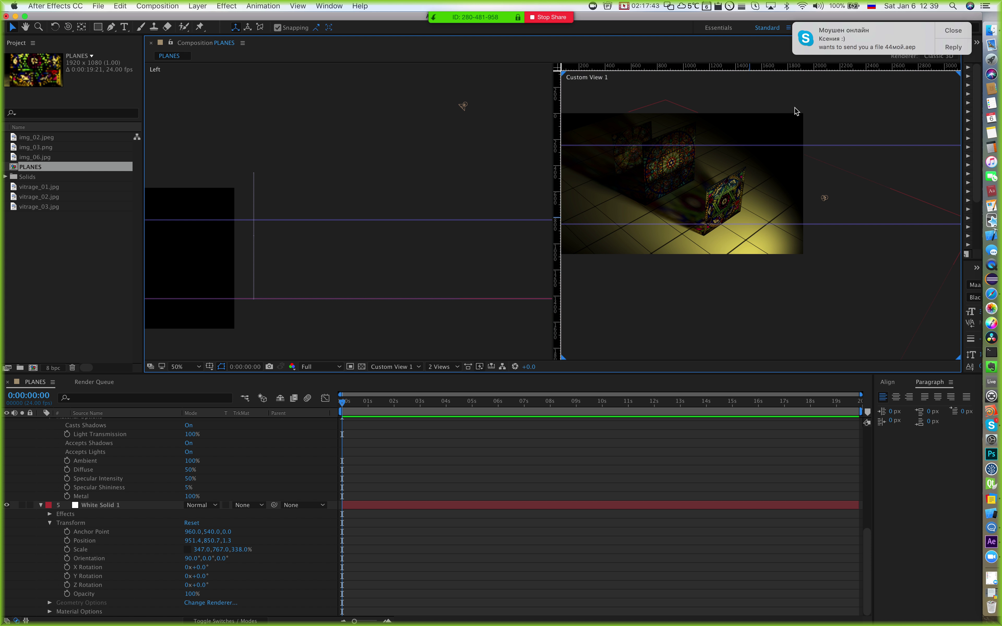
# Step: Look at the 44мой.aep file sent in the Skype group chat, then check the Zoom meeting's participant list and minimize both windows
pyautogui.click(846, 47)
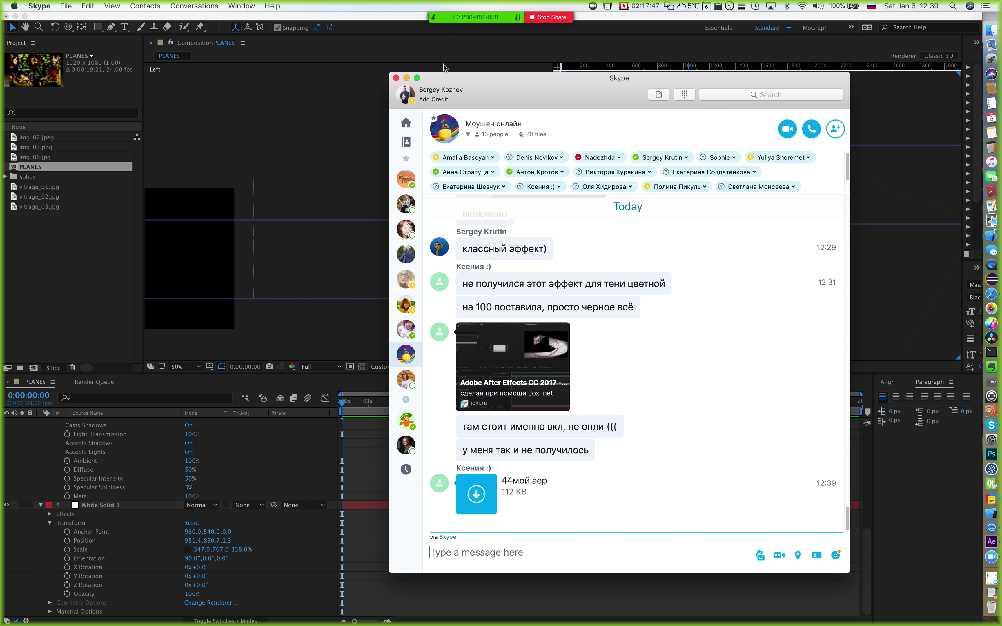
pyautogui.click(406, 78)
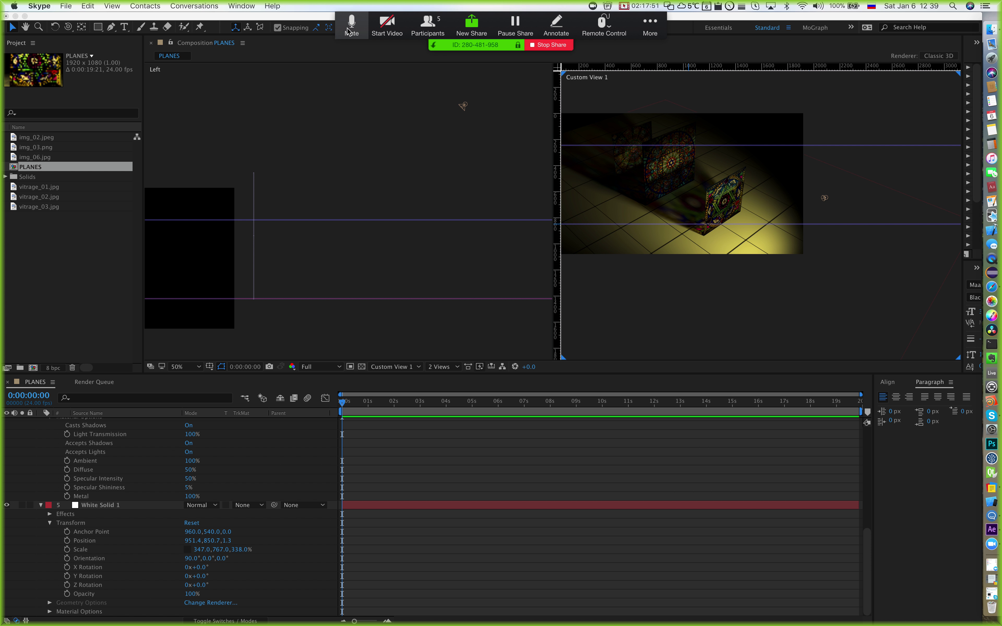
pyautogui.click(435, 34)
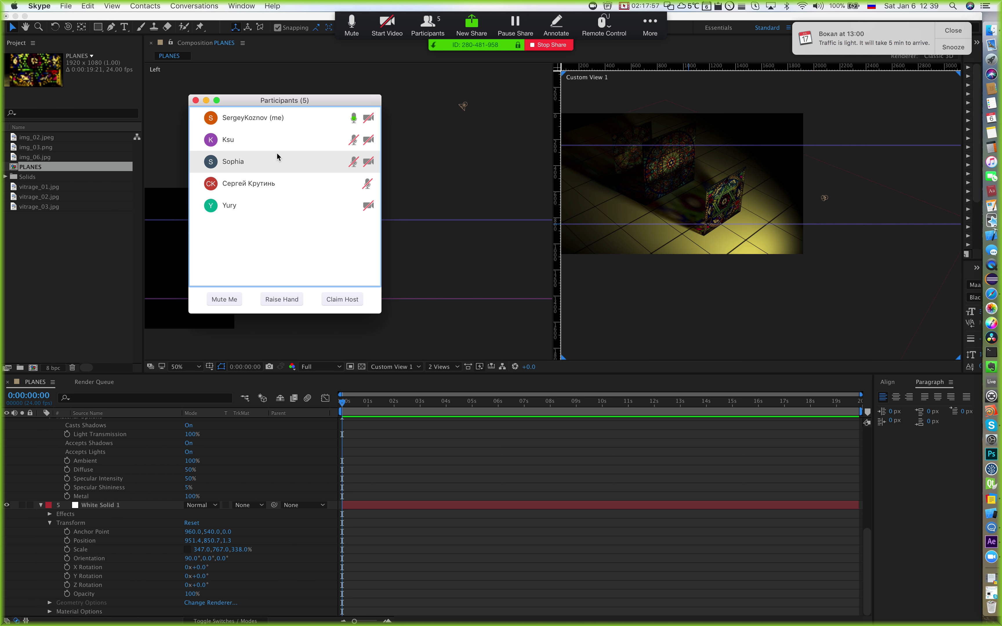
pyautogui.click(206, 100)
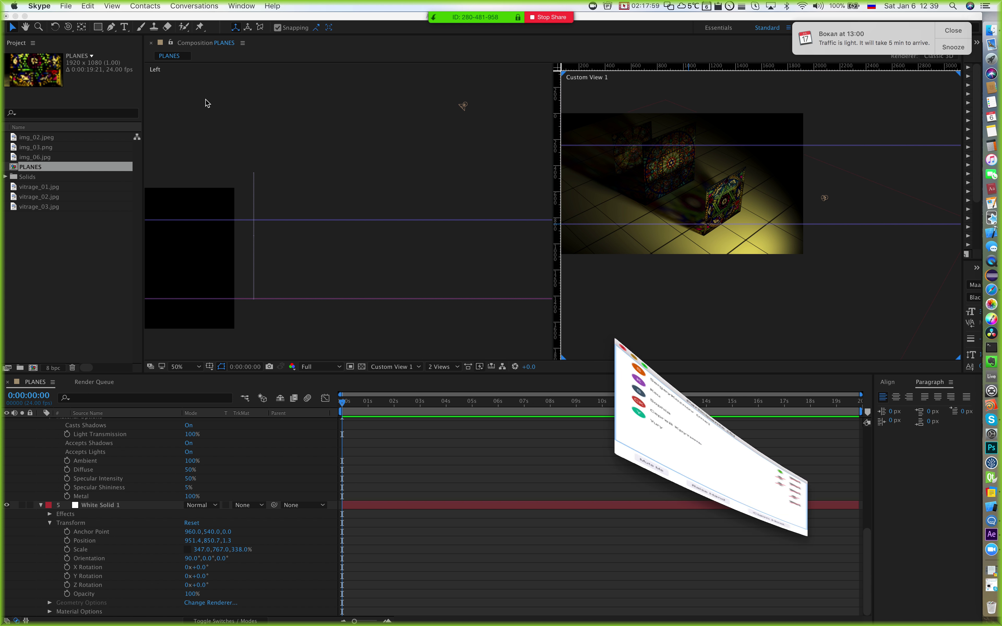
# Step: Stop sharing the screen in the Zoom meeting and mute the microphone
pyautogui.moveTo(504, 50)
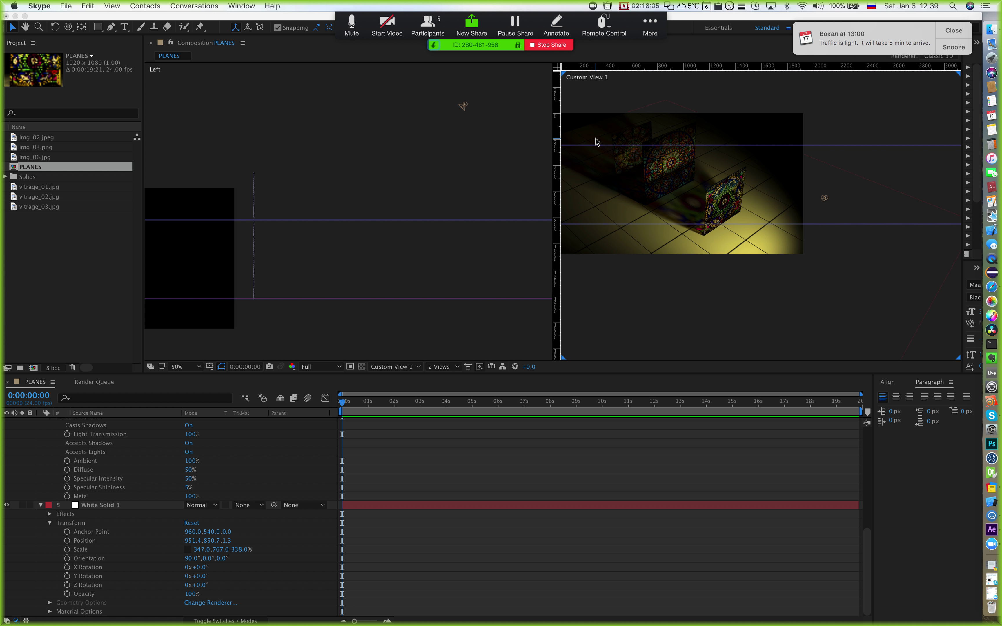
pyautogui.click(547, 45)
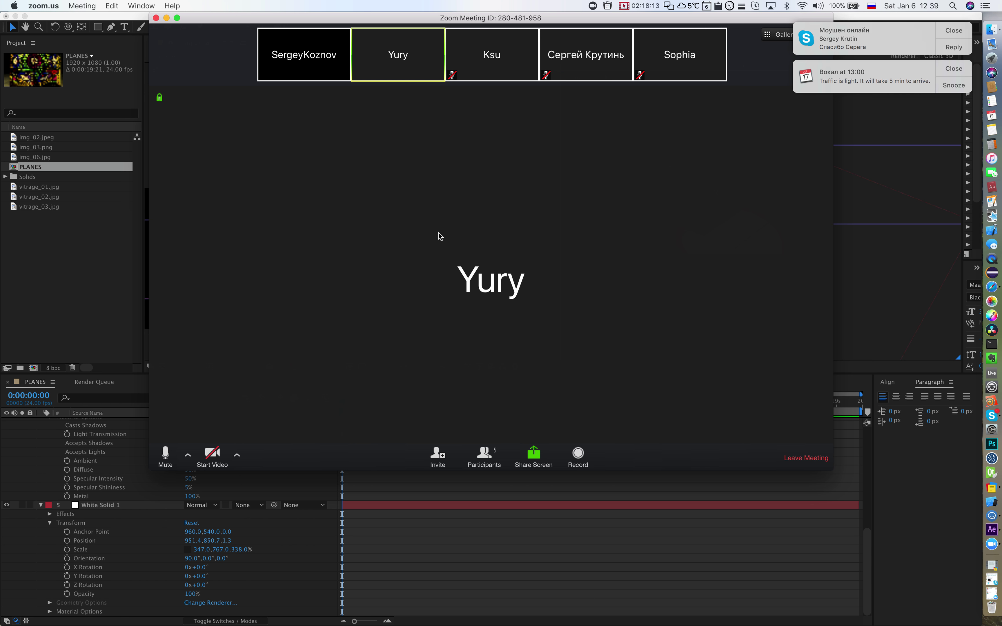
pyautogui.click(165, 453)
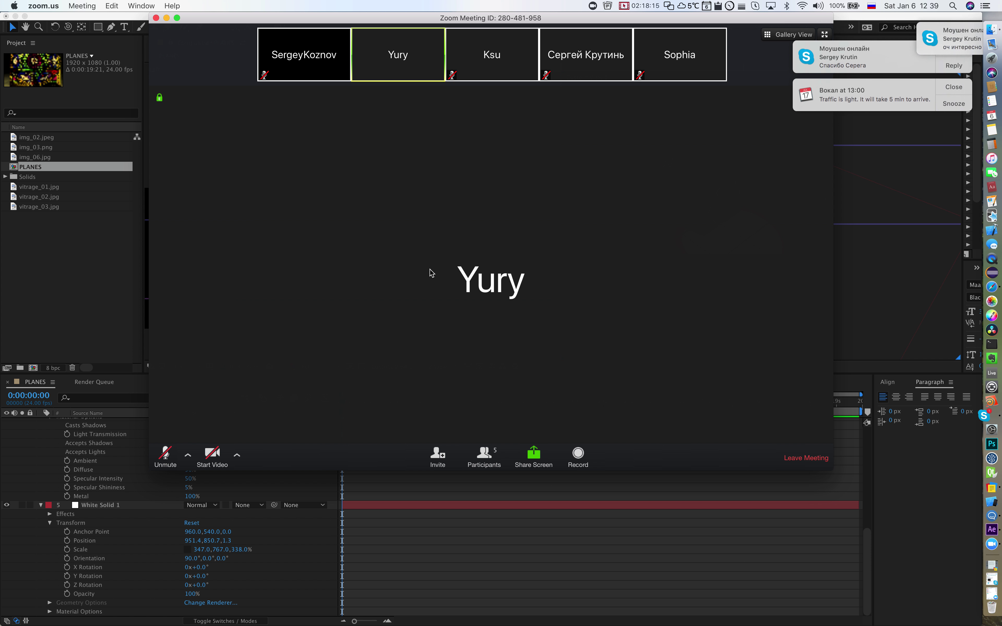
# Step: Switch to Skype, send the replies "))" and "нзч)" to the group chat, and minimize the chat window
pyautogui.press('super+Tab')
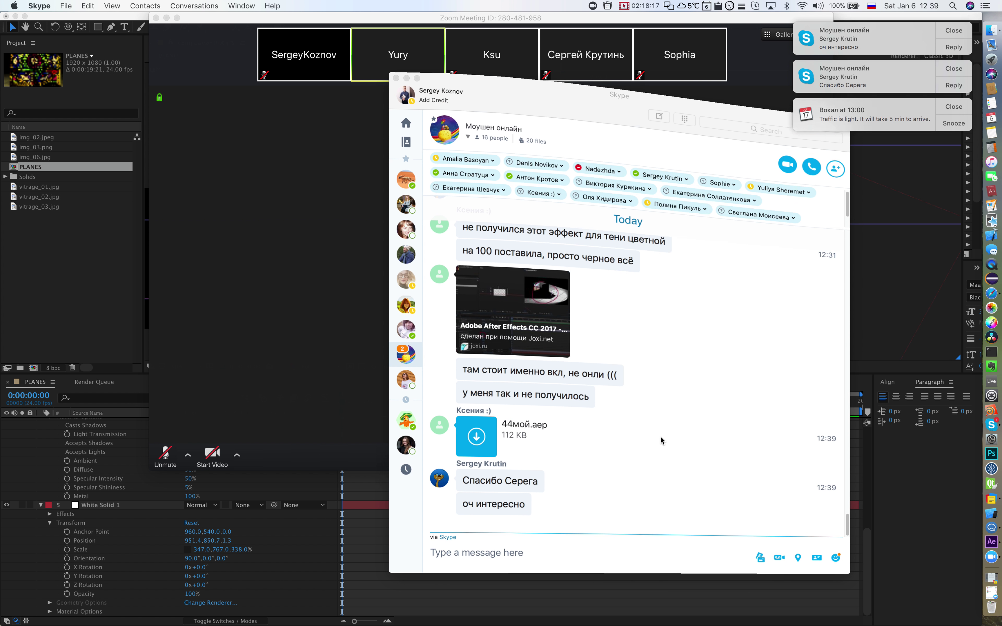
pyautogui.write('))')
pyautogui.press('Return')
pyautogui.write('нзч)')
pyautogui.press('Return')
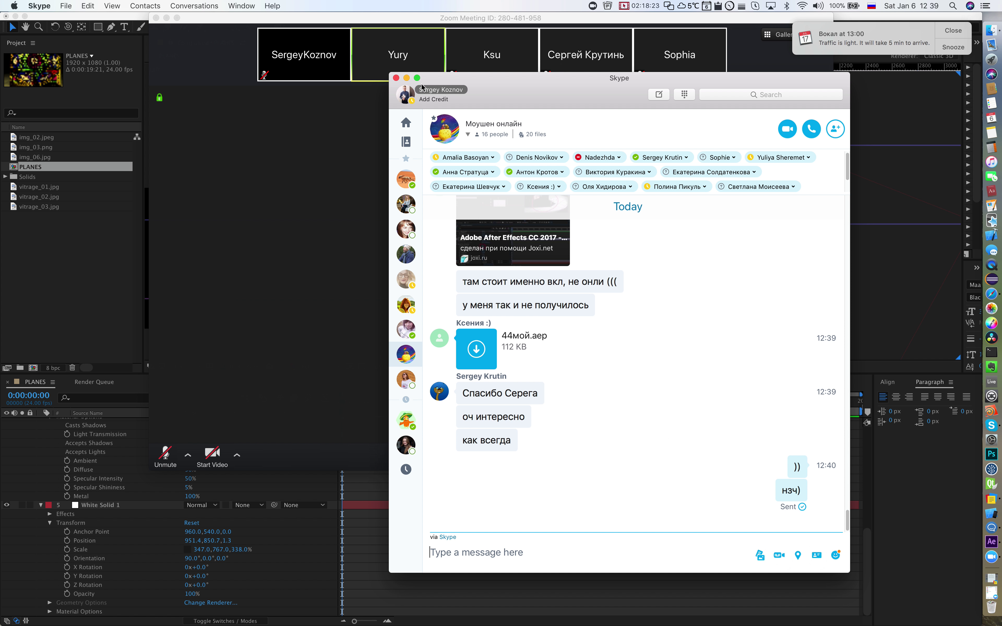
pyautogui.click(407, 79)
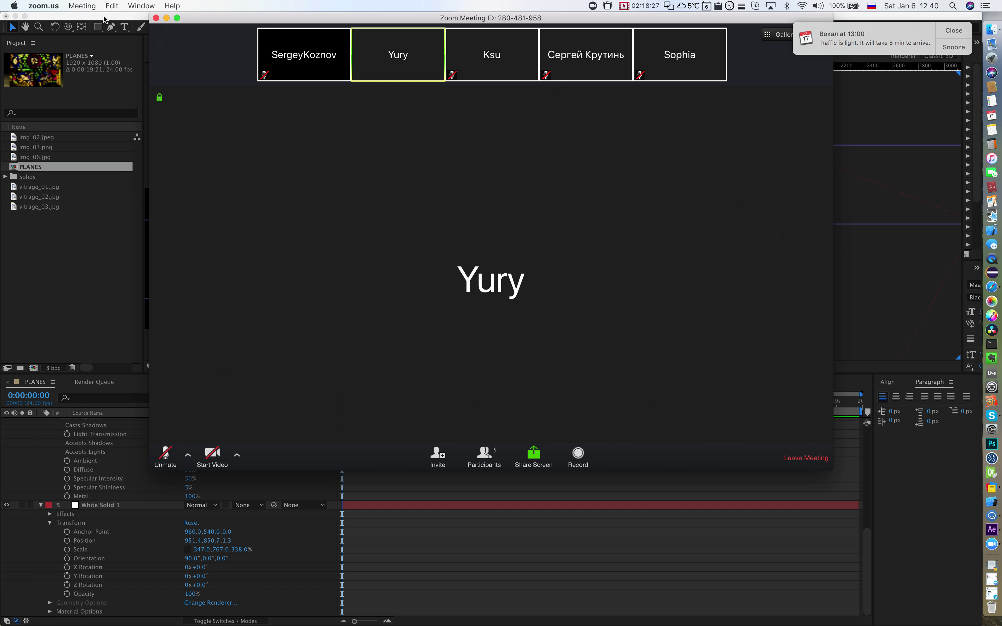
# Step: Leave the Zoom meeting without giving feedback
pyautogui.click(62, 5)
pyautogui.click(52, 171)
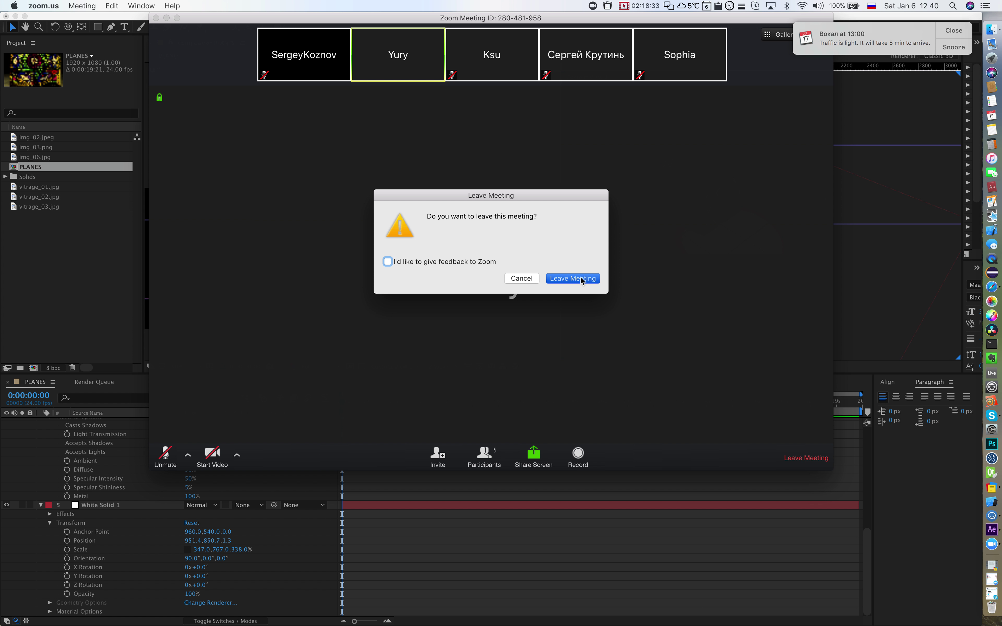
pyautogui.click(581, 278)
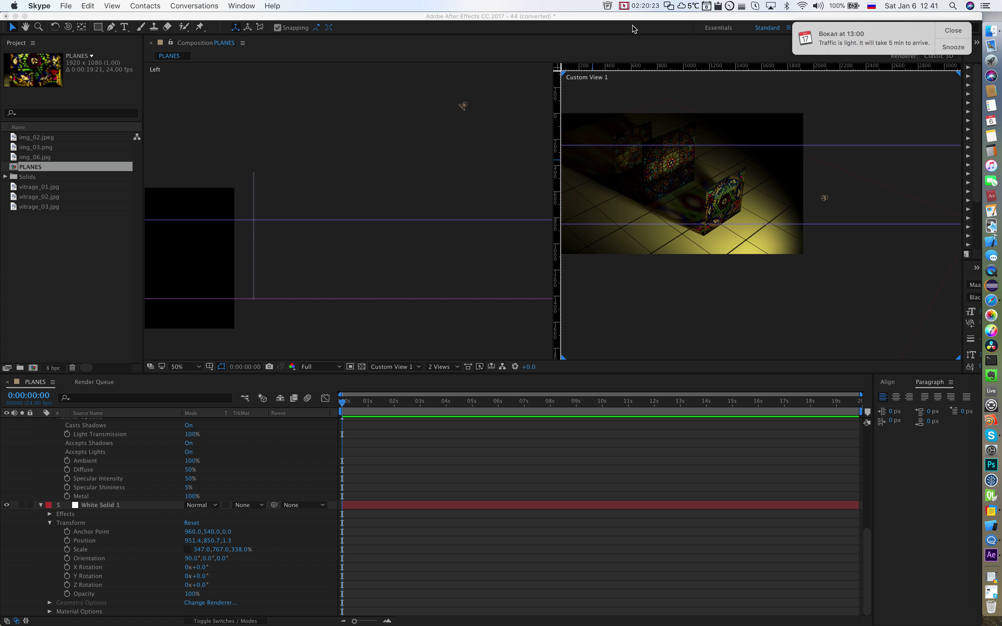
pyautogui.click(626, 5)
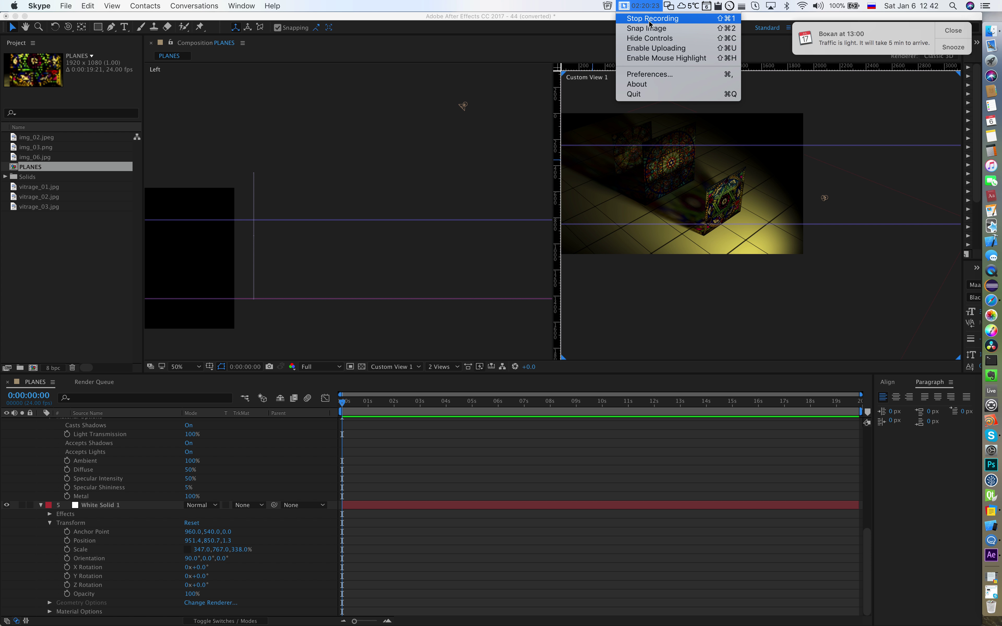
pyautogui.click(654, 58)
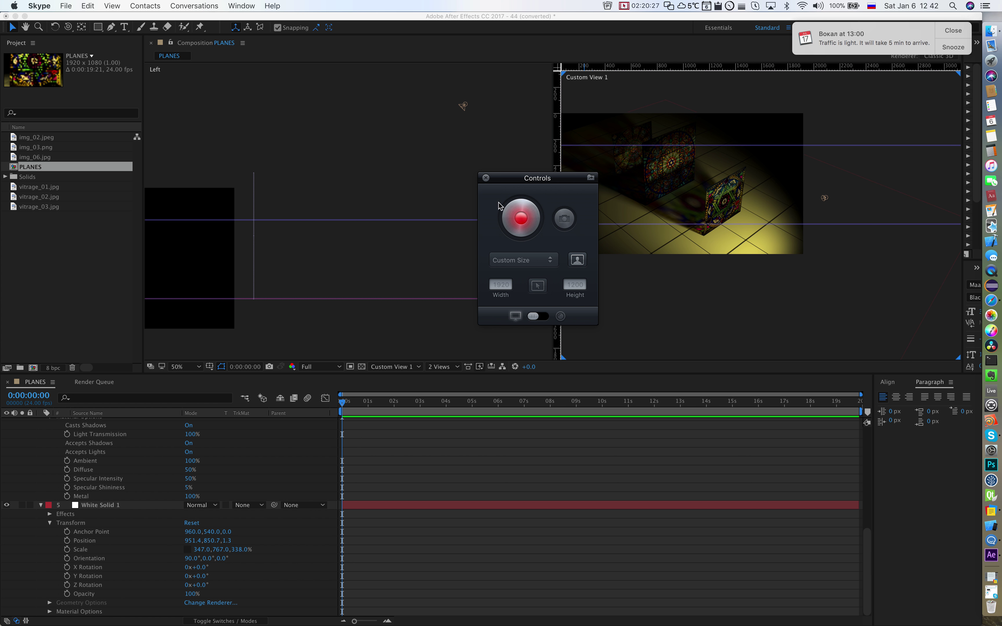